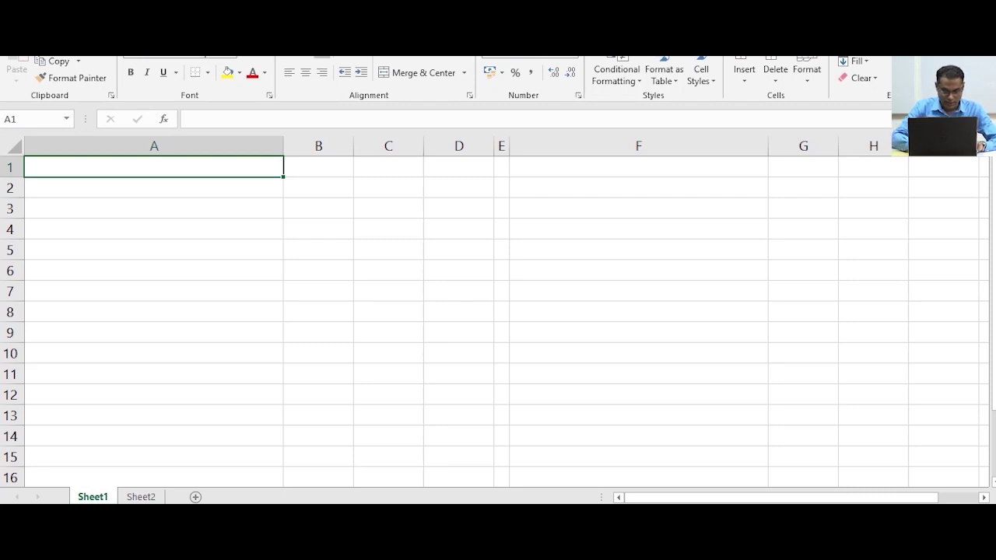
Enter the question label "iv)" in cell A1
text(iv)
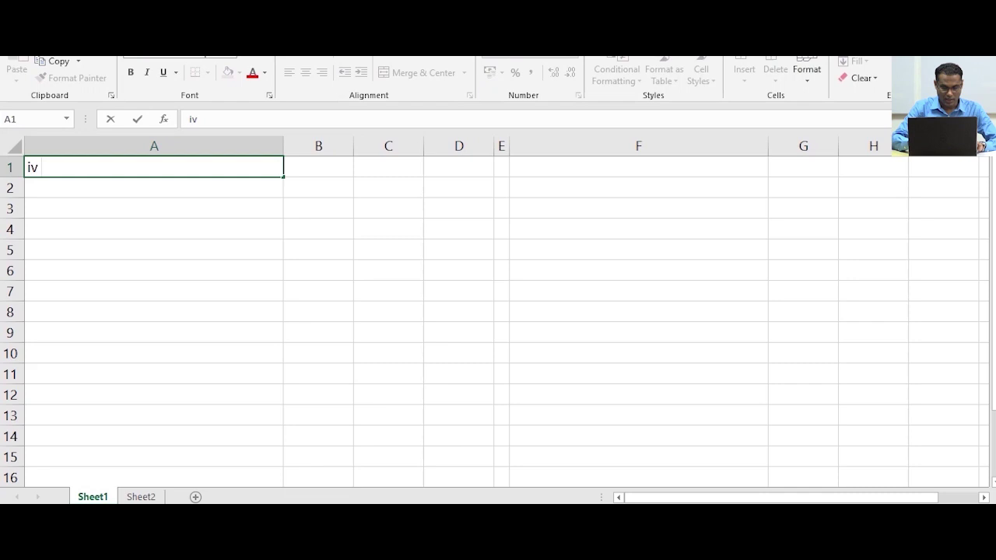
text())
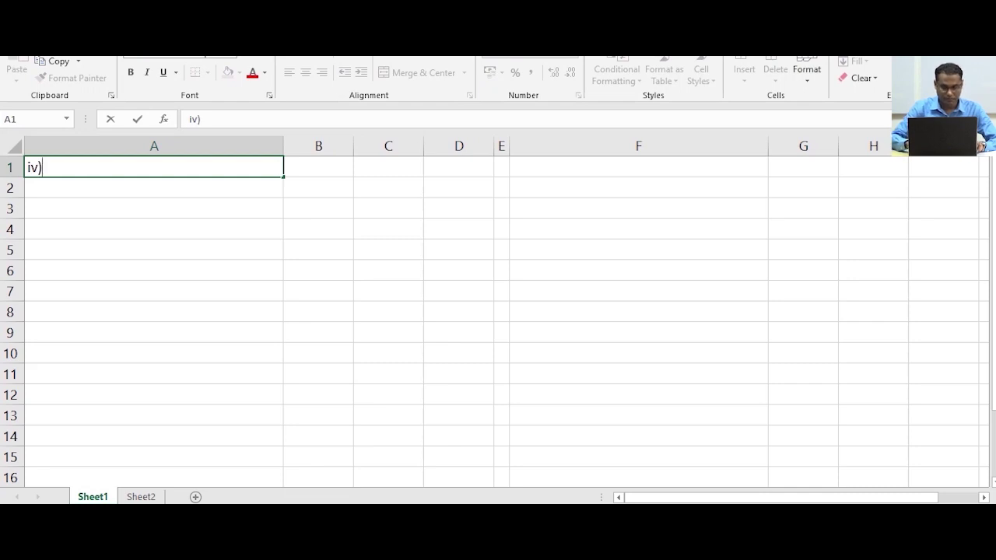
key(Return)
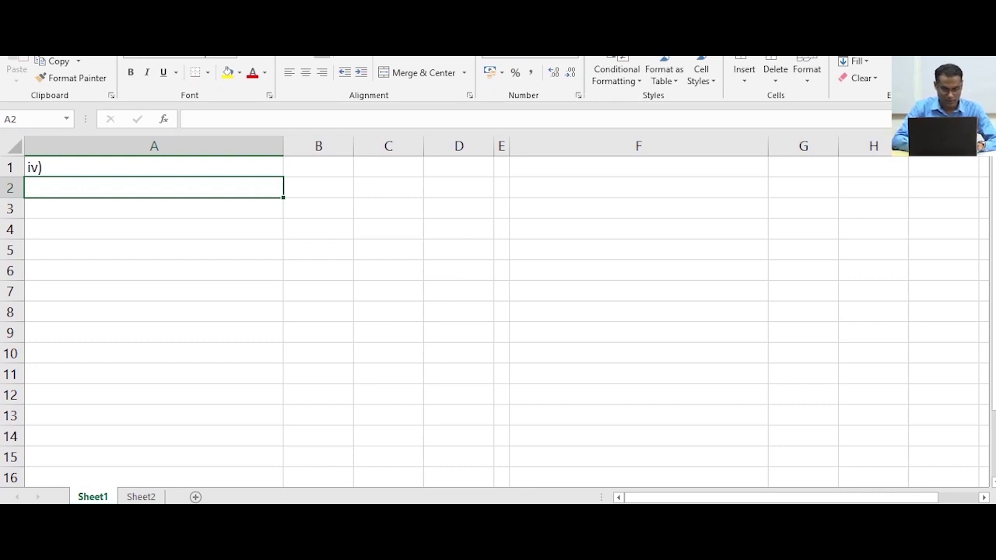
Enter "Pinnacle acquired 100% of Small Ltd on 1.1.2018 for Rs.1,600Mn" in cell A2
text(Pin)
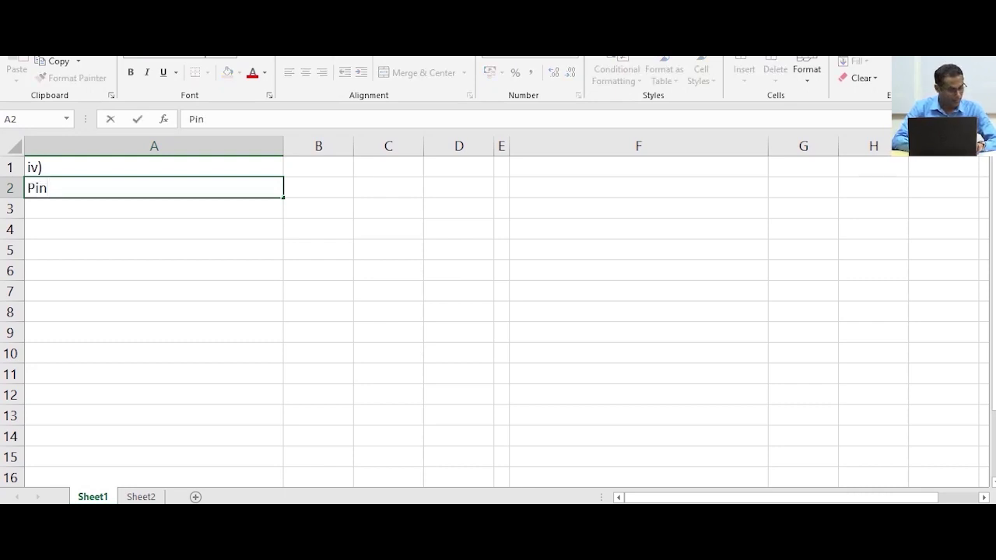
text(n)
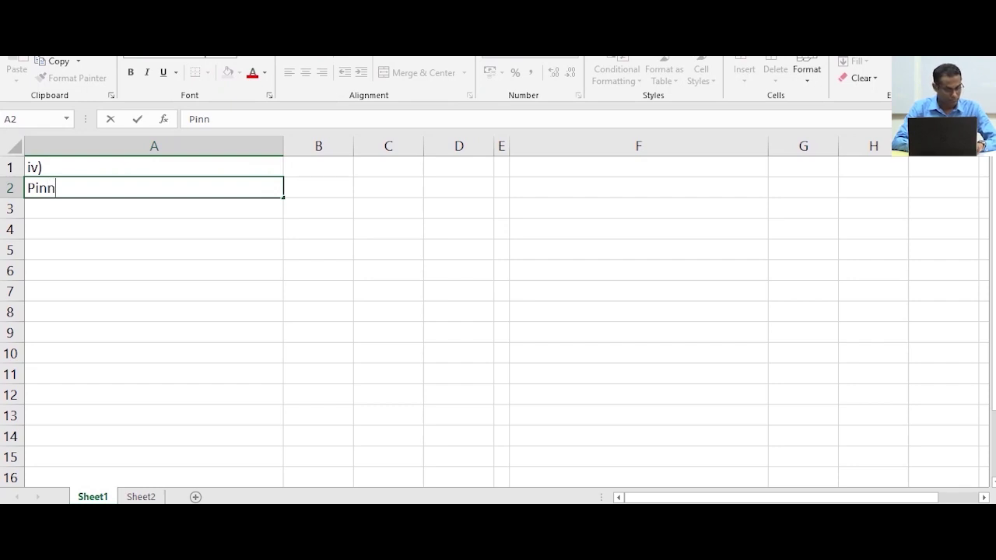
text(acle )
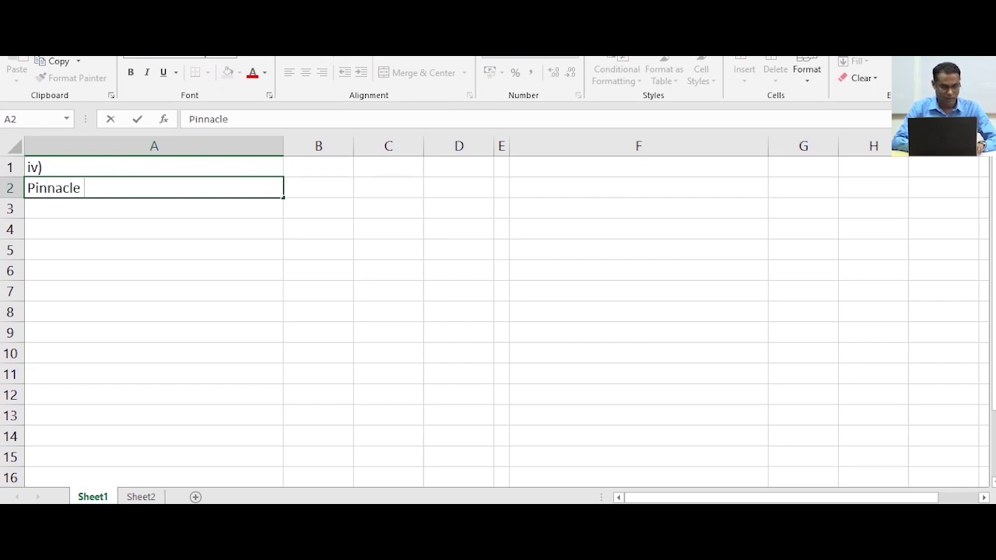
text(acqui)
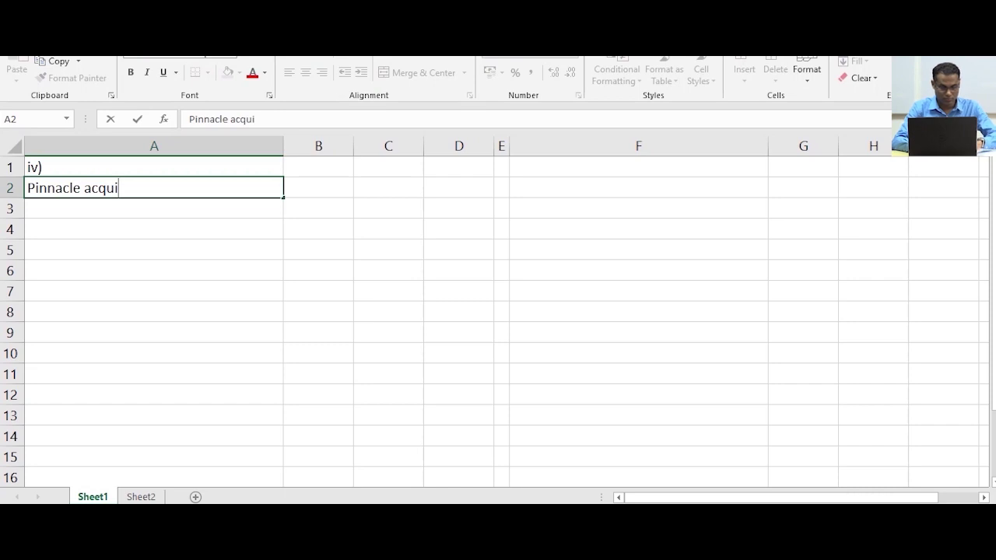
text(red S)
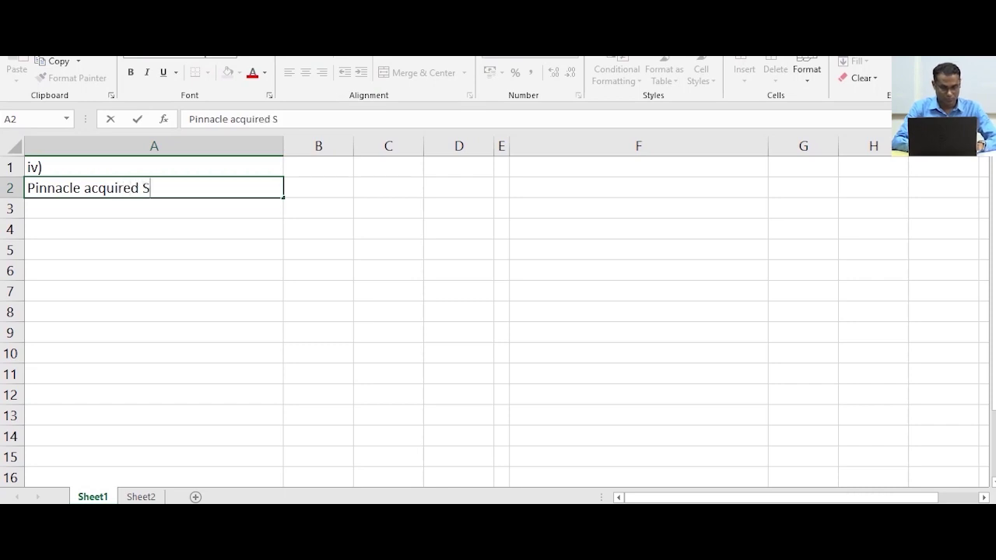
text(mall )
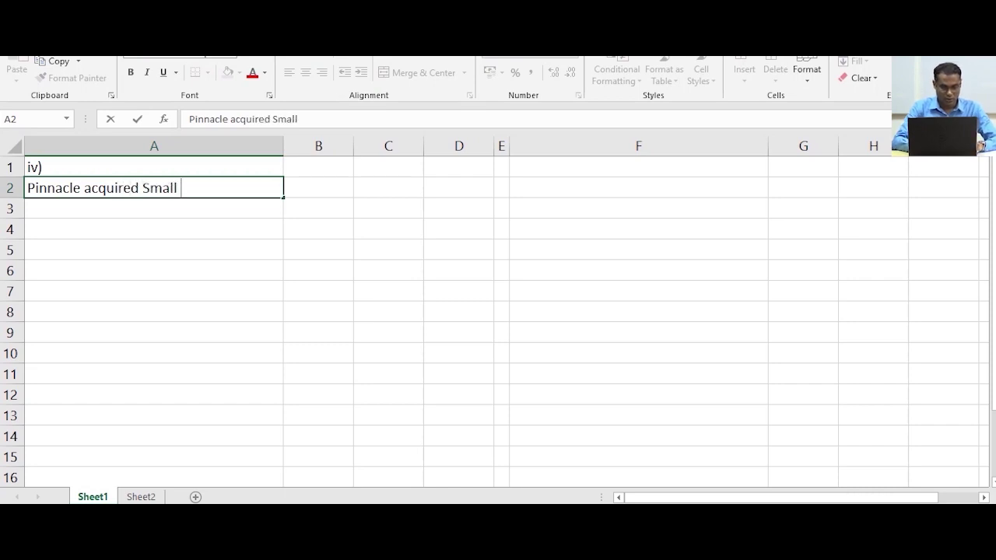
text(Ltd)
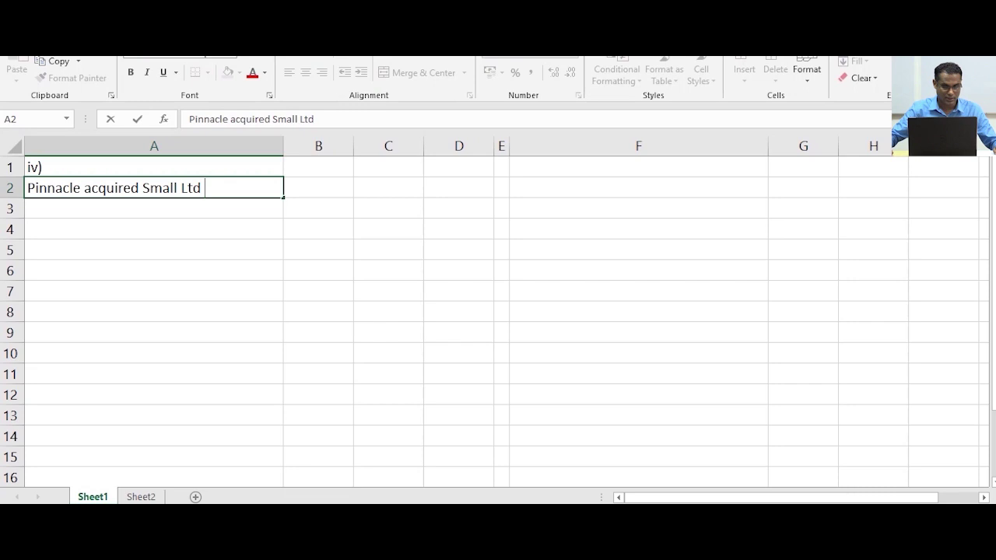
text(100)
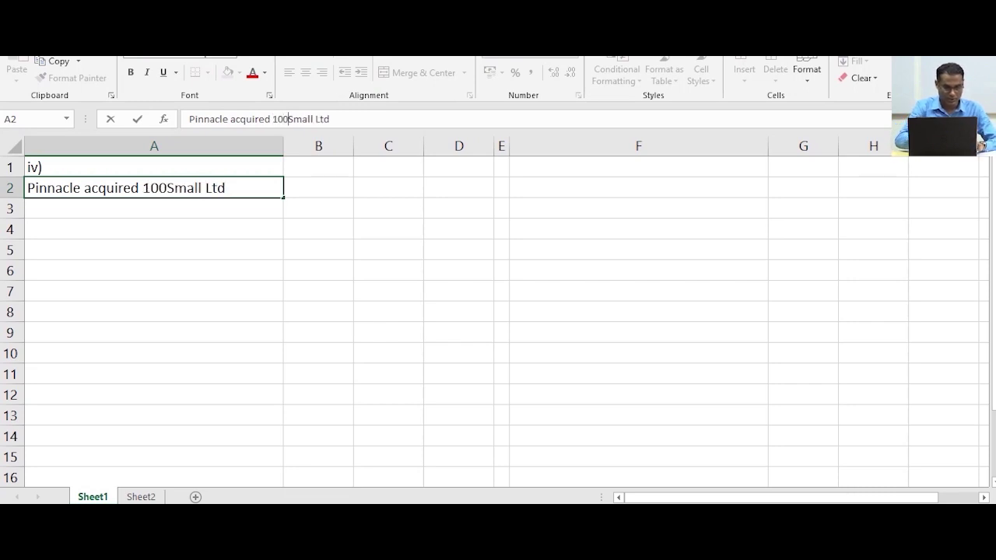
text(% of Small)
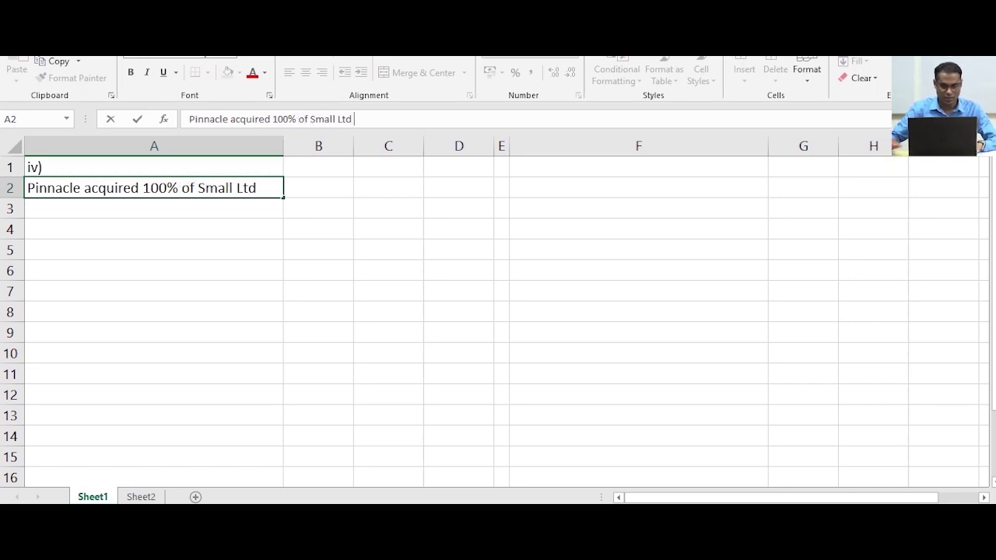
text( Ltd on )
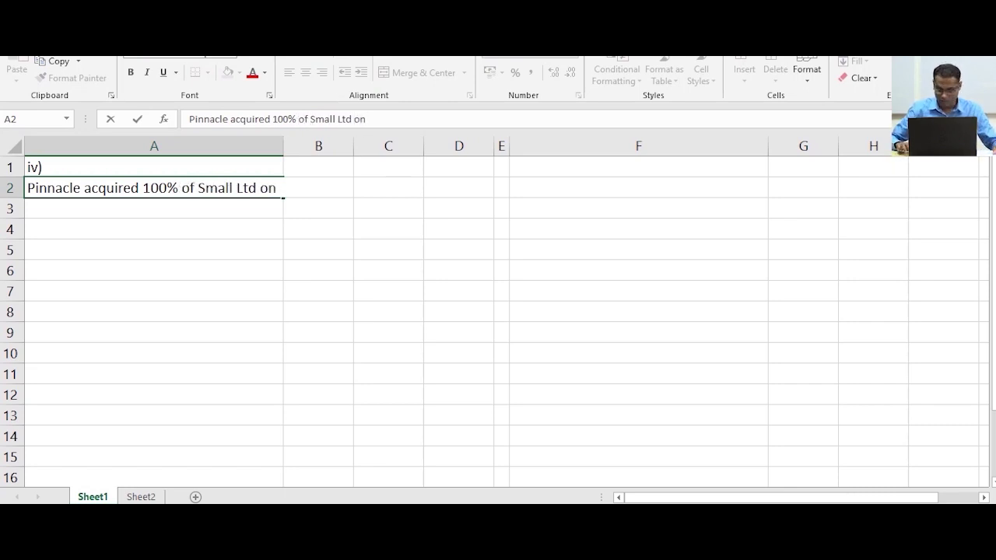
text(1.1.2)
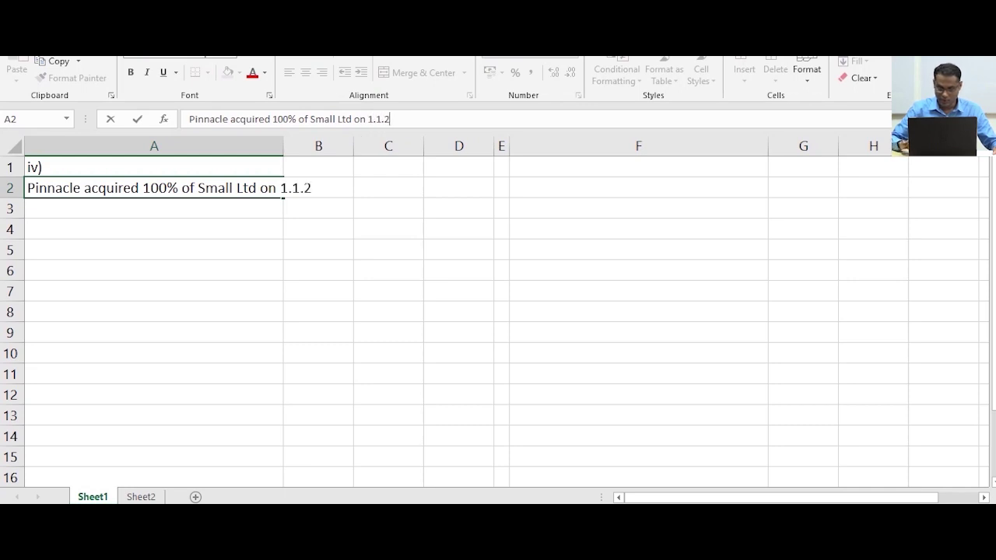
text(018)
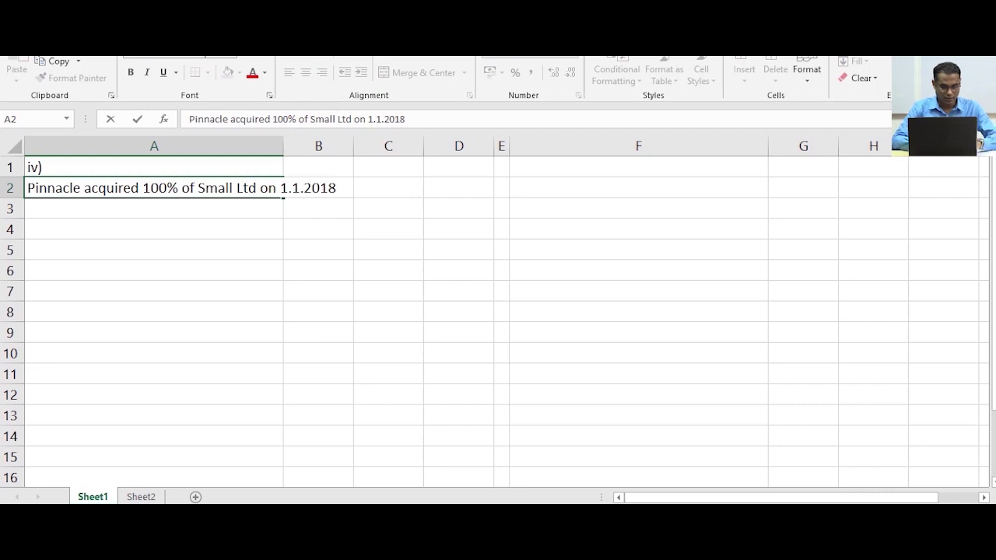
text( for Rs.)
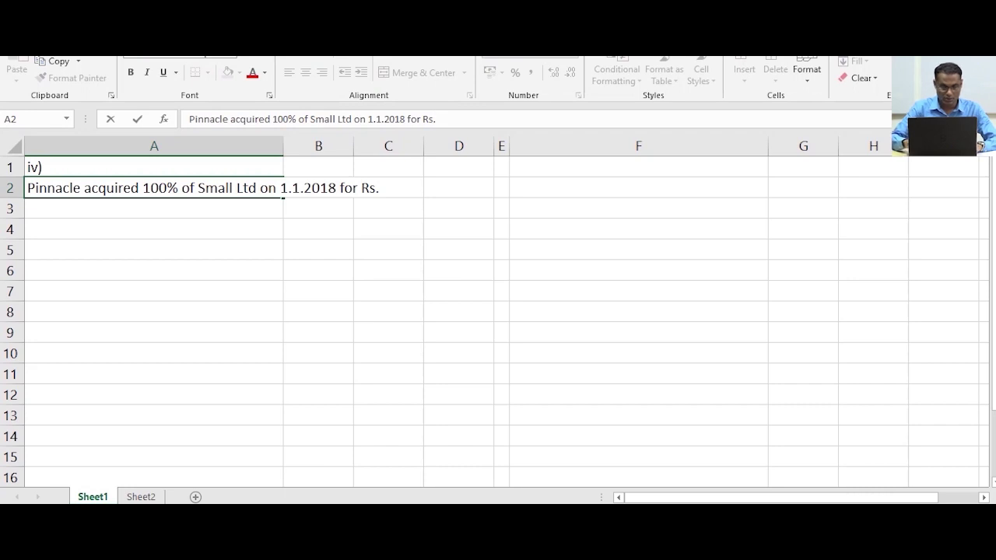
text(1,6)
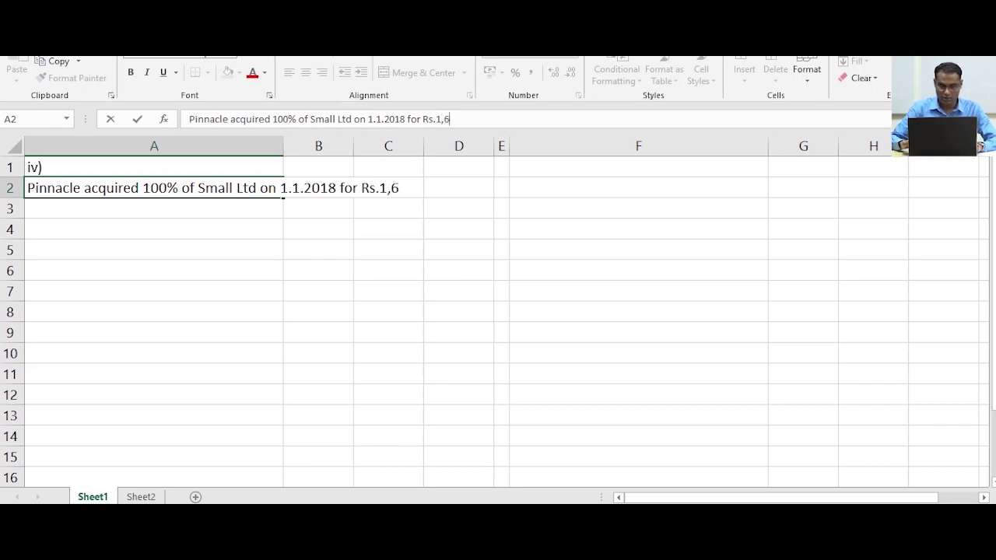
text(00Mn)
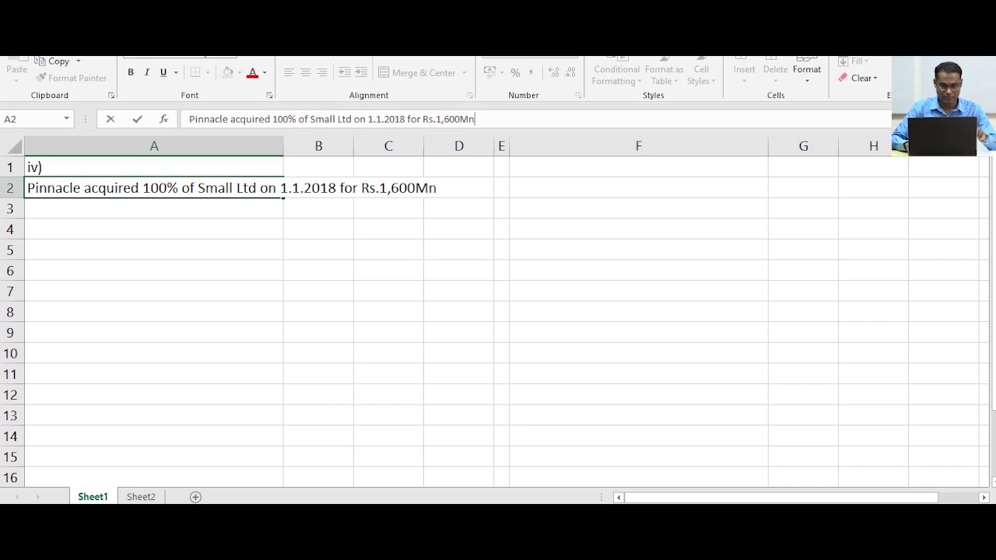
key(Return)
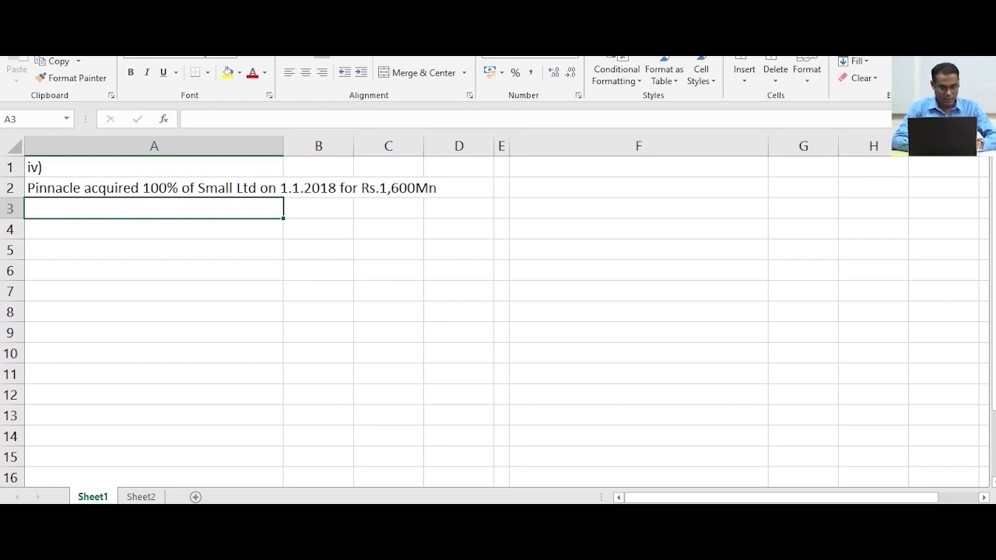
Enter "Disposed entire 100% holding of Small Ltd on 1.1.2019 for Rs.5,400Mn" in cell A3
text(Disposed e)
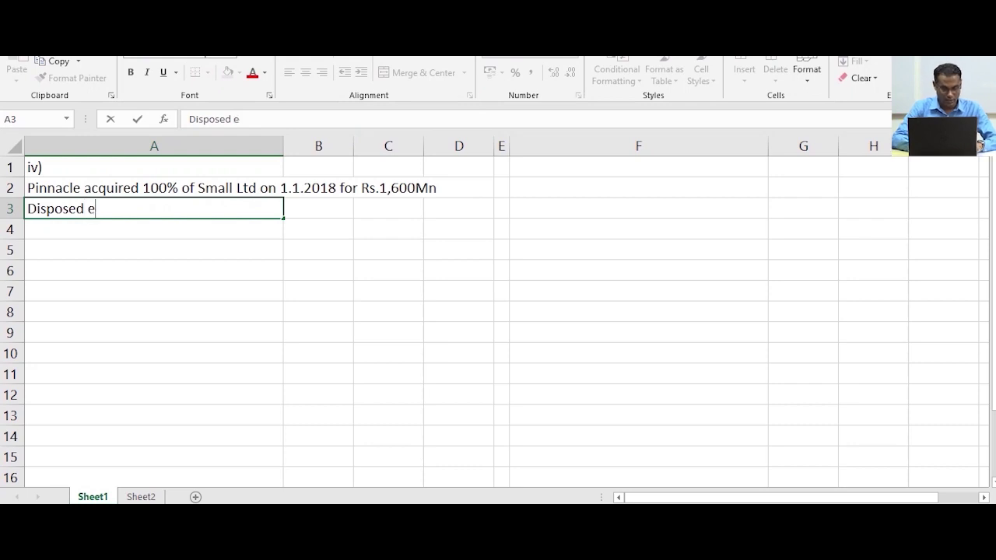
text(ntire 1)
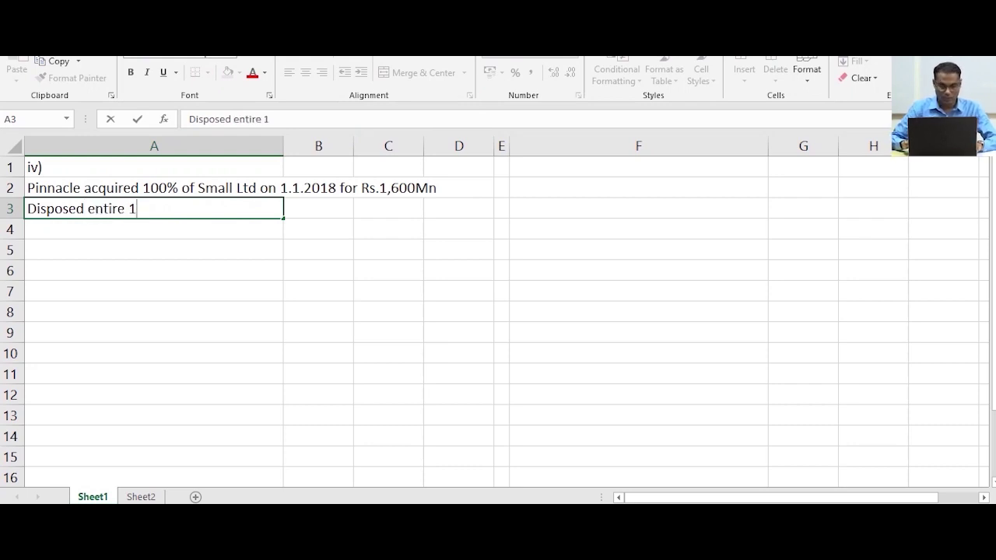
text(00% )
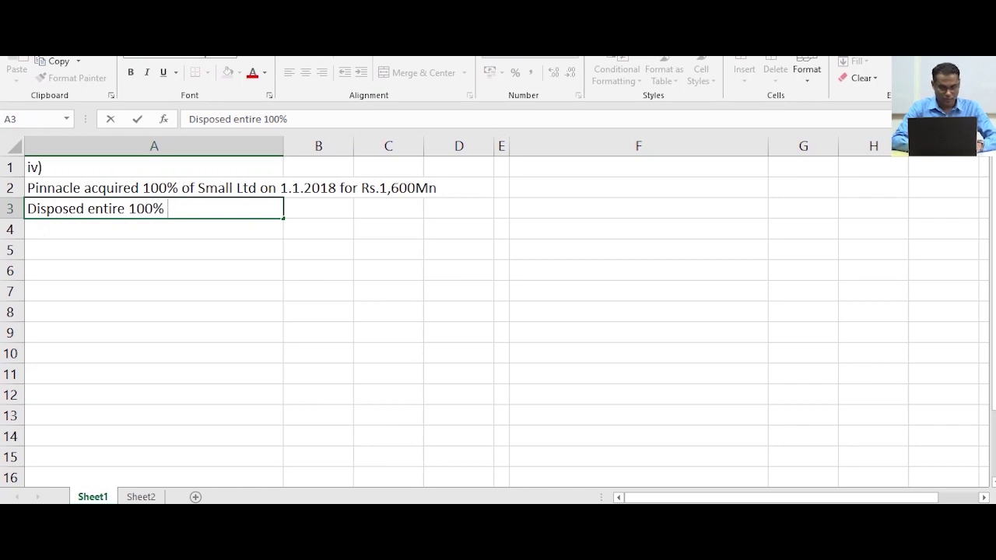
text(holding of S)
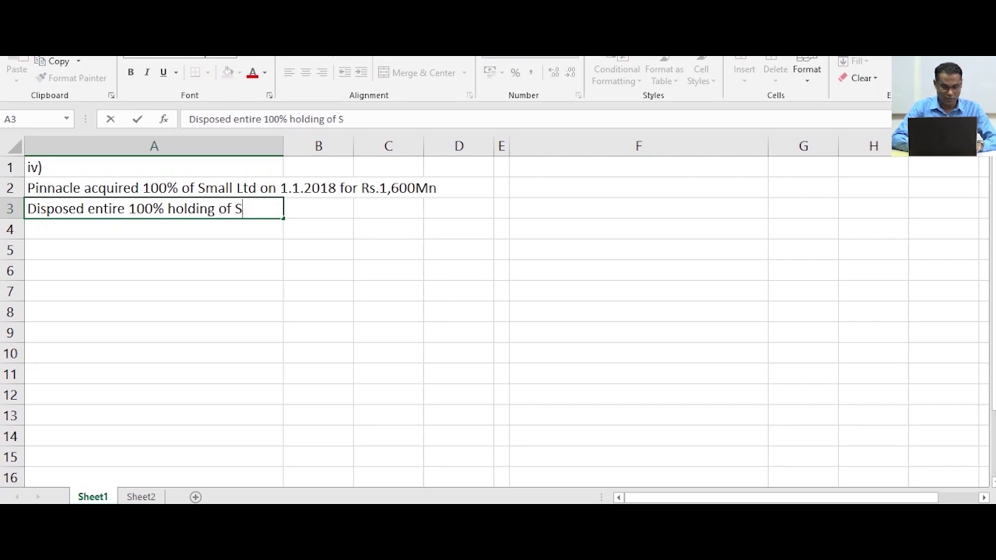
text(mall L)
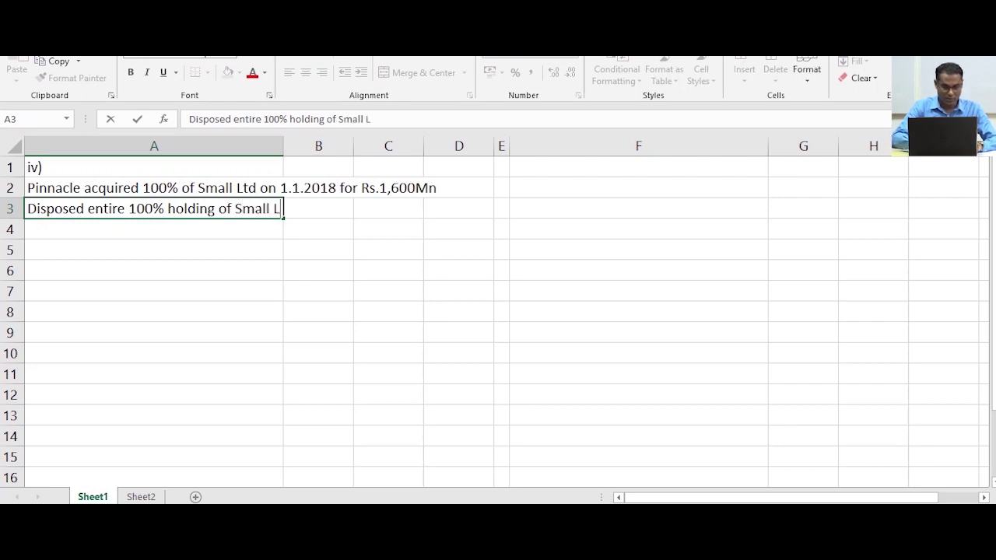
text(td)
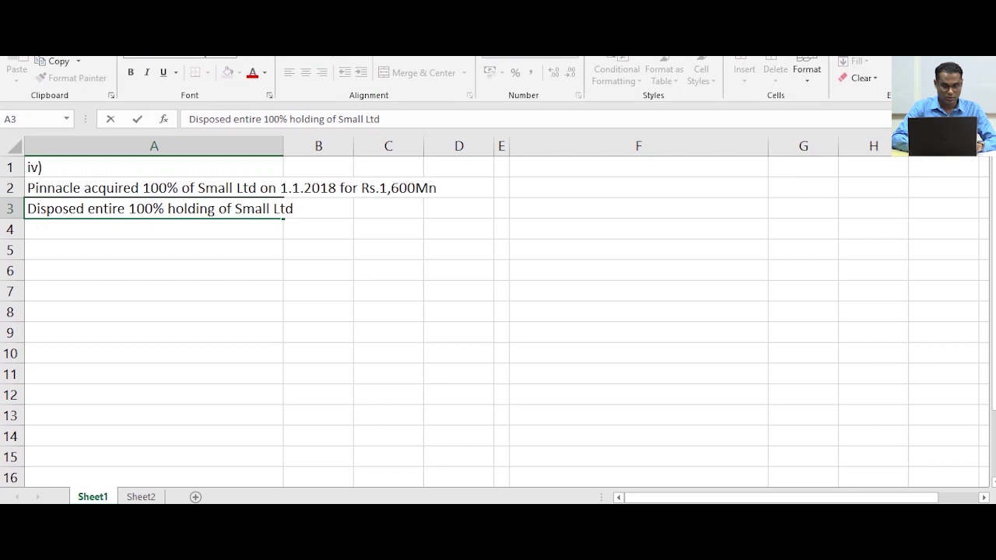
text( on )
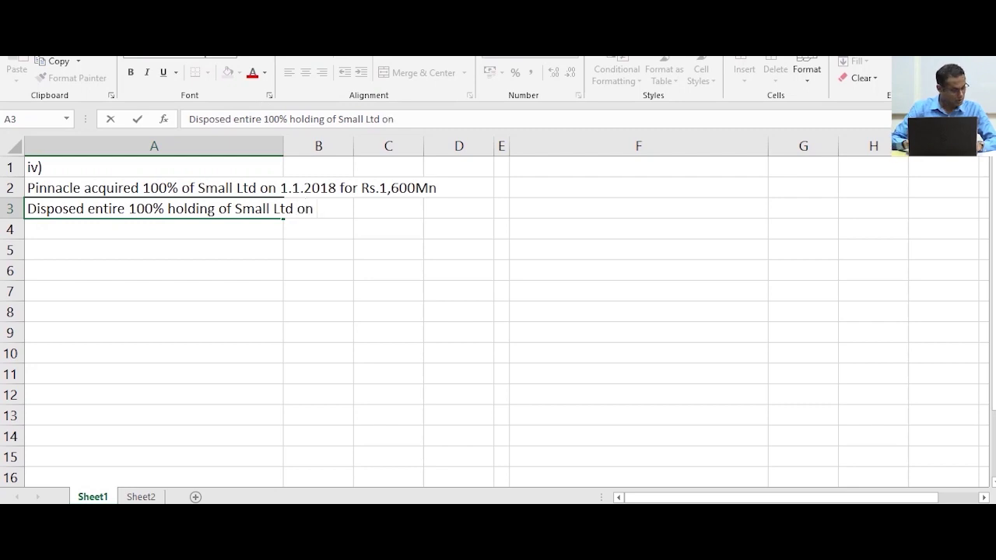
text(1.1)
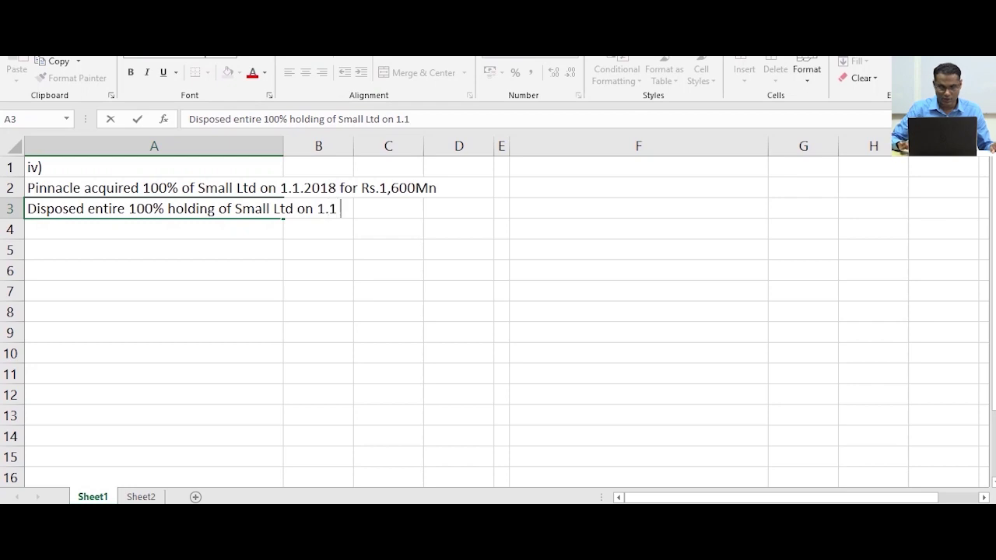
text(.2019)
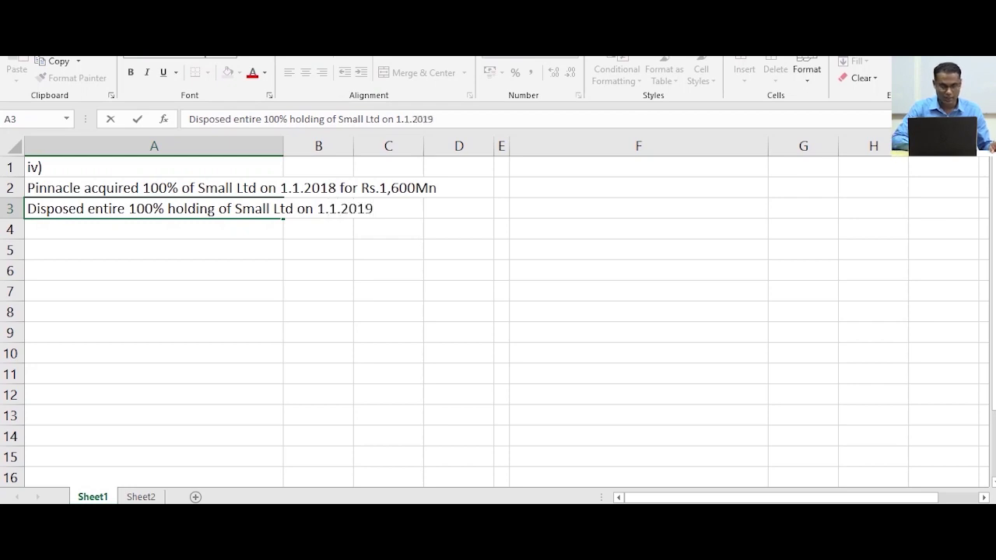
text( for )
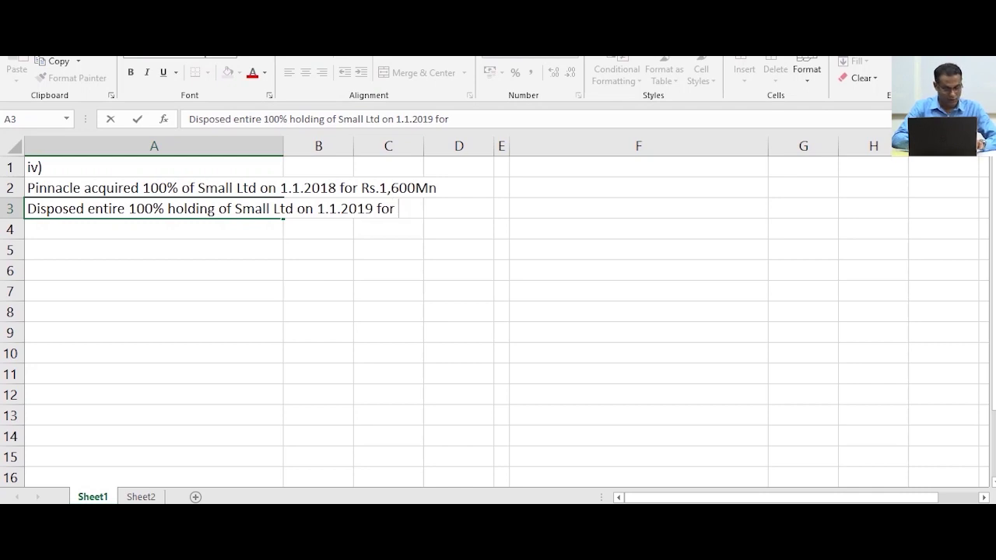
text(Rs.54)
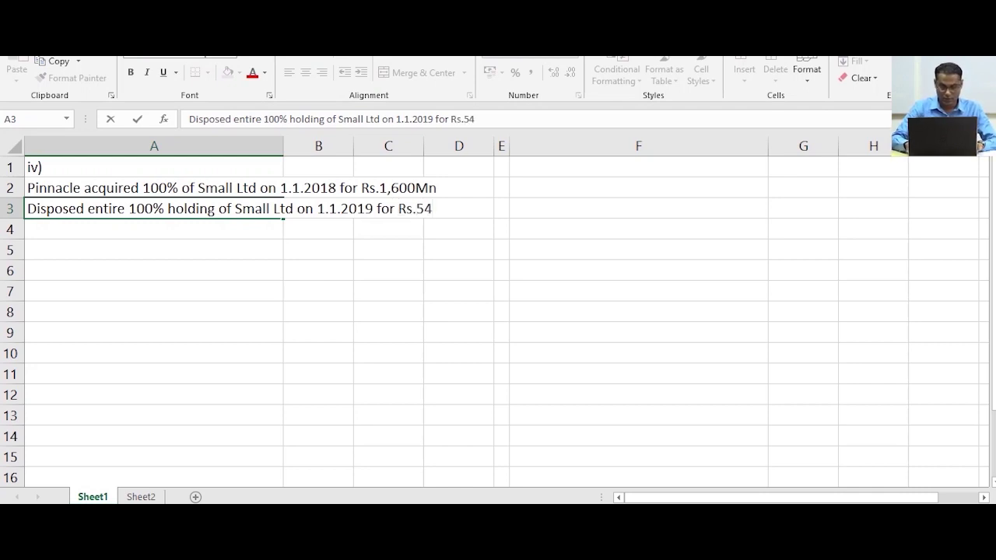
key(BackSpace)
text(,)
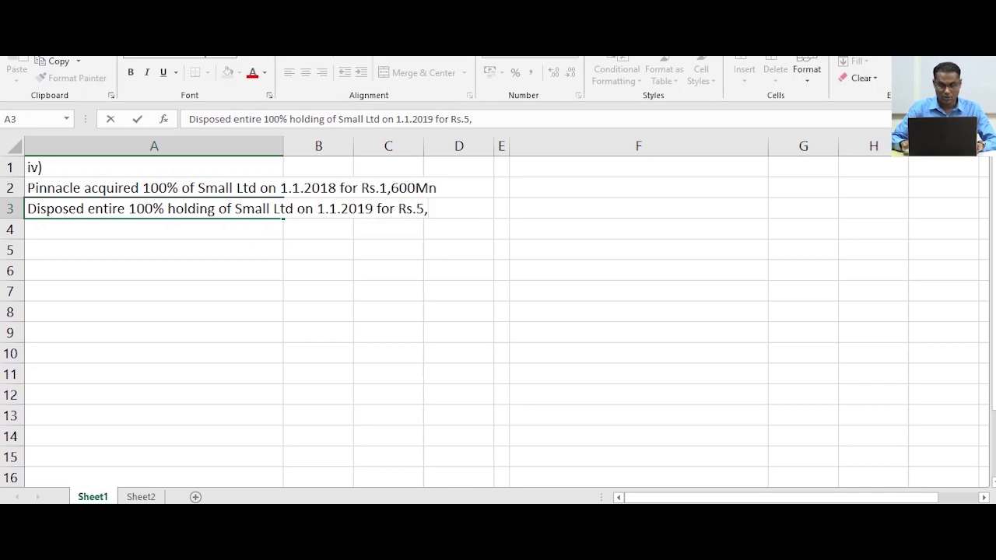
text(400Mn)
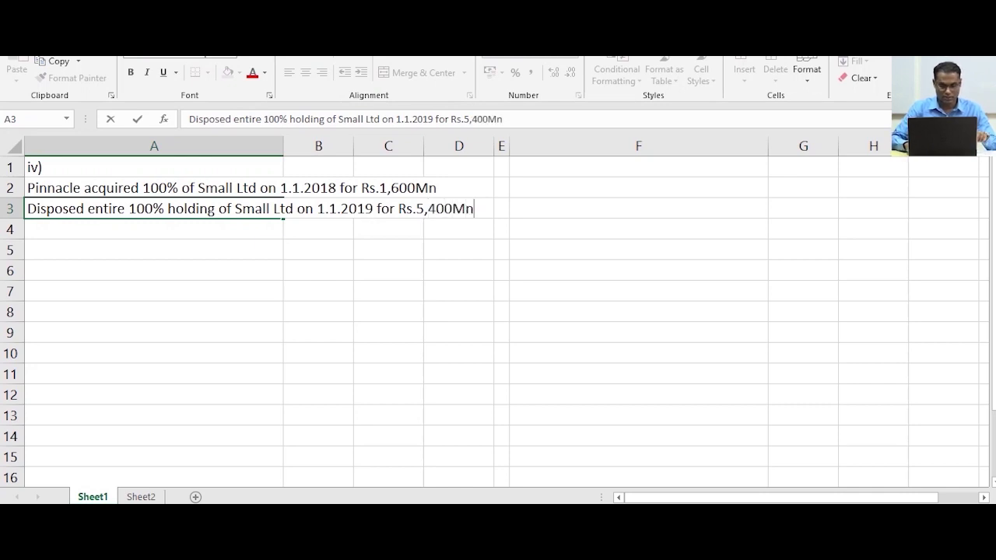
key(Return)
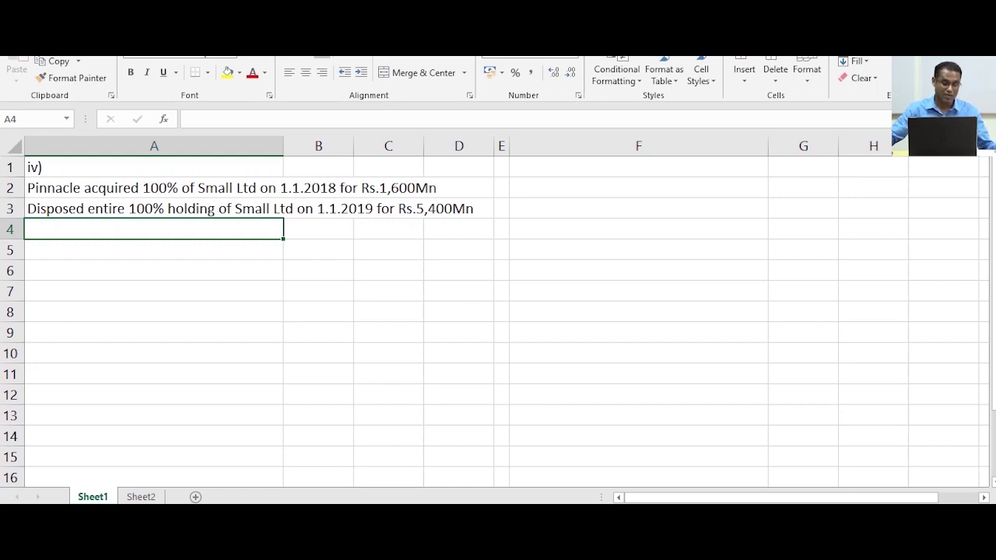
Enter the label "Diposal proceeds" in cell A5 with the amount 5400 in D5
key(Return)
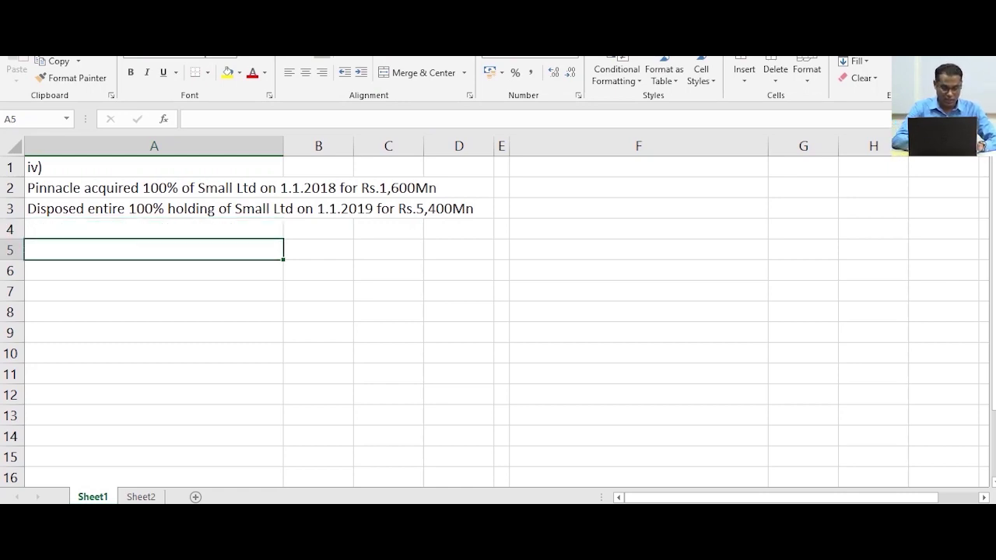
text(D)
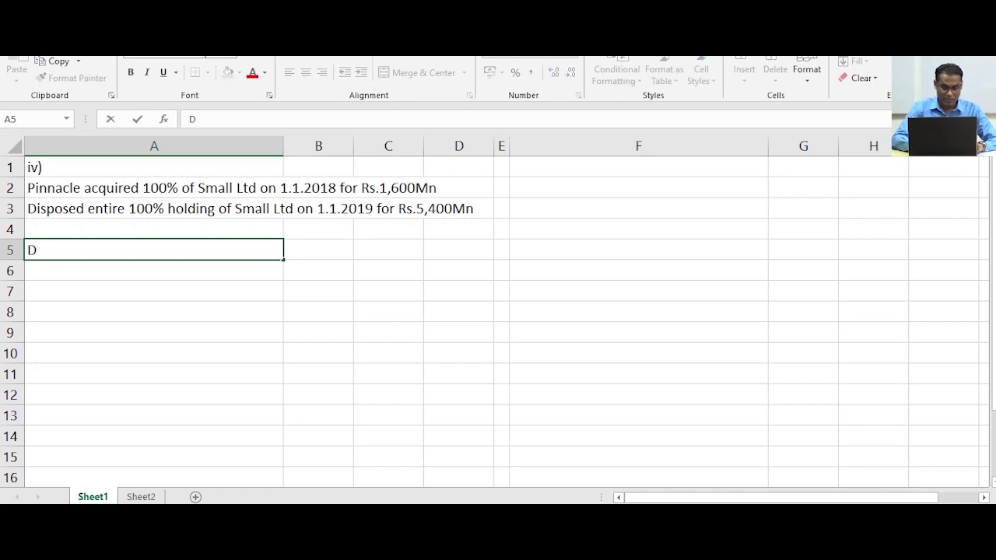
text(iposal )
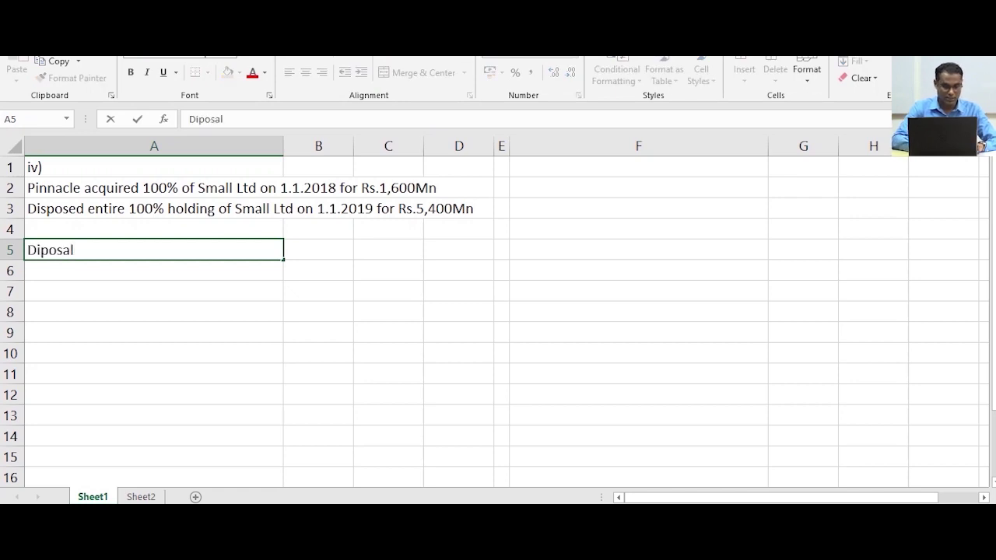
text(p)
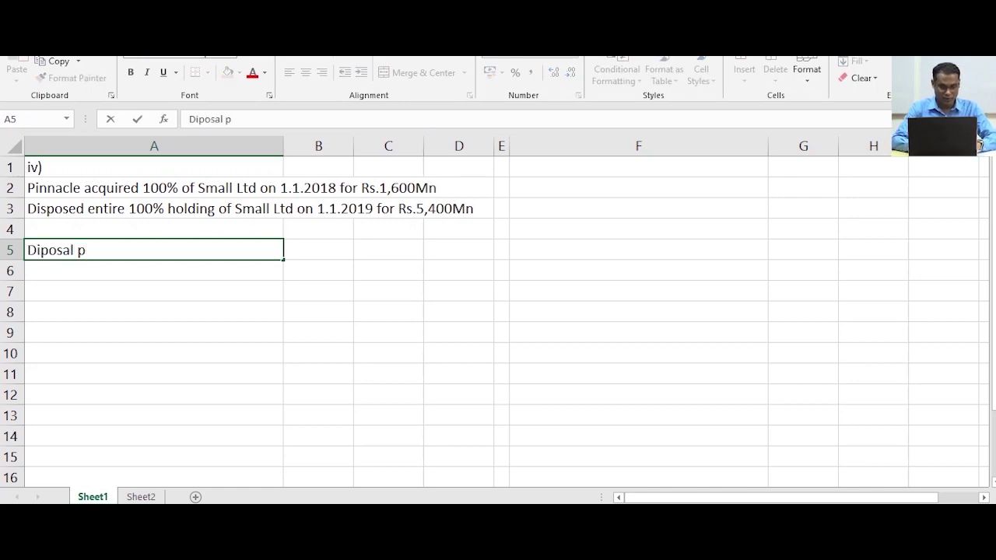
text(roceeds)
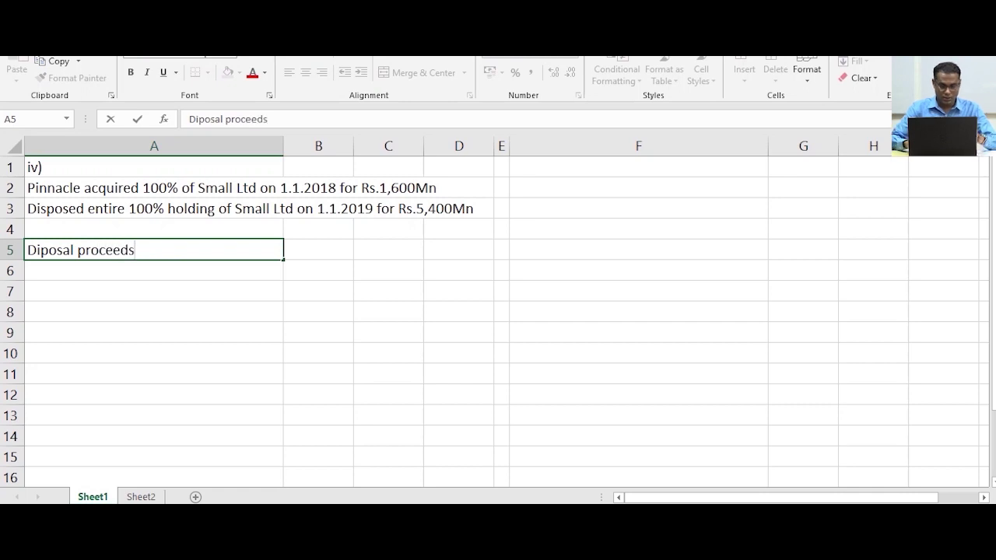
key(Tab)
key(Right)
key(Right)
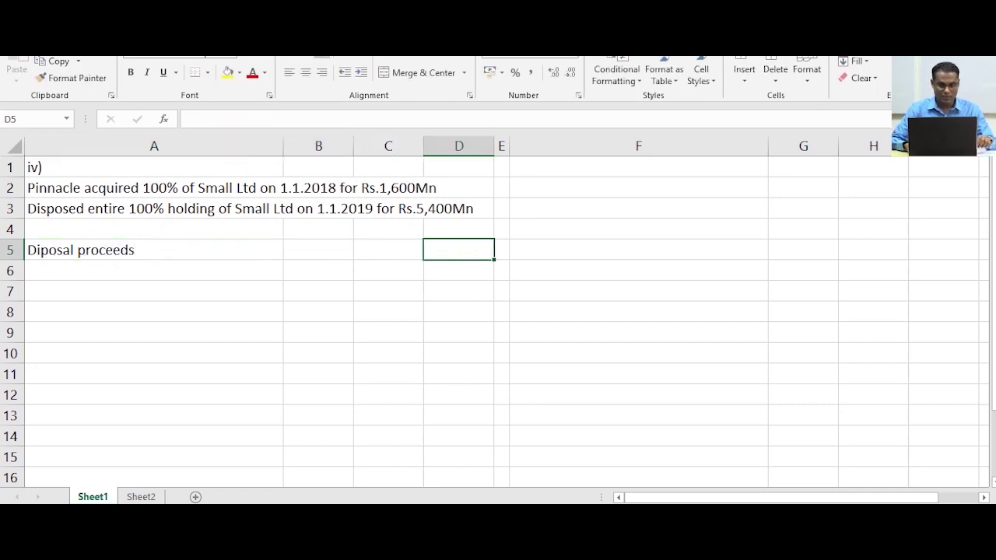
text(5400)
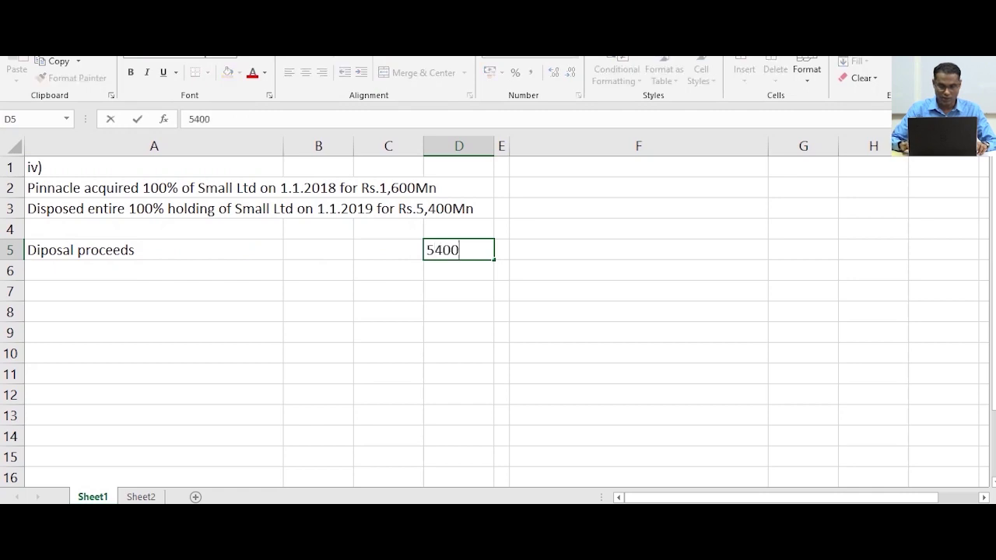
key(Return)
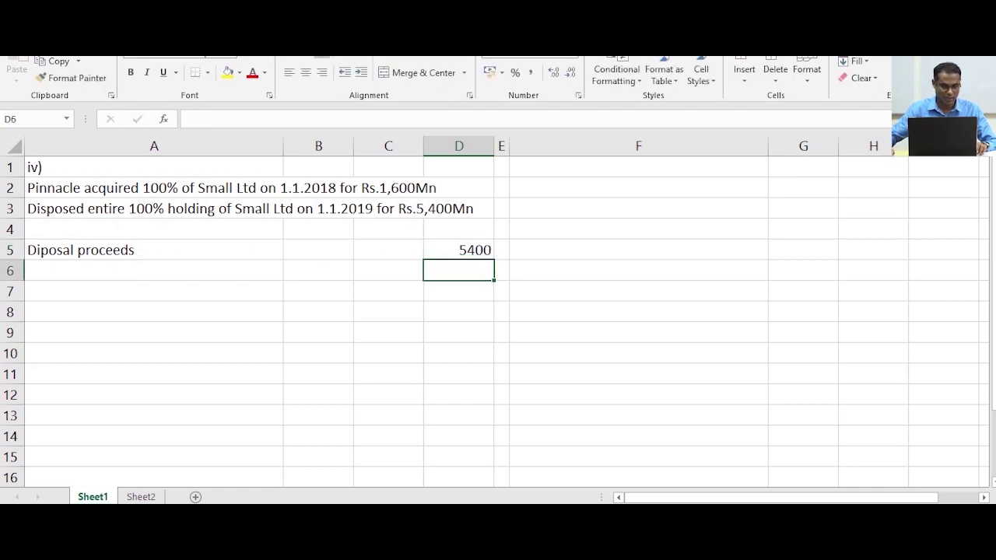
Enter the label "FV of retained interest" in cell A6 with the amount 0 in D6
key(Home)
text(FV )
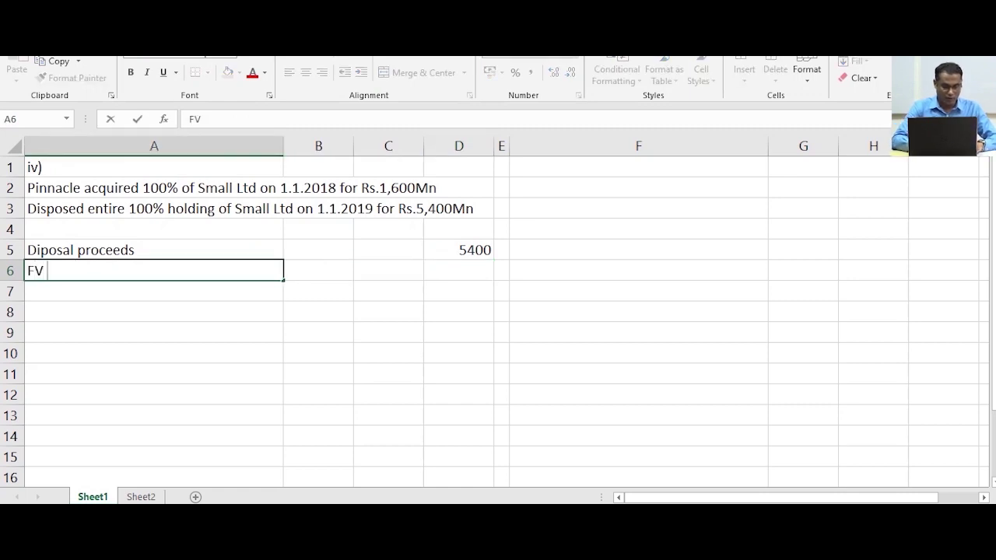
text(of r)
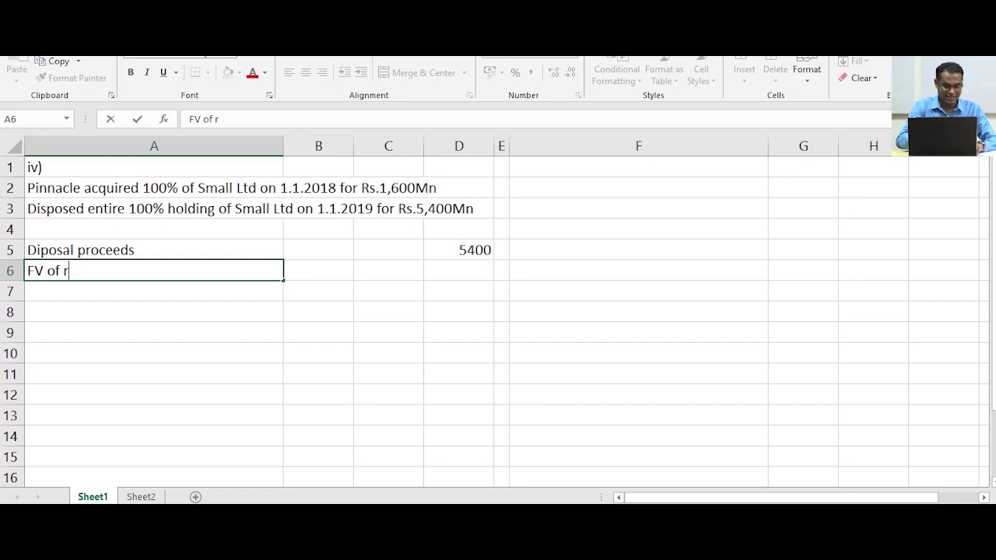
text(etained )
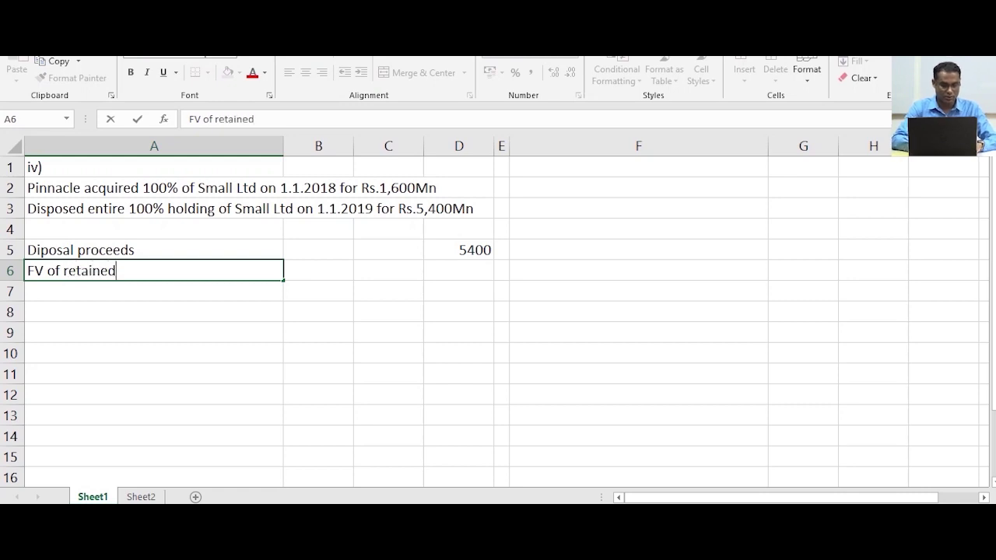
text(interest)
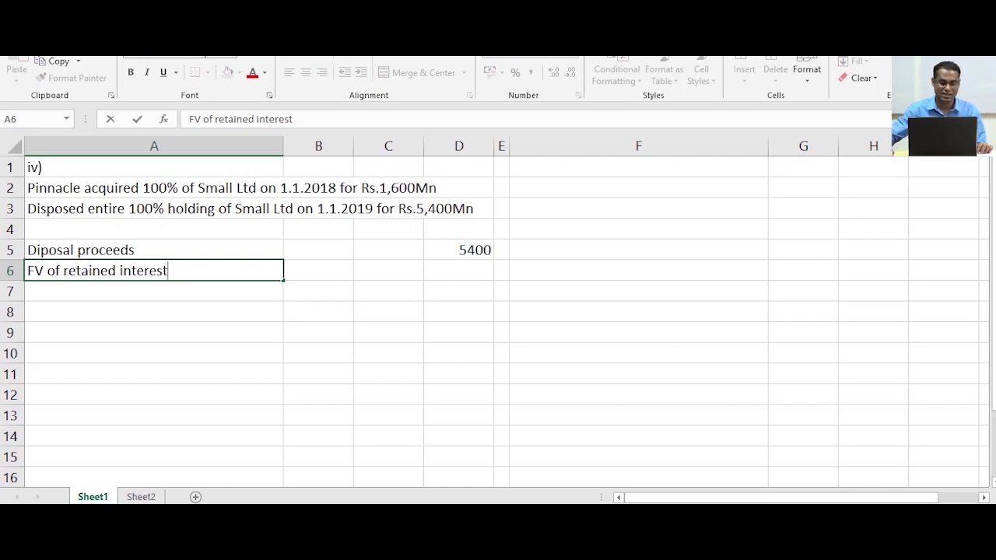
click(460, 270)
text(0)
key(Return)
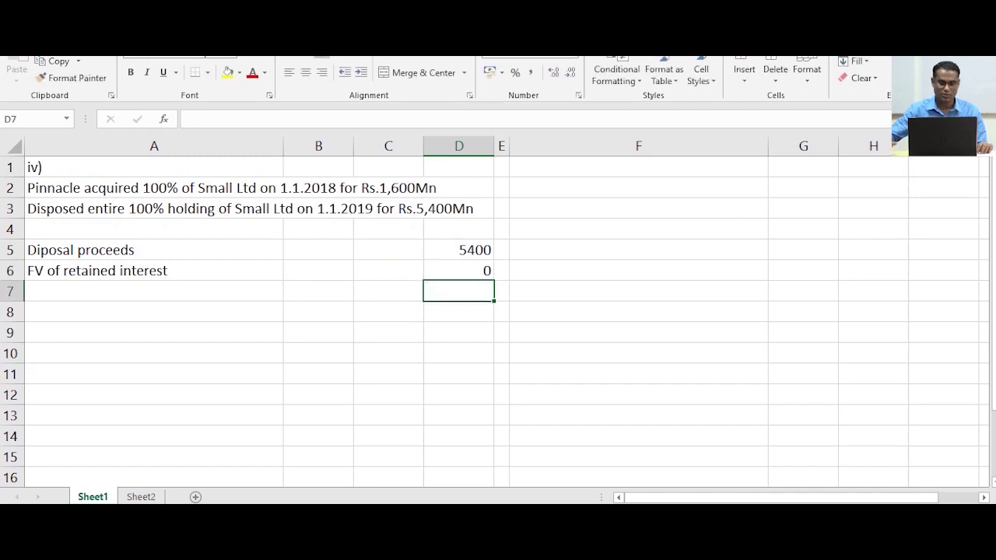
Add a bottom border to cell D6 and sum the two amounts above in D7
click(459, 271)
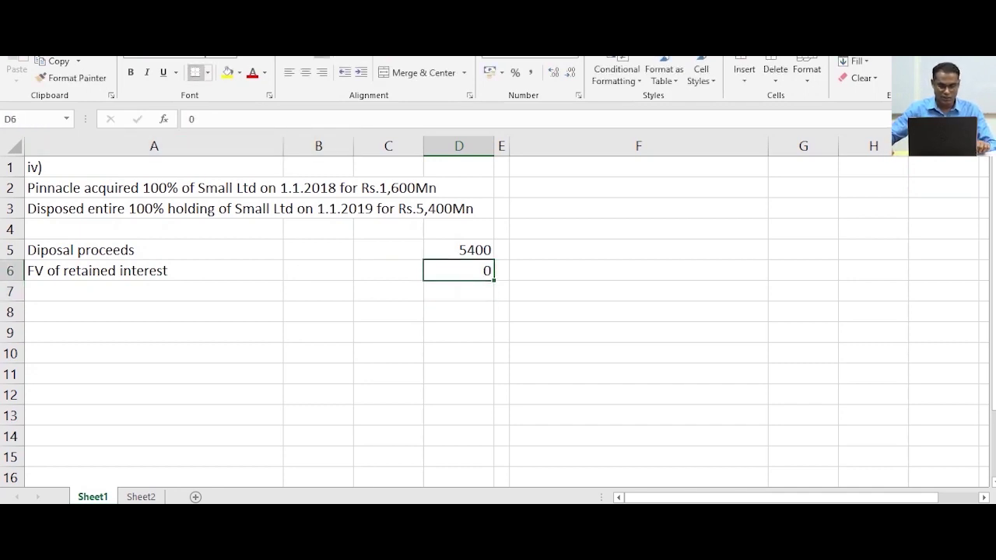
click(459, 291)
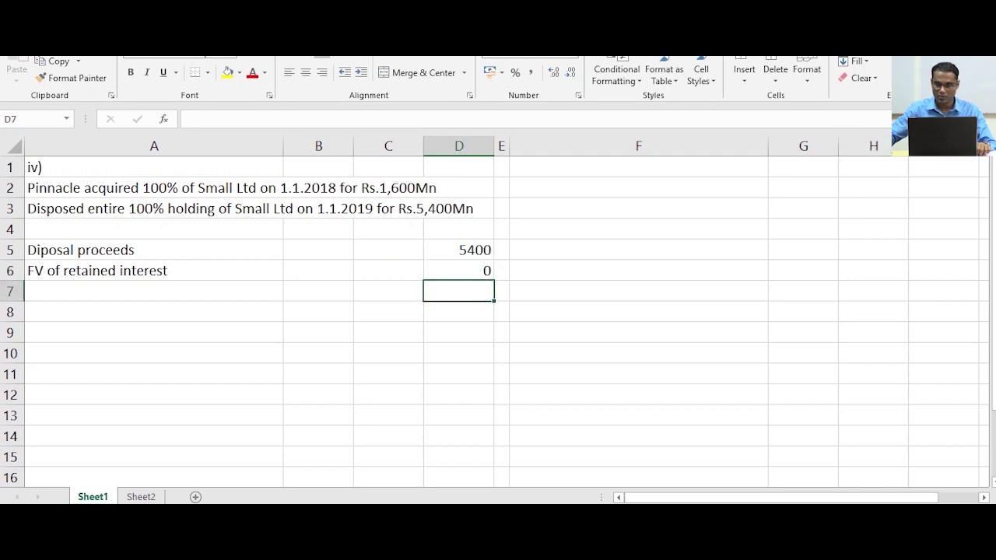
key(alt+equal)
key(Return)
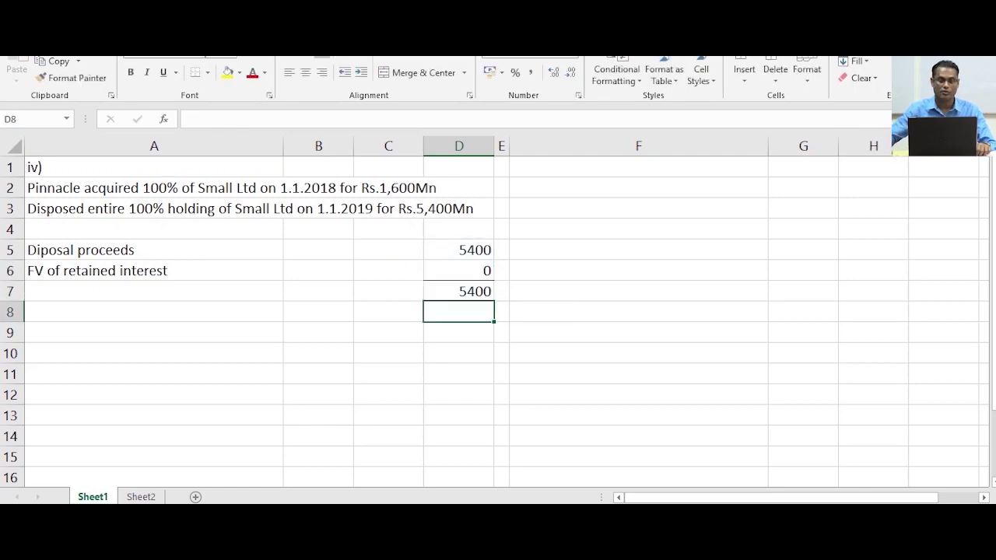
Enter the label "Less: CV of the subsidiary at disposal" in cell A8
click(155, 311)
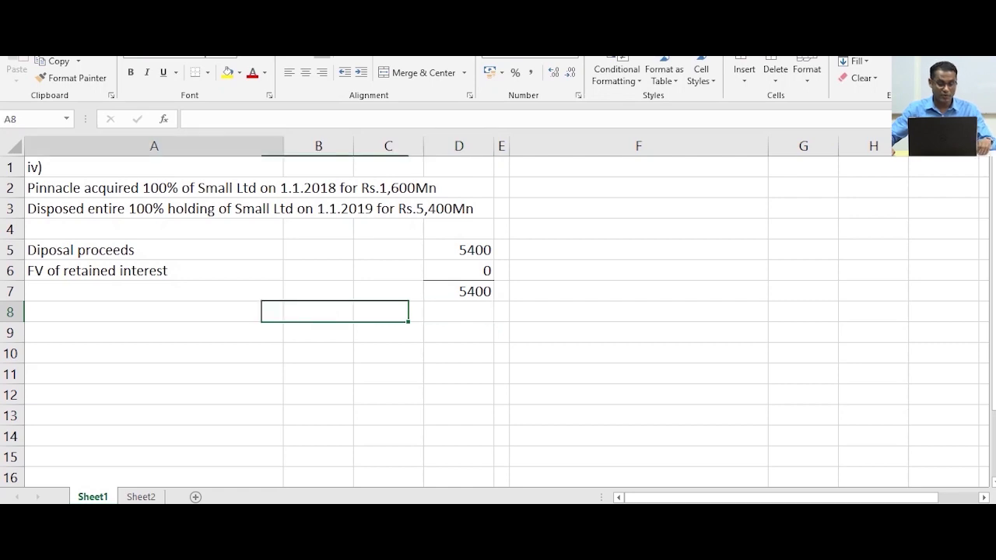
text(CV of )
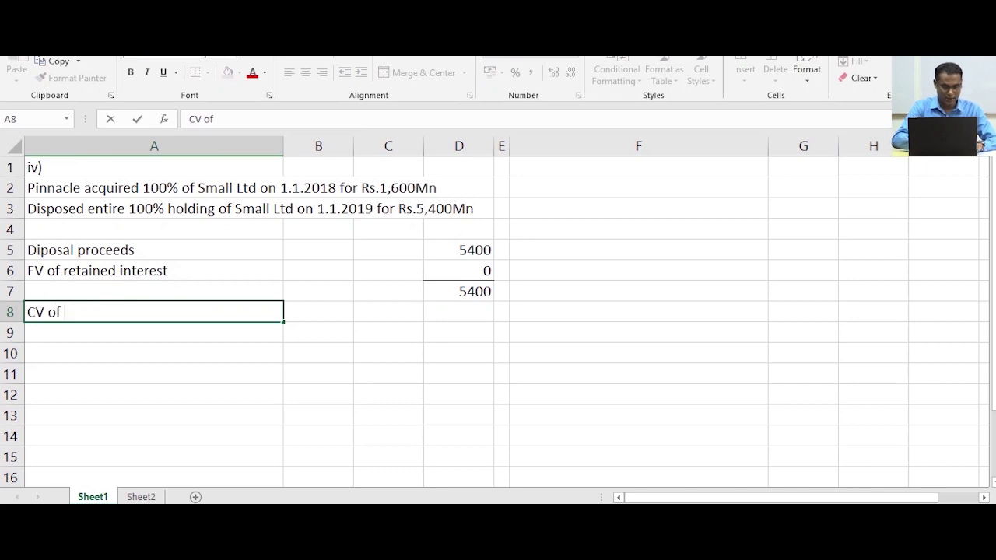
text(the subsi)
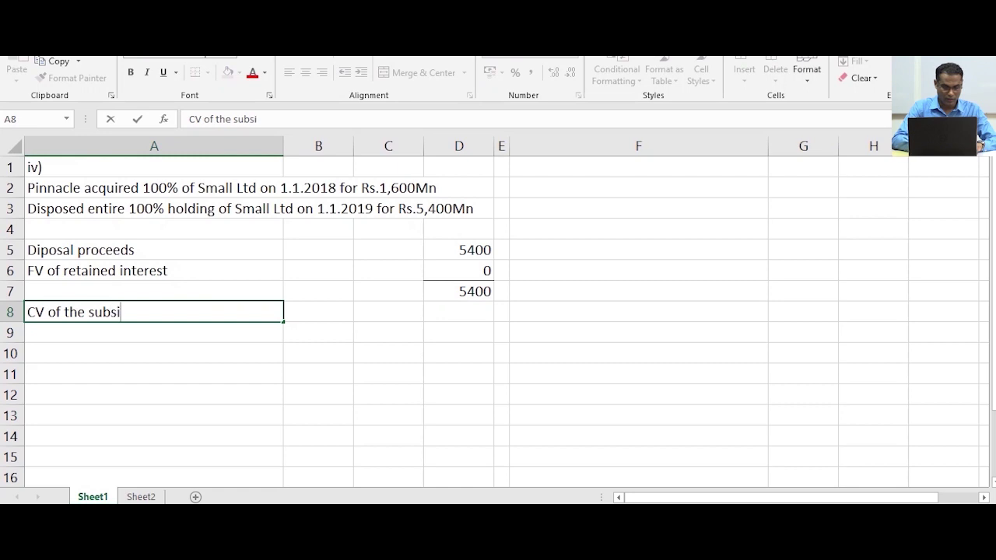
text(diary )
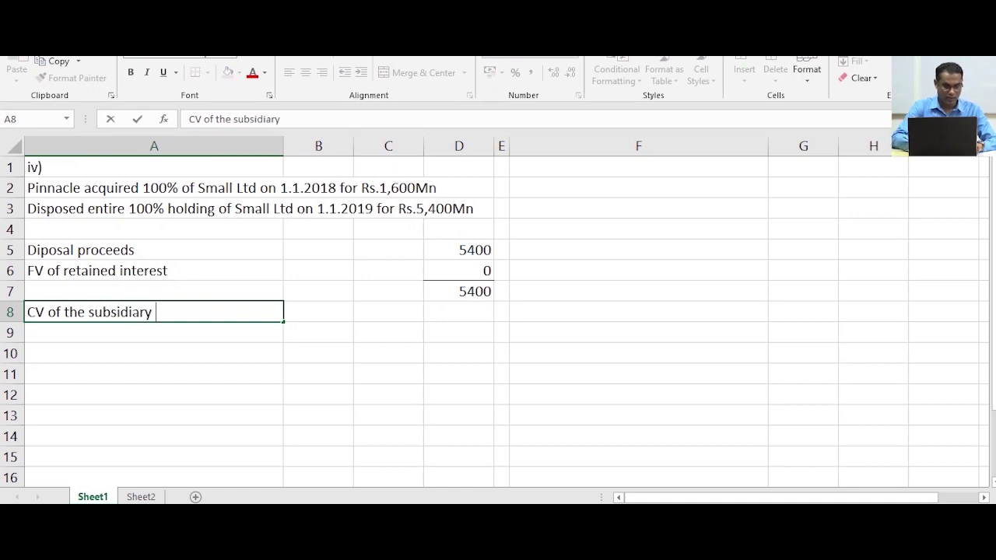
text(at disposal)
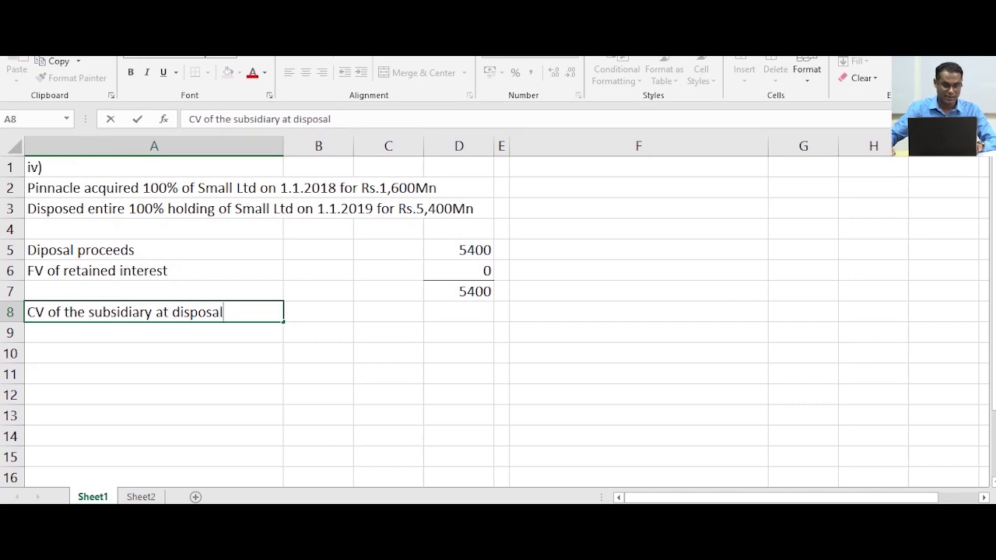
text(Less:)
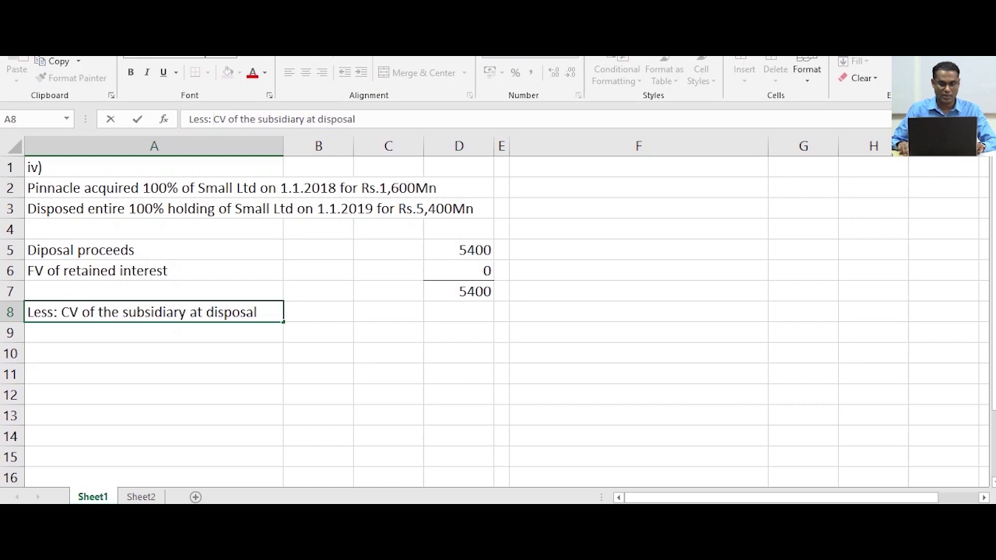
key(Return)
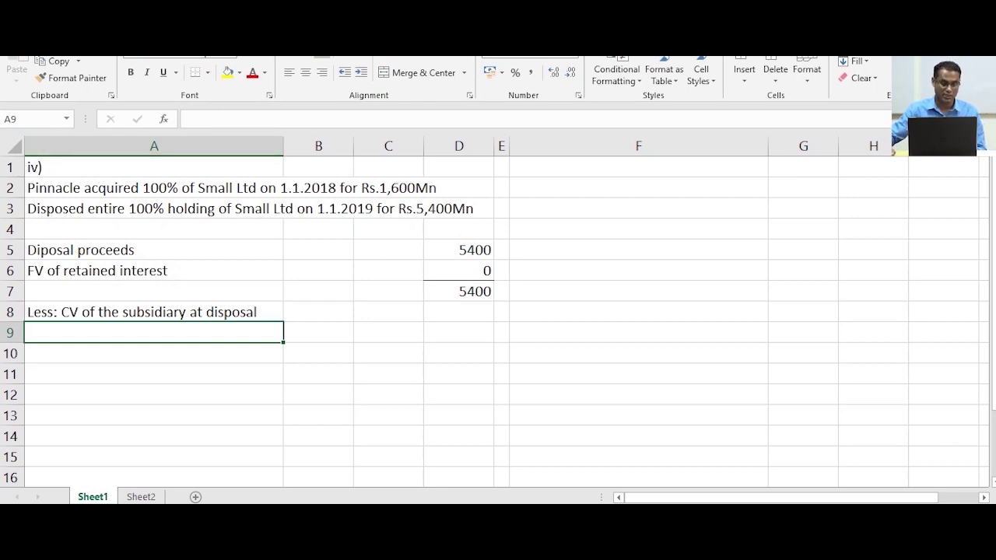
Enter the label "Net assets at disposal (1,600 + 2,400)" in cell A9
text(Net)
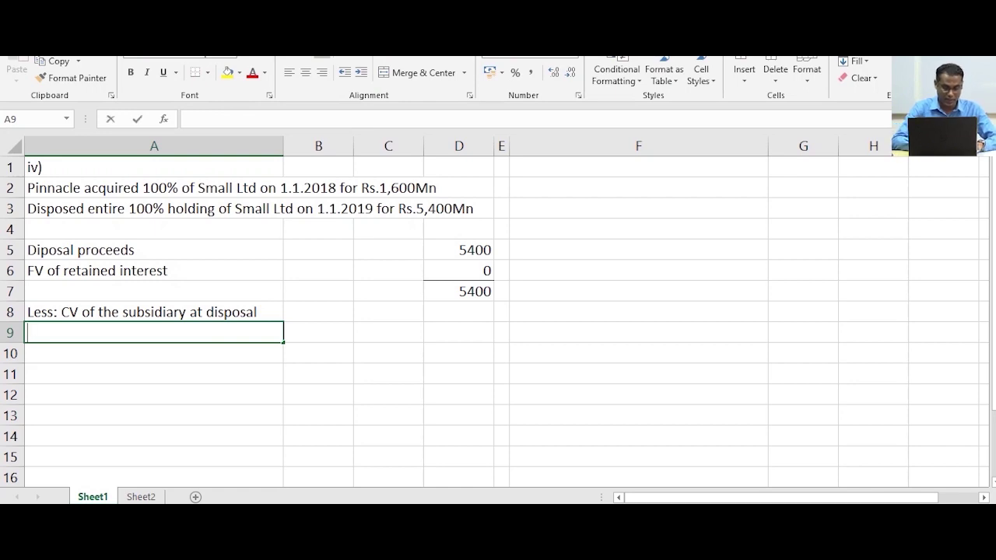
text( assets)
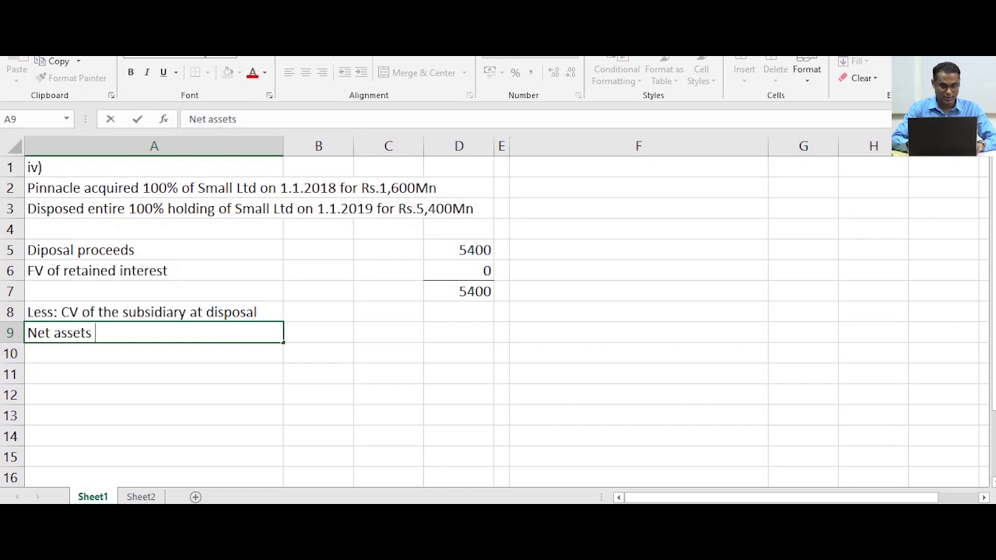
text( at disposa)
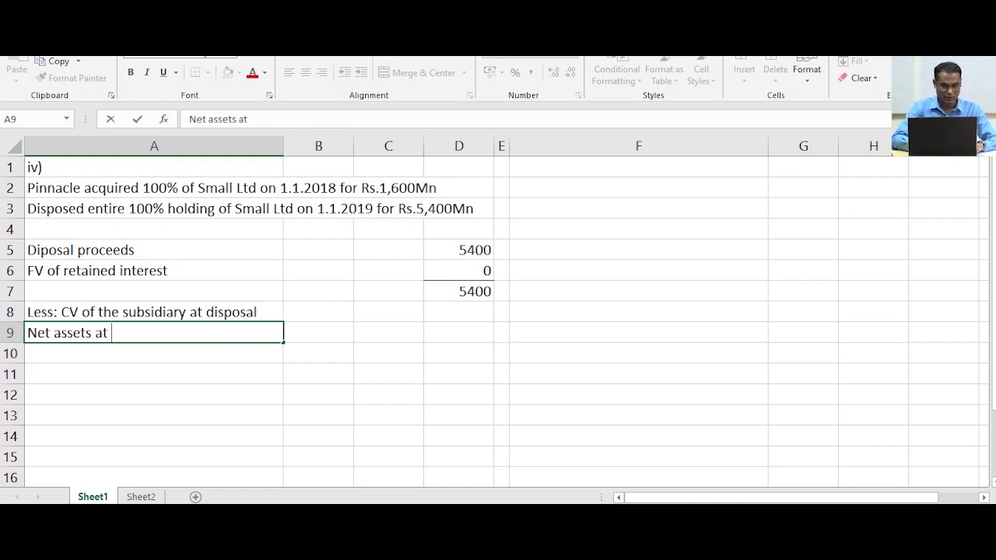
text(l)
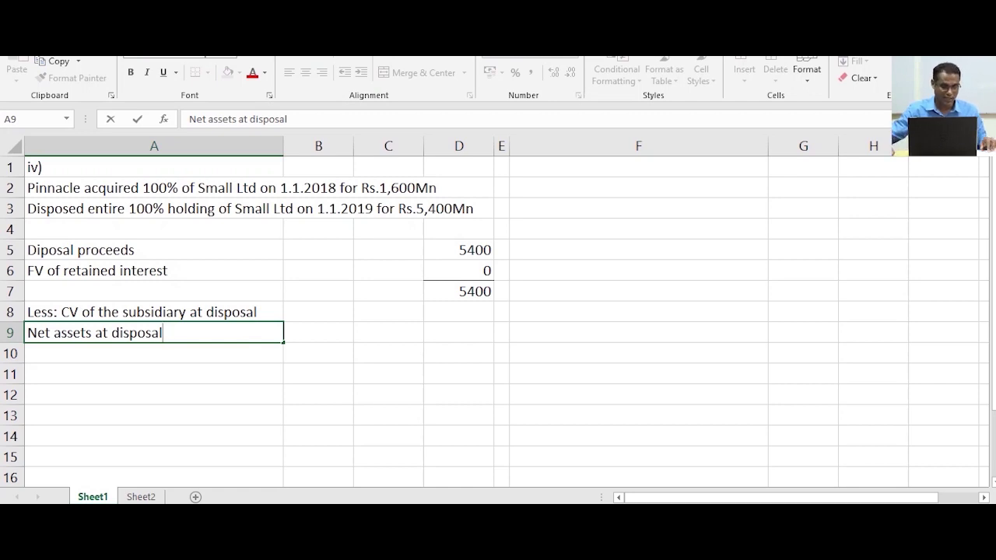
text(()
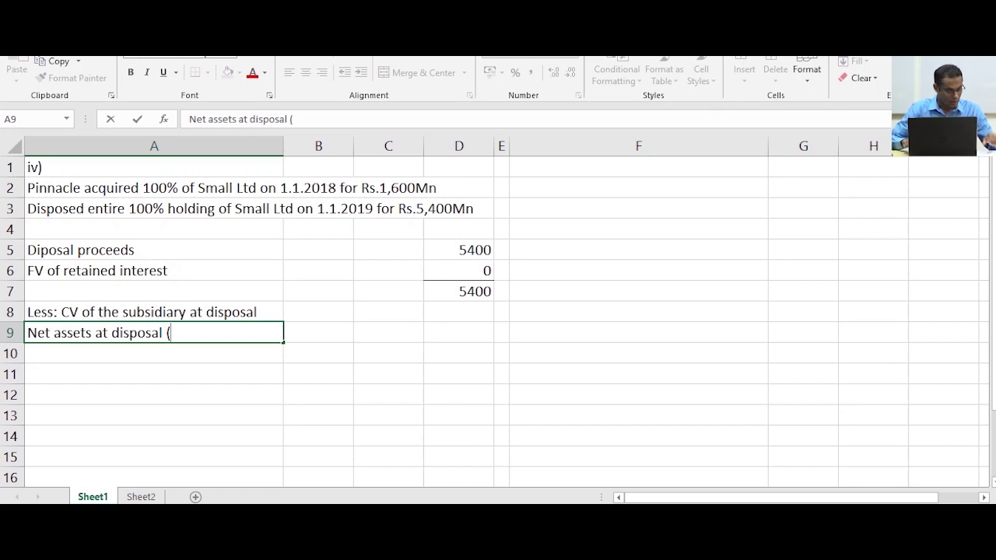
text(1)
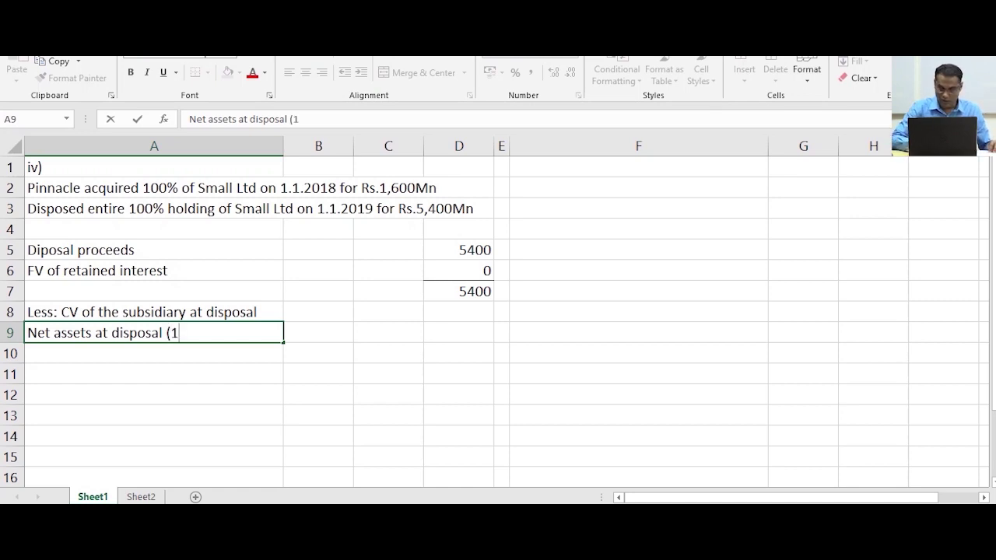
text(,600 + )
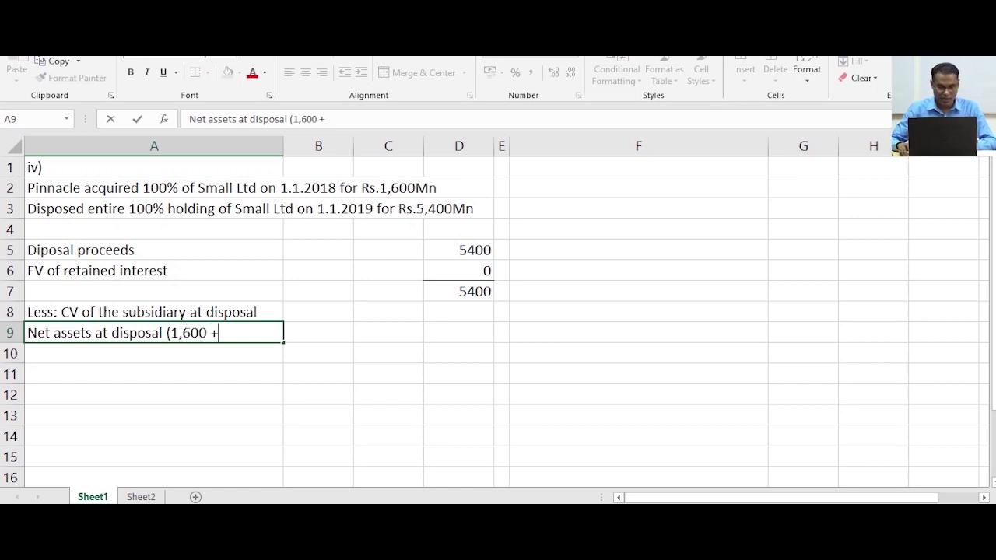
text(2,)
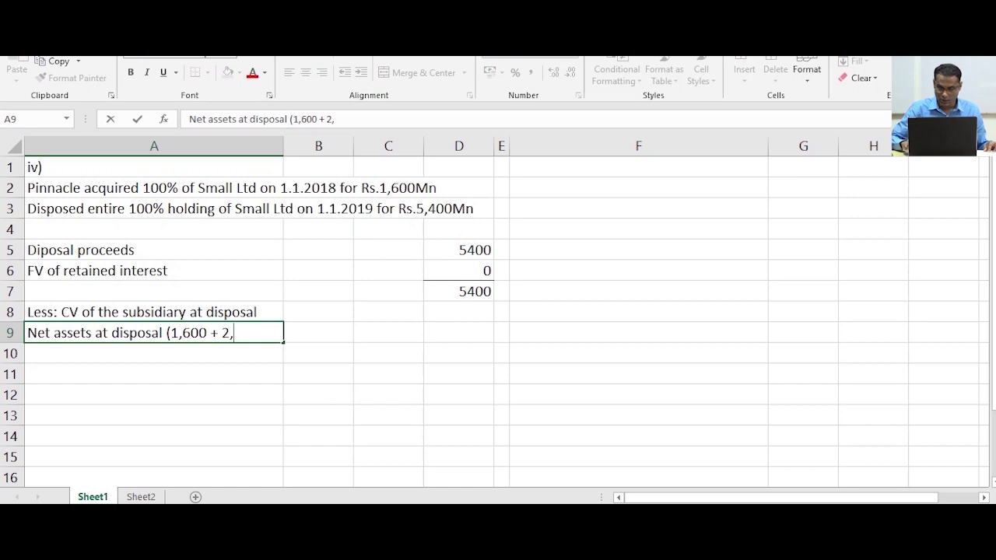
text(400))
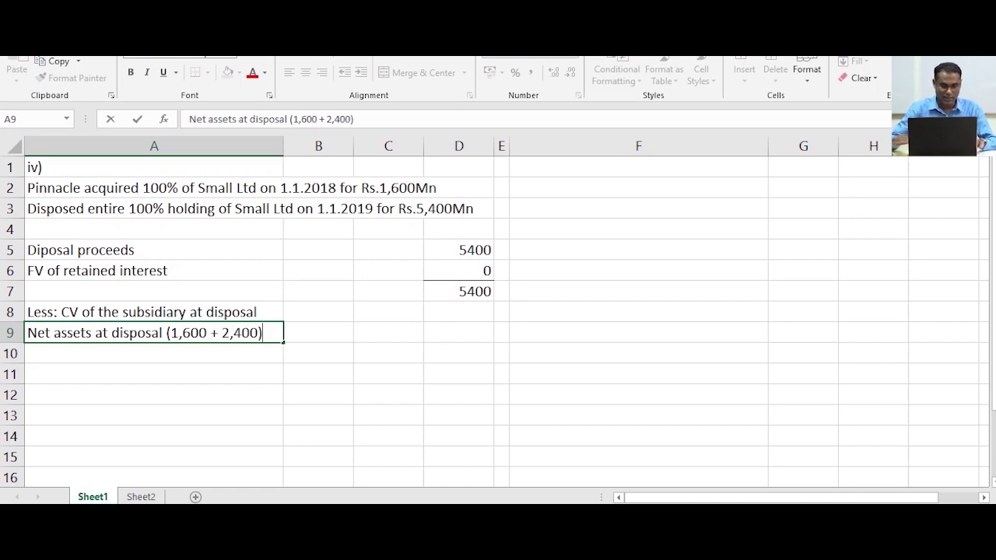
Calculate the net assets at disposal in cell C9 with the formula =1600+2400
click(388, 333)
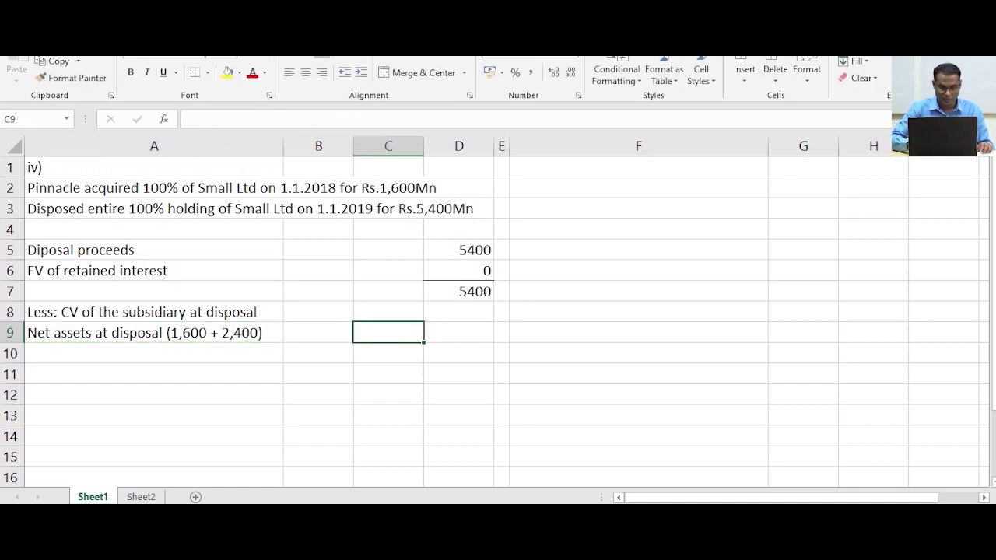
text(=1600)
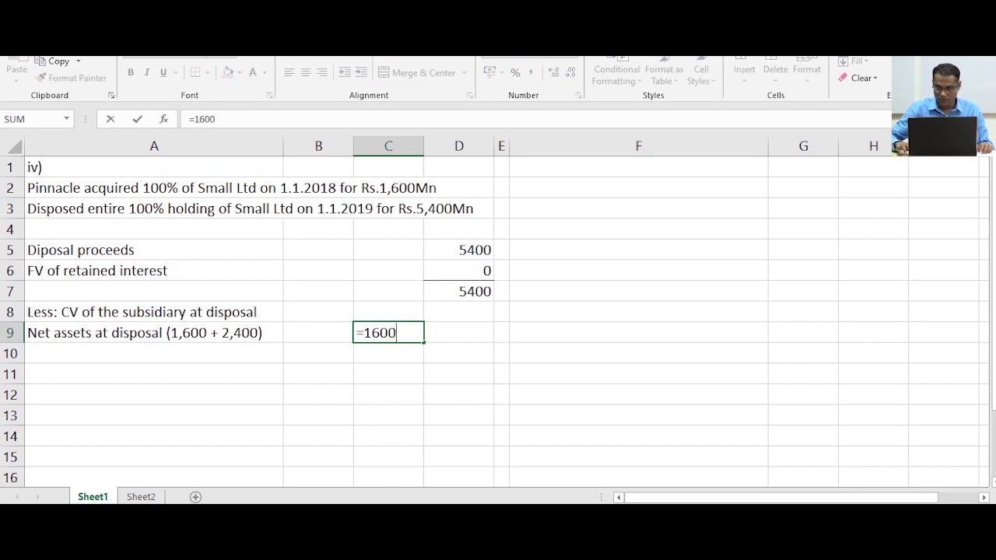
text(+2400)
key(Return)
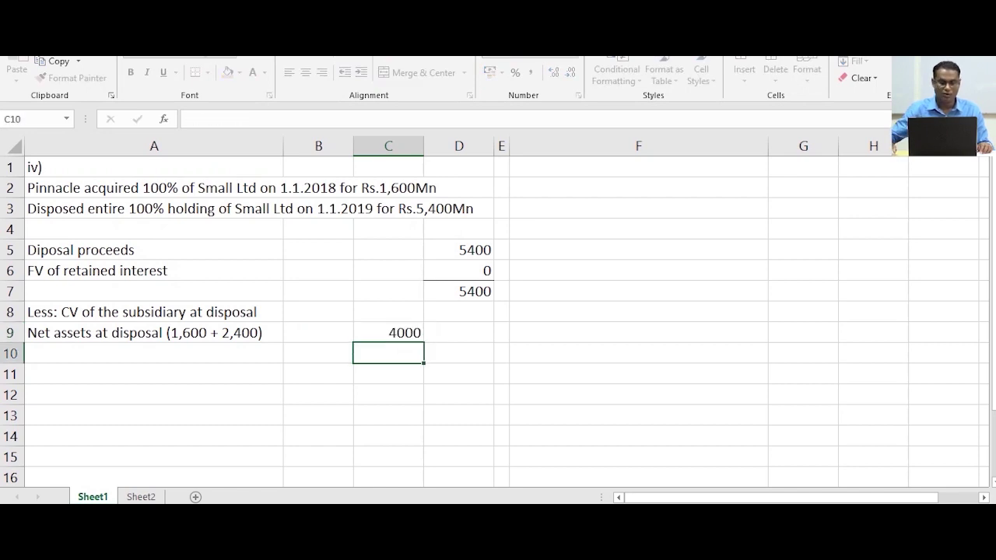
Enter the label "Goodwill at disposal" in cell A10 and a comma-style 0 in C10
key(Up)
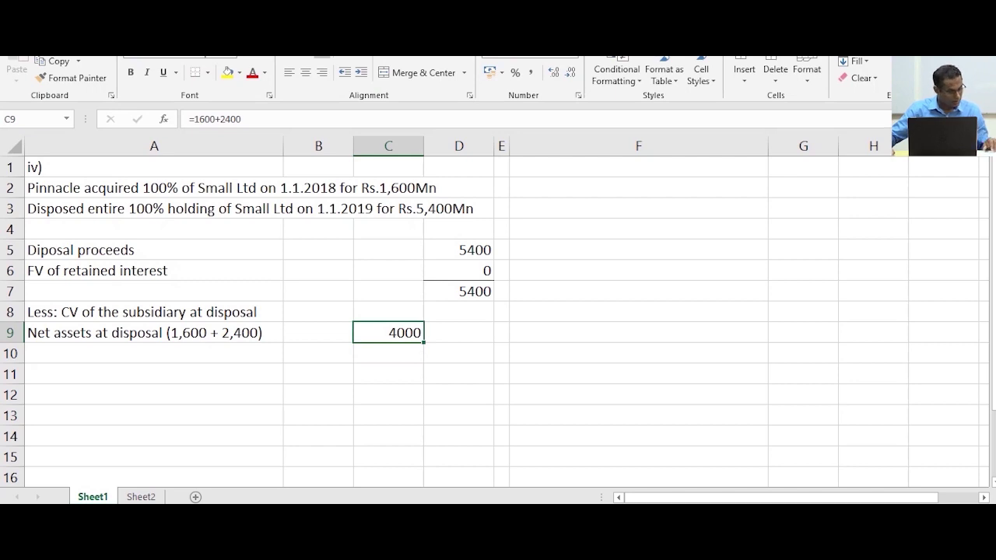
click(154, 353)
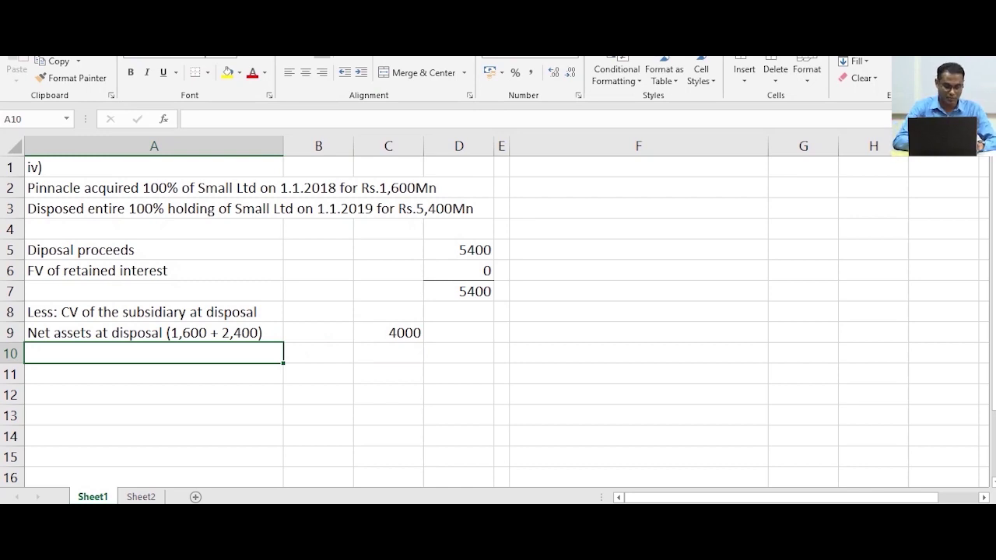
text(Goodwill at disposal)
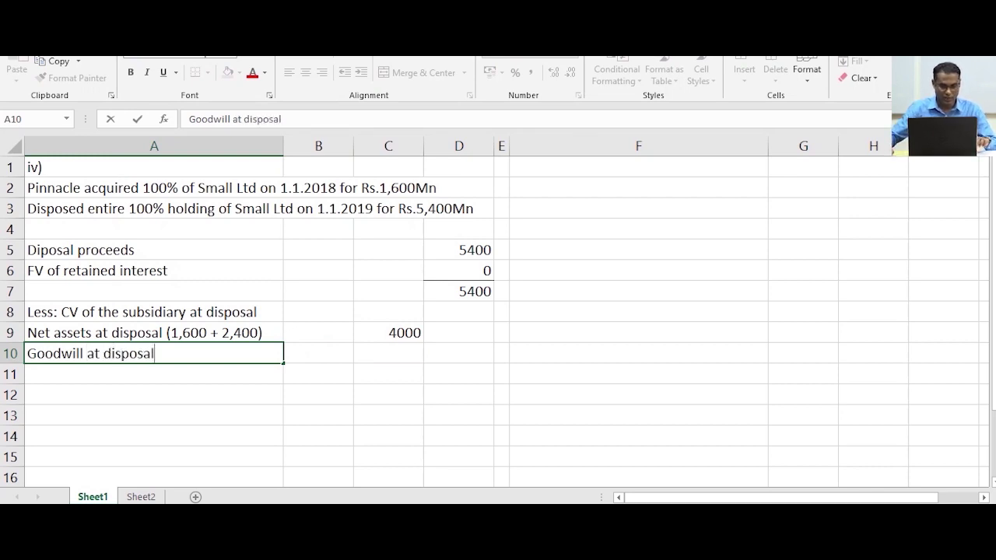
click(388, 353)
text(0)
key(Return)
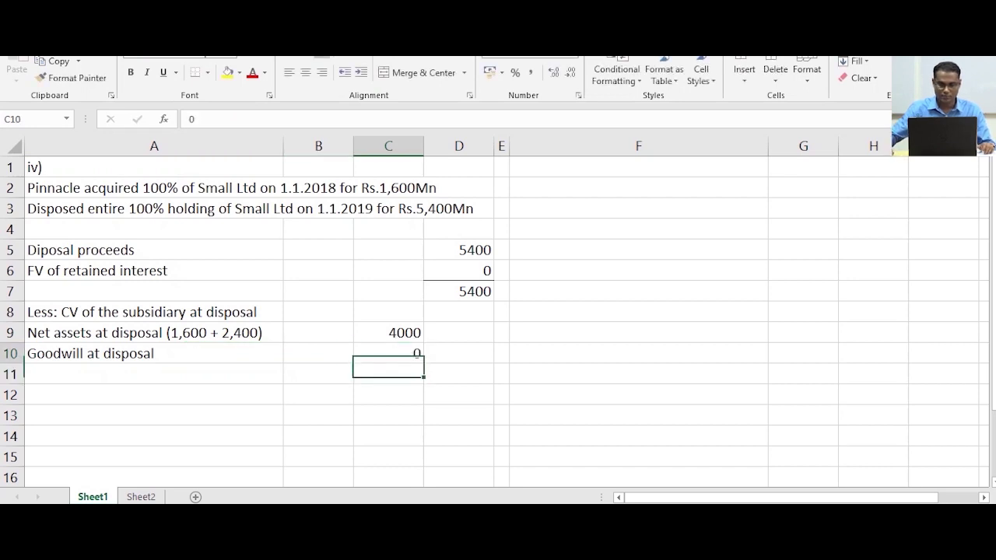
click(532, 73)
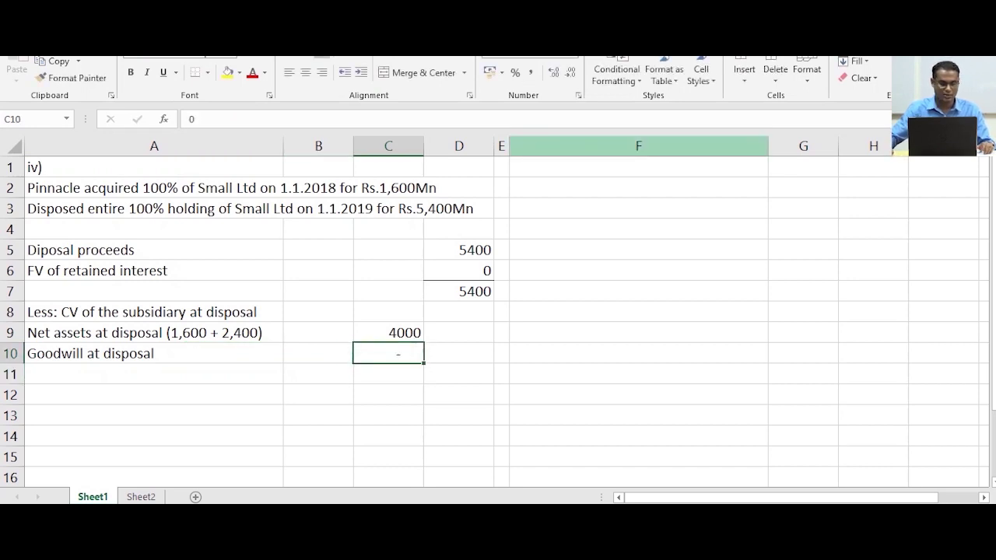
Enter the label "Less: NCI at disposal" in cell A11
click(154, 374)
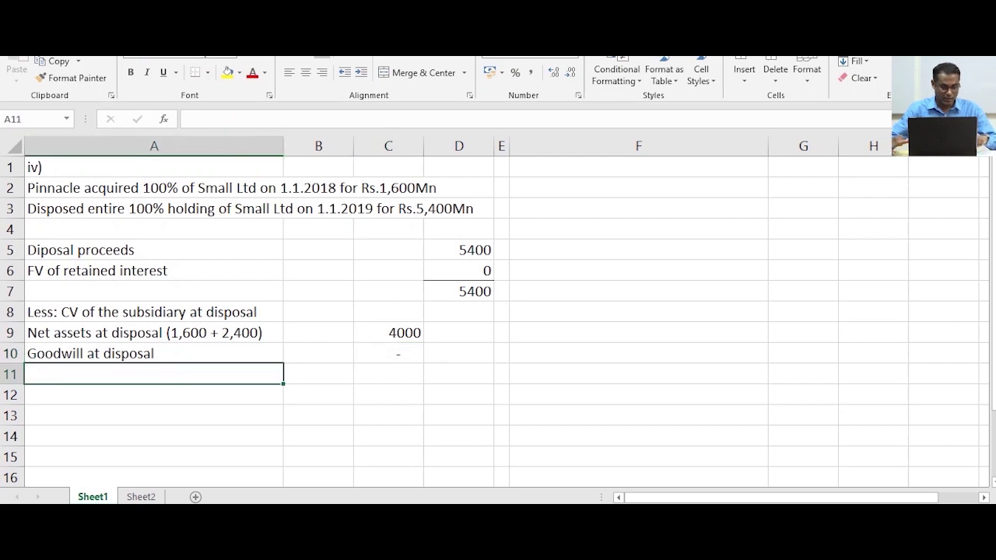
text(L)
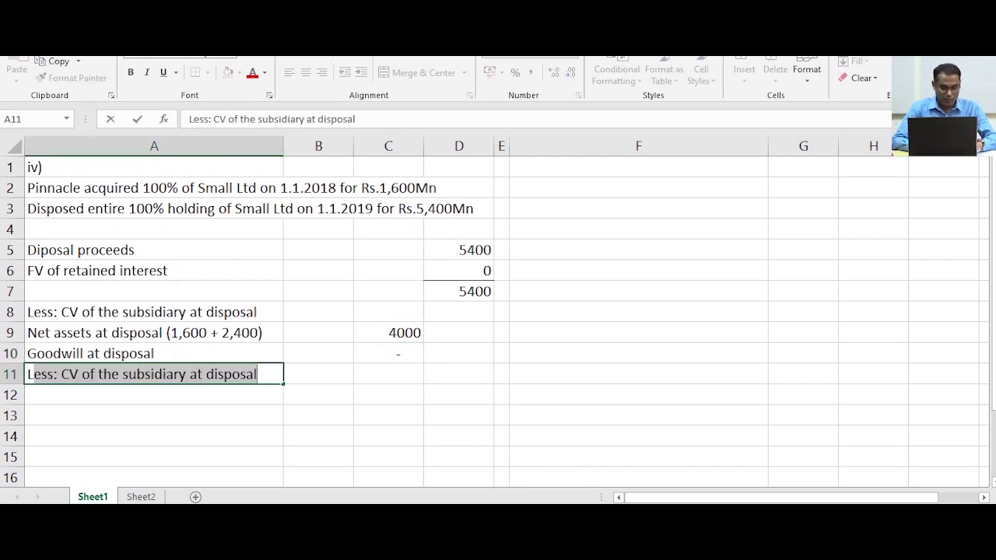
text(ess)
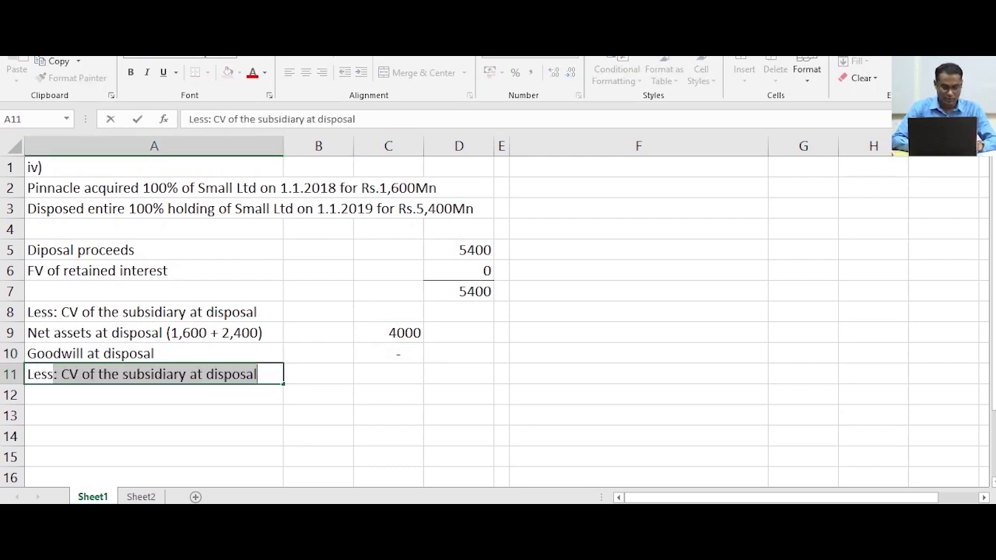
text(:)
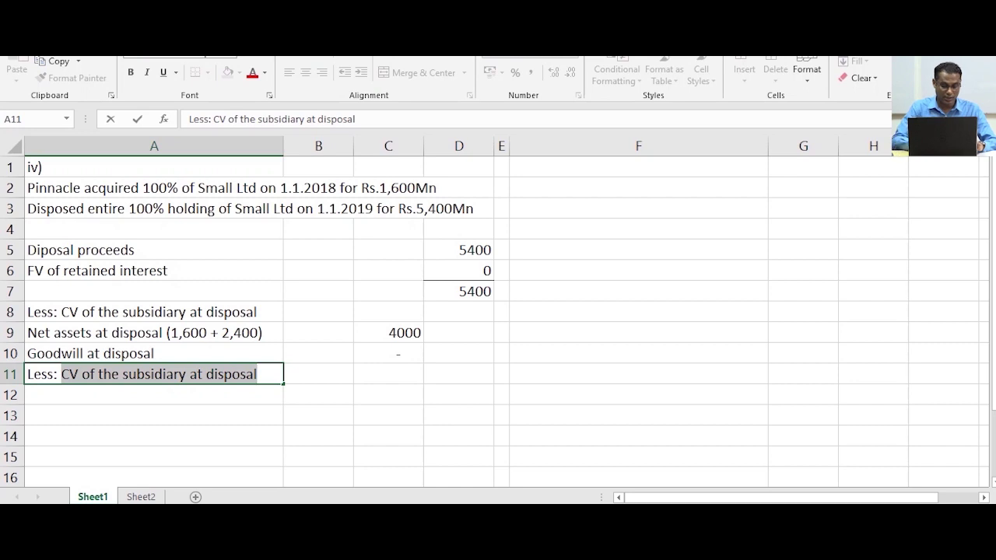
text(NCI )
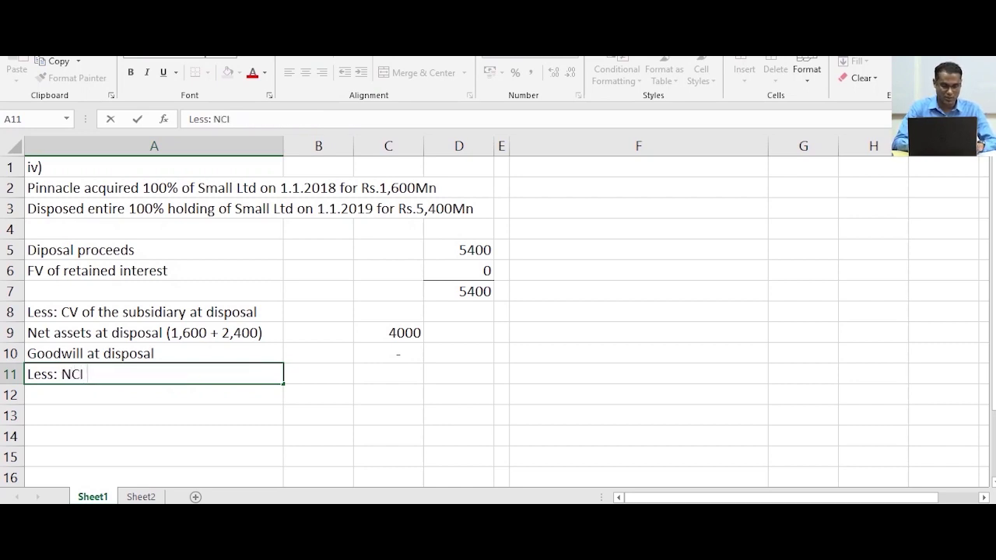
text(at )
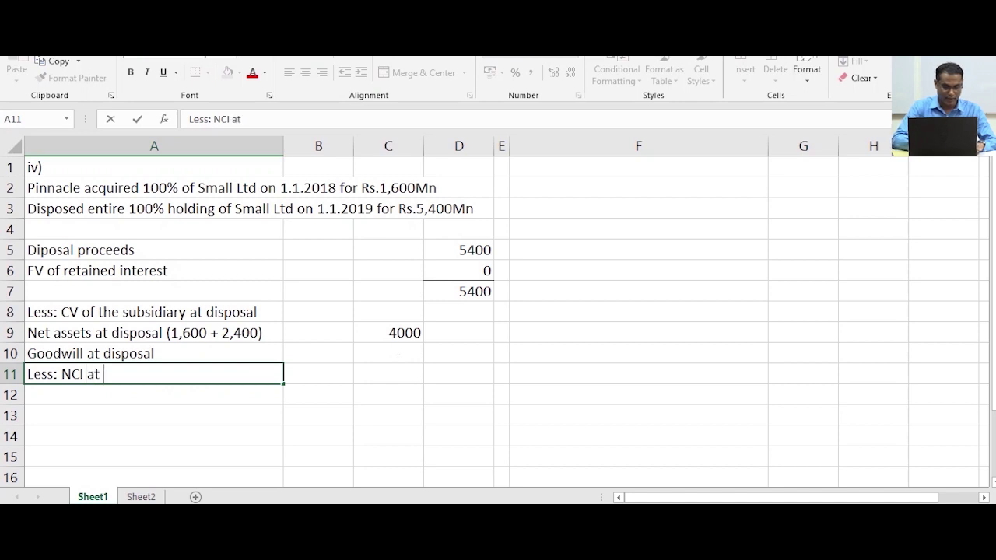
text(disposal)
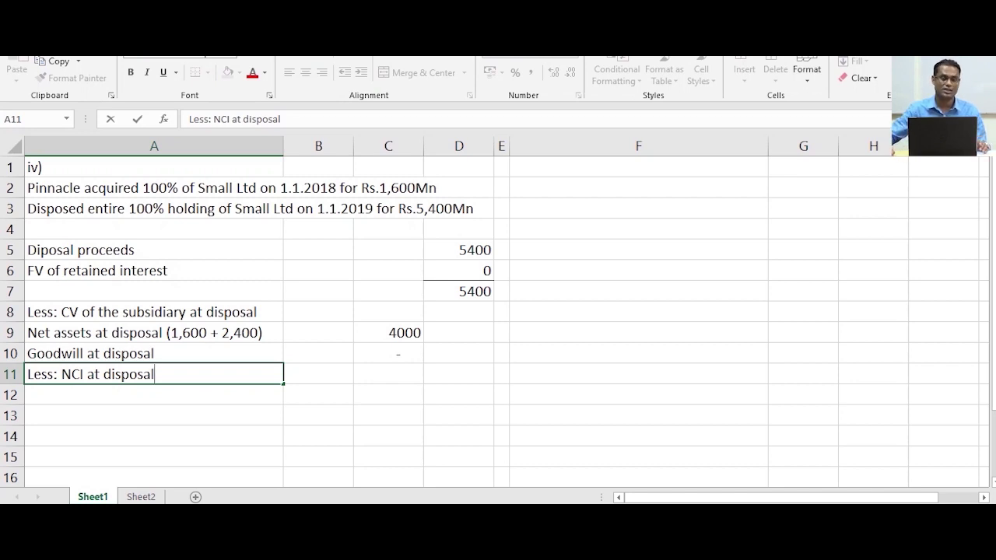
Enter 0 in cell C11 and format the cell in comma style with a bottom border
click(388, 374)
text(0)
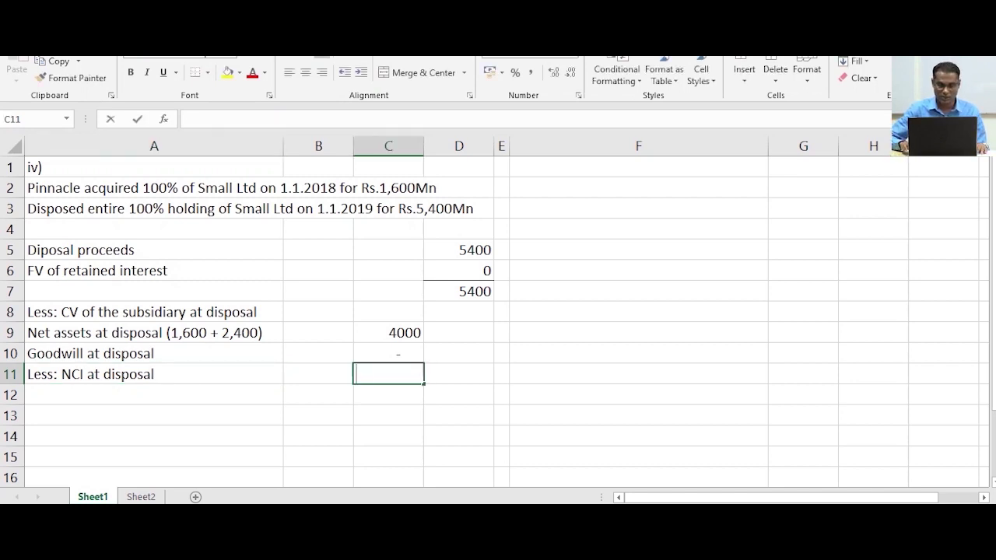
key(Return)
key(Up)
click(531, 73)
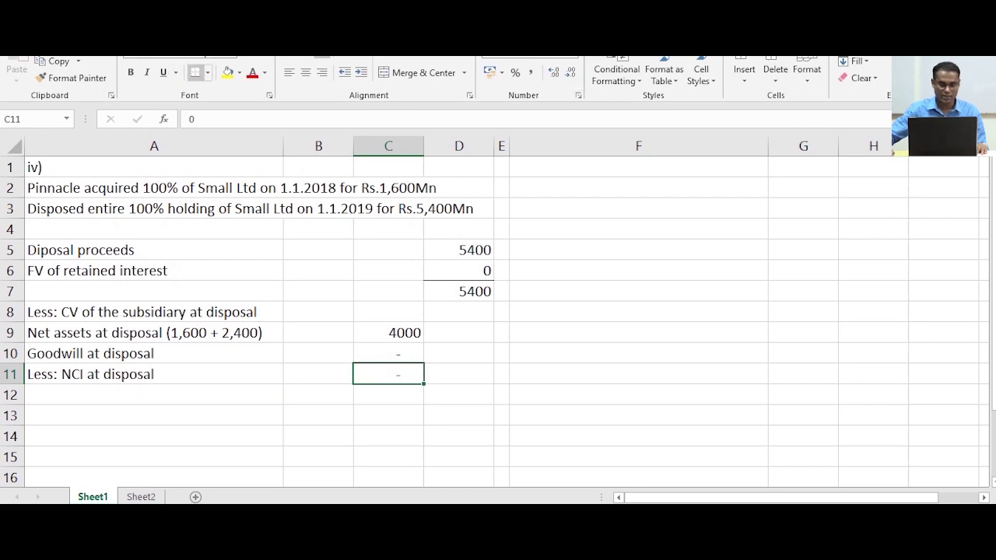
Calculate the carrying value deduction in cell D12 with the formula =-SUM(C9:C11)
click(459, 394)
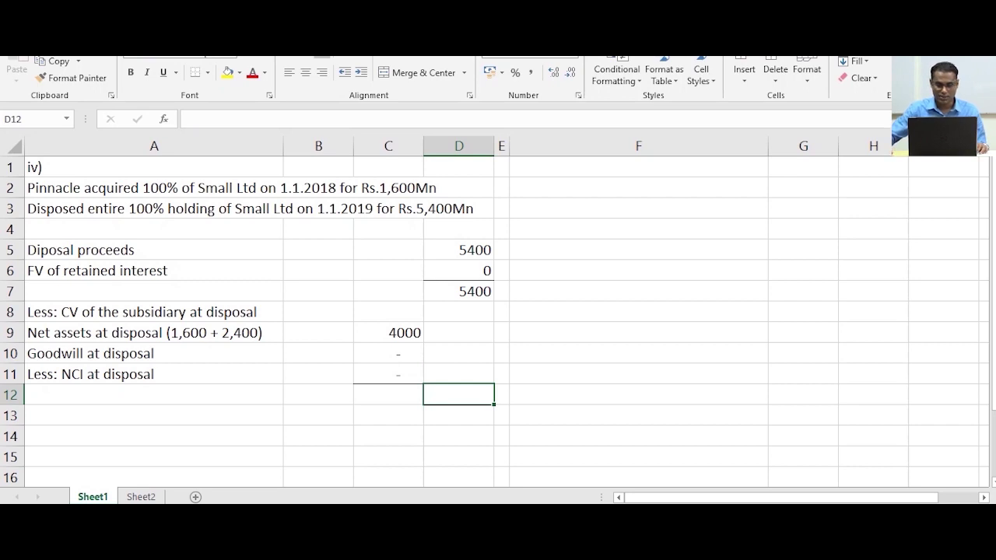
key(alt+equal)
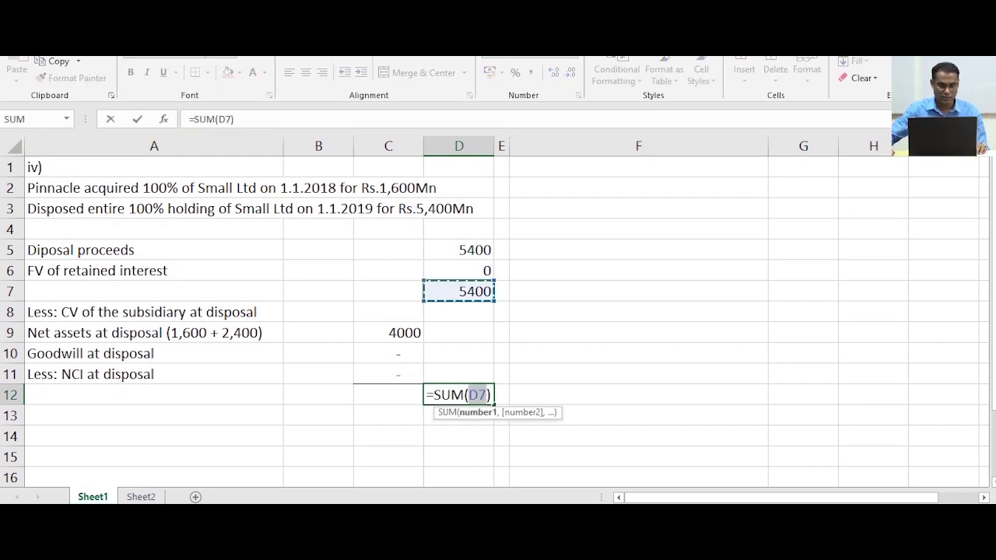
drag(393, 333, 420, 380)
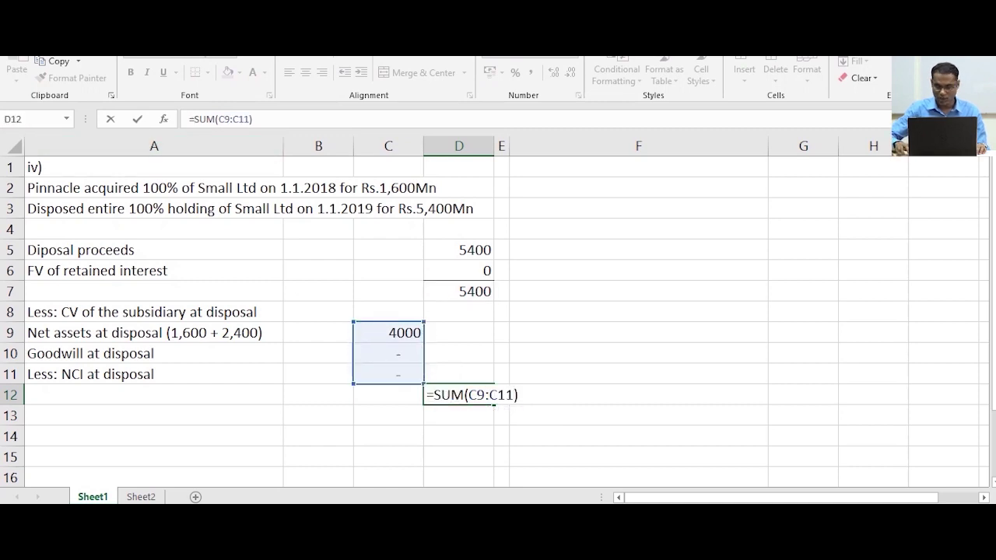
text(-)
key(Return)
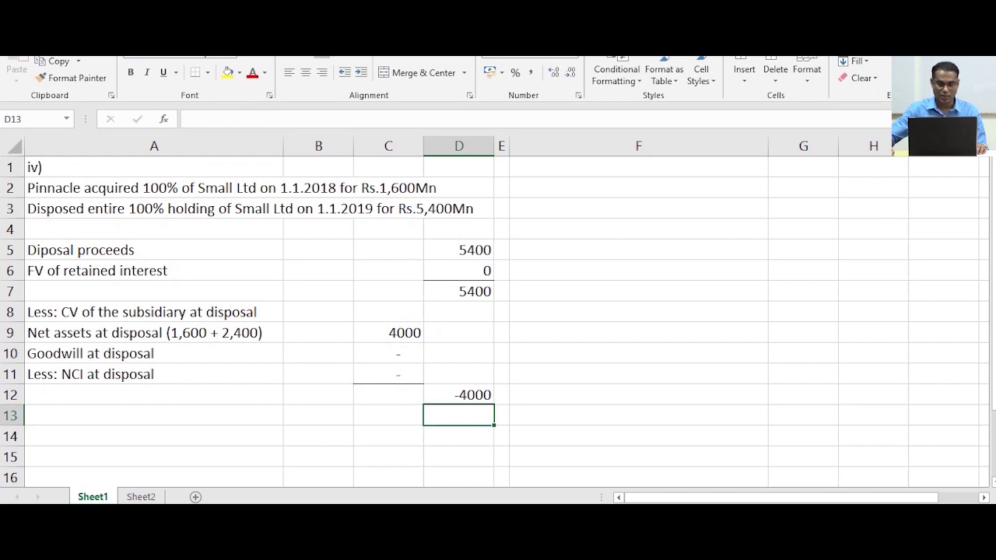
Format the amounts in C5:D12 in comma style without decimal places
click(459, 291)
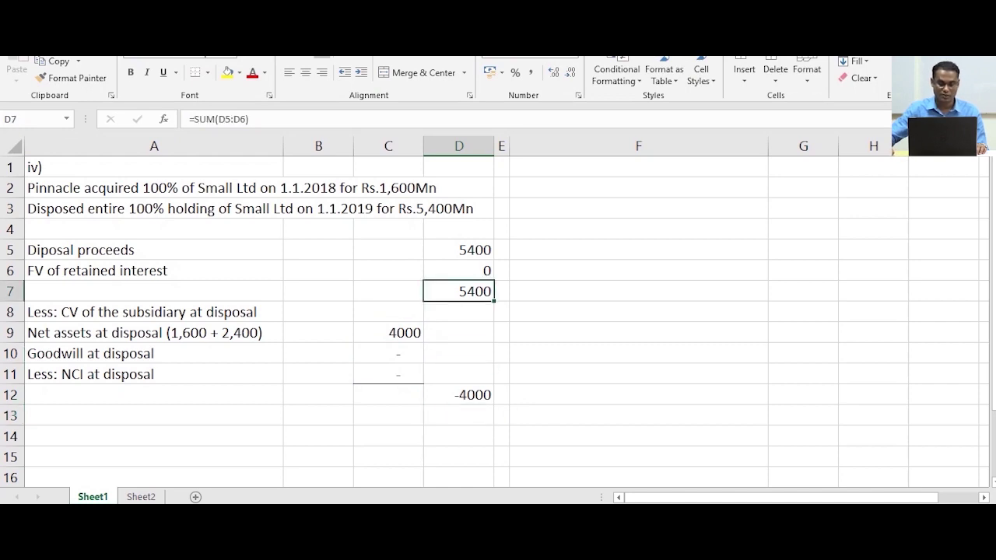
drag(389, 249, 460, 394)
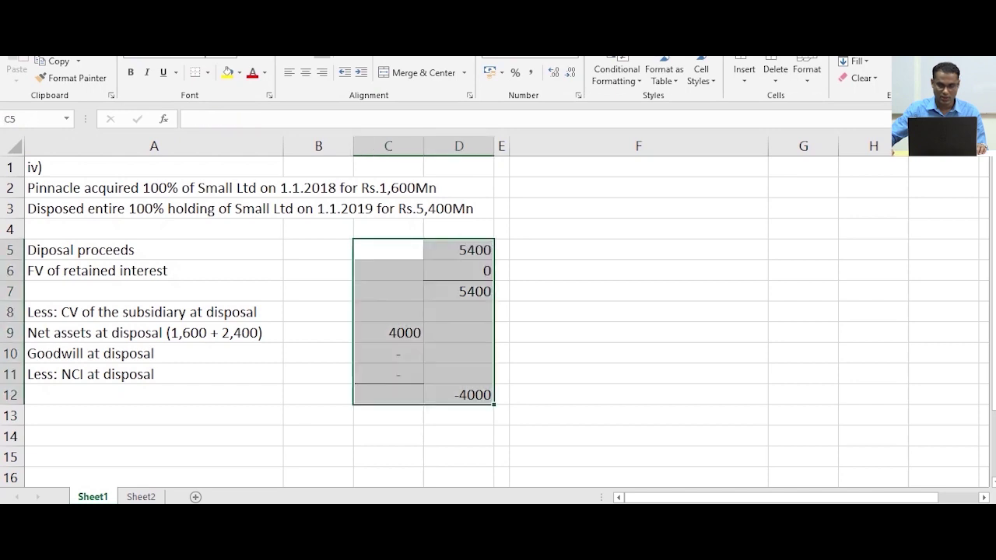
click(531, 72)
click(570, 72)
click(571, 72)
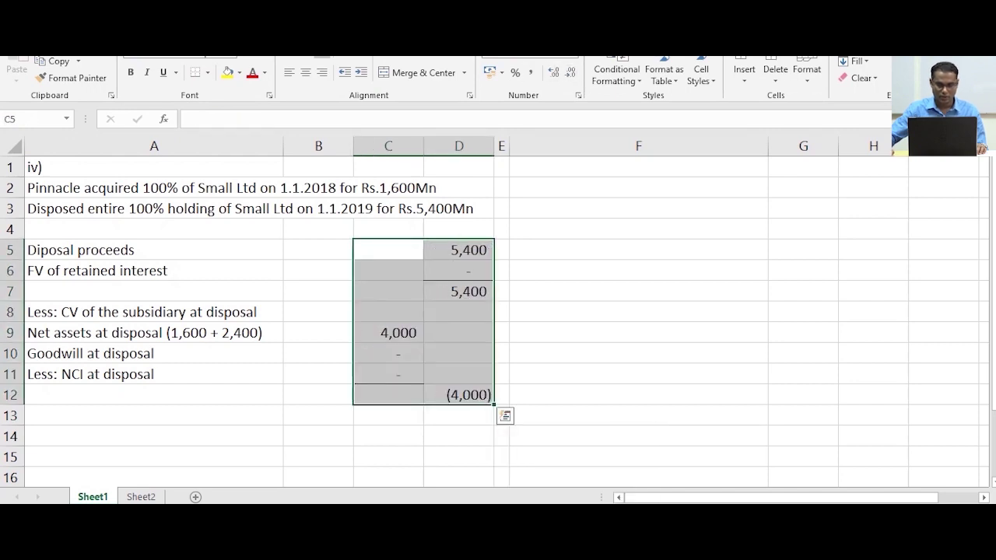
click(607, 457)
Add a bottom border to cell D12 and calculate the result in D13 with the formula =D7+D12
click(459, 395)
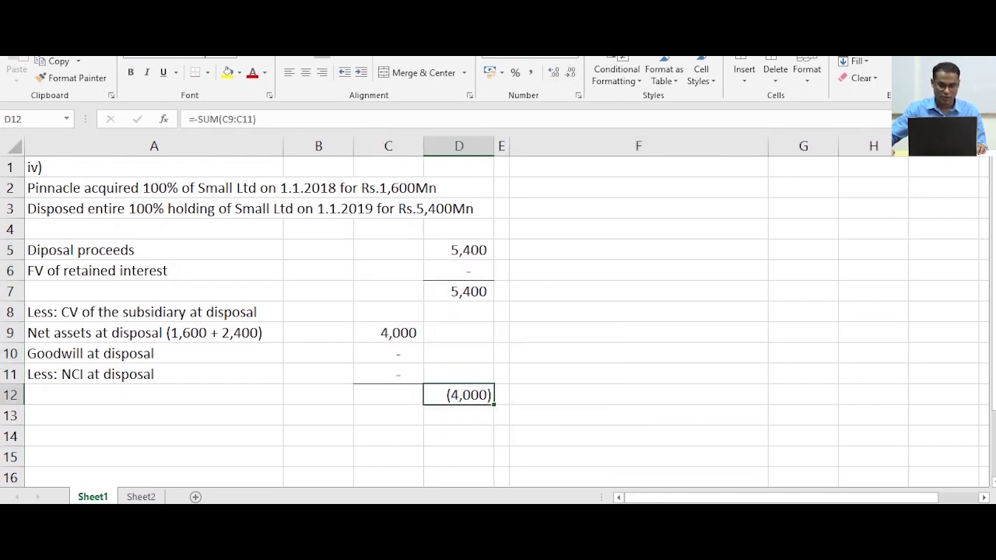
click(459, 415)
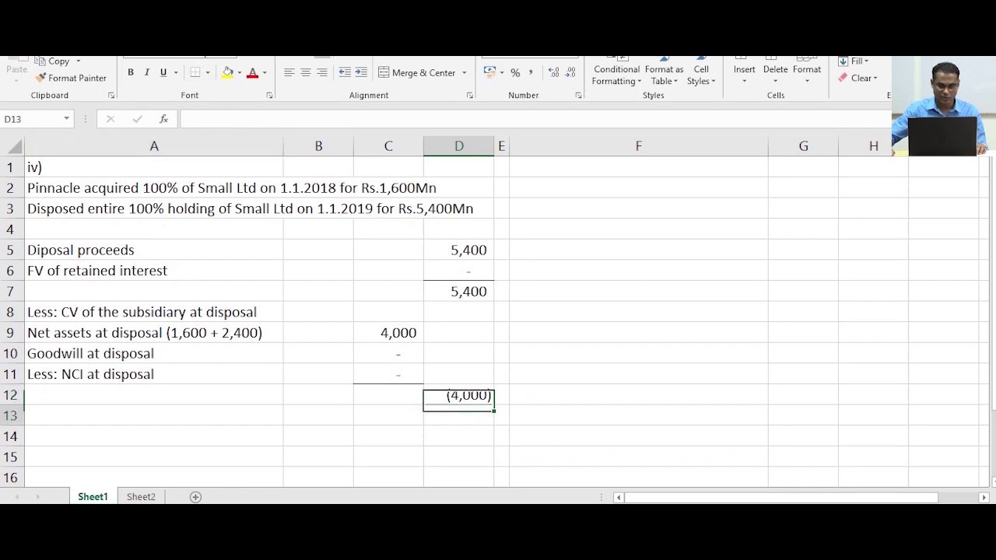
text(=)
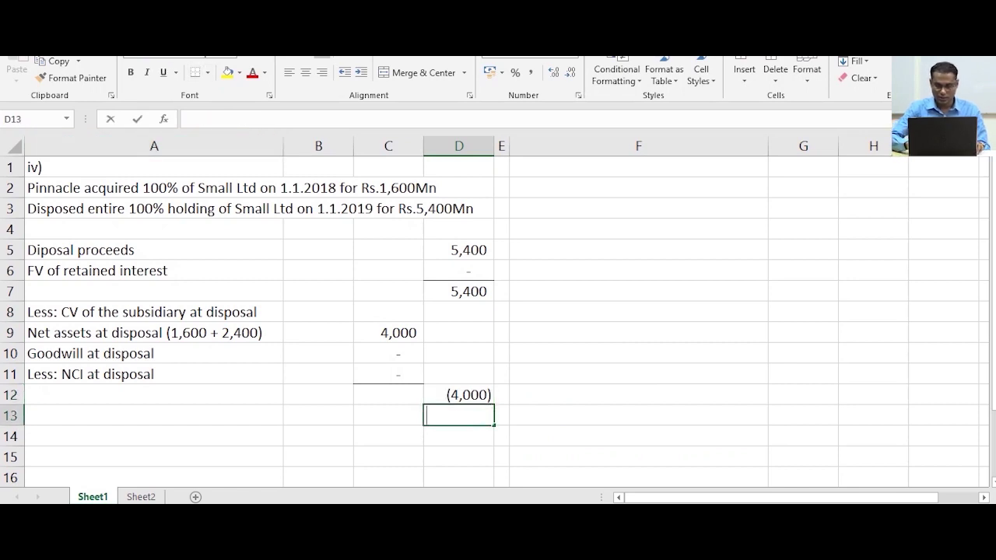
click(459, 291)
text(+)
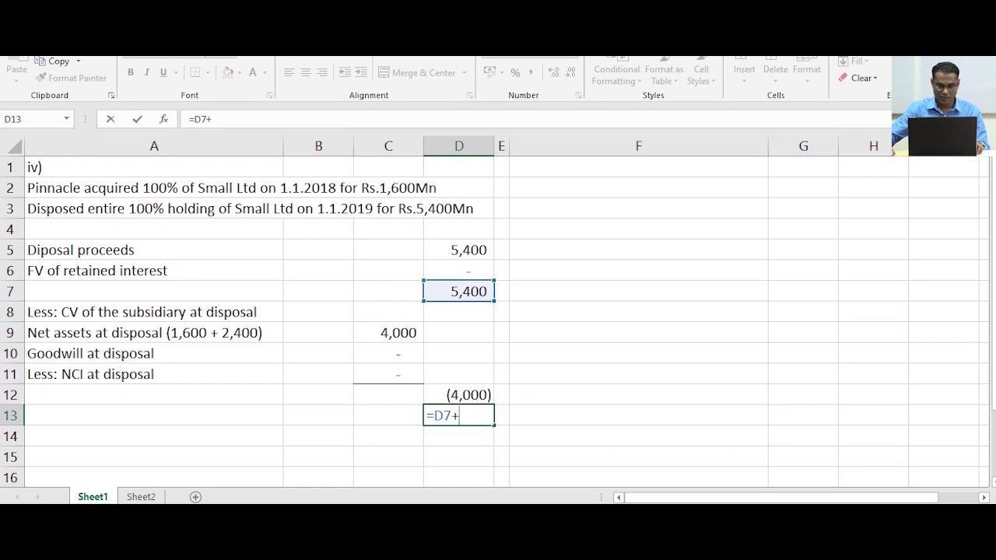
click(459, 395)
key(Return)
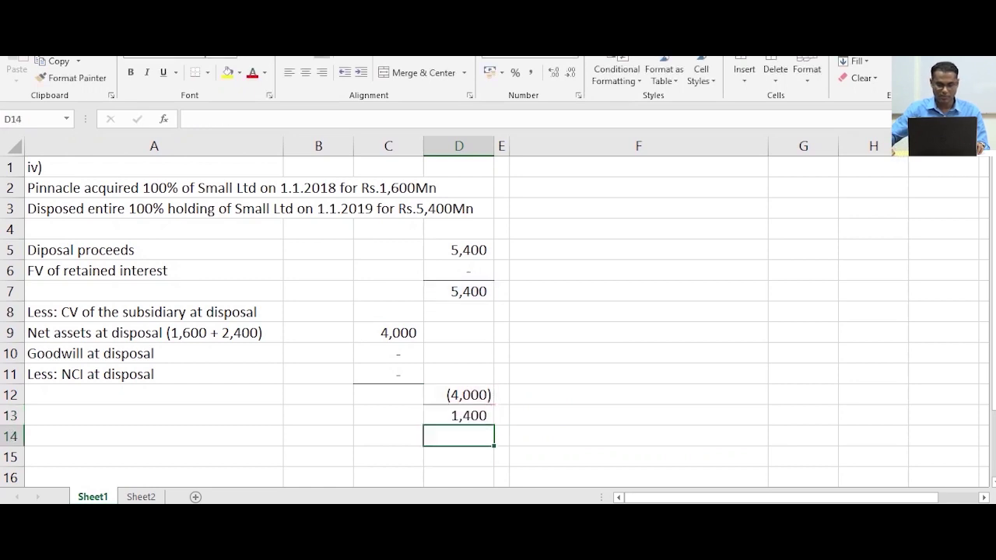
Add a bottom border to cell D13 and enter the label "Profit on disposal" in A13
click(460, 415)
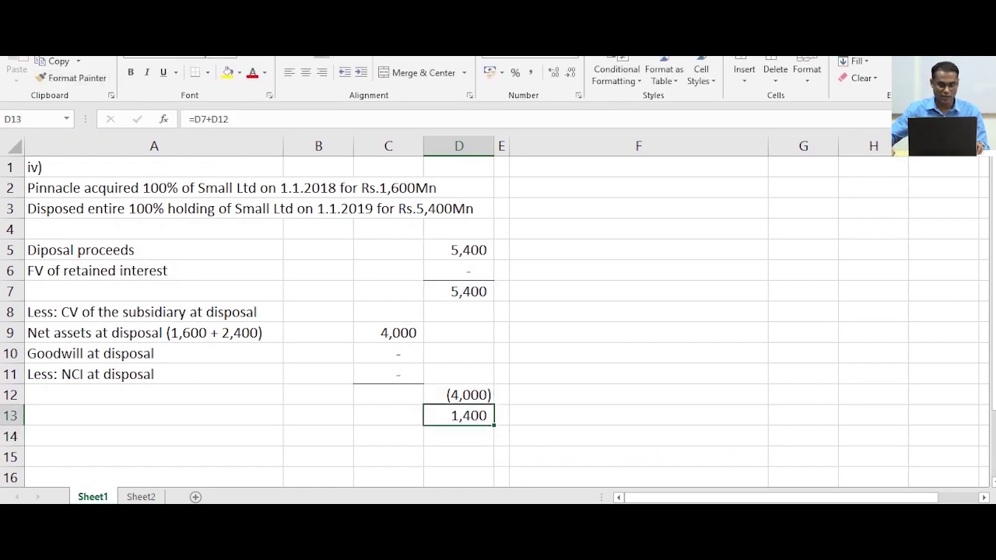
click(388, 437)
double_click(155, 416)
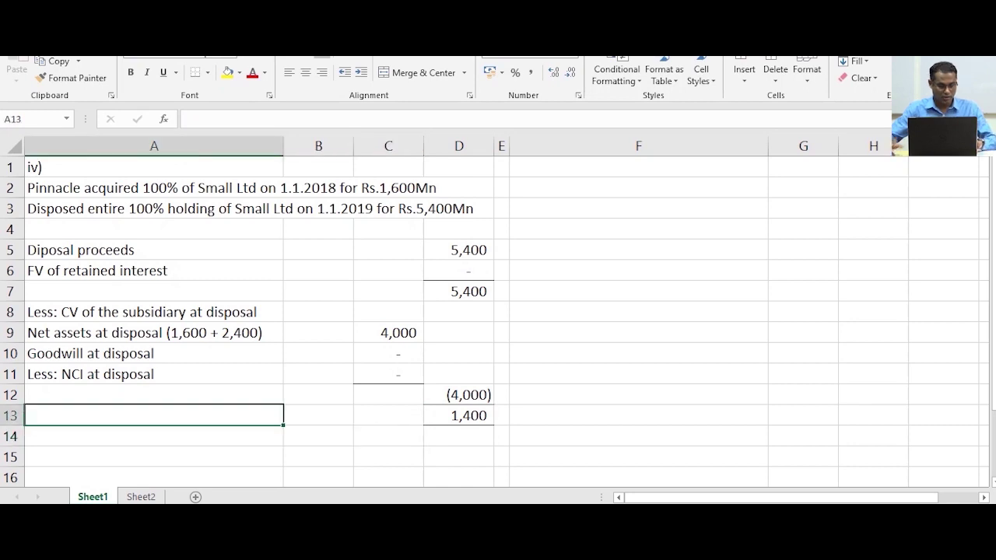
text(Proit)
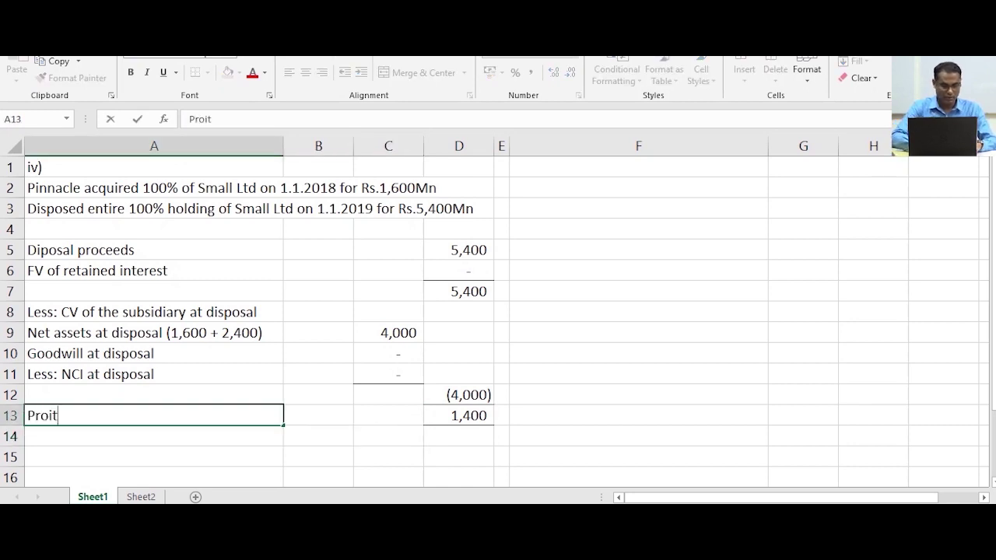
key(BackSpace)
key(BackSpace)
text(fit on )
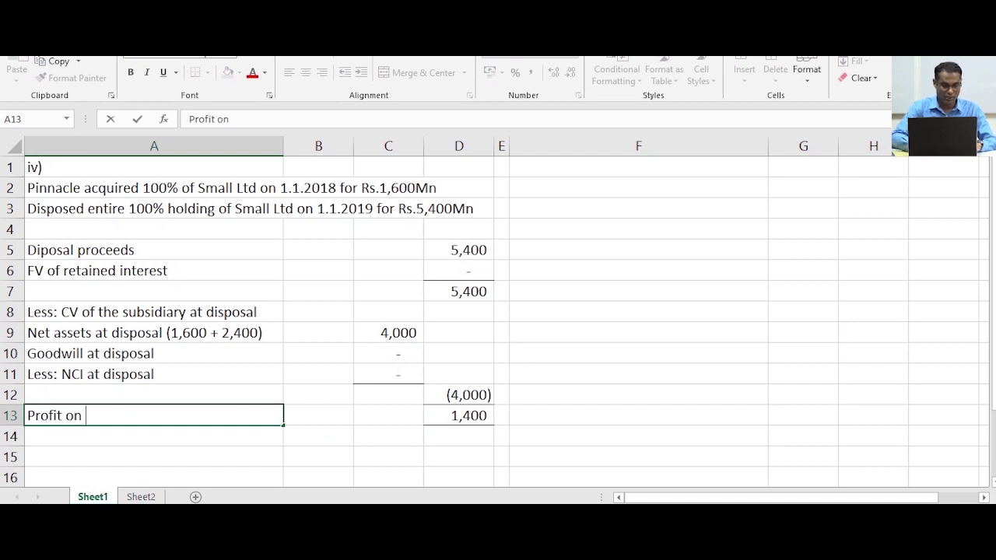
text(di)
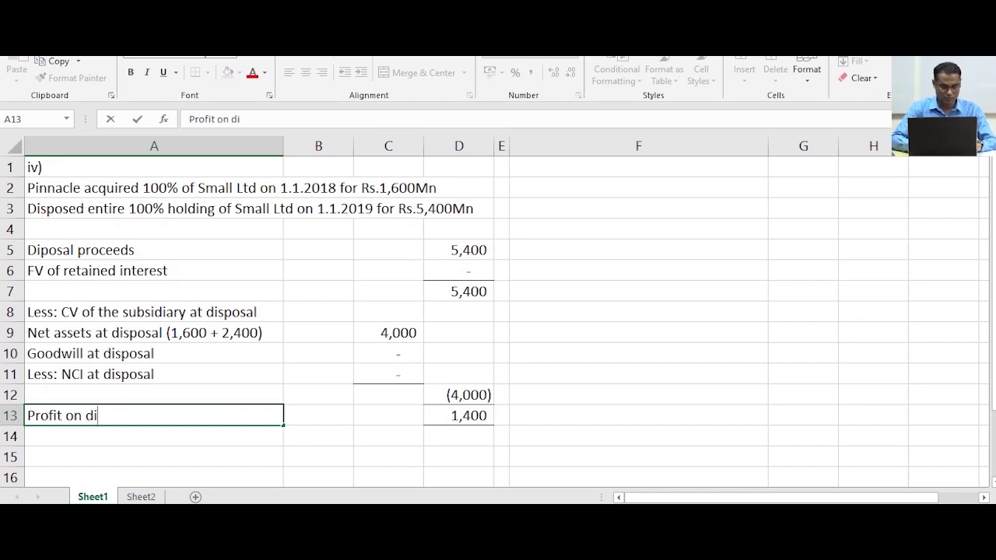
text(spo)
text(l)
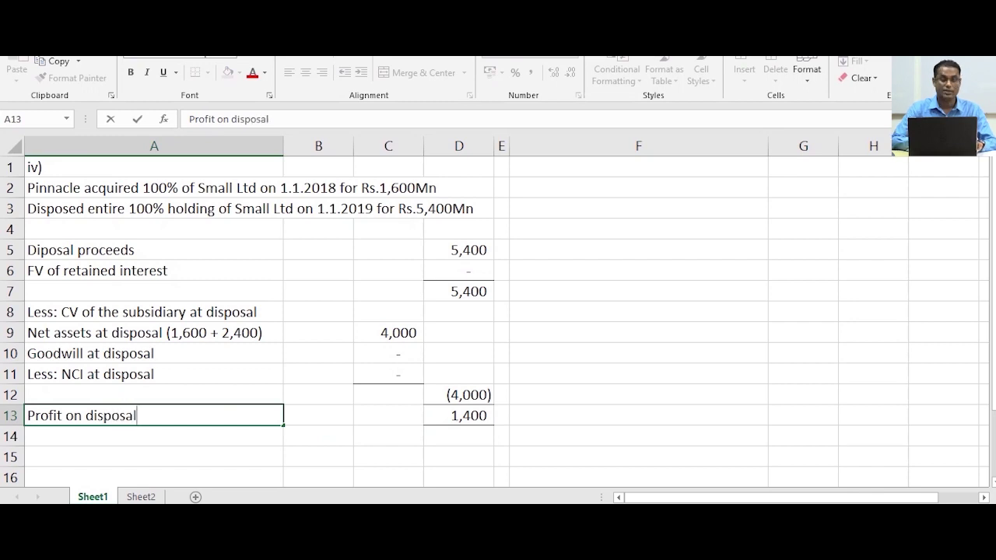
key(Return)
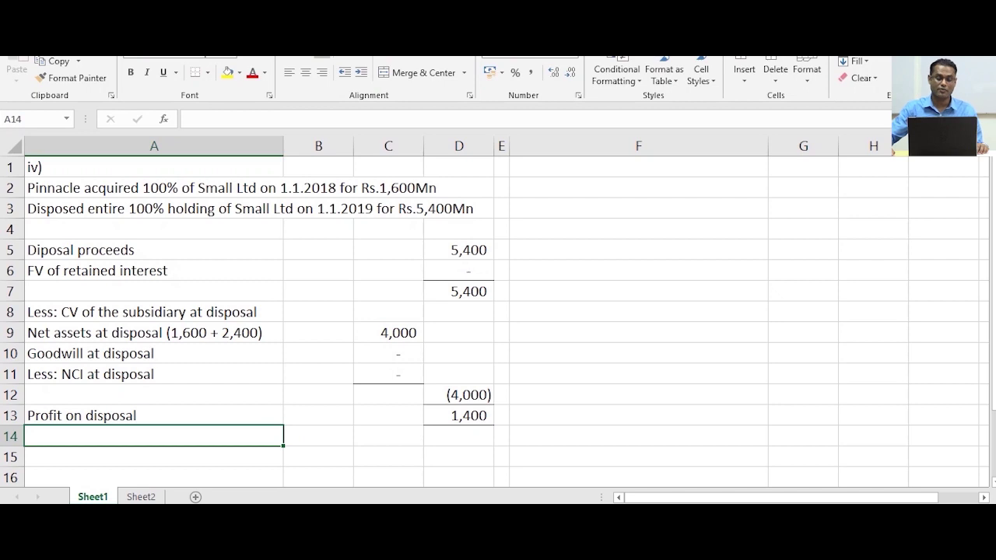
Enter the part heading "v)" in cell A15
click(459, 415)
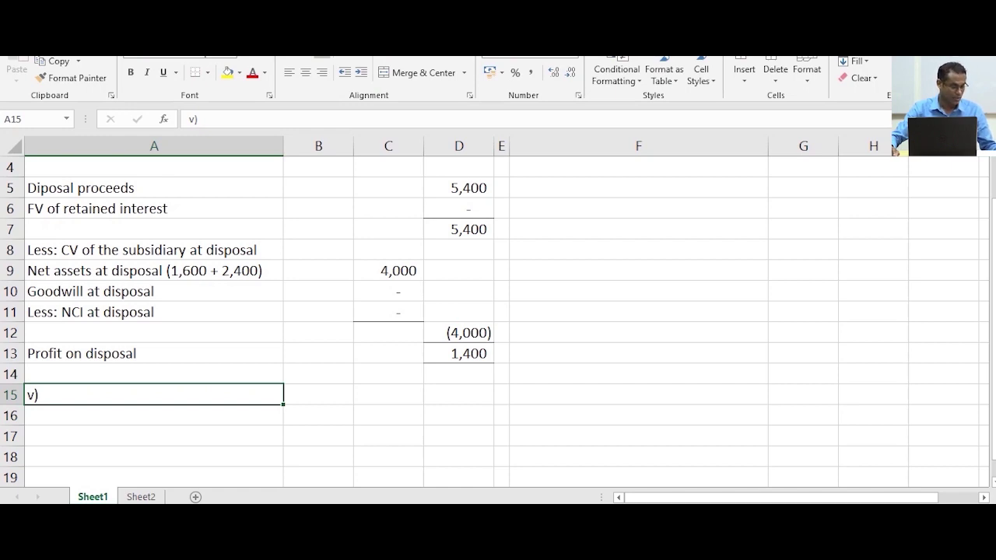
key(Return)
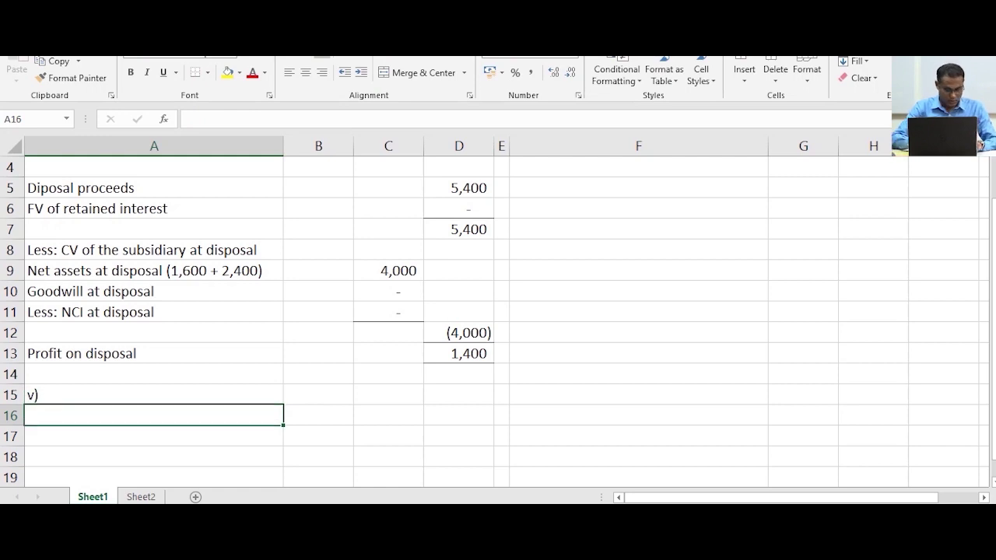
Enter the company name "Pinnacle PLC" in cell A16 under the part v) heading
text(Pin)
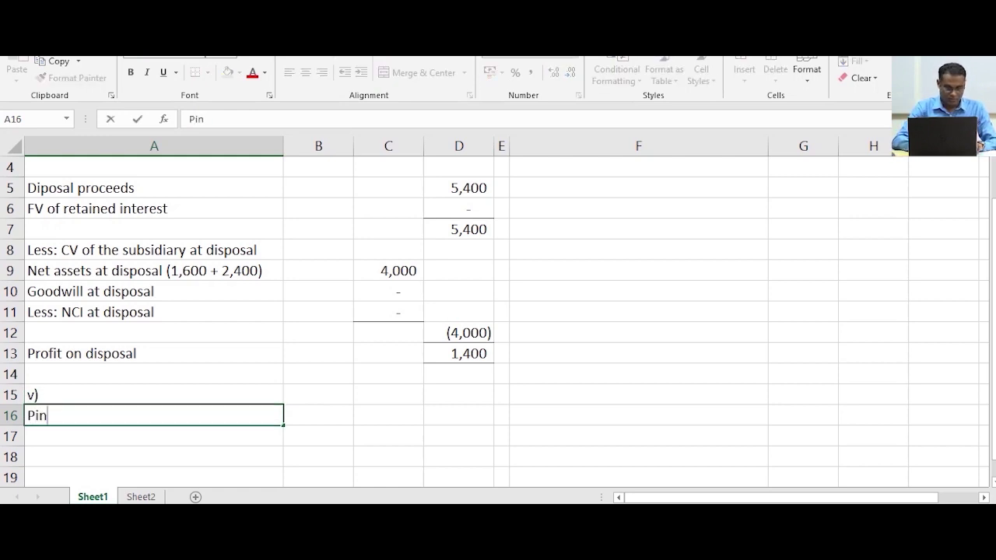
text(nacle )
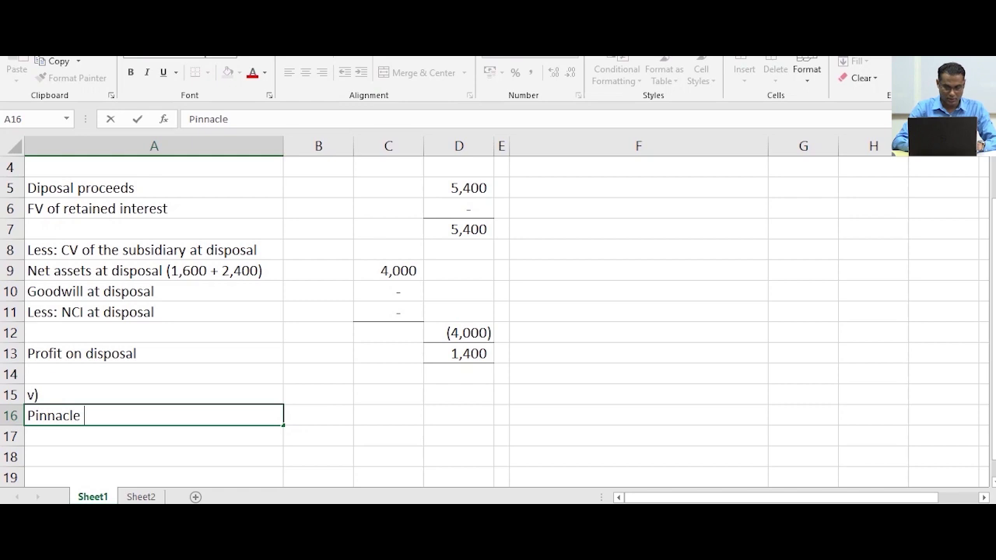
text(P)
text(LC)
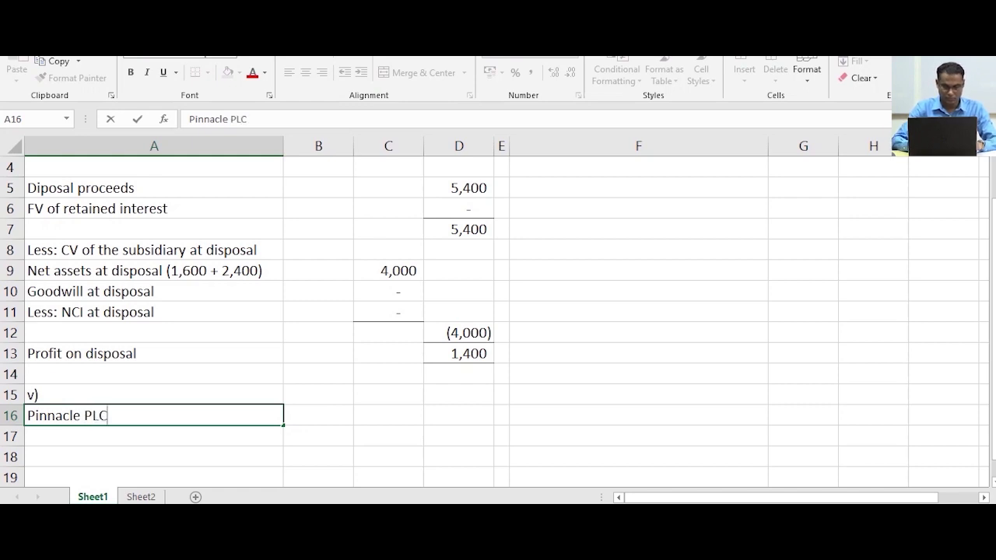
key(Return)
Enter the statement title "Consolidated Statement of Financial Position" in cell A17
text(Consl)
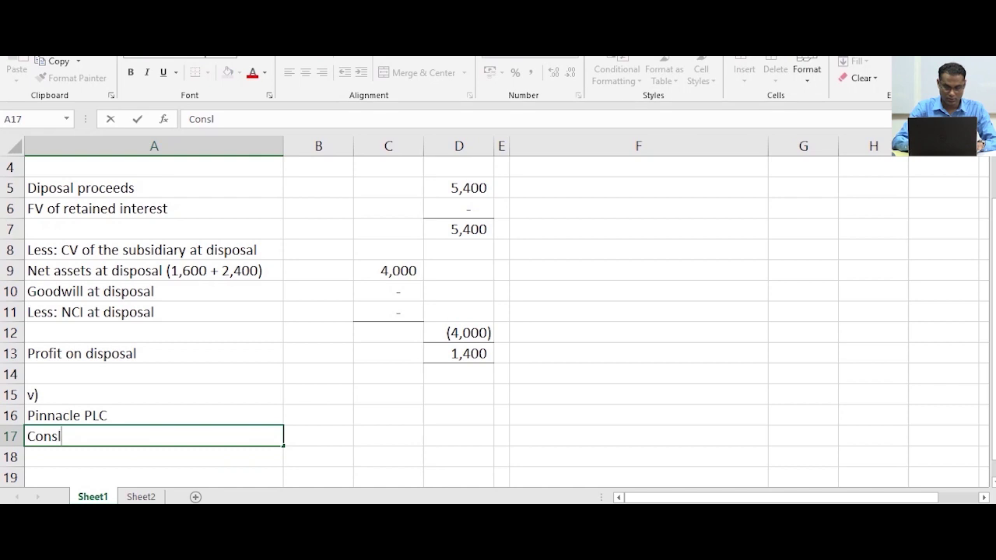
key(BackSpace)
text(olidated S)
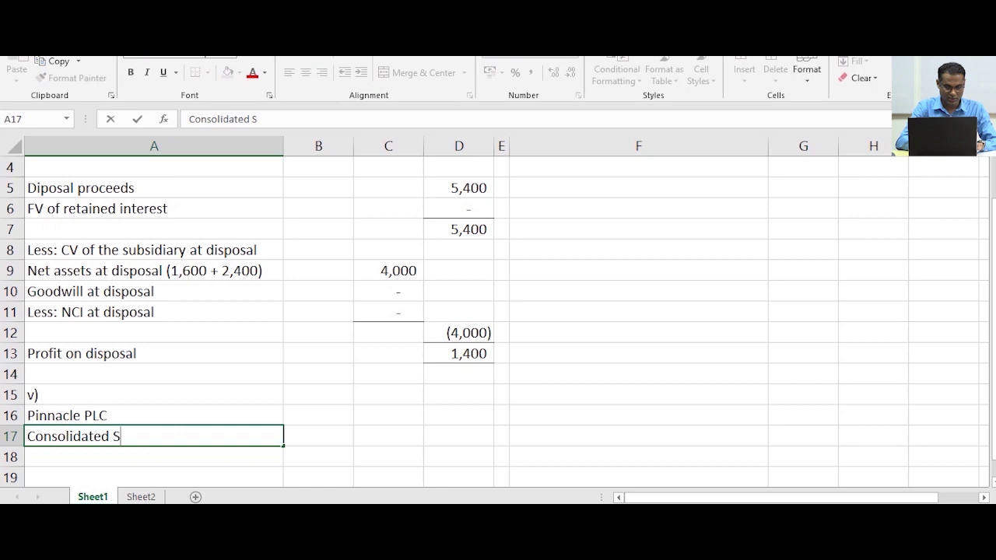
text(ta)
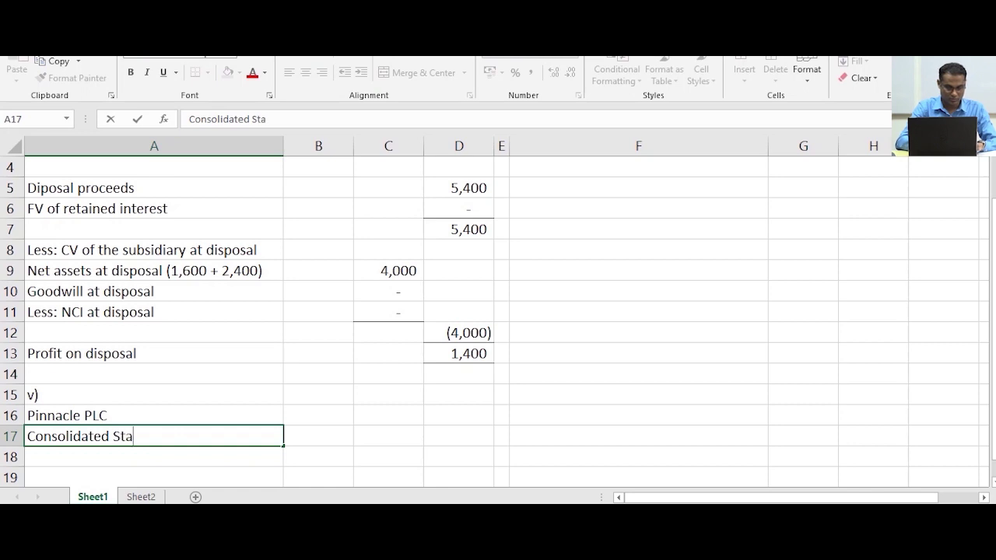
text(tement o)
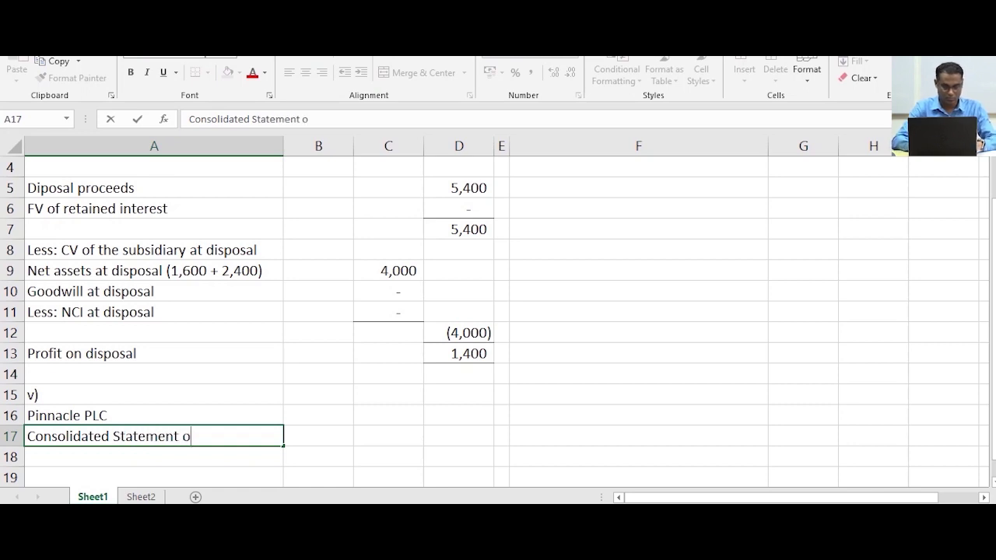
text(f Financ)
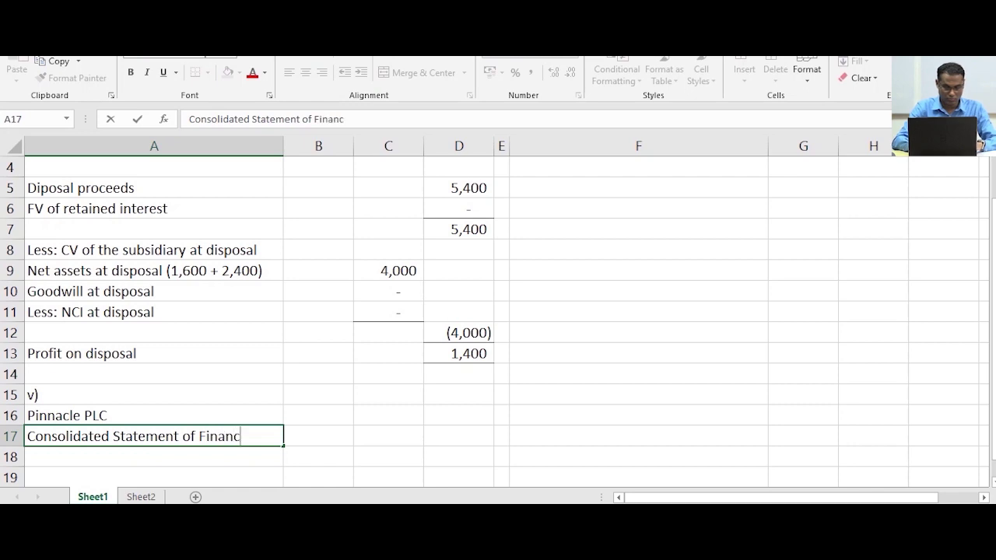
text(ial)
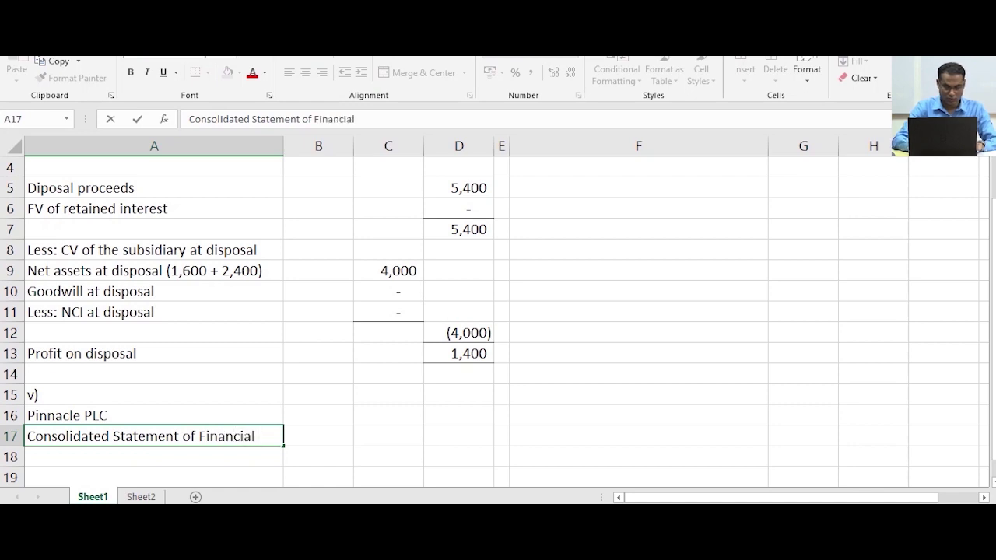
text( Position)
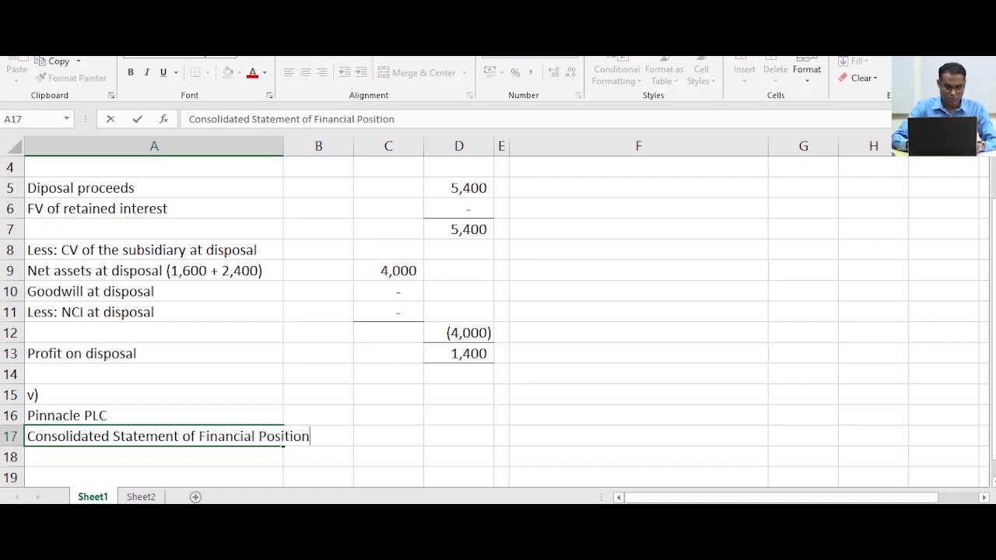
key(Return)
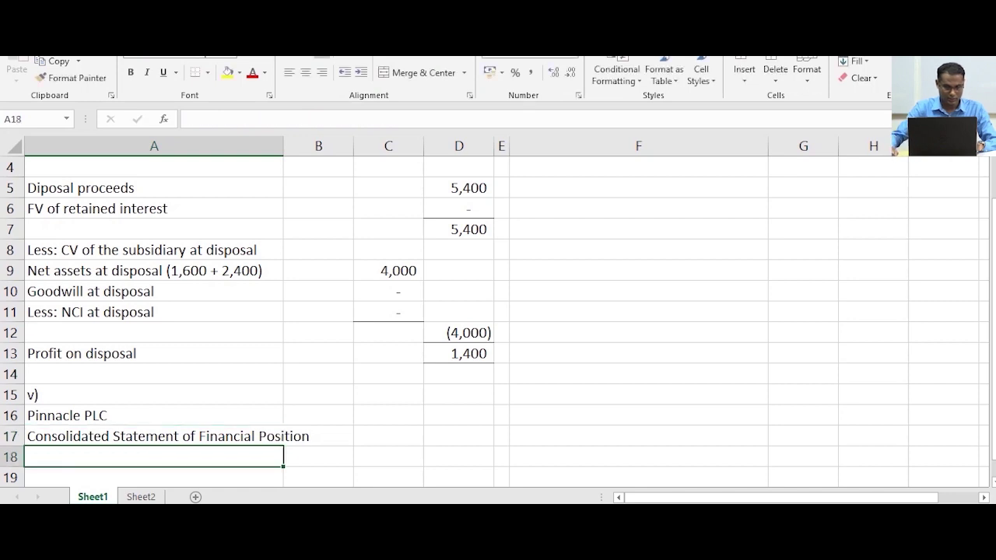
Extend the statement title in A17 with the reporting date "as at 31.12.2019"
click(155, 437)
click(405, 119)
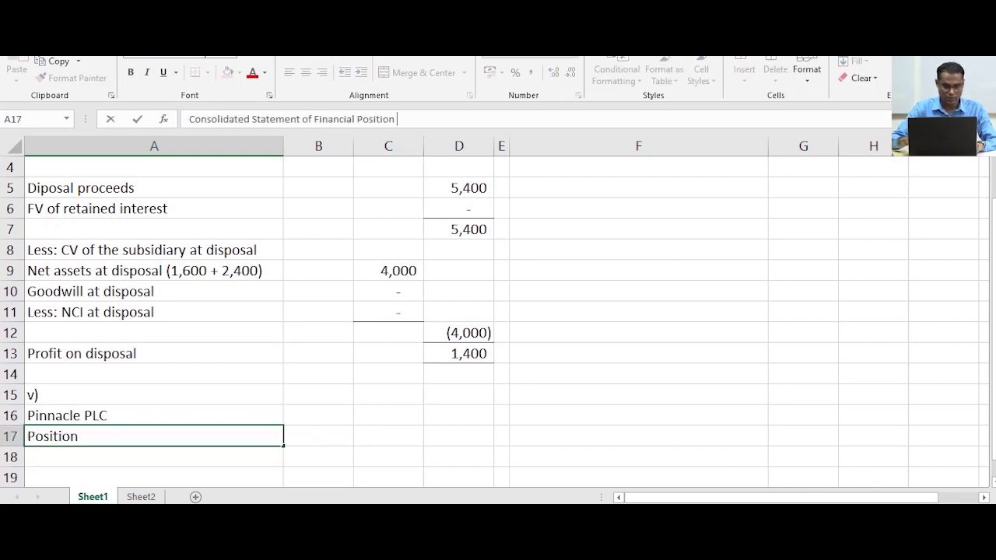
text(as at )
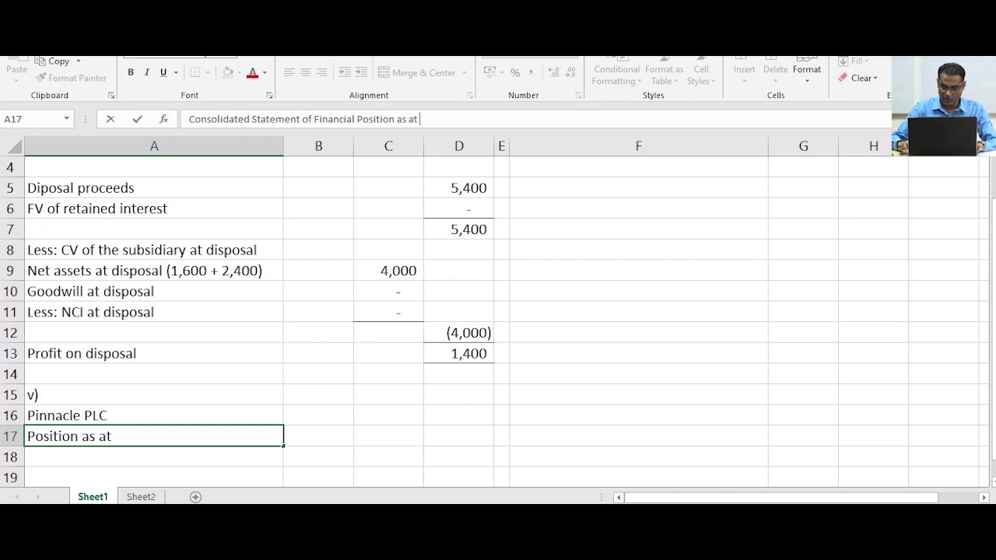
text(31.2)
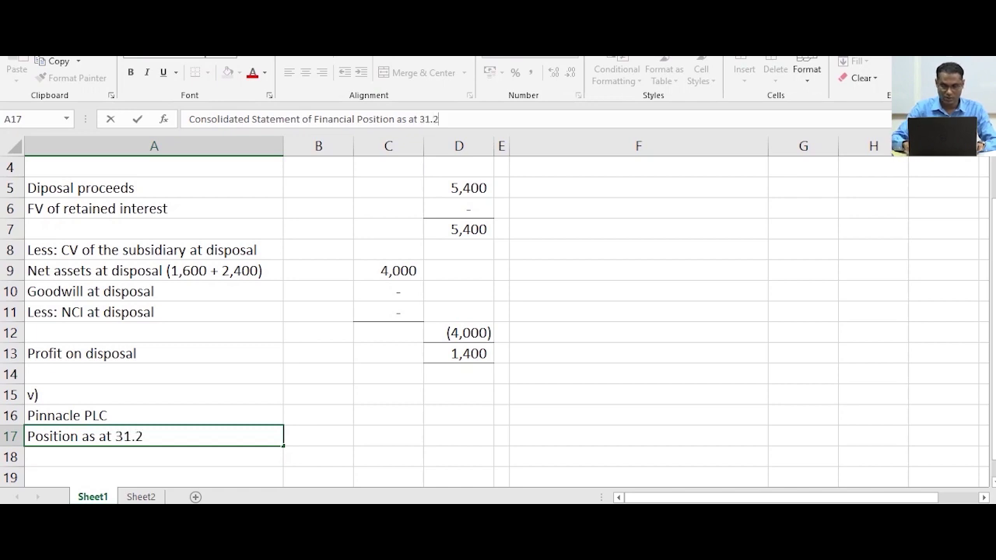
key(BackSpace)
text(12.2)
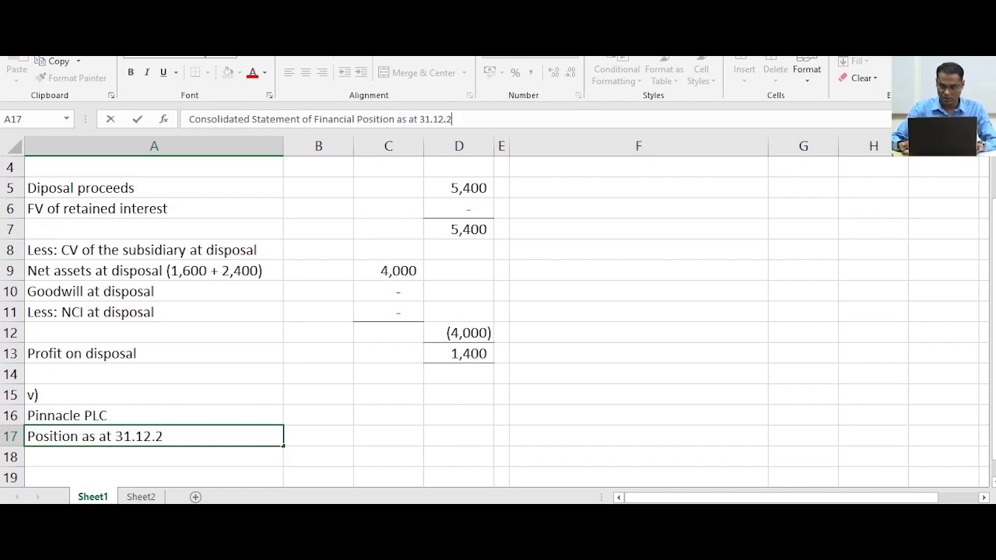
text(0)
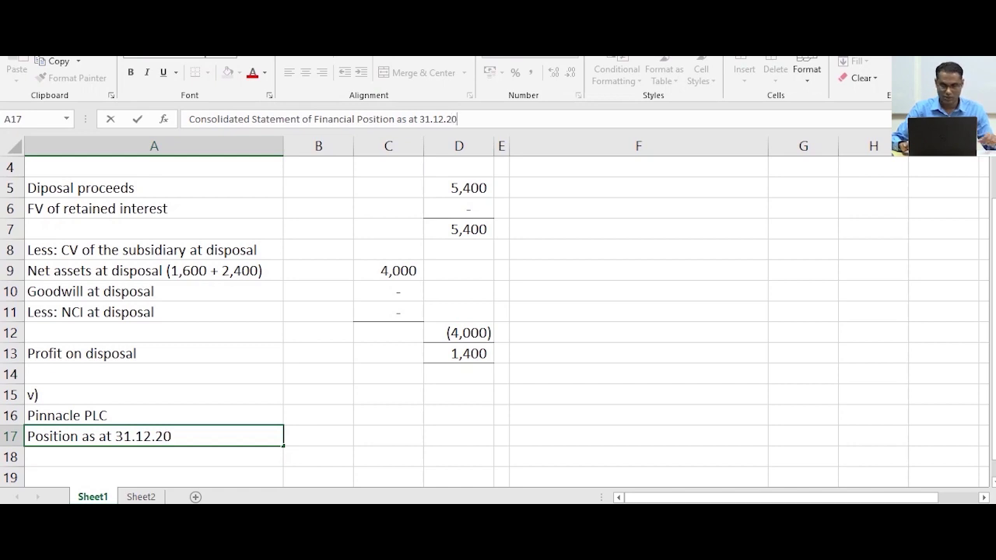
text(19)
key(Return)
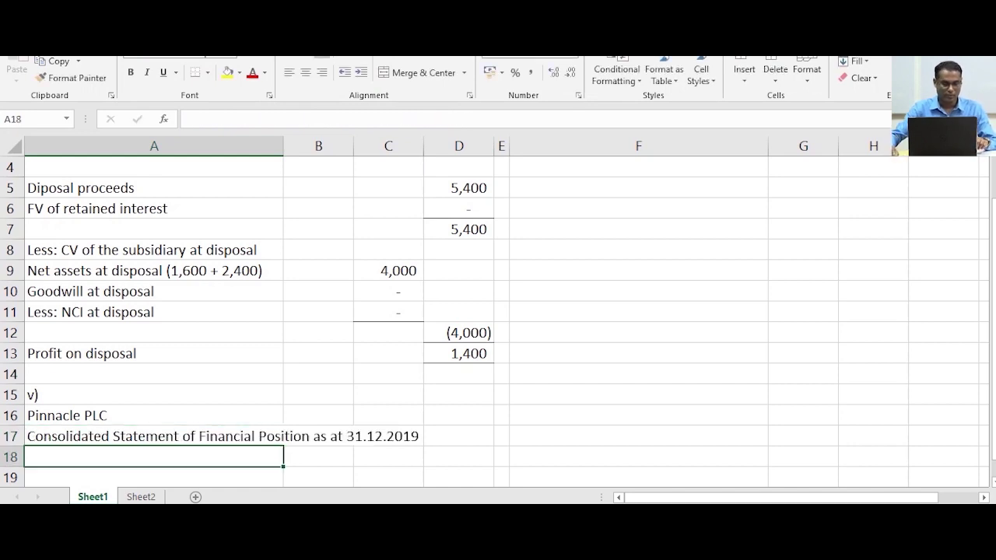
Copy the company name from cell A16 into cell A46 to head a second statement
scroll(498, 311, down, 1)
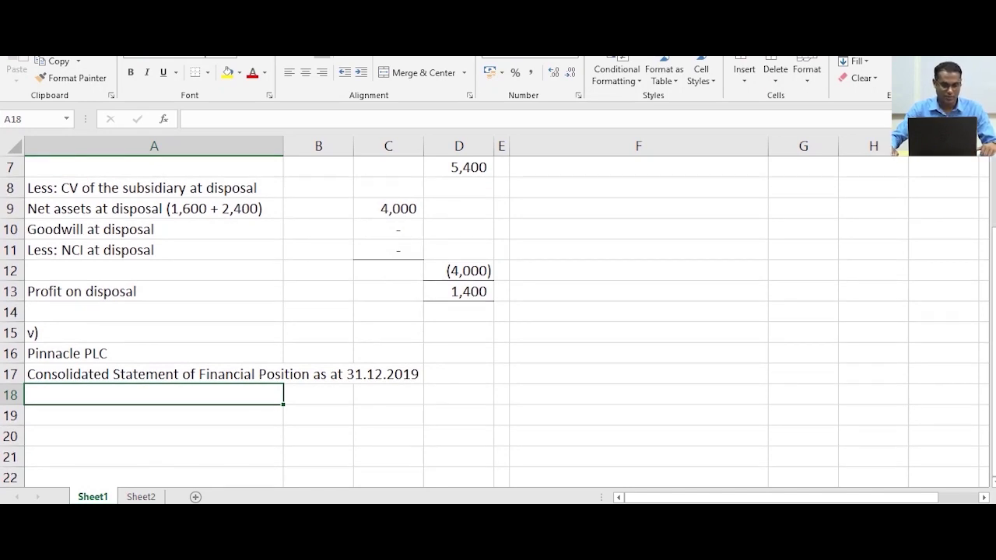
scroll(498, 311, down, 2)
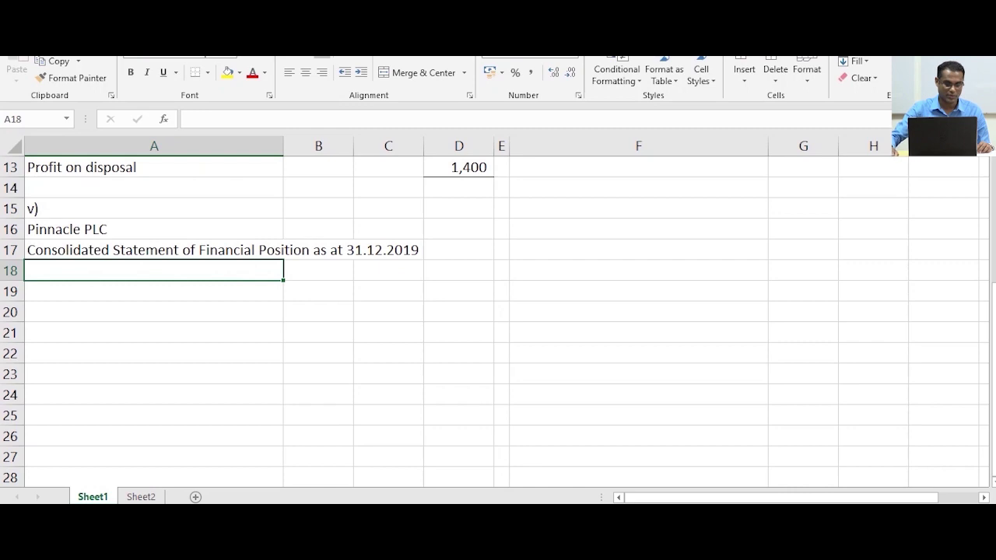
scroll(498, 322, down, 1)
scroll(498, 322, up, 1)
click(154, 229)
key(ctrl+c)
scroll(498, 321, down, 3)
scroll(498, 322, up, 4)
scroll(498, 321, down, 9)
scroll(498, 322, up, 3)
scroll(498, 321, down, 1)
scroll(498, 321, down, 1)
click(154, 416)
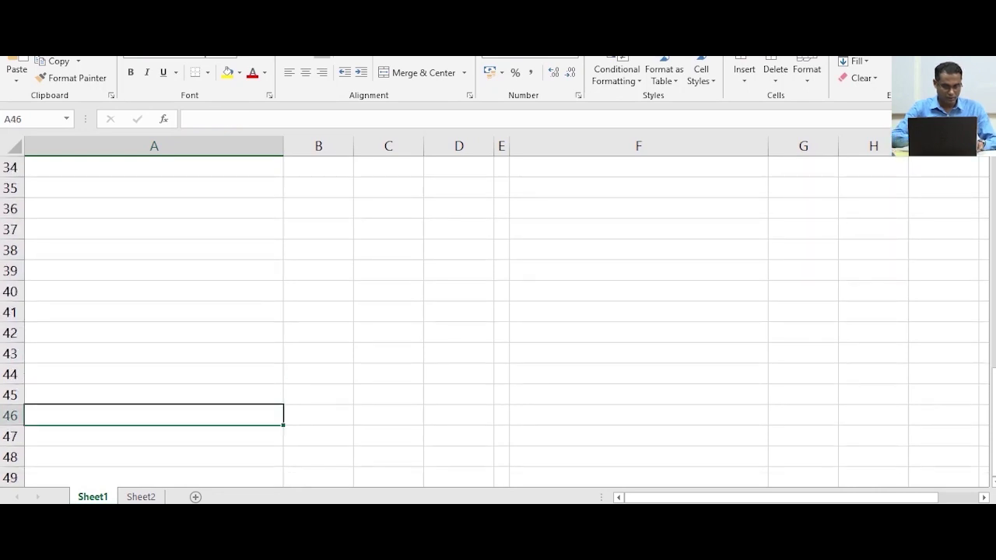
key(ctrl+v)
Enter the title "Consolidated Statement of Profit or Loss and Other Comprehensive Income" in cell A47
click(154, 436)
text(Consolidated )
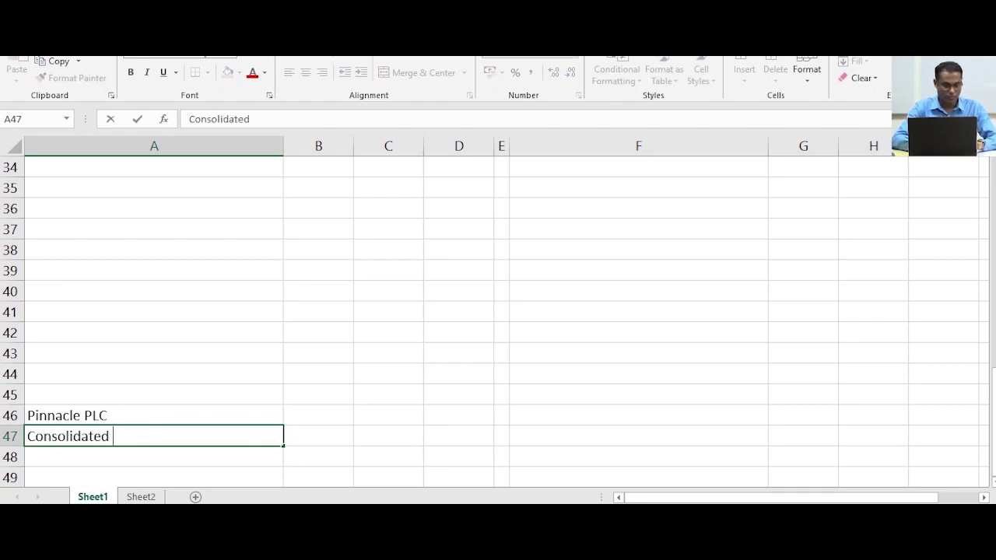
text(Statement of )
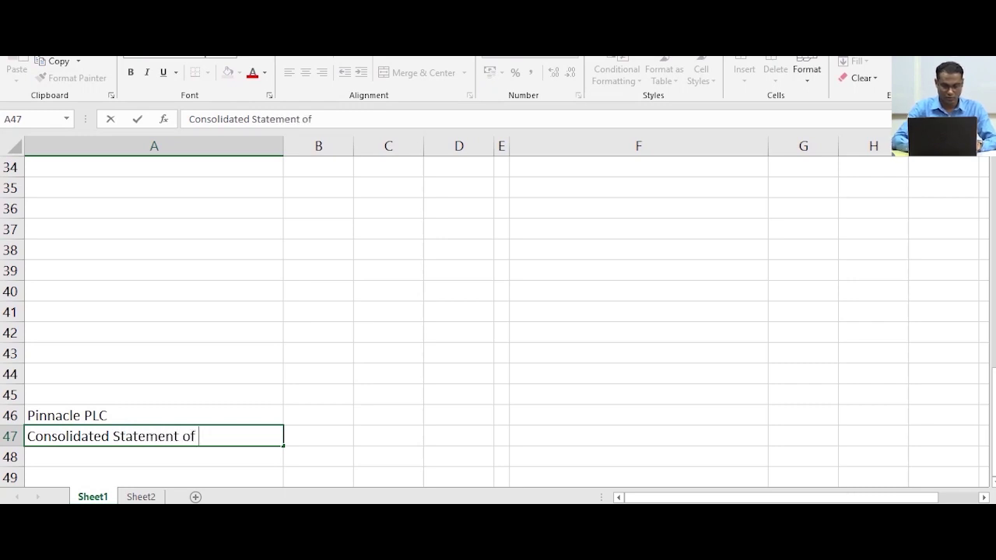
text(Profit)
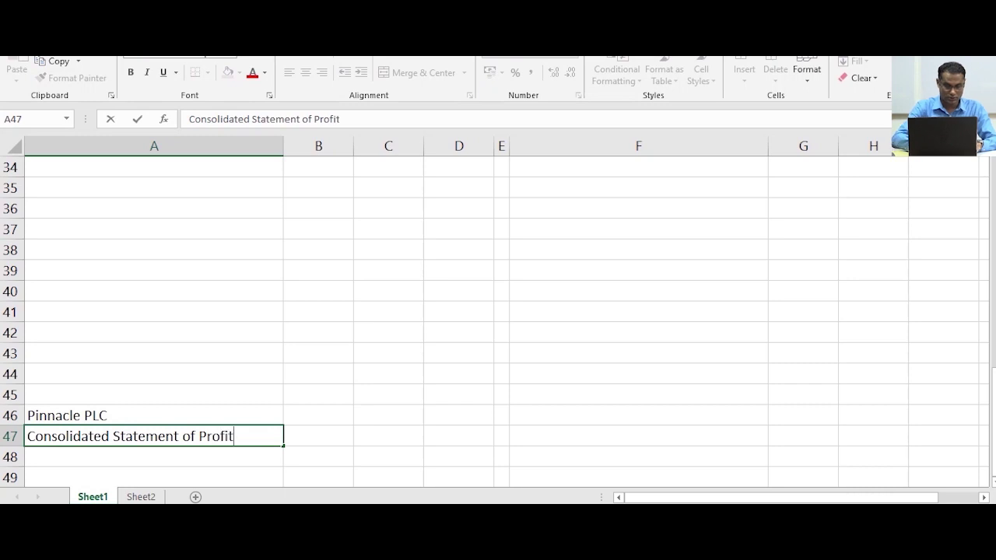
text( or Lo)
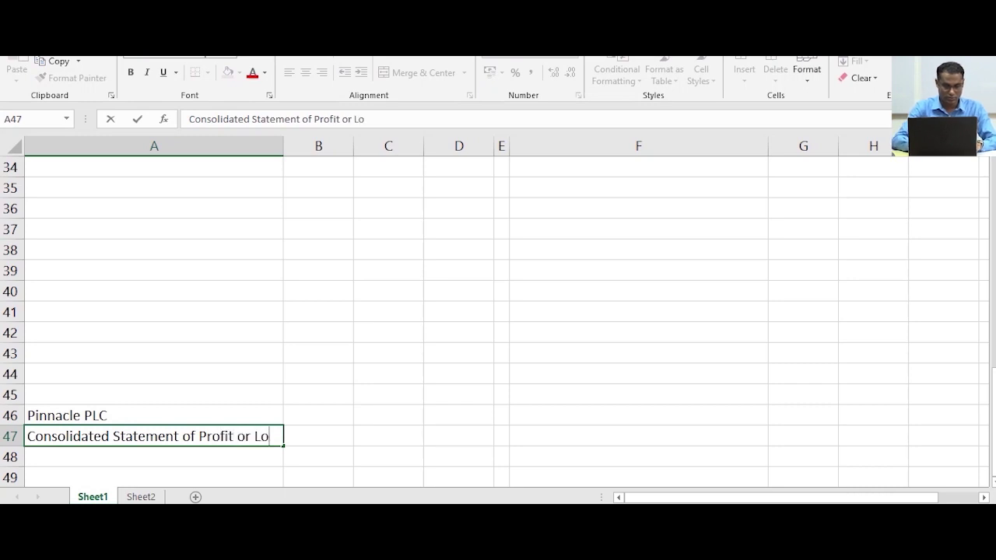
text(ss and O)
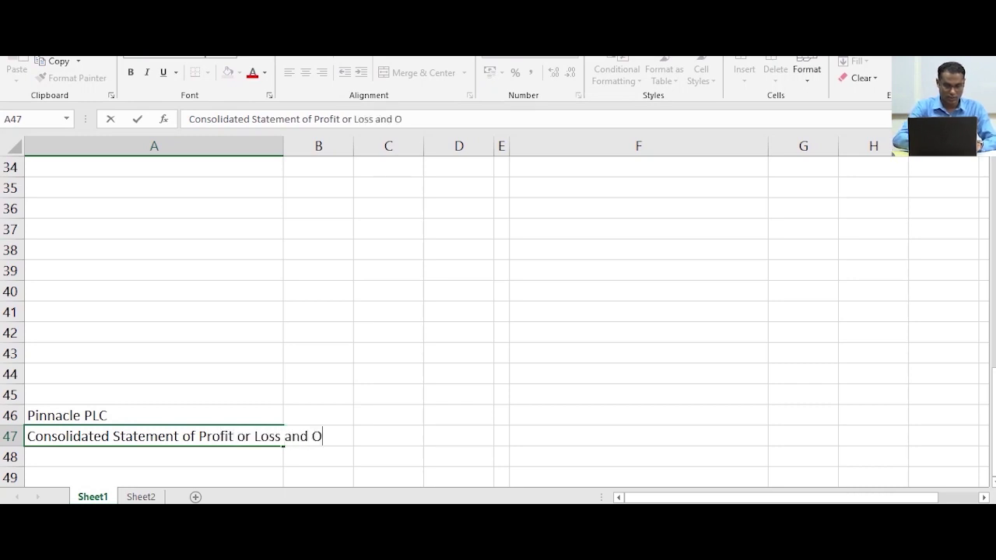
text(ther Co)
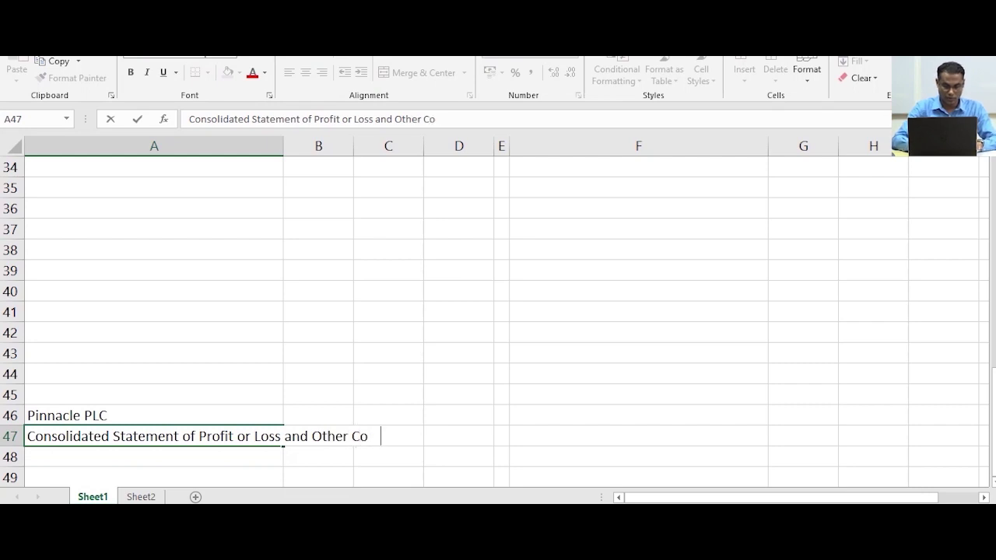
text(mprehen)
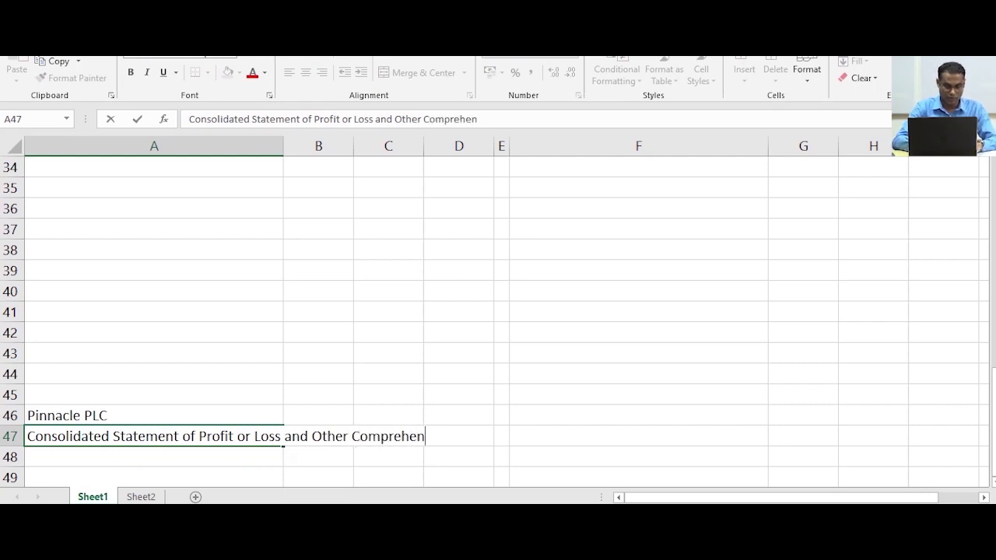
text(sive Inco)
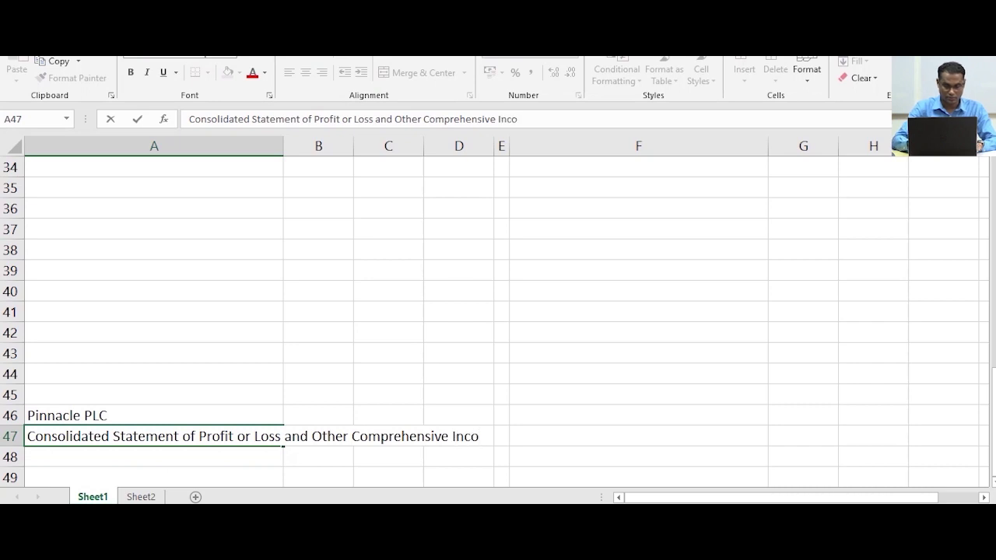
key(BackSpace)
text(on)
key(BackSpace)
text(me)
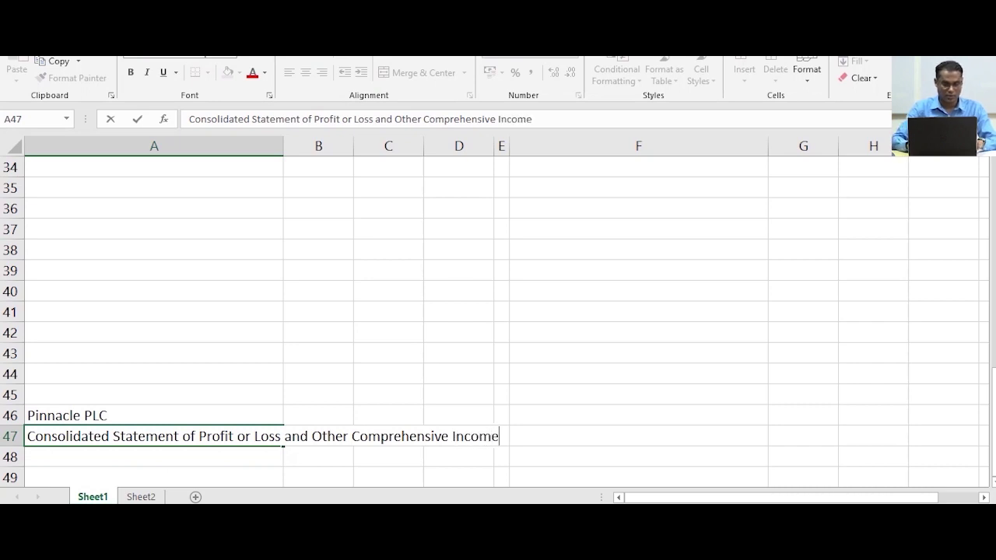
key(ctrl+Return)
key(Return)
Enter the period line "For the year ended 31.12.2019" in cell A48
text(For the year end)
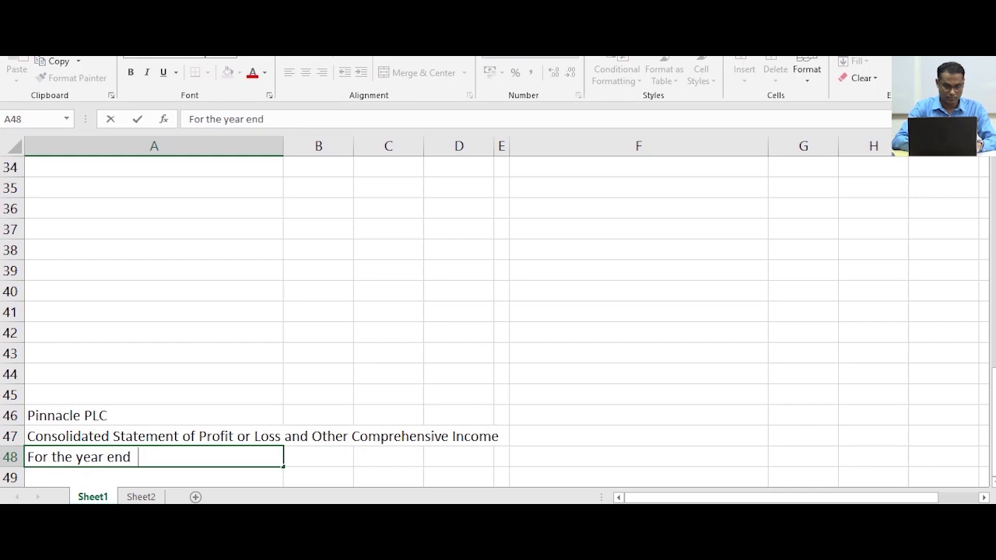
text(ed 31)
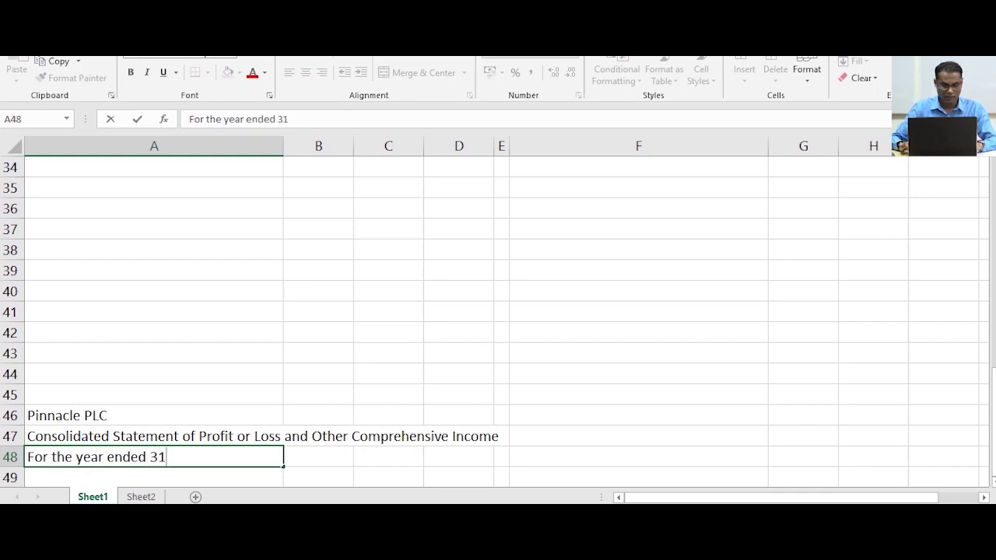
text(.12.2019)
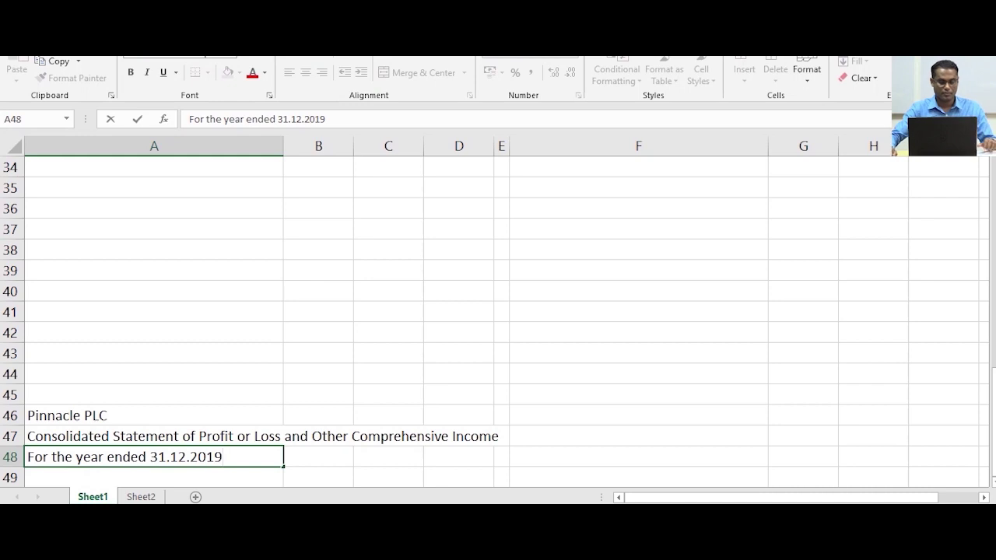
scroll(498, 319, up, 2)
scroll(498, 319, down, 3)
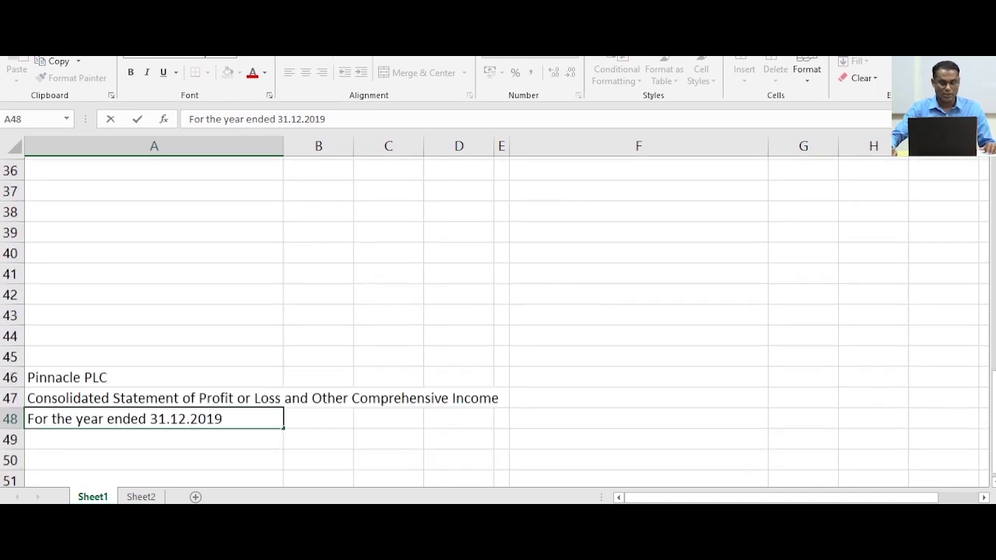
key(Return)
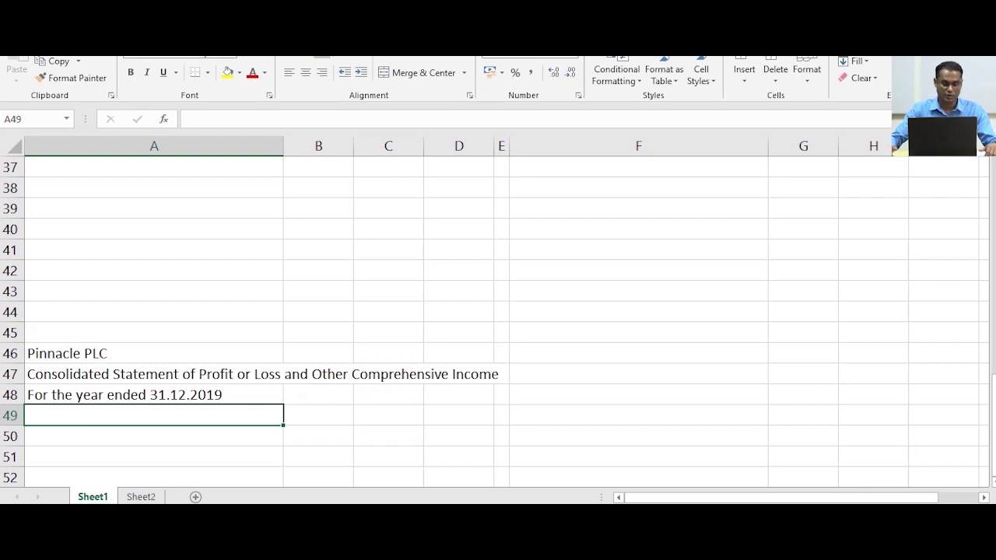
scroll(498, 319, up, 2)
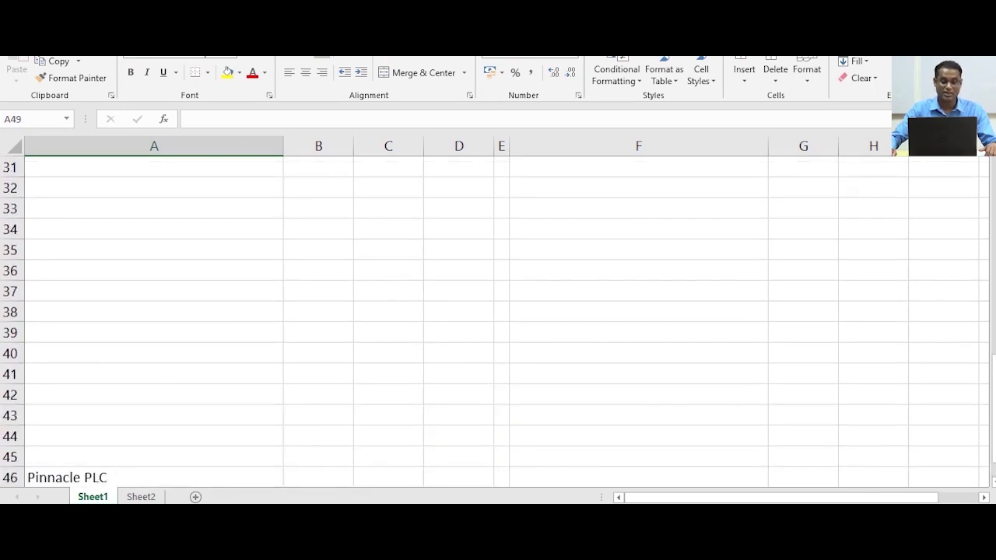
Enter the working heading "W1 - Group Structure" in cell F1
scroll(498, 319, up, 10)
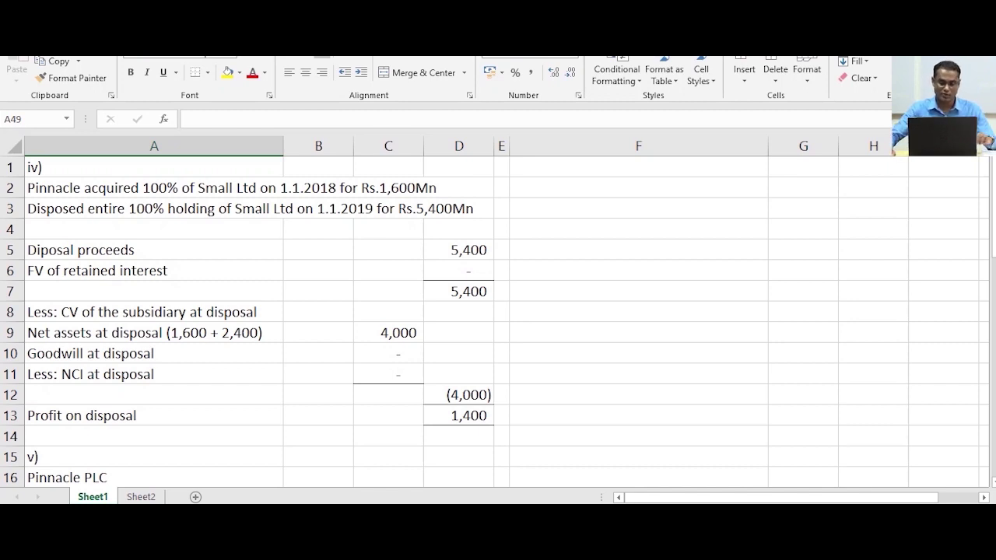
click(638, 167)
text(W1 )
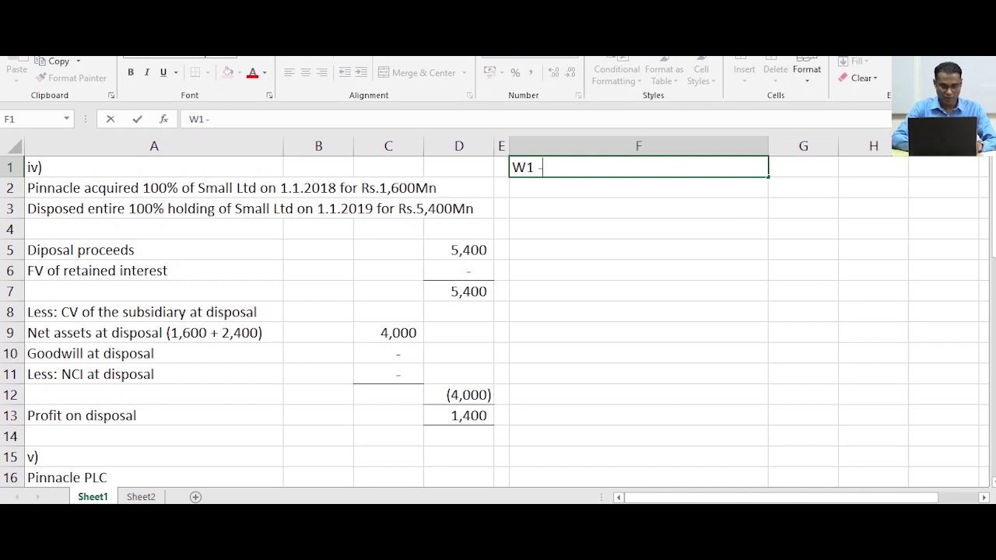
text(- Group )
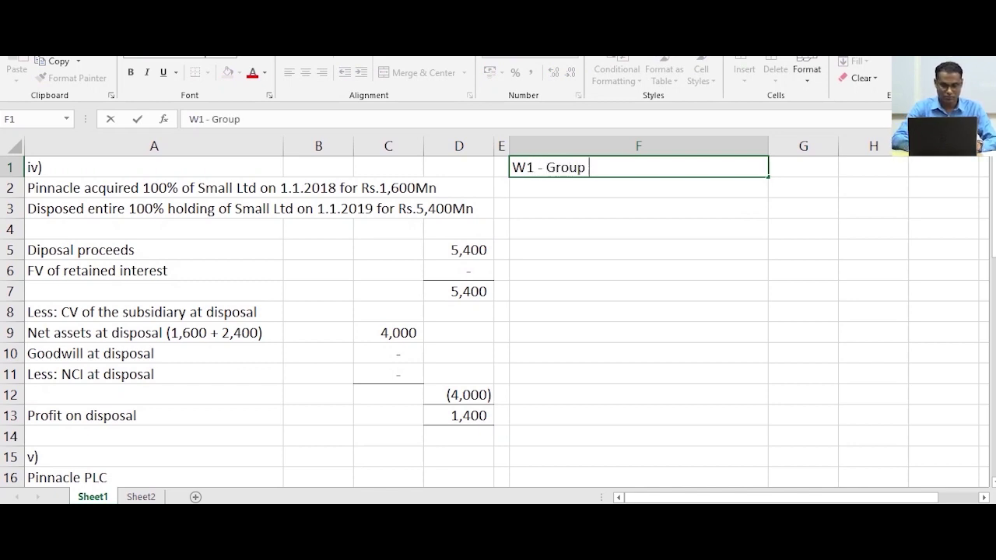
text(Structure)
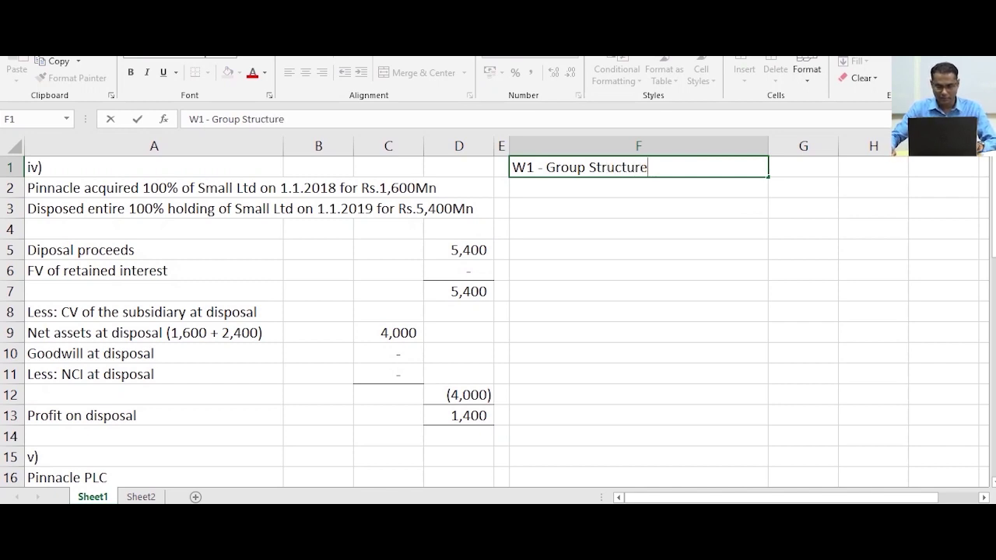
Enter the working heading "W2 - Net Assets - Teek PLC" in cell F14
click(638, 395)
key(Down)
key(Down)
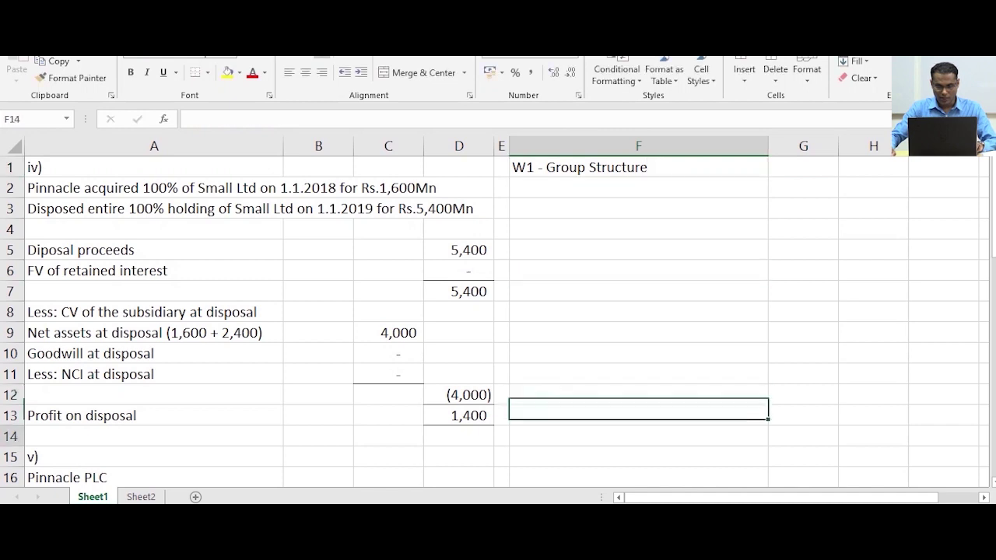
text(W)
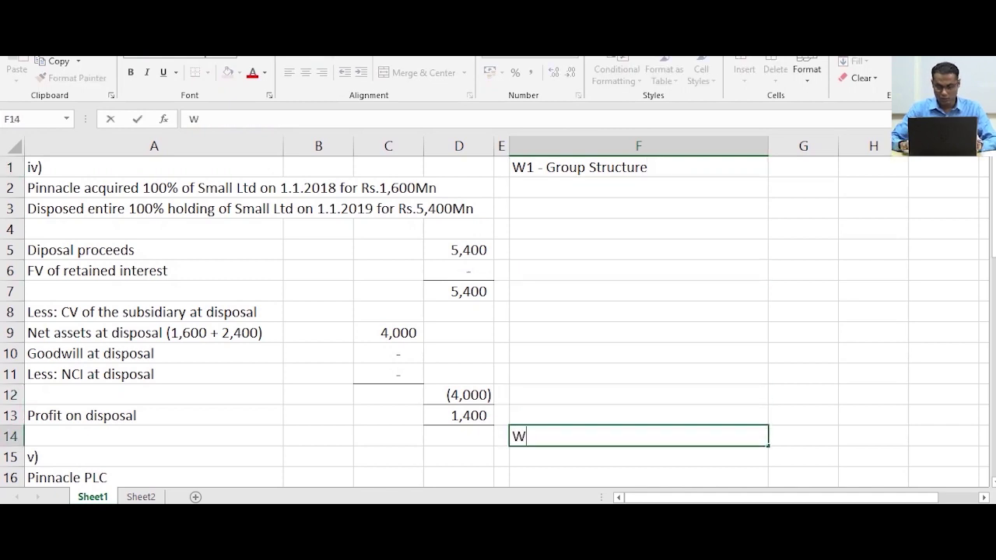
text(2 - Net )
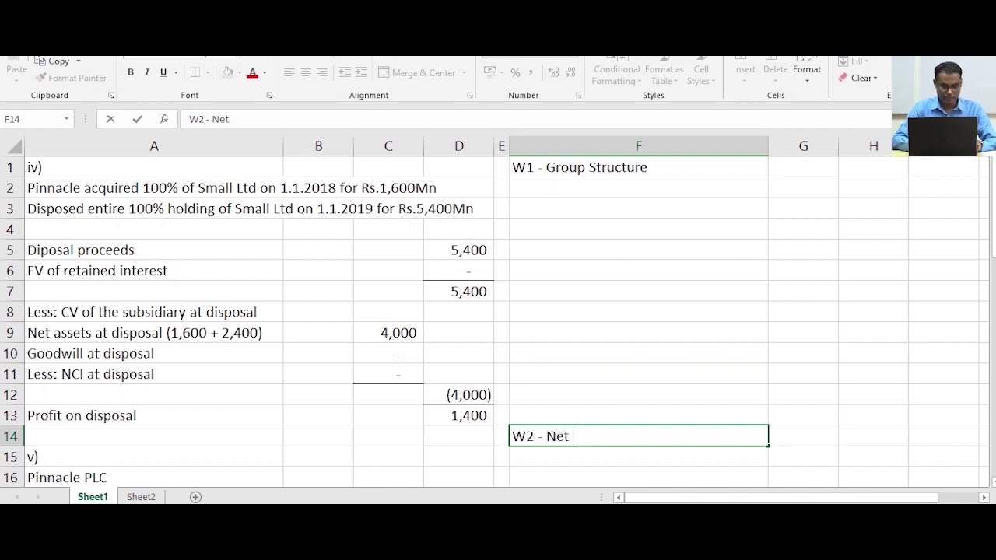
text(Ass)
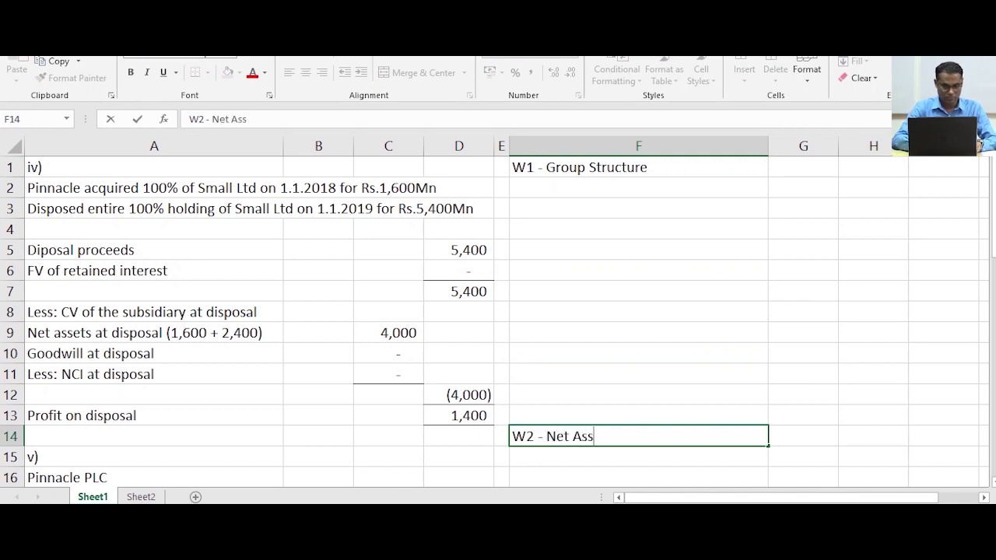
text(ets - )
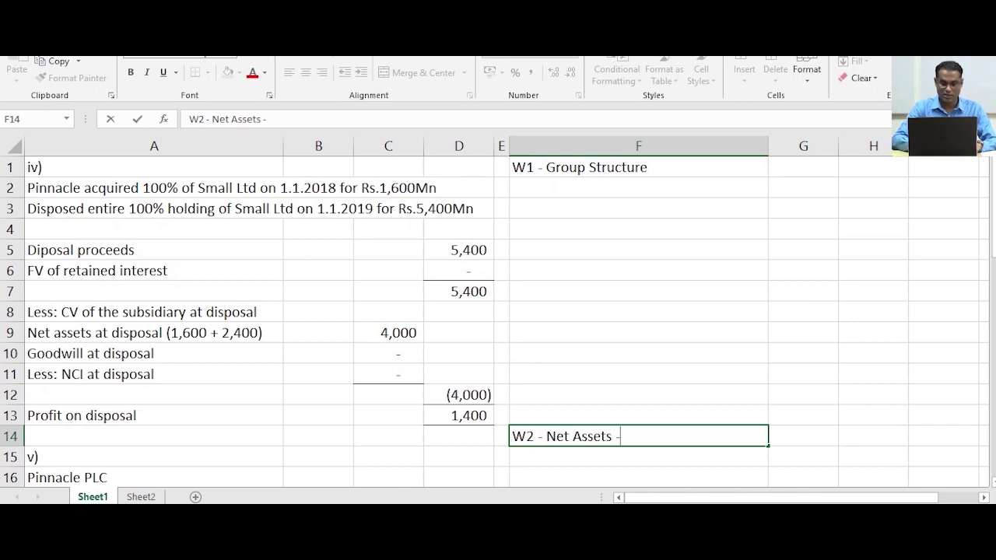
text(T)
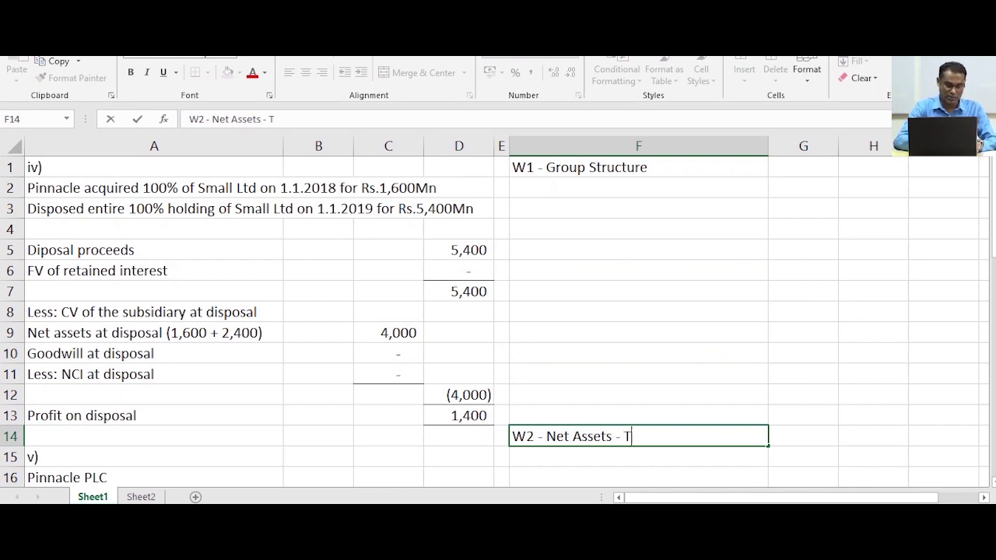
text(eek PLC)
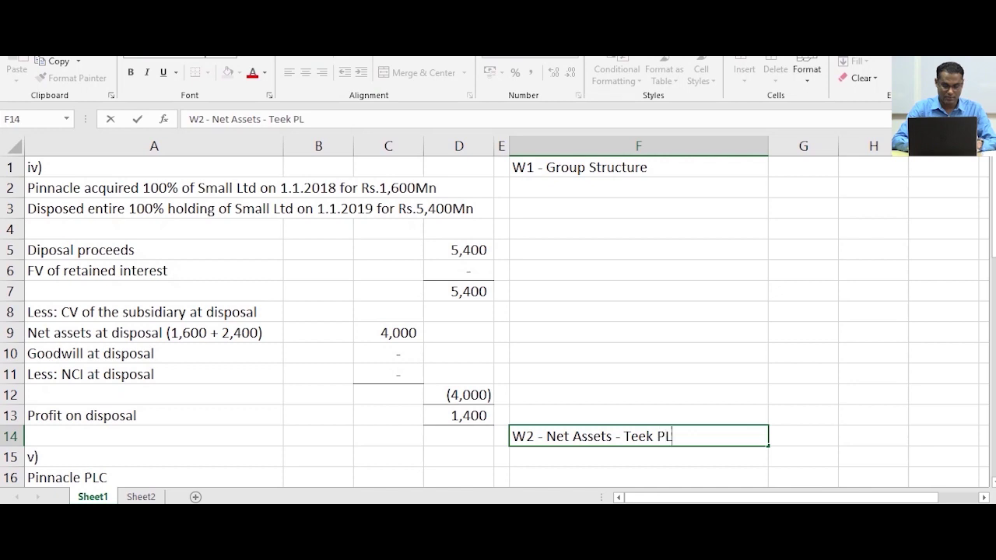
key(Return)
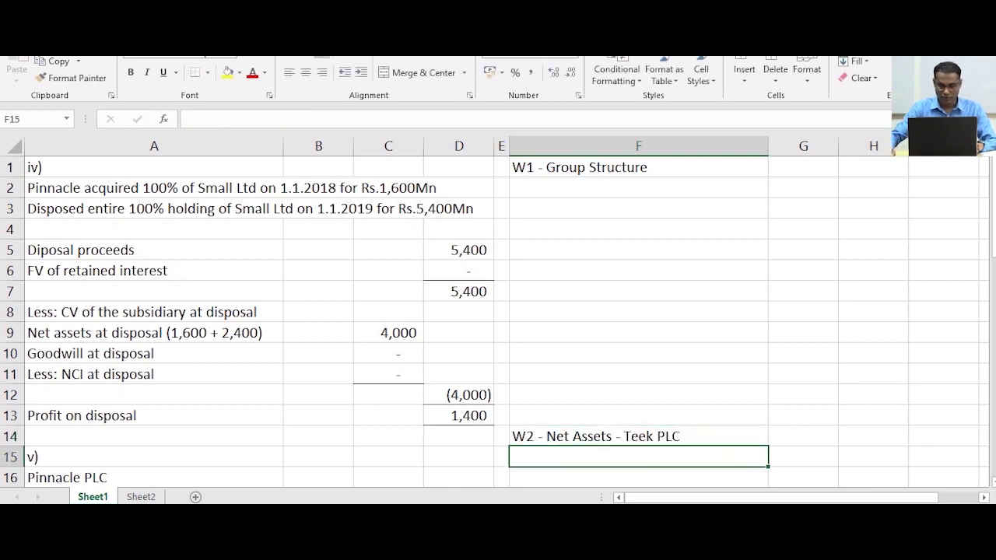
Enter the column heading "Acqusition date" in cell G15 of the net assets working
scroll(498, 319, down, 1)
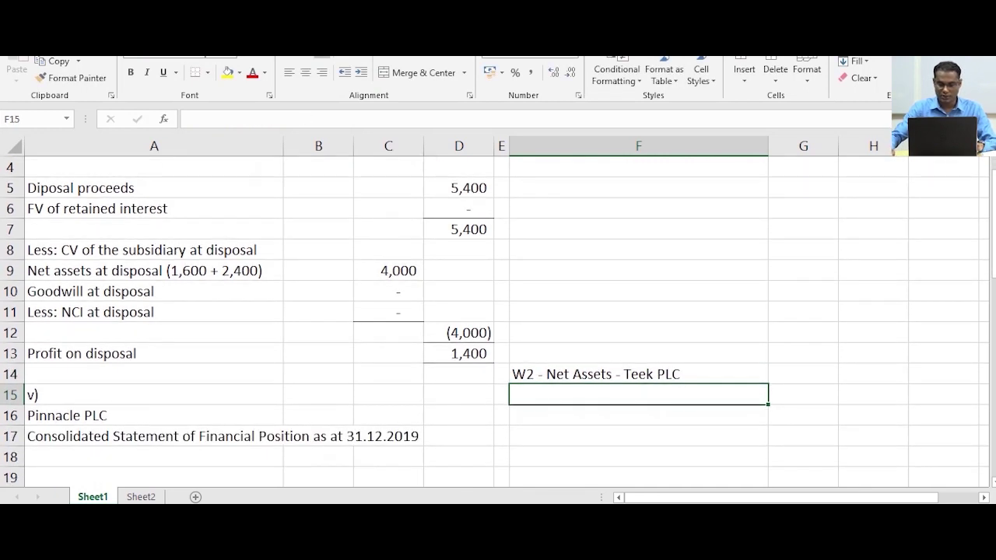
click(803, 395)
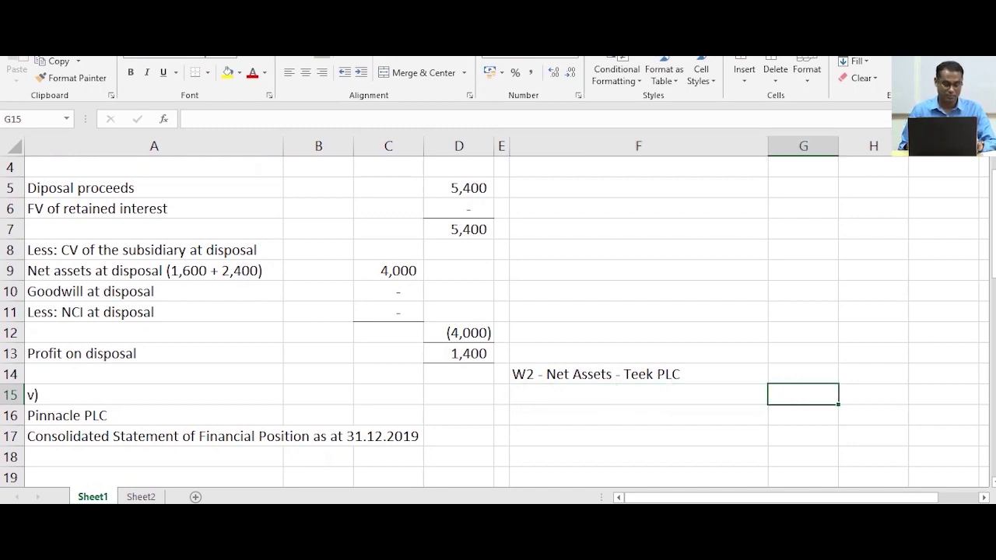
text(A)
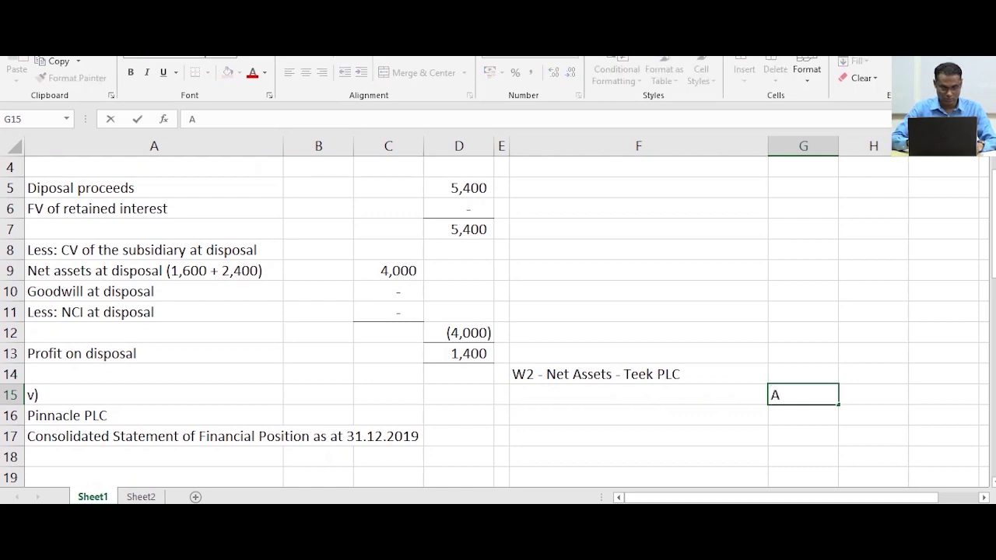
text(cqus)
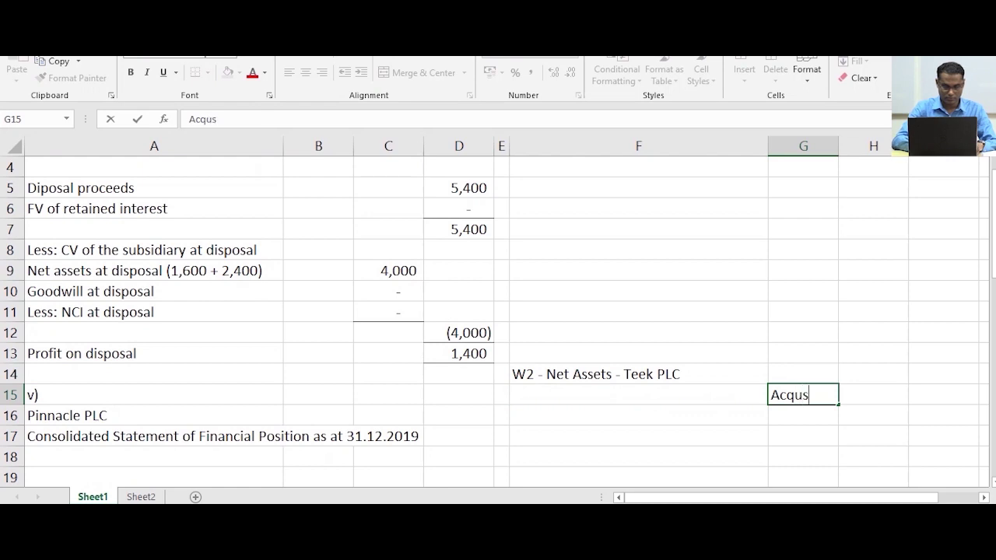
text(ition date)
key(ctrl+Return)
Merge and center cells G15:G16 and wrap the text of the acquisition date heading
click(803, 416)
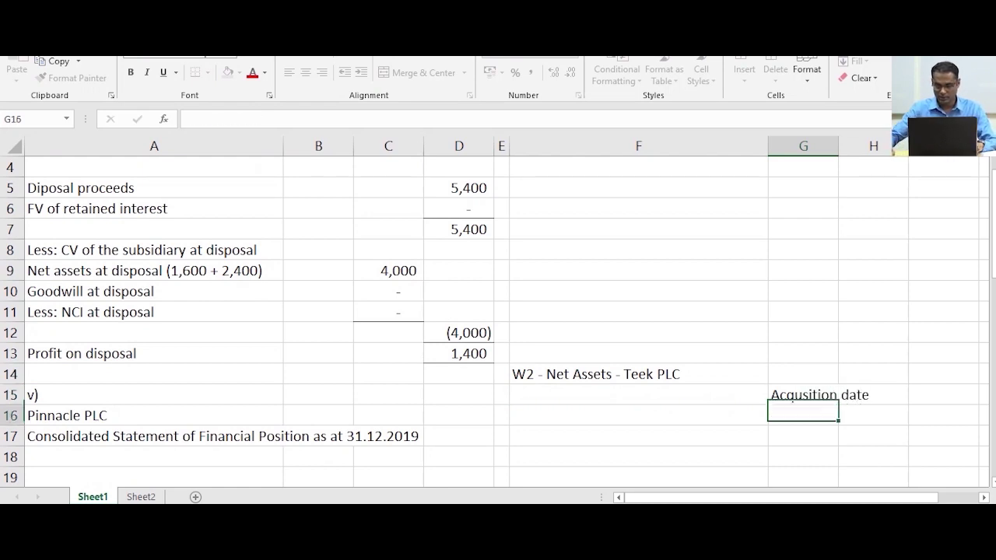
drag(803, 416, 803, 394)
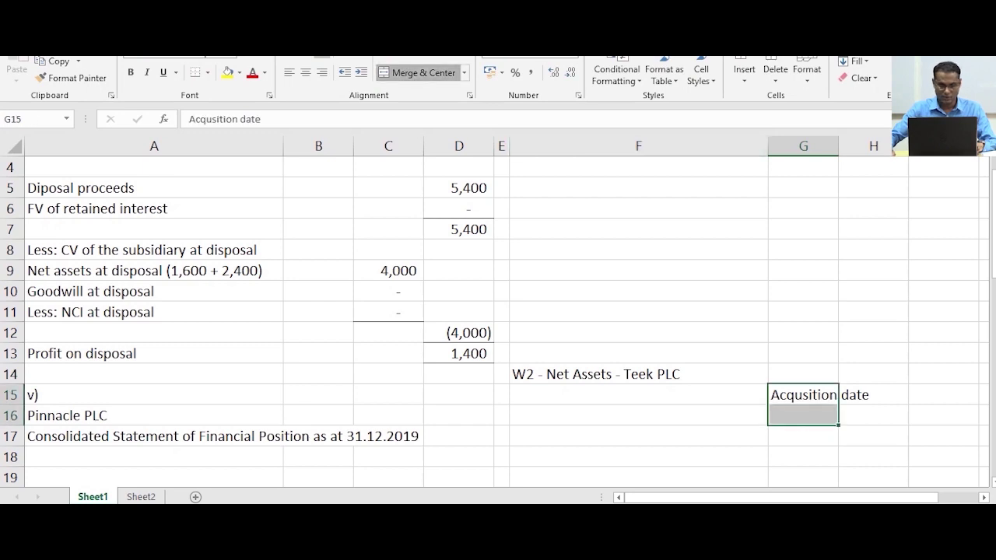
click(423, 72)
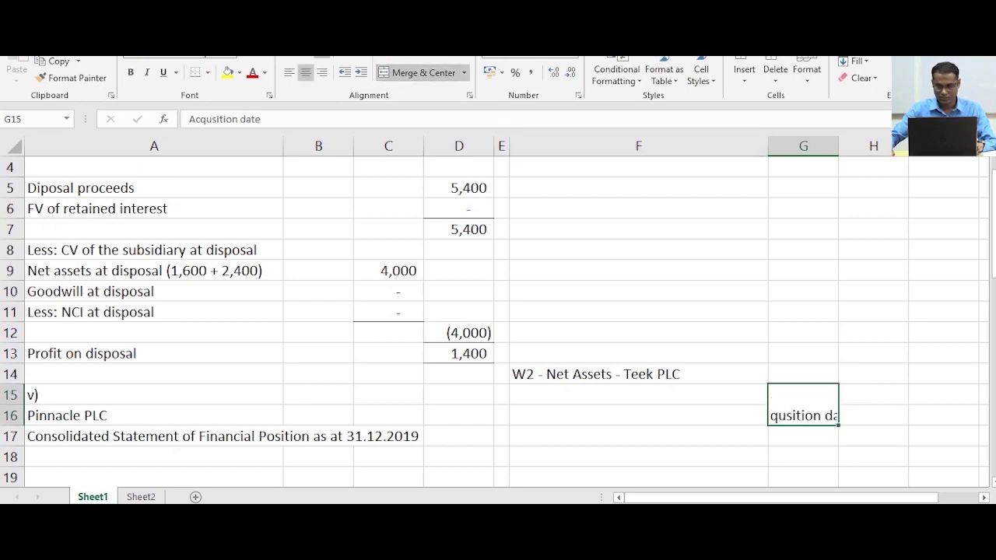
right_click(802, 411)
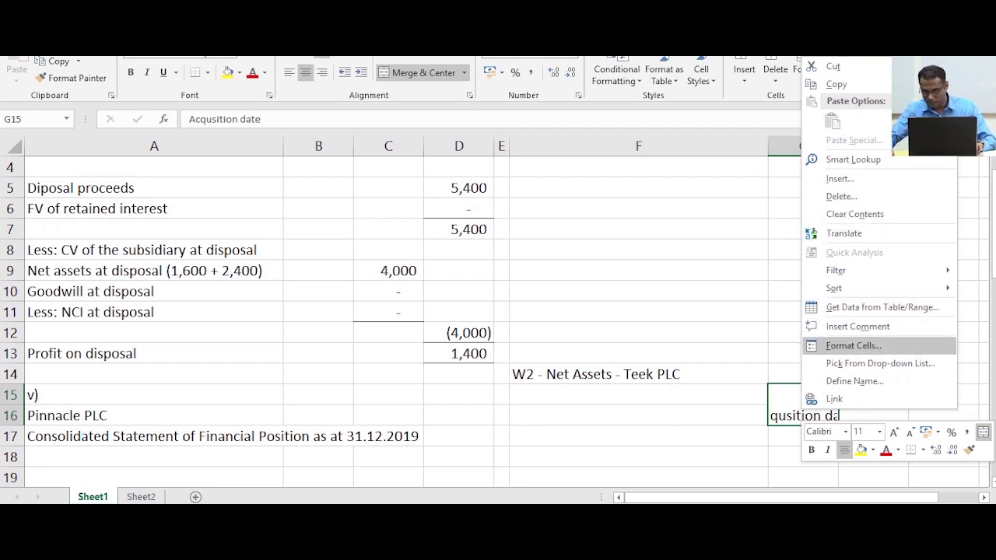
click(854, 345)
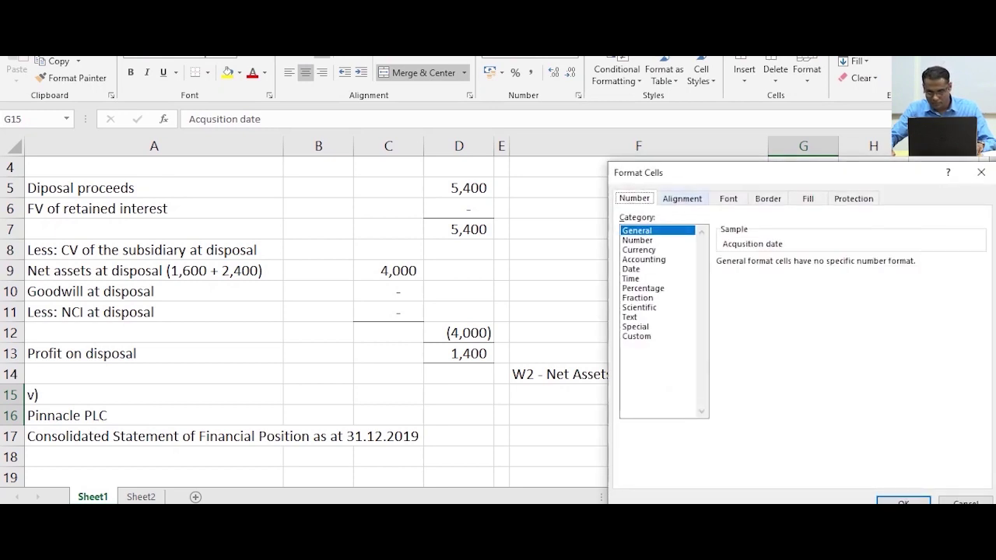
click(683, 198)
click(631, 326)
click(904, 501)
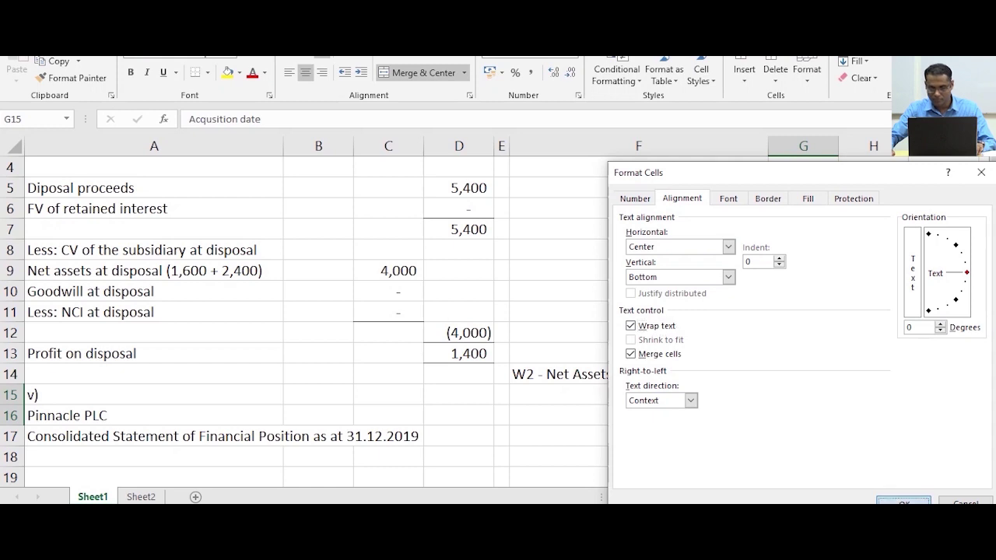
click(873, 394)
click(804, 404)
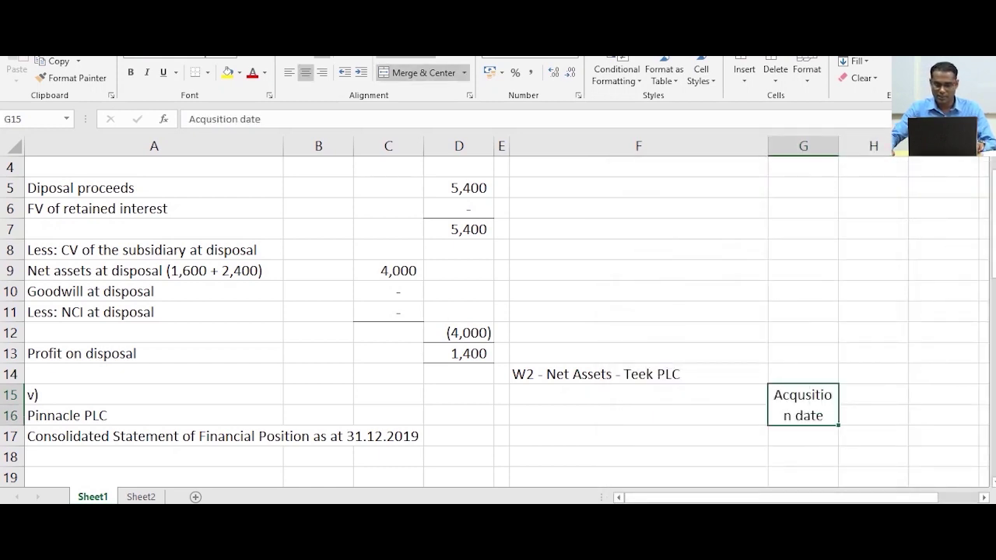
Enter the column heading "Reporting date" in cell H15
click(873, 395)
text(Rep)
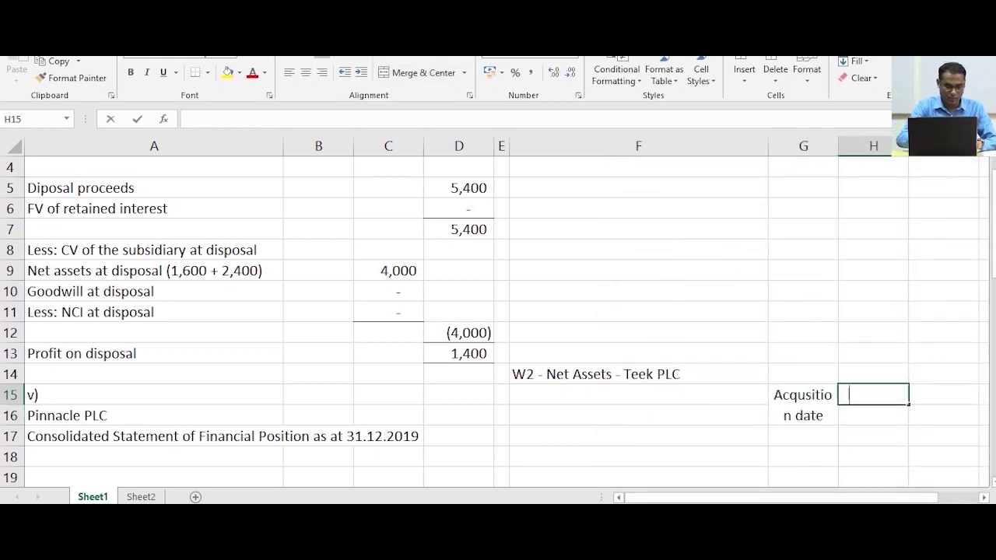
text(orti)
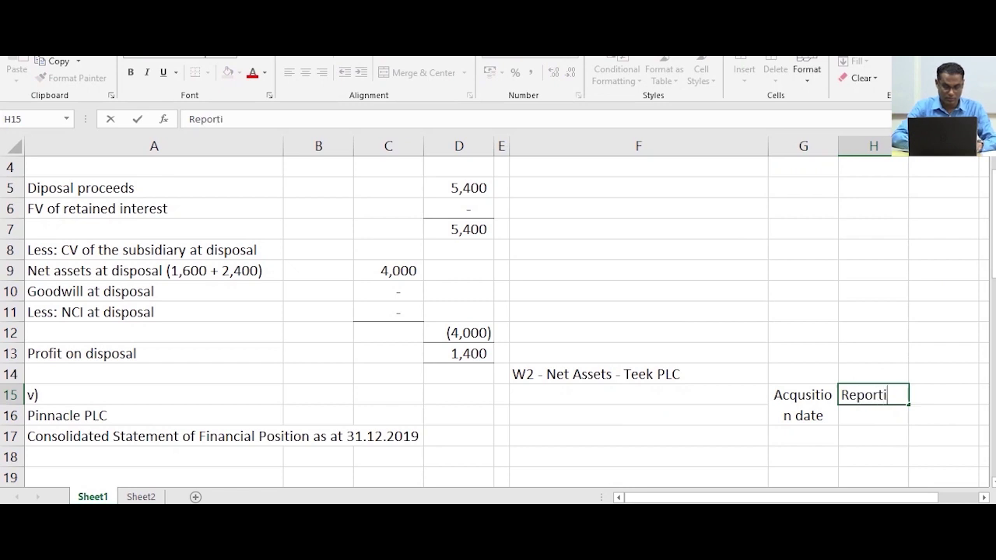
text(ng date)
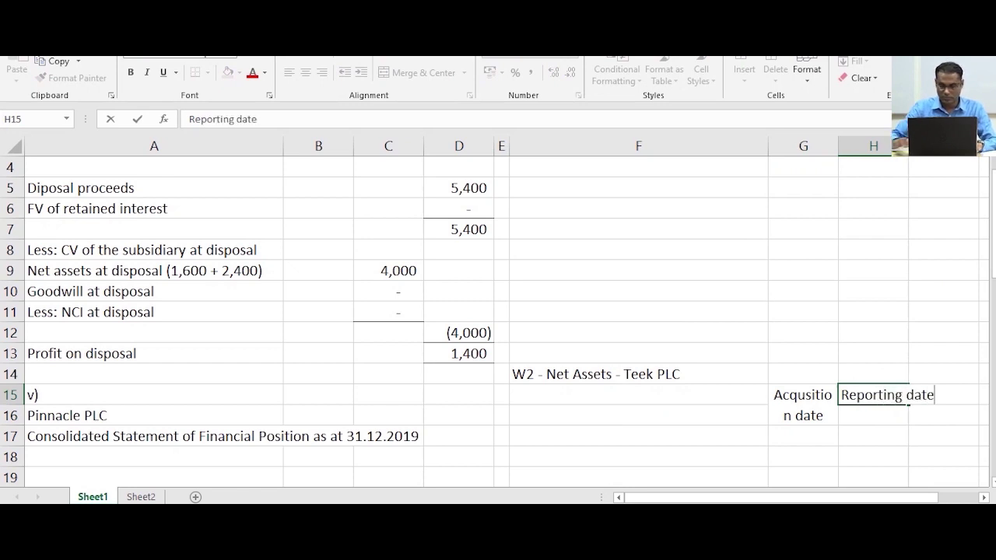
key(Return)
Merge cells H15:H16 and turn on text wrapping for the reporting date heading
drag(873, 394, 873, 412)
right_click(873, 412)
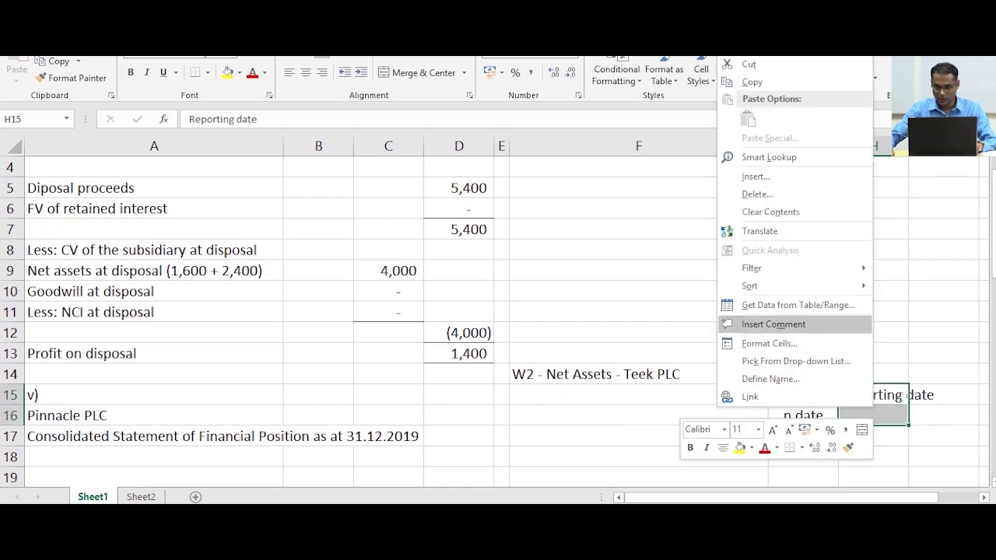
click(769, 343)
click(619, 347)
click(619, 319)
click(892, 497)
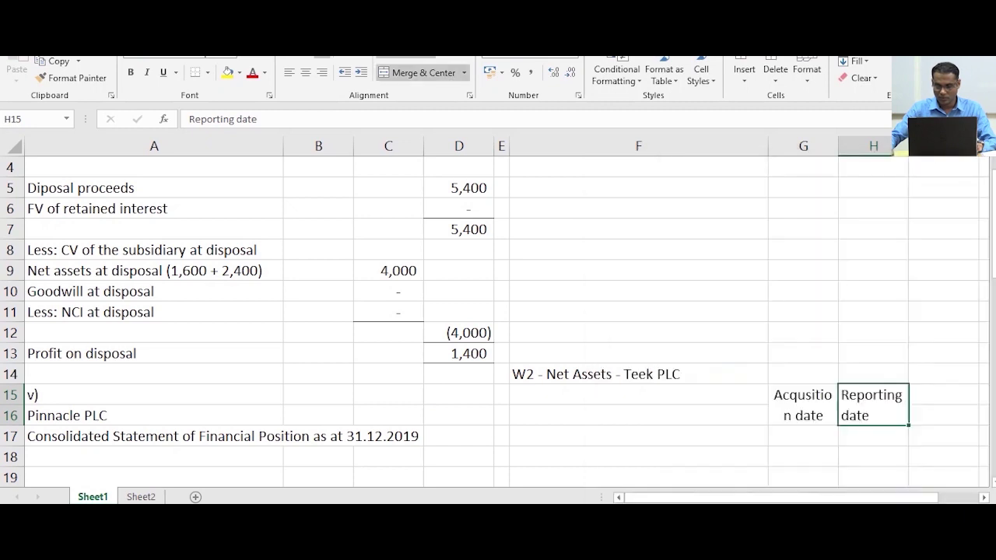
Enter the column heading "Post acquisition" in cell I15
click(943, 394)
text(P)
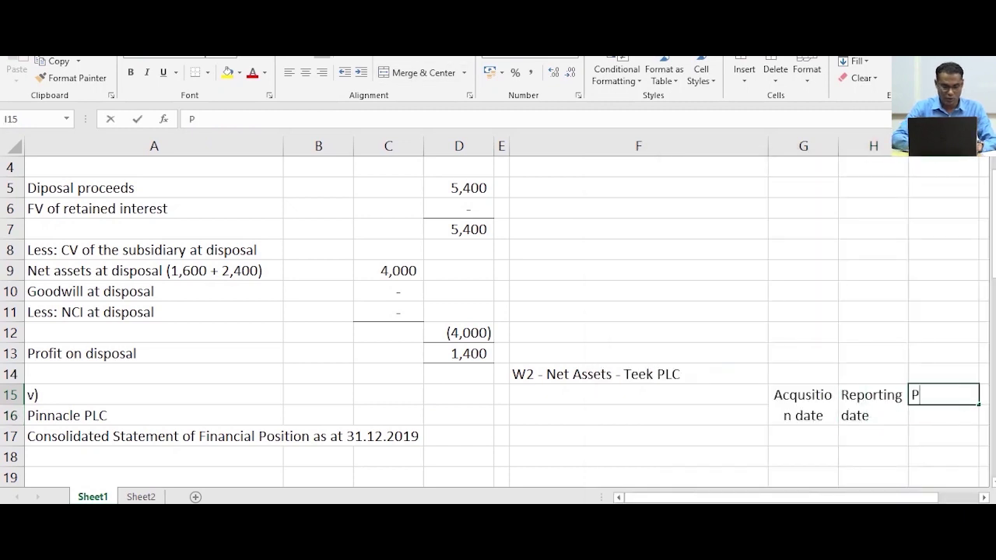
text(ost acq)
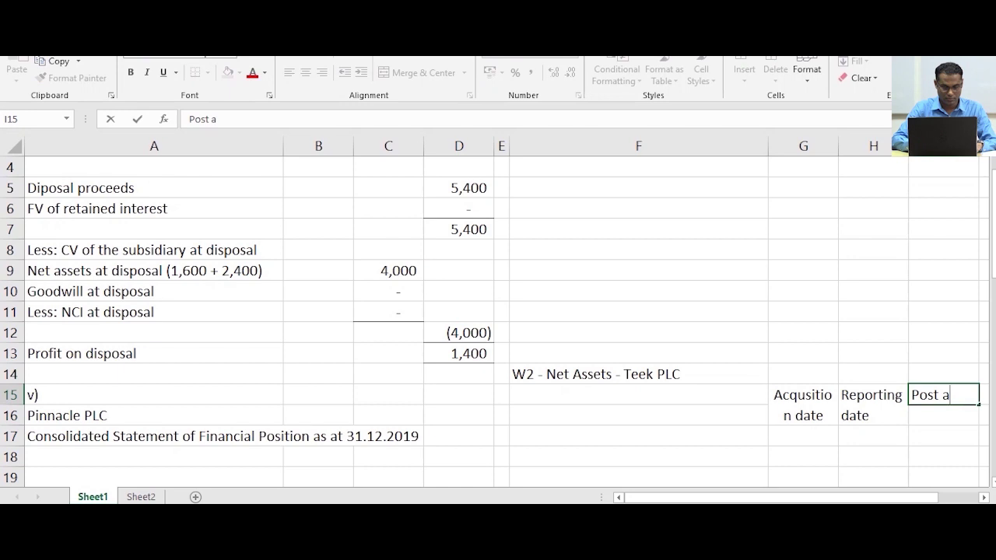
text(tio)
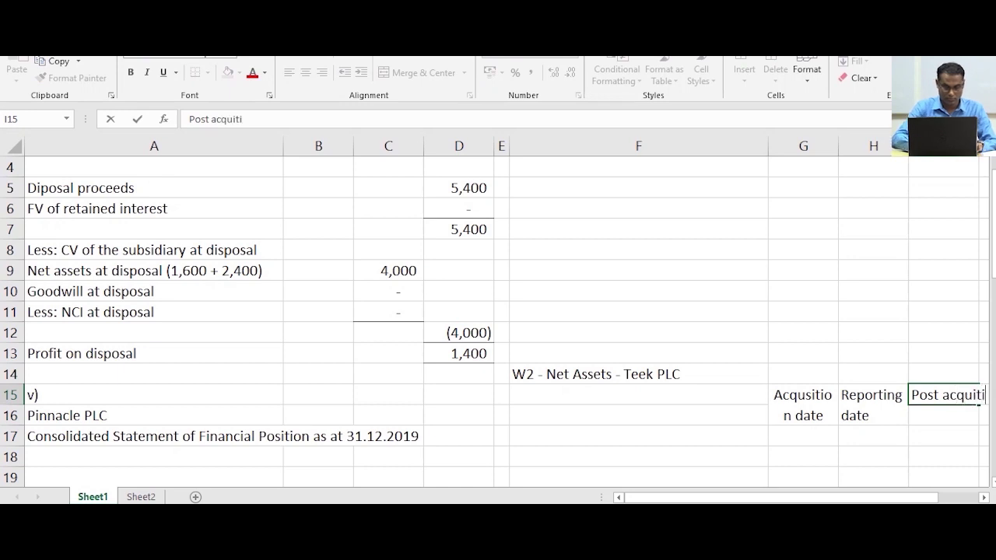
key(BackSpace)
key(BackSpace)
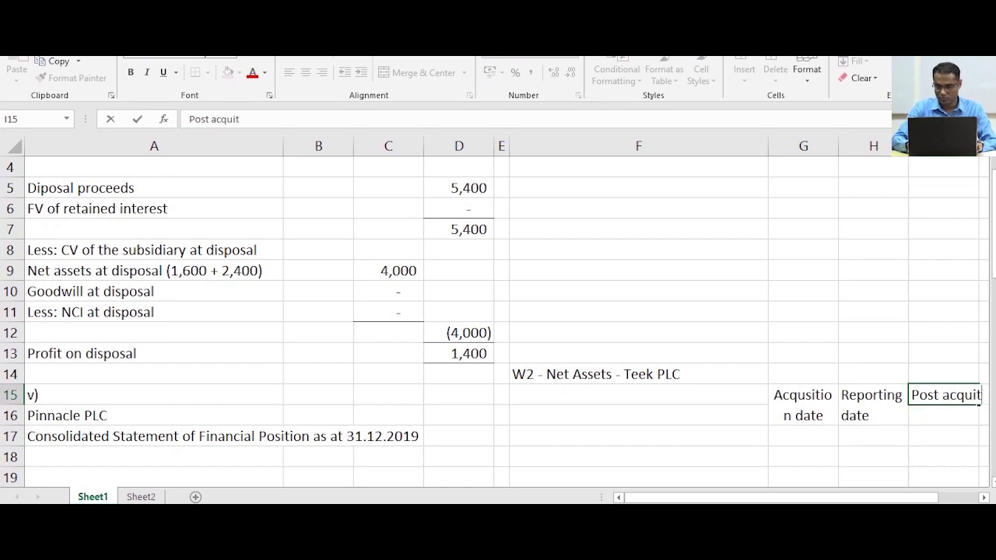
key(BackSpace)
text(sition)
key(Return)
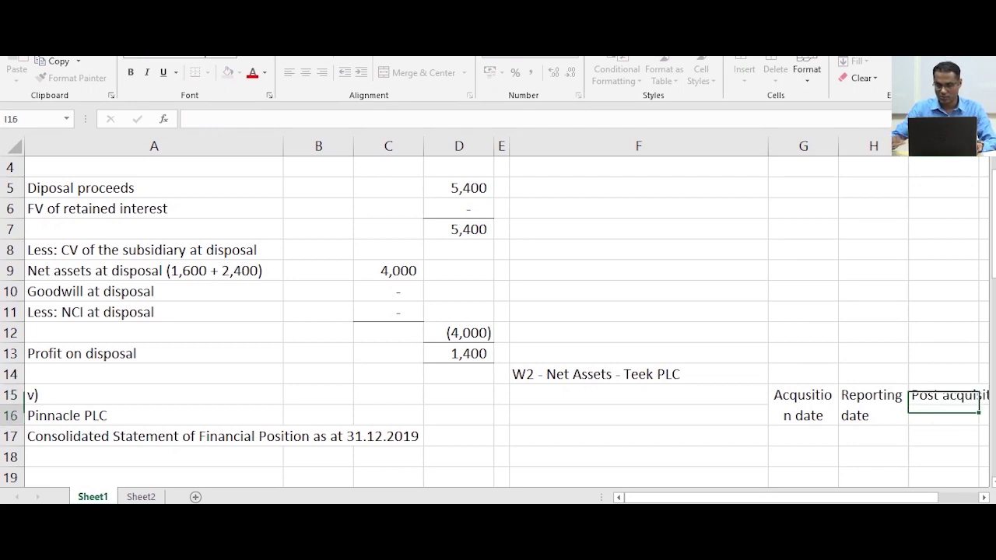
Merge cells I15:I16 and turn on text wrapping for the post acquisition heading
drag(944, 395, 944, 416)
right_click(924, 413)
click(820, 344)
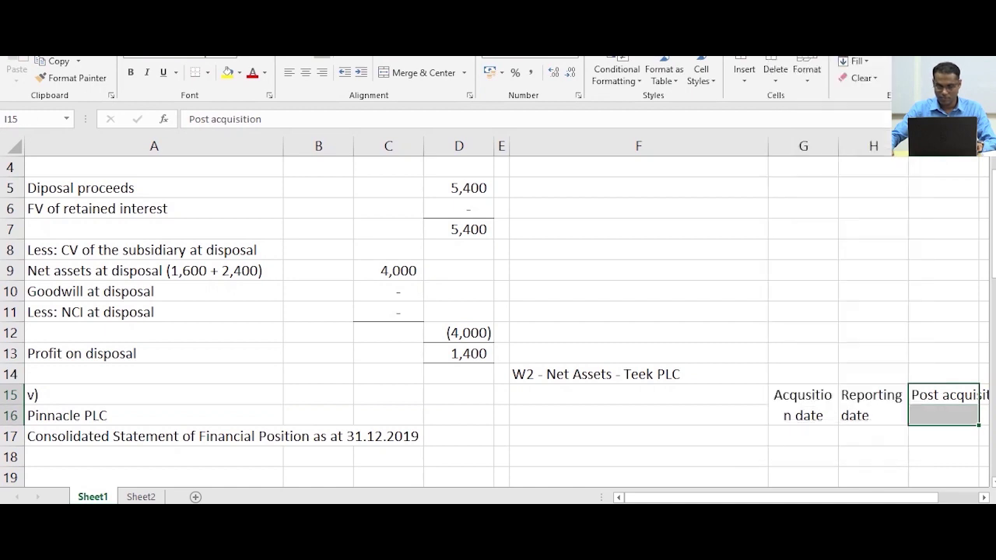
click(631, 317)
click(631, 346)
click(903, 496)
click(873, 458)
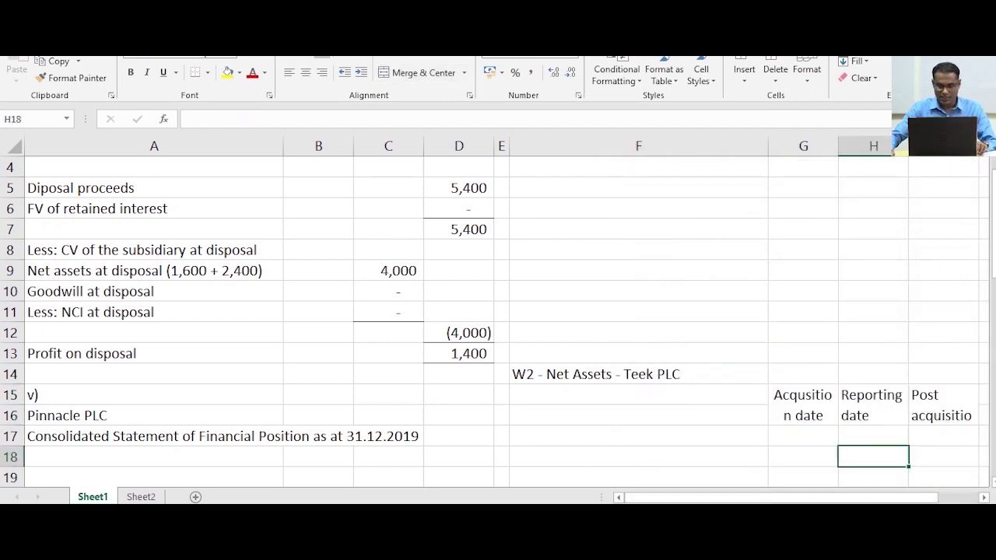
Merge the blank heading cells F15:F16 beside the acquisition date heading in the W2 net assets table
scroll(498, 320, down, 1)
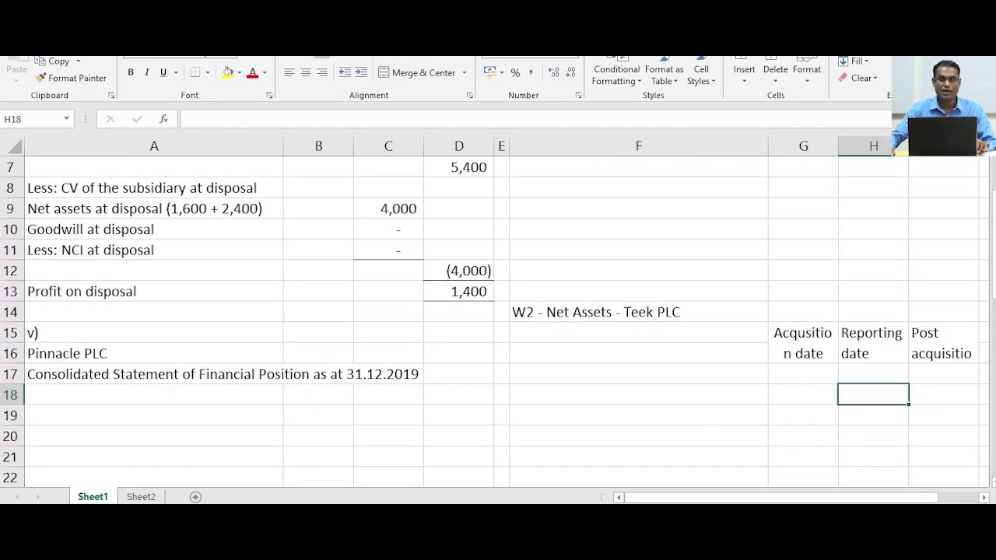
drag(638, 333, 639, 353)
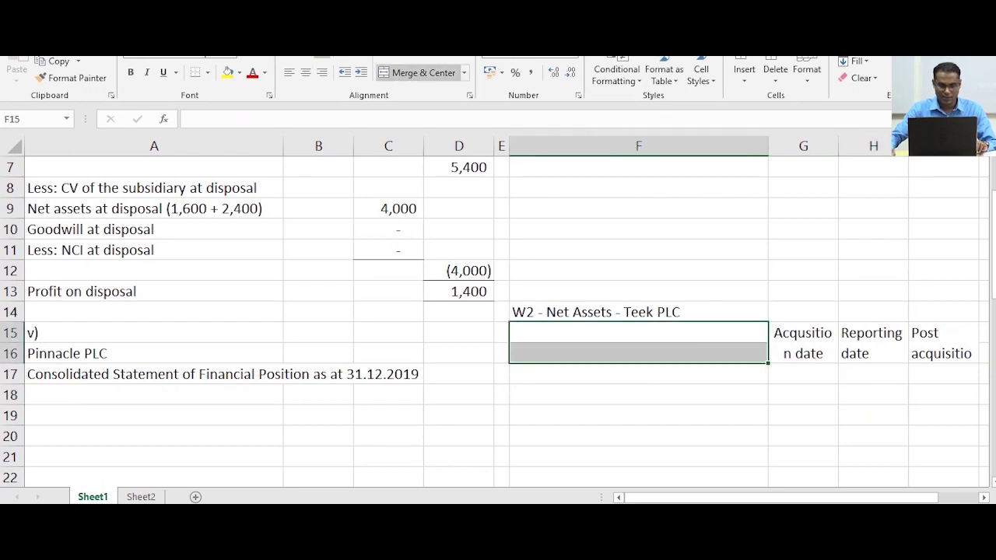
click(417, 73)
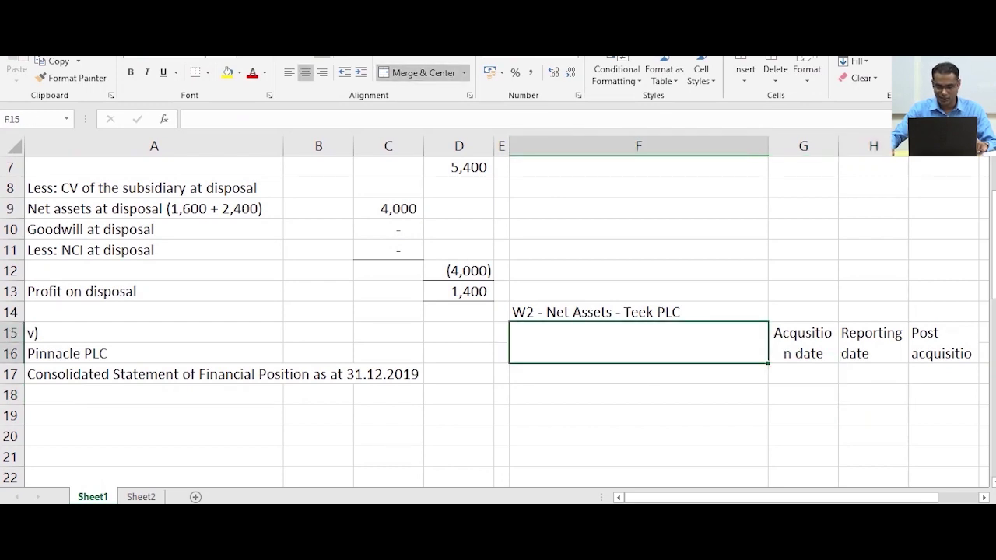
Apply outside borders to each of the four merged heading cells F15:I16 in the W2 net assets table
ctrl+click(803, 343)
ctrl+click(873, 343)
ctrl+click(943, 342)
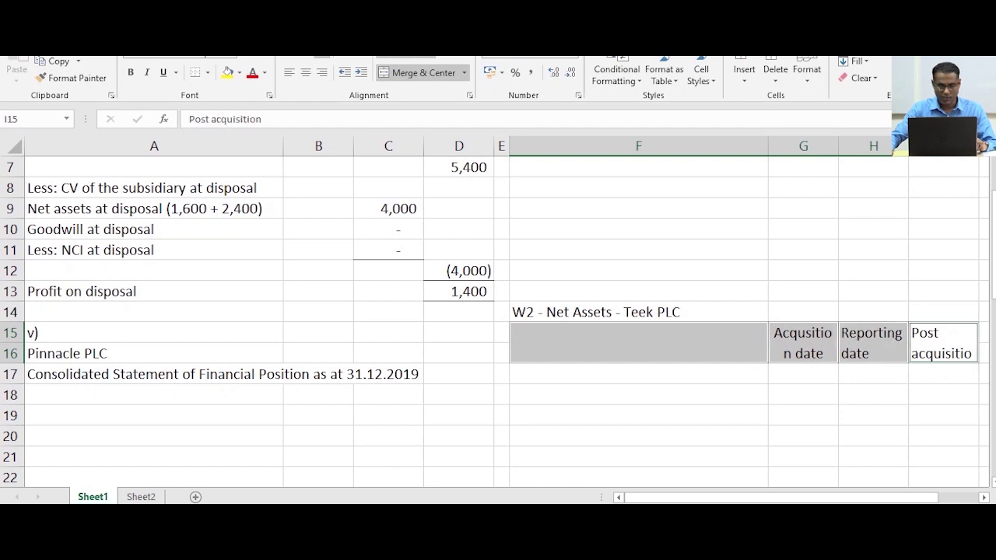
click(207, 72)
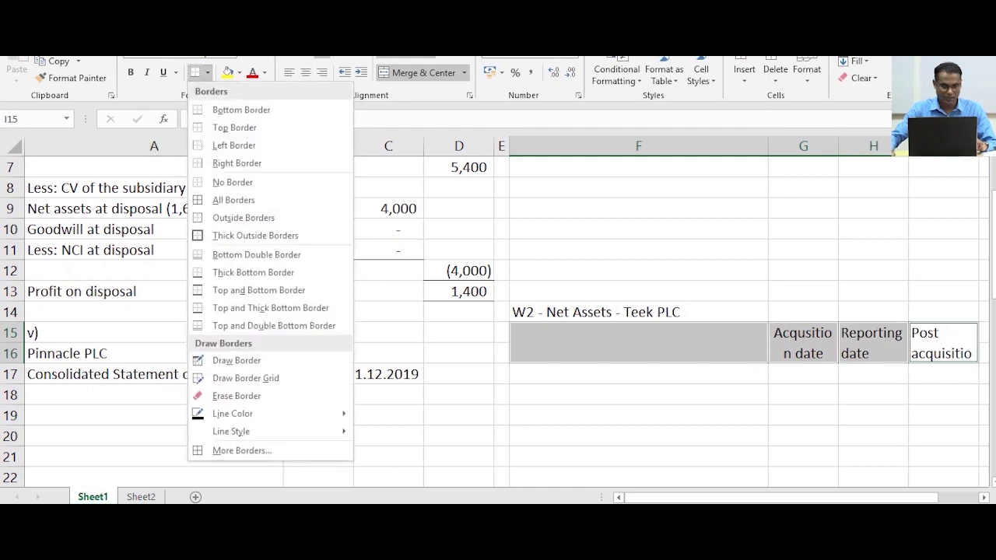
click(243, 218)
Apply outside borders separately to F17:F22, G17:G22, H17:H22 and I17:I22 to form the W2 table's body columns
click(638, 374)
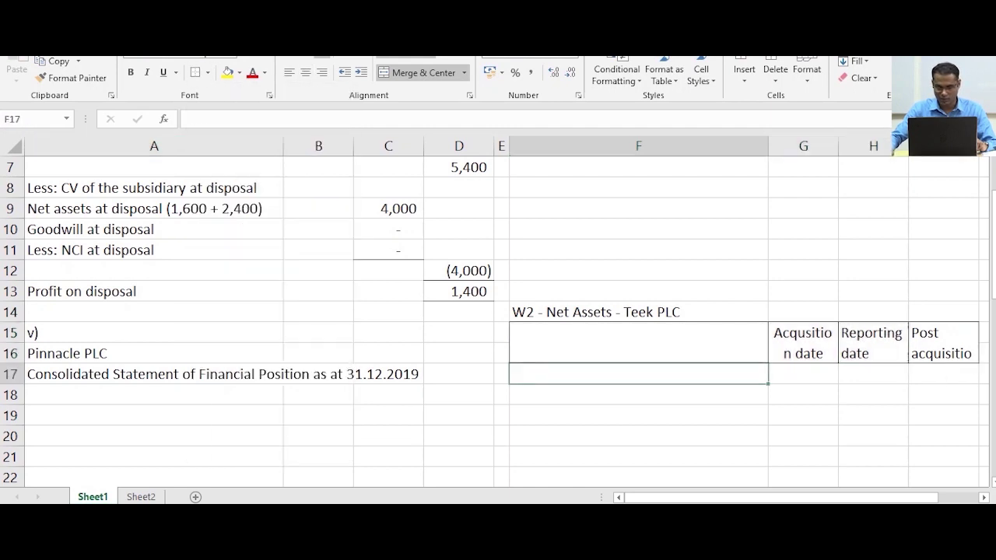
drag(638, 374, 638, 394)
drag(803, 291, 803, 394)
ctrl+click(873, 292)
drag(873, 291, 873, 394)
drag(943, 291, 943, 395)
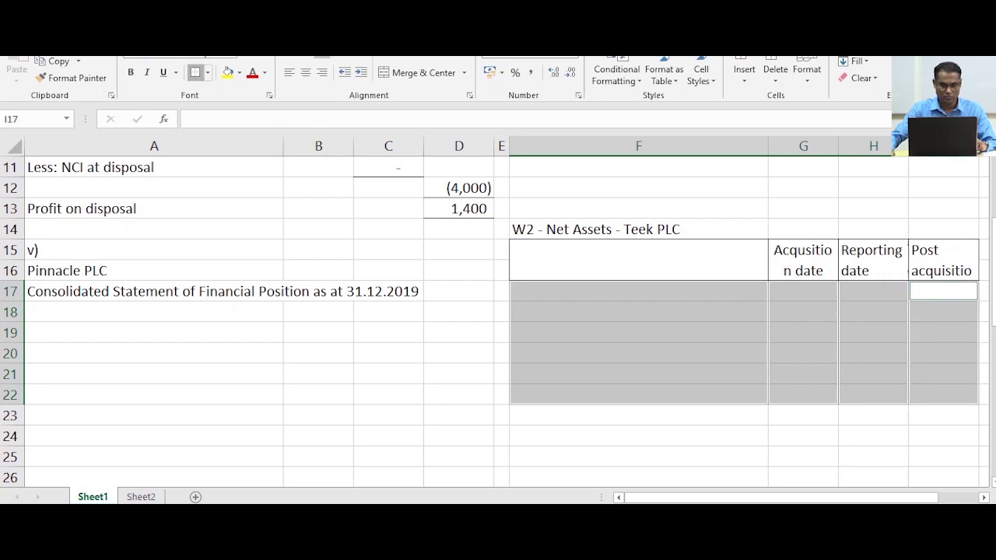
click(196, 72)
click(638, 332)
click(638, 373)
scroll(498, 311, up, 2)
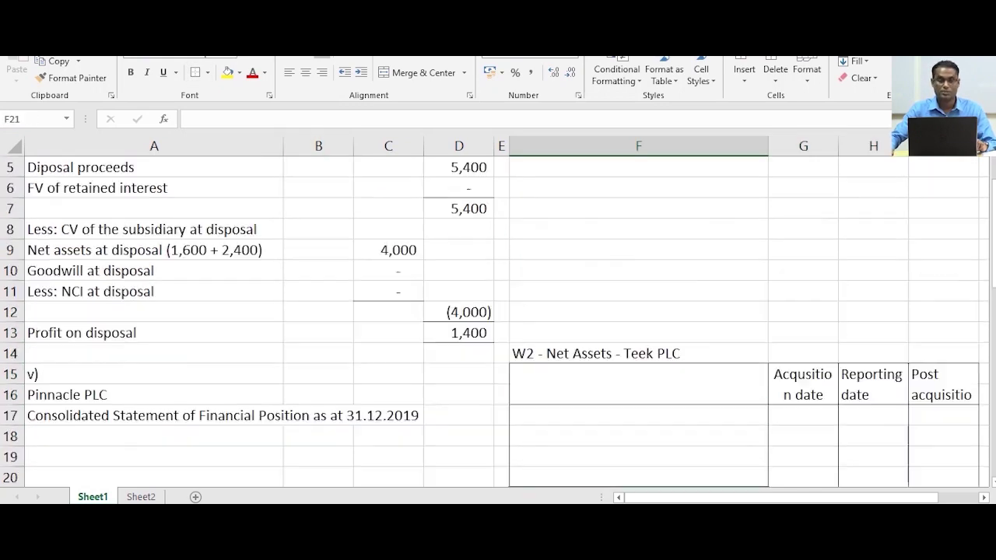
Enter the working heading "W3 - Goodwill - Teek PLC" in cell F24, below the W2 table
scroll(638, 373, down, 3)
click(638, 374)
scroll(498, 312, up, 2)
scroll(498, 312, down, 3)
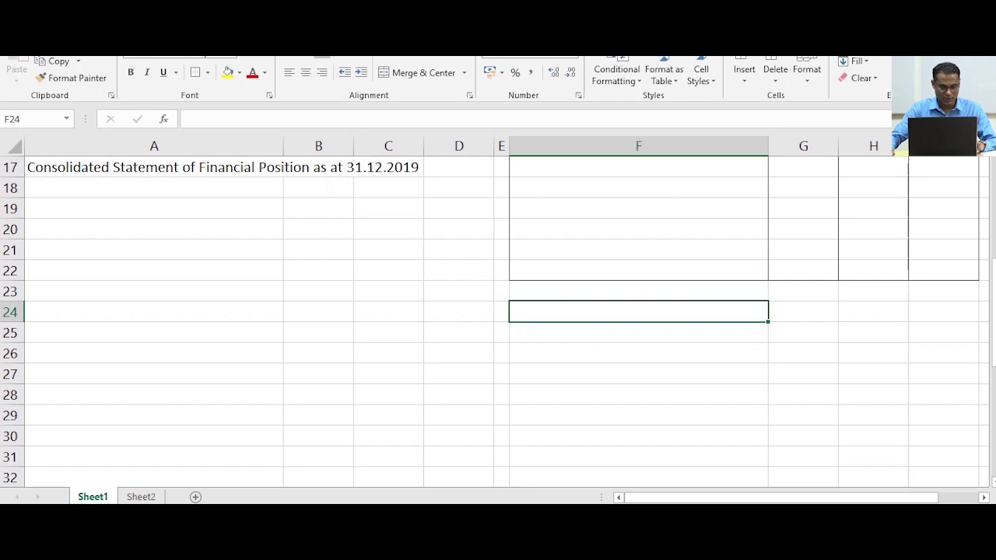
text(W3 )
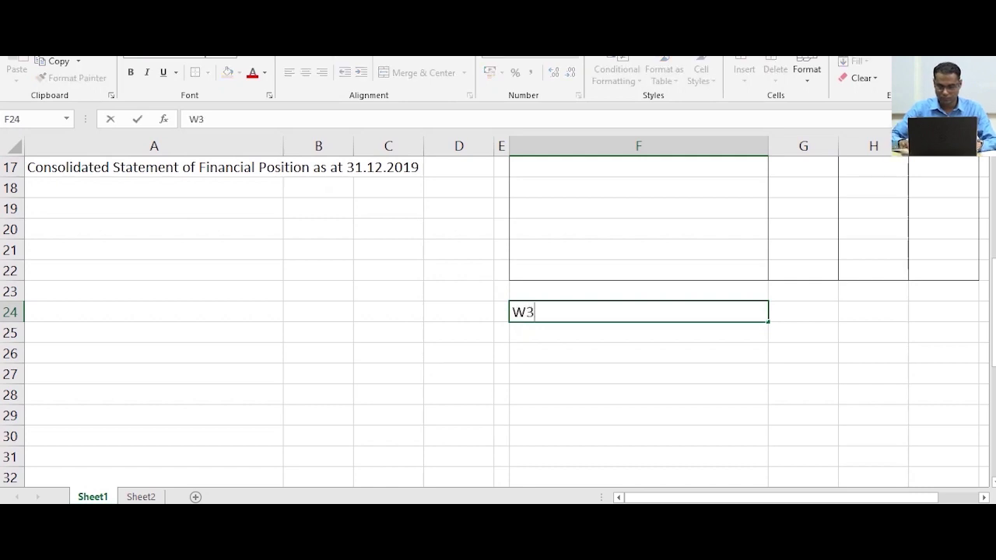
text(- G)
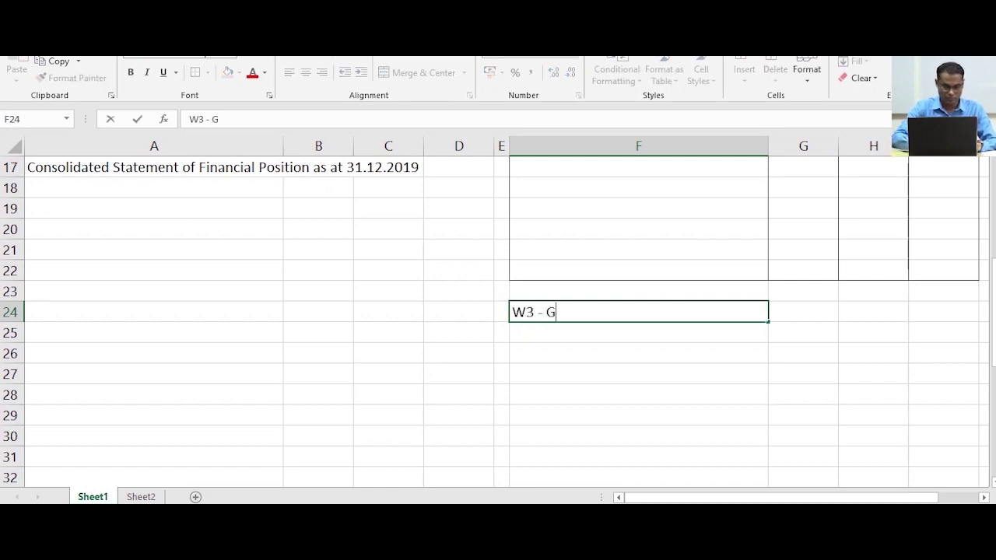
text(oodwill)
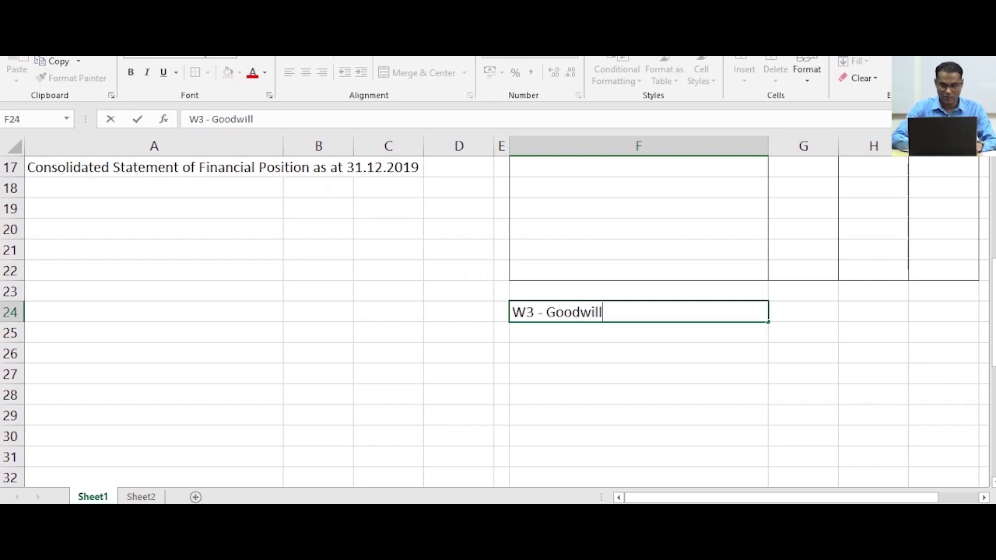
text( -)
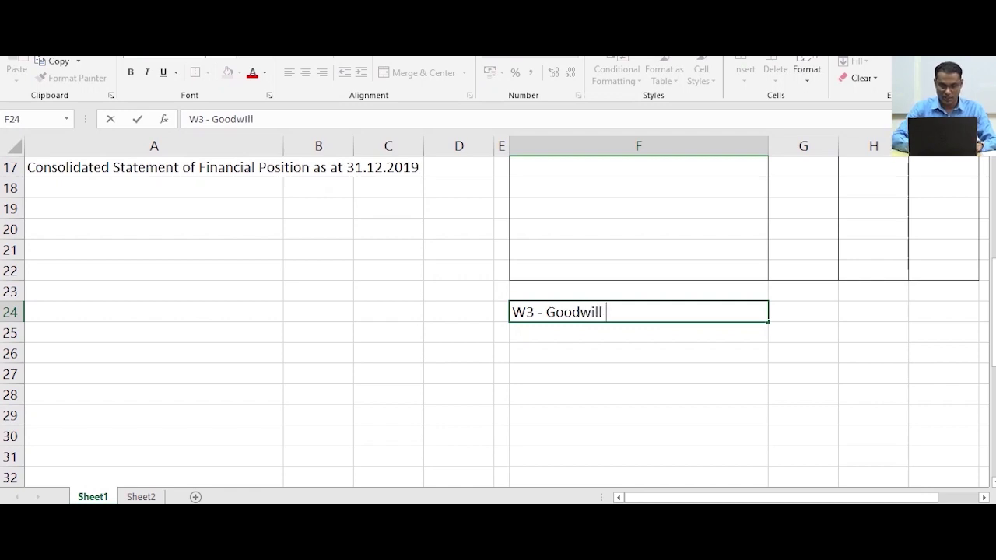
text( Tee)
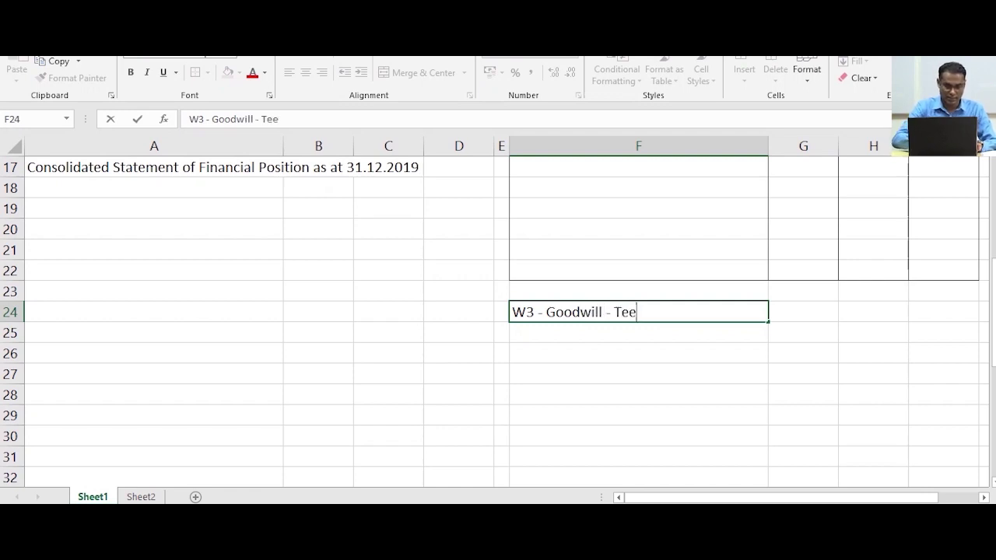
text(k PLC)
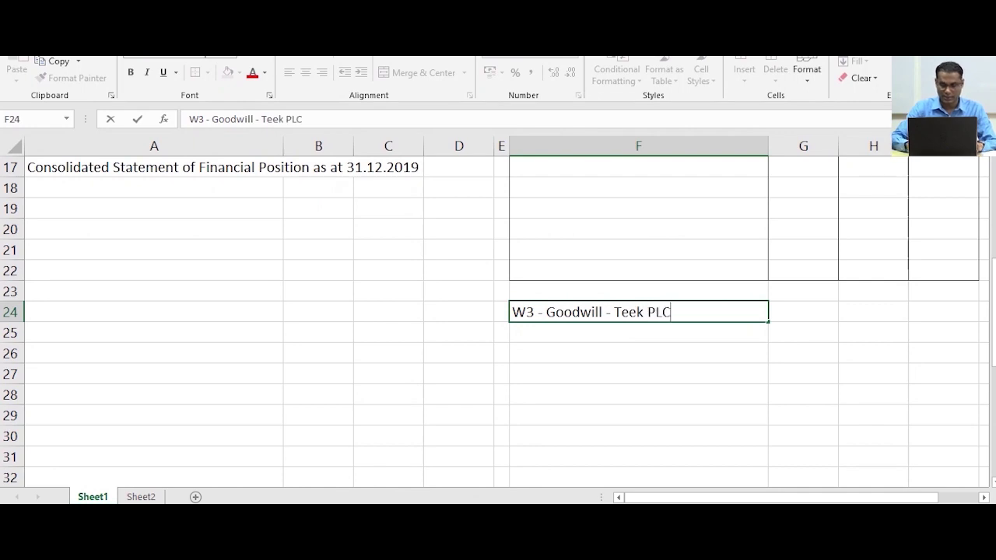
key(Return)
key(Up)
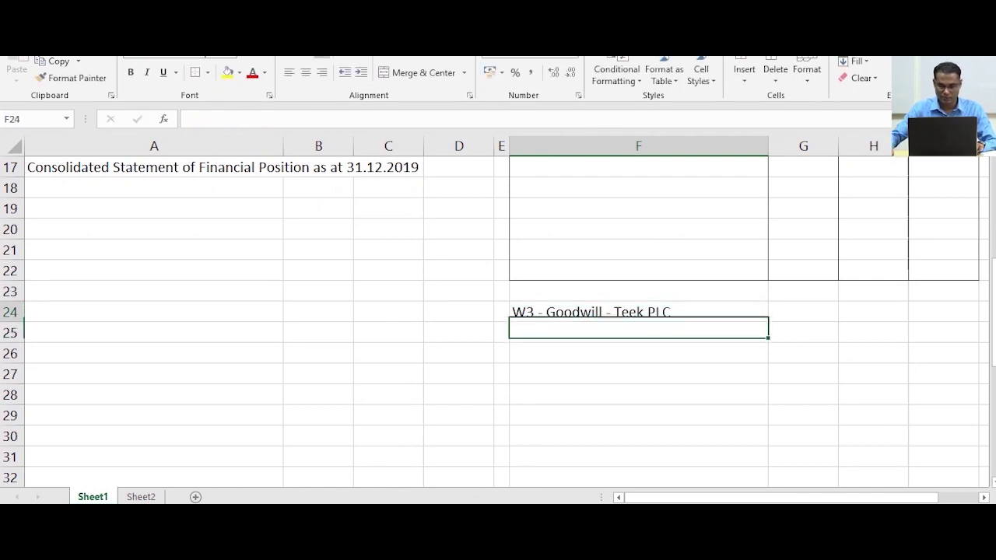
Enter the working heading "W4 - NCI" in cell F34, leaving blank rows below the goodwill heading
scroll(498, 319, down, 2)
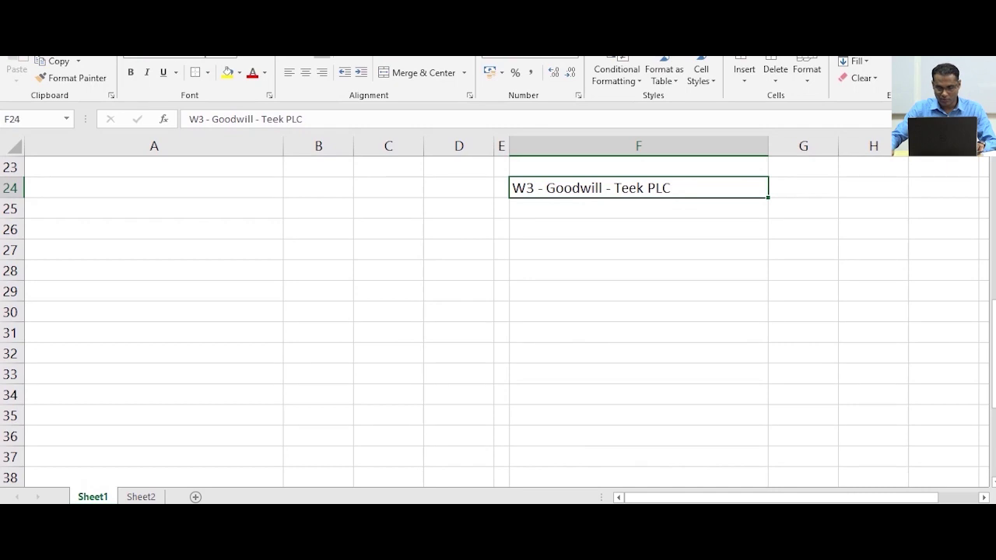
click(638, 394)
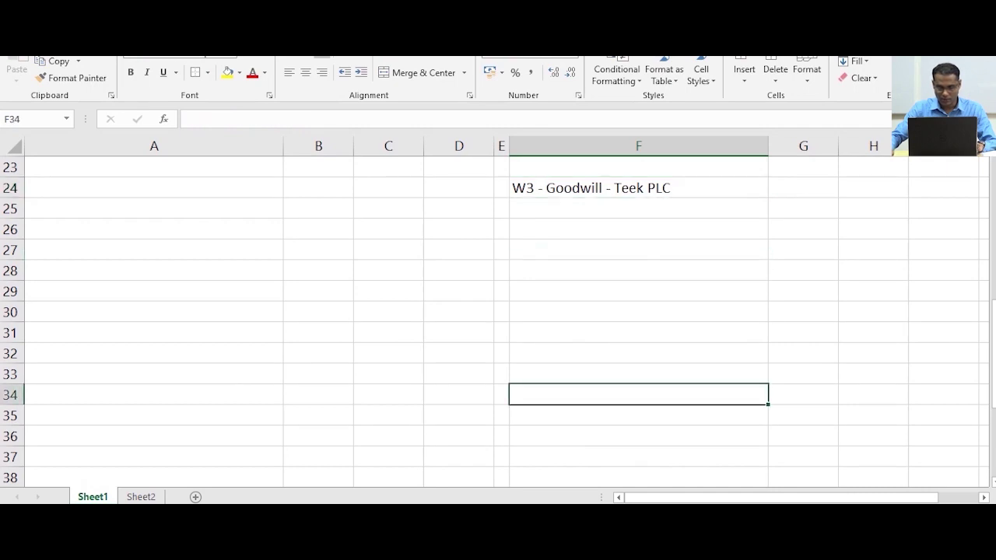
key(Up)
key(Down)
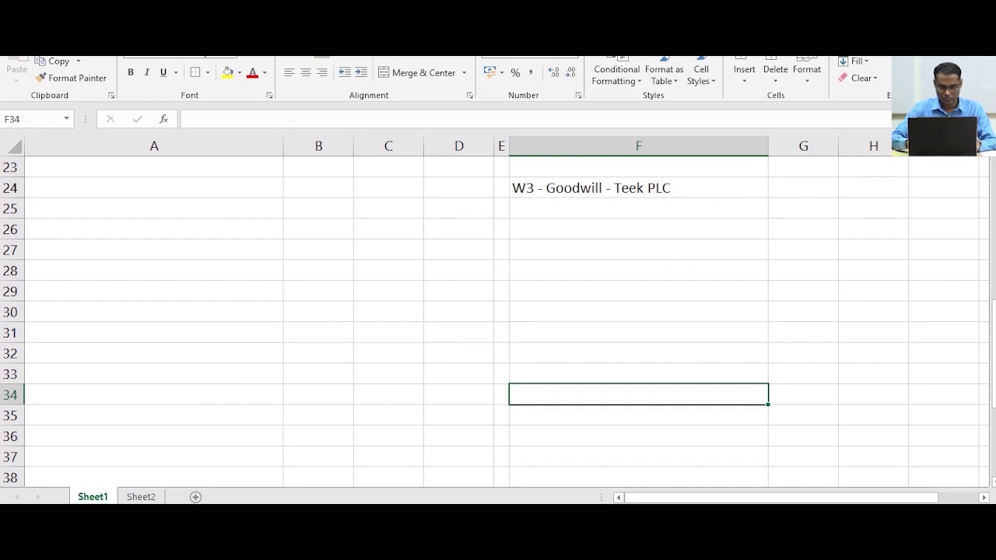
text(W4 - )
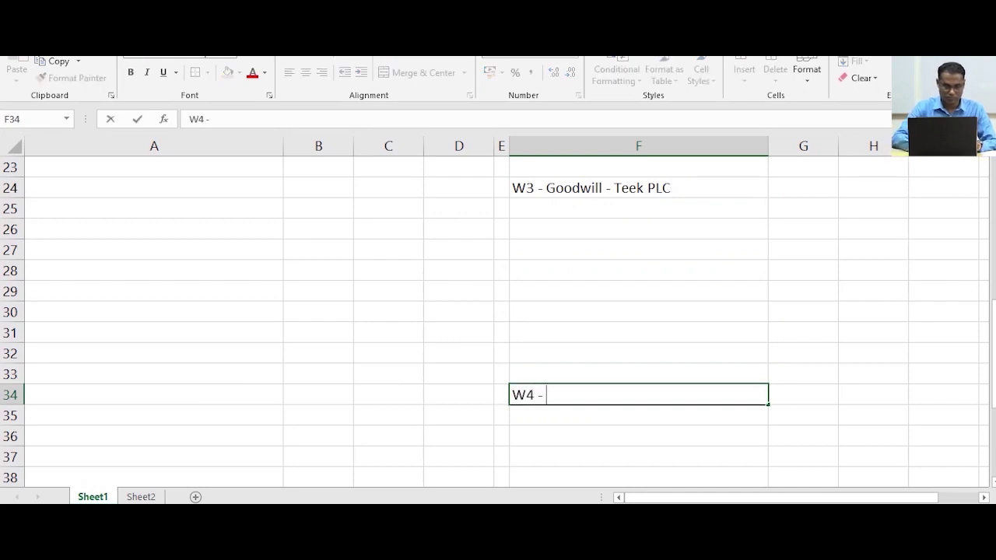
text(NCI)
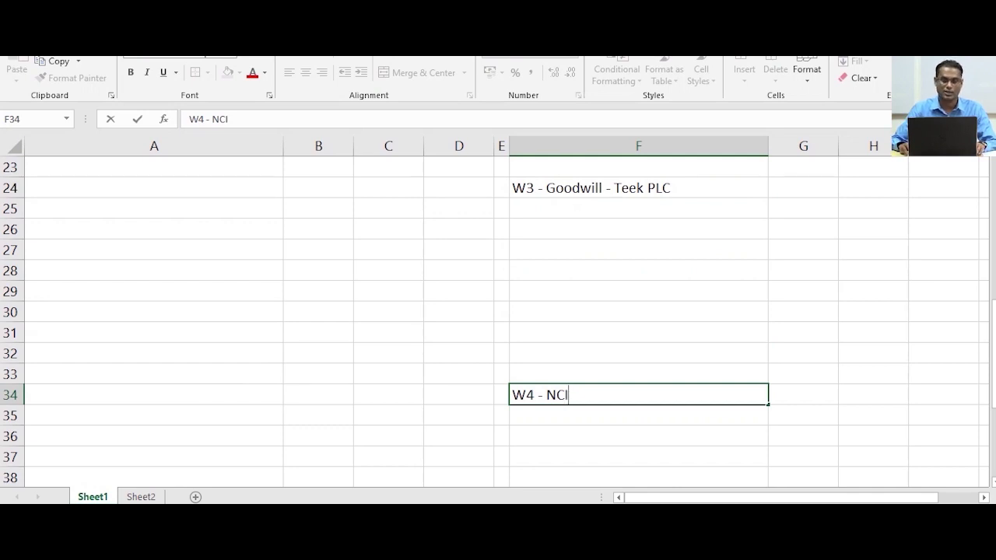
key(Return)
Enter the working heading "W5 - Consolidated Retained Earnings" in cell F40
key(Return)
key(Return)
key(Return)
key(Return)
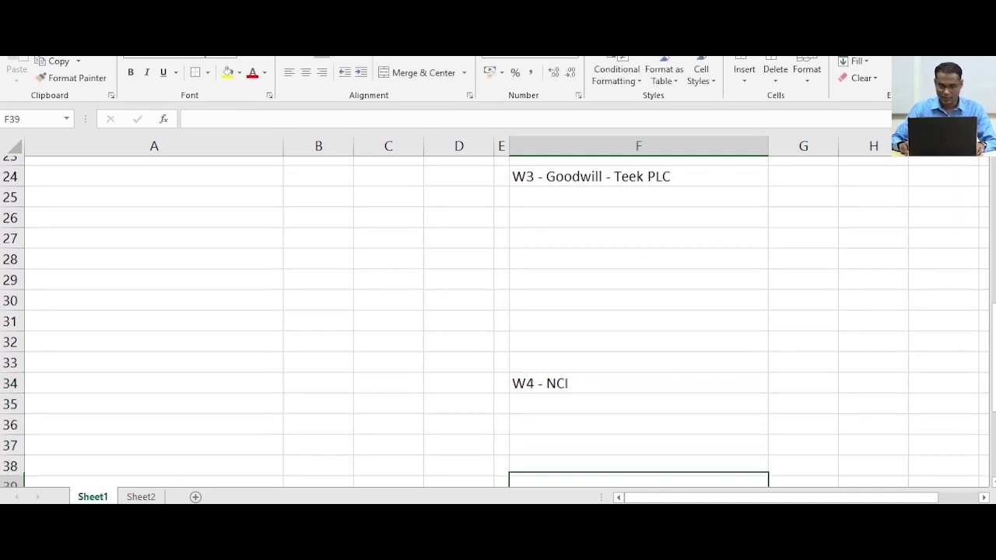
key(Return)
scroll(498, 319, down, 1)
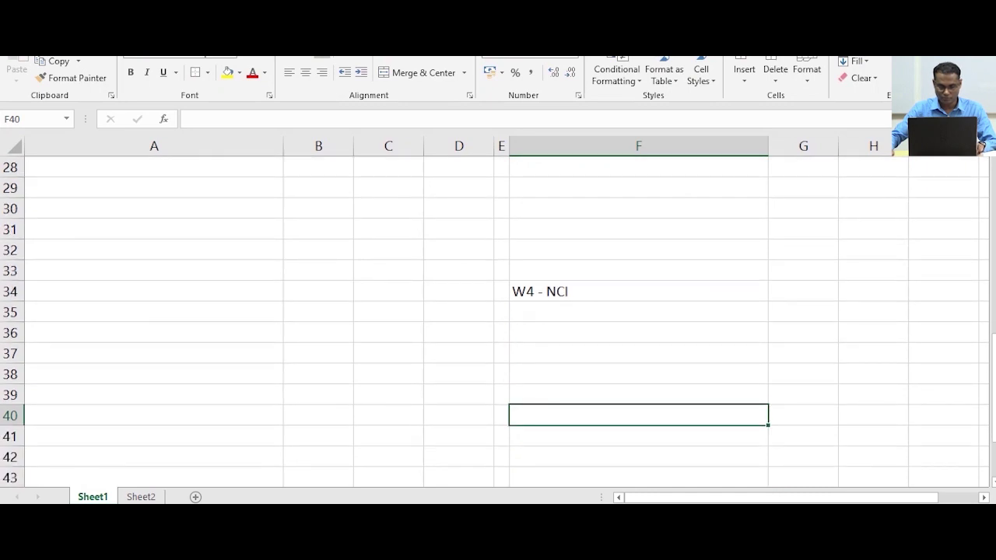
text(W)
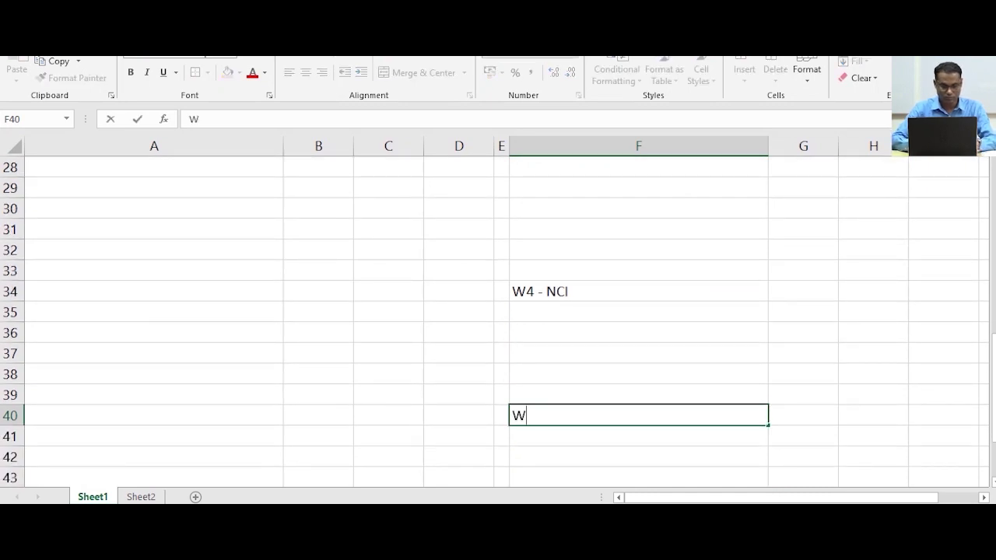
text(5 - )
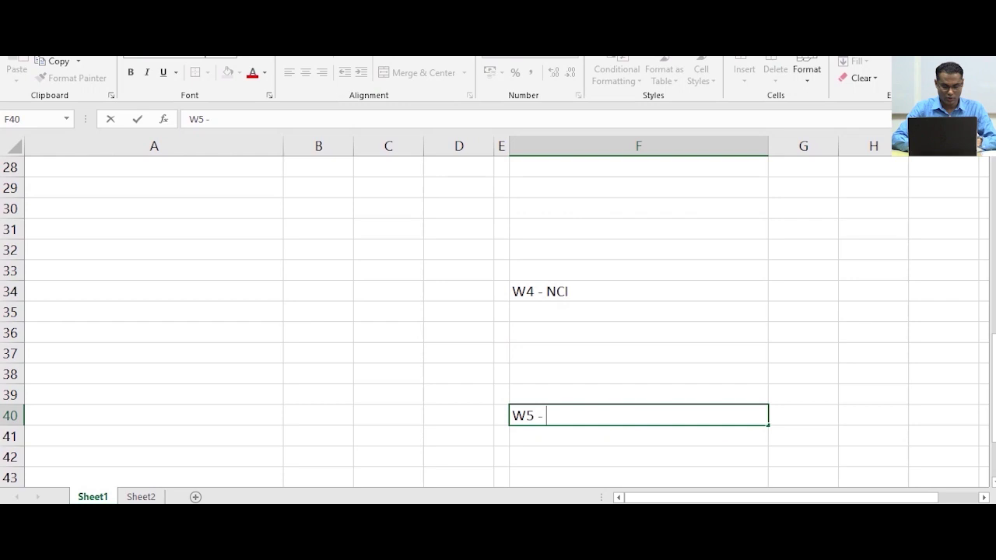
text(Conso)
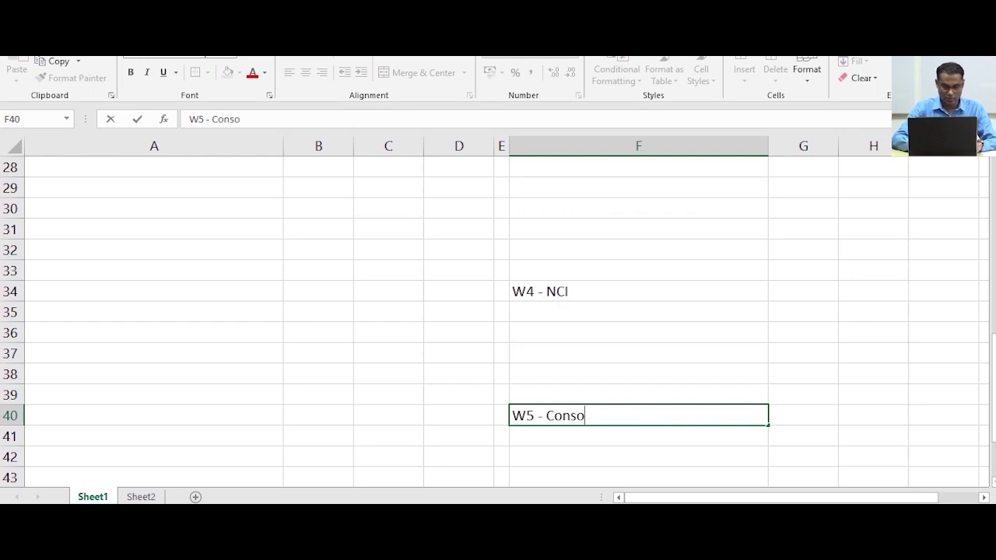
text(lidated)
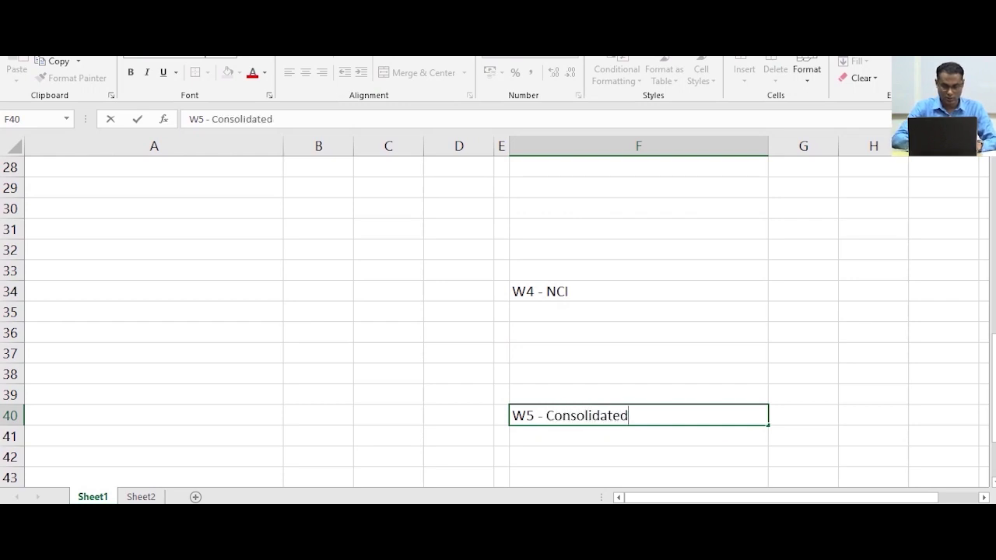
text( Retain)
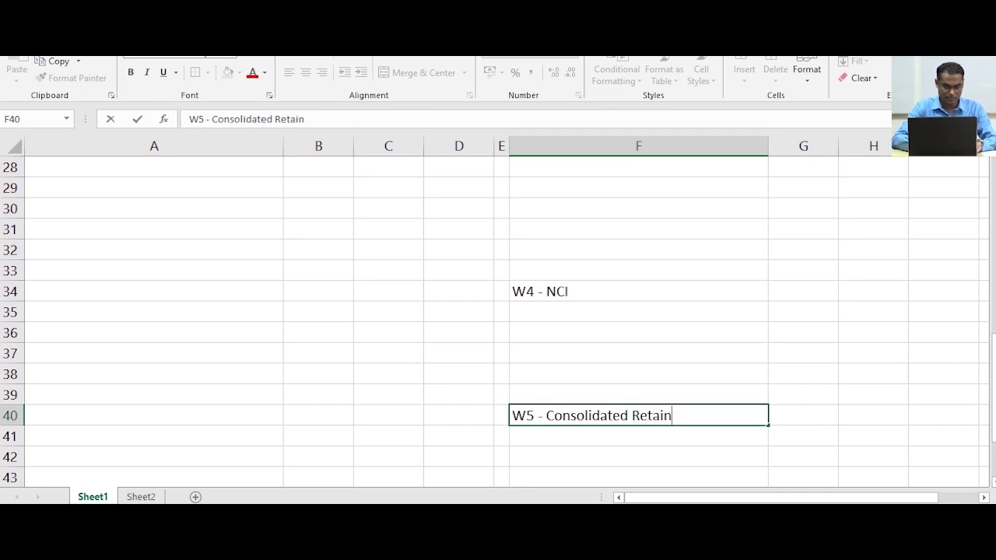
text(ed Ear)
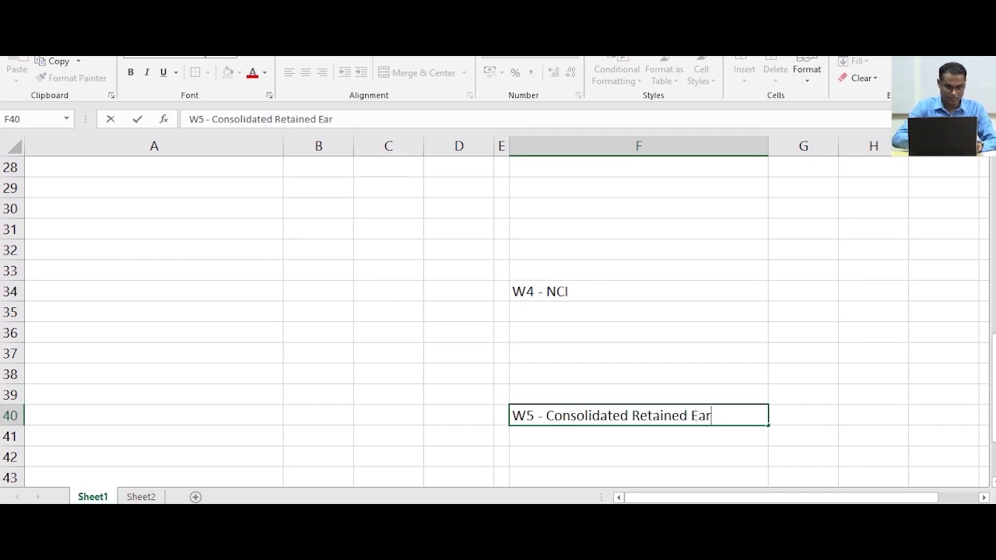
text(nings)
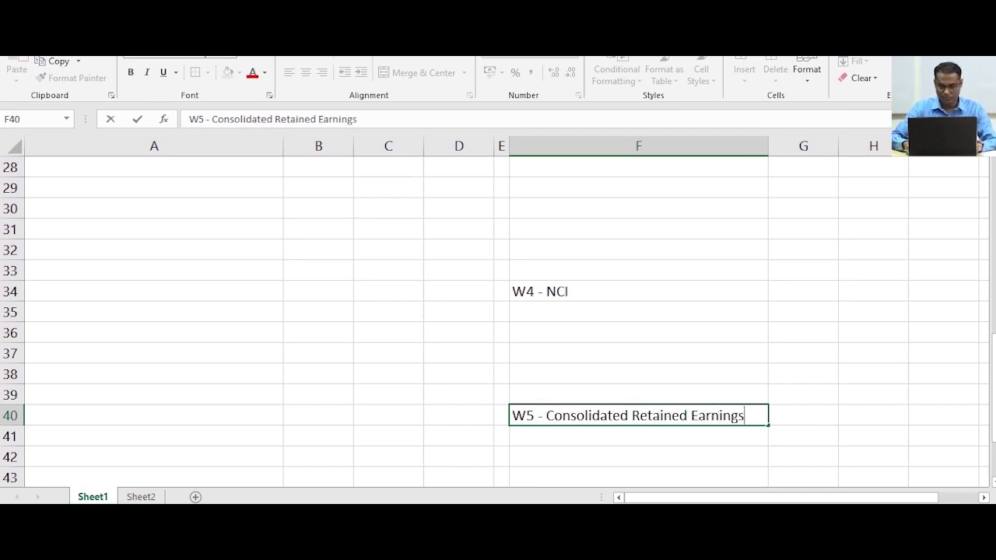
key(Return)
Enter the working heading "W6 - Consolidated Other Components in Equity" in cell F48, leaving blank rows below the W5 heading
scroll(498, 312, down, 2)
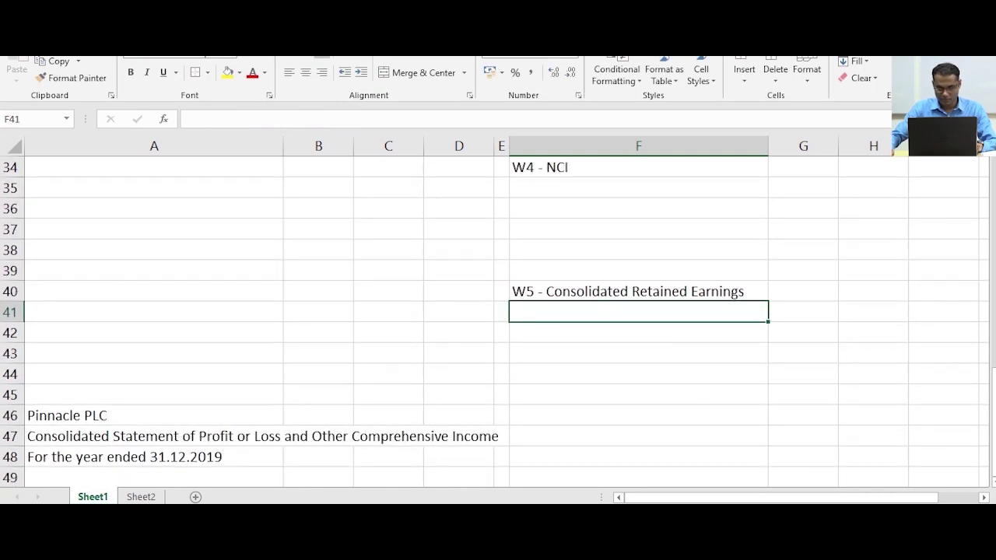
click(638, 457)
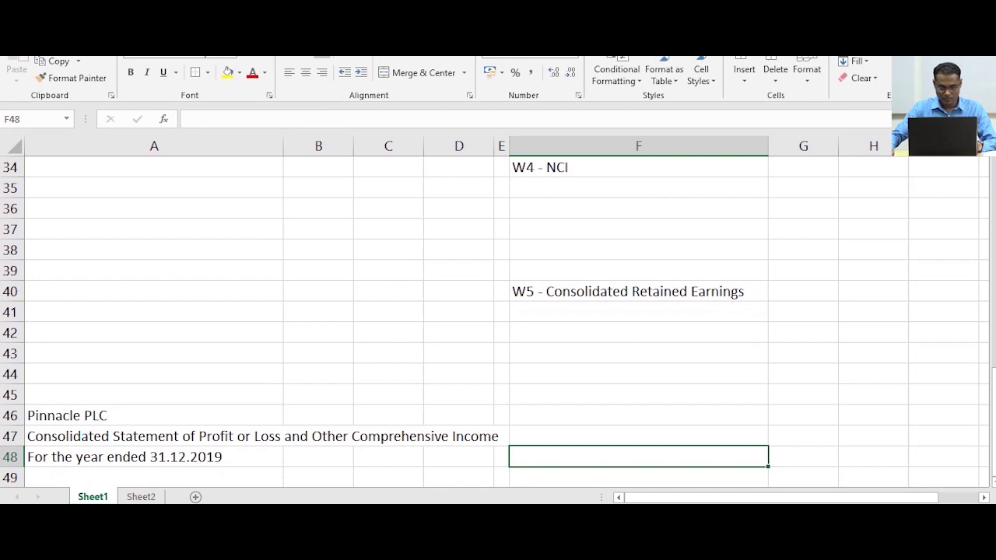
text(W6 -)
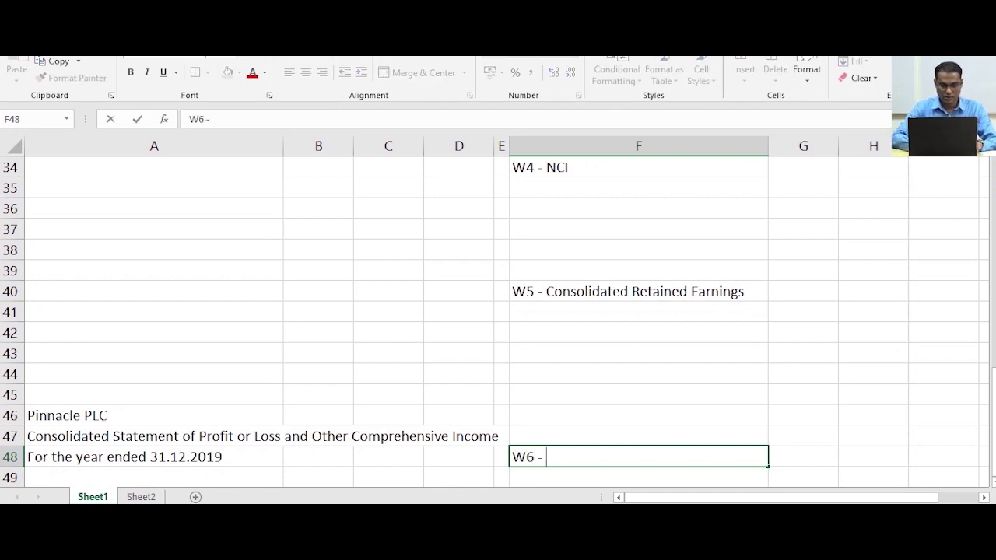
text( Cons)
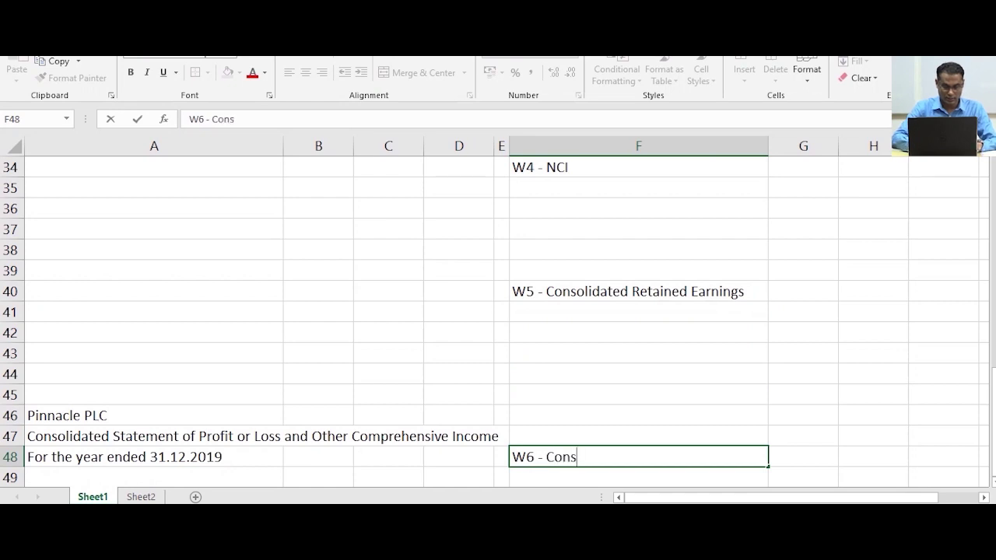
text(olidated )
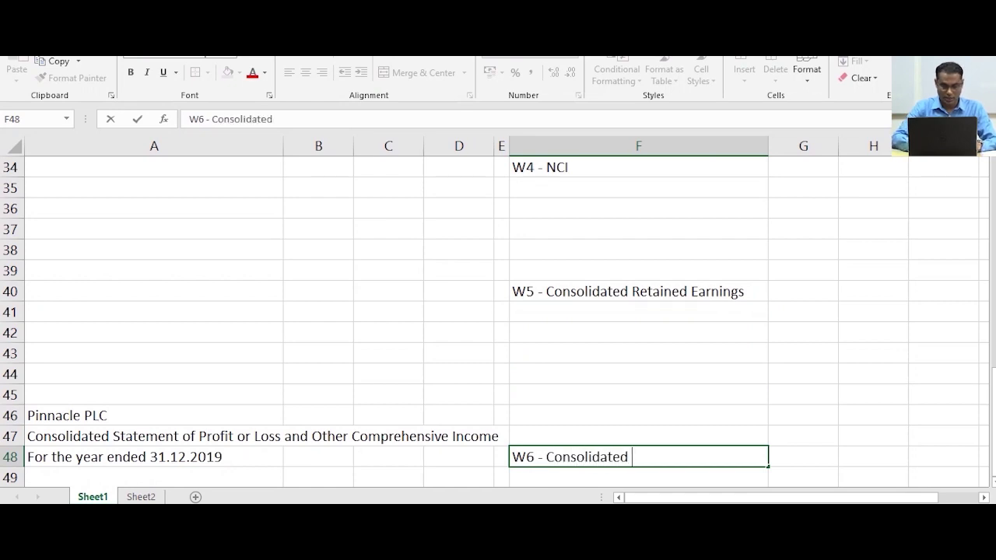
text(Other)
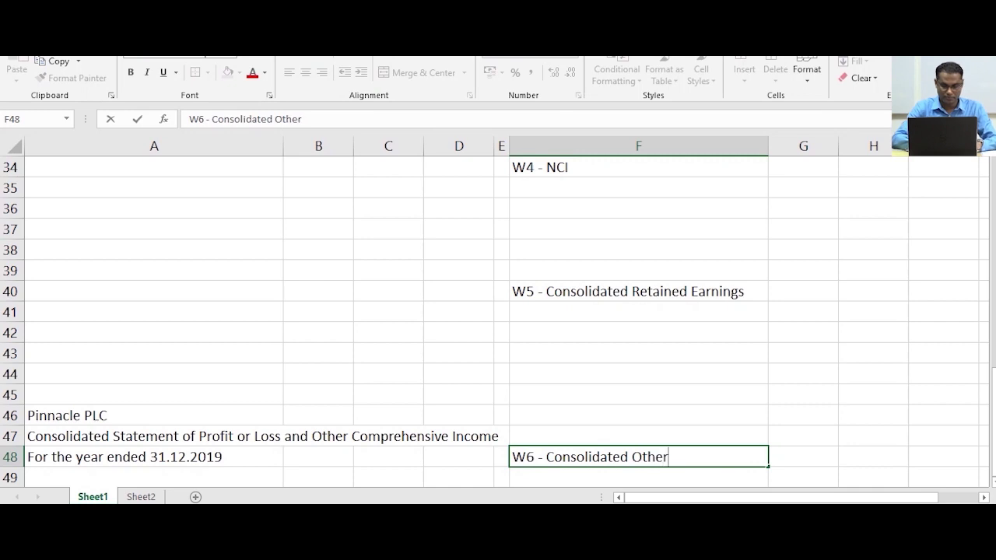
text( Compon)
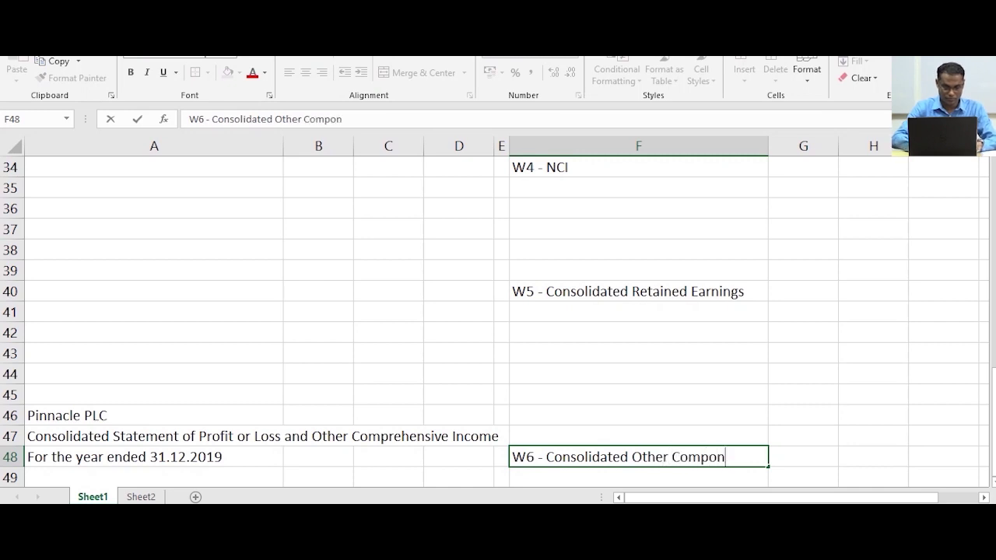
text(ents in Equity)
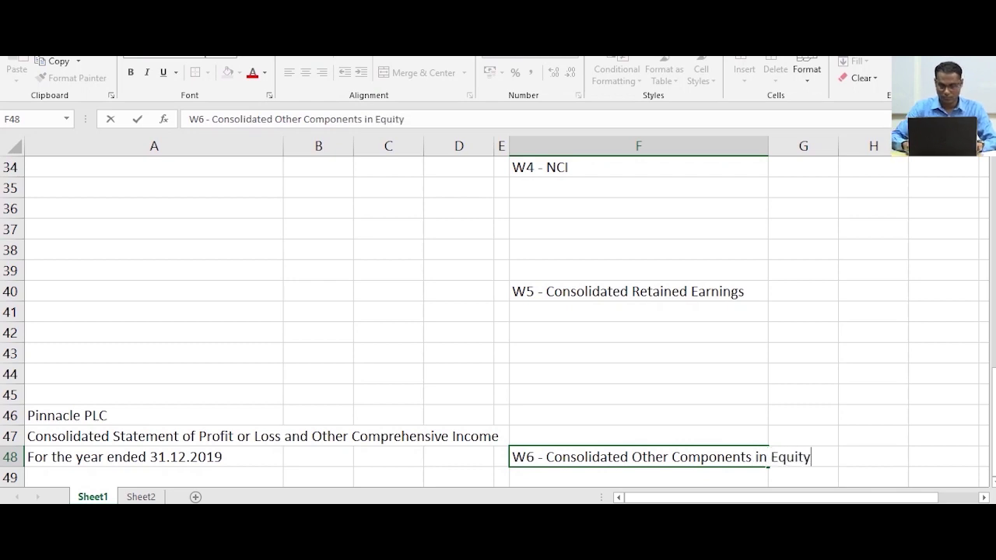
key(Return)
Enter the working heading "W7 - Investment in Associate" in cell F54
scroll(638, 395, down, 3)
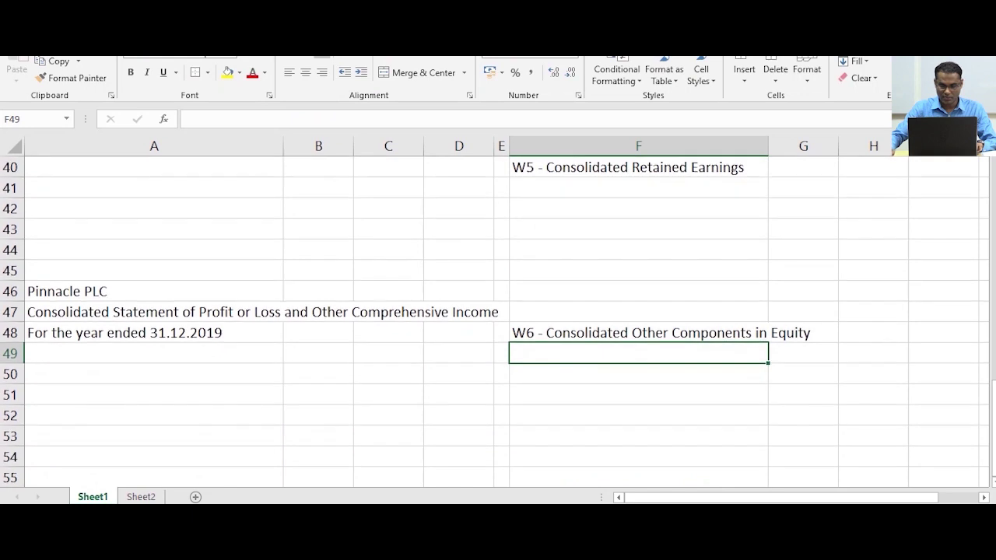
click(638, 395)
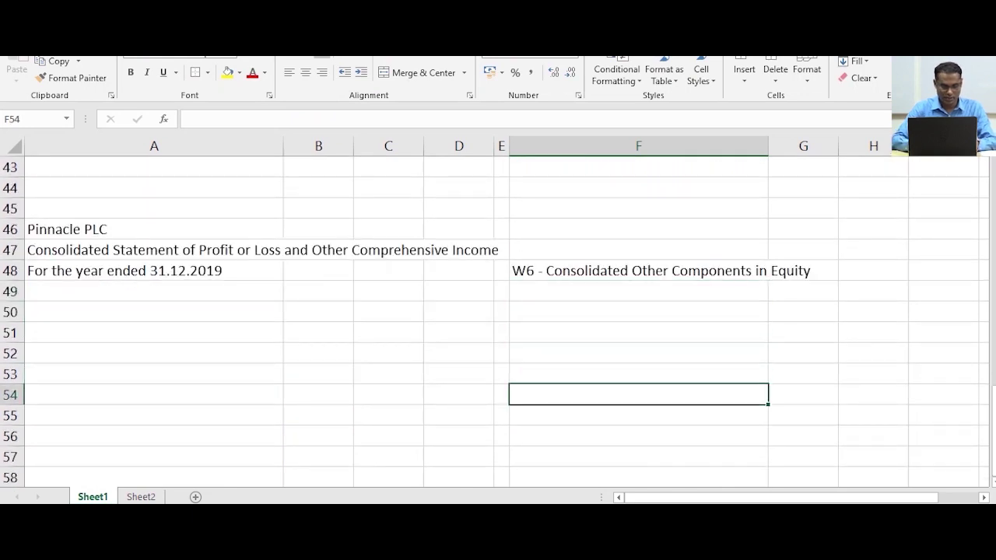
text(W7)
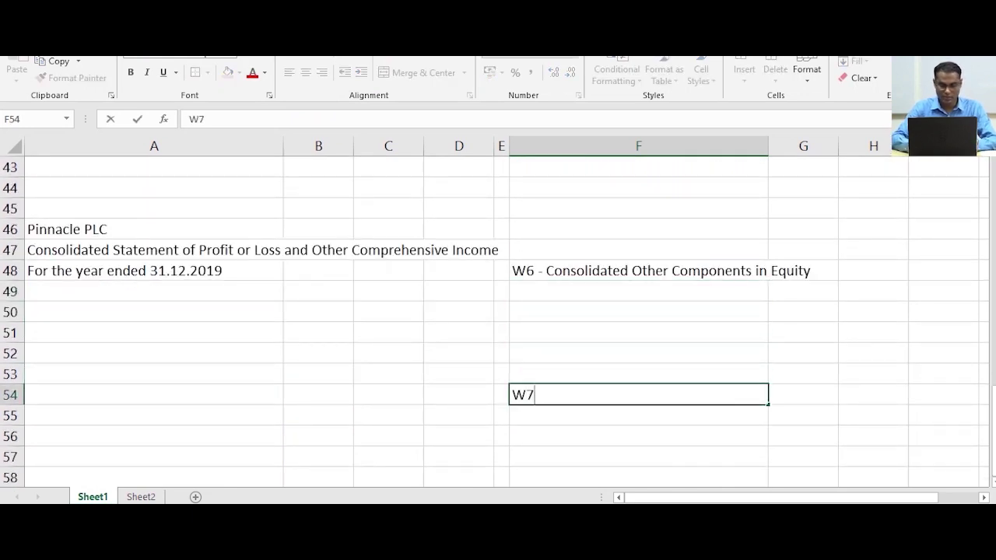
text( - In)
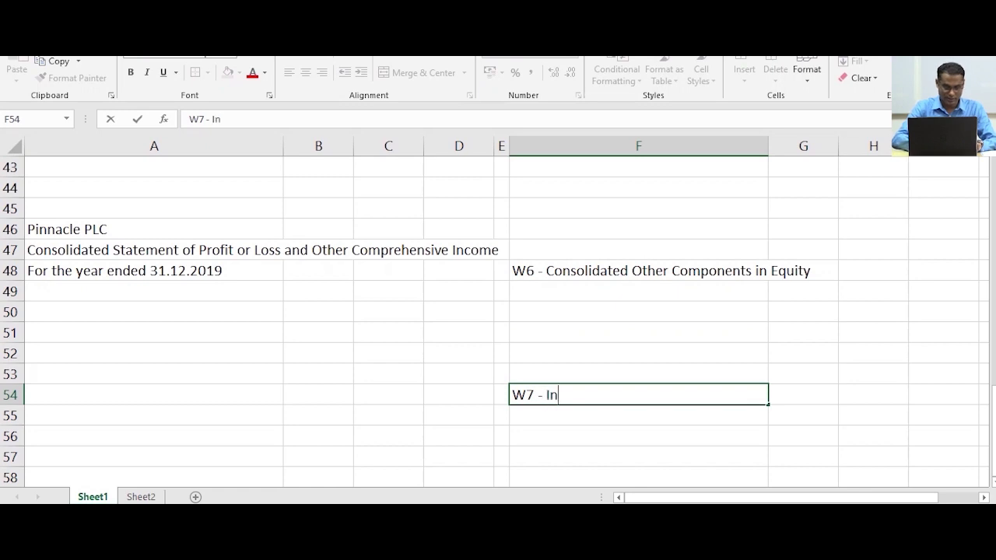
text(vestment is)
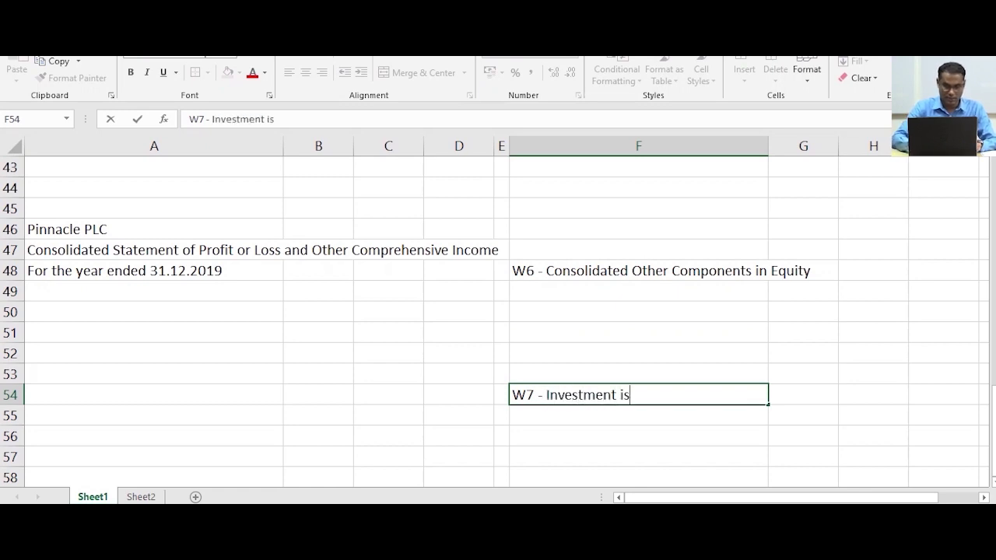
key(BackSpace)
text(n )
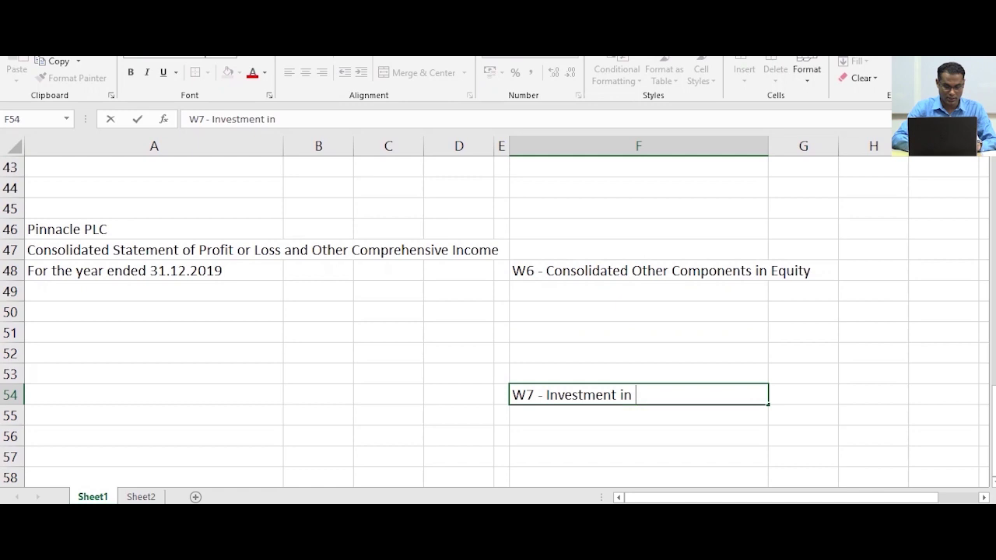
text(Associate)
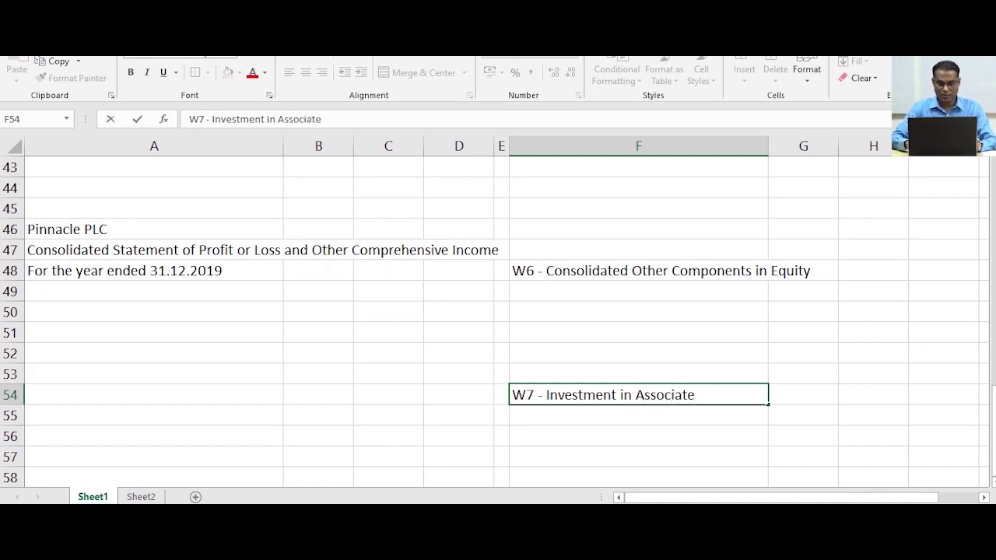
key(Return)
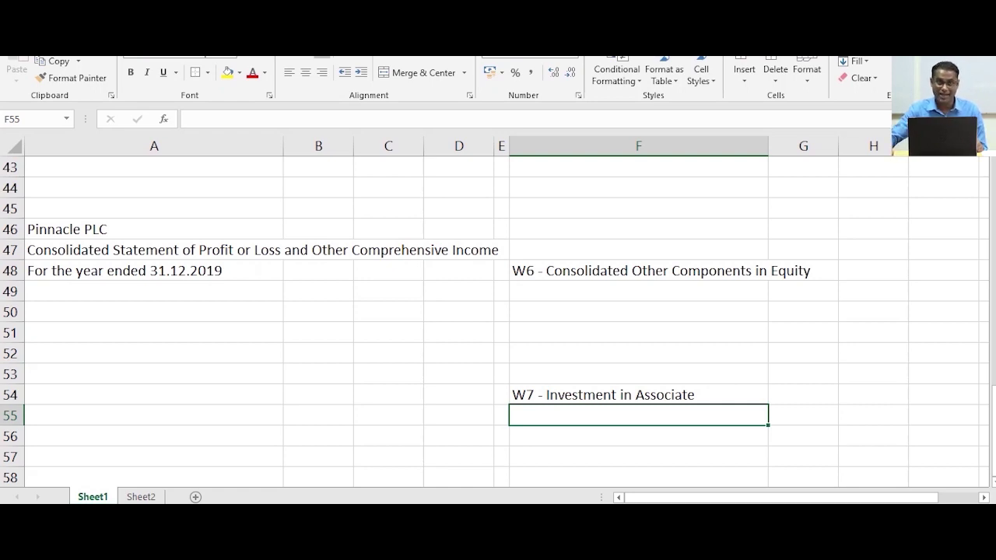
Enter the working heading "W8 - Profit/TCI attributable to NCI" in cell F61, leaving blank rows below the W7 heading
scroll(498, 322, down, 2)
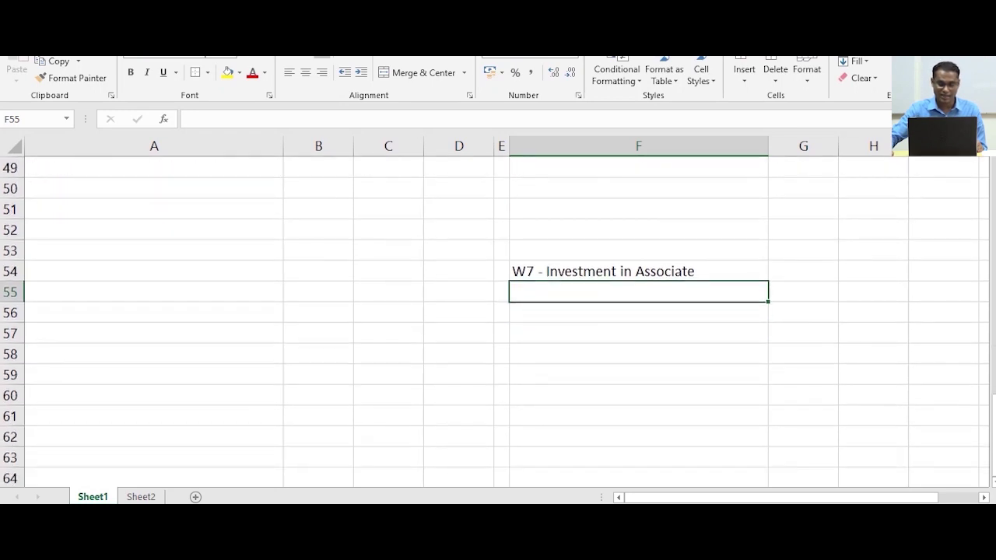
key(Down)
key(Down)
key(Down)
key(Down)
key(Down)
key(Down)
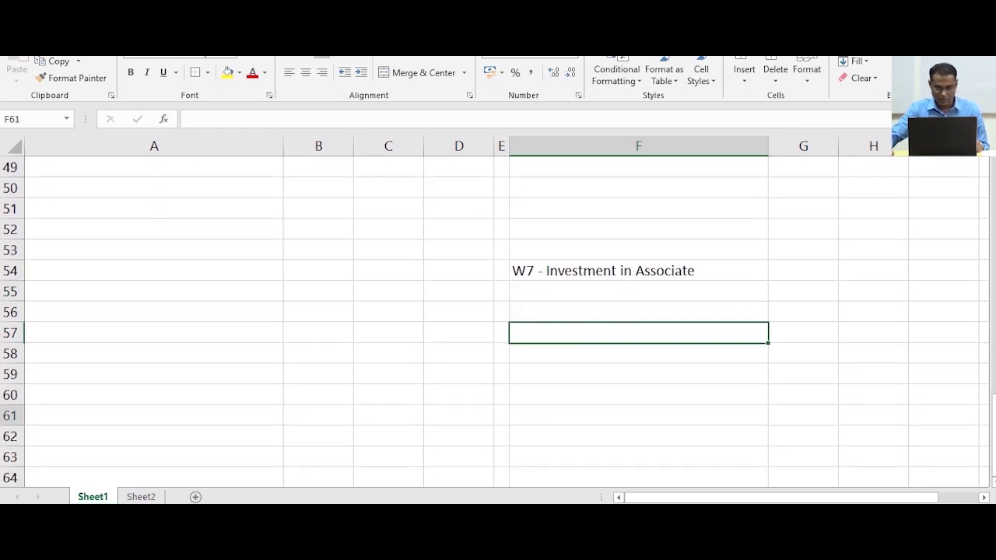
text(W8)
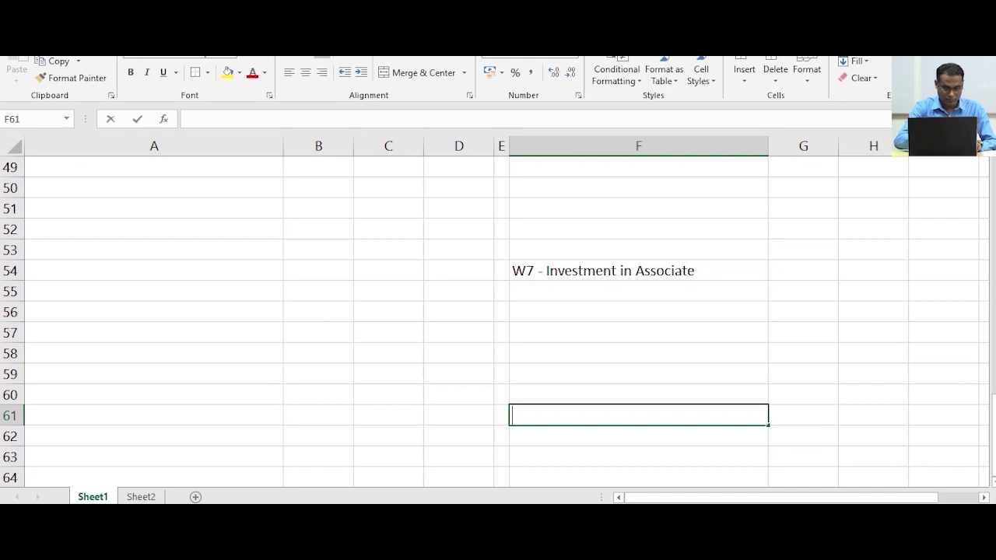
text( -)
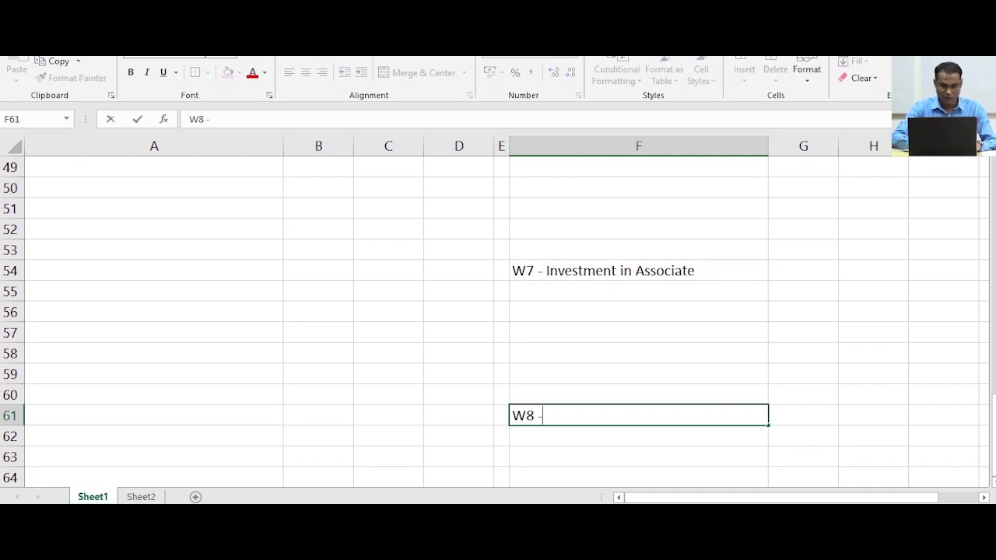
text( Profit)
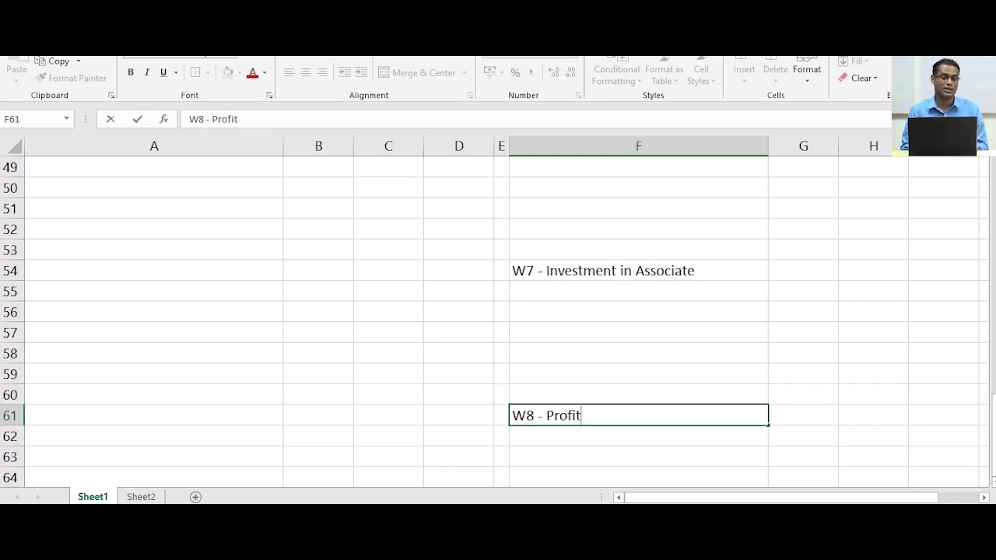
text(/)
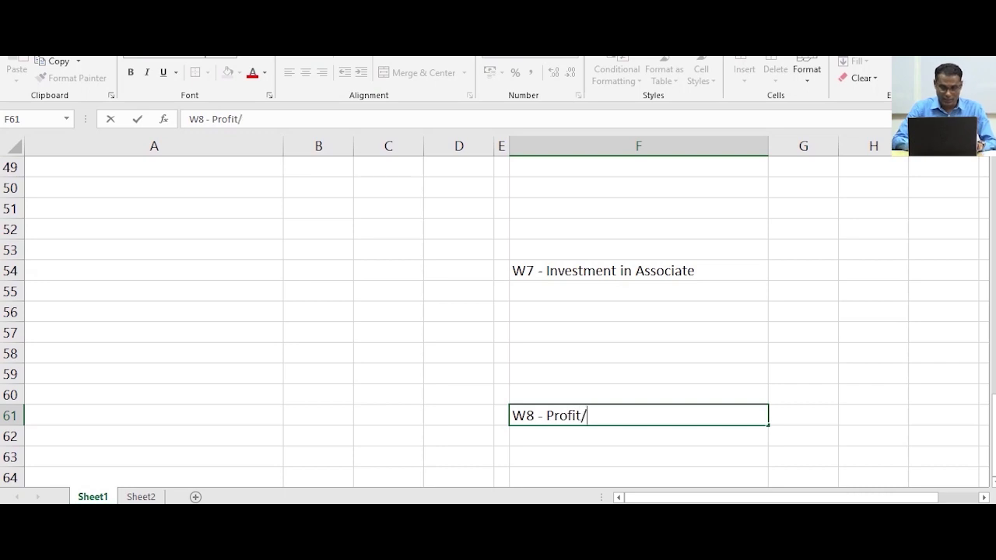
text(TCI )
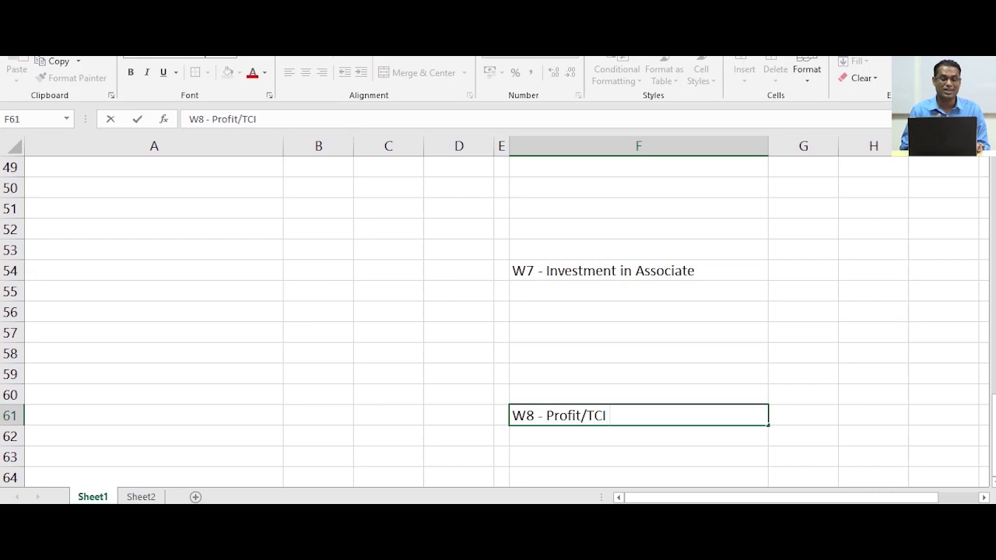
text(attrib)
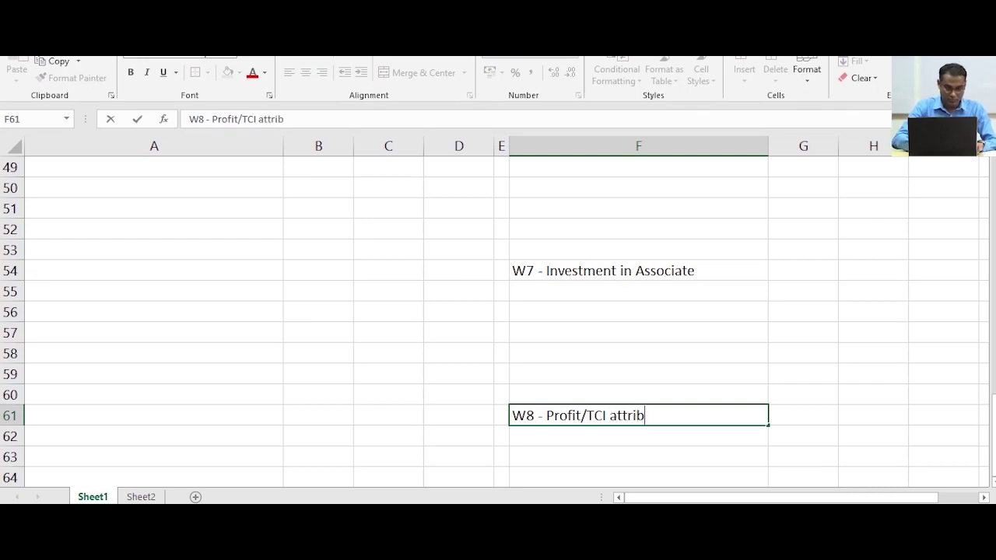
text(utabl e t)
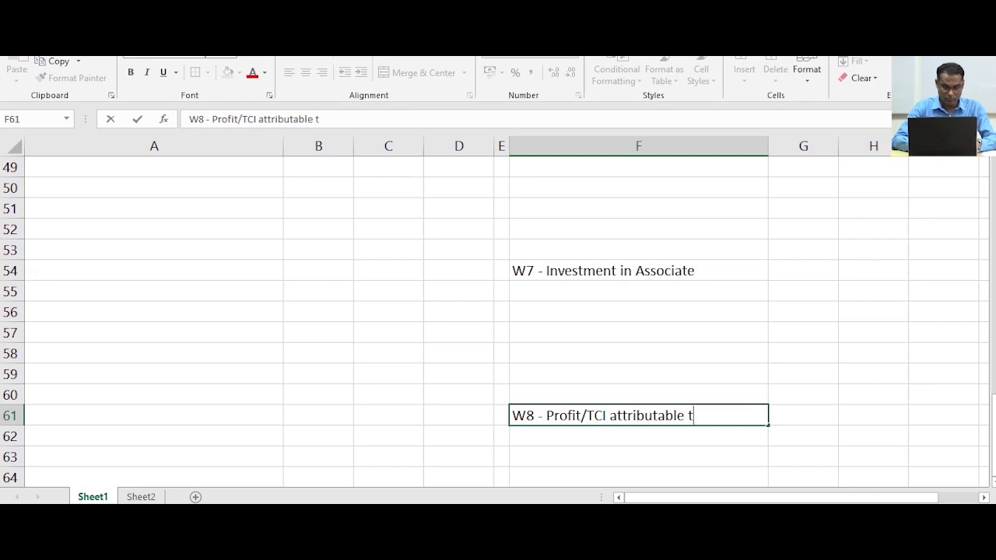
text(o NCI)
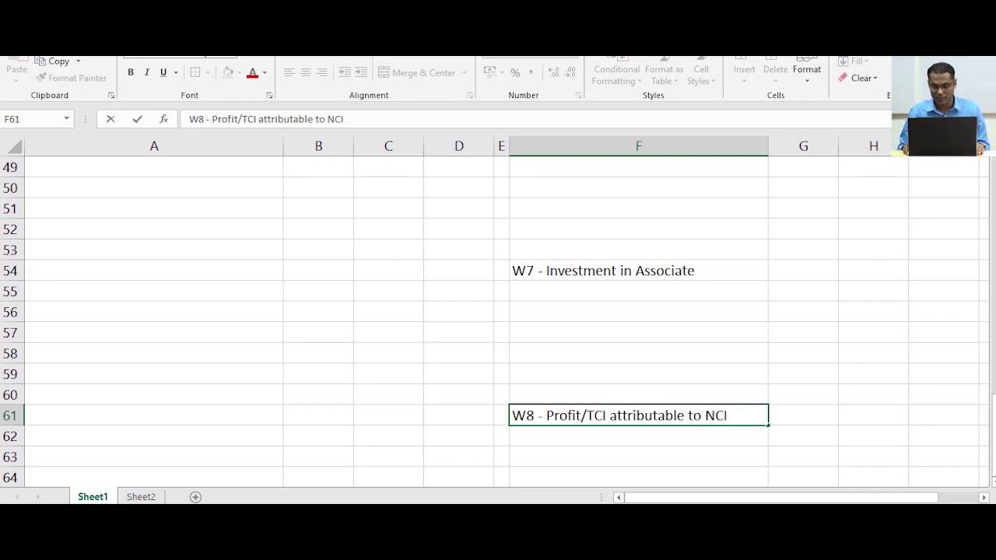
key(Return)
Enter the working heading "W9 - Share of Associate PAT" in cell F69, leaving blank rows below the W8 heading
key(Return)
key(Return)
key(Return)
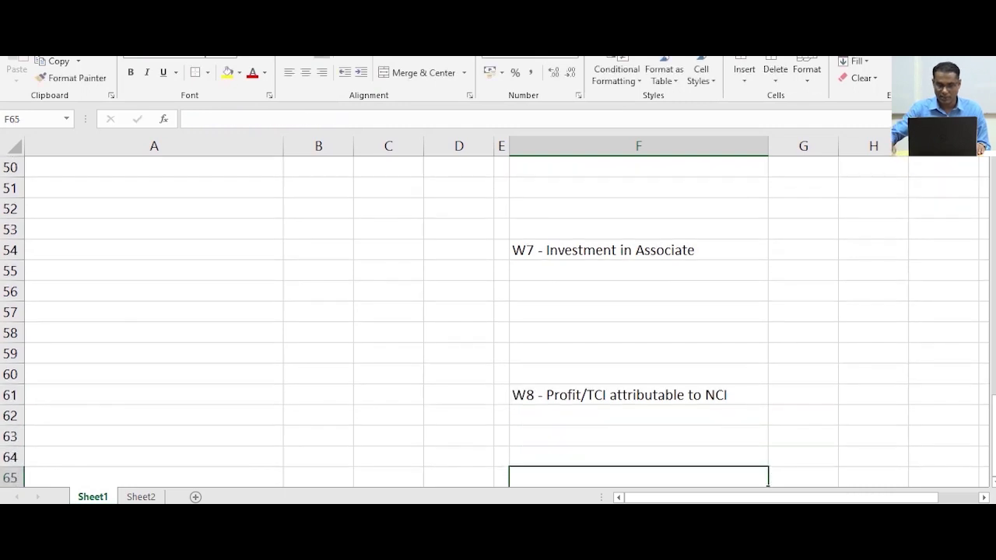
scroll(494, 322, down, 3)
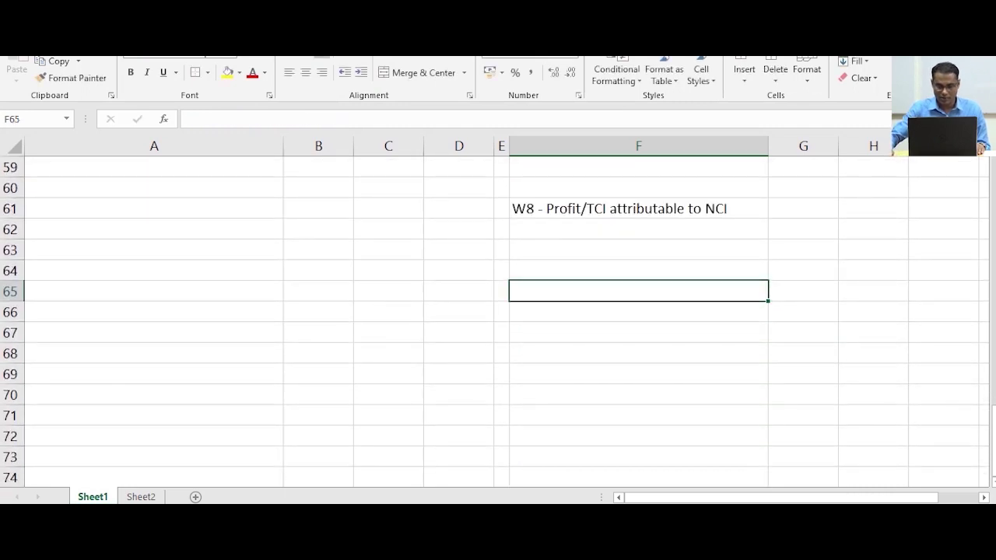
key(Down)
key(Down)
key(Down)
key(Down)
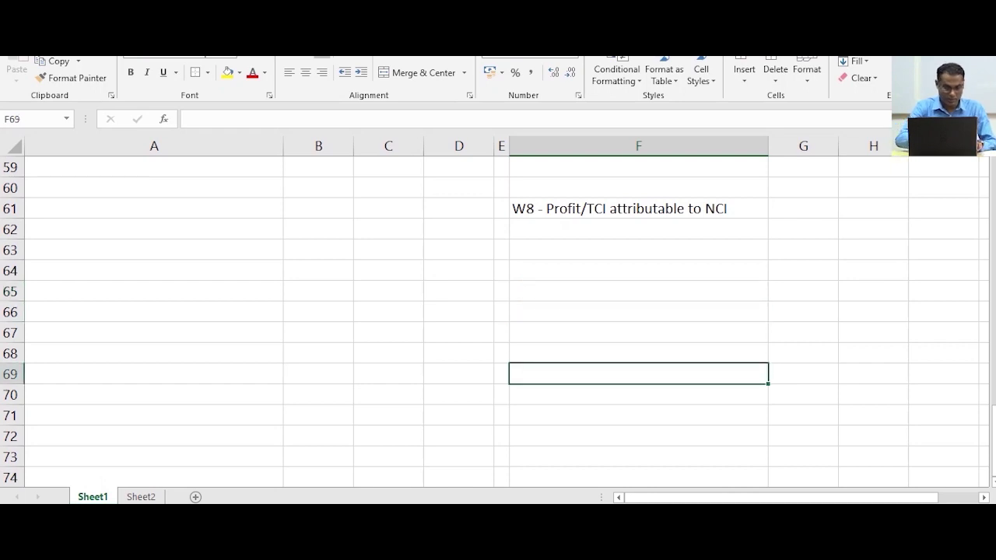
text(W9)
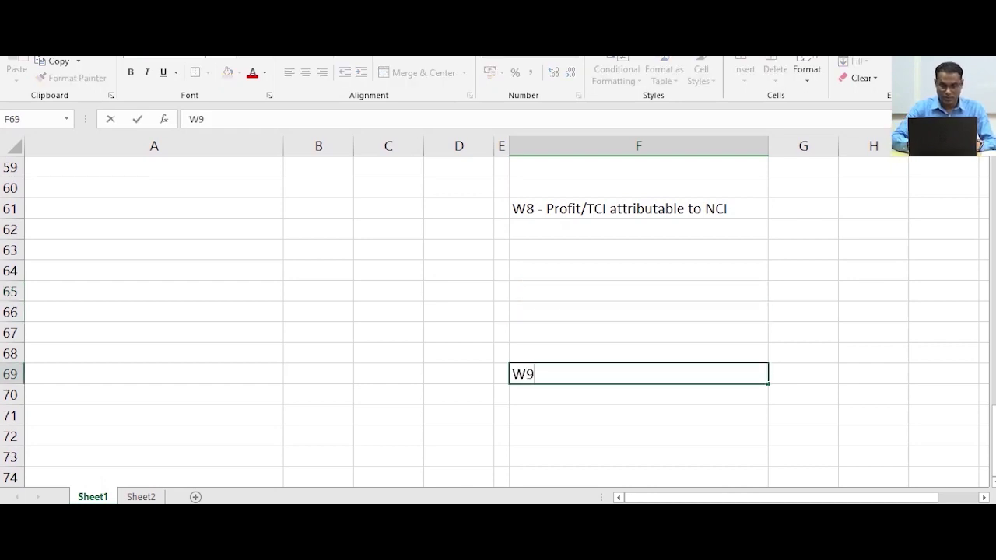
text( - Share of Associate )
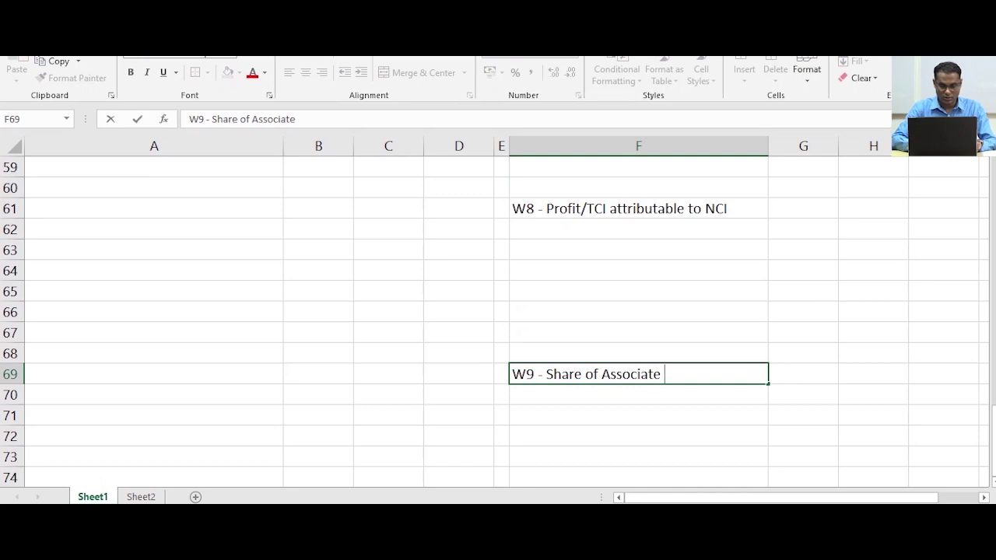
text(PAT)
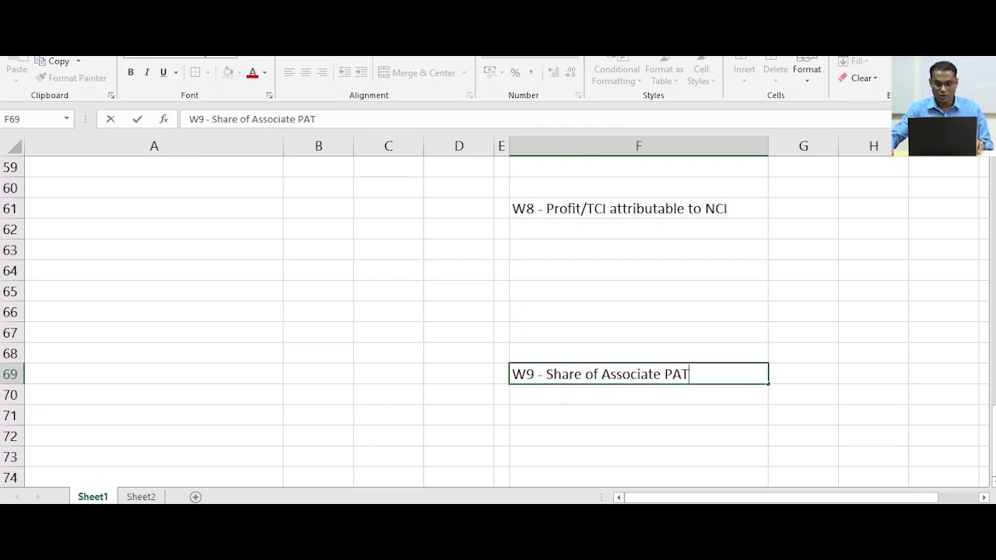
click(803, 394)
Make the W9, W8 and W7 working headings in cells F69, F61 and F54 bold
click(638, 374)
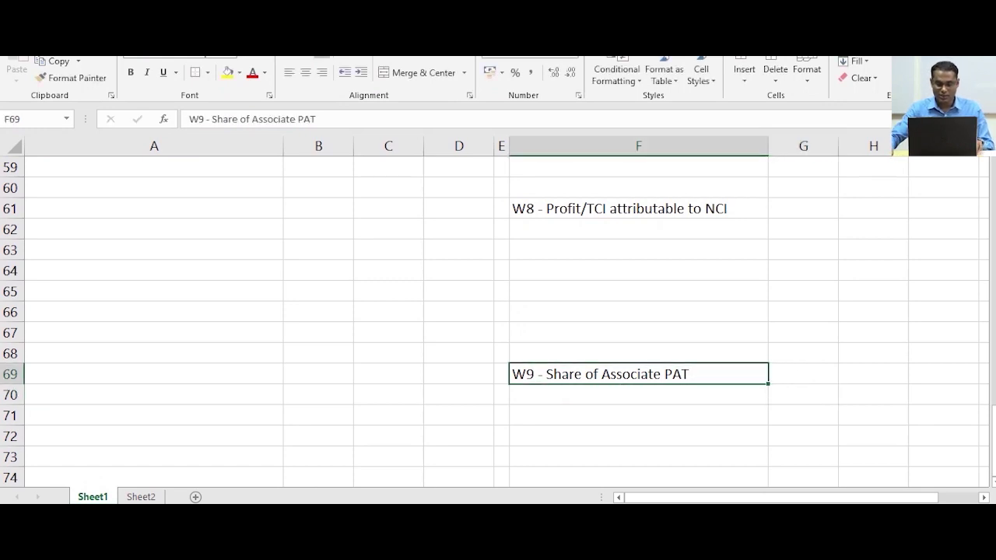
ctrl+click(638, 208)
key(ctrl+b)
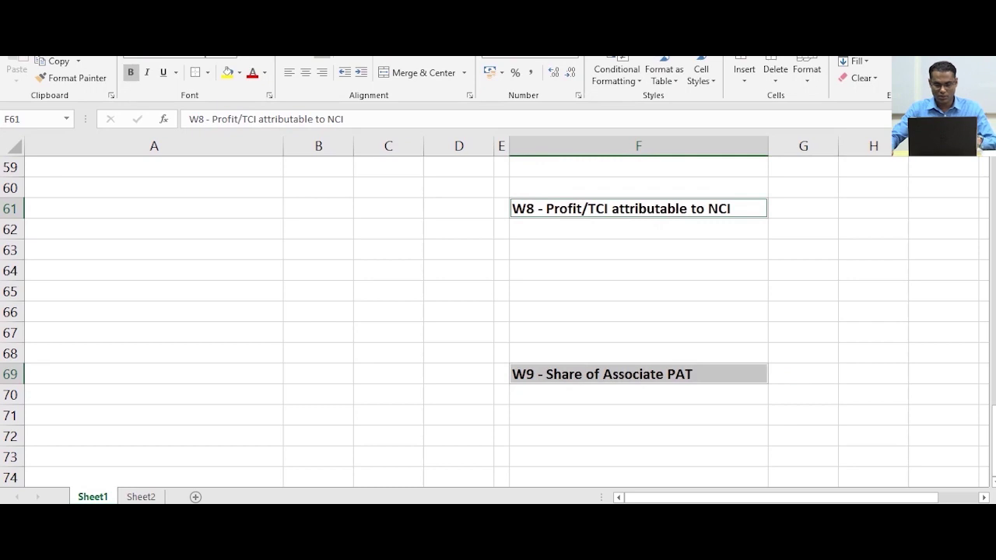
scroll(498, 319, up, 2)
click(638, 188)
key(ctrl+b)
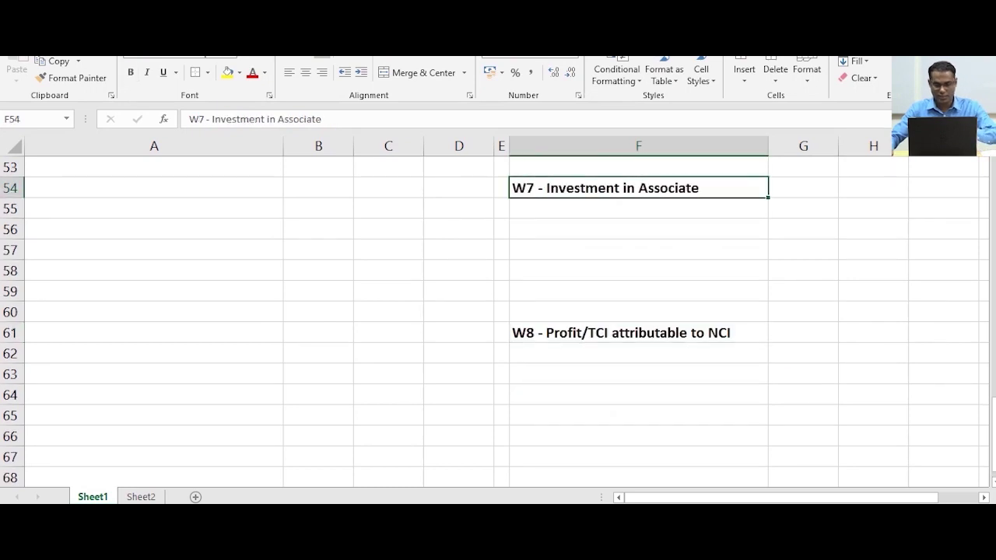
Make the W6, W5 and W4 working headings in cells F48, F40 and F34 bold
scroll(498, 319, up, 2)
scroll(498, 319, up, 1)
click(639, 188)
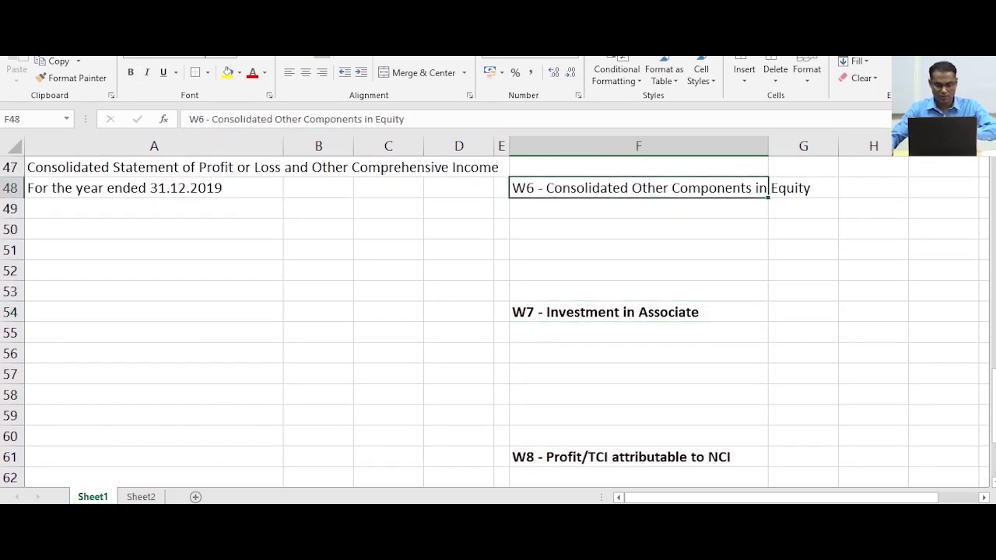
key(ctrl+b)
scroll(498, 319, up, 4)
click(638, 271)
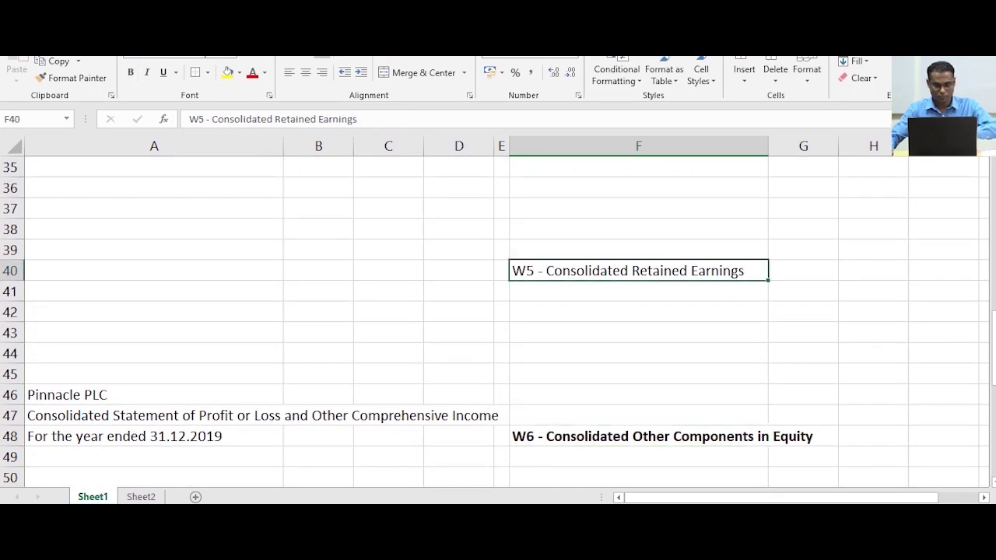
key(ctrl+b)
scroll(498, 319, up, 3)
click(638, 333)
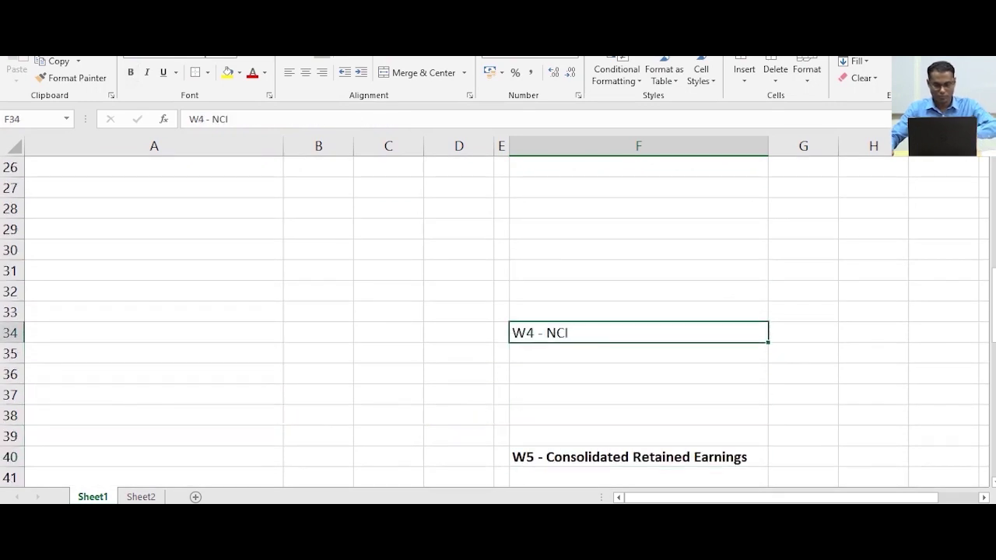
key(ctrl+b)
Make the W3, W2 and W1 working headings in cells F24, F14 and F1 bold
scroll(498, 319, up, 3)
scroll(498, 320, down, 2)
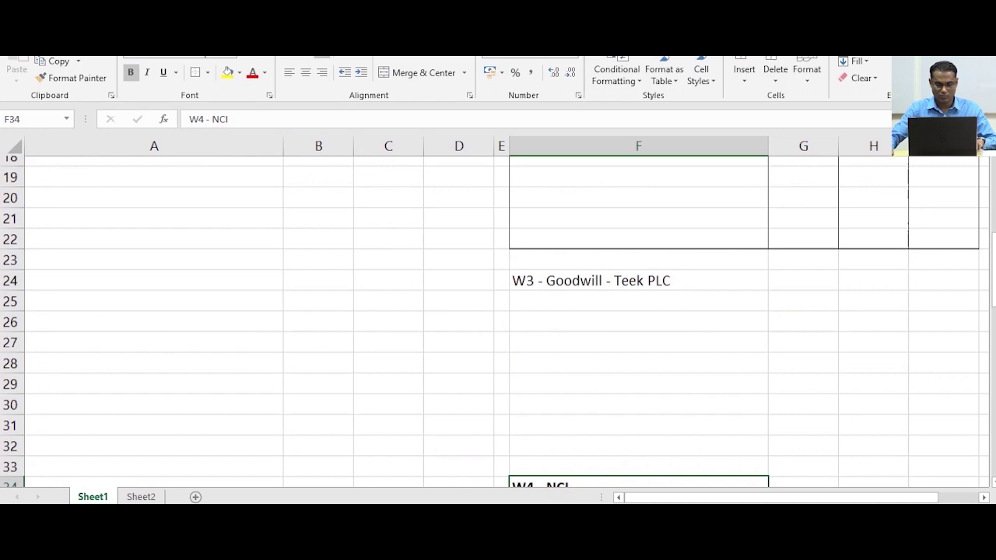
click(638, 187)
key(ctrl+b)
scroll(498, 319, up, 4)
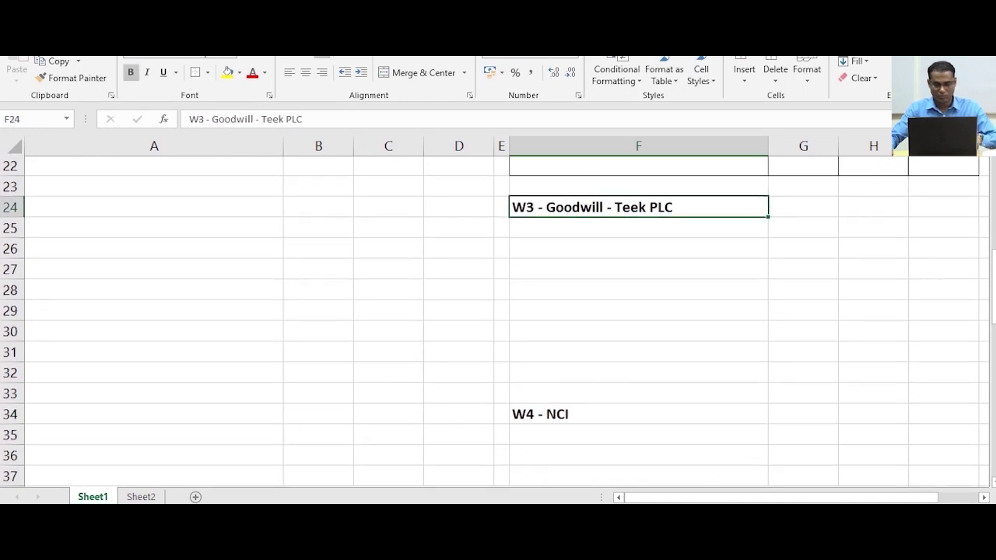
click(639, 229)
key(ctrl+b)
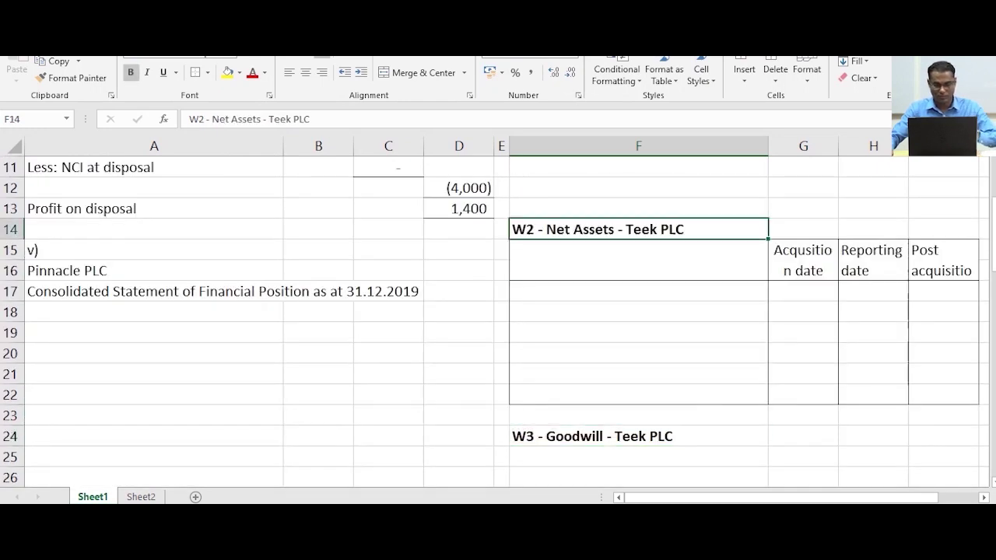
scroll(498, 319, up, 4)
click(638, 167)
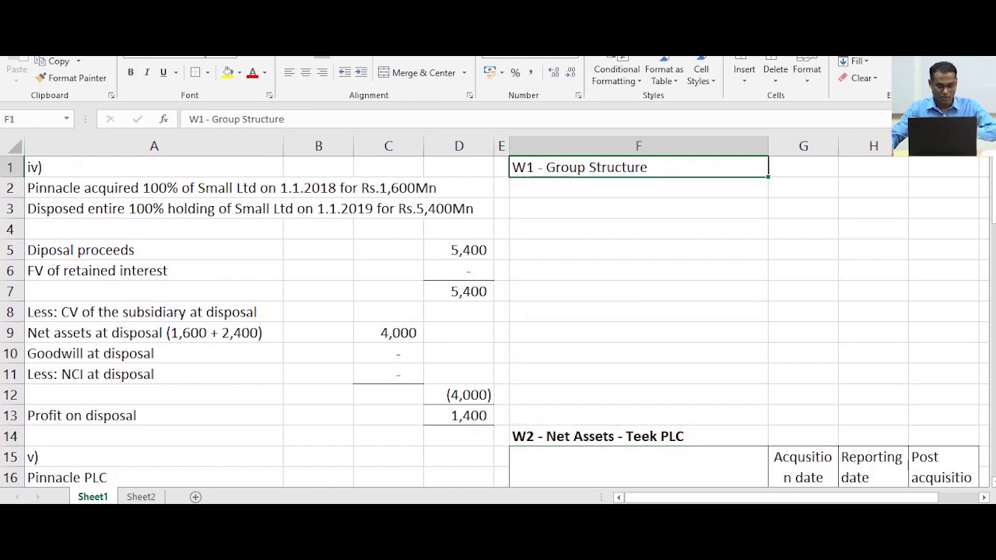
key(ctrl+b)
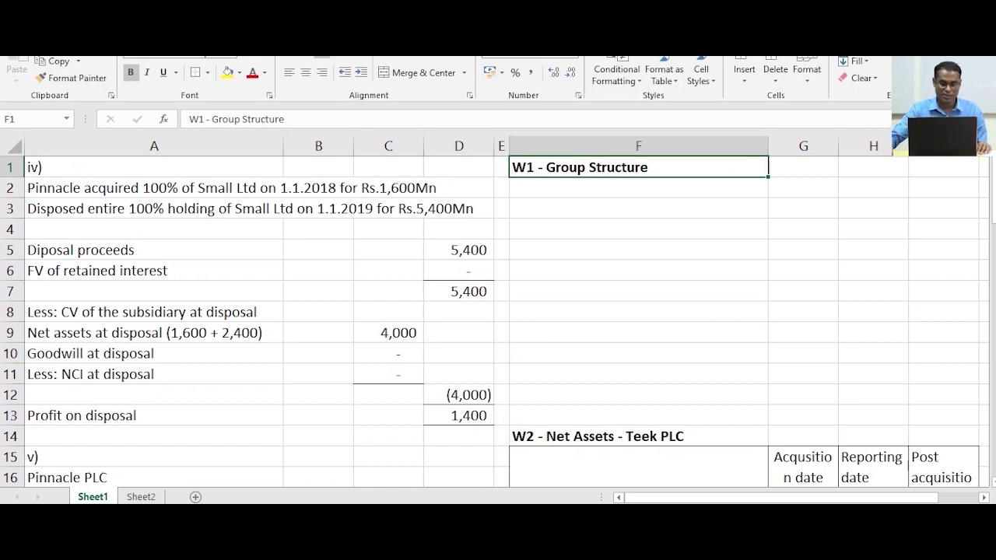
Under the W1 - Group Structure heading, enter "Pinnacle acquired 25% of Teek on 31.12.2017 for Rs.2,020" in cell F2
scroll(495, 322, down, 2)
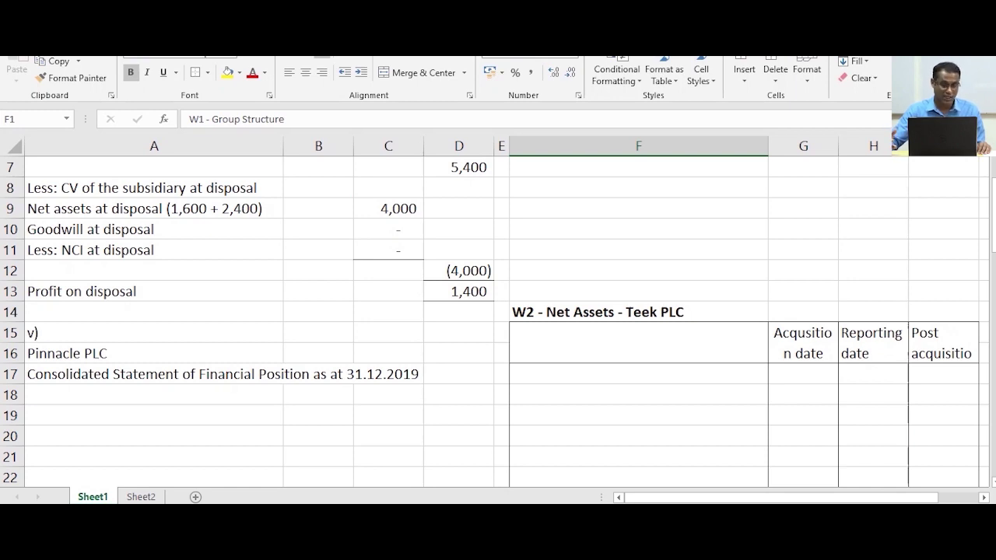
scroll(495, 322, up, 2)
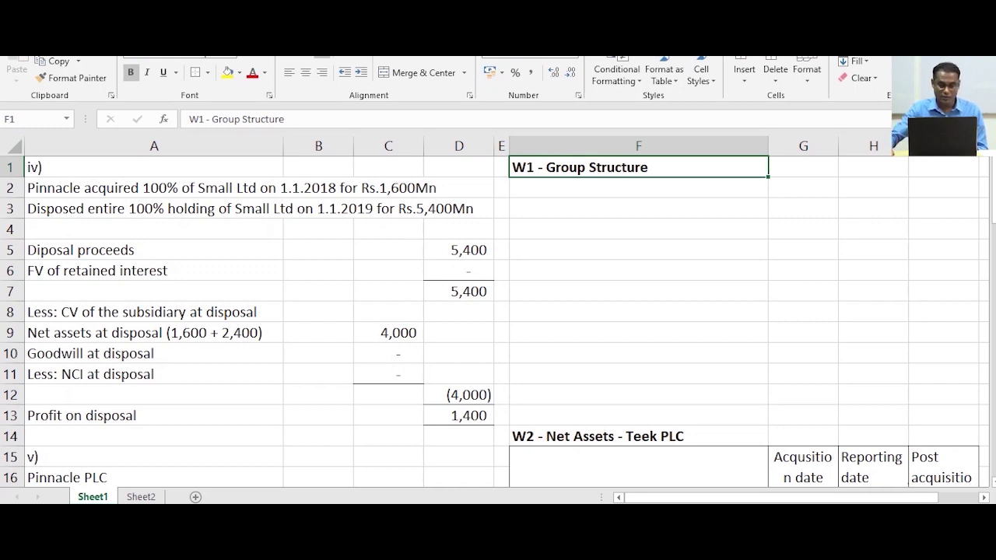
key(Return)
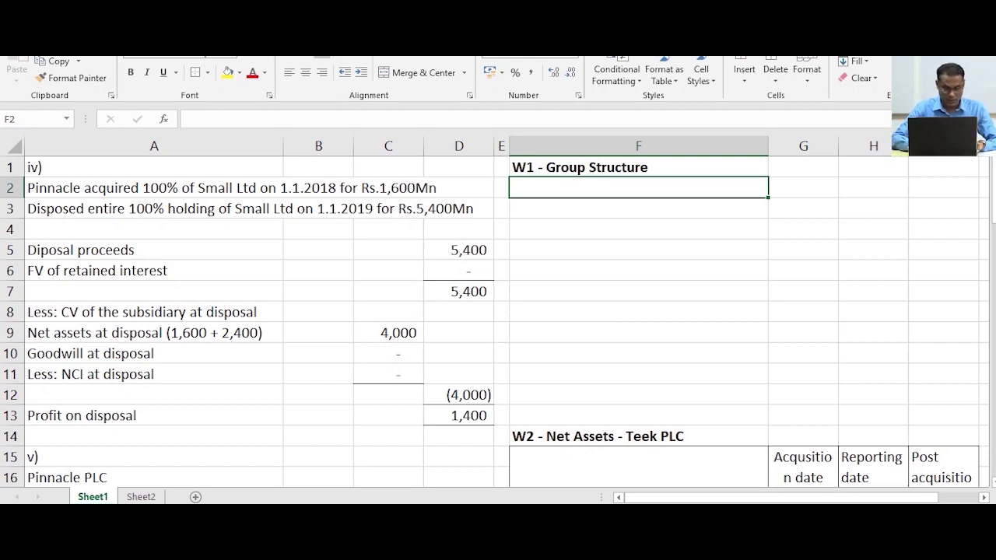
text(Pinnac)
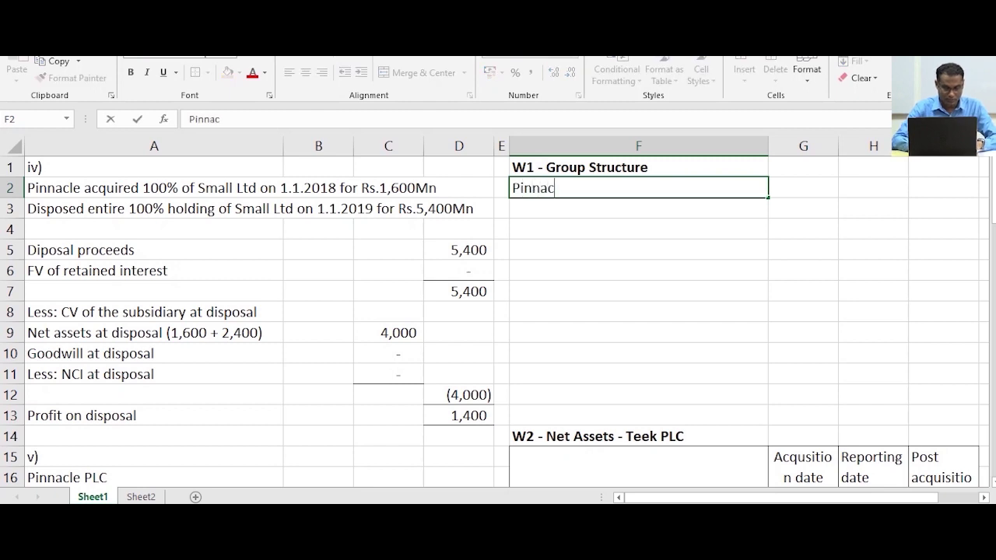
text(le a)
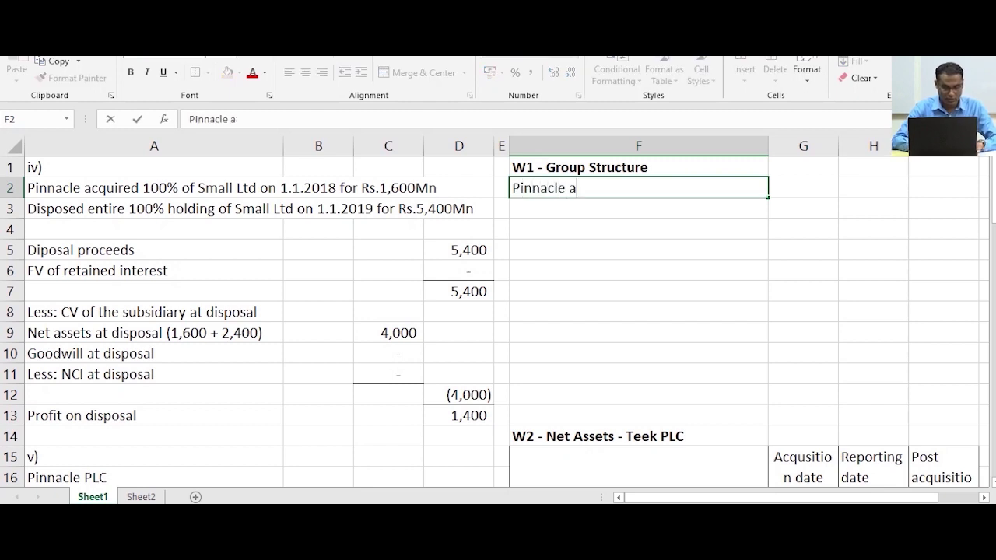
text(cquired )
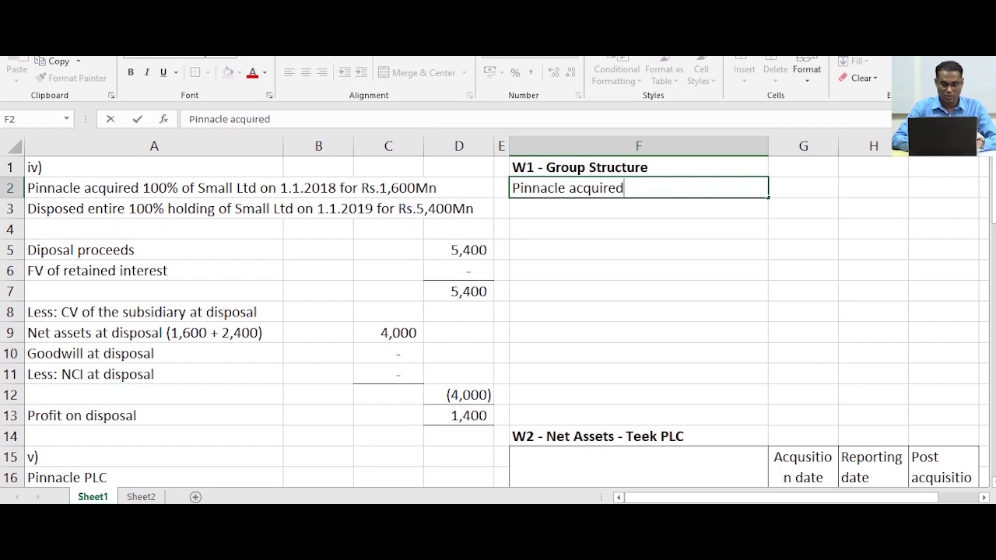
text(25)
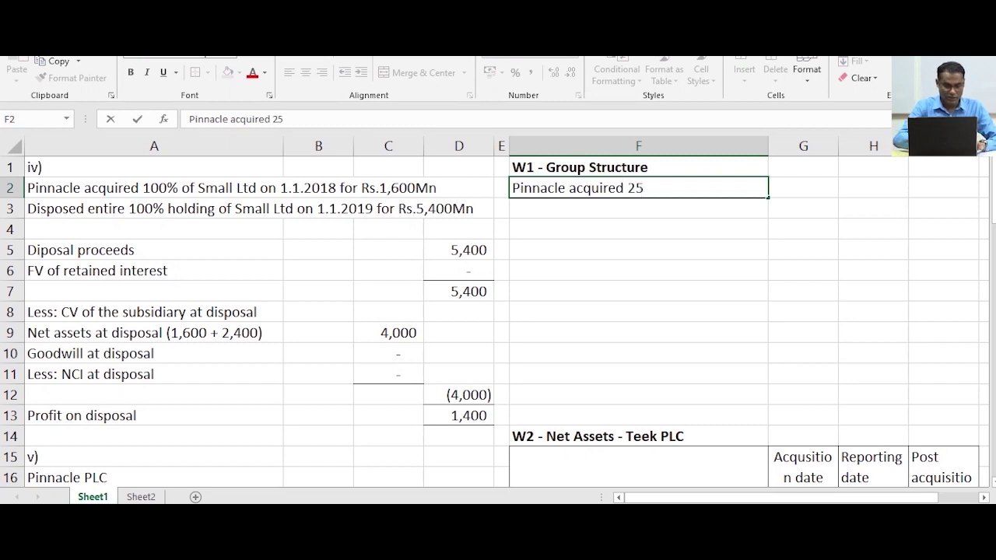
text(% of )
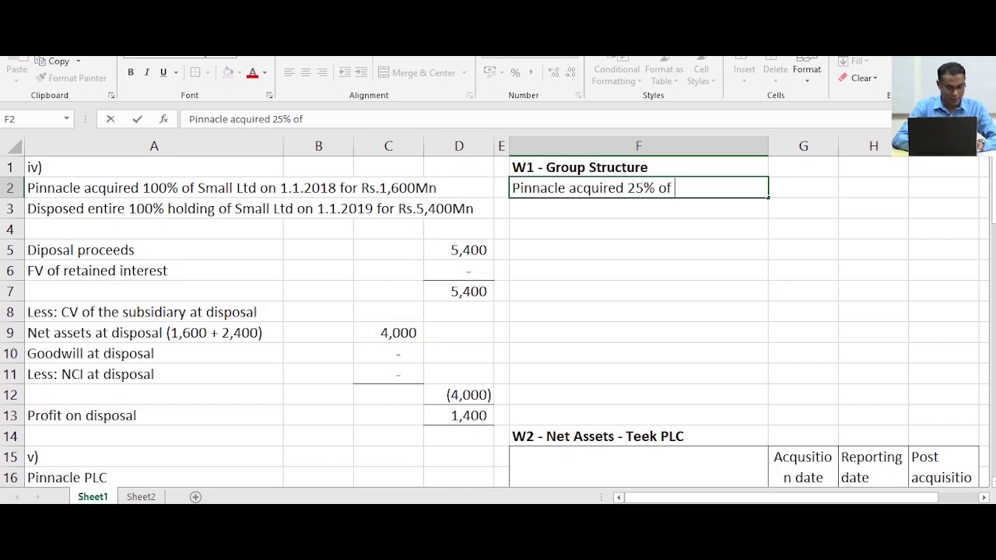
text(T)
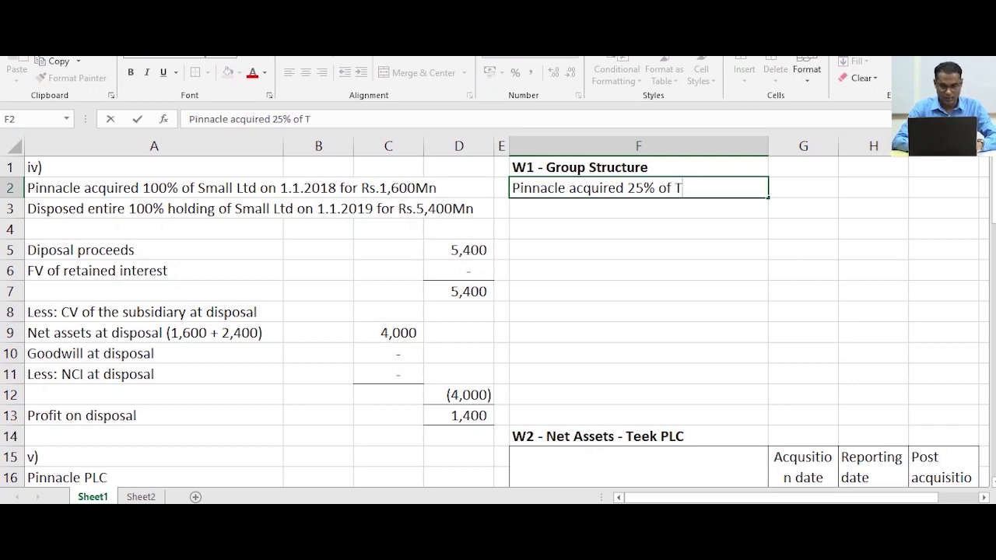
text(eek )
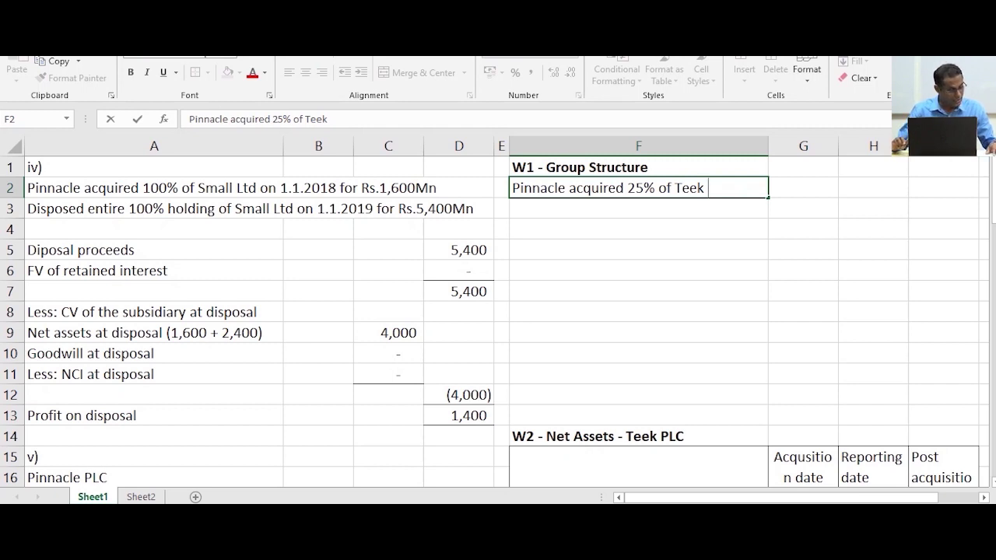
text(on 31)
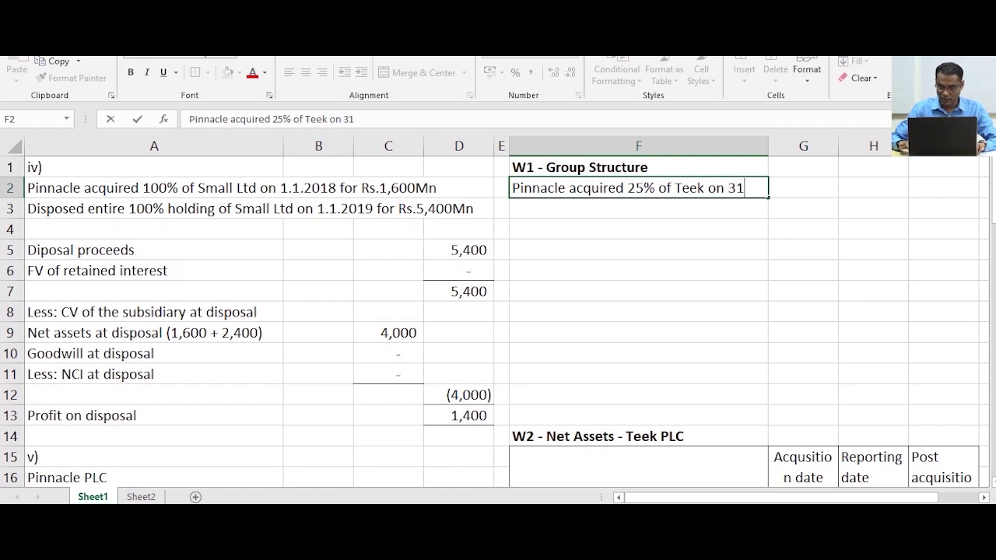
text(.12.2017 )
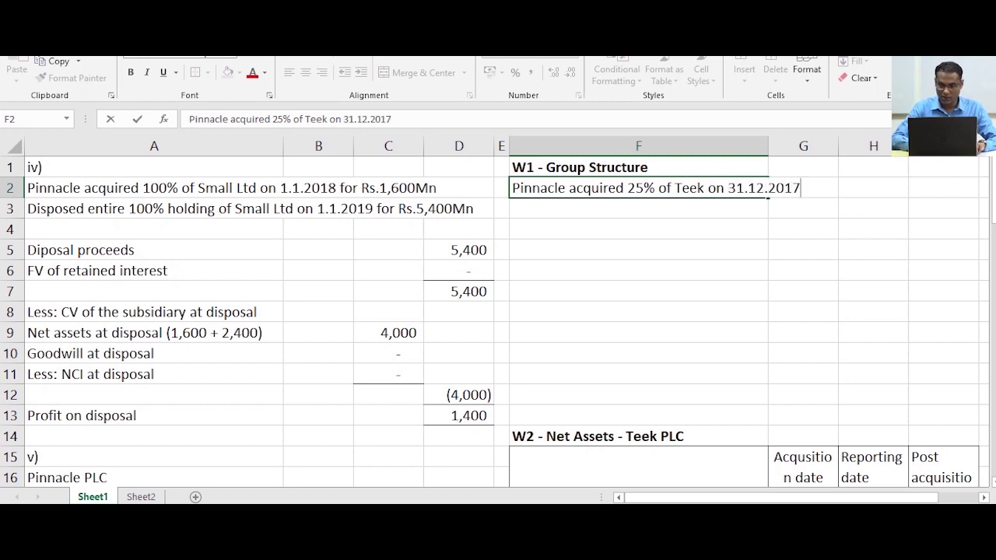
text(fo)
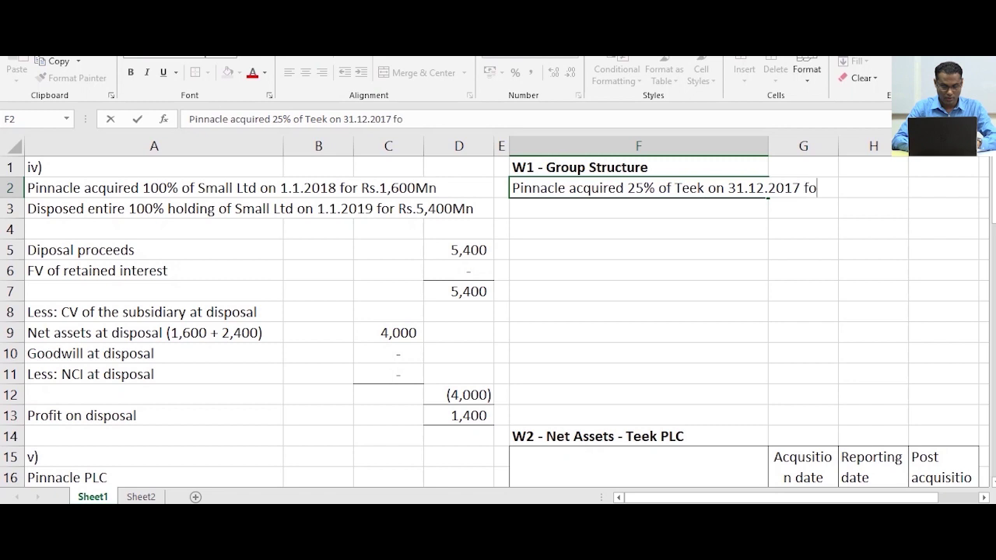
text(r Rs.2)
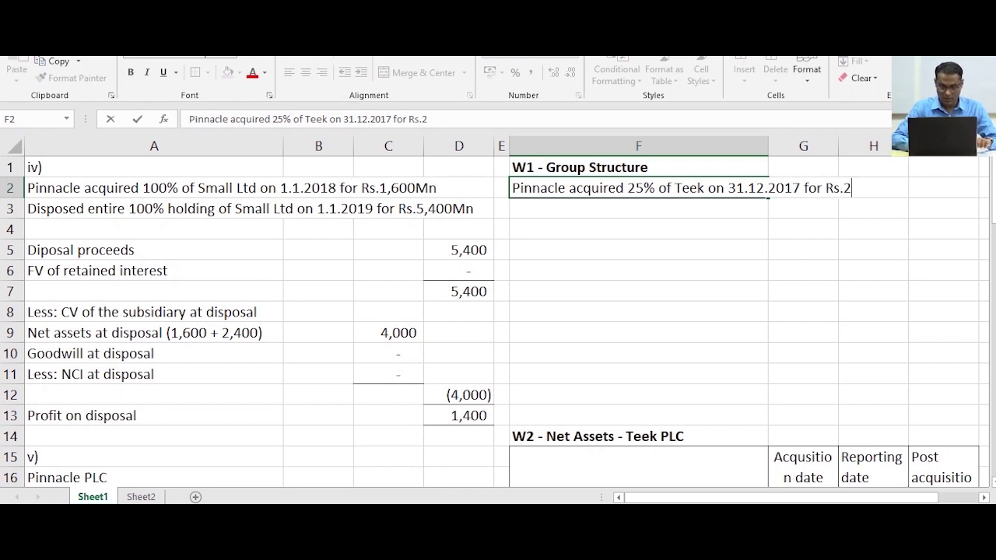
text(,020)
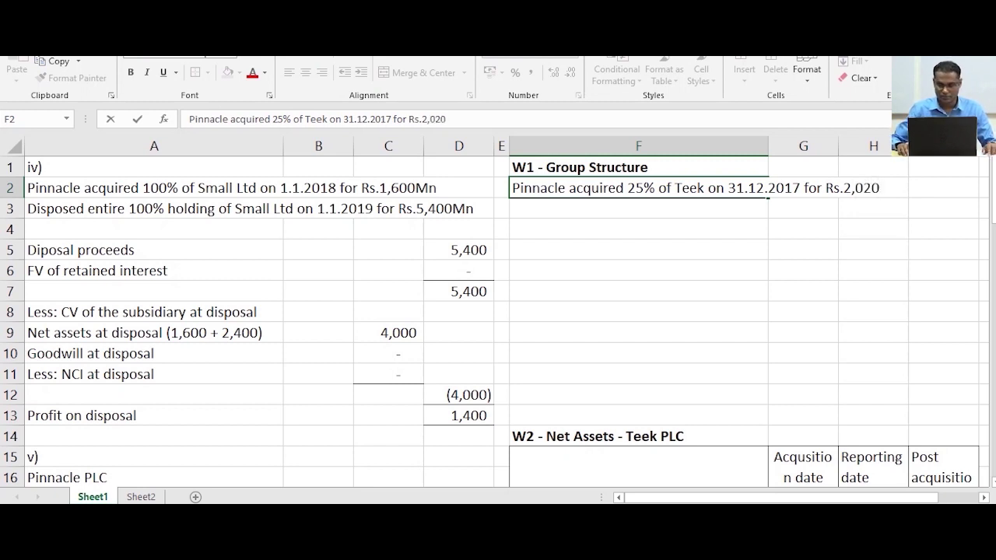
key(Return)
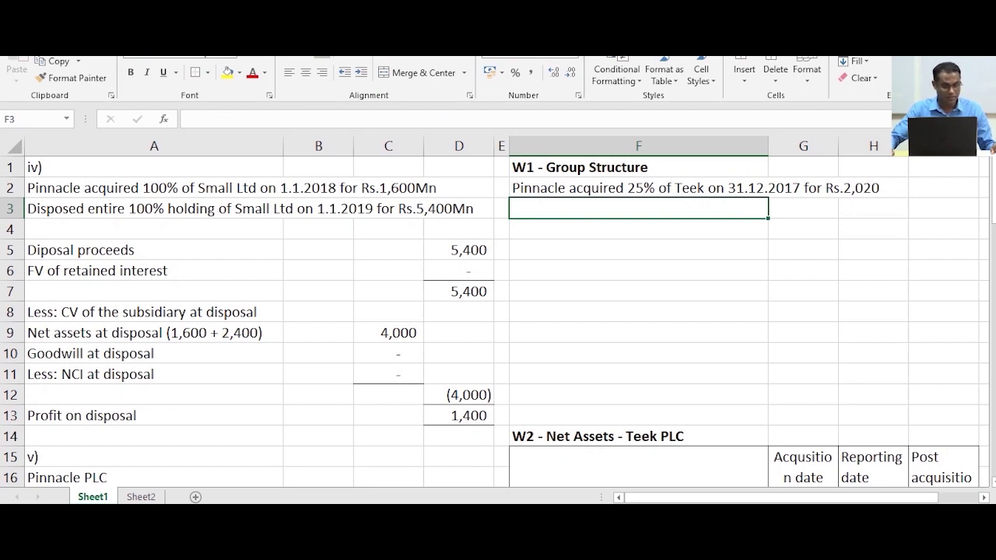
Enter the reserves note "Reserves = Rs.5,800" in cell F3 of the group structure working
text(R)
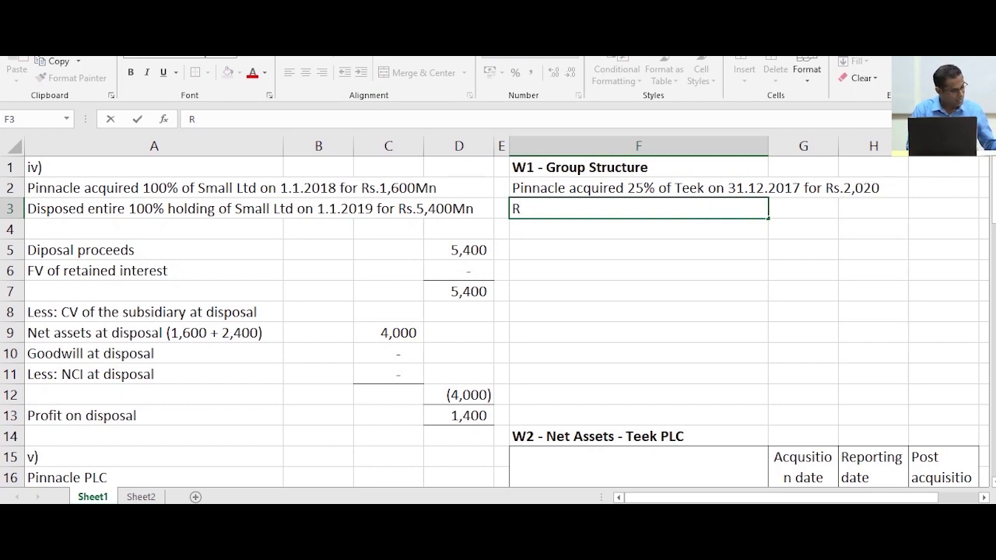
text(eserves)
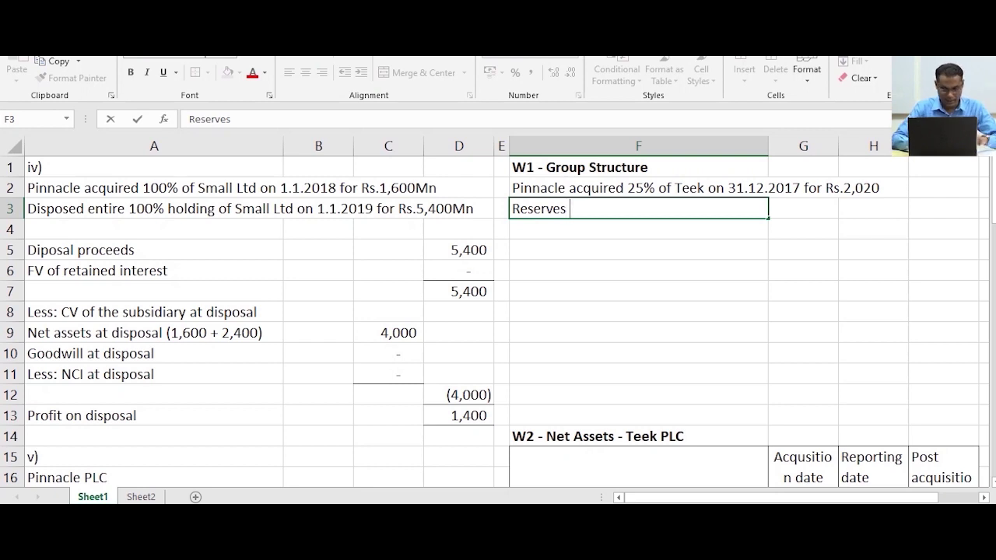
text(= Rs.)
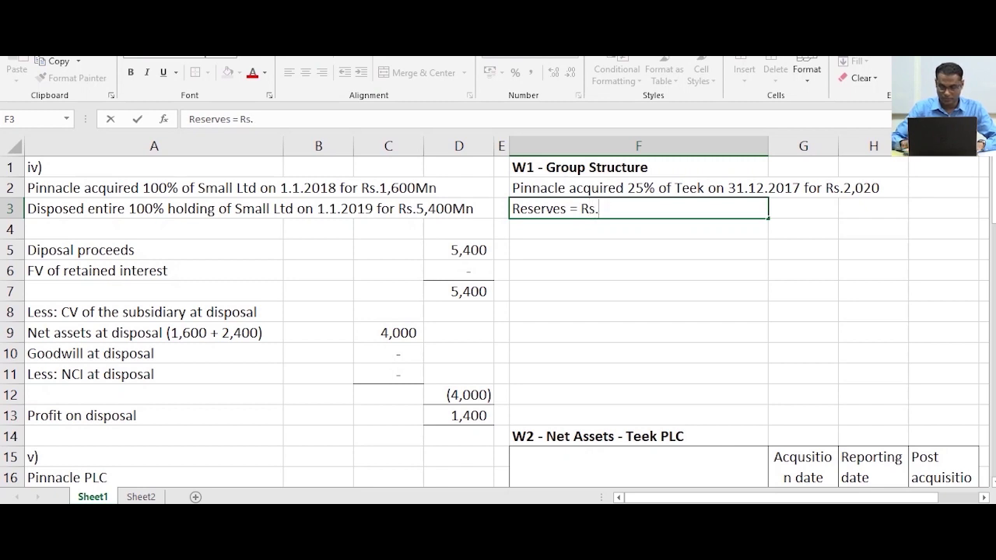
text(5,800)
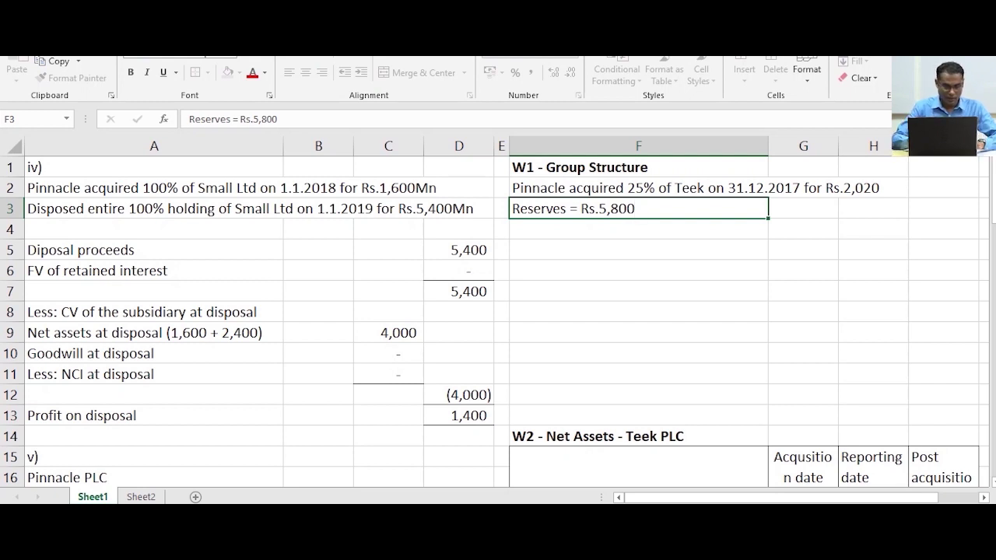
key(Return)
Enter the fair value of net assets note "FV of NA = Rs.7,400" in cell F4
text(FV of NA)
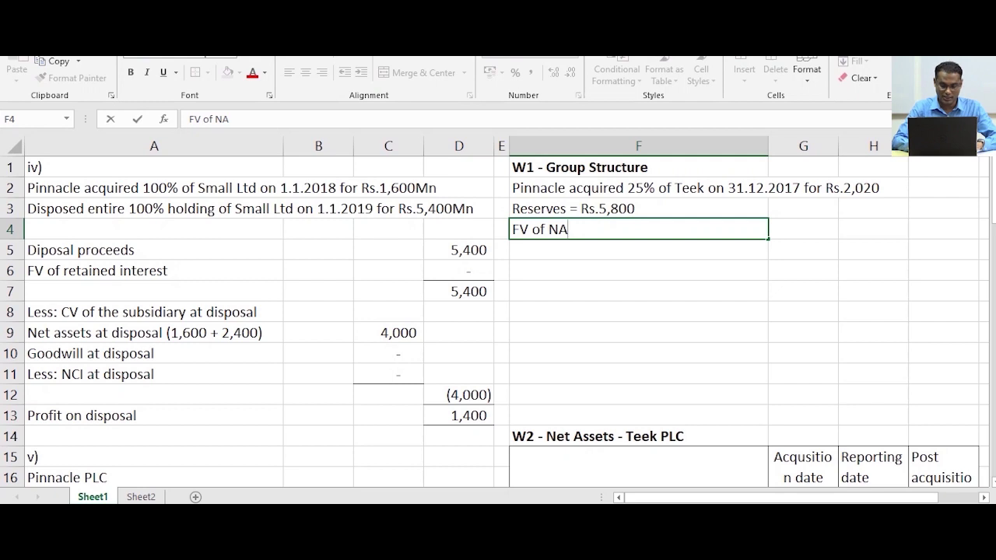
text( =)
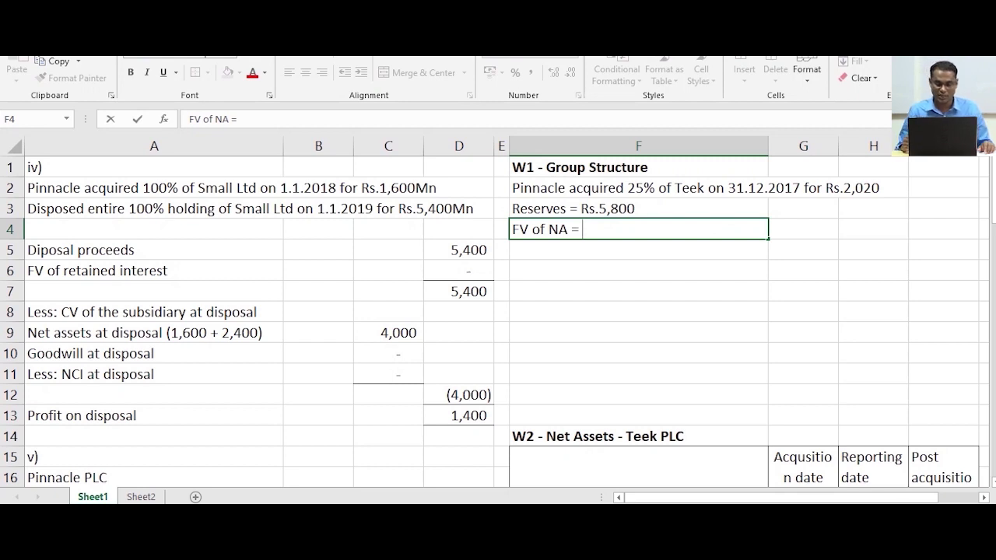
text(Rs.7,40)
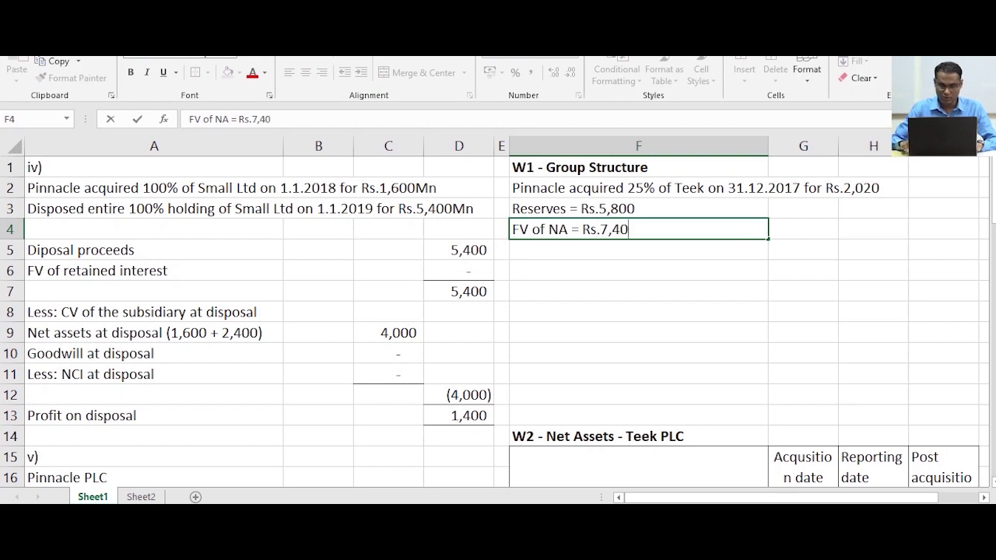
text(0)
key(Return)
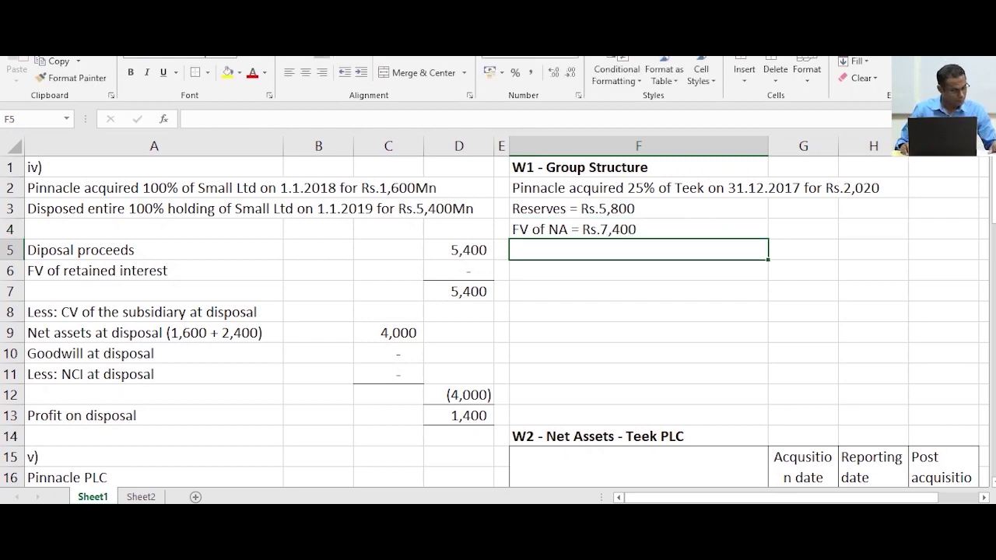
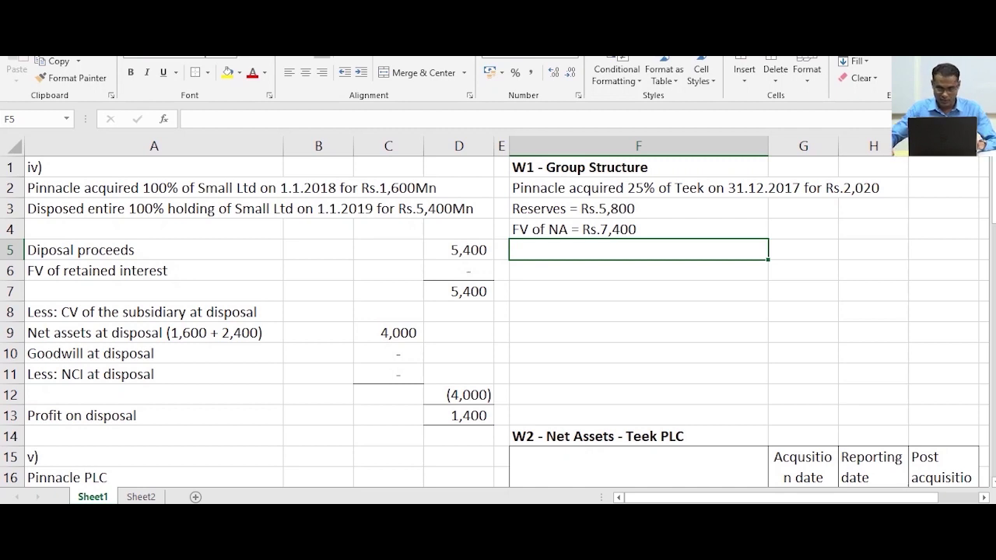
Enter the note "Pinnacle acquired additional 35% of Teek on 30.9.2020 for Rs.4,025" in cell F6 of the group structure working
key(Down)
text(Pinn)
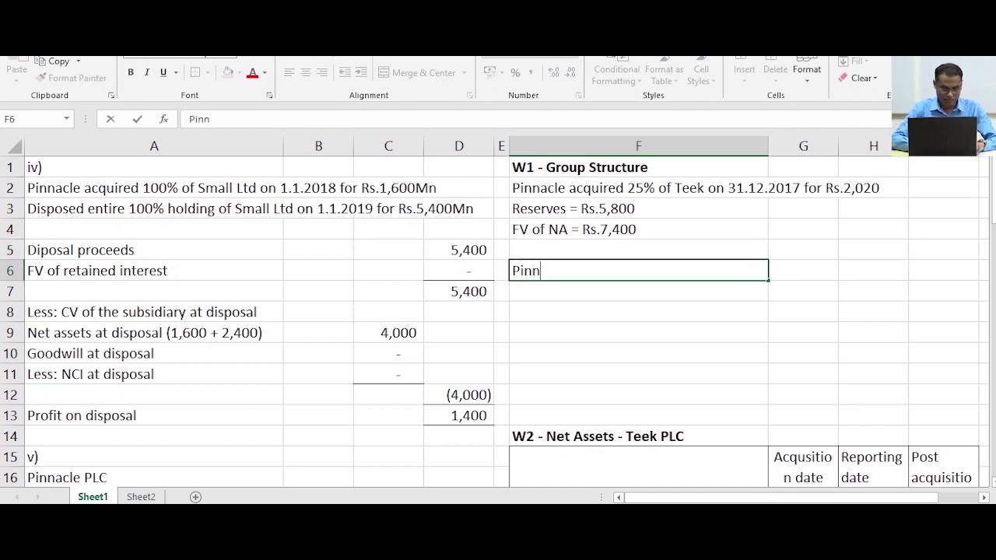
text(acle)
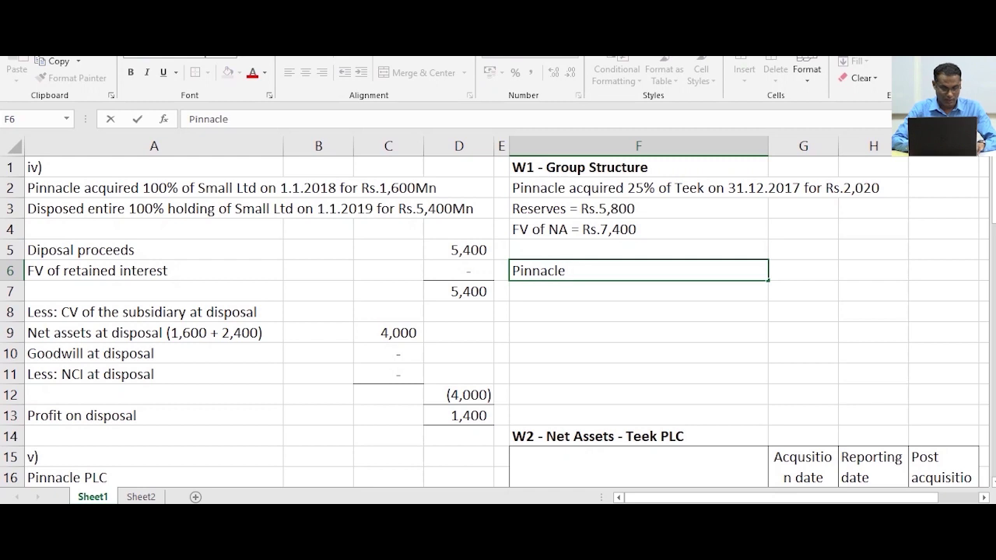
text( acqui)
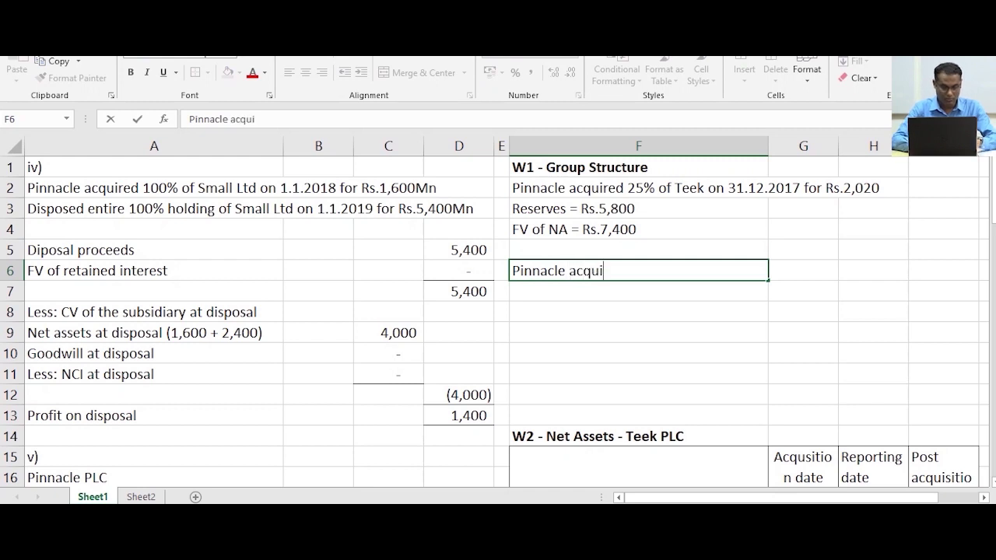
text(red)
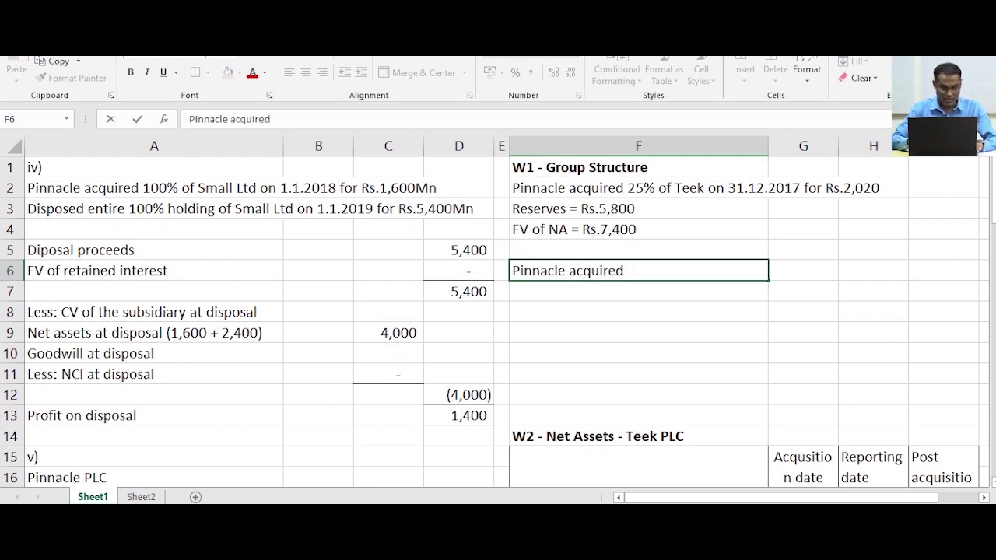
text( additiona)
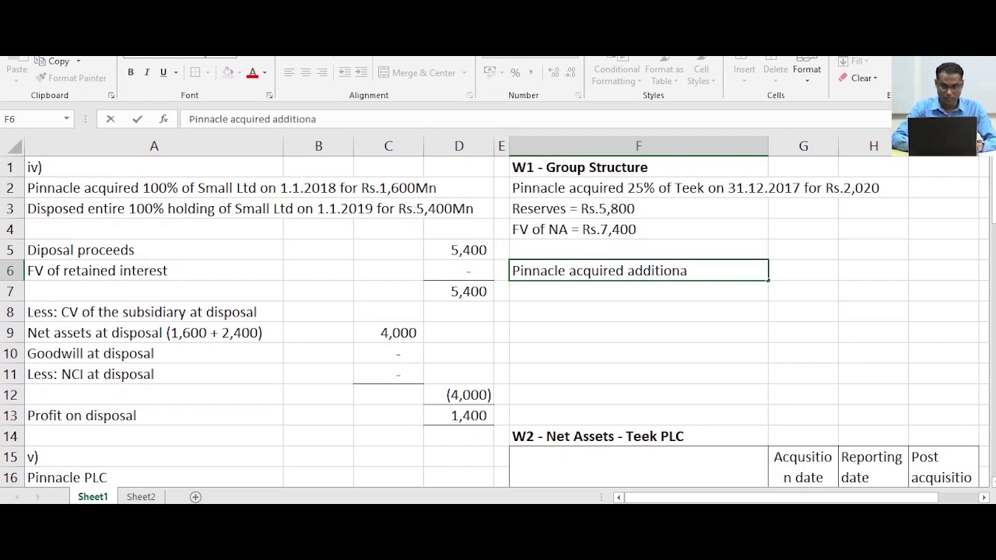
text(l 35)
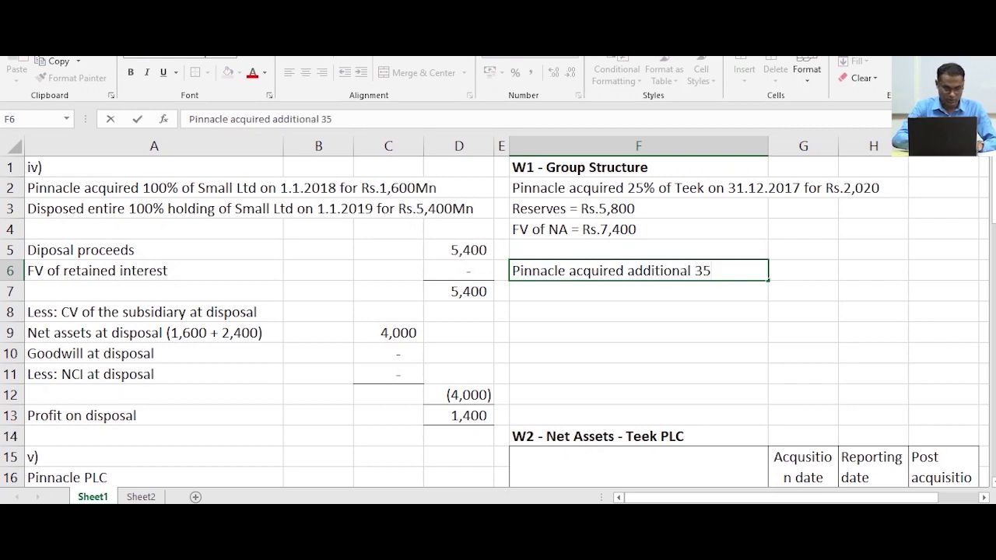
text(% )
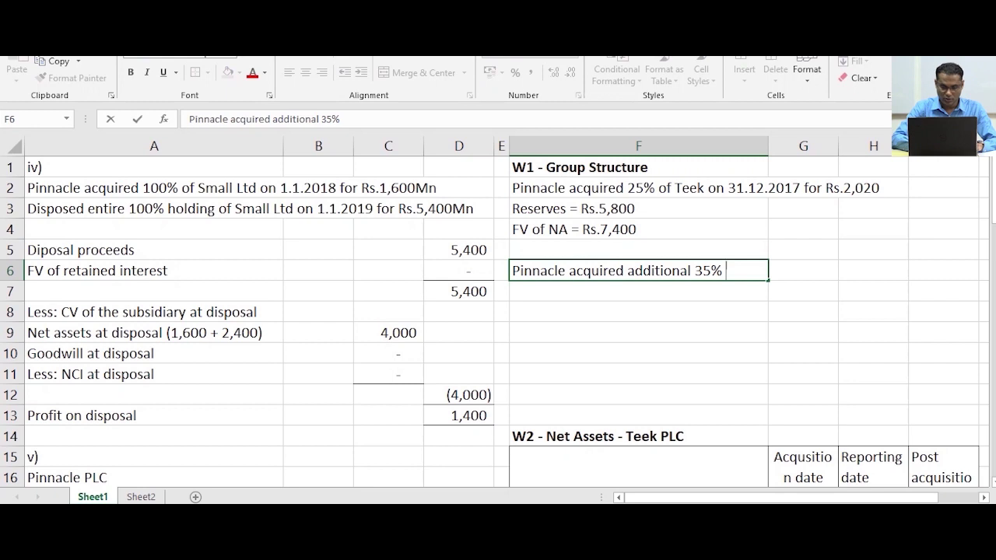
text(of Tee)
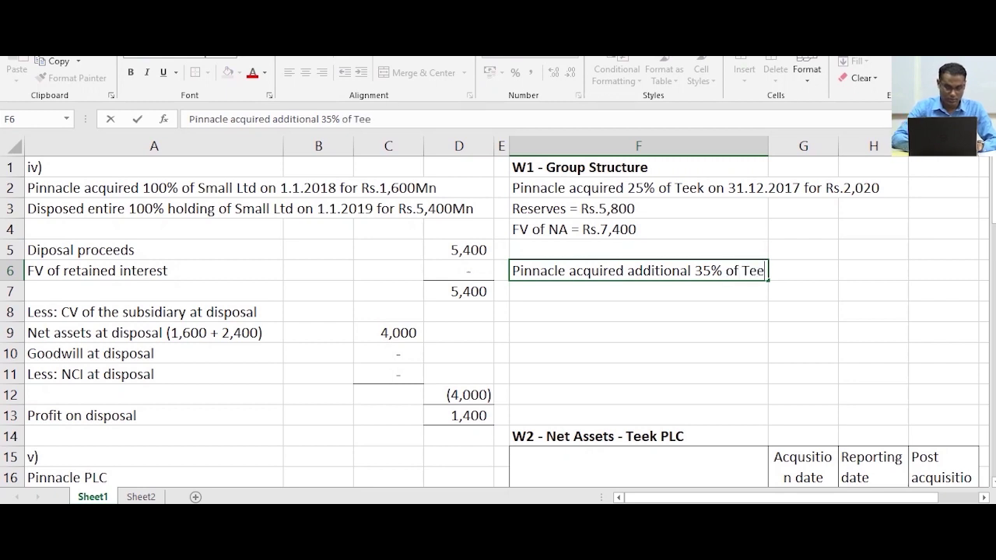
text(k on)
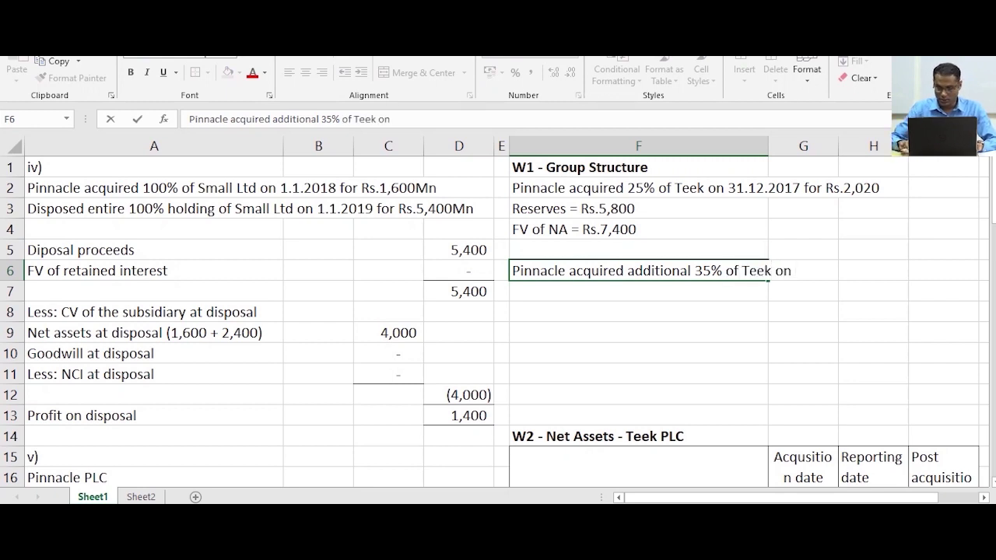
text( 30.9.)
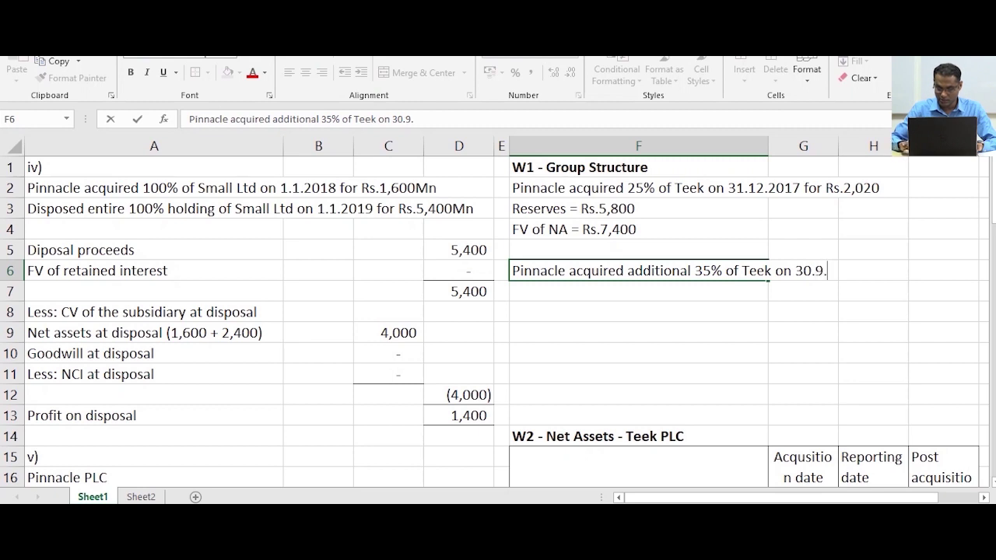
text(2020 for)
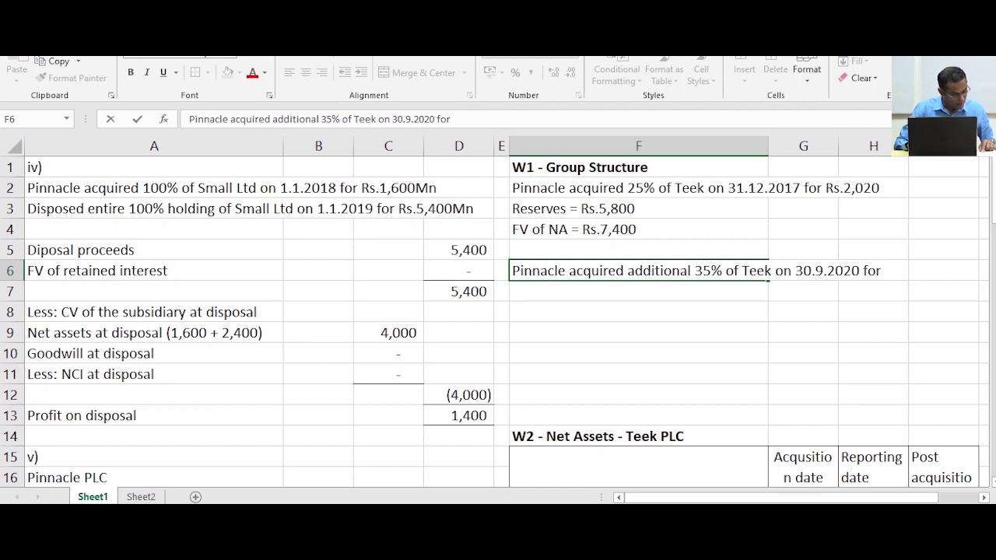
text( Rs)
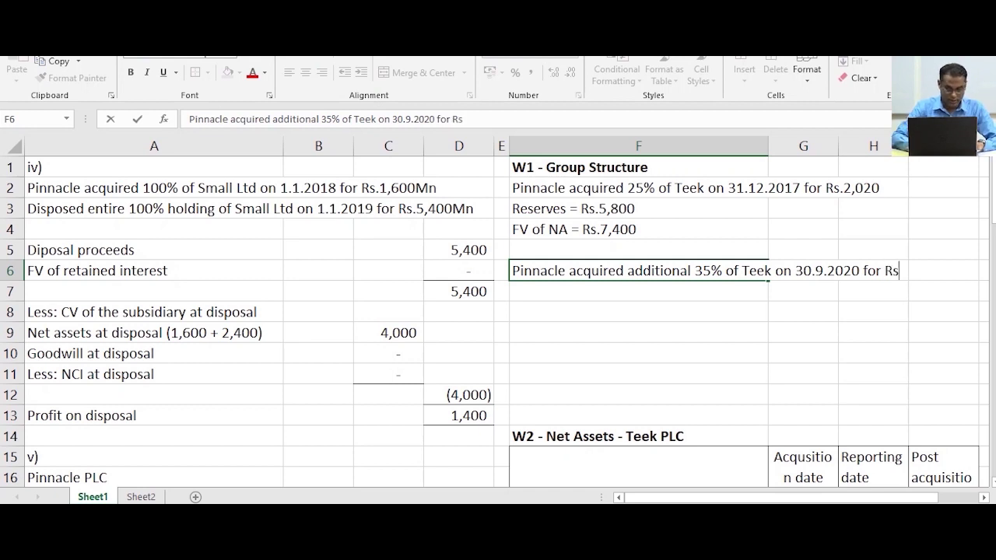
text(.4)
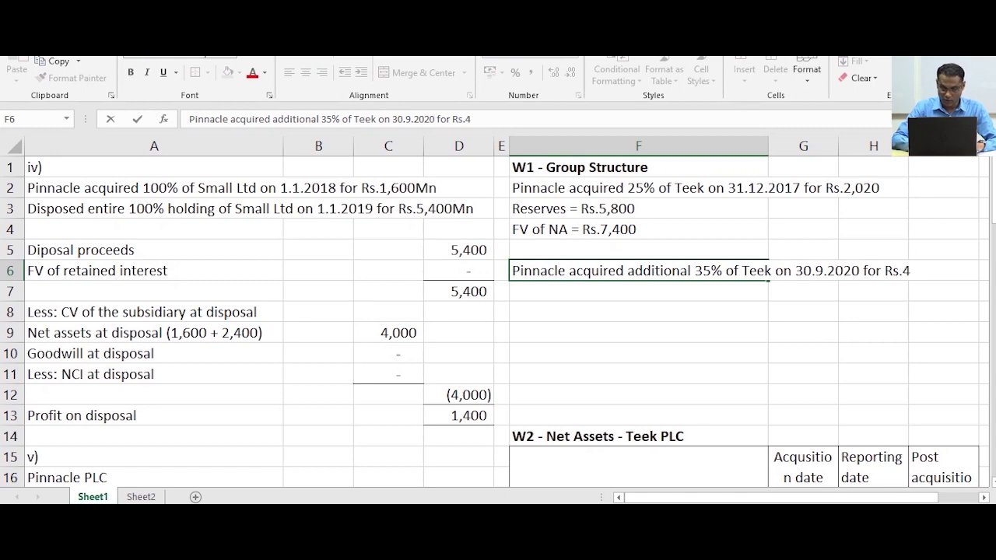
text(,025)
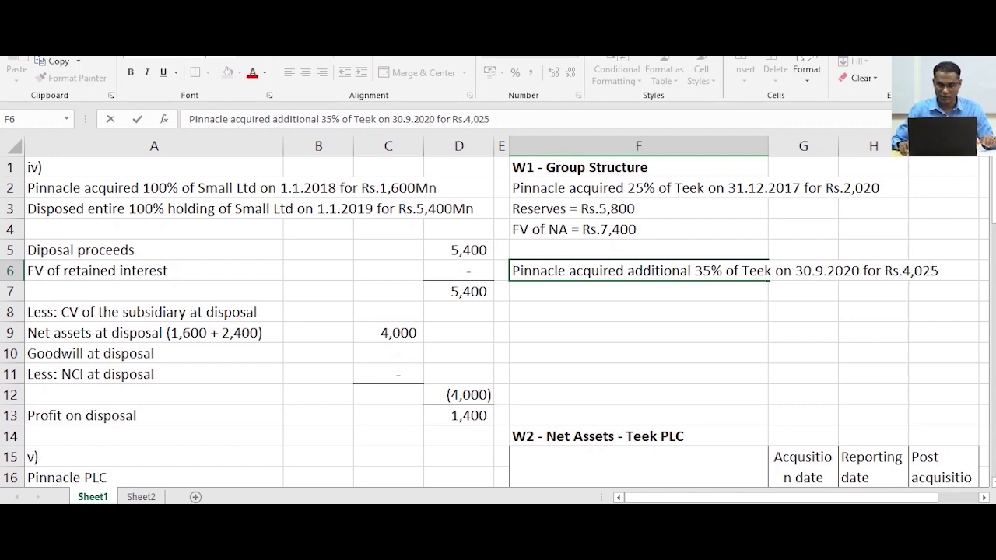
key(Return)
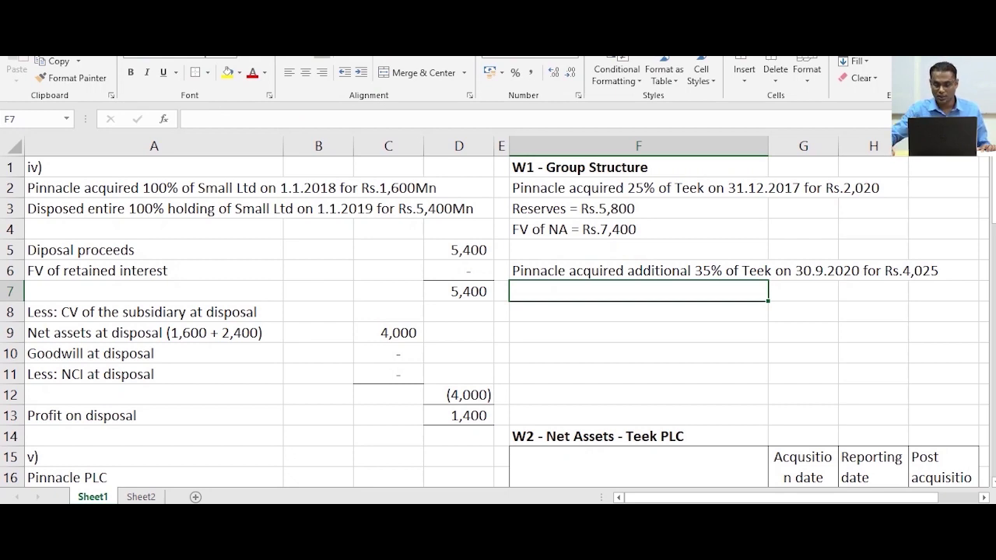
Correct the year of the additional 35% acquisition in cell F6 so the date reads 30.9.2019
key(Up)
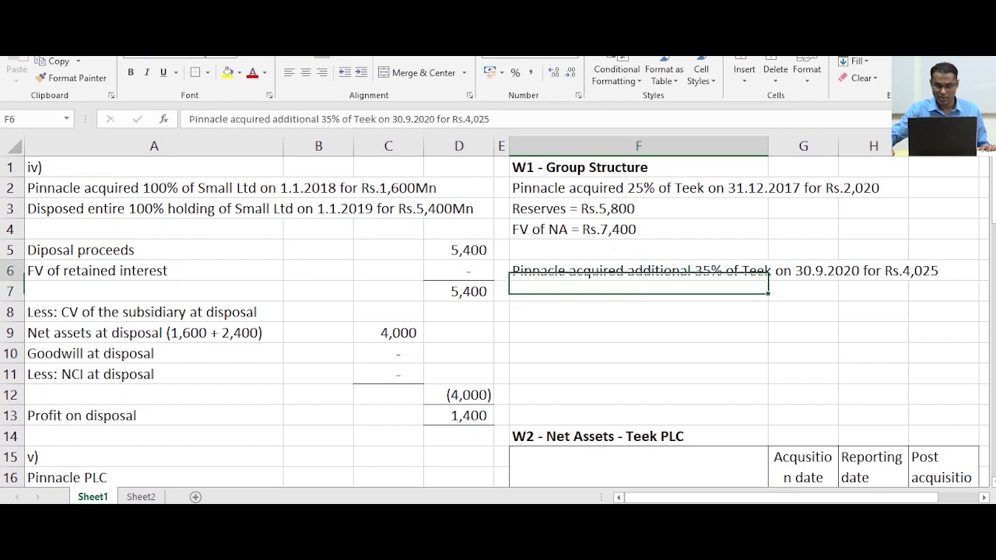
click(436, 119)
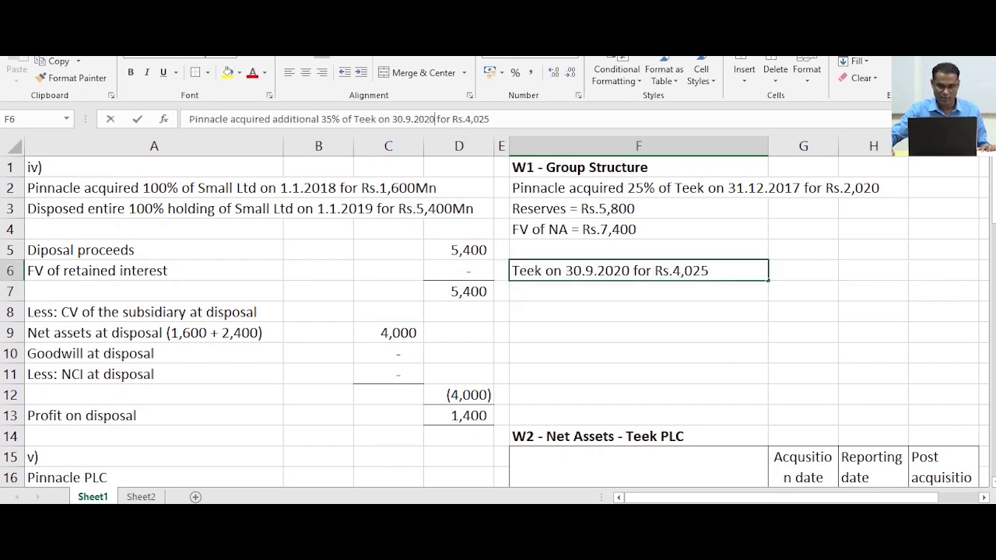
key(BackSpace)
key(BackSpace)
text(19)
key(Return)
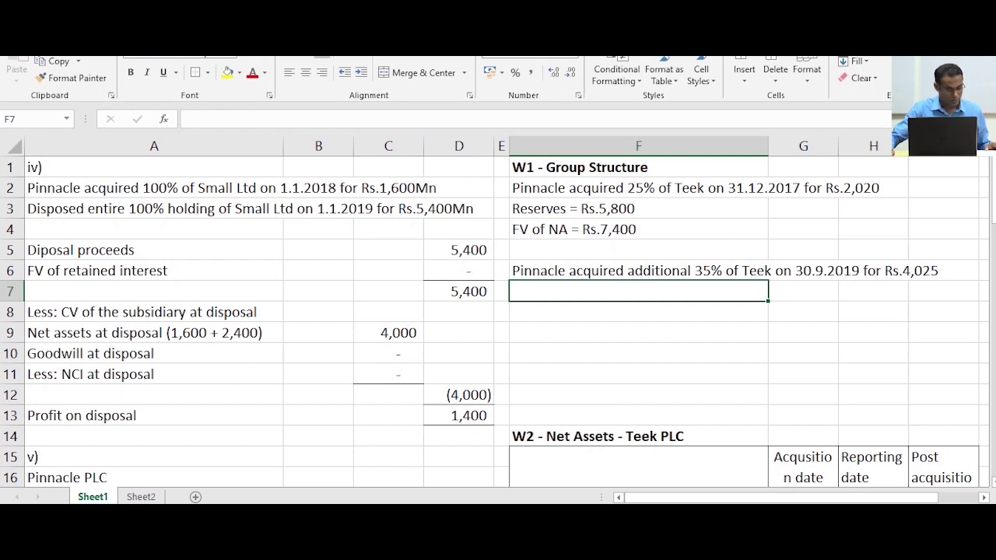
Enter the fair value of net assets note "FV of NA = Rs.9,400Mn" in cell F7, beneath the additional acquisition note
key(Up)
key(Up)
key(Up)
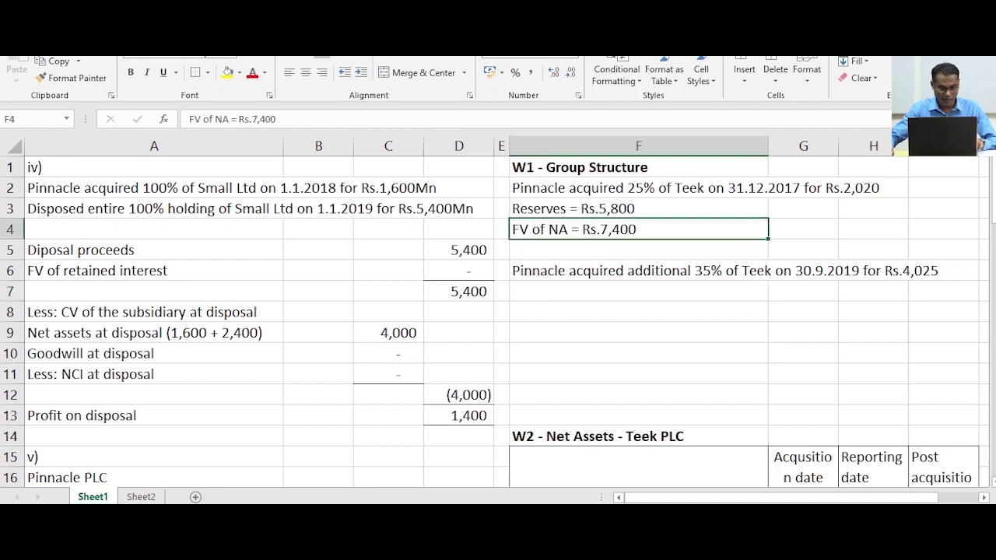
key(Down)
key(Down)
key(Down)
text(F)
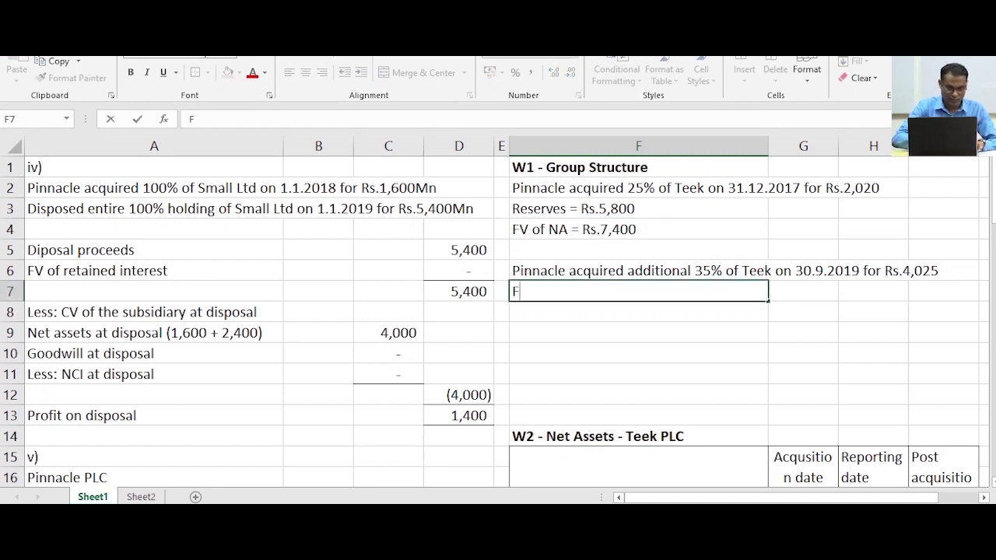
text(V of N)
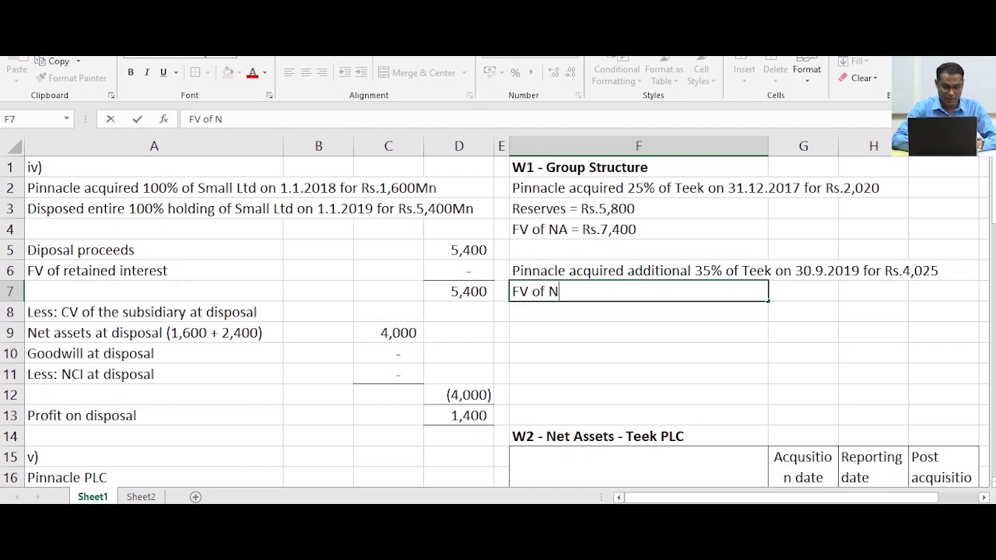
text(A = )
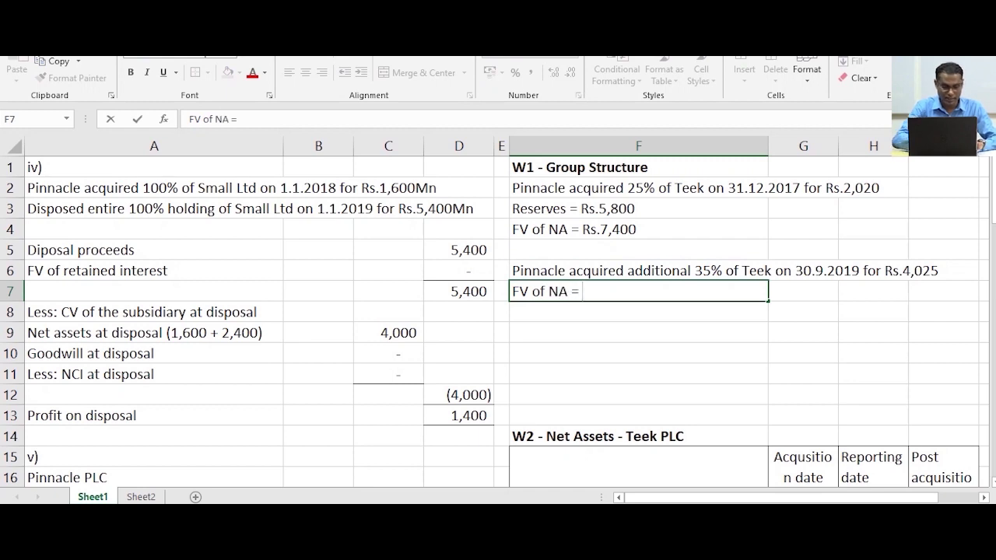
text(Rs)
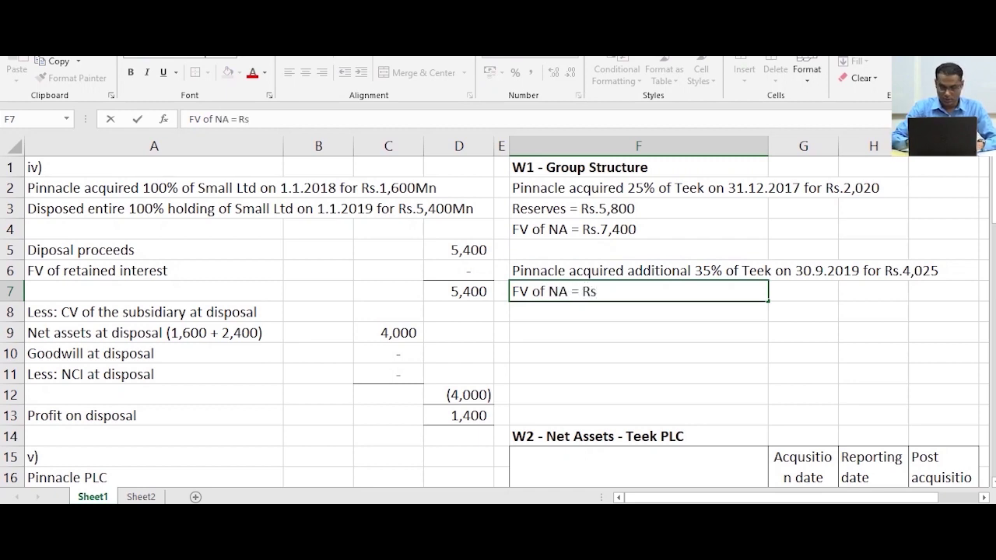
text(.9)
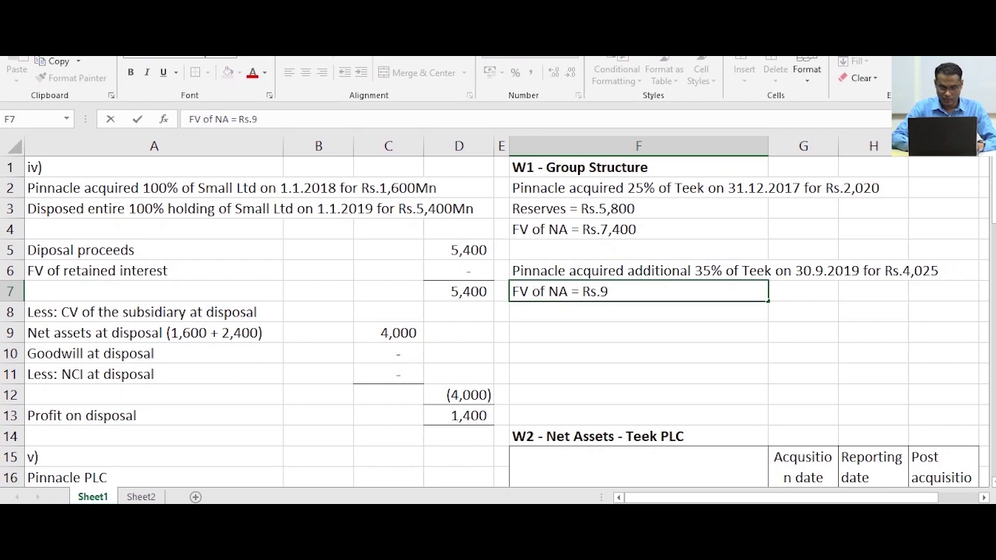
text(,400Mn)
key(Return)
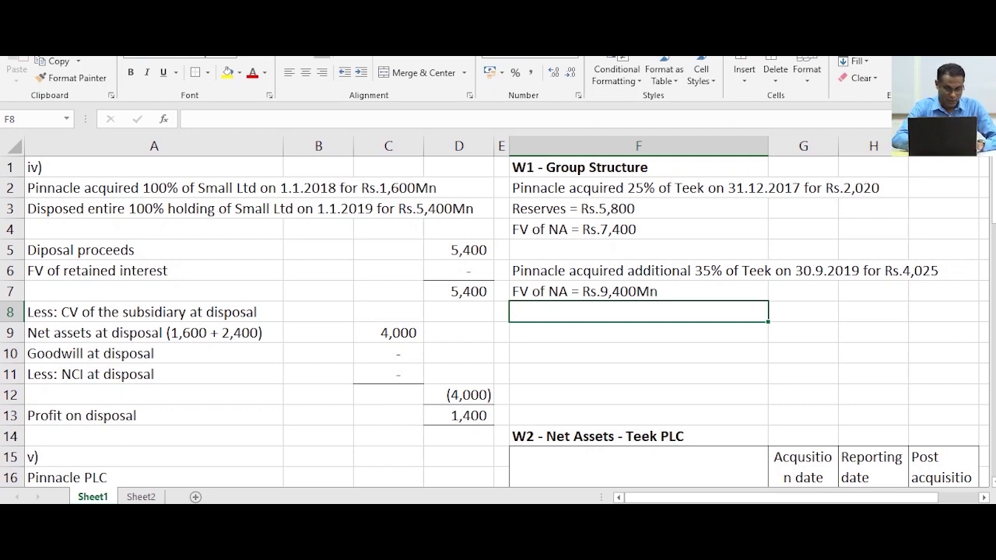
Enter the fair value note for the existing holding, "FV of 25% = Rs. 2,875", in cell F8
text(FV )
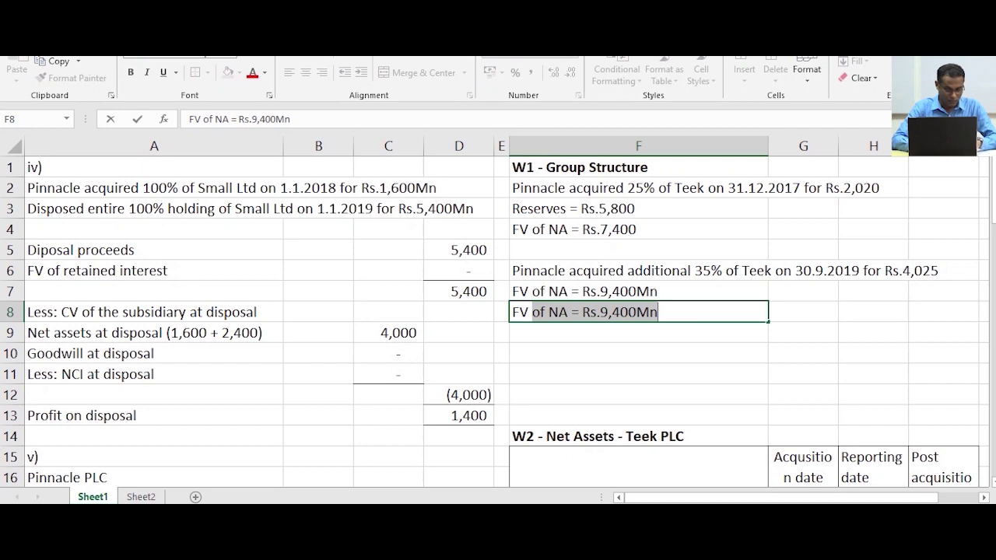
text(of )
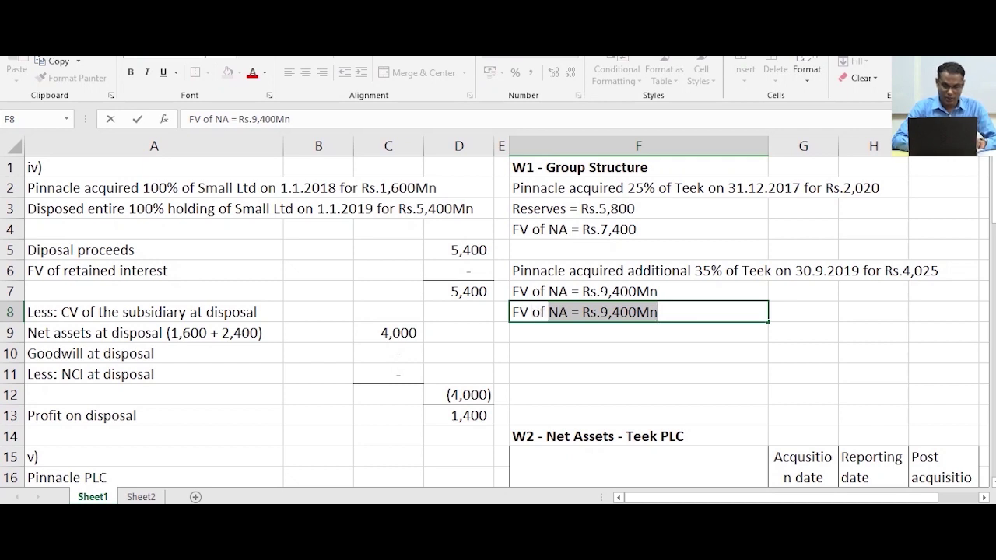
text(25%)
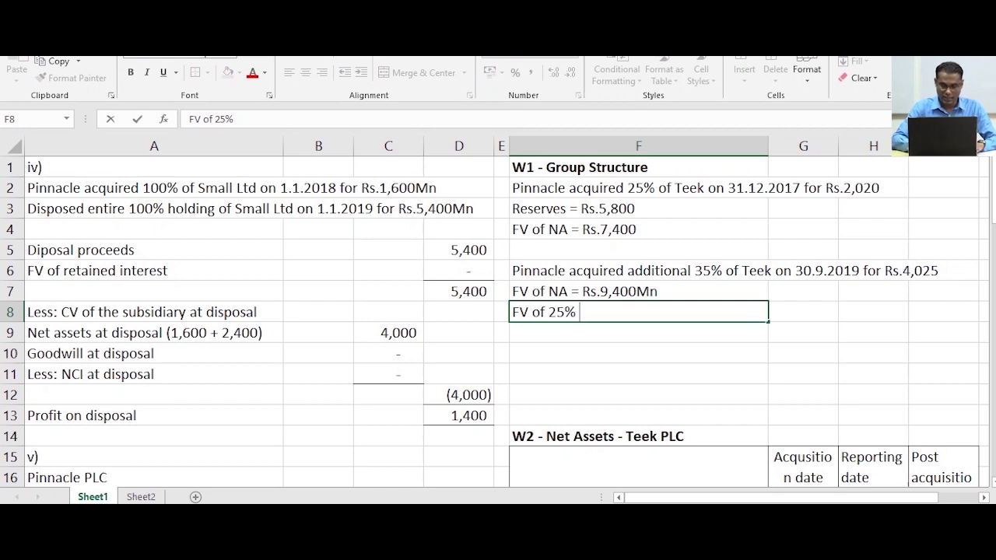
text( = Rs.)
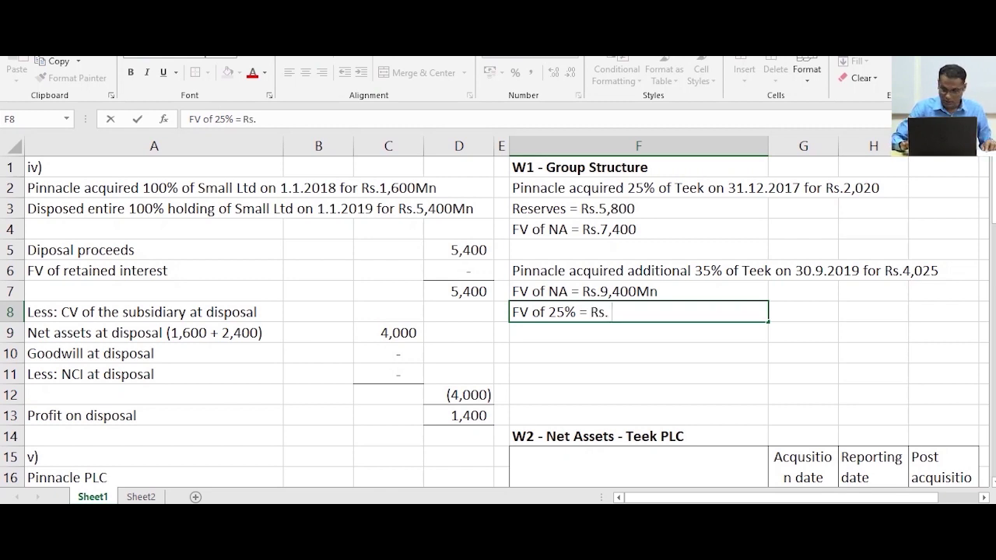
text( 2,875)
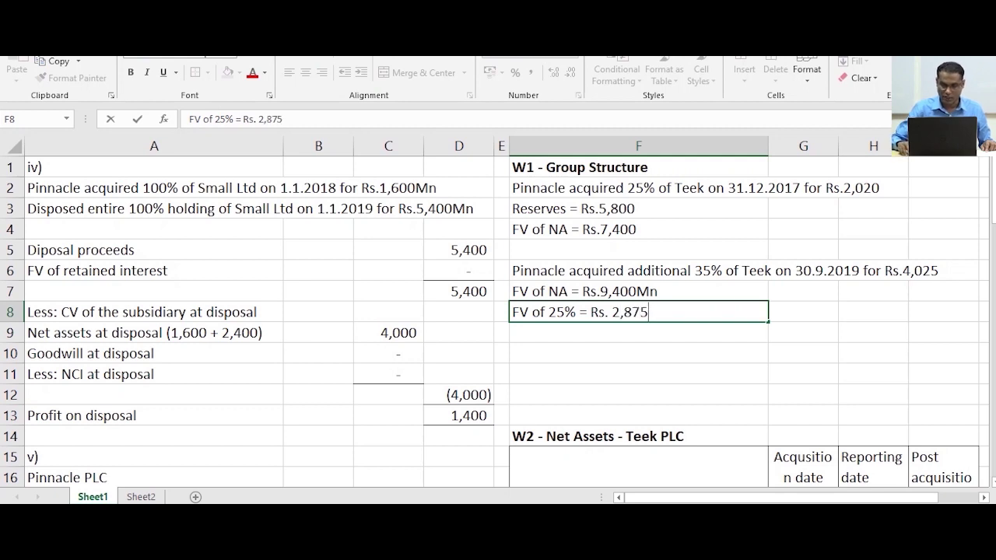
key(Return)
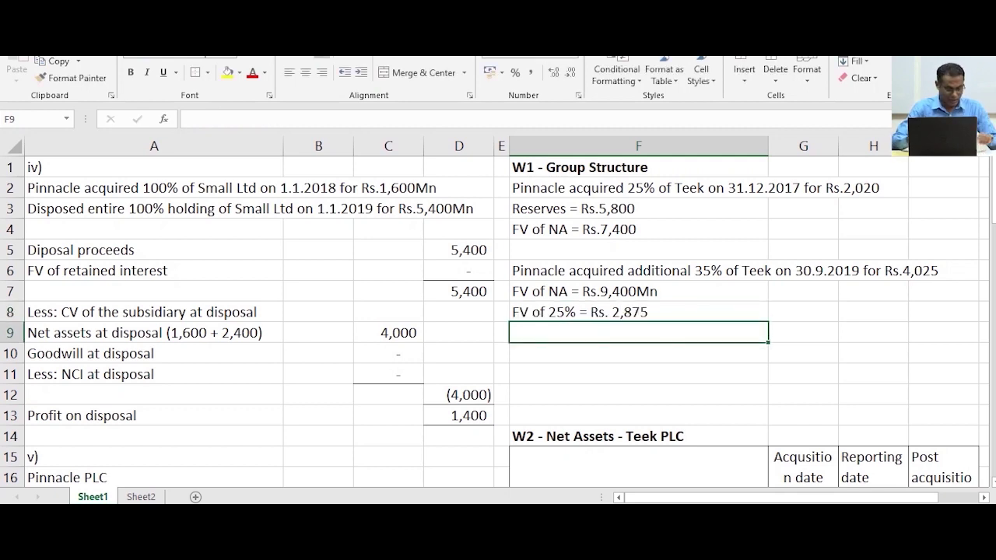
Enter the non-controlling interest fair value note "FV of 40% NCI = Rs.4,600" in cell F9 of the group structure working
text(FV )
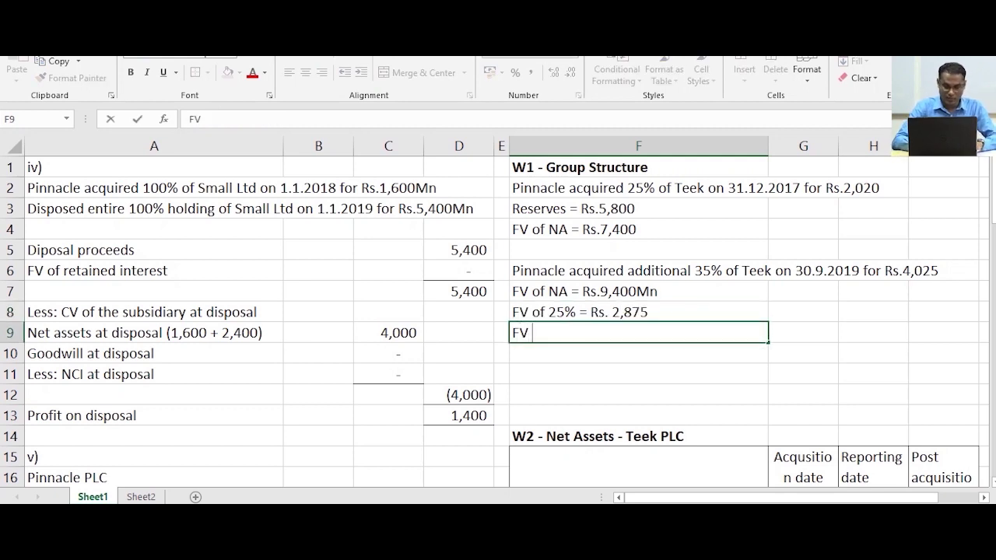
text(of 40)
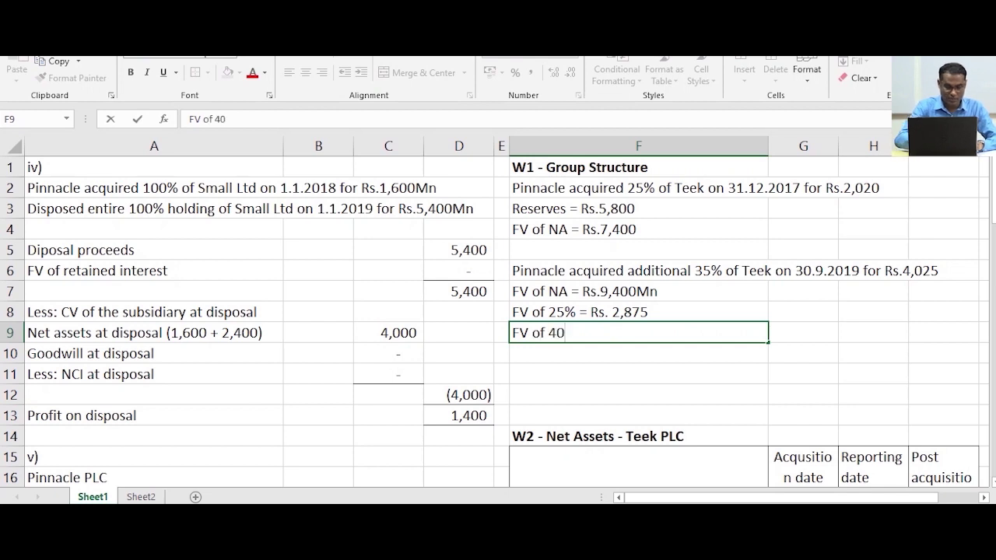
text(% (N)
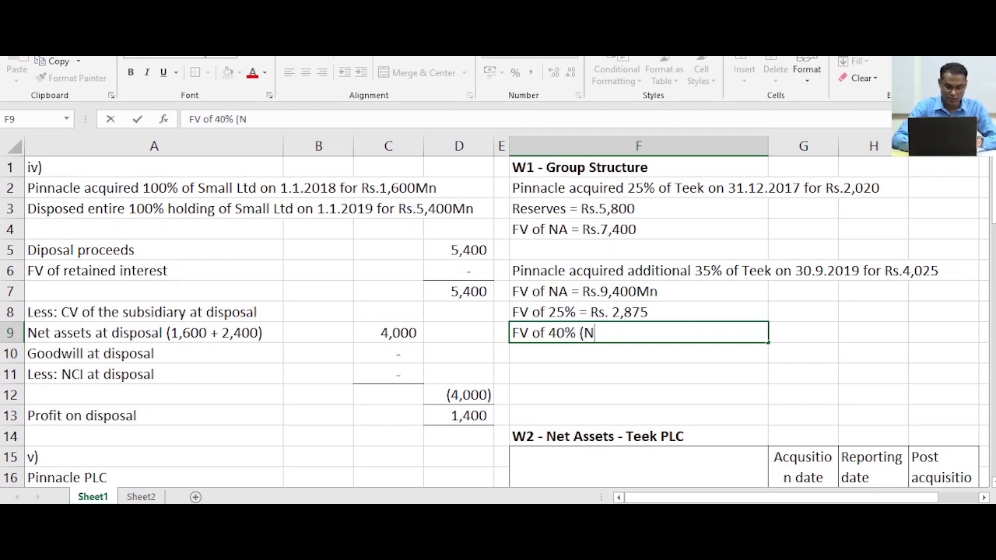
key(BackSpace)
key(BackSpace)
key(BackSpace)
text(NCI )
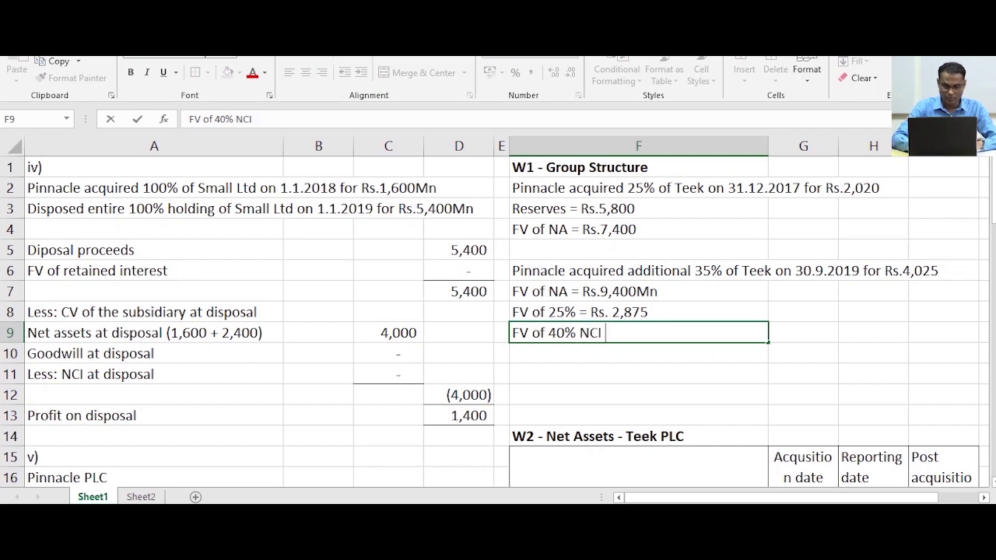
text(= Rs.)
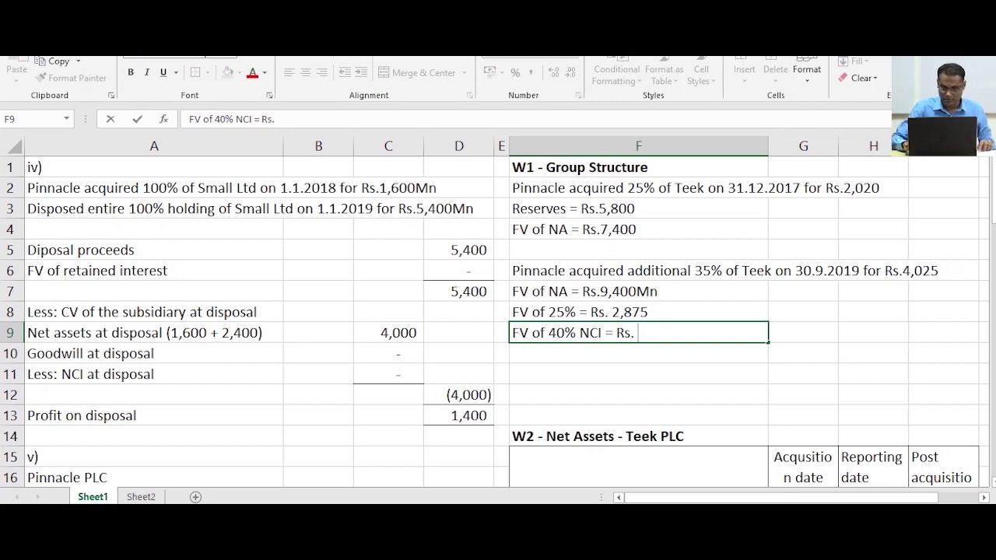
key(BackSpace)
text(4,600)
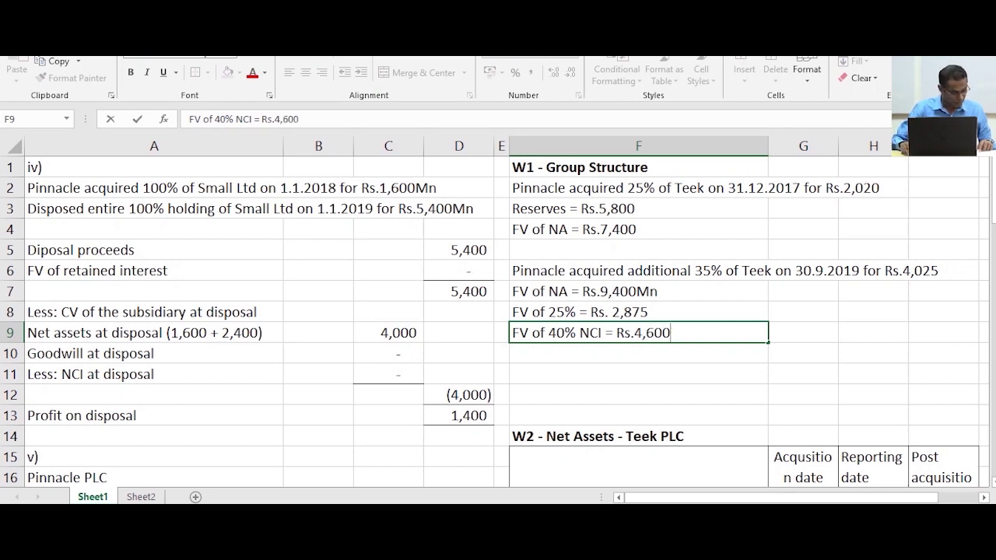
key(Return)
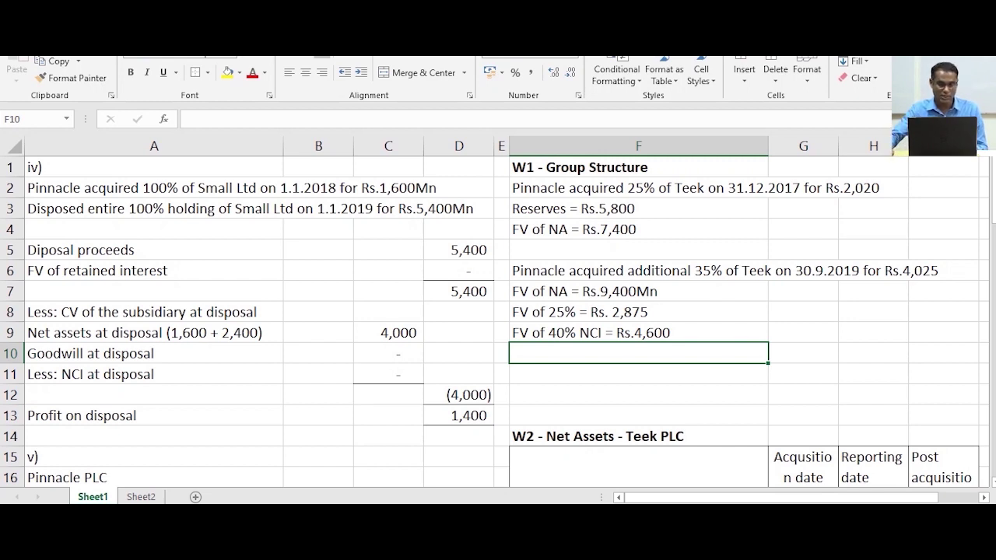
Make the Pinnacle PLC and Consolidated Statement of Financial Position headings in A16:A17 bold
scroll(498, 320, down, 2)
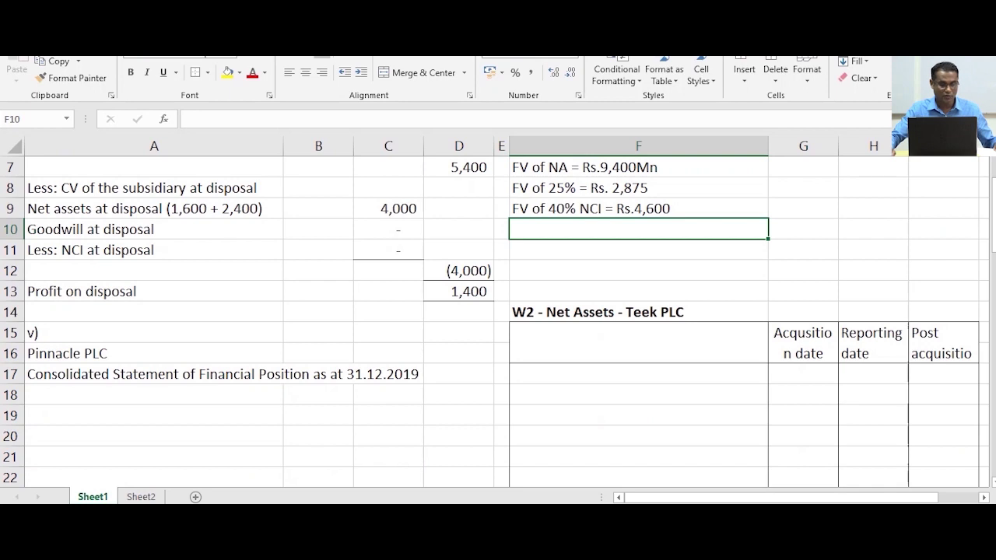
click(154, 374)
key(Down)
drag(117, 353, 117, 375)
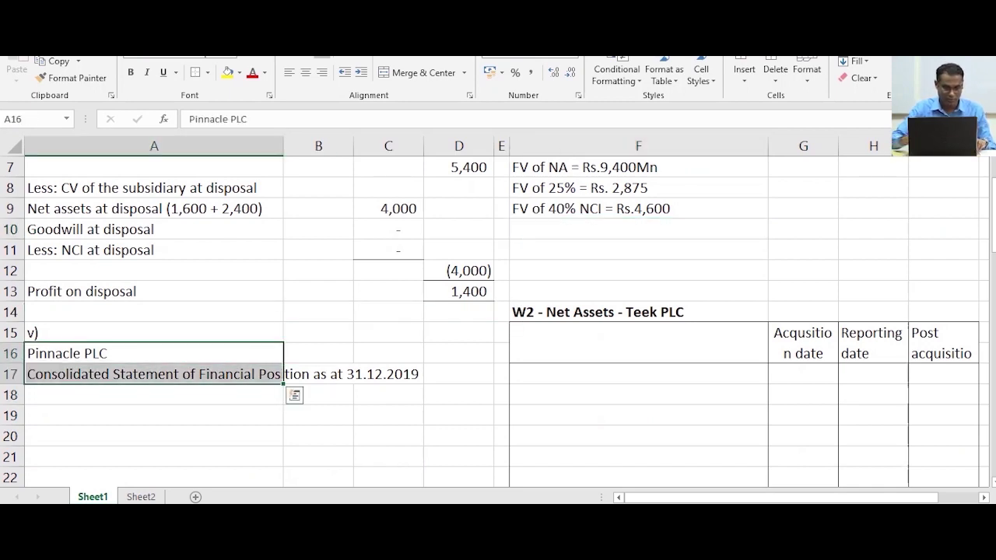
key(ctrl+b)
Enter the section label "Non-current assets" in cell A18, beneath the statement of financial position heading
click(154, 394)
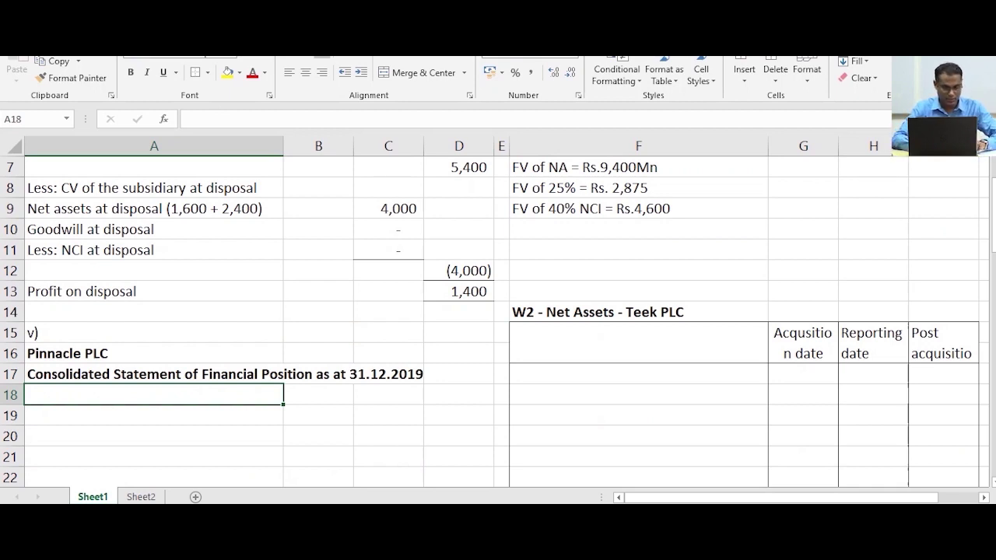
text(Non)
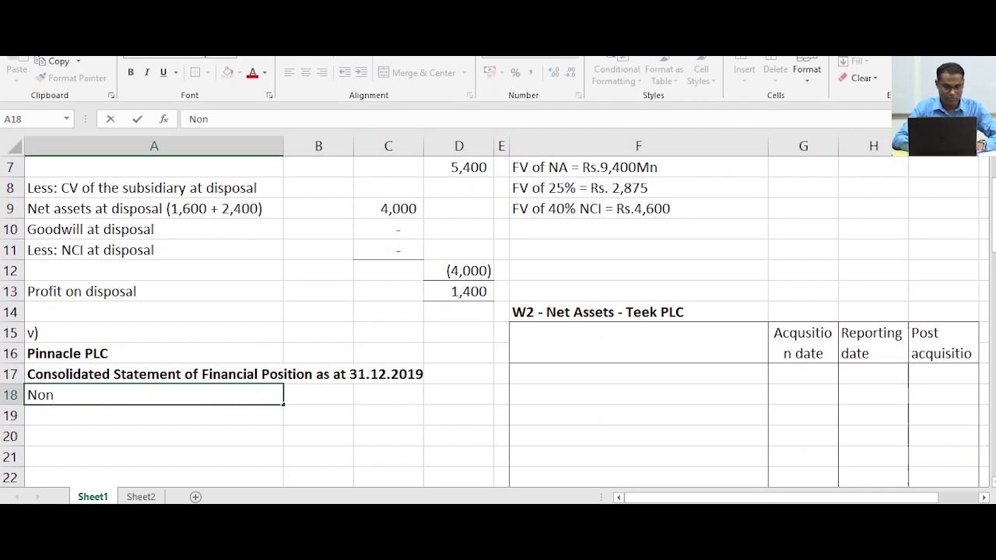
text(-current)
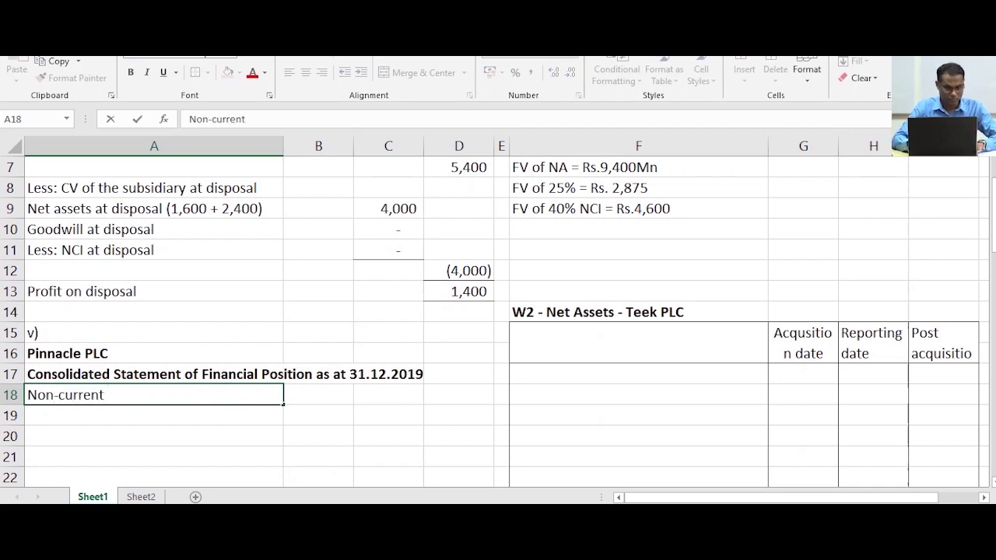
key(BackSpace)
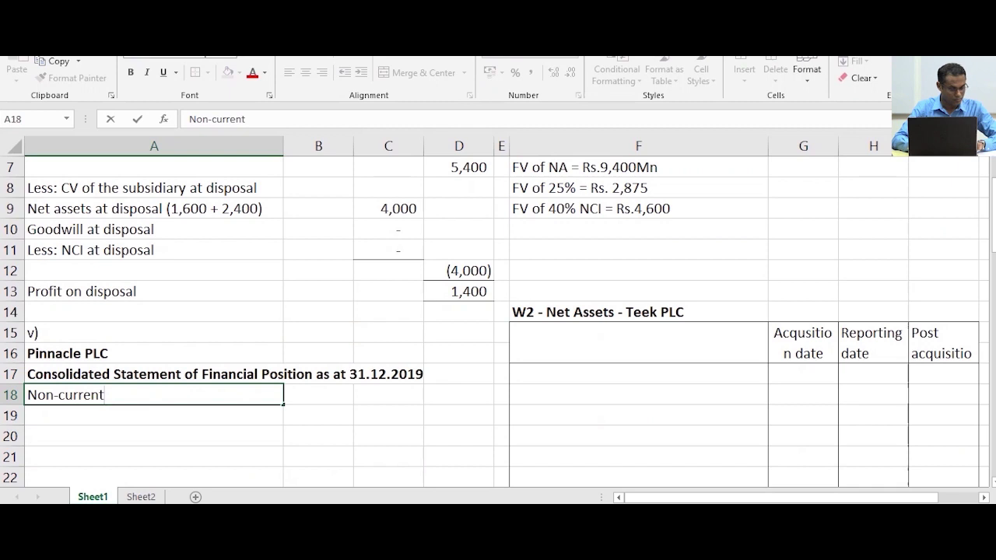
text(assets)
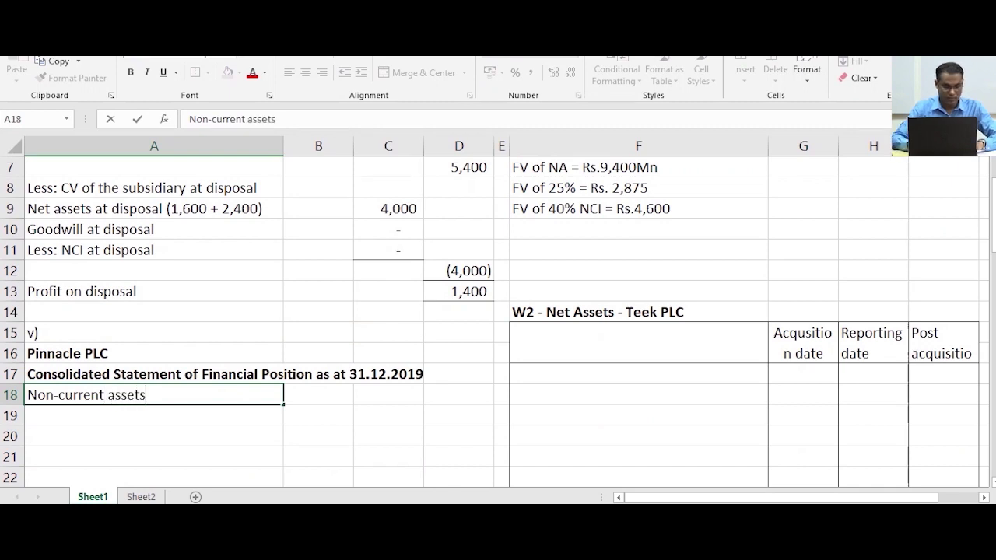
key(Return)
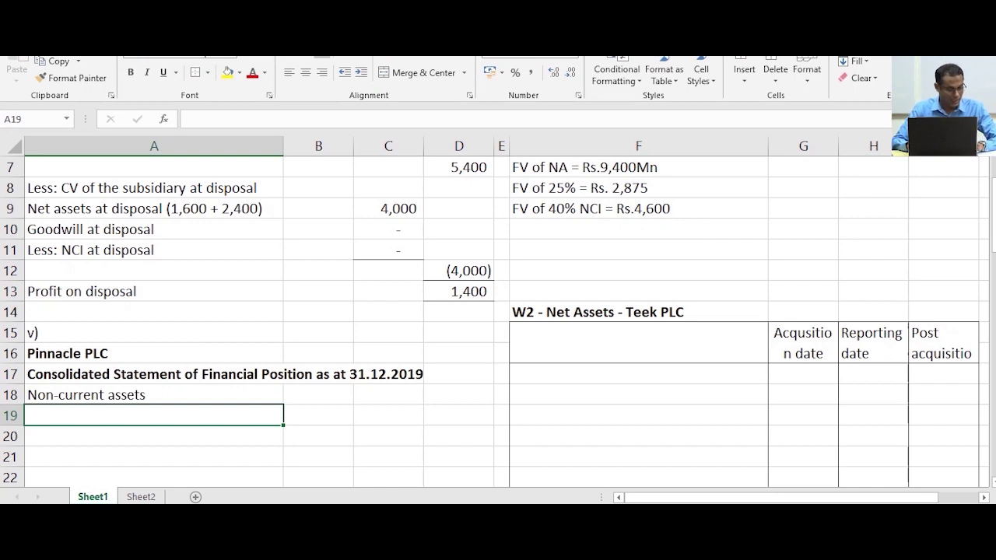
Enter the first part of the property, plant and equipment line, "PPE (58,459 +", in cell A19
text(PP)
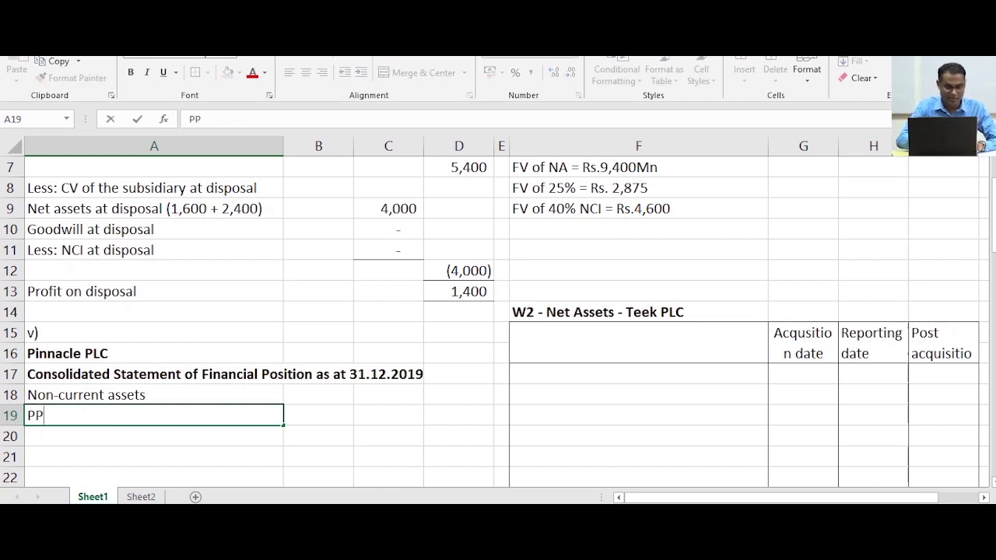
text(E ()
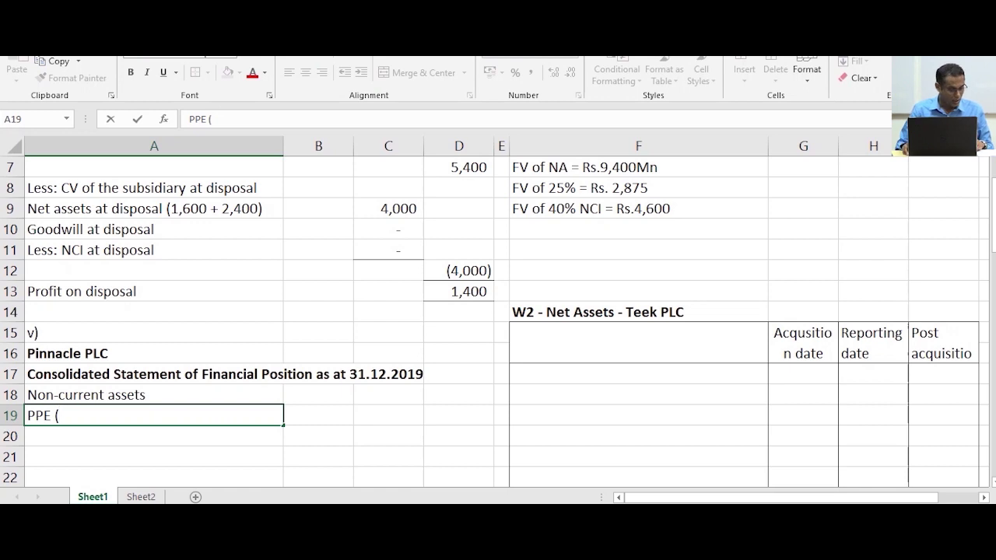
text(58,459 )
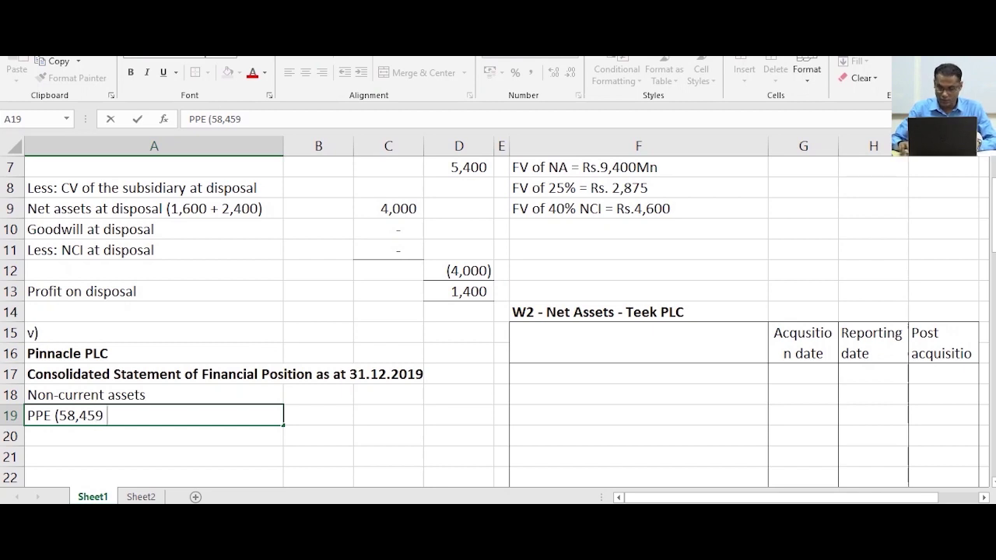
text(+)
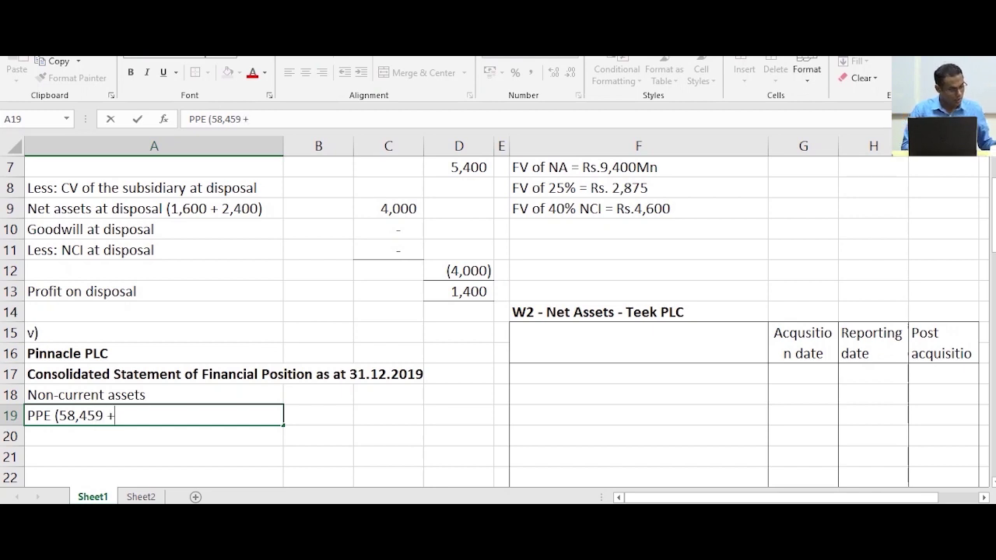
key(Up)
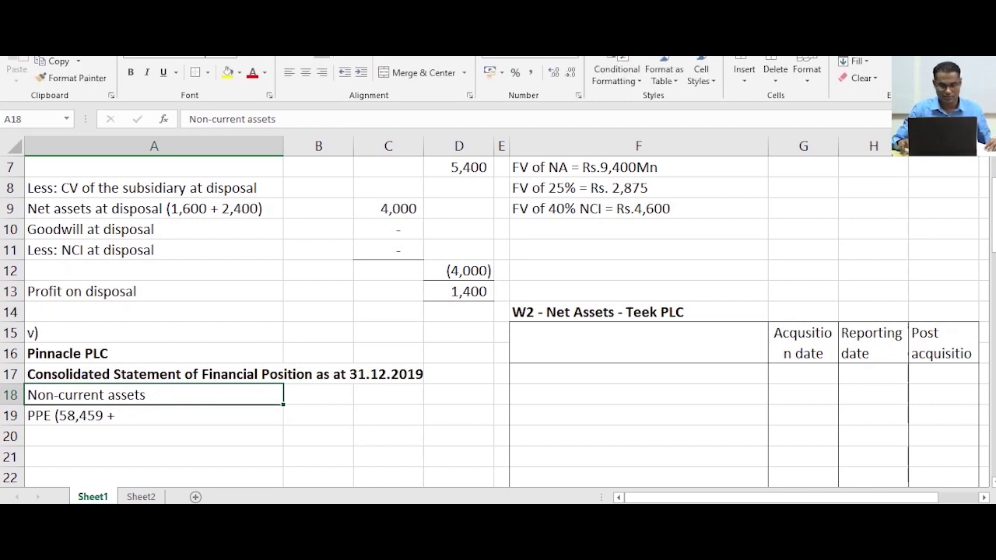
text(Z)
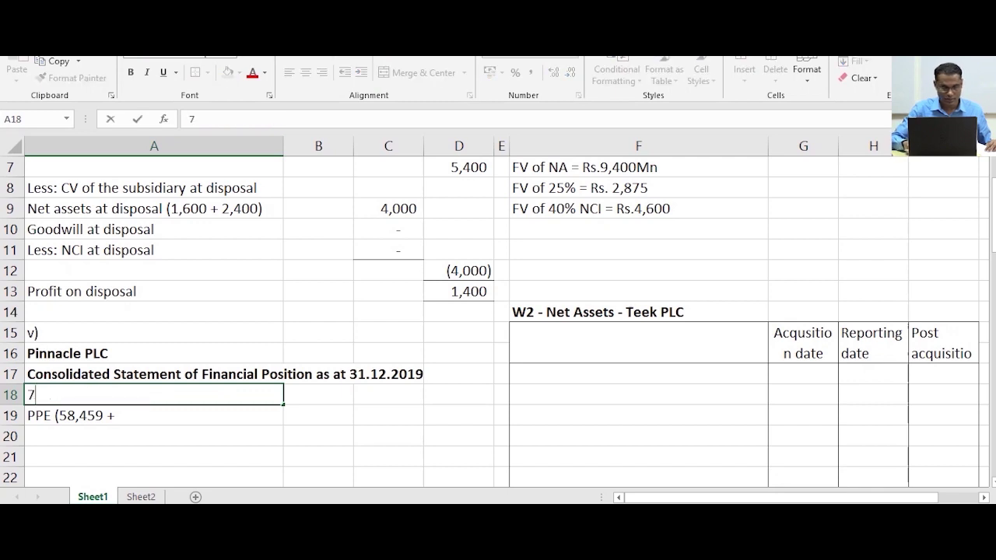
key(BackSpace)
key(Escape)
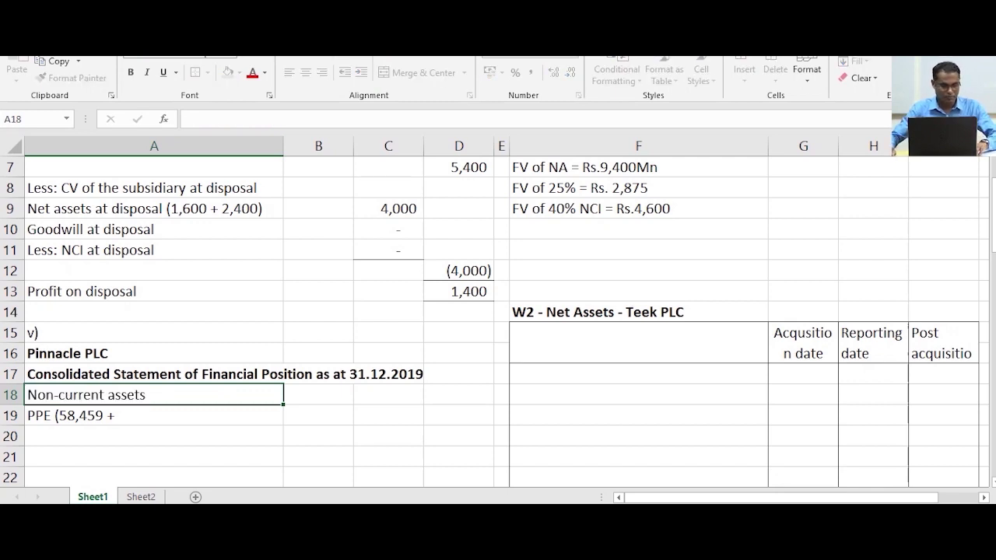
Extend the PPE line in cell A19 with 7,600 so it reads "PPE (58,459 + 7,600"
key(Down)
key(F2)
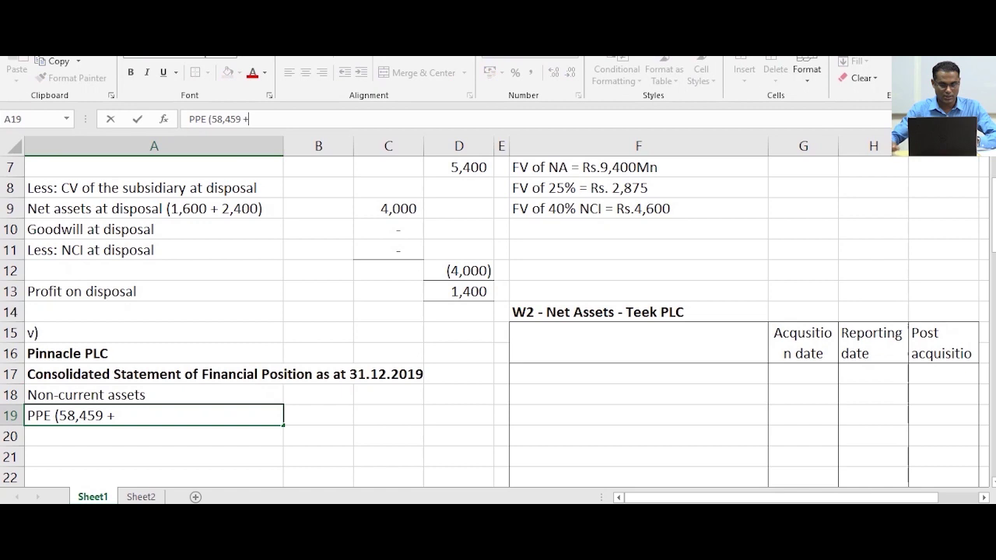
text(7,600)
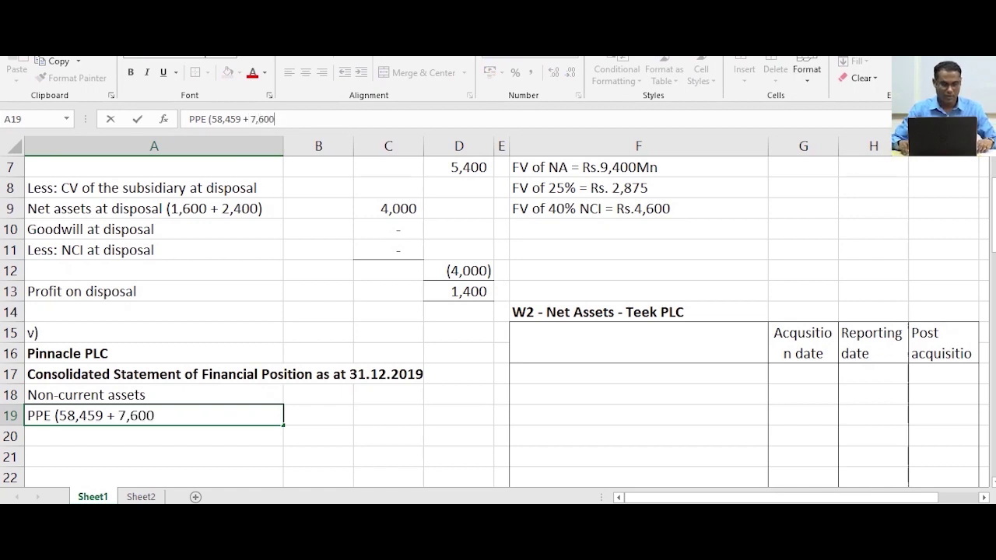
key(Return)
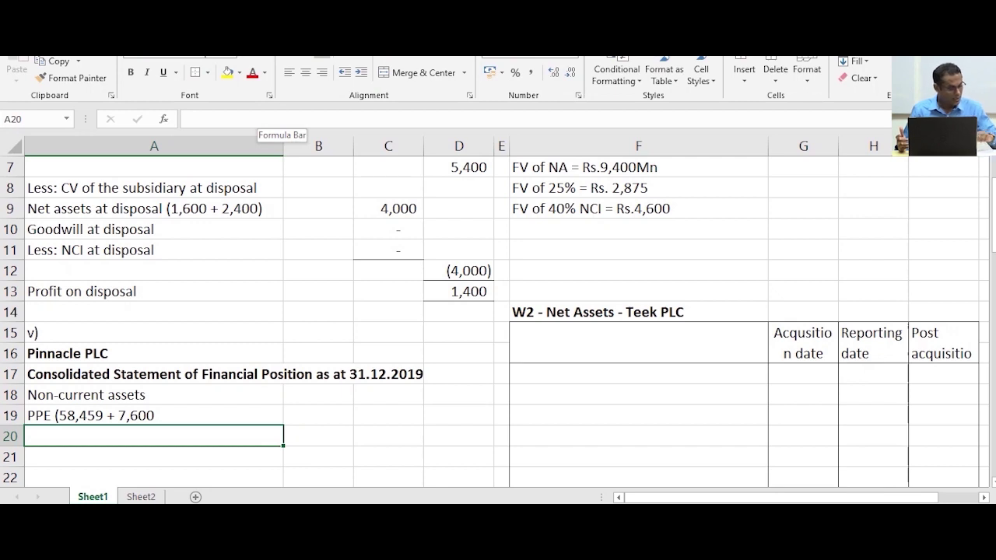
Enter the investment line "Investment in Teek (7,020" in cell A20, beneath the PPE line
text(Inv)
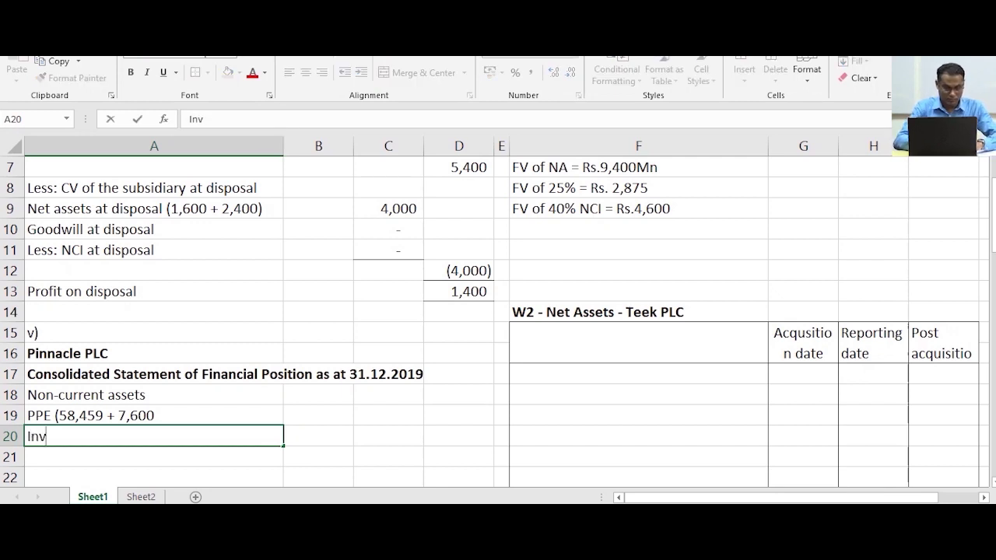
text(estment )
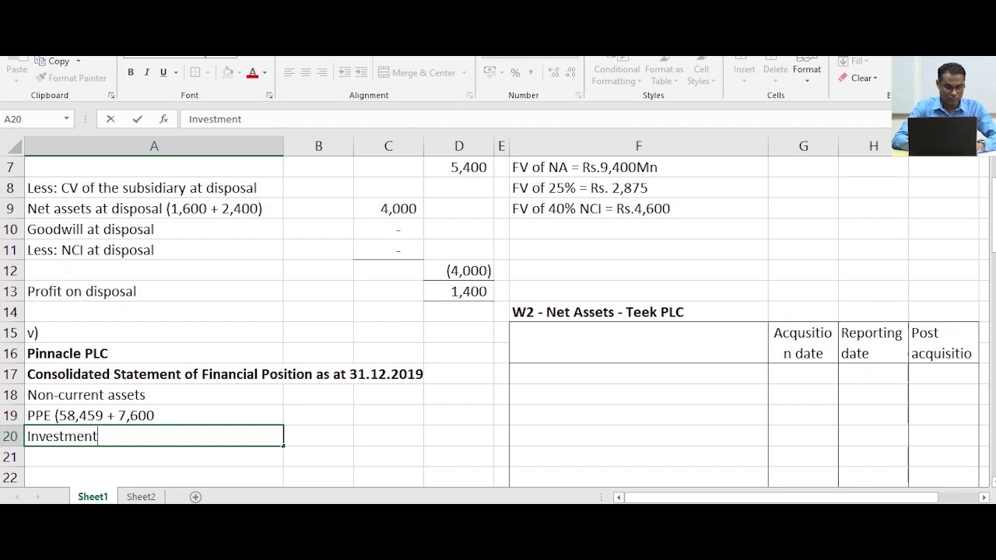
text(in )
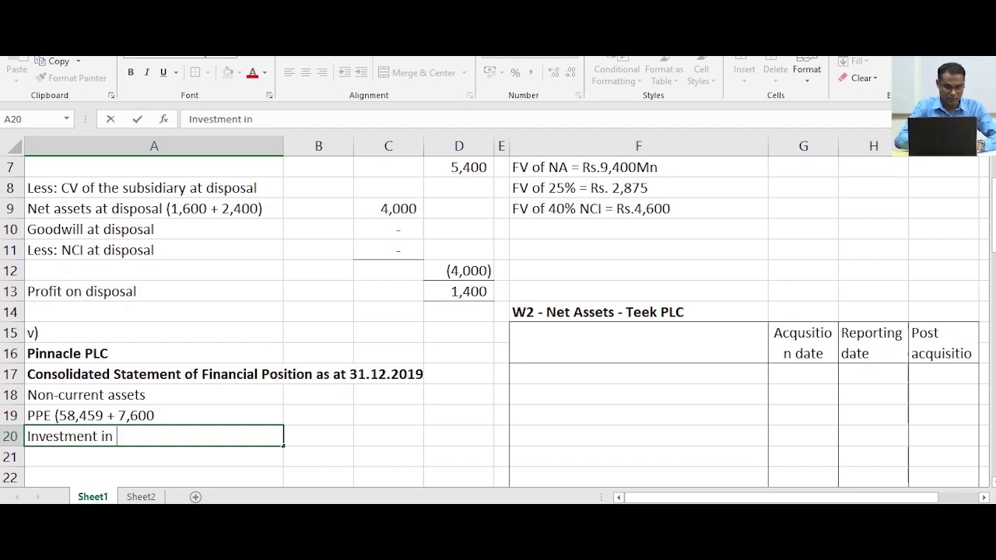
text(Teek ()
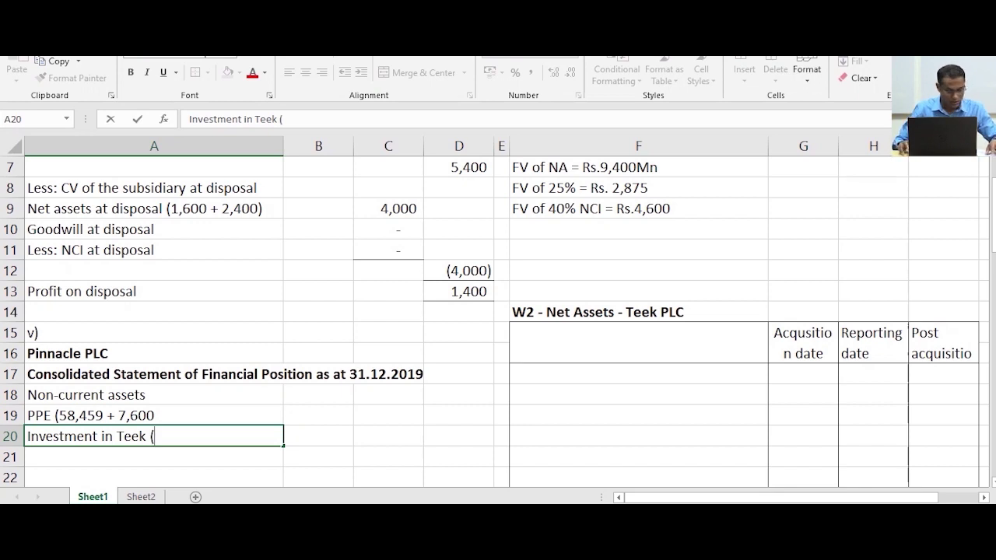
text(7,)
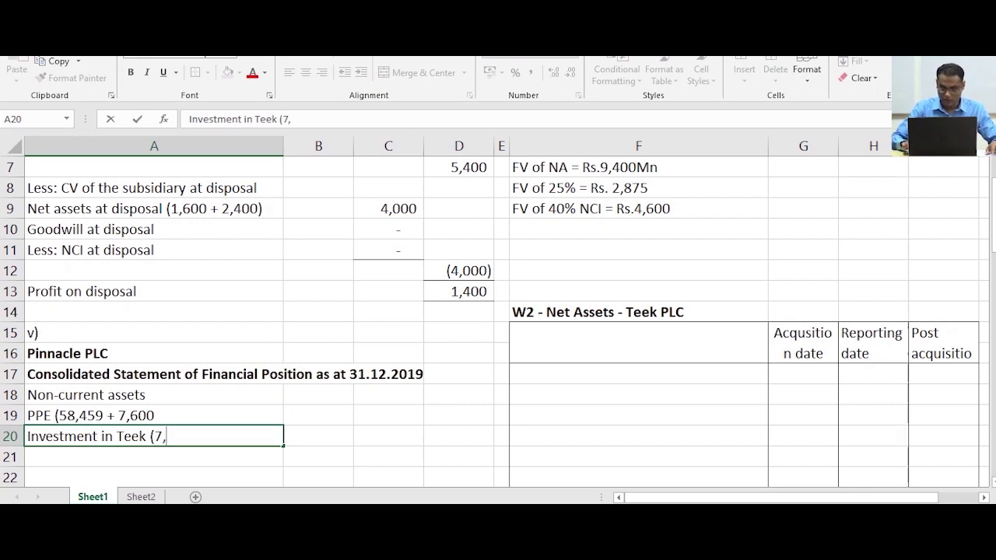
text(020)
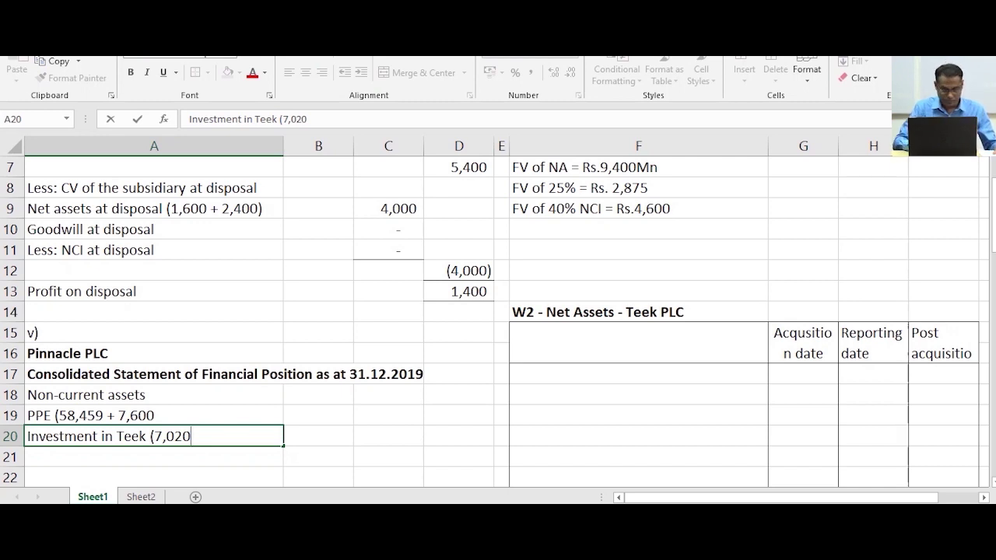
key(Return)
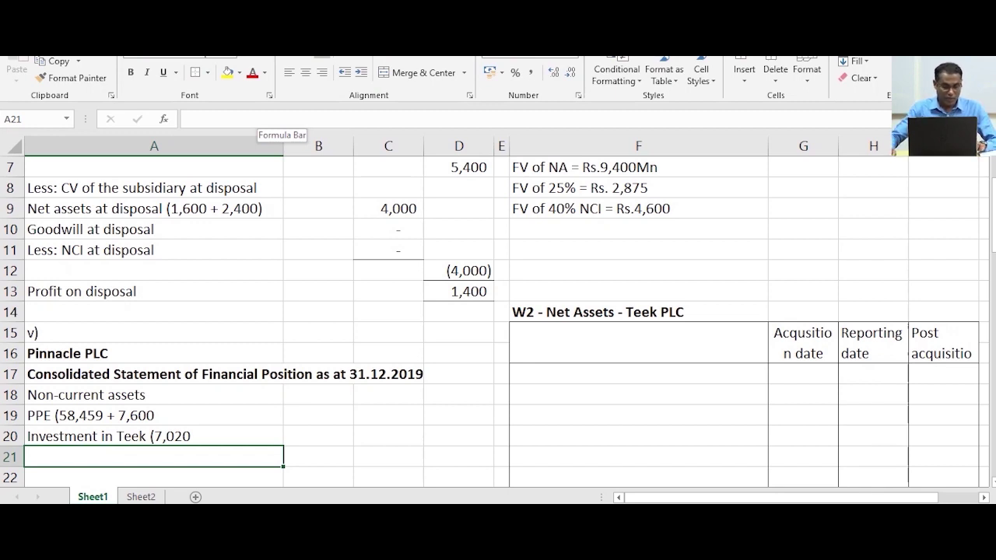
Enter the goodwill line "Goodwill - Teek (W3)" in cell A21, beneath the investment line
scroll(498, 322, down, 1)
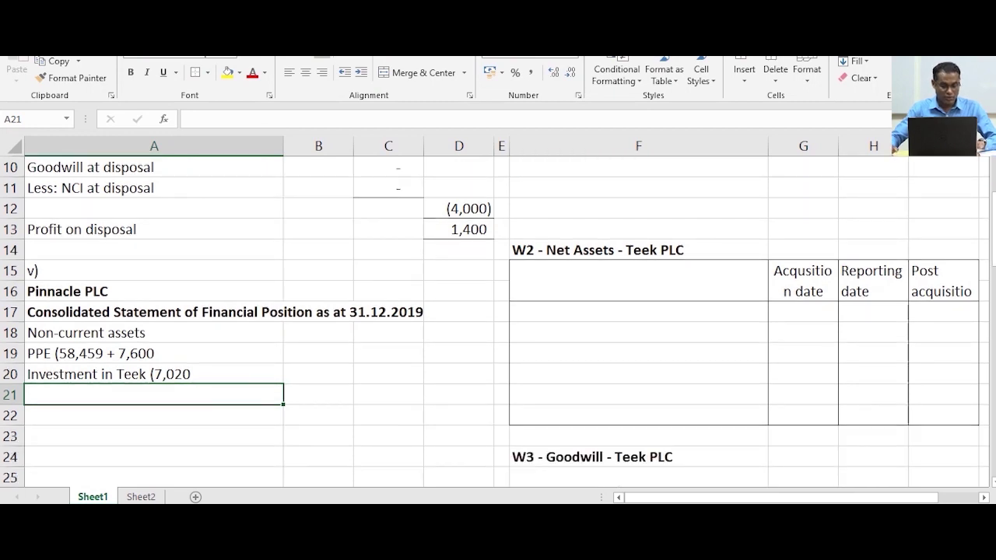
text(Goo)
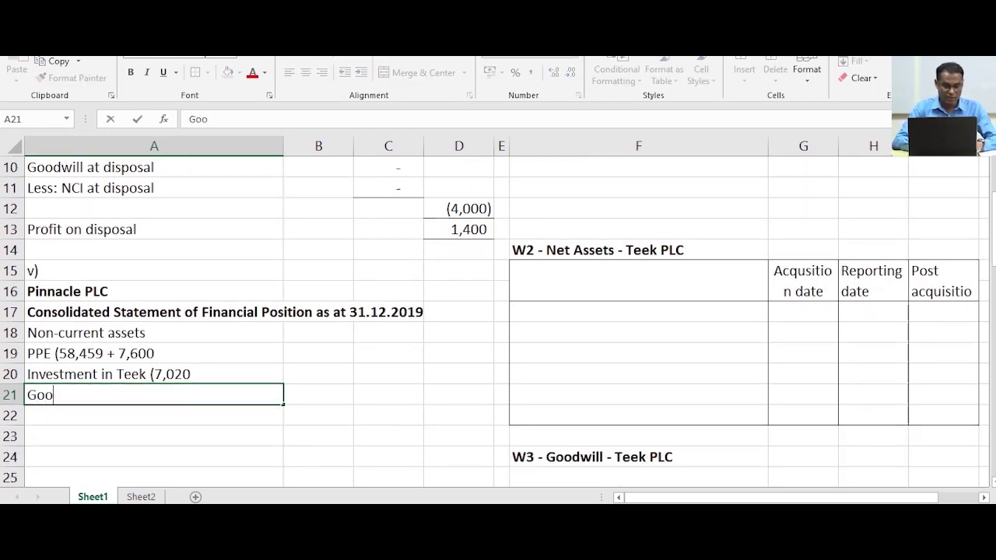
text(dwill )
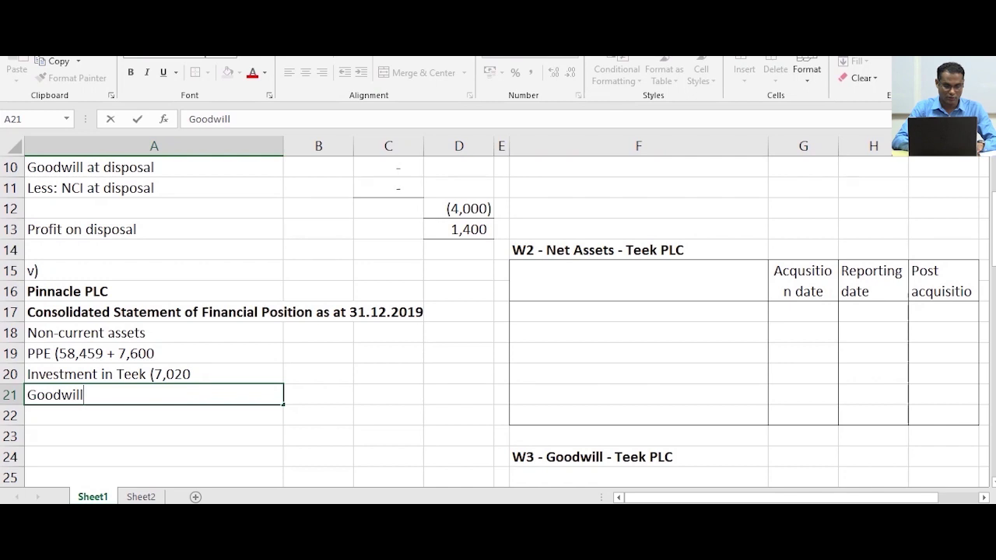
text(_)
key(BackSpace)
text(-)
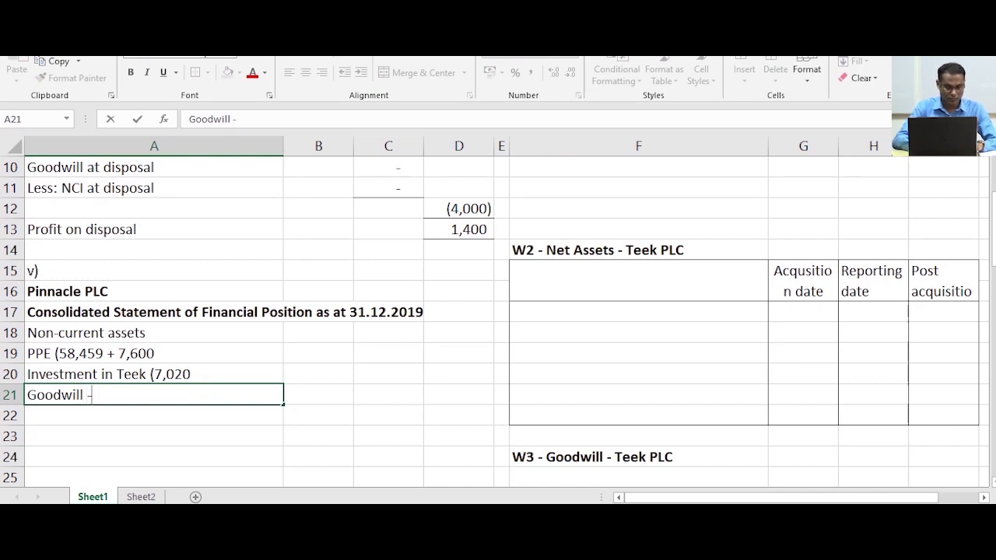
text( T eek )
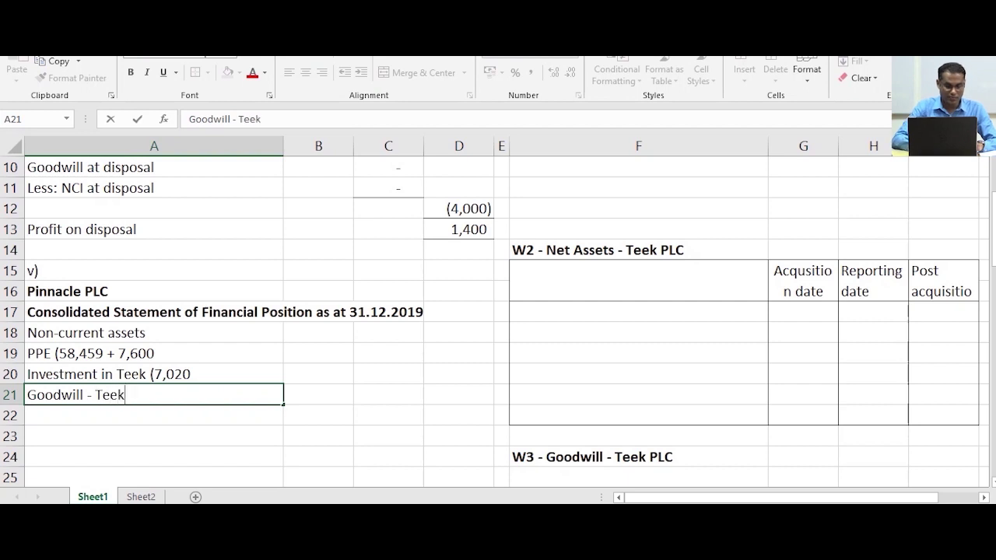
text((W)
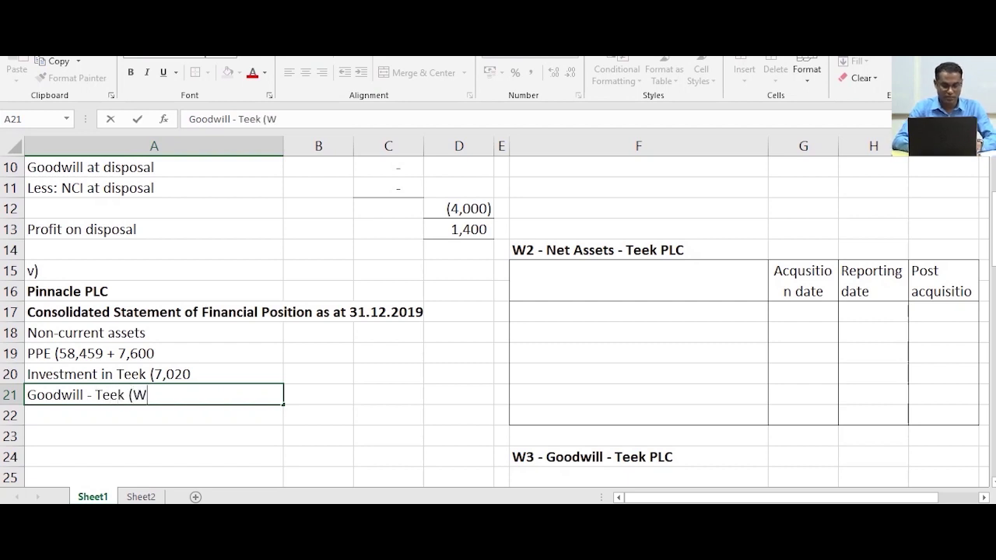
text(3))
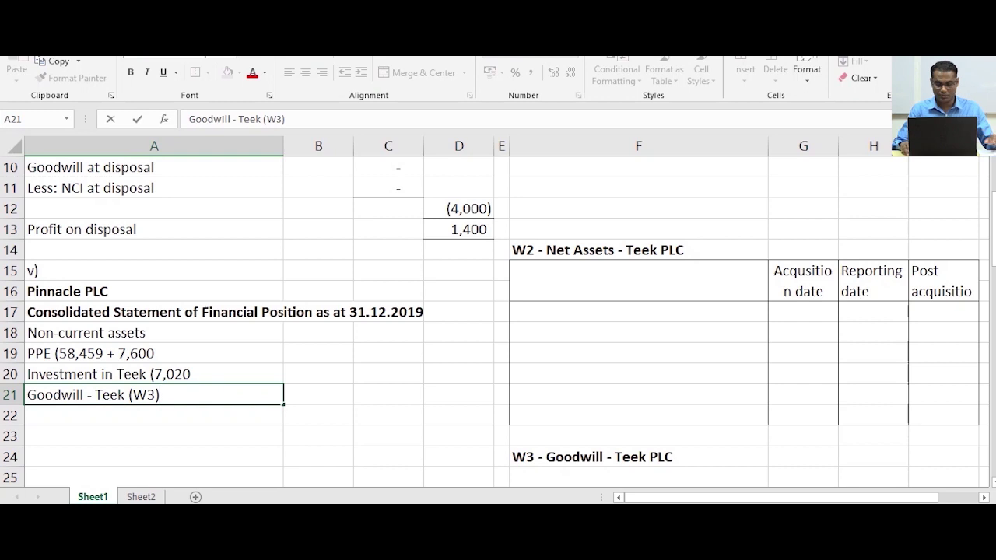
key(Return)
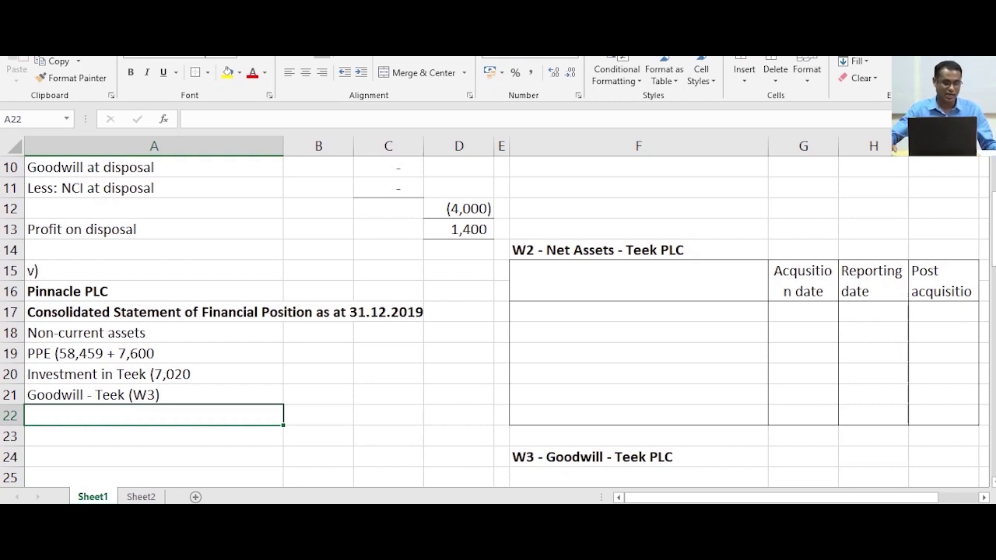
Make the "Non-current assets" label in cell A18 bold
key(Up)
key(Up)
key(Up)
key(Up)
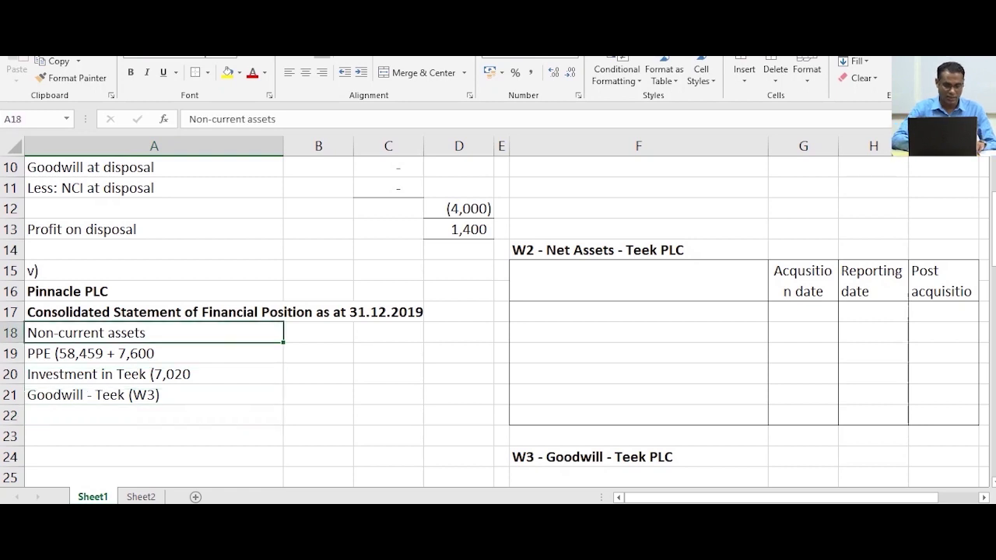
key(ctrl+b)
Enter the section label "Current Assets" in cell A23, one blank row below the goodwill line, and make it bold
key(Down)
key(Down)
key(Down)
key(Down)
key(Down)
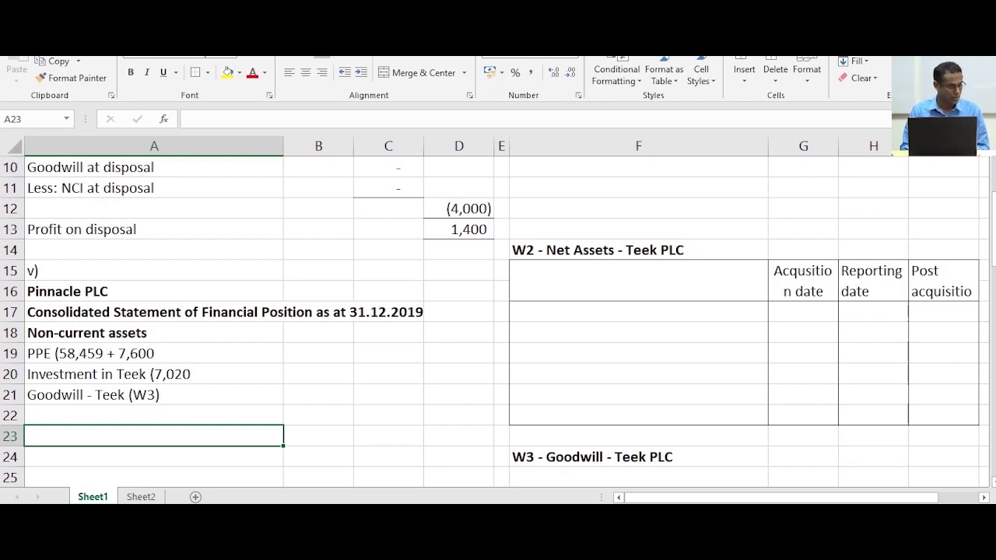
text(Current Assets)
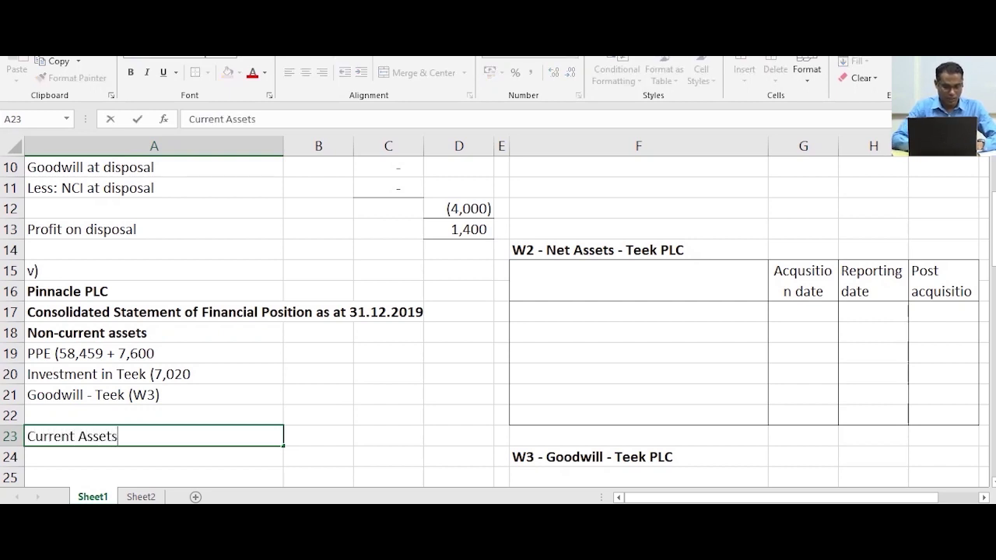
key(ctrl+Return)
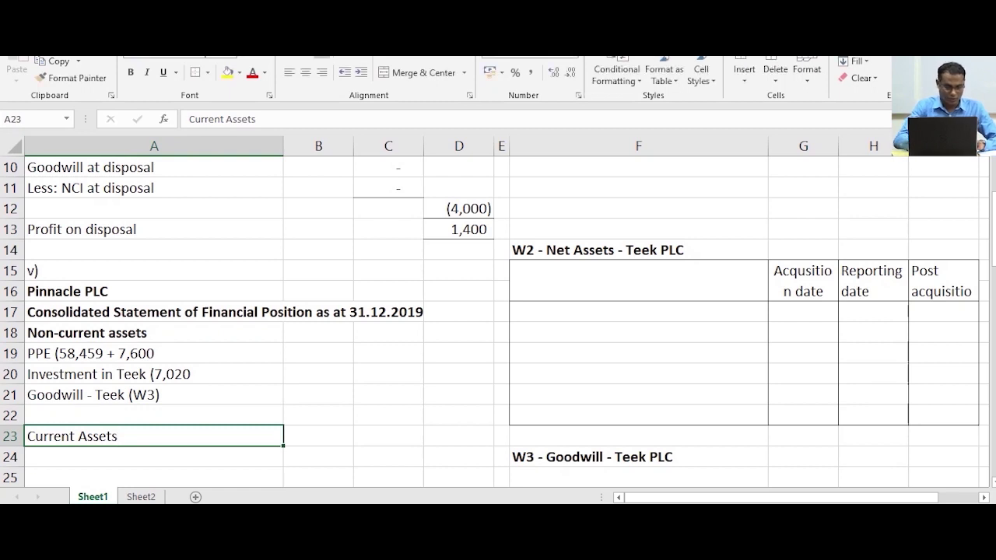
key(ctrl+b)
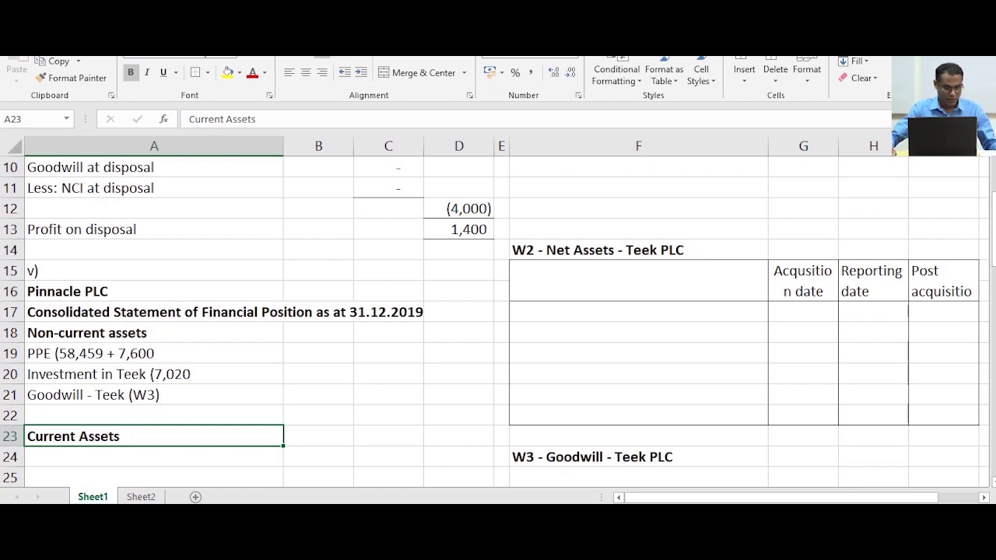
Enter the inventory line "Inventory (32,236 + 400" in cell A24, beneath the Current Assets label
key(Down)
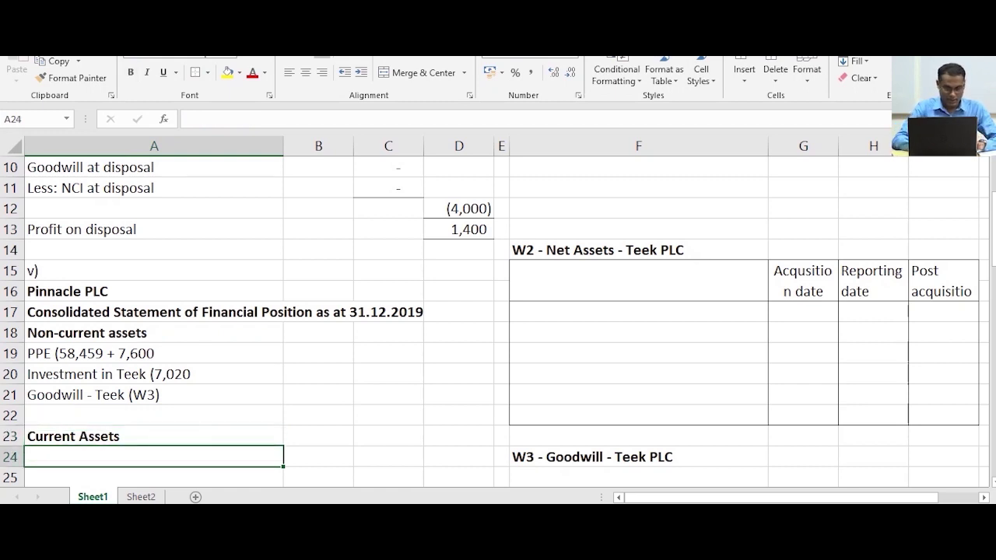
text(Invent)
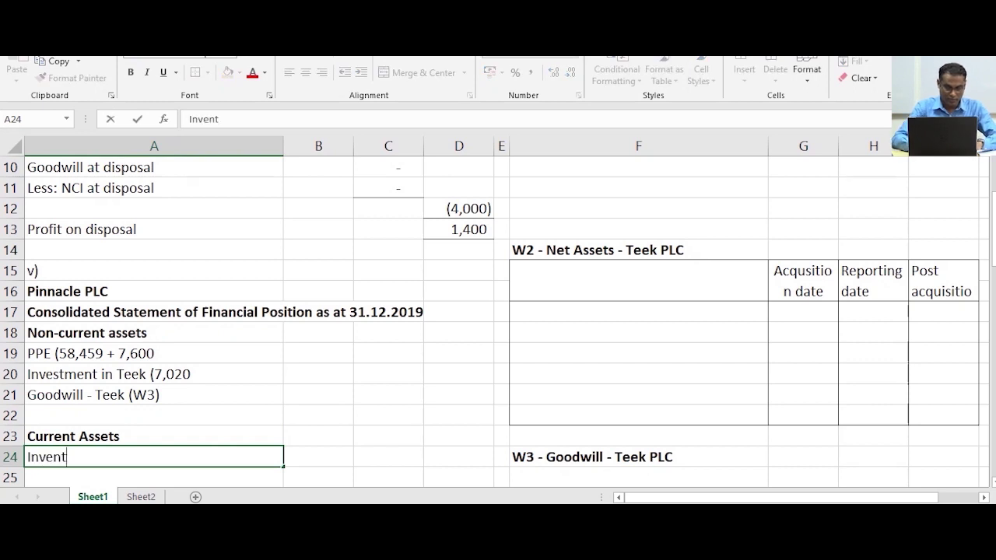
text(ory ()
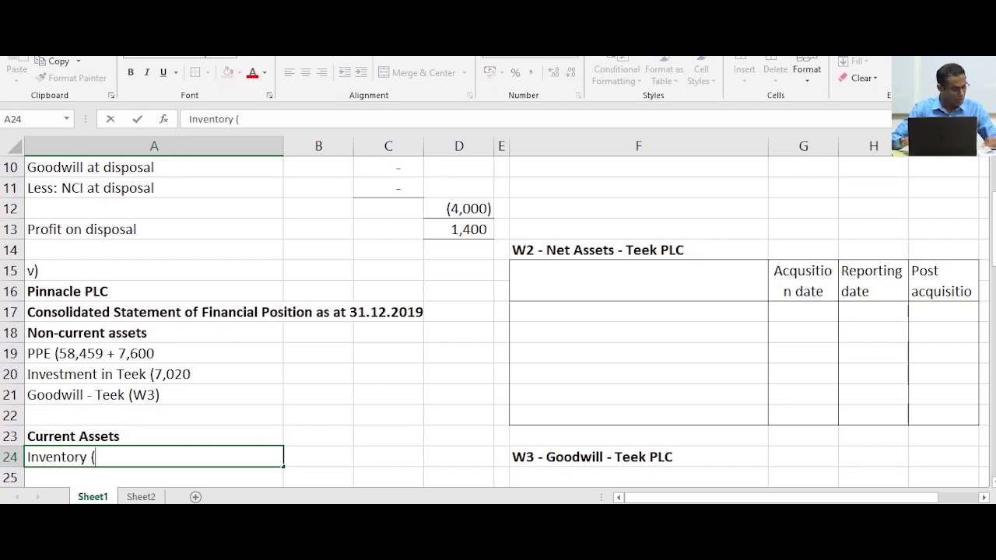
text(32)
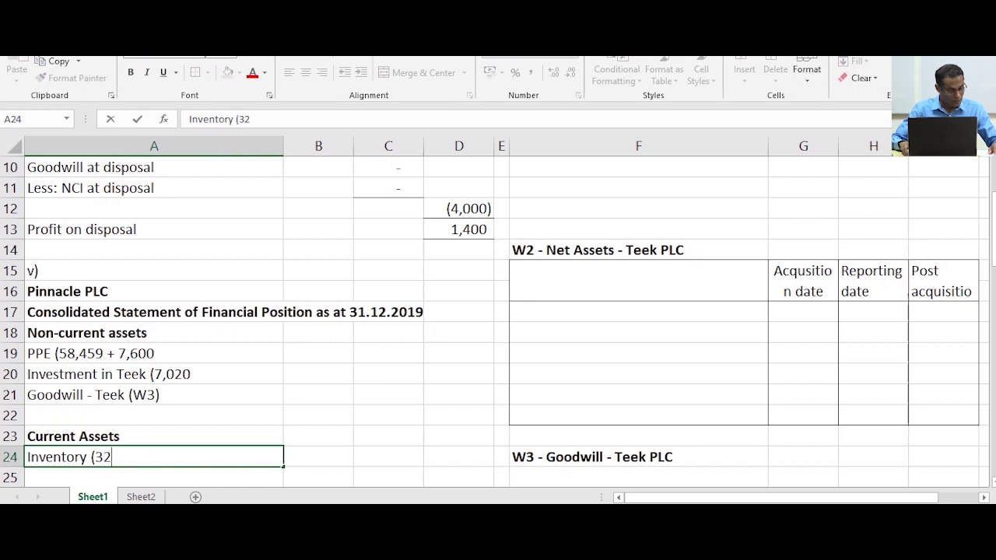
text(,2)
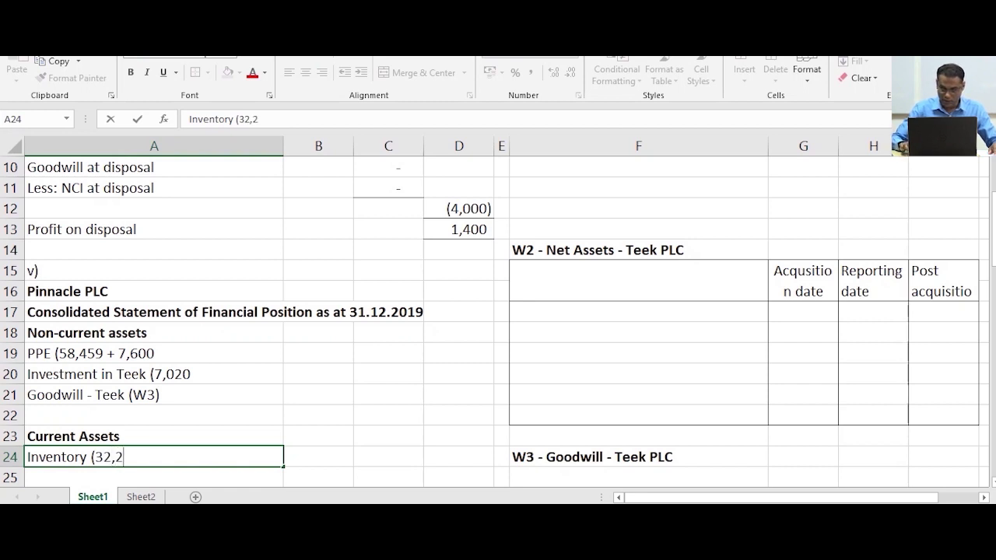
text(36)
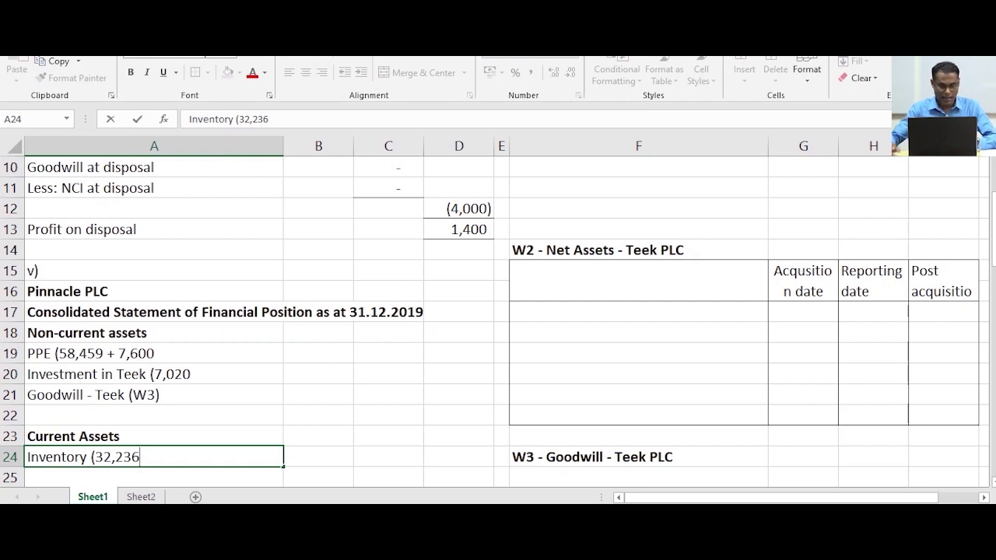
text(   +)
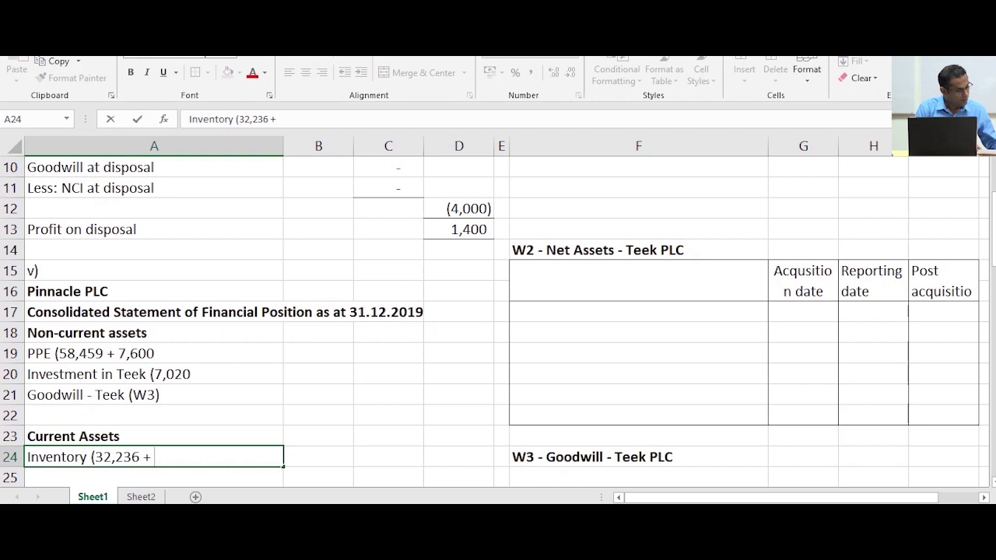
text(400)
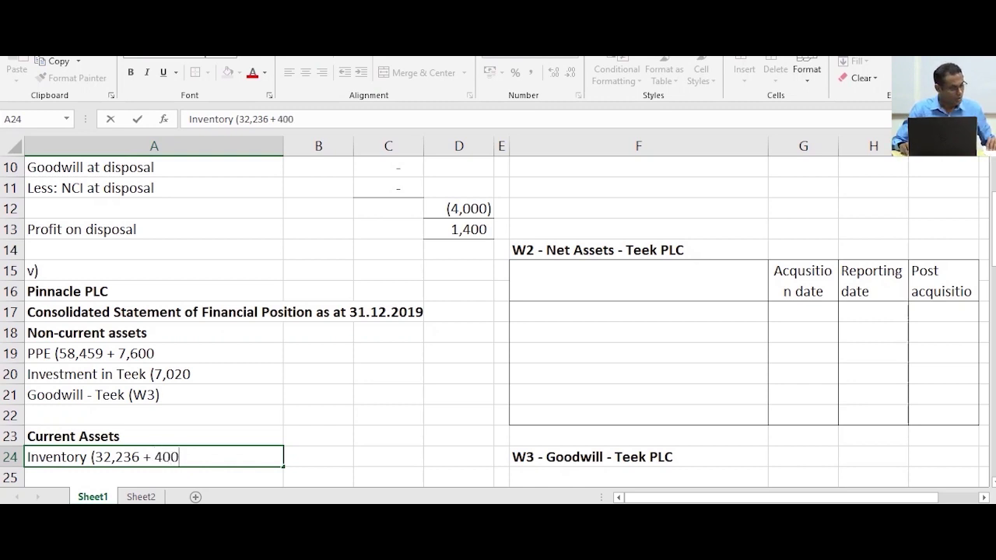
key(Return)
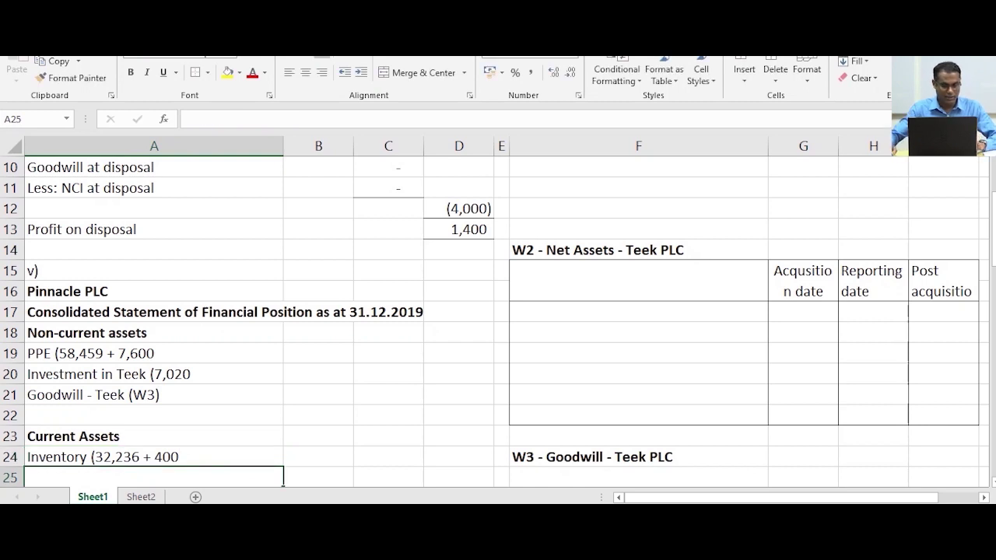
Enter the receivables line "Trade Receivable (13,042 + 700" in cell A25, beneath the inventory line
scroll(498, 321, down, 1)
text(Tra)
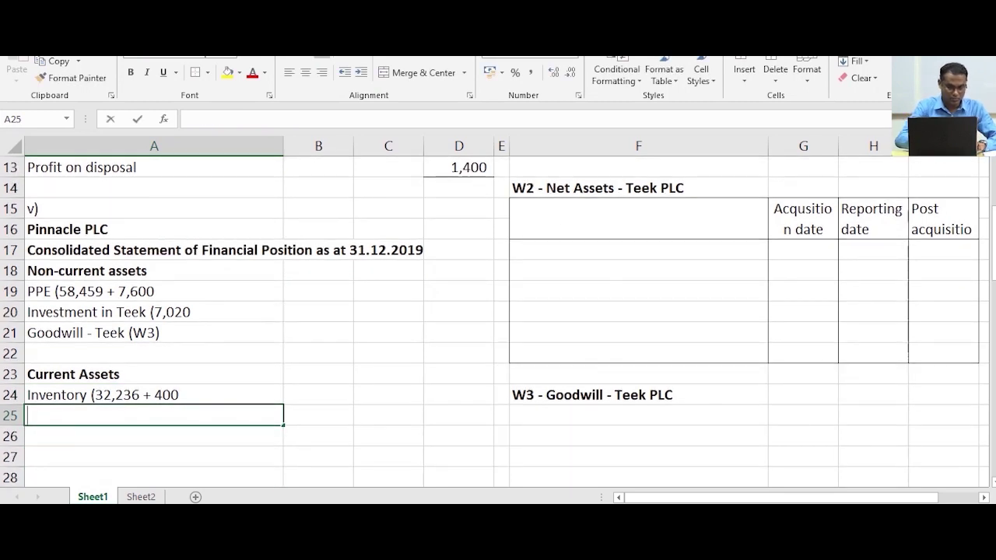
text(de Rec)
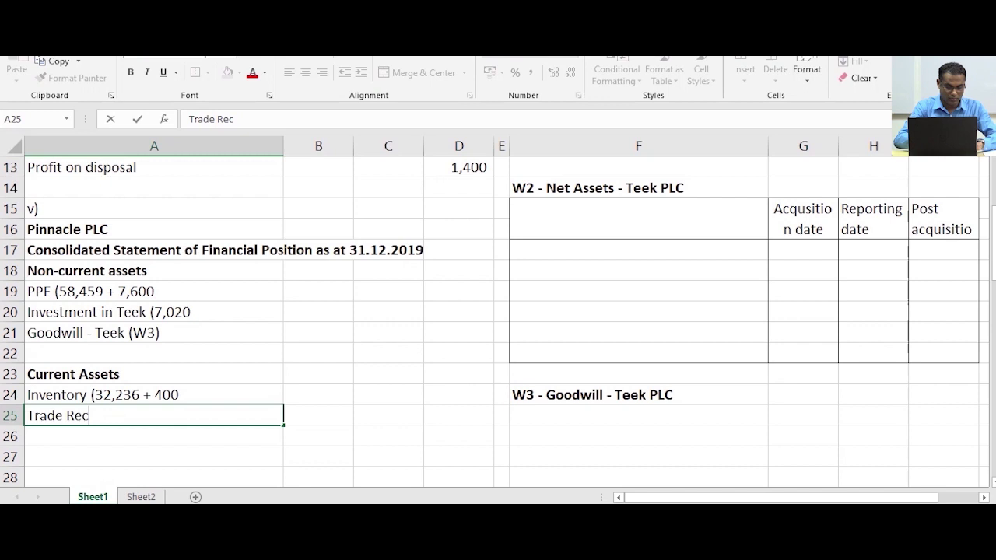
text(eivabl)
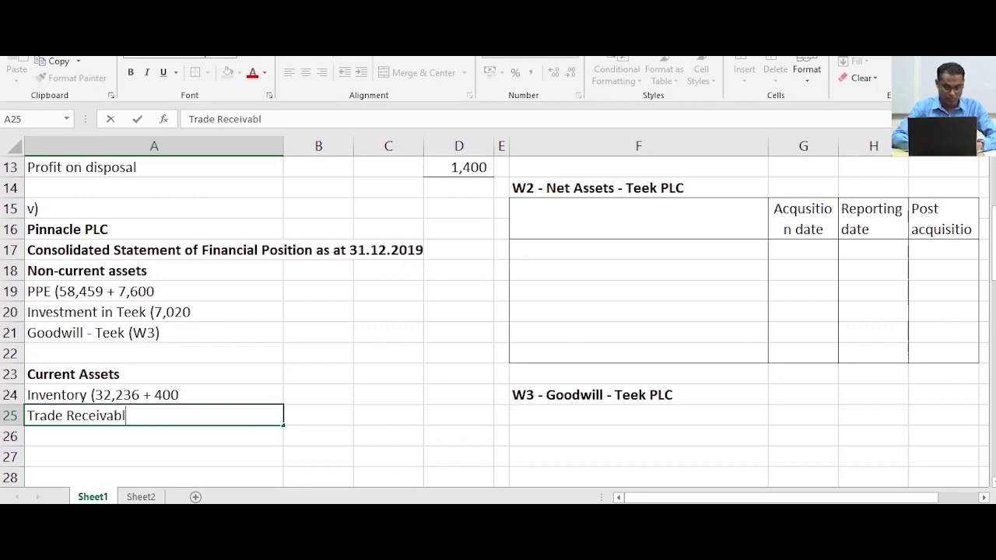
text(e ()
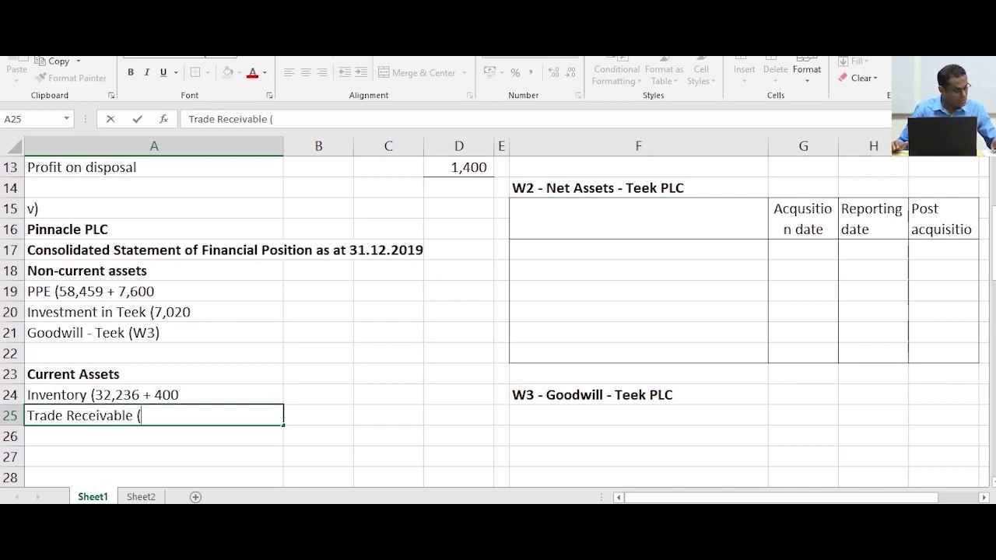
text(13)
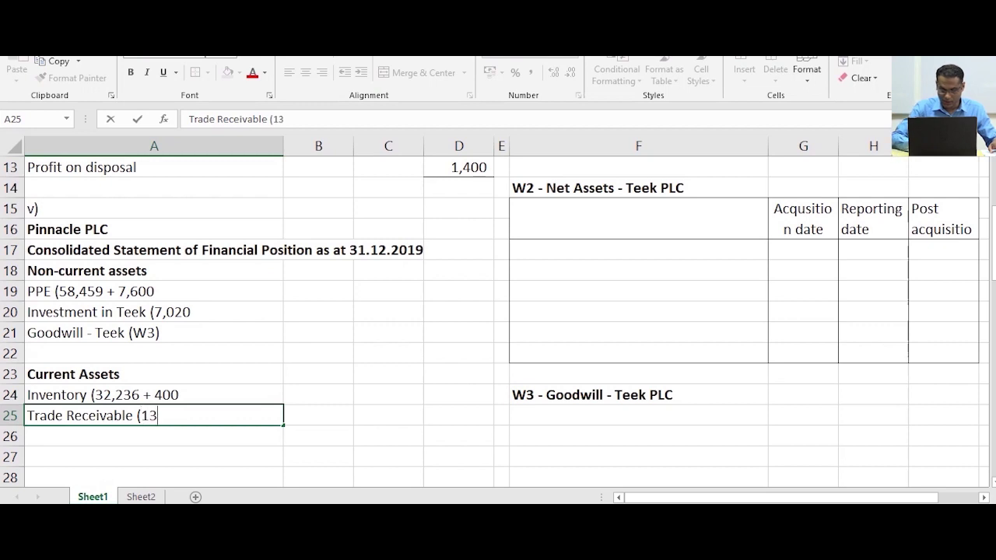
text(,042 +)
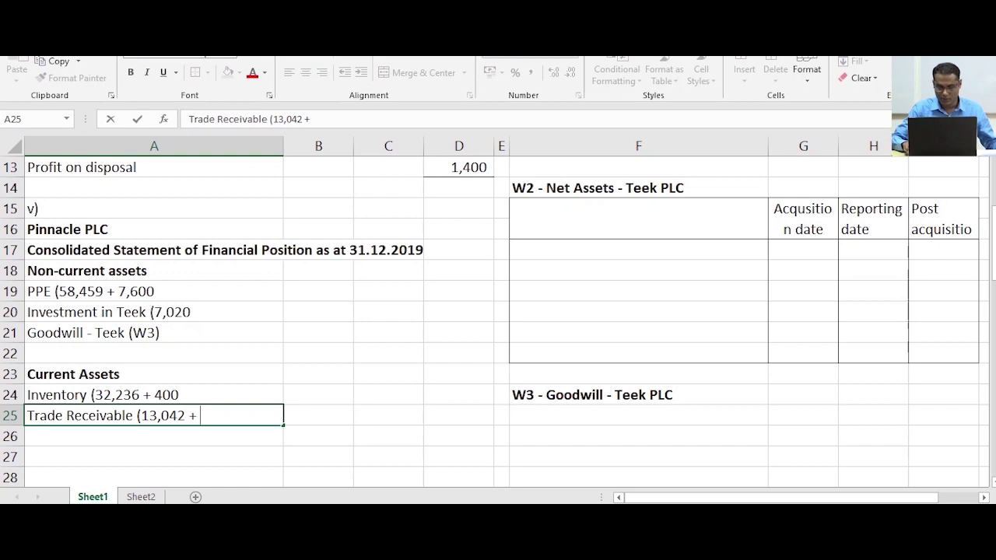
text(700)
key(Return)
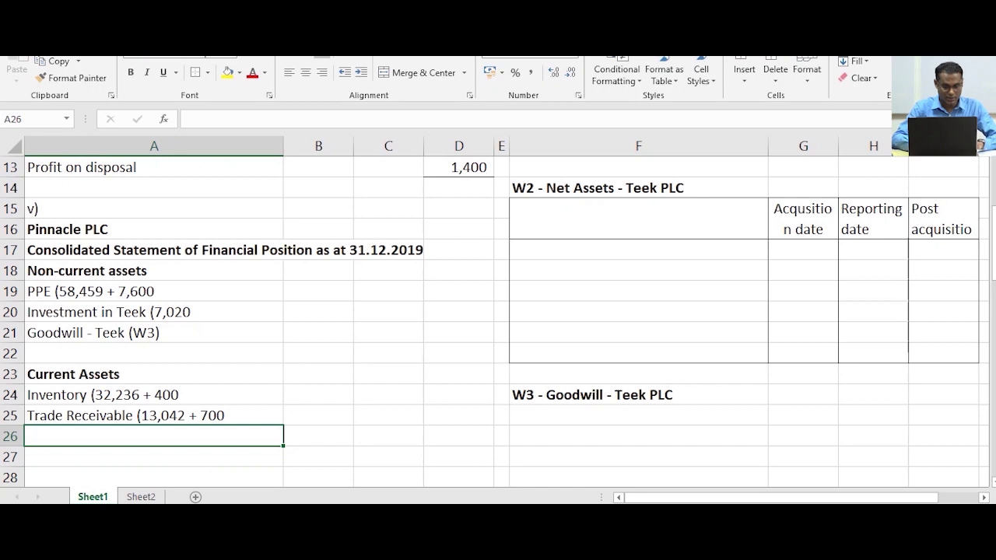
Enter the line "Other current assets (172 + 350" in cell A26, beneath the trade receivable line
text(Other current)
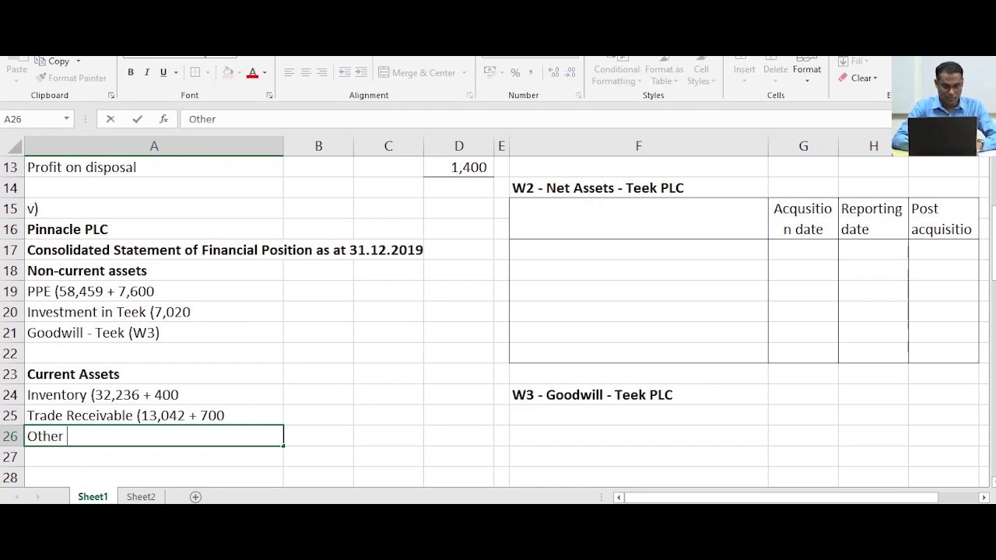
text( assets )
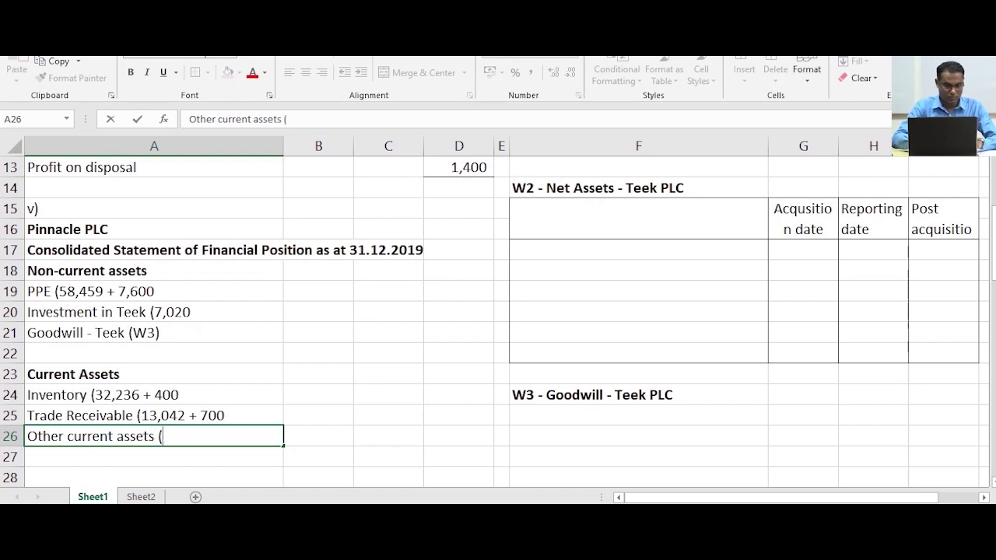
text((172 +)
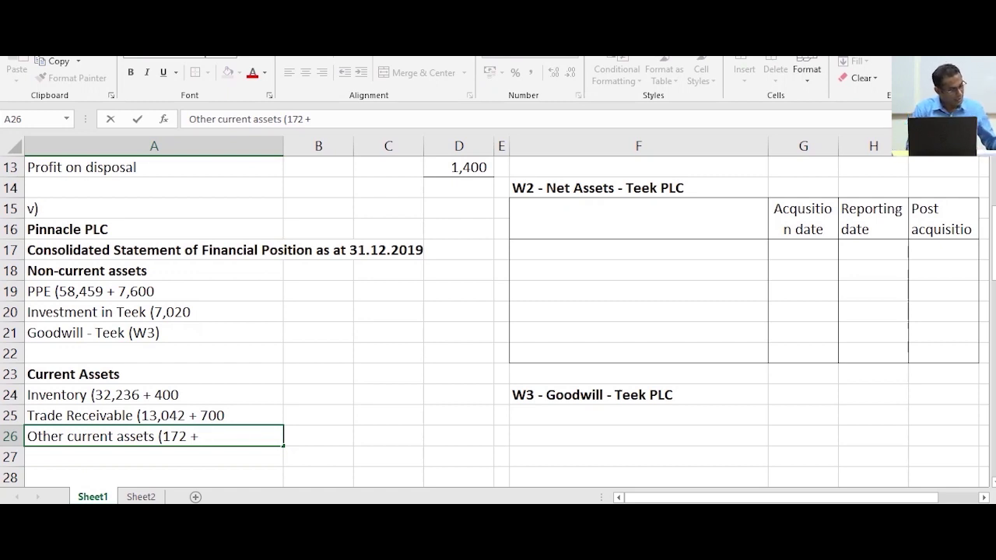
text( 350)
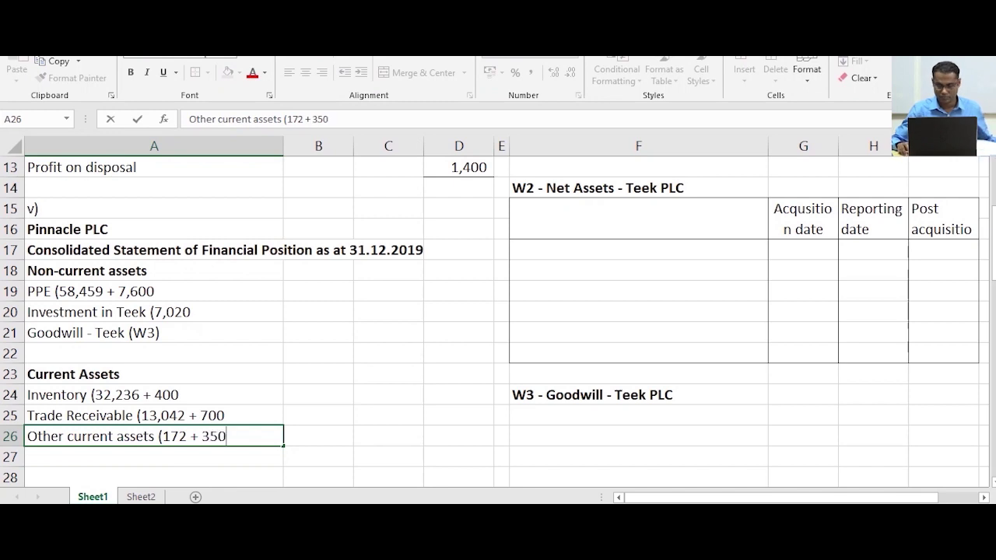
key(Return)
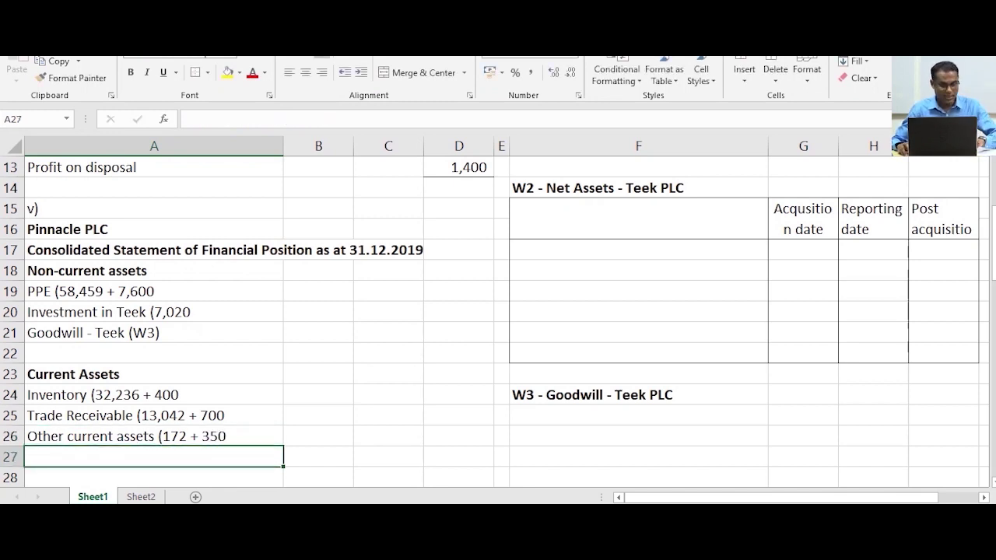
Enter the line "Cash and cash equivalents (7,721 + 750" in cell A27, beneath the other current assets line
text(Cash )
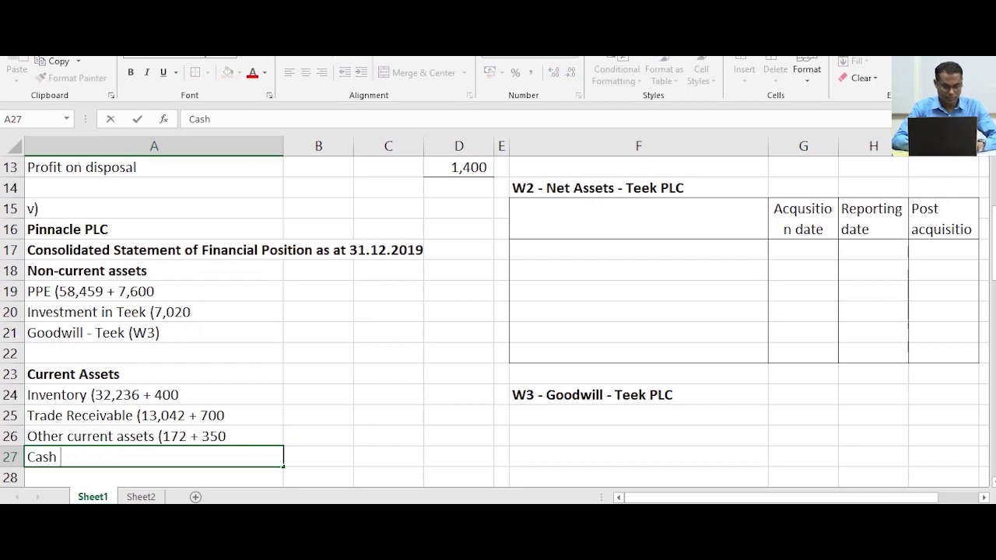
text(and cash equiv)
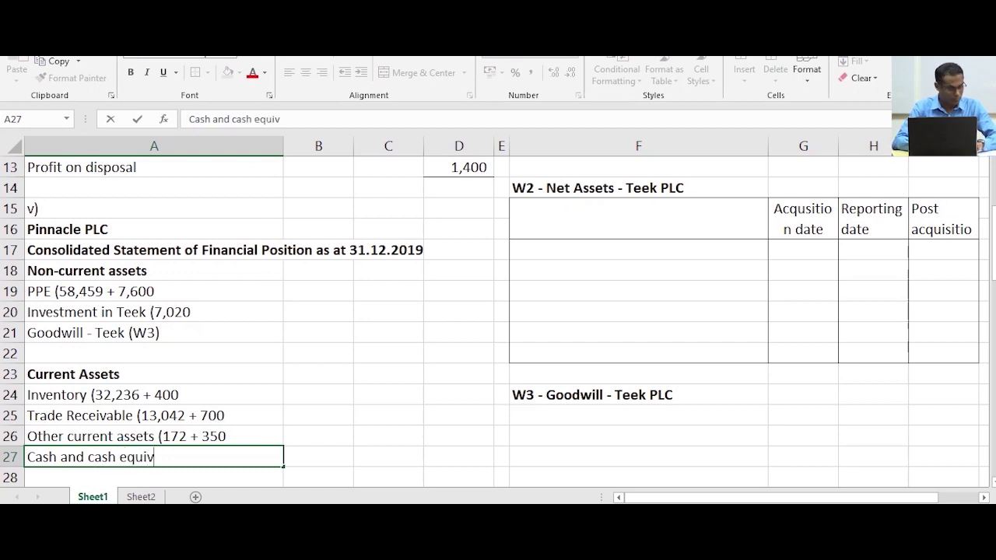
text(alents ()
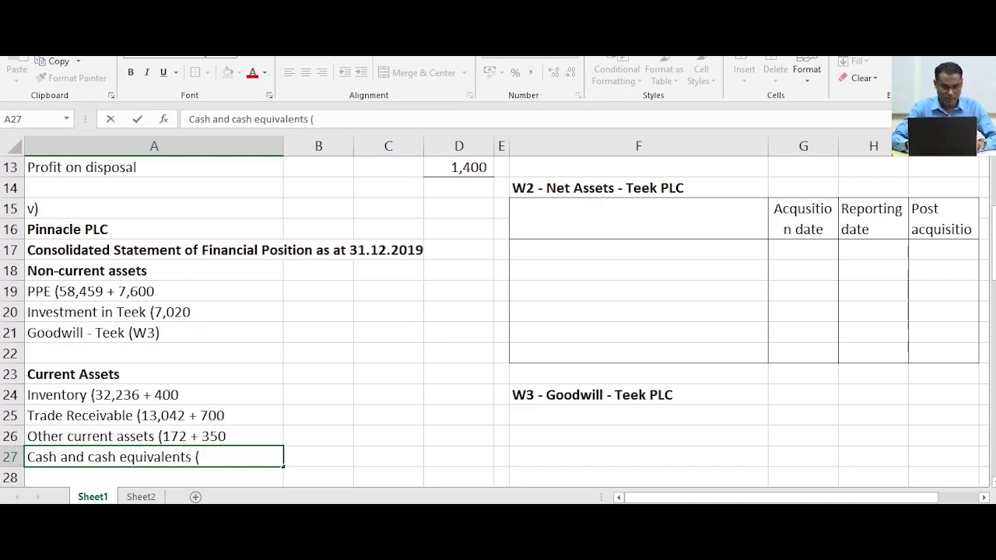
text(7)
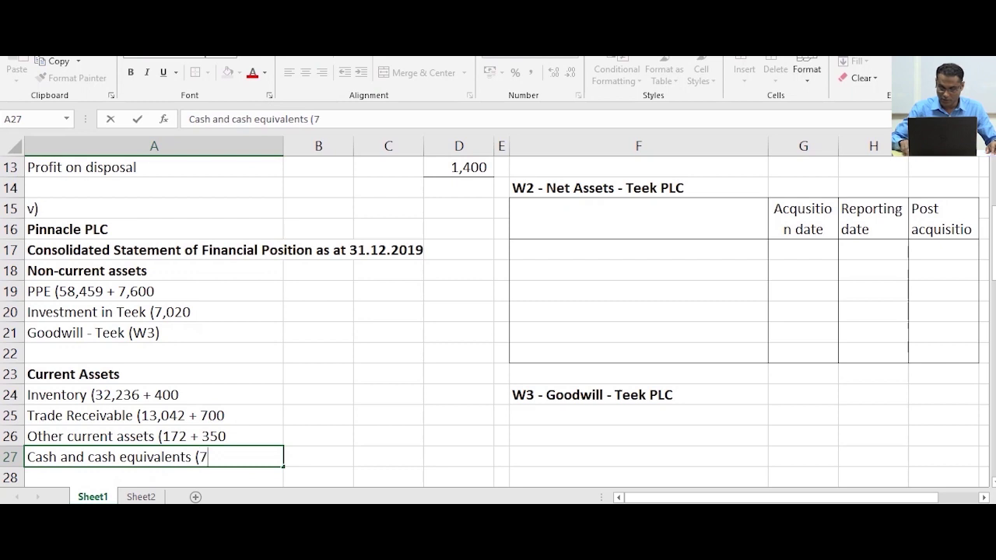
text(,7)
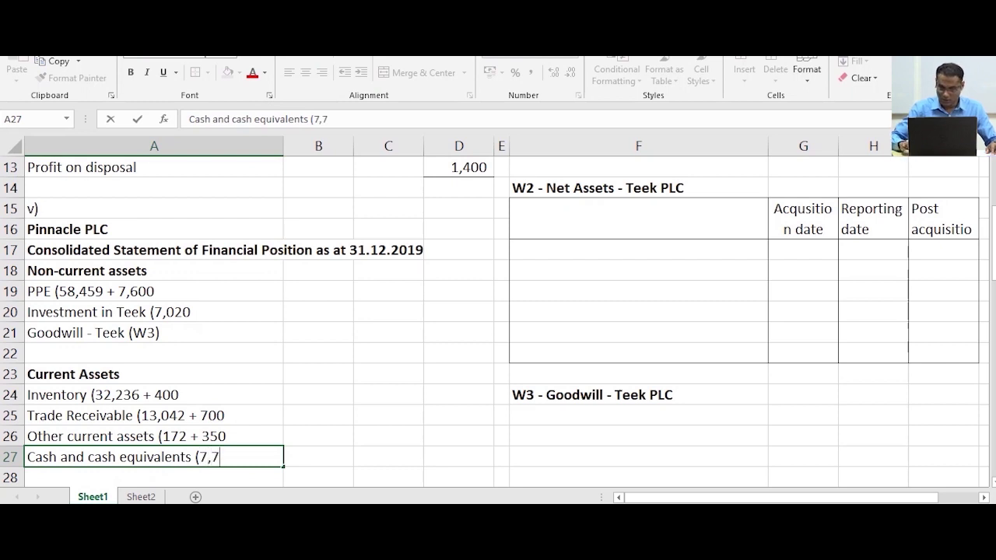
text(21 +)
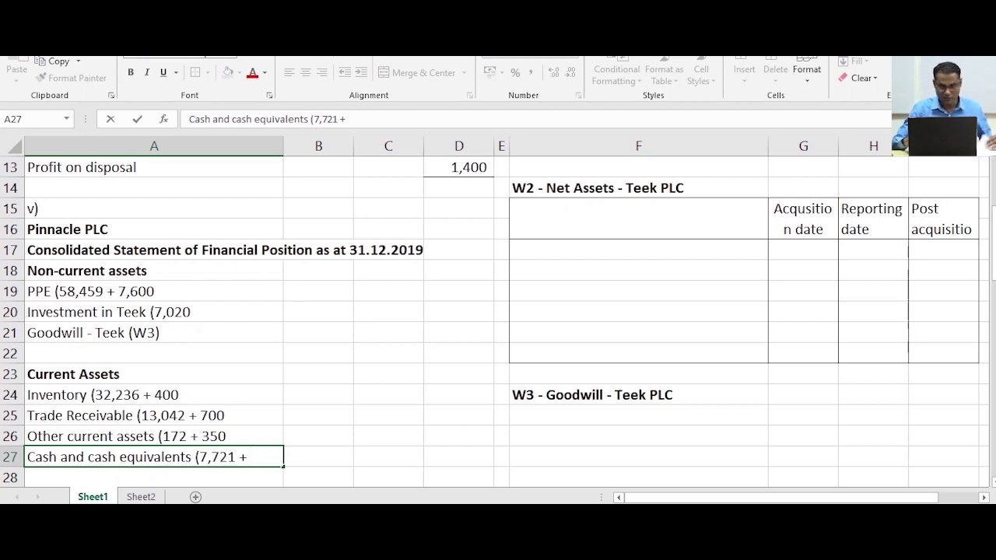
text(750)
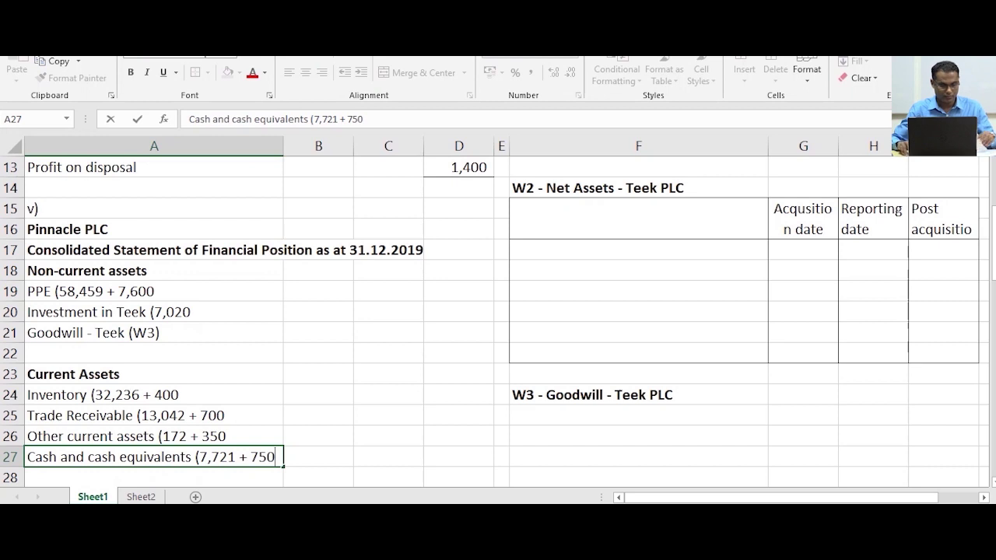
key(Return)
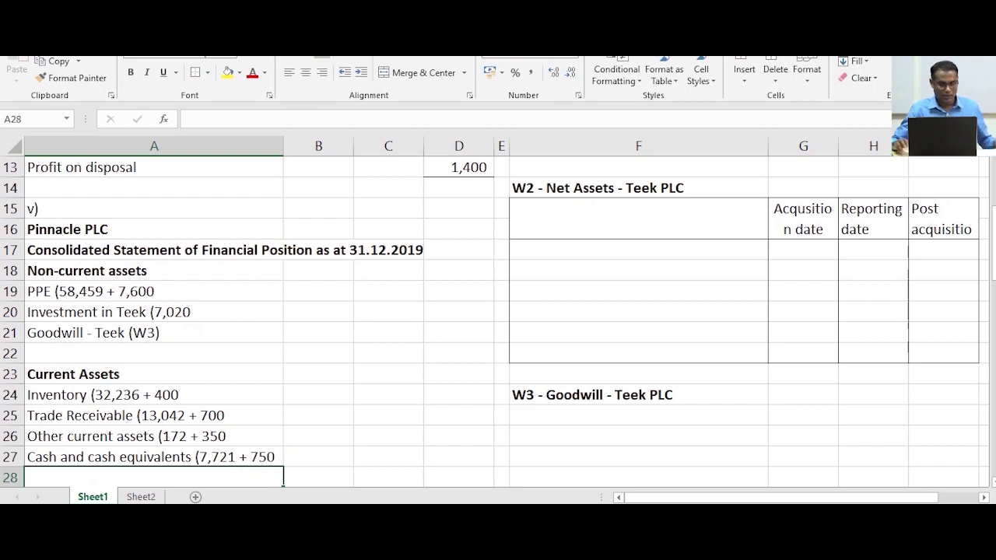
Select cell A31, leaving three blank rows beneath the cash and cash equivalents line
scroll(498, 322, down, 2)
click(153, 374)
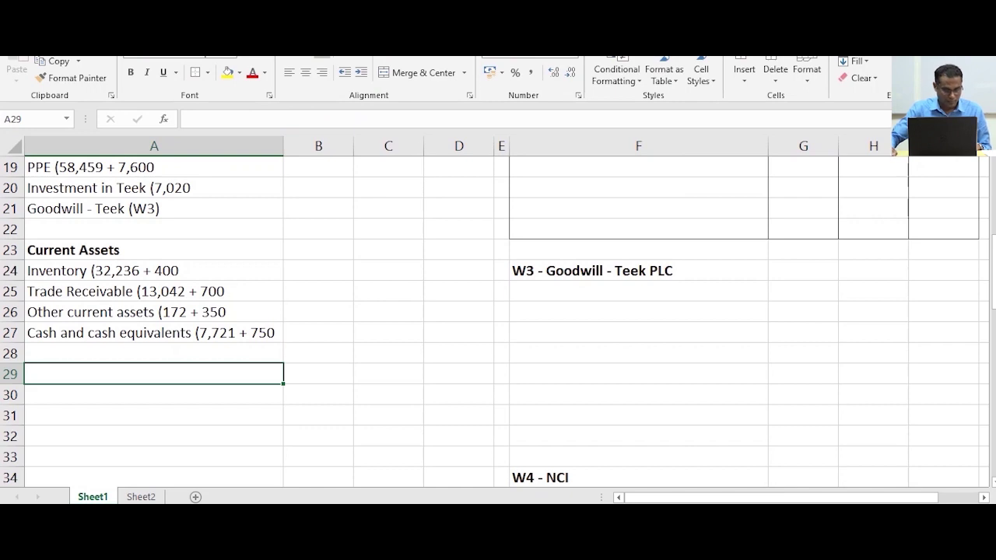
key(Down)
key(Down)
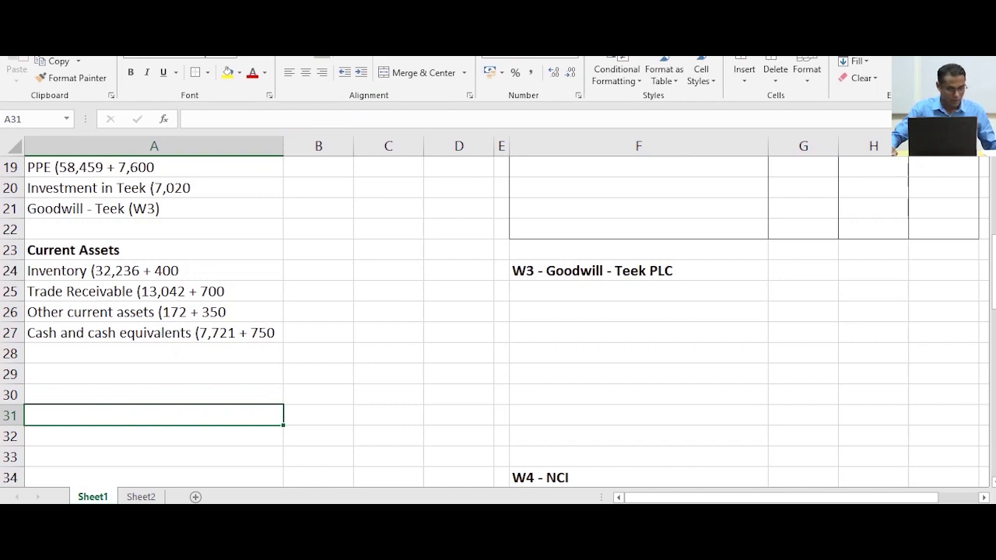
scroll(498, 324, down, 4)
scroll(498, 323, up, 1)
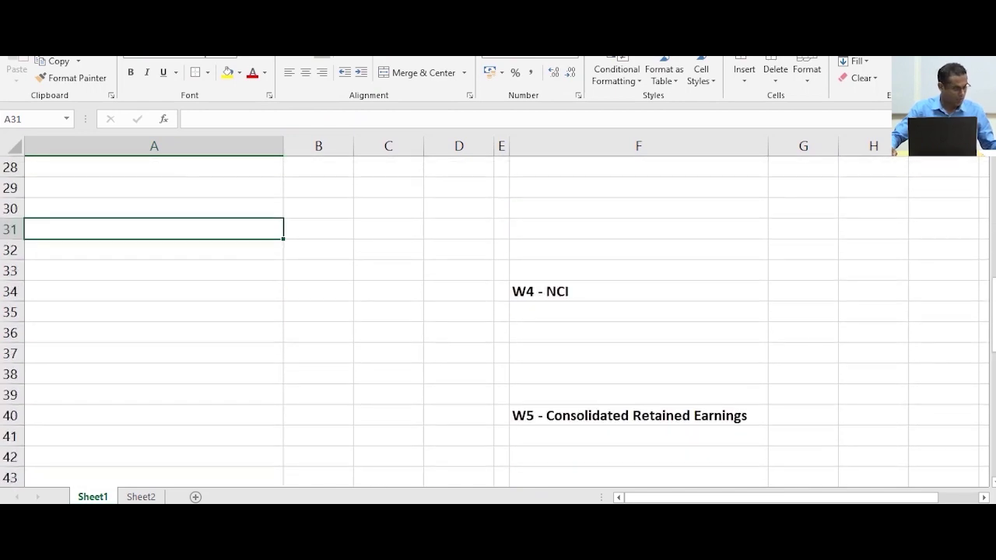
Add a bold "Equity" heading in cell A30, below the current assets section
scroll(498, 324, up, 1)
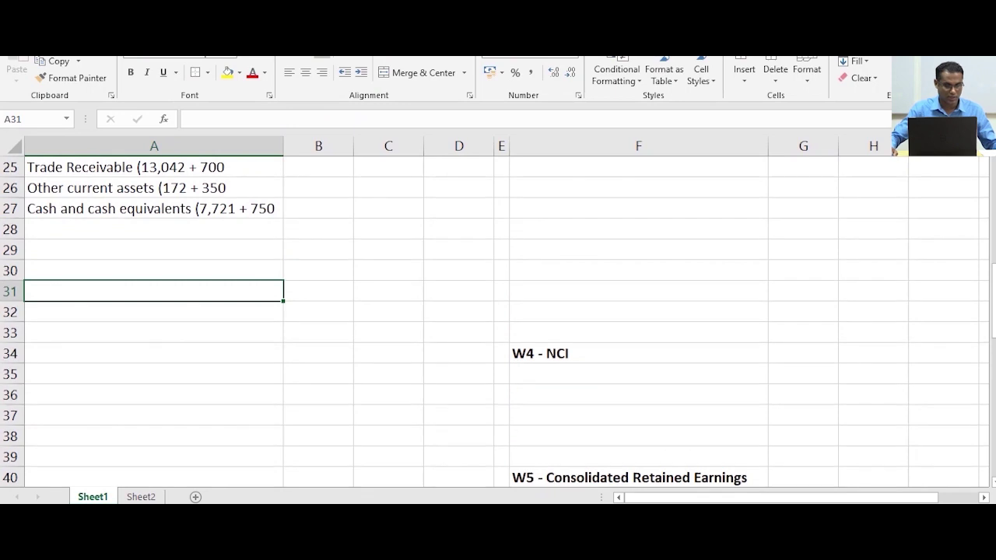
key(Up)
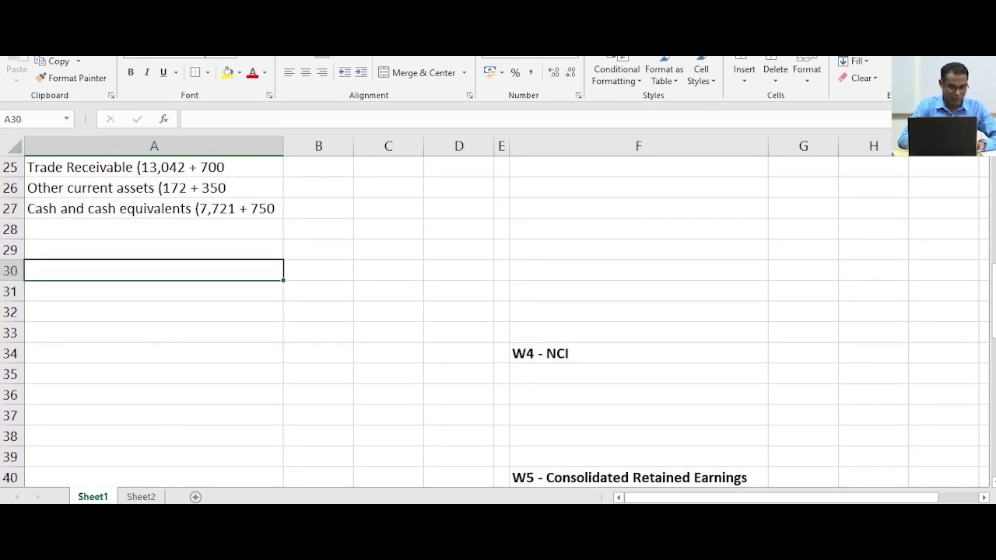
text(Equity)
key(Return)
scroll(498, 323, up, 2)
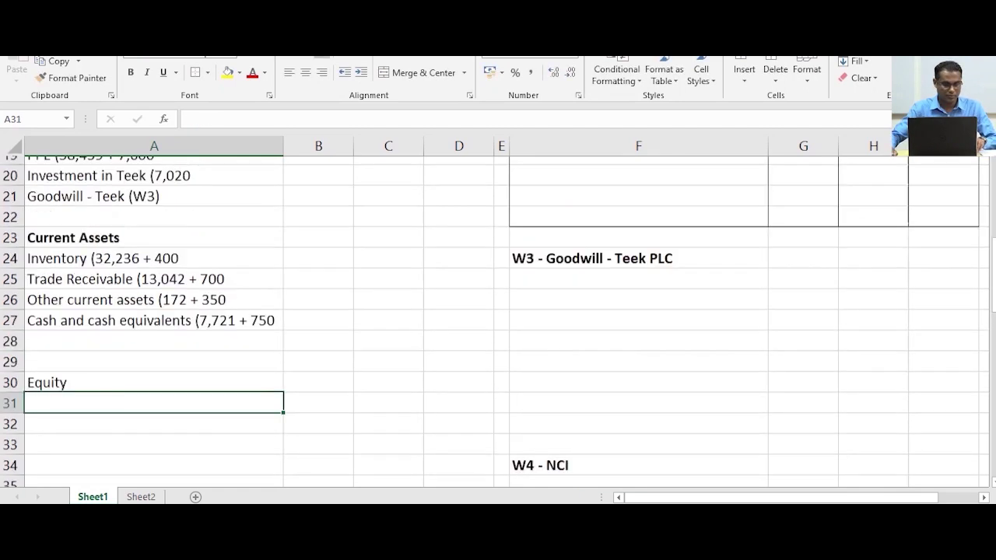
key(Up)
key(ctrl+b)
key(Down)
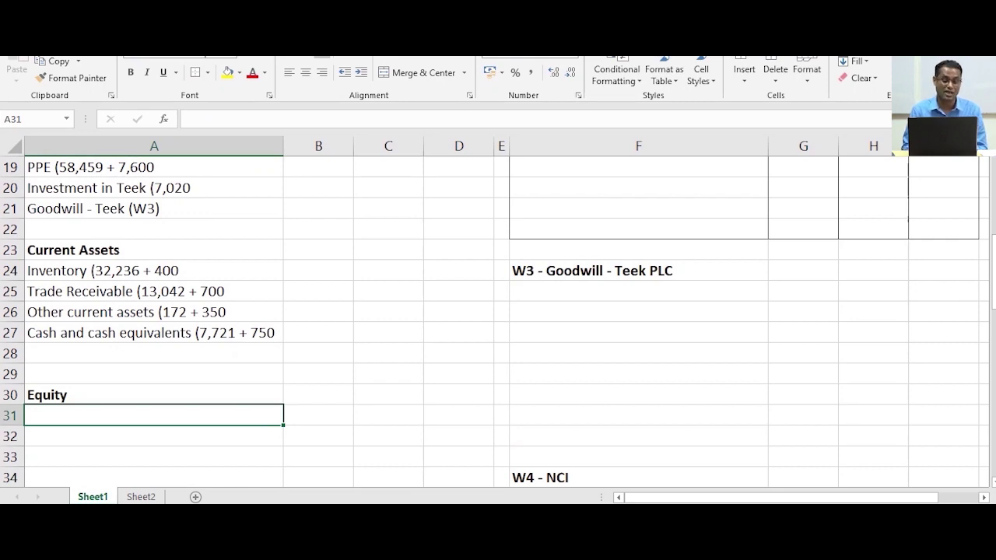
Enter the equity line "Stated capital (16,718" in cell A31, under the Equity heading
scroll(498, 319, up, 2)
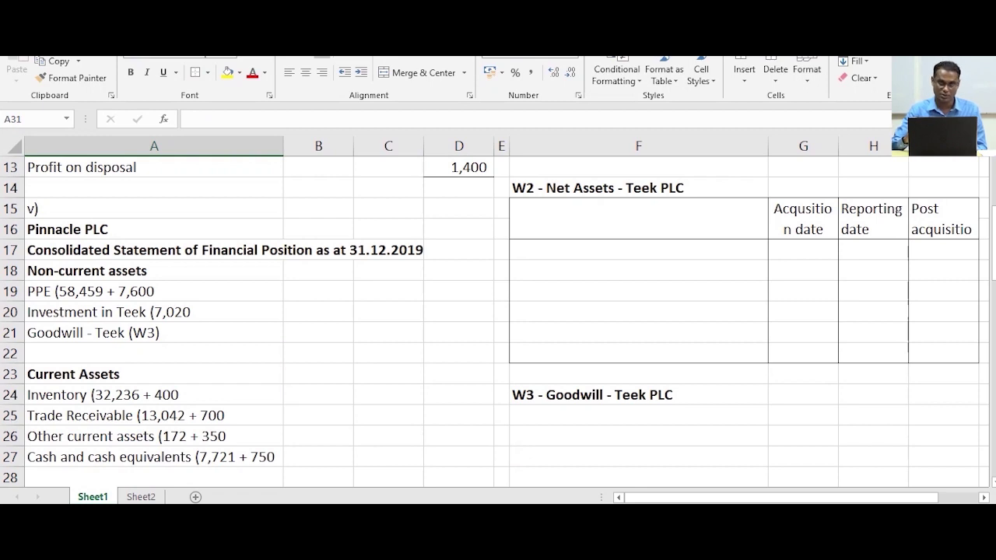
scroll(498, 319, down, 2)
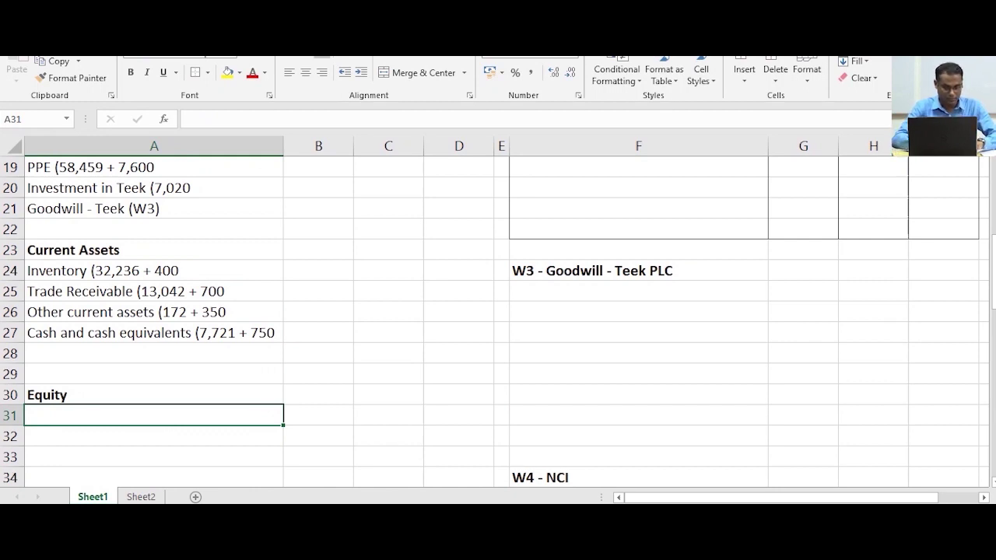
text(Stated capital)
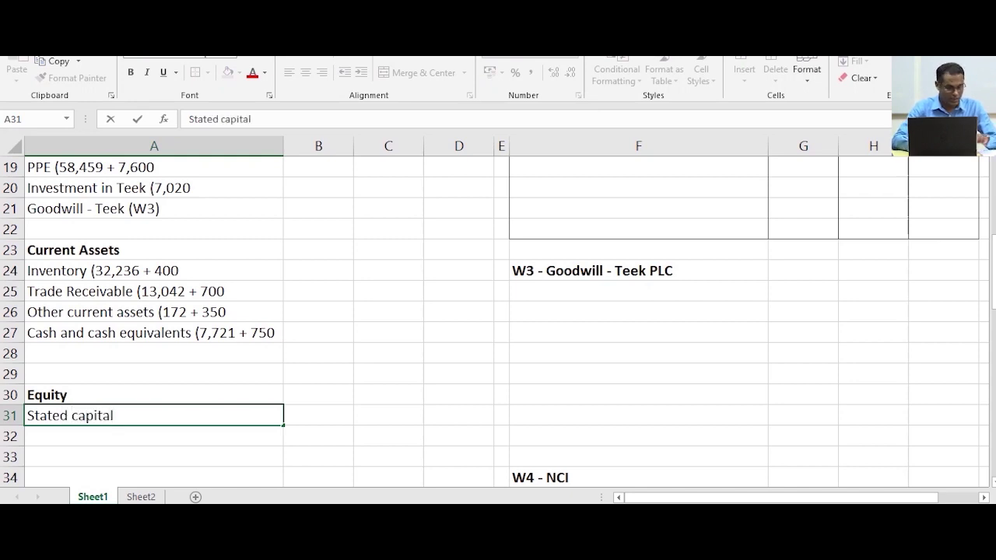
text( (16,718)
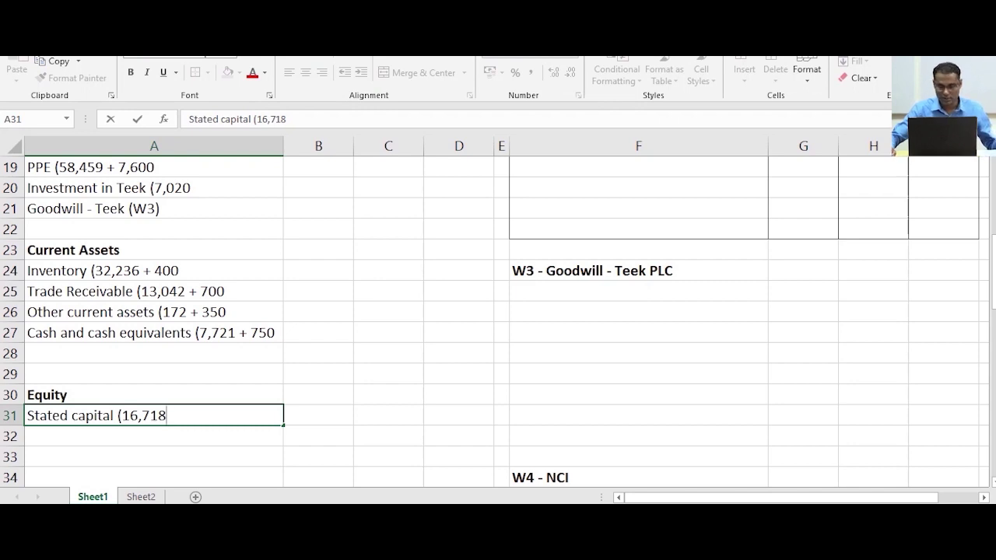
Label the first row of the W2 Net Assets table "Stated capital" in cell F17
scroll(498, 311, up, 2)
click(639, 249)
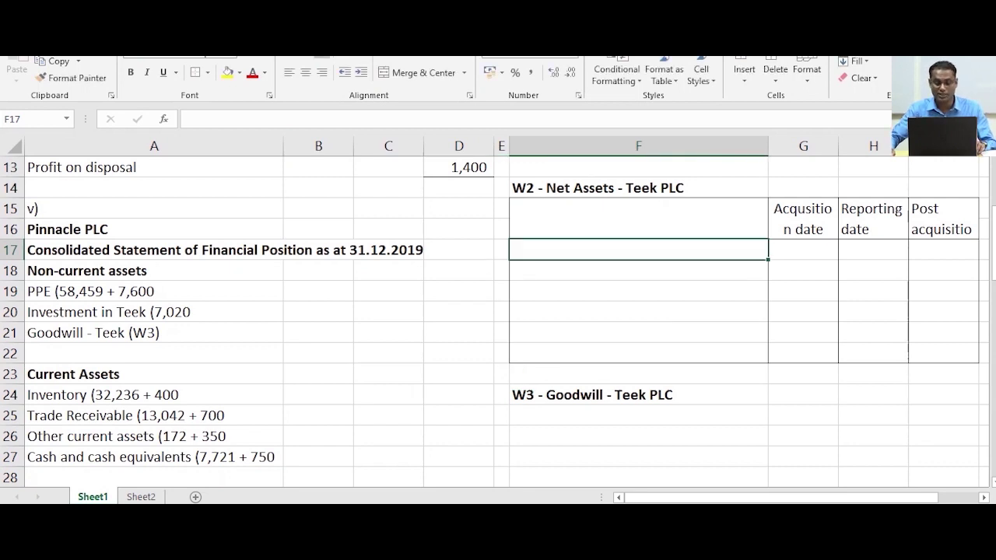
text(S)
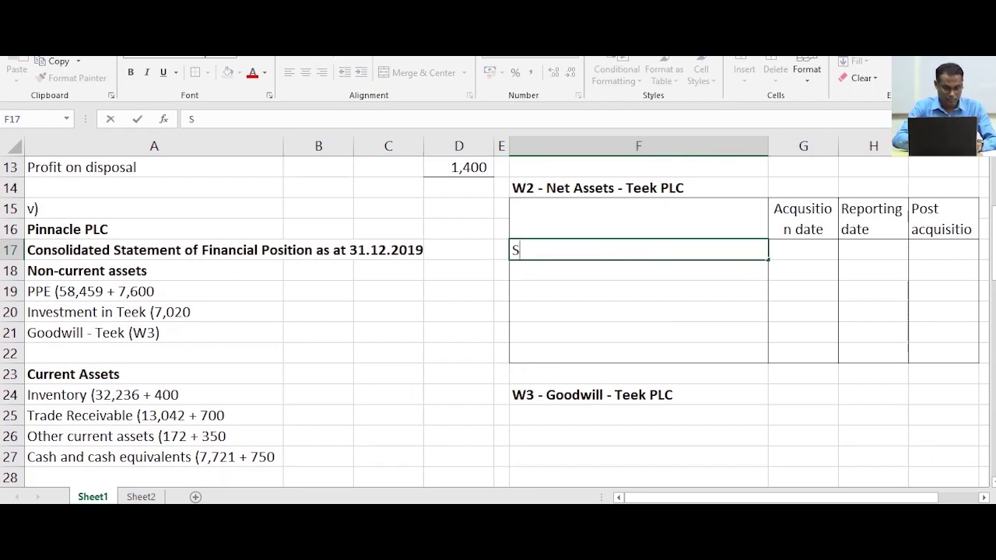
text(tated )
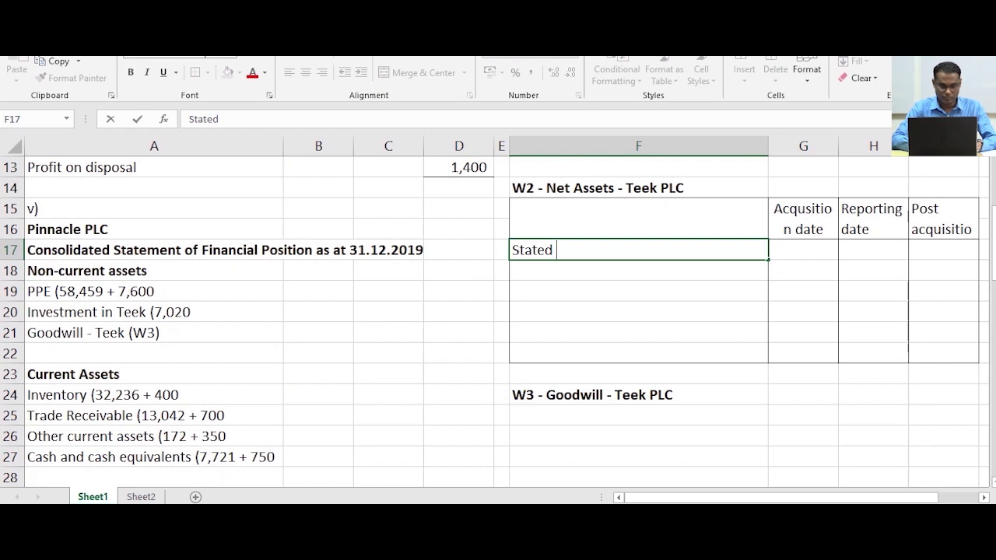
text(capital)
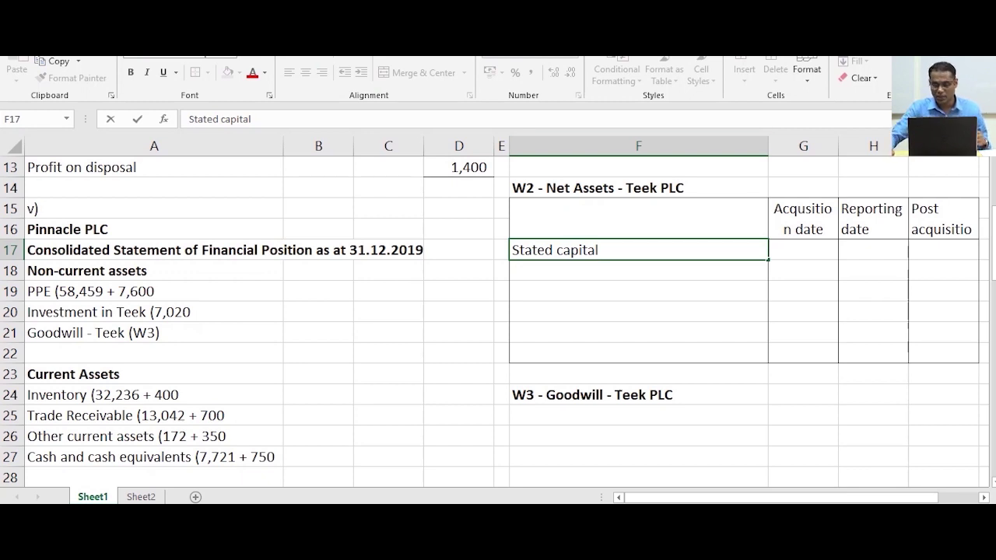
Enter 800 as Teek's stated capital for both the reporting date (H17) and the acquisition date (G17)
click(873, 250)
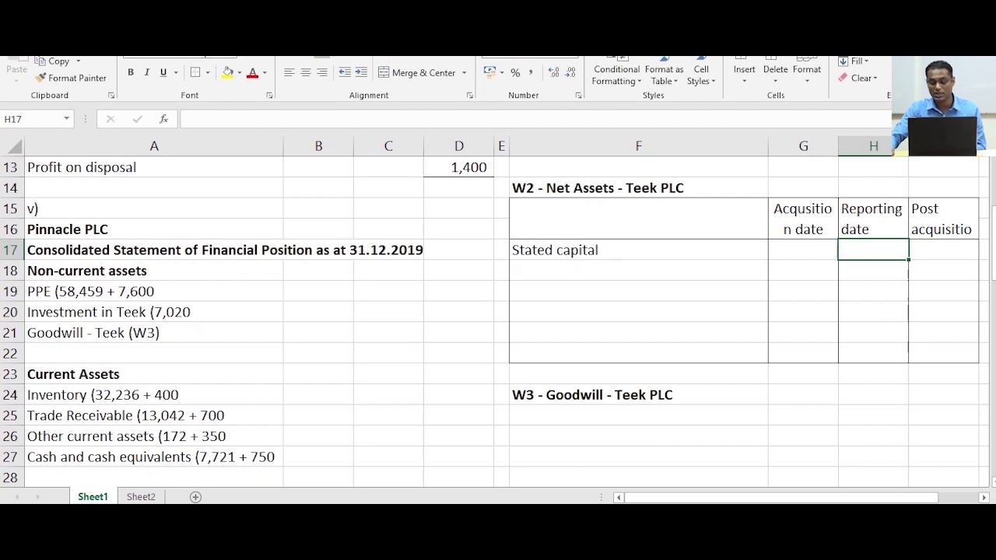
click(803, 219)
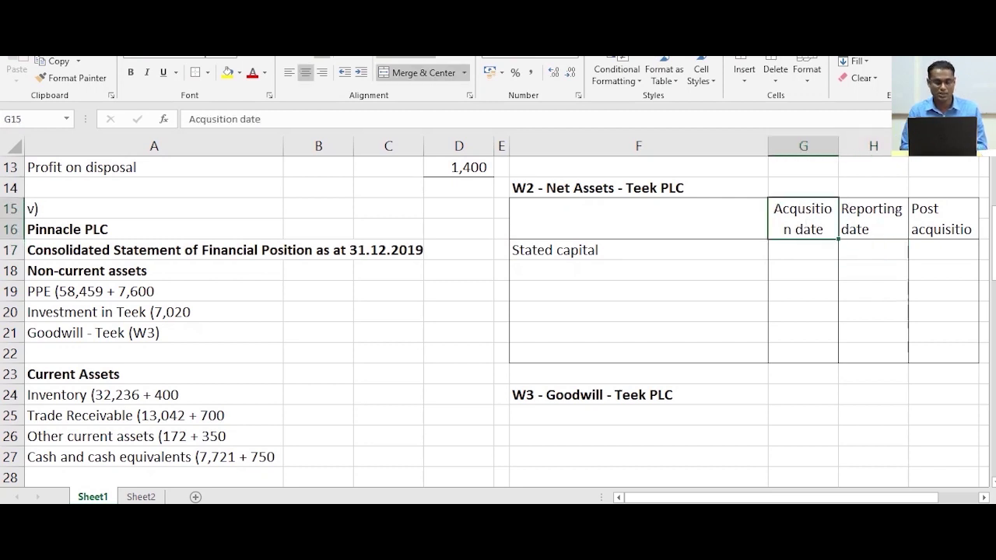
scroll(495, 321, up, 4)
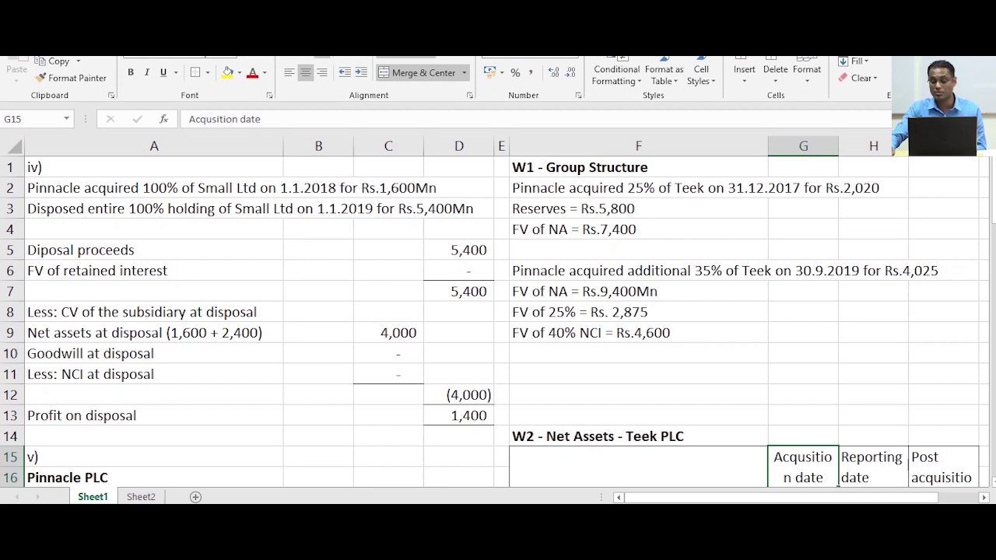
scroll(498, 319, down, 1)
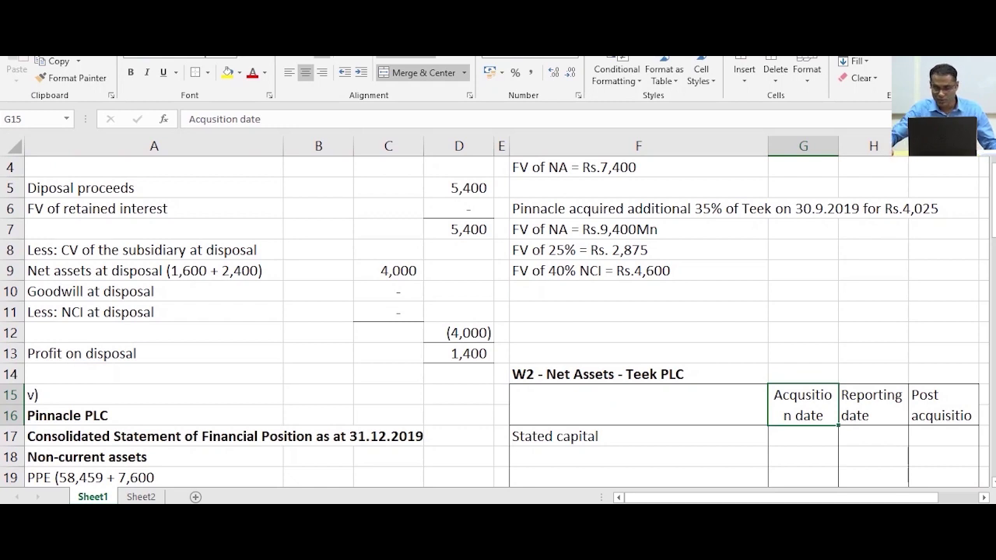
key(Right)
key(Down)
text(800)
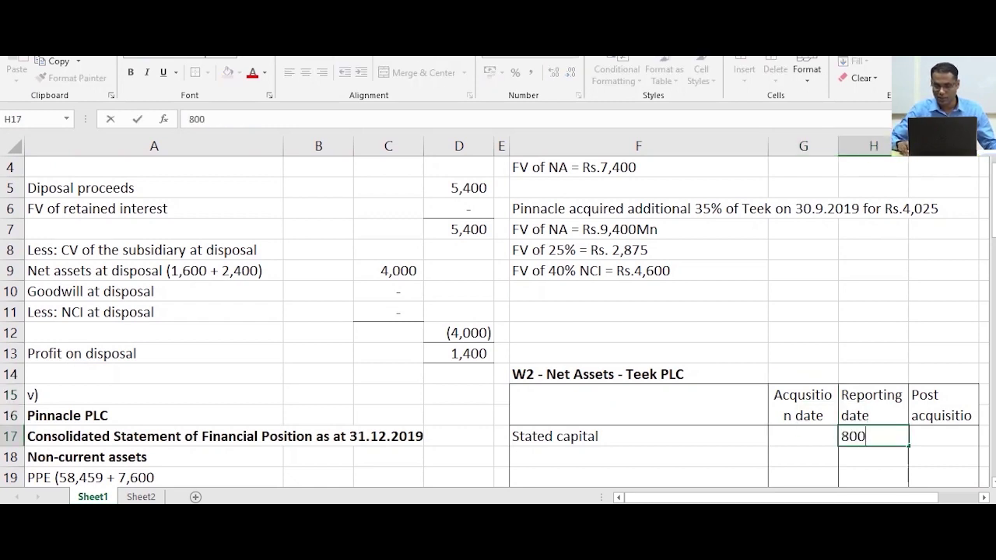
key(Return)
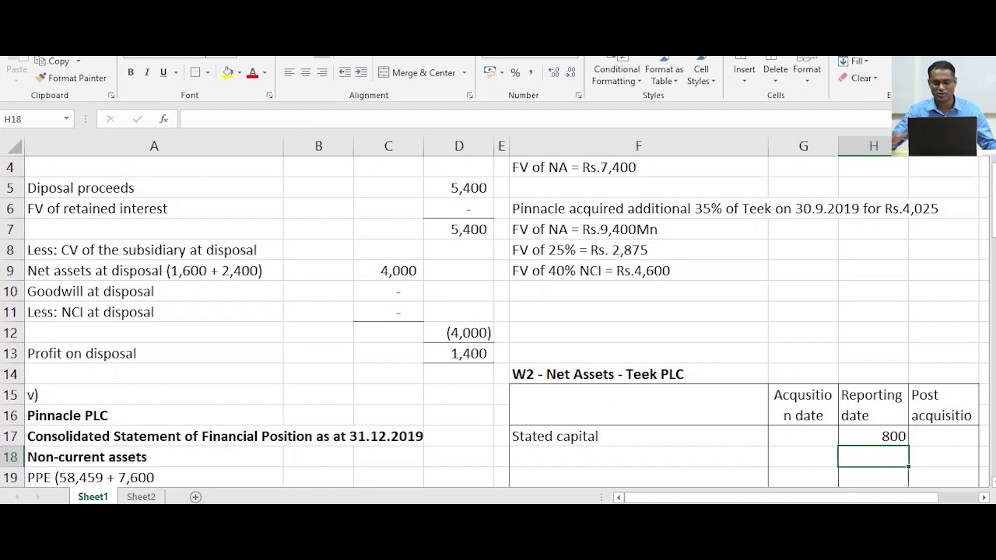
click(803, 436)
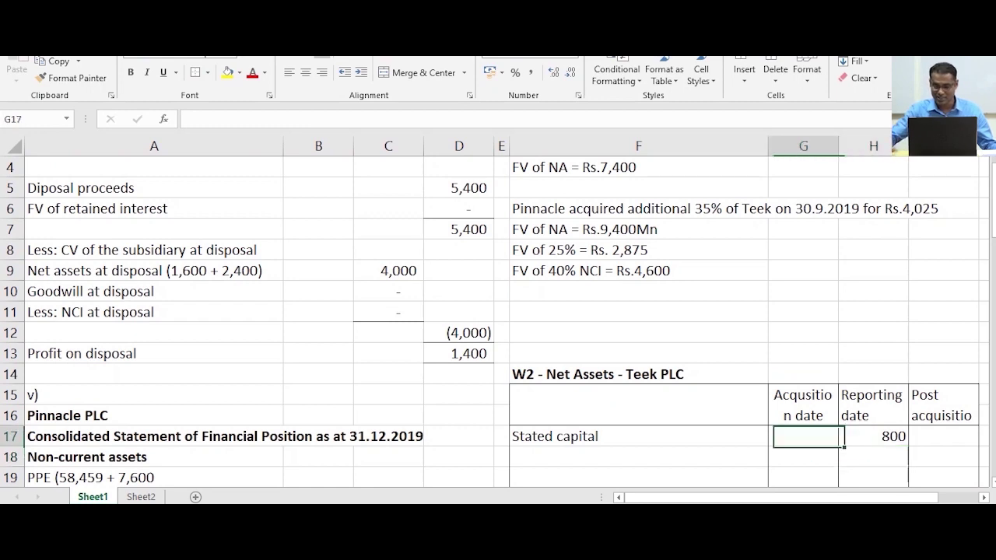
text(800)
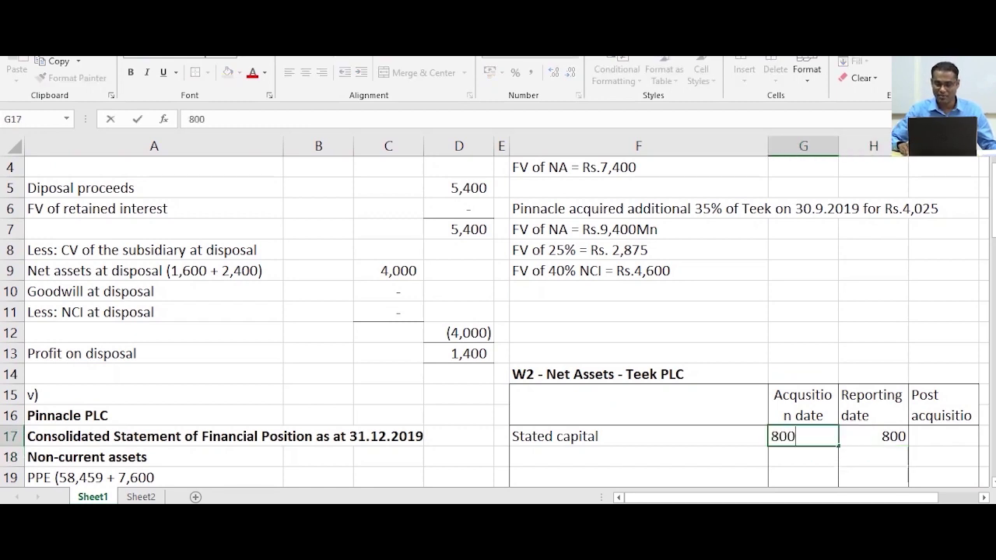
key(Return)
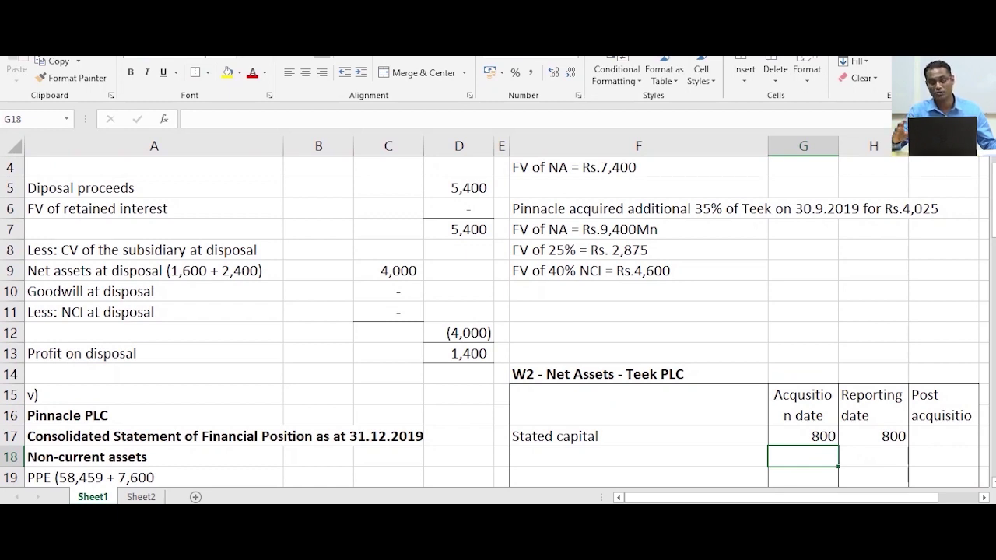
Add the dates 30.9.2019 in G14 and 31.12.2019 in H14, above the acquisition and reporting date headings
key(Up)
key(Up)
key(Up)
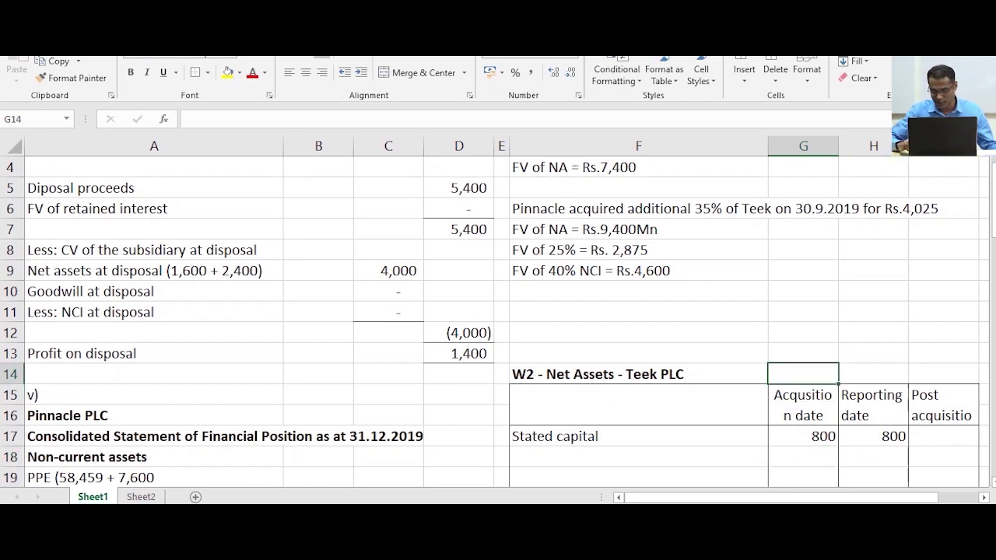
text(30.9.)
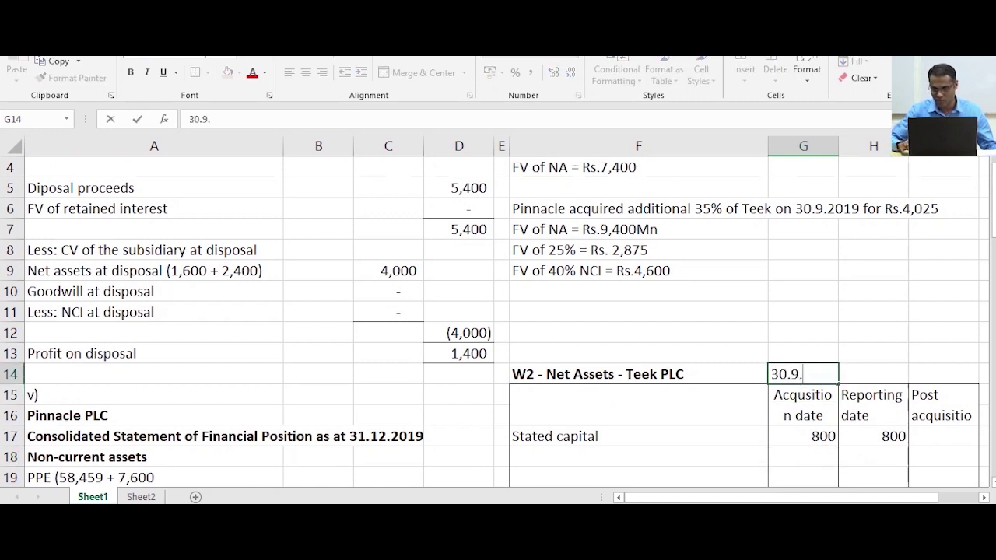
text(20)
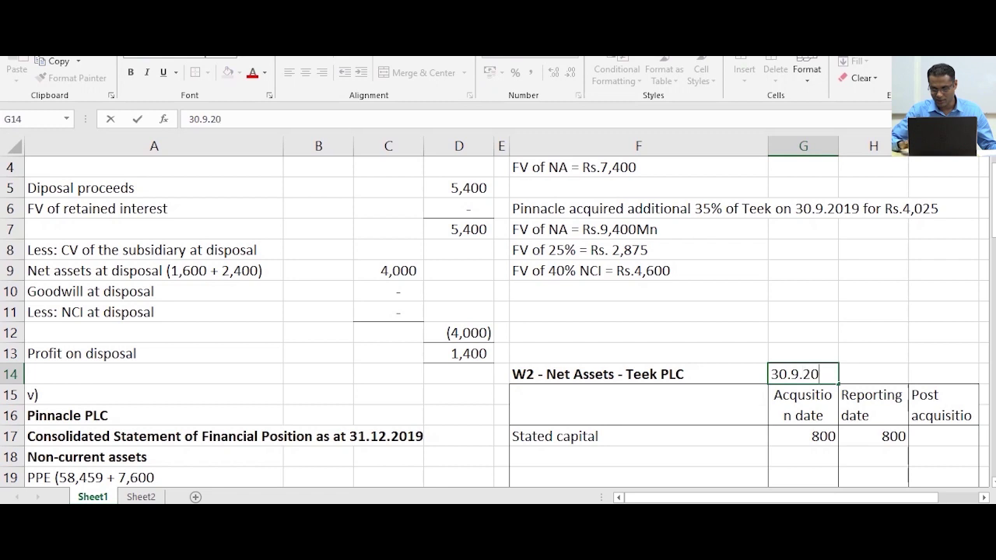
text(19)
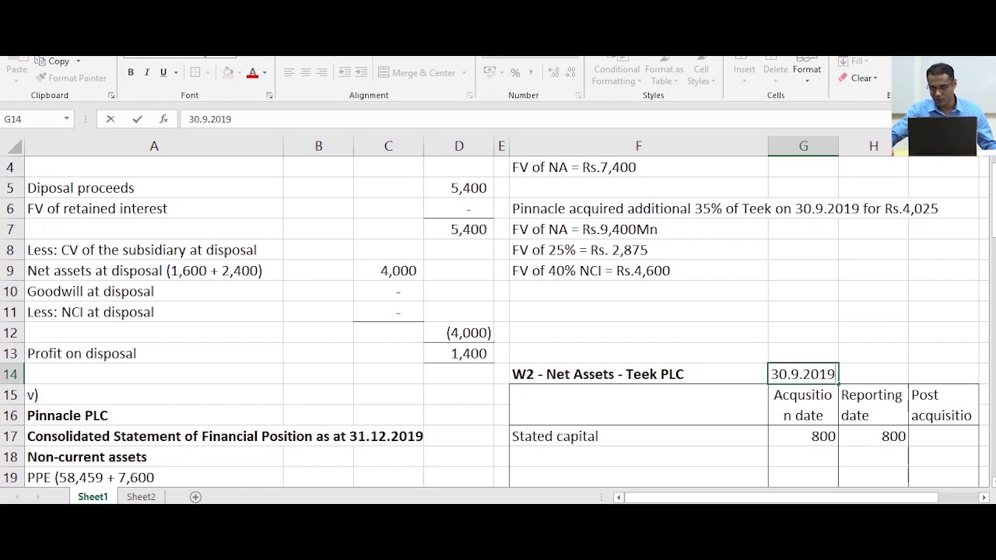
key(Tab)
text(31.)
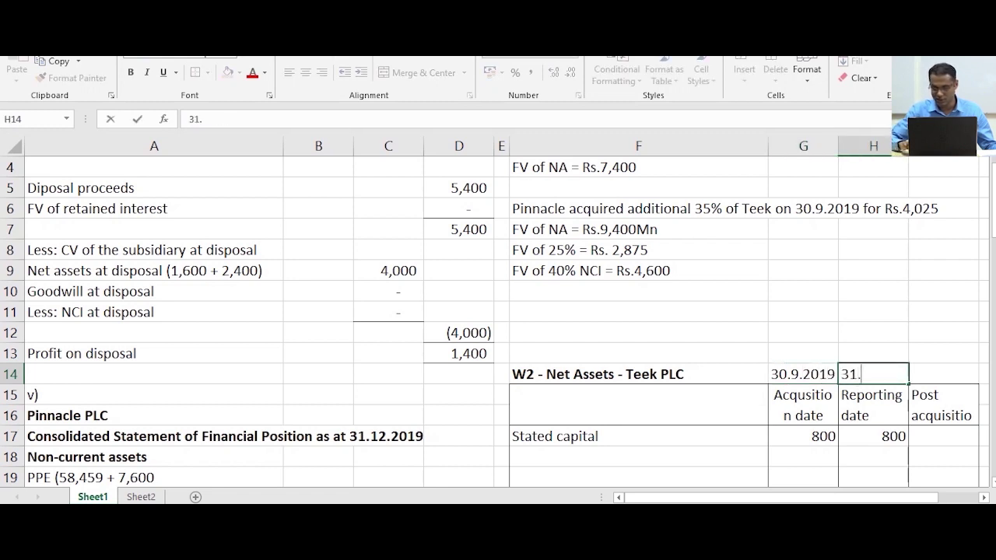
text(12.2019)
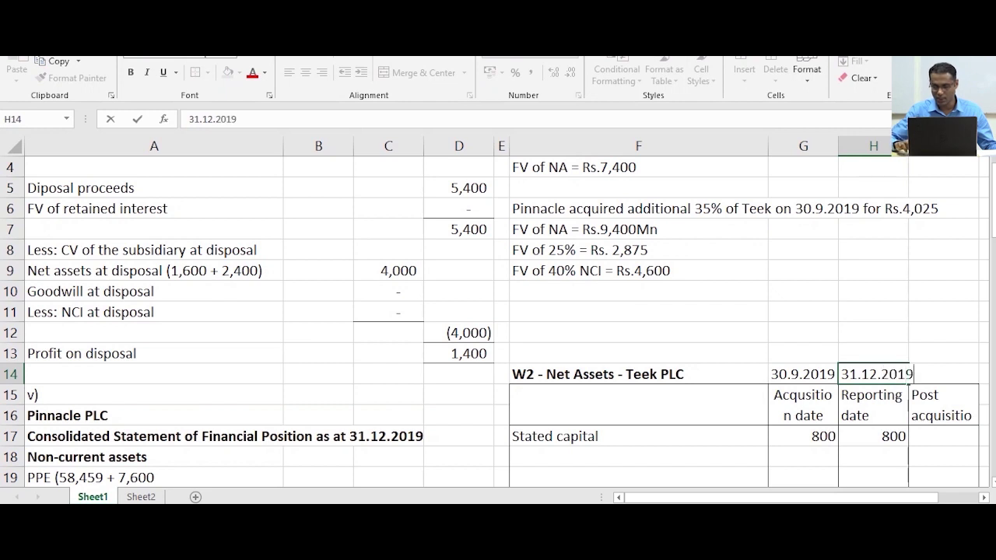
key(Return)
Calculate the post-acquisition stated capital in I17 with the formula =H17-G17
key(Down)
key(Right)
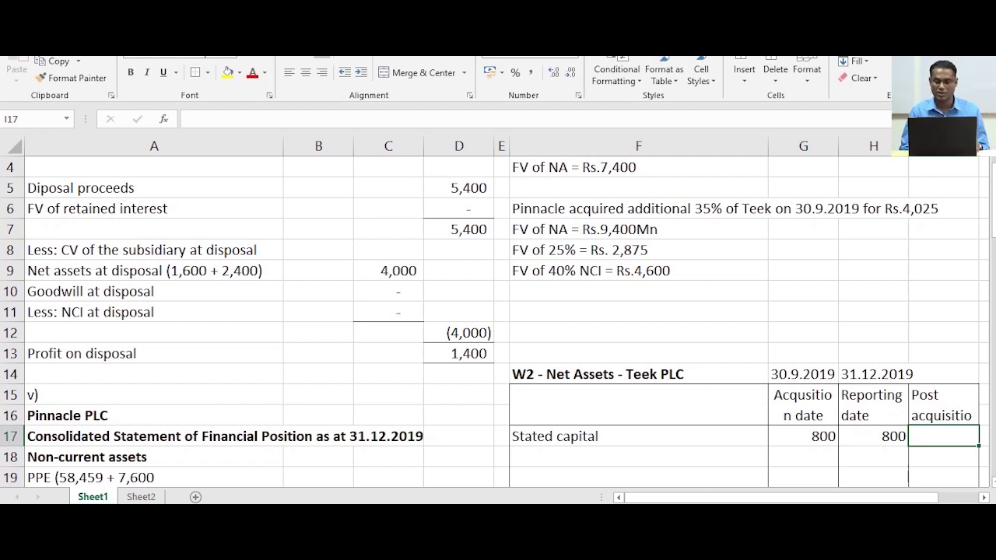
text(=)
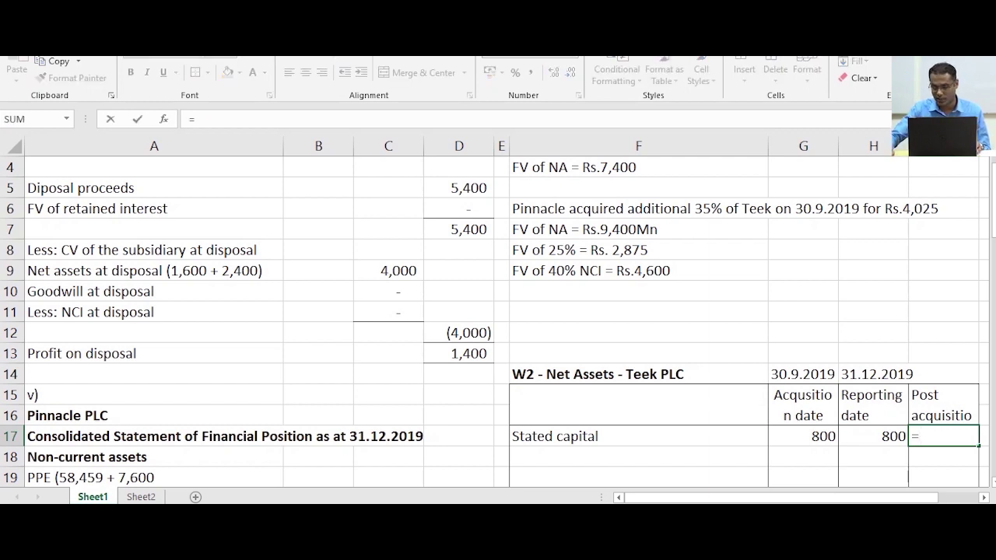
key(Left)
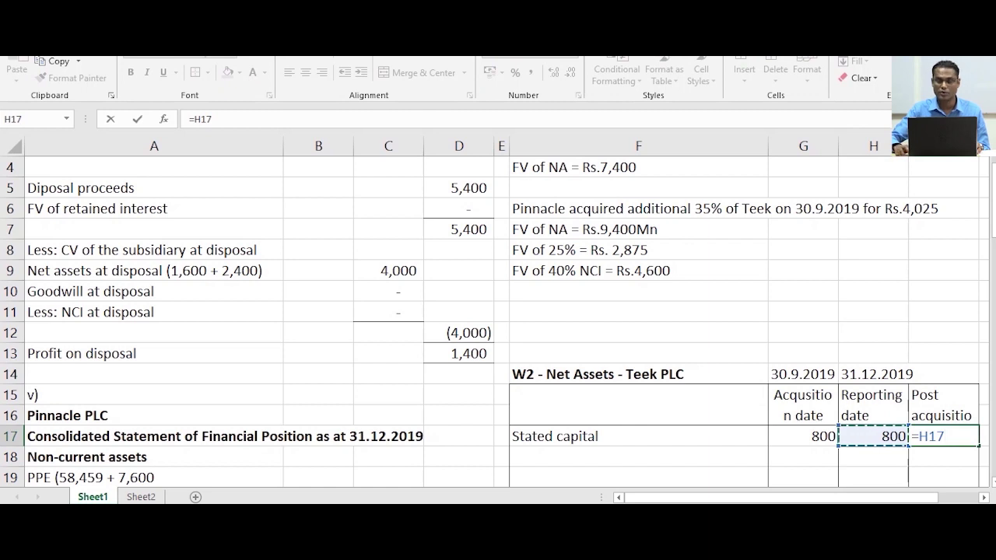
text(-)
key(Left)
key(Left)
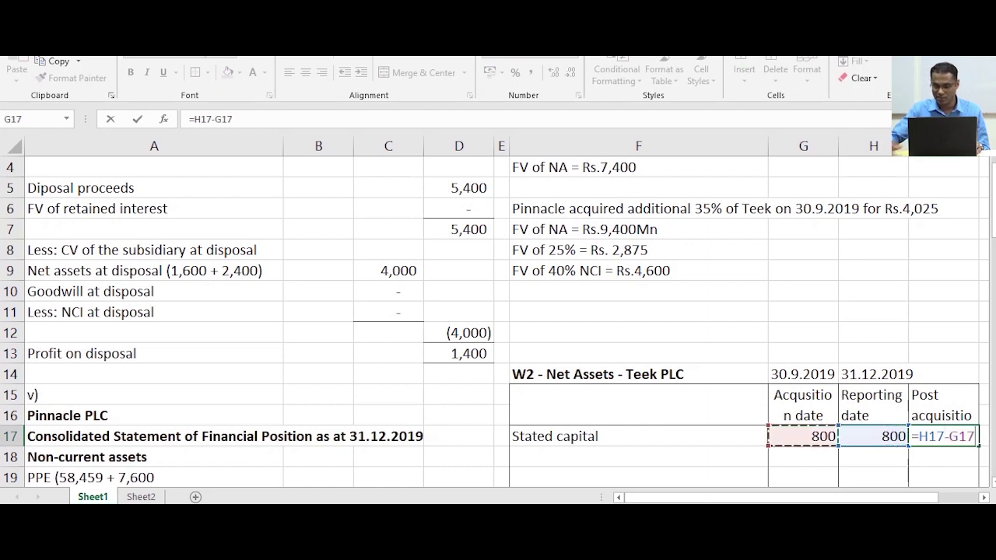
key(Return)
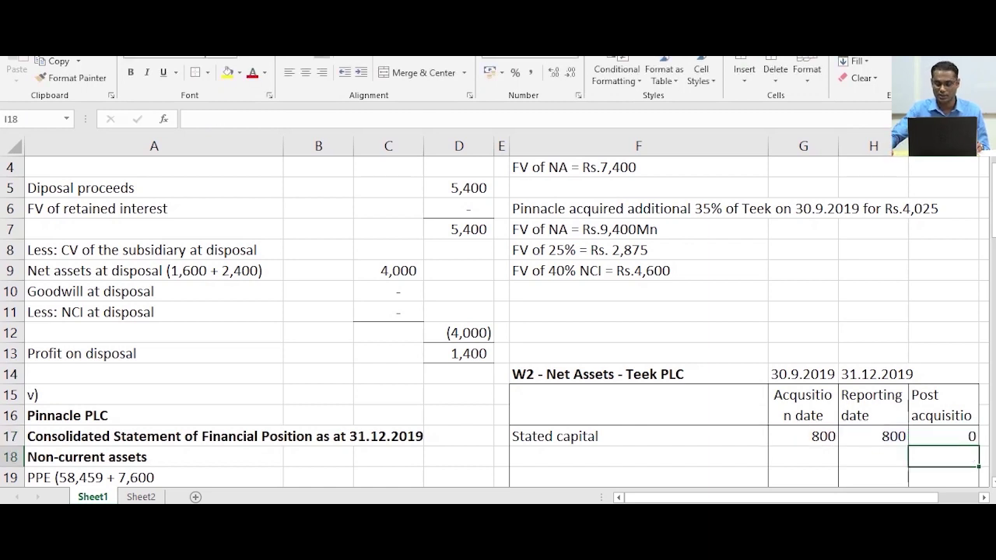
click(943, 436)
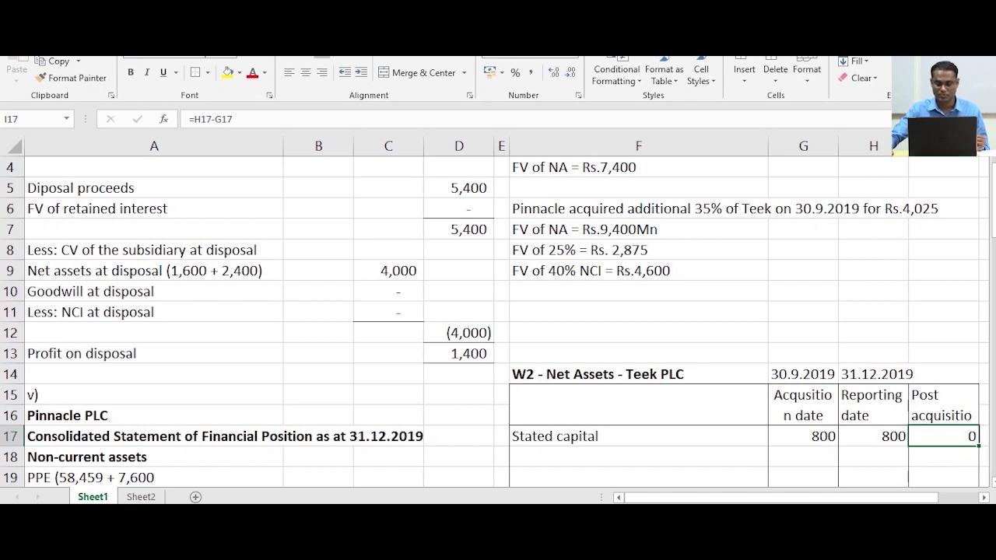
scroll(498, 319, down, 2)
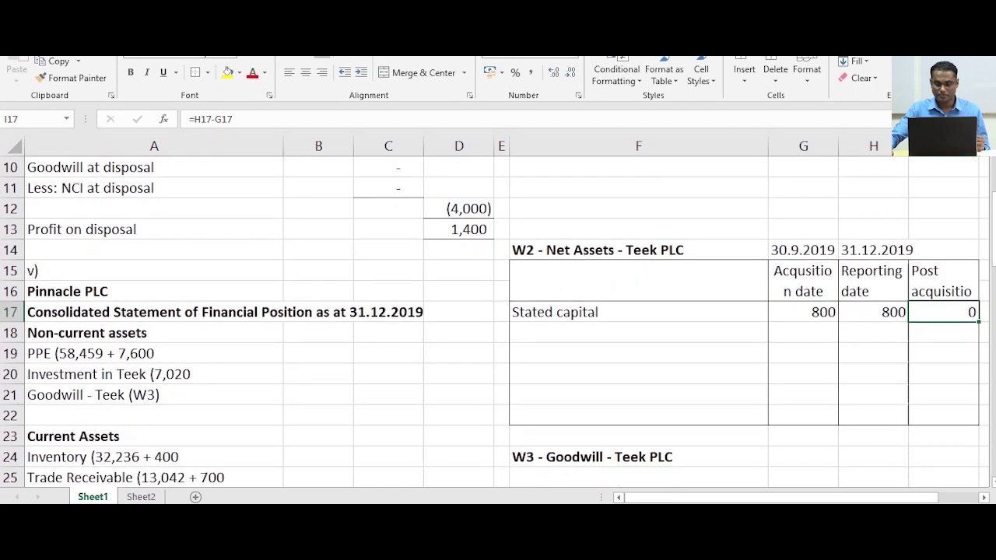
scroll(498, 319, down, 1)
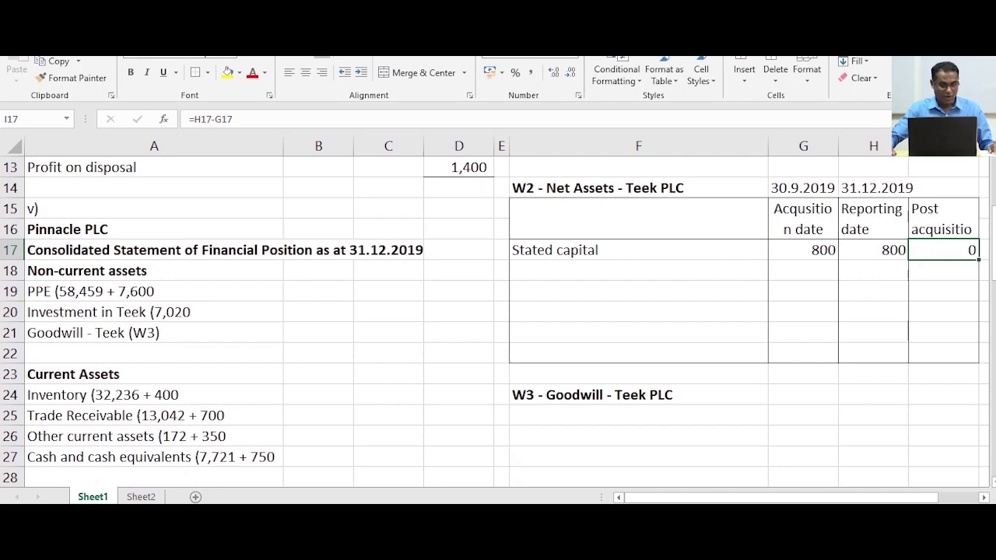
Label the first row of the W5 Consolidated Retained Earnings working "Pinnacle" in cell F41
scroll(495, 321, down, 3)
click(155, 374)
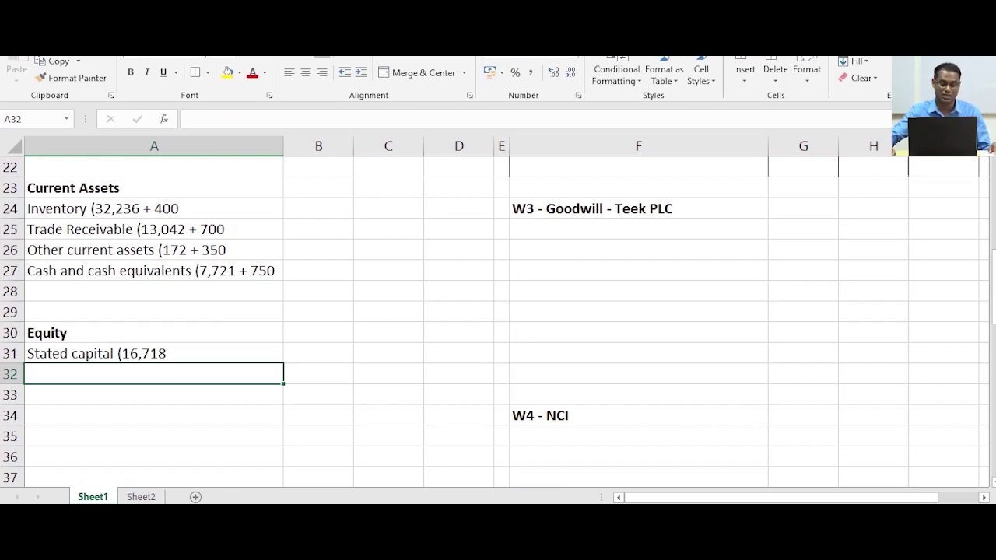
scroll(498, 319, down, 3)
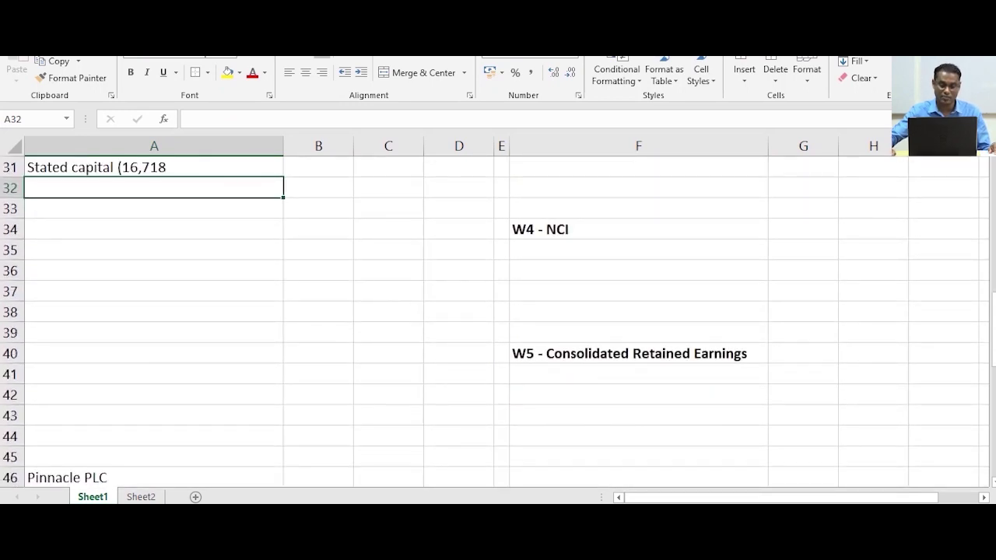
click(638, 373)
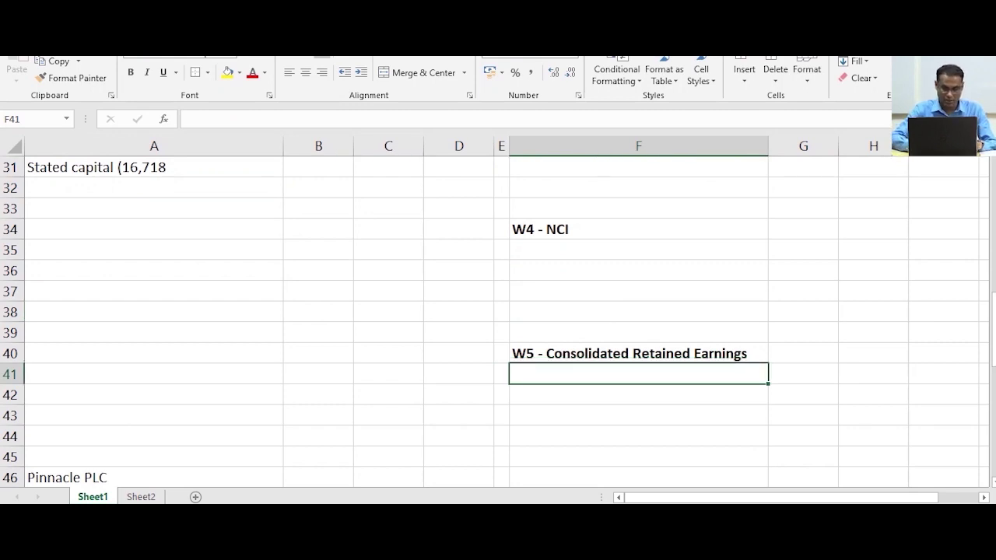
text(Pinnecal)
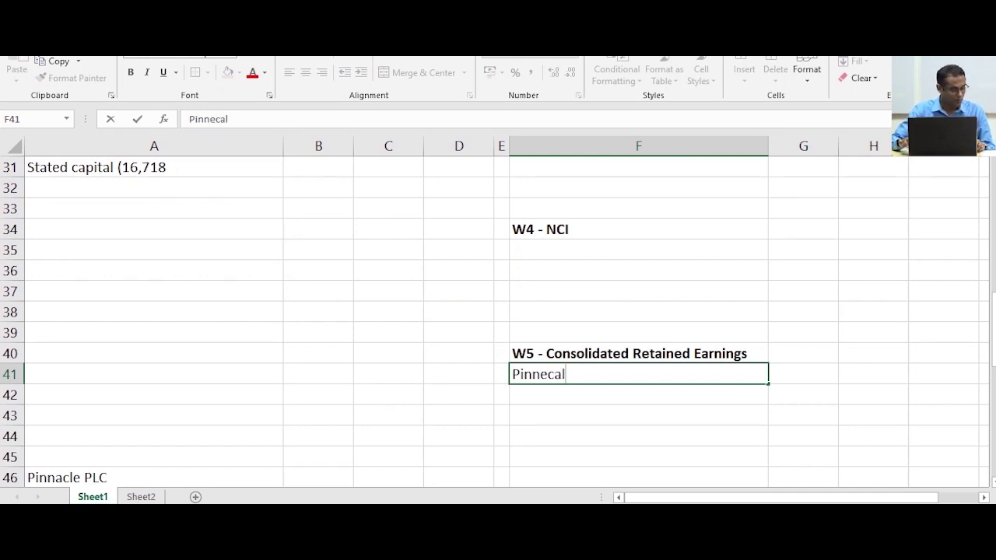
key(BackSpace)
key(BackSpace)
key(BackSpace)
key(BackSpace)
text(acle)
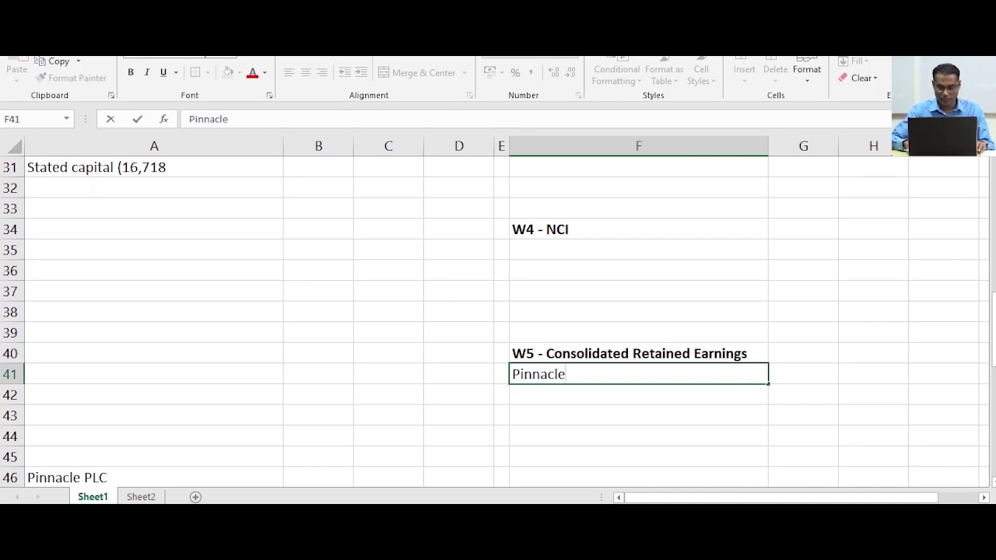
Enter 46,245 as Pinnacle's retained earnings in cell I41 of the W5 working
key(Right)
key(Right)
key(Right)
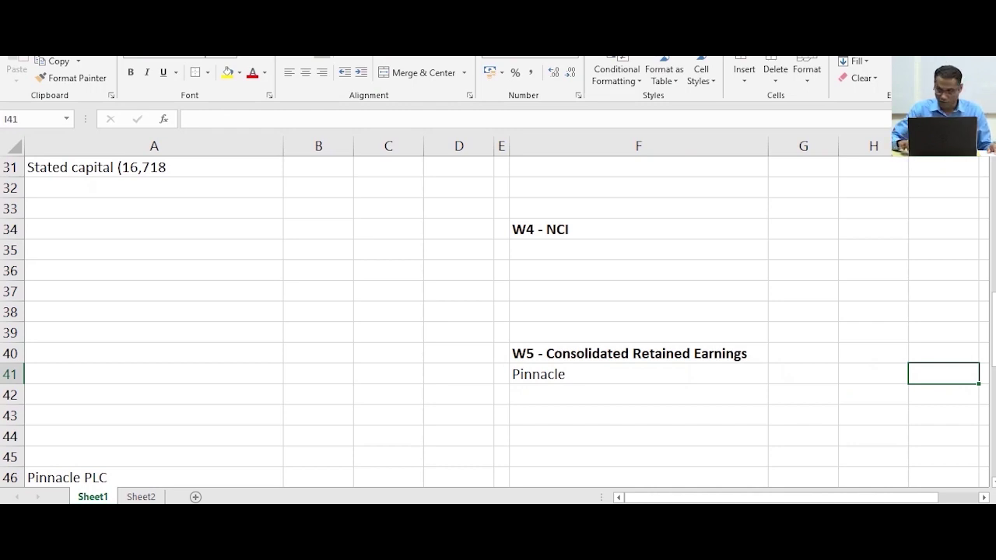
text(46,245)
key(Return)
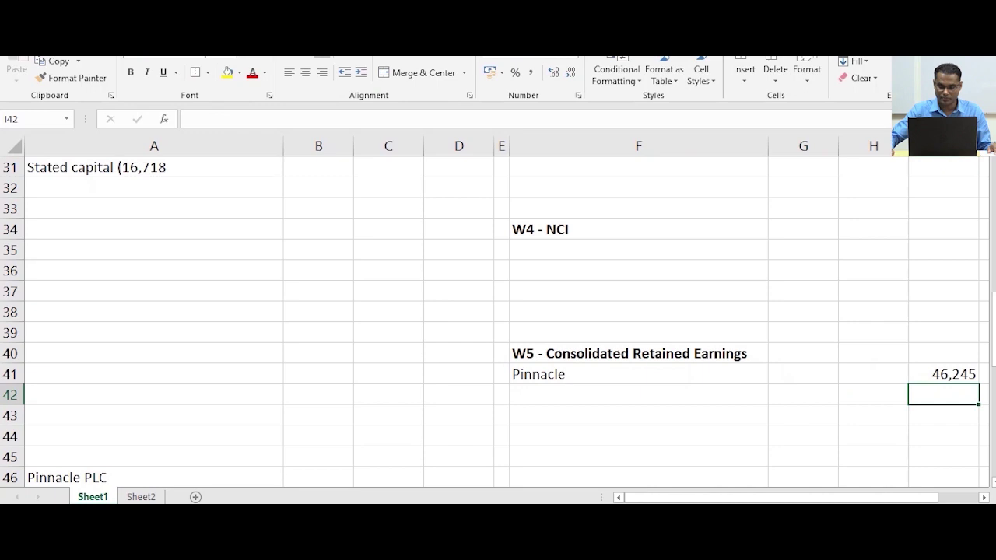
click(943, 375)
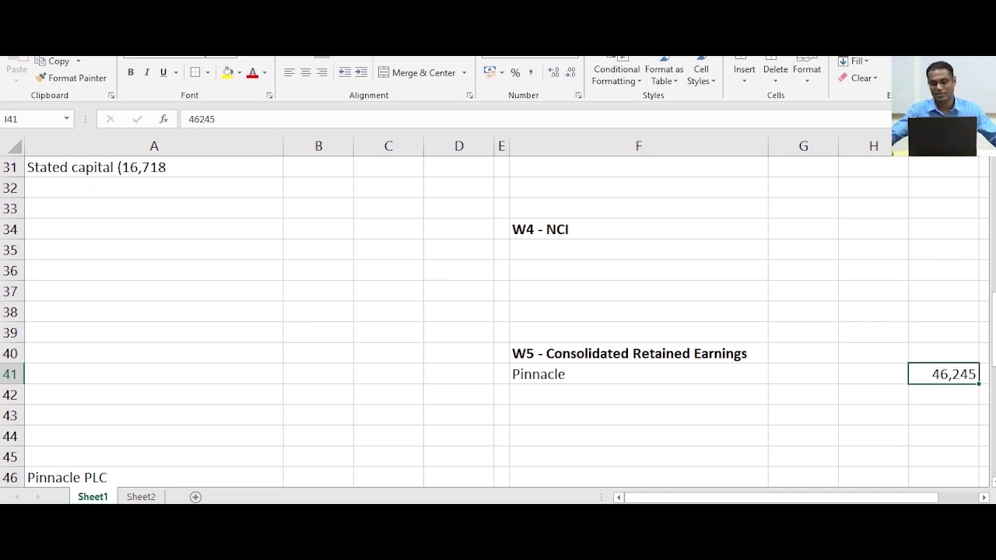
Add a "Reserves" row in F18 of the W2 Net Assets table and enter 7900 for the reporting date in H18
scroll(498, 323, up, 7)
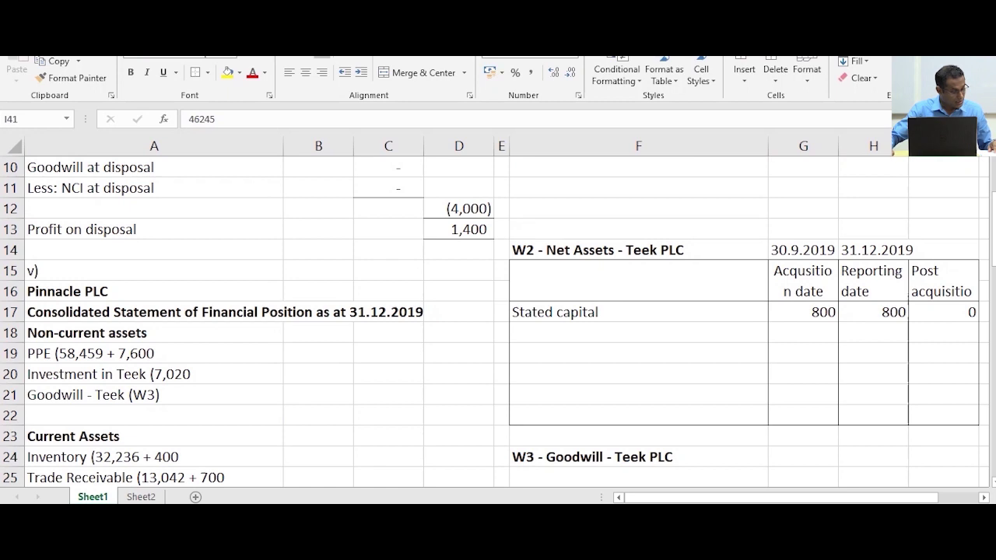
click(638, 333)
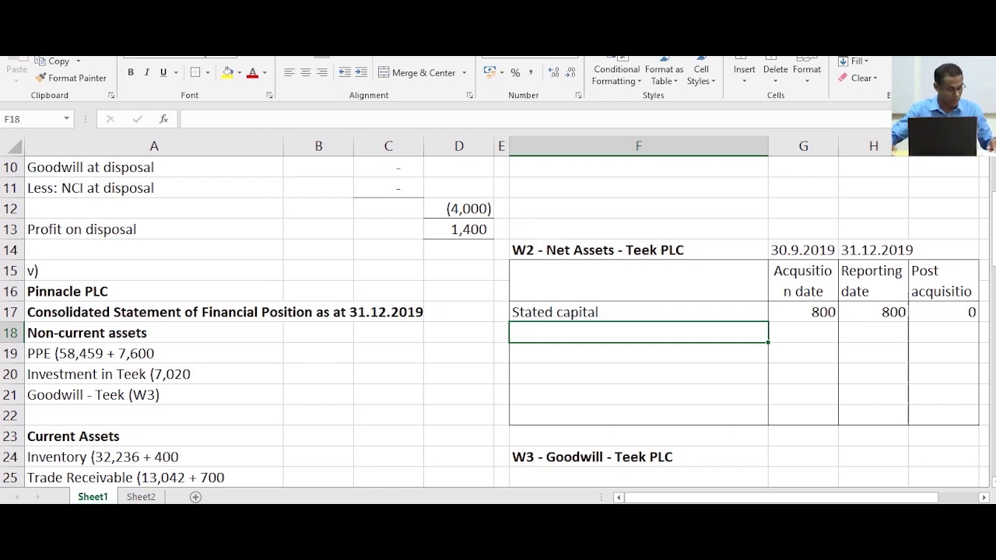
text(Reserves)
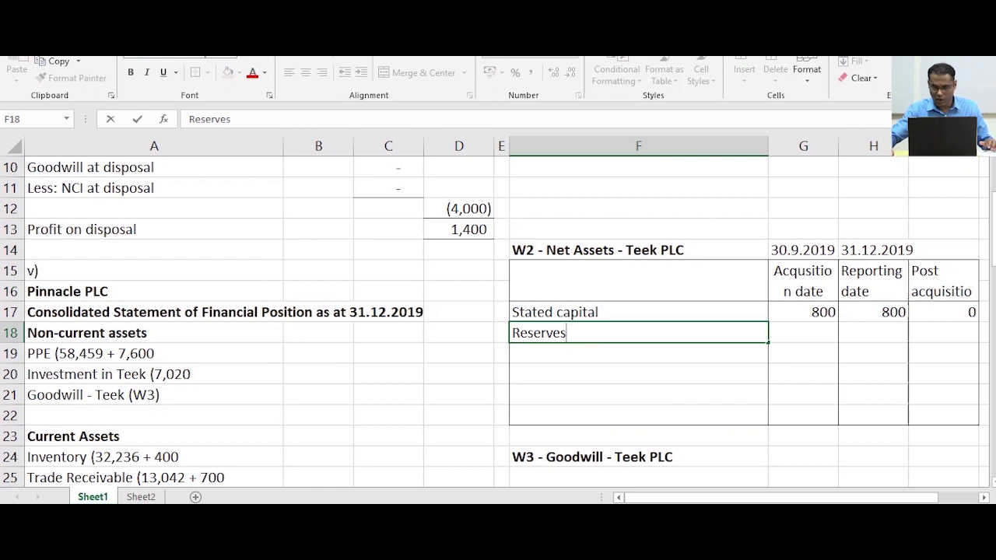
click(871, 333)
text(7900)
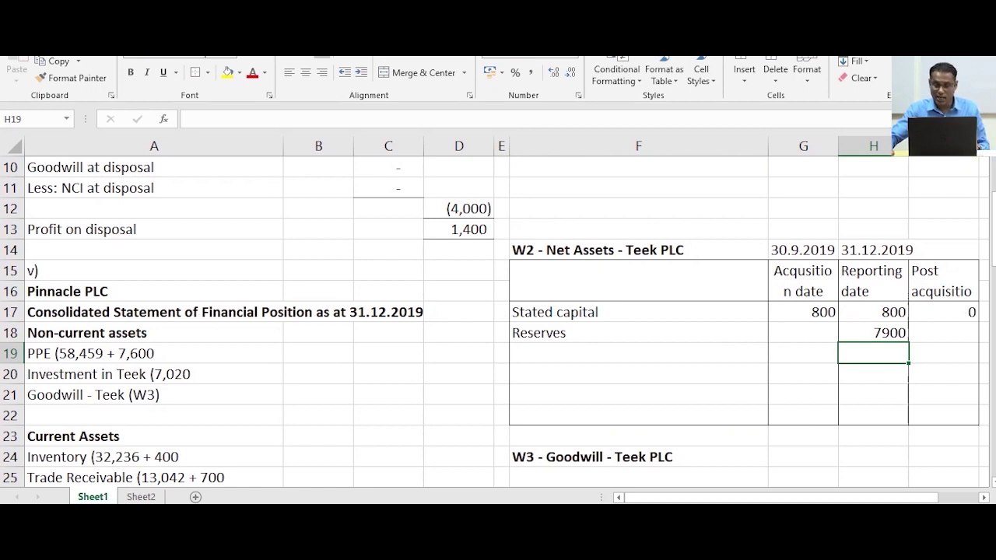
Insert blank cells at F8:I8 in the W1 Group Structure notes, below the FV of NA line, shifting the existing cells down
scroll(498, 319, up, 3)
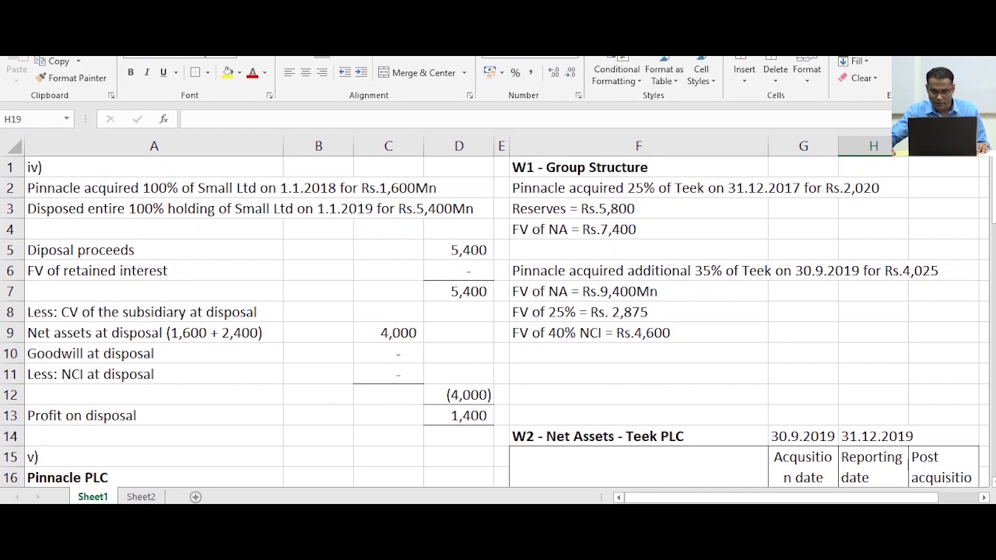
click(638, 292)
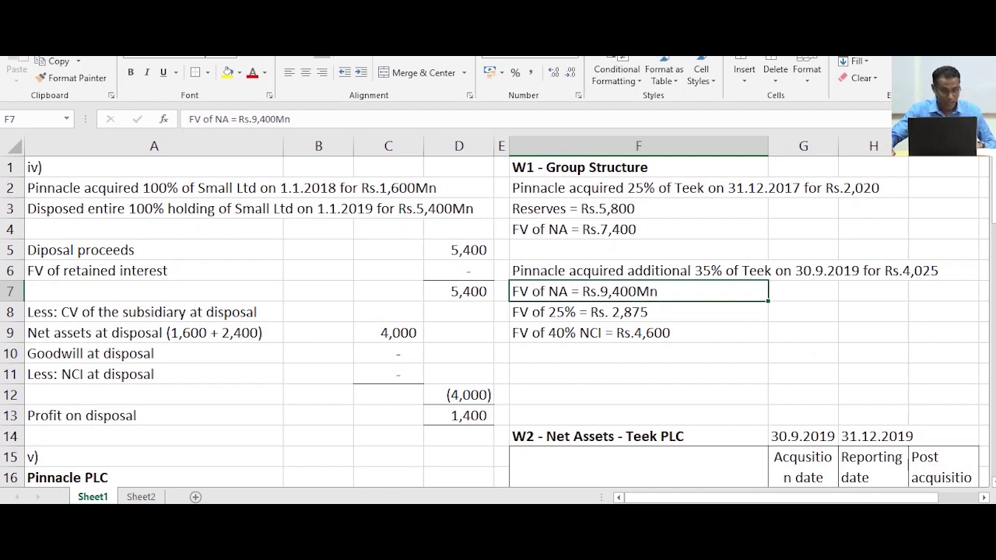
click(638, 312)
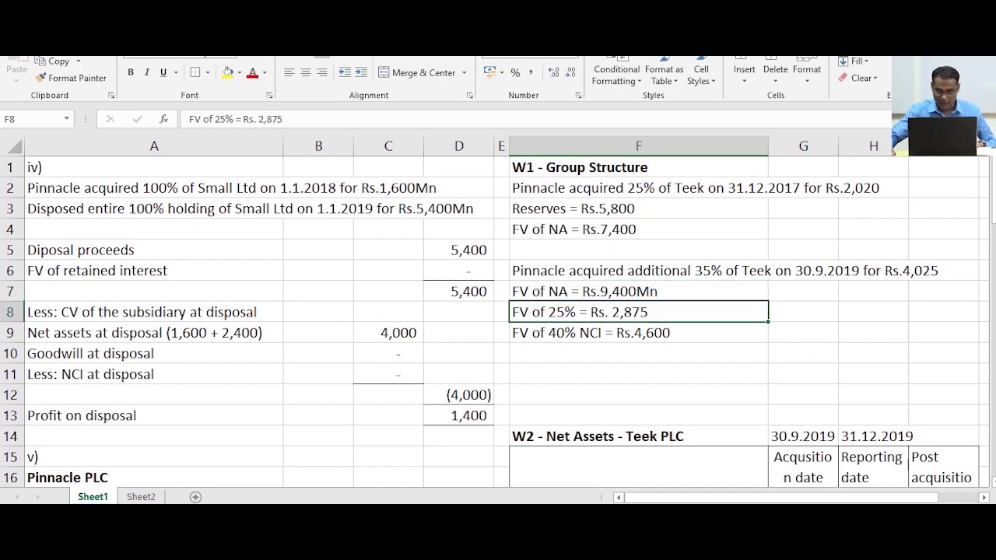
key(shift+Right)
key(shift+Right)
key(shift+Right)
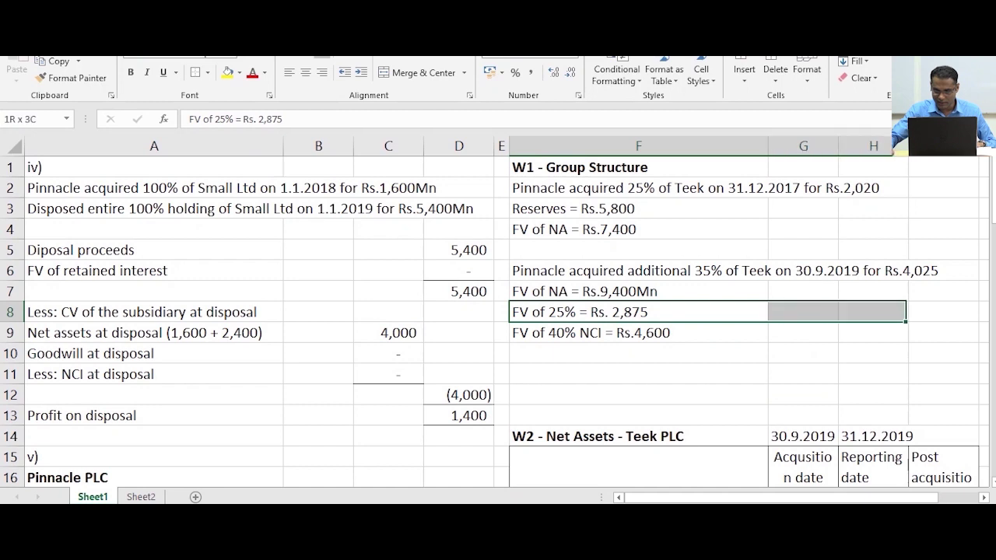
right_click(644, 312)
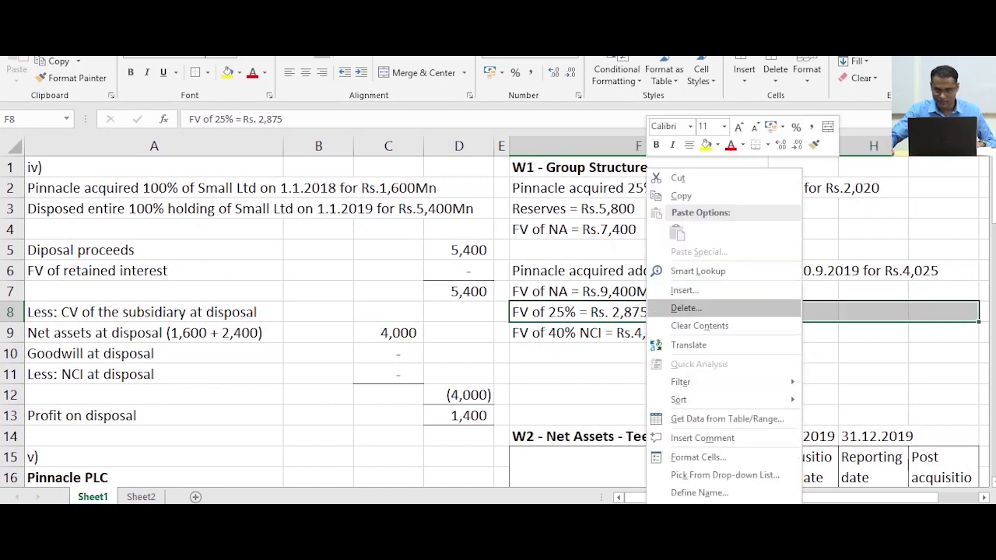
click(665, 289)
key(Return)
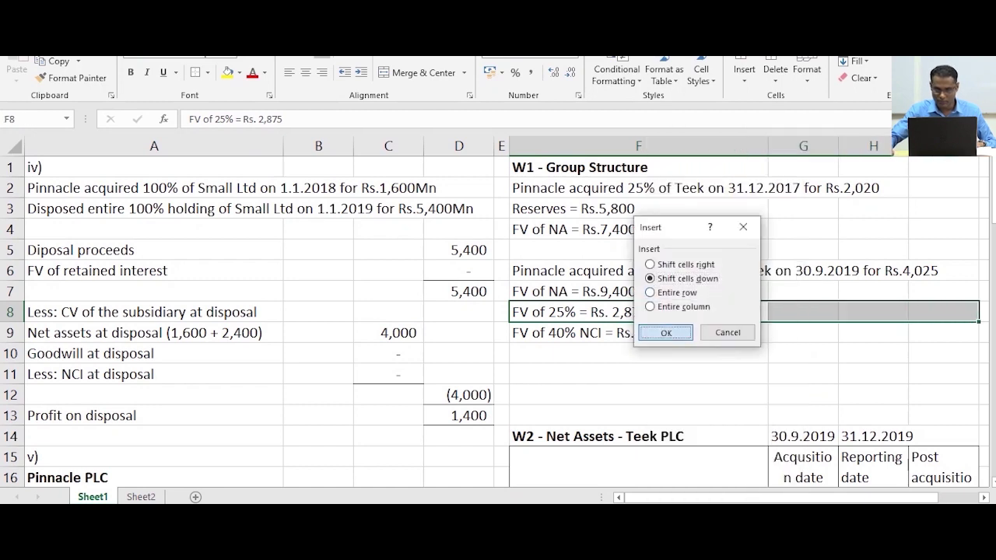
Enter the note "Reserves = Rs.7,800Mn" in cell F8 of the W1 Group Structure working
click(770, 311)
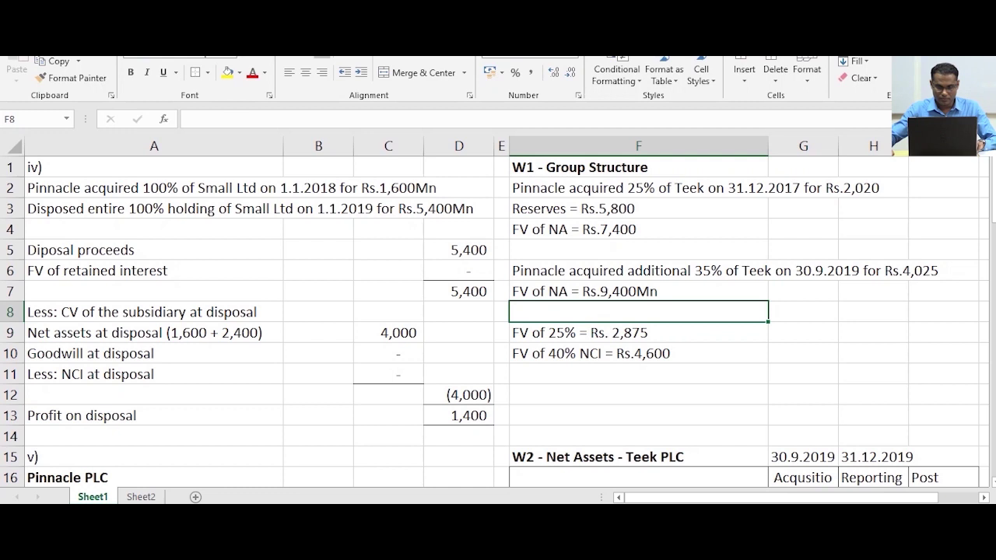
text(Reserves)
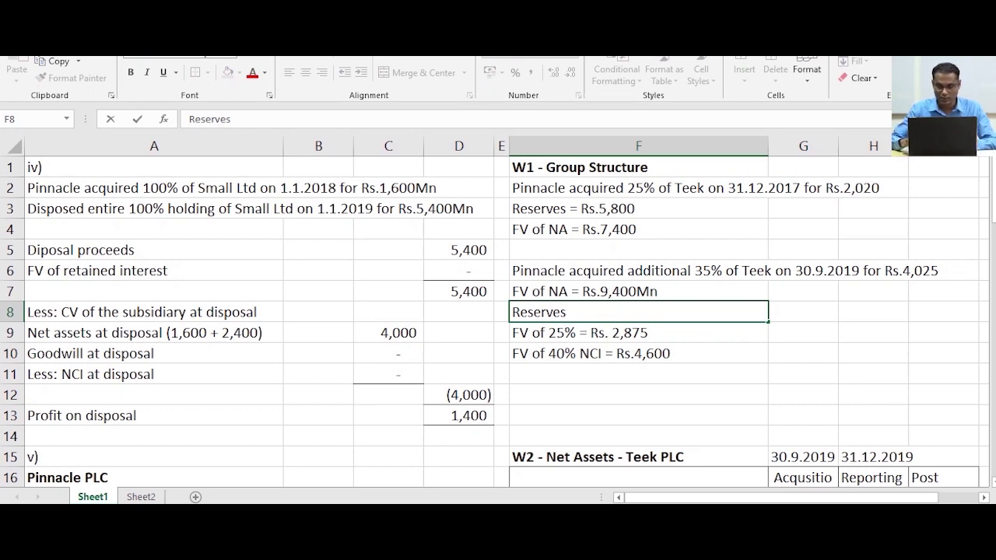
text(=)
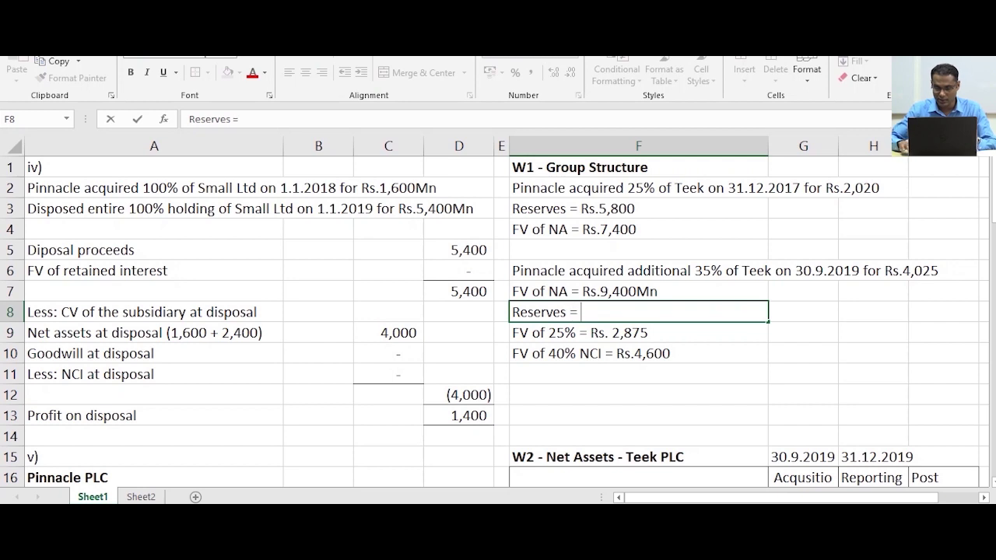
text( 7,800)
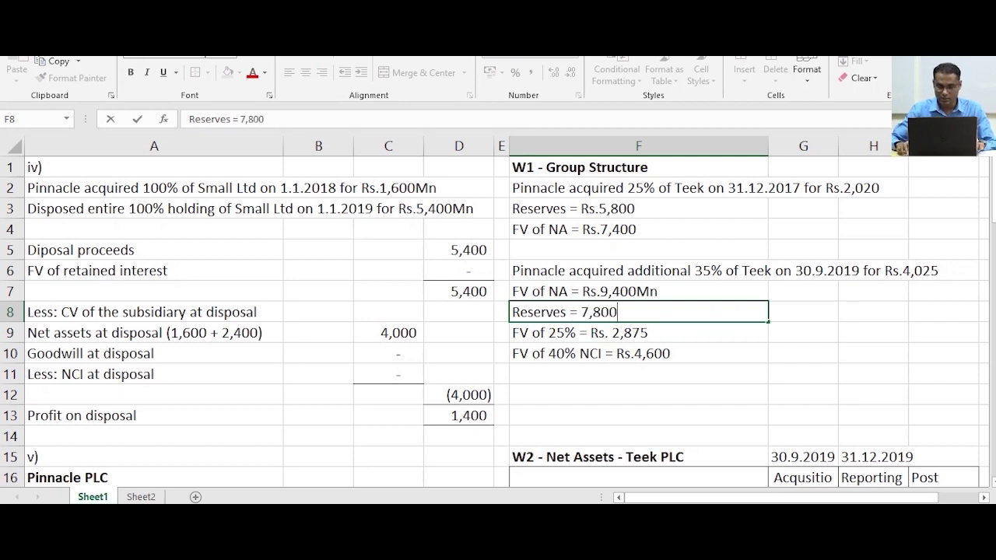
key(Return)
key(Up)
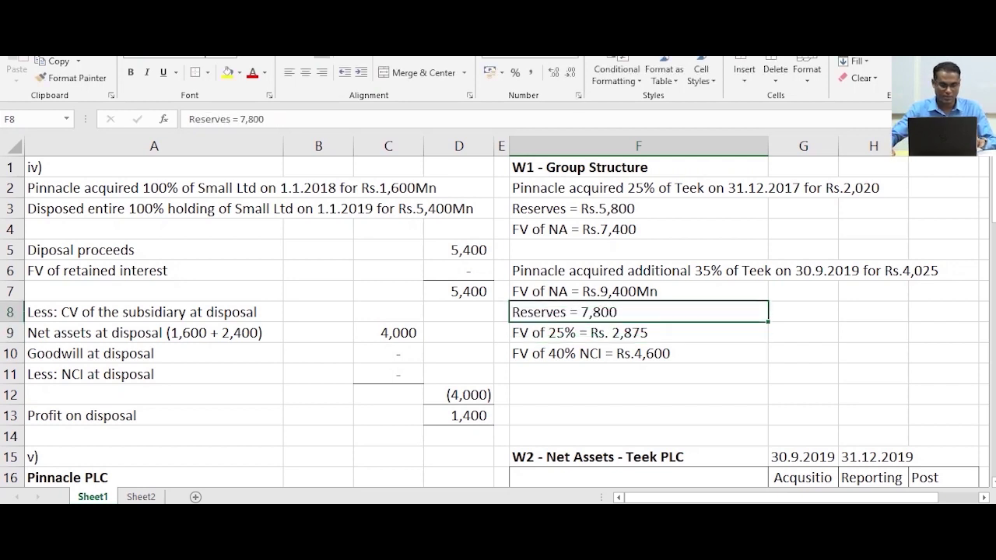
click(240, 119)
text(Rs)
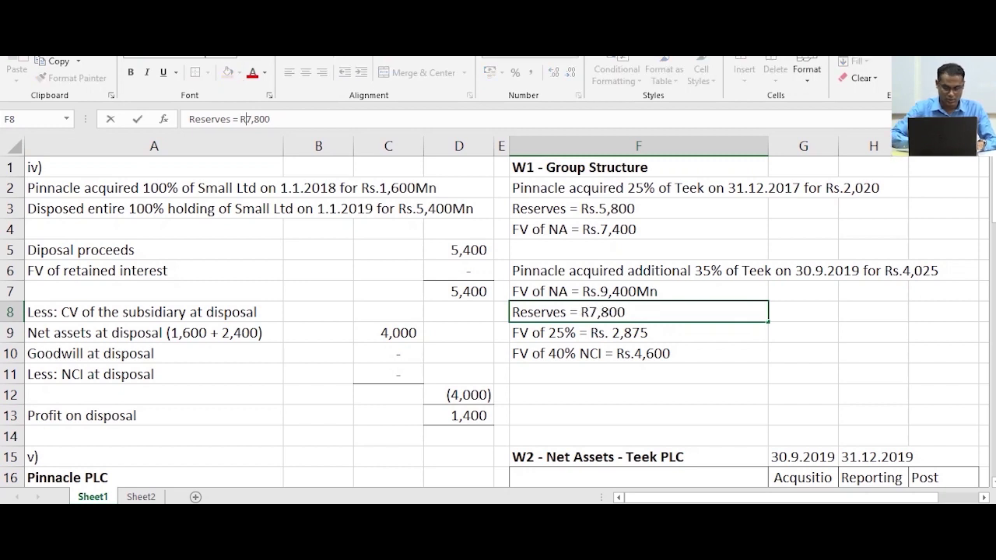
text(.7,800)
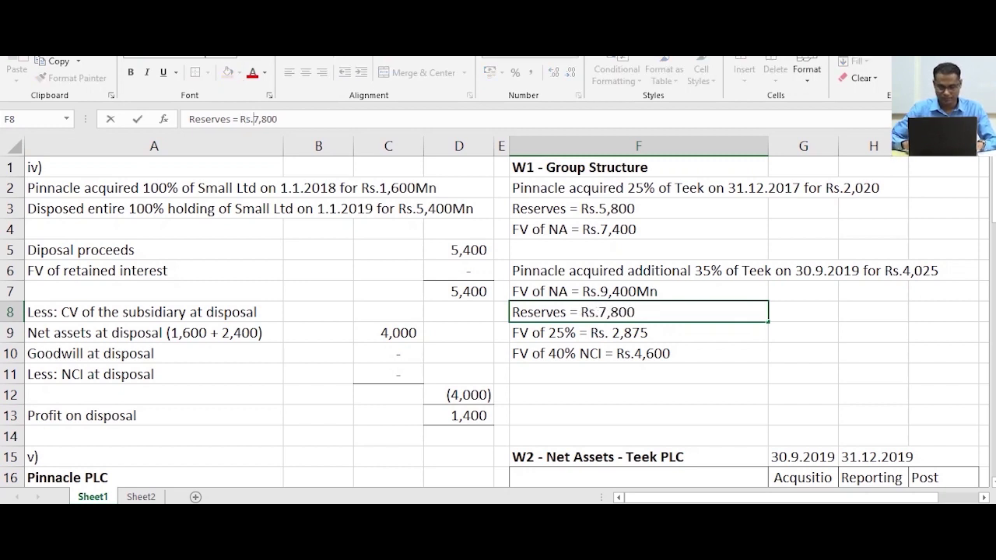
text(Mn)
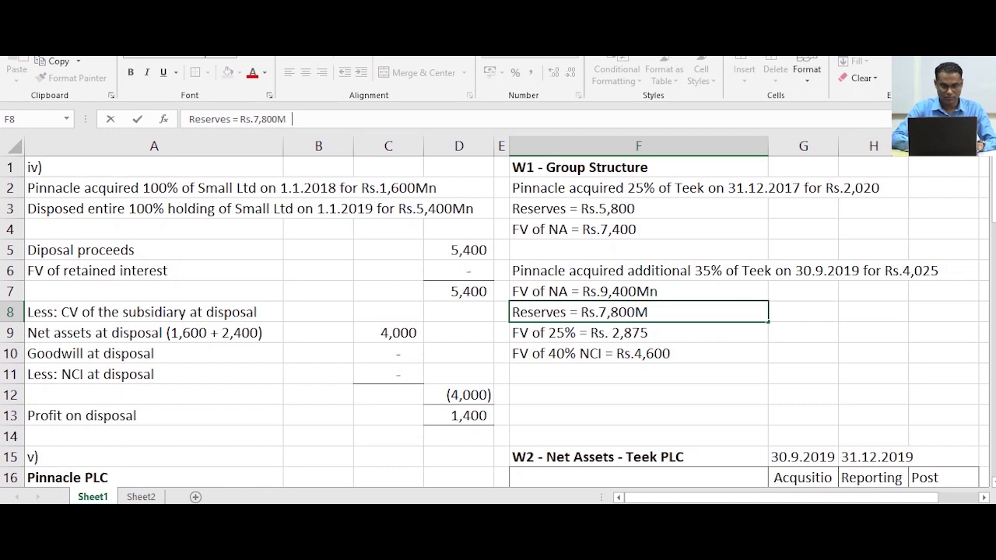
key(Return)
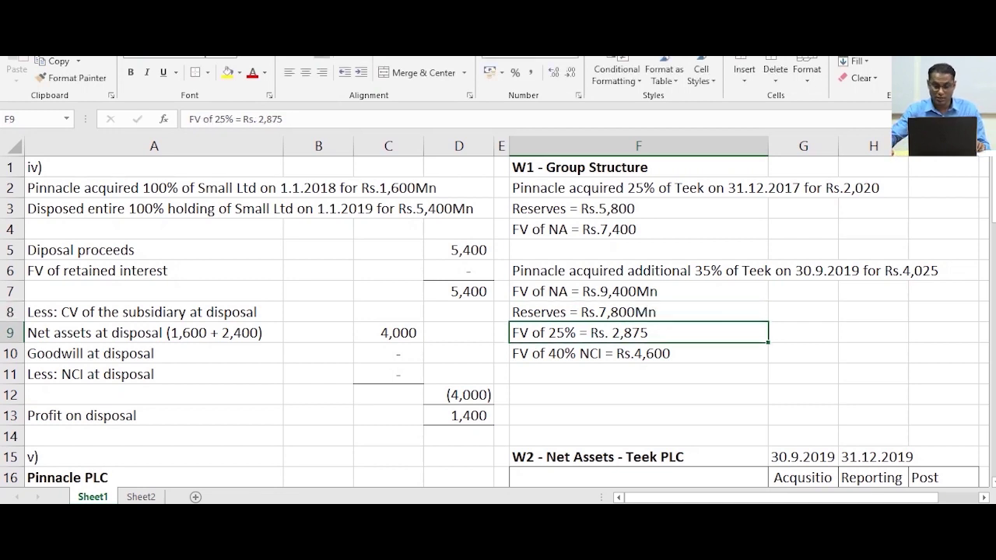
Enter 7800 as Teek's reserves at the acquisition date in cell G19 of the W2 table
click(638, 312)
scroll(498, 322, down, 2)
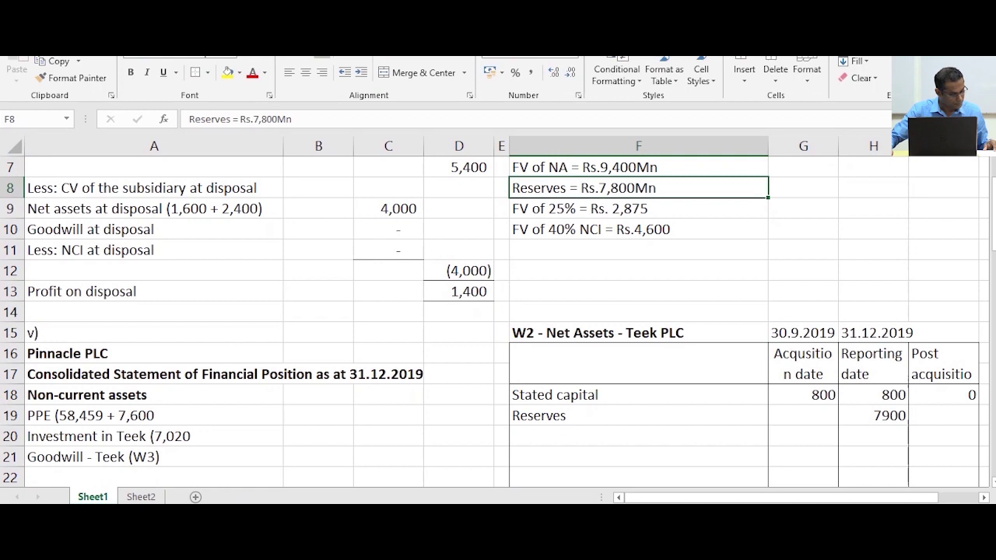
click(803, 415)
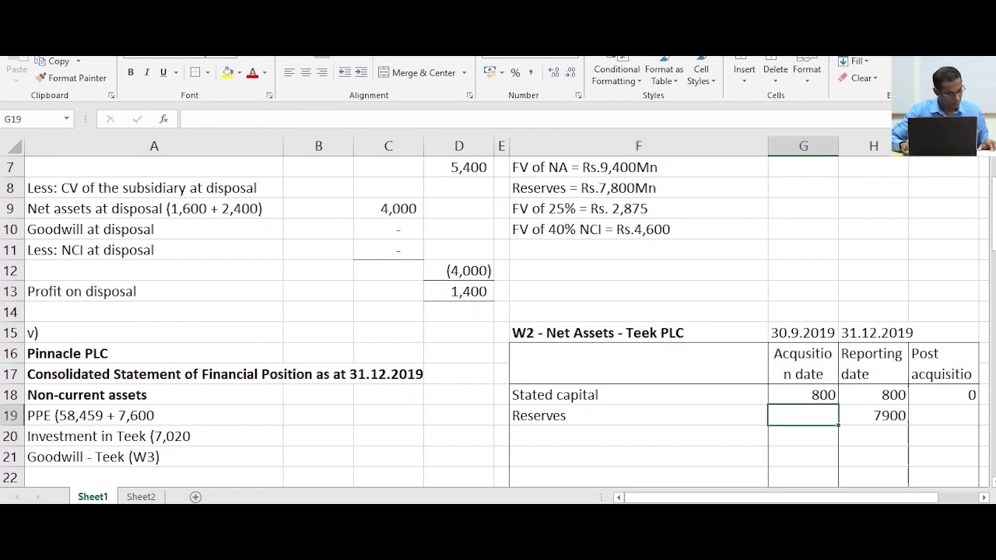
text(7800)
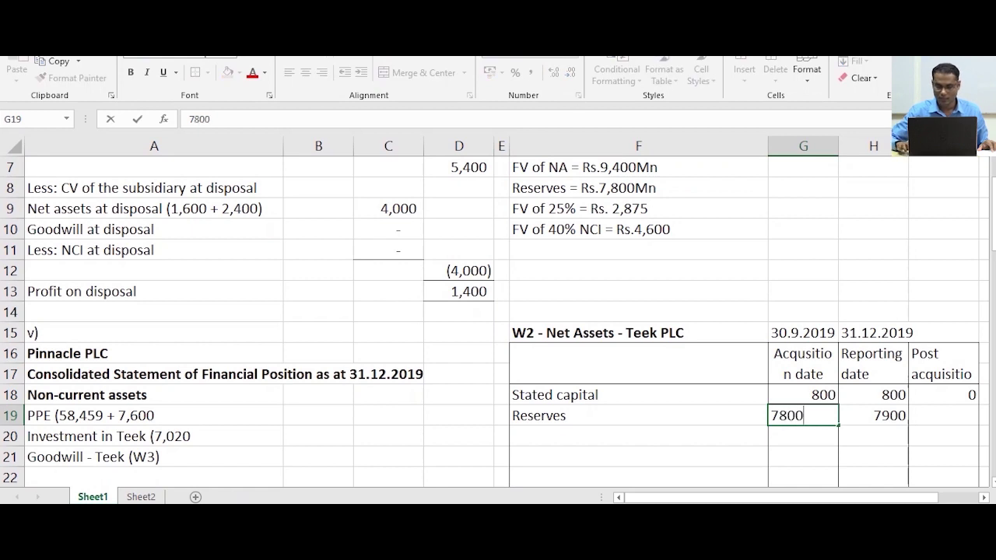
key(Return)
click(803, 415)
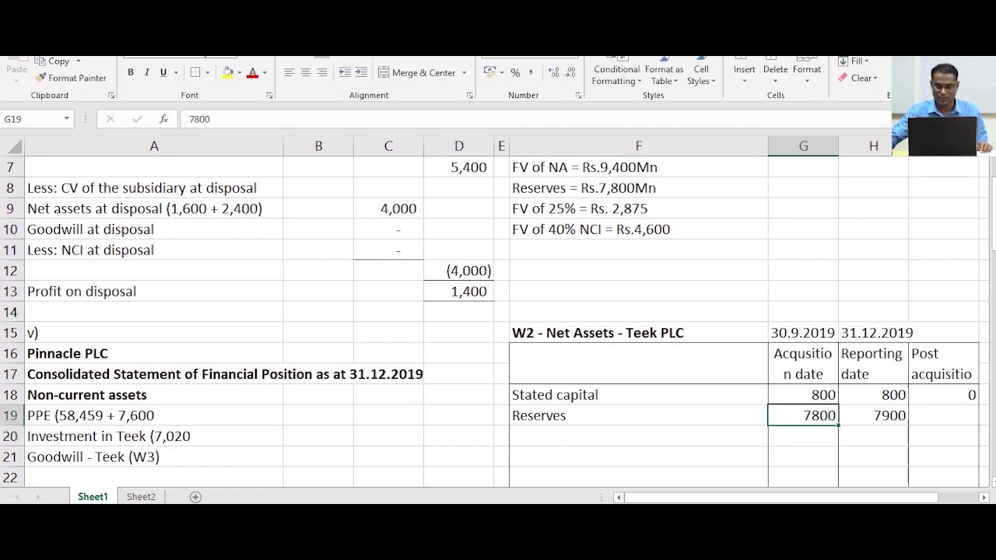
Calculate Teek's post-acquisition reserves in I19 of the W2 table with the formula =H19-G19
scroll(803, 416, up, 1)
click(873, 478)
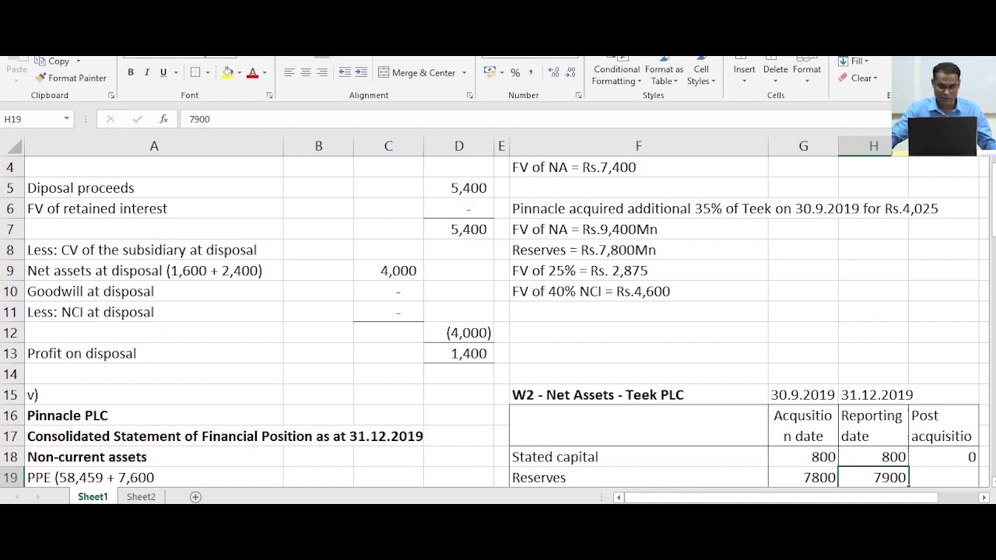
scroll(498, 311, up, 1)
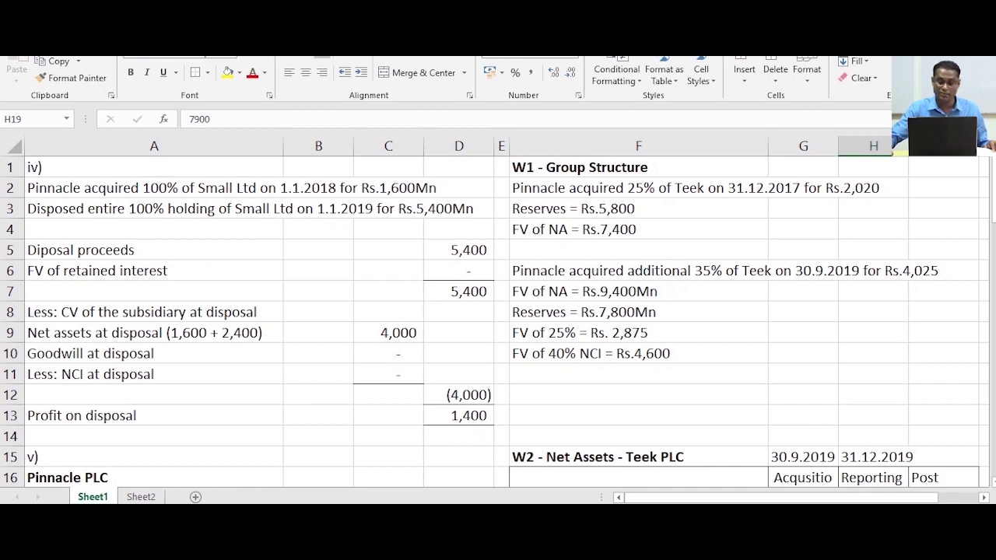
click(584, 312)
scroll(498, 321, down, 2)
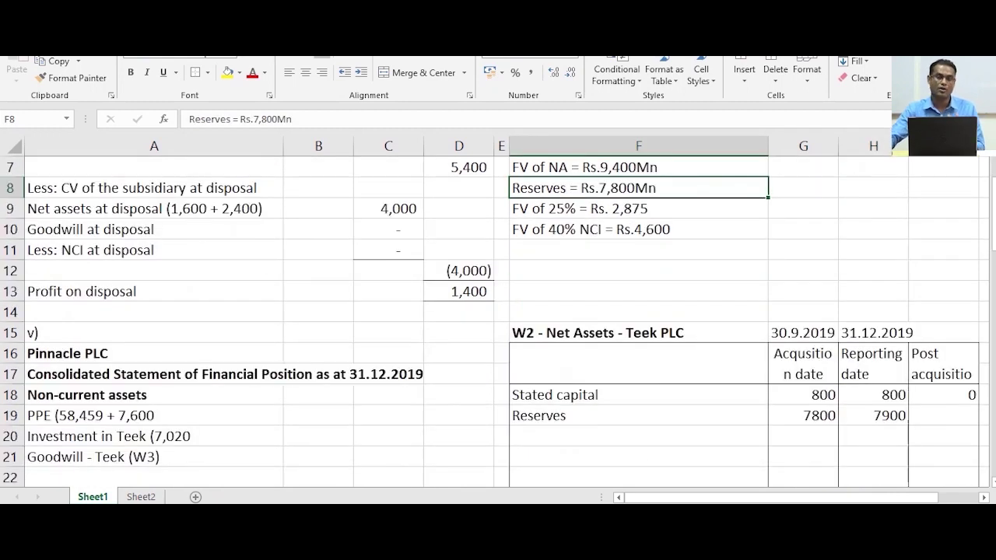
click(944, 415)
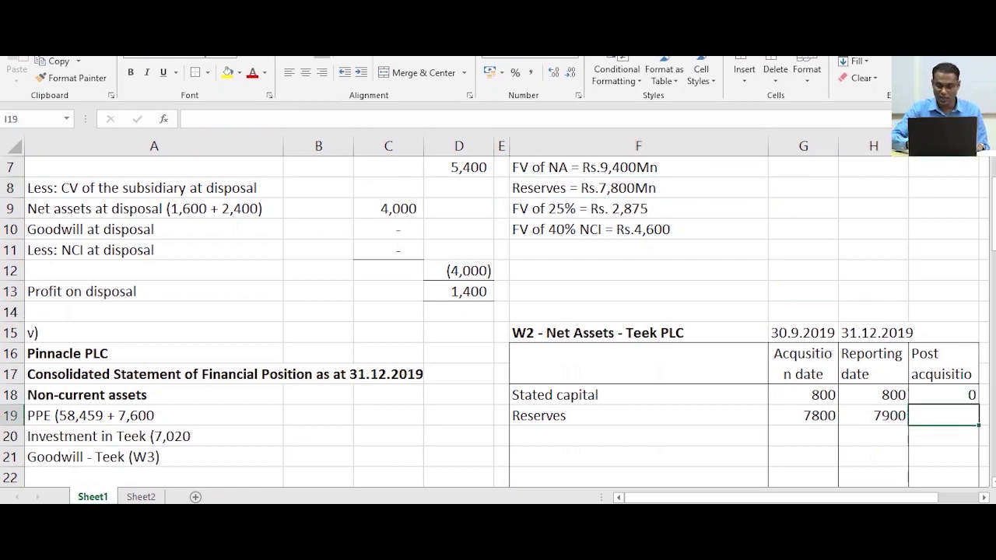
text(=)
key(Left)
text(-)
key(Left)
key(Left)
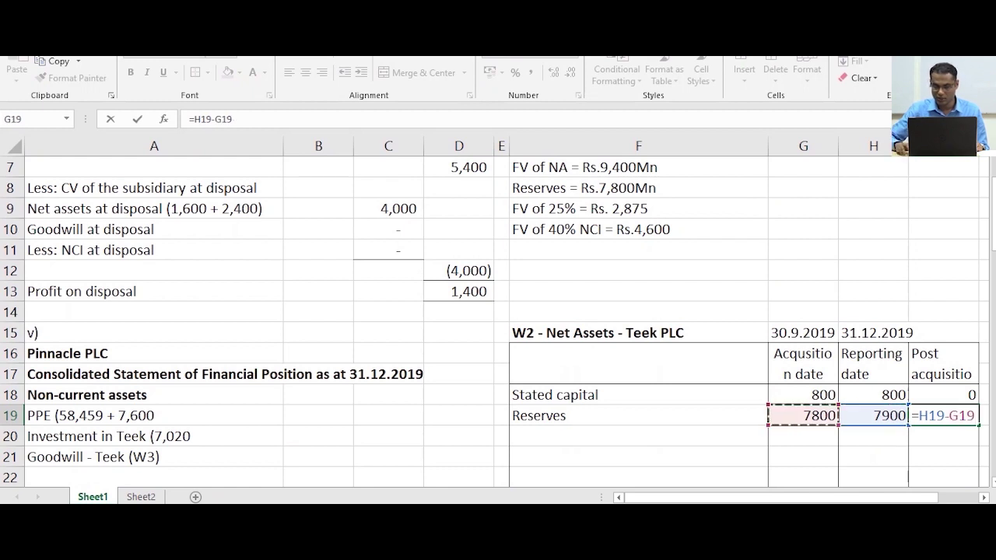
key(Return)
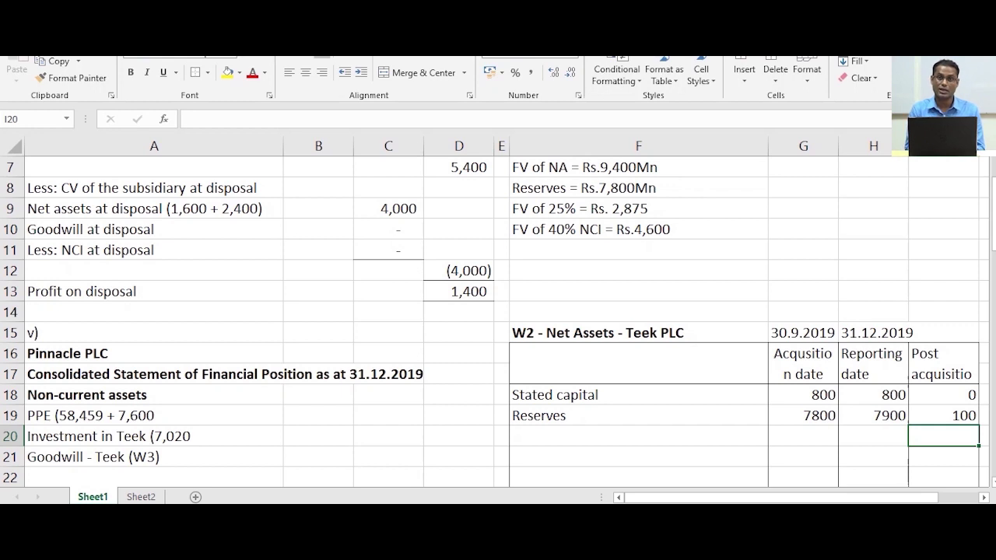
scroll(498, 319, down, 9)
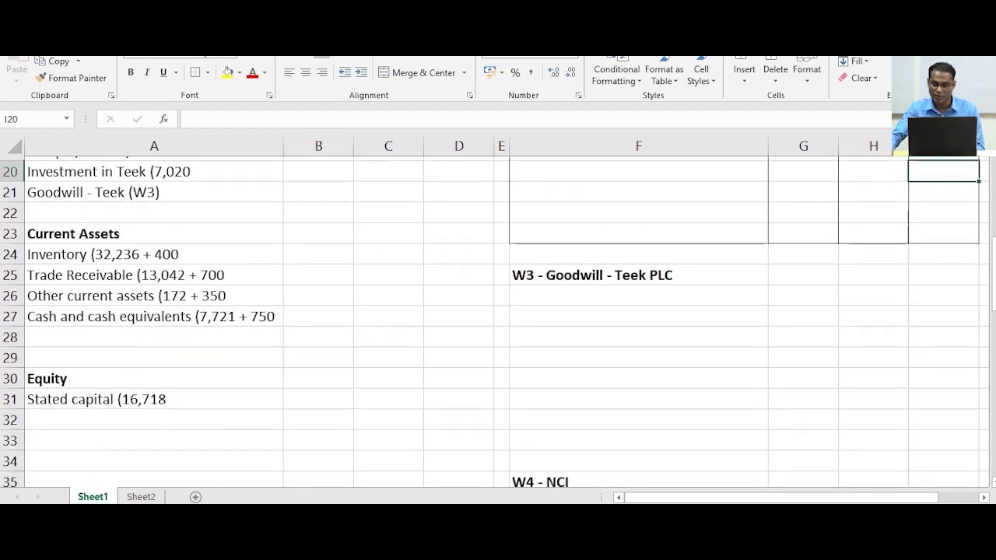
click(544, 333)
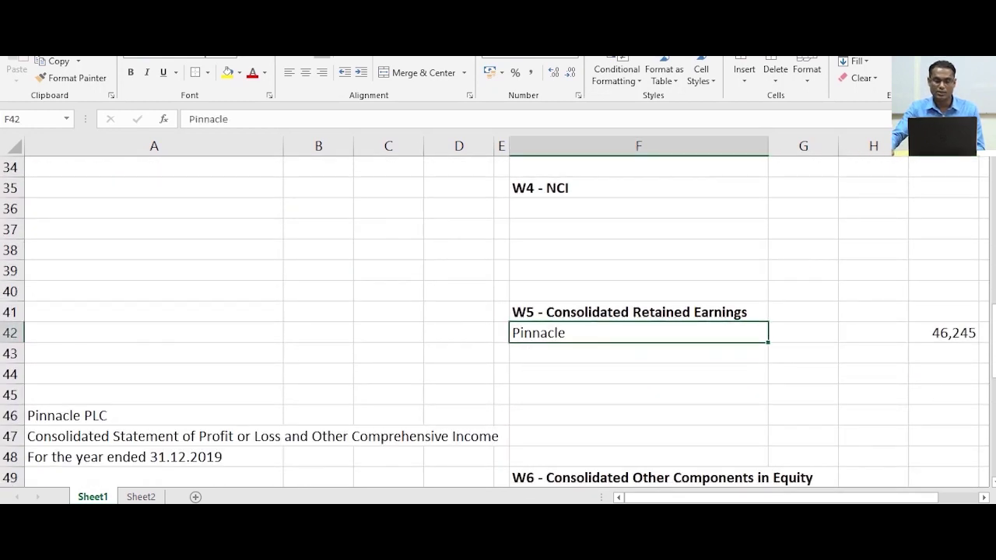
scroll(498, 319, up, 8)
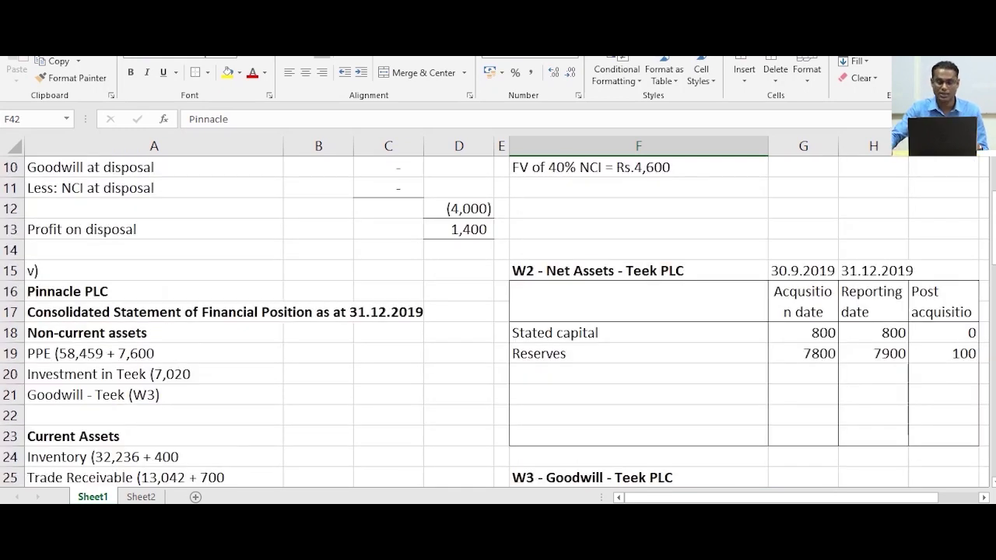
click(805, 355)
click(874, 354)
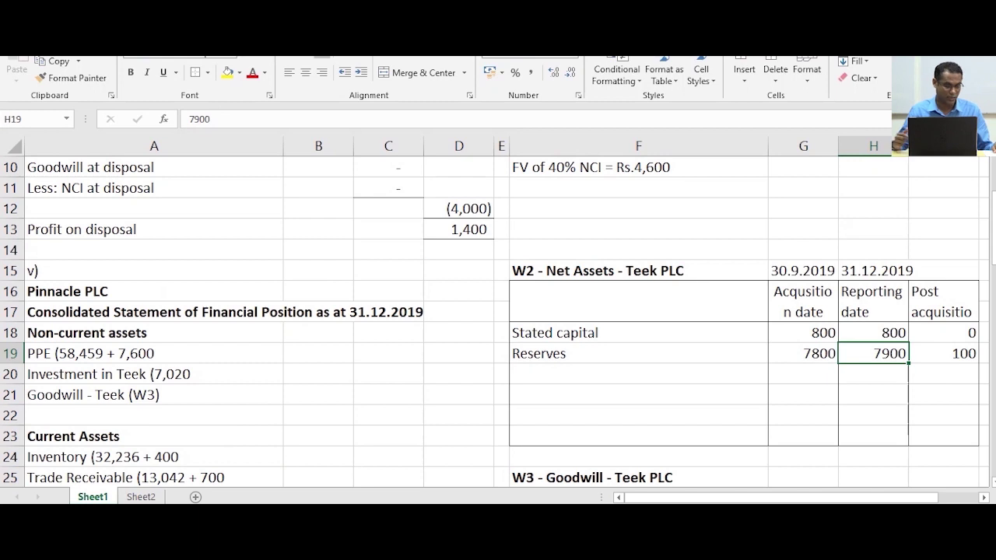
Add a "Pinnacle" line in F50 under W6 - Consolidated Other Components in Equity and enter 1853 in I50
scroll(498, 319, down, 3)
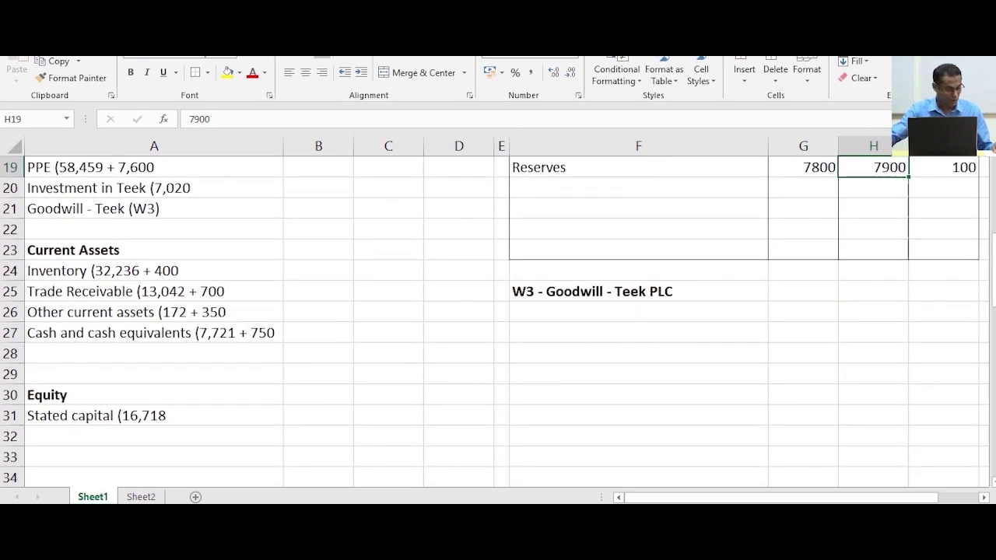
scroll(498, 319, down, 2)
scroll(498, 319, down, 2)
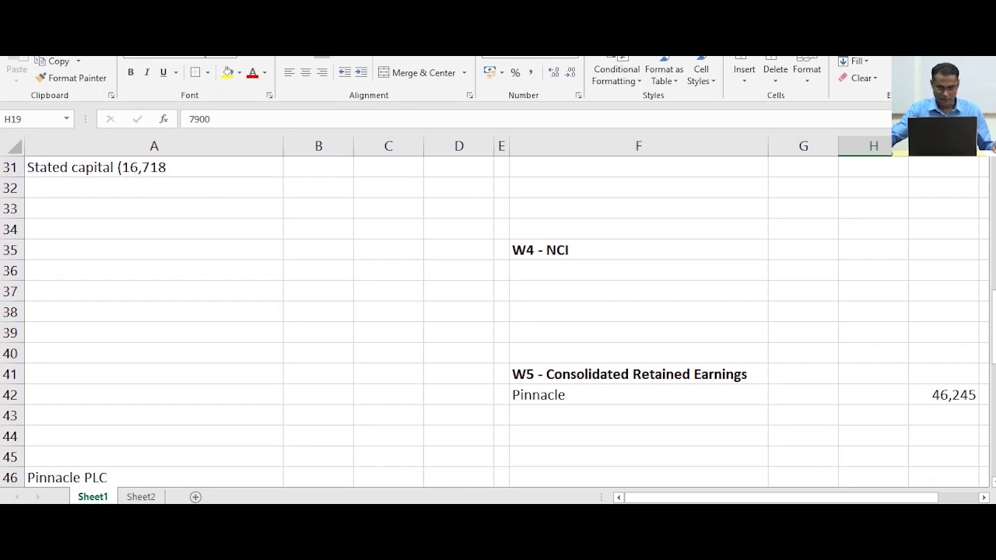
scroll(498, 319, down, 3)
click(638, 354)
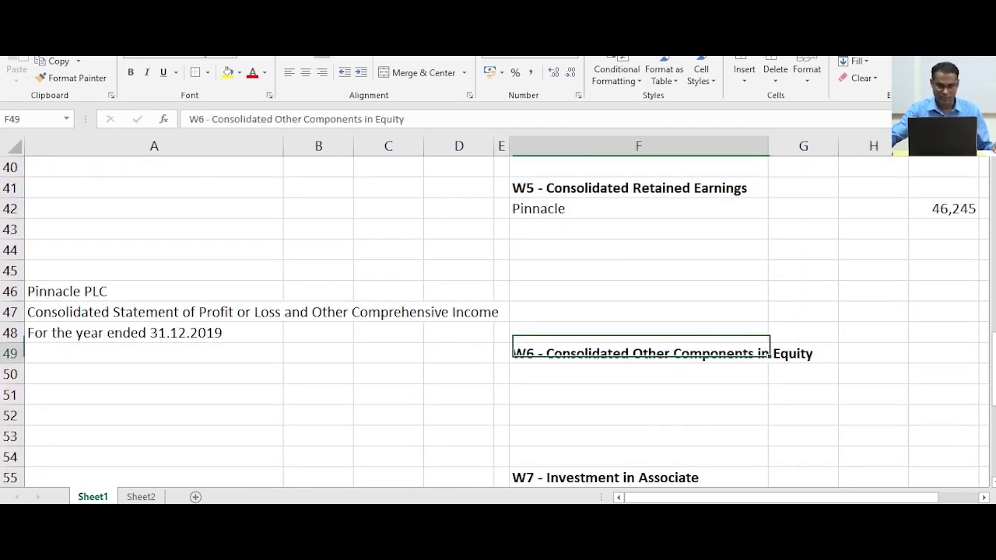
click(638, 374)
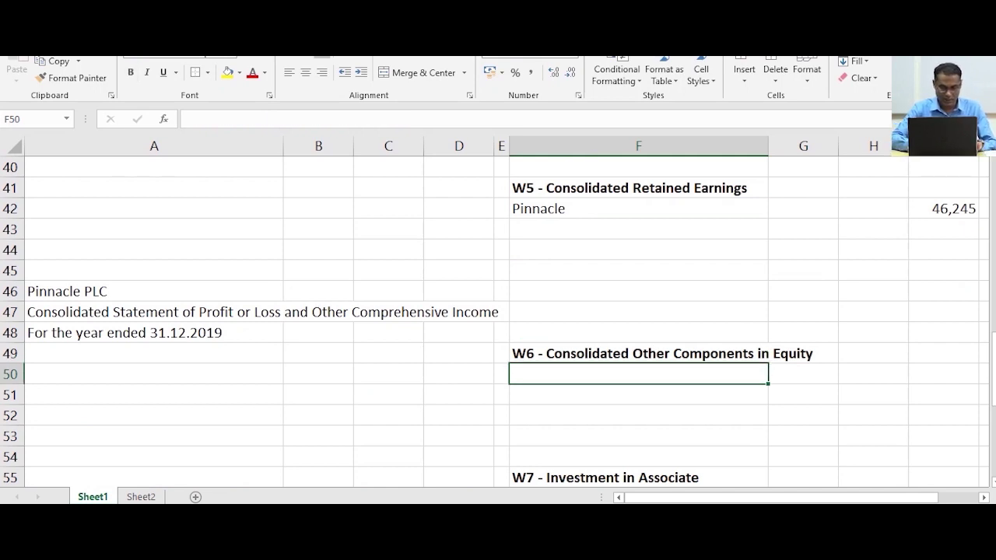
text(Pinn)
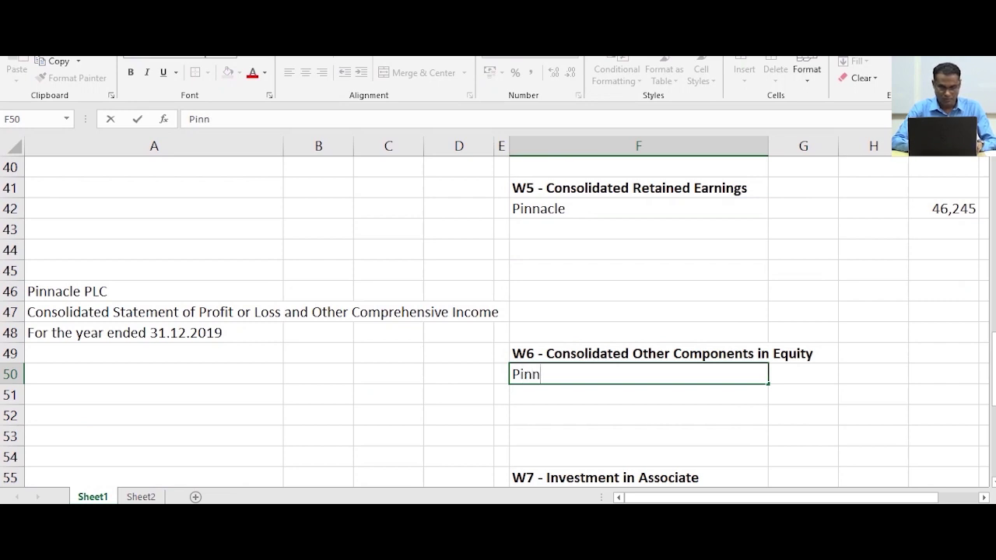
text(acle)
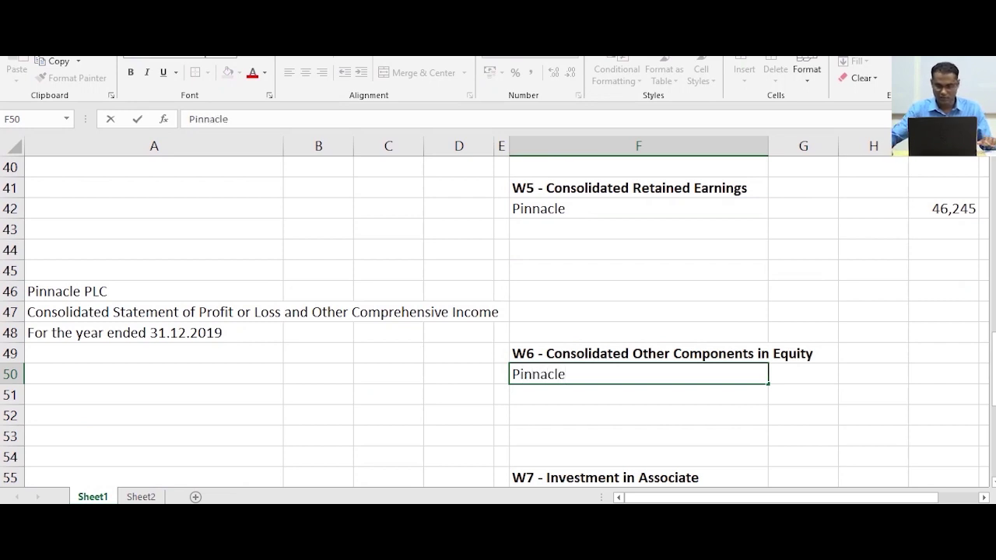
key(Right)
key(Right)
key(Right)
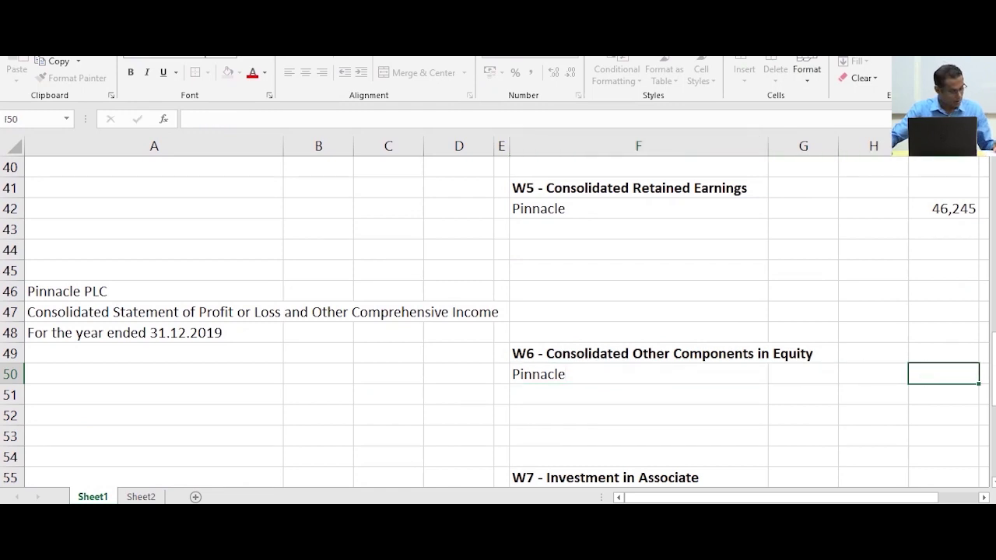
text(1853)
key(Return)
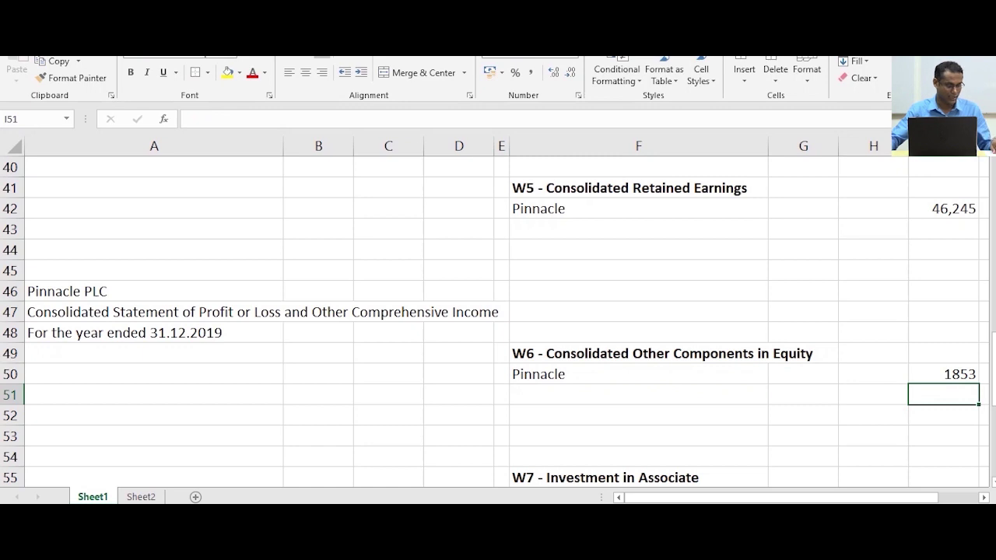
click(943, 374)
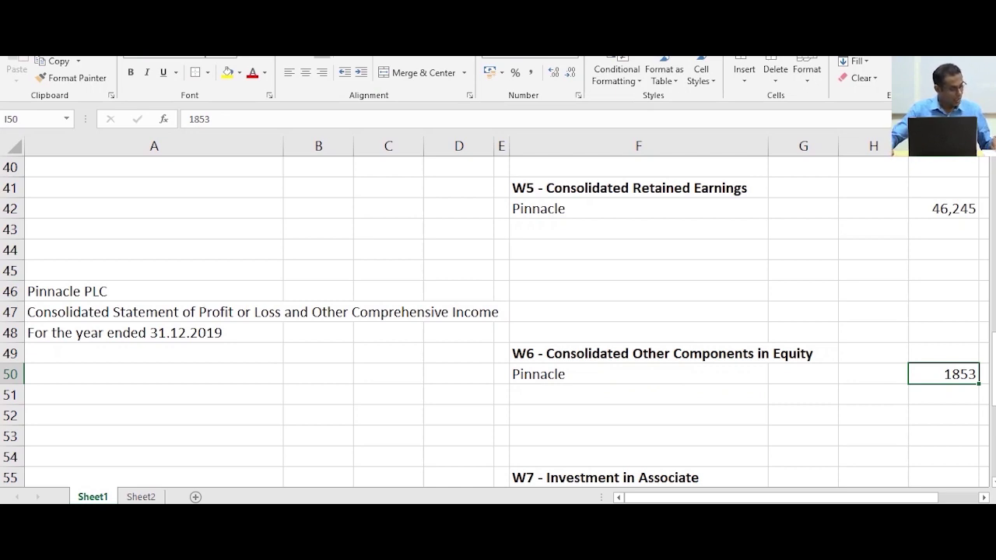
Add the line "Consolidated Retained earnings (W5)" in A32 below Stated capital in the Equity section
scroll(498, 319, up, 6)
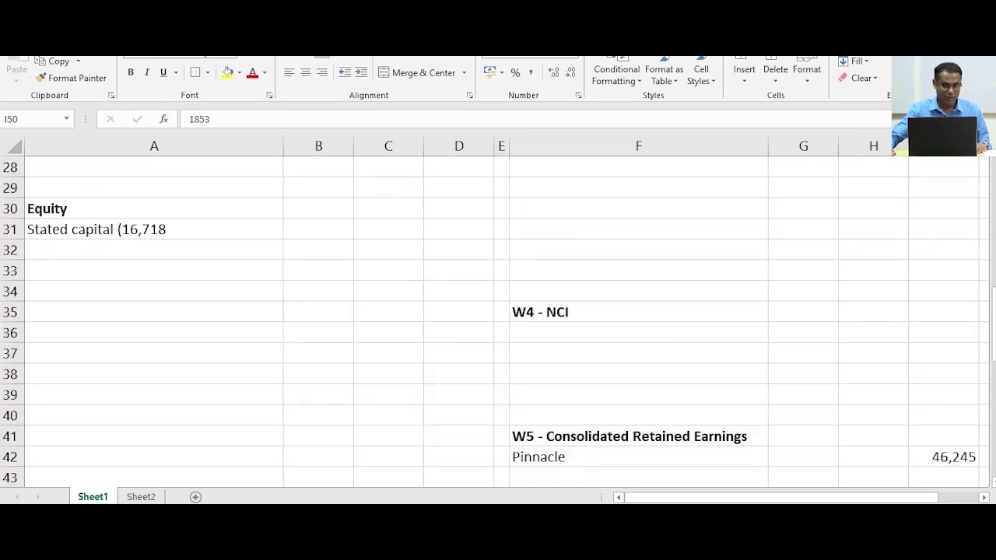
click(154, 375)
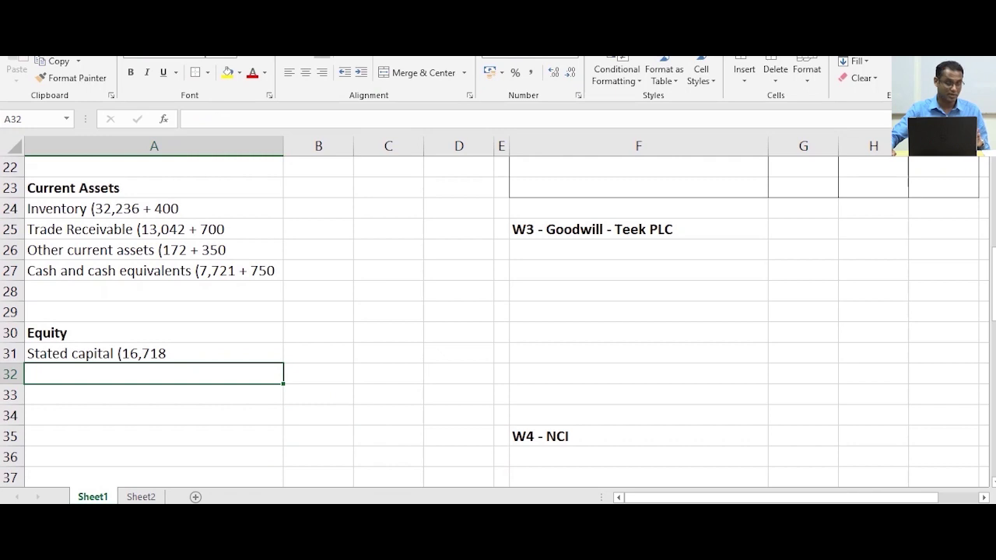
scroll(498, 319, up, 3)
scroll(499, 319, down, 2)
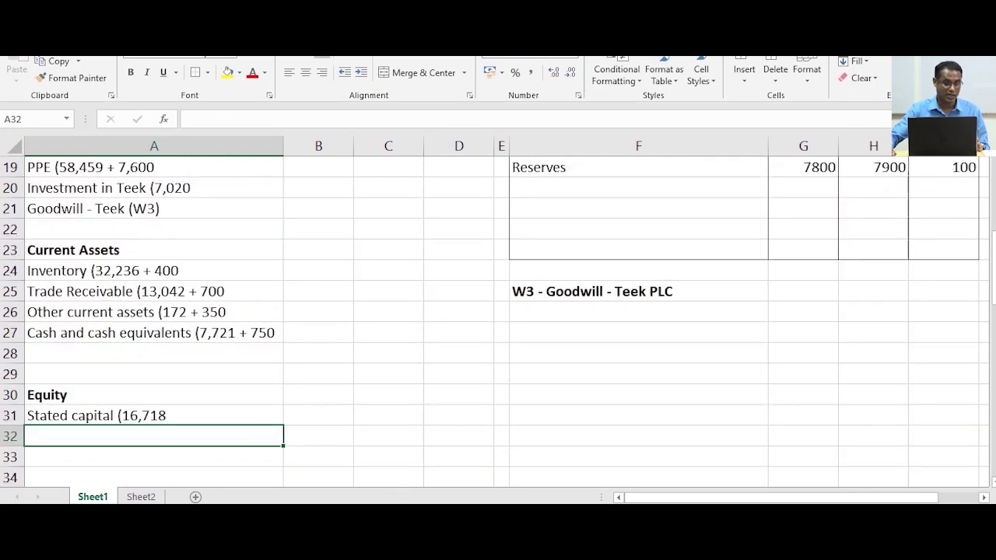
scroll(498, 319, down, 1)
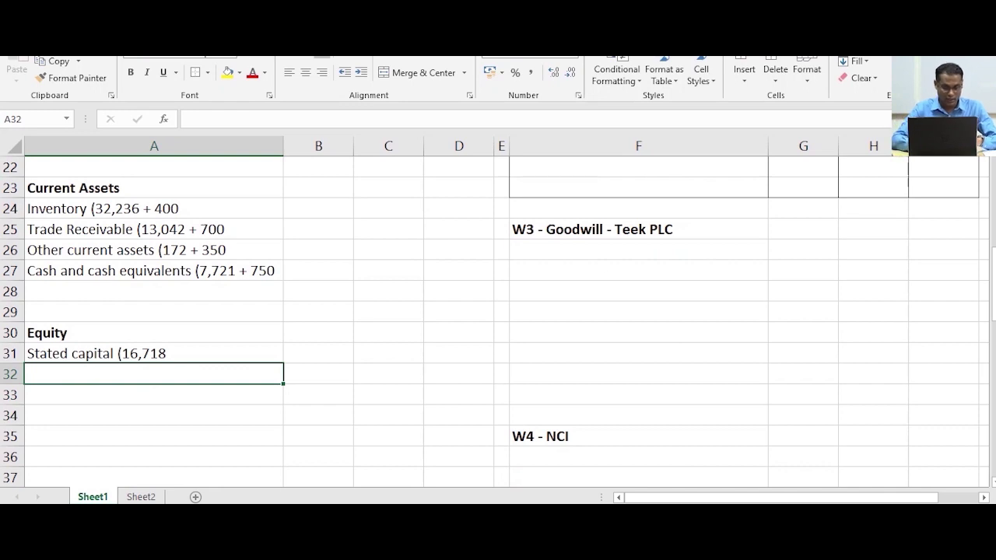
text(Consol)
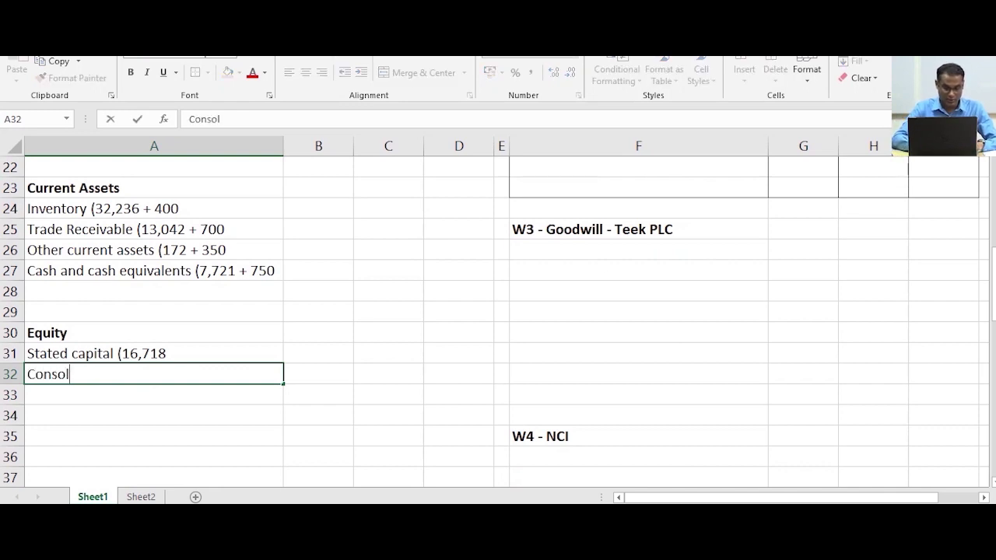
text(i dated)
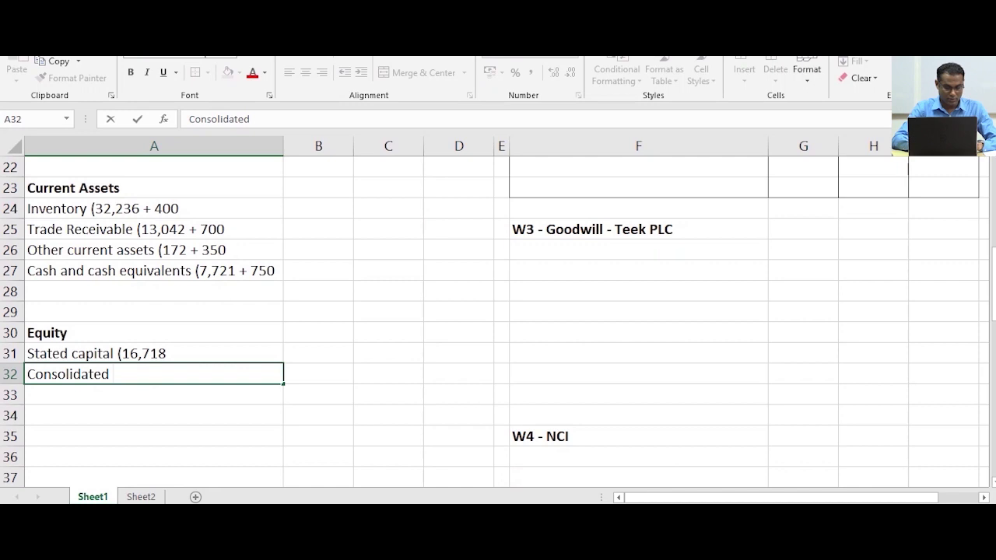
text(Reta)
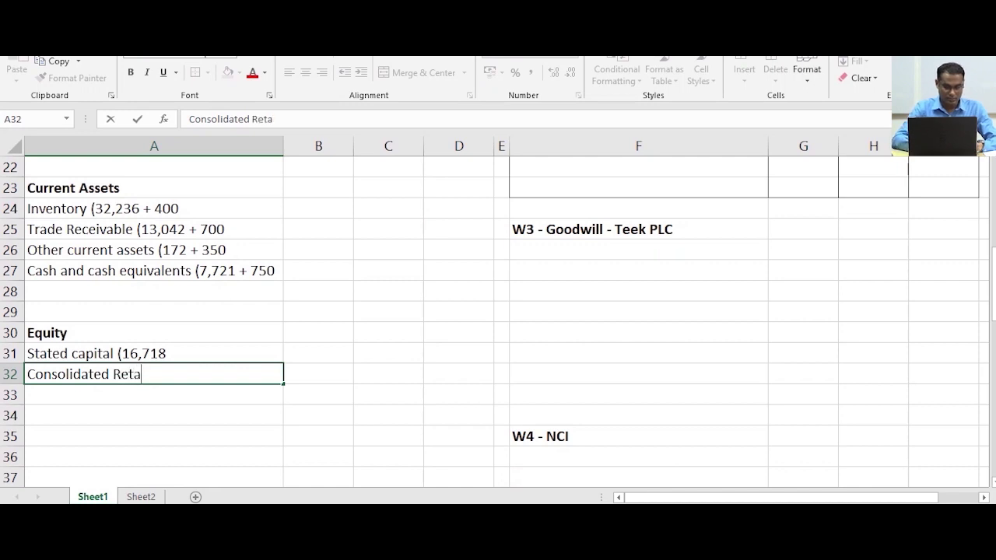
text(ined ear)
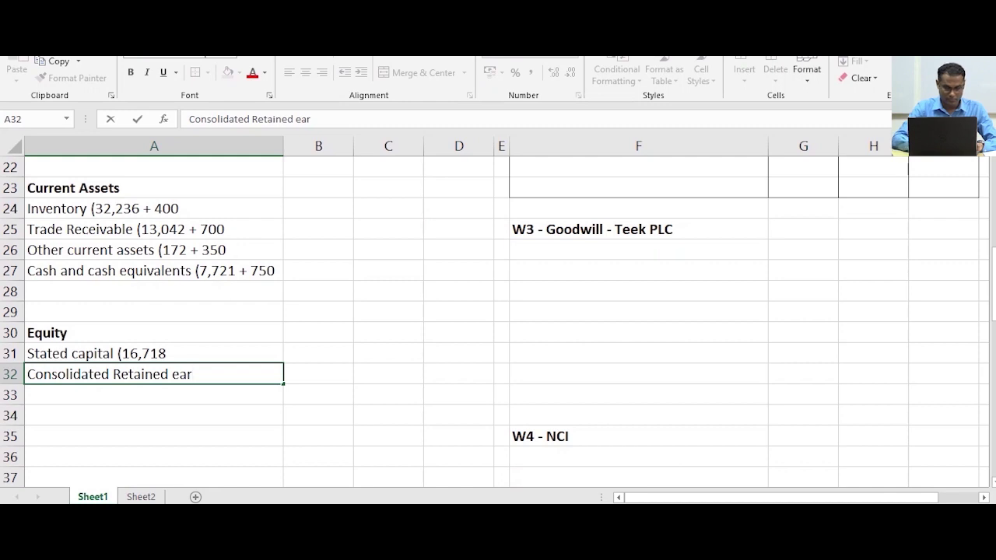
text(nings (W5))
key(Return)
Add the line "Consolidated Other components in equity (W6)" in A33 of the Equity section
text(Consolid)
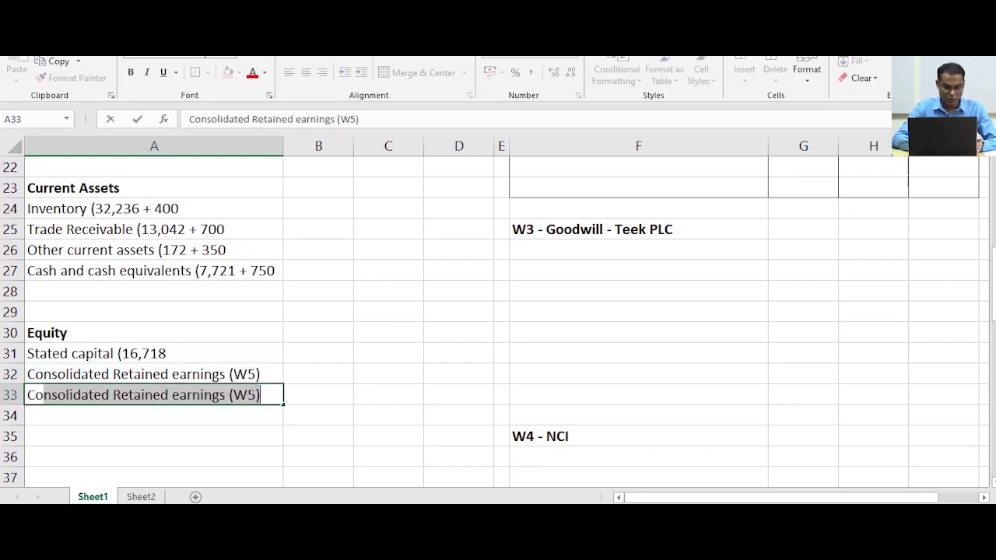
text(ated )
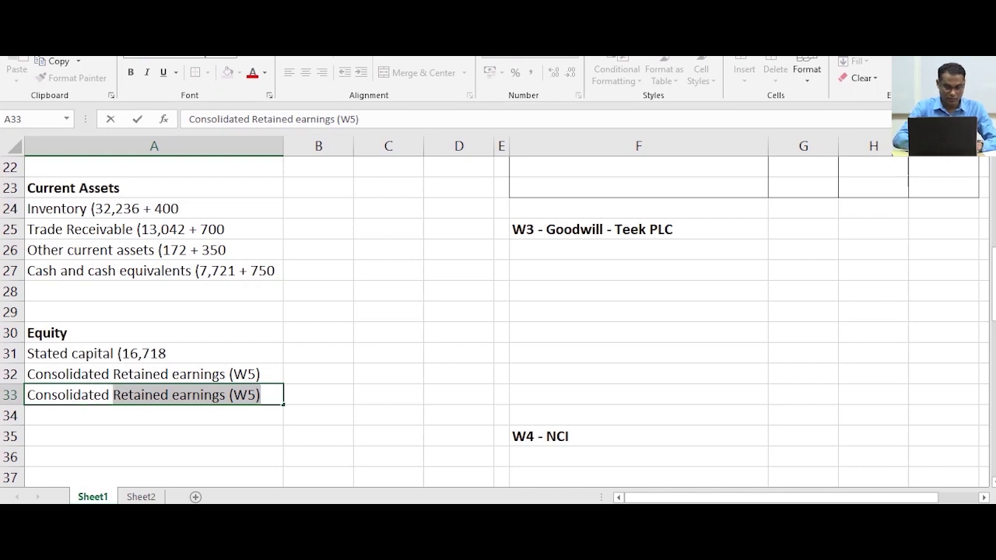
text(Other component)
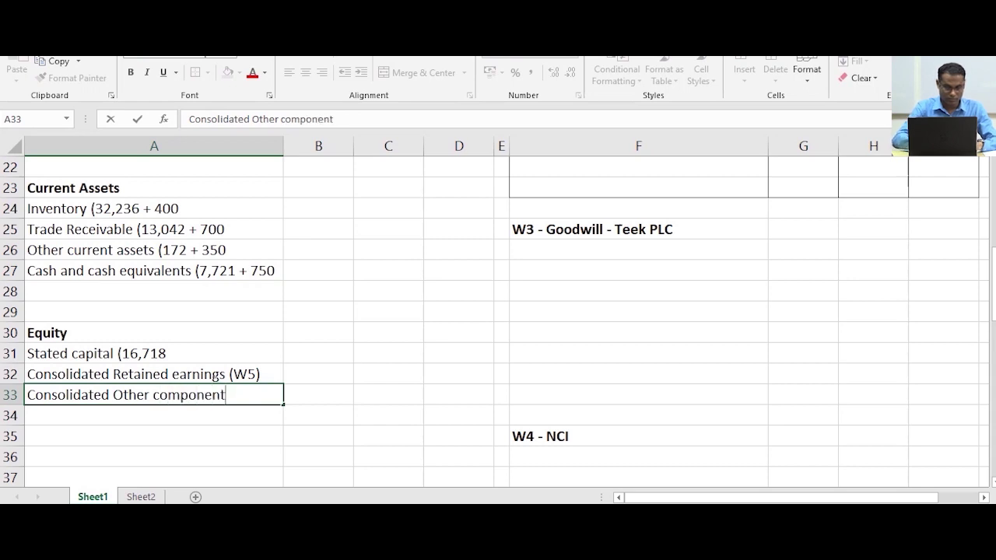
text(s in eq)
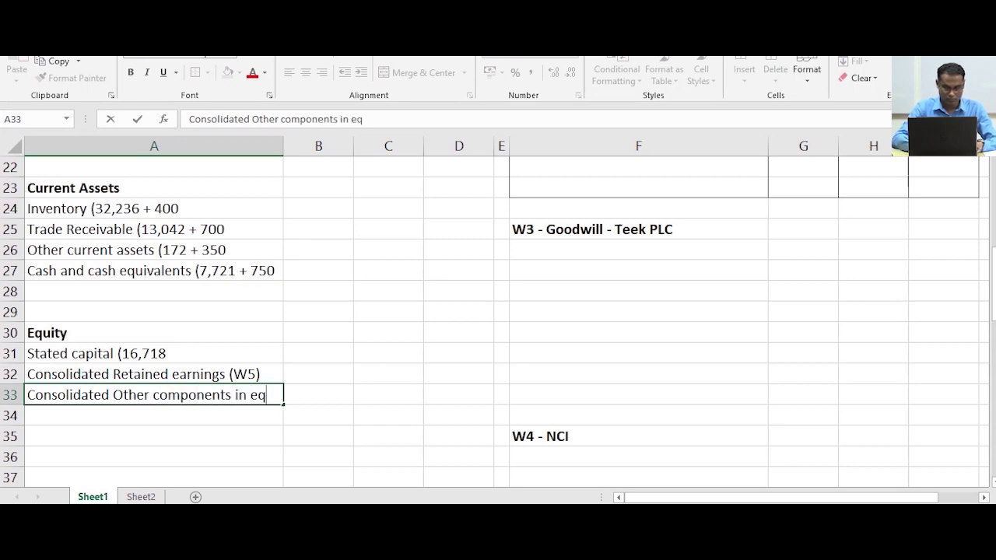
text(uity (W6))
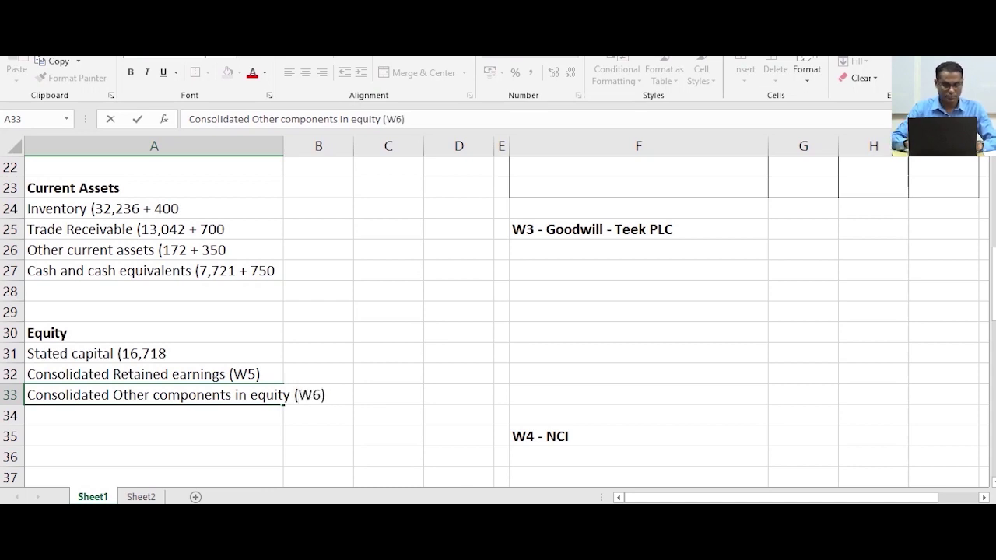
key(Return)
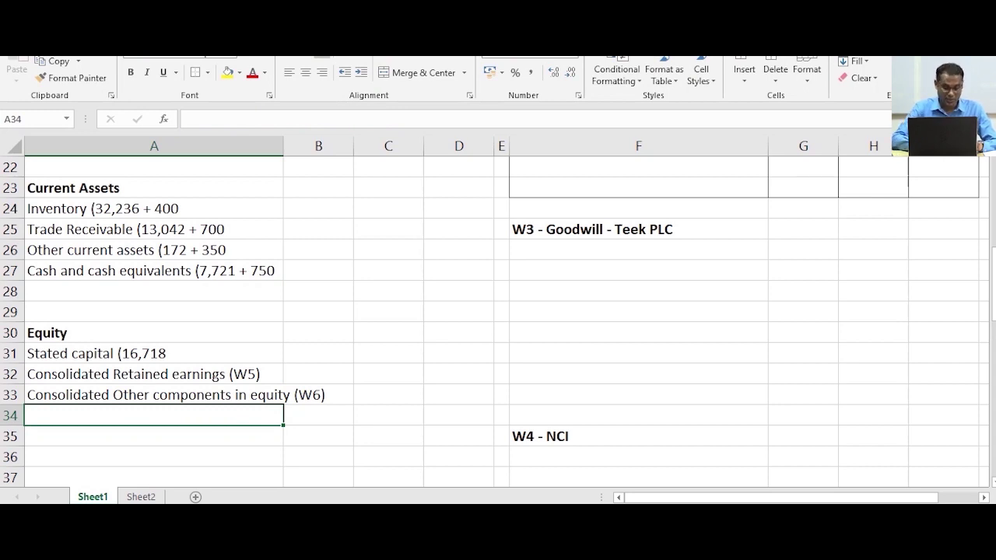
Add the line "NCI (W4)" in A34 of the Equity section
text(NCI)
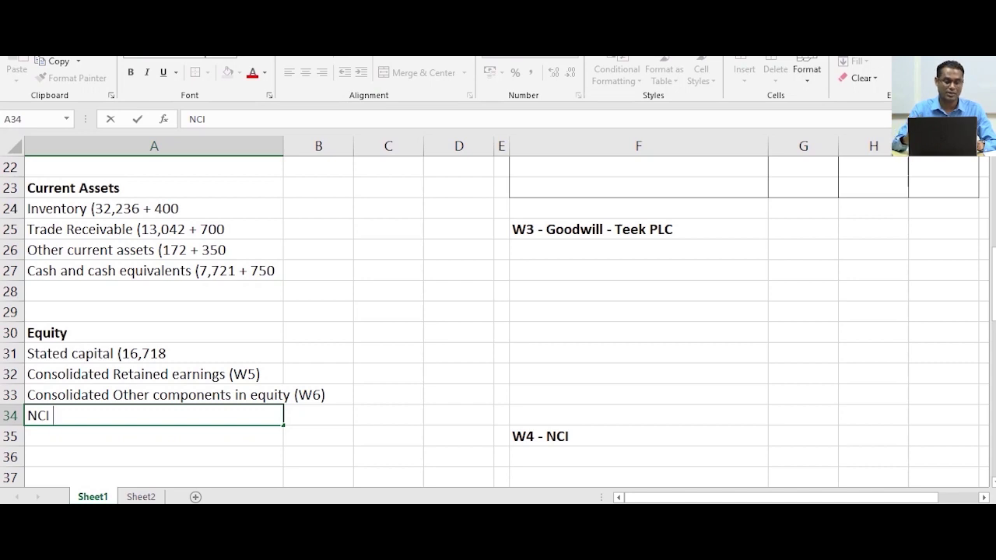
text(()
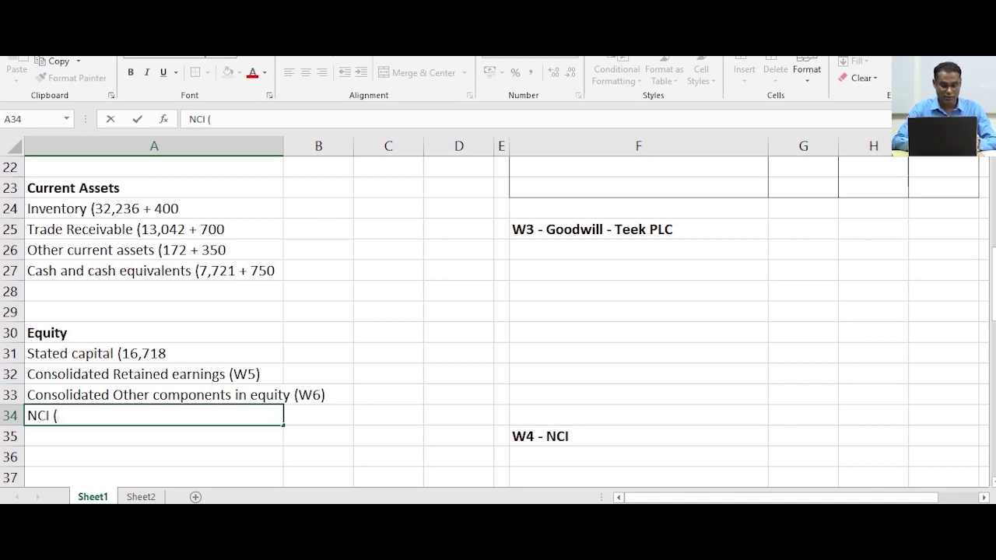
text(W4))
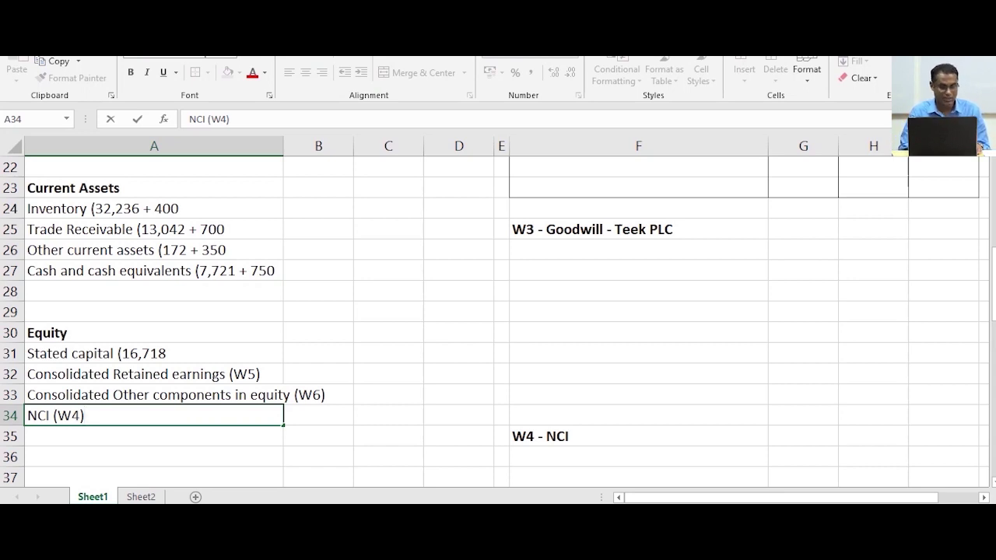
key(Return)
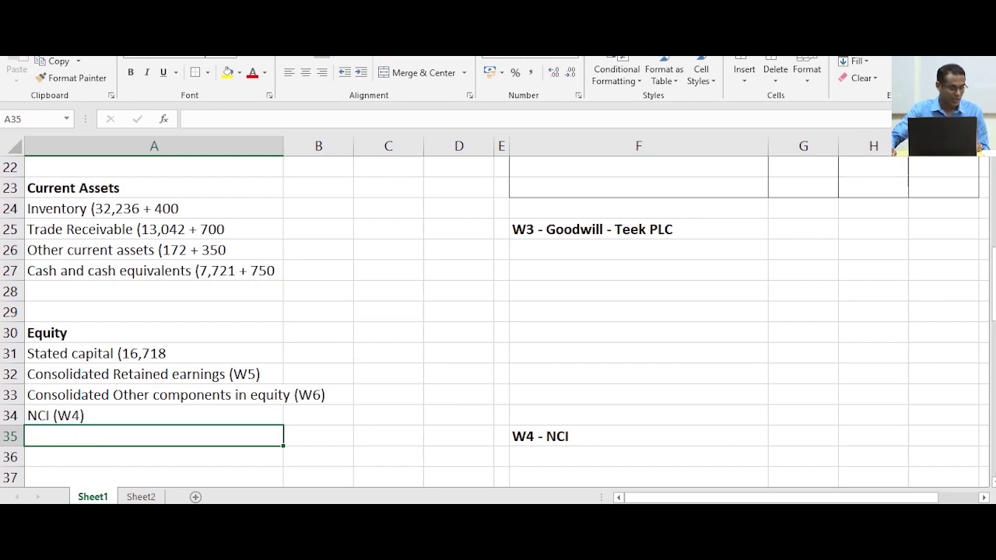
Add the bold heading "Nou-current Liabilities" in A36 below the Equity section
scroll(498, 320, down, 1)
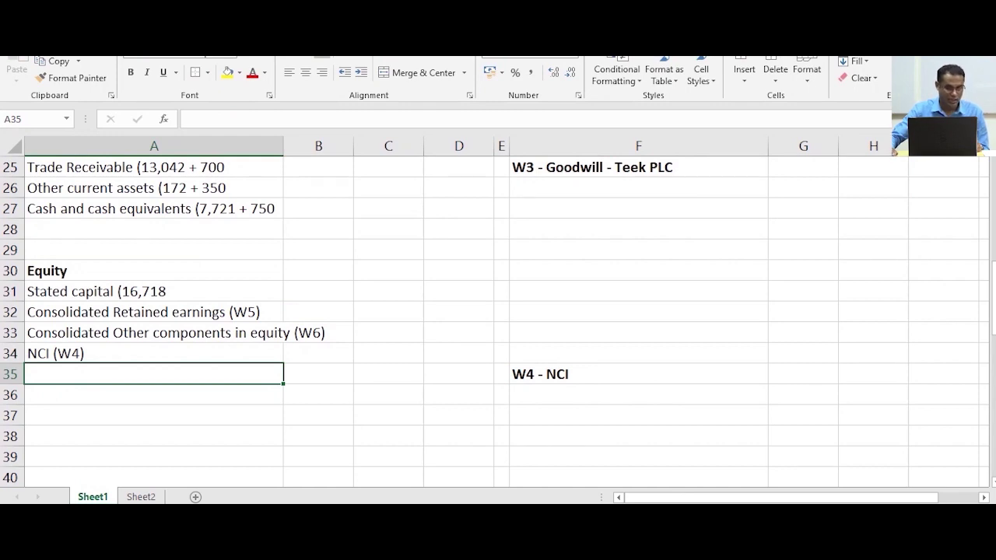
key(Down)
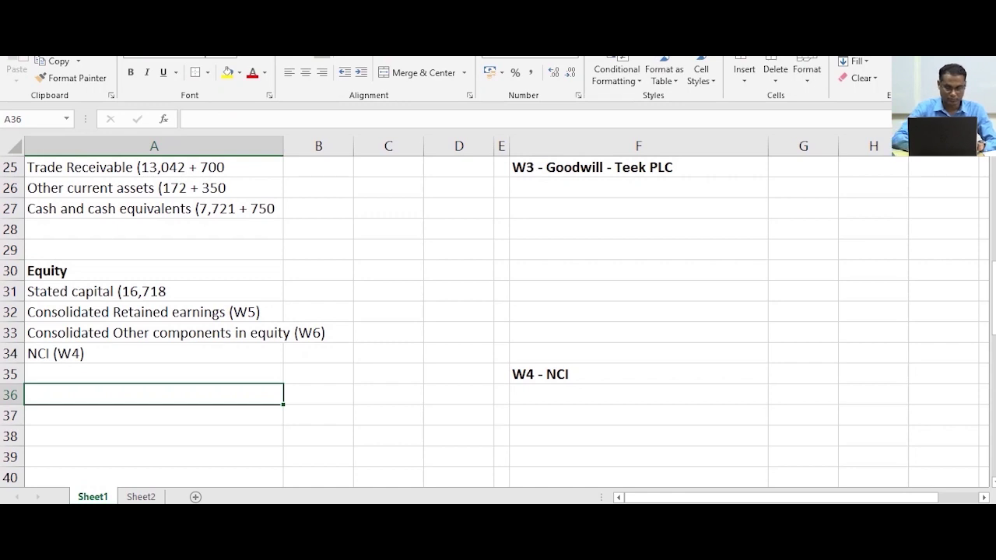
text(Nou-current Liabilities)
key(Return)
key(Up)
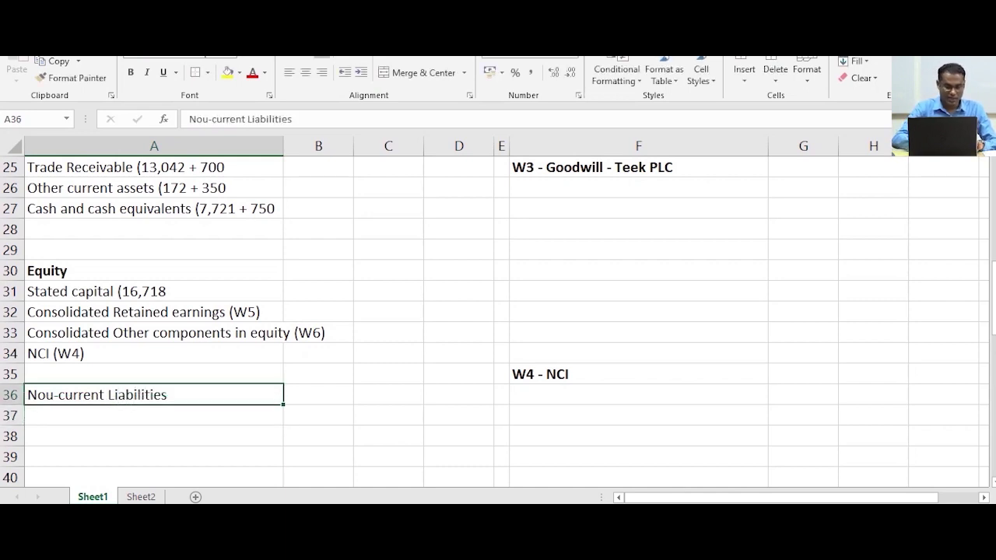
key(ctrl+b)
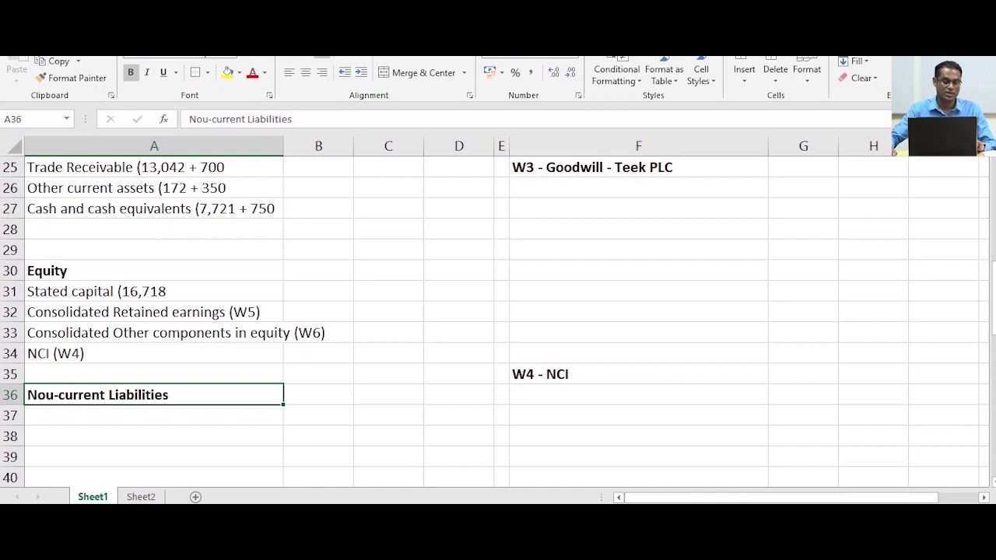
Add the line "Long-term debt (24,420" in A37 under the non-current liabilities heading
click(154, 415)
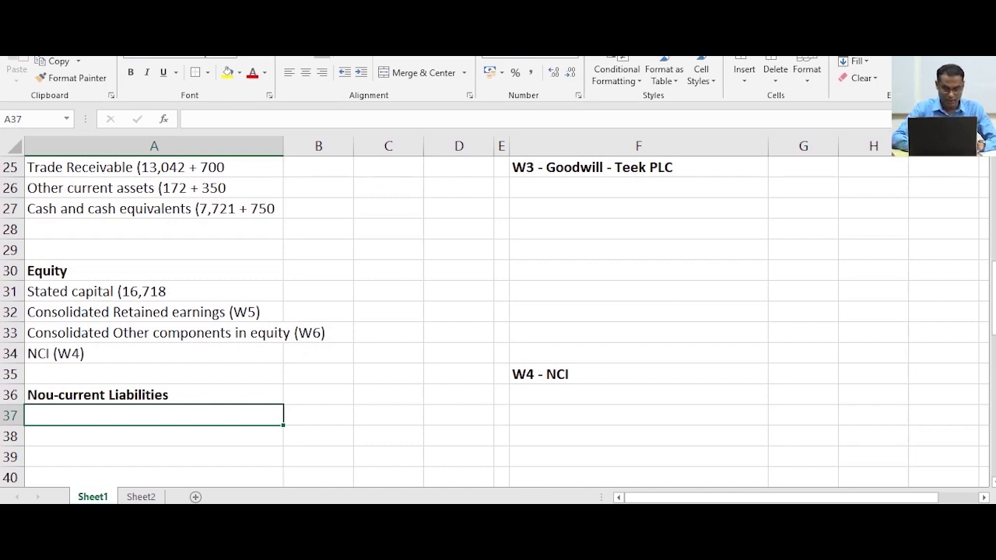
text(Lond)
key(BackSpace)
text(g)
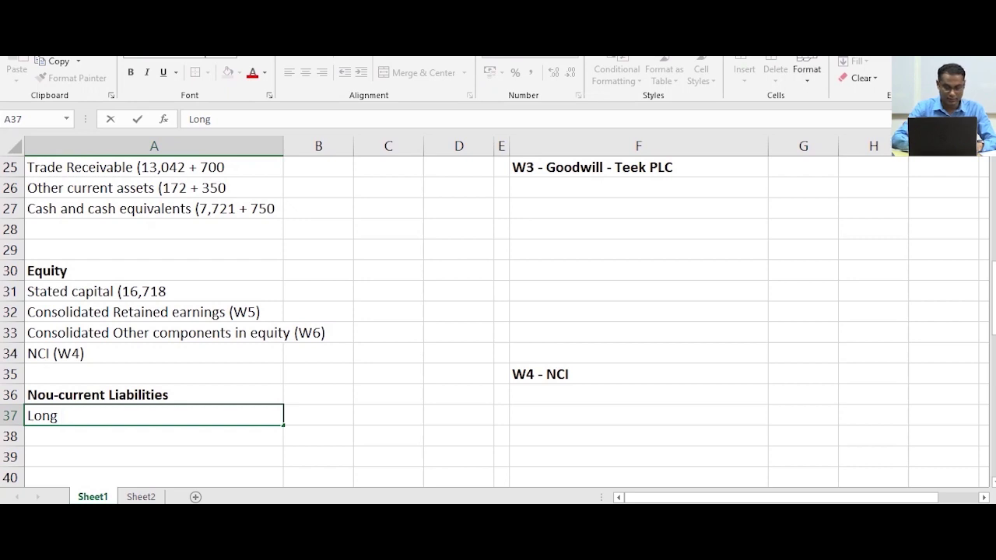
key(BackSpace)
text(-te)
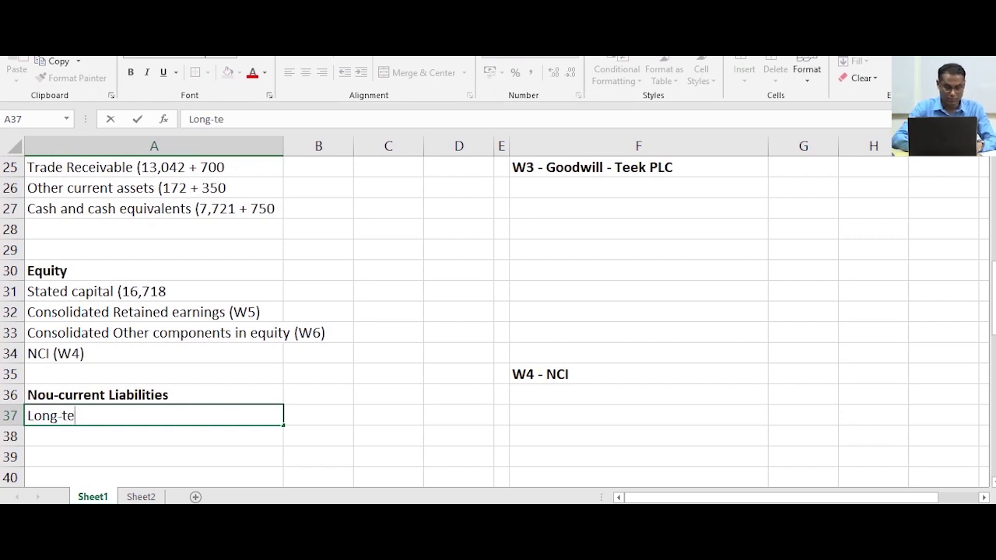
text(rm debt (24)
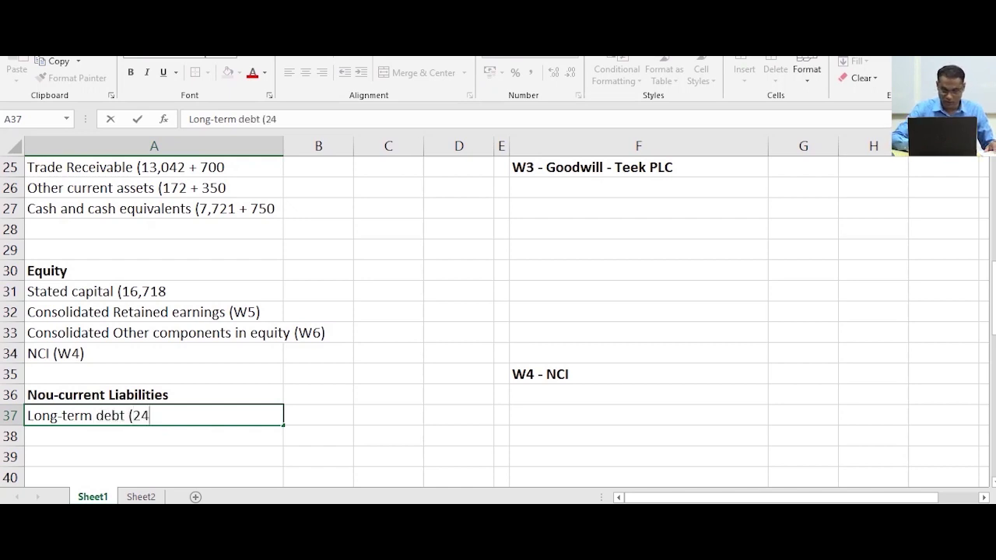
text(,42)
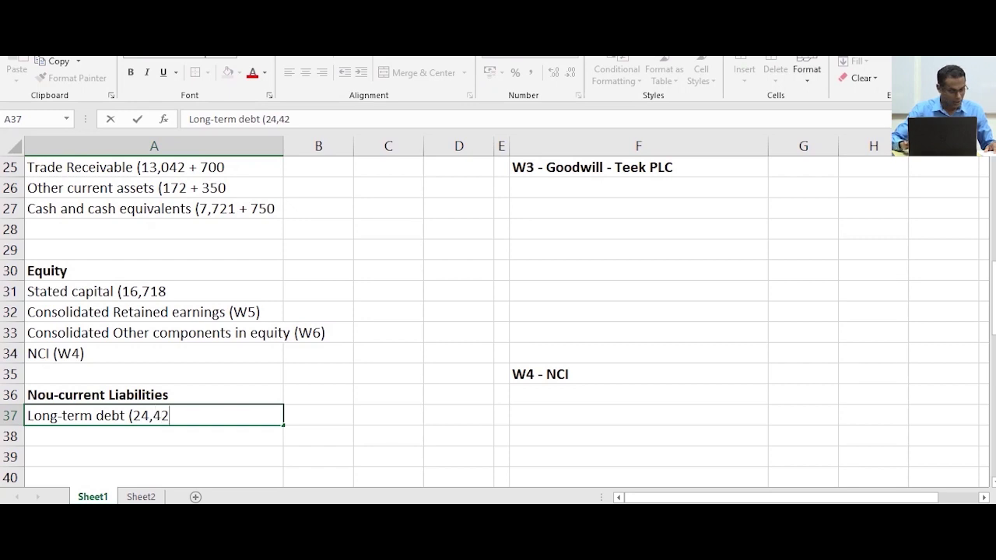
text(0)
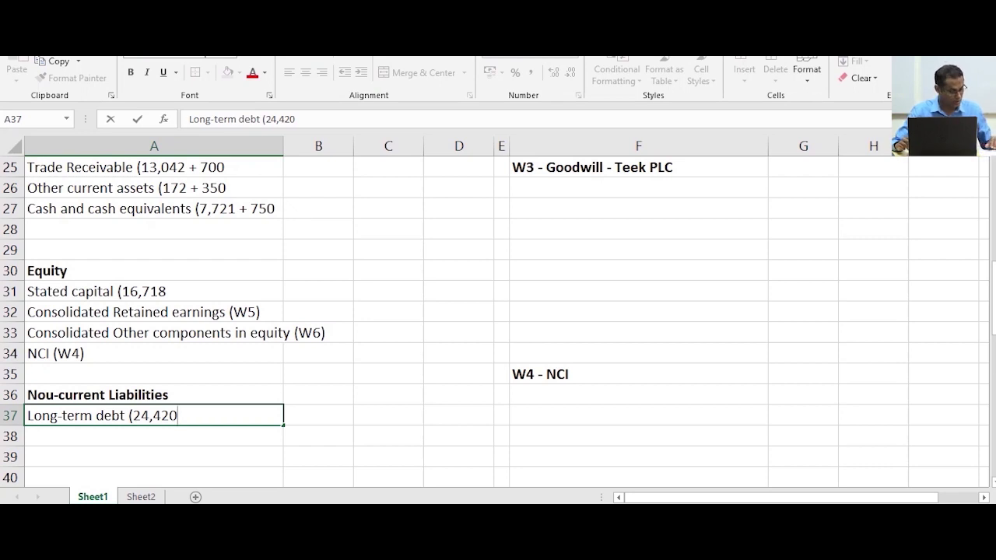
key(Return)
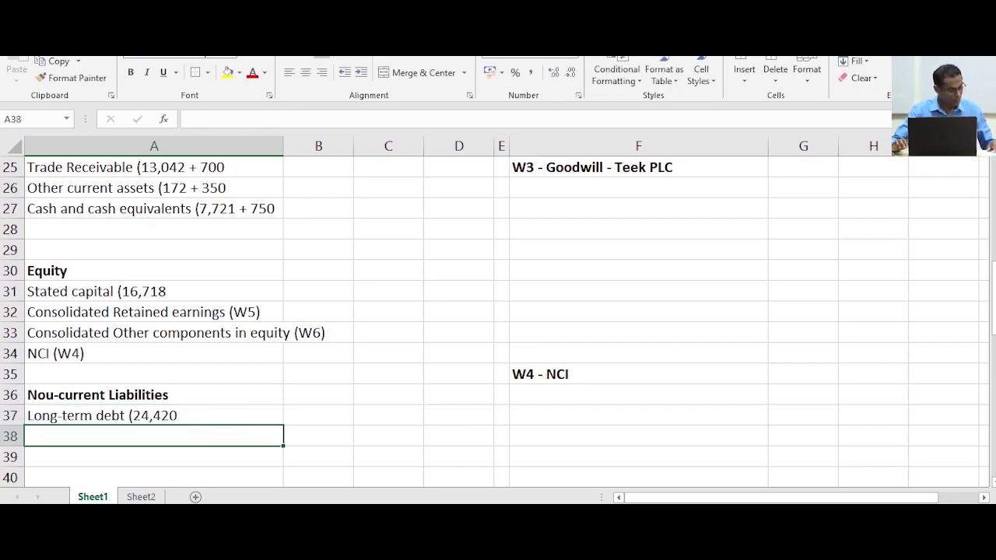
Add the bold heading "Current Liabilities" in A39, leaving one blank row below Long-term debt
key(Return)
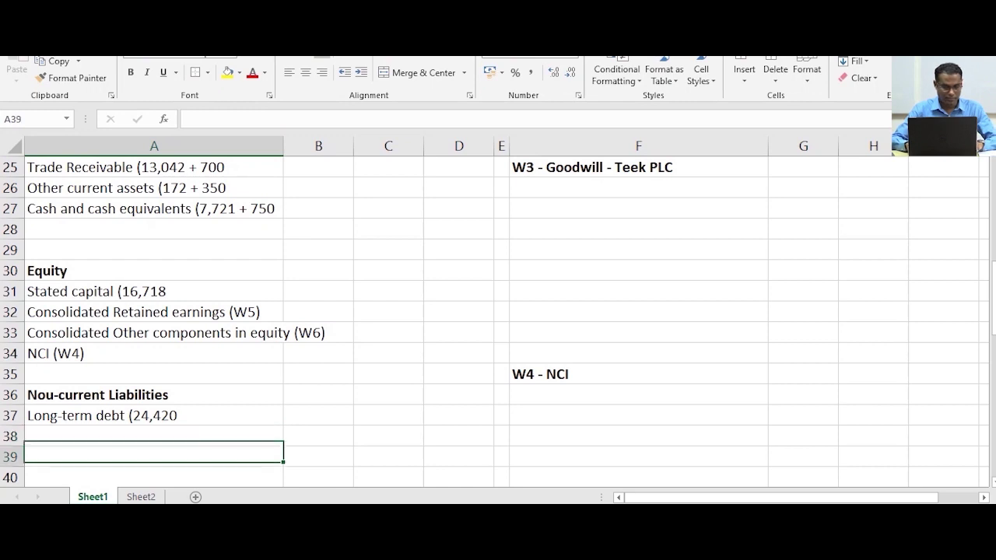
text(Current )
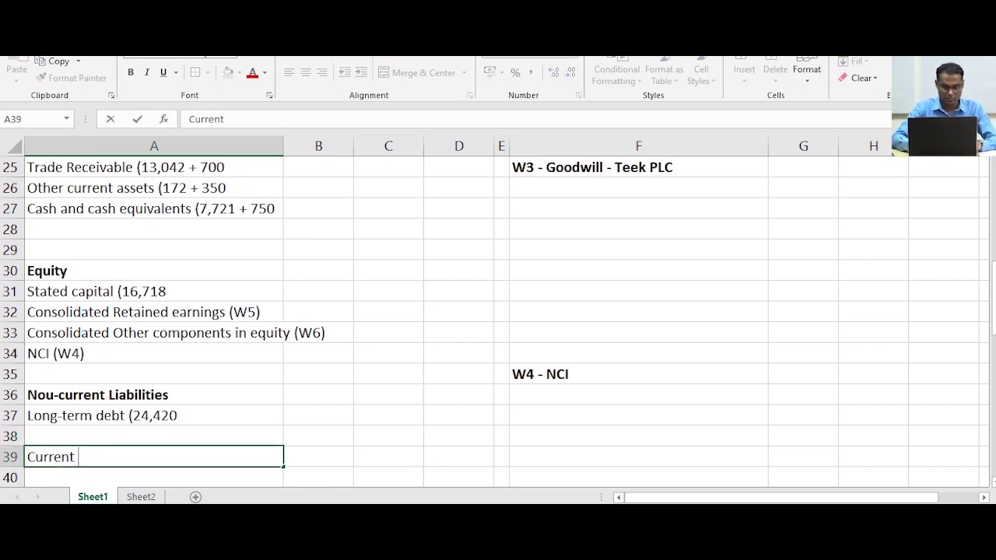
text(Liab)
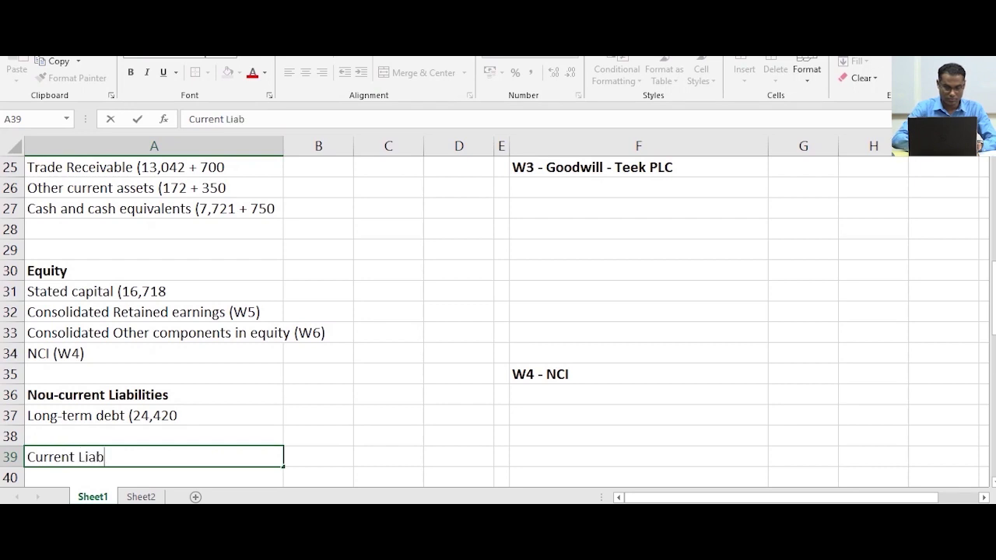
text(ilit)
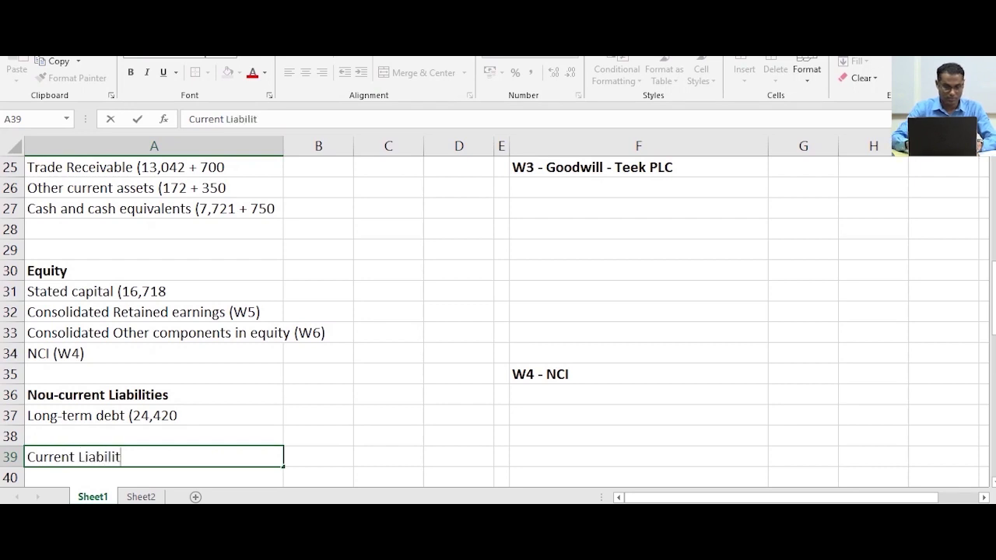
text(ies)
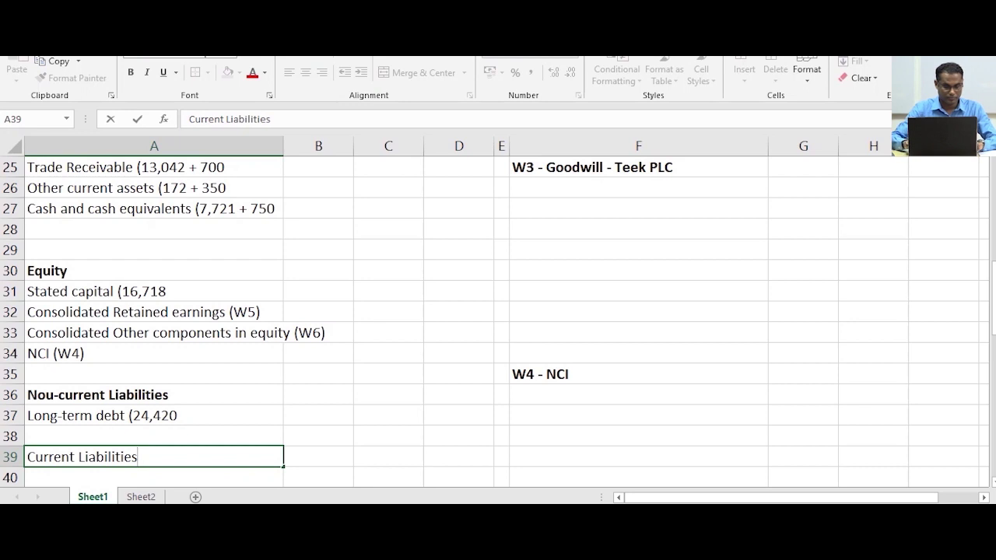
key(Return)
key(Up)
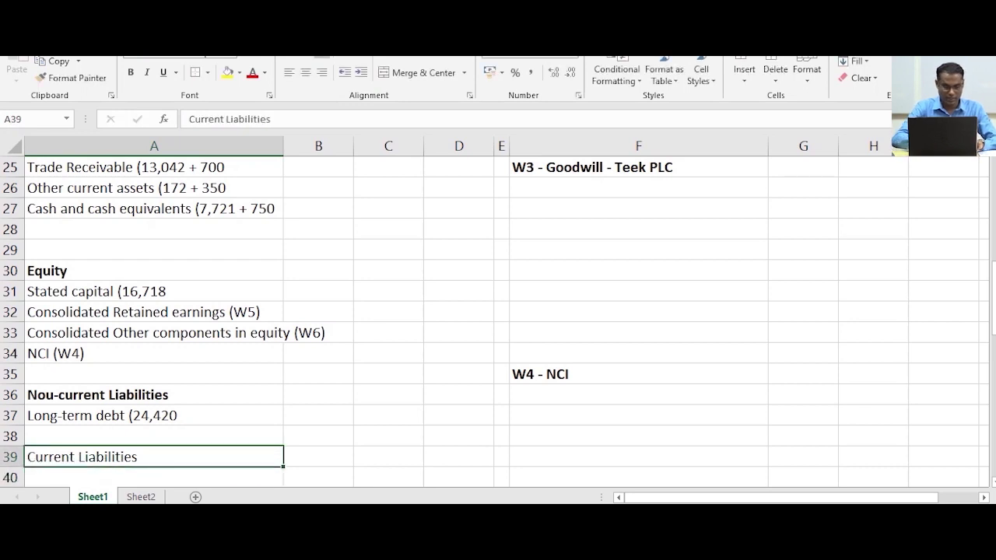
key(ctrl+b)
Add the line "Trade payable (11,970 + 820" in A40 under Current Liabilities
key(Down)
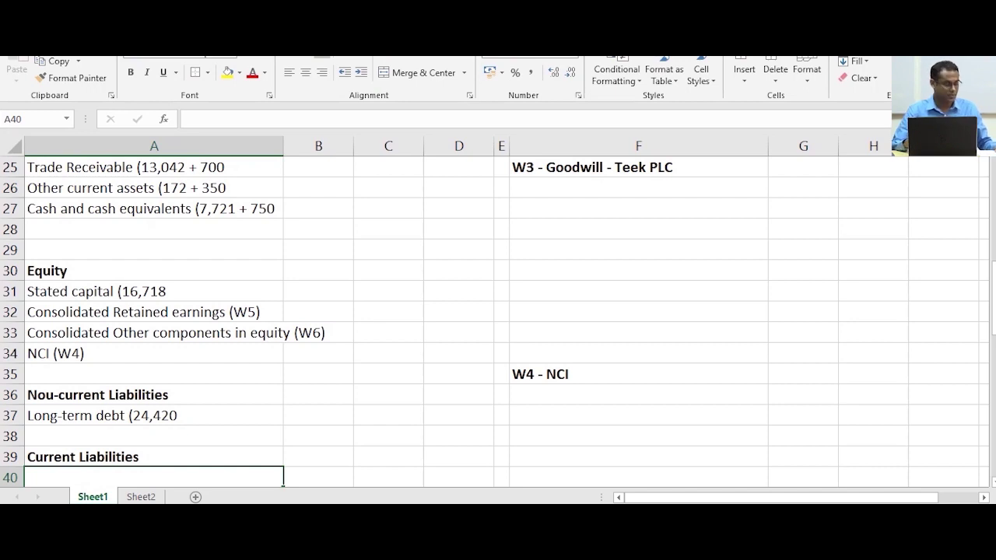
text(Trade)
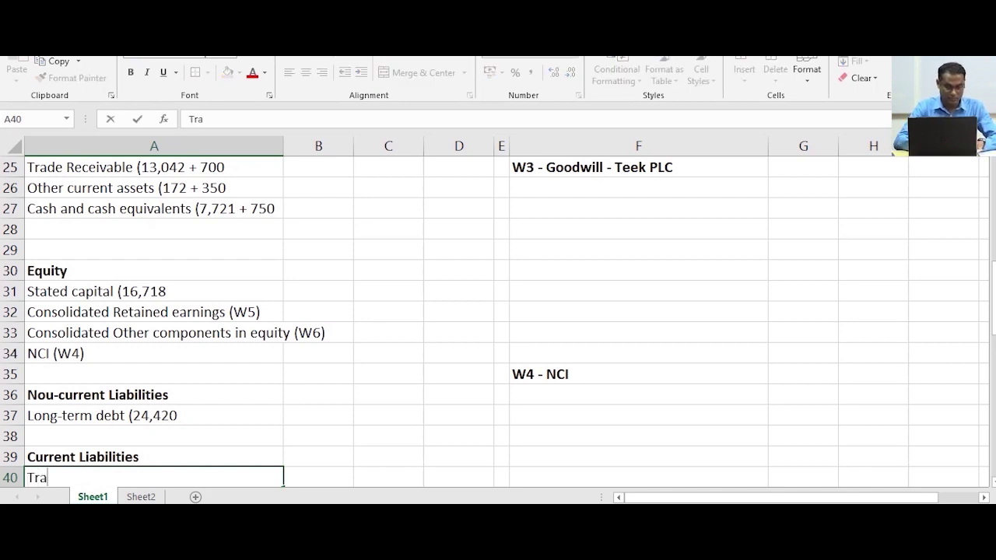
text(payabl)
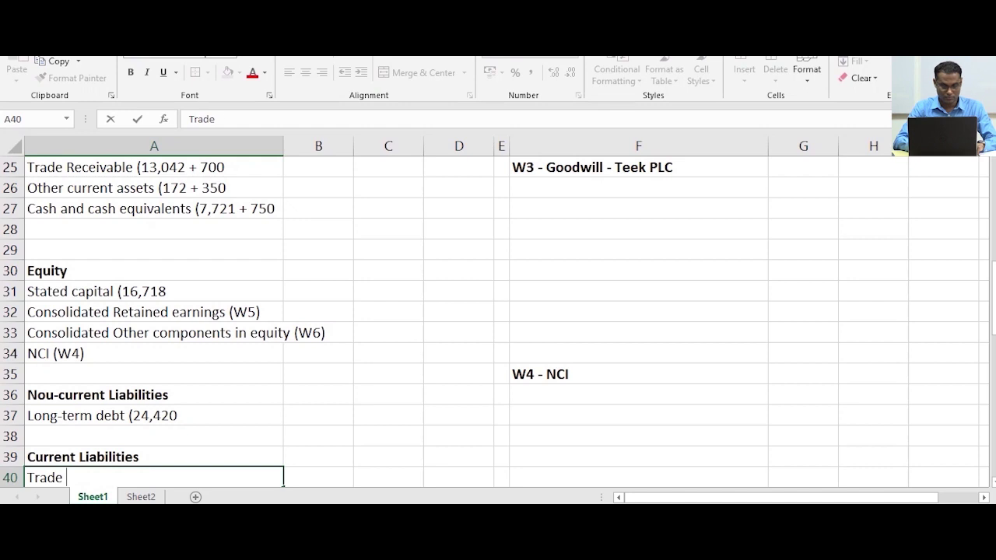
text(e ()
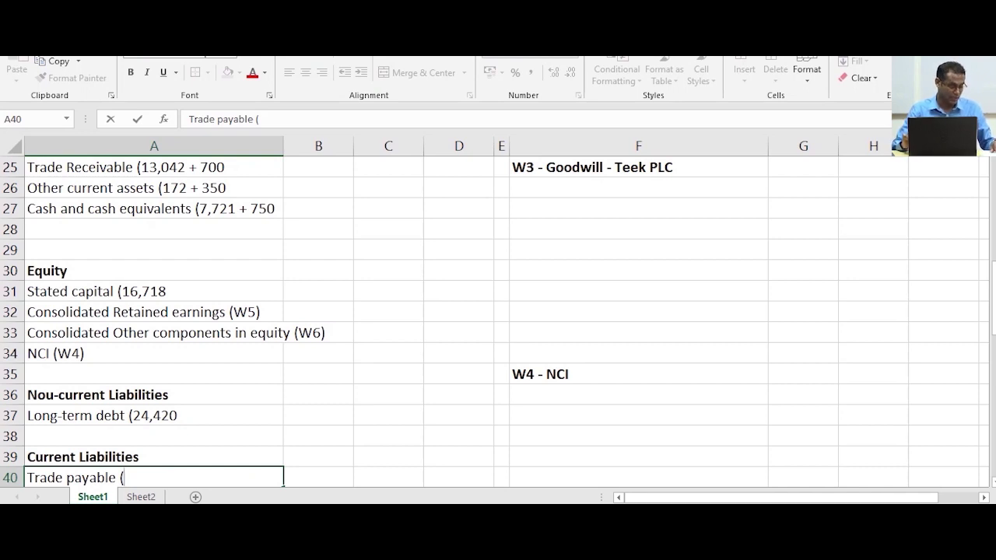
text(11)
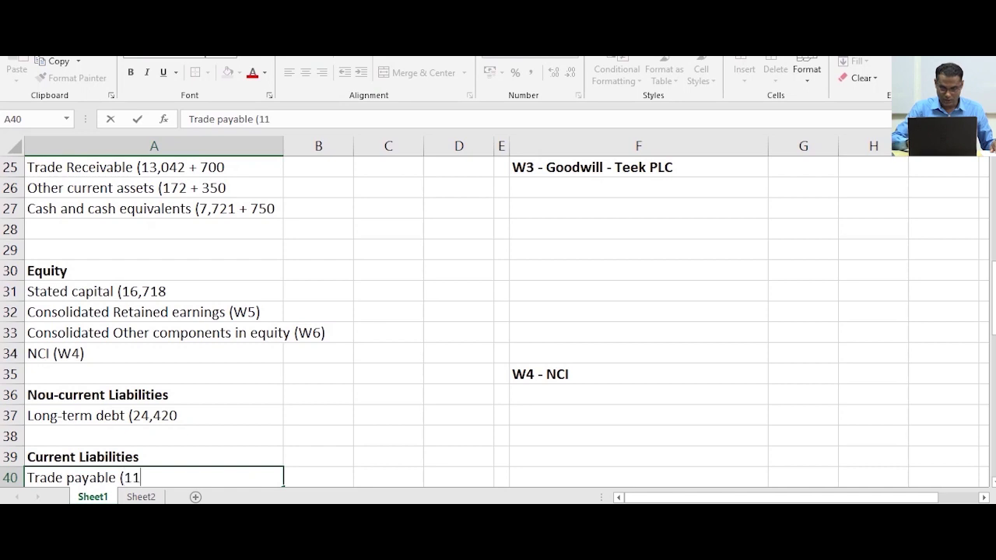
text(,970)
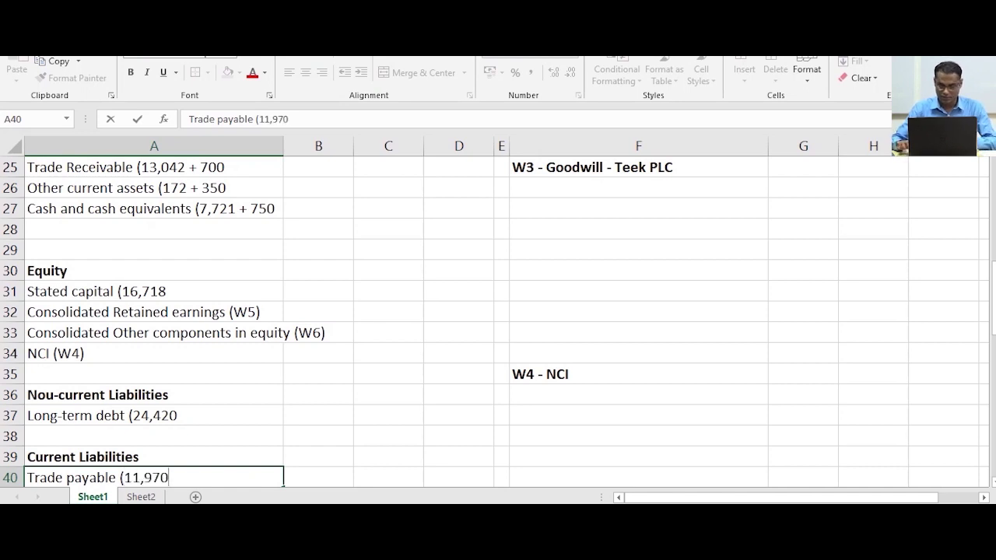
text( +)
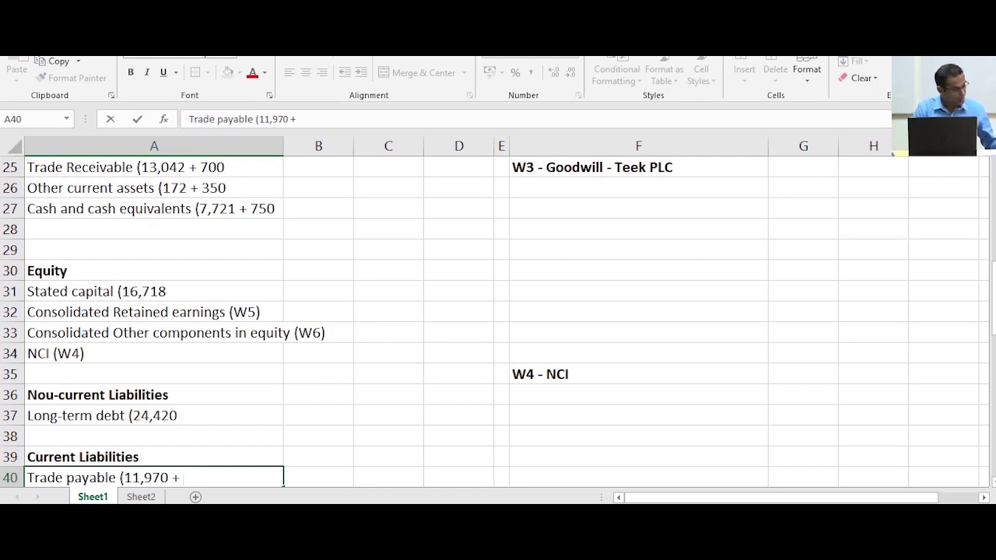
text(820)
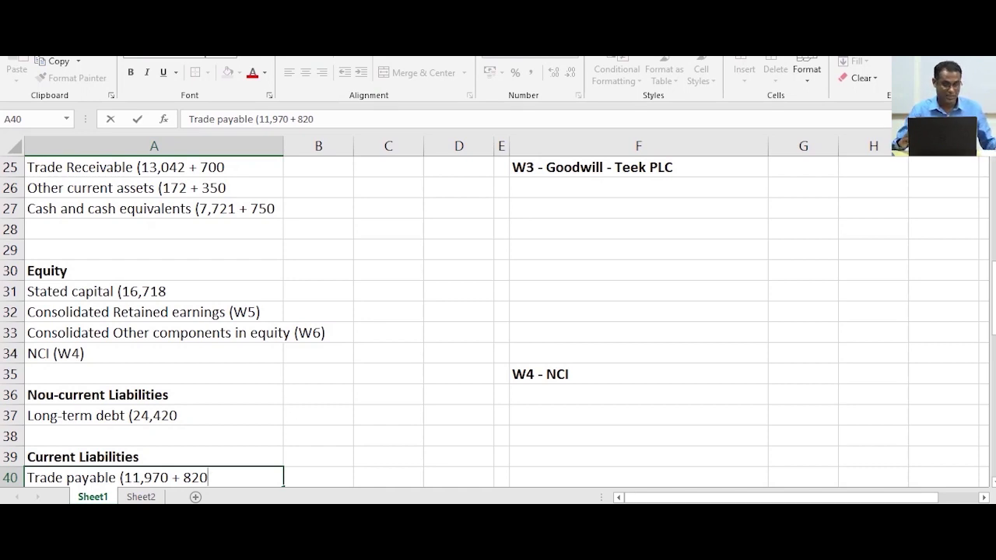
key(Return)
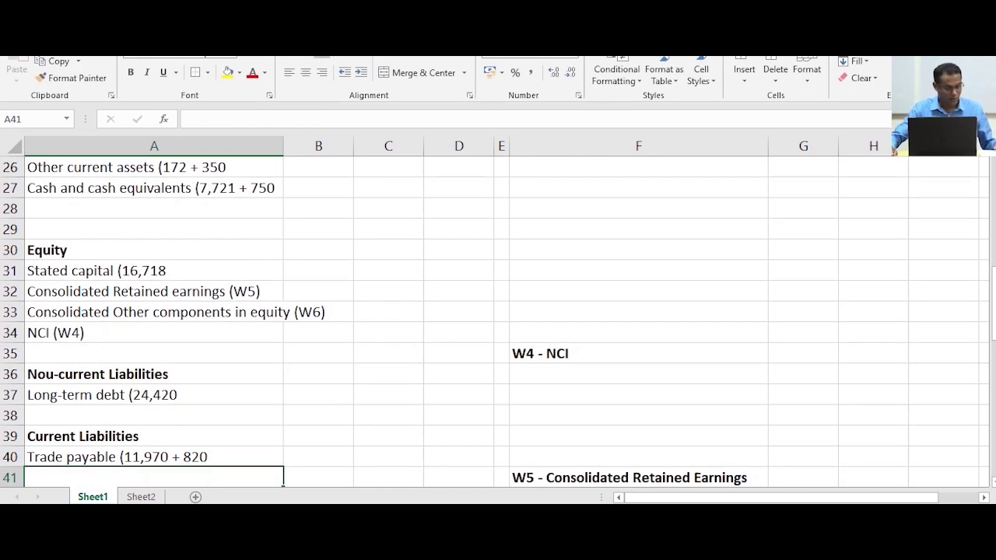
key(Up)
key(Up)
key(Up)
key(Up)
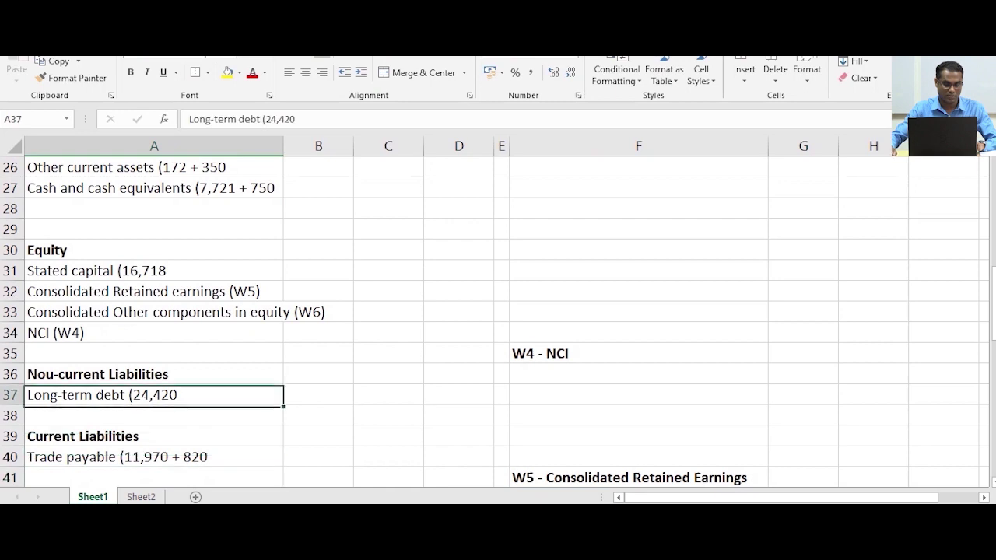
scroll(498, 320, down, 1)
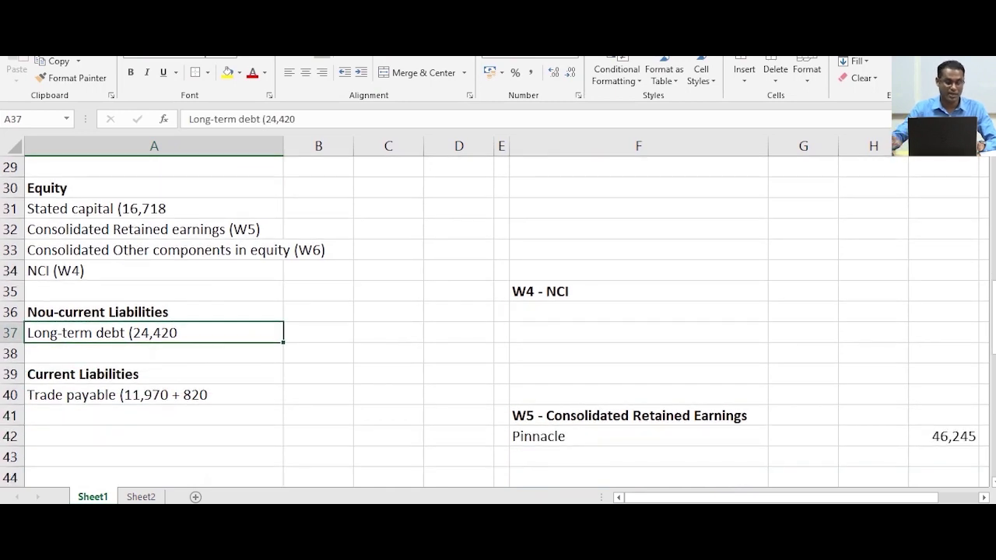
key(Down)
key(Down)
key(Down)
key(Down)
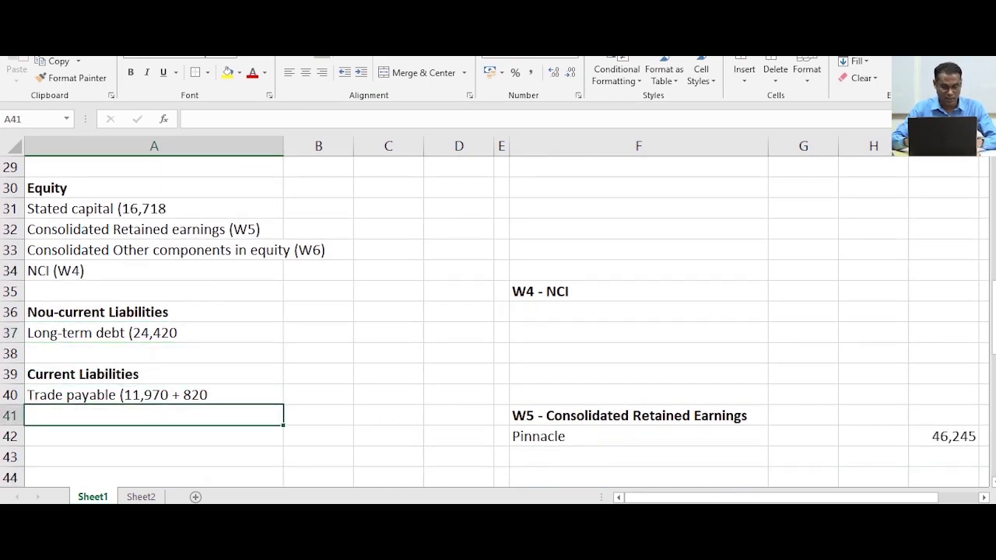
Add the line "Current portion of long term debt (15,376" in A41 below Trade payable
text(Current )
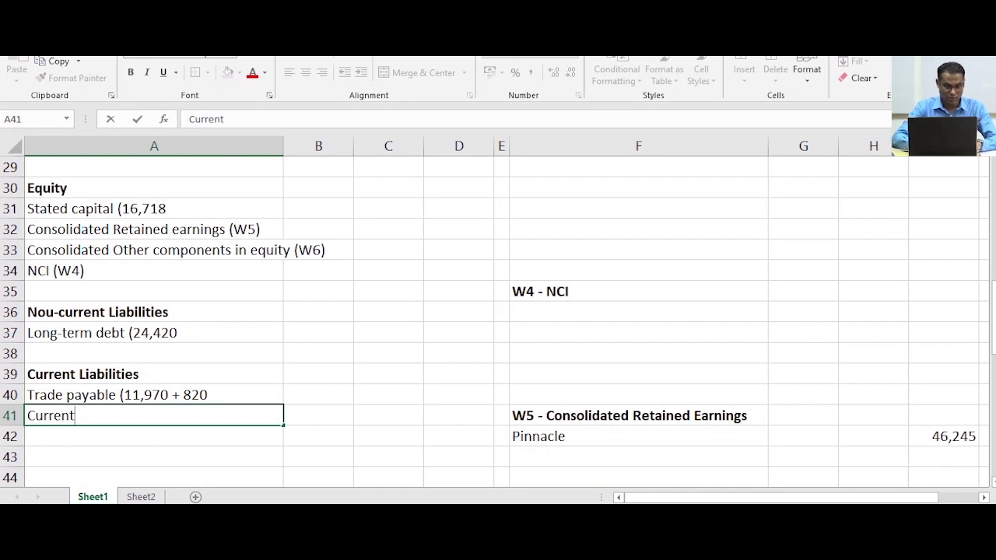
text(portio)
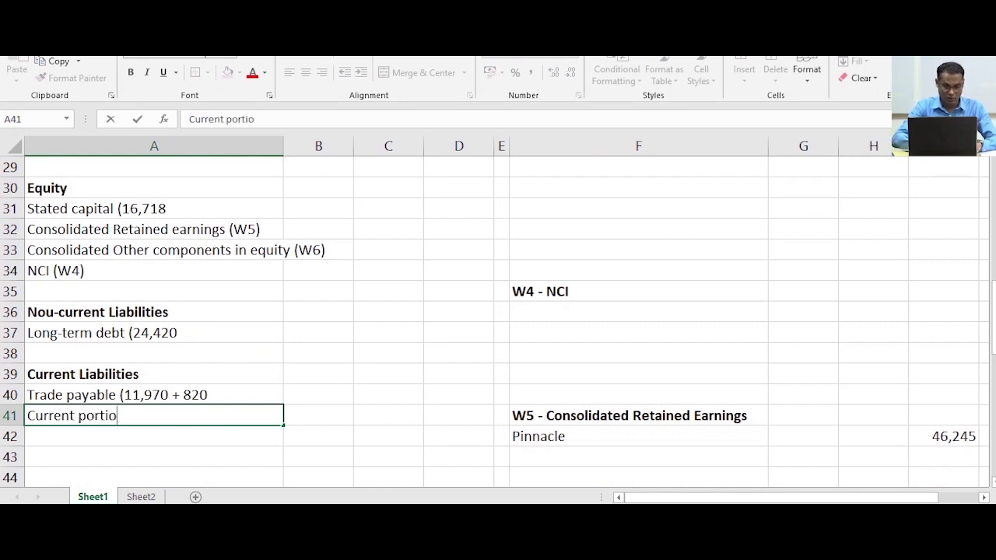
text(n of )
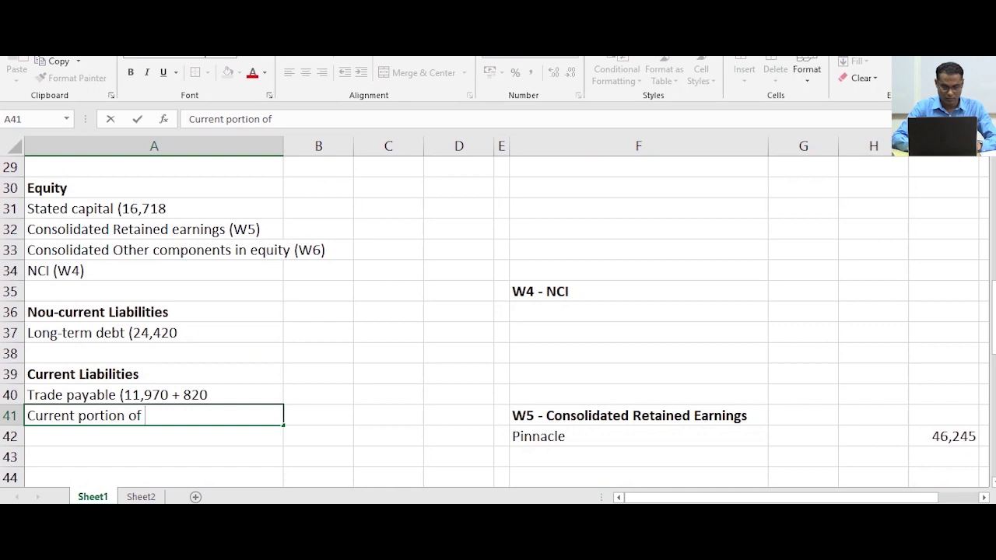
text(long te)
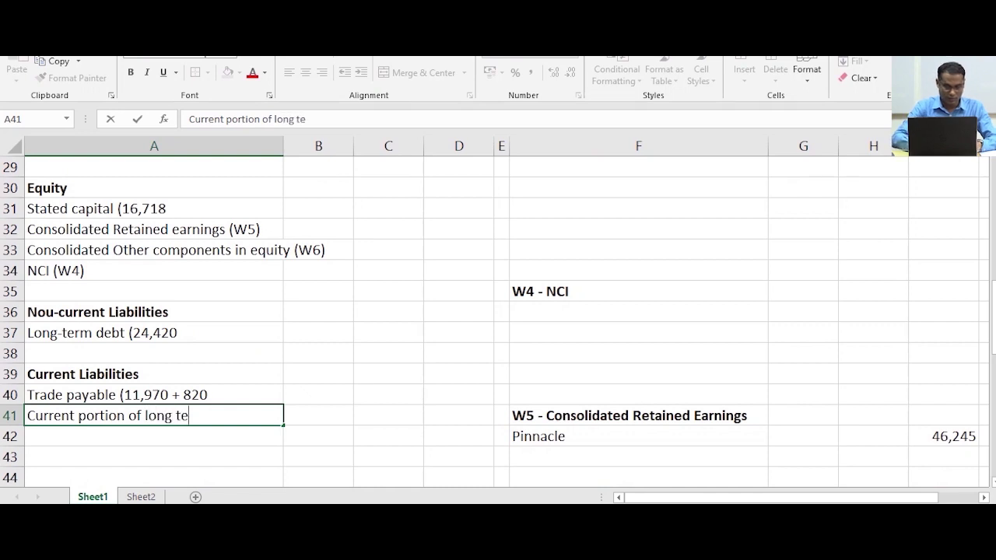
text(rm deb)
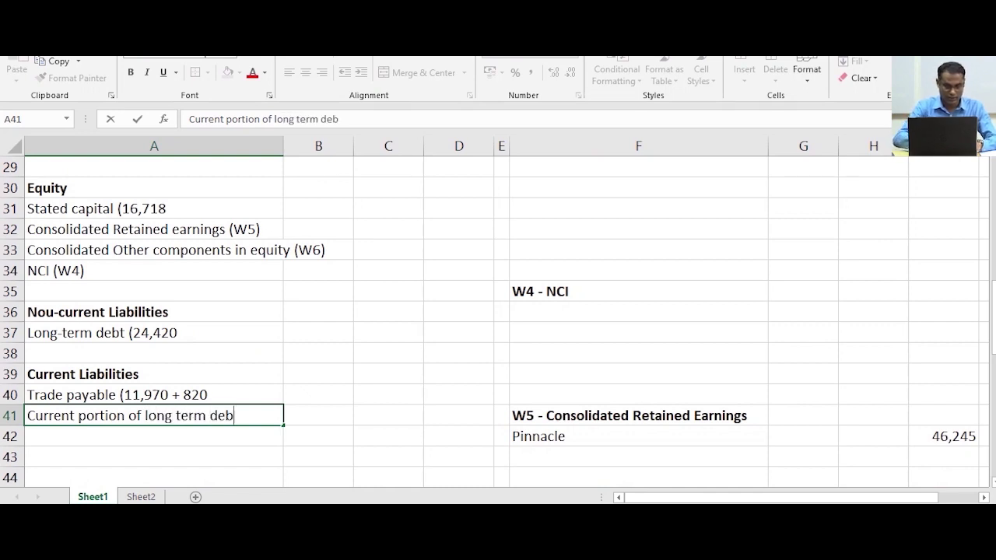
text(t ()
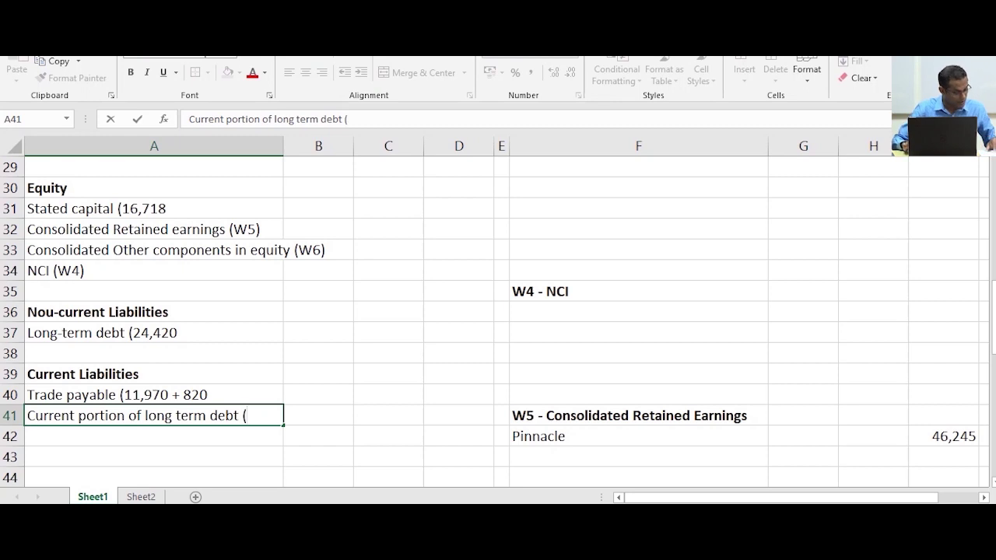
text(1)
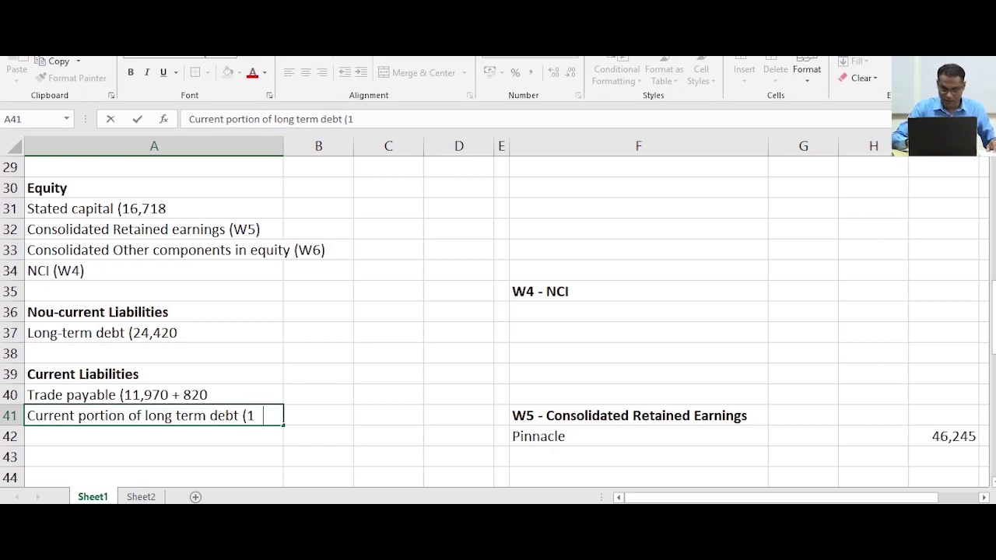
text(5,376)
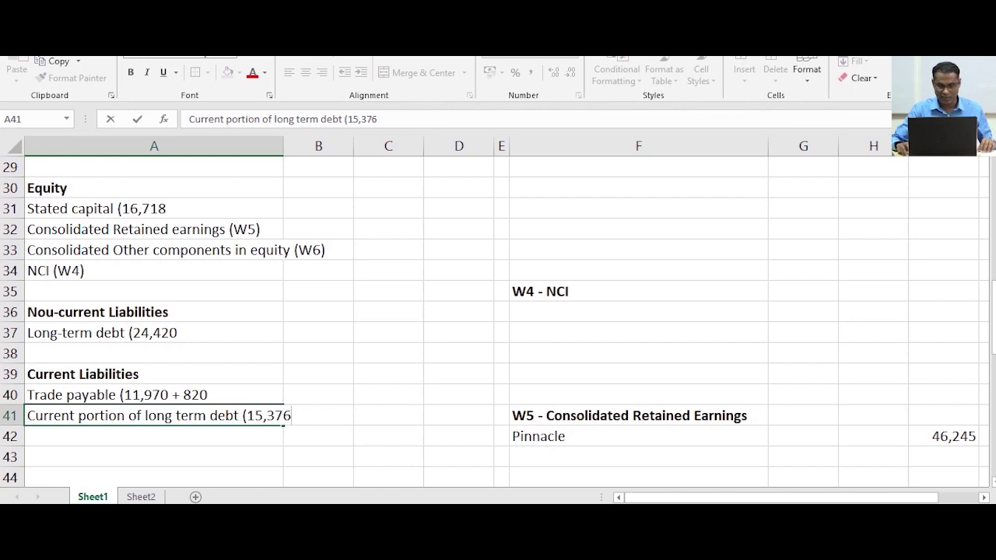
key(Return)
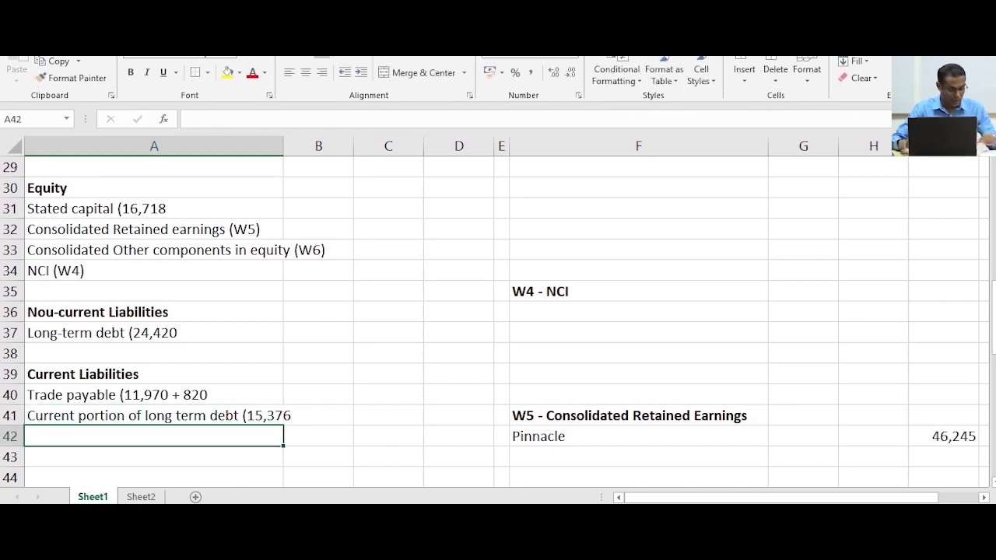
Add the line "Other current liabilities (2,068 + 280" in A42 under Current Liabilities
text(Other c)
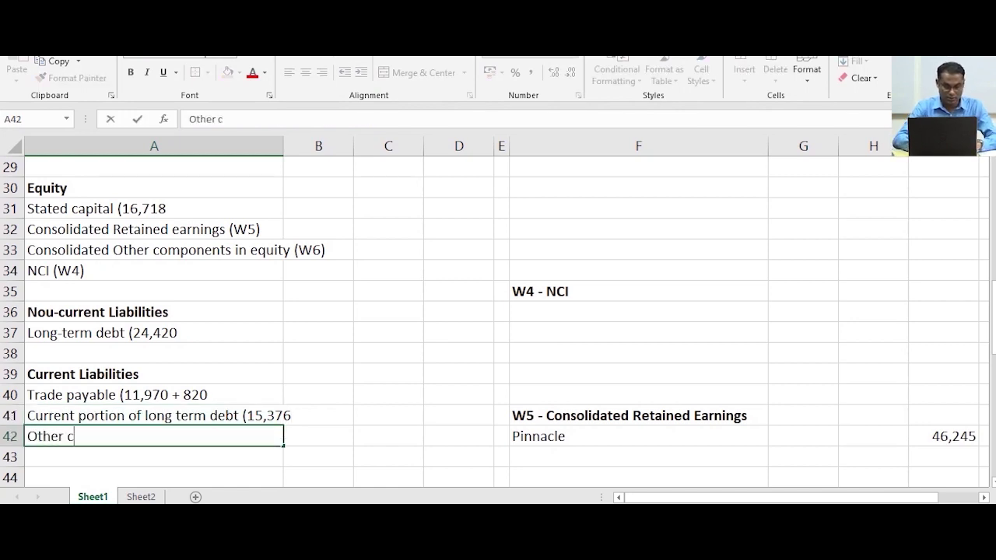
text(urrent liabilities ()
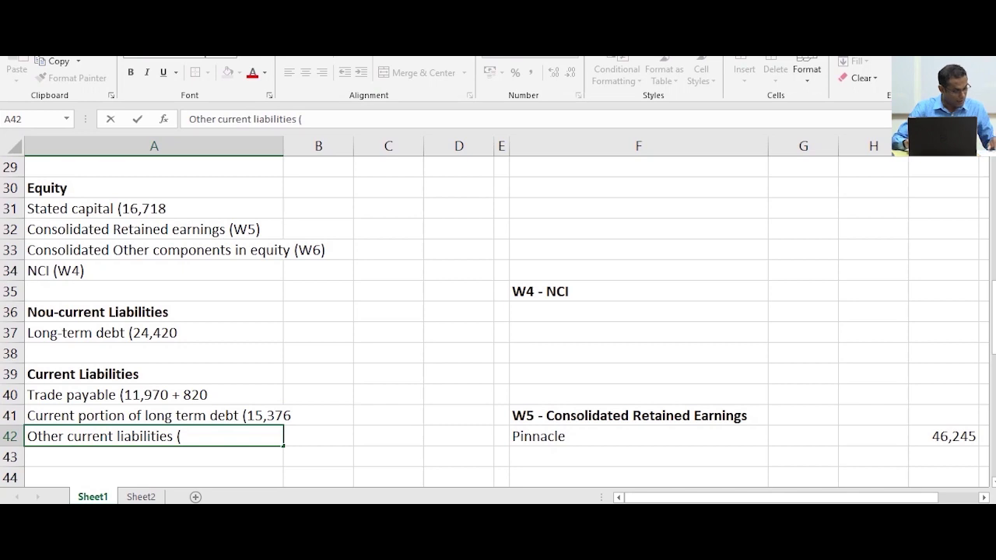
text(2,068)
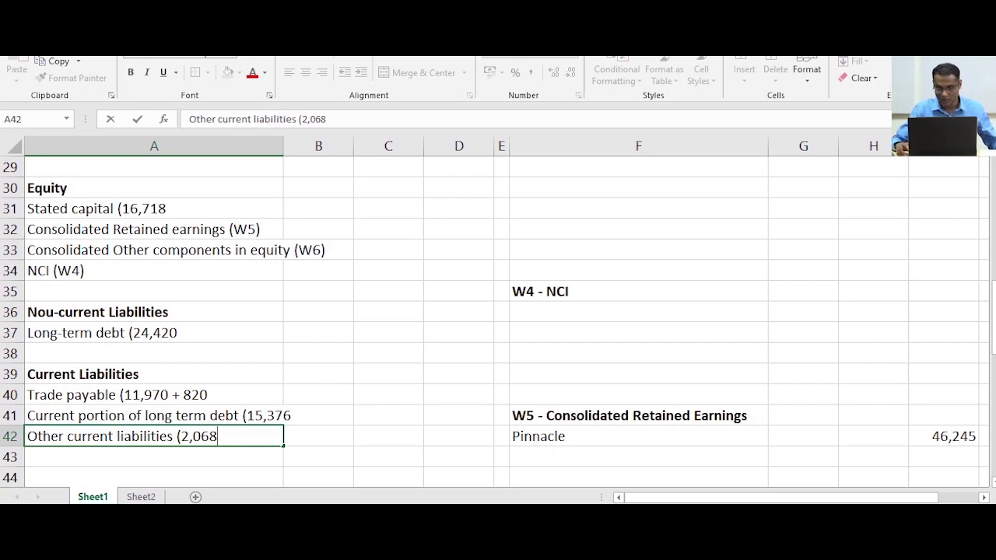
text(+ 280)
key(Return)
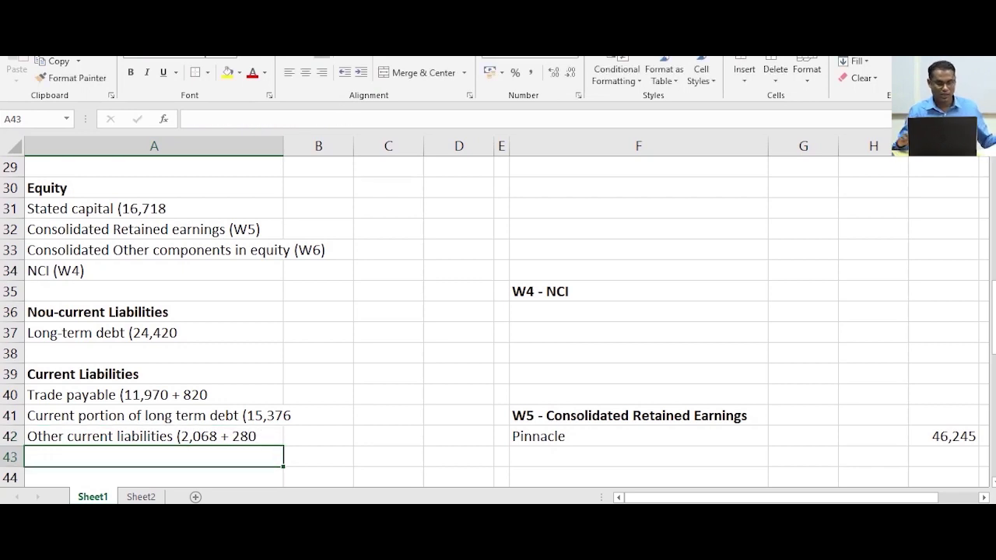
Review the consolidated statement of financial position lines from non-current assets down to current liabilities
scroll(495, 322, up, 6)
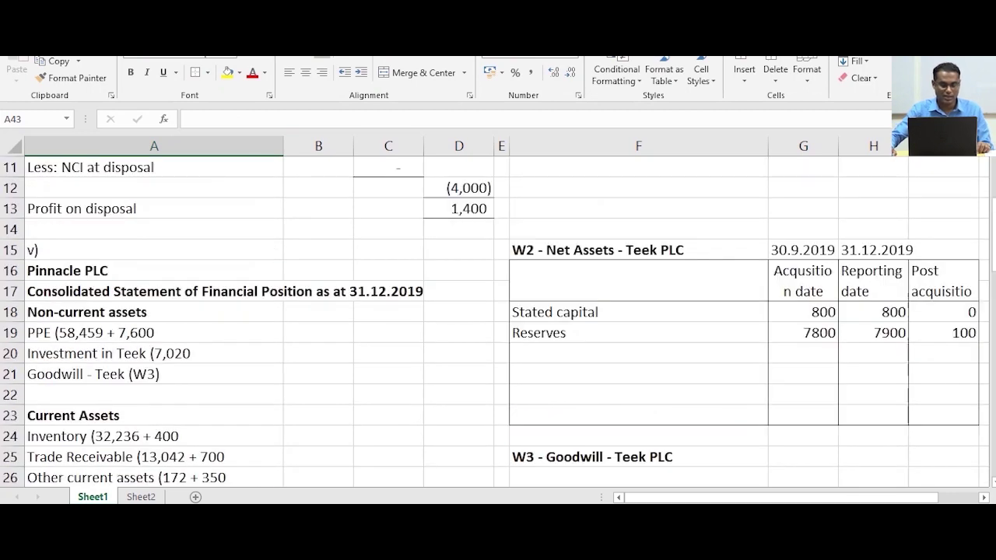
scroll(495, 322, down, 2)
scroll(495, 322, up, 2)
scroll(495, 321, down, 2)
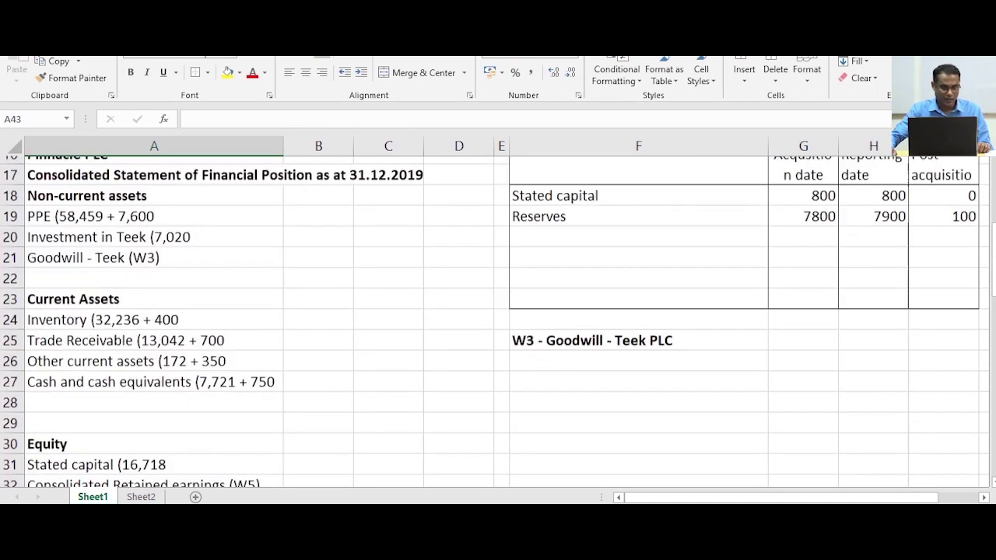
scroll(498, 322, down, 2)
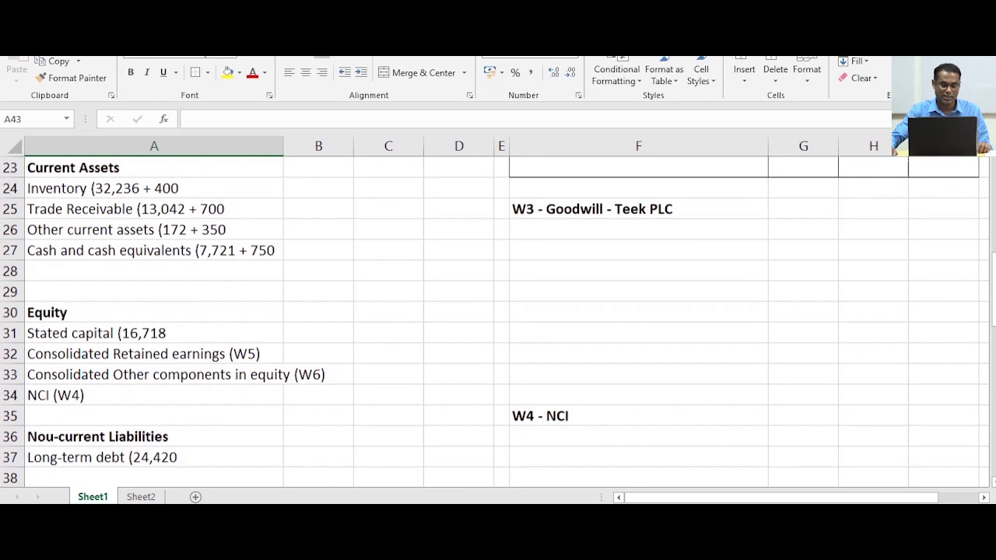
scroll(498, 321, down, 1)
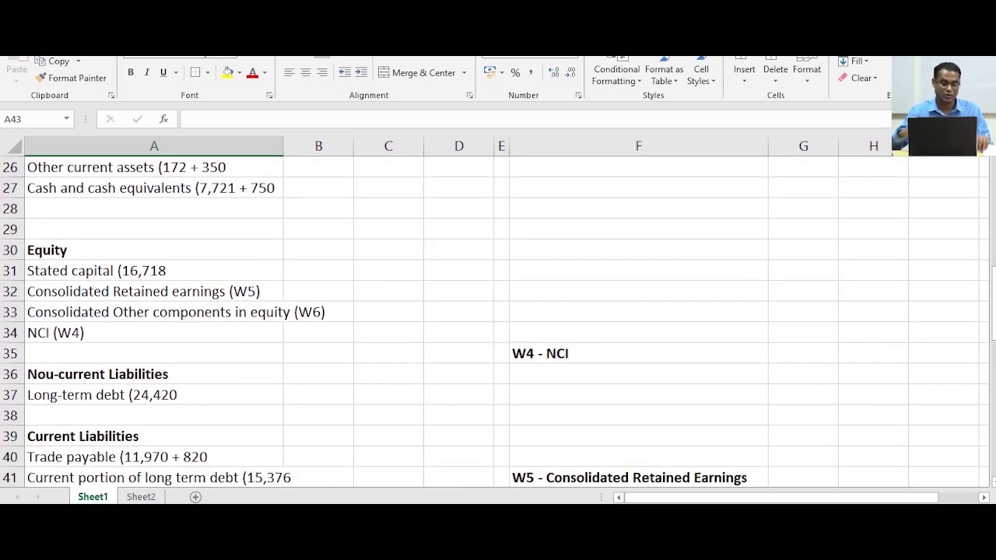
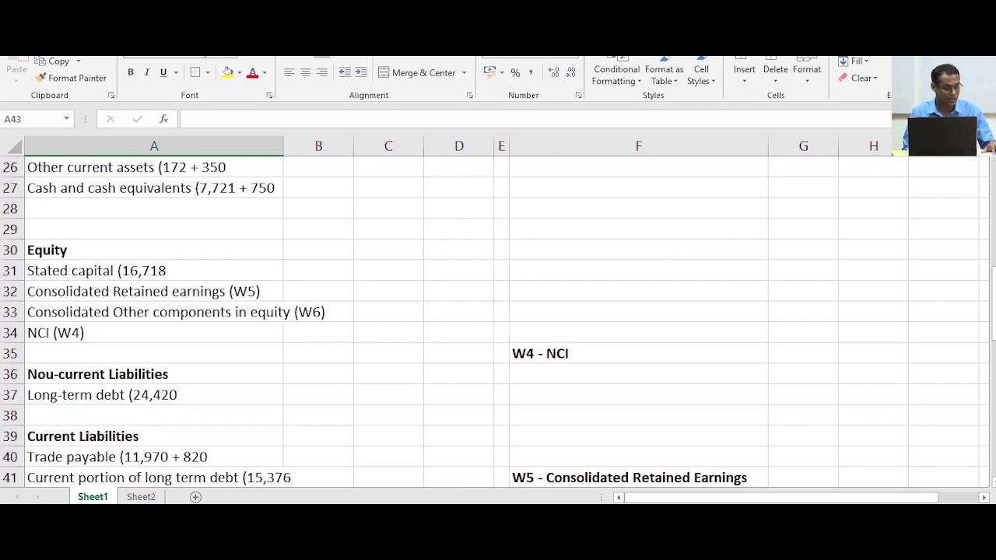
Make the three heading lines of the Consolidated Statement of Profit or Loss and Other Comprehensive Income in A46:A48 bold
scroll(498, 312, down, 5)
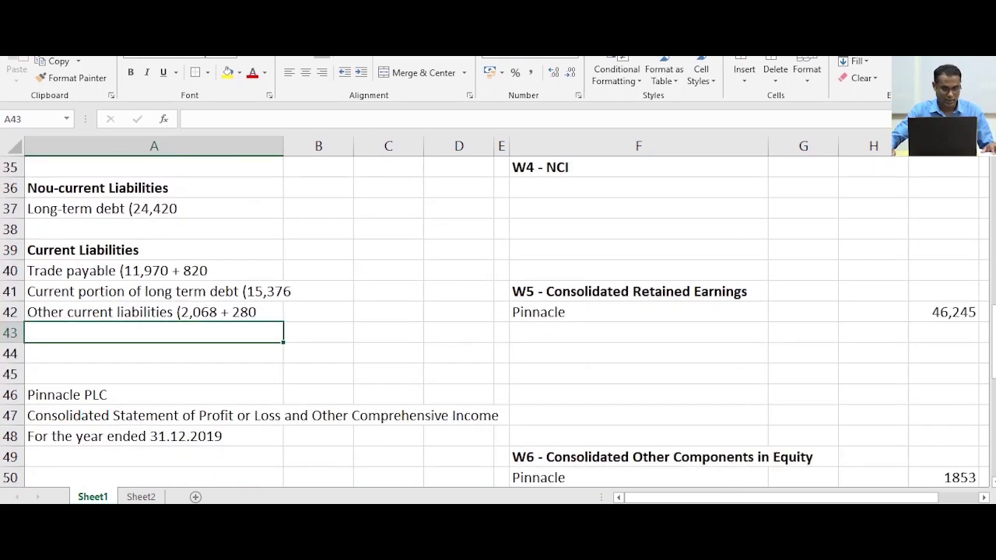
key(Down)
key(Down)
key(Down)
key(shift+Down)
key(shift+Down)
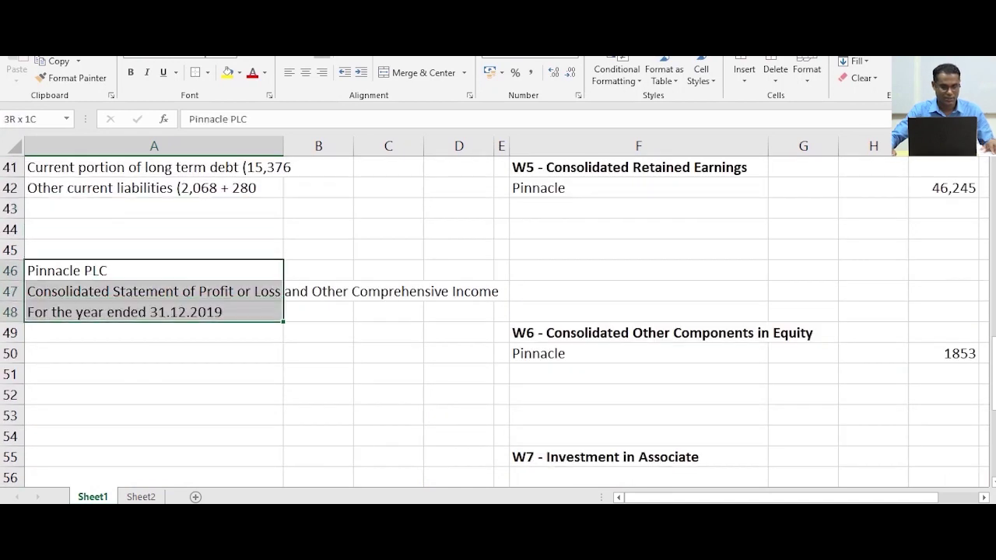
key(ctrl+b)
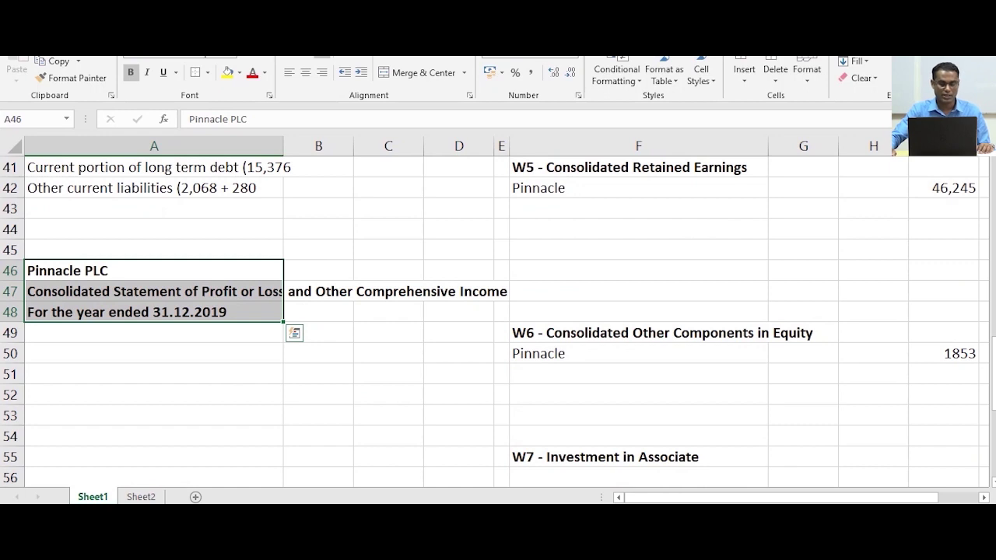
Add the line "Sales (150,738 + 800 x 3/12" in A49 below the profit or loss headings, in regular non-bold text
click(154, 333)
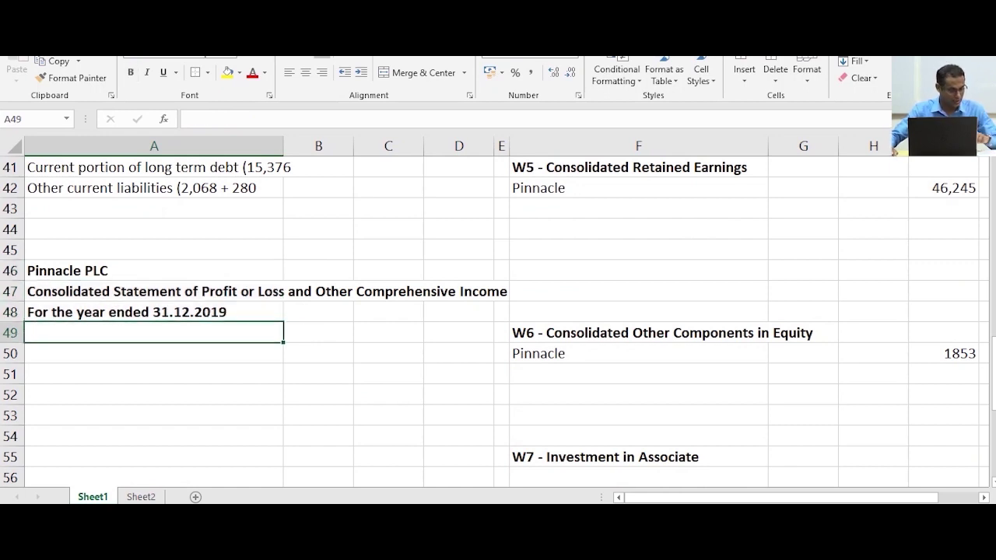
text(Sales)
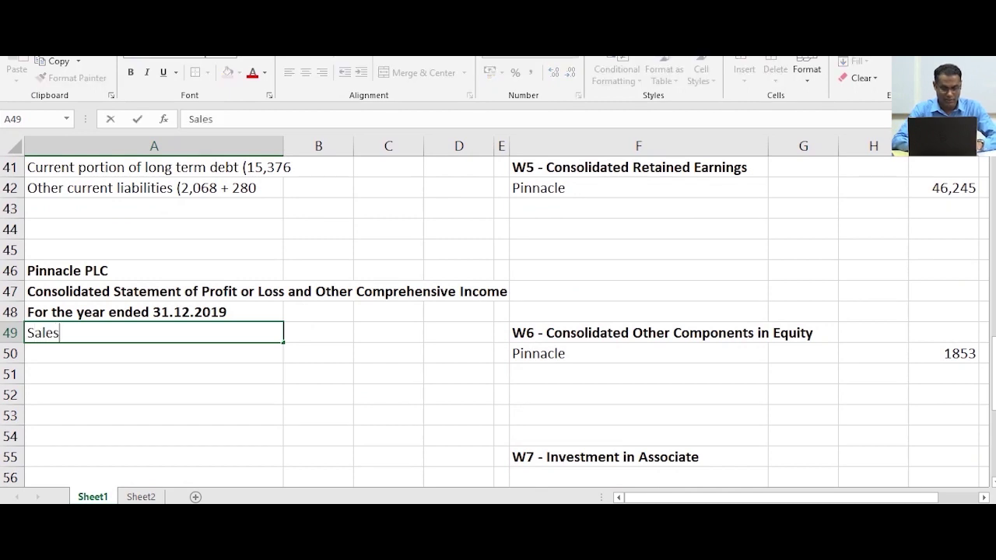
text( ()
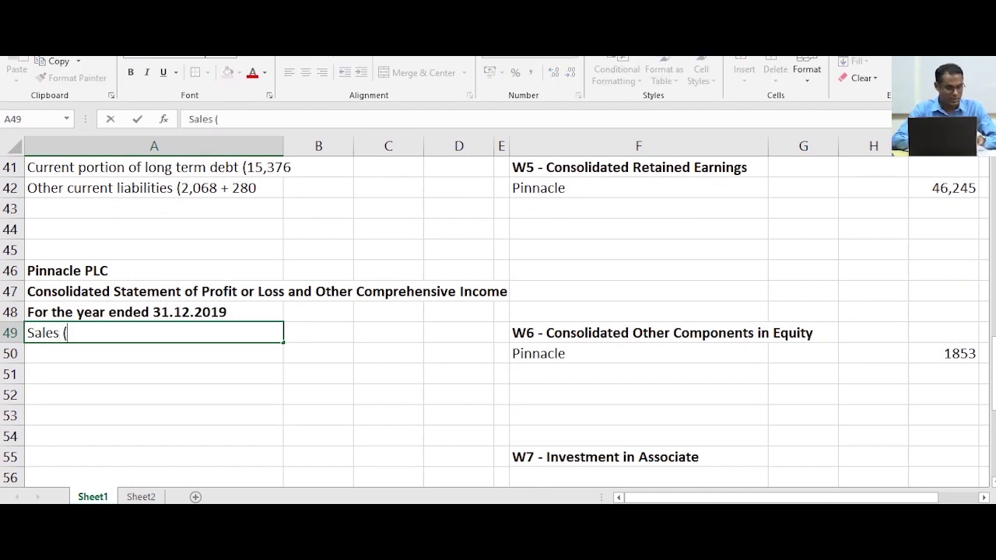
text(15)
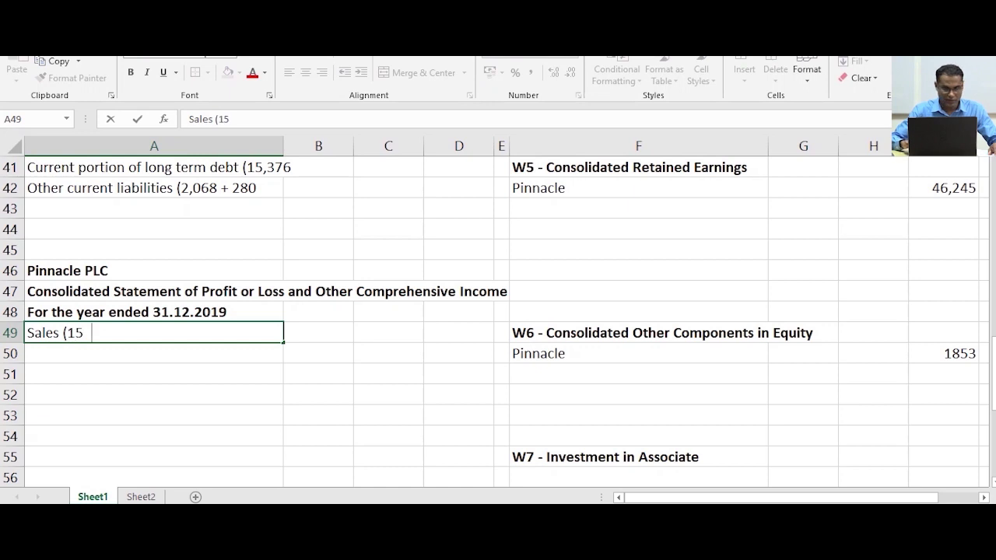
text(0,738)
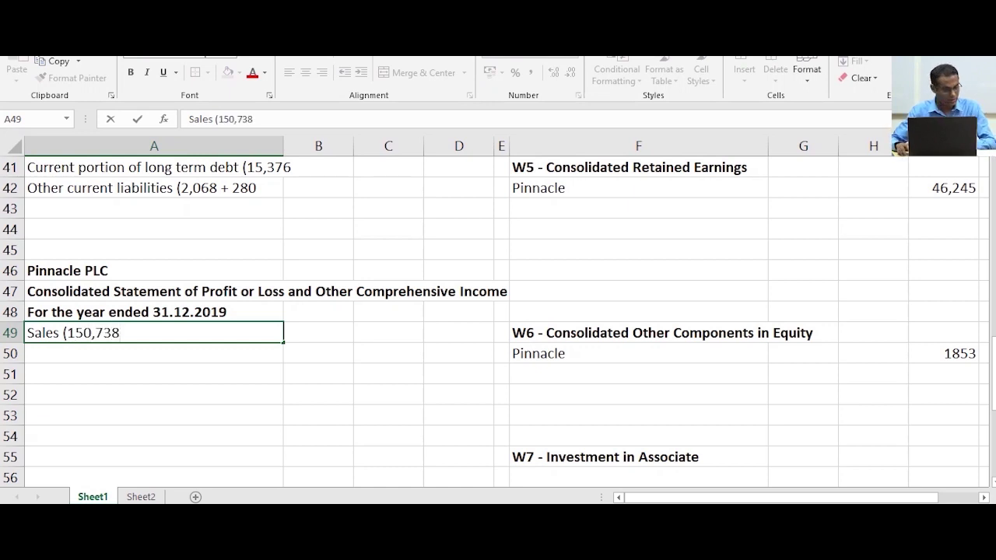
text( +)
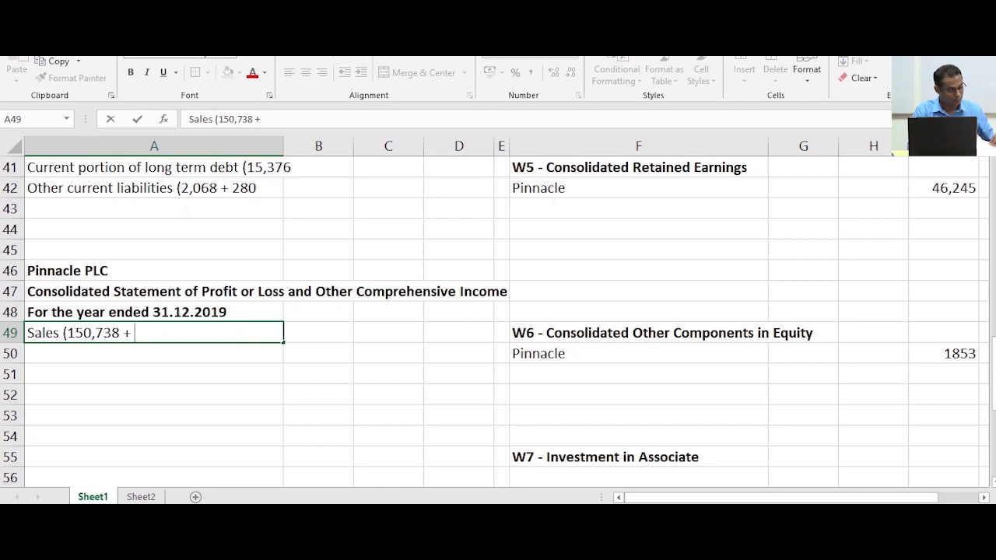
text(800)
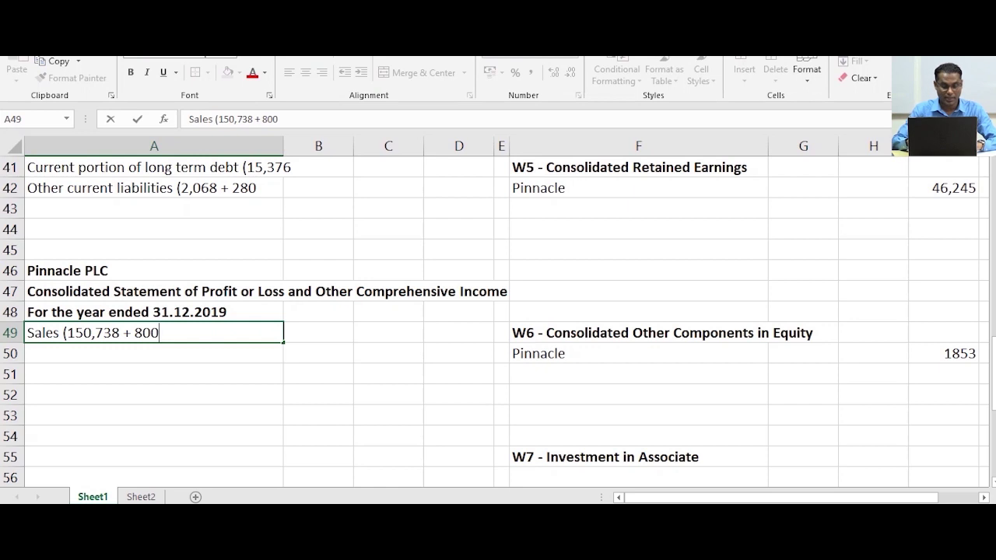
text( x 3/12)
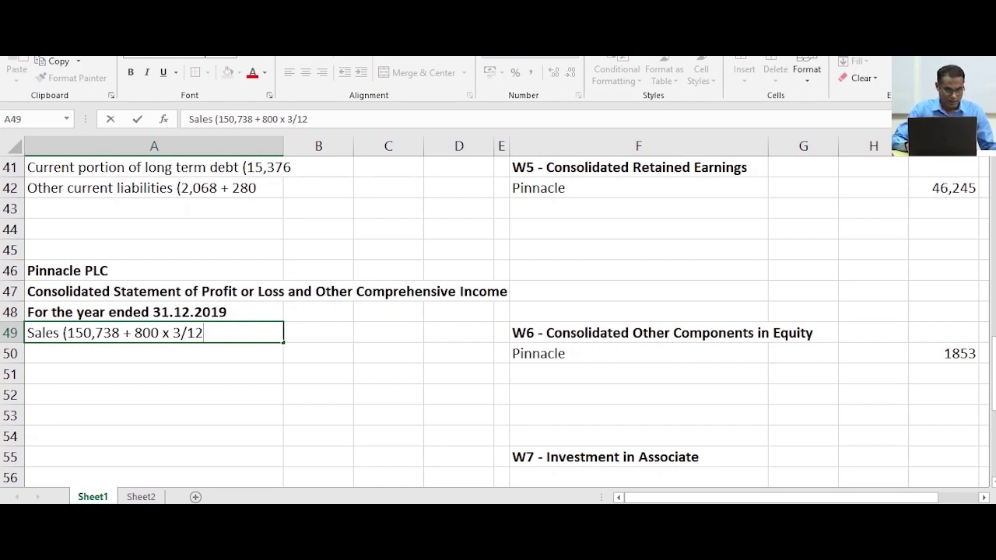
key(Return)
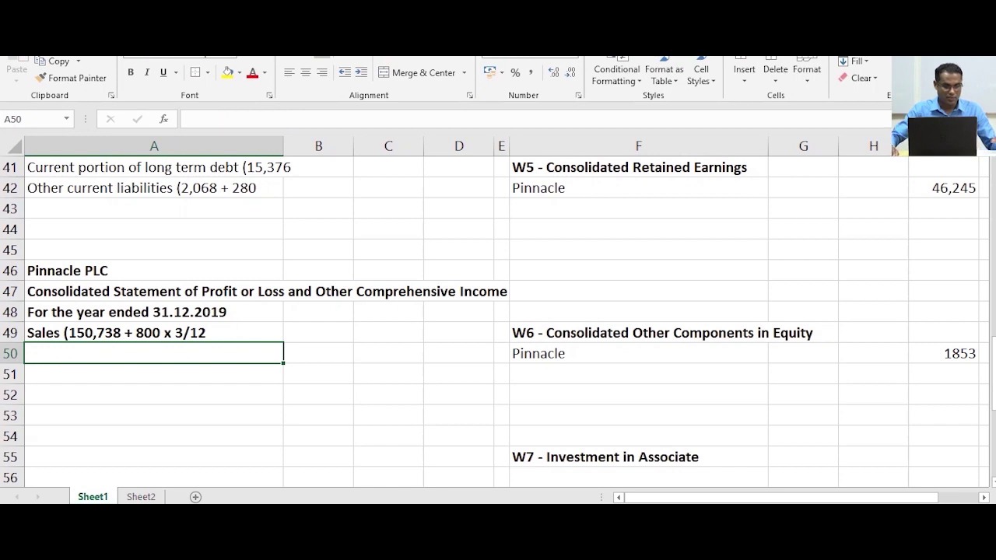
key(Up)
key(ctrl+b)
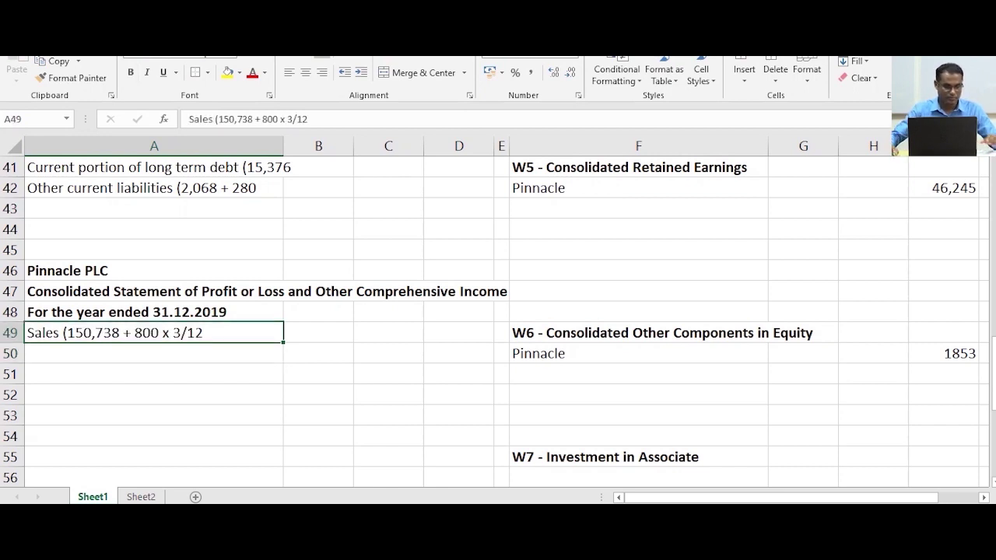
key(Down)
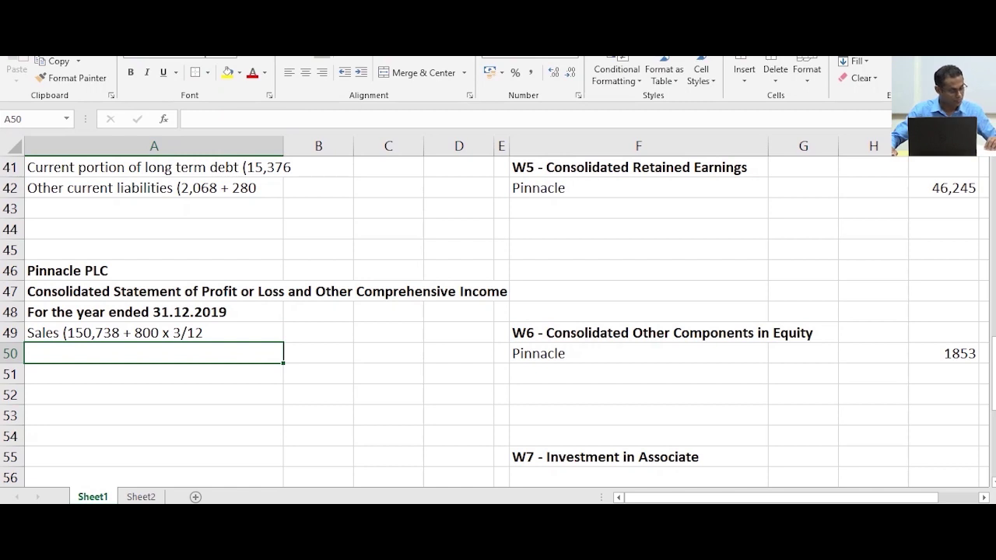
Add the line "Cost of sales (109,285 + 380 x 3/12" in A50 below the sales line, in regular non-bold text
text(Cost)
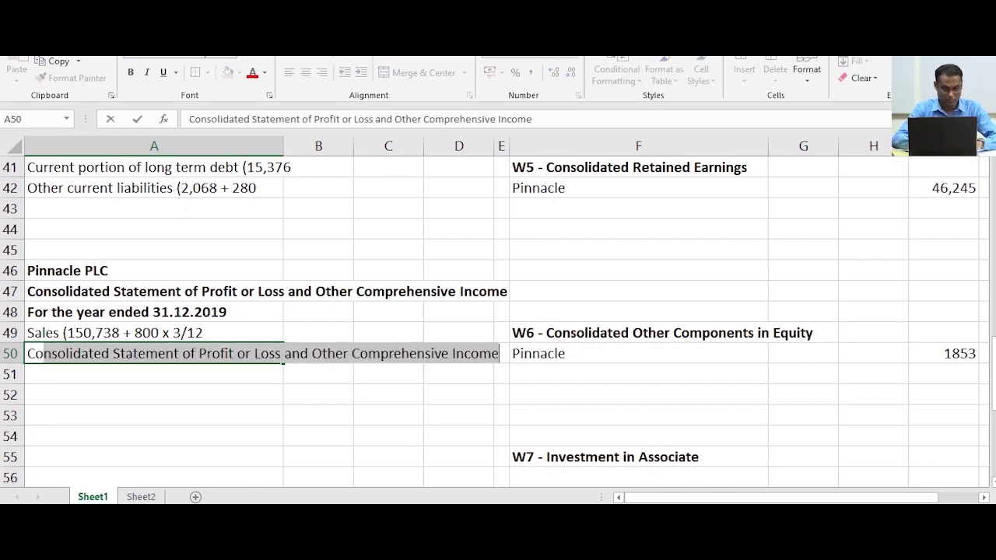
text(sales ()
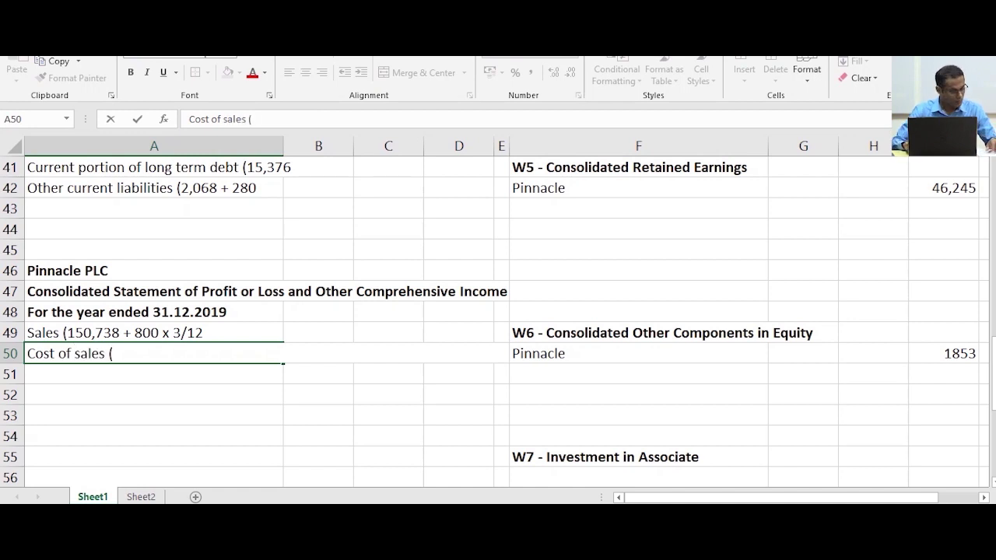
text(19)
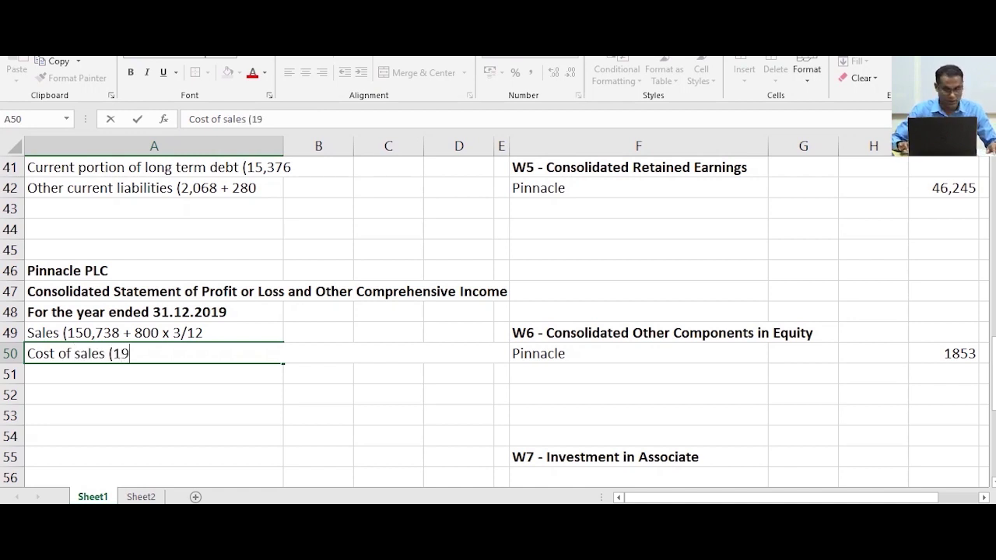
key(BackSpace)
text(09)
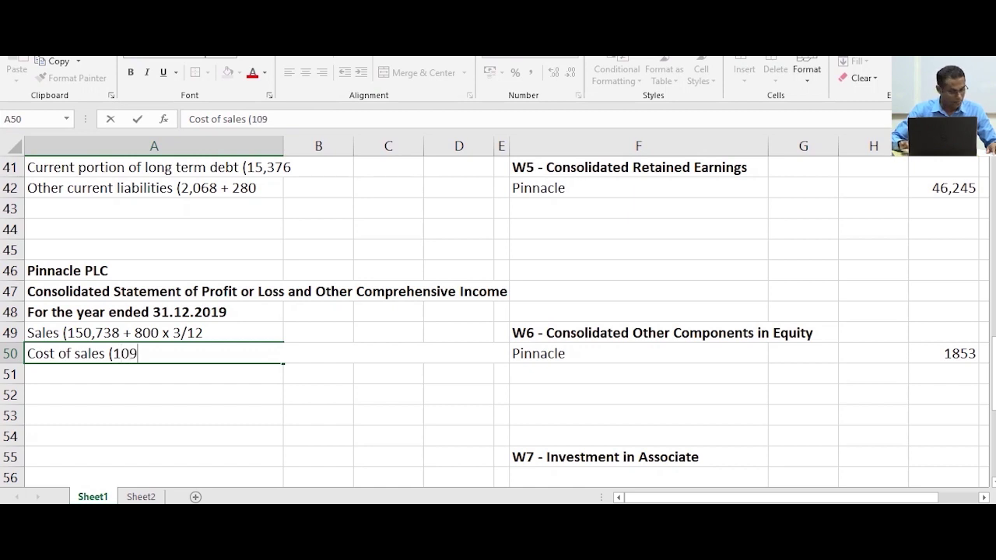
text(,285)
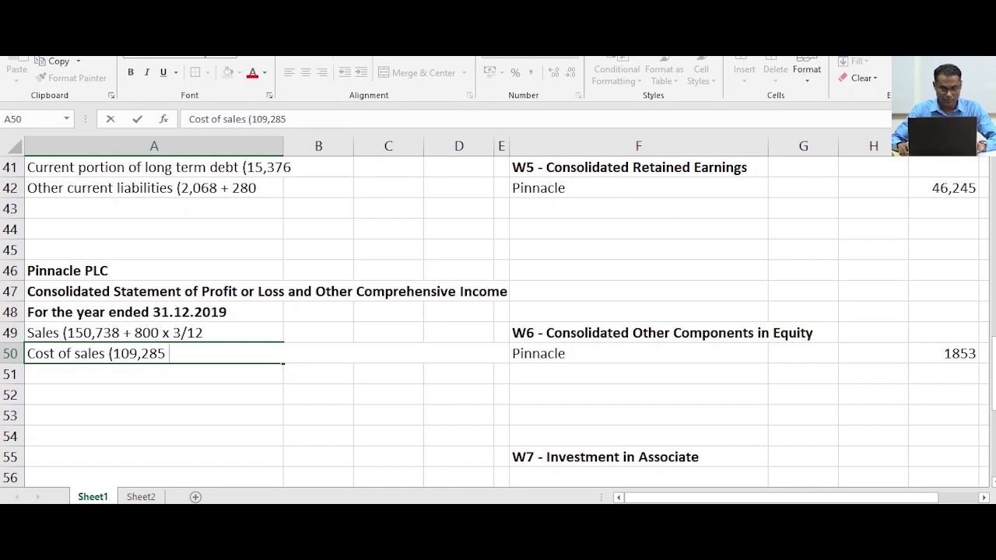
text( +)
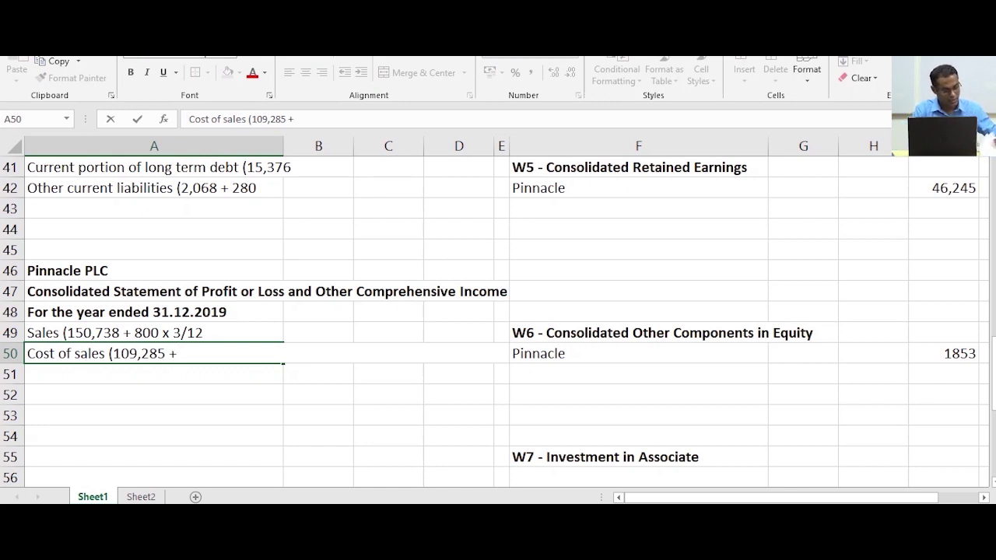
text( 380 x 3)
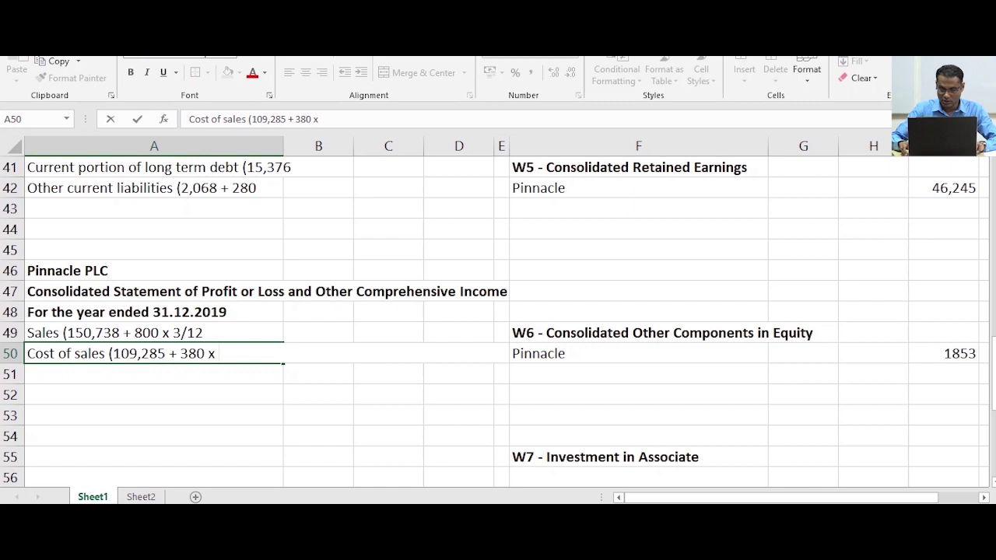
text(/12)
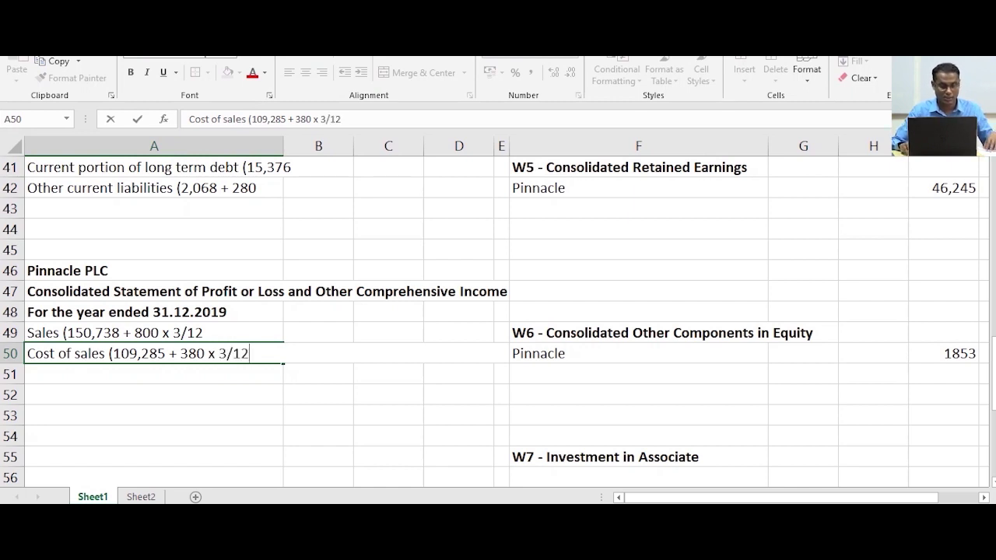
key(ctrl+b)
key(Return)
key(Up)
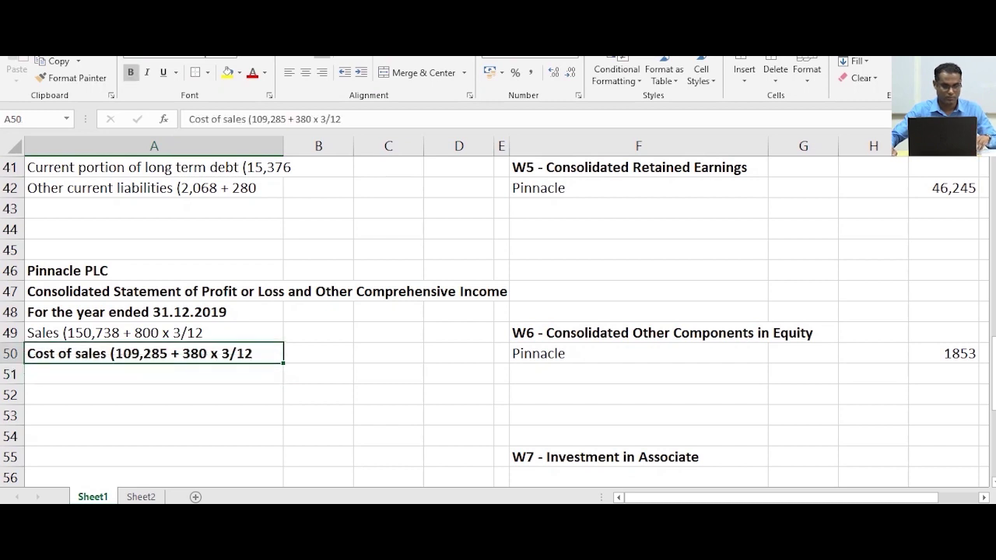
click(131, 72)
key(Return)
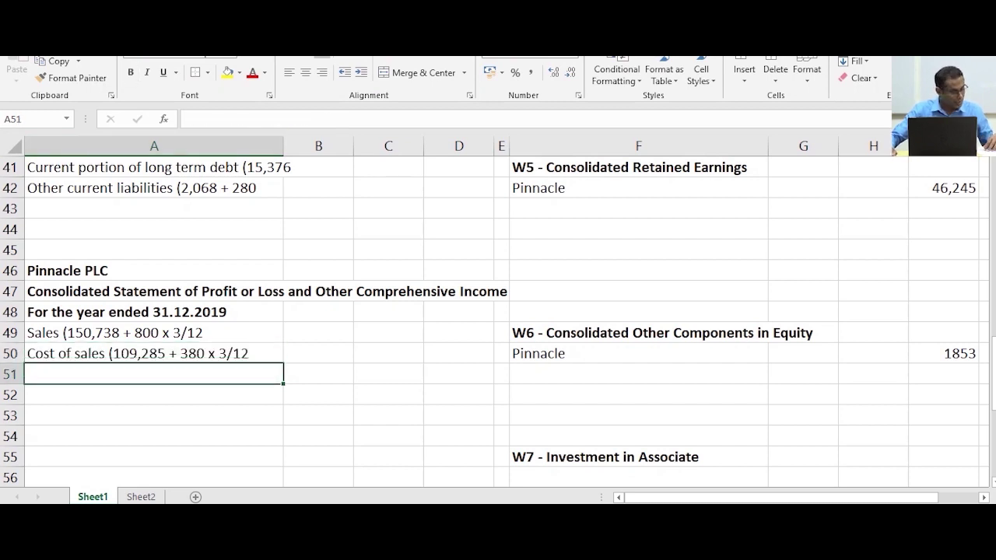
Add the line "Gross Profit" in A52 and put a bottom border on D50 in the cost of sales row
key(Down)
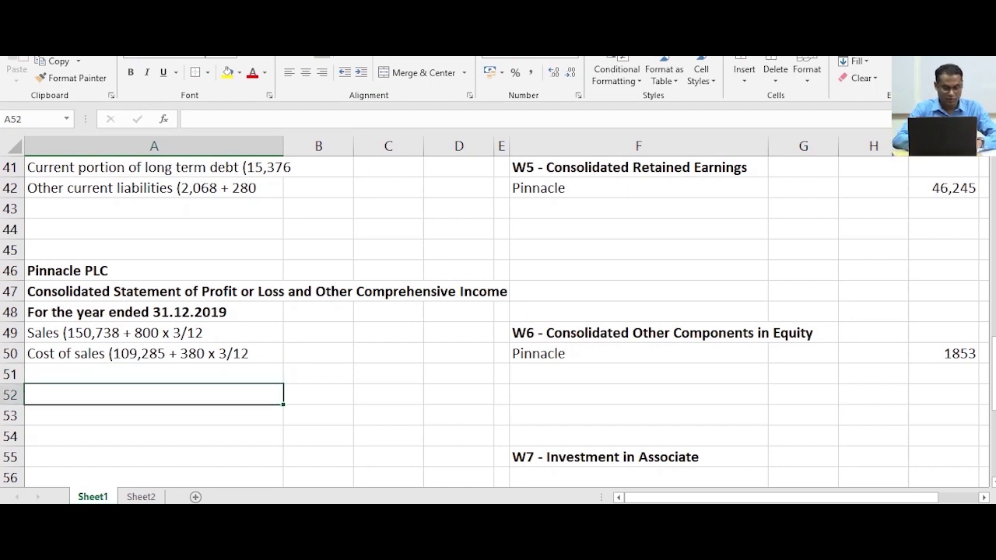
text(Gross )
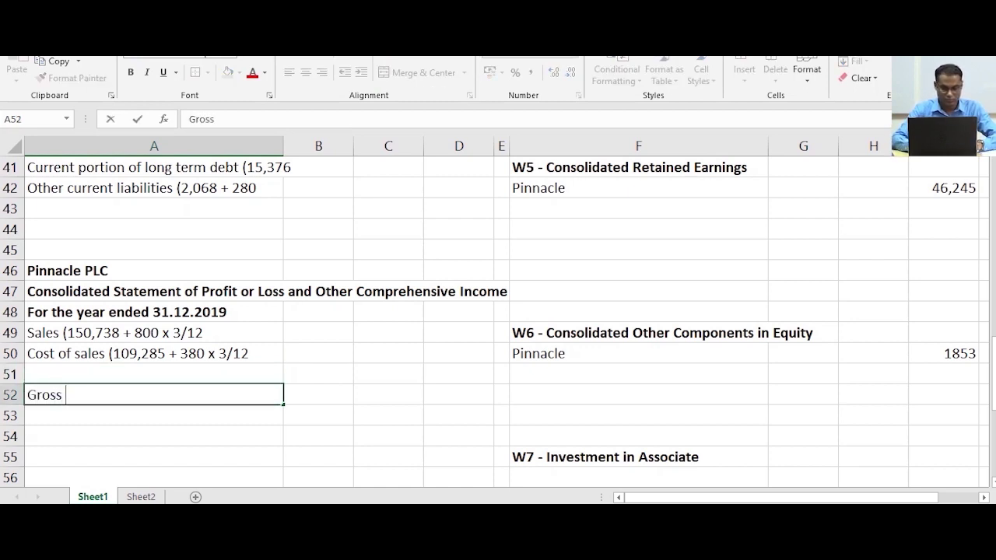
text(Profit)
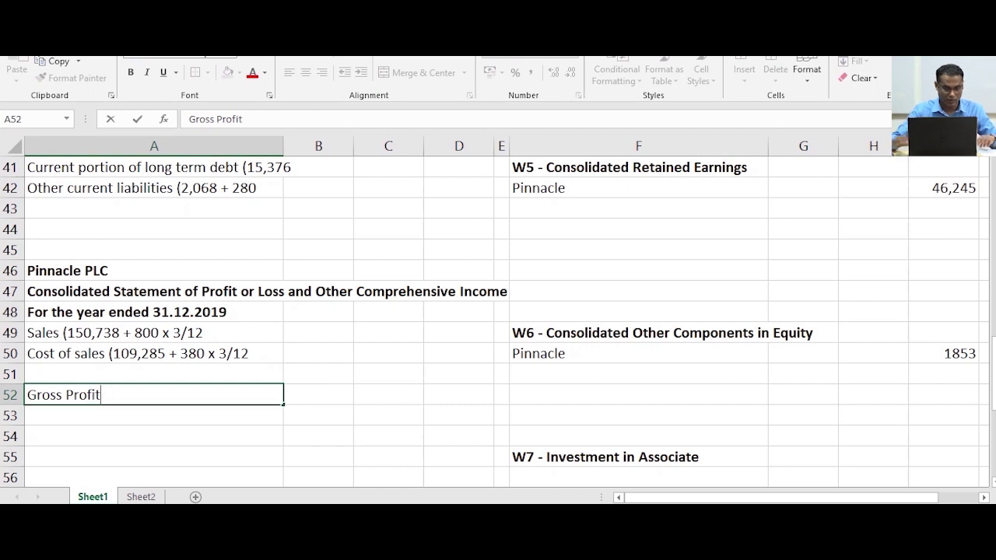
click(458, 353)
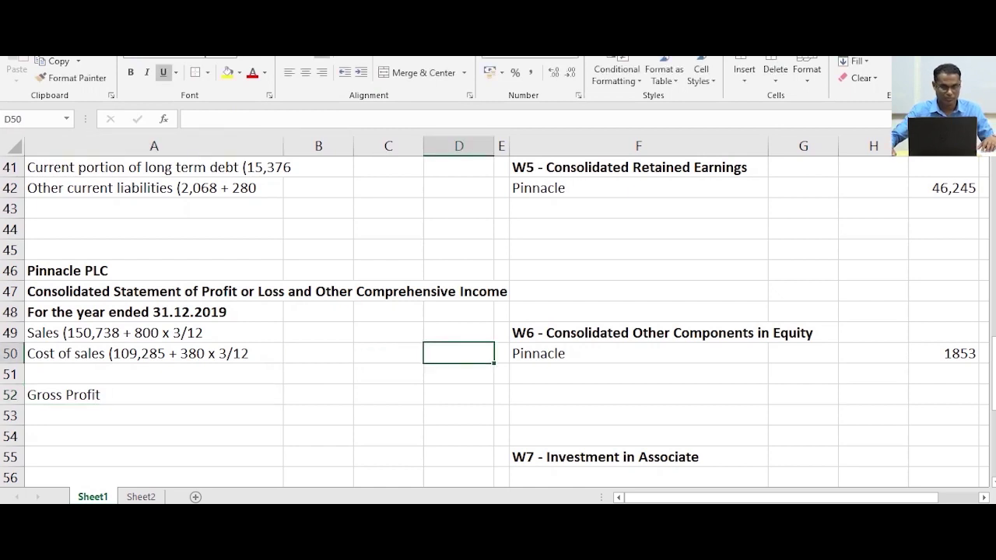
click(207, 73)
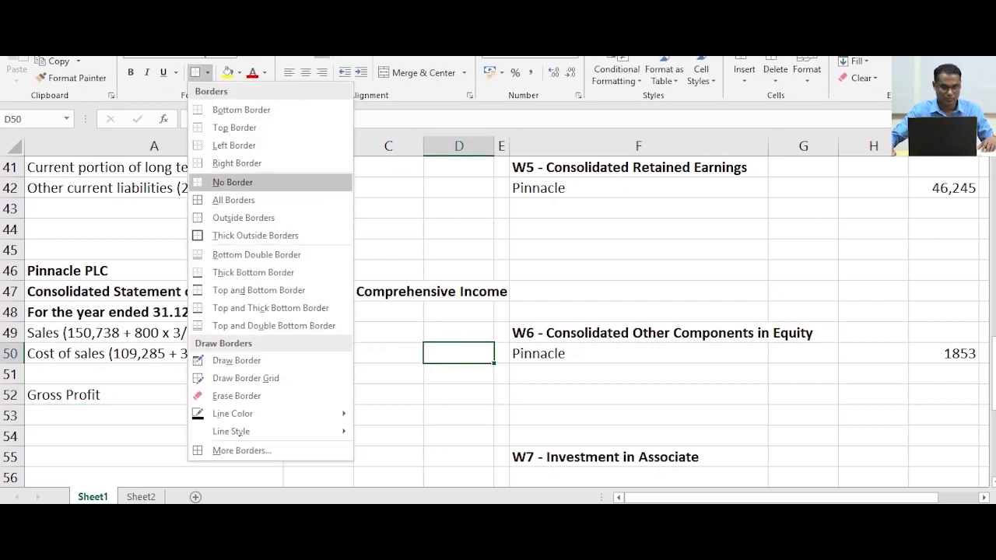
click(241, 110)
click(389, 394)
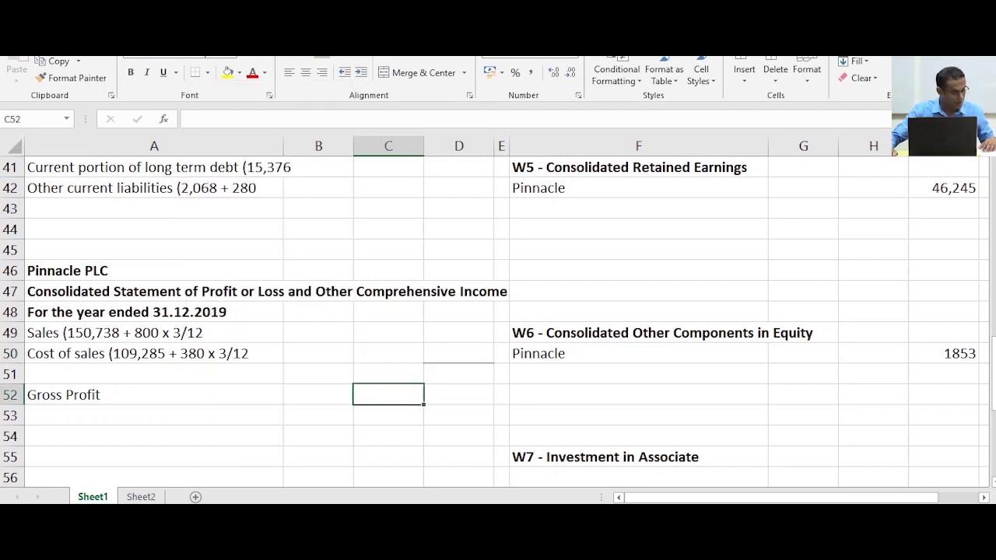
Add the line "Operating expenses (37,178 + 20 x 3/12" in A53 and put a bottom border on D53
click(154, 416)
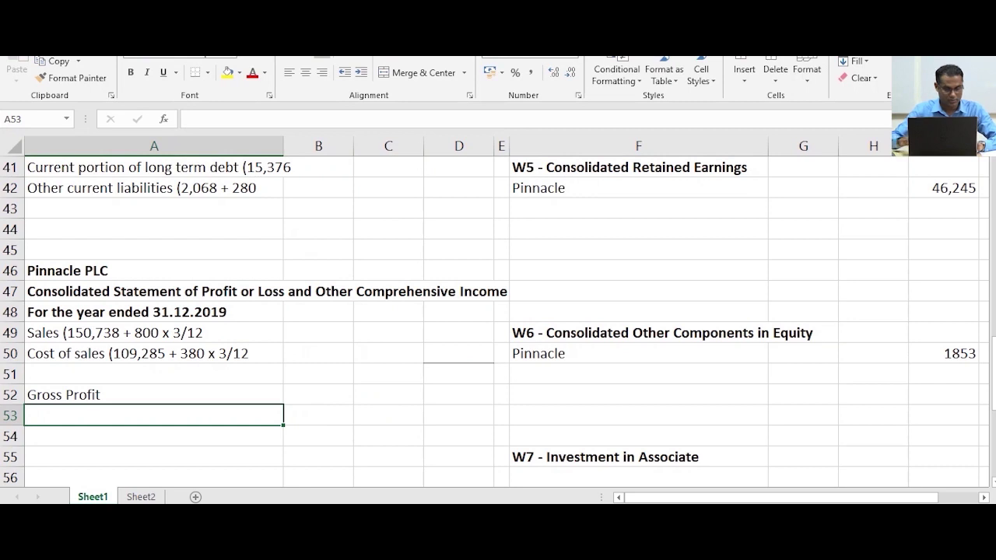
text(Opera)
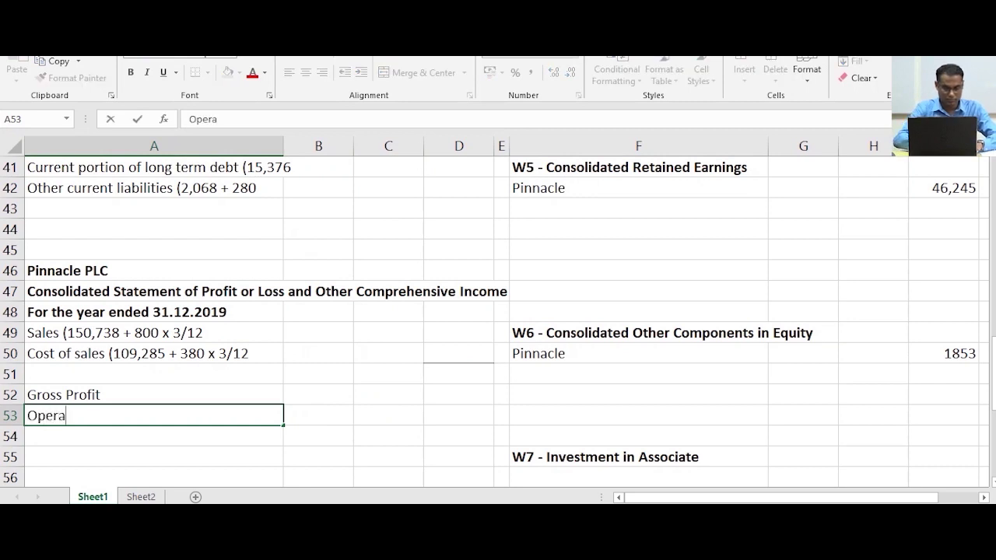
text(ting exp)
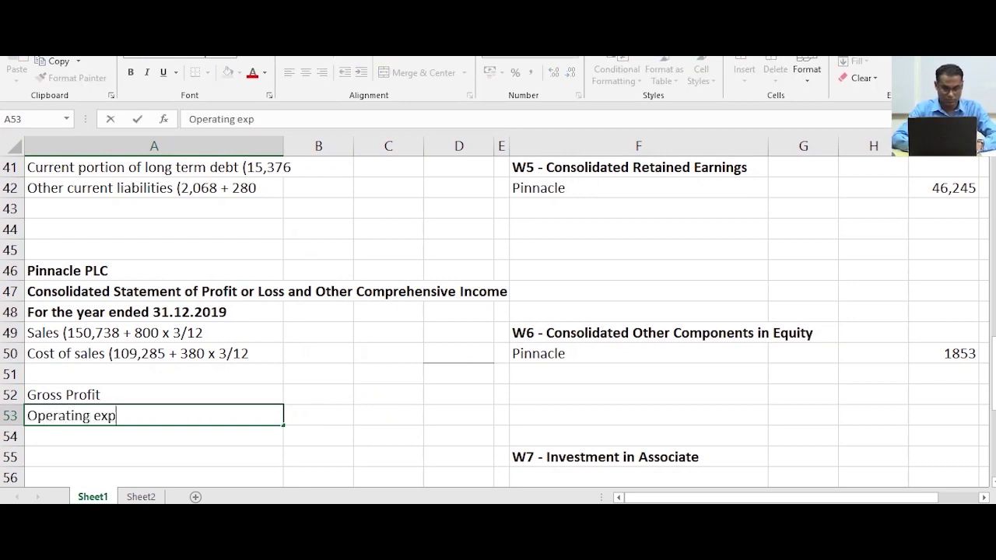
text(enses ()
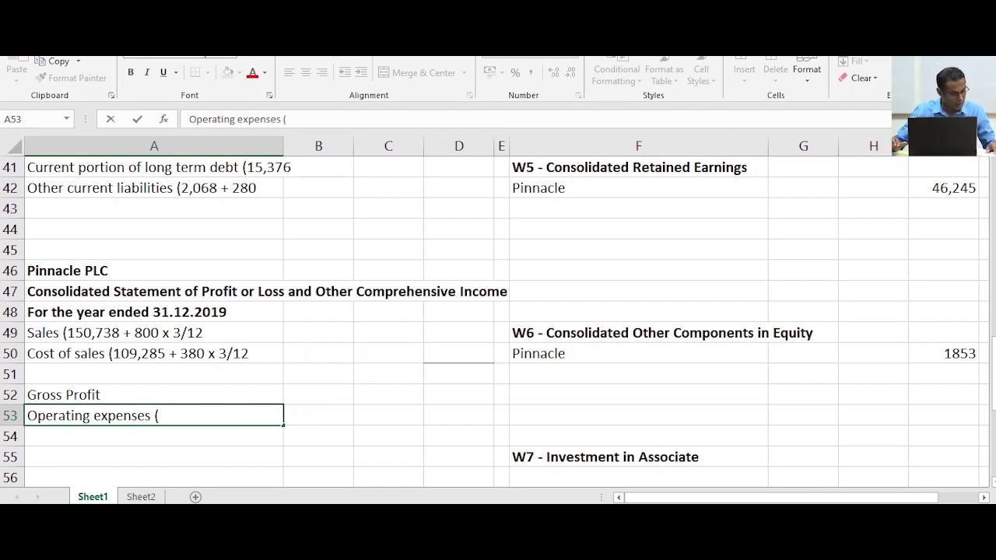
text(37,)
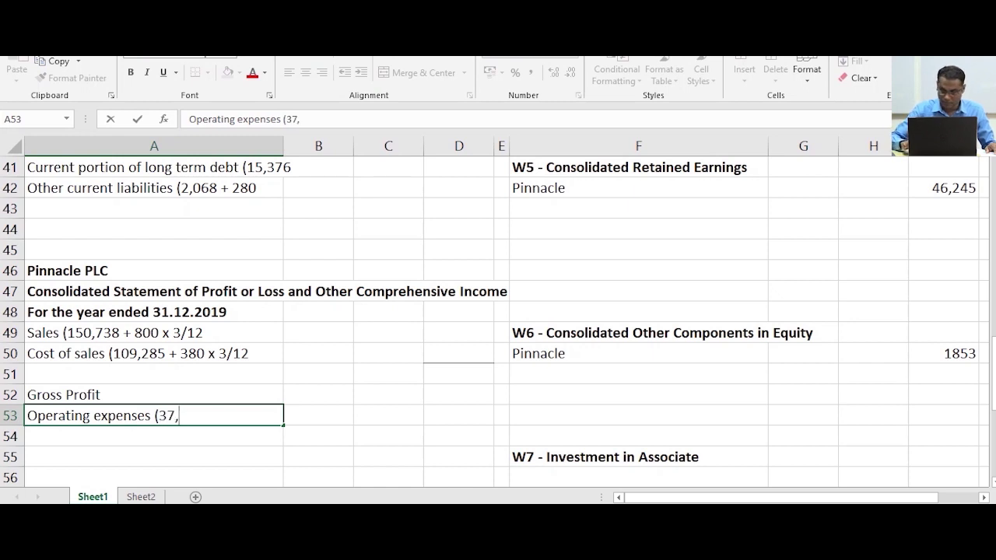
text(178 +)
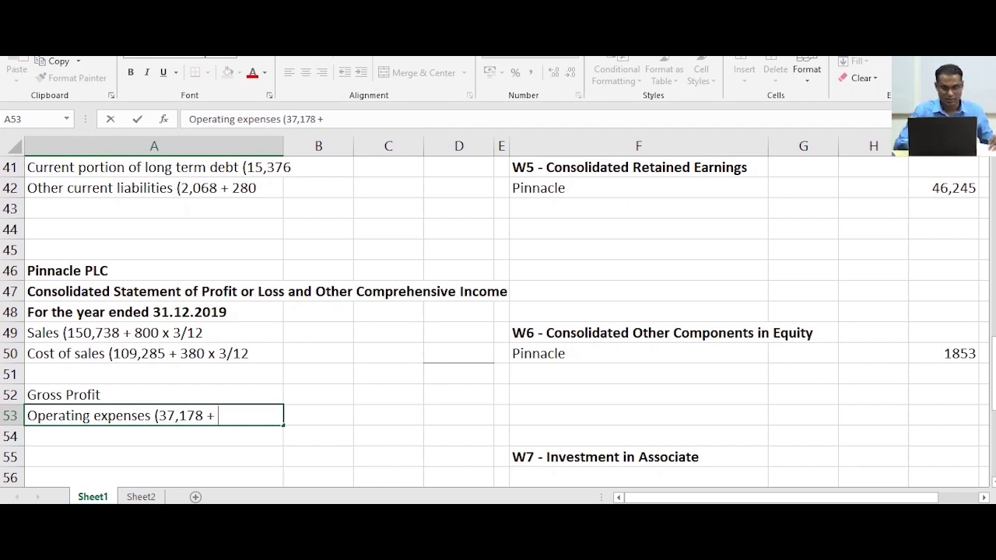
text(20 x 3/12)
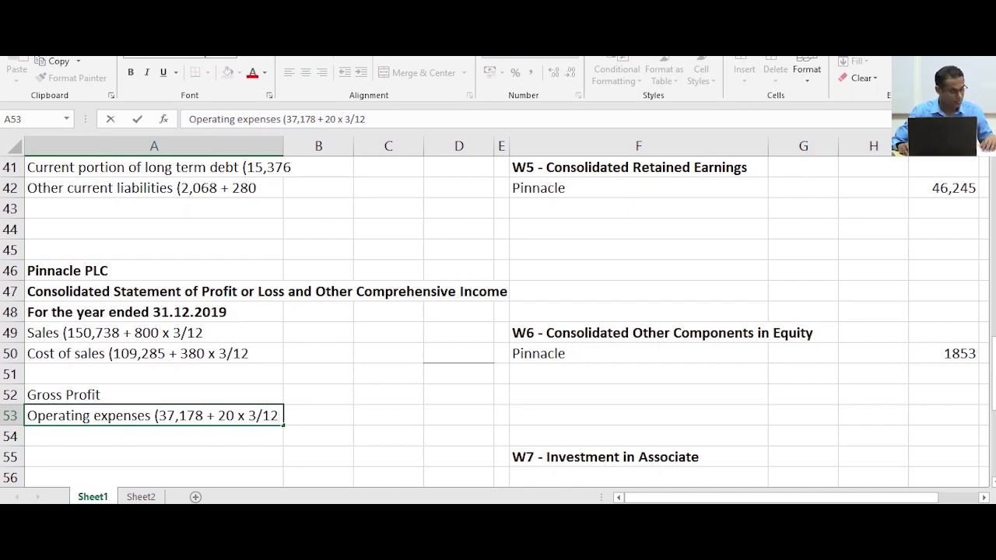
key(Return)
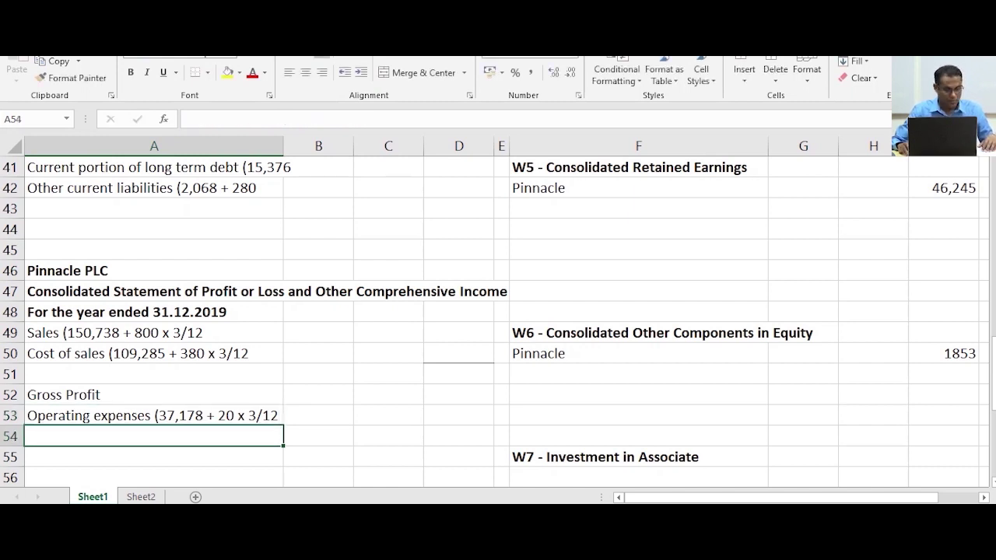
click(458, 415)
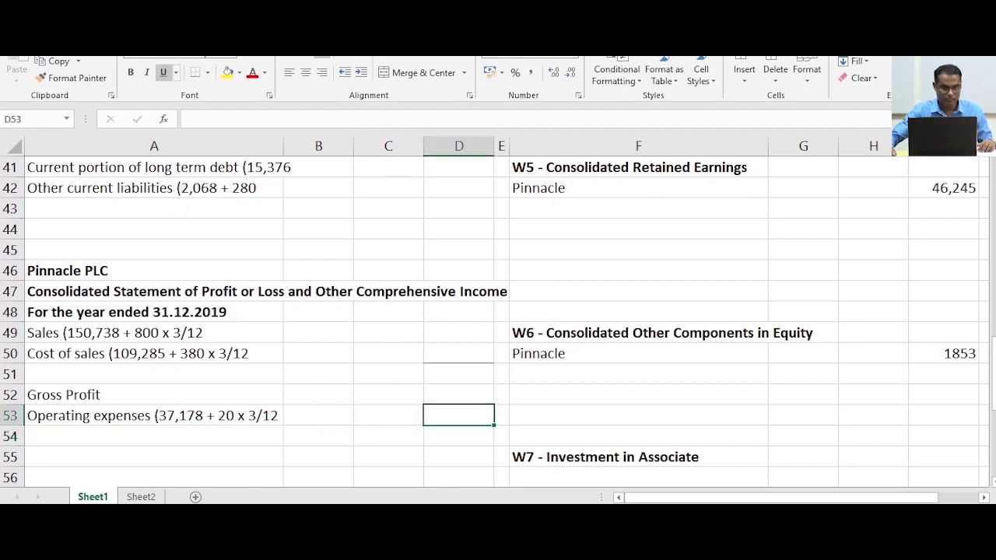
Add the line "Profit from operations" in A55, leaving a blank row below the operating expenses
click(154, 457)
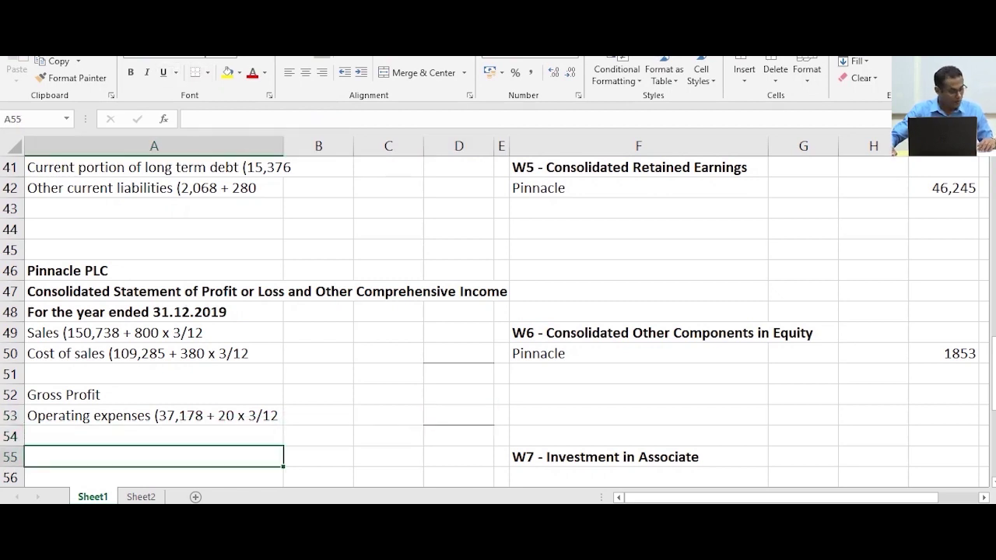
text(Profit from op)
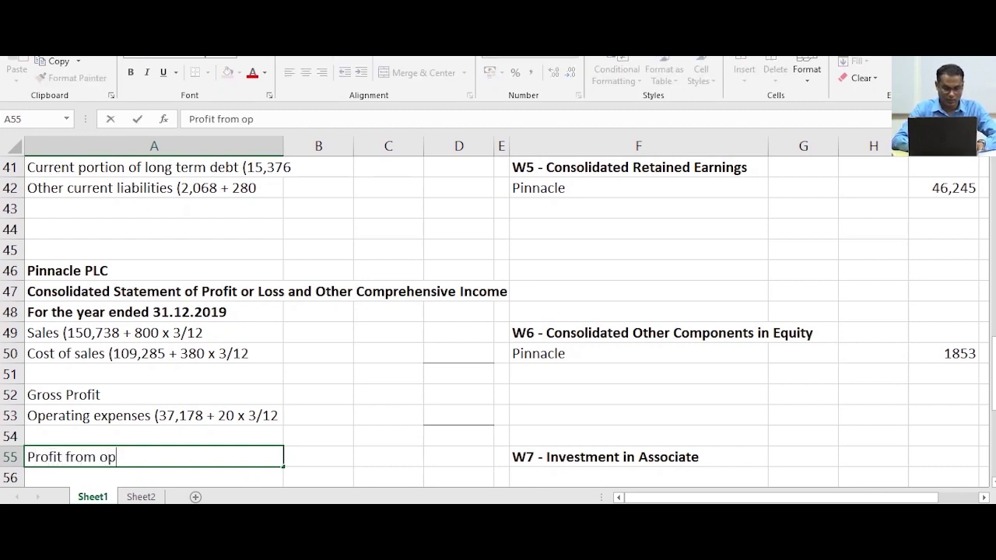
text(erations)
key(Return)
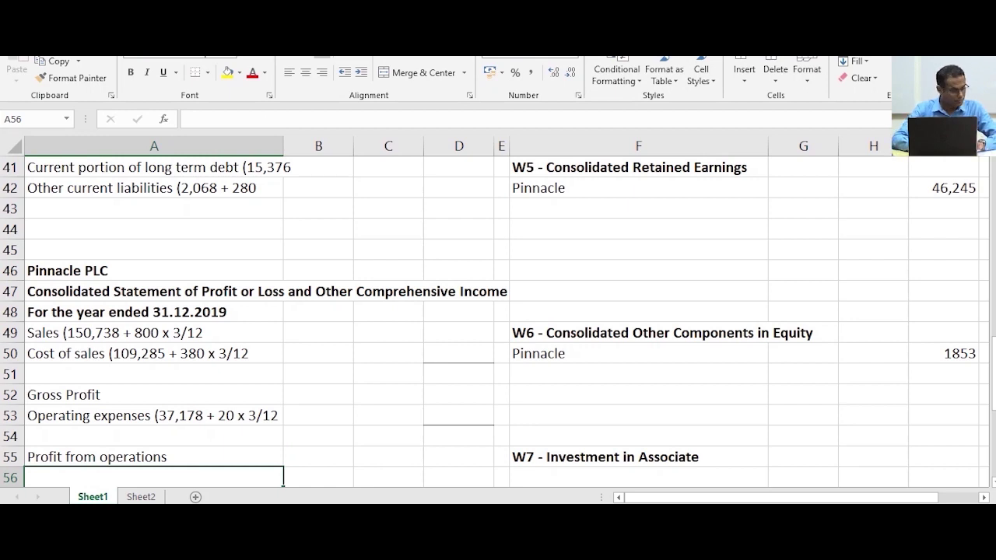
Add the line "Other income (3,800" in A56 below profit from operations
text(Othe)
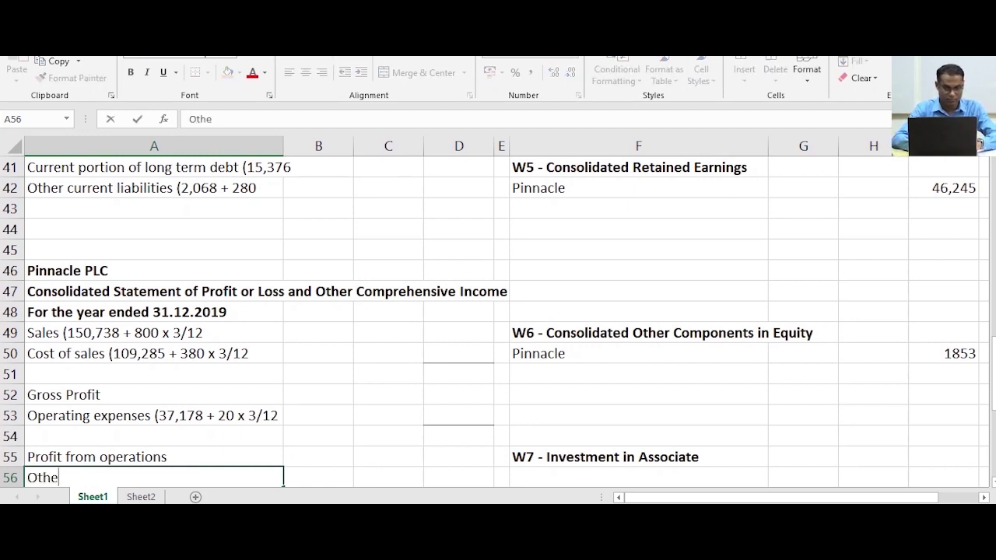
text(r income)
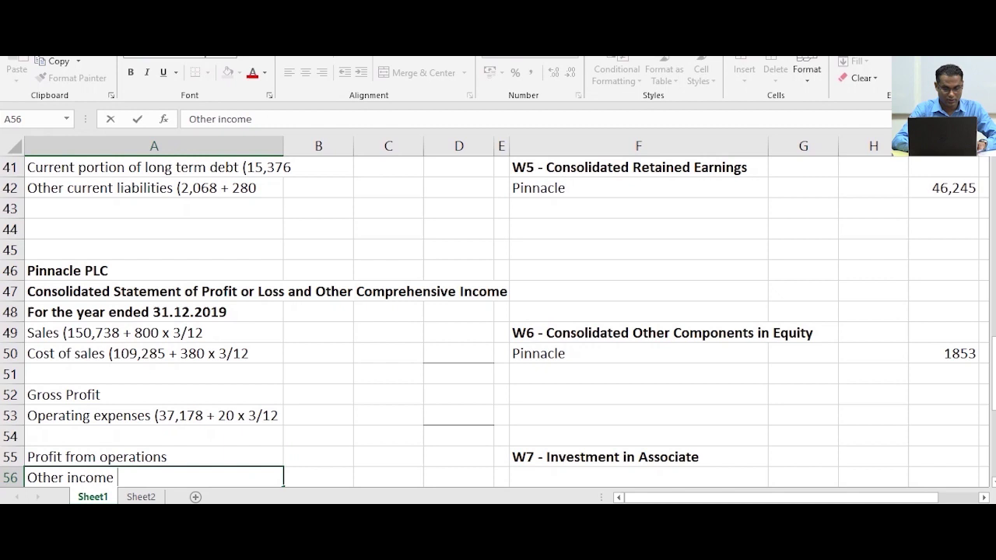
text( (3,800)
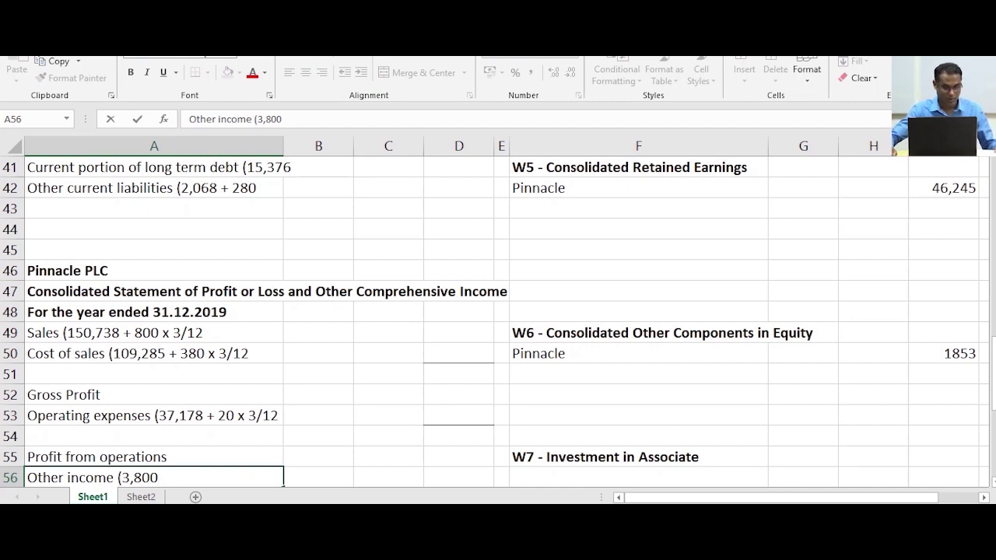
scroll(498, 319, down, 1)
key(Return)
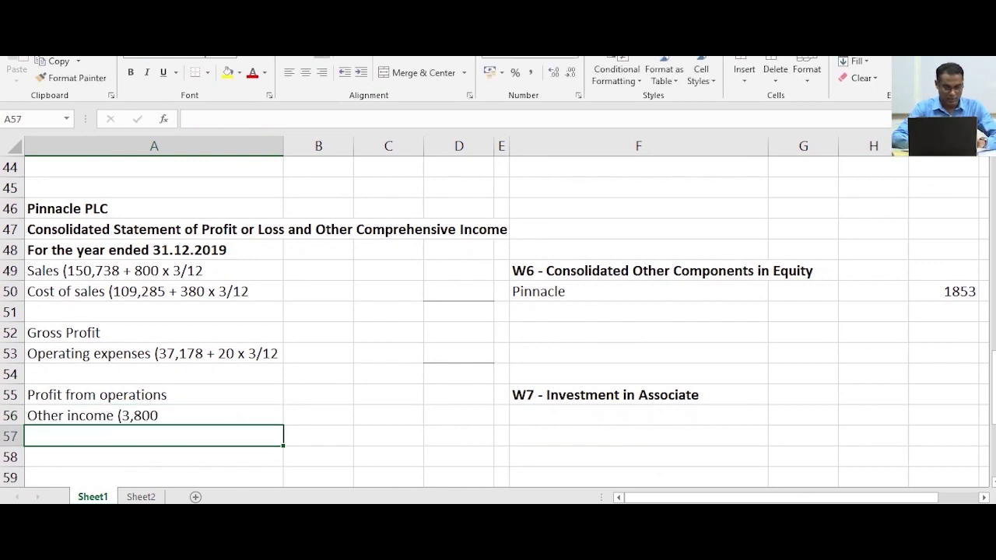
Add the line "Other expenses and losses (2,582" in A57 below other income
text(Other )
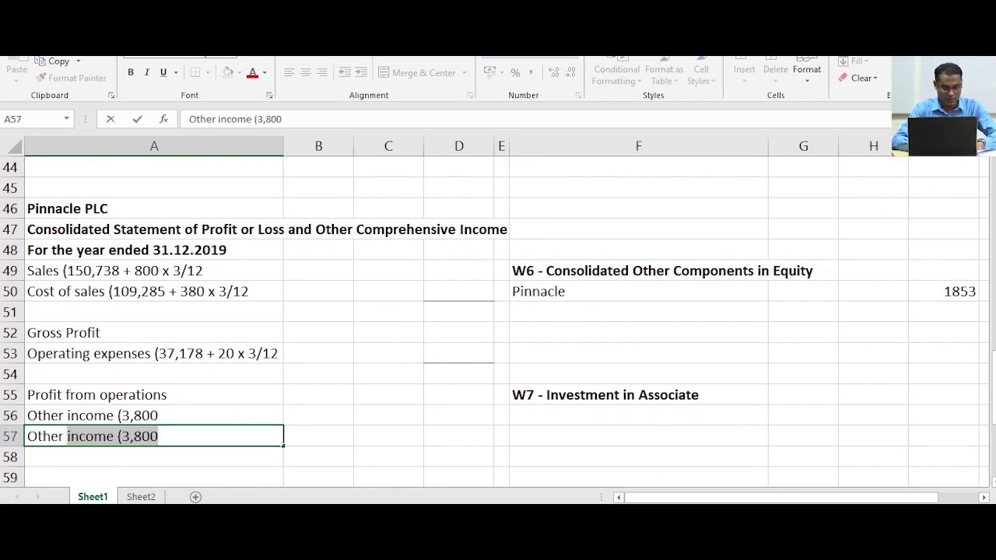
text(expenses and l)
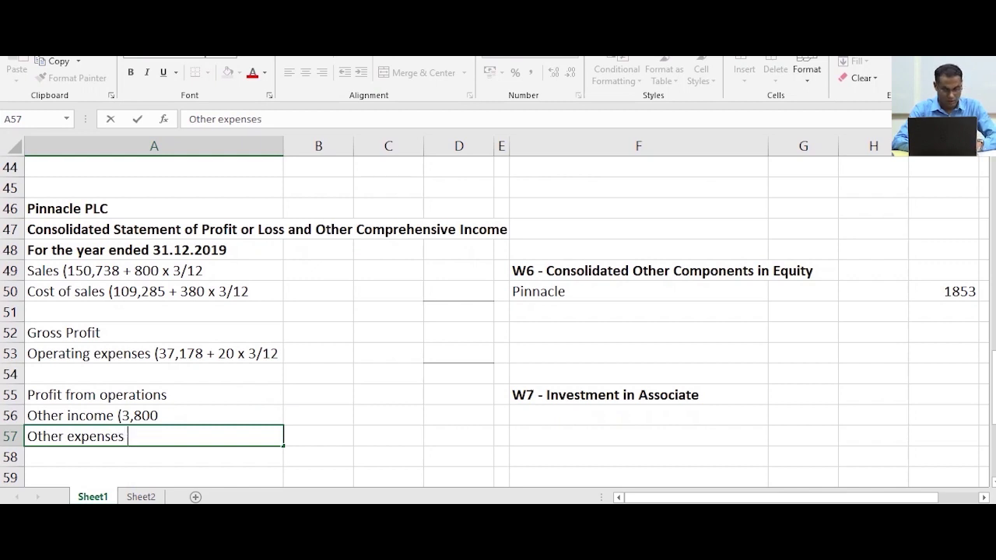
text(oss)
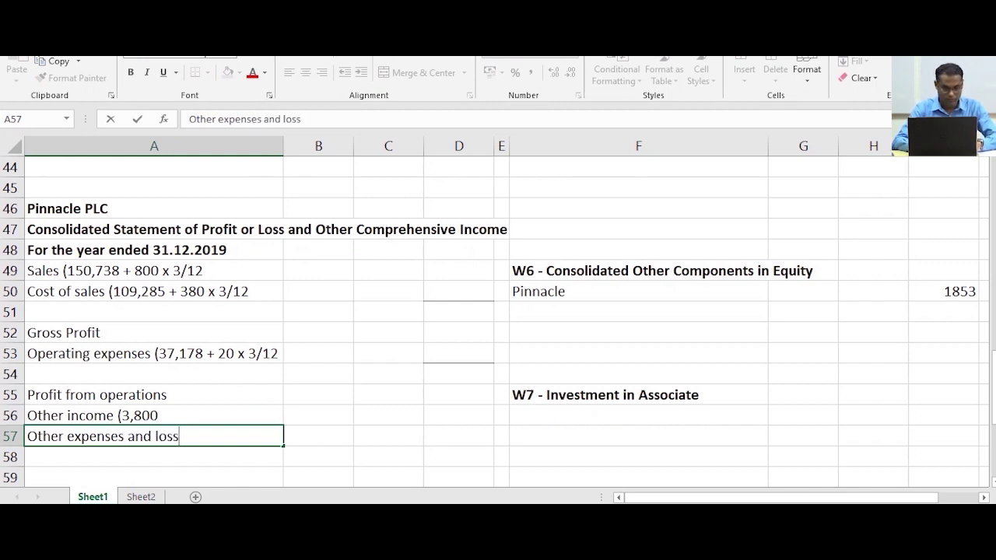
text(es ()
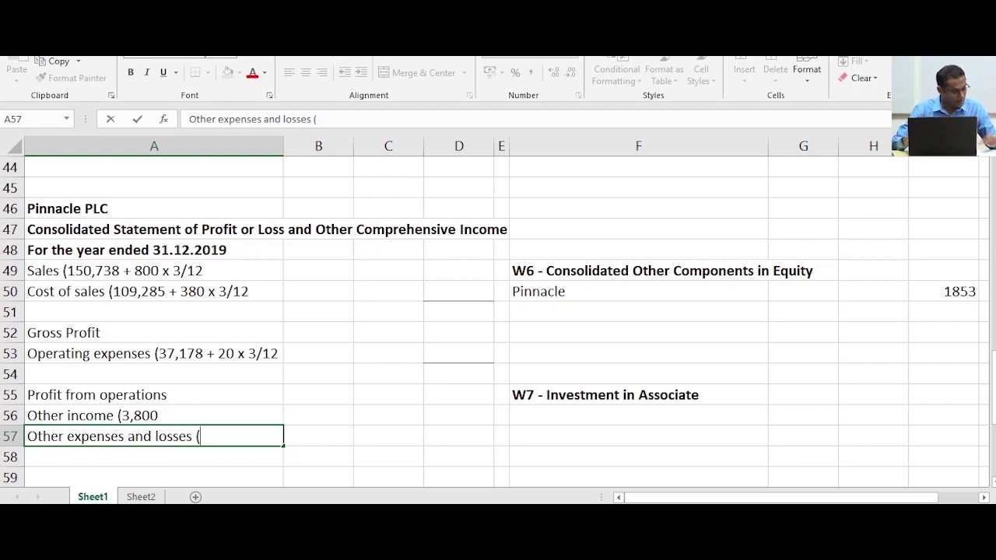
text(2,582)
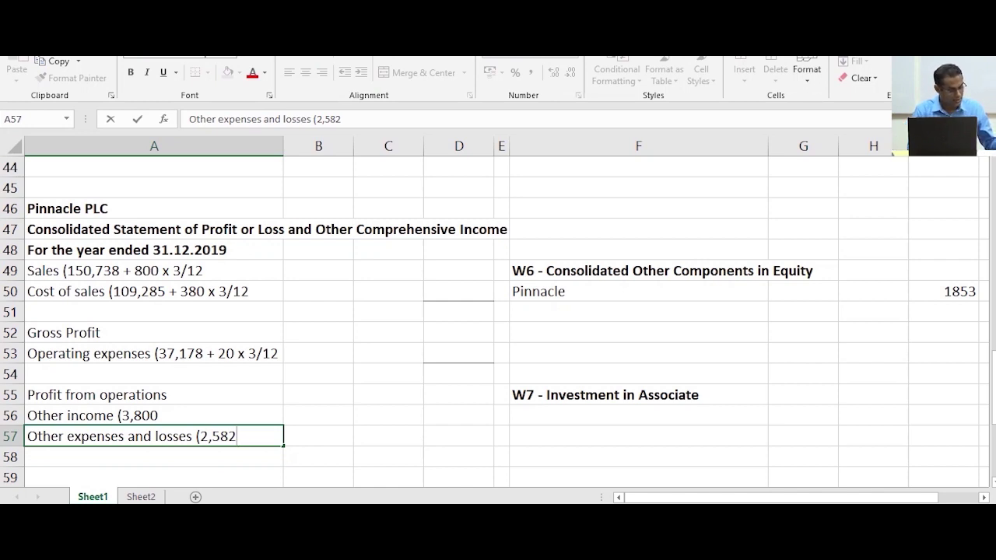
key(Return)
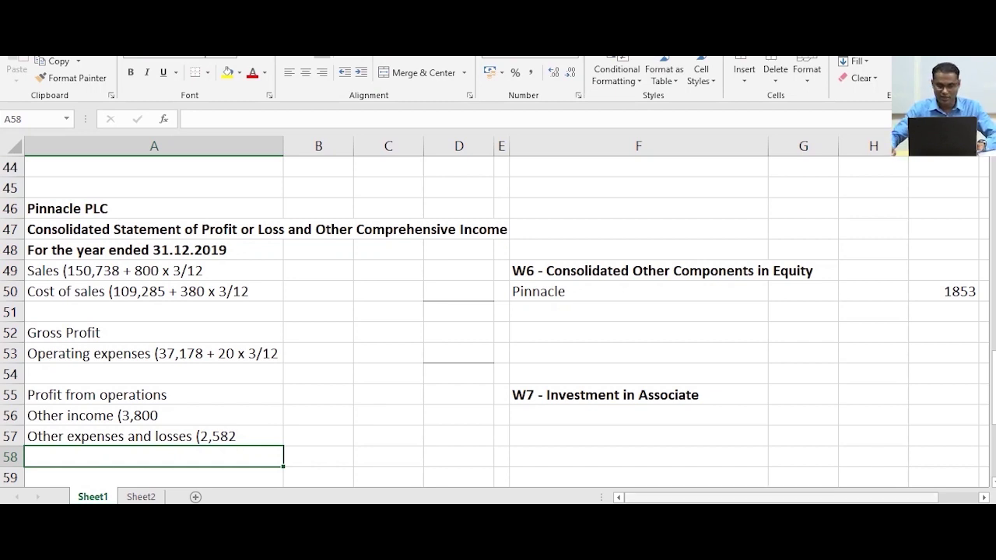
Add the line "Share of associate PAT (W9)" in A58 below other expenses and losses
scroll(498, 312, down, 5)
scroll(498, 311, down, 1)
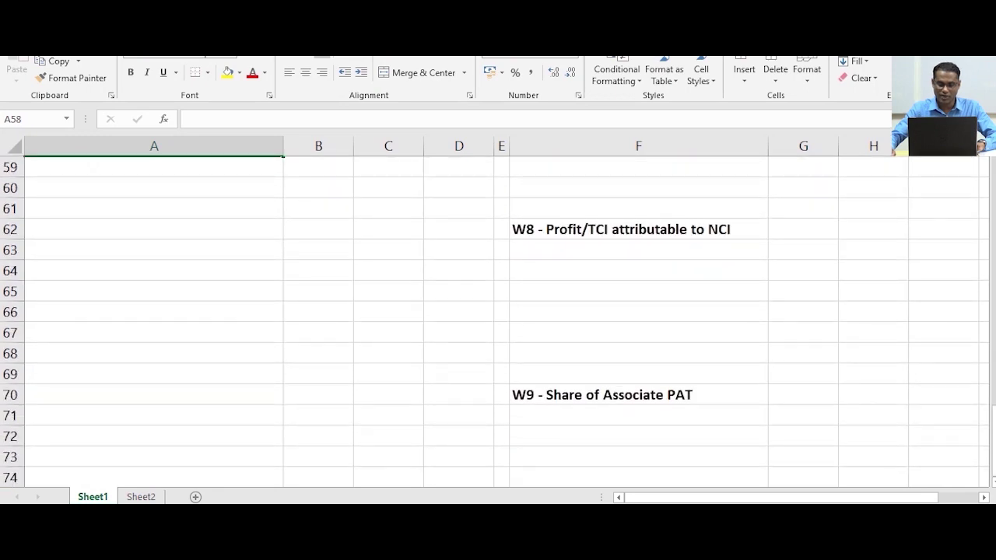
scroll(498, 311, up, 4)
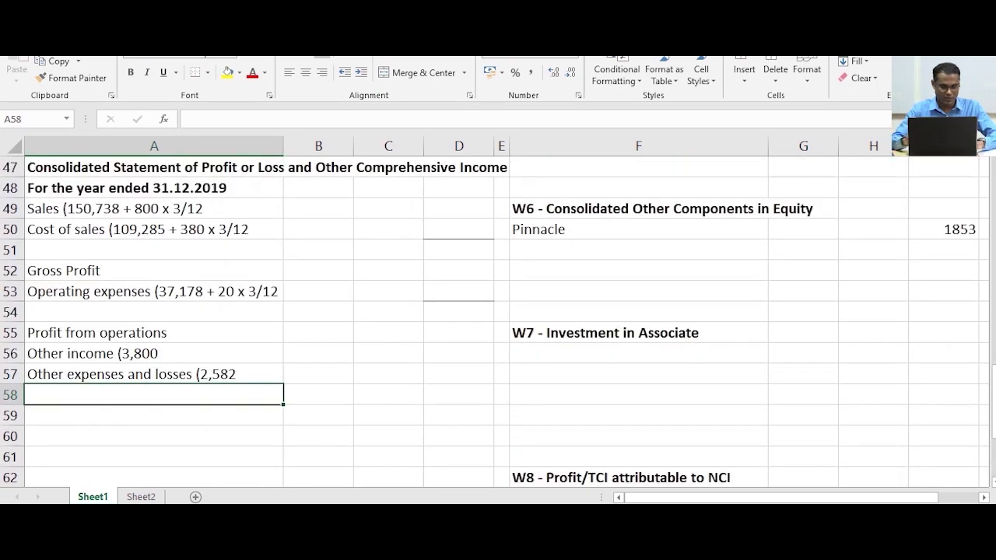
text(Share of associate)
text(PAT)
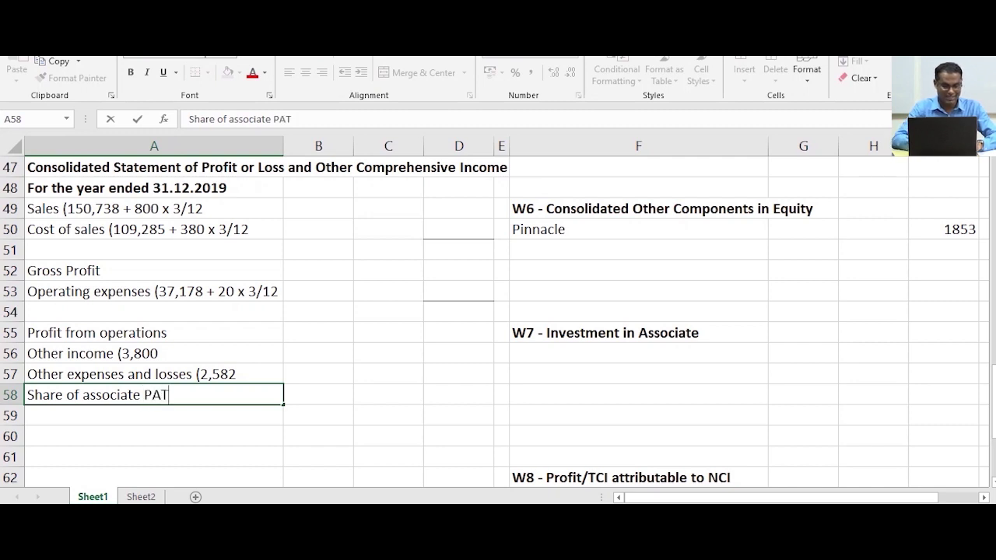
text( (W9))
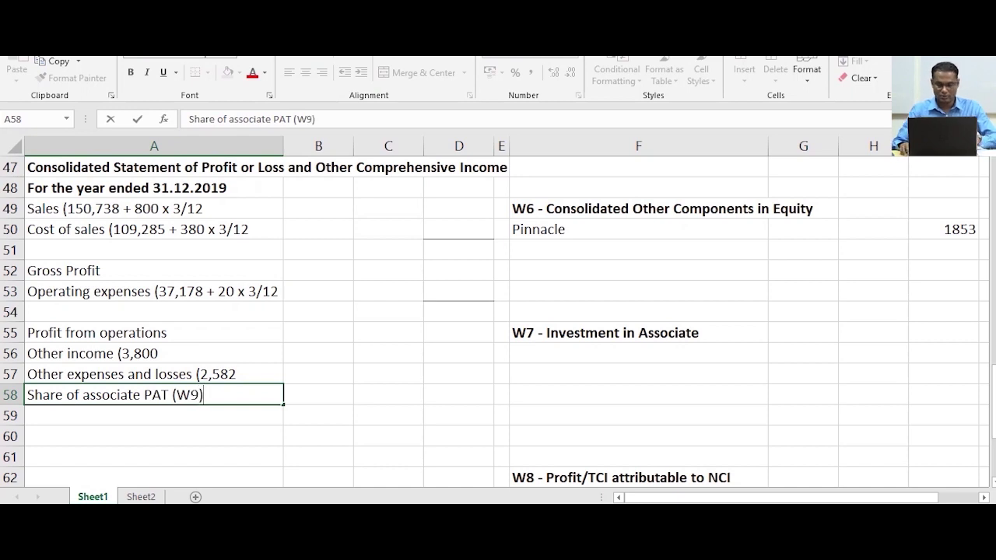
key(Return)
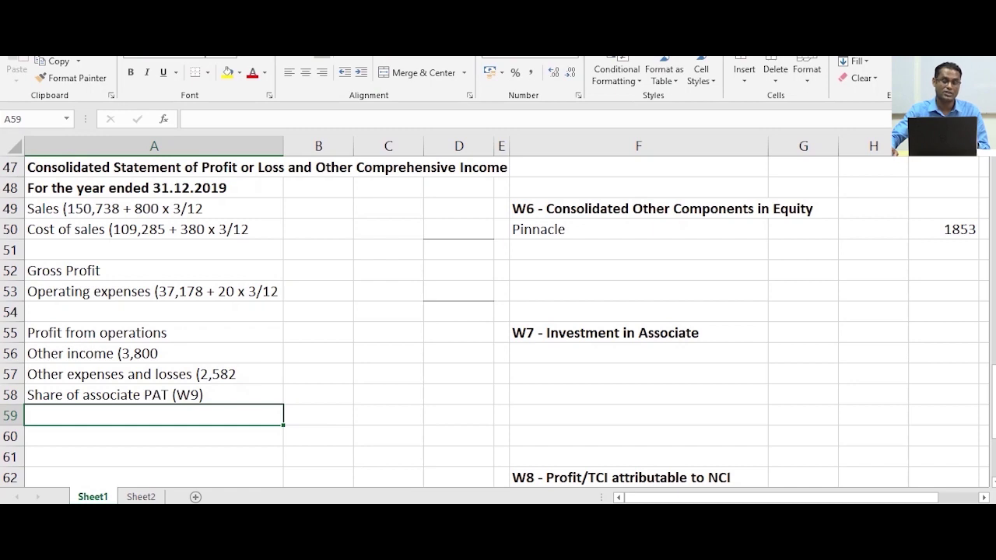
Examine the profit on disposal calculation for Small Ltd in D13, and return to A59 in the profit or loss statement
scroll(498, 319, up, 15)
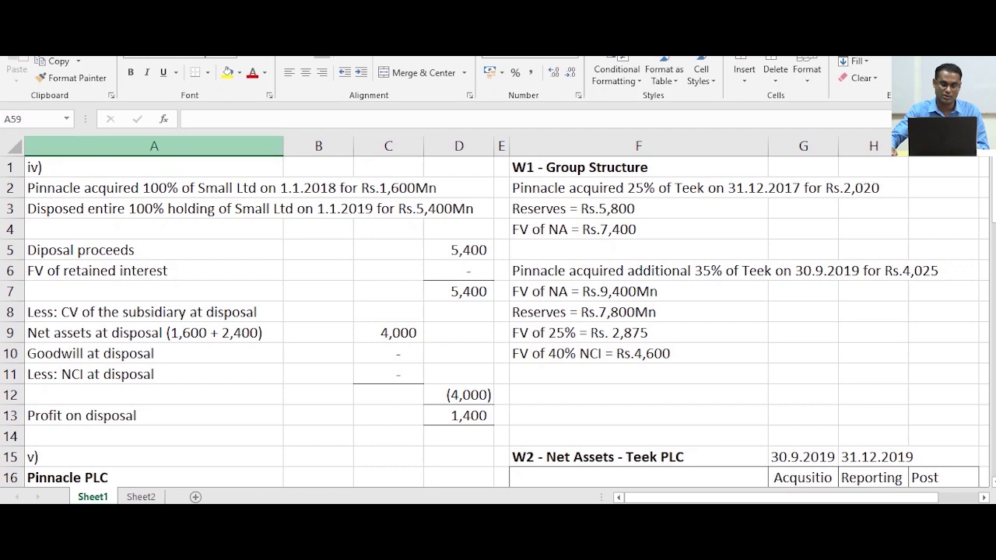
click(460, 415)
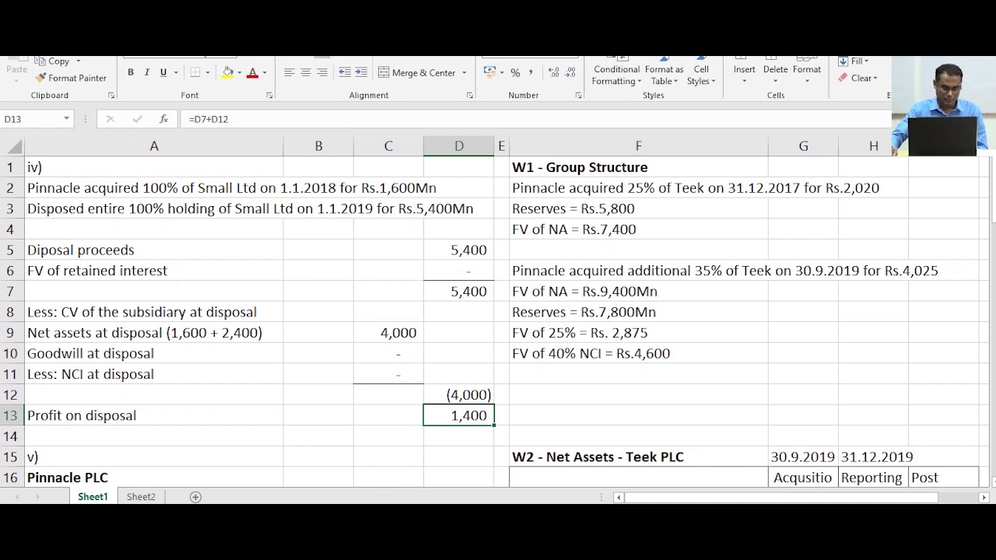
scroll(498, 319, down, 13)
scroll(498, 319, down, 4)
click(154, 312)
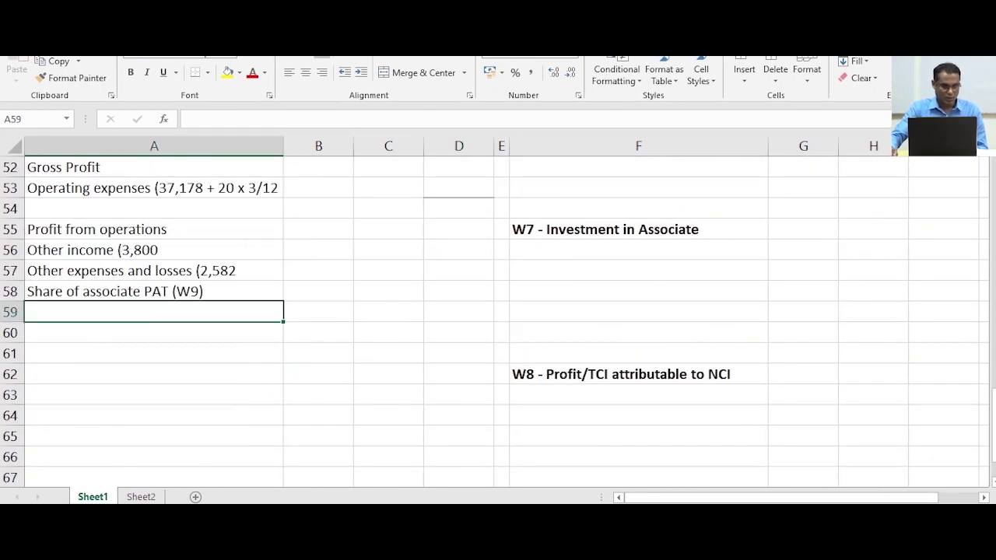
Add the line "Profit before tax" in A60 and put a bottom border on D58 in the associate row
scroll(498, 319, up, 1)
click(154, 396)
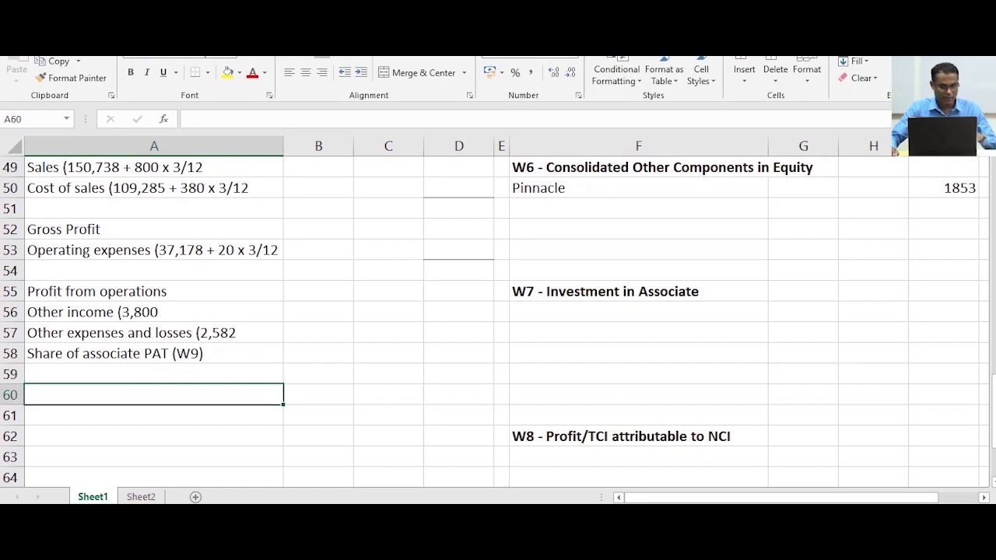
text(Prof)
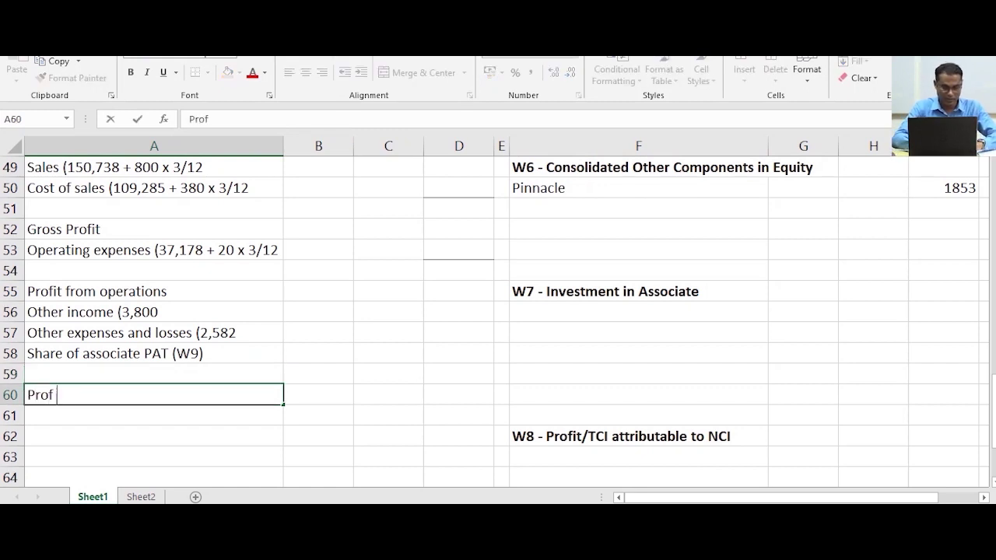
text(it befo)
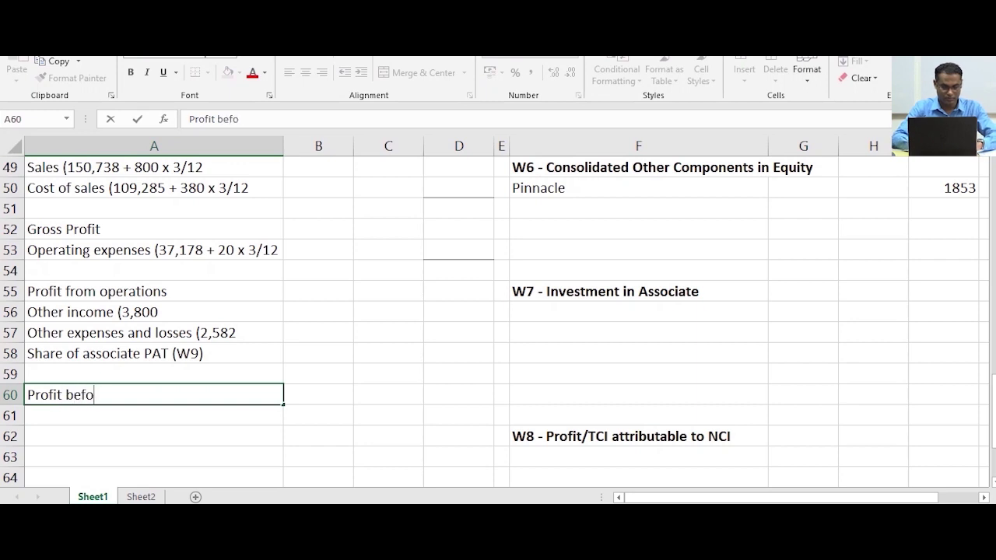
text(re tax)
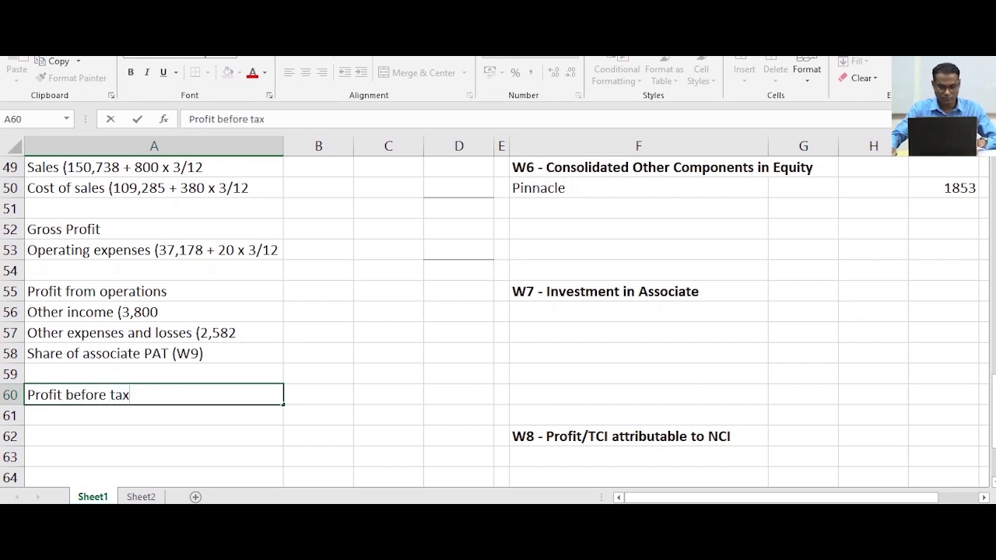
click(459, 353)
click(196, 72)
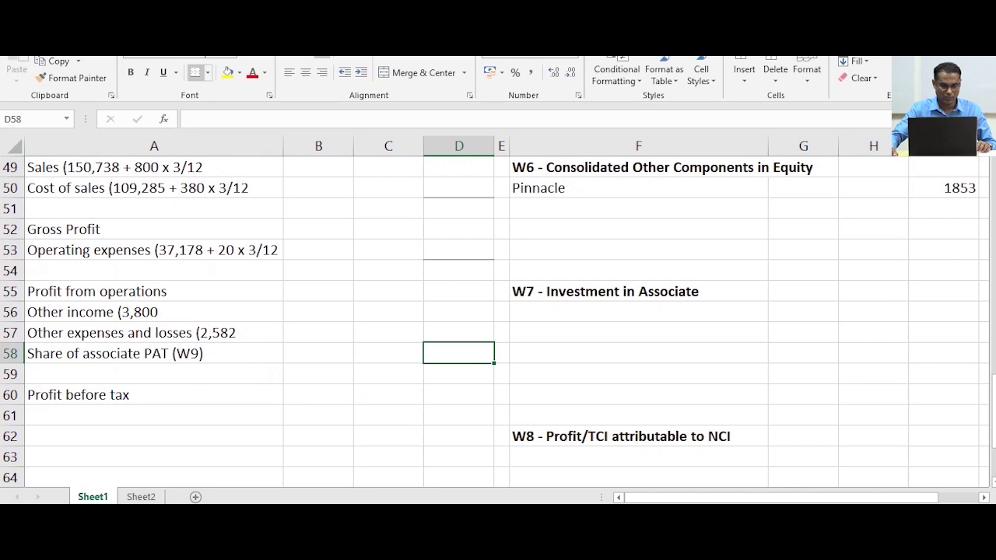
click(388, 416)
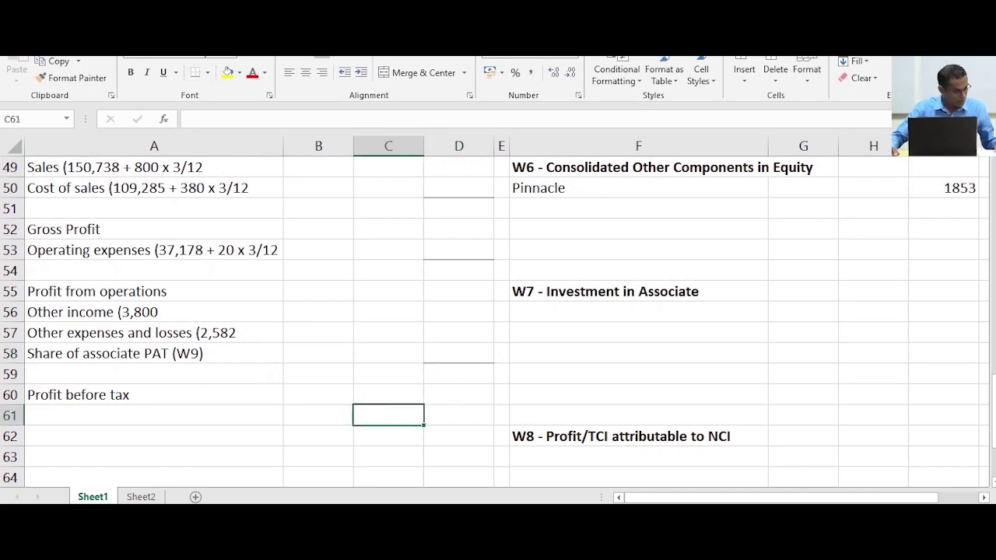
Add the line "Income tax (883 + 80 x 3/12" in A61 and put a bottom border on D61
click(154, 415)
text(Income tax ()
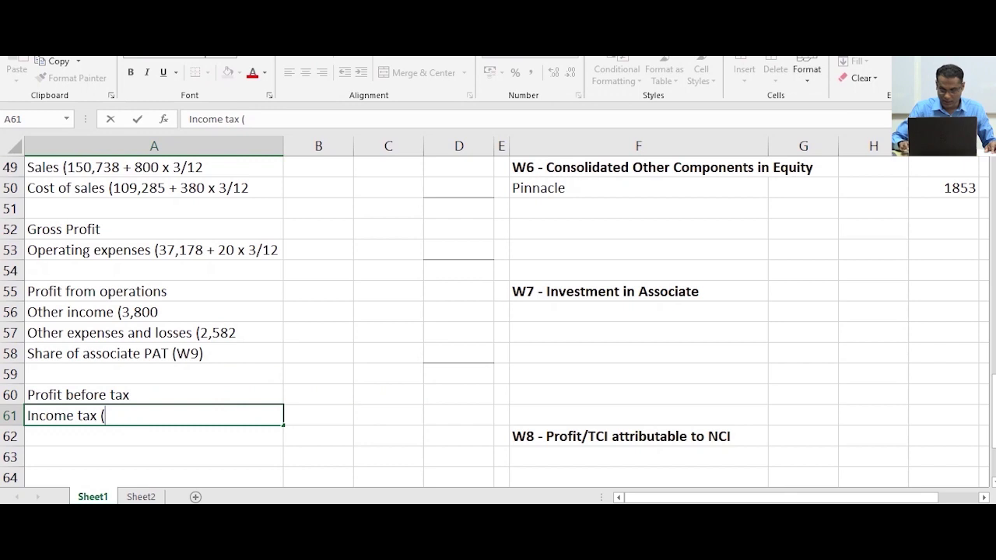
text(883 + )
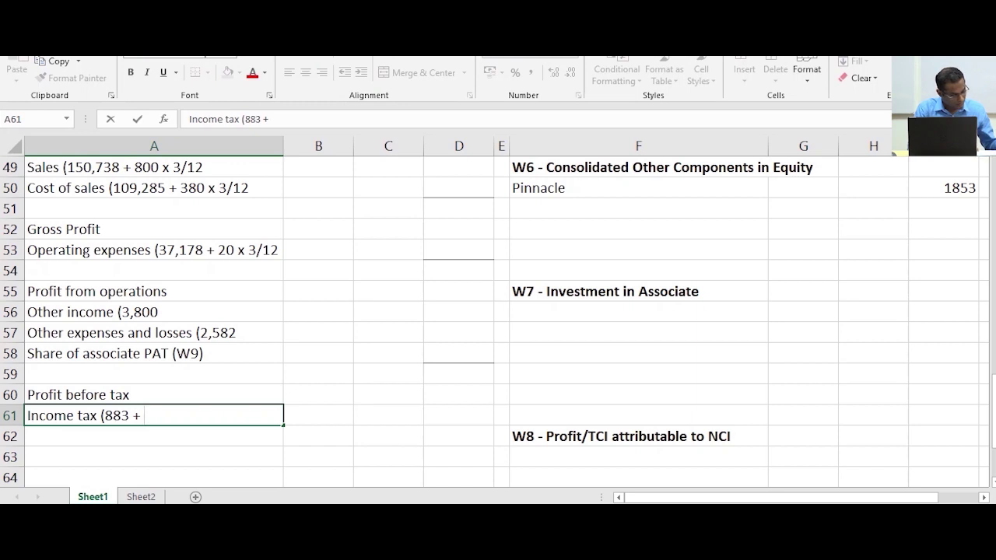
text(8)
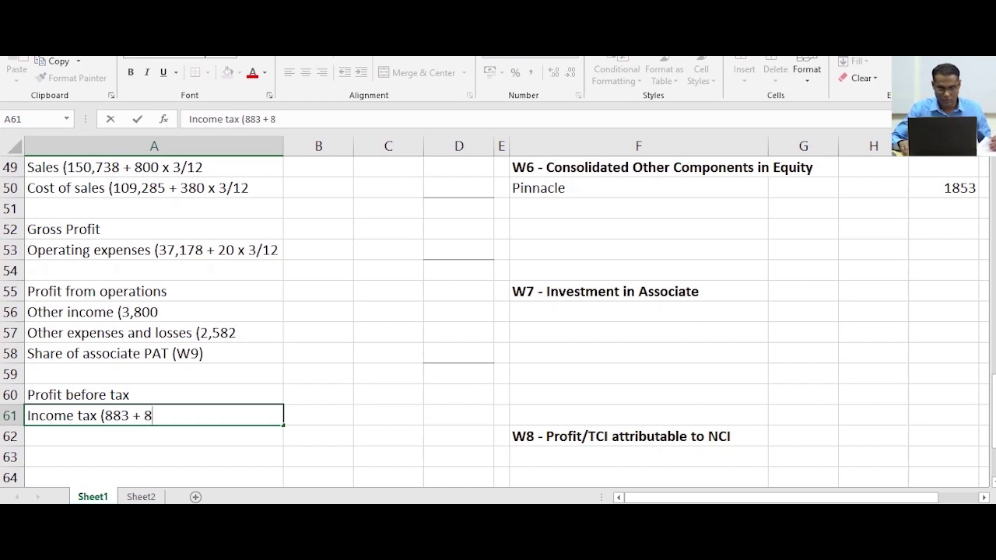
text(0 x)
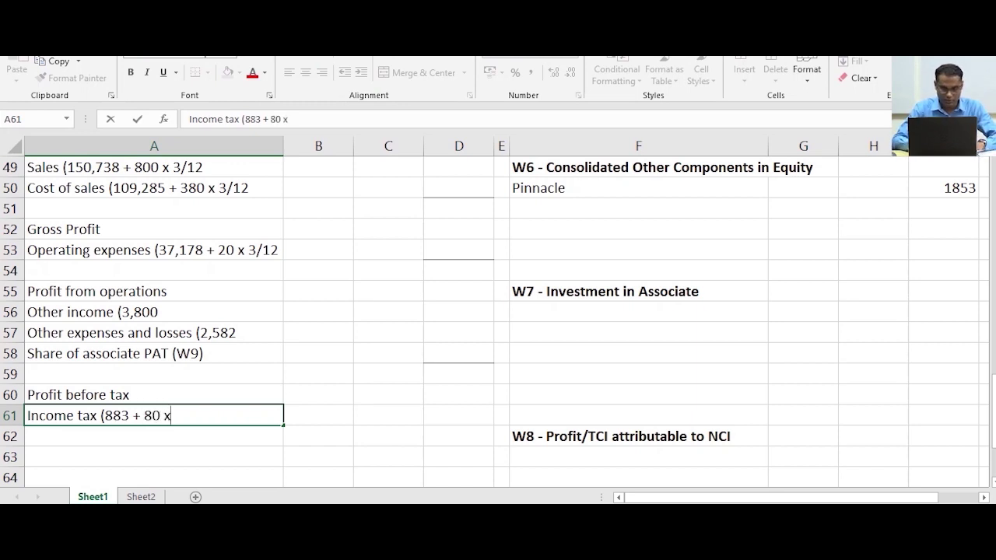
text( 3/12)
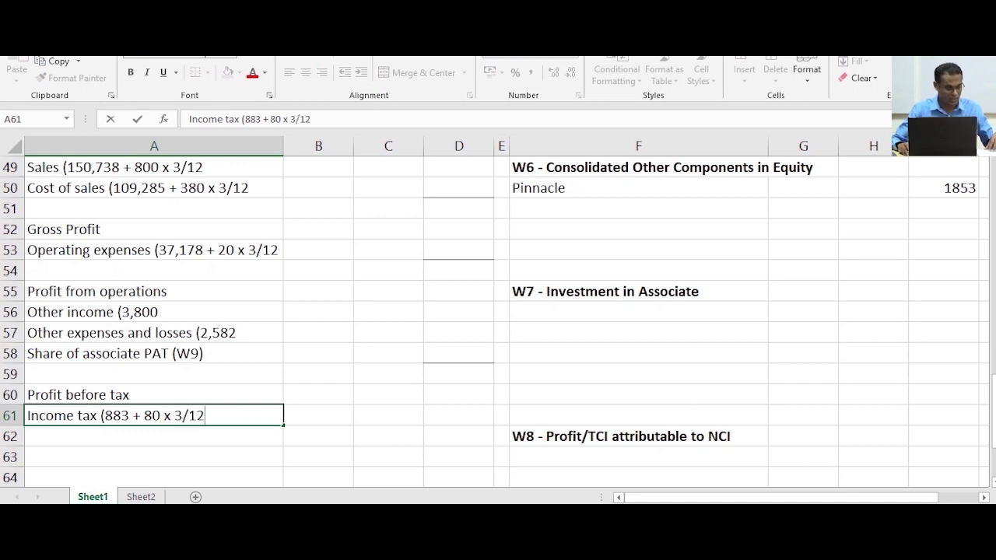
key(Return)
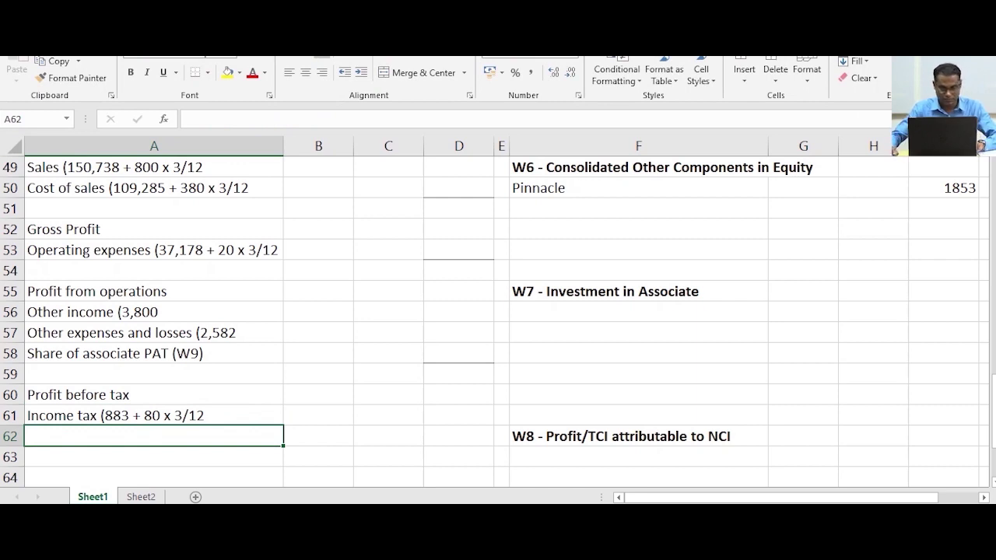
click(458, 415)
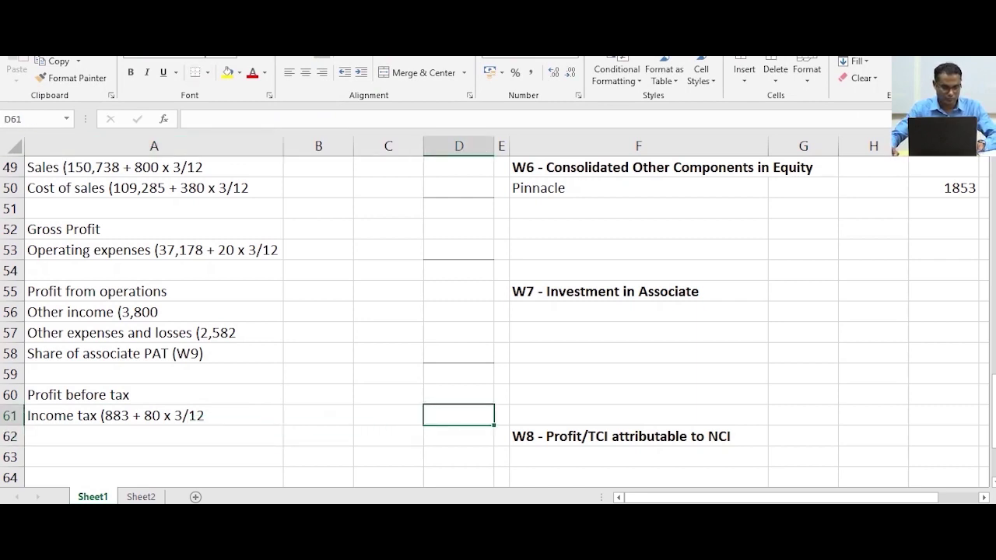
Add the line "Profit for the year" in A63, leaving a blank row below income tax
click(154, 457)
text(Profit)
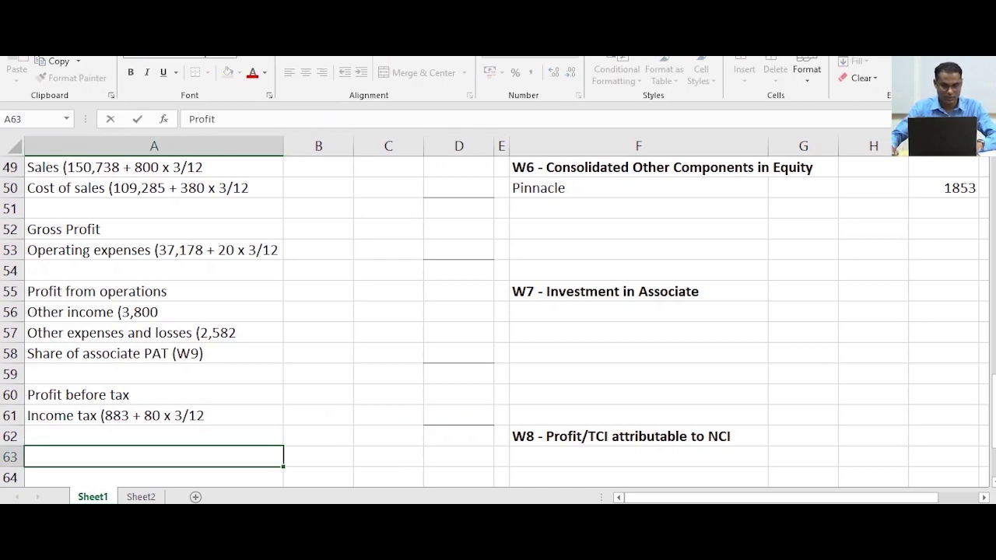
scroll(498, 311, down, 1)
text(for the year)
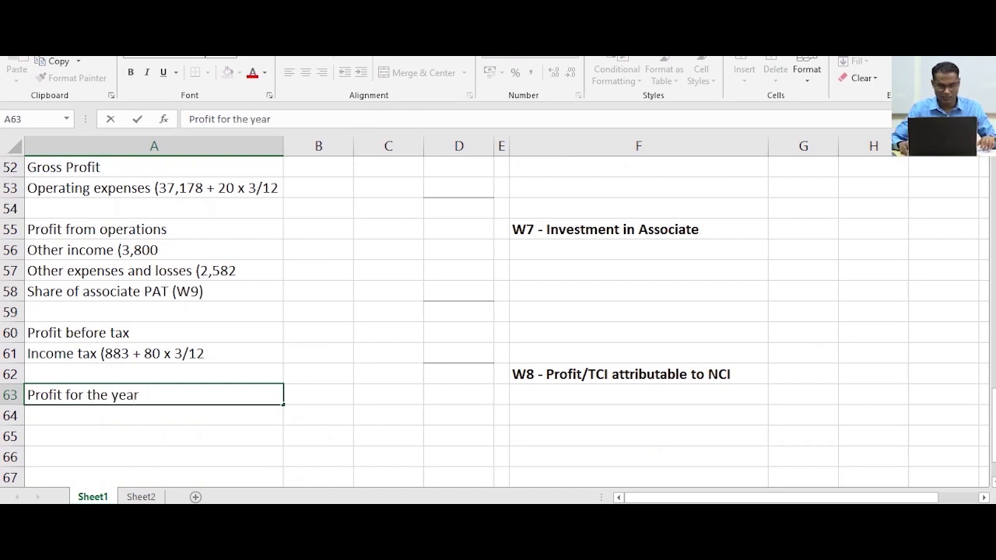
key(Return)
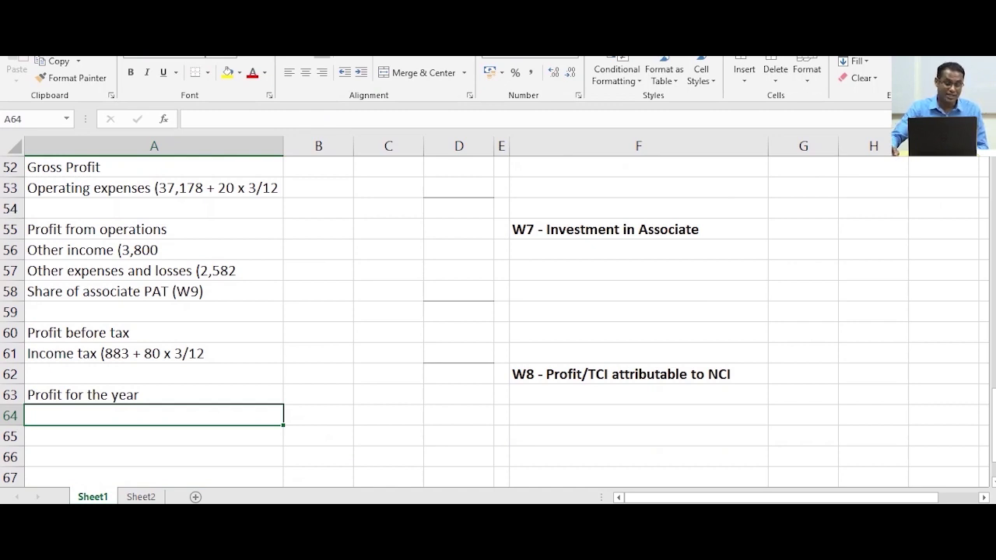
Add the heading "Other Comprehensive income" in A65, leaving a blank row below the profit for the year
key(Return)
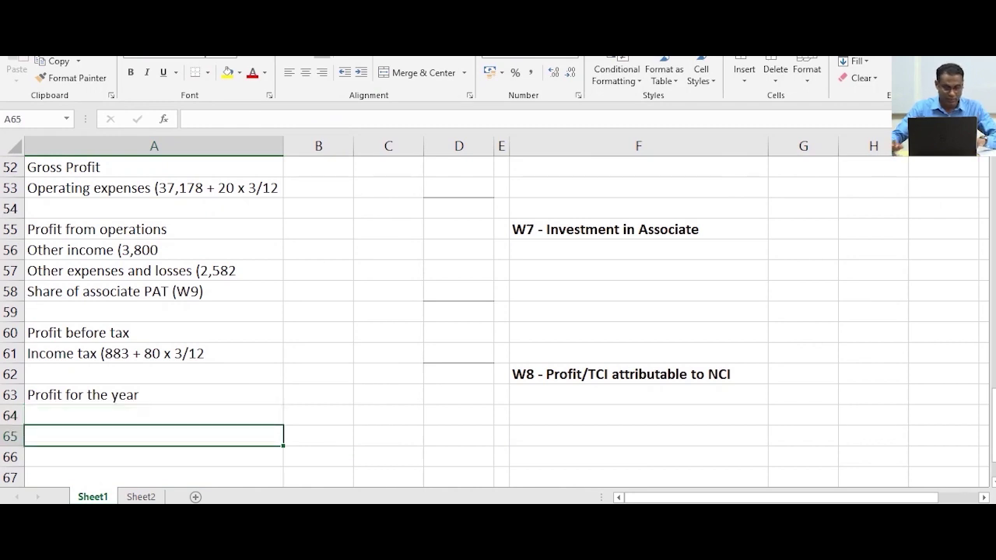
text(Other )
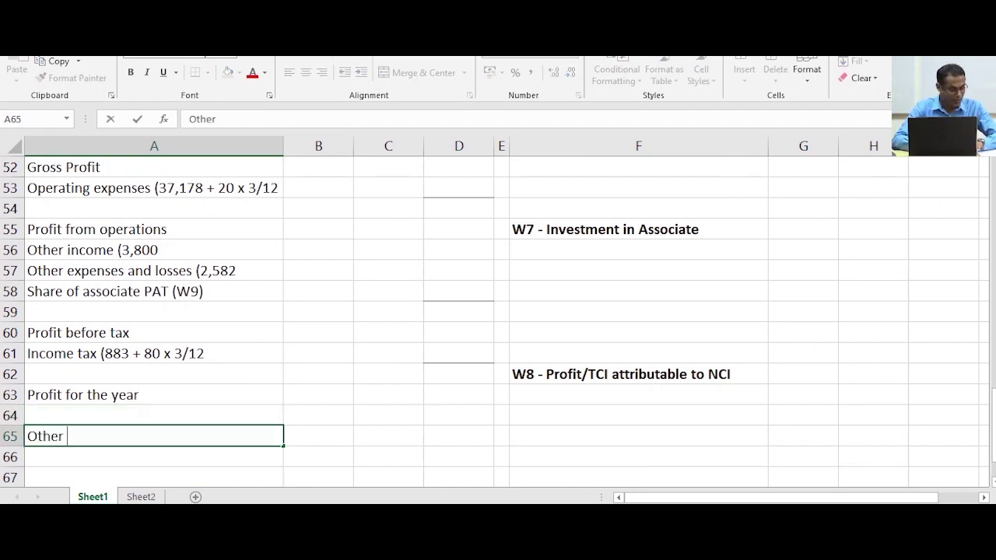
text(Co)
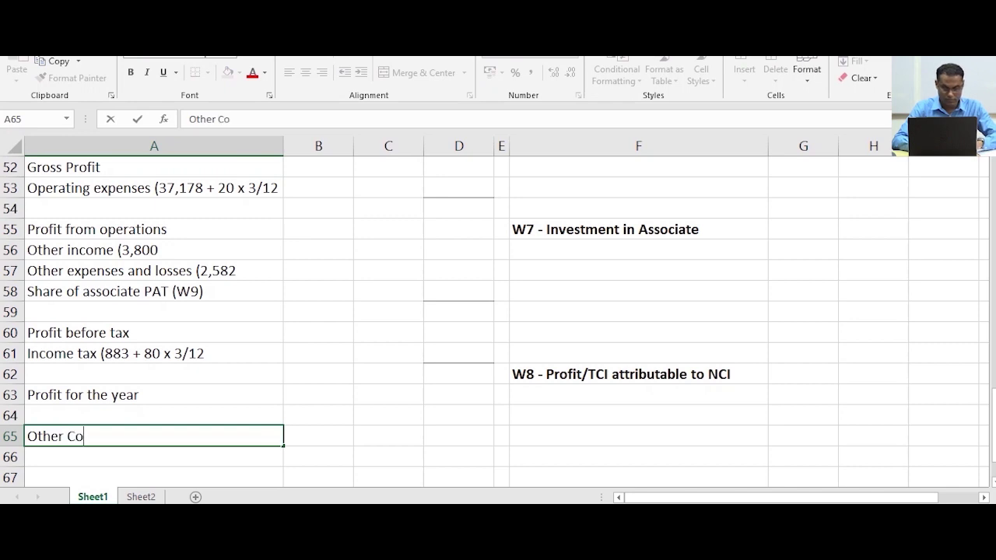
text(mpreh)
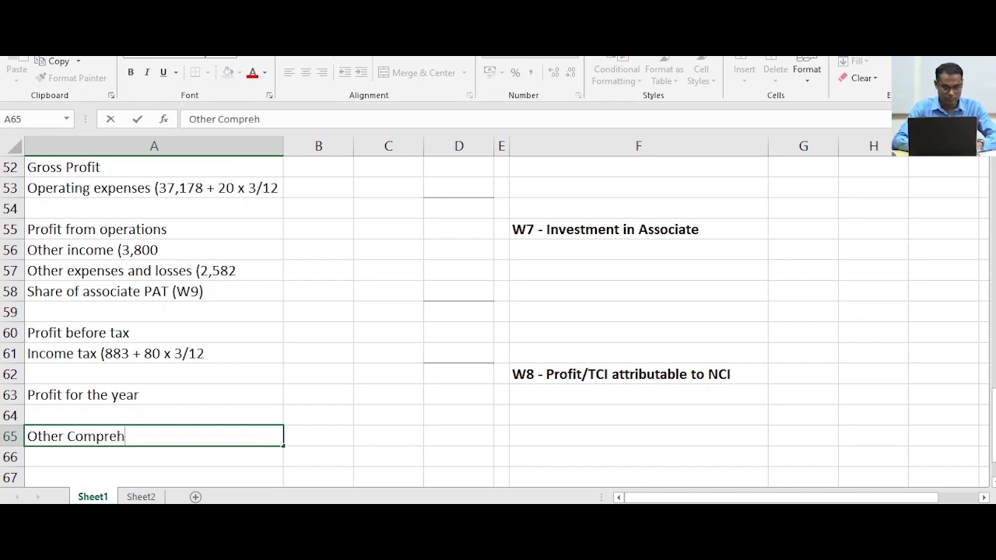
text(ensive )
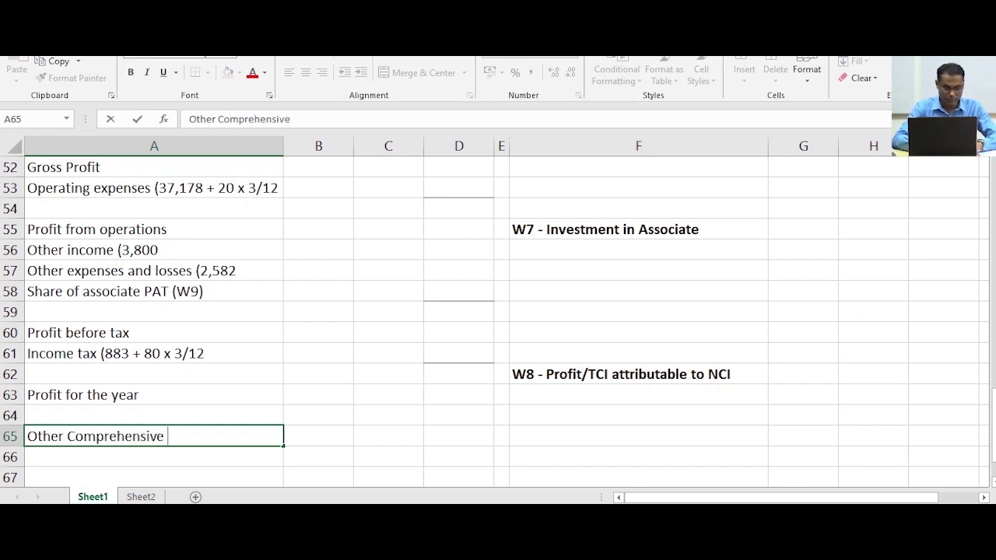
text(income)
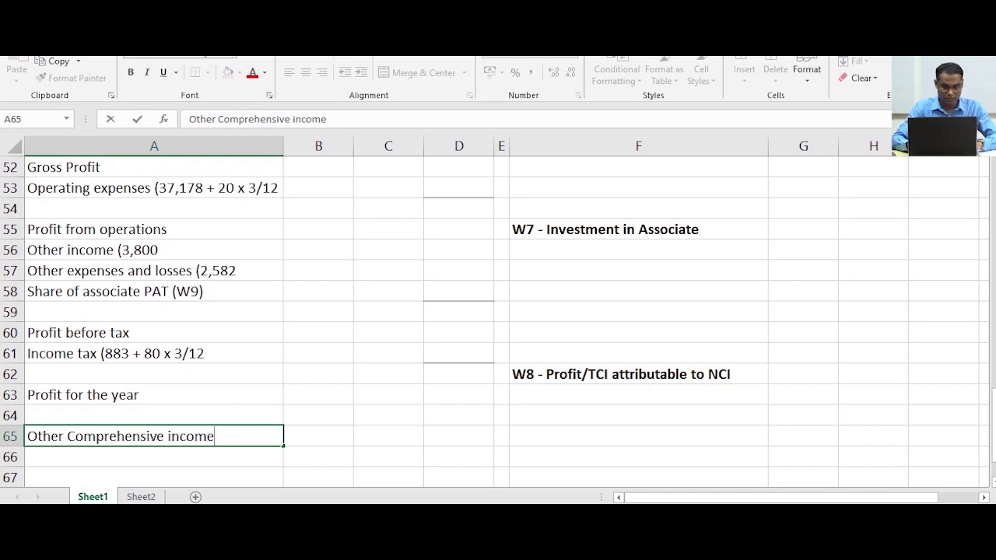
text(\)
key(BackSpace)
key(Return)
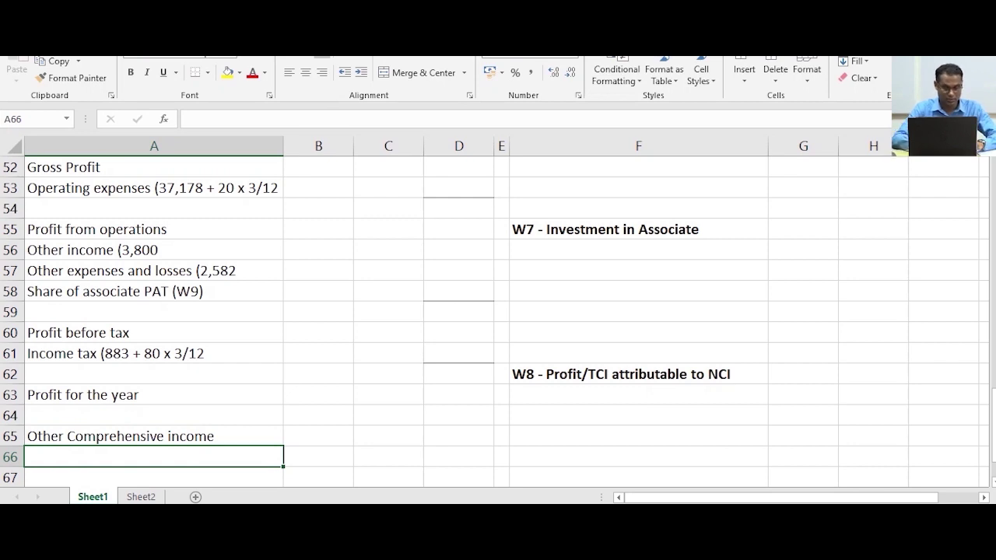
Add the line "Gain on property valuation (300 + 80 x 3/12" in A66 under other comprehensive income
text(Gain)
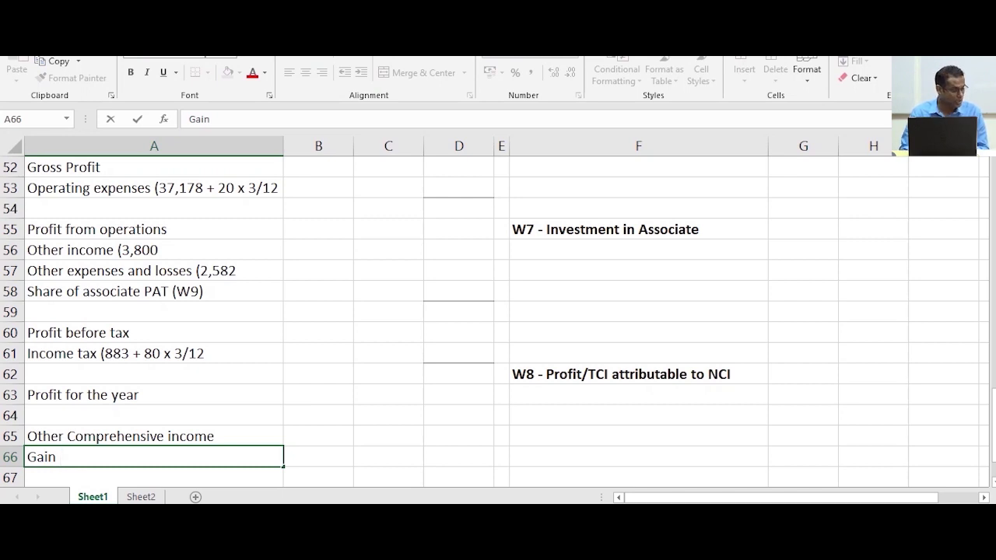
text(o)
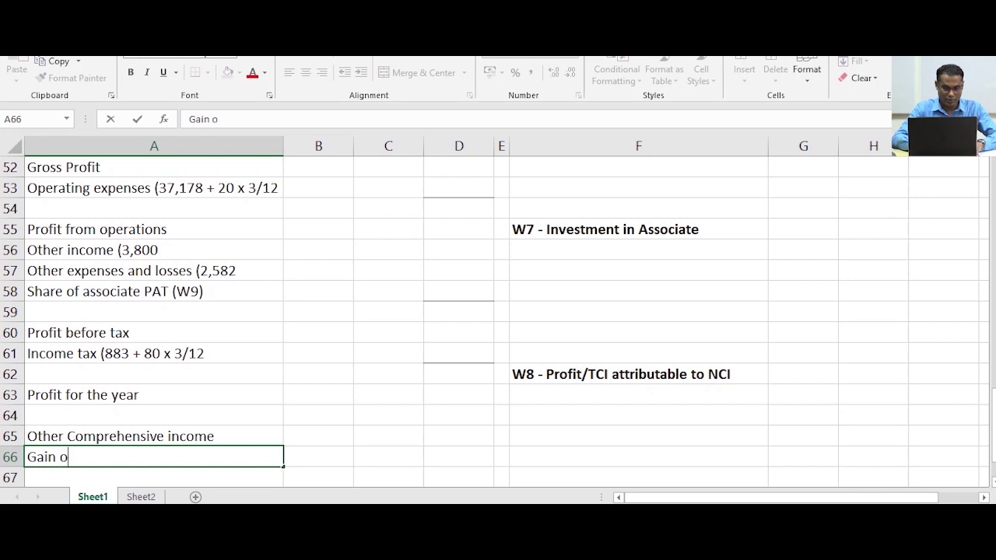
text(n p)
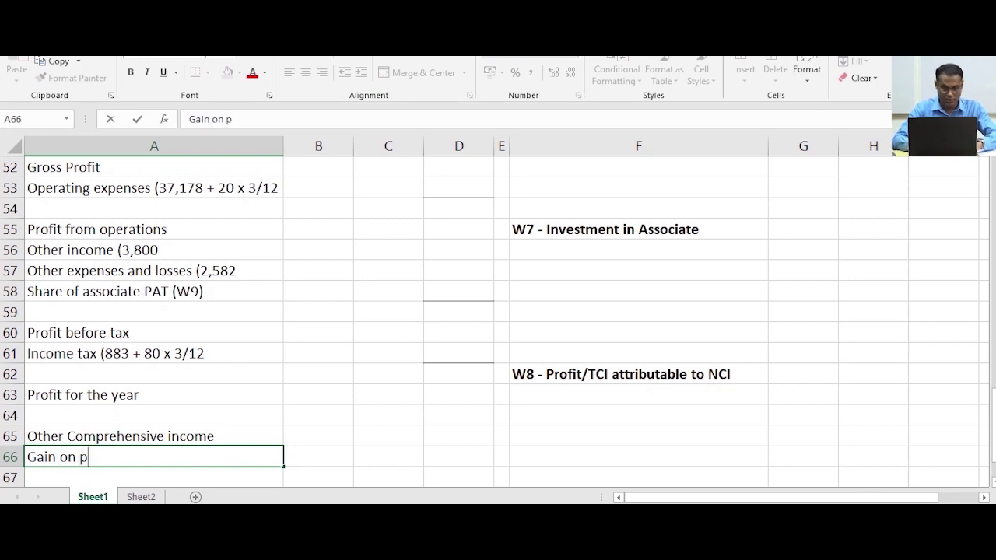
text(roperty)
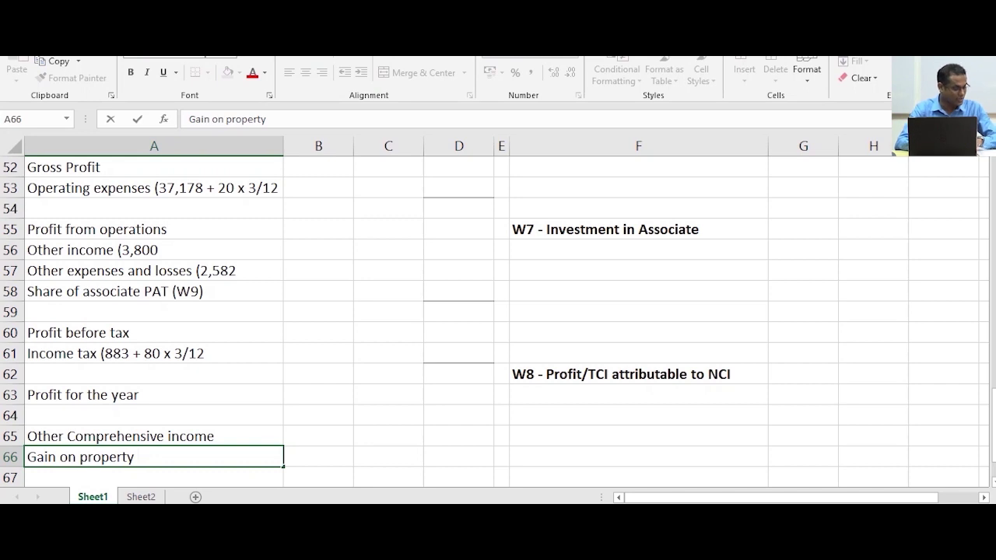
text( va)
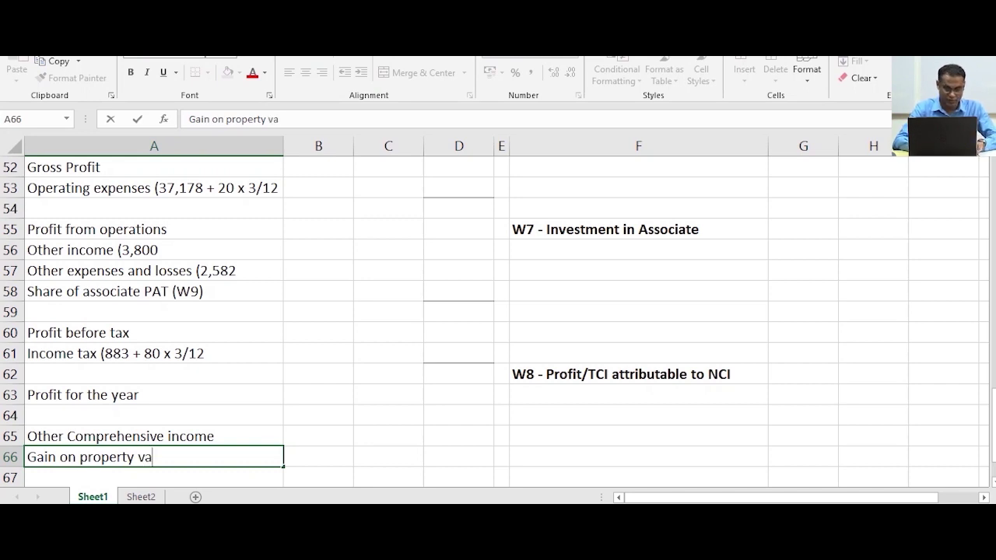
text(luation )
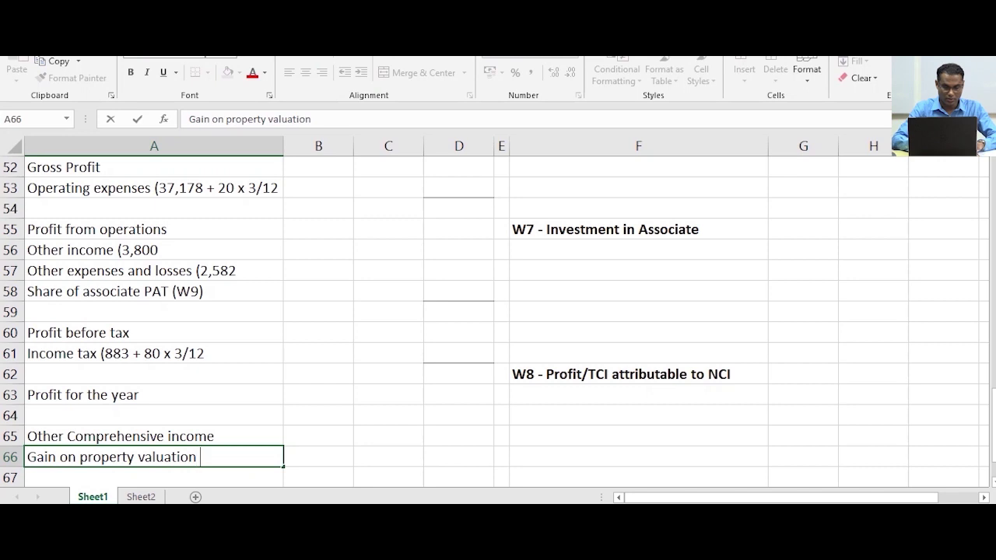
text((300)
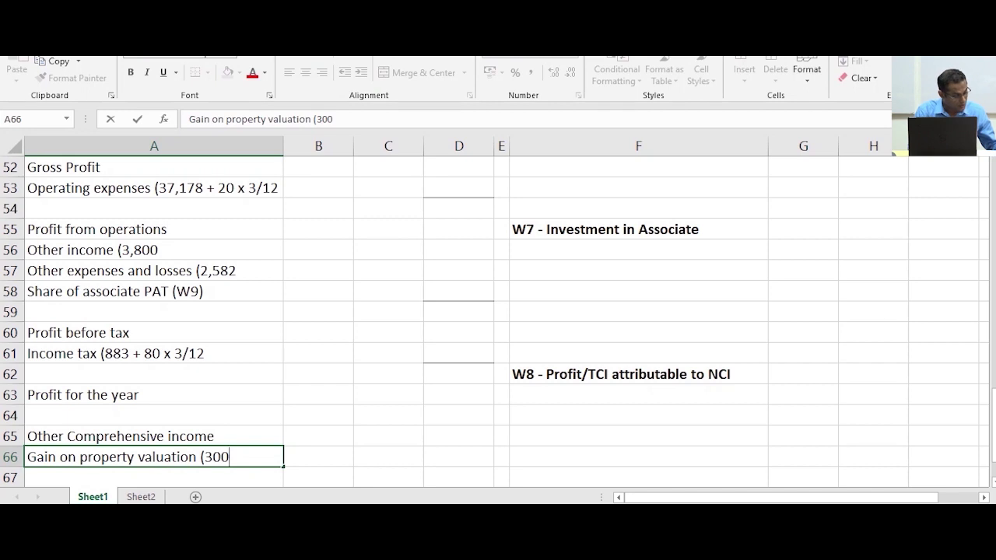
text(+ 80)
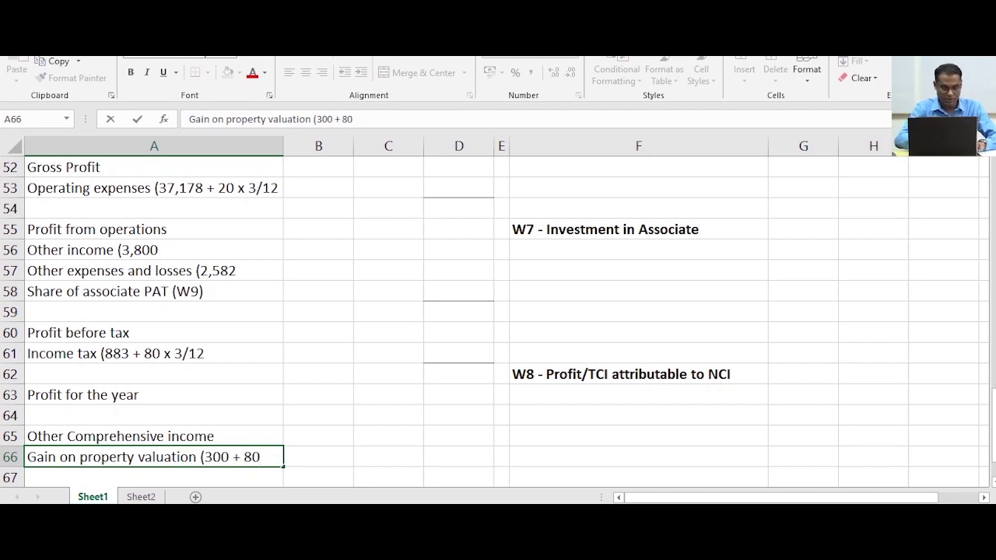
text( x)
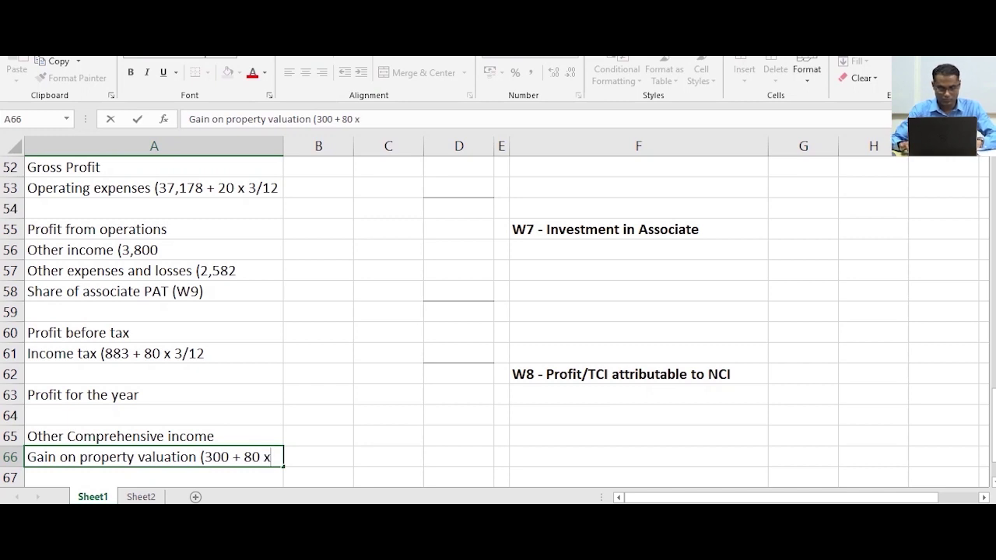
text( 3/12)
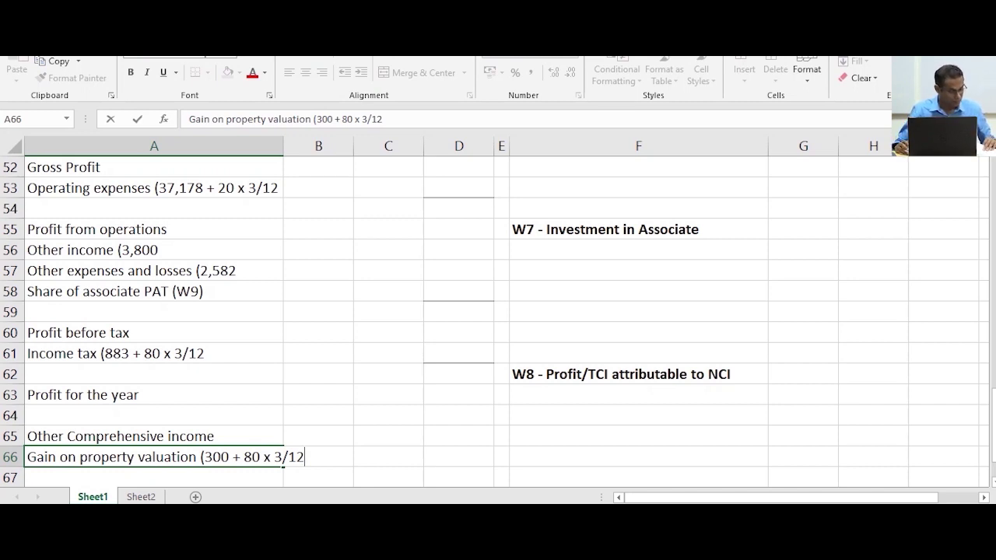
key(Return)
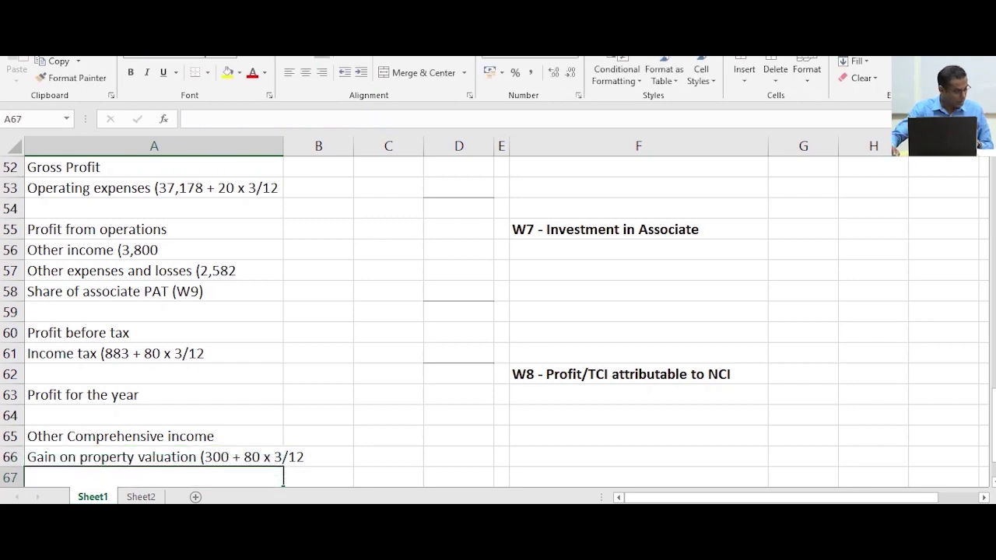
Add the line "FV gain of investment in equity instrument" in A67 below the property valuation gain
scroll(499, 322, down, 1)
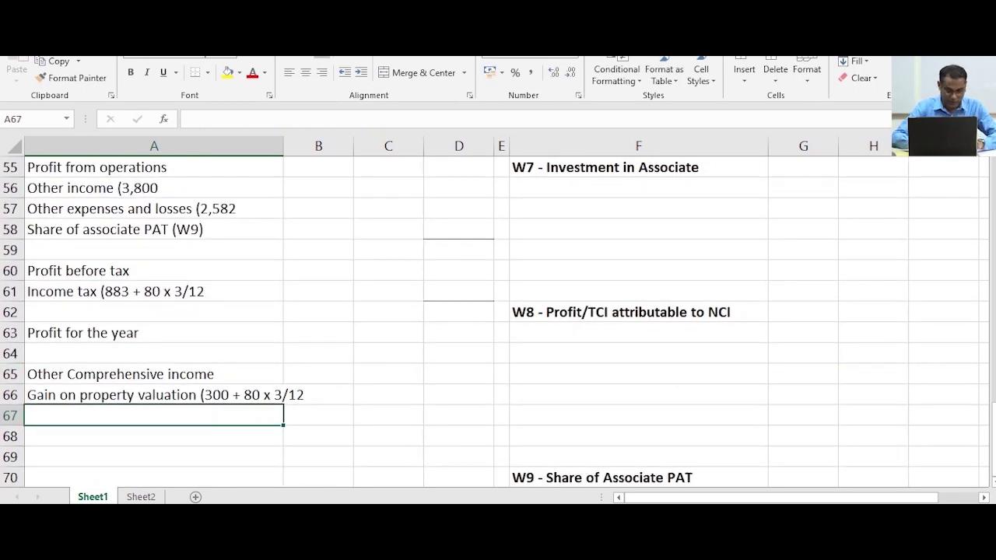
text(Inv)
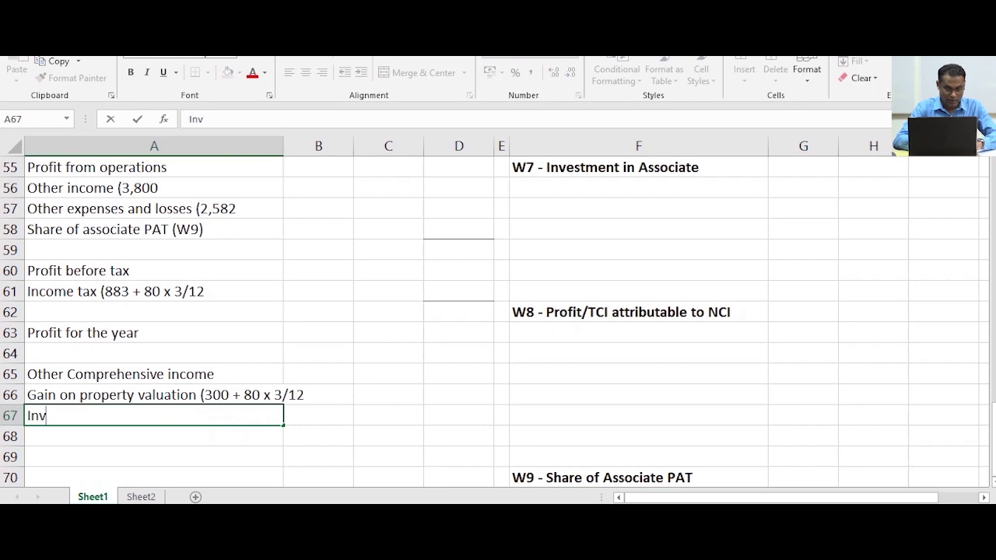
text(estment )
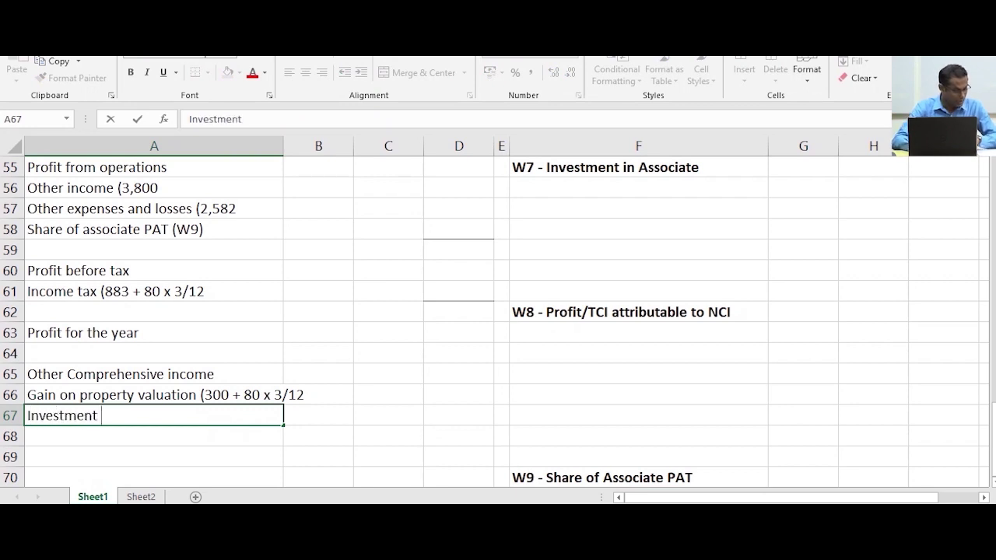
text(in eq)
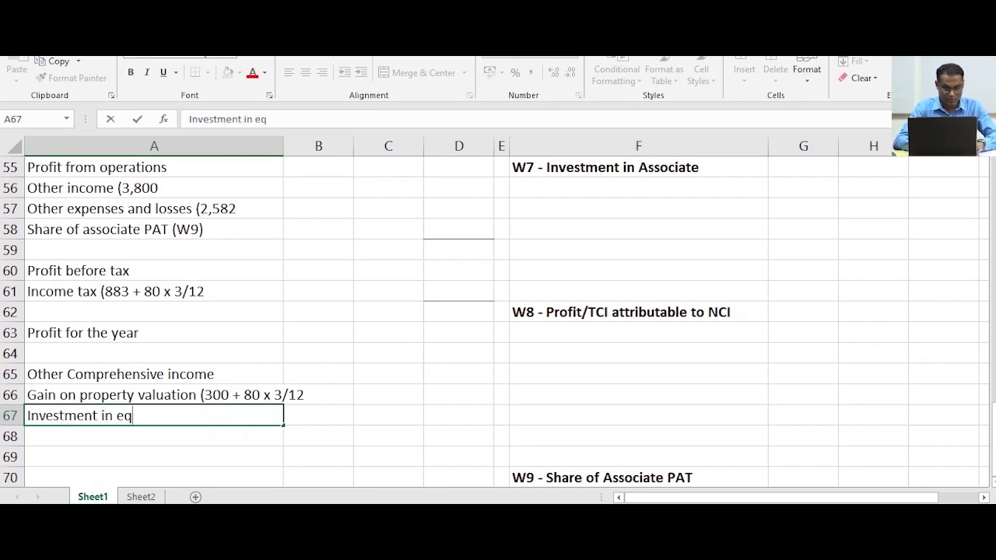
text(uity)
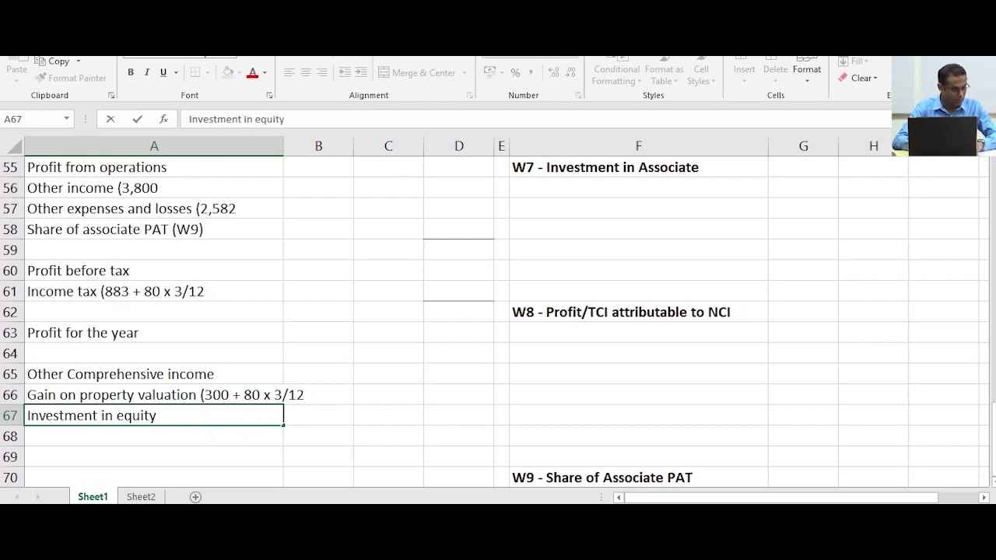
text( ins)
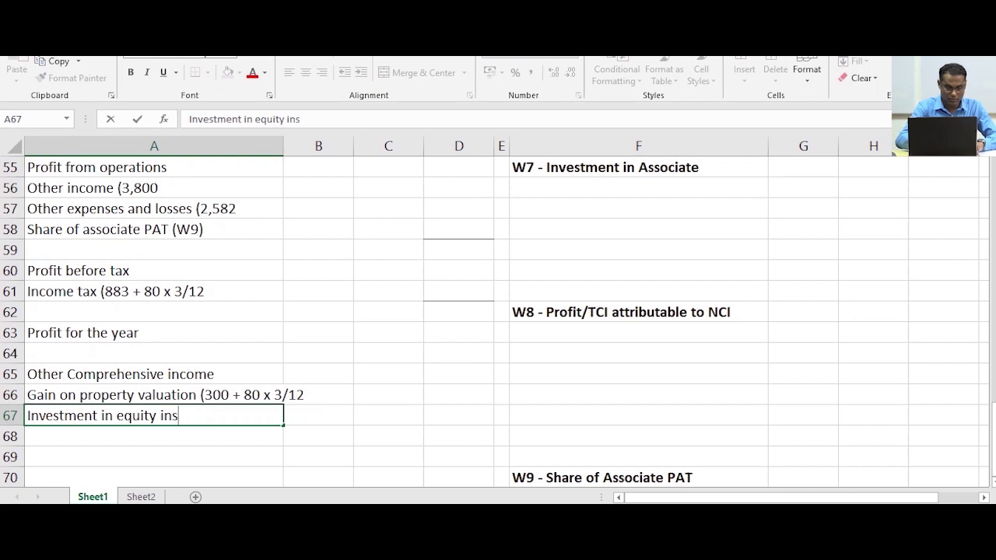
text(trument)
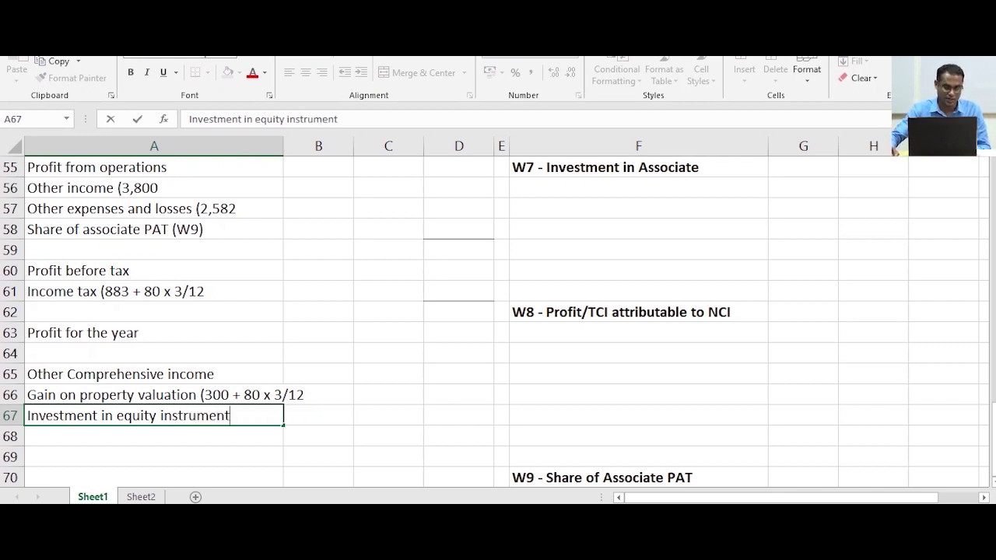
text(FV )
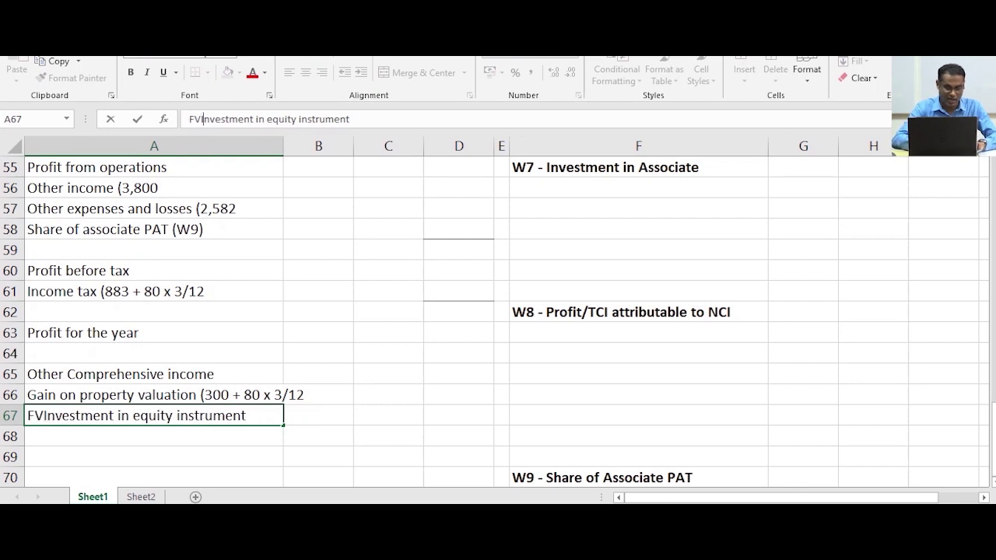
text(gain )
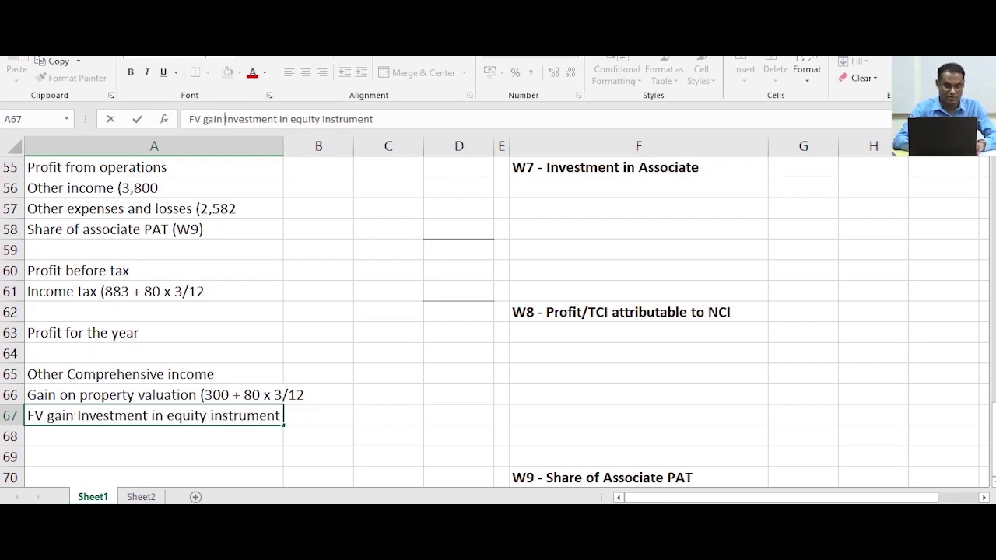
text(of)
key(Delete)
text(i)
key(Return)
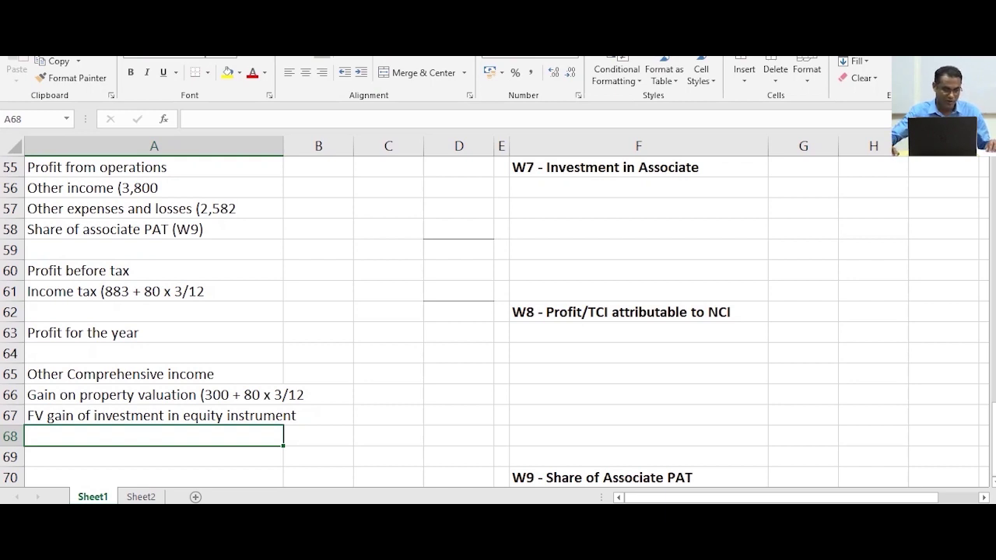
Append "(555" to the equity instrument gain line in A67 and put a bottom border on D67
click(154, 416)
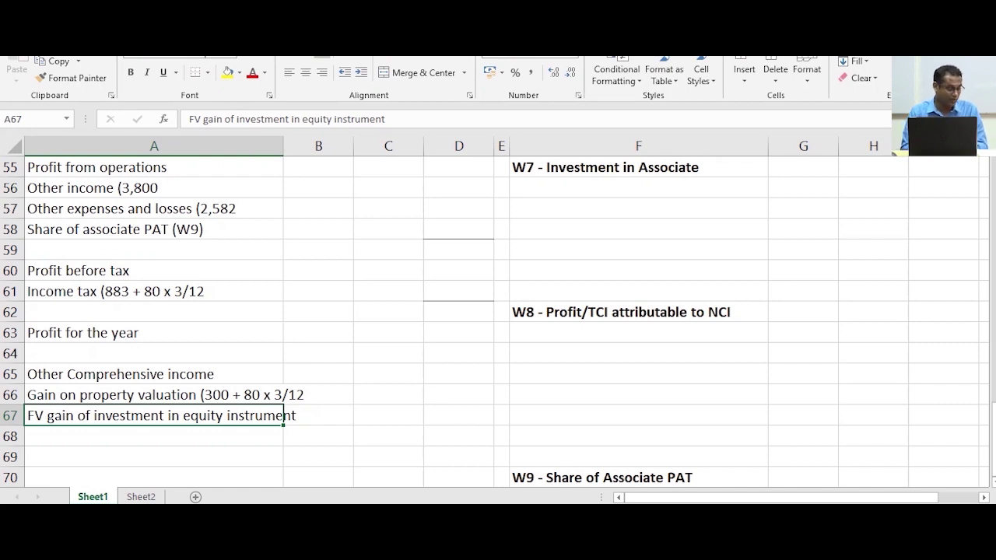
click(459, 119)
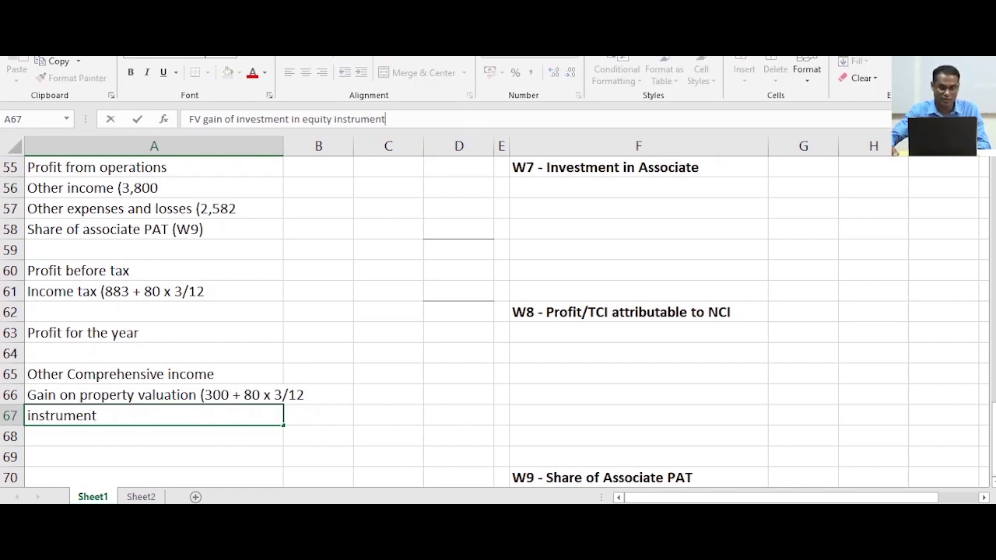
text((555)
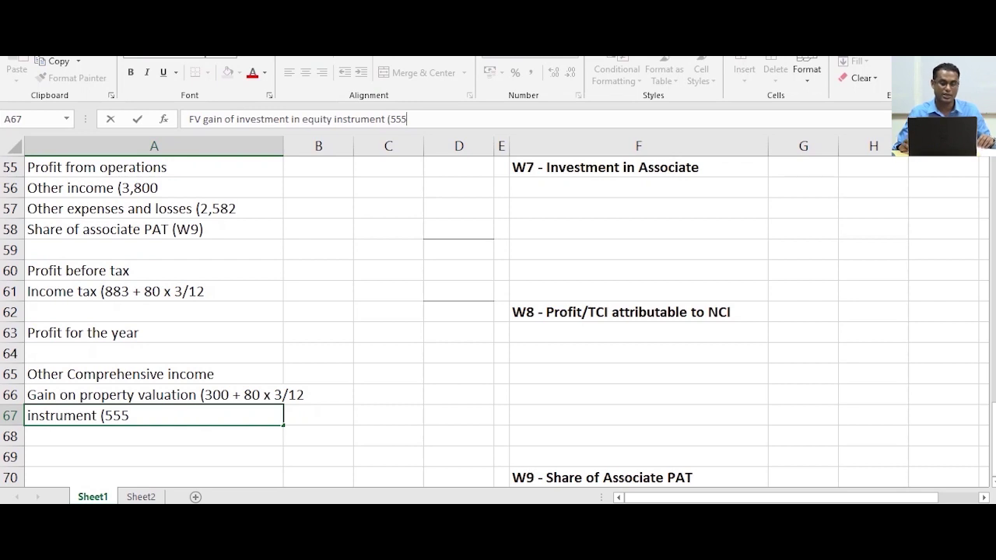
key(Return)
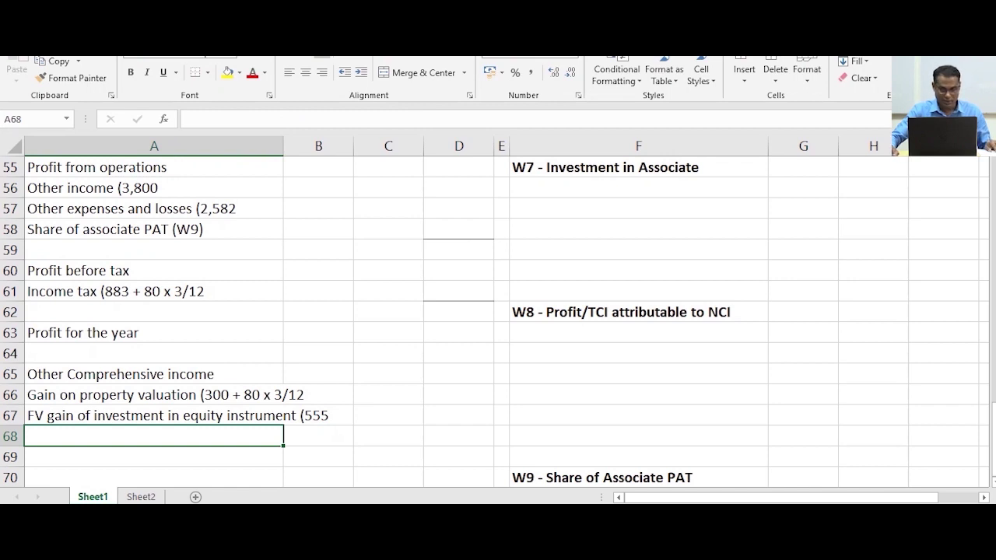
click(459, 416)
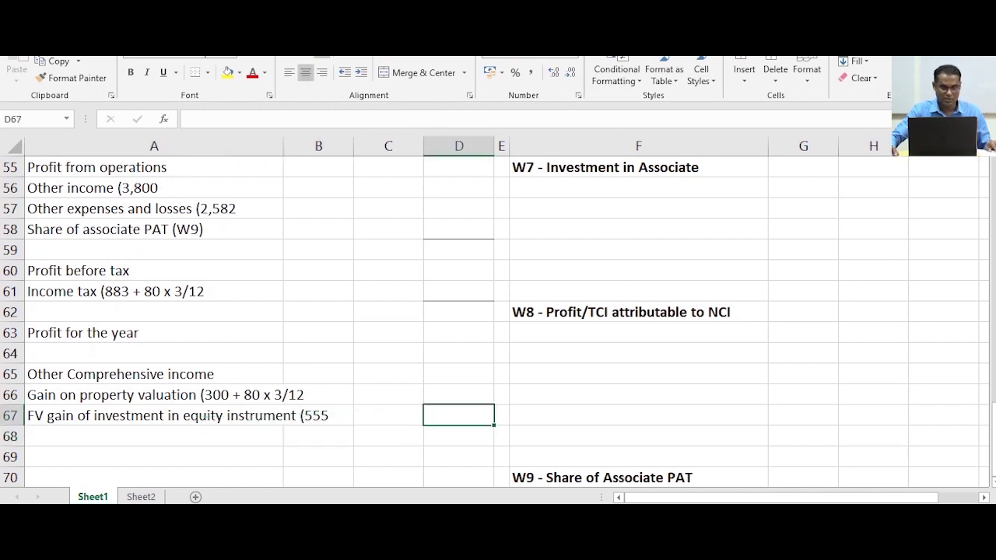
Add the line "Total Other comprehensive income" in A69, leaving a blank row below the equity instrument gain
click(154, 457)
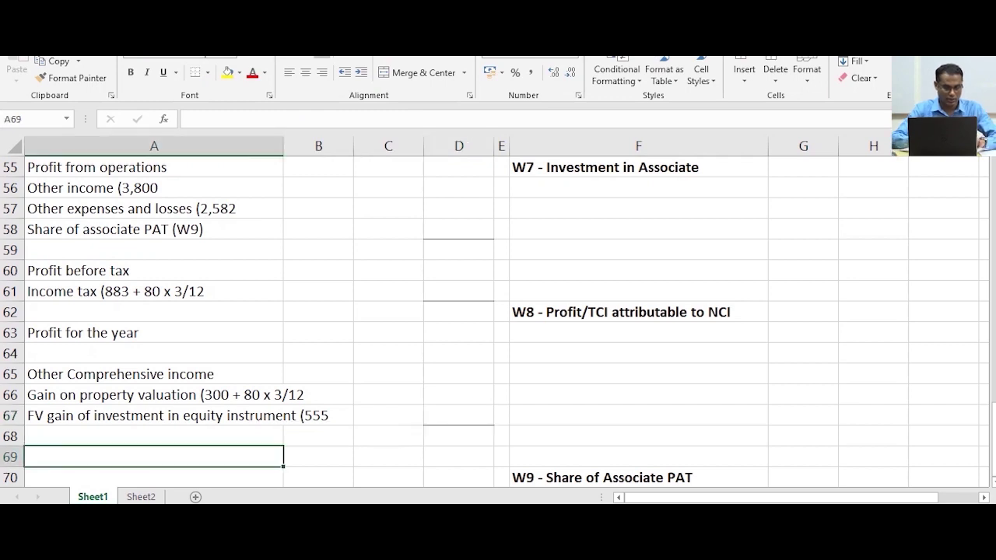
text(Total )
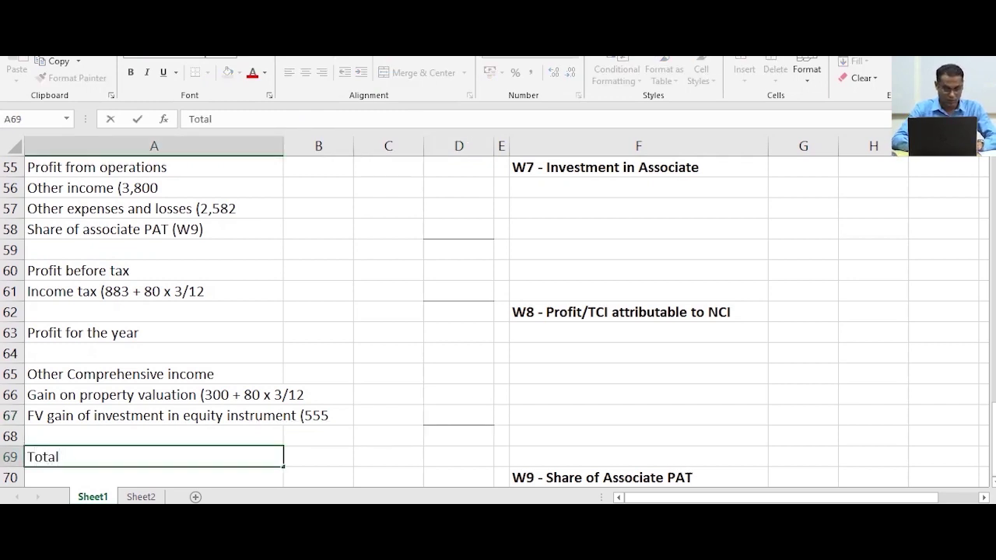
text(Other )
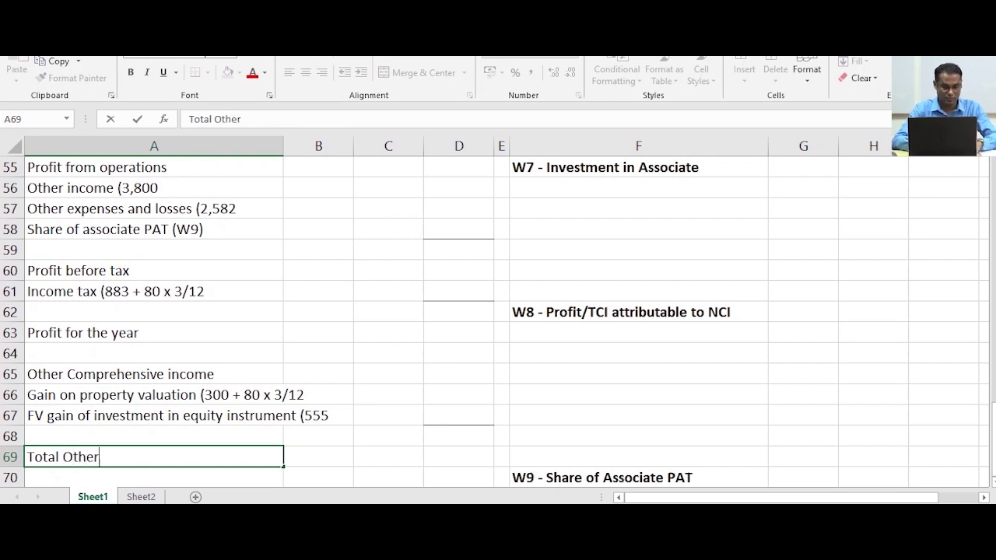
text(co)
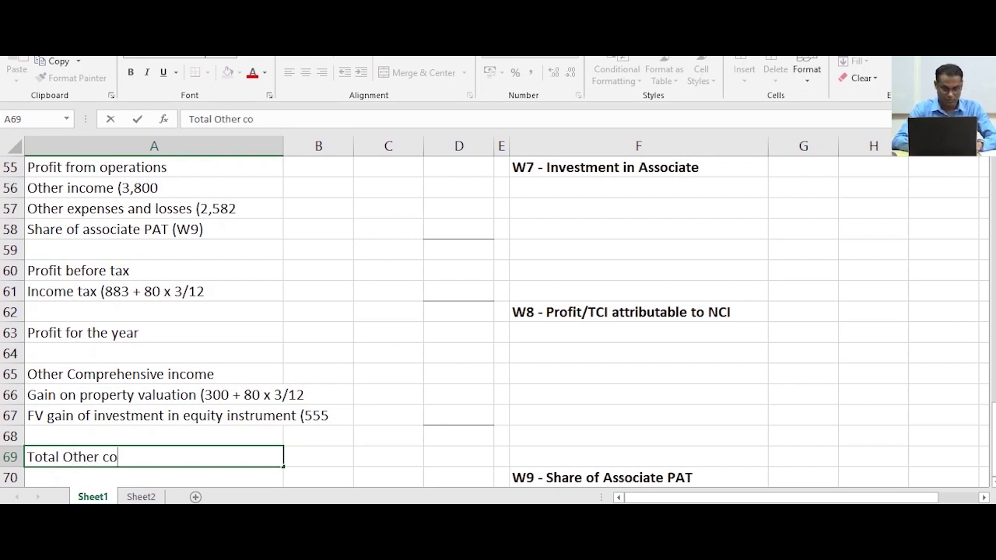
text(mprehen)
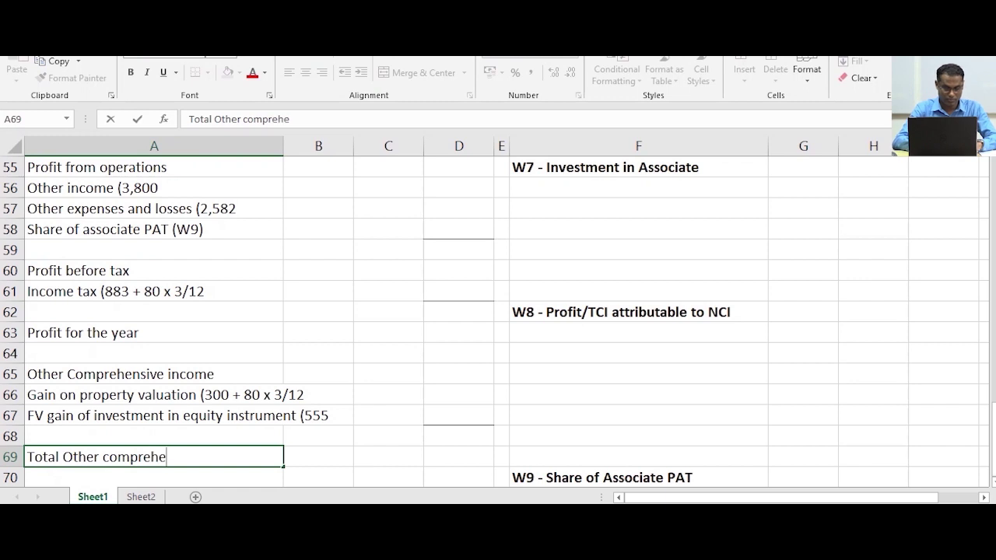
key(BackSpace)
text(nsive )
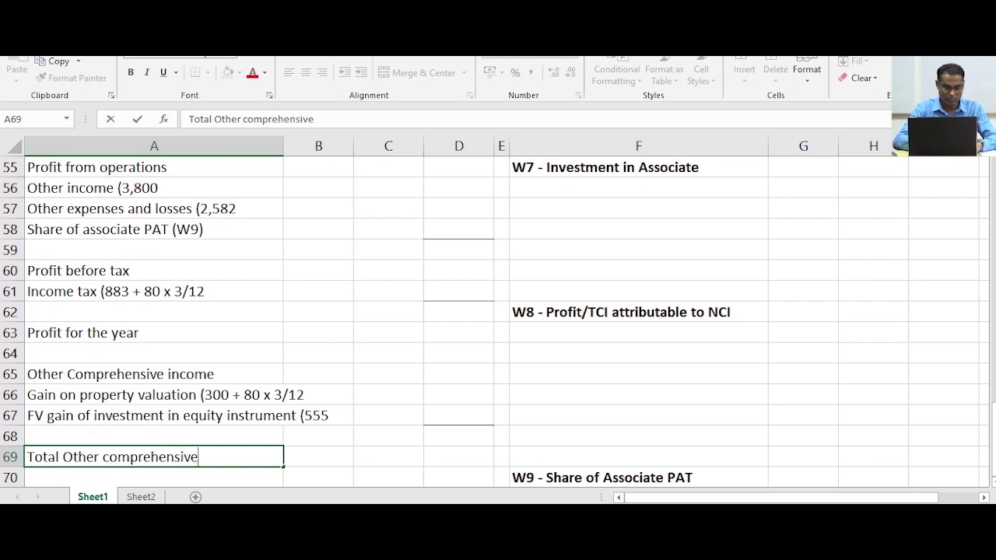
text(income)
key(Return)
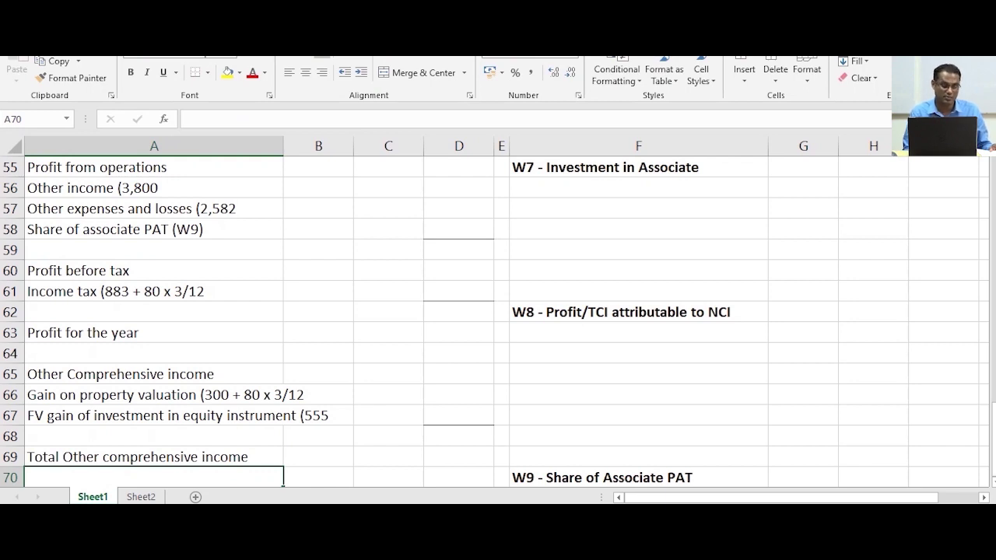
Add the line "Total Comprehensive Income" in A71, leaving a blank row below total other comprehensive income
scroll(495, 321, down, 1)
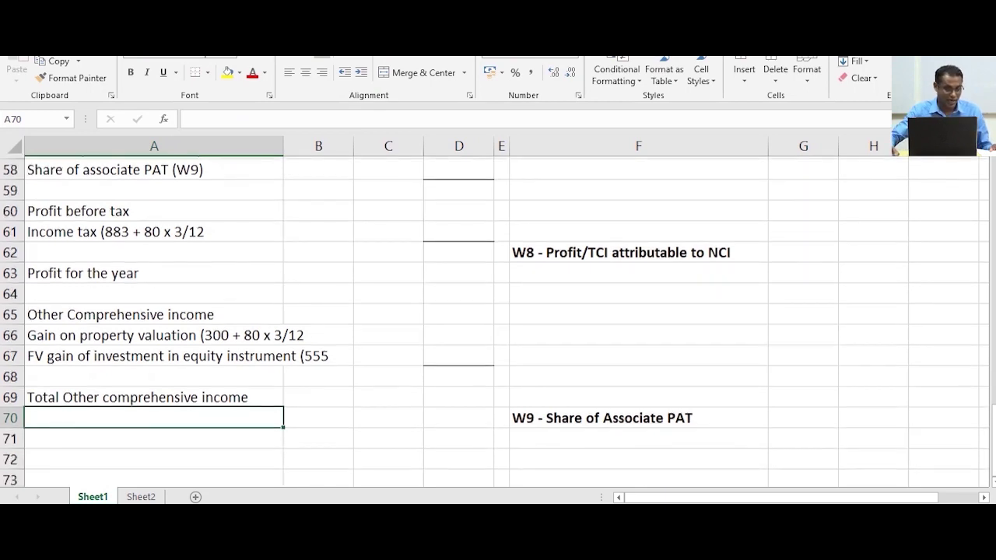
key(Down)
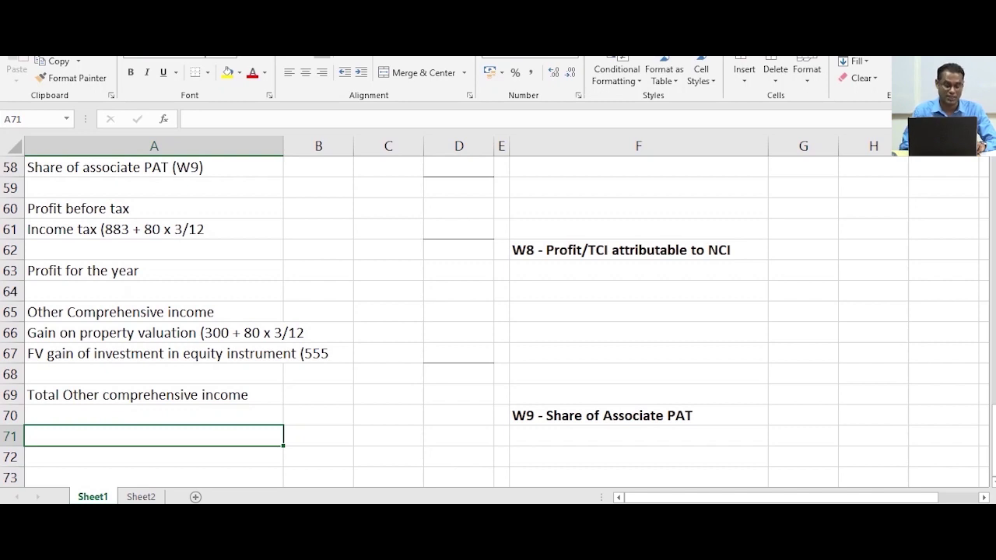
text(To)
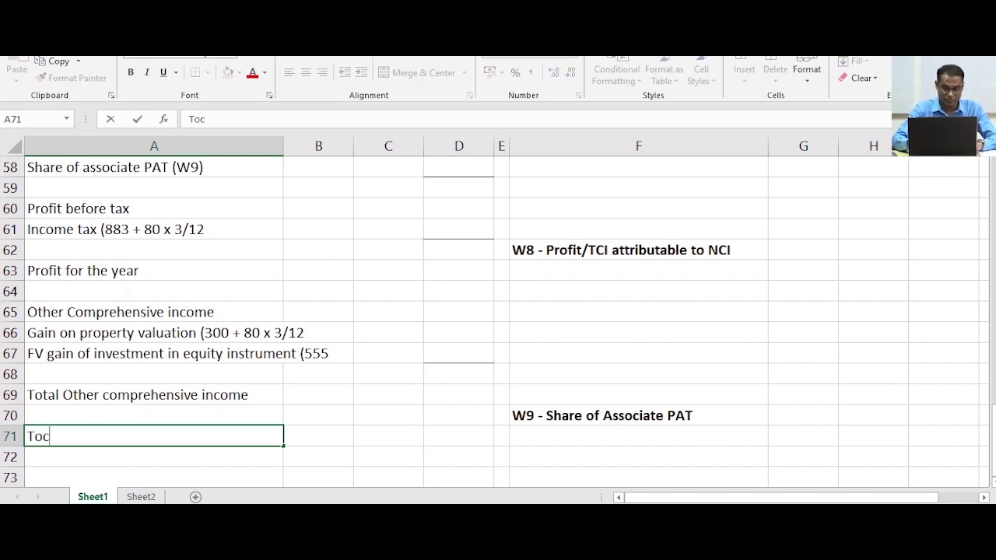
text(tal )
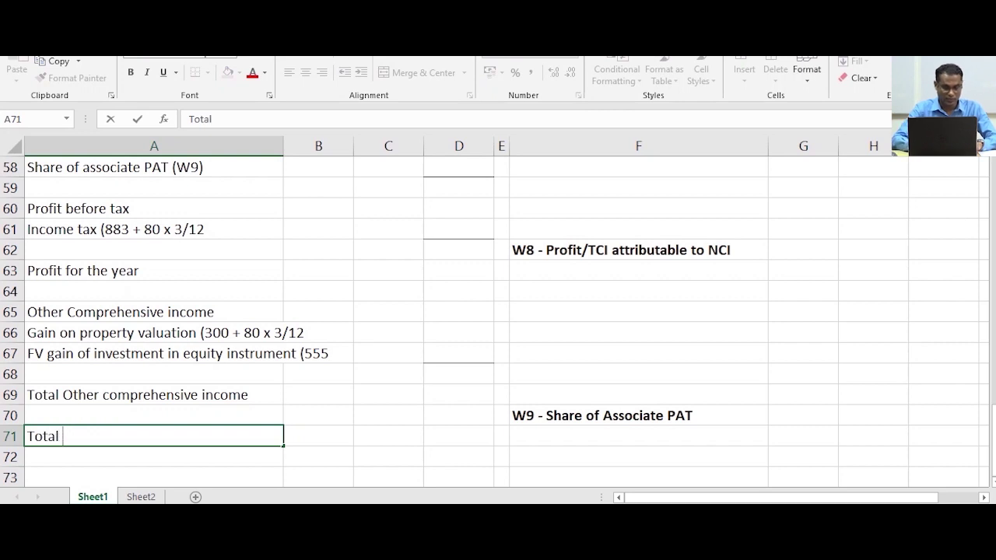
text(Compre)
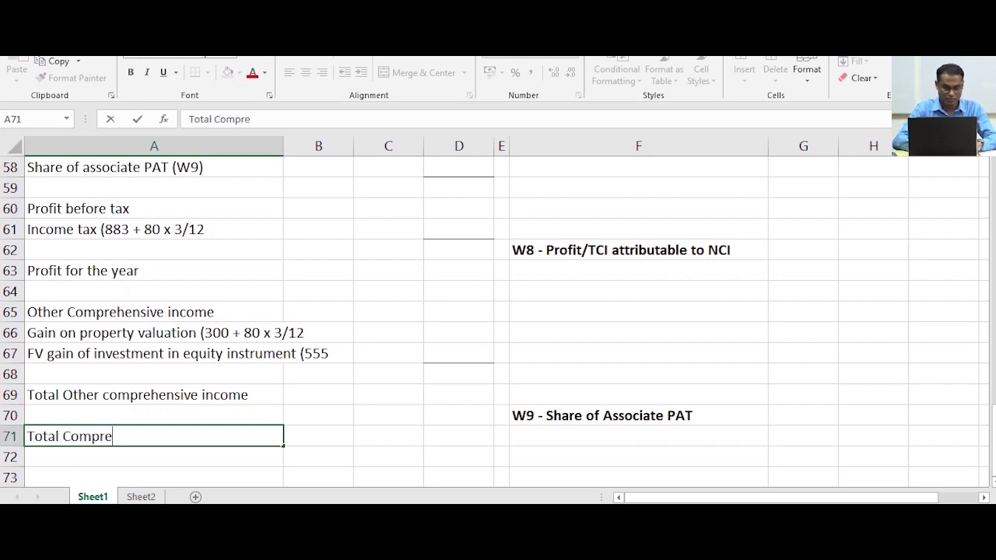
text(hensive )
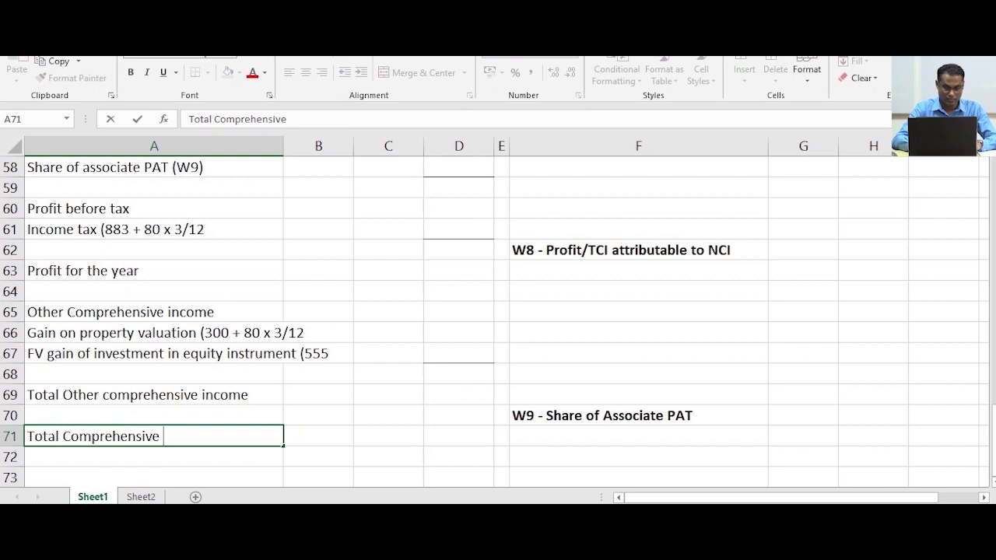
text(Income)
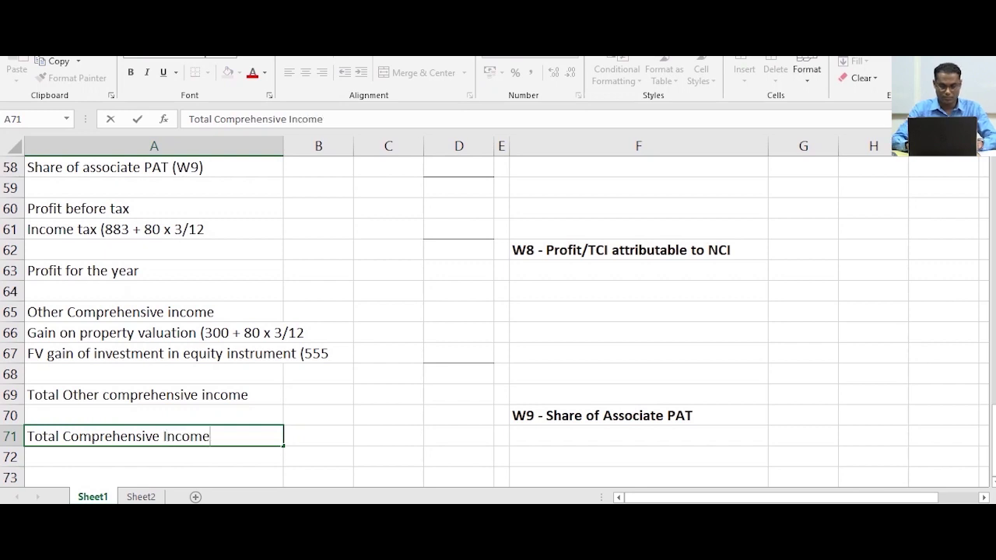
key(Return)
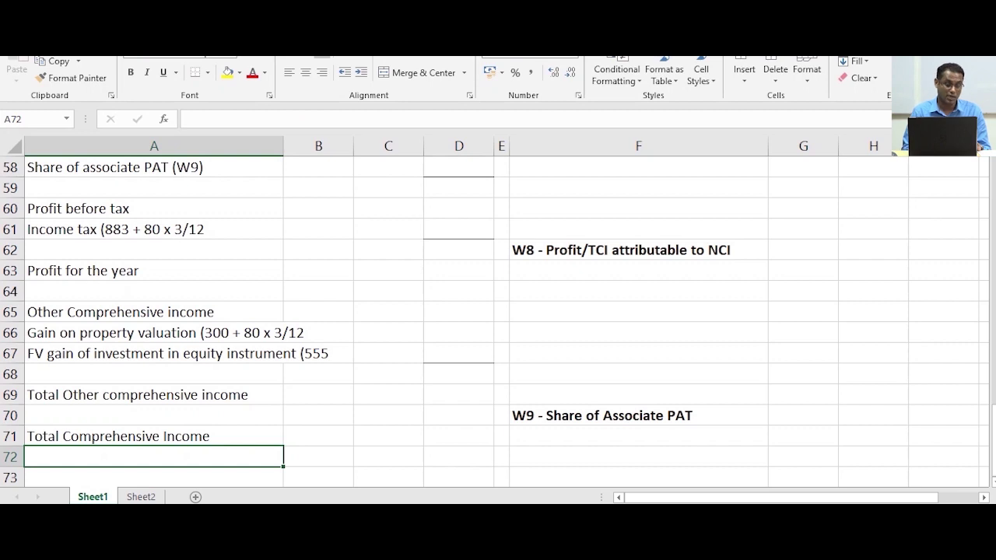
Apply a top and double bottom border to D71 in the Total Comprehensive Income row
scroll(495, 322, down, 1)
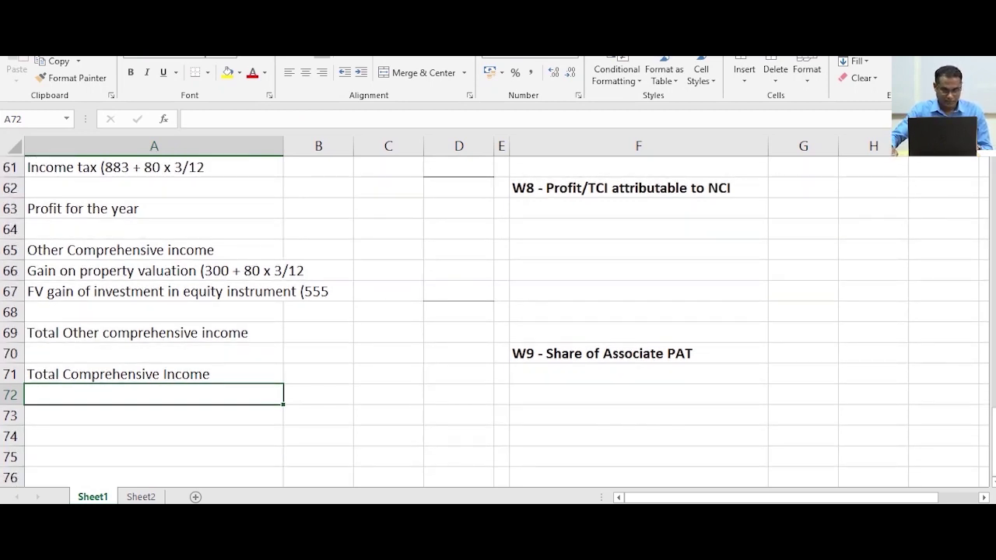
key(Return)
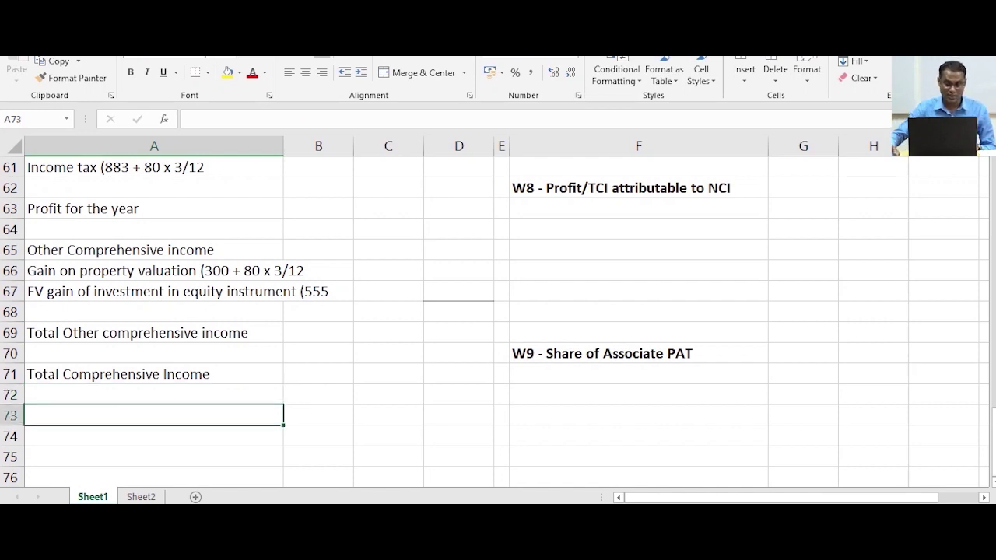
click(459, 374)
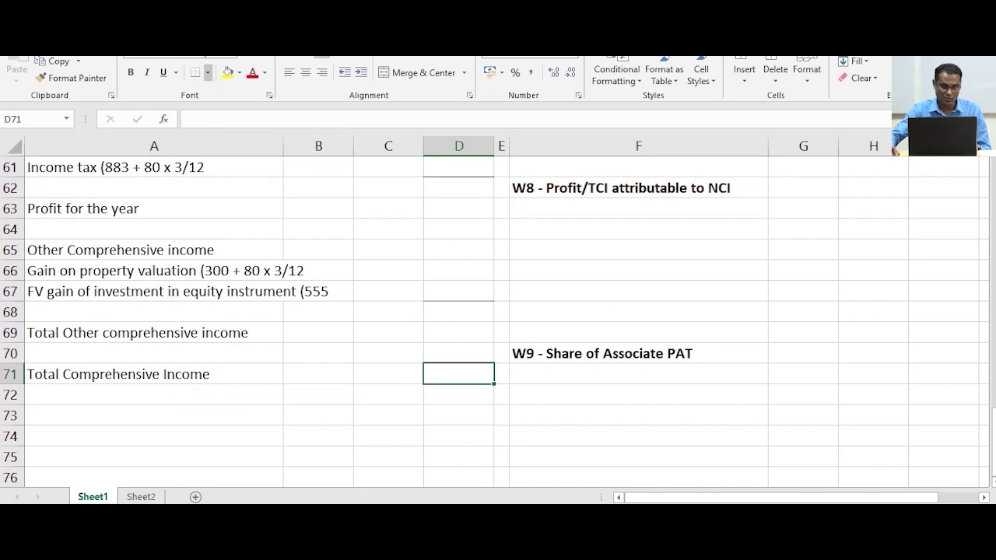
click(208, 73)
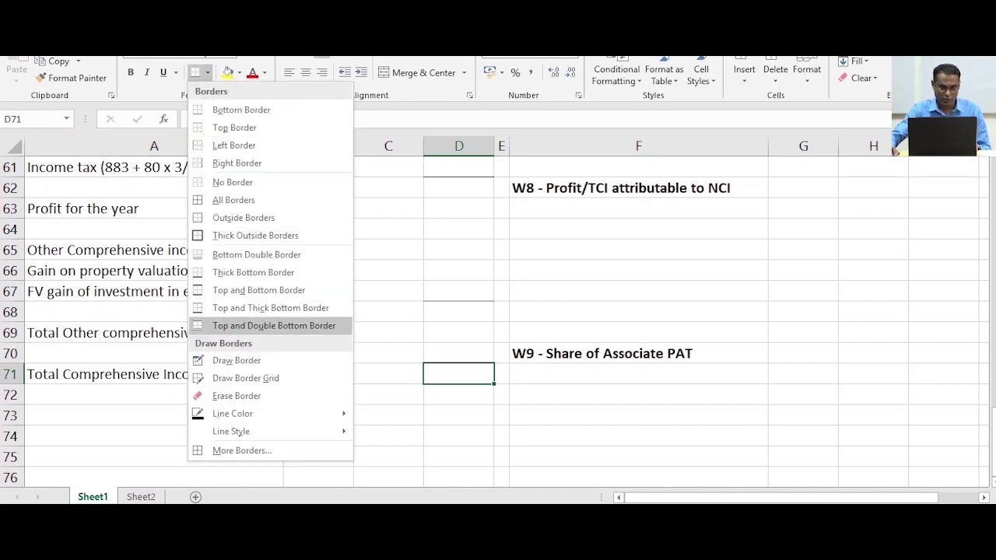
click(274, 325)
key(Return)
key(Return)
key(Return)
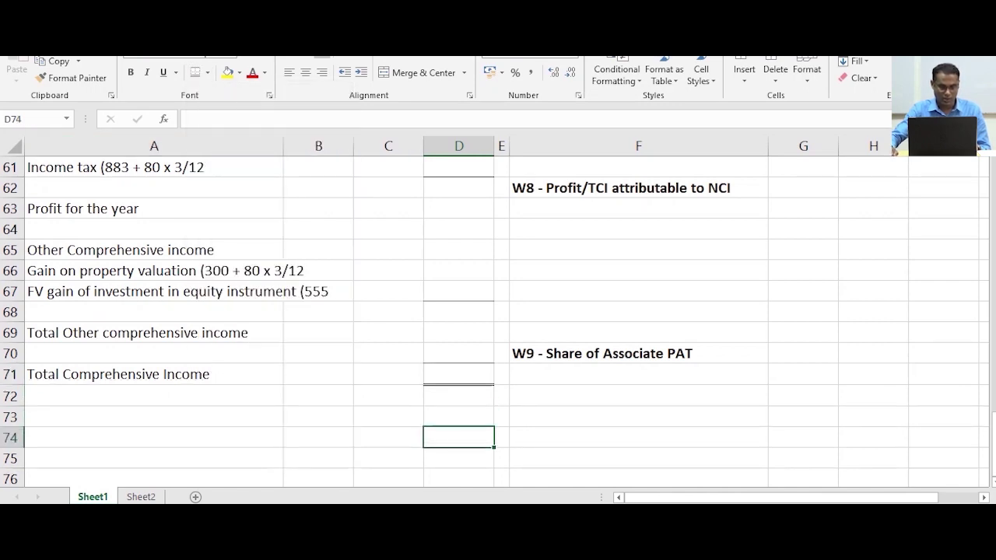
Apply the same top and double bottom border to D63 in the Profit for the year row
scroll(495, 321, up, 1)
key(Up)
key(Up)
key(Up)
key(Up)
key(Up)
key(Up)
key(Up)
key(Up)
key(Up)
key(Up)
key(Up)
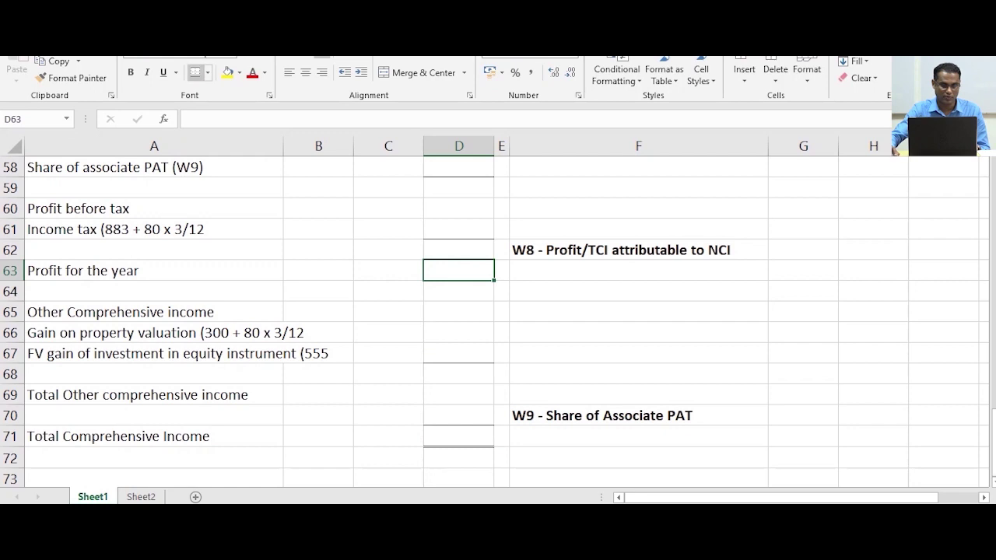
click(195, 72)
key(Down)
key(Down)
key(Down)
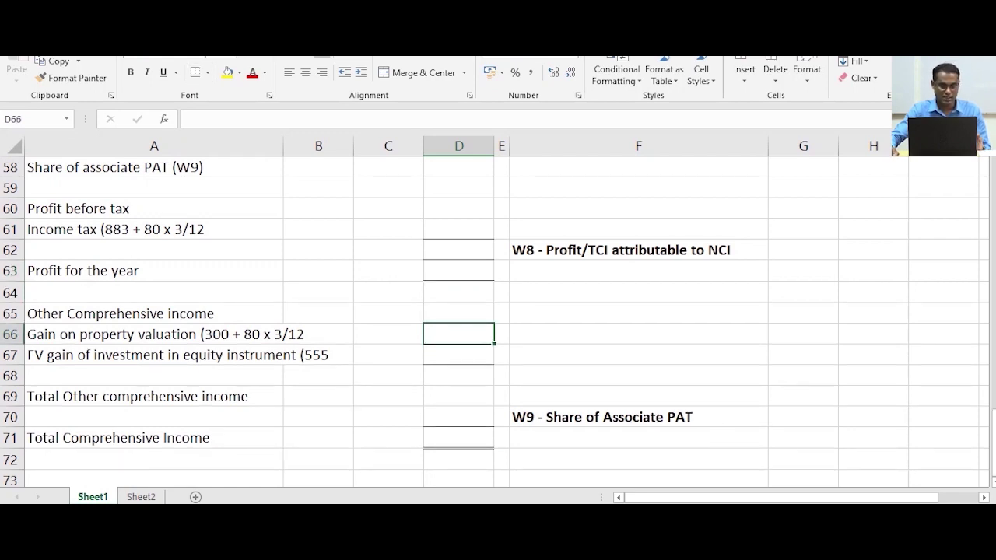
Remove the border from D61 in the Income tax row
key(Up)
key(Up)
key(Up)
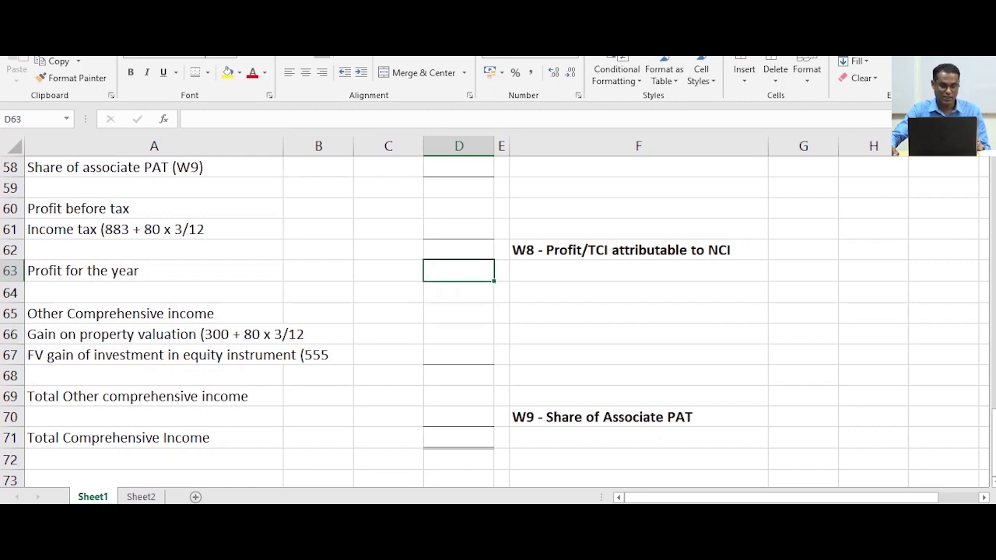
key(Down)
key(Down)
key(Down)
key(Down)
key(Down)
key(Down)
key(Up)
key(Up)
key(Up)
key(Up)
key(Up)
key(Up)
key(Up)
key(Up)
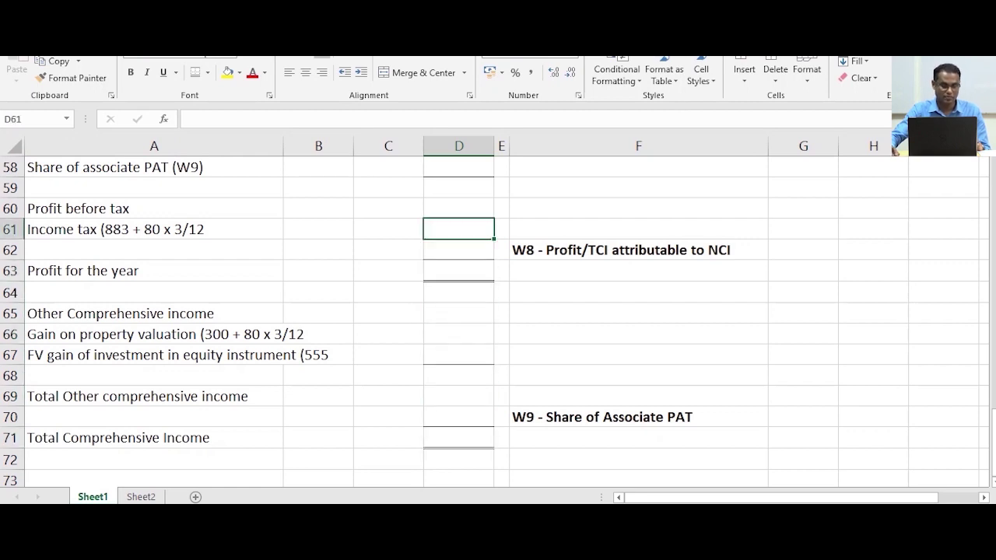
click(208, 73)
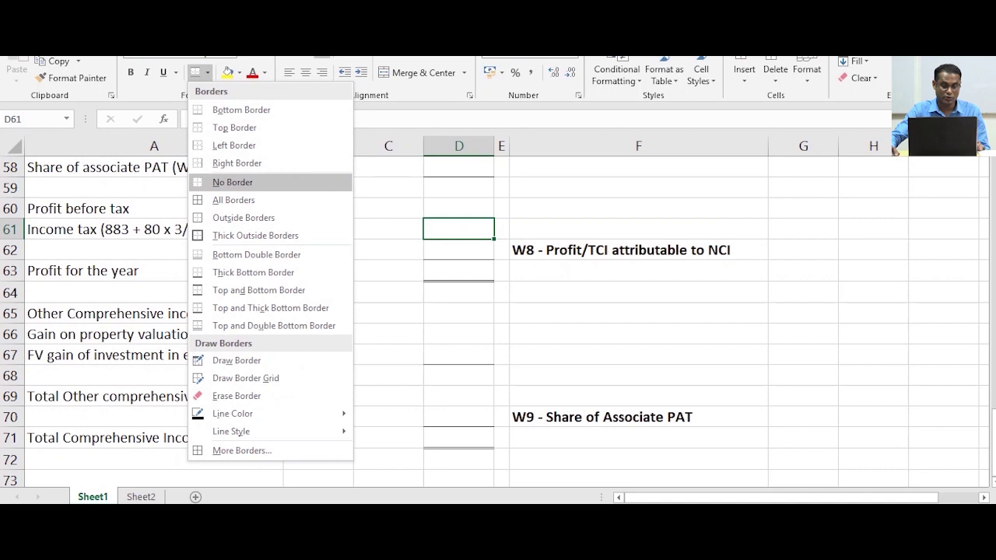
click(234, 182)
click(389, 271)
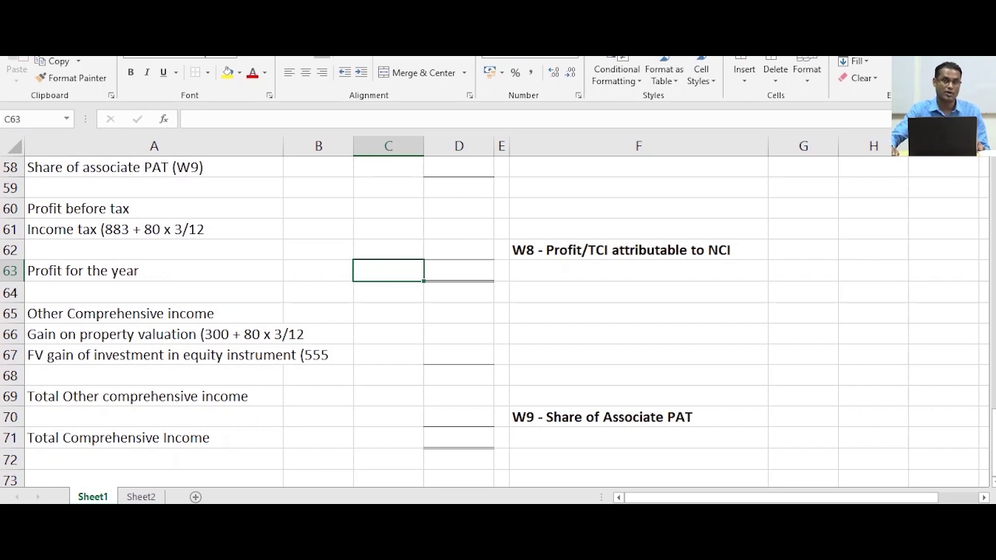
Add the heading "Profit for the year attributable to" in A73, leaving a blank row below Total Comprehensive Income
scroll(498, 319, down, 1)
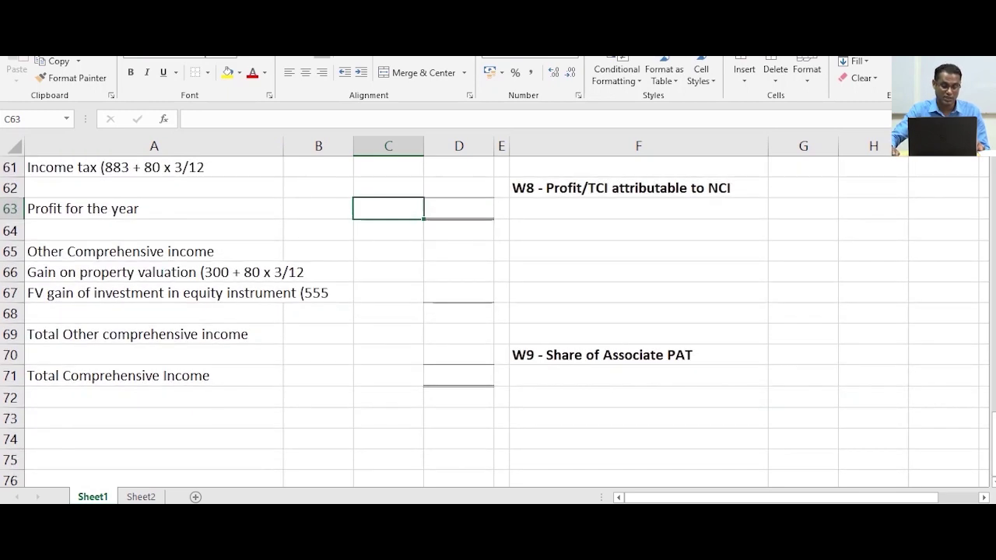
click(154, 418)
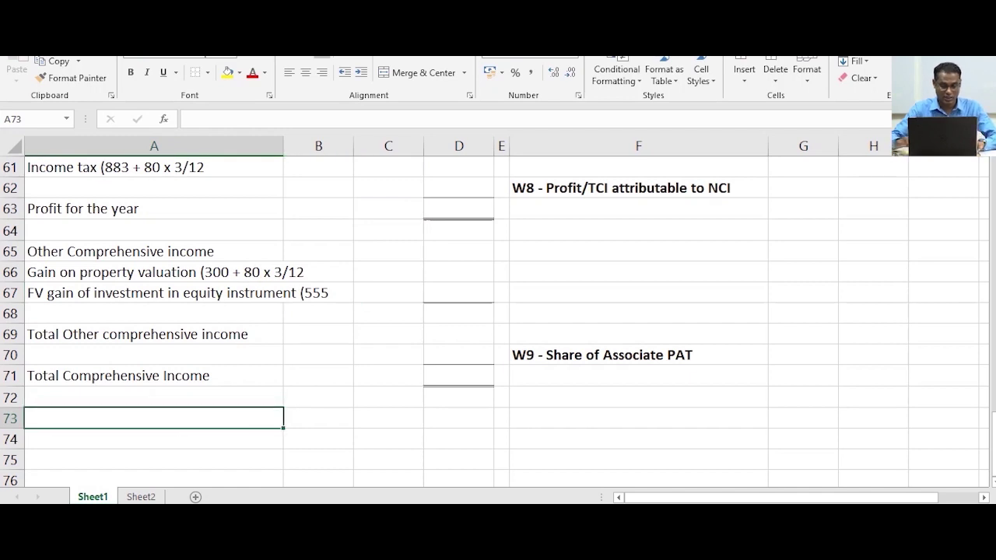
text(Profi)
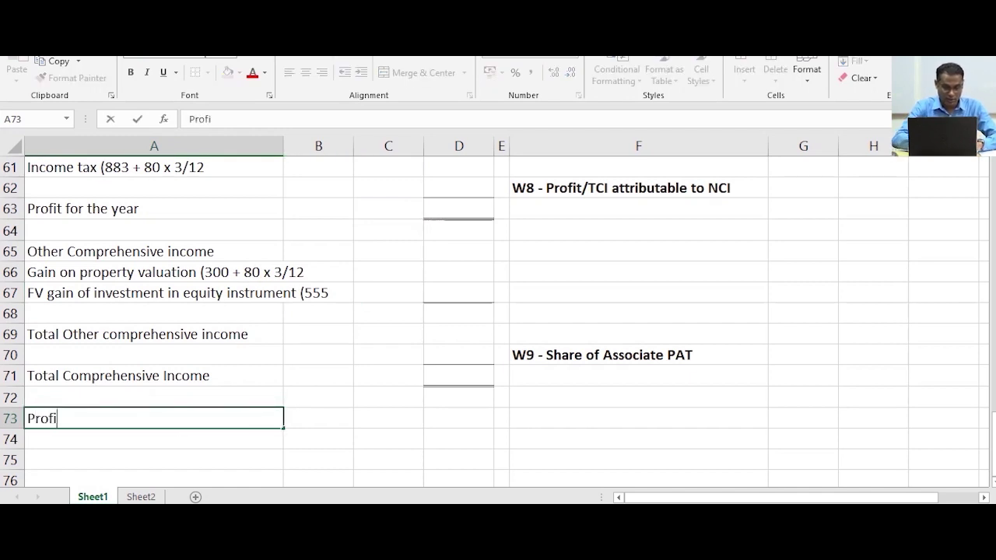
text(t for th)
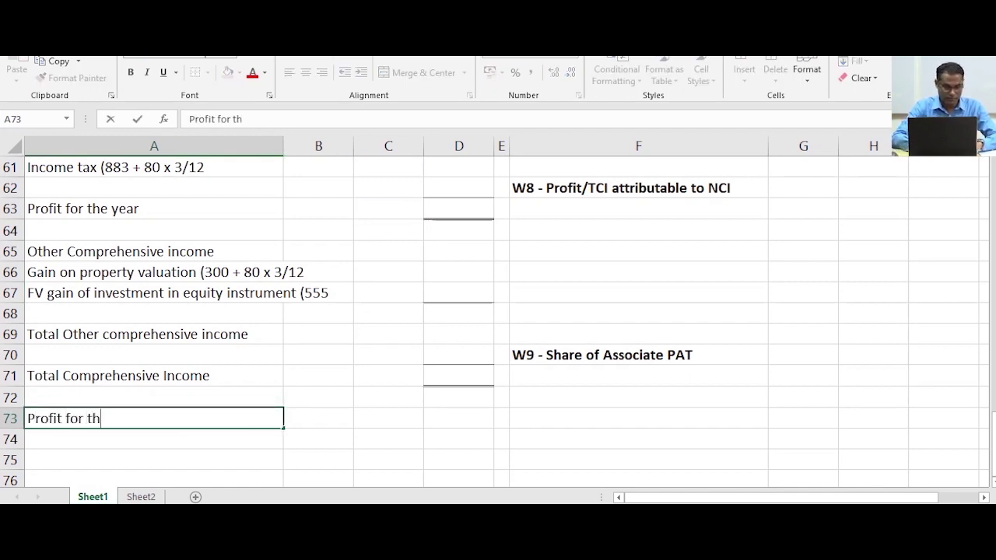
text(e year )
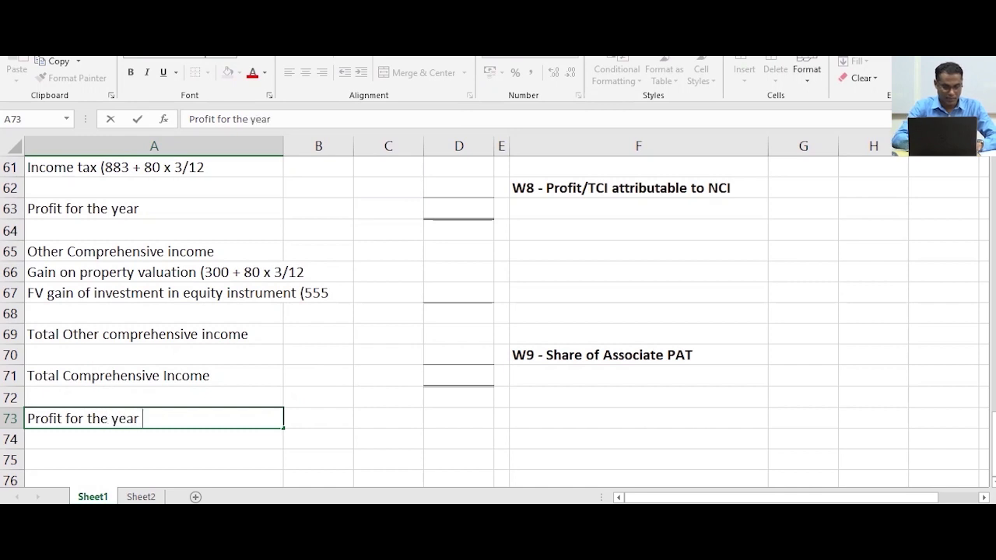
text(attrib)
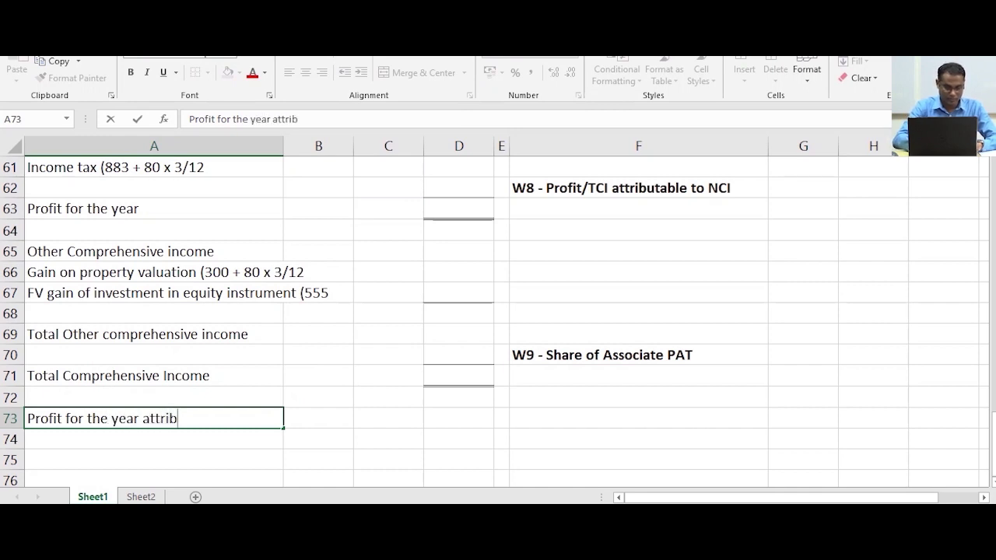
text(utable to)
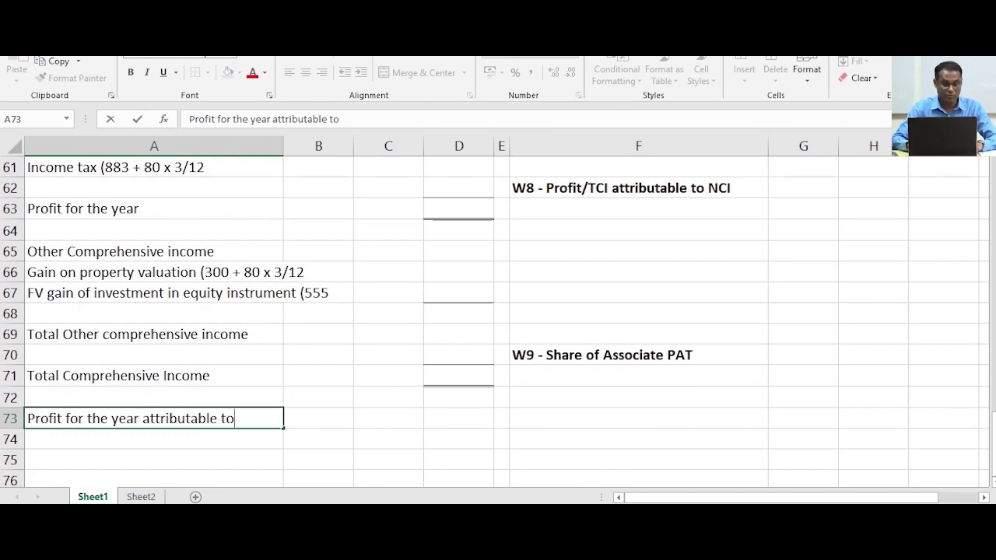
key(Return)
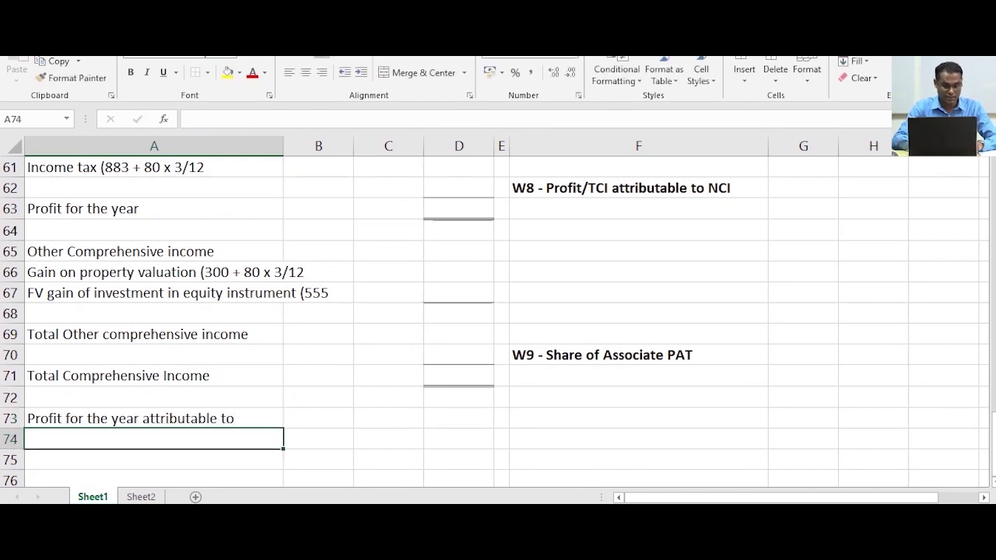
Add the lines "Equity holders of the parent" in A74 and "NCI (W8)" in A75 under the profit attribution heading
text(Equi)
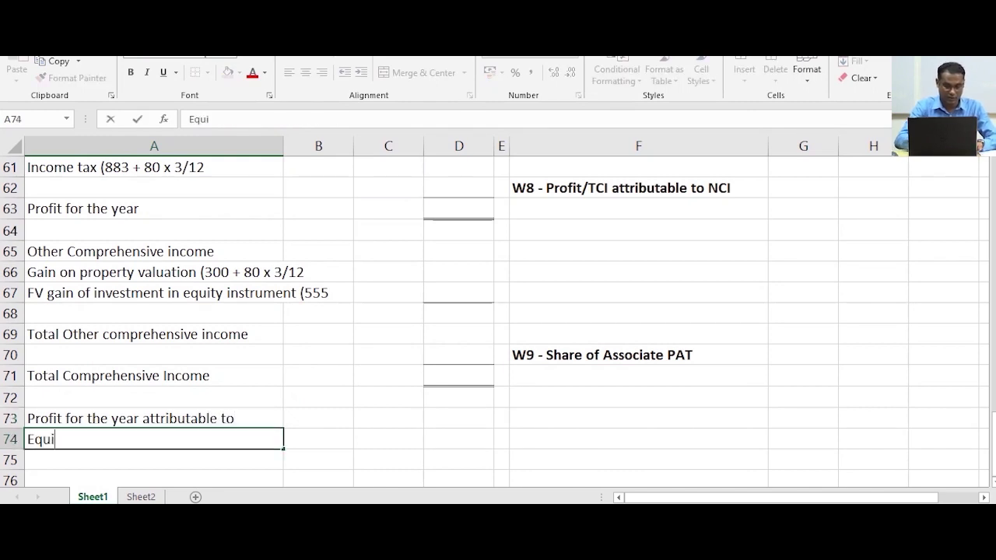
text(ty hold)
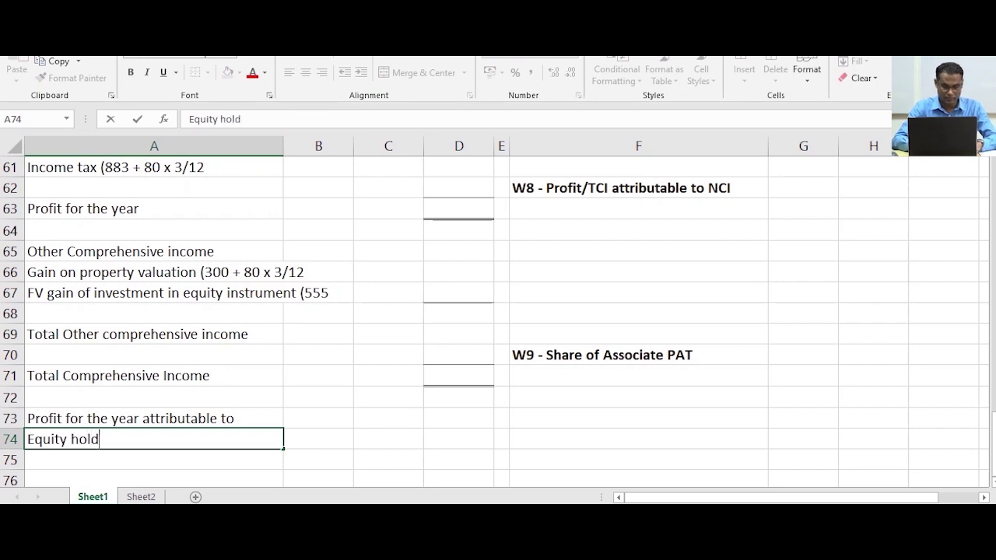
text(er s of the )
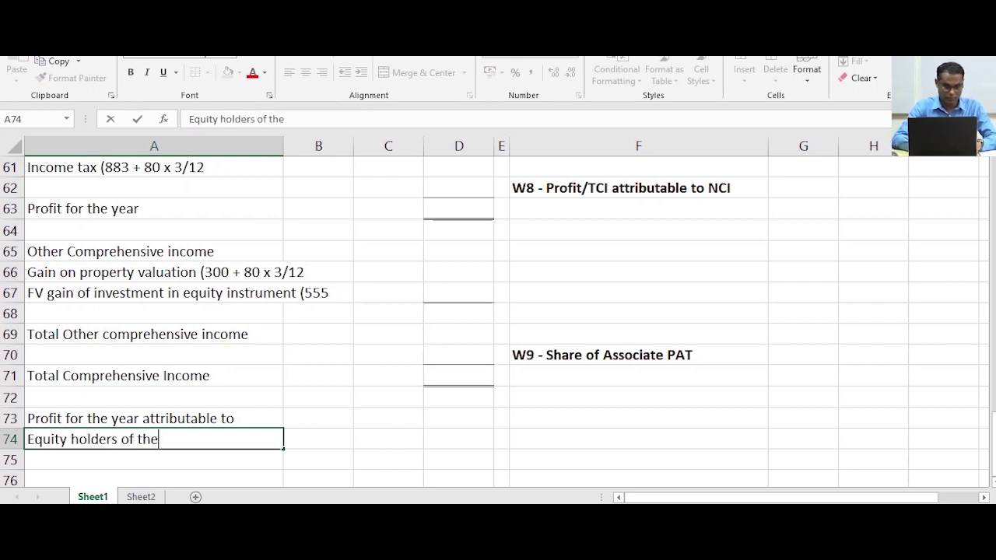
text(parent)
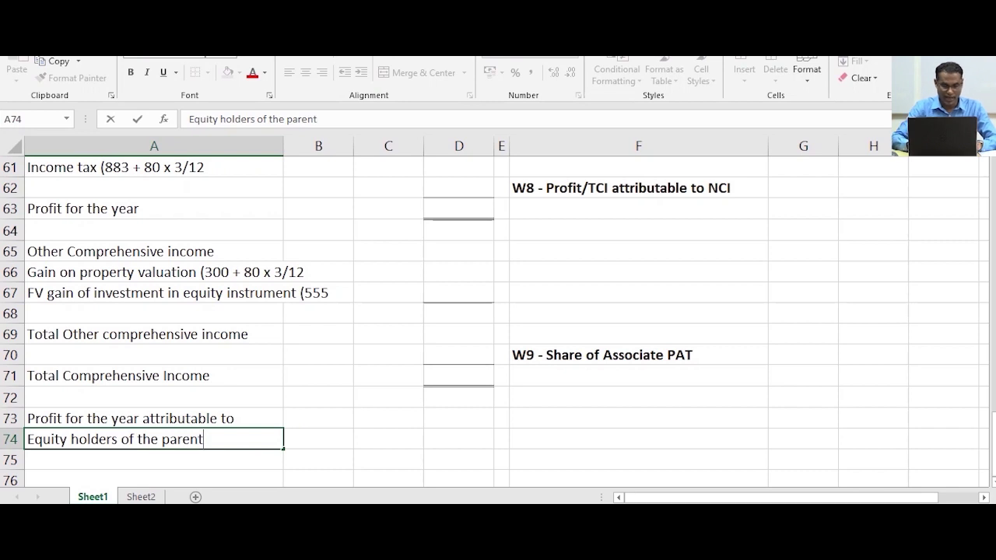
key(Return)
text(NCI)
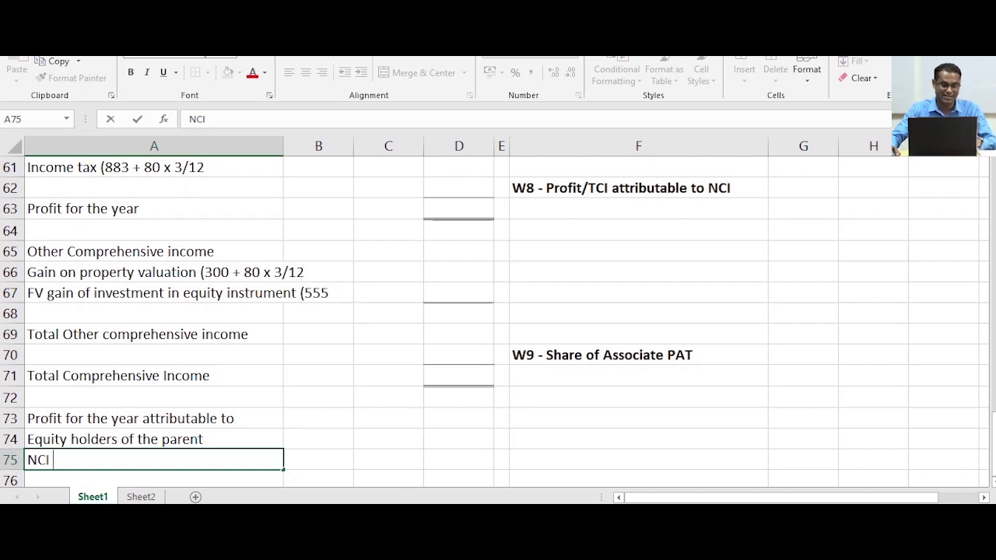
text(()
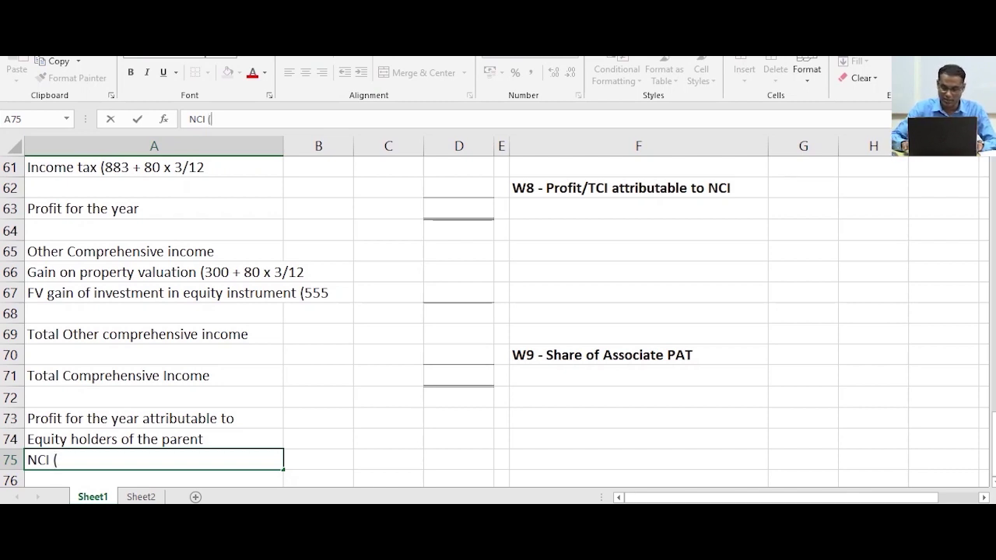
text(W8))
key(Return)
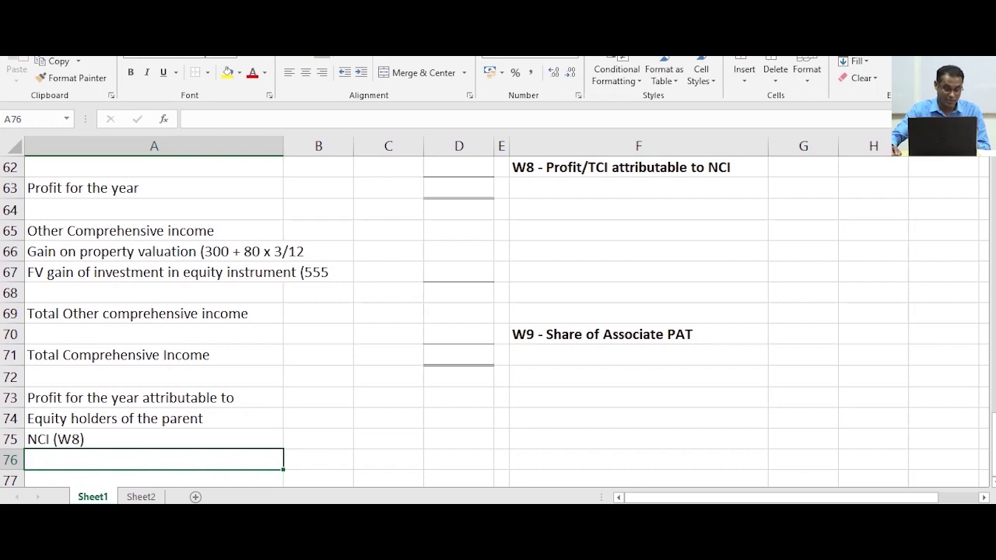
Add the heading "Total Comprehensive income attributable to" in A77, leaving a blank row below the profit attribution lines
scroll(495, 321, down, 1)
click(154, 417)
text(T)
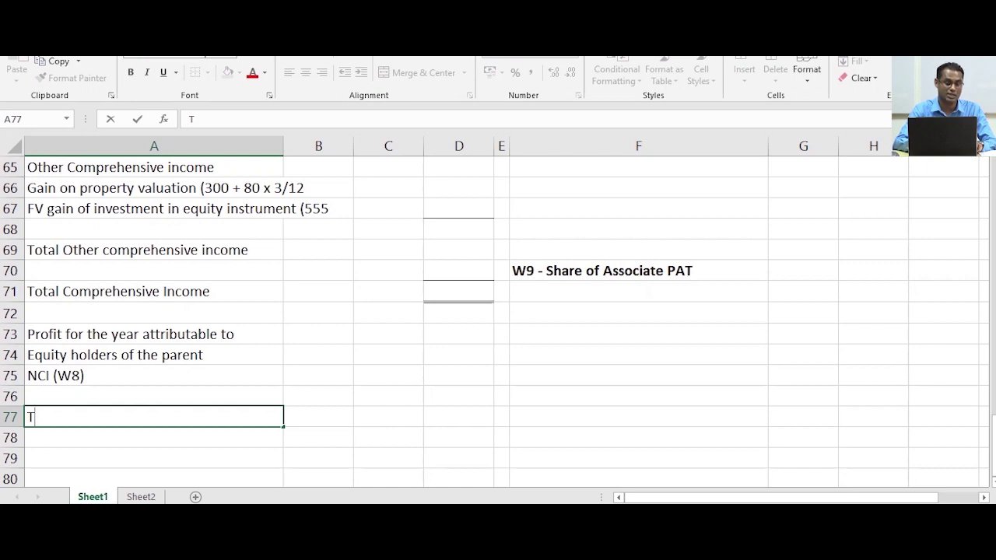
text(otal )
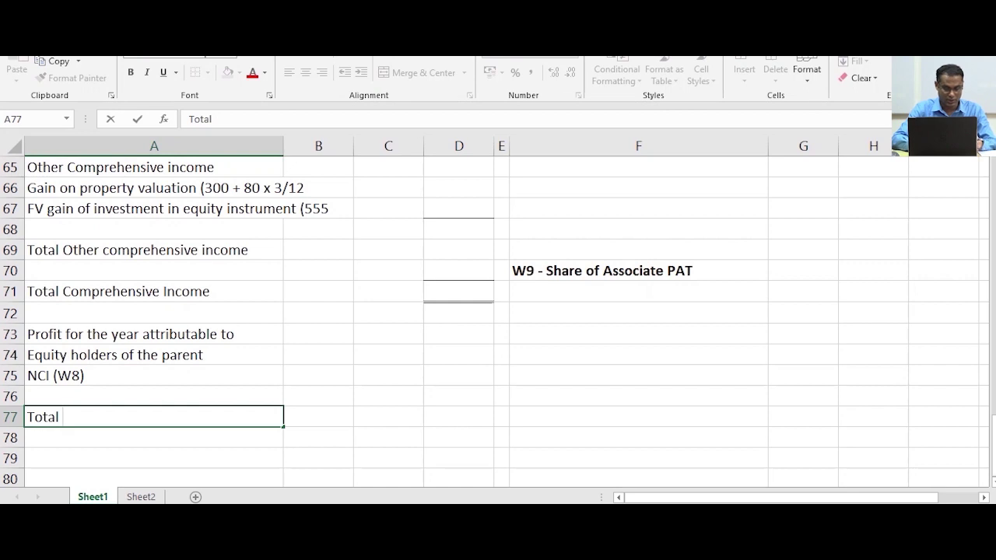
text(Compreh)
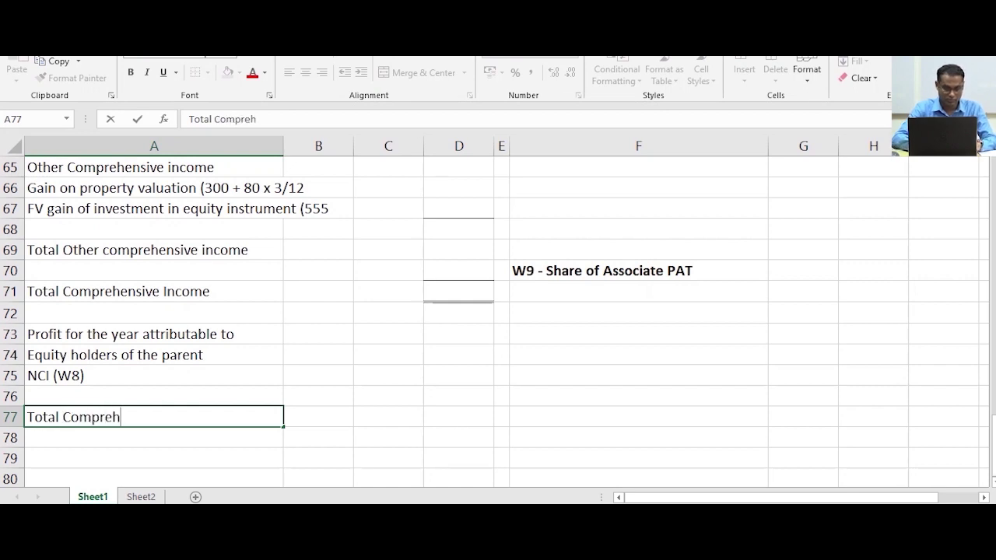
text(ensive income)
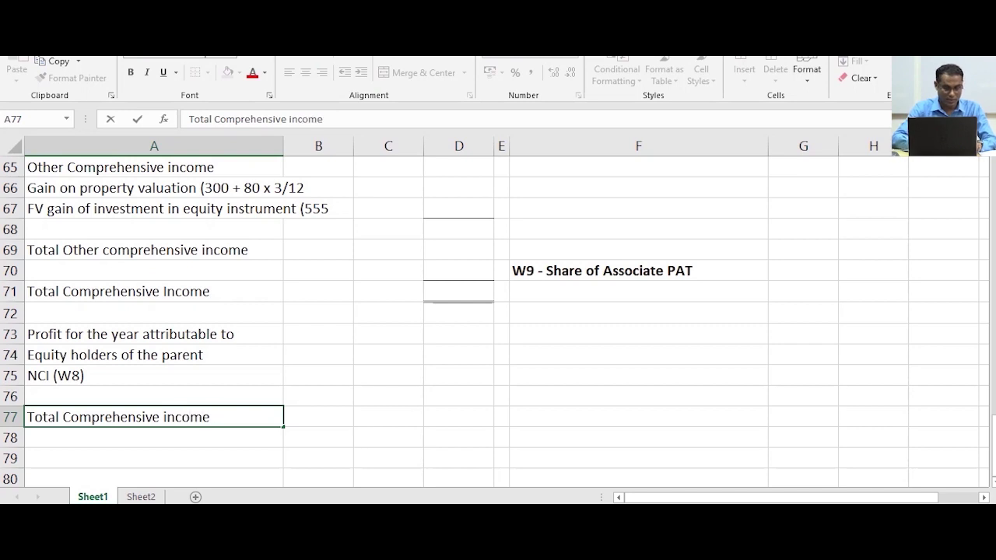
text(attri)
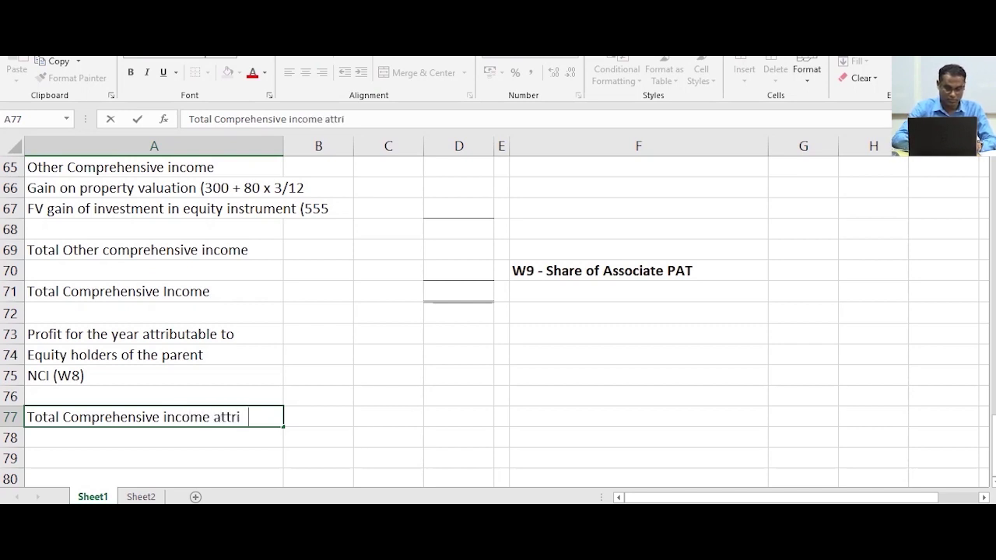
text(butable to)
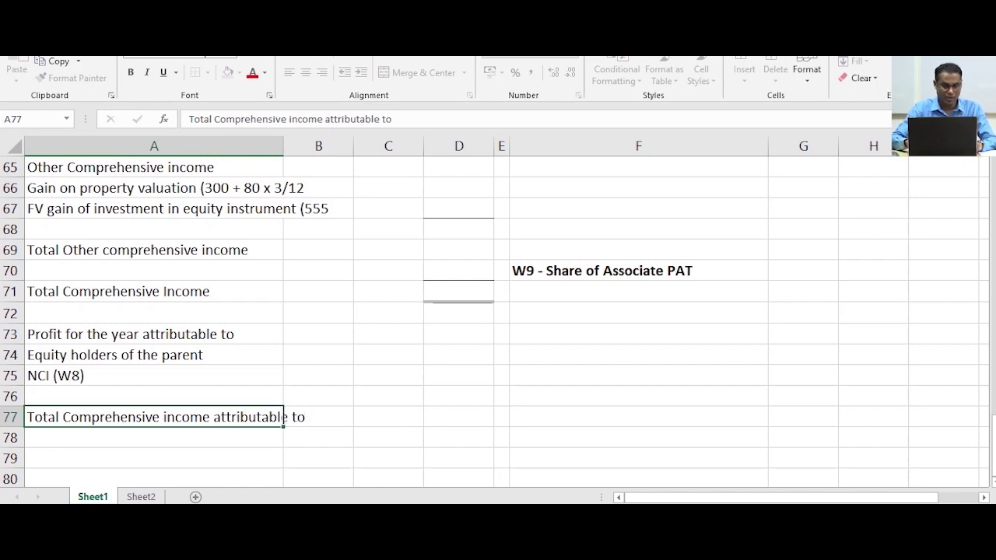
key(Return)
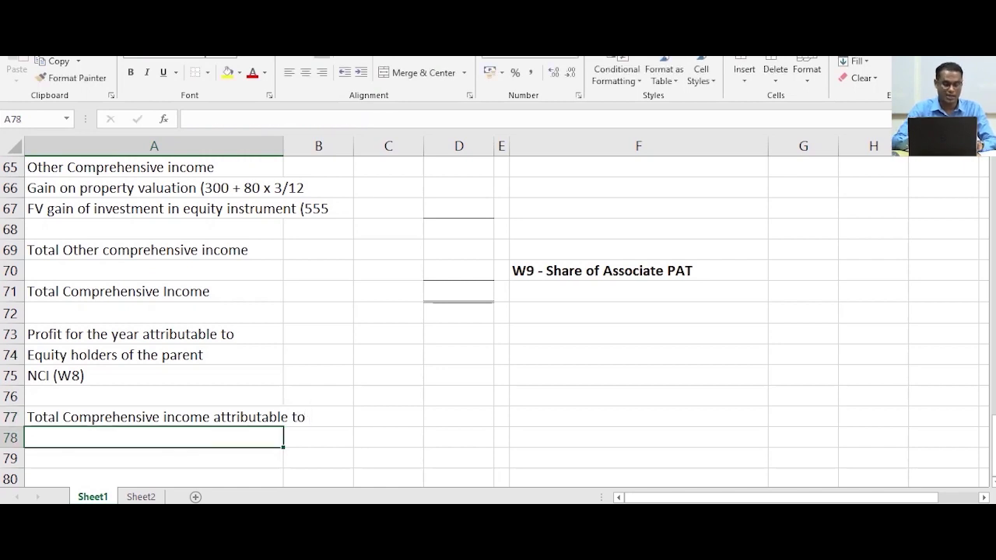
Add "Equity holders of the parent" in A78 and "NCI (W8)" in A79 under the total comprehensive income attribution heading
text(Equi)
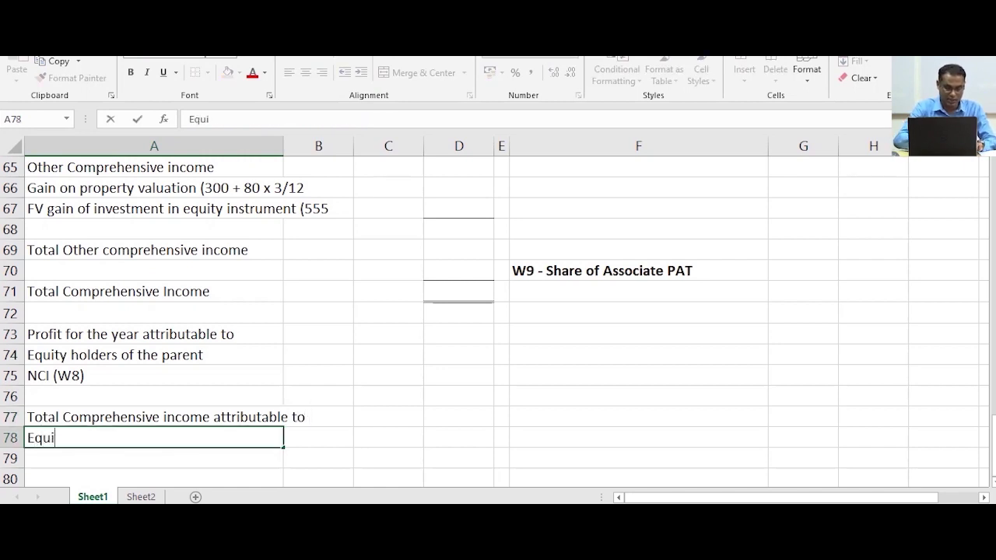
text(ty hol)
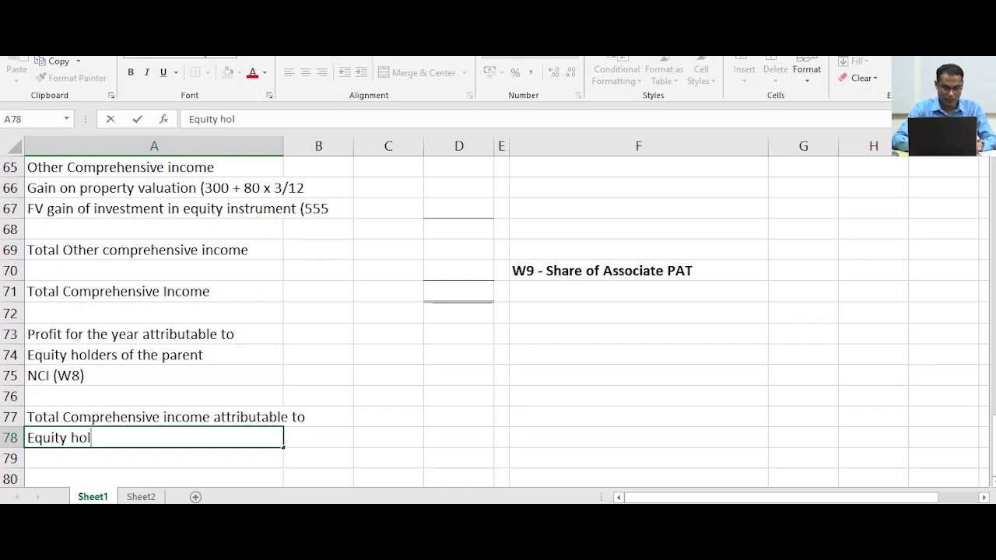
text(ders )
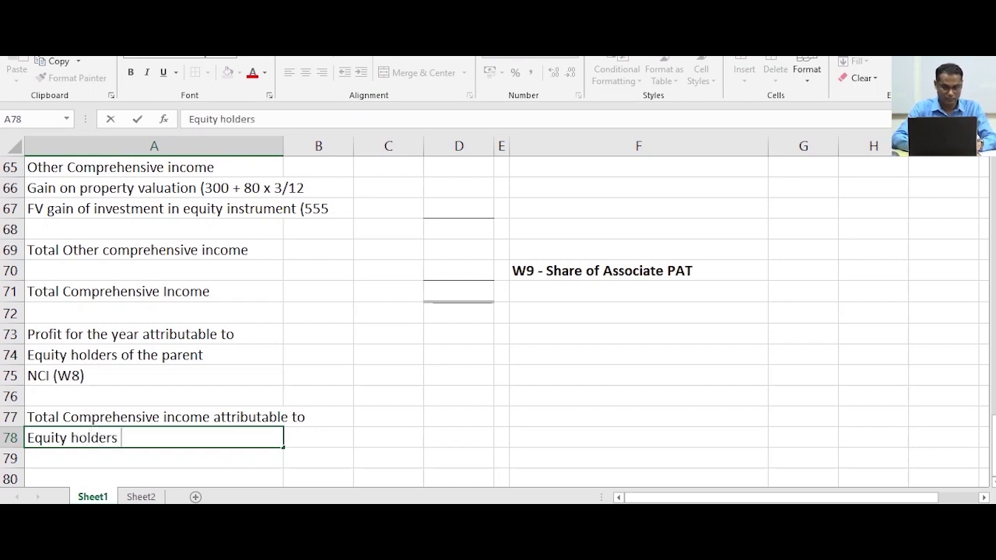
text(of the pa)
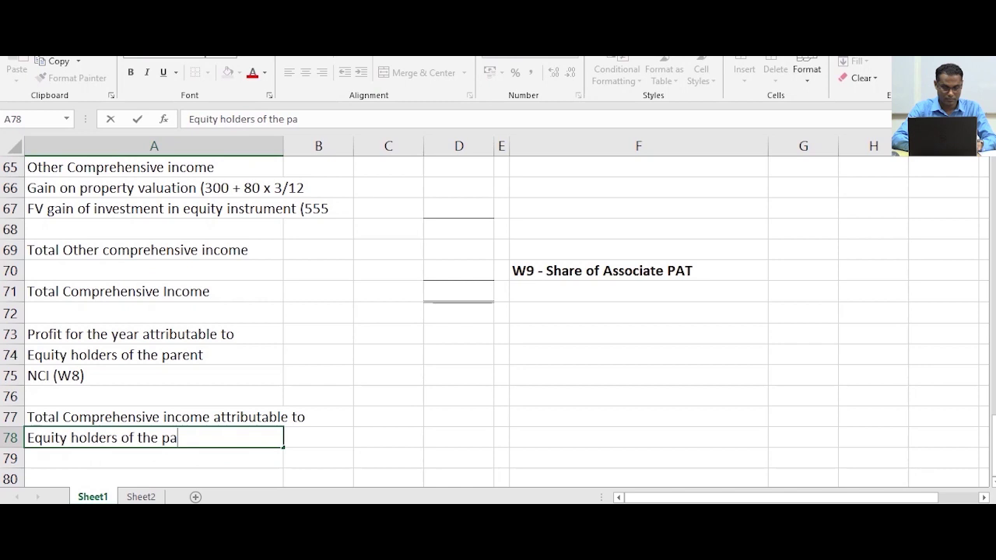
text(rent)
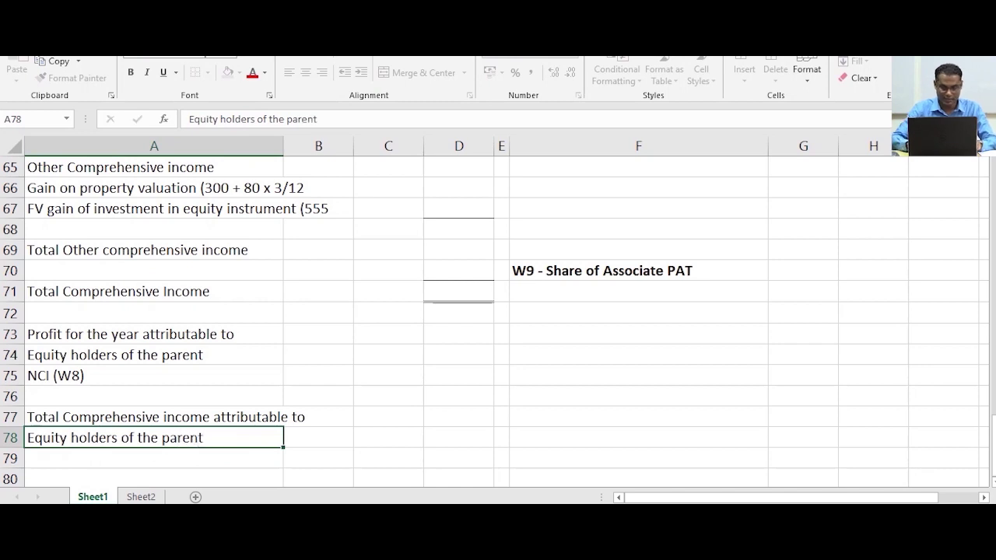
key(Return)
text(NCI )
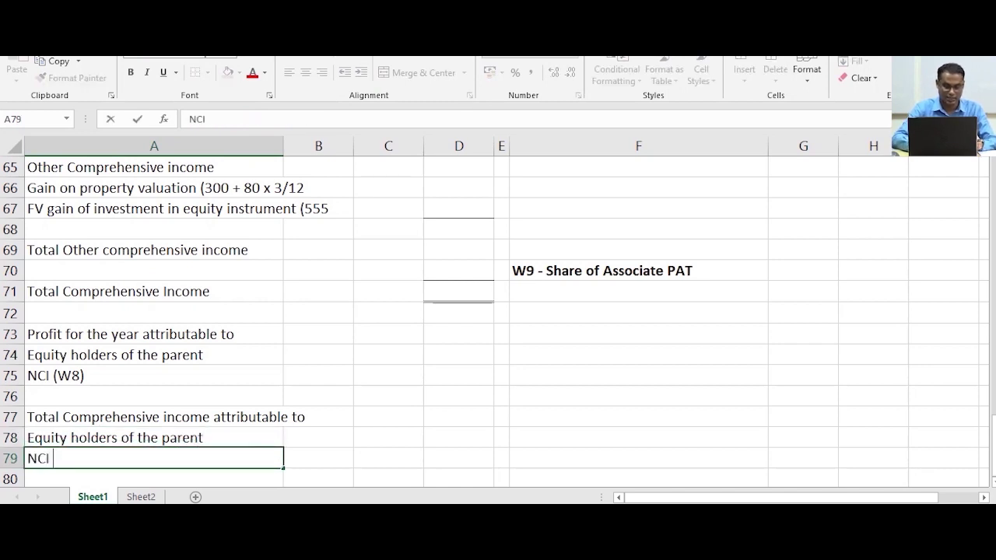
text(()
scroll(498, 311, up, 2)
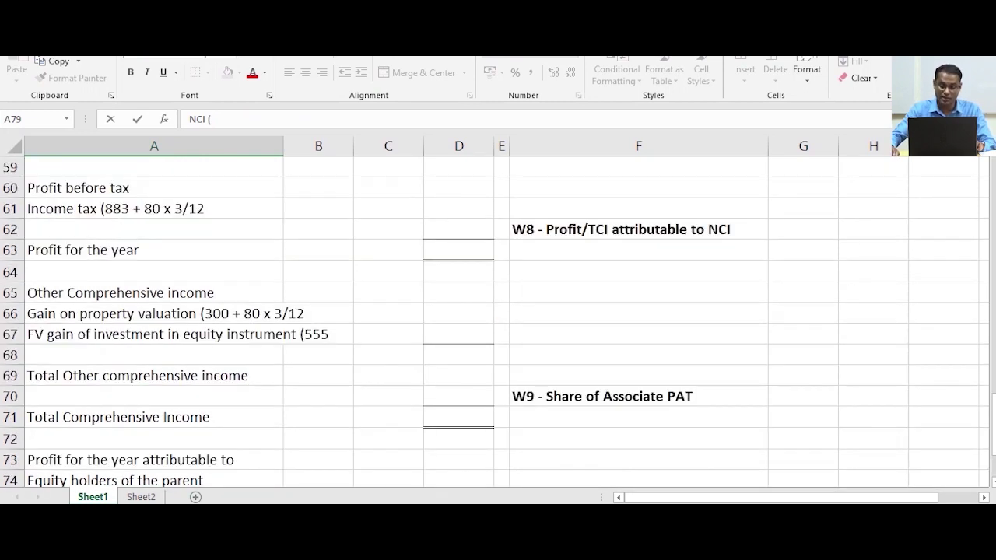
scroll(499, 311, down, 3)
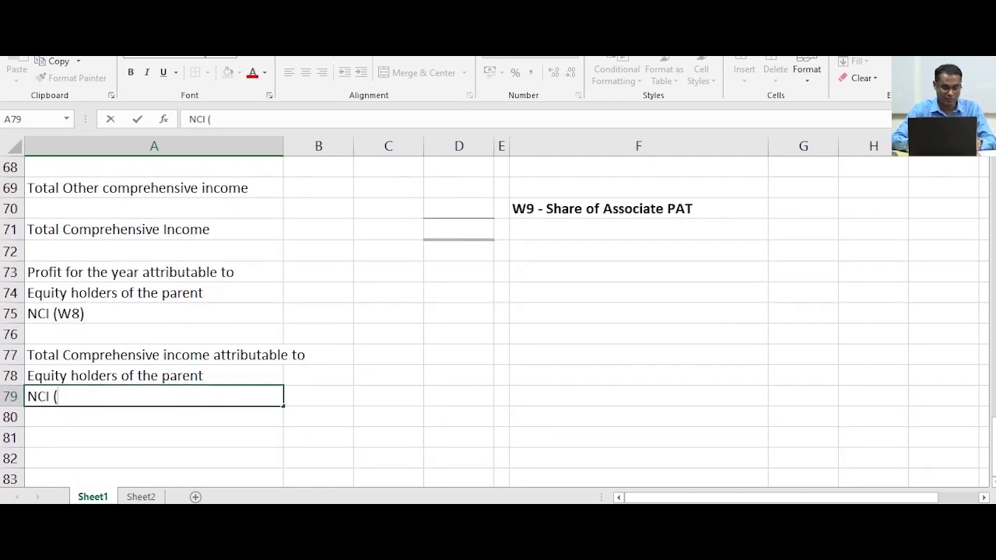
text(W8))
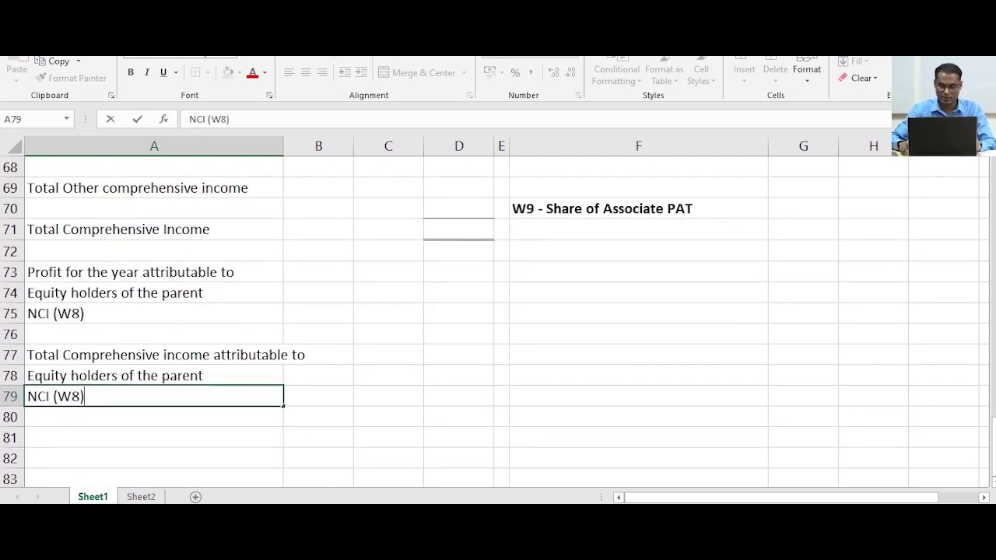
key(Return)
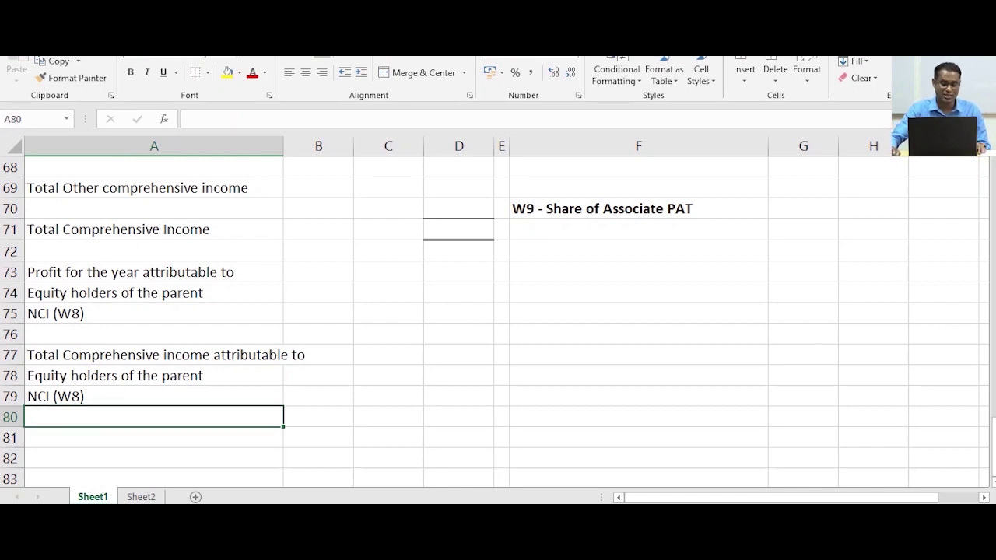
Review the line items of both consolidated statements alongside the working headings, from the non-current assets to the attribution lines
scroll(495, 321, up, 4)
scroll(495, 322, down, 4)
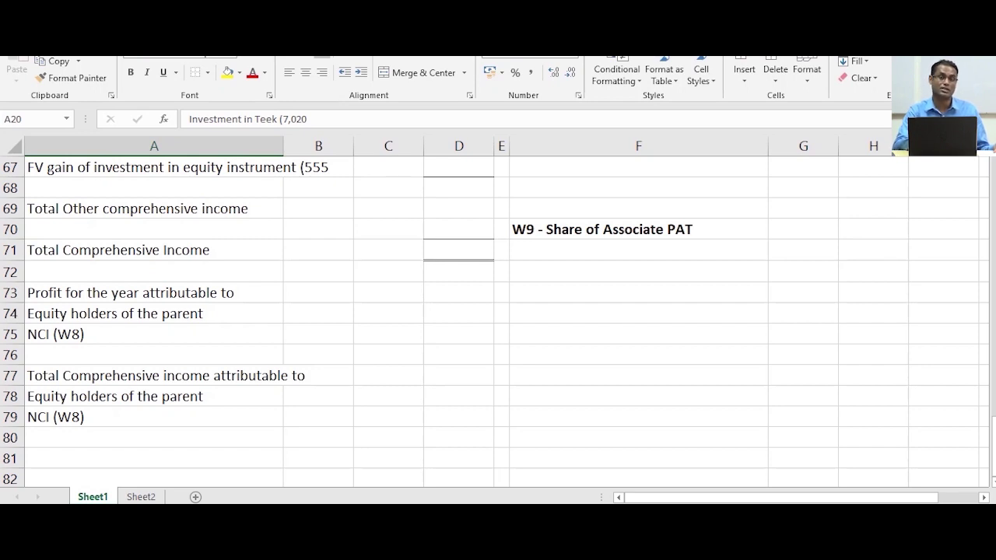
scroll(498, 311, up, 11)
scroll(498, 311, down, 11)
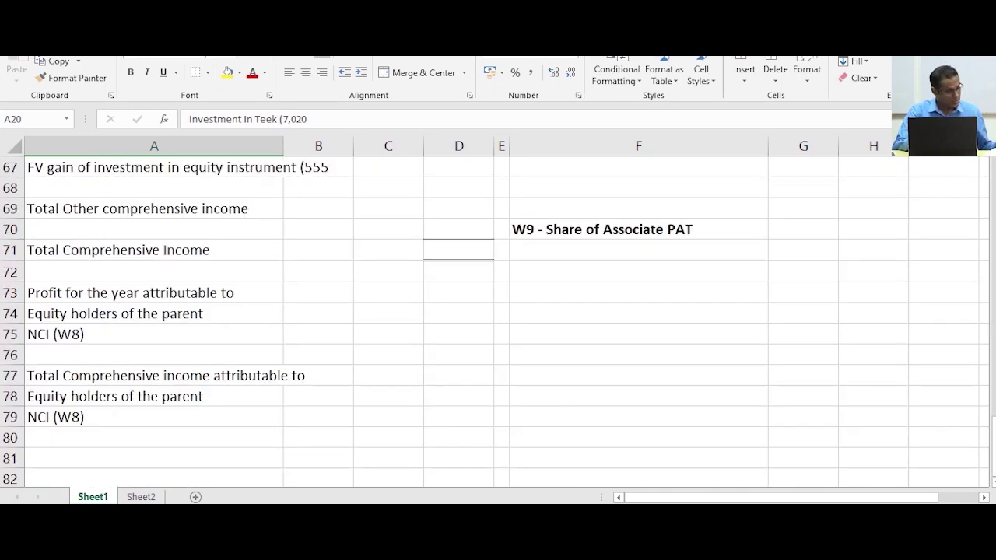
scroll(498, 311, up, 16)
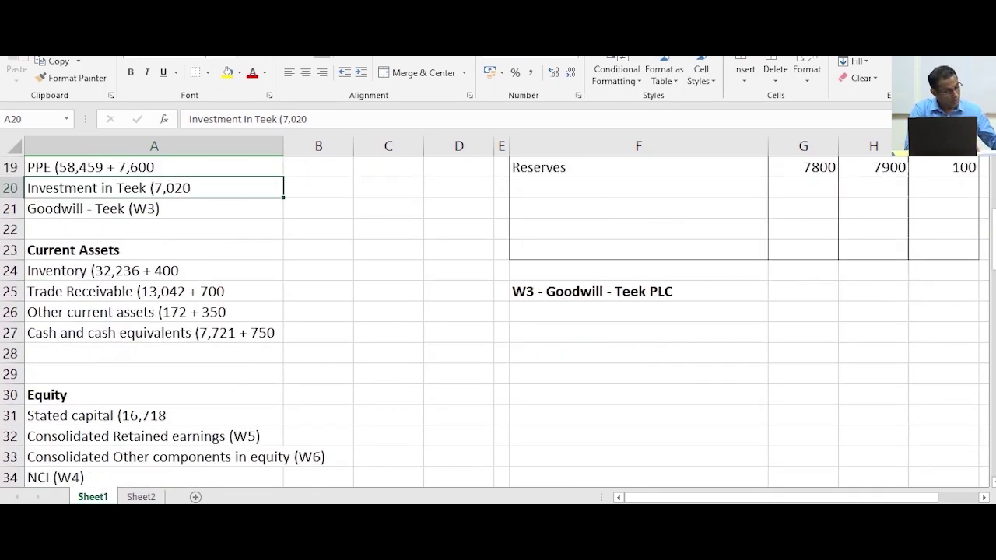
scroll(498, 312, down, 16)
scroll(498, 311, up, 7)
scroll(498, 312, down, 7)
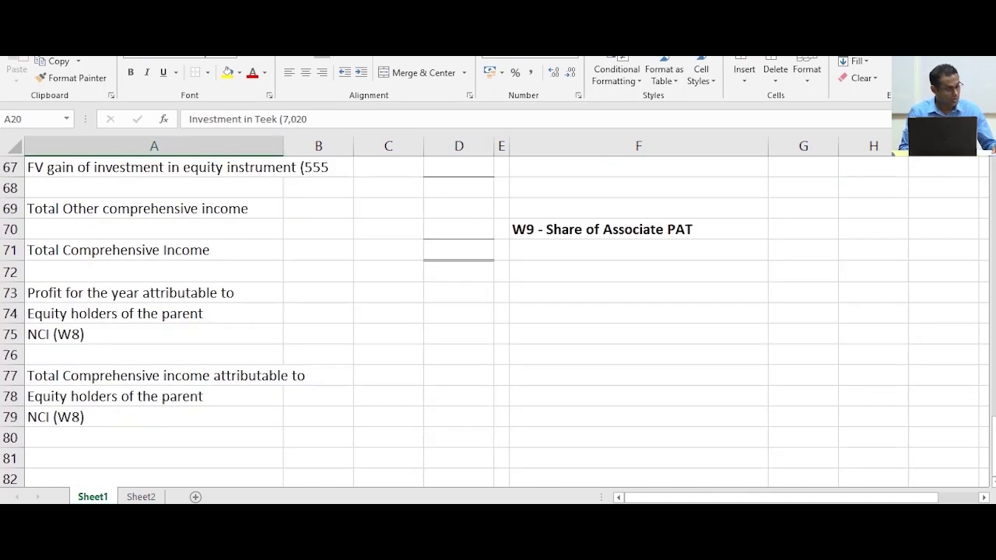
scroll(498, 319, up, 7)
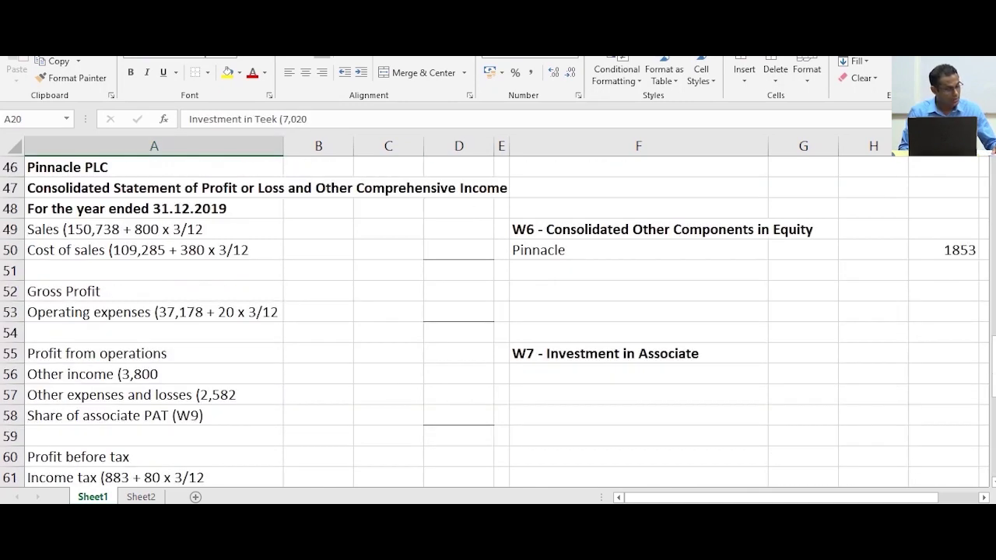
scroll(498, 319, down, 7)
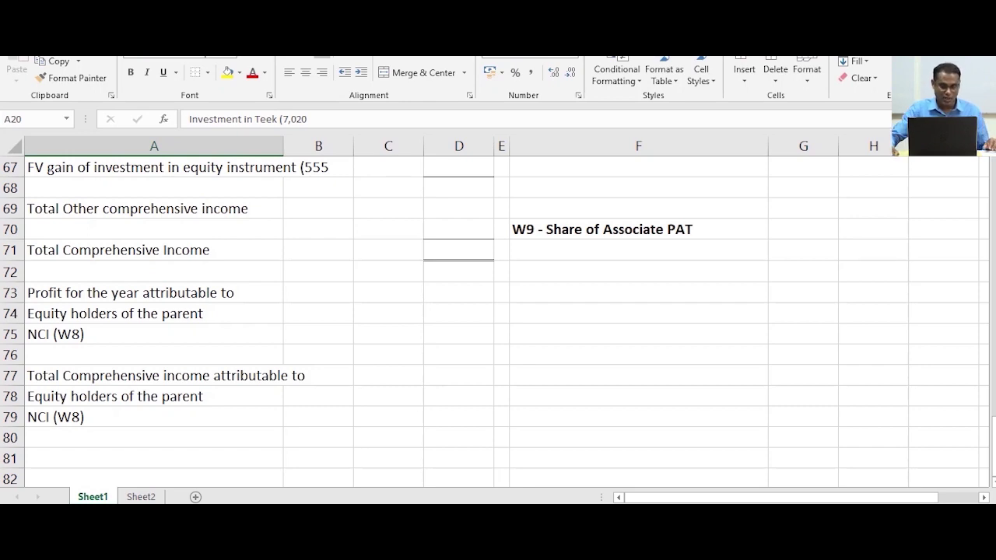
Extend the "Investment in Teek (7,020" line in A20 with the deduction "- 975"
scroll(498, 311, up, 8)
scroll(498, 311, up, 10)
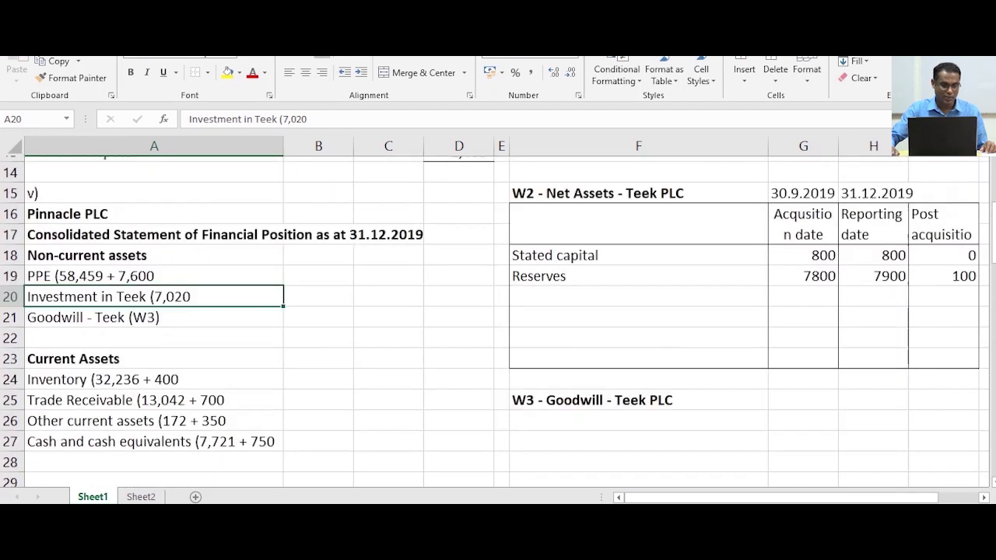
scroll(498, 311, up, 1)
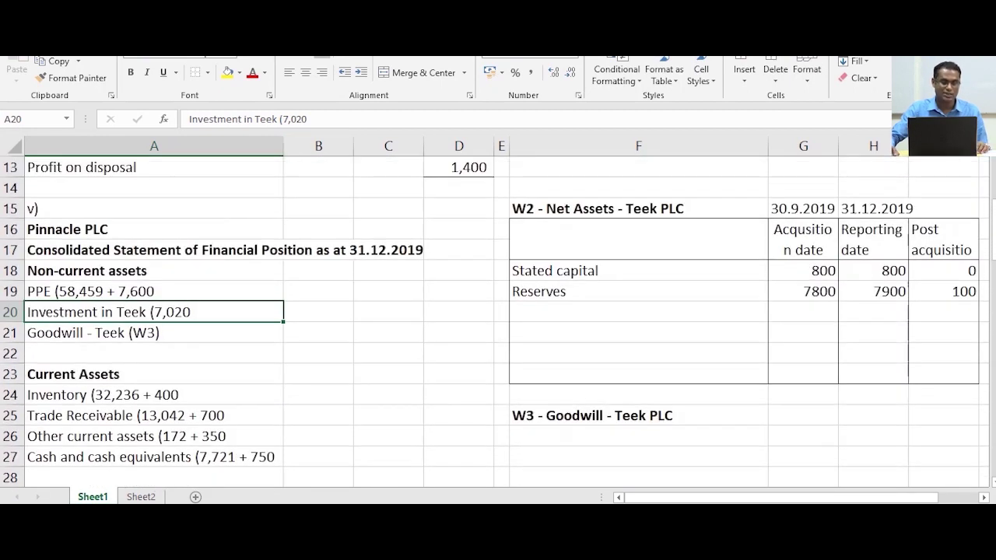
click(308, 119)
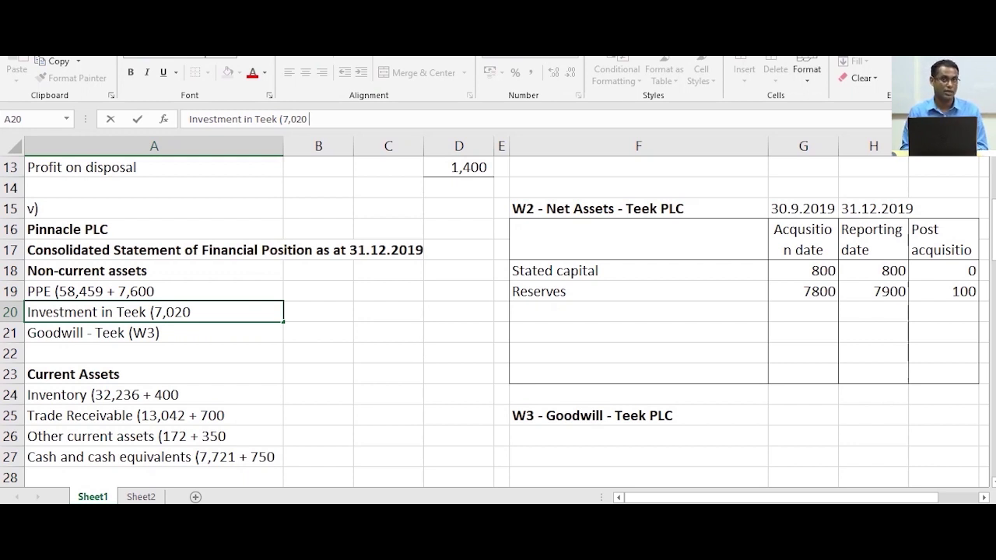
text(- 975)
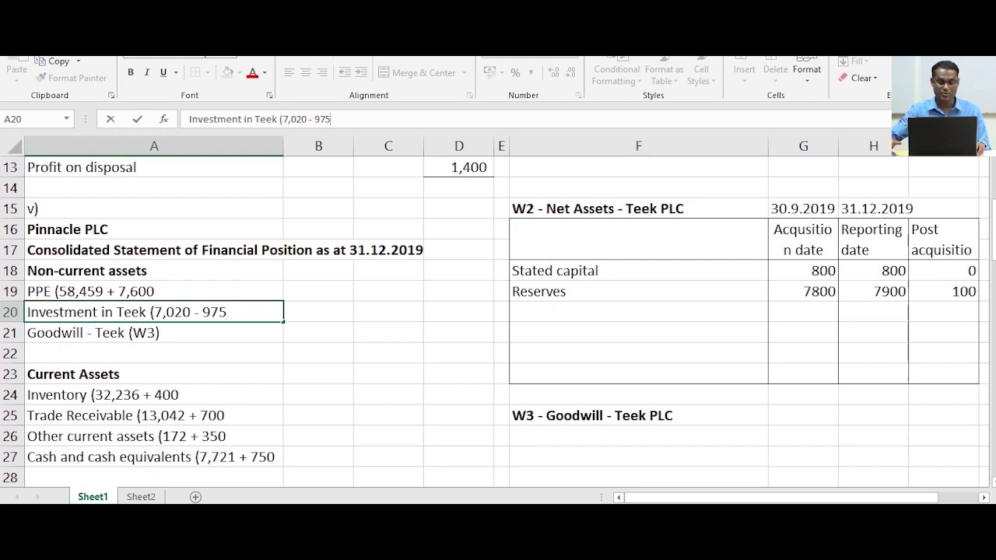
Add the line "Cumulative FV Gain of equity instrument - Teek" in F51, below Pinnacle in working W6
scroll(498, 319, down, 6)
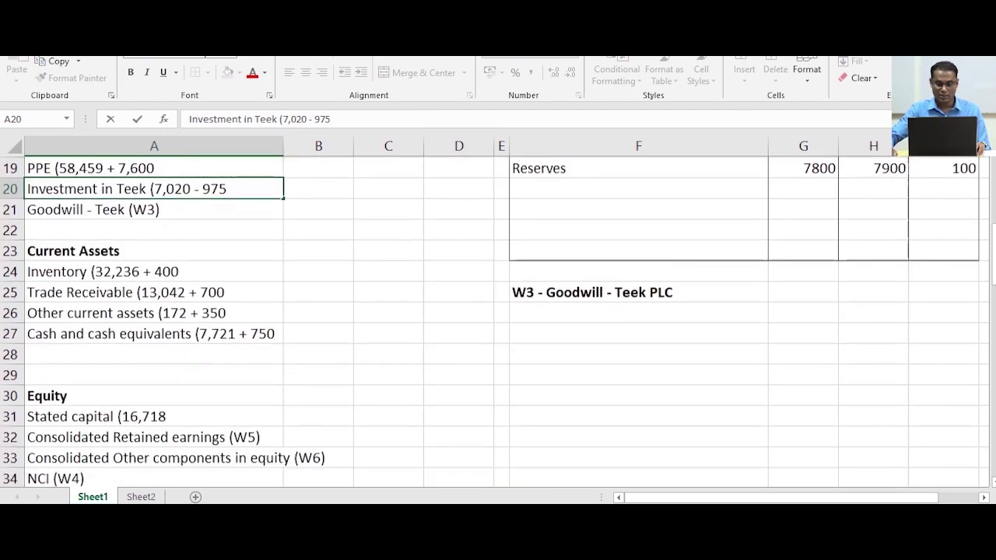
scroll(498, 319, down, 4)
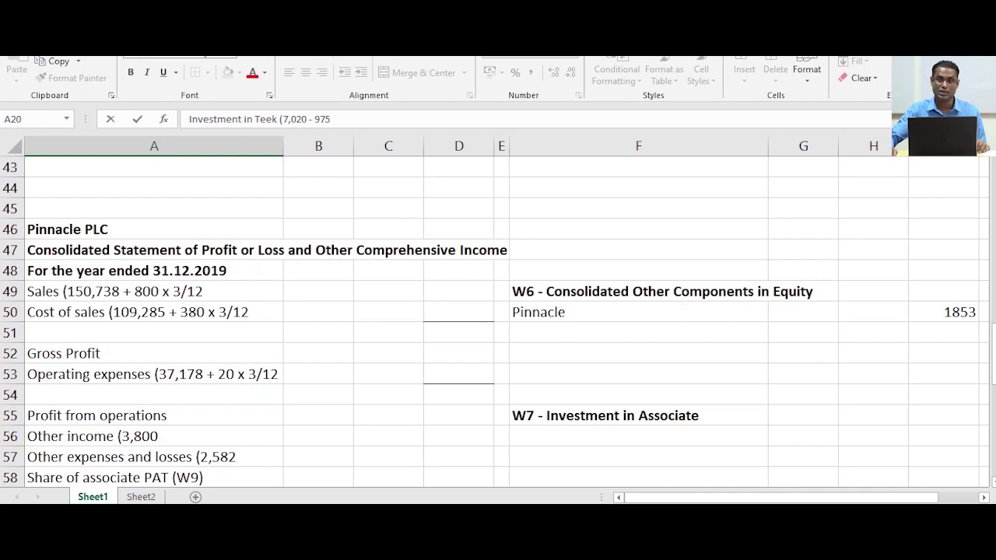
click(638, 332)
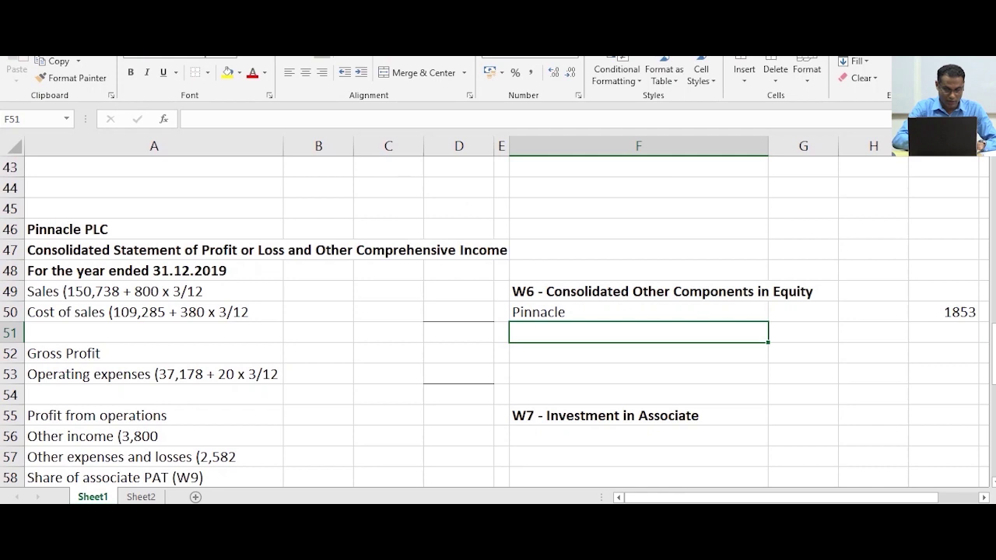
text(Cumulative F)
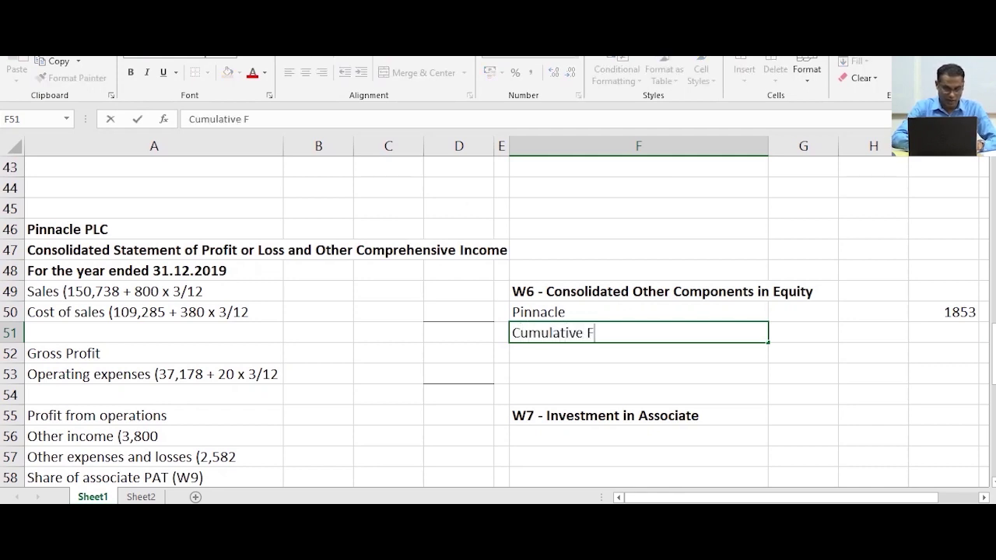
text(V Ga)
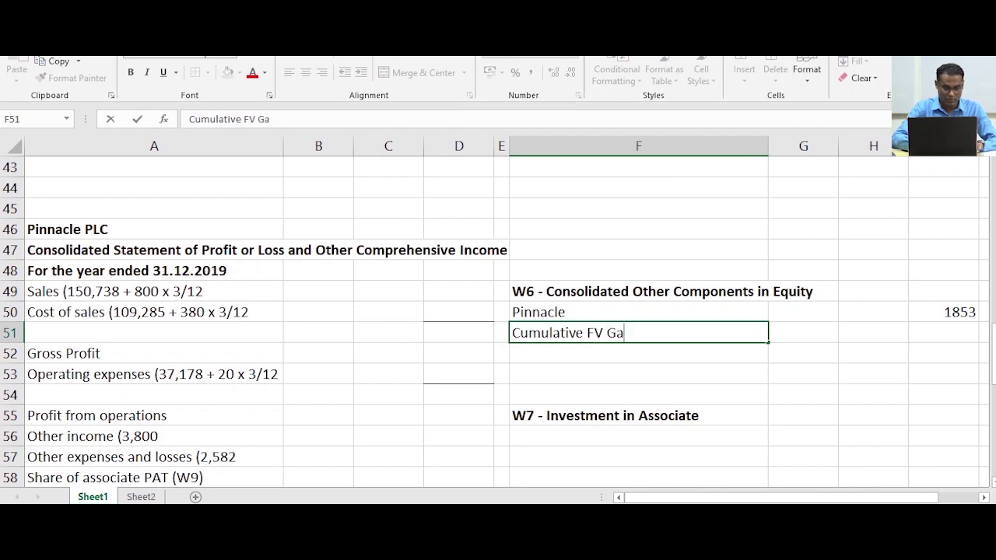
text(in of equit)
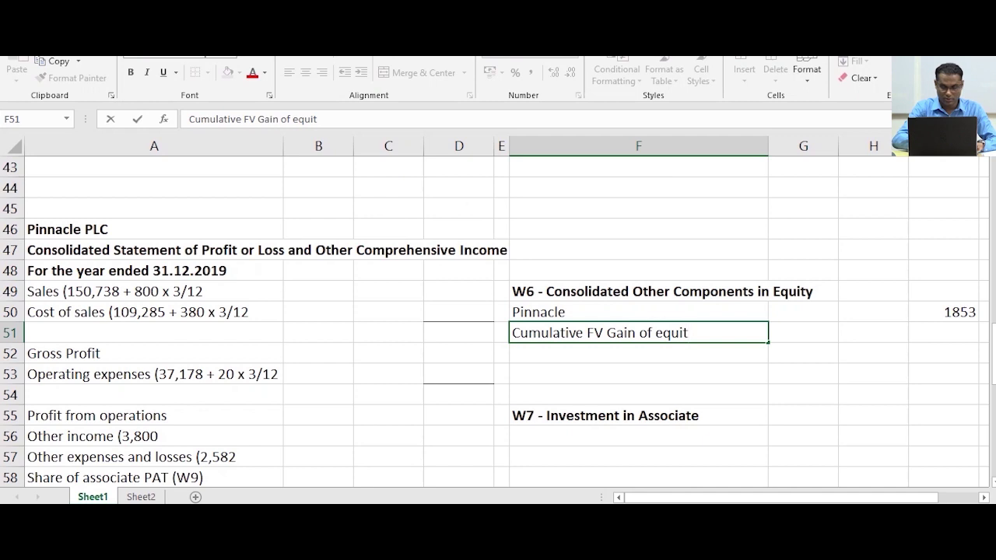
text(y instrument)
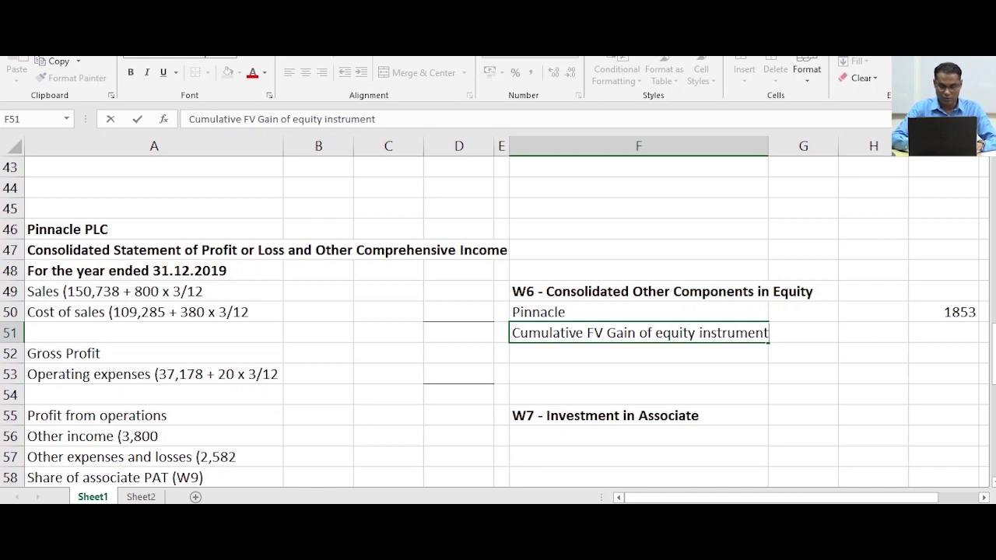
text( - T)
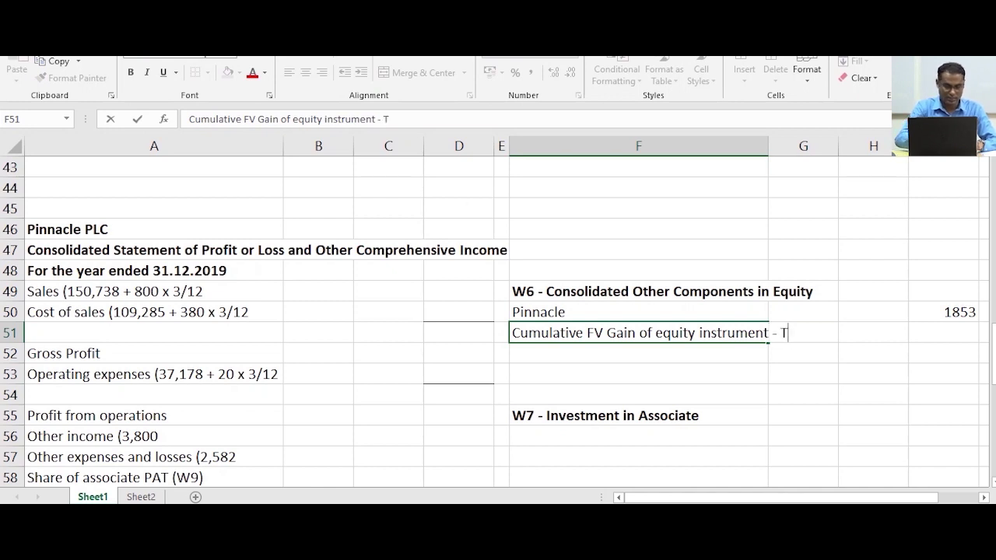
text(eek)
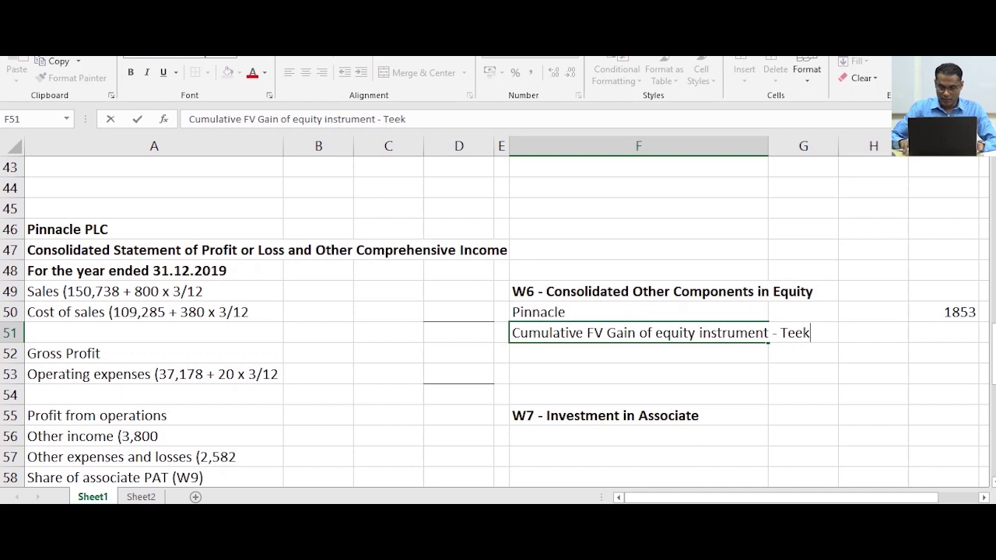
Enter -975 in I51 as the amount for Teek's cumulative FV gain
key(Tab)
key(Tab)
key(Tab)
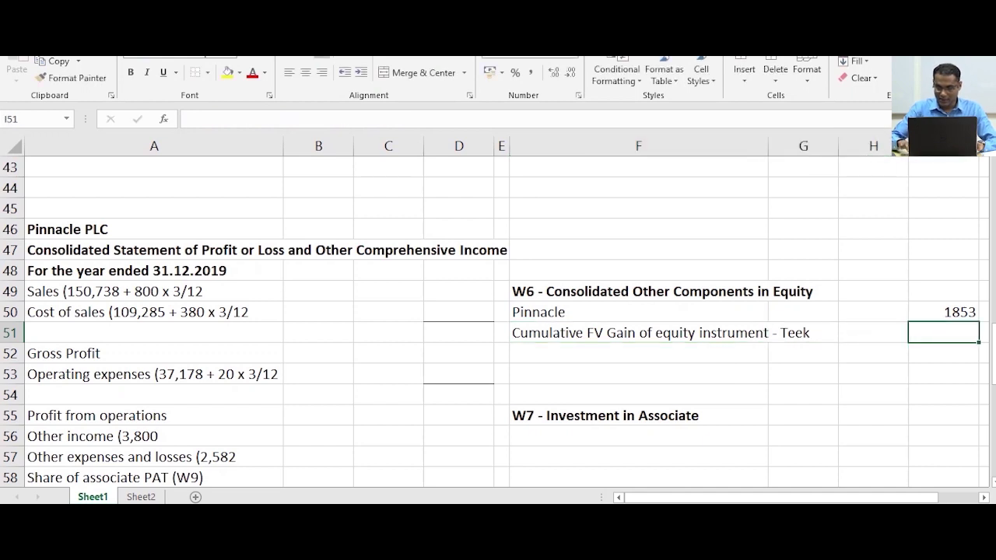
text(-975)
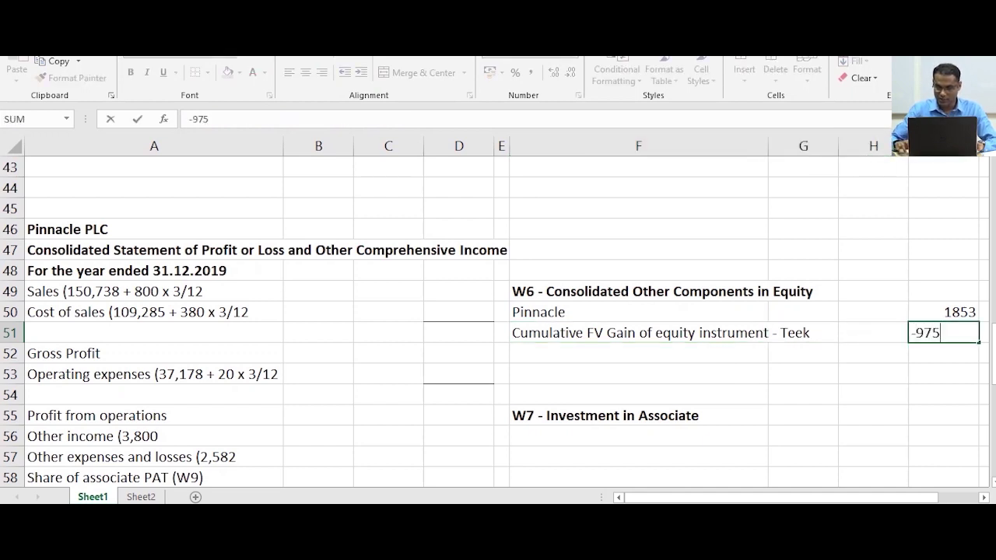
key(Return)
key(Up)
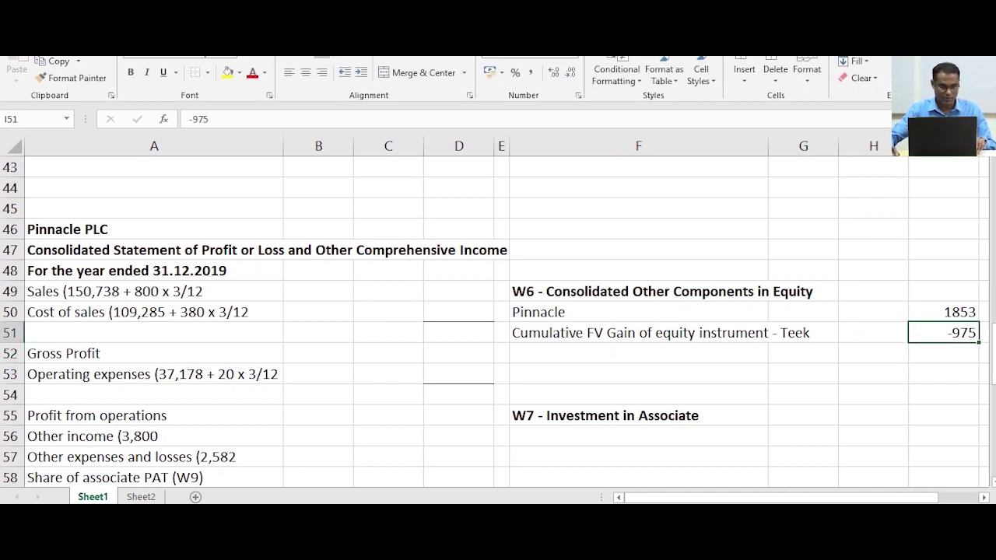
Format the whole sheet with the Number category, the 1000 separator and 0 decimal places
click(15, 147)
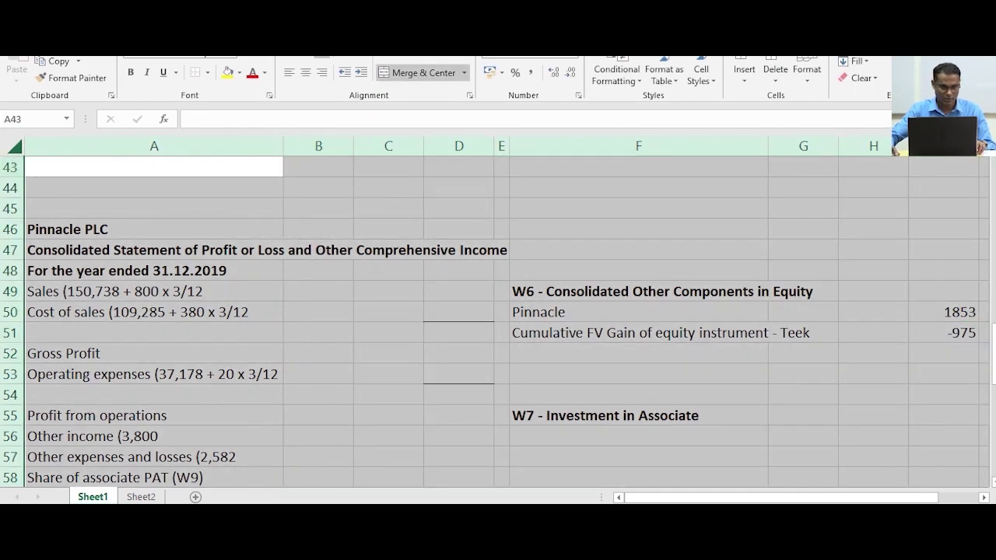
right_click(14, 147)
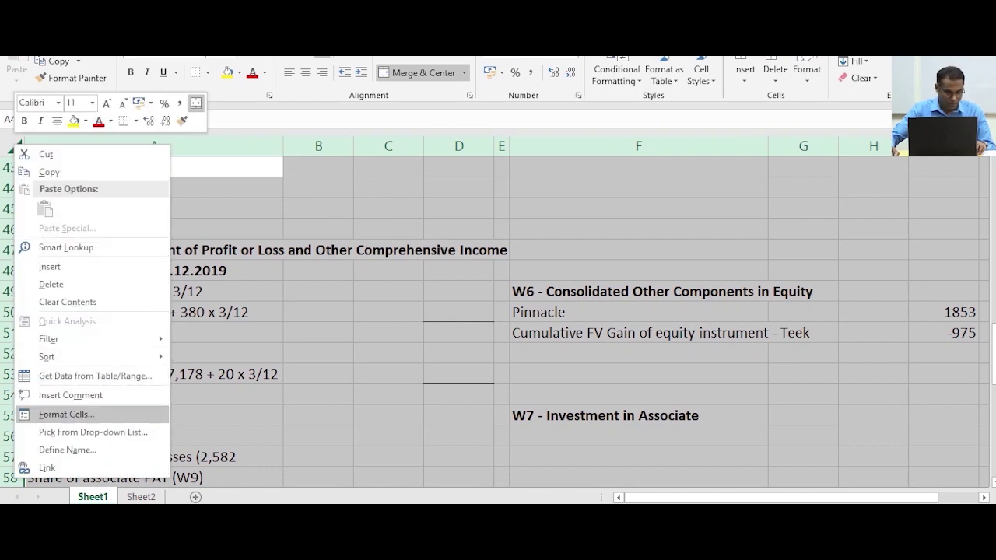
click(66, 414)
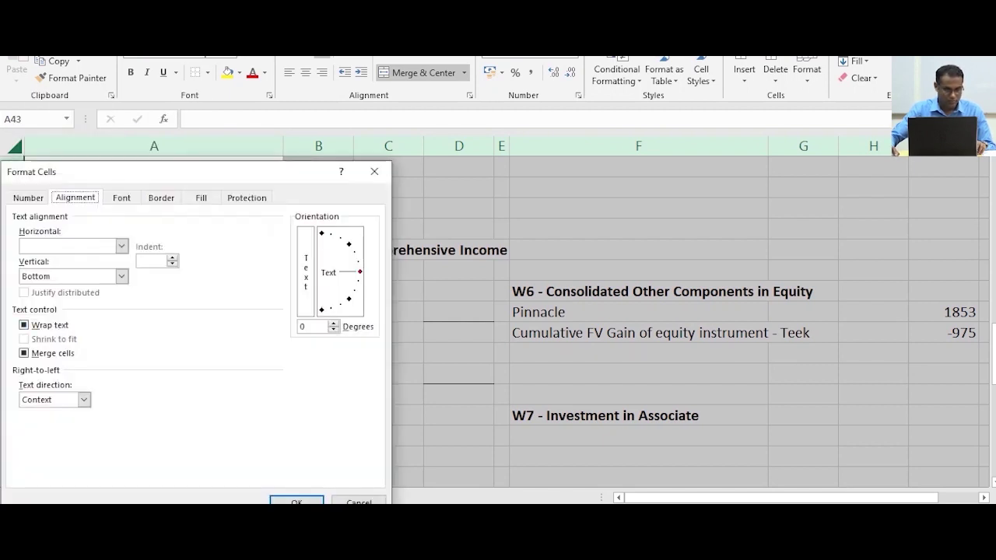
click(28, 198)
click(31, 240)
click(114, 280)
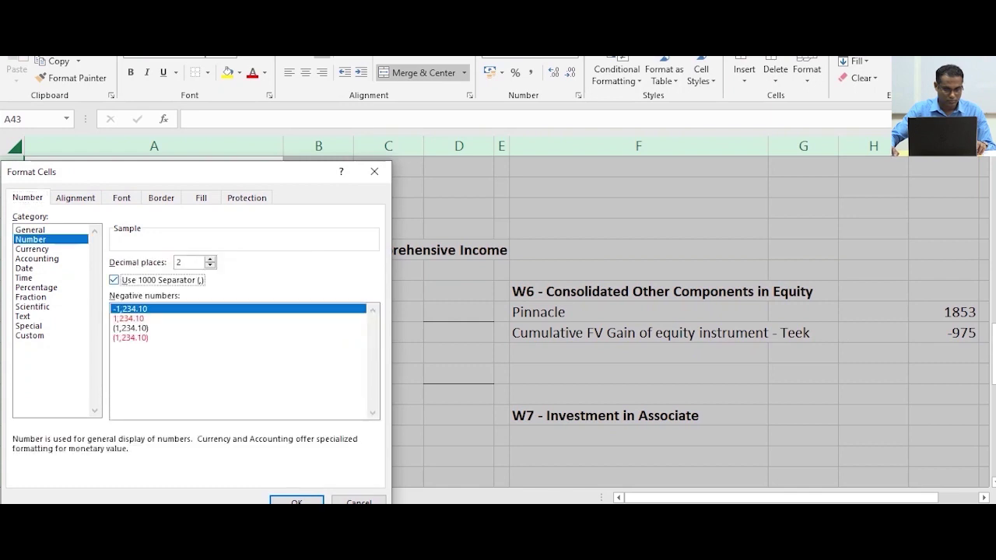
click(210, 266)
click(210, 265)
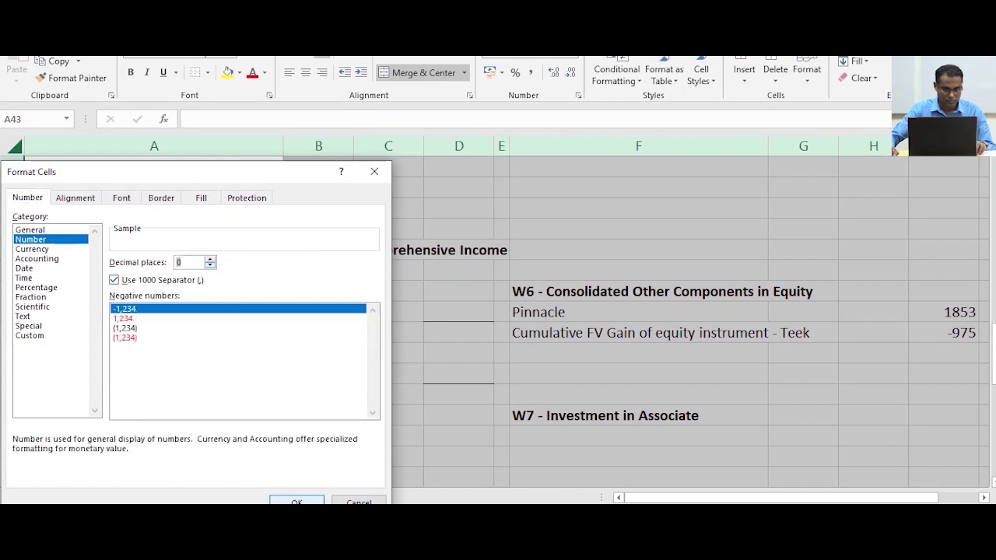
click(296, 501)
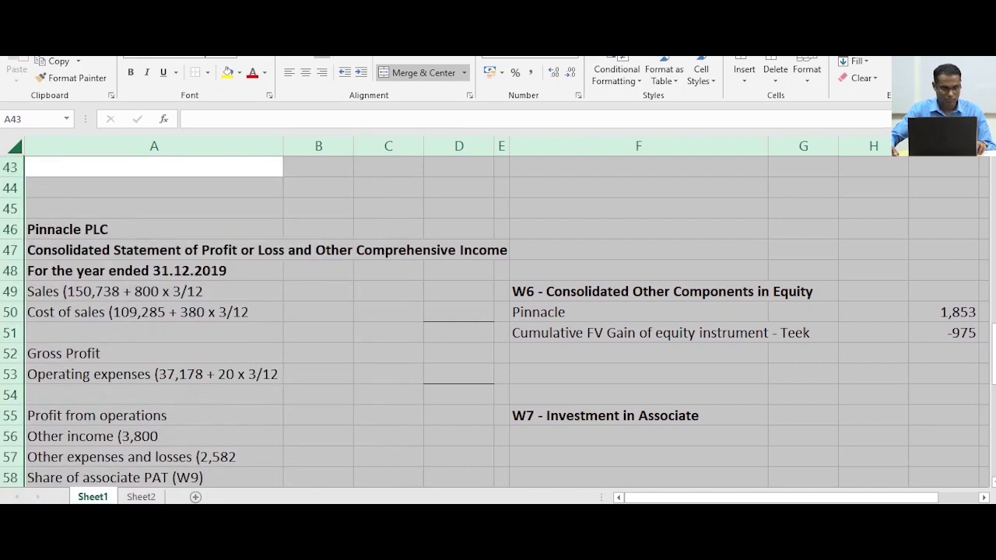
Set the whole sheet's negative numbers to the black bracketed format (1,234)
right_click(14, 148)
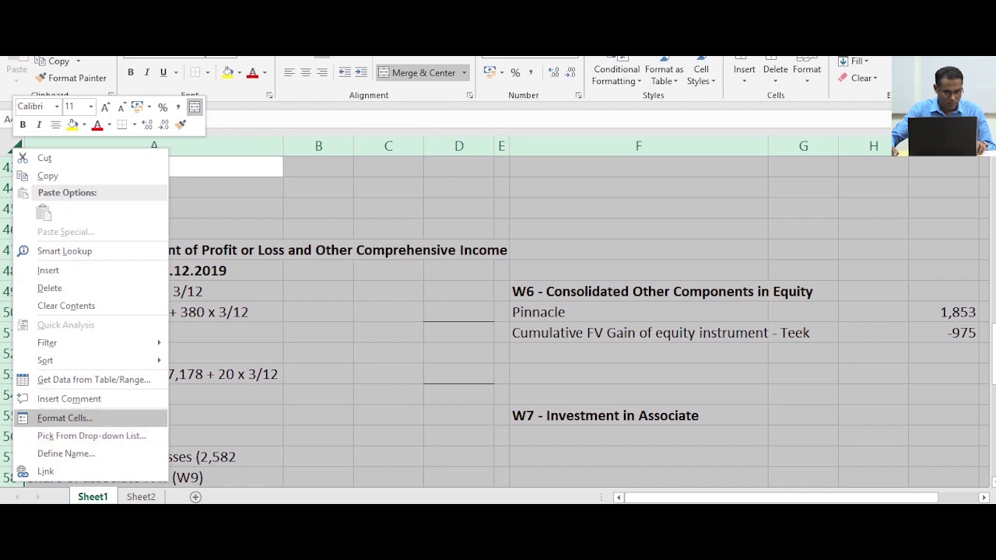
click(65, 418)
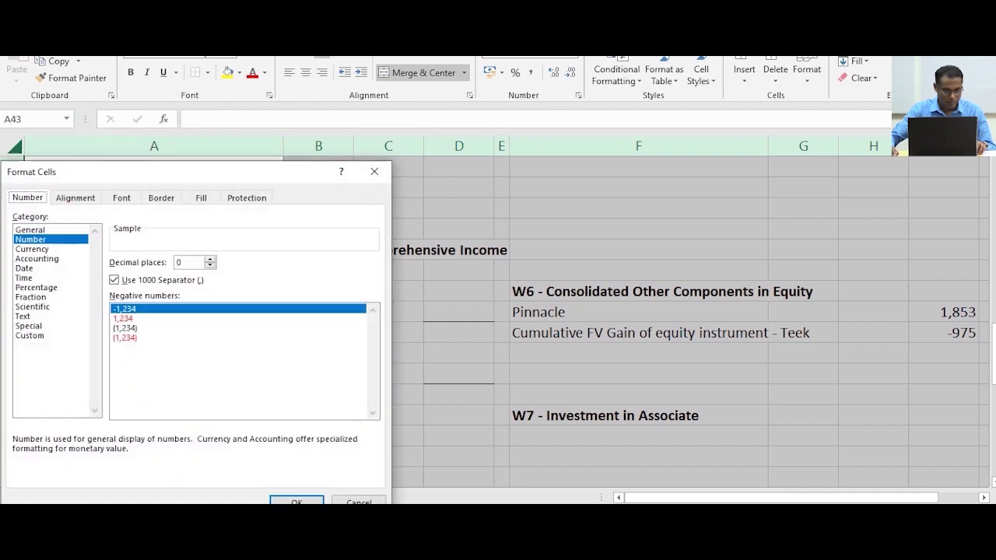
click(124, 327)
click(296, 501)
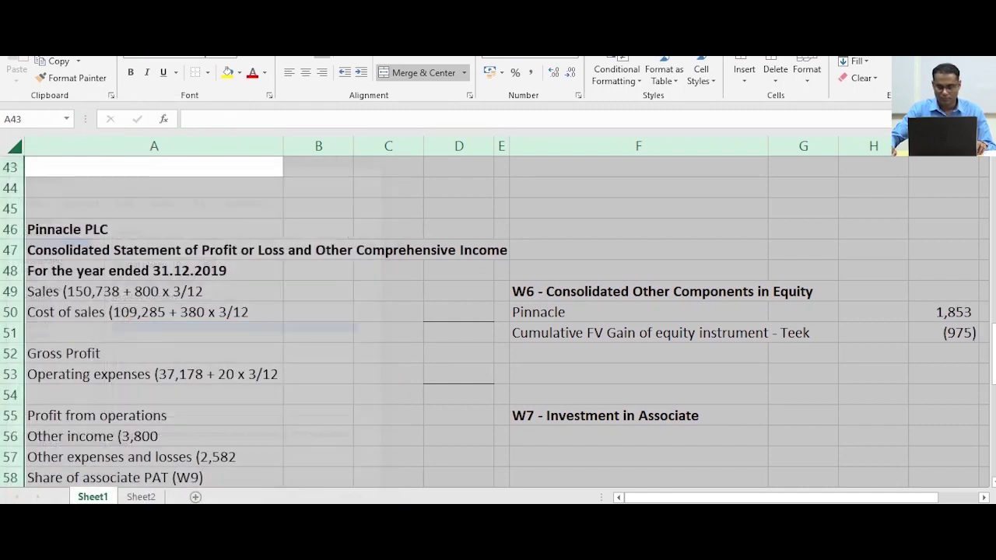
click(803, 313)
click(944, 332)
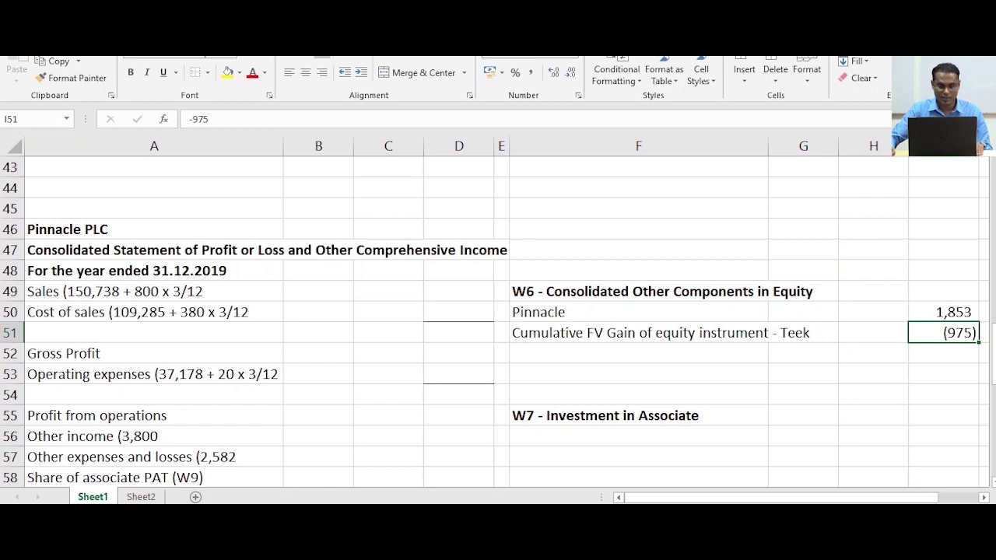
Append the note "(FV gain)" after 975 in the Investment in Teek line in A20
scroll(495, 323, up, 13)
scroll(495, 322, up, 1)
scroll(495, 322, down, 3)
click(154, 374)
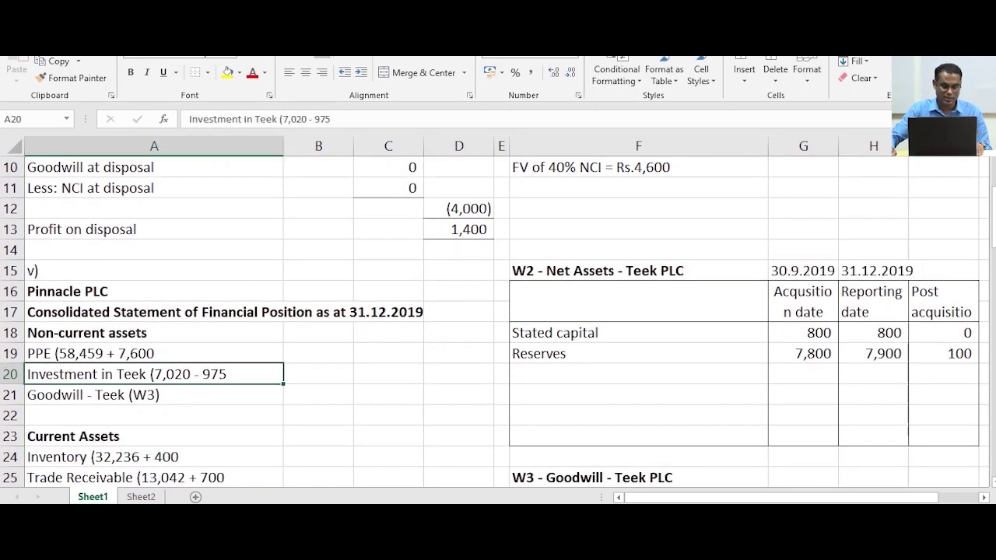
key(F2)
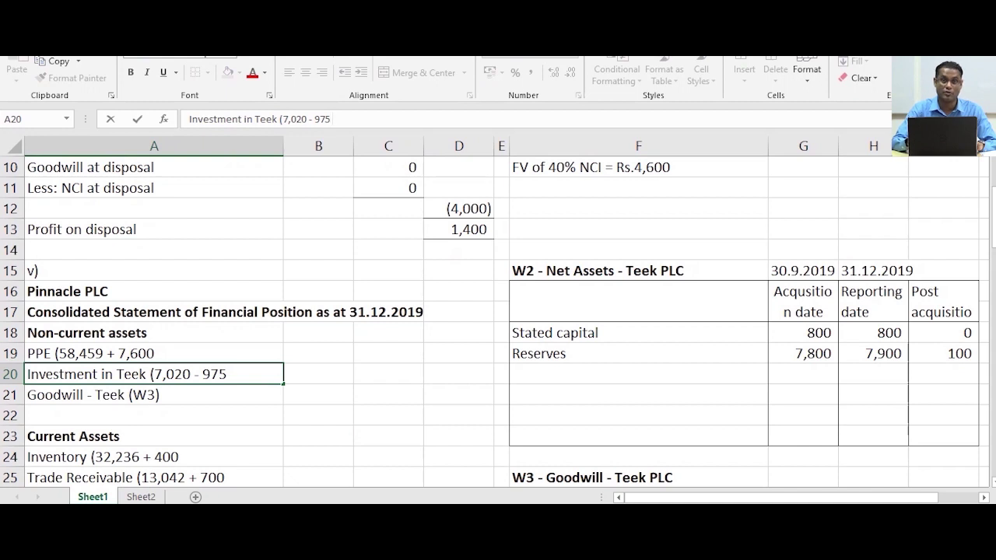
text((FV ga)
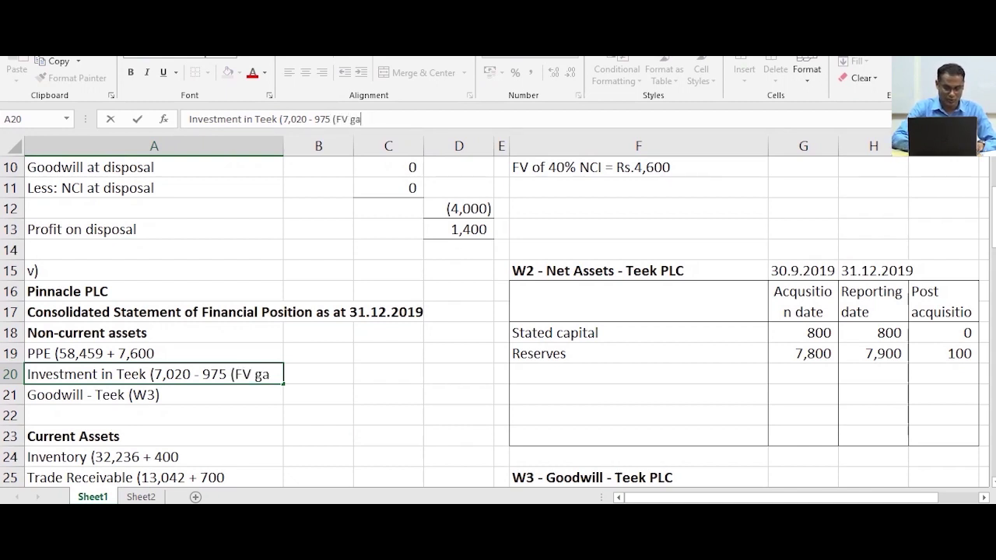
text(in))
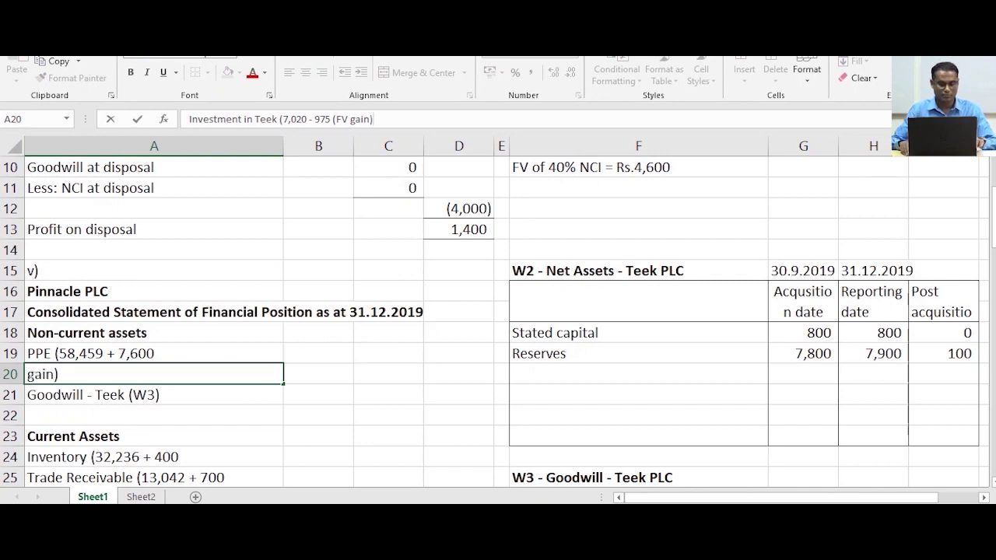
key(Return)
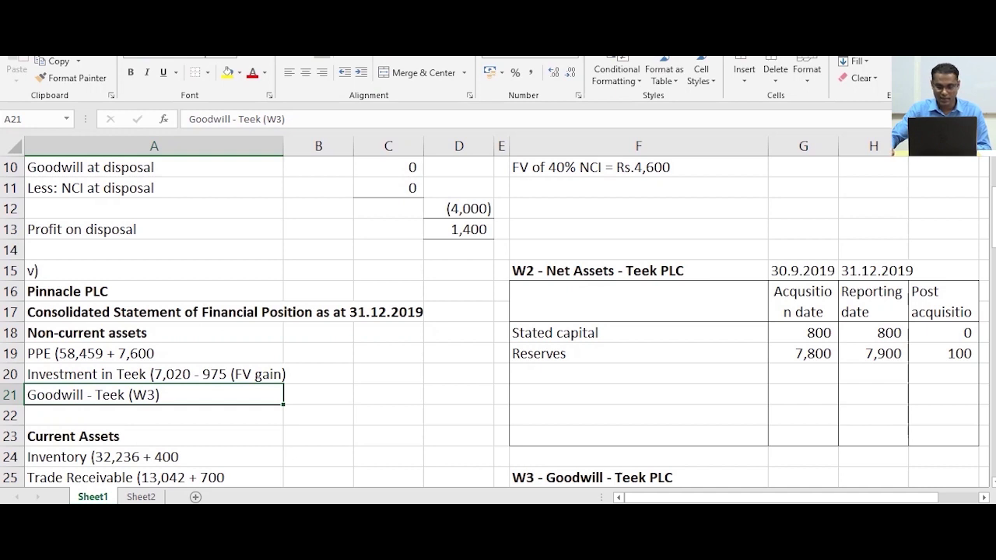
scroll(498, 319, down, 11)
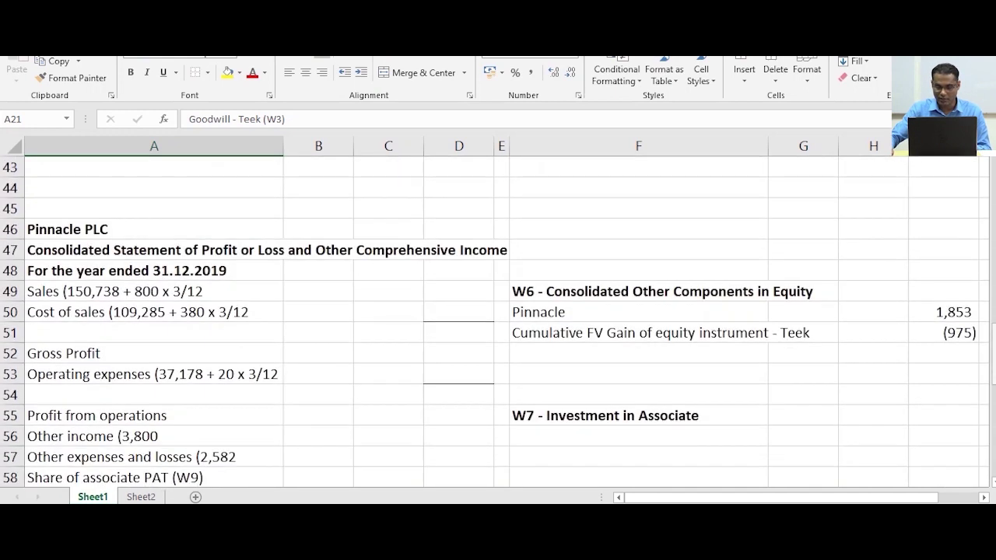
click(943, 332)
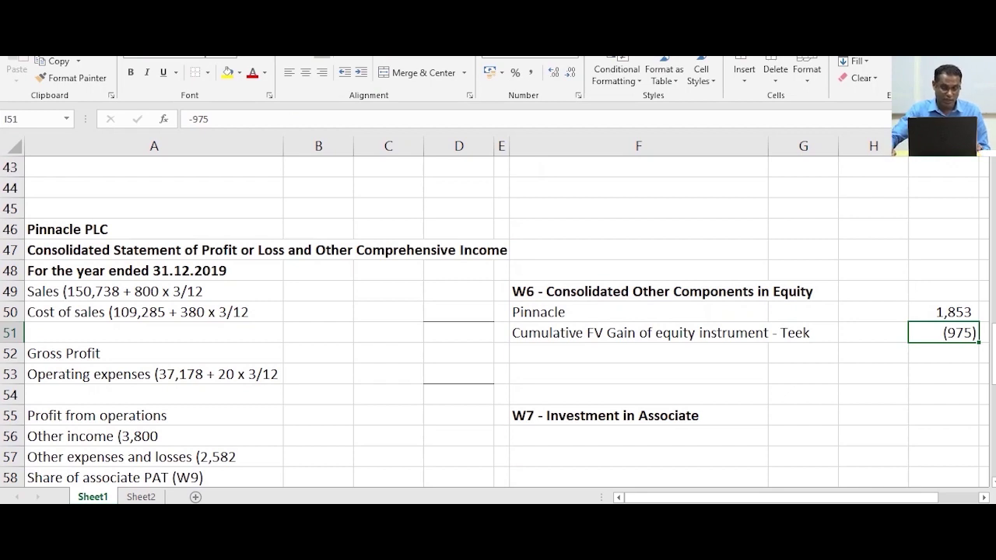
scroll(498, 321, down, 2)
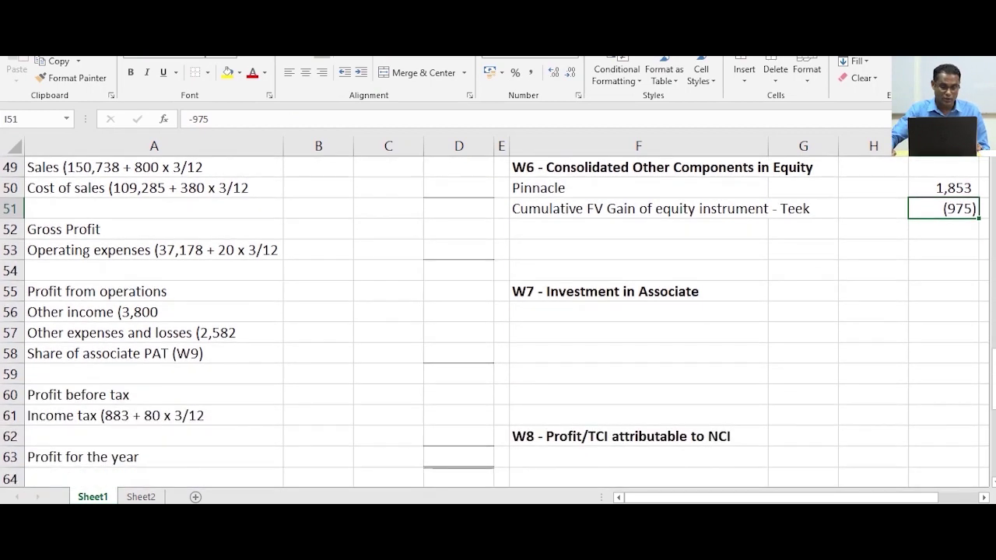
scroll(498, 321, up, 1)
scroll(498, 322, down, 4)
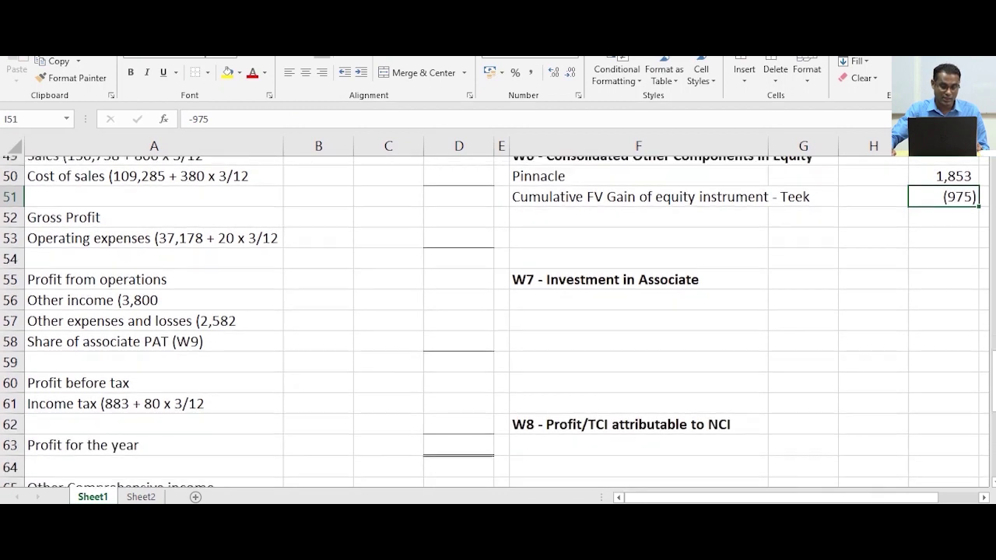
Append "- 555" to the line for FV gain of investment in equity instrument in A67
click(154, 355)
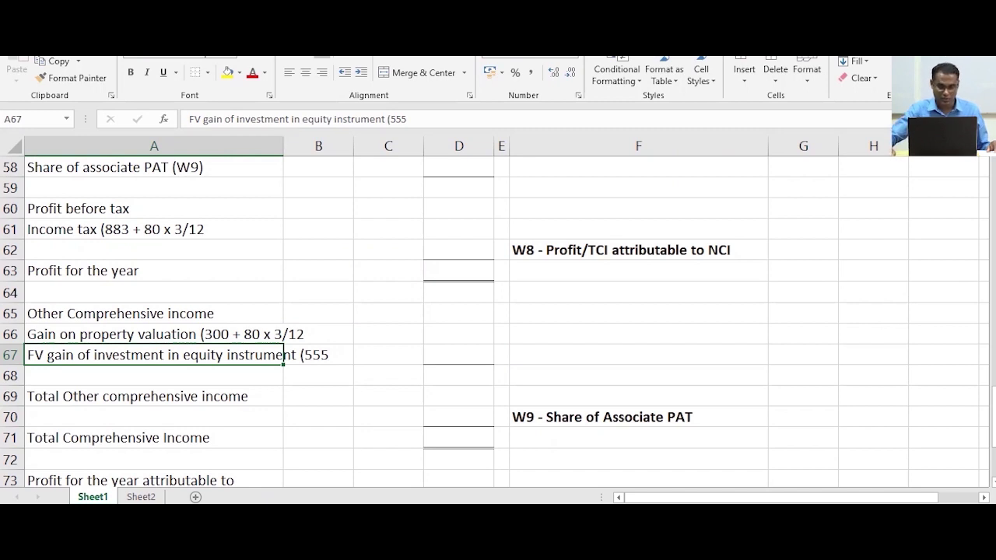
key(F2)
text(- 55)
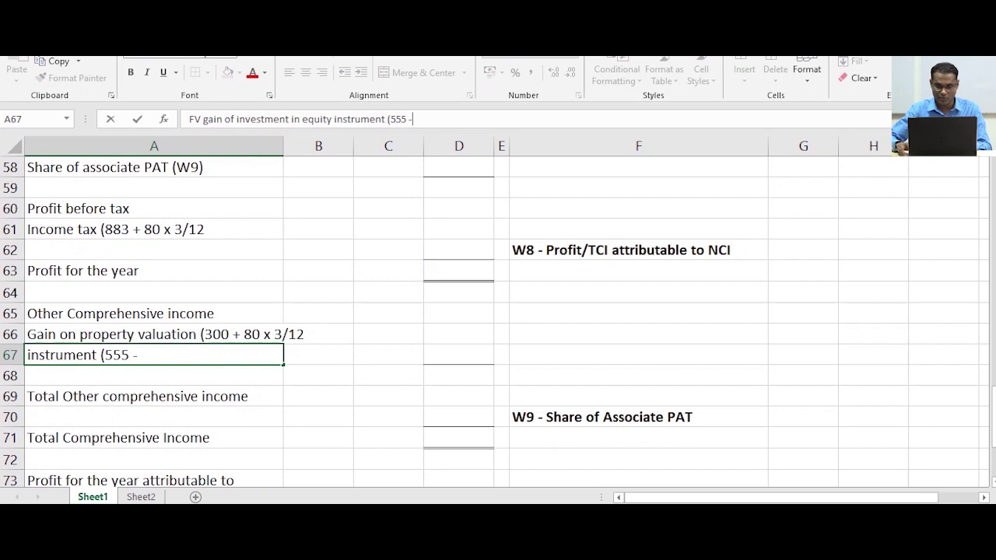
text(5)
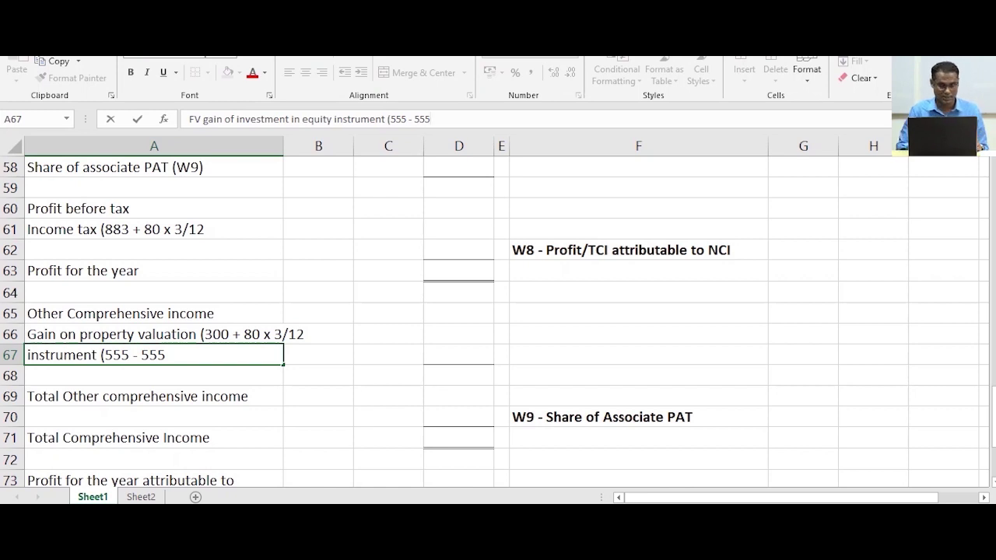
click(459, 292)
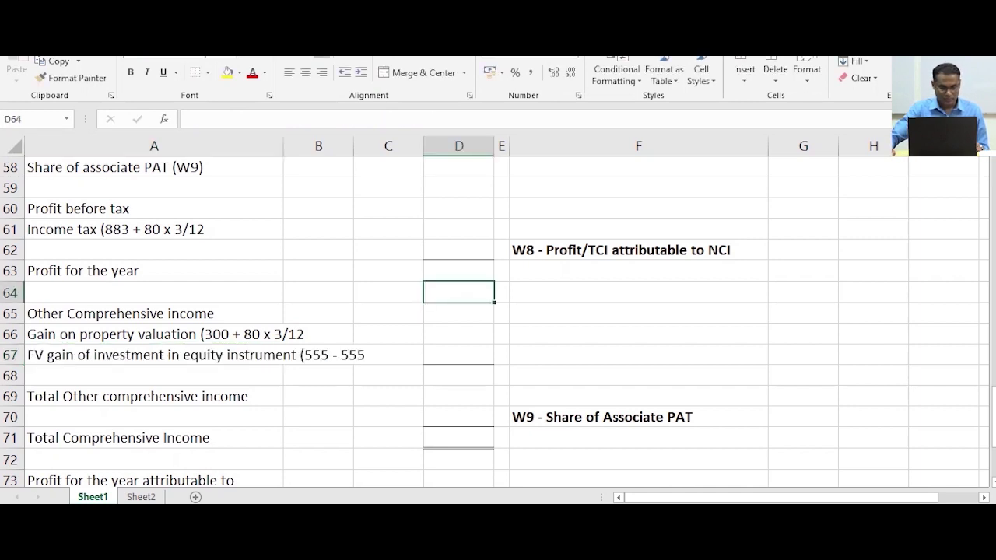
Add the note "(FV gain)" at the end of the equity instrument FV gain line in A67
click(234, 355)
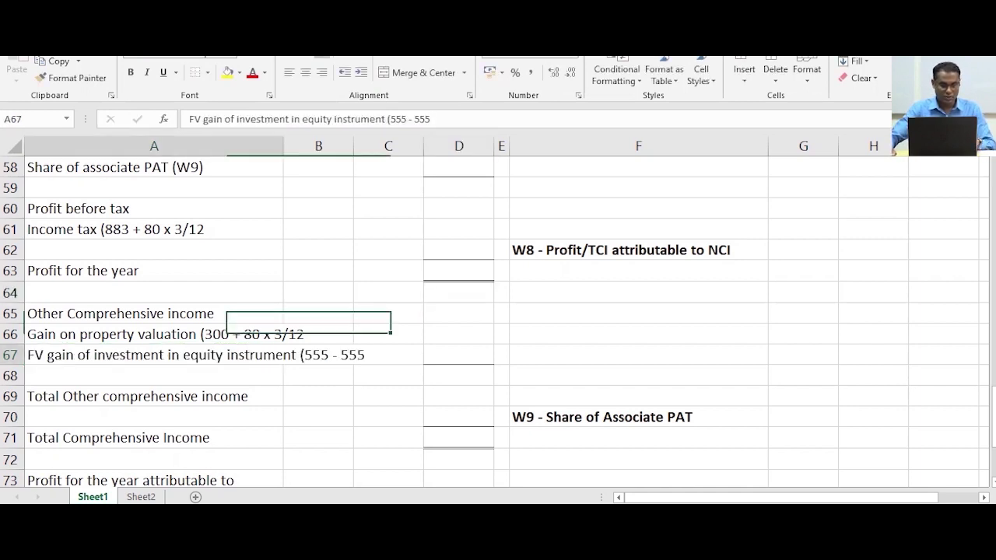
click(444, 119)
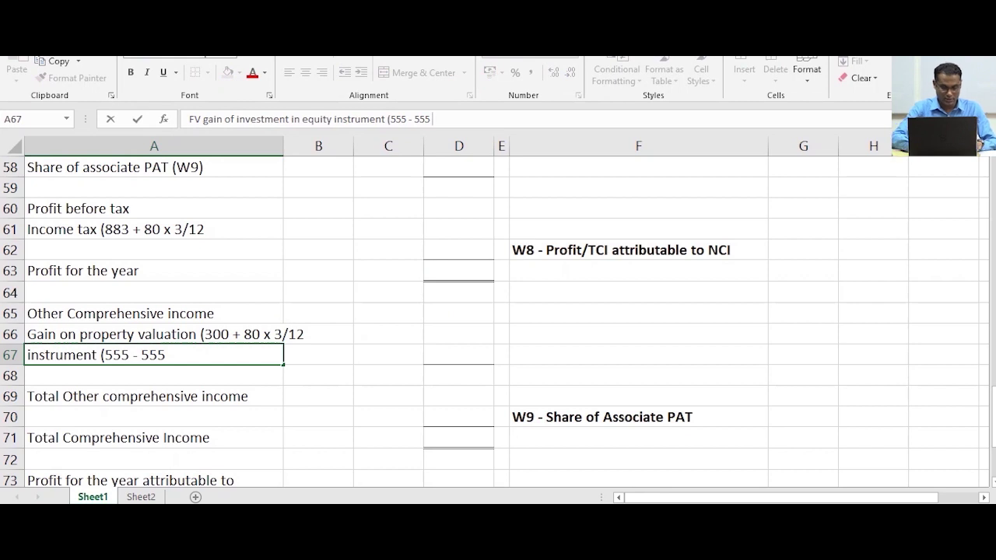
text((FV)
text( gain)
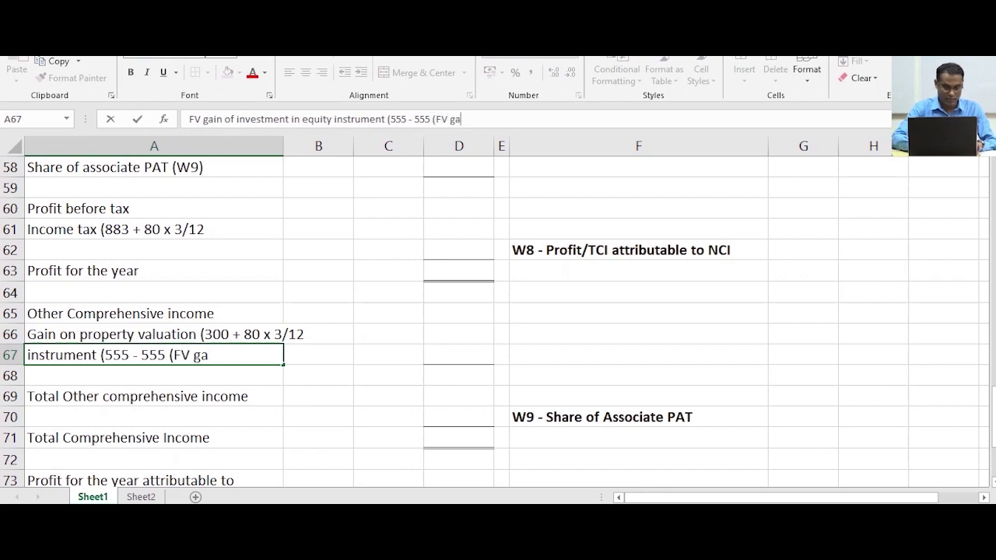
text())
key(Return)
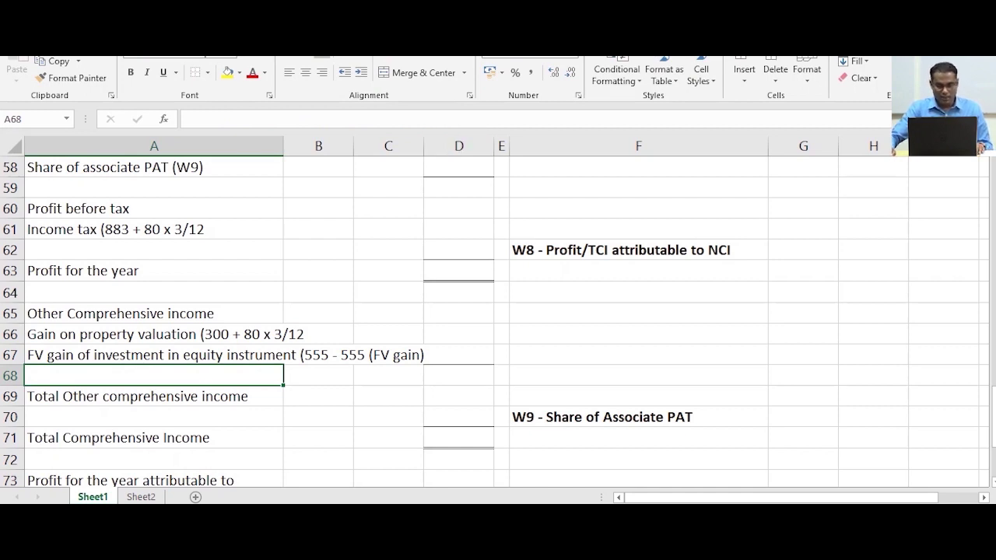
Review Teek's acquisition details in W1 against the Investment in Teek line in A20 and the W2 net assets working
scroll(498, 311, up, 4)
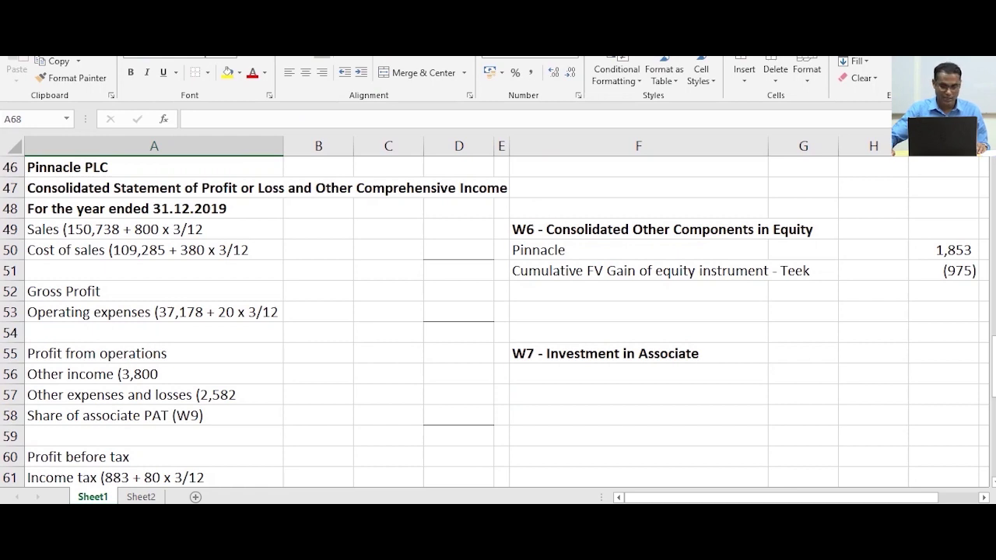
scroll(498, 312, up, 15)
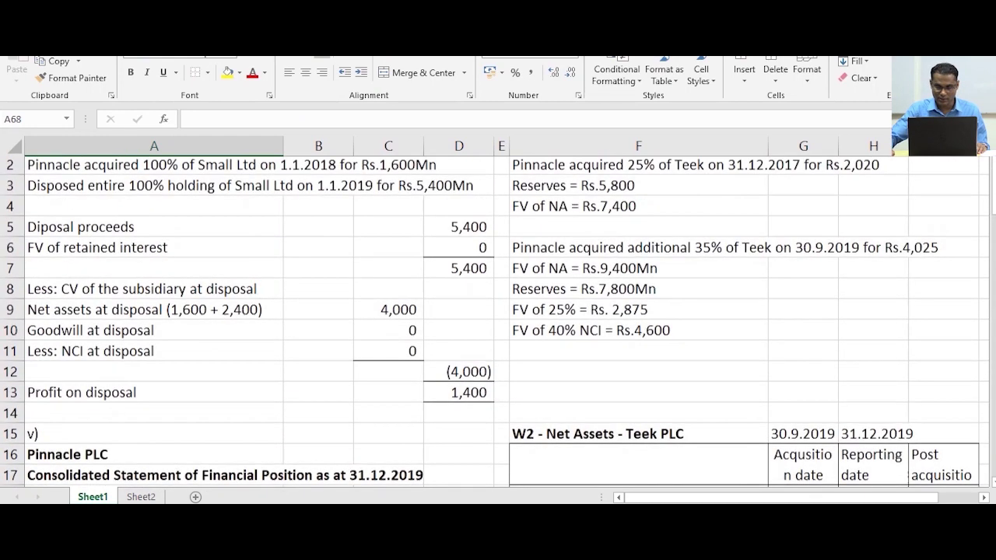
scroll(498, 311, up, 1)
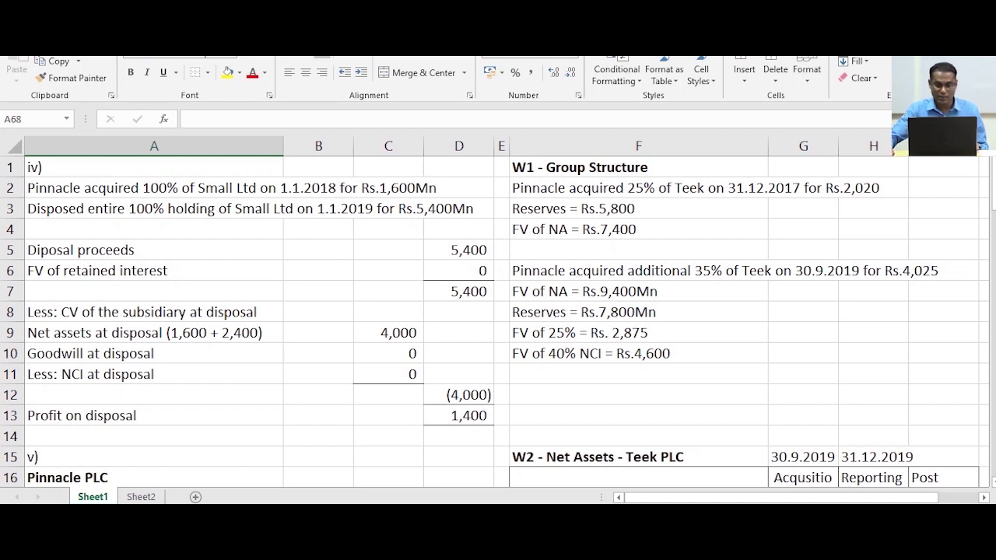
scroll(495, 322, down, 2)
scroll(495, 321, up, 2)
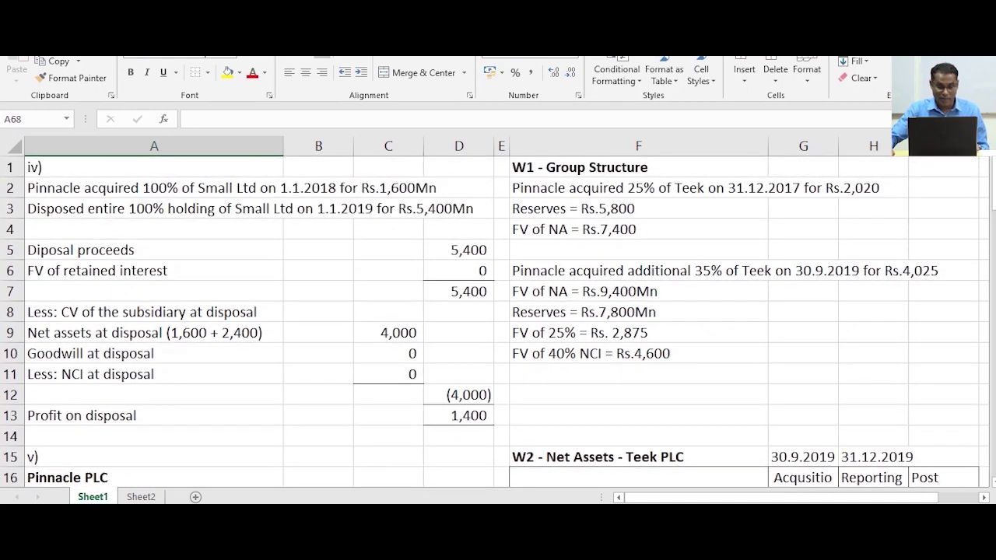
scroll(495, 322, down, 5)
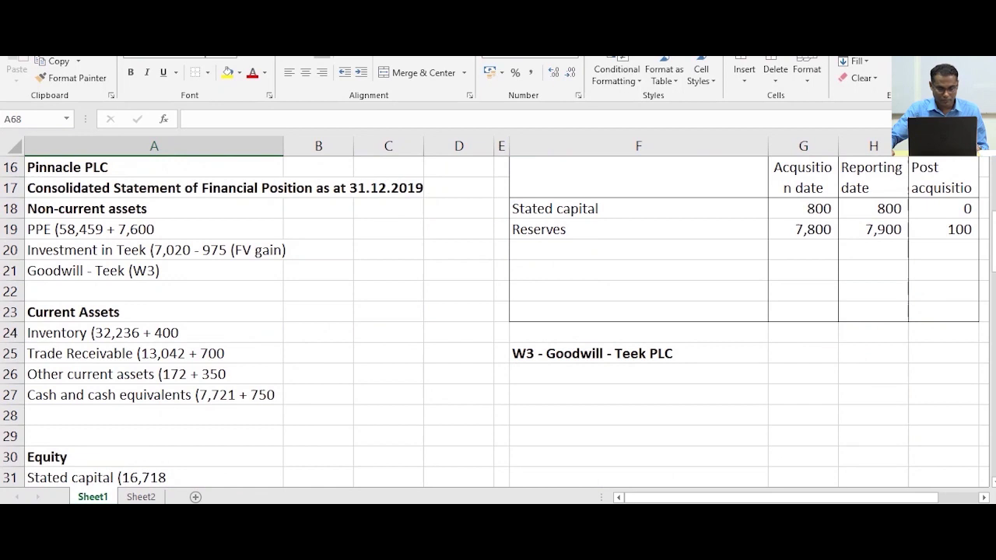
scroll(495, 321, down, 3)
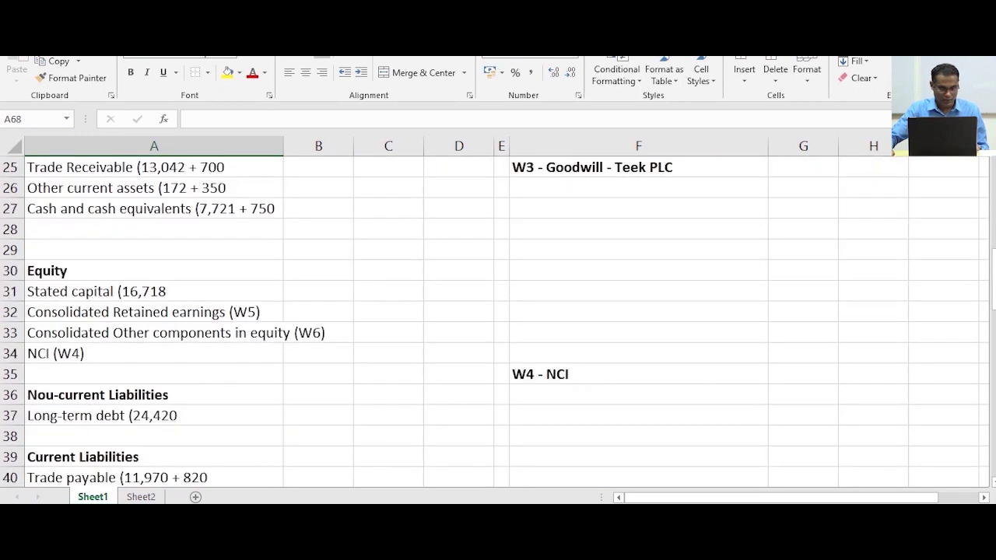
scroll(495, 321, up, 3)
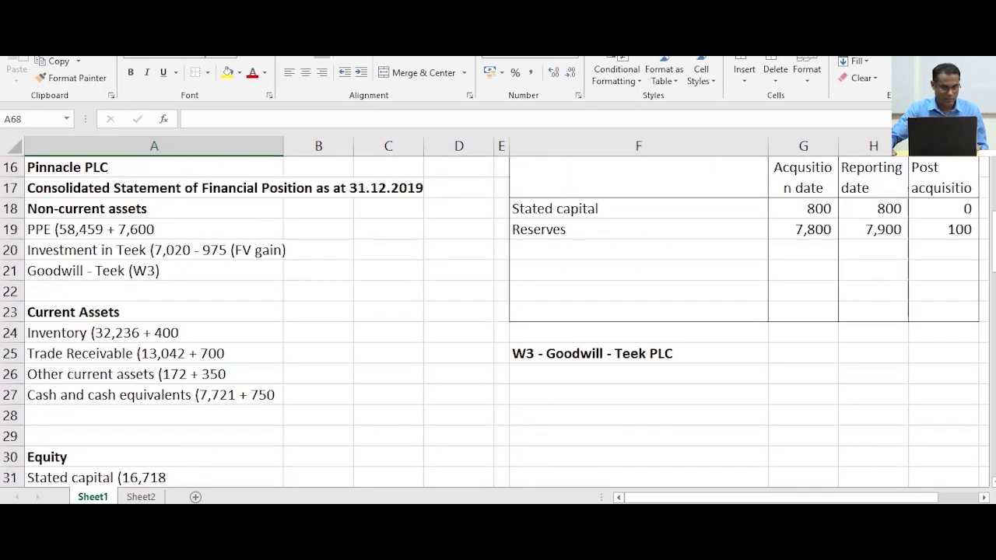
click(154, 251)
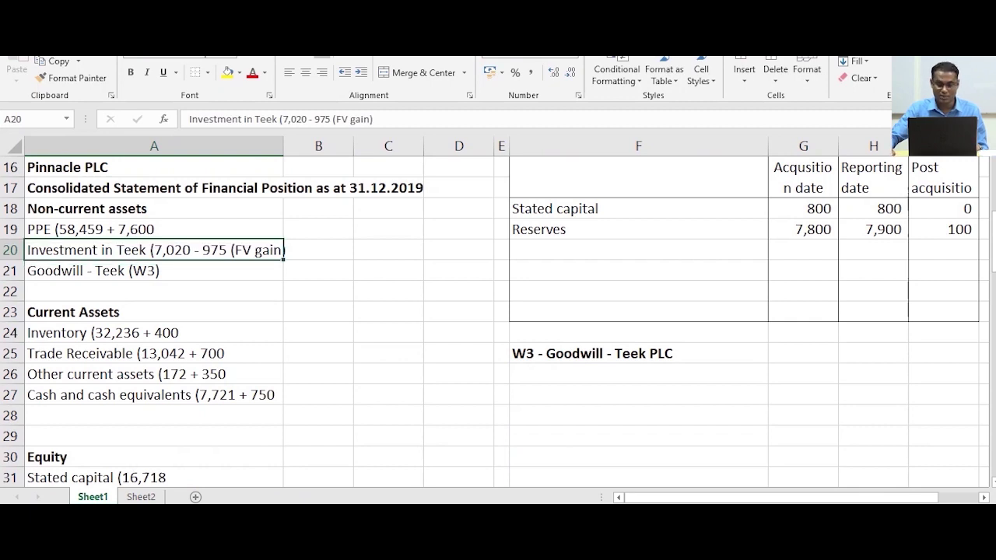
scroll(495, 321, up, 5)
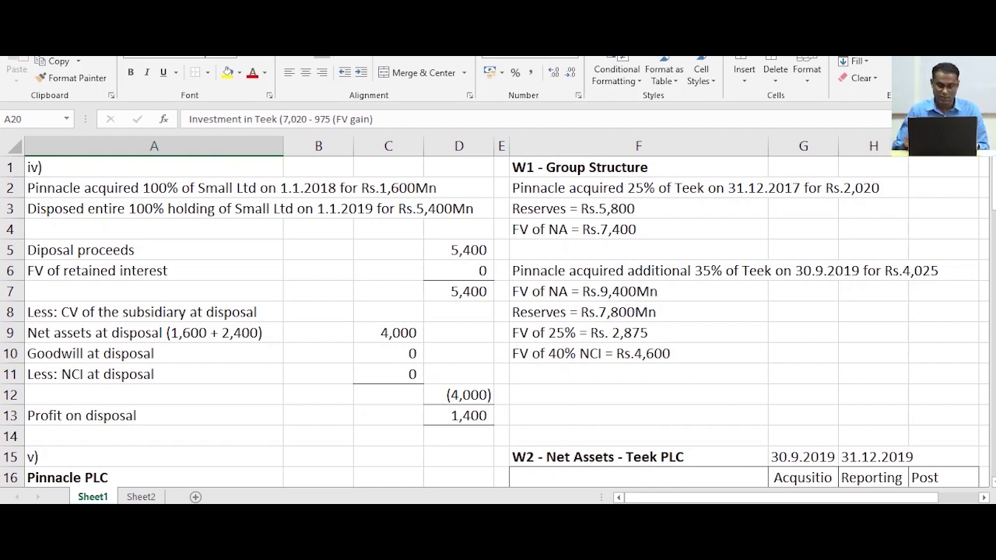
scroll(498, 319, down, 3)
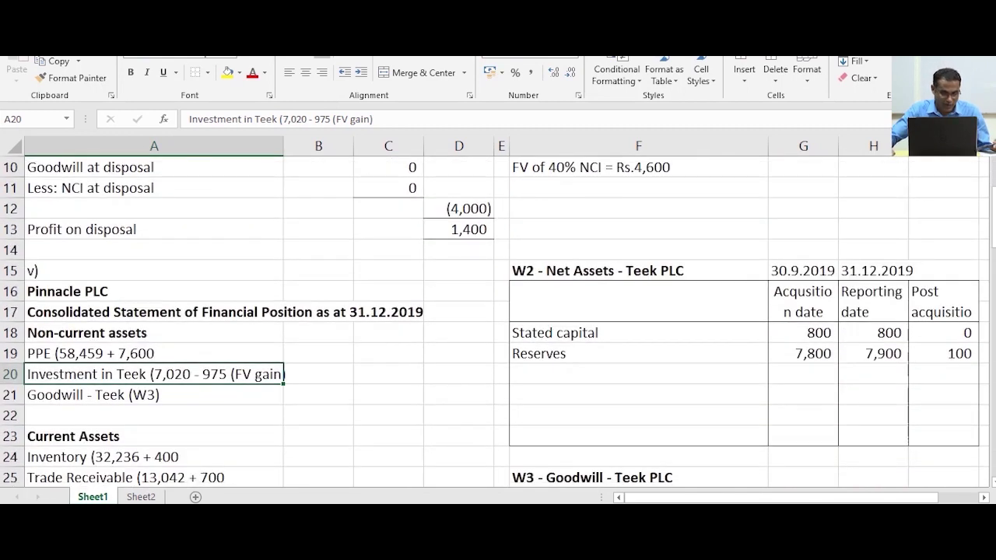
scroll(498, 319, up, 3)
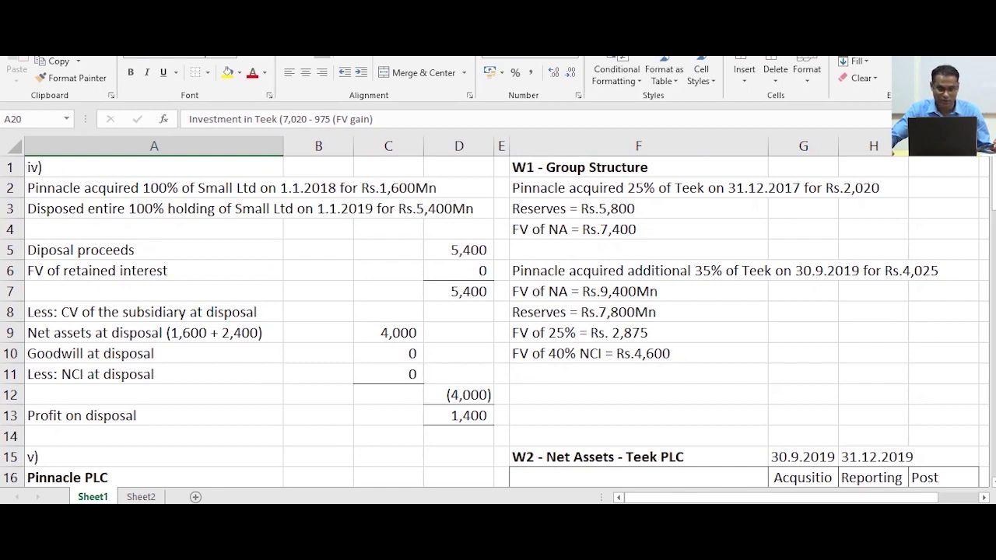
scroll(498, 319, down, 4)
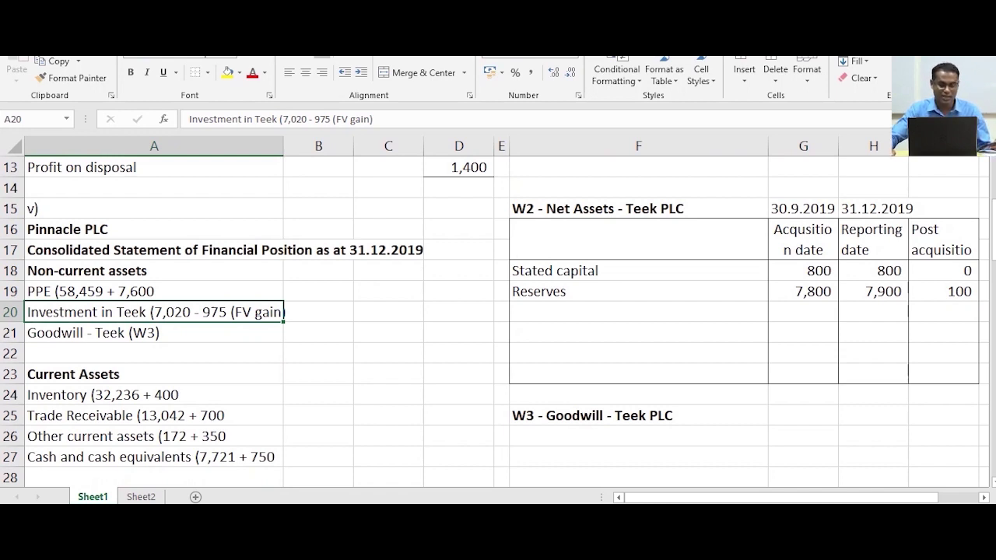
scroll(498, 311, up, 4)
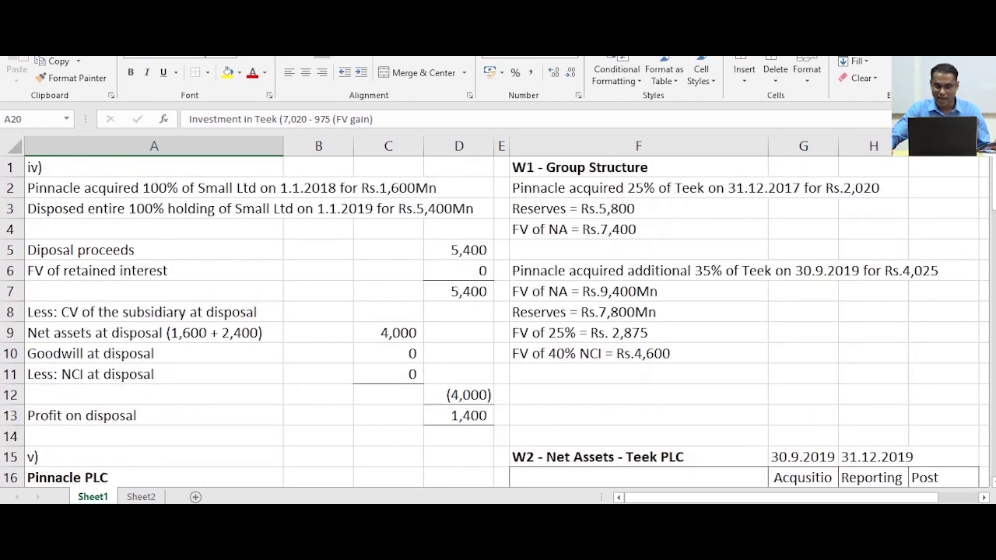
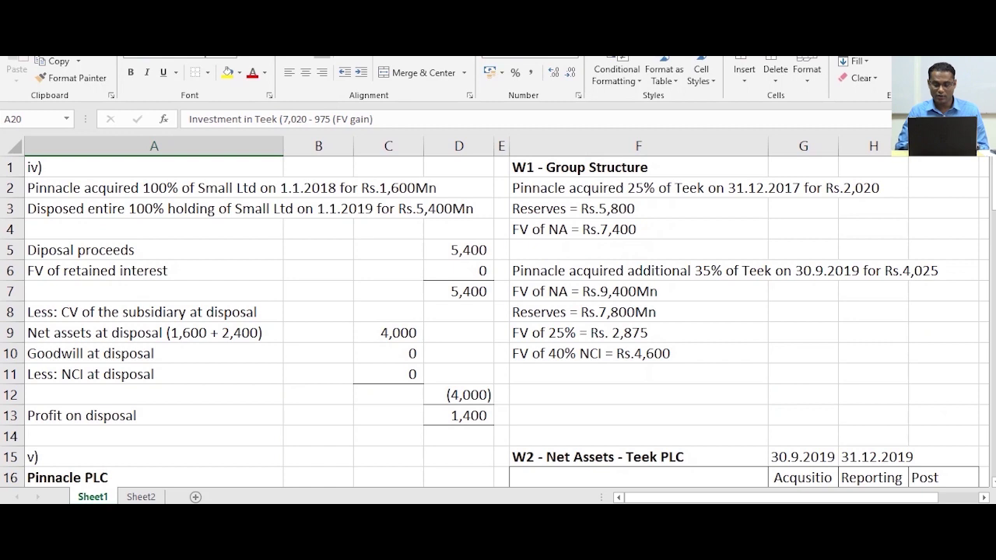
Append "- 2,020" to the Investment in Teek line in A20, after the FV gain
scroll(498, 321, down, 3)
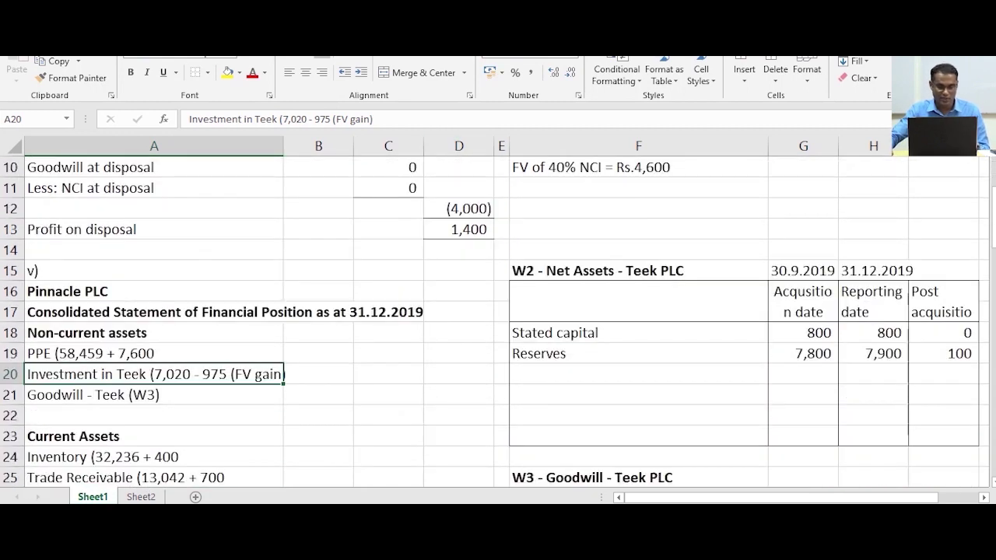
scroll(498, 322, up, 3)
scroll(498, 321, down, 3)
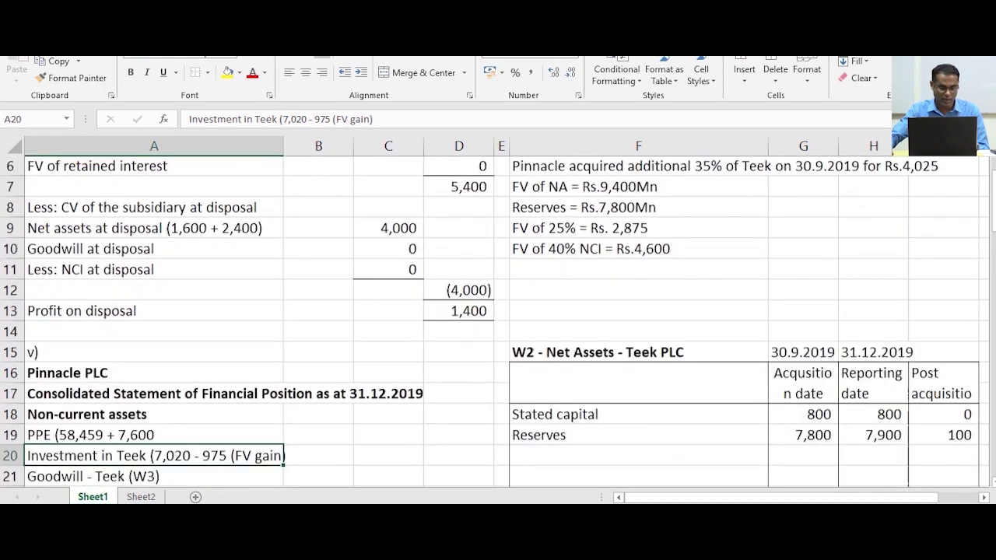
key(F2)
text(-)
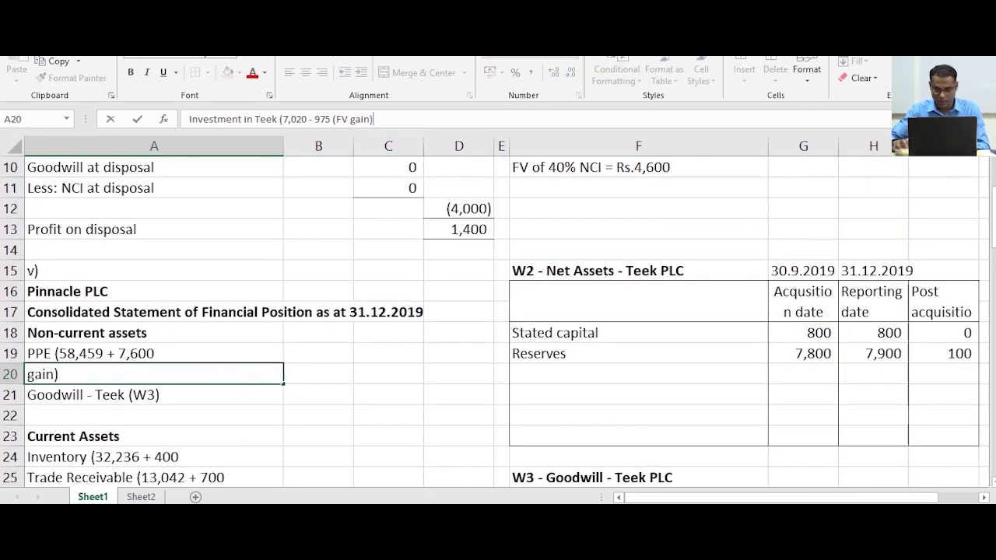
text( 2,020)
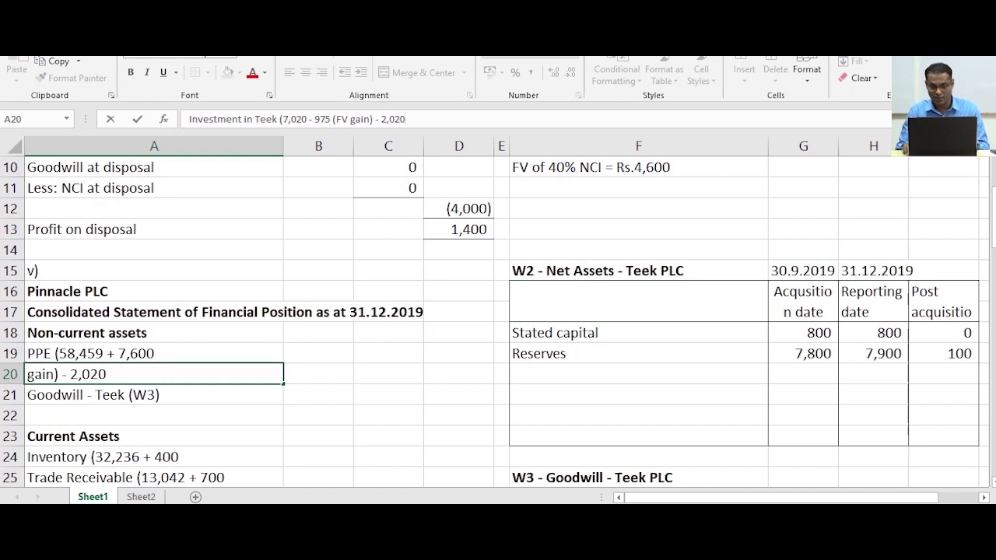
key(Return)
Add a "Cost" line of 2,020 in row 56 under W7 - Investment in Associate
scroll(498, 322, down, 2)
scroll(498, 323, down, 9)
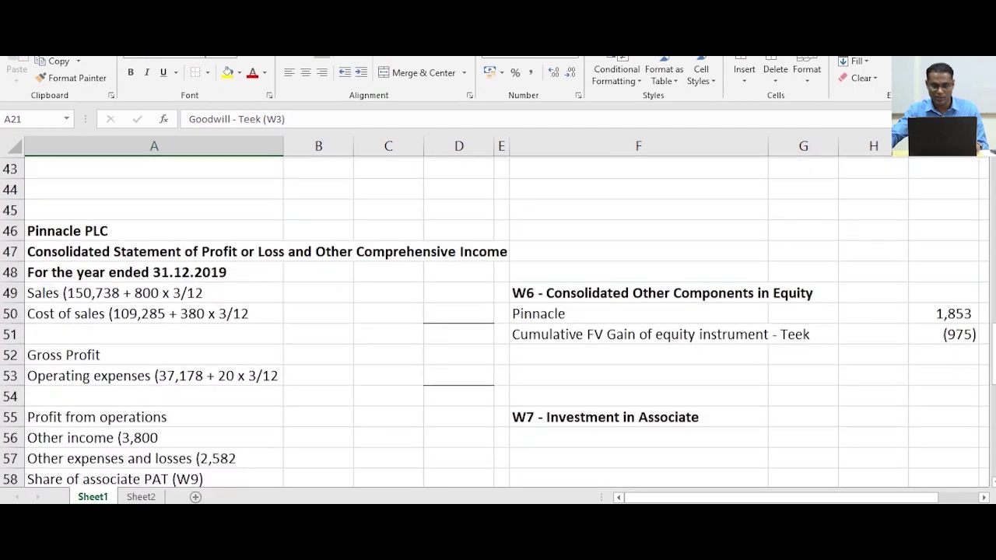
click(639, 437)
text(Cost)
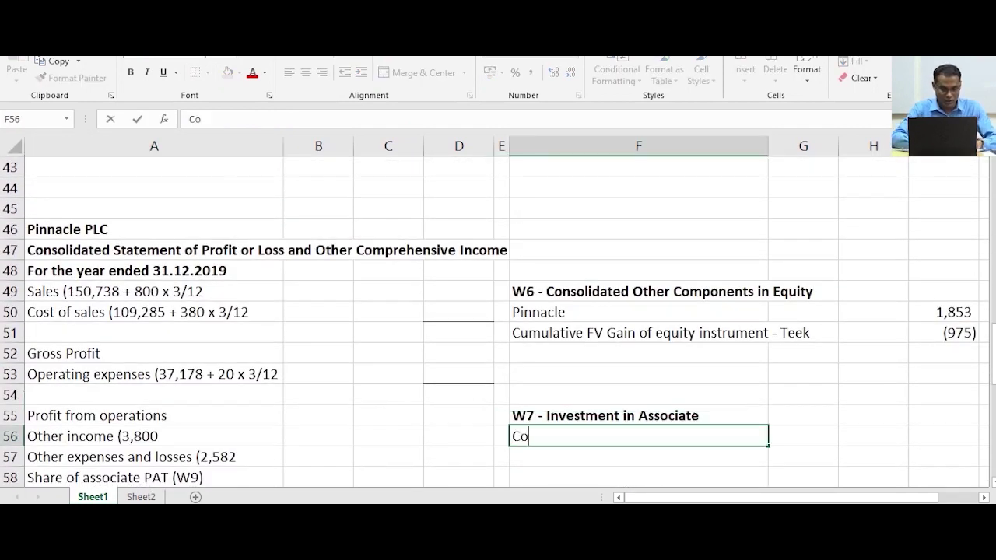
key(Right)
key(Right)
key(Right)
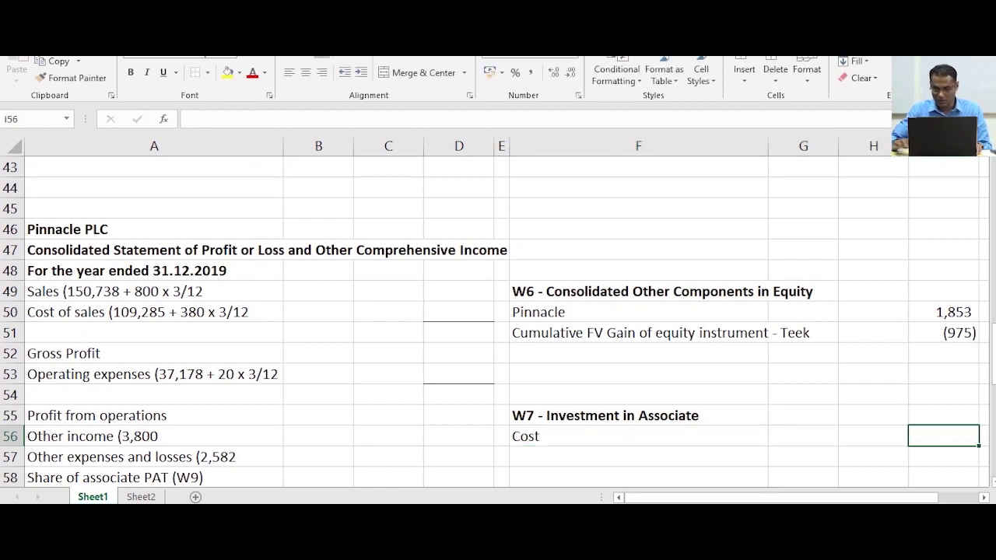
scroll(495, 321, down, 2)
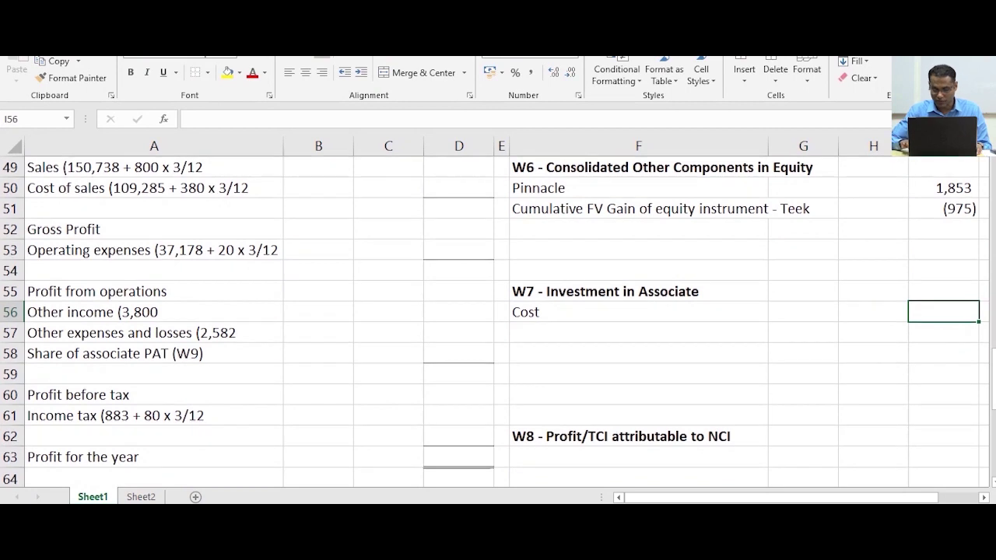
text(202)
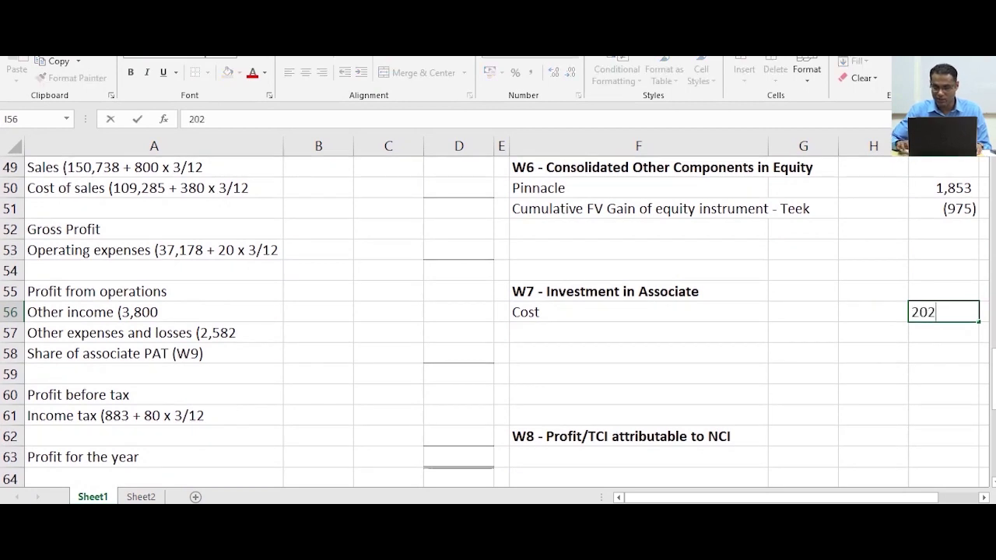
key(Return)
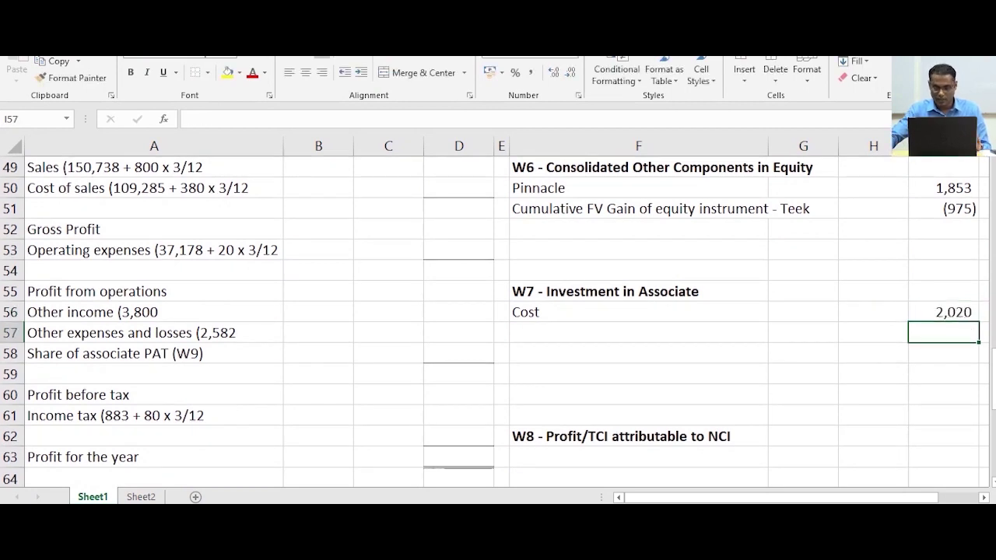
Check the W7 cost figure against the Investment in Teek line in the statement of financial position
click(943, 312)
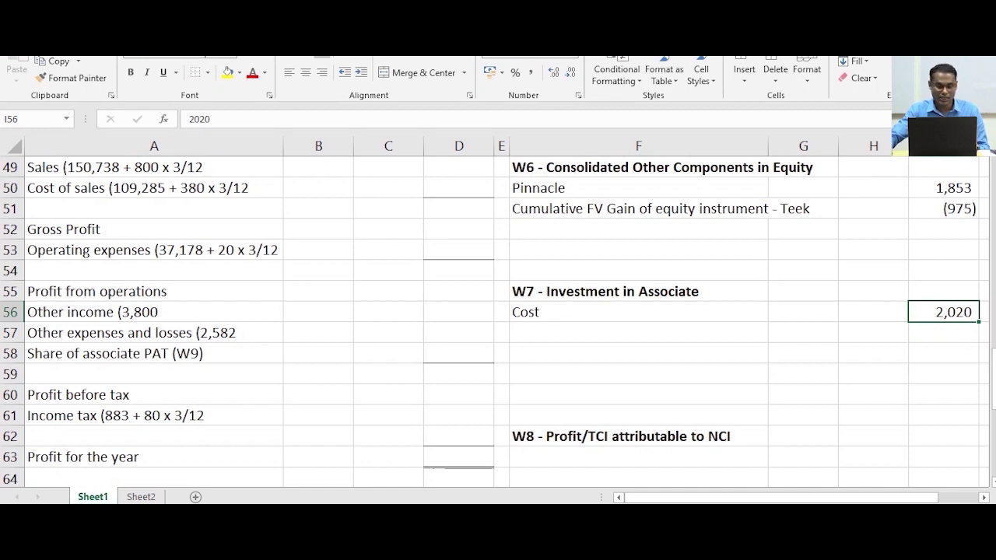
scroll(498, 320, up, 8)
scroll(498, 321, up, 3)
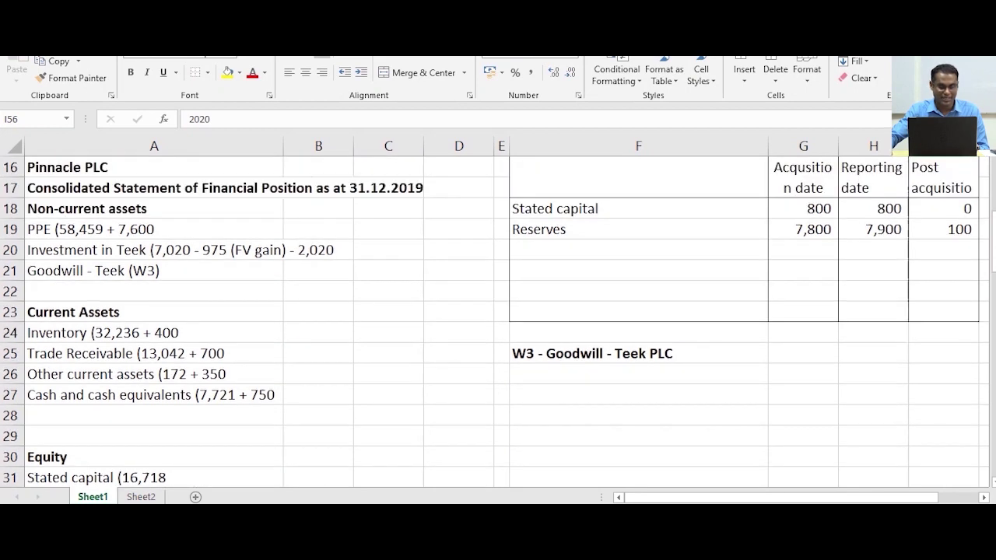
scroll(498, 321, down, 8)
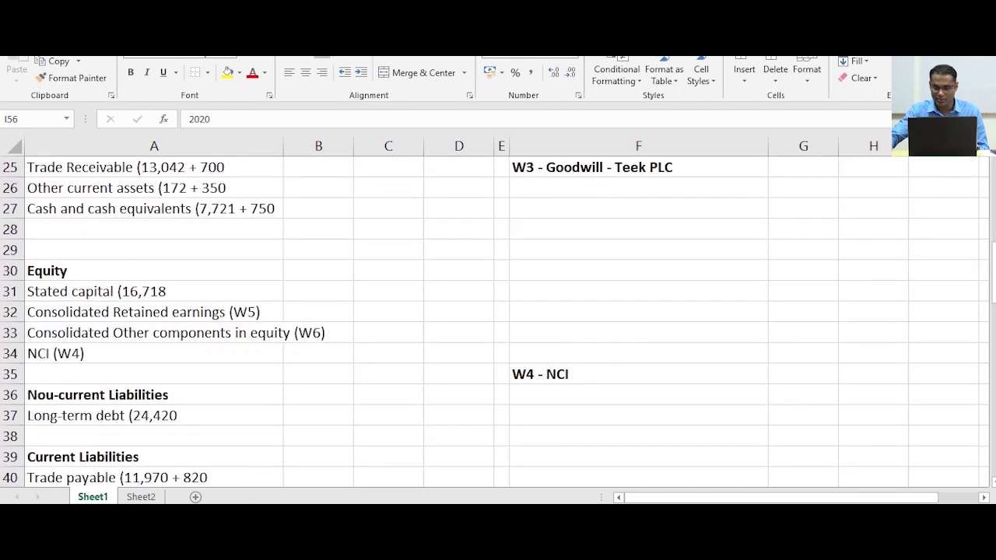
scroll(498, 321, down, 3)
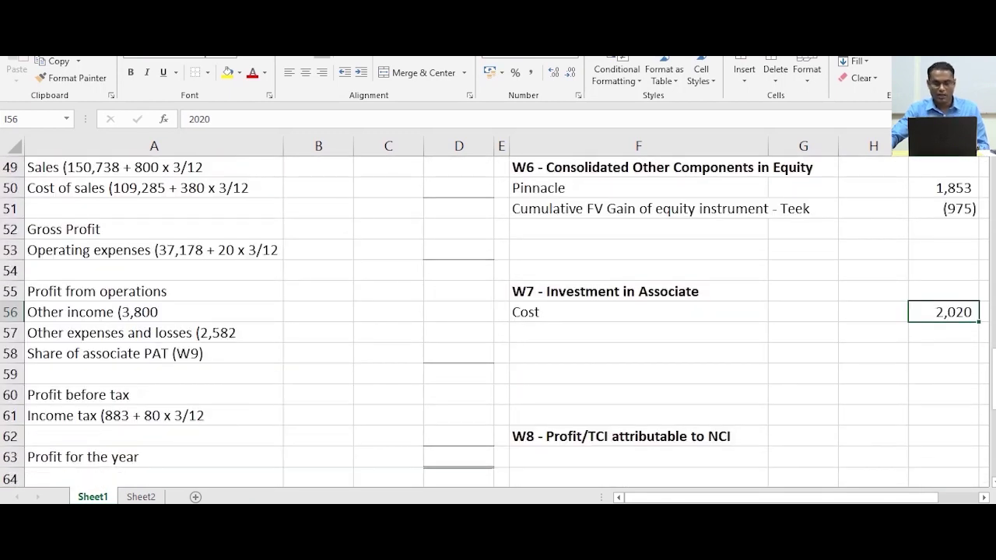
Compare Teek's reserves at the 25% and the additional 35% acquisition dates in the W1 - Group Structure working
click(639, 332)
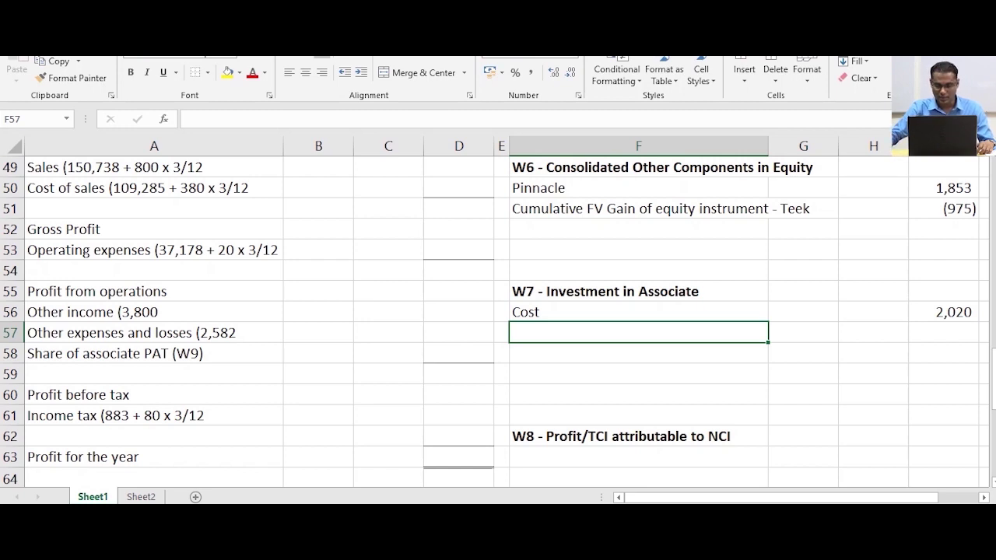
scroll(498, 311, up, 16)
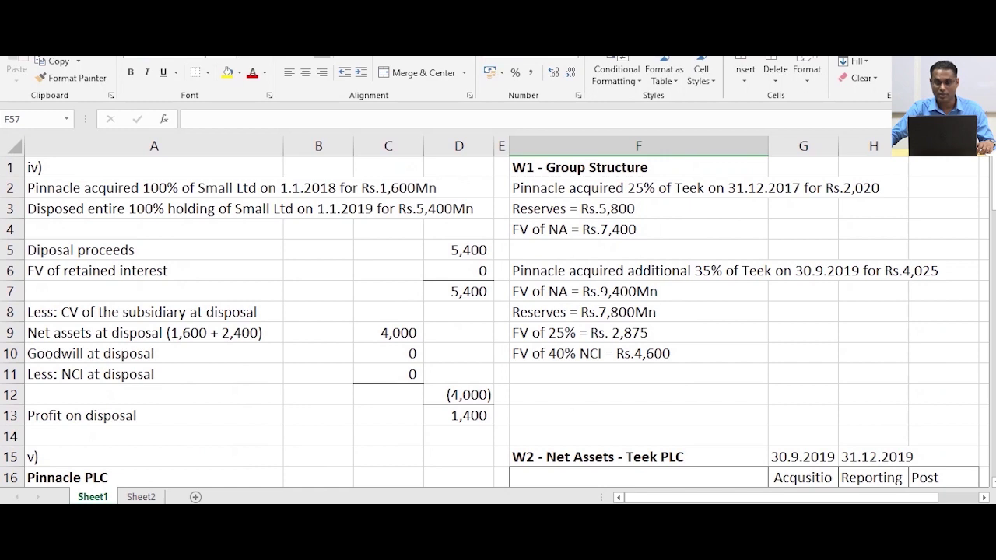
click(638, 209)
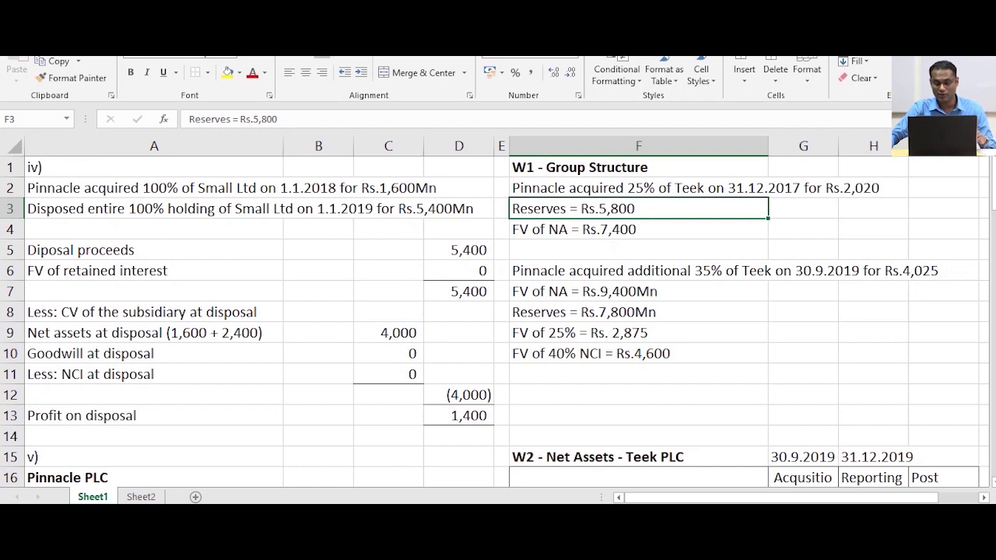
key(Down)
key(Down)
key(Down)
key(Down)
key(Down)
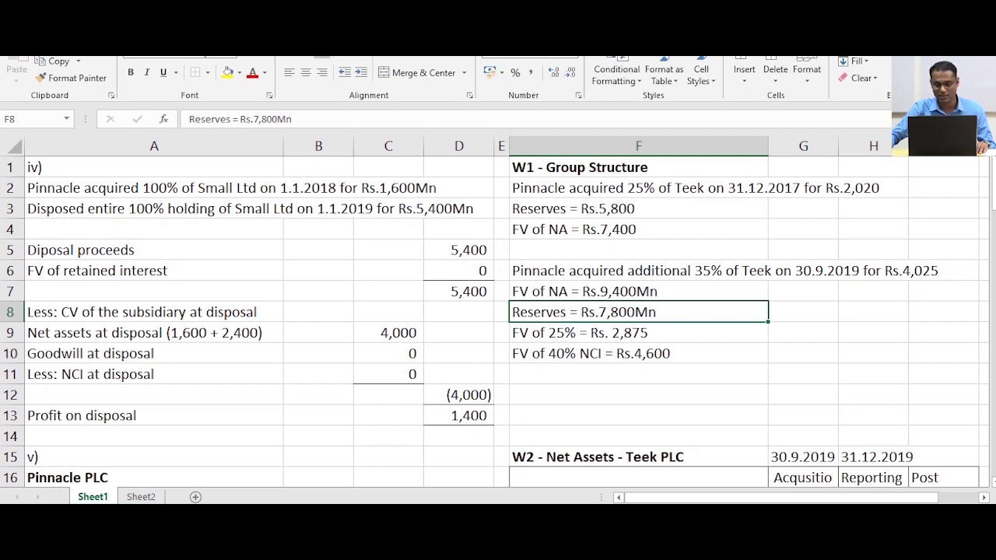
key(Up)
key(Up)
key(Up)
key(Up)
key(Up)
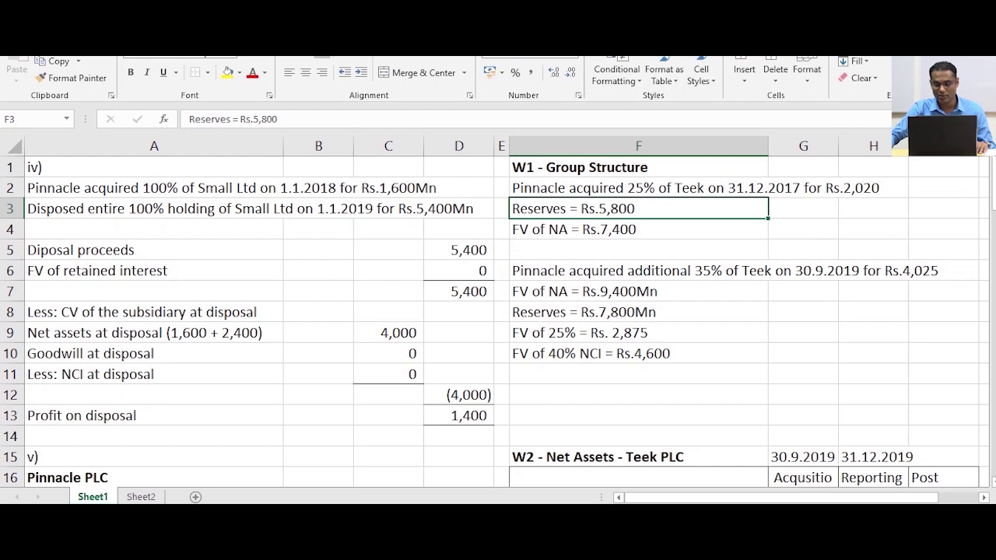
key(Down)
key(Down)
key(Down)
key(Down)
key(Down)
key(Up)
key(Up)
key(Up)
key(Up)
key(Up)
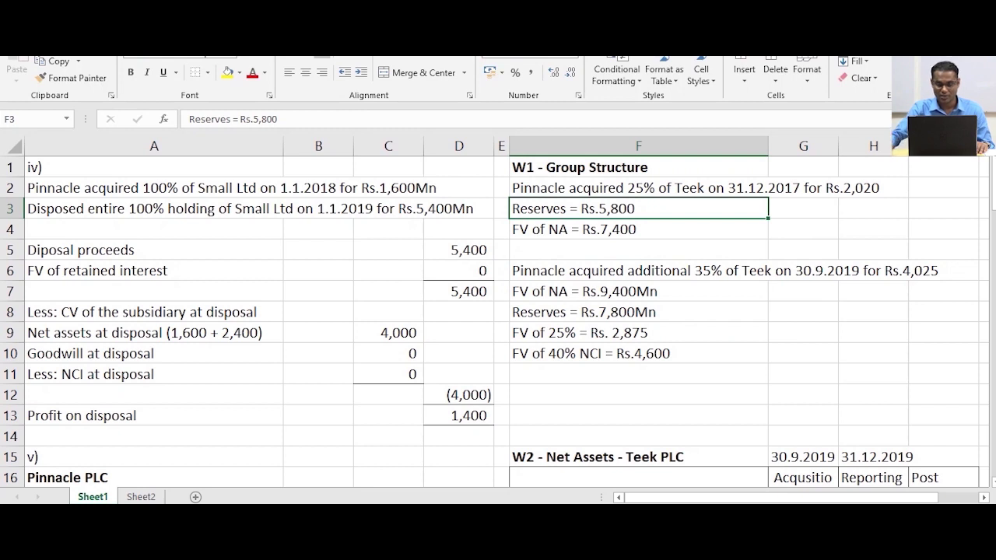
Enter the label "Share of post acqusition Reserves (7,800 - 5,800) x 25%" in F57, below the W7 cost line
scroll(498, 319, down, 11)
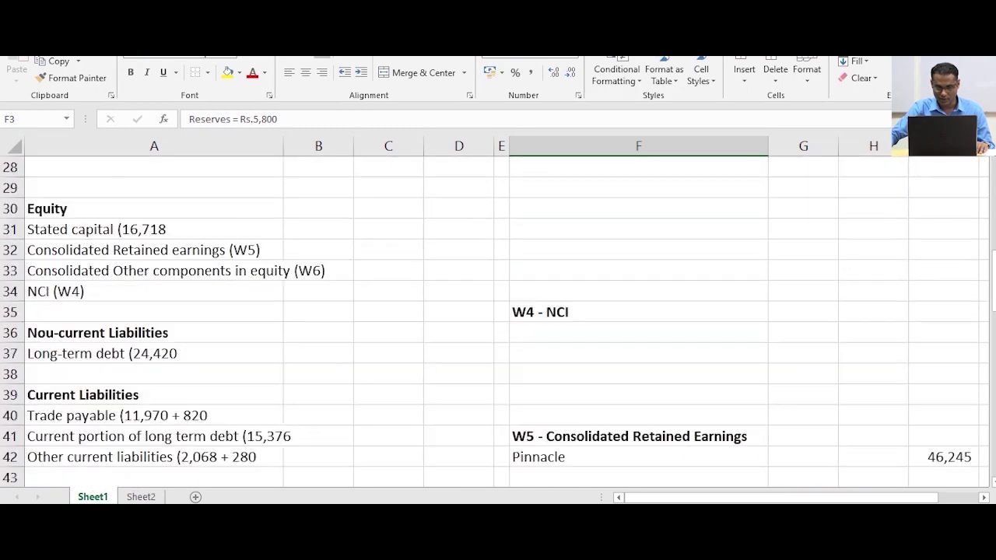
scroll(498, 319, down, 4)
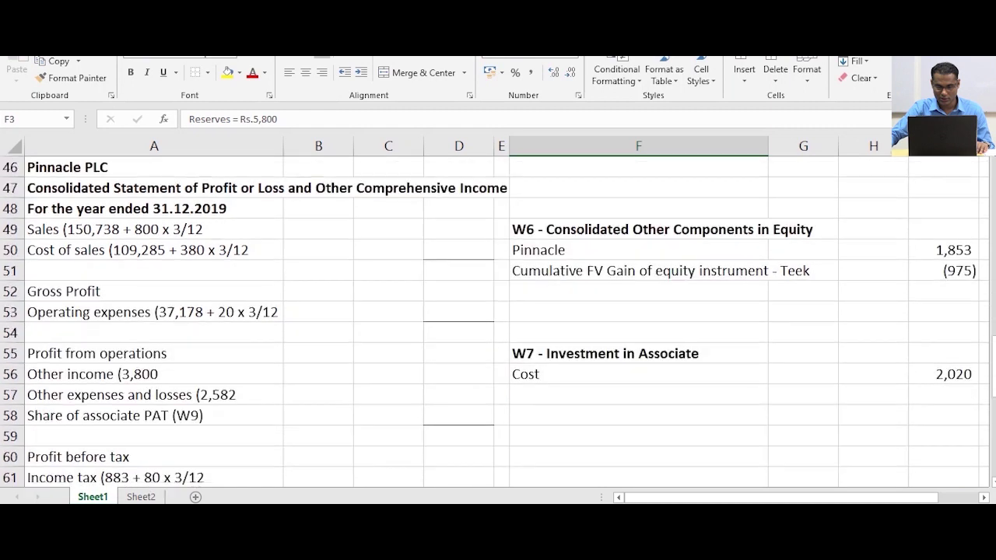
click(638, 396)
text(Share )
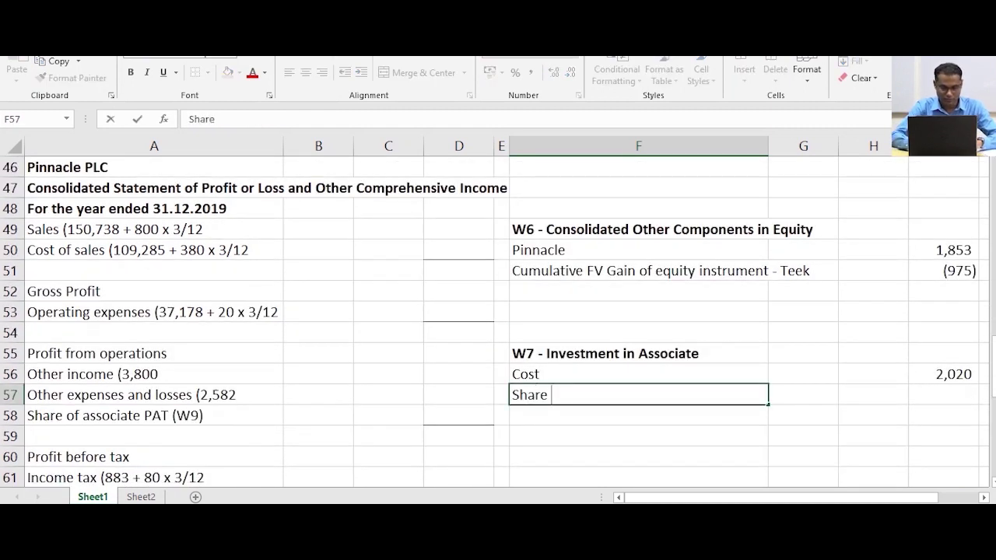
text(of post)
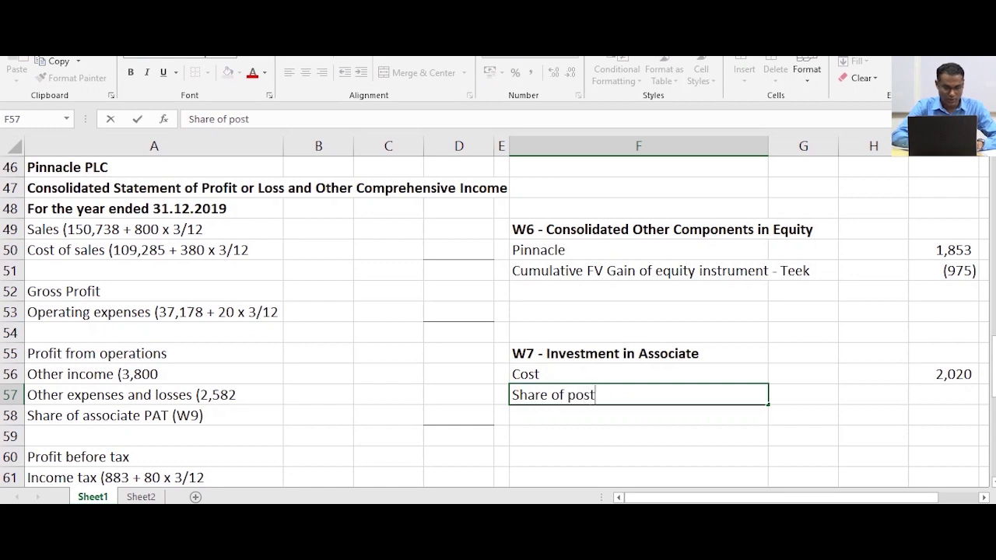
text( acqusi)
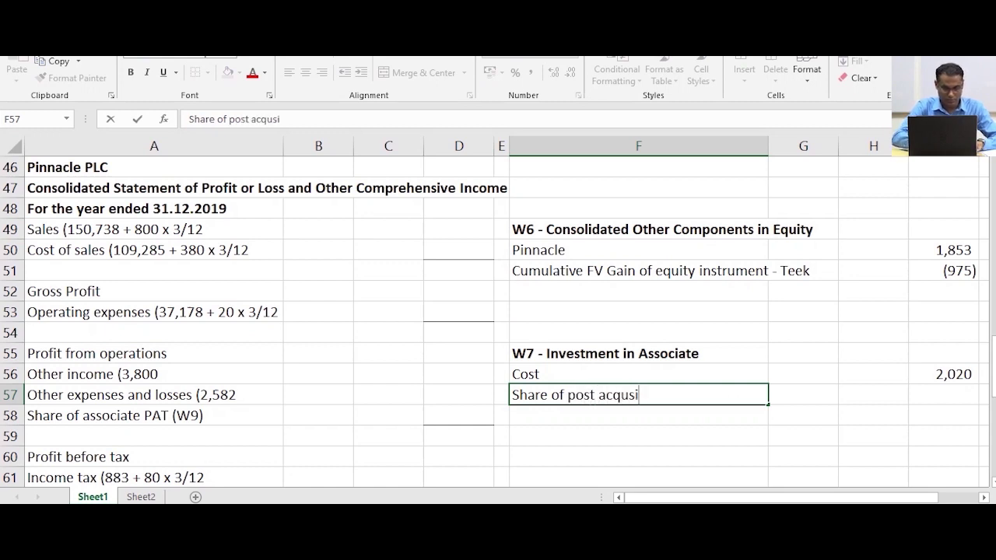
text(tion Re)
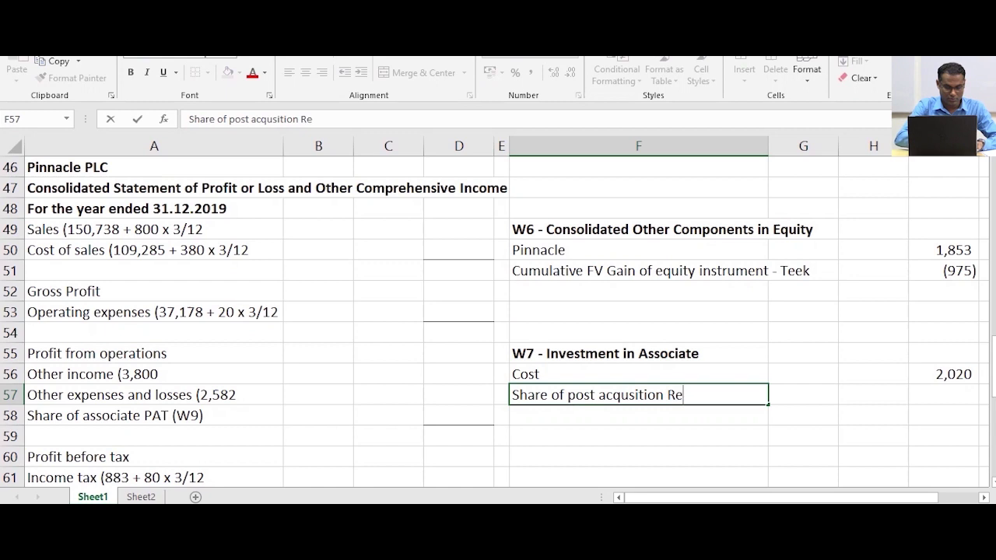
text(ser ves )
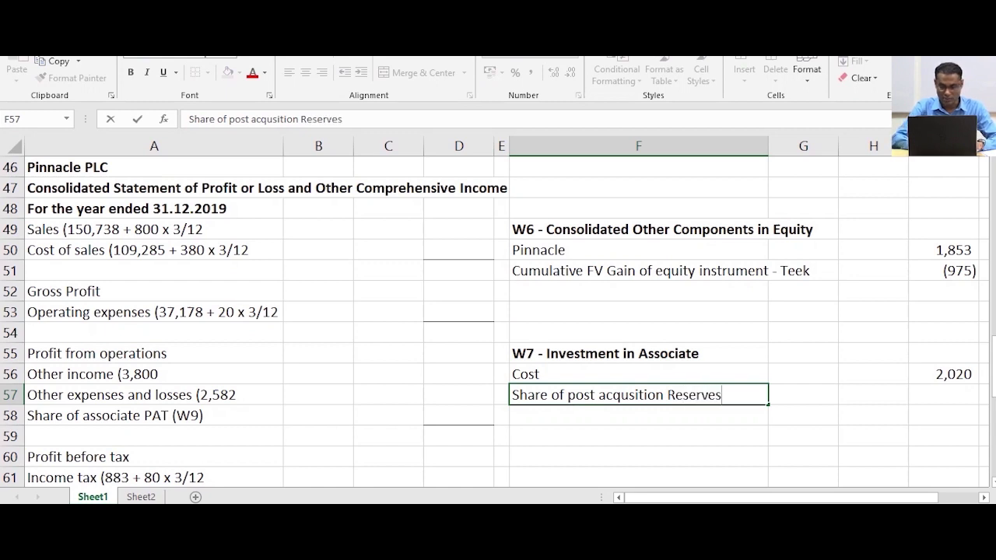
text((7)
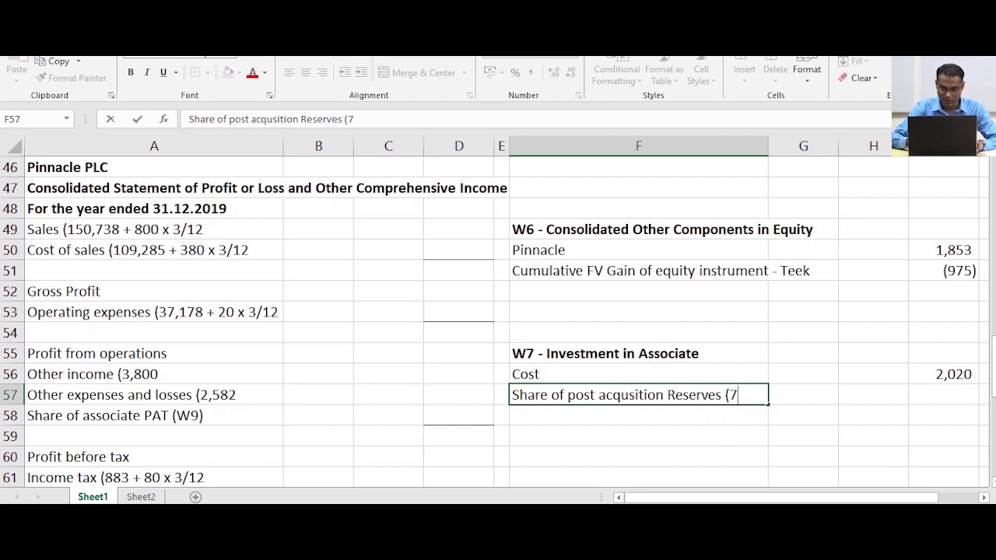
text(,800)
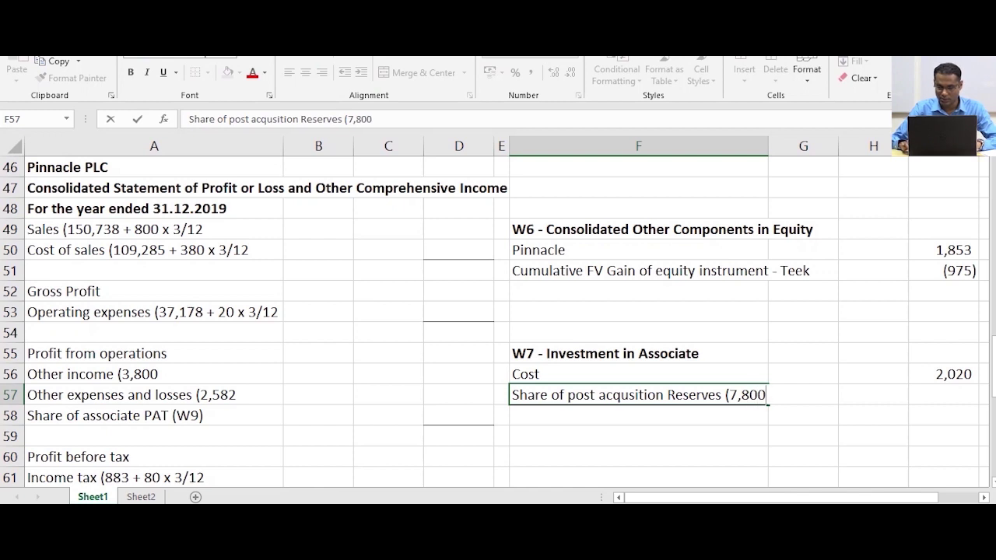
text( - )
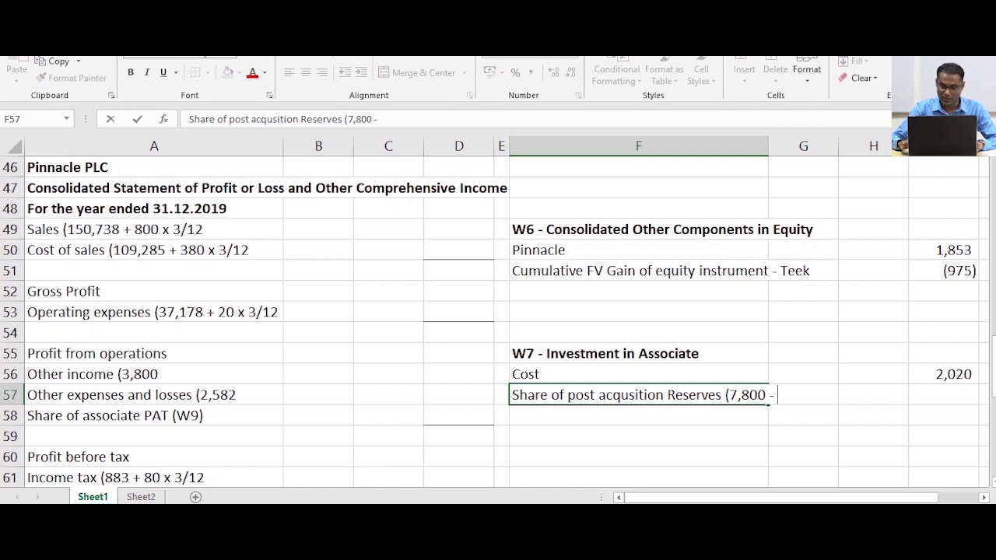
text(5,800)
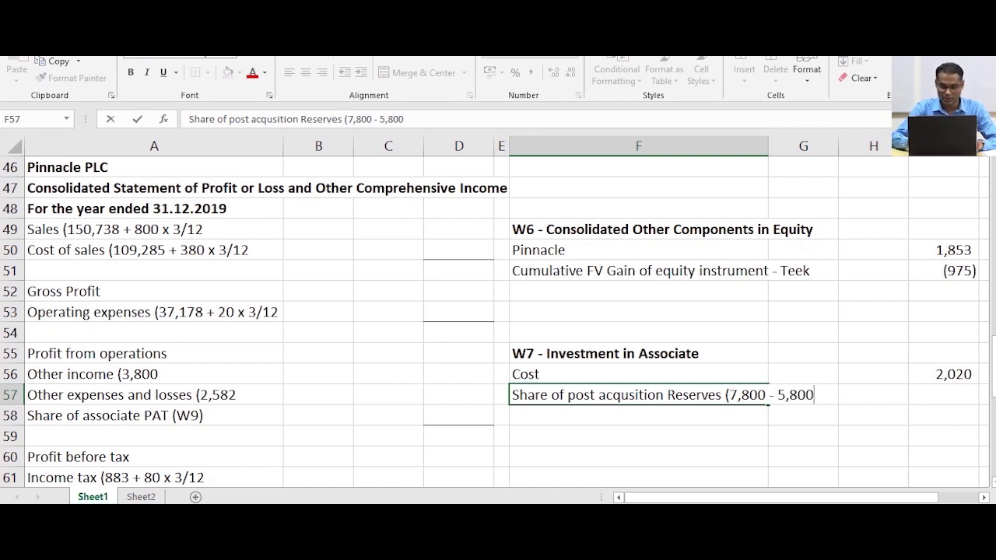
text() x 25)
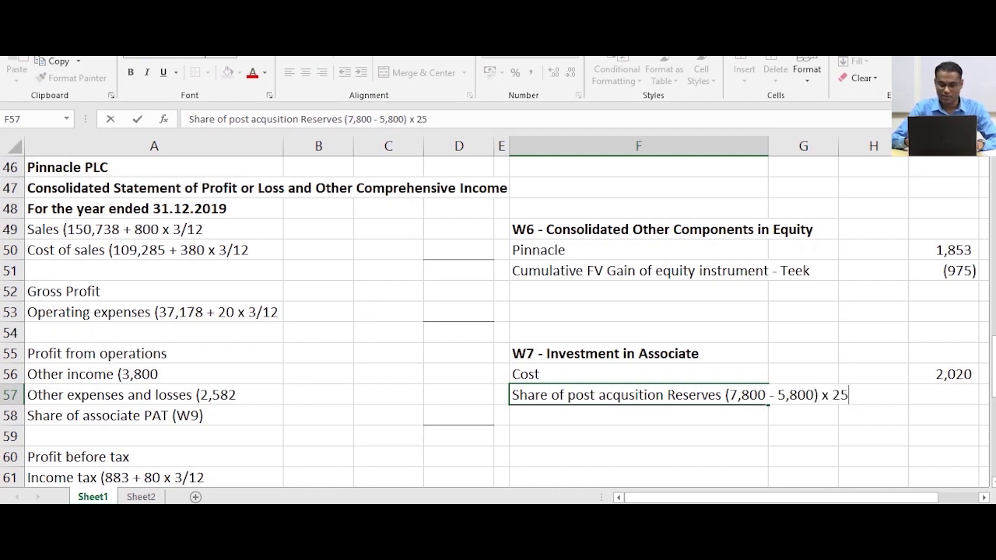
text(%)
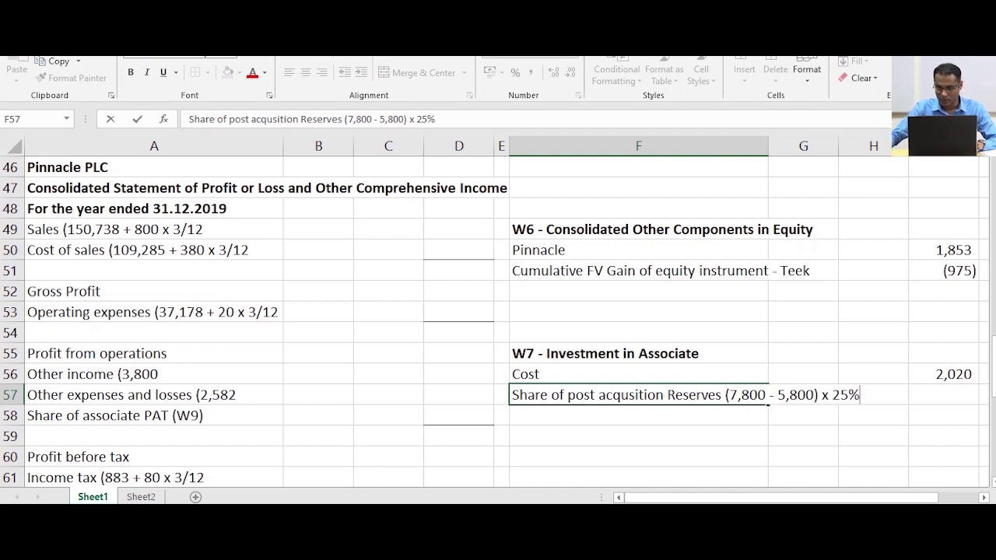
Calculate the share of post-acquisition reserves in I57 with the formula =(7800-5800)*25%
click(943, 395)
text(=))
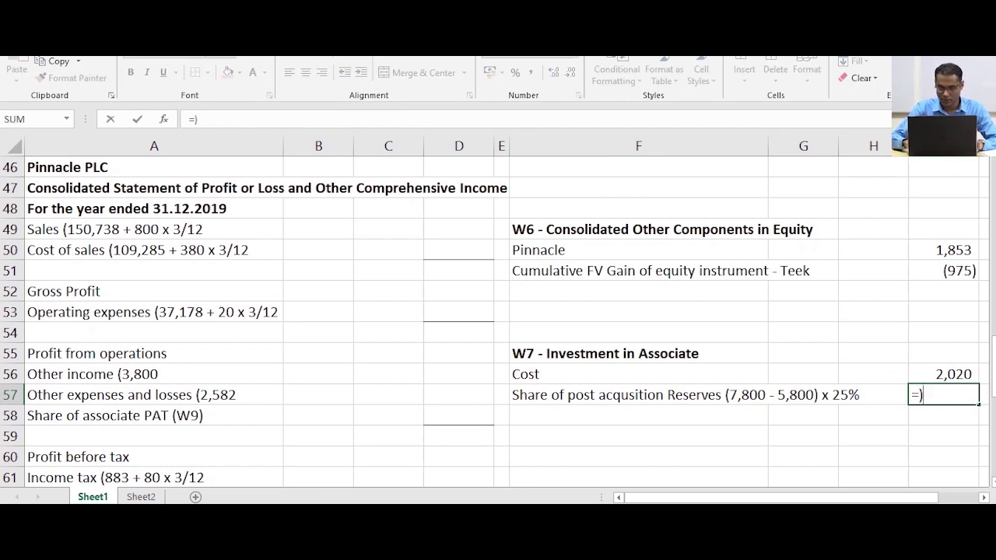
key(BackSpace)
text((78)
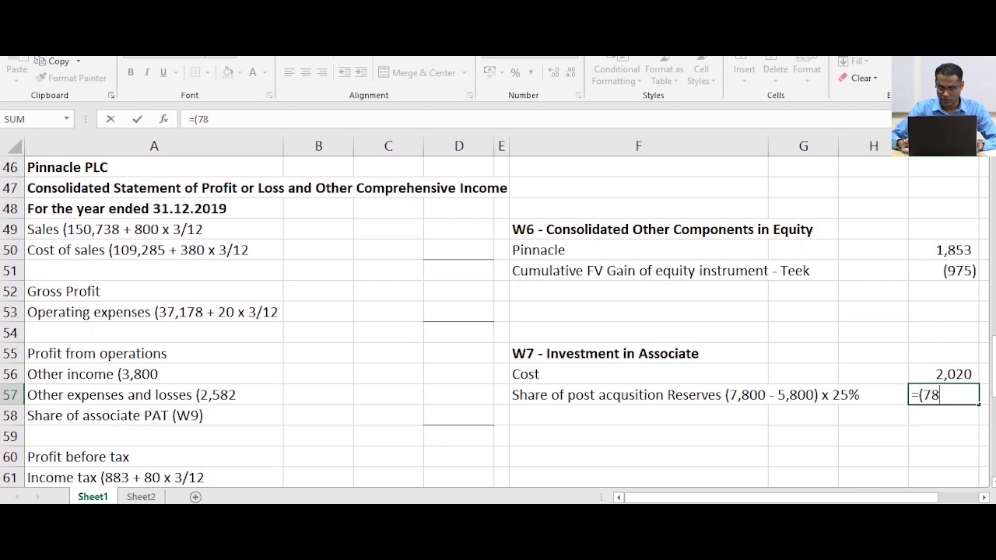
text(00-5)
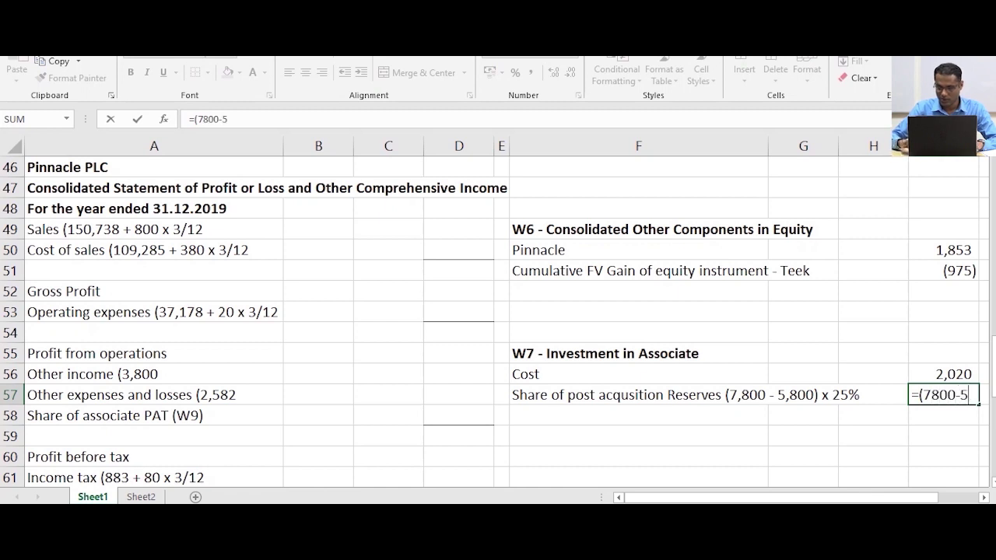
text(800)*2)
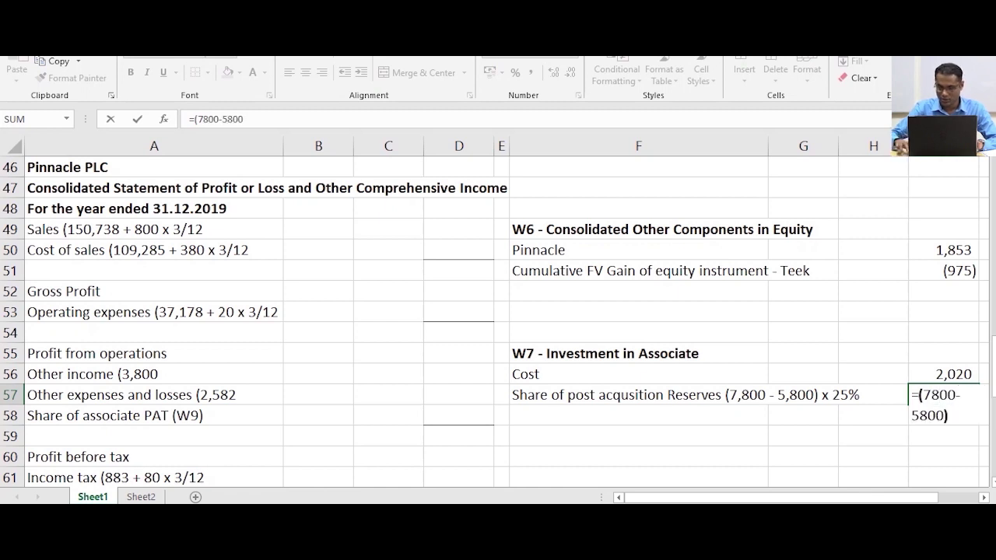
text(5%)
key(Return)
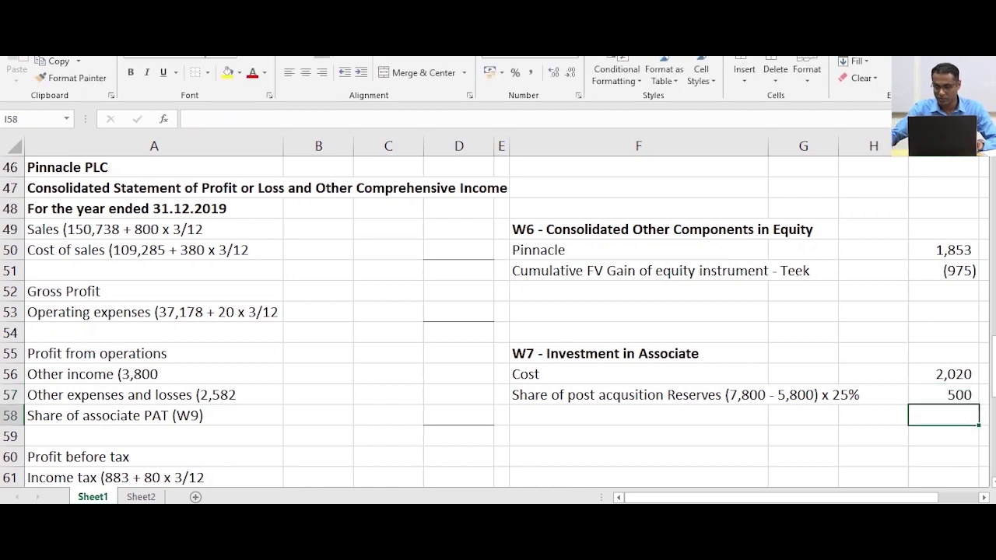
click(943, 395)
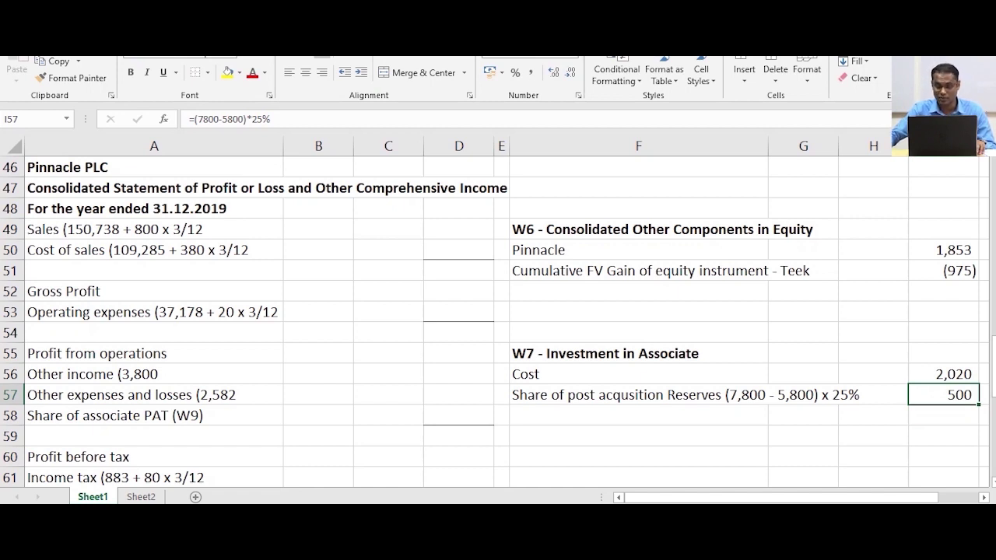
Enter the label "Share of post acquisition Reserves of associate" in F43, below Pinnacle under W5 - Consolidated Retained Earnings
scroll(498, 320, up, 3)
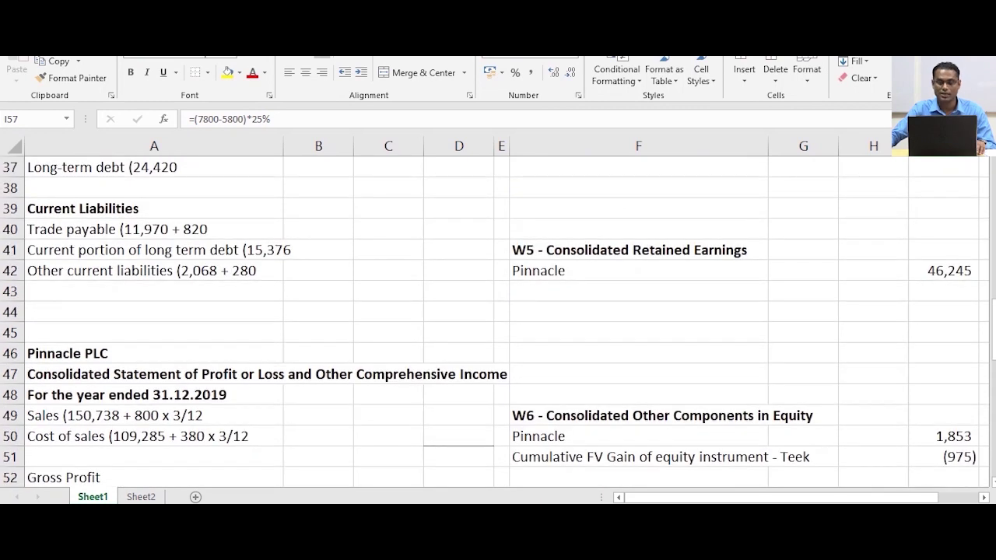
click(638, 291)
scroll(498, 320, down, 2)
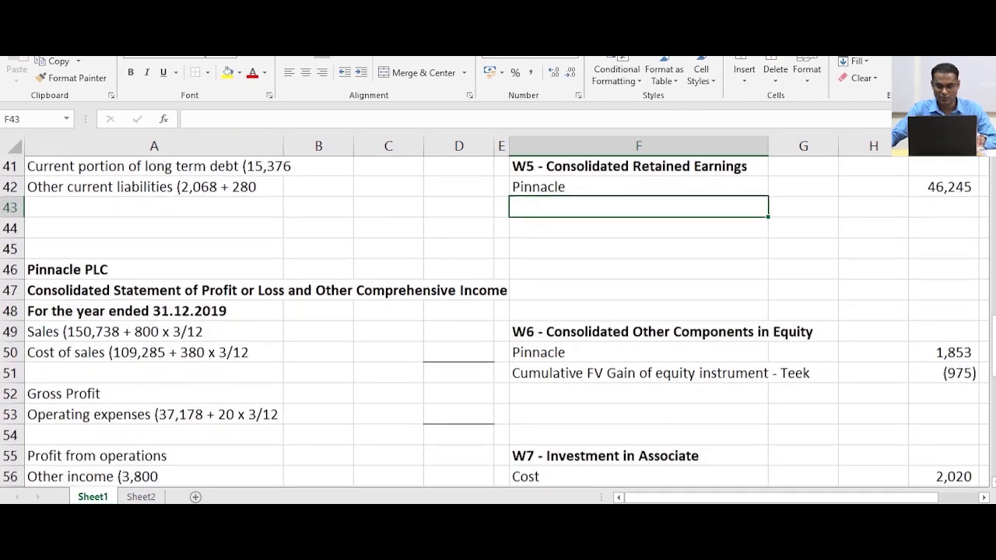
scroll(498, 321, up, 1)
text(Share of pos)
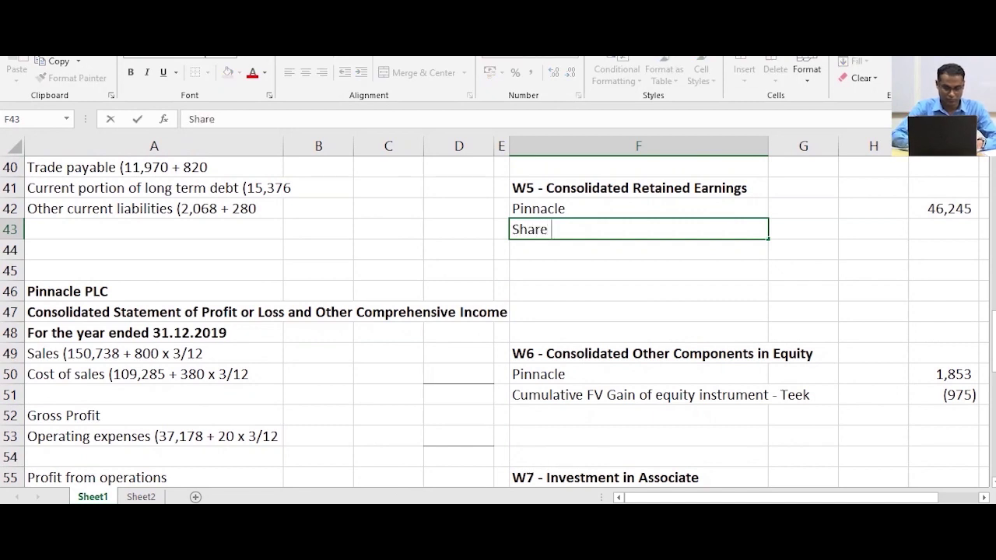
text(t )
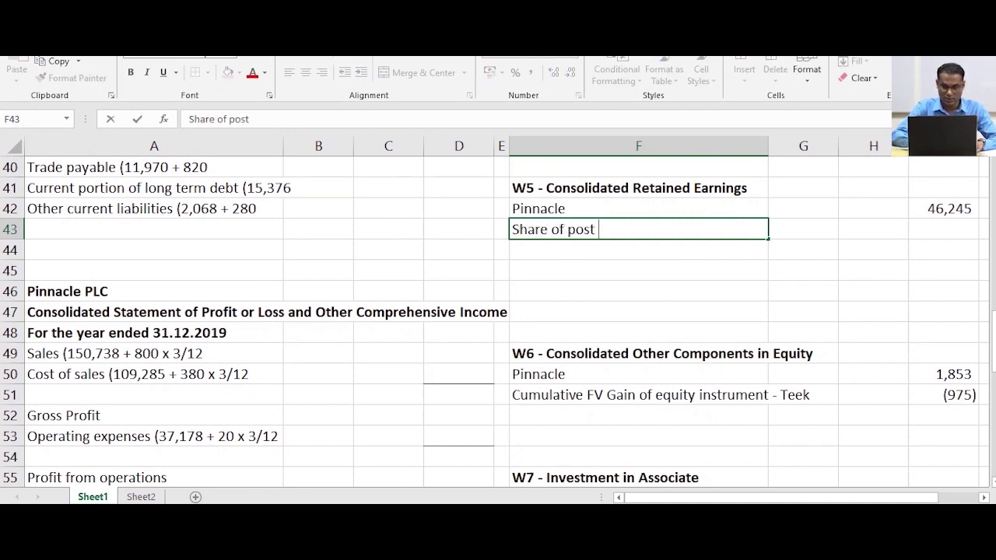
text(acq)
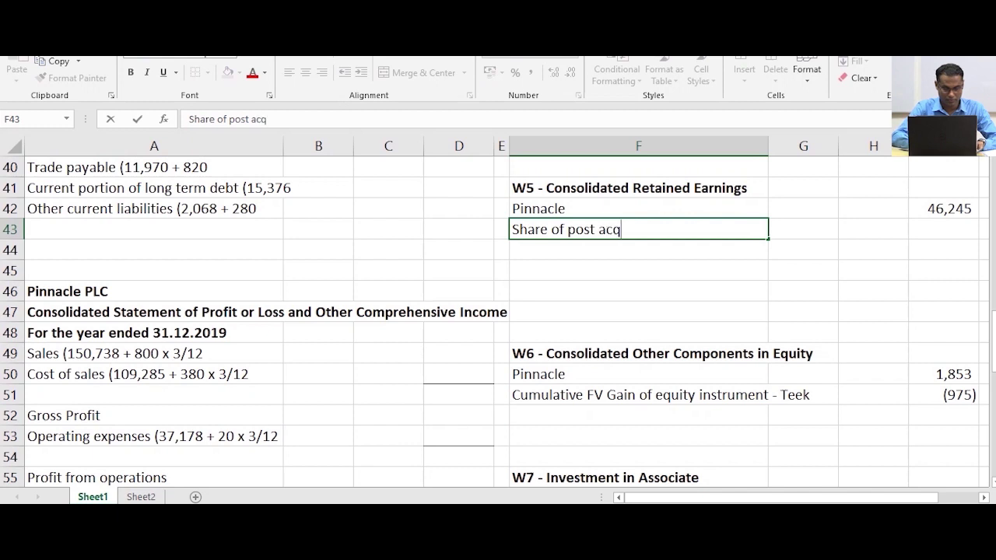
text(uisi)
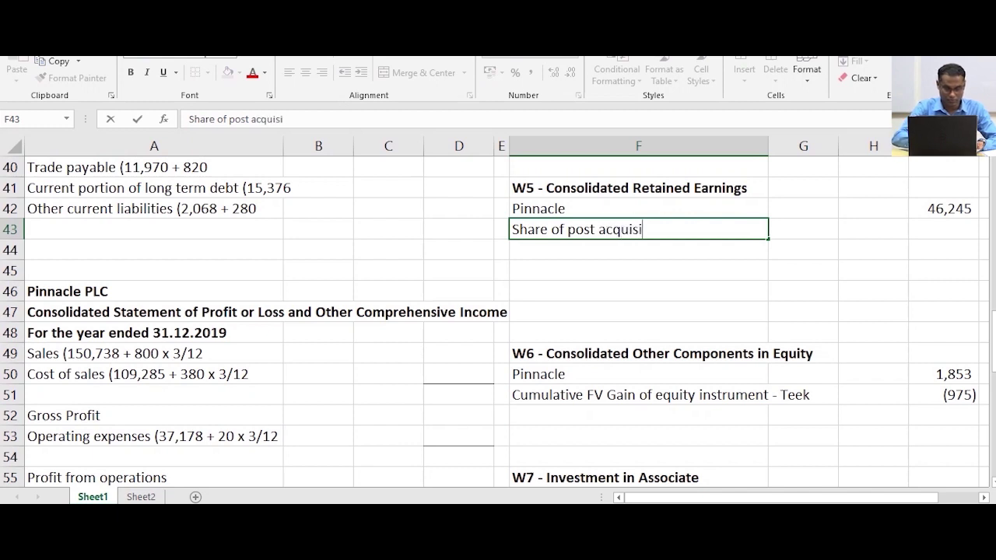
text(tion R)
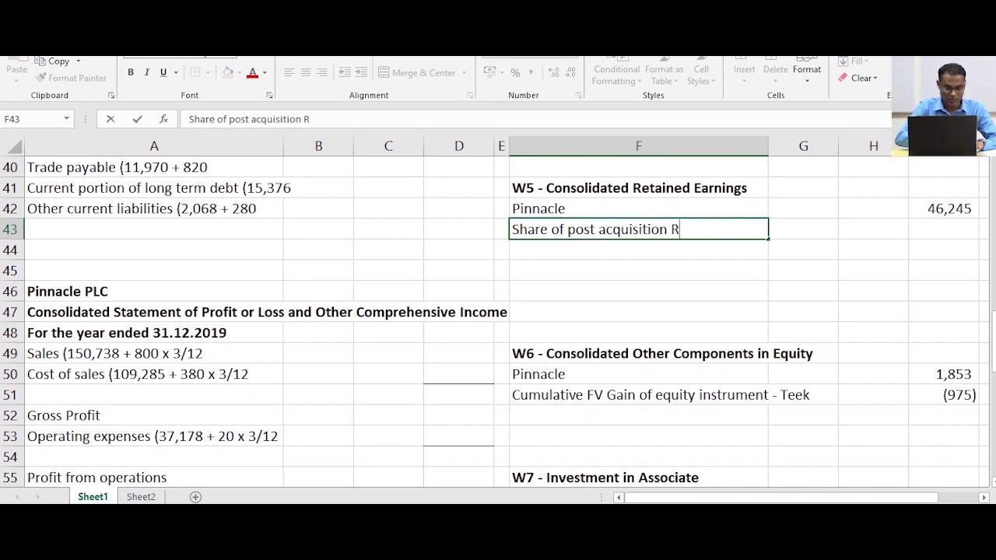
text(eser)
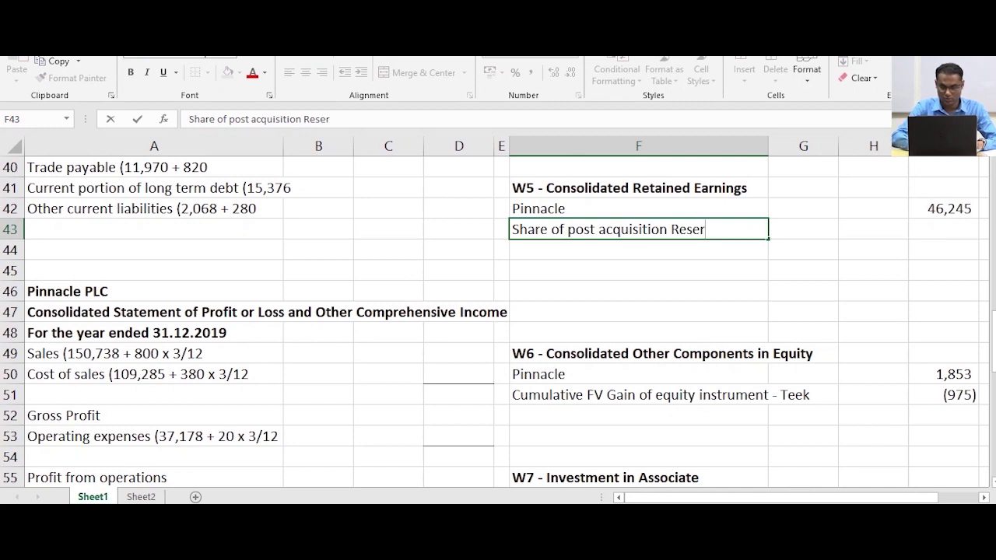
text(ves of )
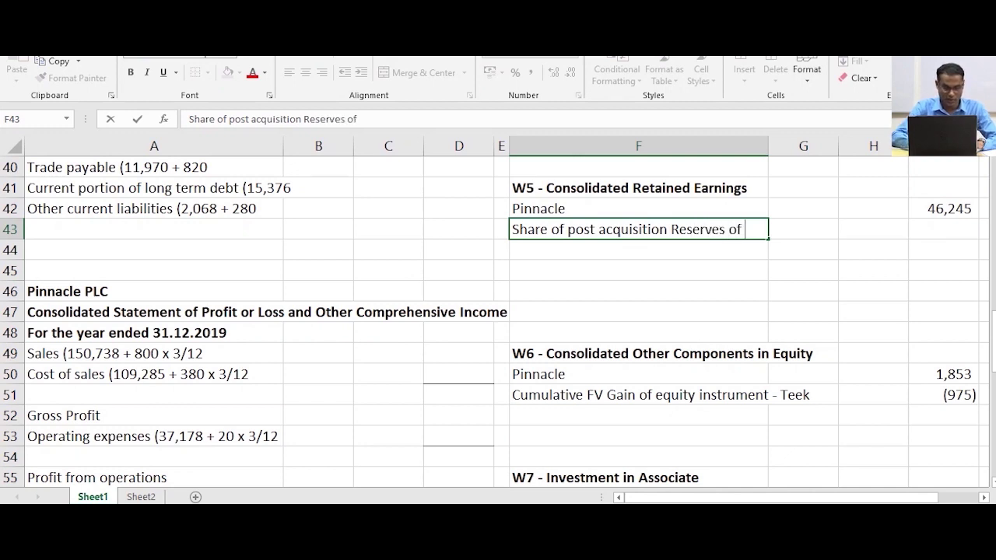
text(associate)
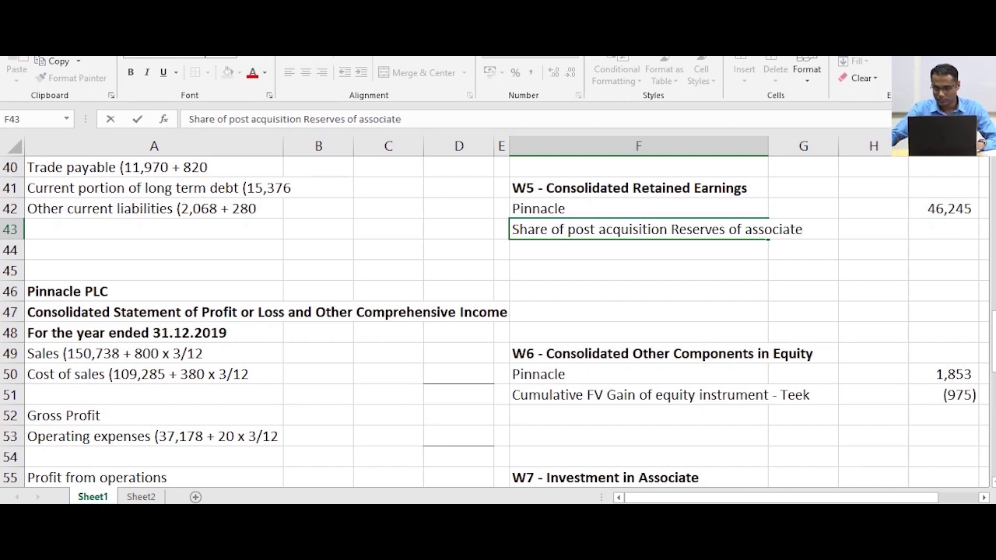
Link the W5 associate reserves amount in I43 to the W7 share of post-acquisition reserves in I57, and check both cells
click(943, 229)
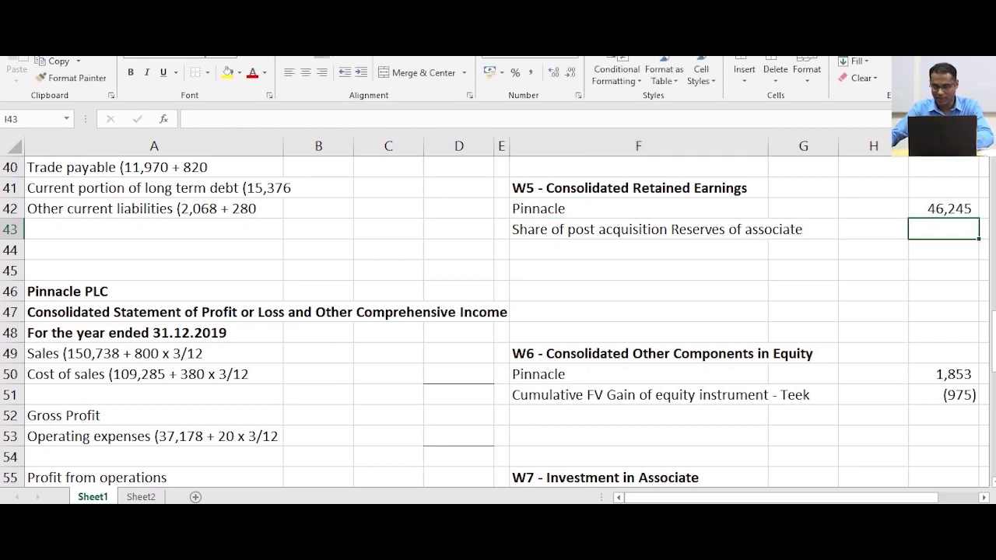
text(=)
scroll(498, 319, down, 2)
click(943, 394)
key(Return)
scroll(498, 319, up, 2)
scroll(498, 319, down, 3)
click(943, 374)
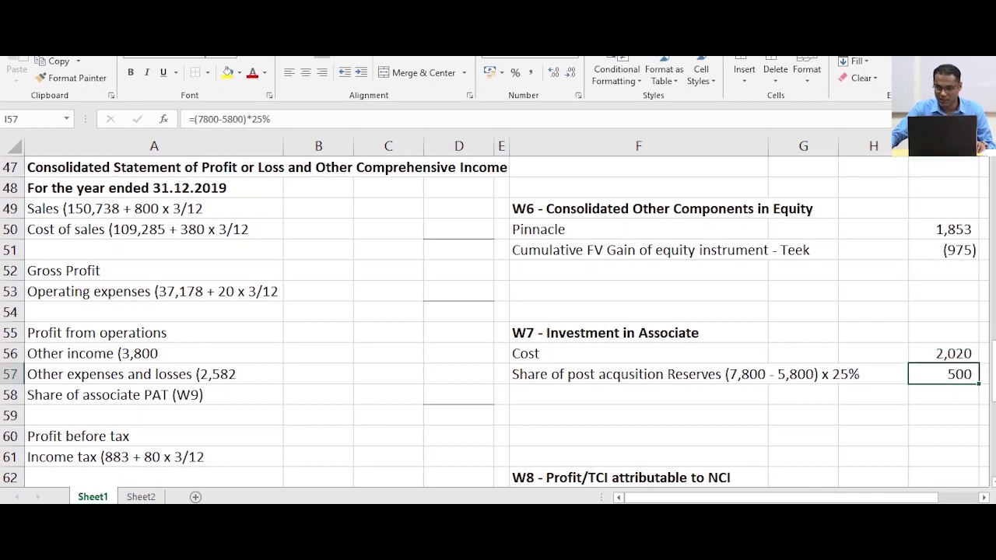
scroll(498, 319, up, 2)
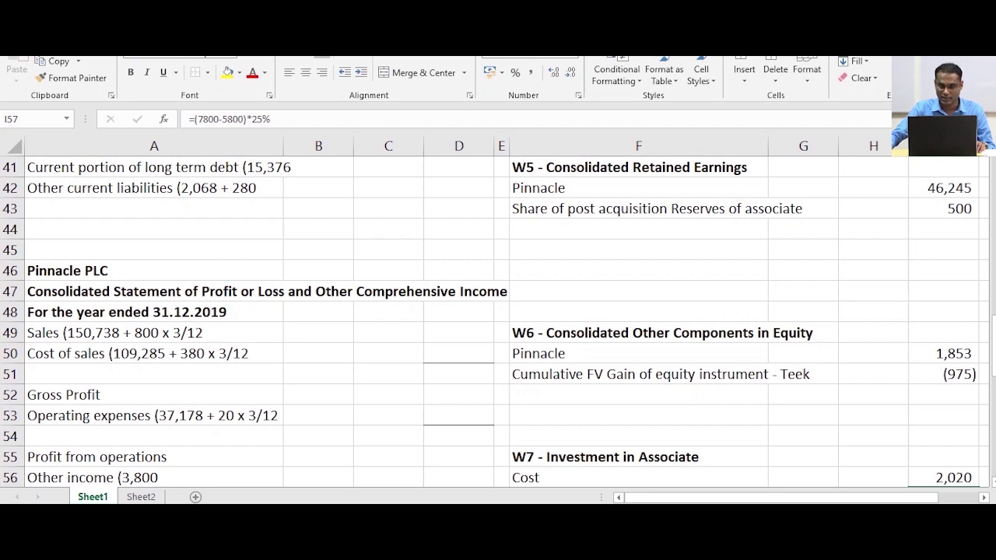
click(943, 209)
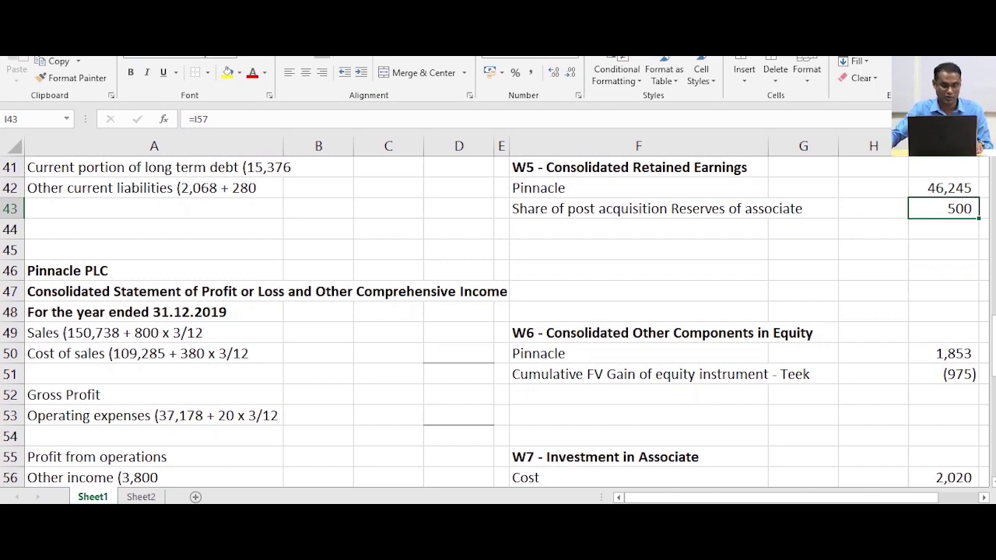
Enter the label "320 x 9/12 x 25%" in F71 under W9 - Share of Associate PAT
scroll(498, 322, down, 2)
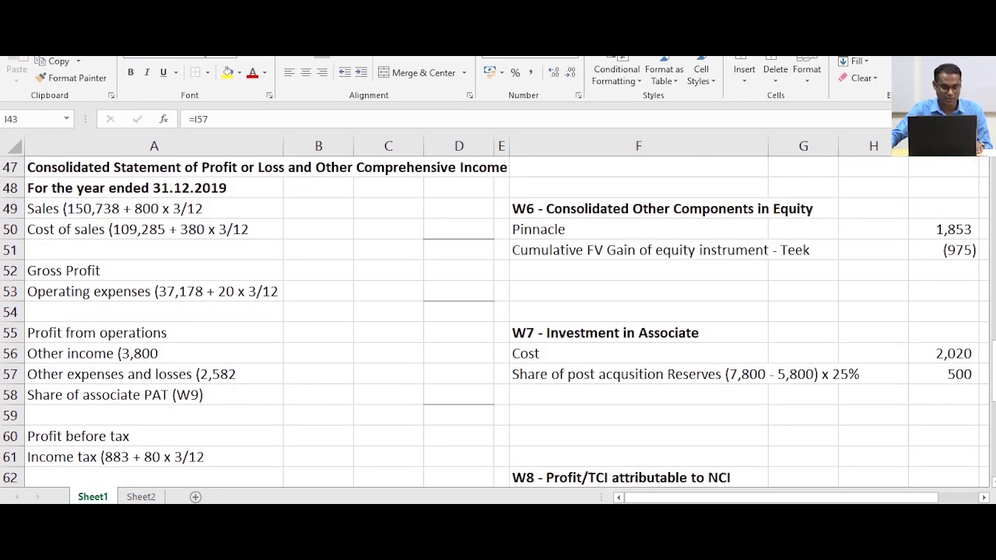
scroll(498, 322, down, 1)
click(154, 333)
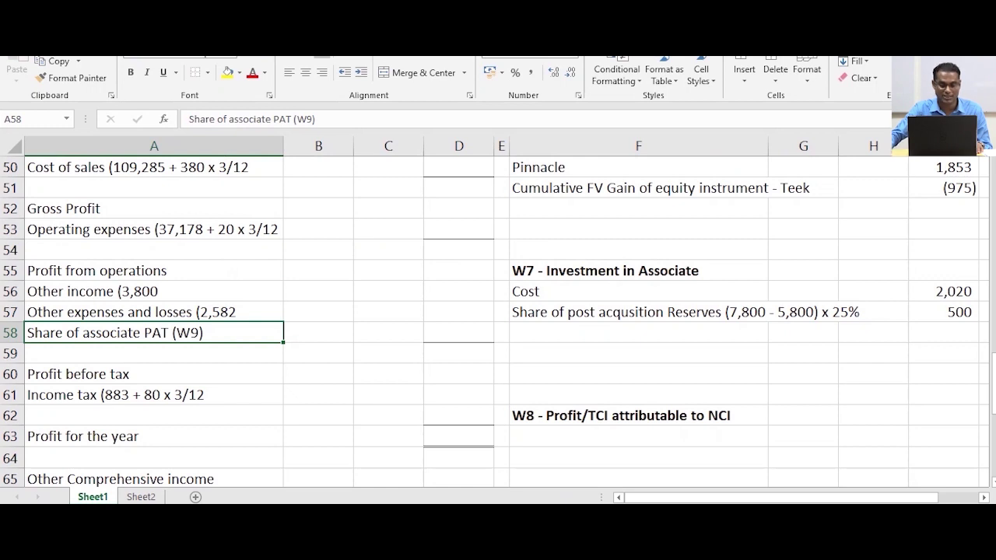
scroll(498, 321, down, 3)
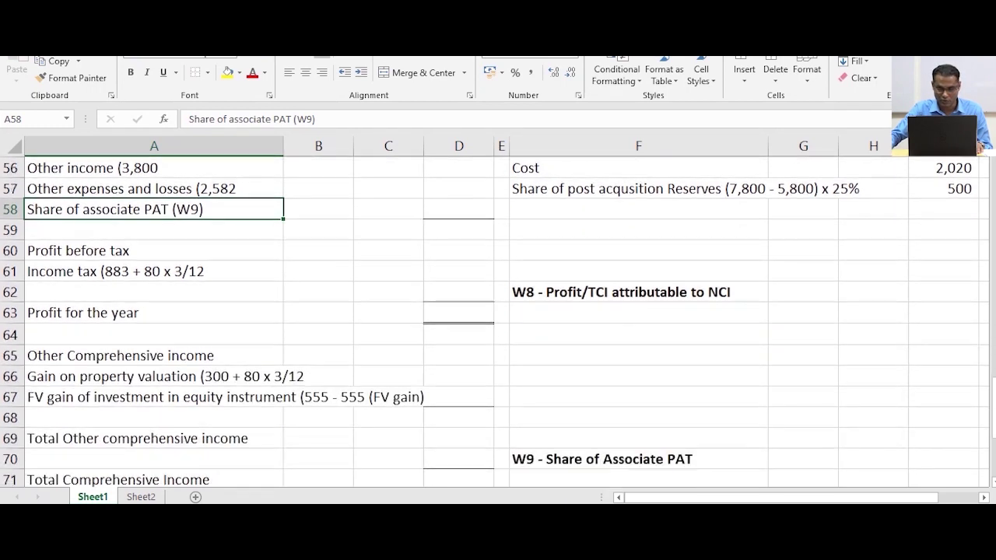
click(639, 418)
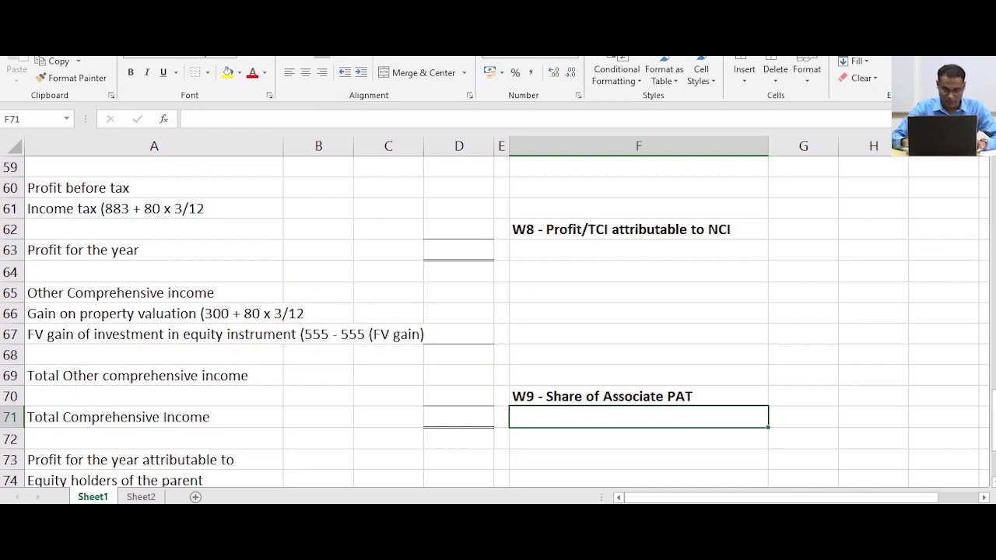
text(320)
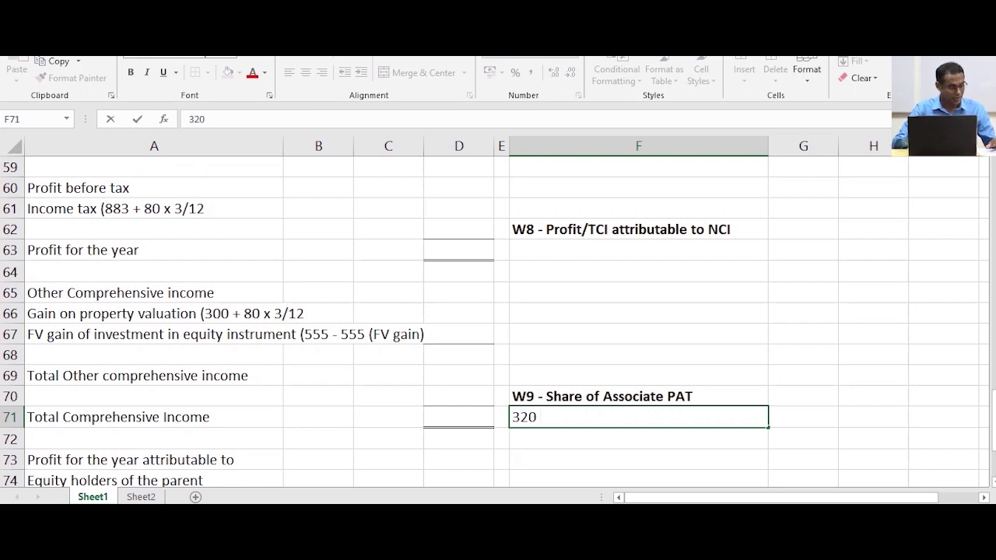
text( x 9/12)
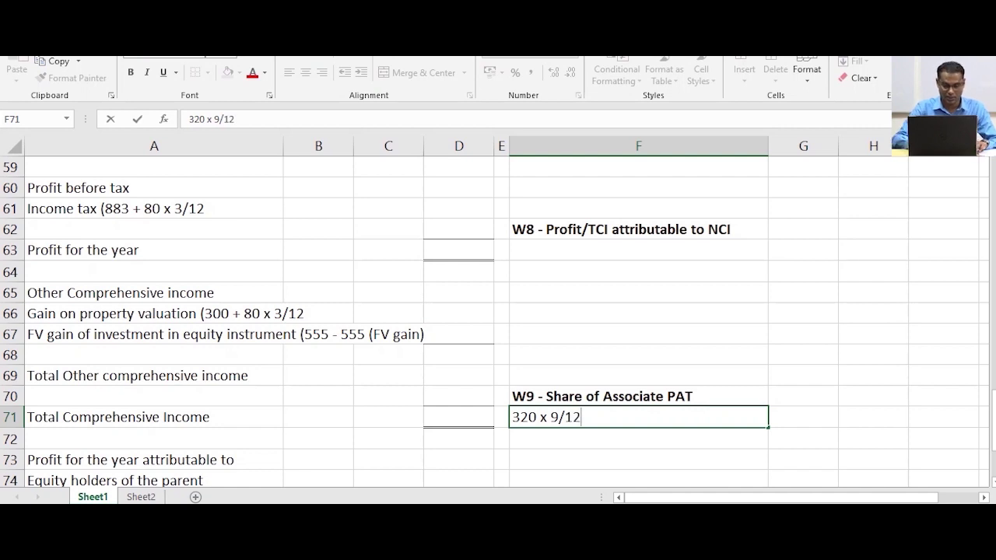
text( x)
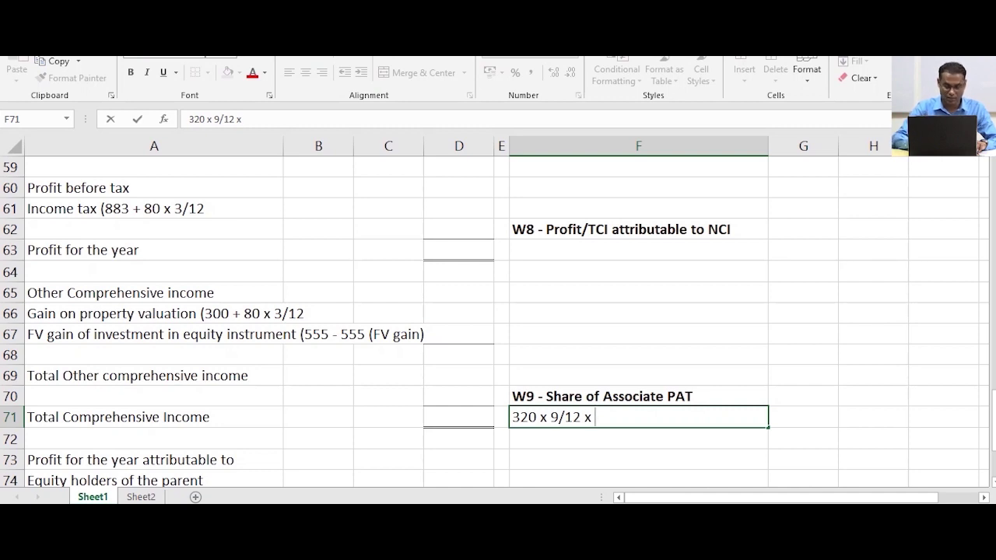
text(25%)
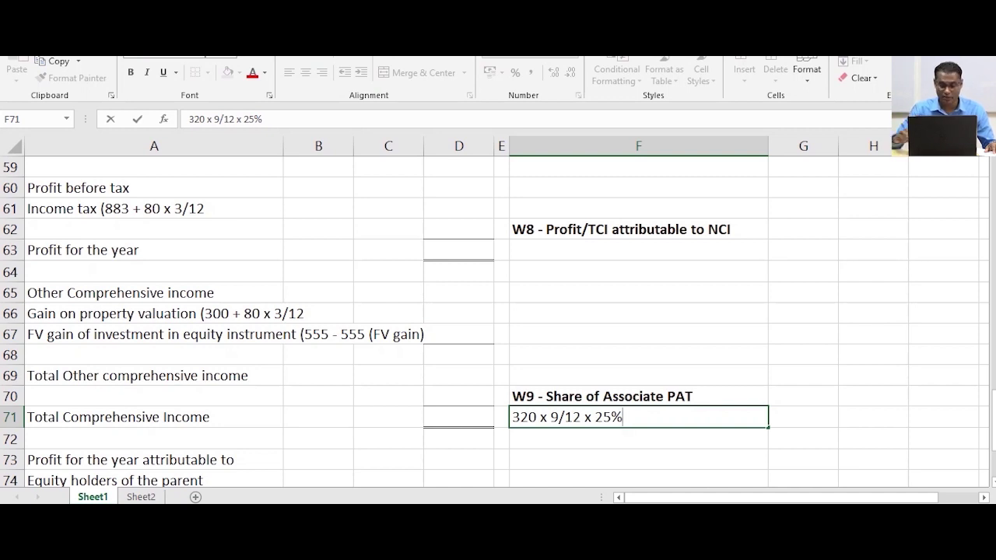
key(Return)
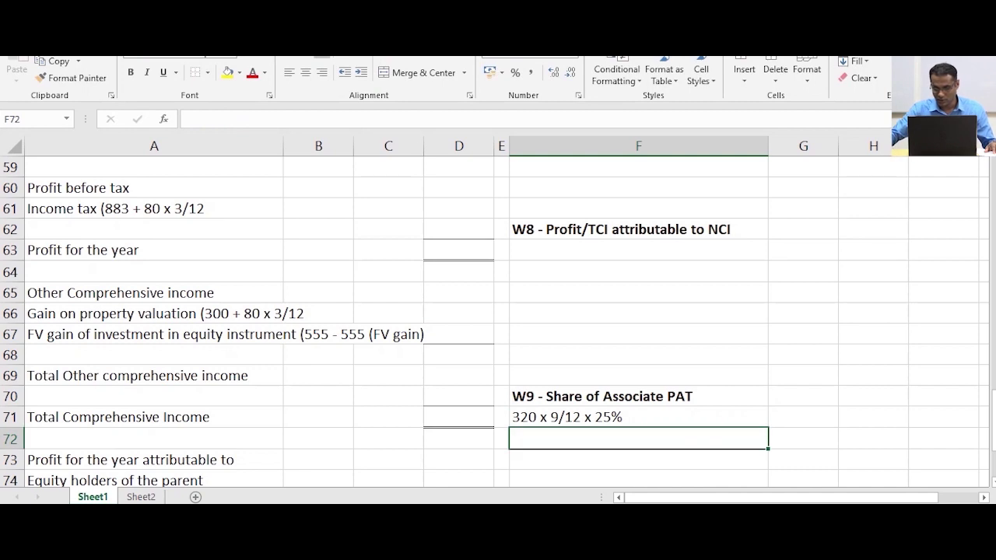
Calculate the share of associate PAT in I71 with the formula =320*9/12*25%
click(943, 417)
text(=30)
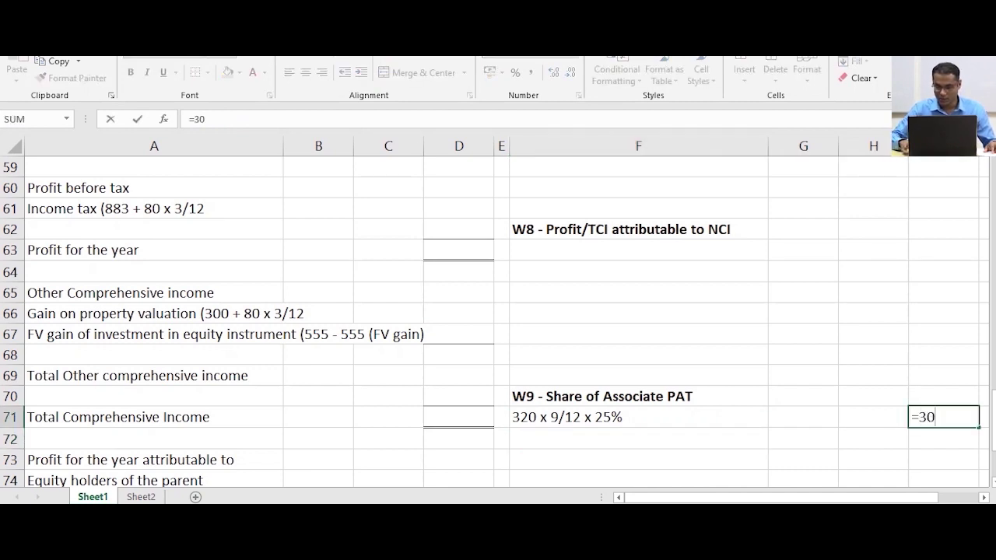
key(BackSpace)
text(20*)
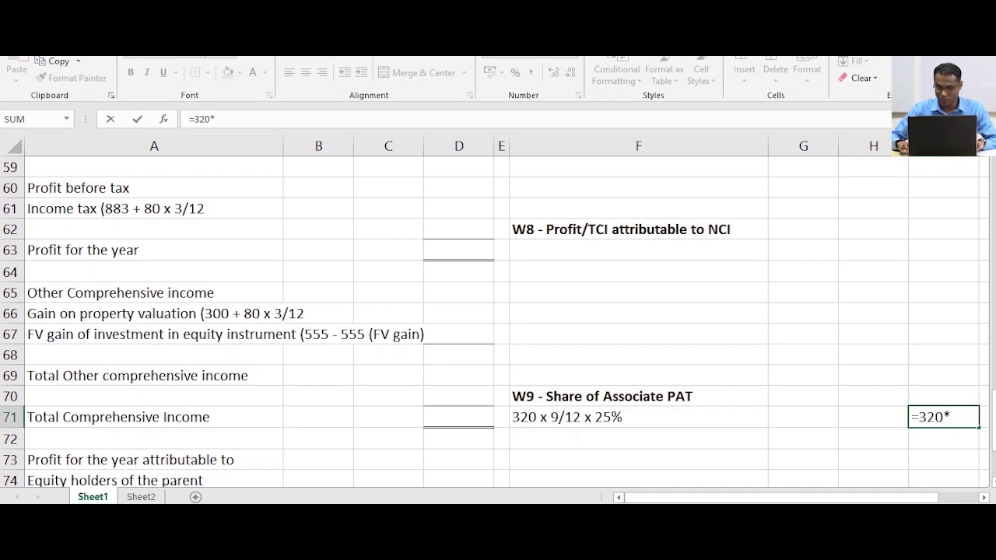
text(9/12)
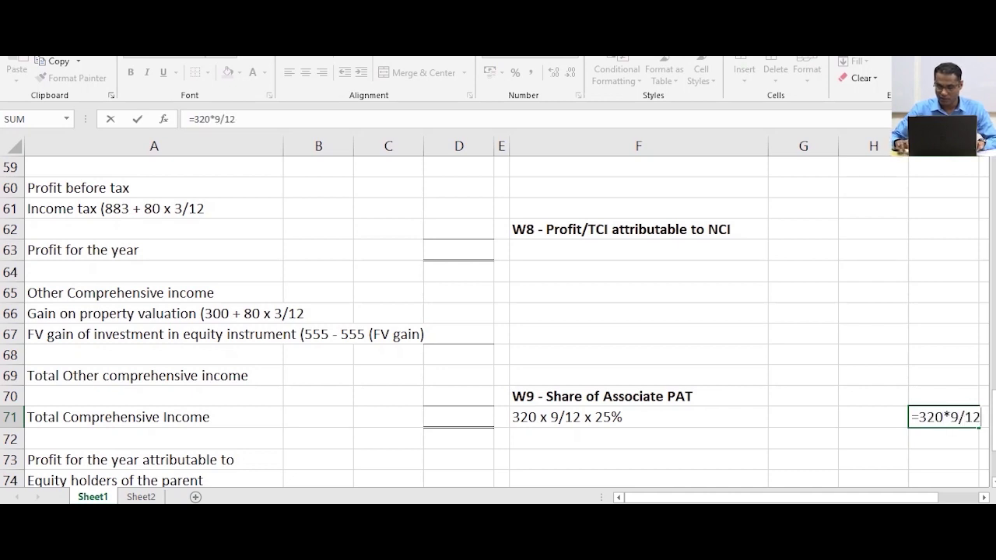
text(*25)
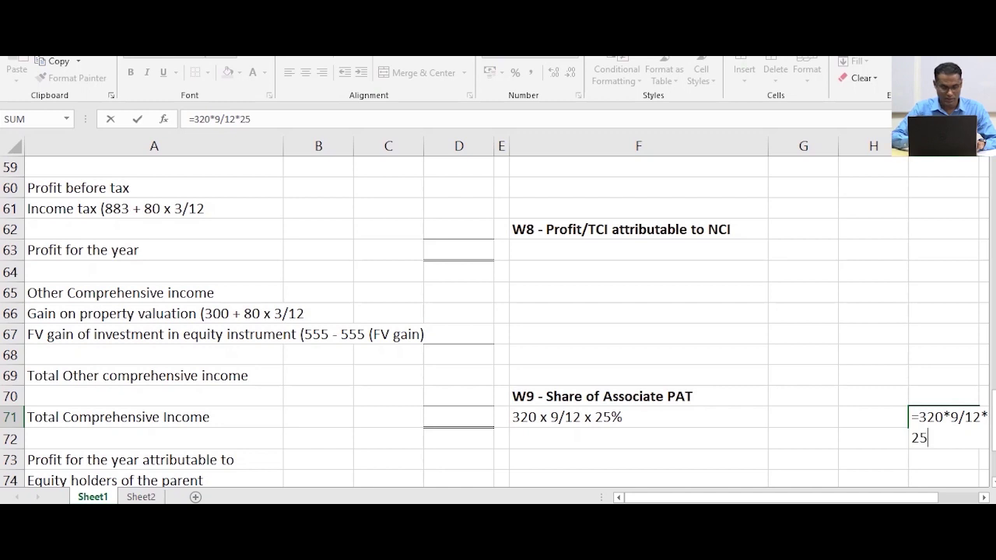
text(%)
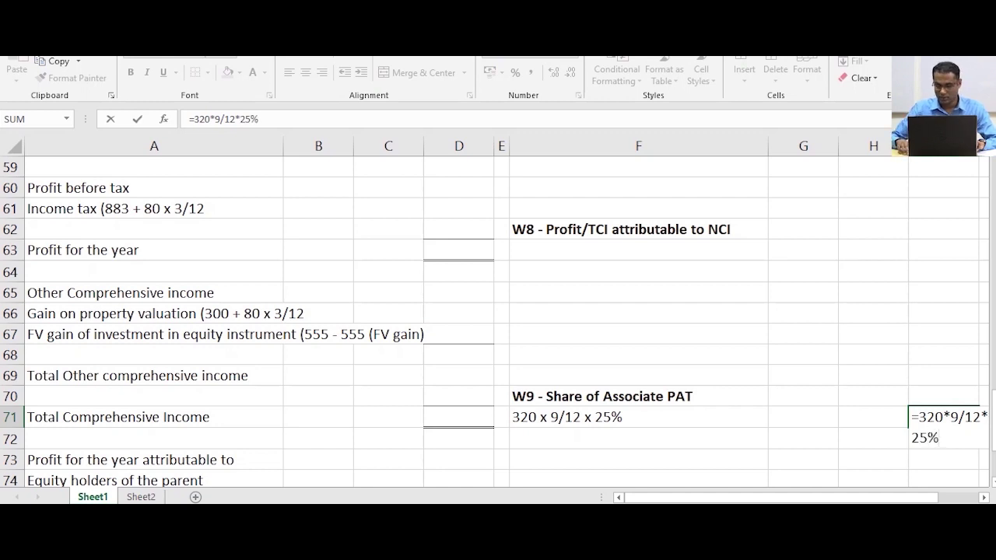
key(Return)
click(943, 417)
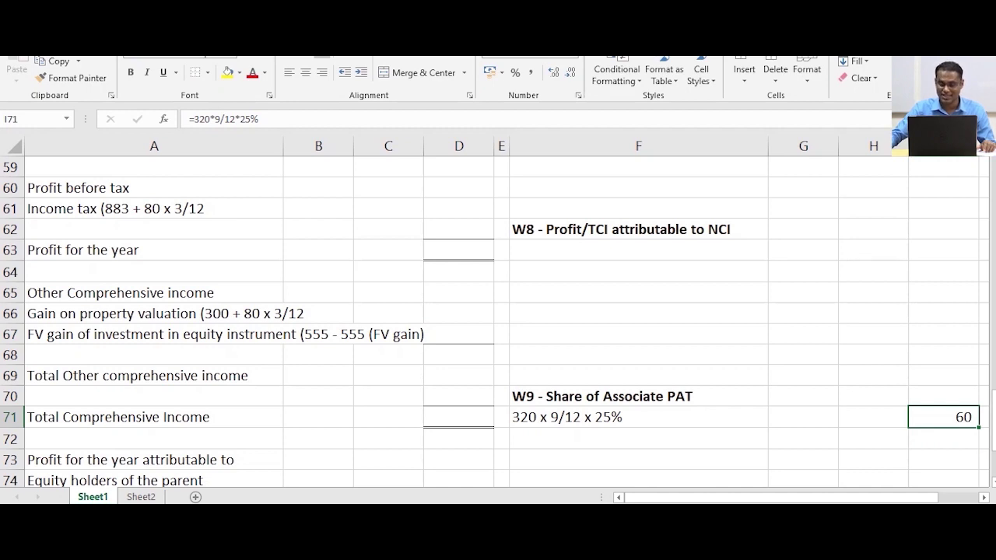
Link Share of associate PAT (W9) in D58 to the W9 result in I71, and check the cell
scroll(498, 319, up, 3)
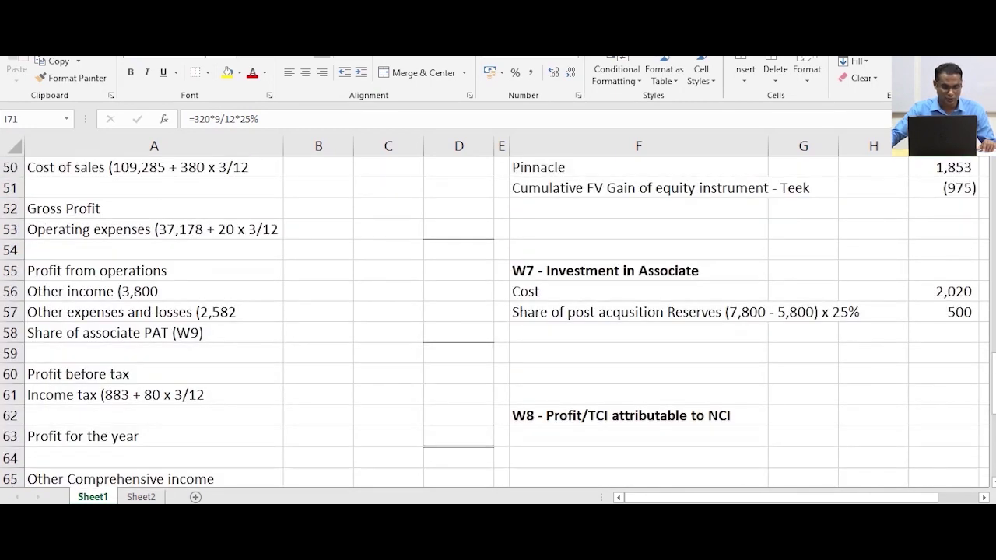
click(221, 333)
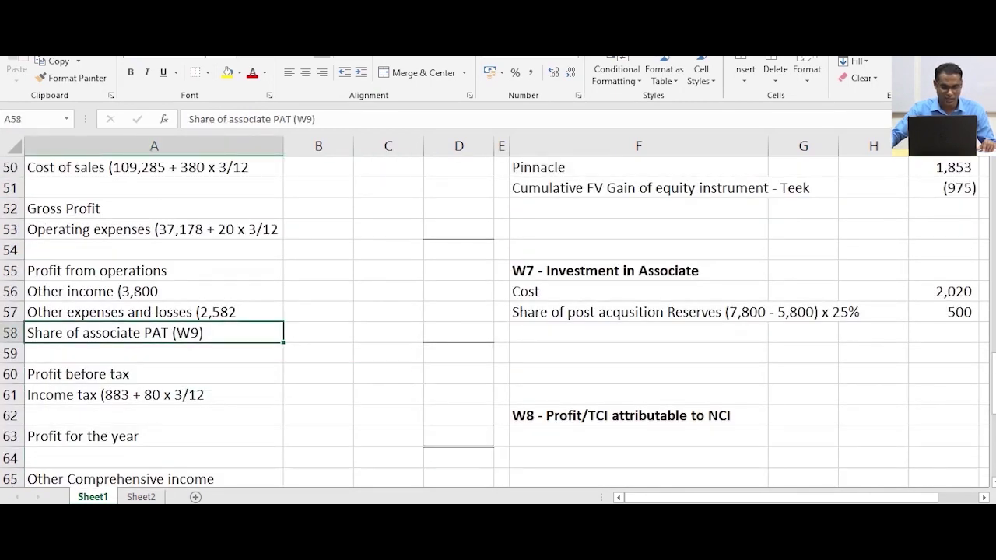
click(459, 334)
text(=)
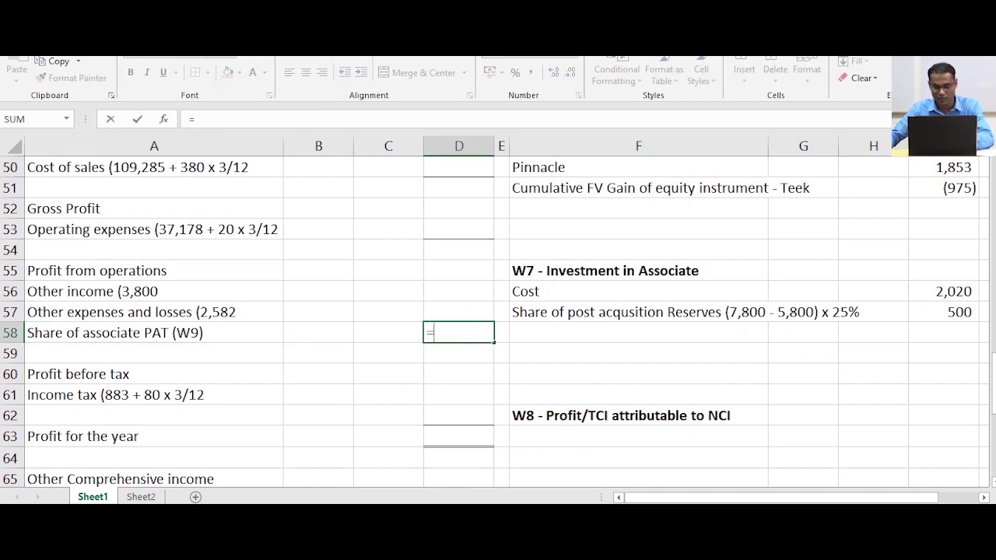
scroll(498, 319, down, 3)
click(944, 417)
key(Return)
scroll(498, 319, up, 2)
click(459, 271)
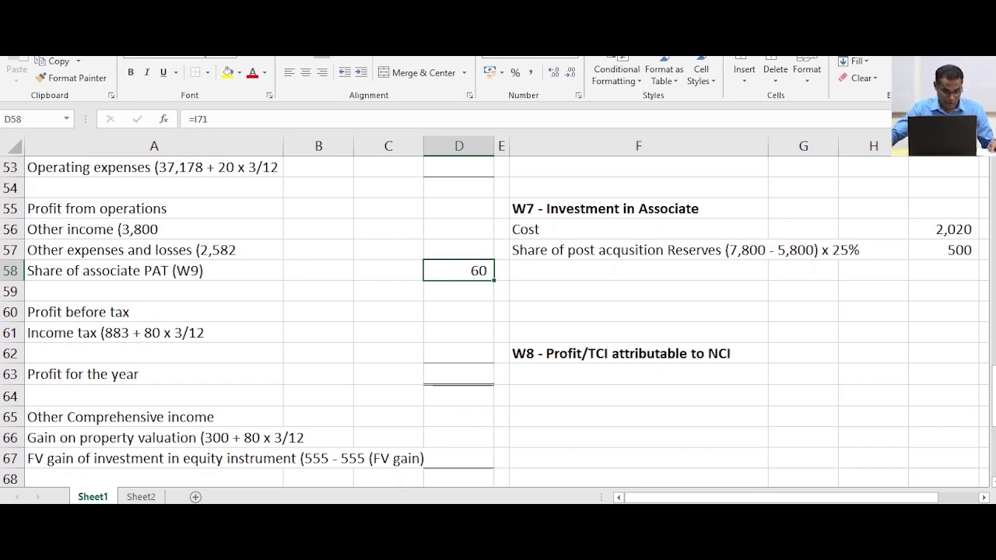
scroll(498, 319, down, 1)
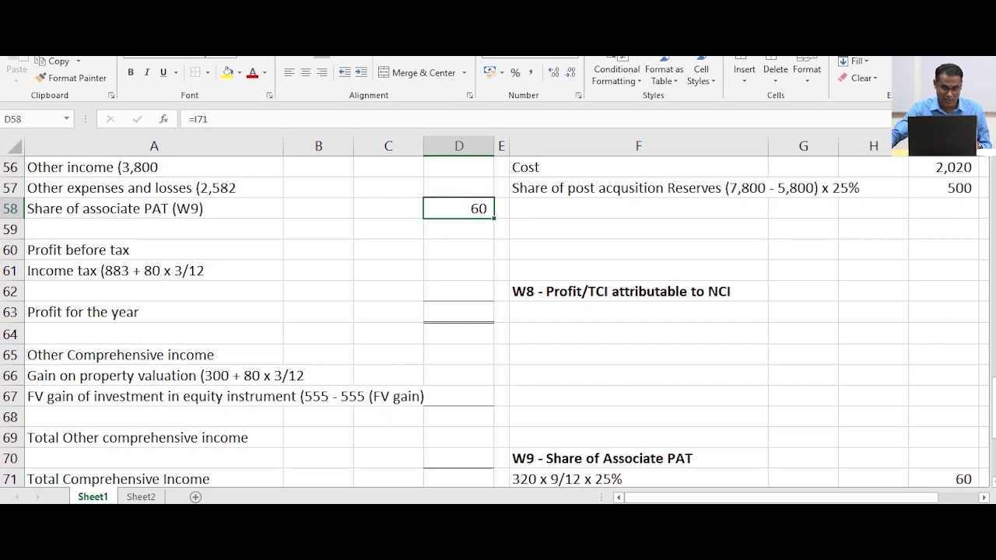
right_click(9, 418)
key(Escape)
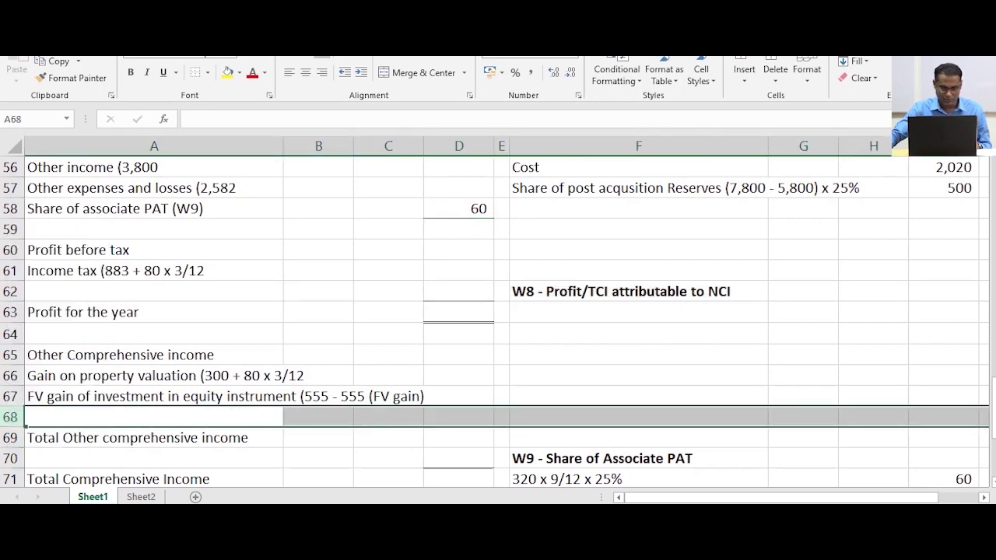
right_click(9, 418)
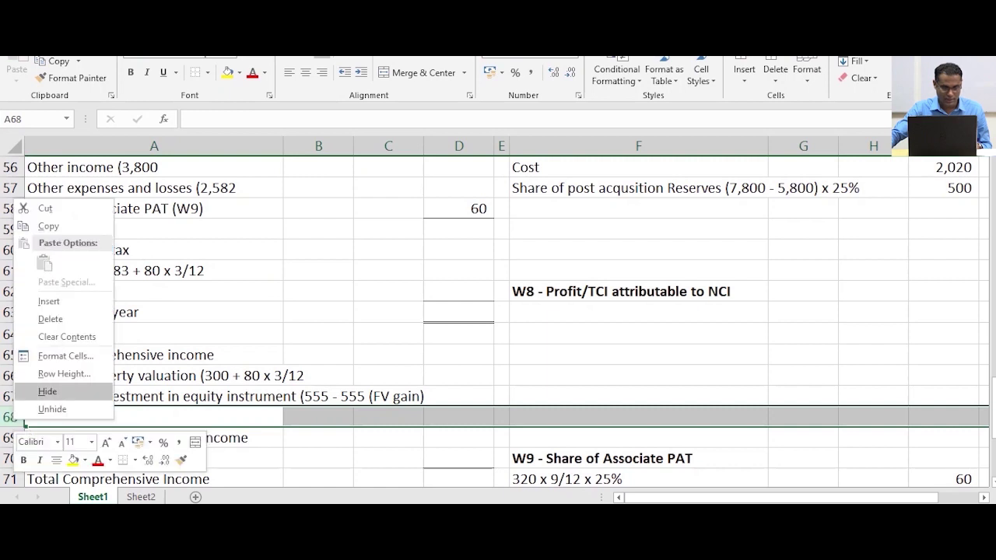
key(Escape)
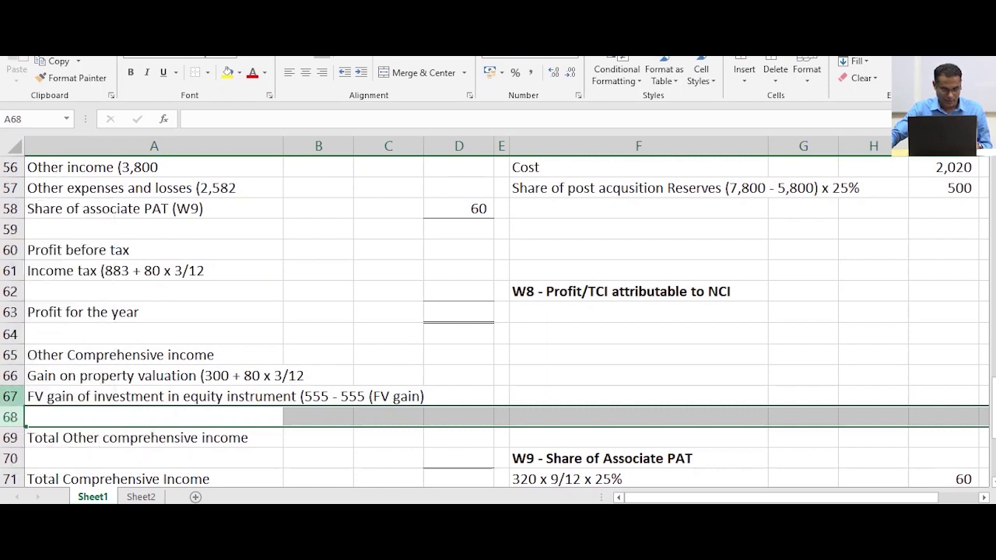
Insert blank cells at A68:D68 below the FV gain line, shifting the existing cells down
drag(46, 417, 474, 417)
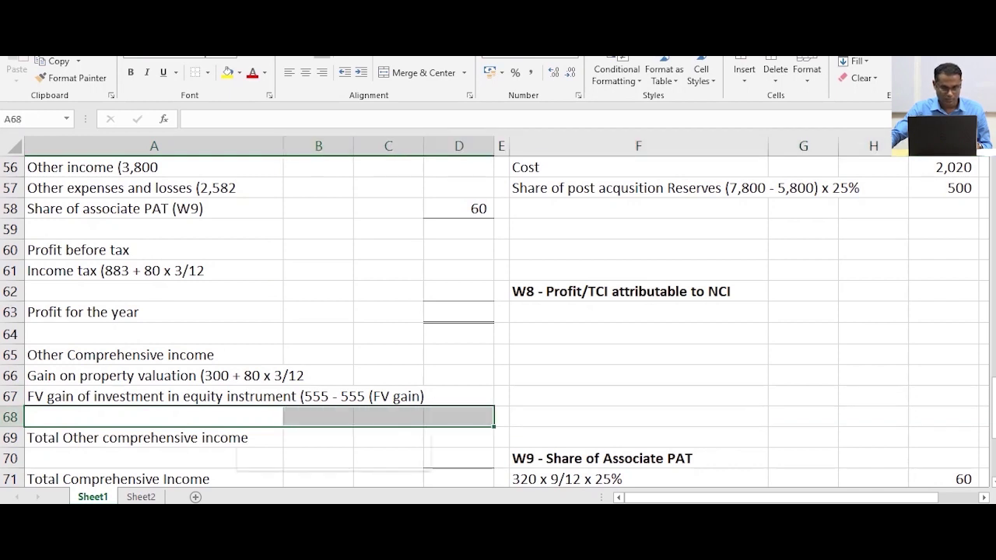
right_click(238, 419)
click(277, 207)
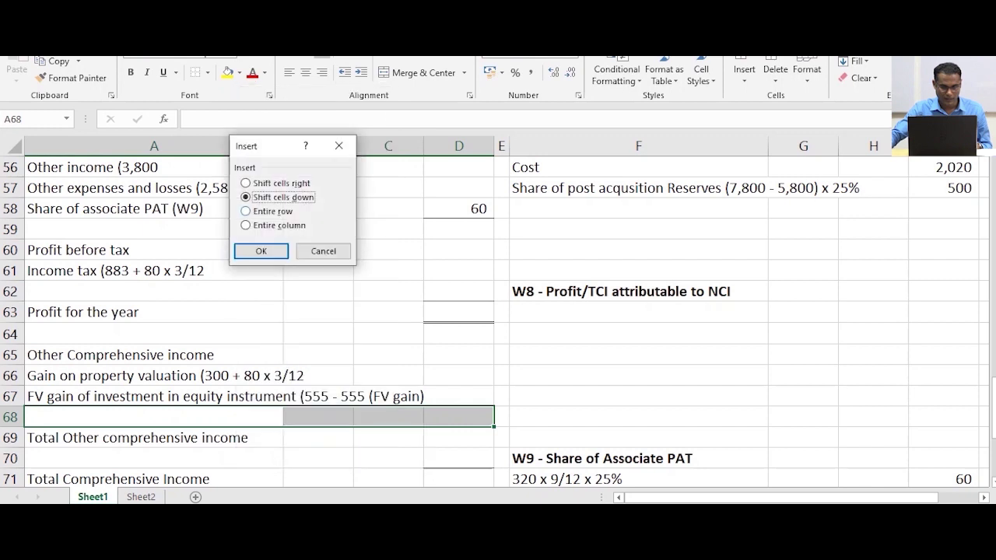
click(261, 251)
click(388, 375)
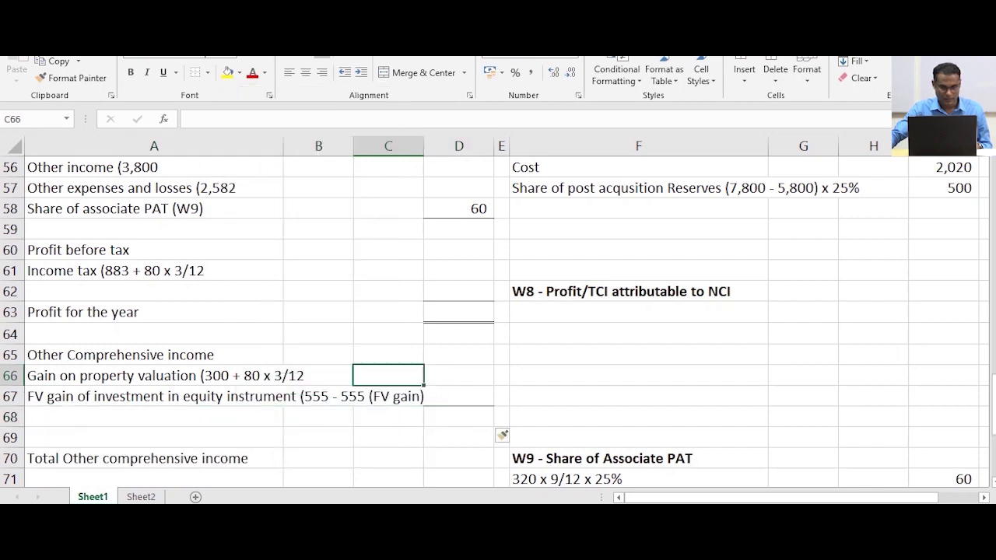
Move the bottom border in column D from D67 to D68, under the new other comprehensive income line
click(459, 397)
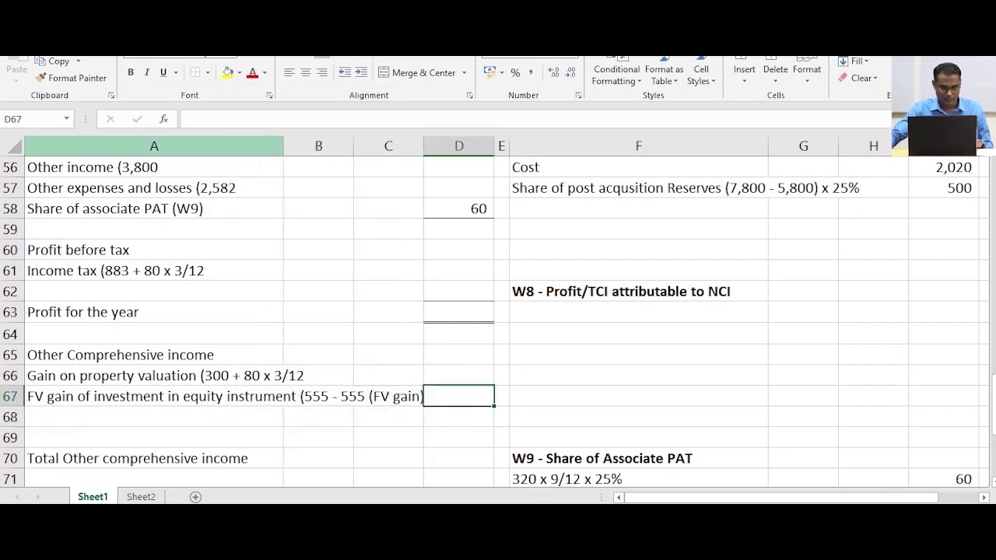
click(154, 417)
click(459, 417)
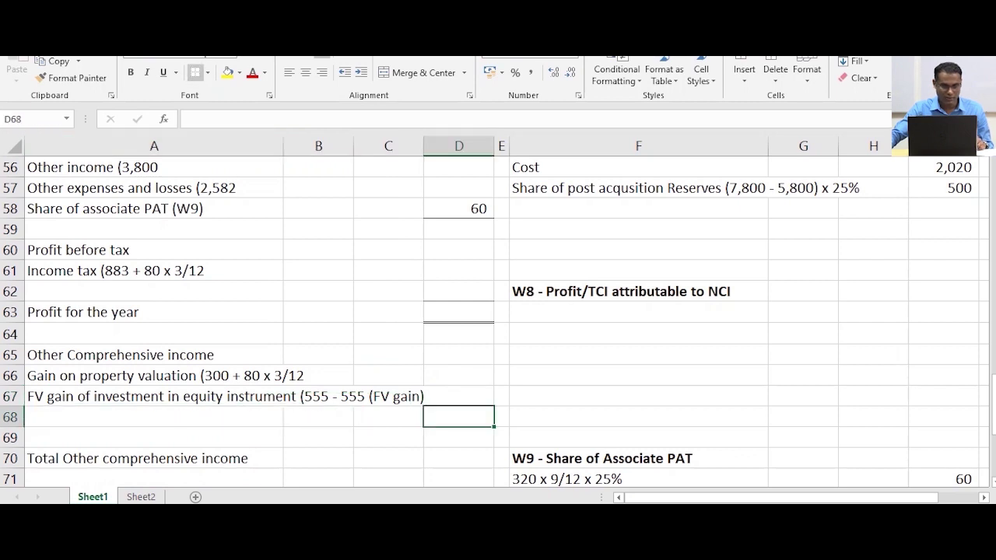
click(207, 72)
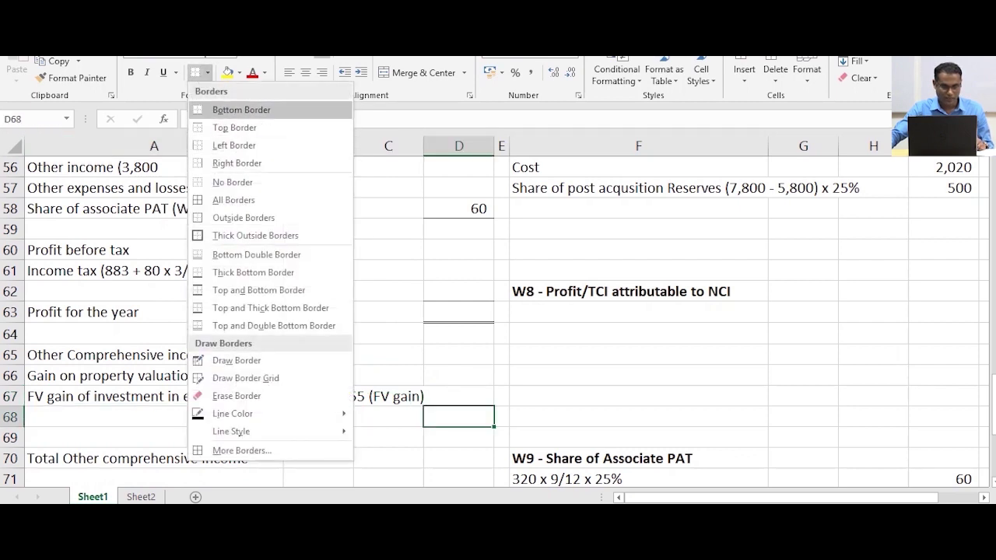
click(267, 96)
Enter the label "Share of associate OCI (W10)" in A68 under Other Comprehensive income
click(154, 418)
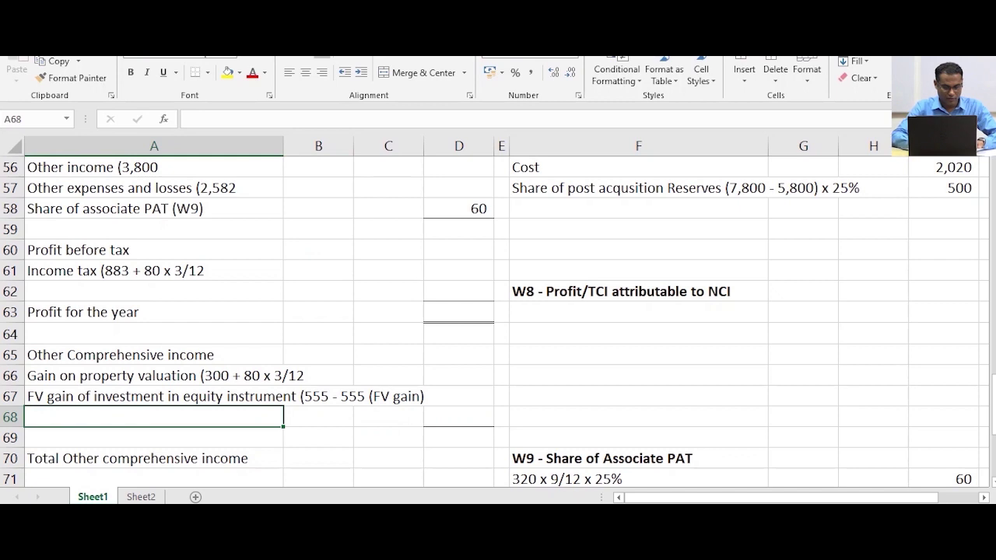
text(Sah)
key(BackSpace)
key(BackSpace)
text(f)
key(BackSpace)
text(hare of )
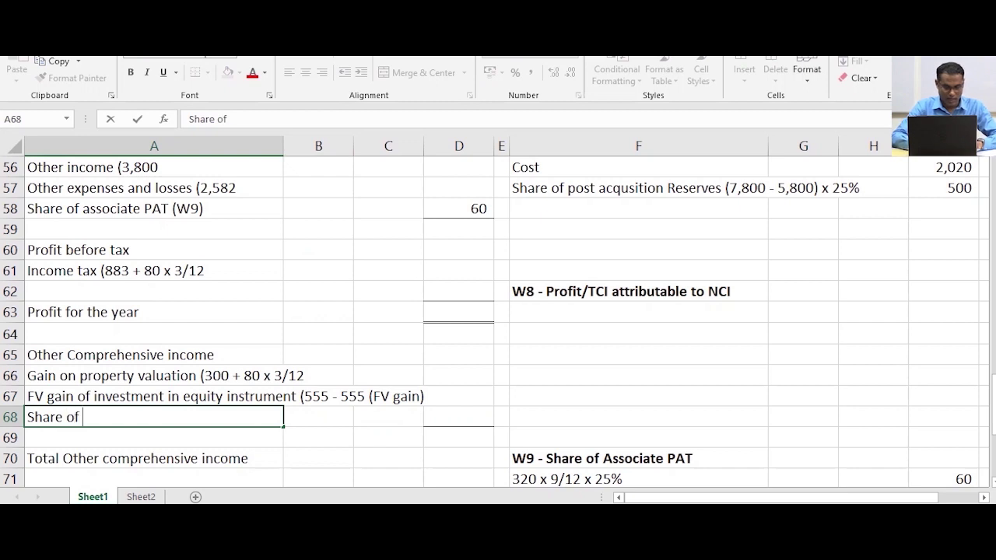
text(associate )
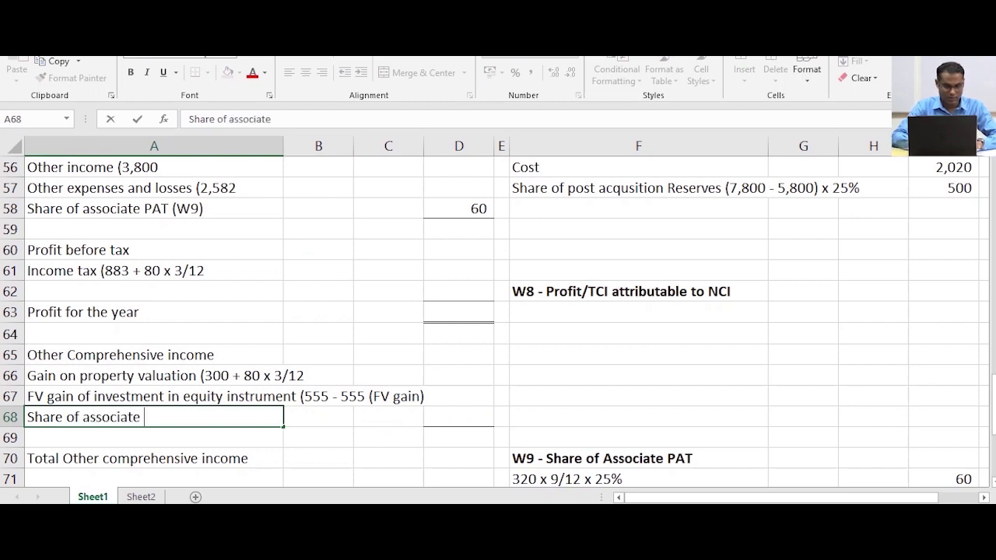
text(O)
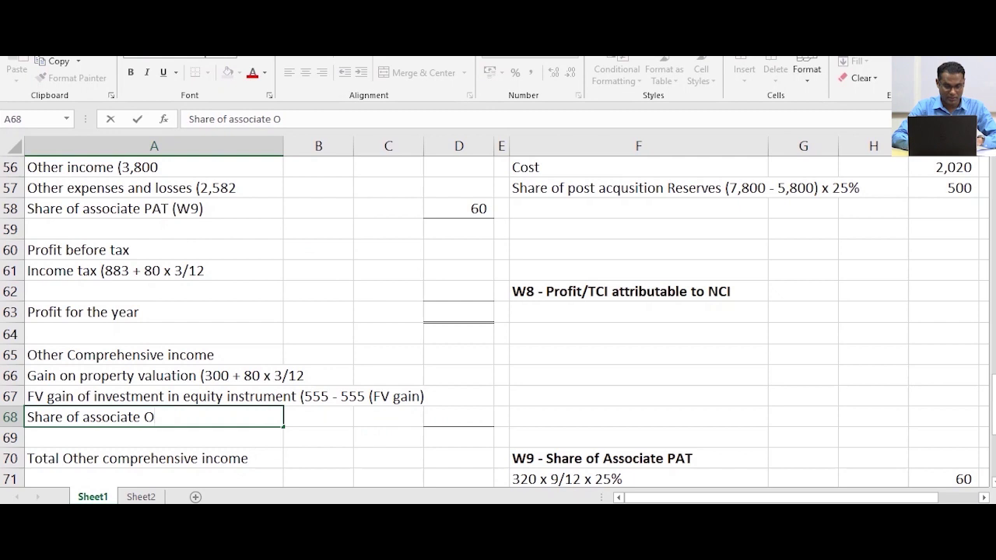
text(CI)
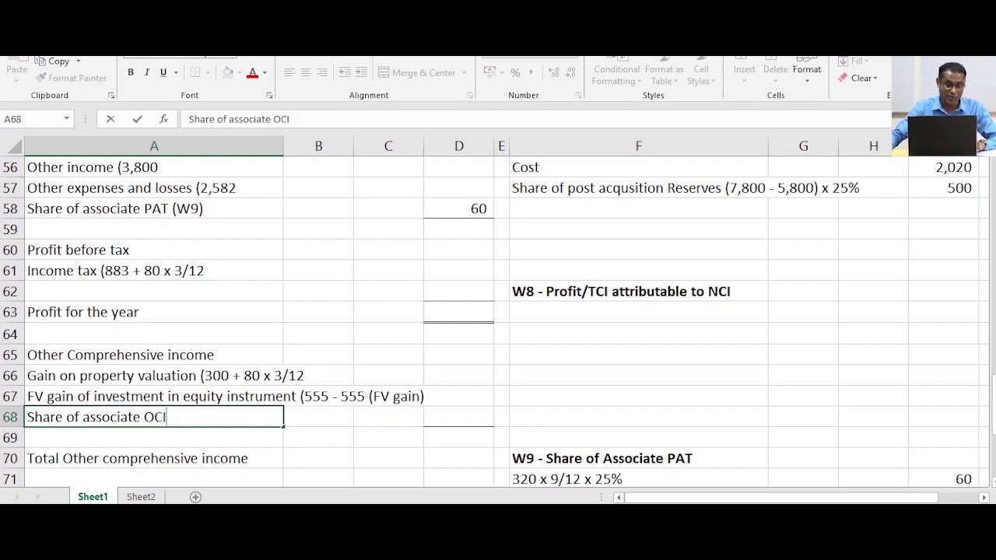
text( ()
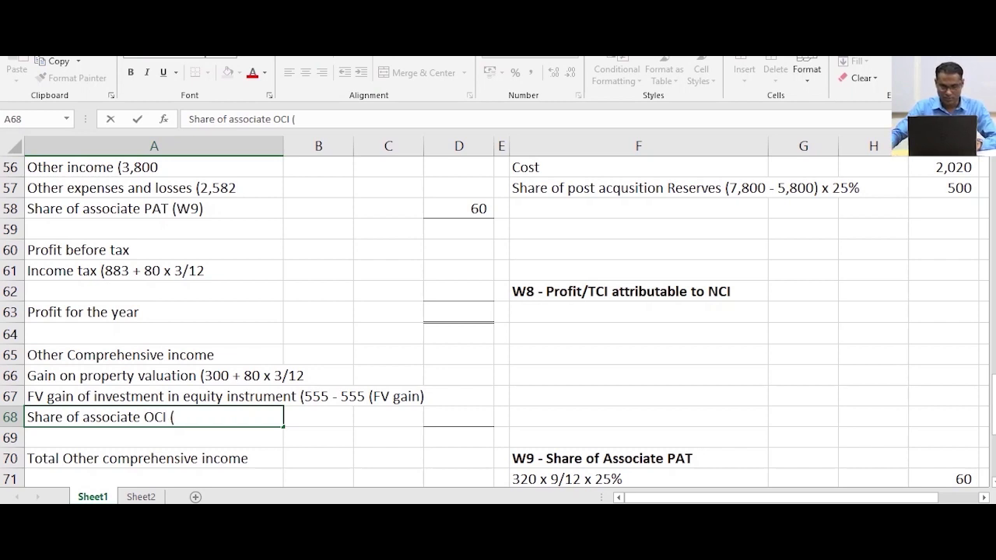
scroll(498, 321, down, 3)
scroll(498, 322, up, 1)
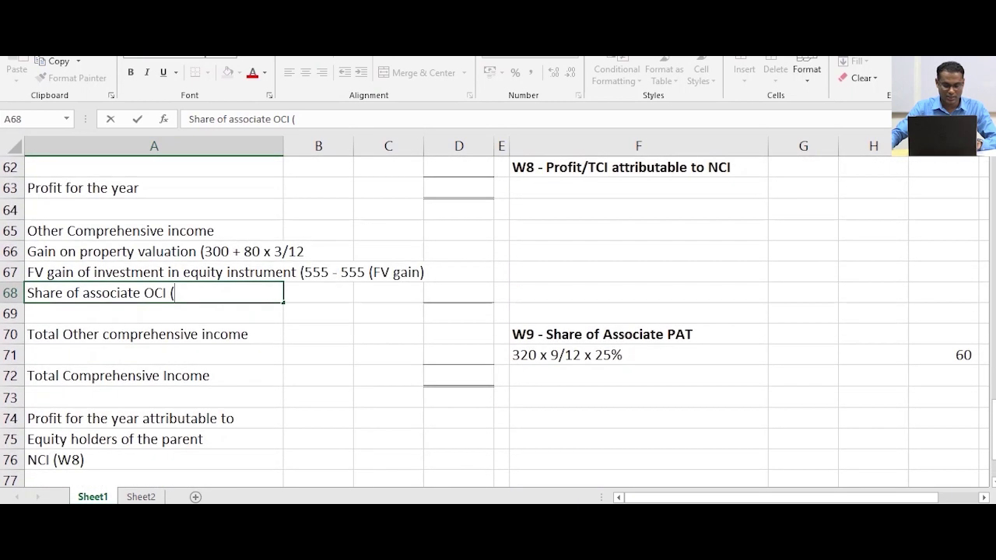
scroll(498, 321, up, 1)
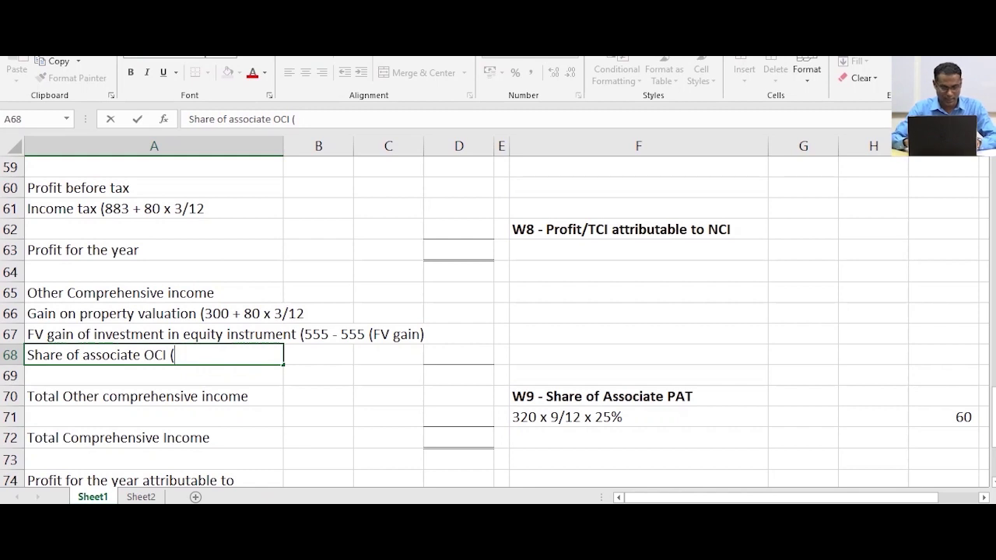
text(W1)
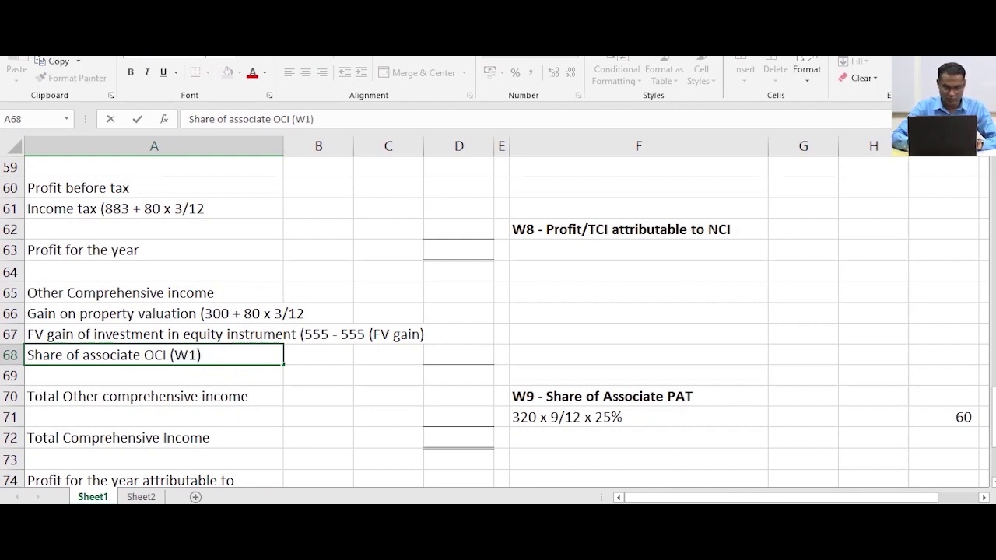
text(0))
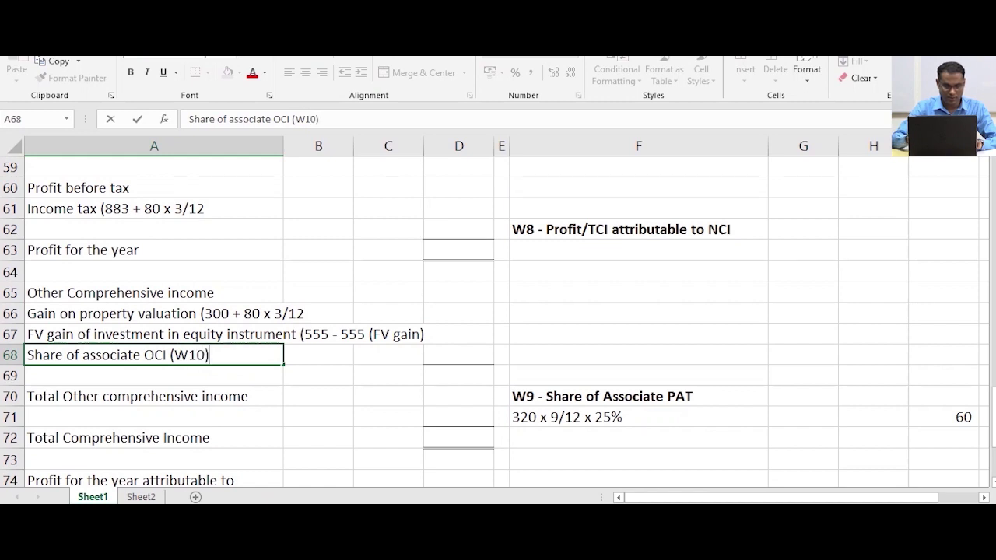
key(Return)
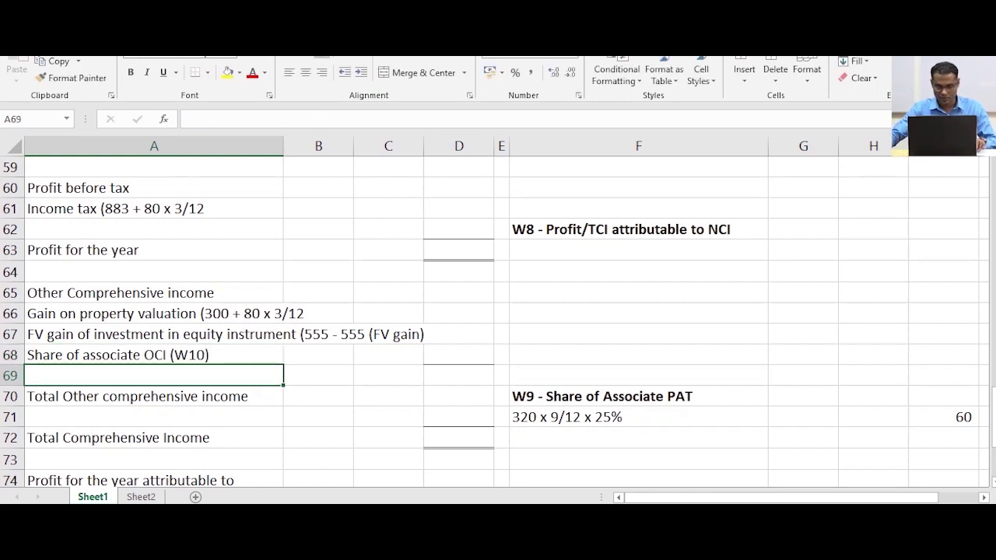
Enter the heading "W10 - Share of Associate OCI" in F73 below the W9 working and make it bold
scroll(638, 334, down, 1)
click(638, 335)
key(Down)
key(Down)
key(Down)
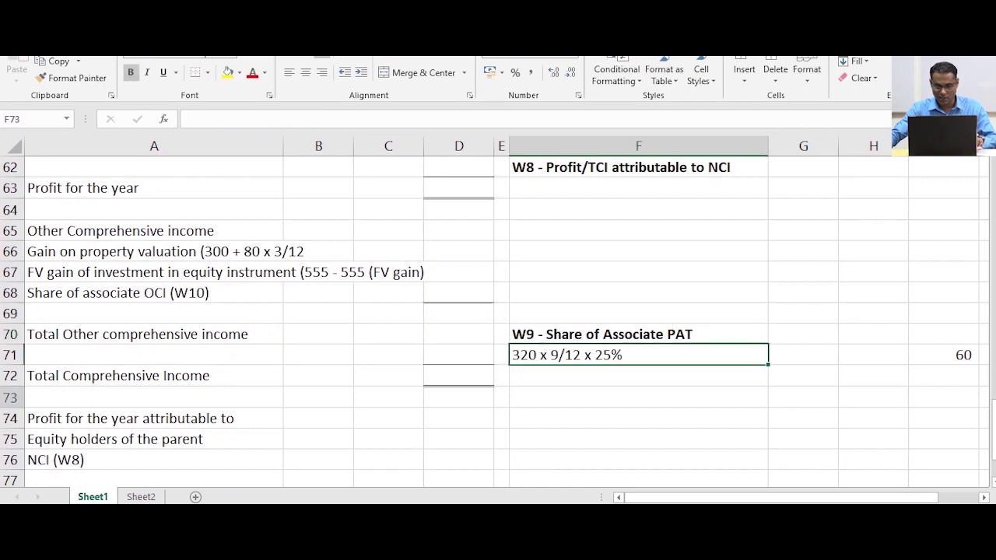
text(W10 - Share of)
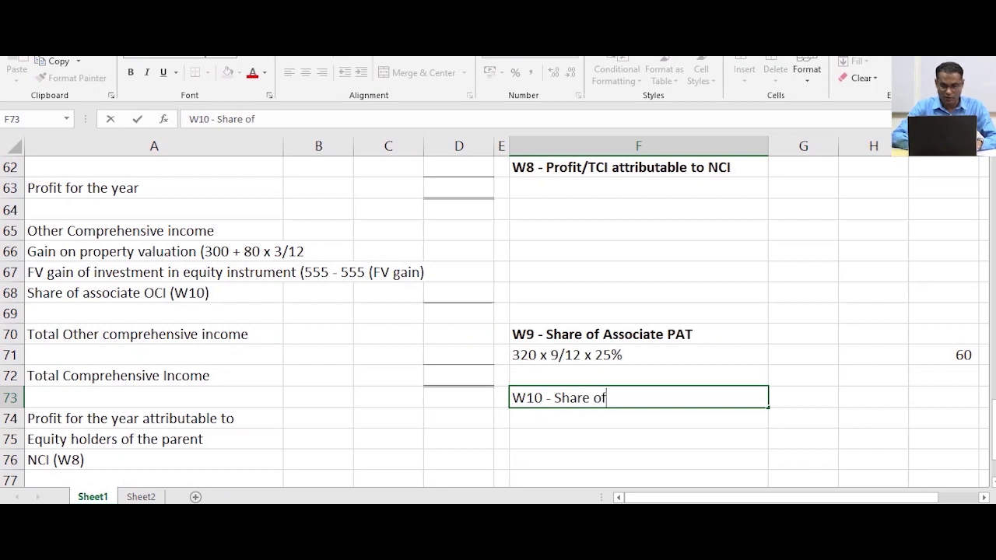
text( Associate )
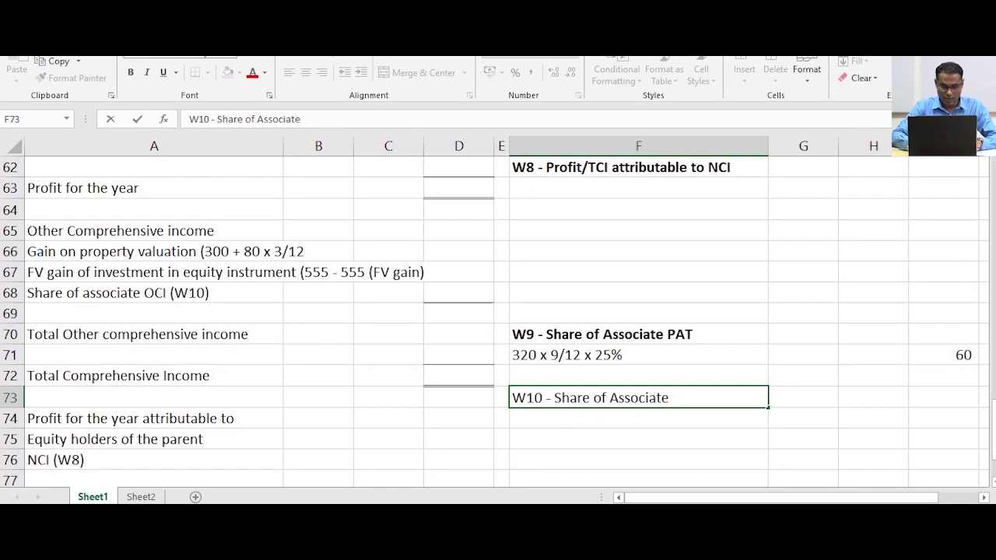
text(OCI)
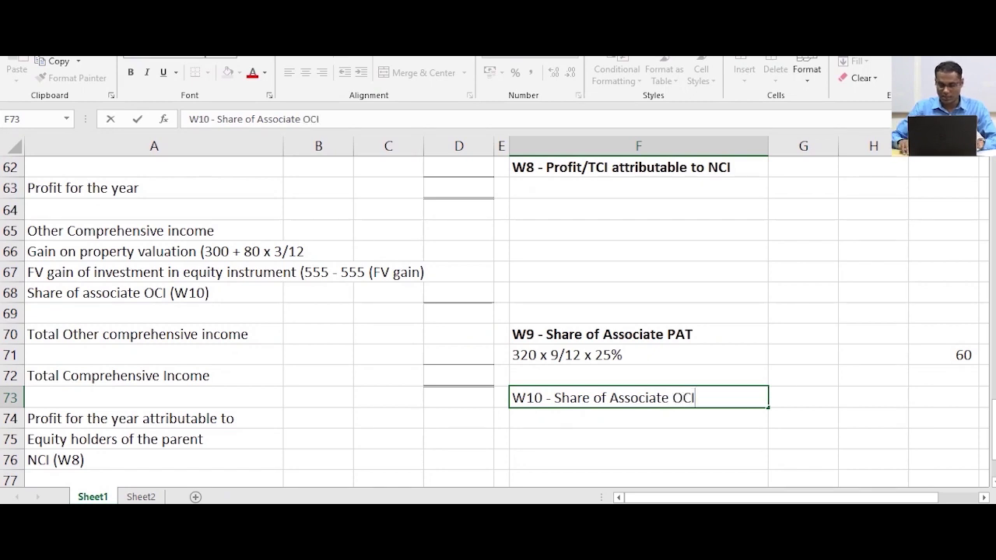
key(Return)
key(Up)
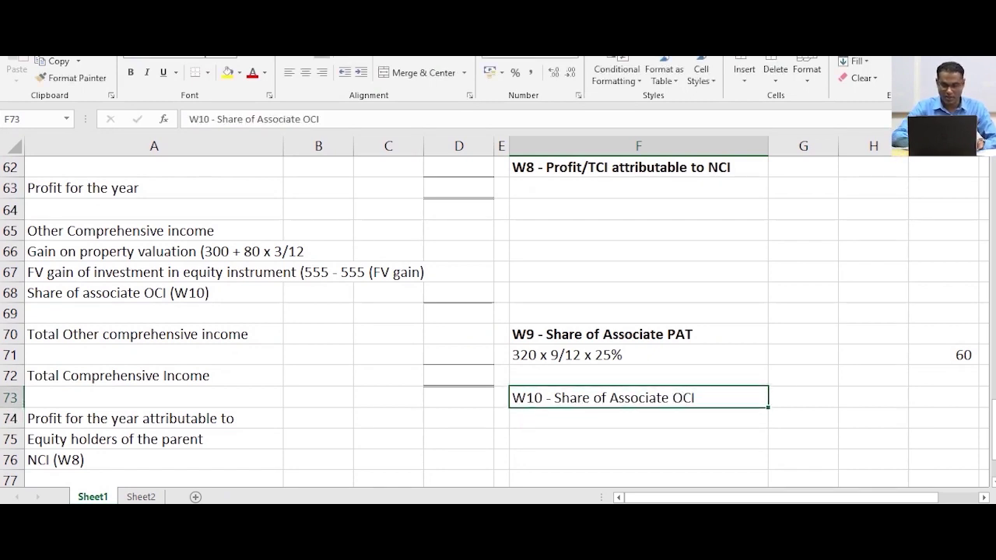
key(ctrl+b)
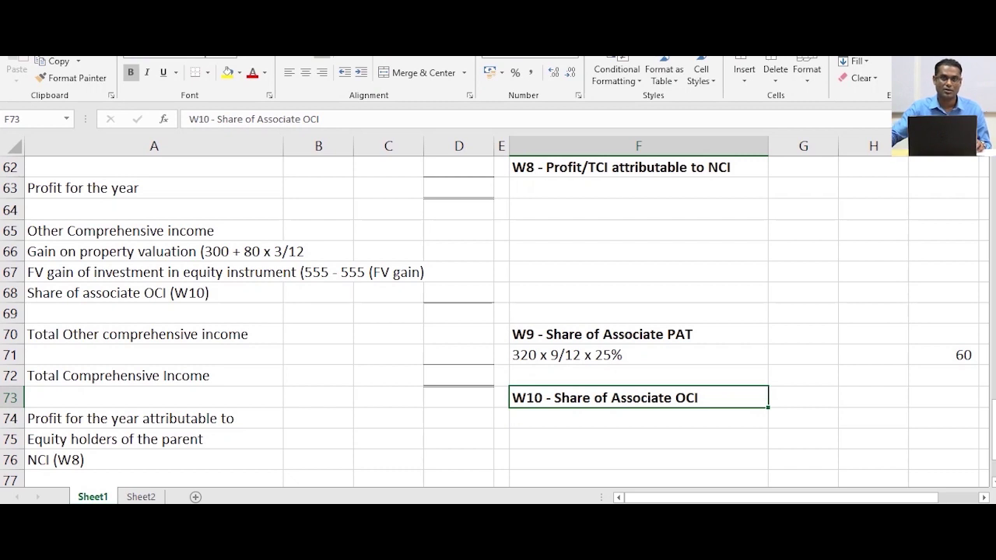
Enter the label "80 x 9/12 x 25%" in F74 under W10 - Share of Associate OCI
click(638, 418)
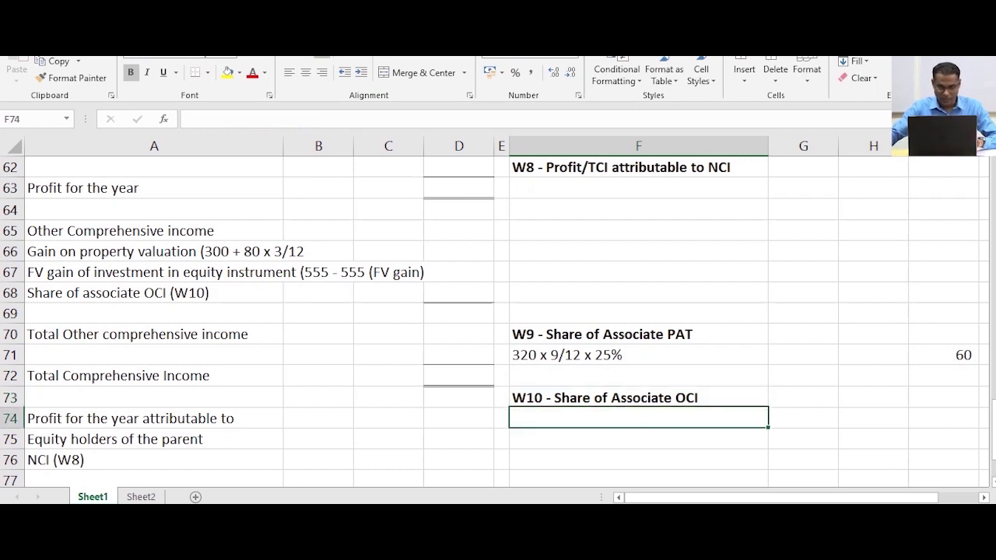
text(80)
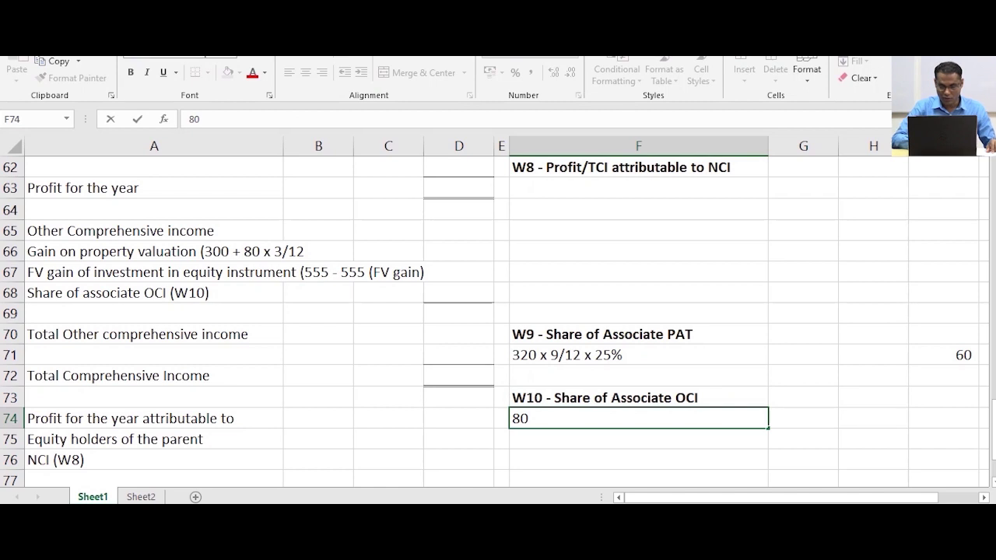
text(x 9/12 x 25)
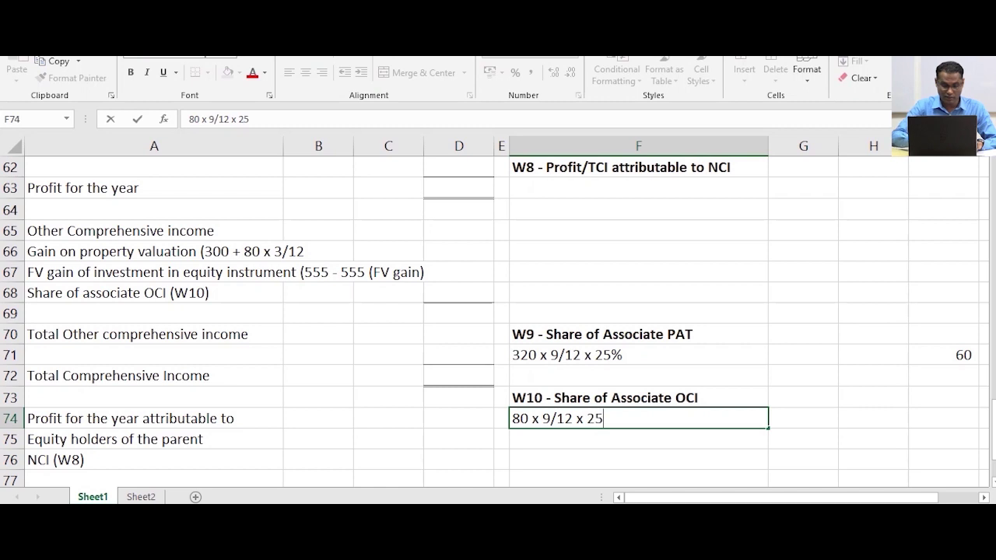
text(%)
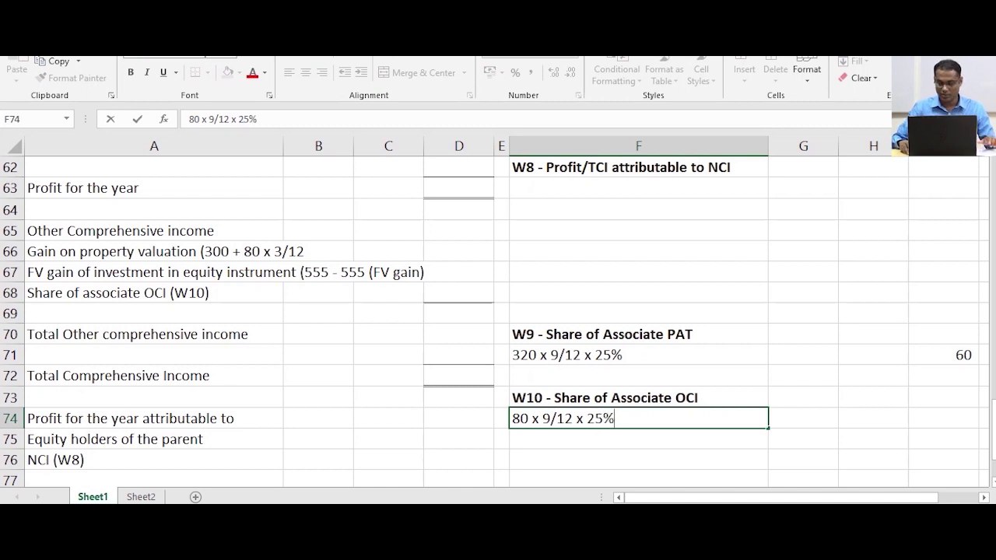
Calculate the share of associate OCI in I74 with the formula =80*9/12*25%
key(Return)
key(Up)
key(Right)
key(Right)
key(Right)
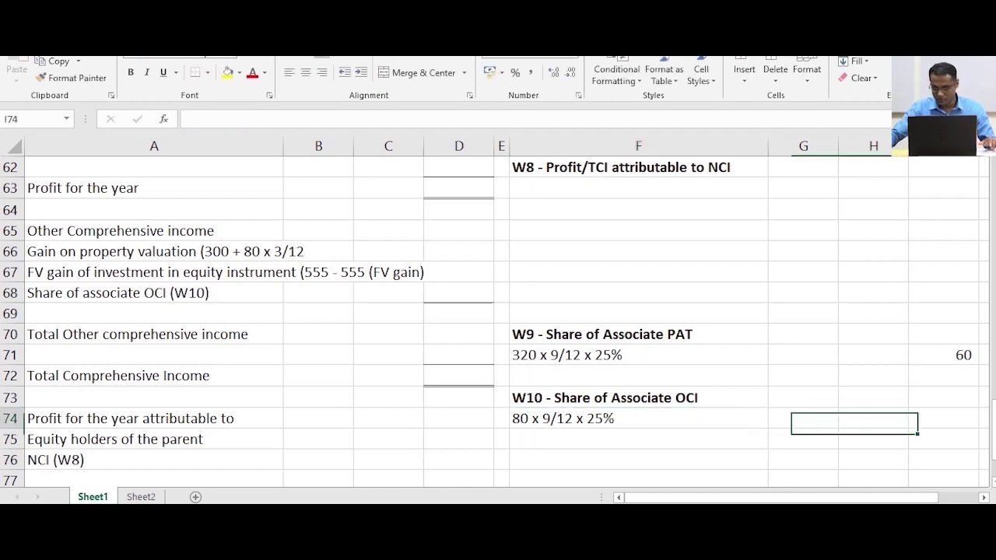
text(=80*9/12*25%)
key(Return)
key(Up)
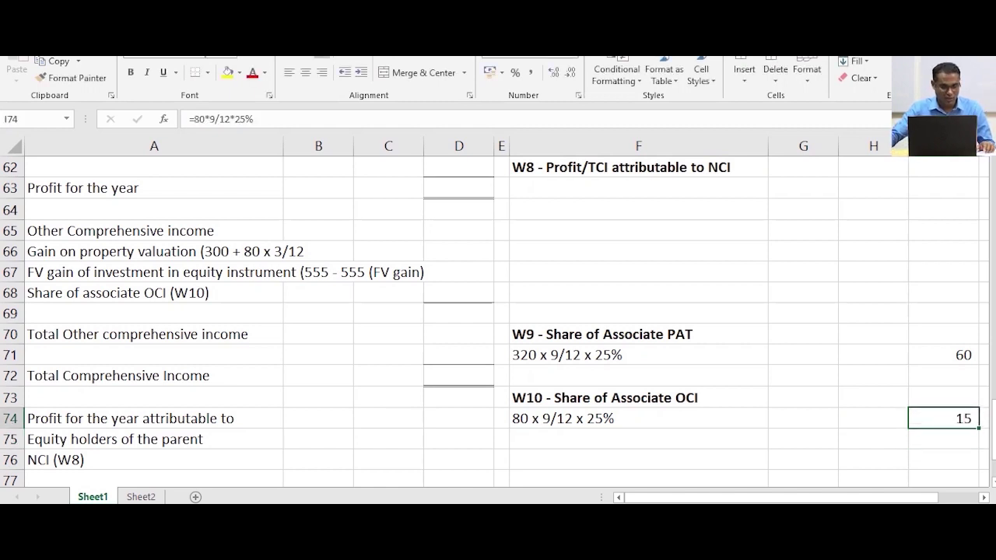
Link the Share of associate OCI (W10) line in D68 to the W10 amount in I74
click(154, 294)
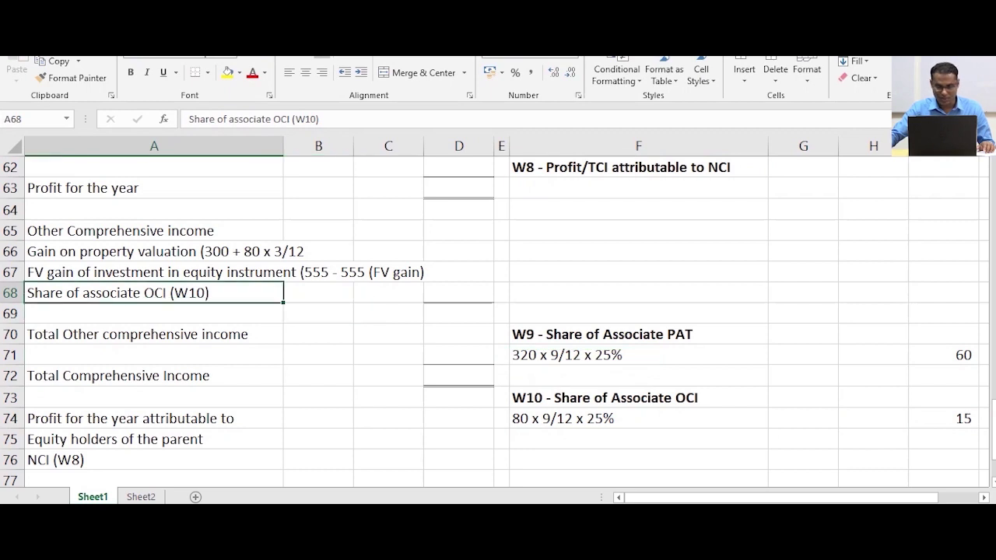
click(460, 293)
text(=)
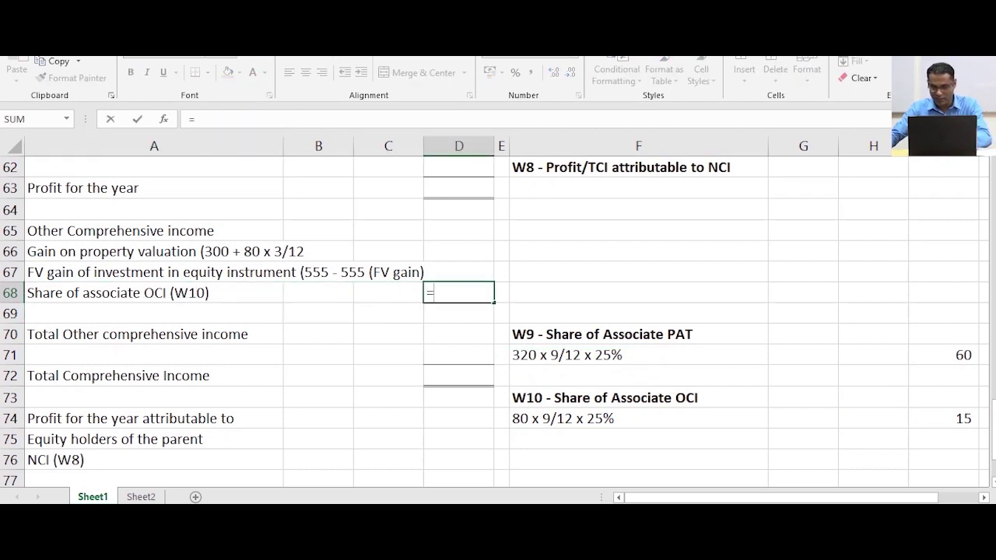
click(963, 419)
key(Return)
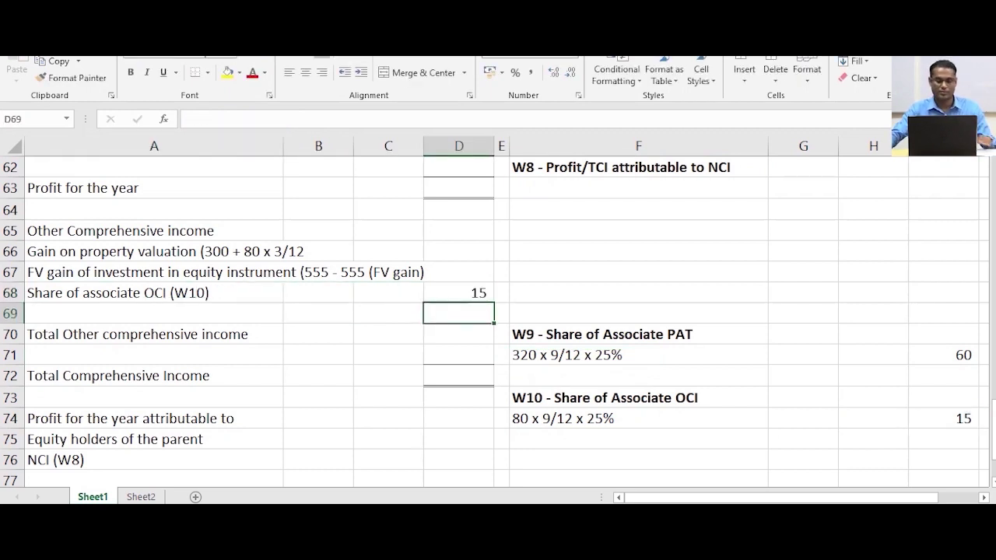
Review the Teek acquisition details in W1 and W2 alongside the W7 cost, the post-acquisition reserves share and its W5 entry
click(459, 294)
scroll(459, 312, up, 1)
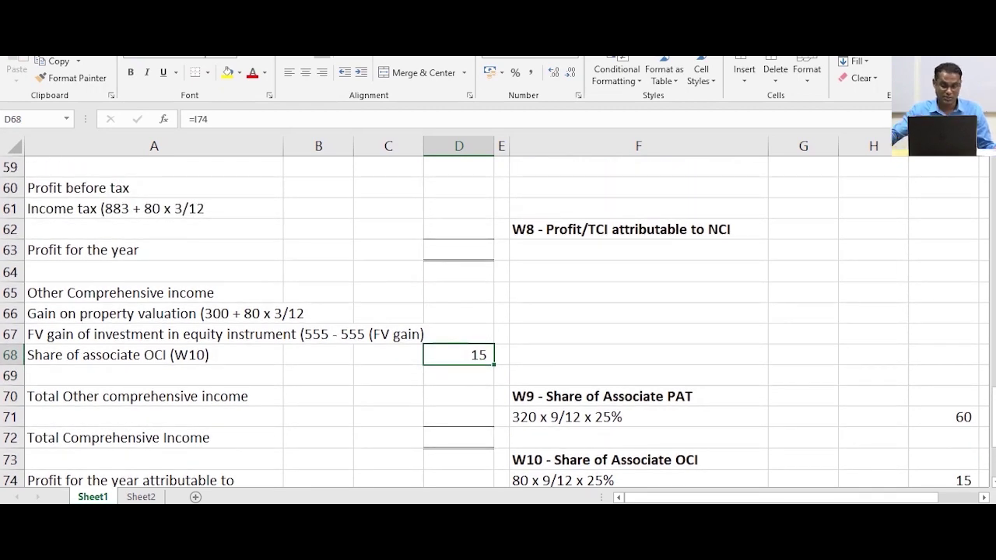
scroll(459, 311, up, 11)
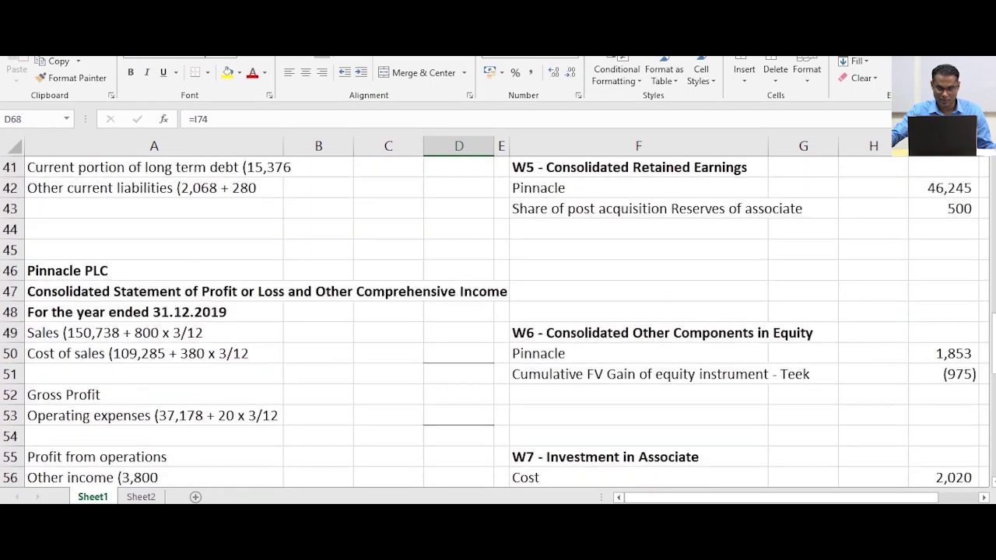
scroll(459, 312, up, 8)
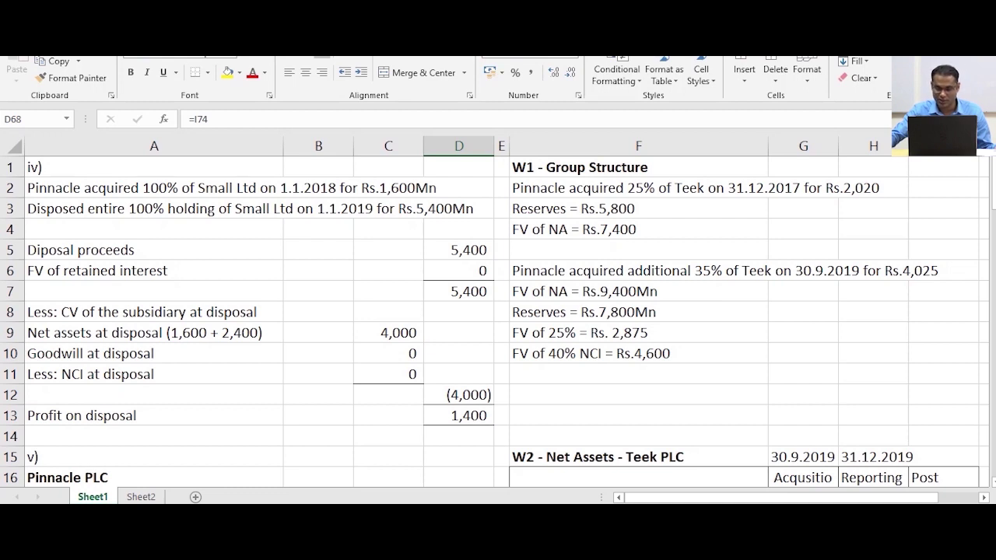
scroll(498, 319, down, 9)
scroll(498, 319, down, 7)
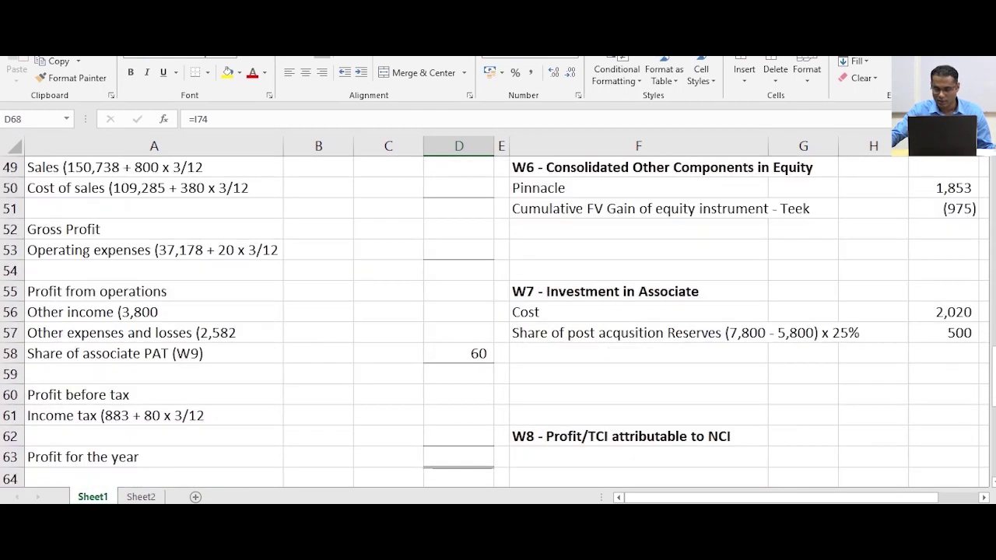
click(943, 312)
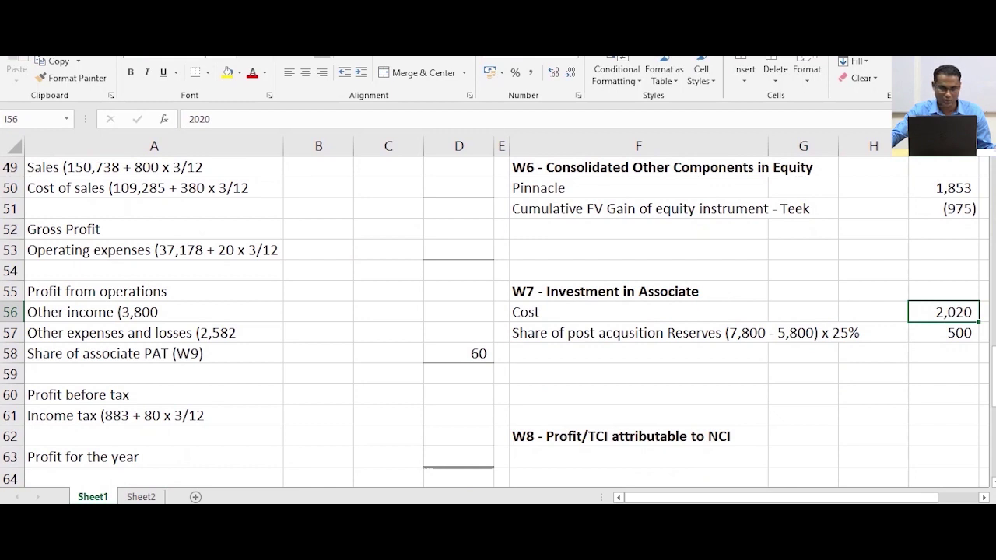
scroll(498, 319, up, 10)
scroll(498, 319, up, 2)
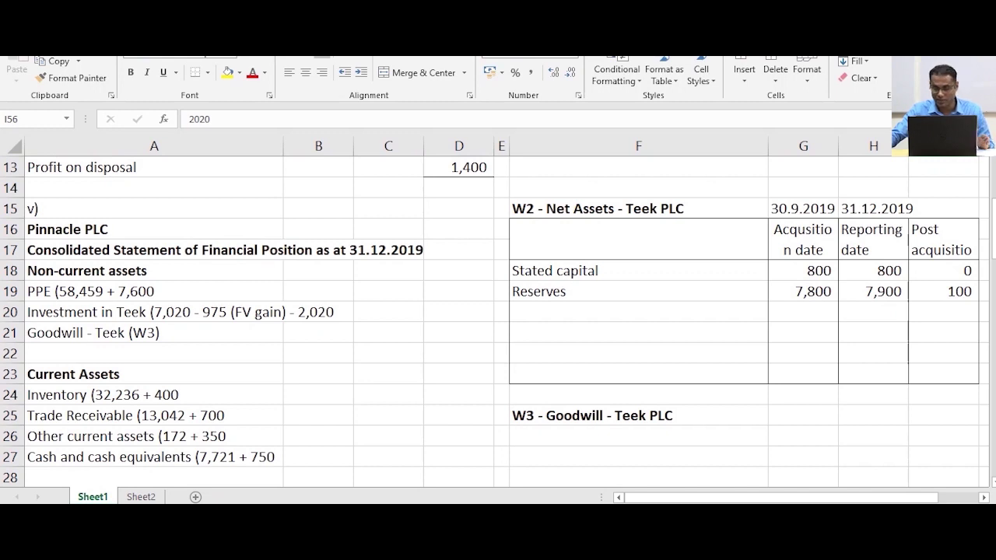
scroll(498, 319, down, 4)
scroll(499, 319, down, 8)
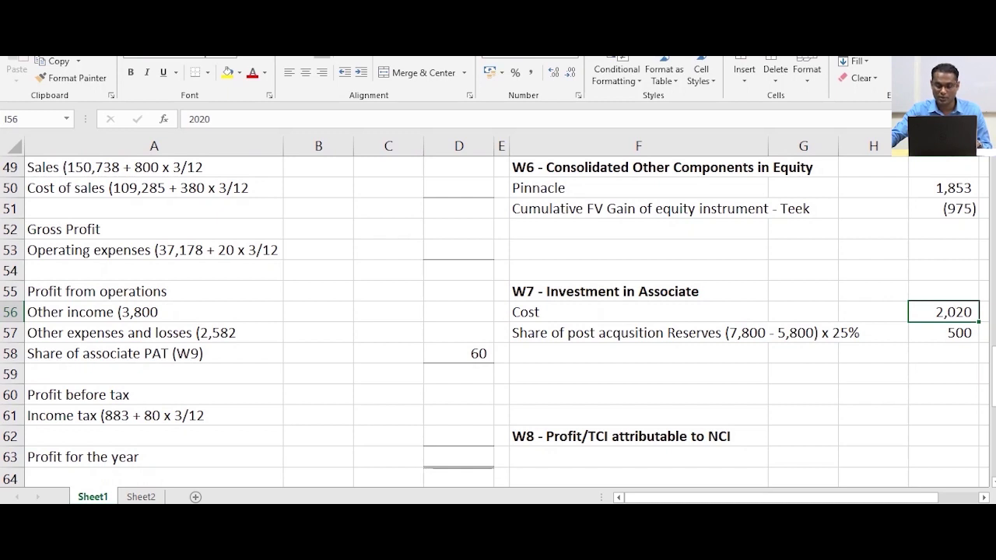
scroll(498, 319, up, 16)
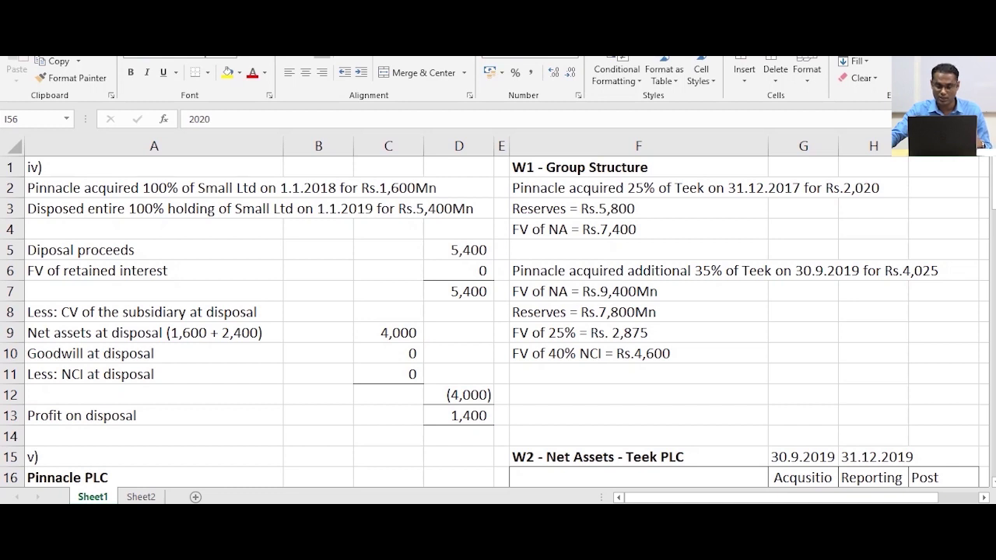
scroll(498, 320, down, 10)
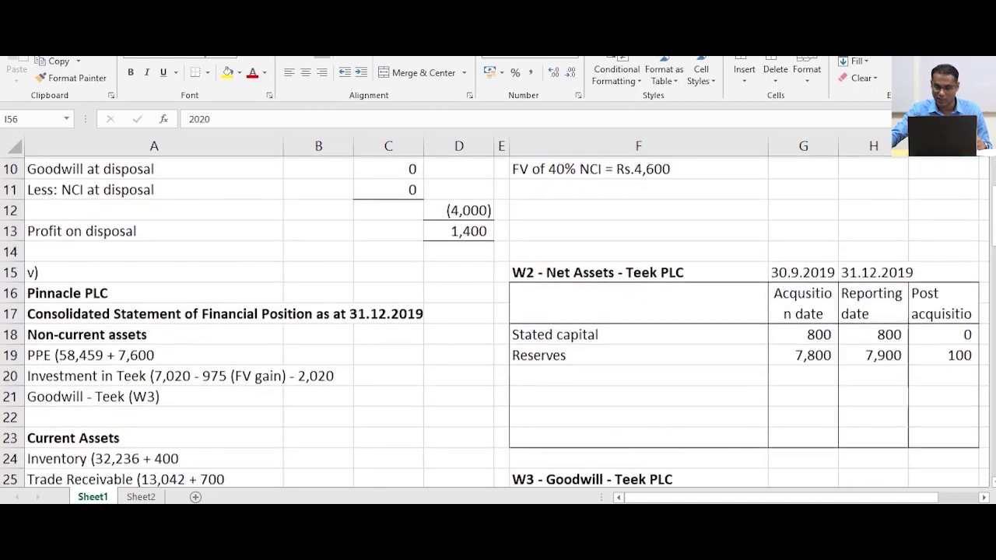
scroll(498, 320, down, 5)
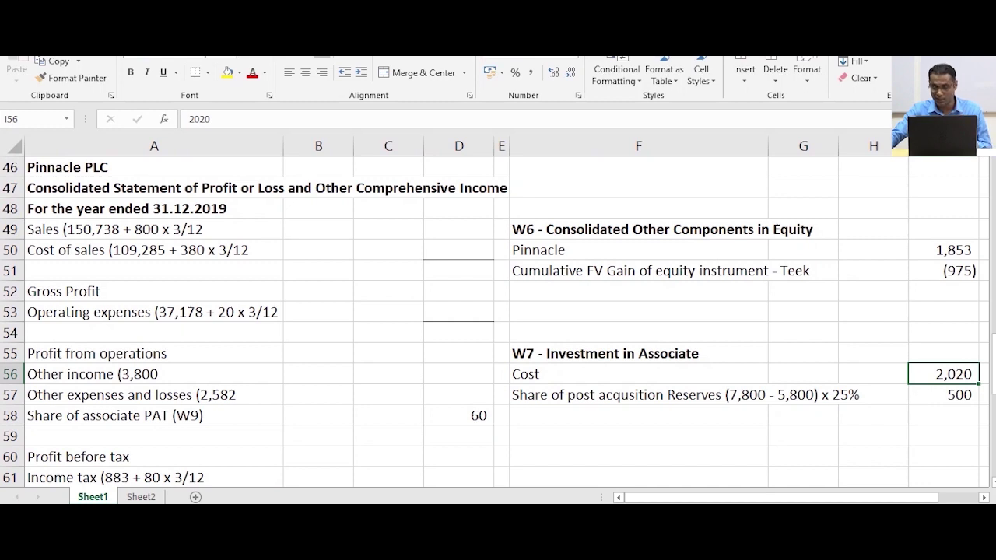
click(943, 396)
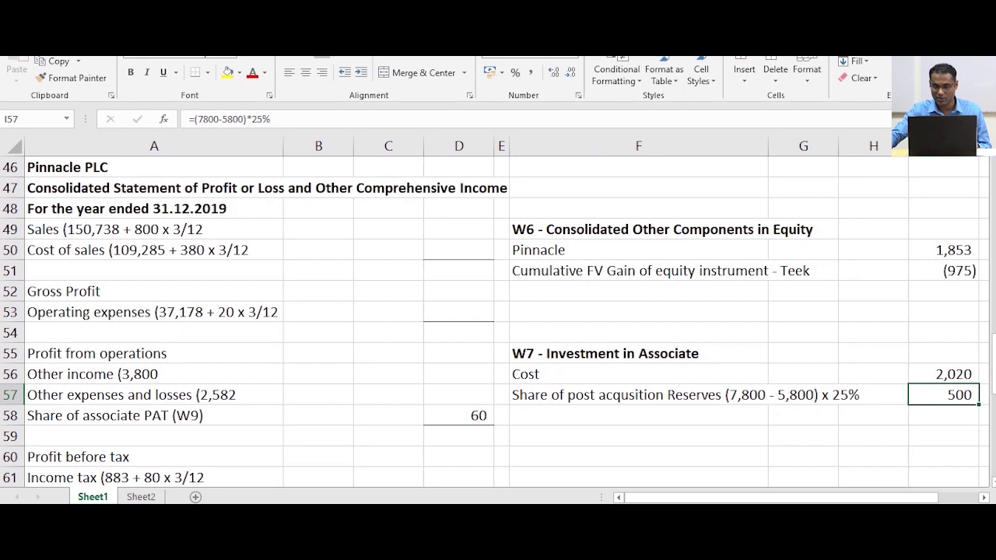
scroll(495, 321, up, 2)
click(943, 229)
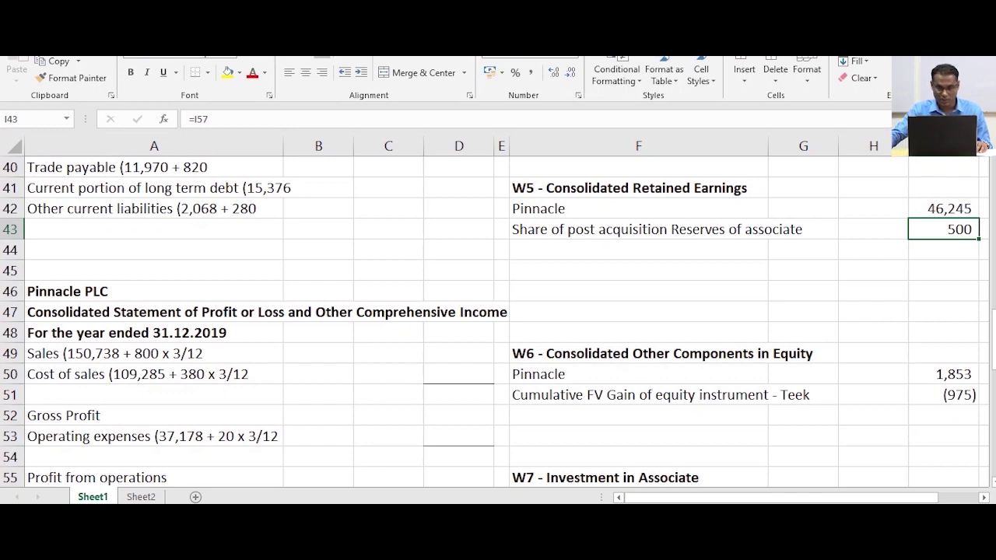
scroll(499, 319, down, 7)
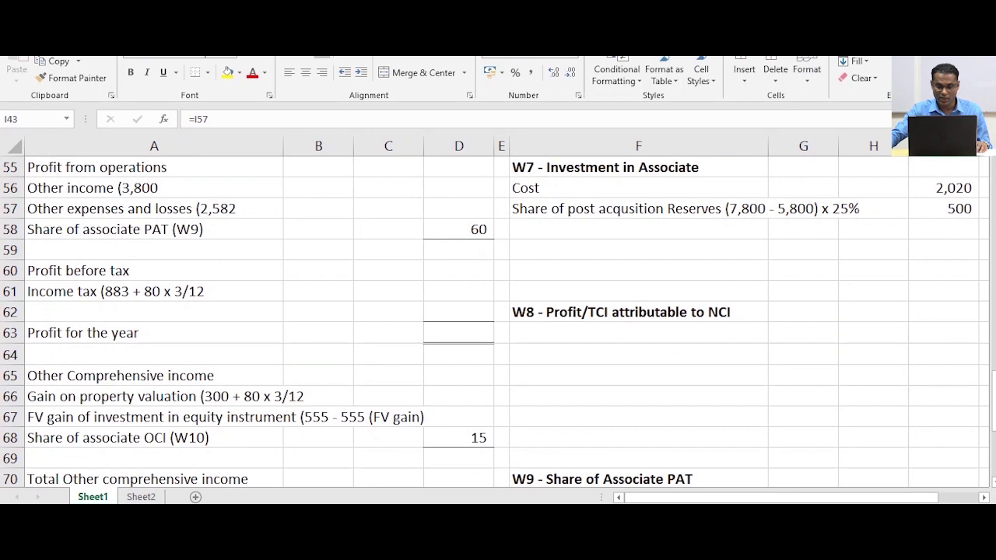
Check the W9 and W10 associate workings against the associate PAT and OCI lines in the statement of profit or loss
click(638, 355)
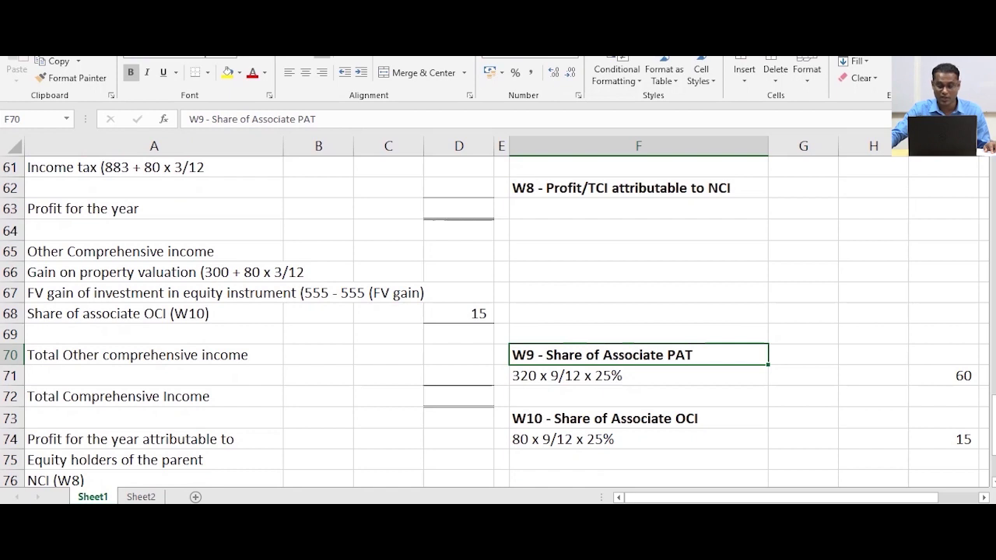
click(964, 376)
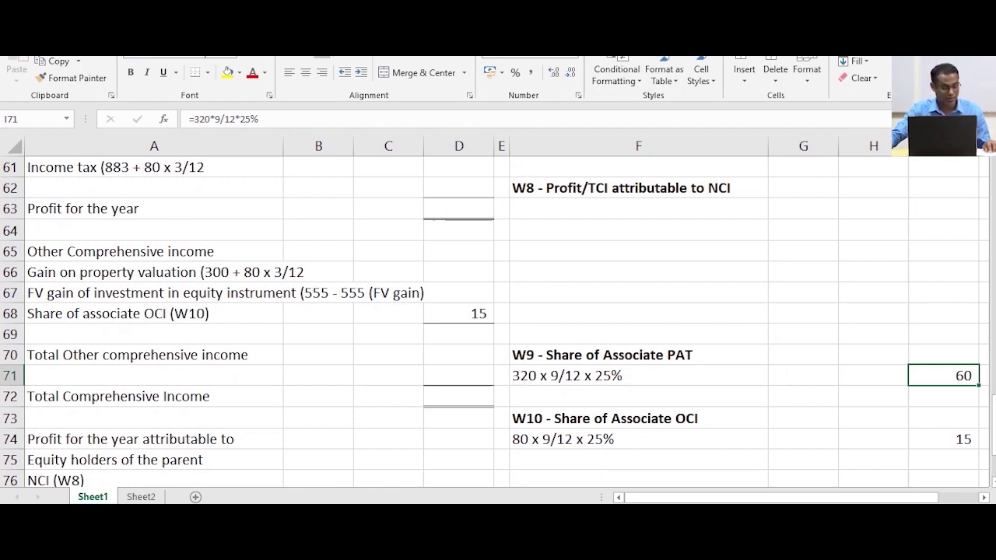
click(638, 440)
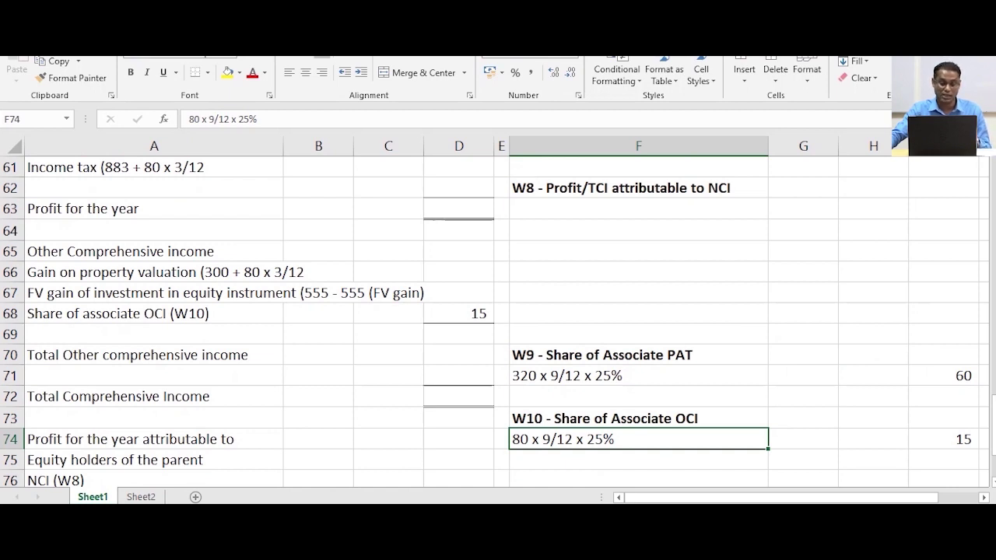
click(944, 376)
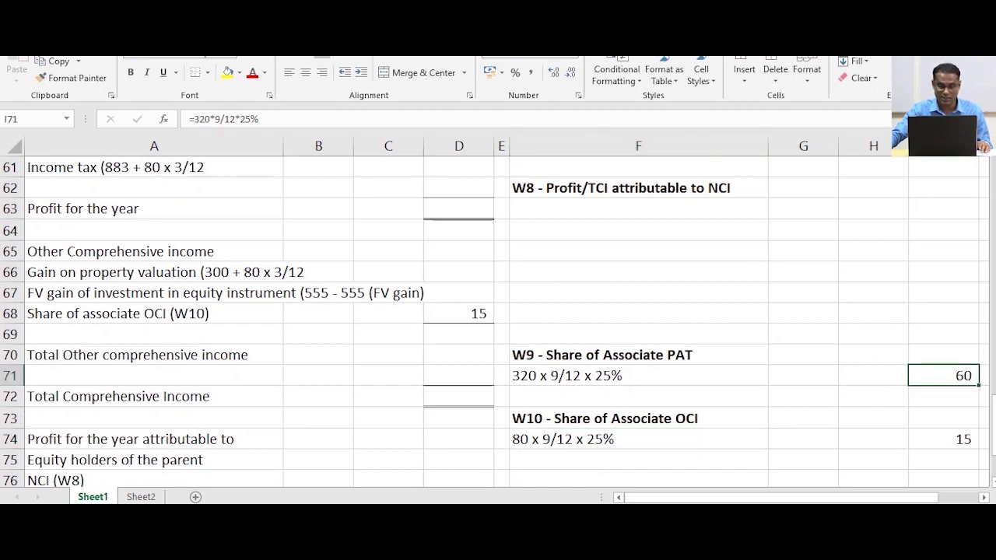
scroll(495, 321, up, 1)
scroll(495, 321, up, 1)
click(155, 229)
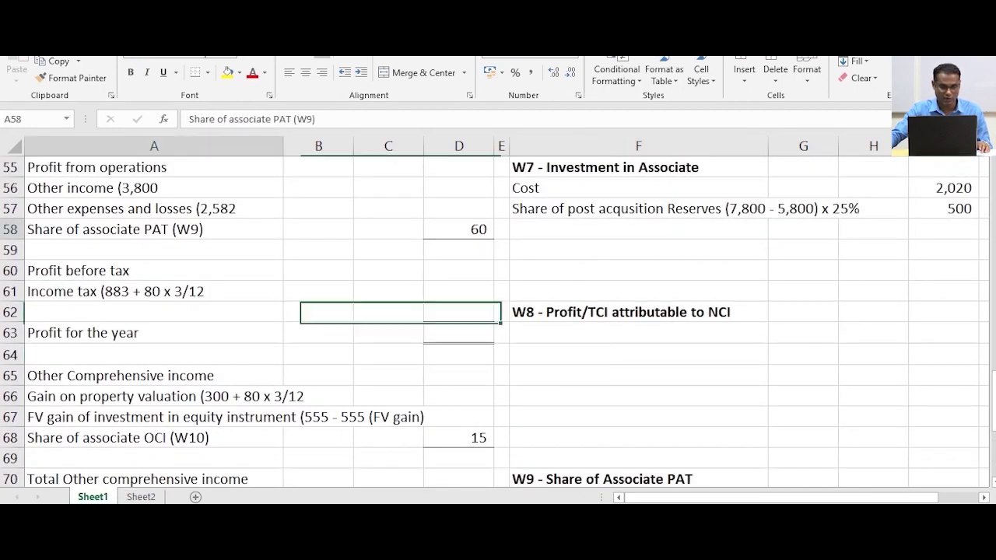
click(459, 229)
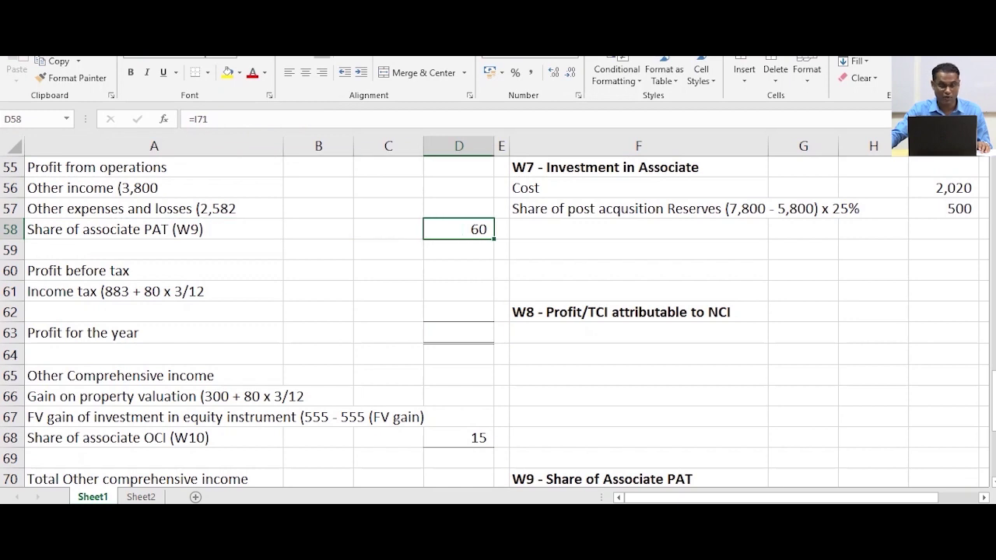
scroll(495, 322, down, 1)
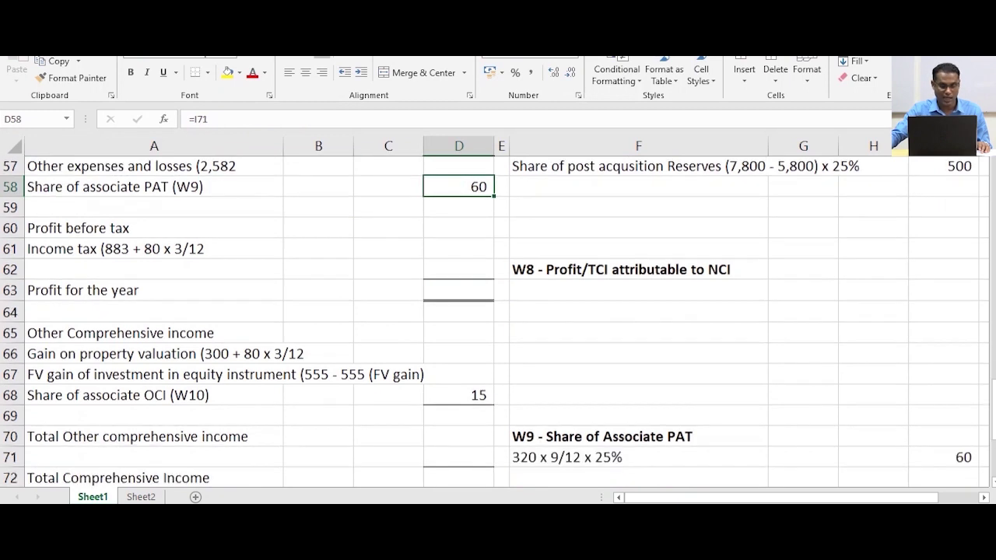
click(154, 376)
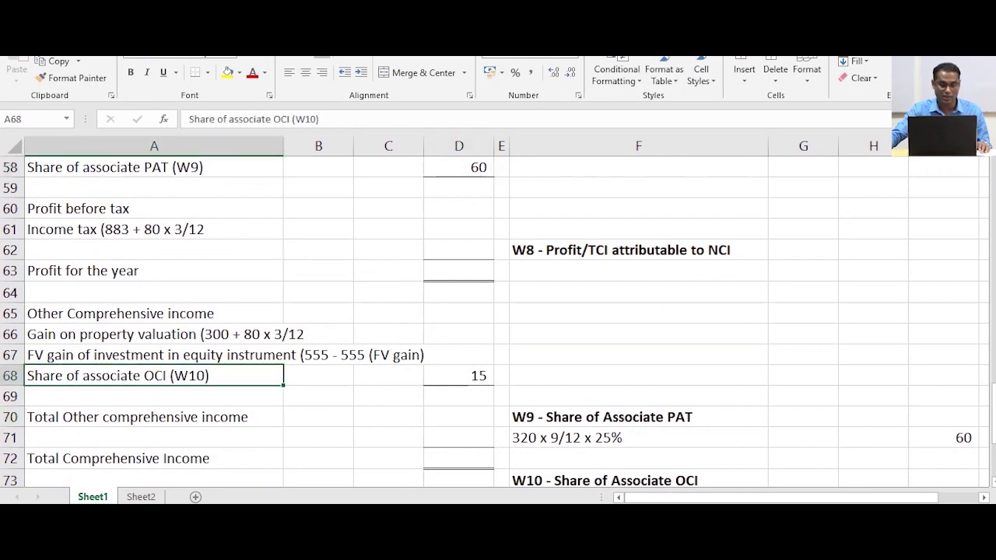
click(459, 376)
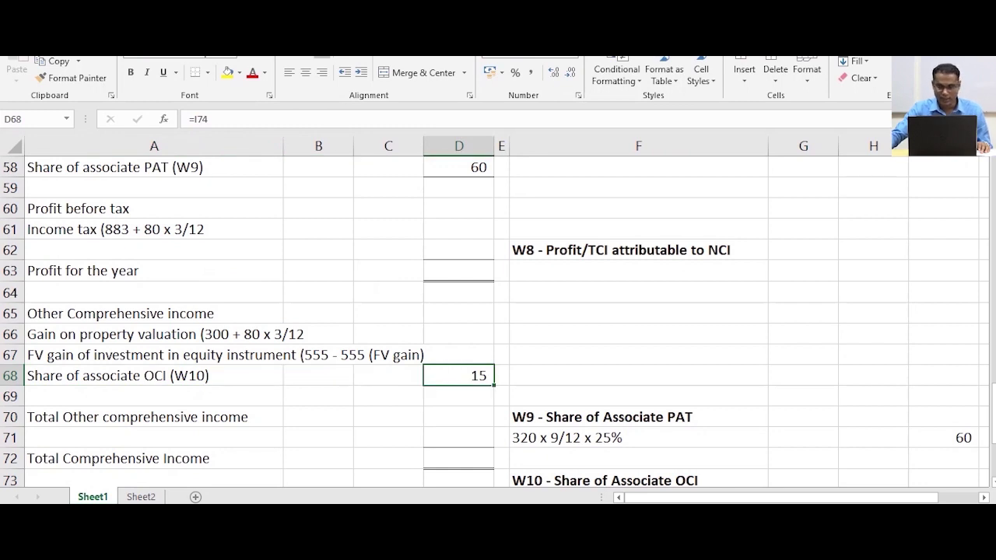
Add a bottom border to I57 and total the W7 - Investment in Associate amounts I56:I57 in I58
scroll(498, 319, up, 3)
scroll(498, 320, up, 3)
scroll(498, 319, down, 4)
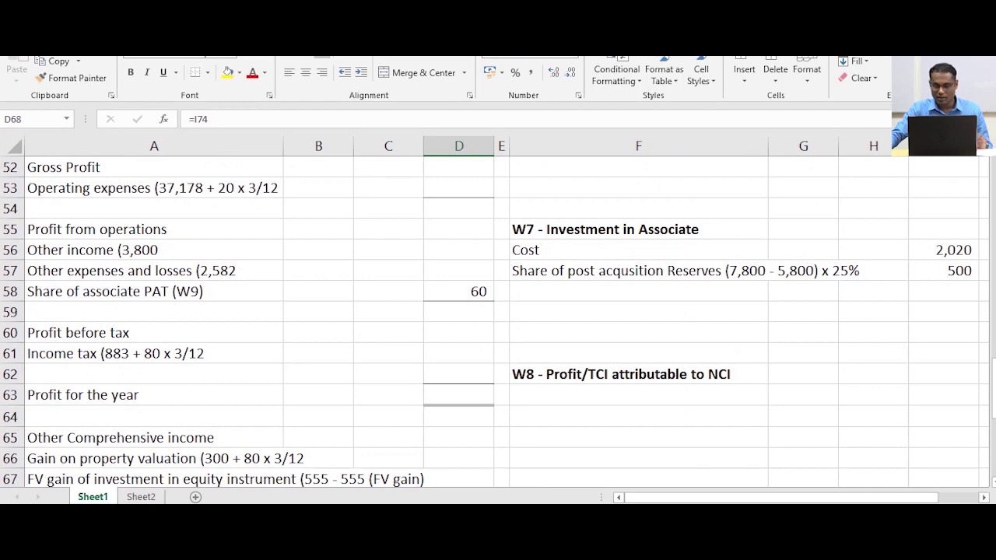
click(943, 270)
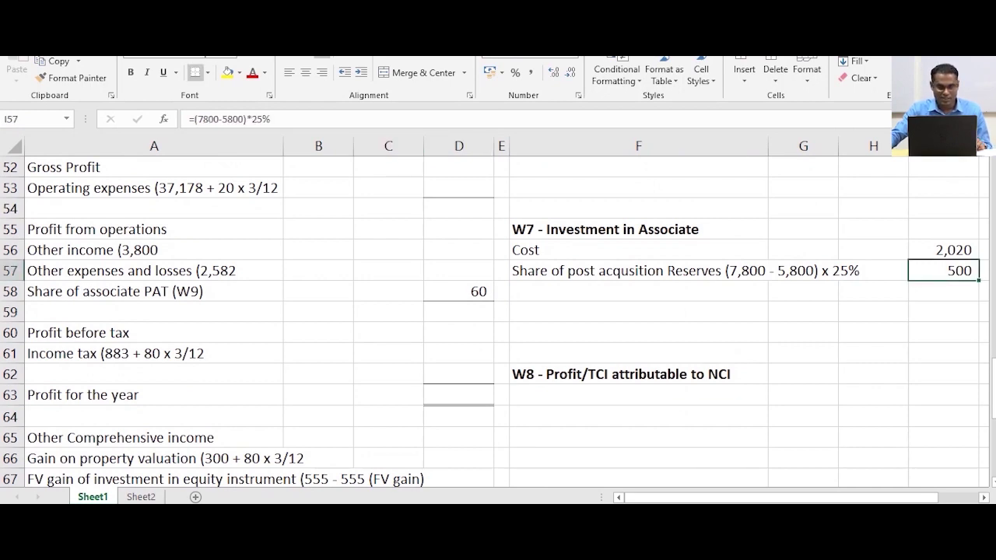
click(943, 292)
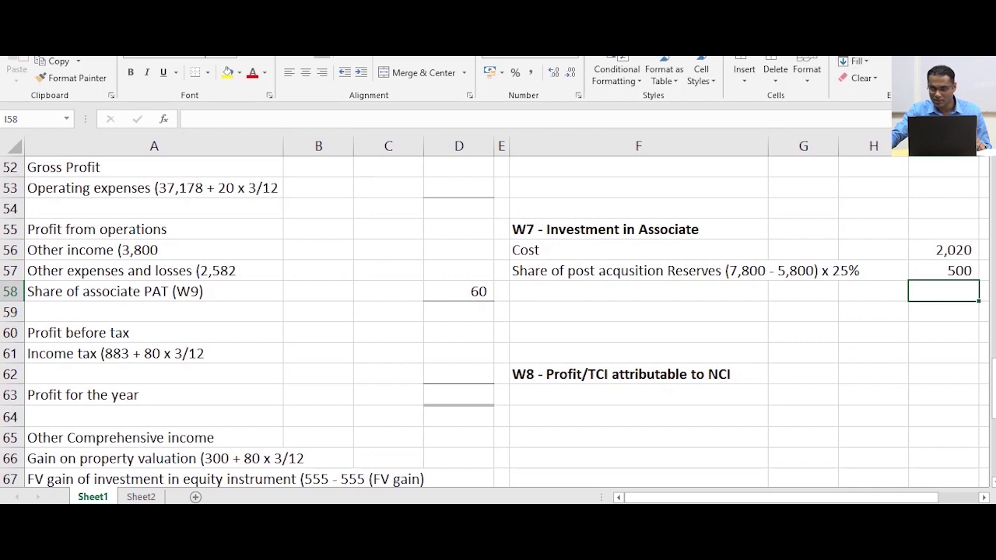
key(alt+equal)
key(Return)
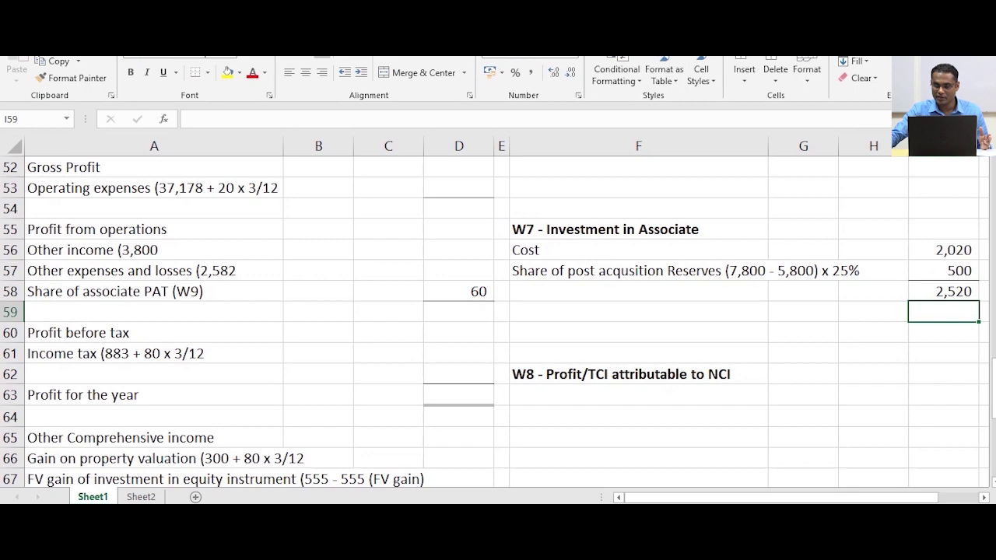
Label F59 under the W7 total as "Derocognition of Associate / Transfer to Purchase consideration"
click(943, 291)
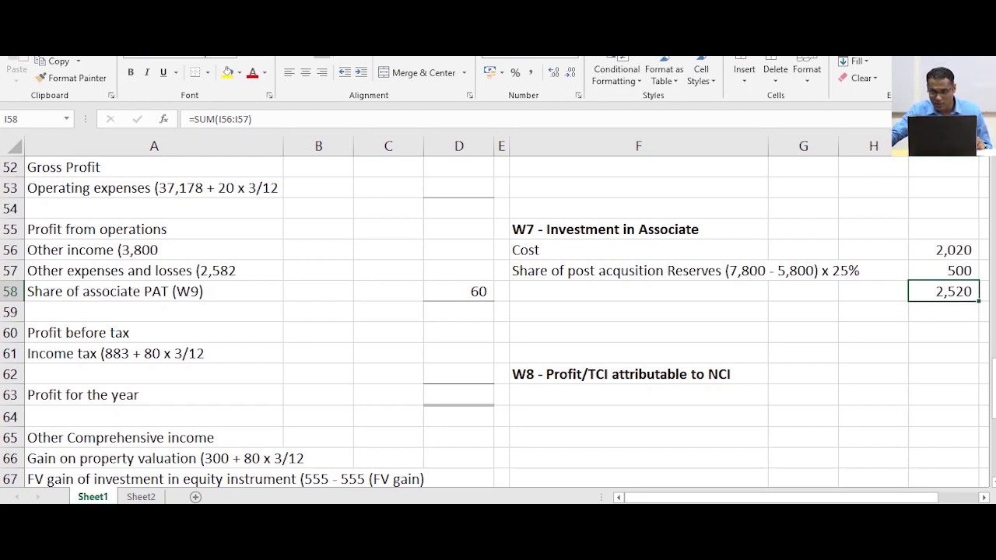
key(Down)
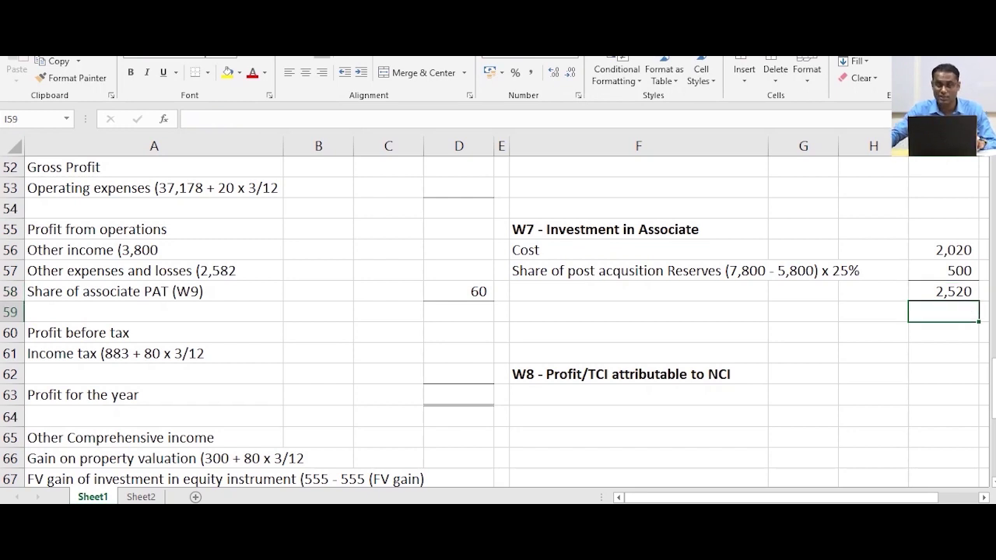
click(638, 311)
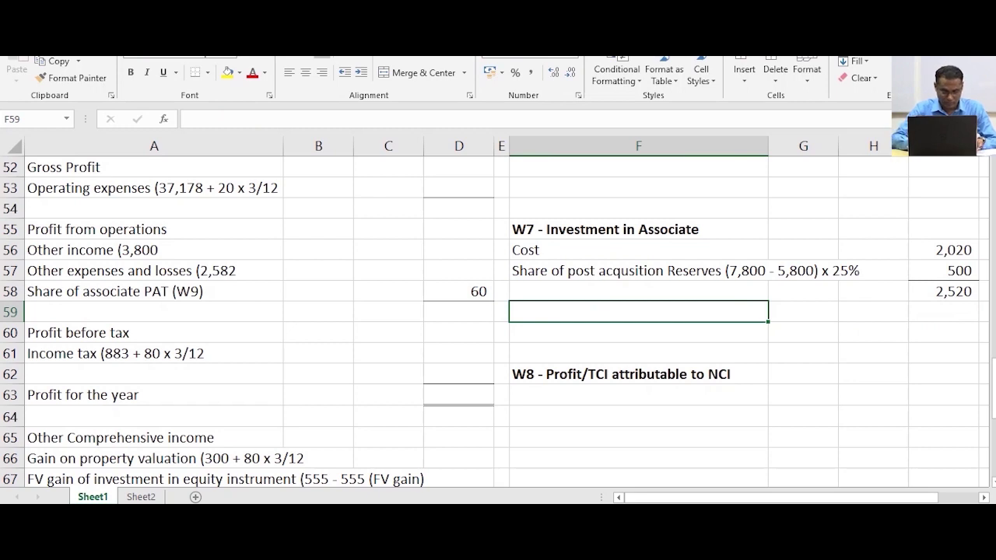
text(D)
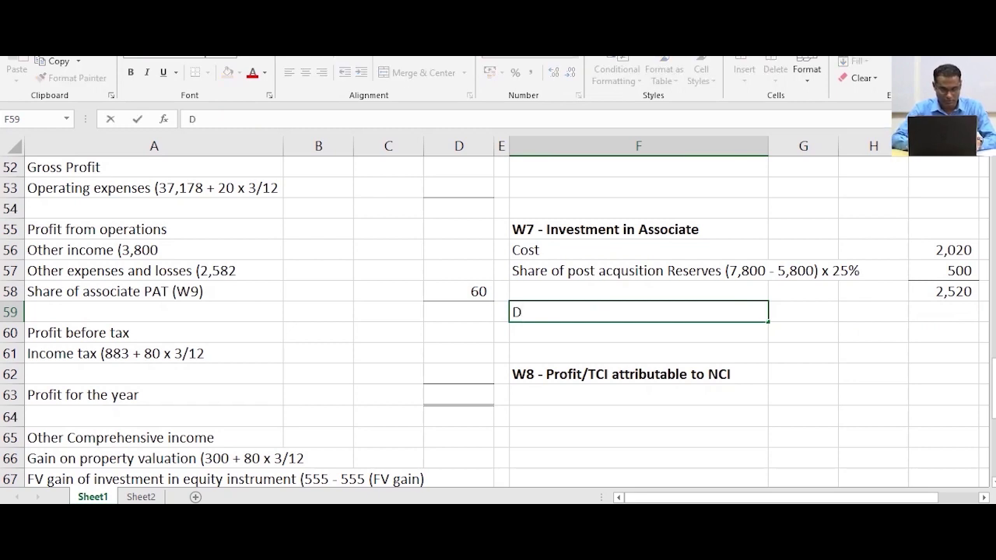
text(eroco)
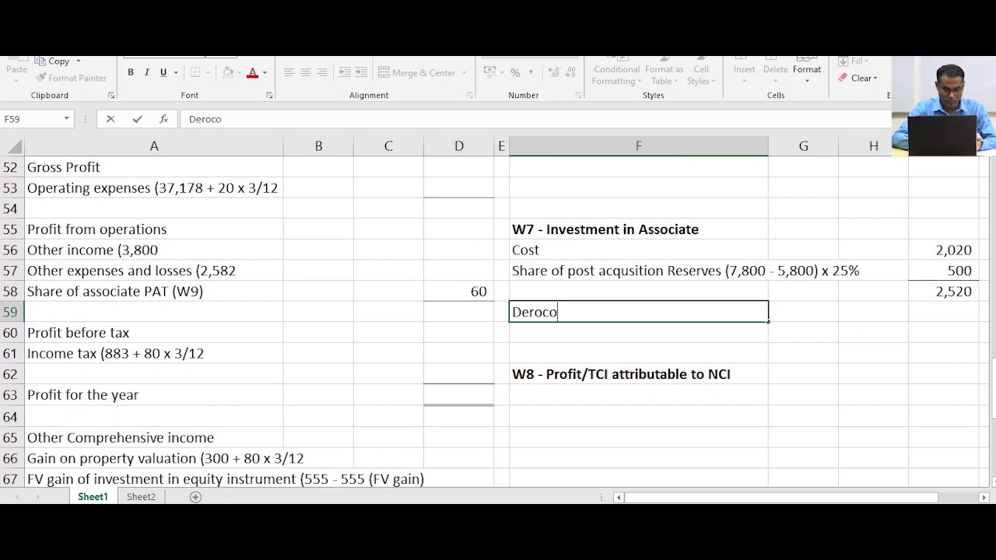
text(gnit)
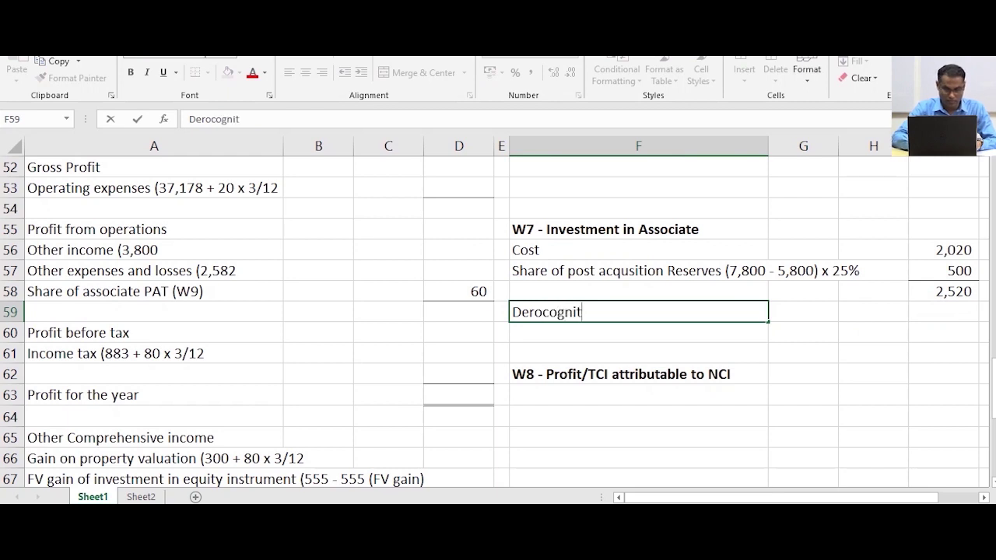
text(ion )
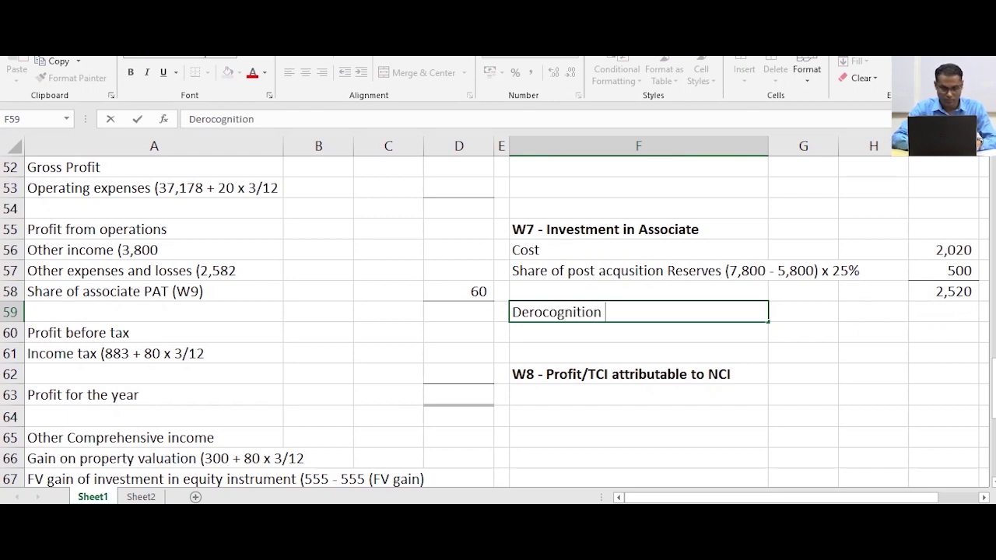
text(of Assoc)
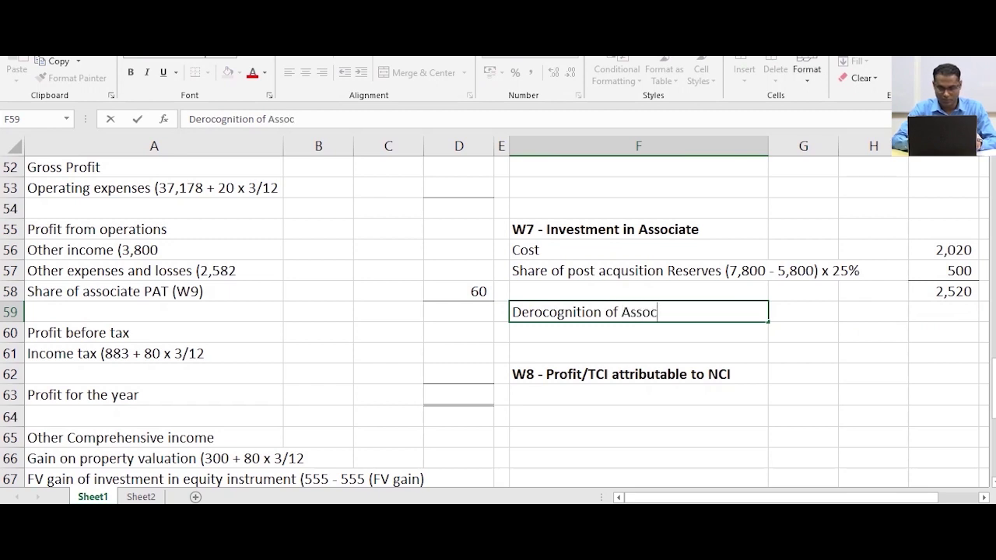
text(iate)
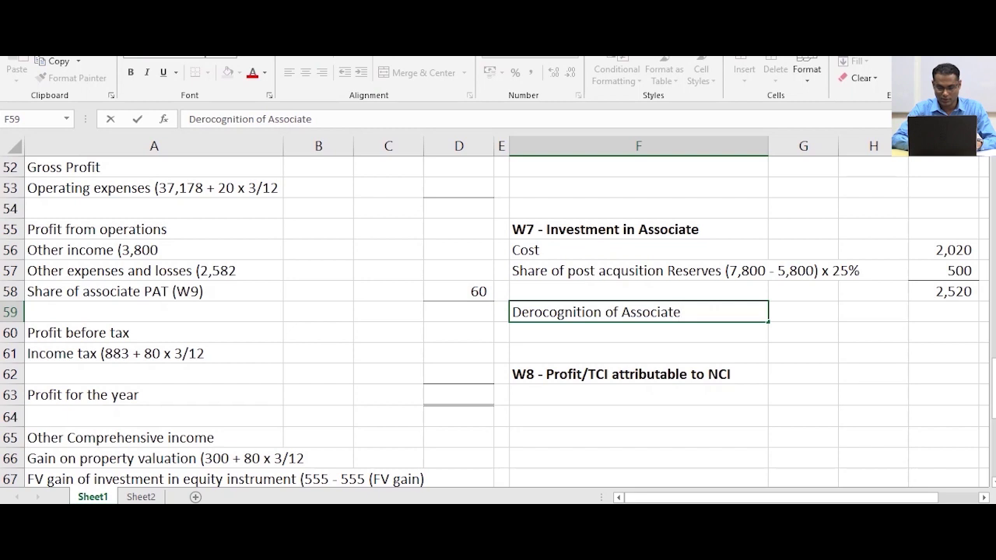
text( / T)
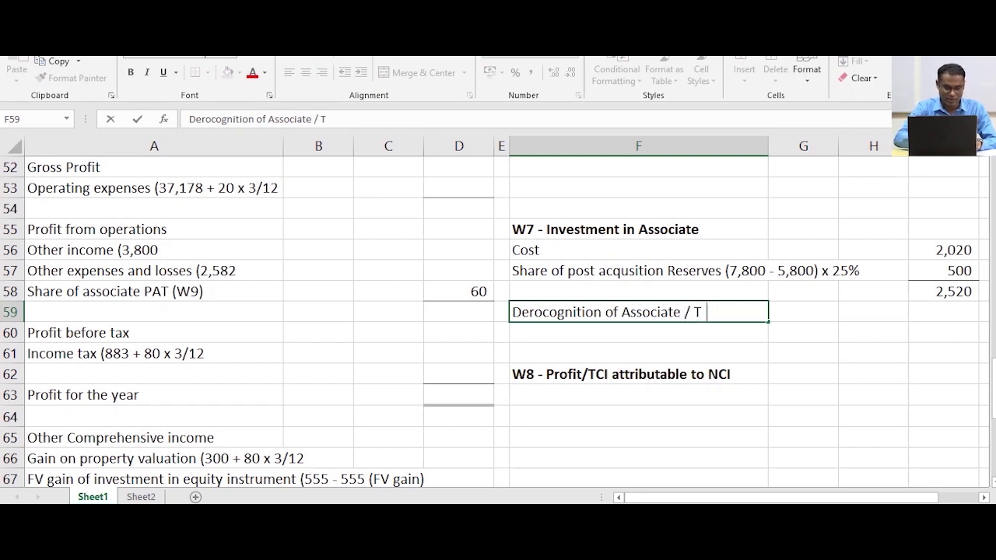
text(rasfer)
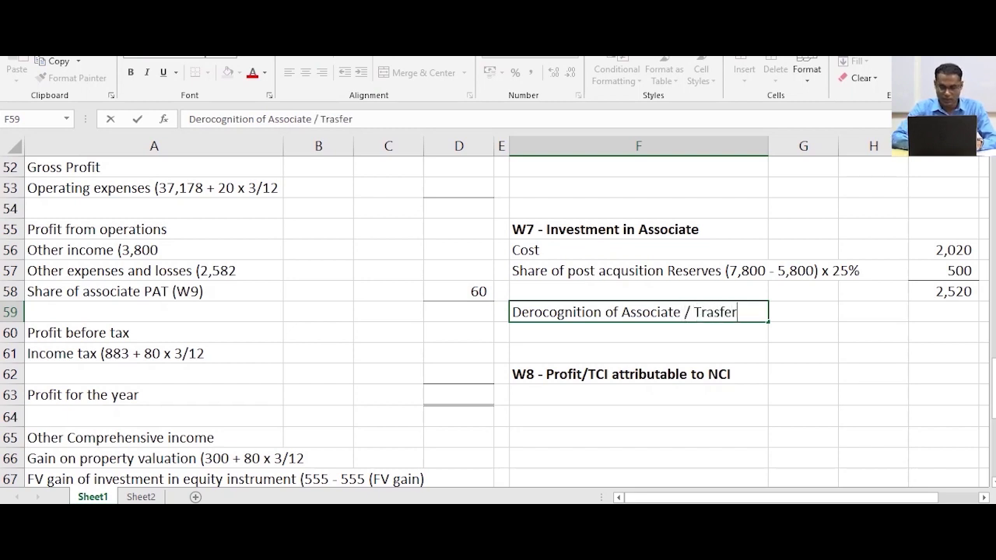
key(BackSpace)
key(BackSpace)
key(BackSpace)
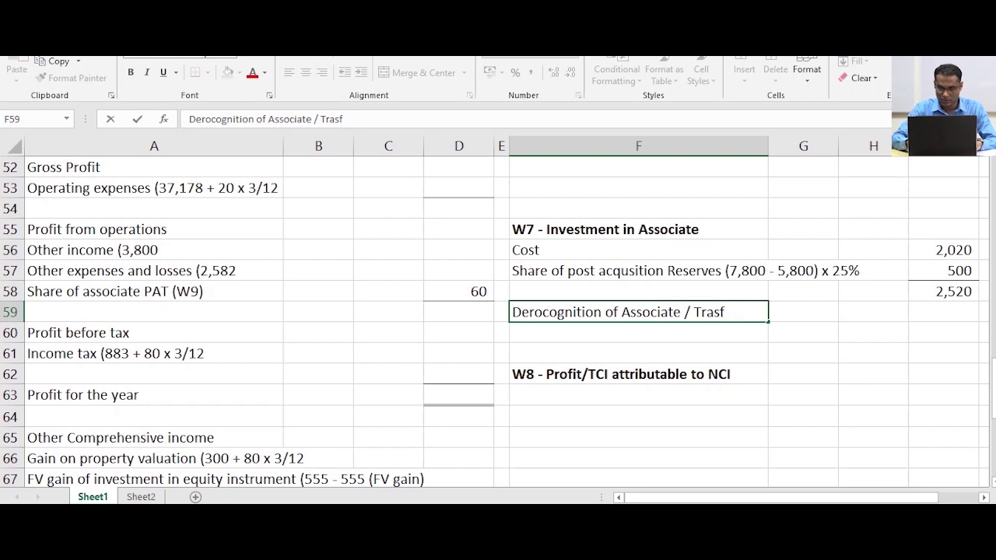
key(BackSpace)
text(nsfer )
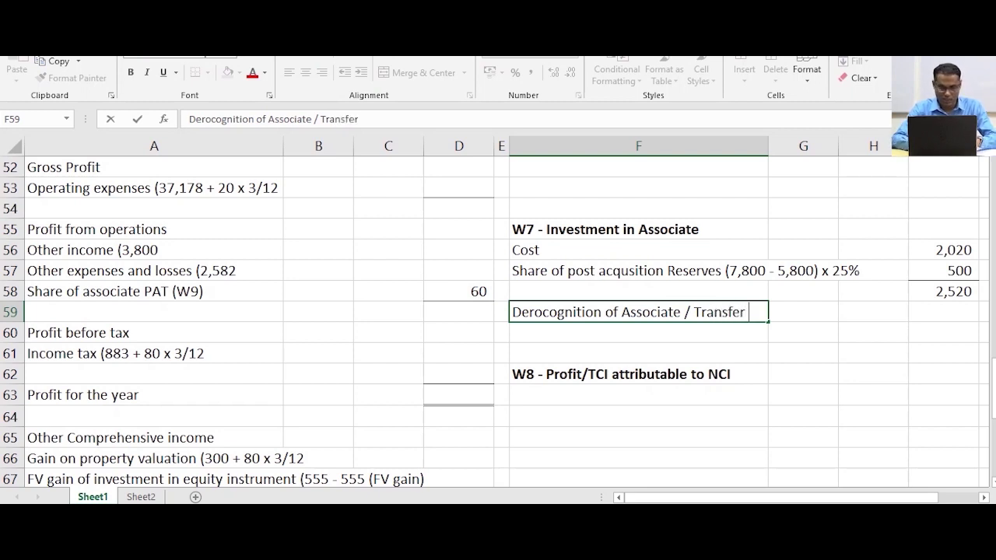
text(to P)
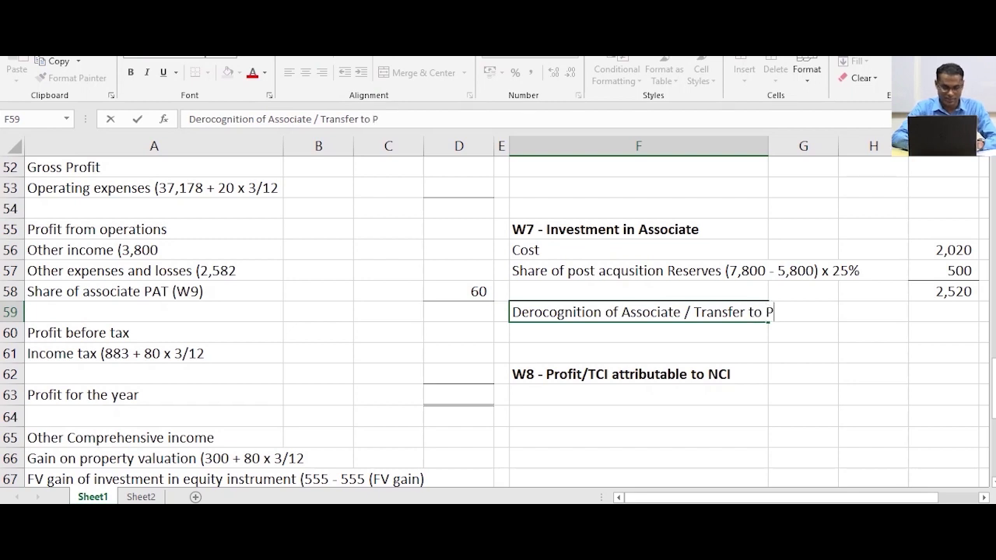
text(urchase)
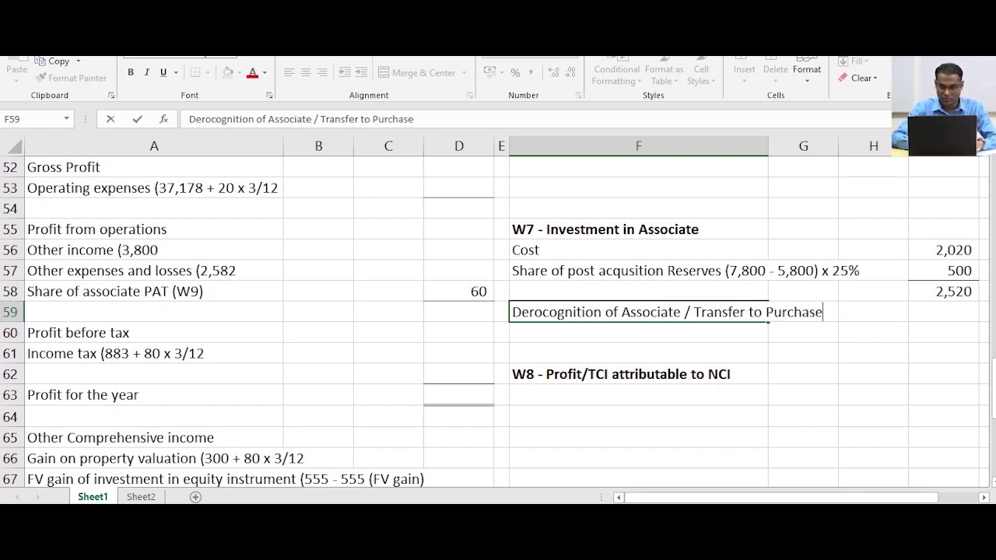
text( con)
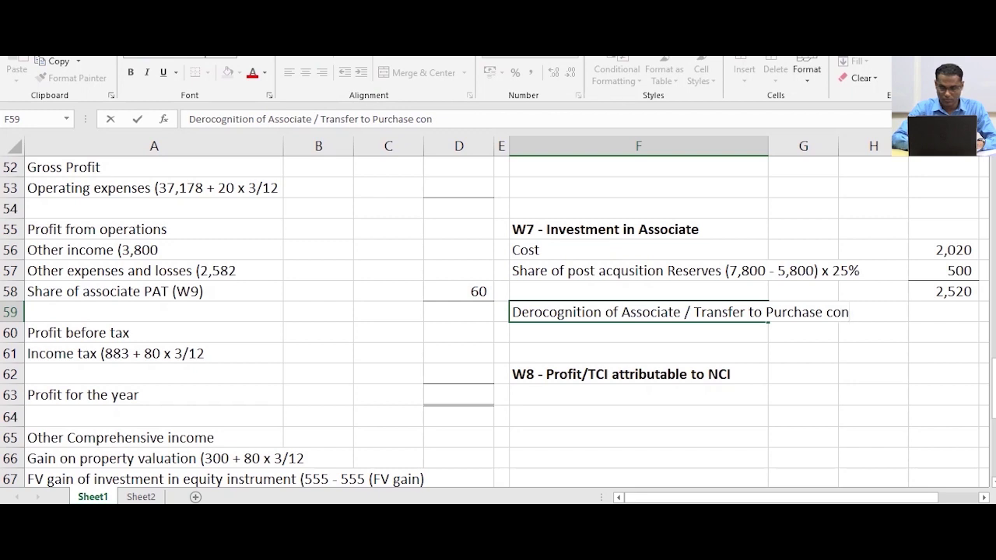
text(sidera)
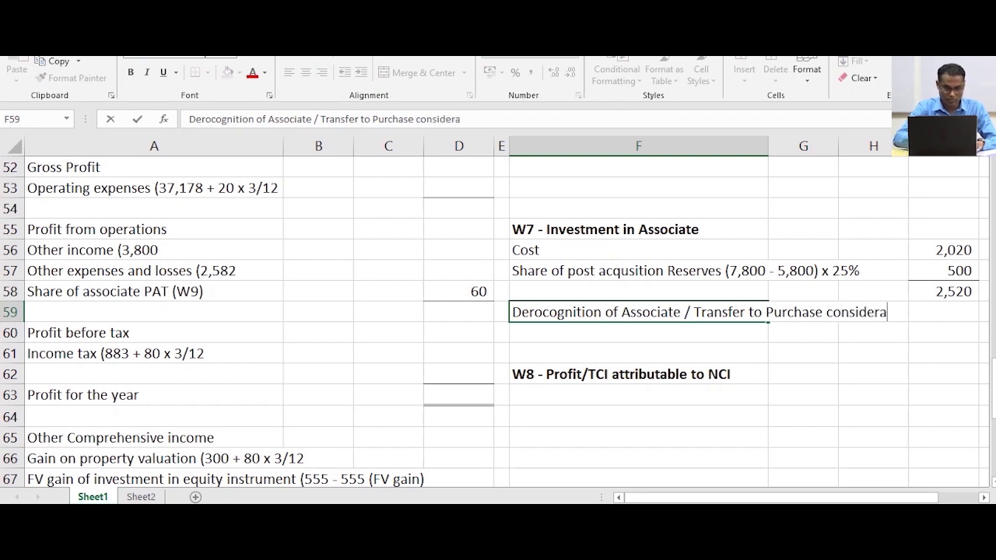
text(tion)
key(Return)
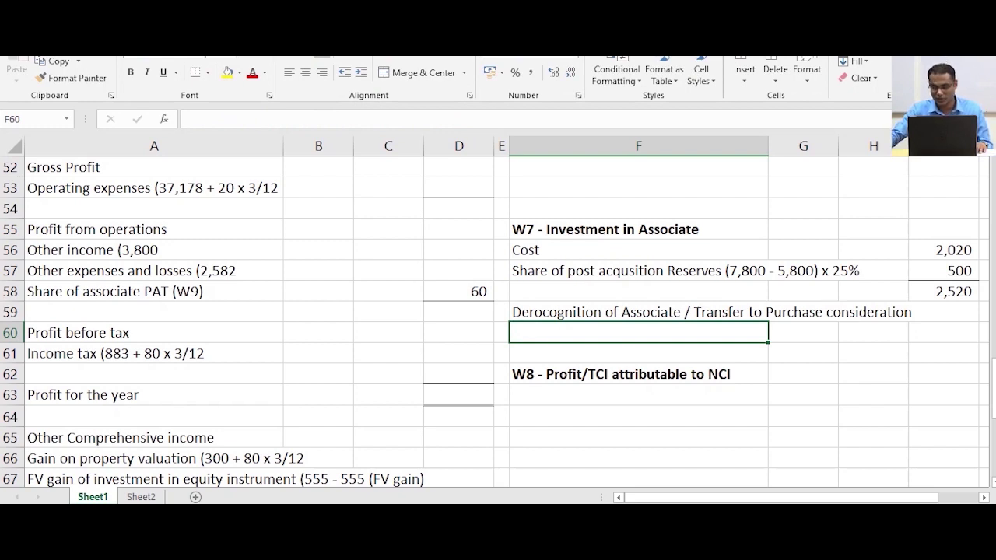
Enter -2520 in I59 as the associate amount transferred out of W7
click(944, 312)
text(-2)
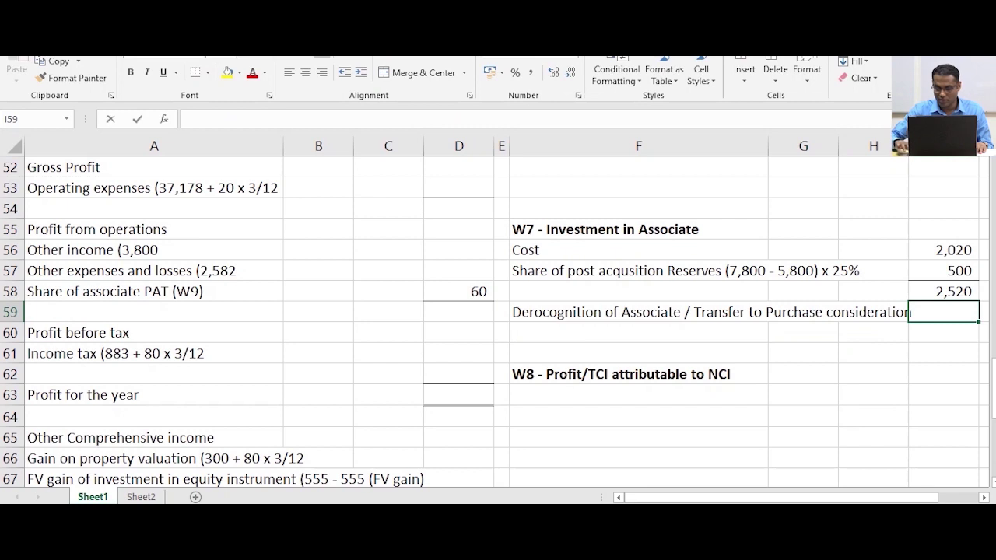
text(520)
key(Return)
key(Up)
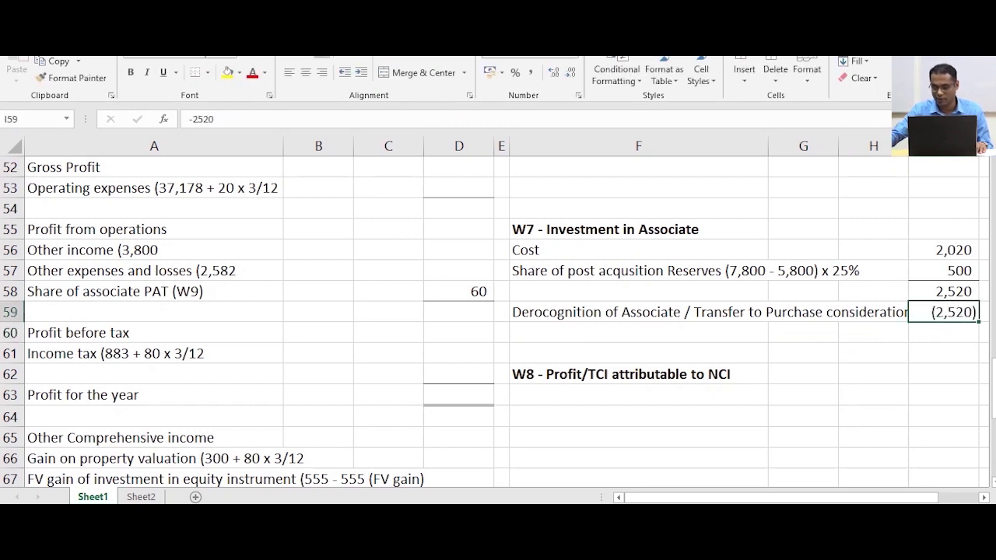
Start the W3 - Goodwill - Teek PLC working by entering "Purchase consideration 25% (2,520" in F26
scroll(495, 321, up, 5)
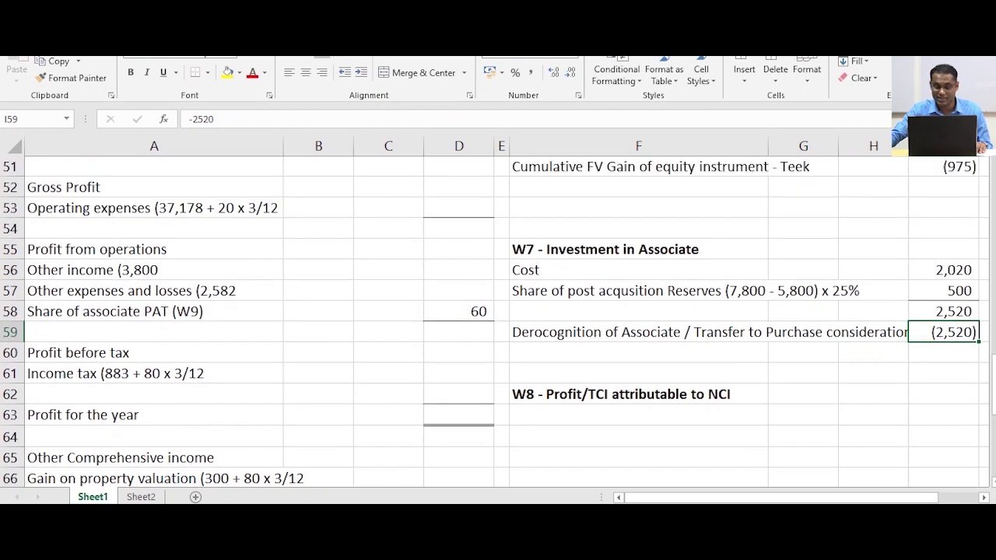
scroll(495, 322, up, 5)
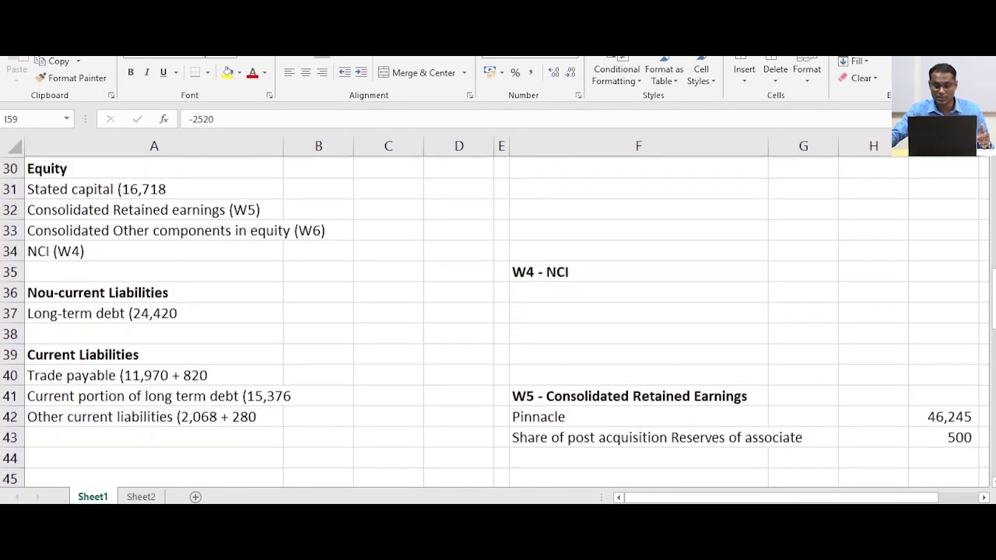
click(638, 249)
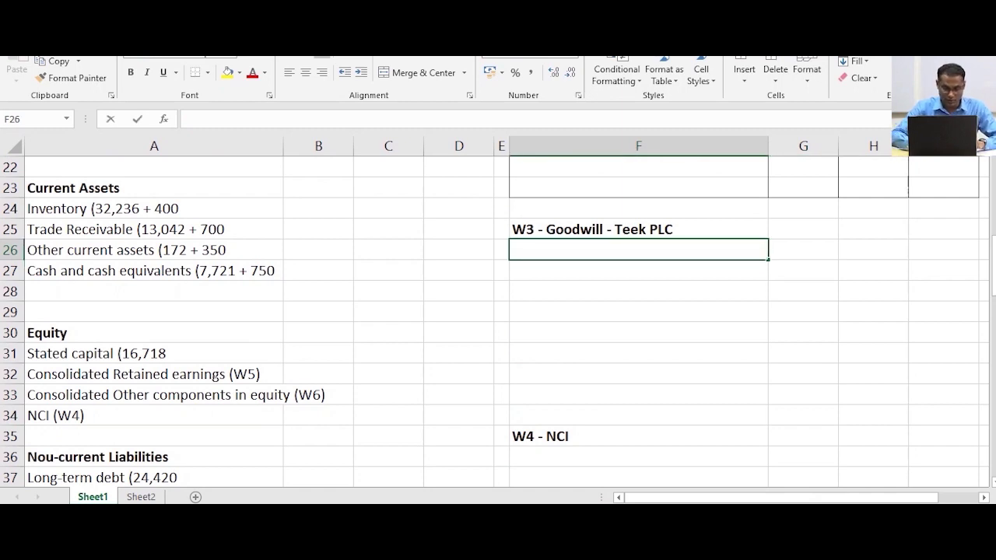
text(Purchase consideration )
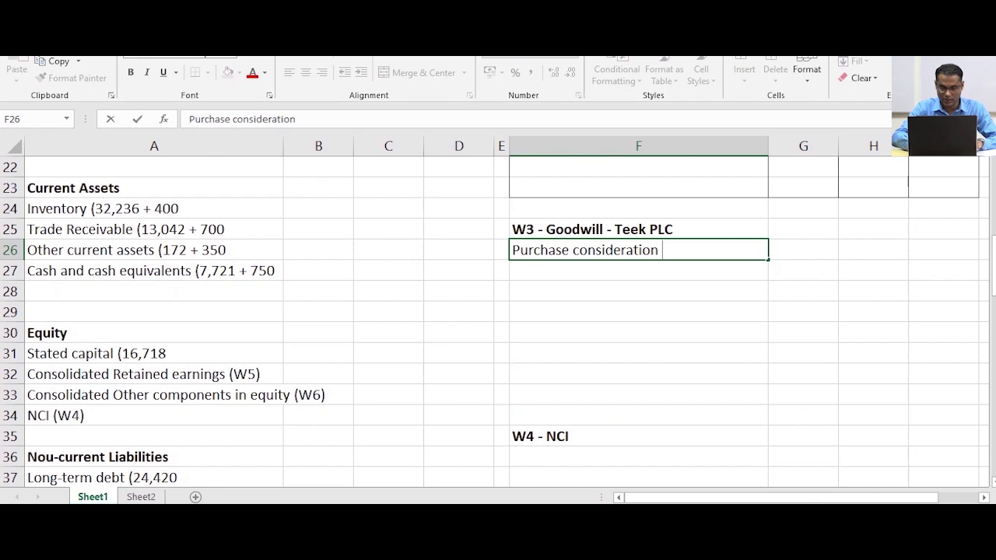
text(25% (2)
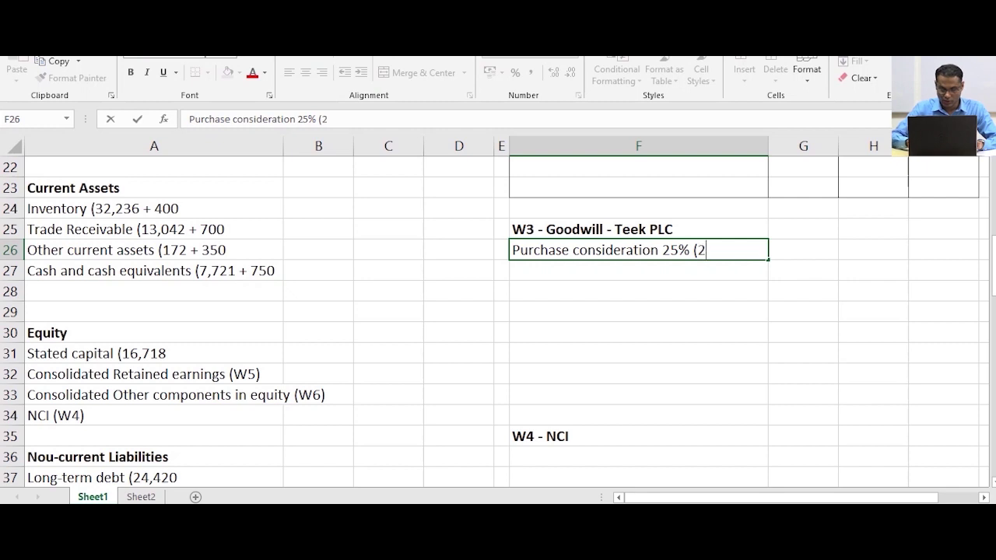
text(,520)
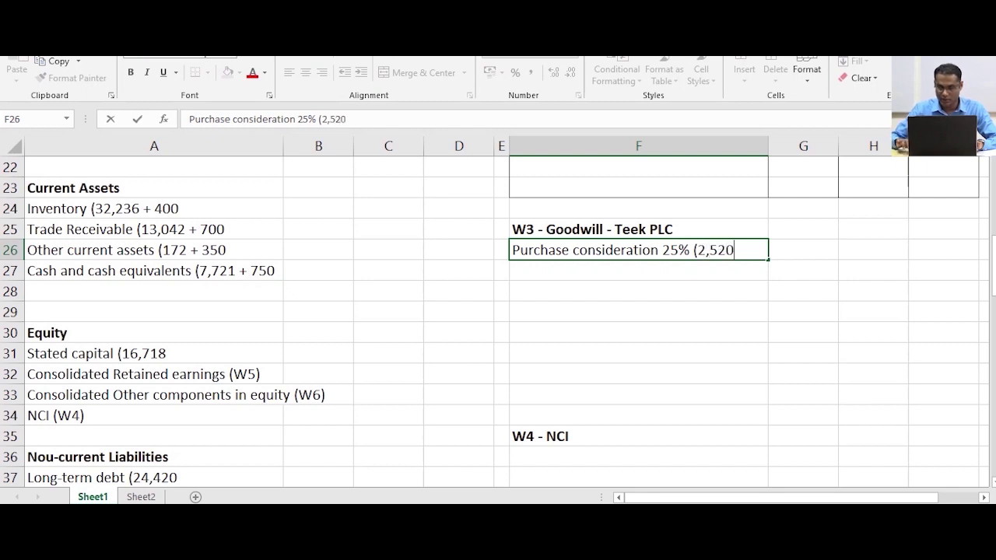
key(Return)
Compare the W7 derecognition amount and the W3 purchase consideration line with the fair value of the 25% holding in W1
scroll(498, 322, down, 10)
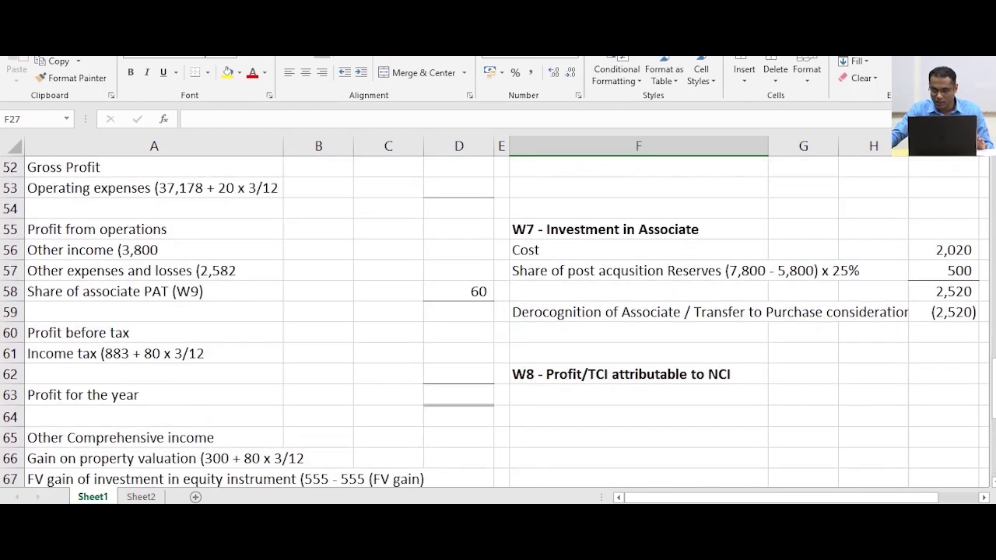
click(943, 313)
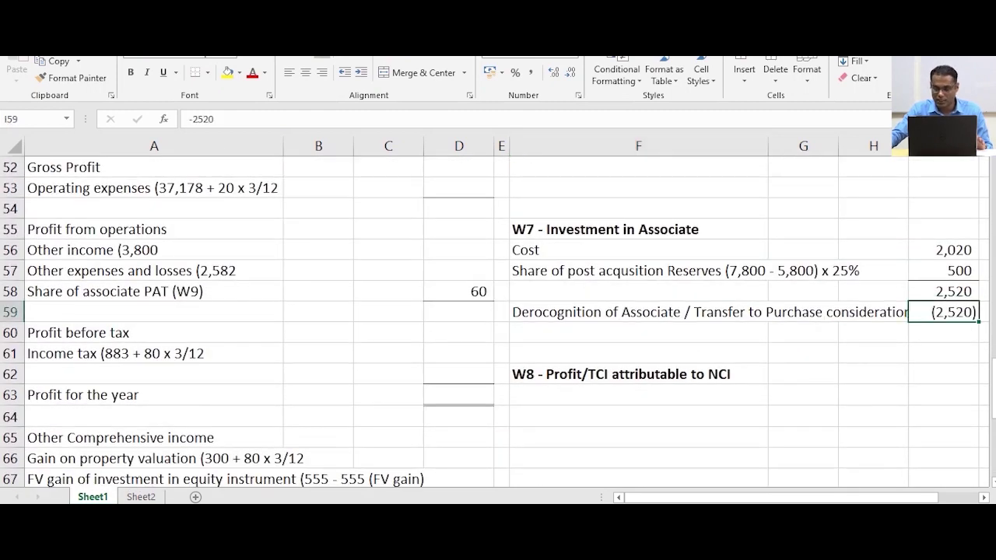
scroll(498, 323, up, 11)
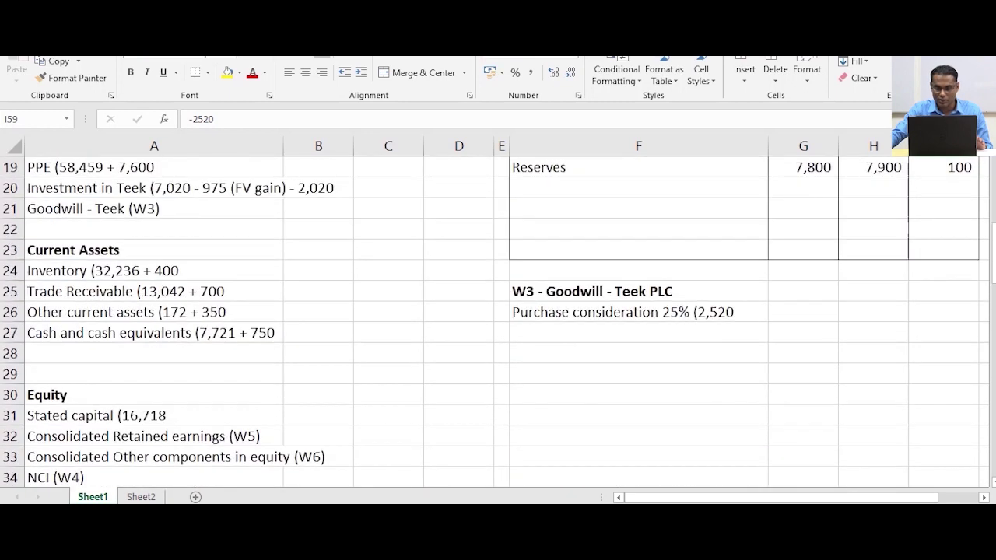
click(638, 313)
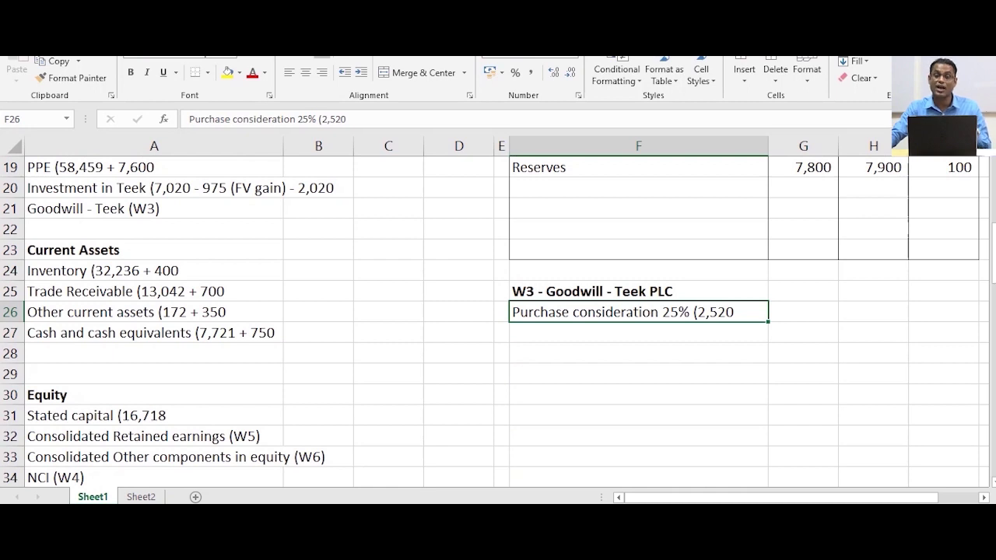
scroll(498, 319, up, 6)
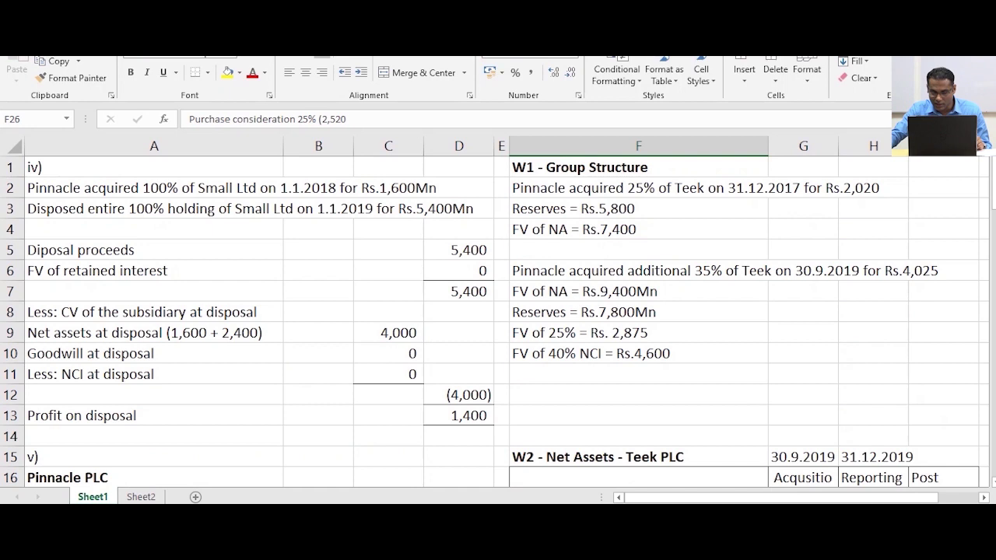
click(638, 333)
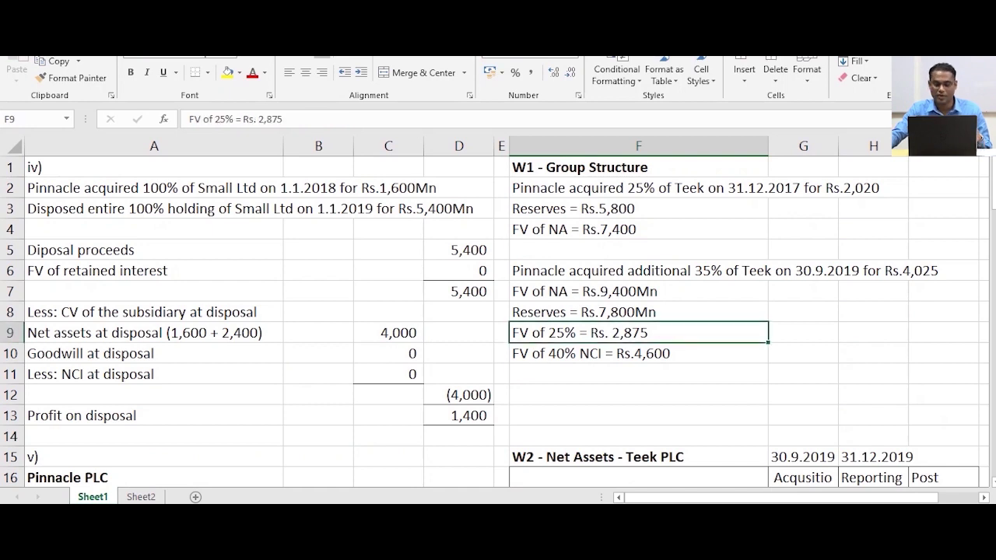
scroll(498, 319, down, 5)
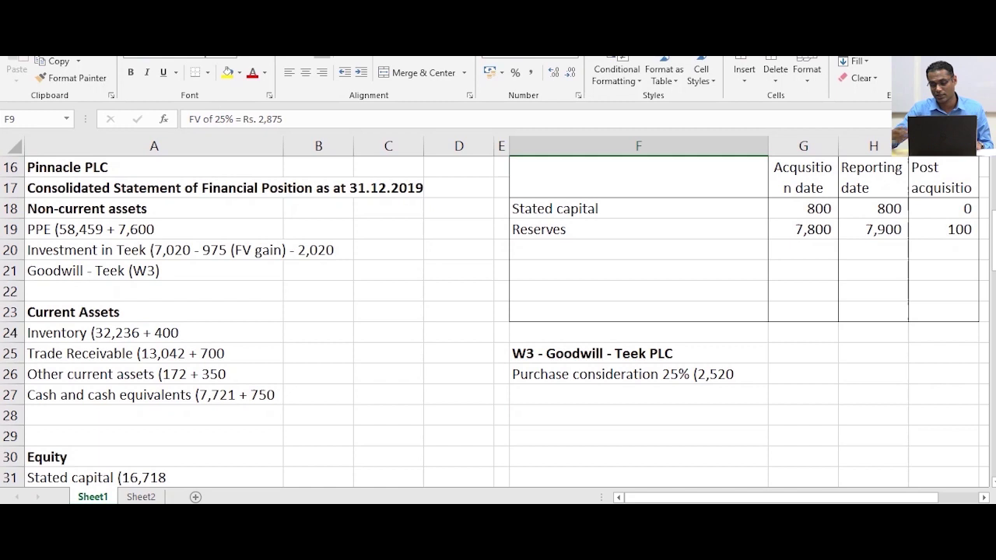
scroll(498, 319, up, 4)
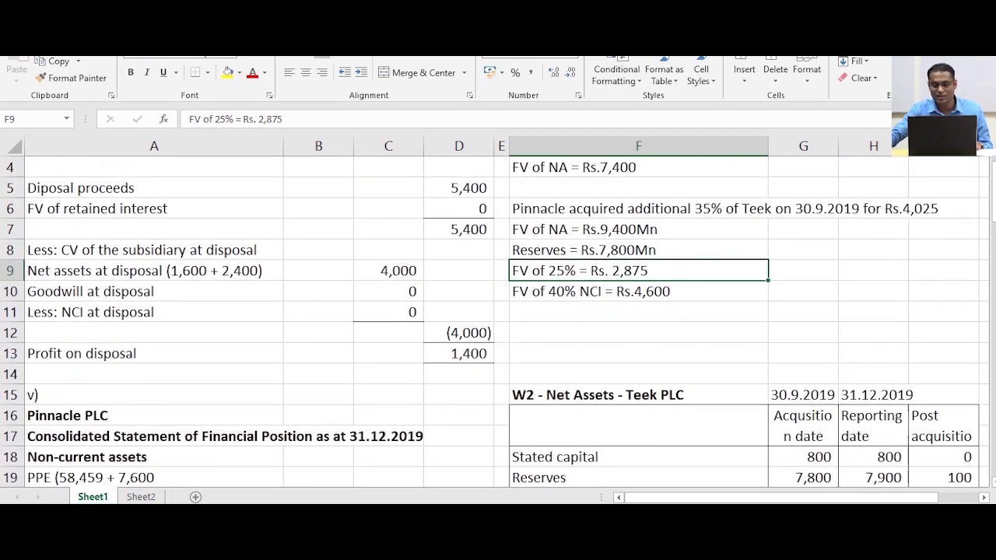
scroll(499, 319, up, 1)
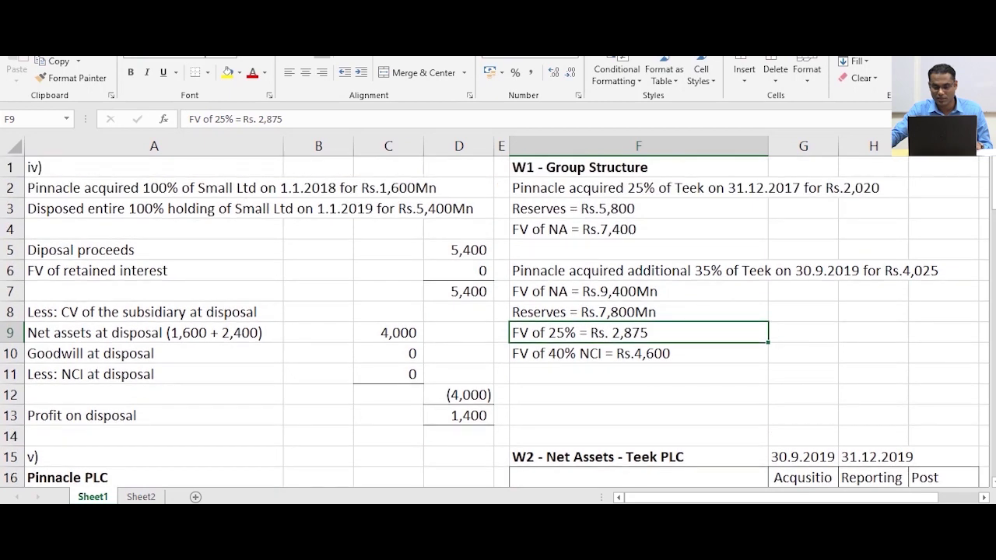
Extend the 25% purchase consideration label in F26 with the fair value gain so it reads "Purchase consideration 25% (2,520 + 355 (FV gain)"
scroll(498, 319, down, 5)
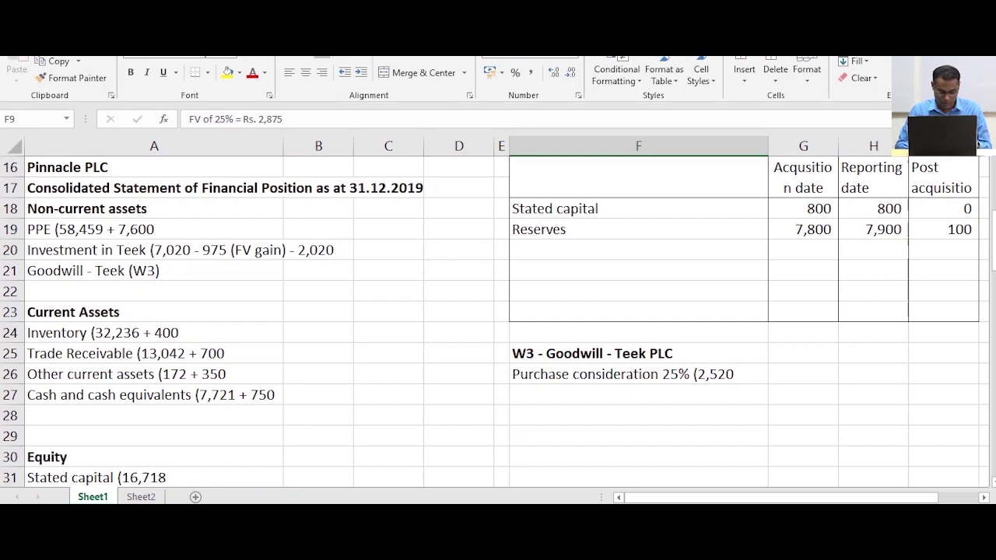
scroll(498, 319, up, 5)
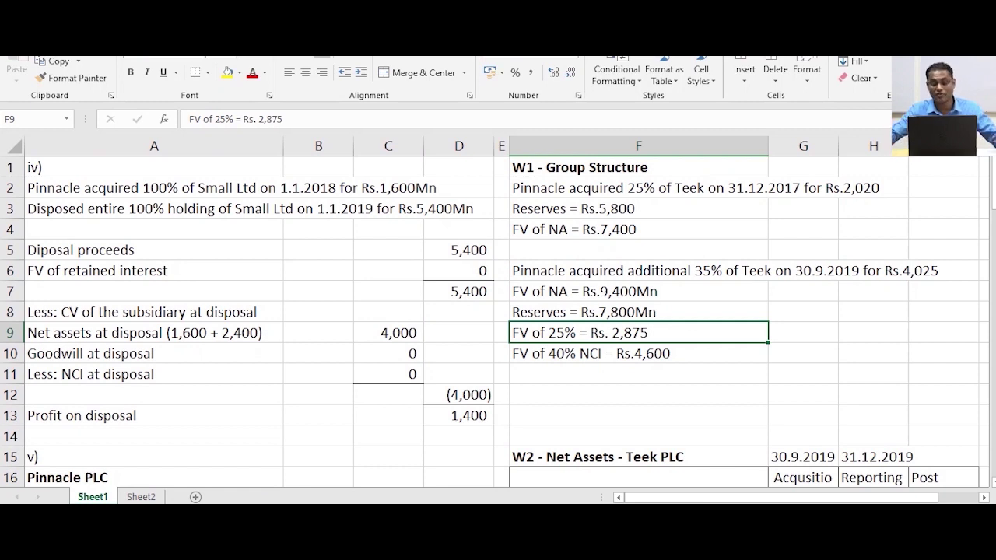
key(Down)
key(Down)
key(Down)
key(Down)
key(Down)
key(Down)
key(Down)
key(Down)
key(Down)
key(Down)
key(Down)
key(Down)
key(Down)
key(Down)
key(Down)
key(Down)
key(Down)
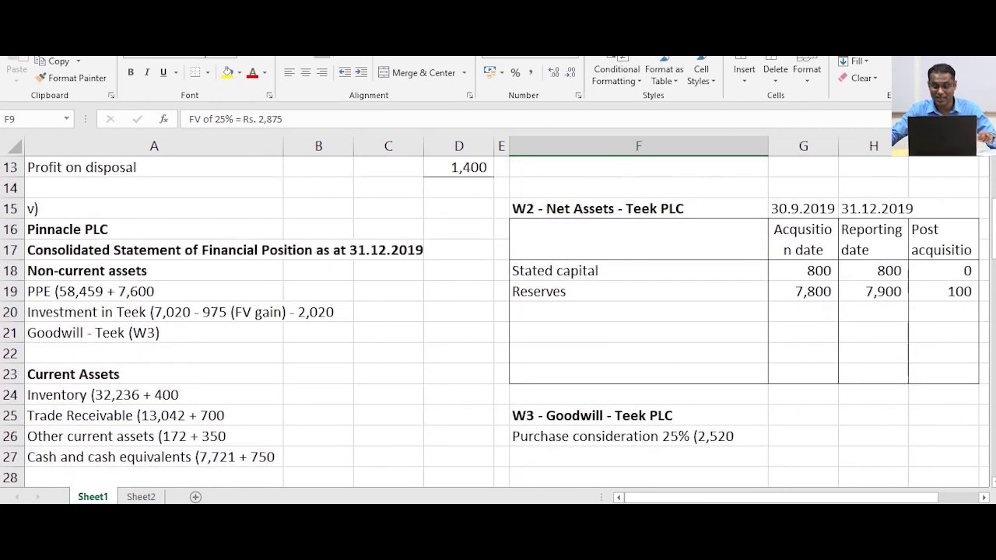
key(F2)
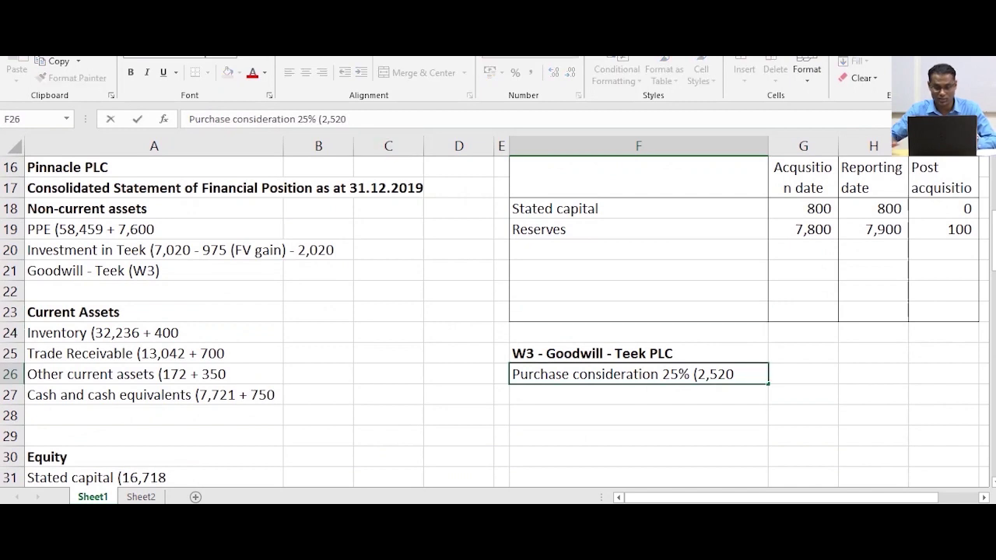
text(+ 3)
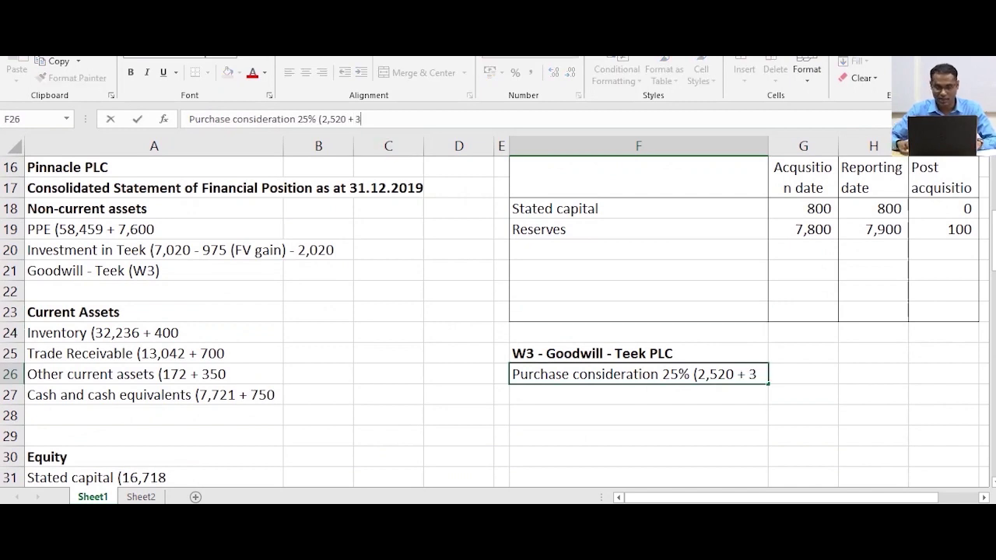
text(55 (FV gain))
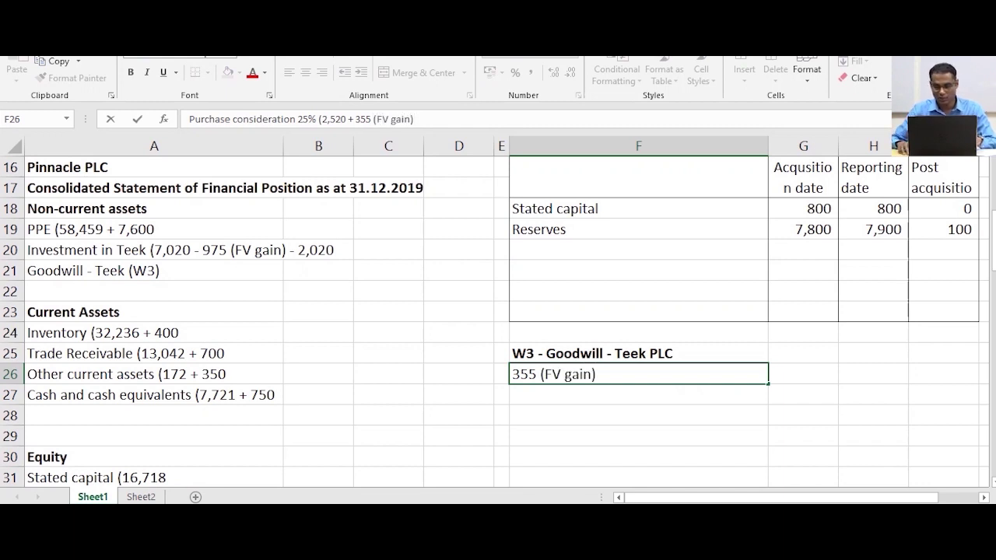
key(Return)
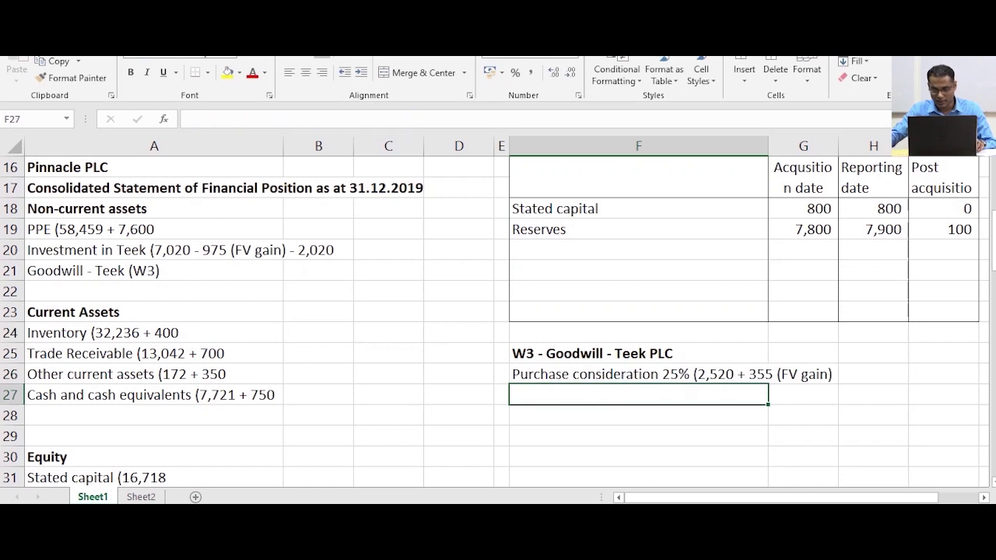
key(Up)
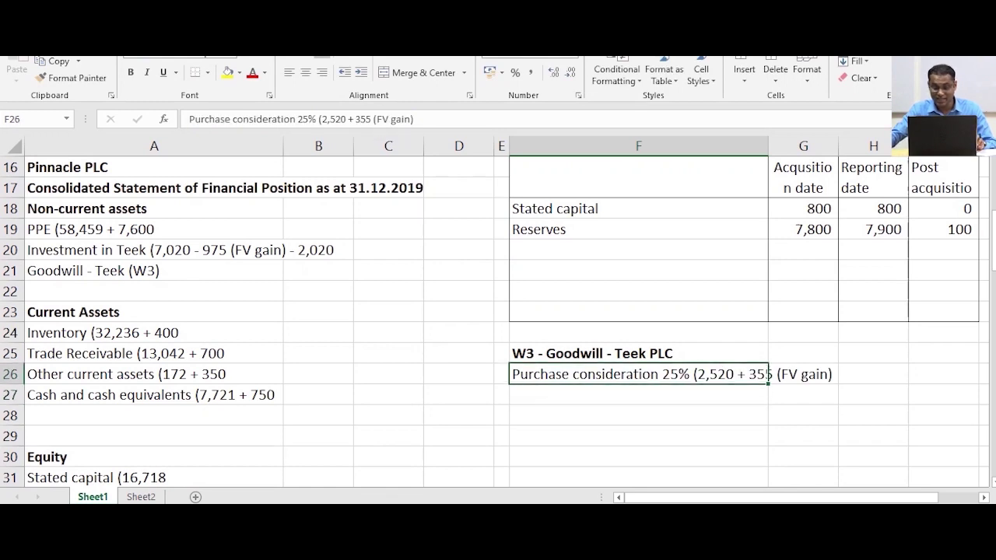
Add the line label "FV gain of 25%" in F44 under the associate reserves line of W5 - Consolidated Retained Earnings
scroll(498, 322, down, 5)
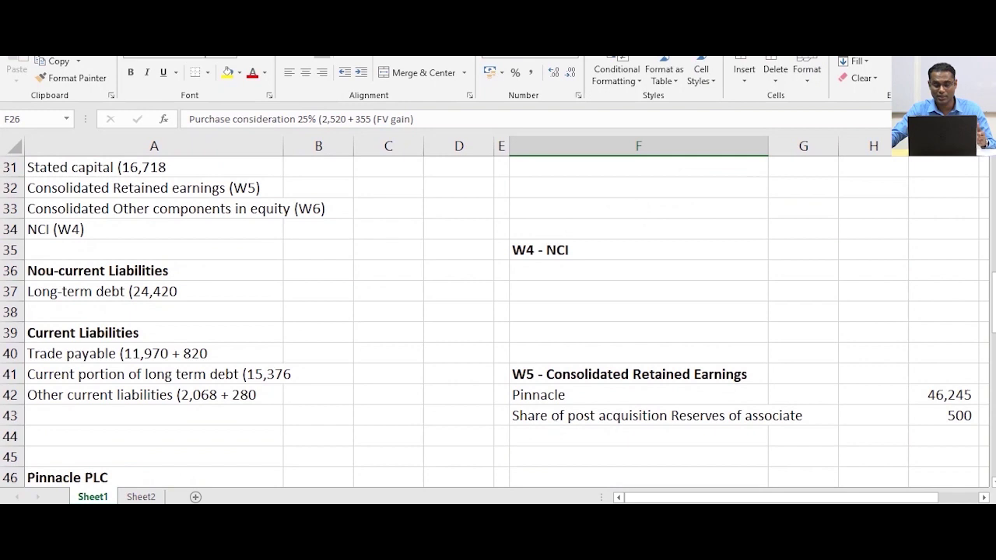
scroll(498, 323, up, 4)
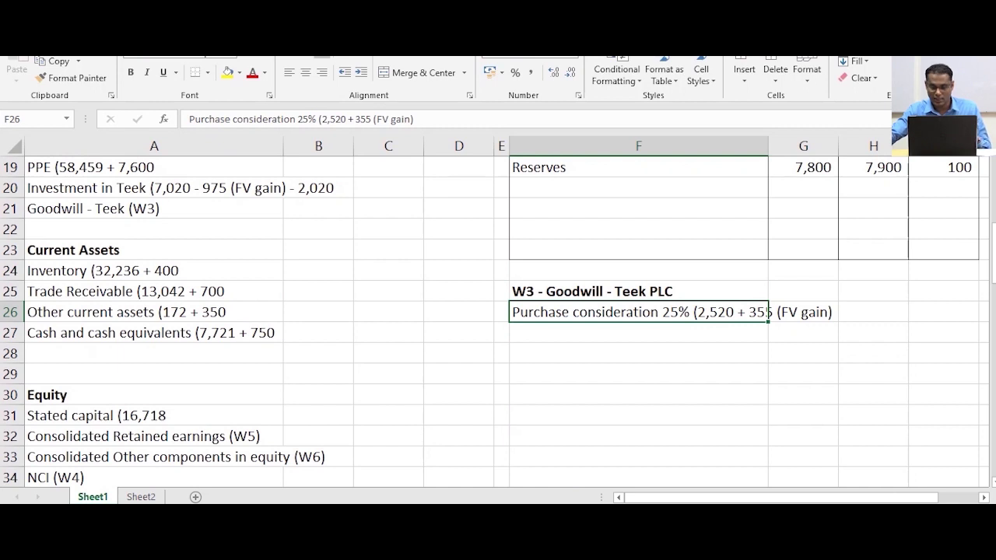
scroll(498, 312, down, 4)
click(638, 436)
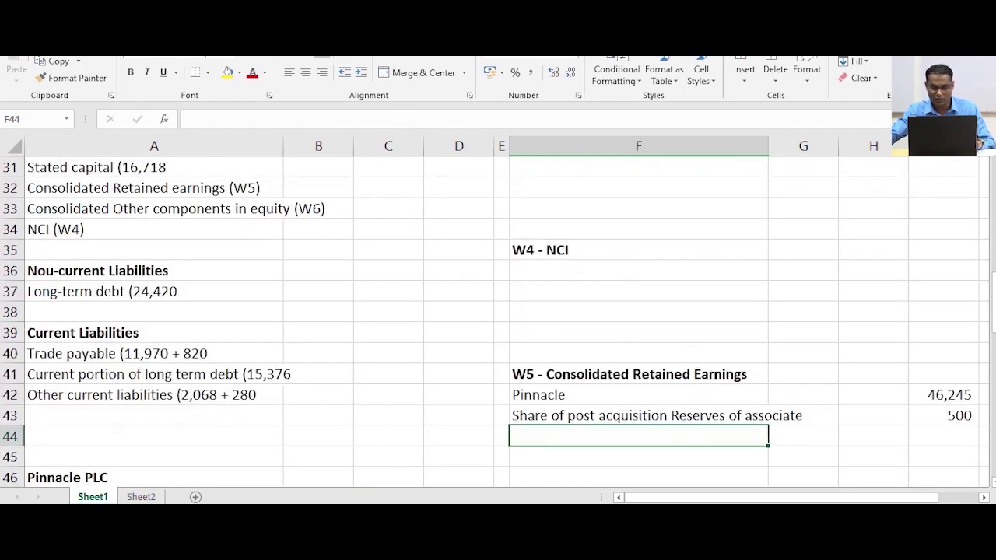
scroll(498, 312, up, 2)
scroll(498, 312, down, 3)
text(FV )
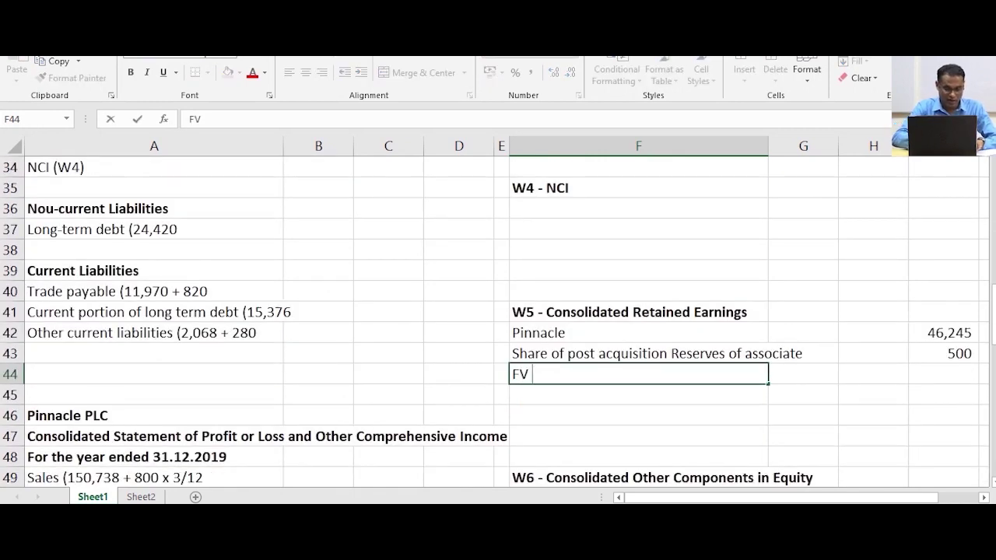
text(gain of )
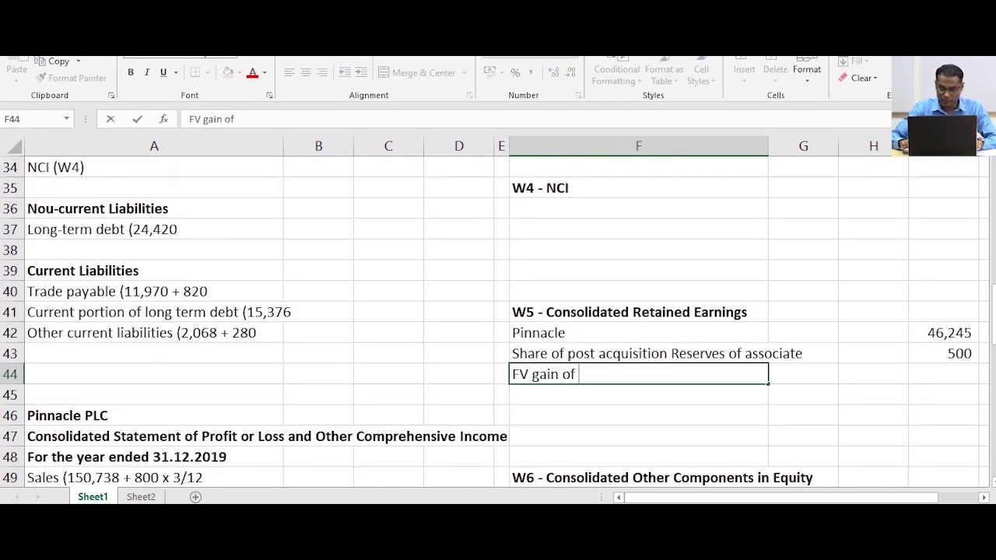
text(25%)
key(Return)
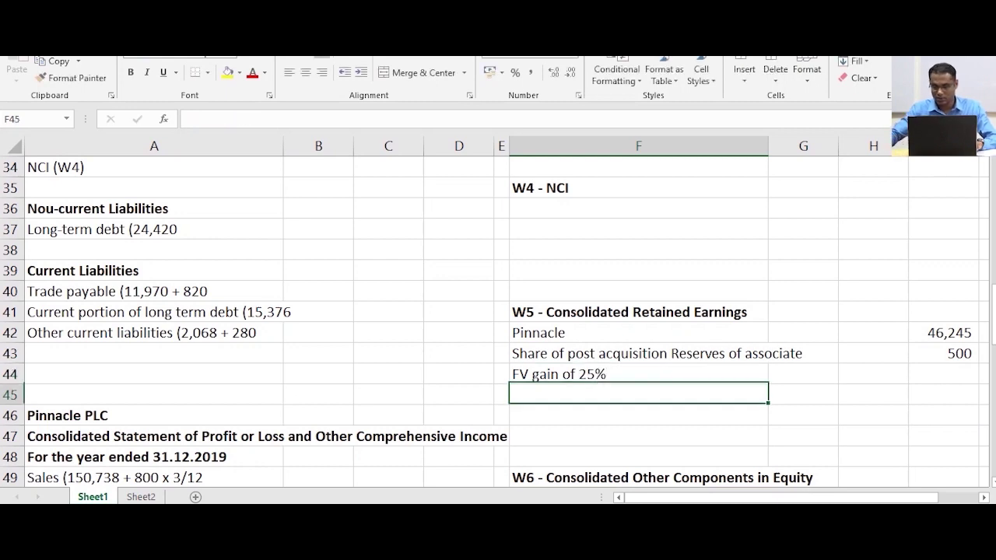
Enter 355 in I44 as the amount for the 25% fair value gain in W5
click(948, 374)
text(=)
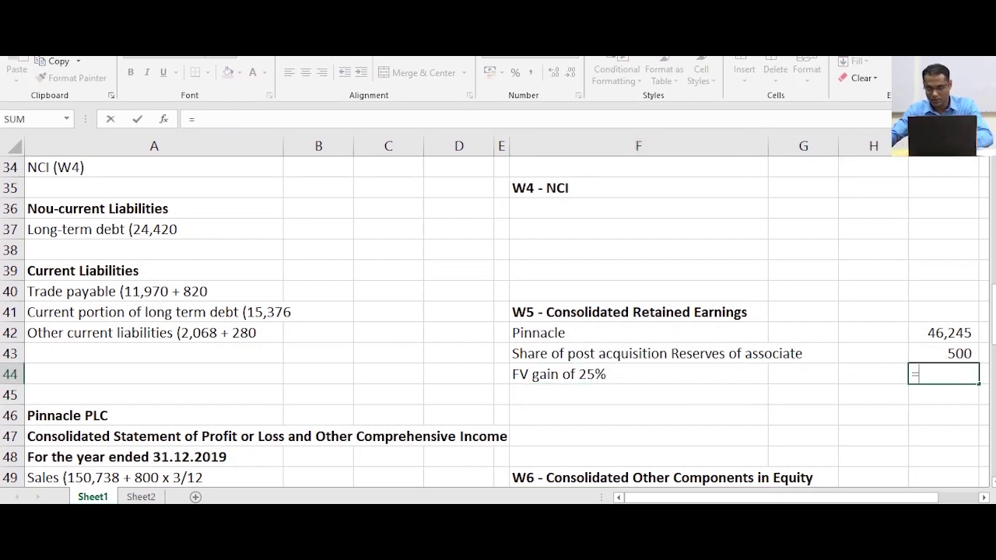
scroll(498, 322, up, 3)
scroll(499, 322, down, 2)
key(BackSpace)
key(Escape)
text(355)
key(Return)
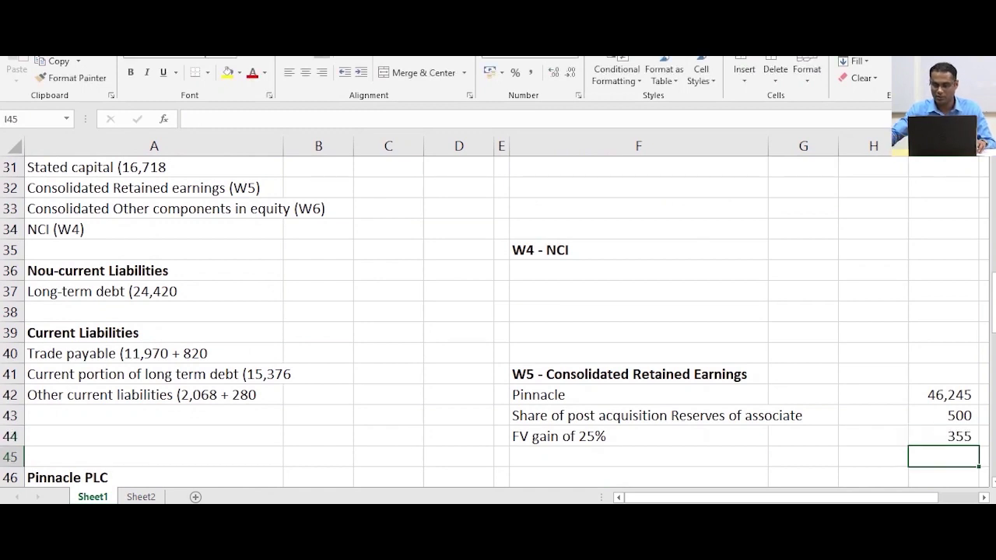
scroll(498, 322, up, 3)
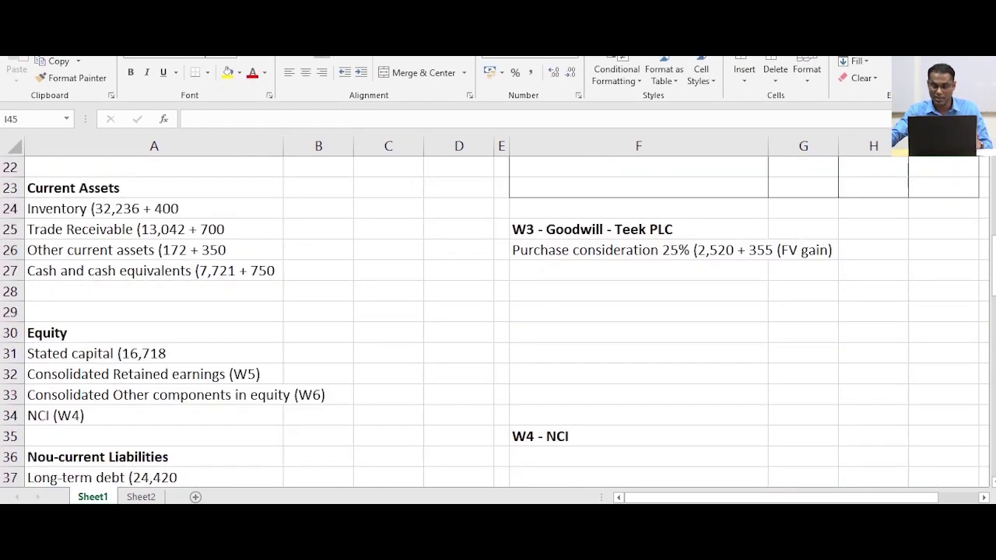
scroll(498, 322, down, 4)
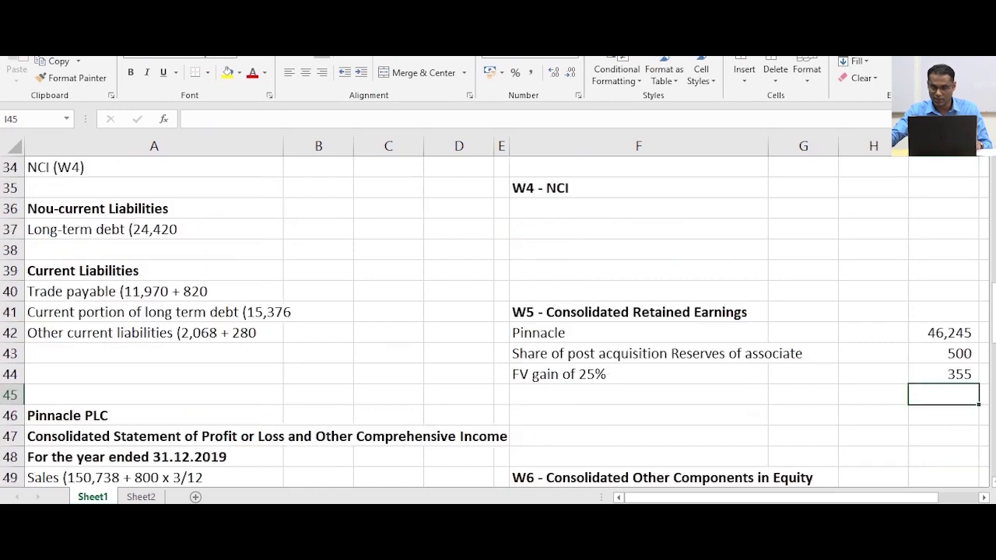
click(943, 373)
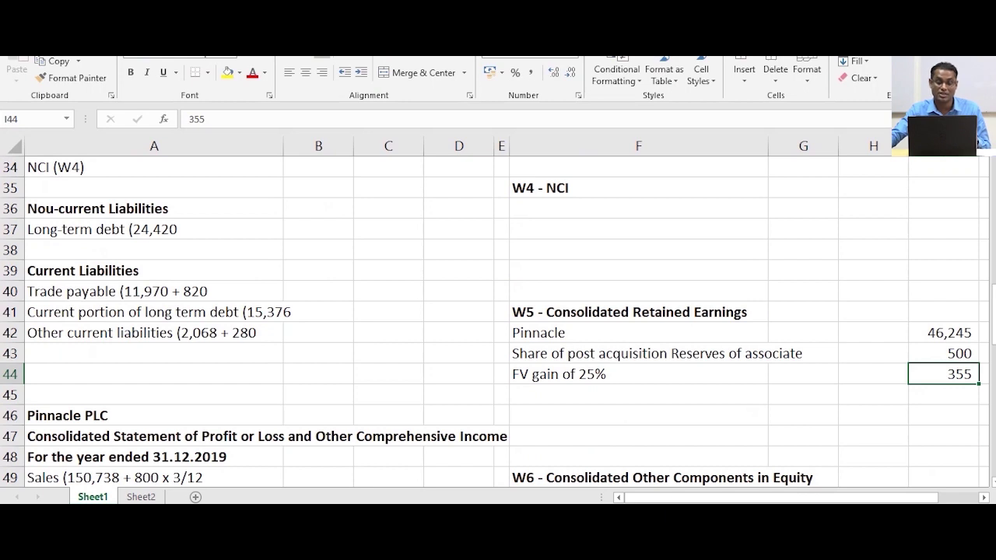
Extend the other income line in A56 of the profit or loss statement to "Other income (3,800 + 355 (FV gain of 25%)"
scroll(498, 319, down, 3)
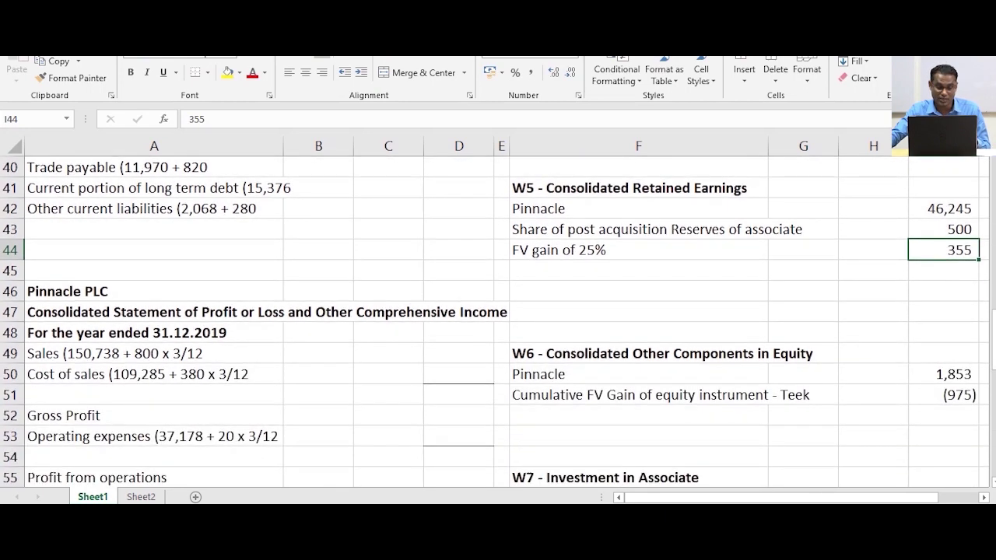
scroll(498, 319, down, 3)
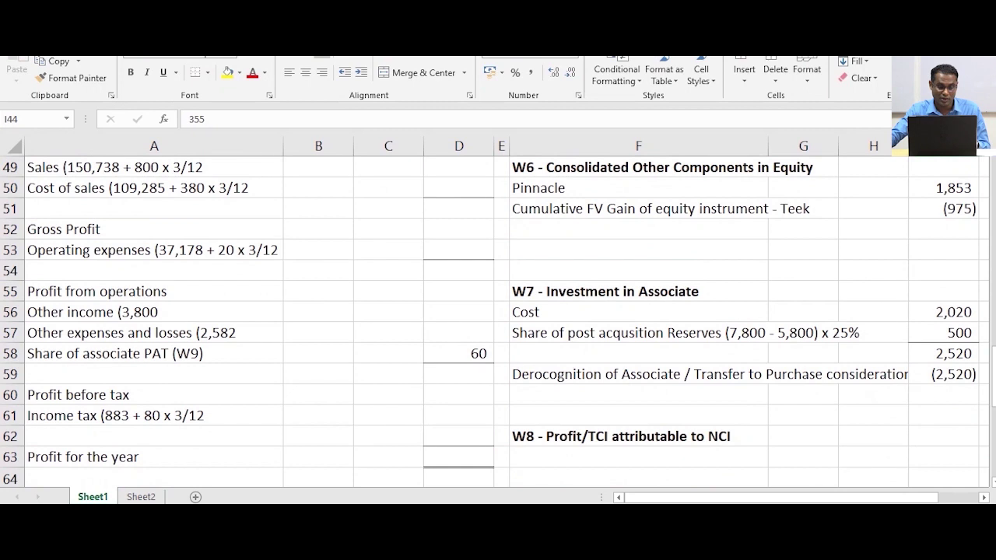
click(154, 312)
click(312, 119)
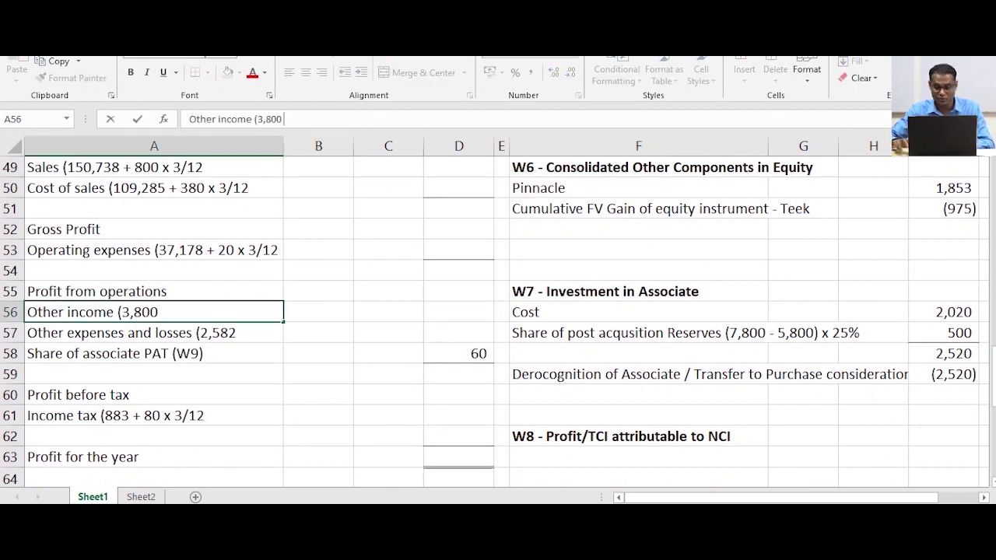
text(+ 355)
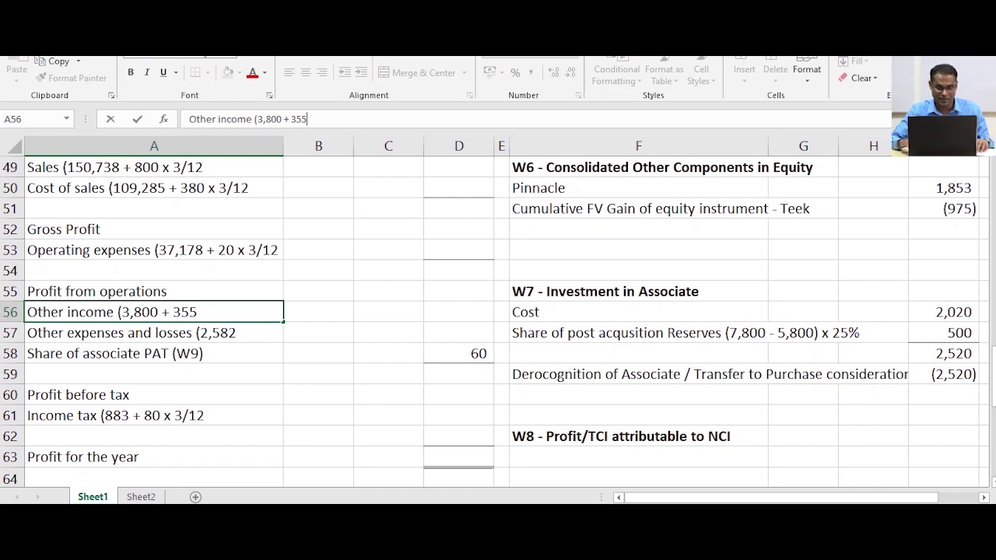
text( ()
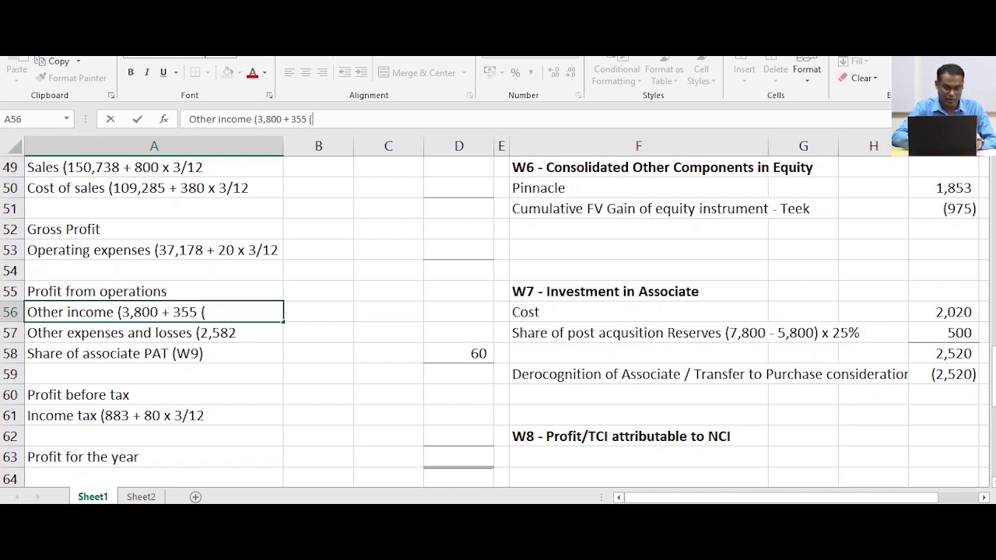
text(FV ga)
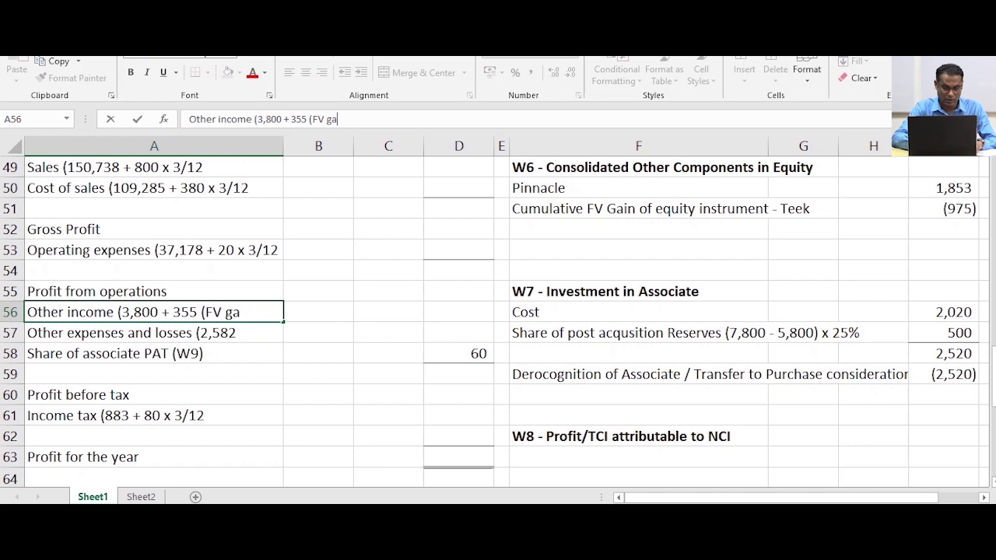
text(in of )
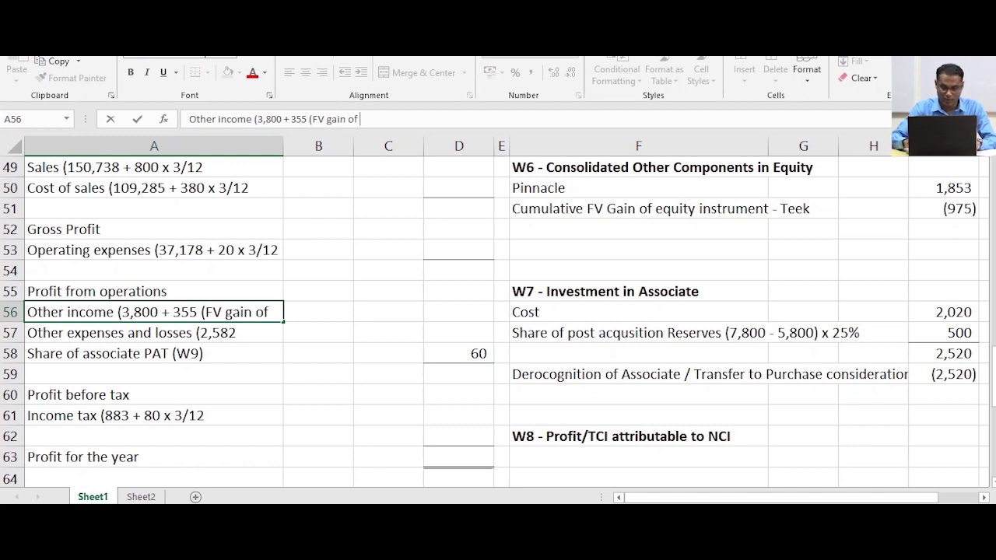
text(25)
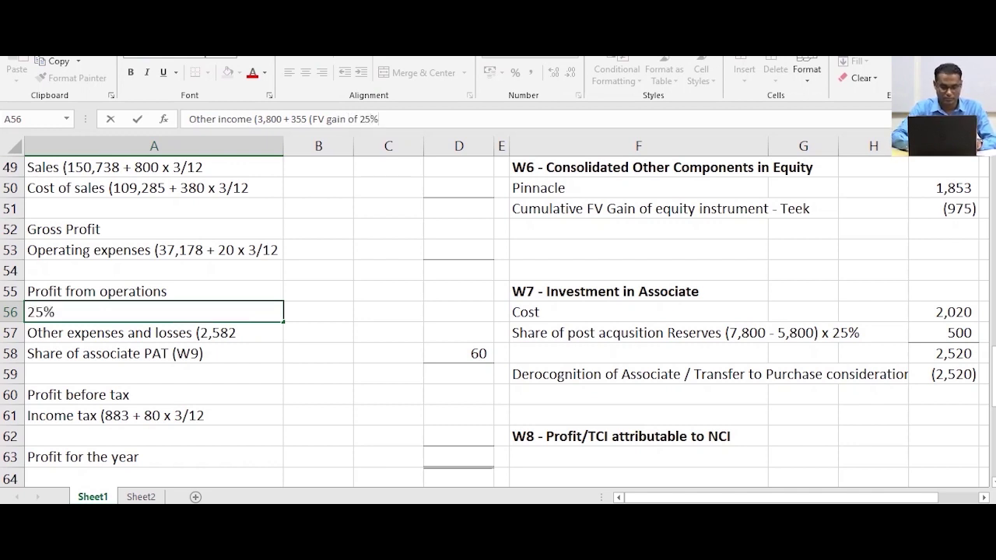
text())
key(Return)
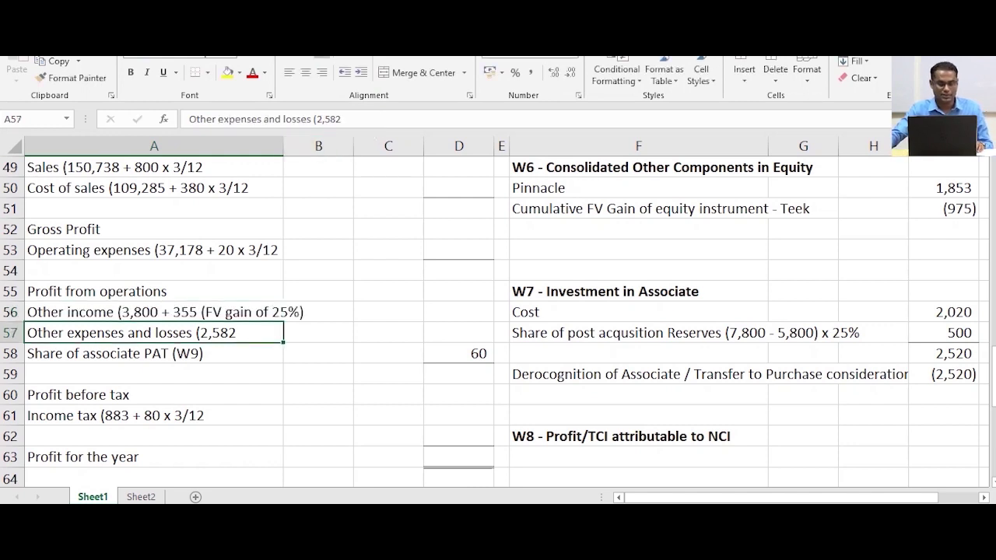
click(274, 312)
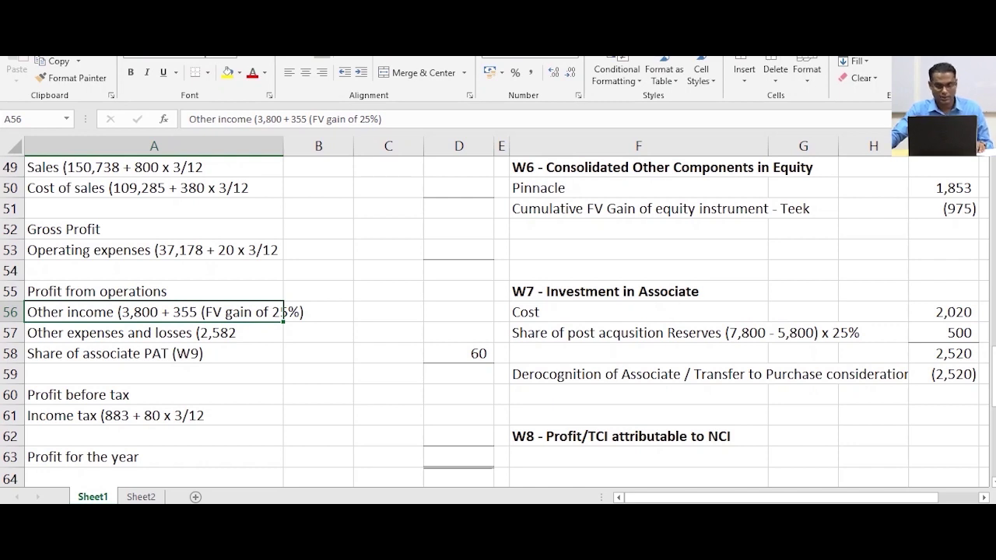
Calculate the 25% purchase consideration amount in I26 of the W3 goodwill working with the formula =2520+355
scroll(498, 319, down, 1)
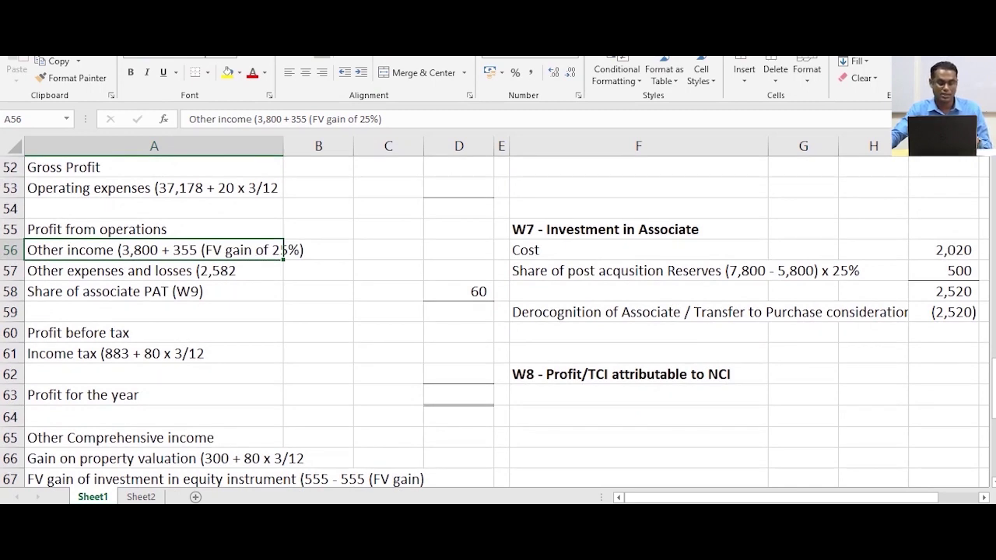
scroll(498, 319, up, 6)
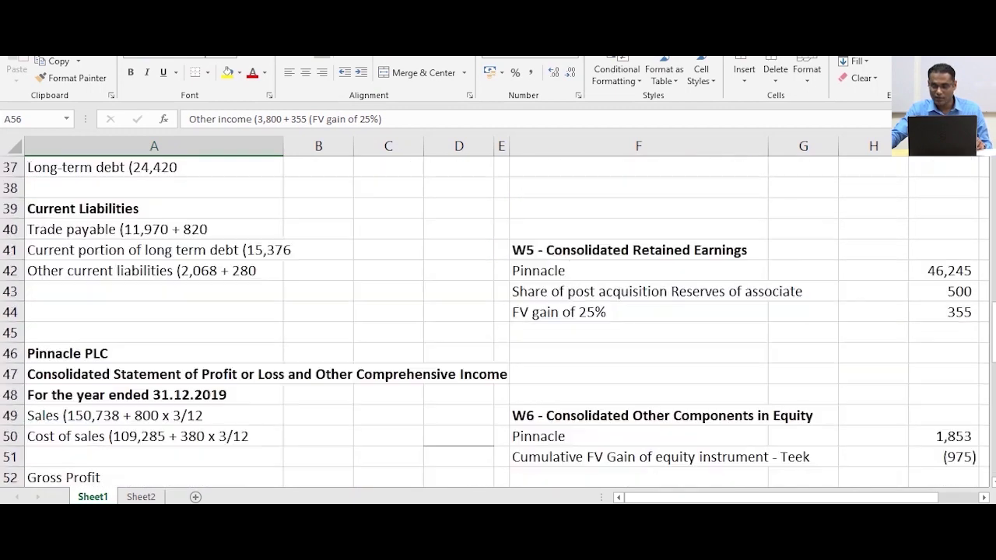
scroll(499, 320, up, 5)
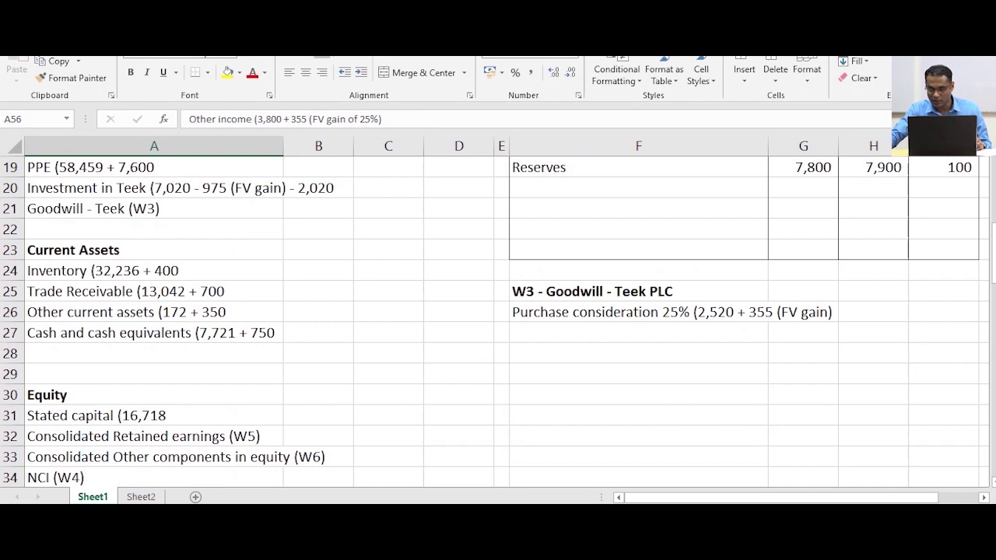
click(943, 312)
text(=)
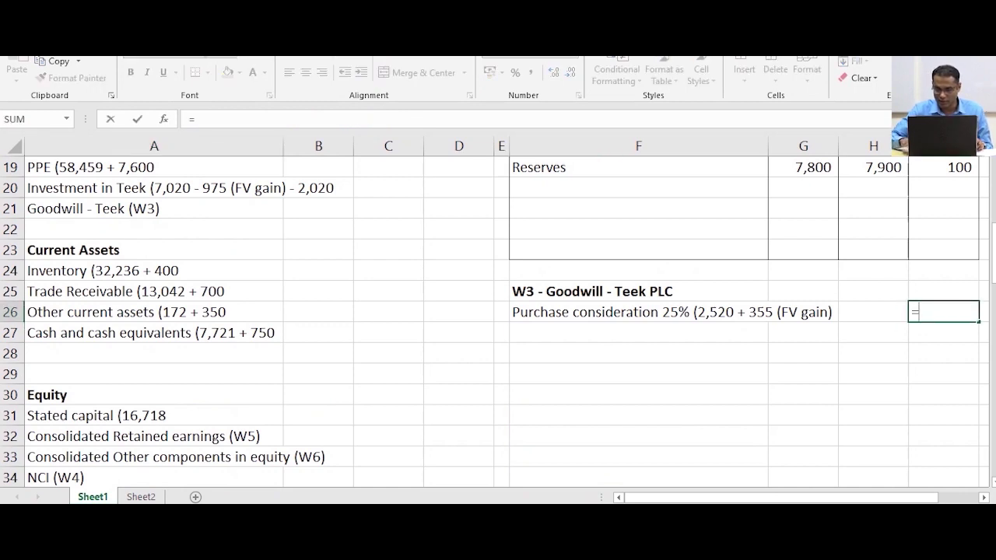
text(2520)
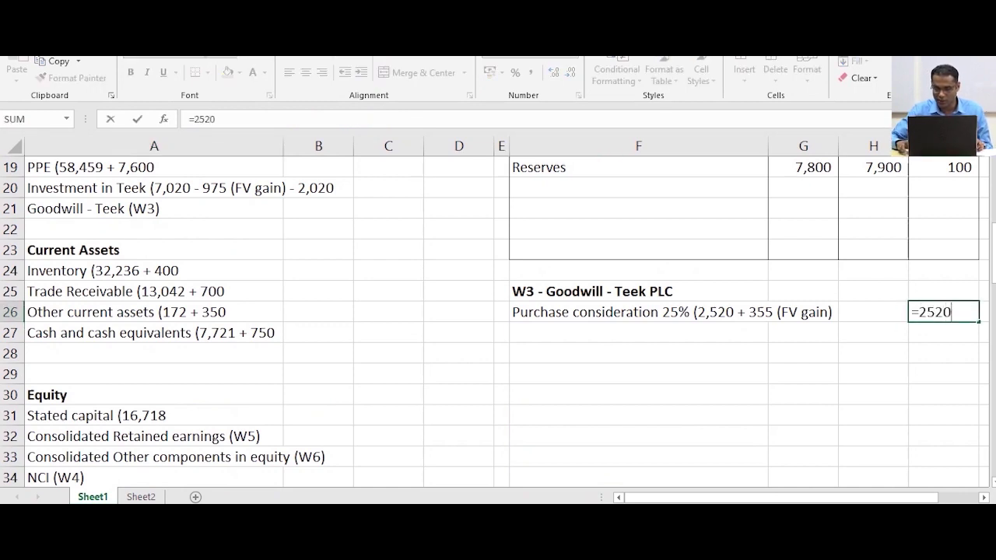
text(+355)
key(Return)
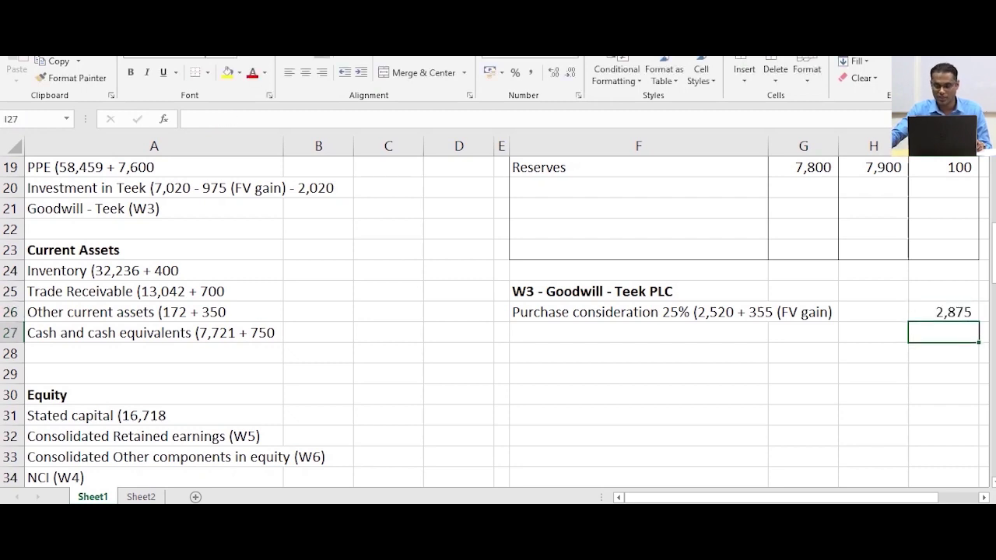
Add the line label "Purchase consideration of additional 35%" in F27 of the W3 goodwill working
key(Up)
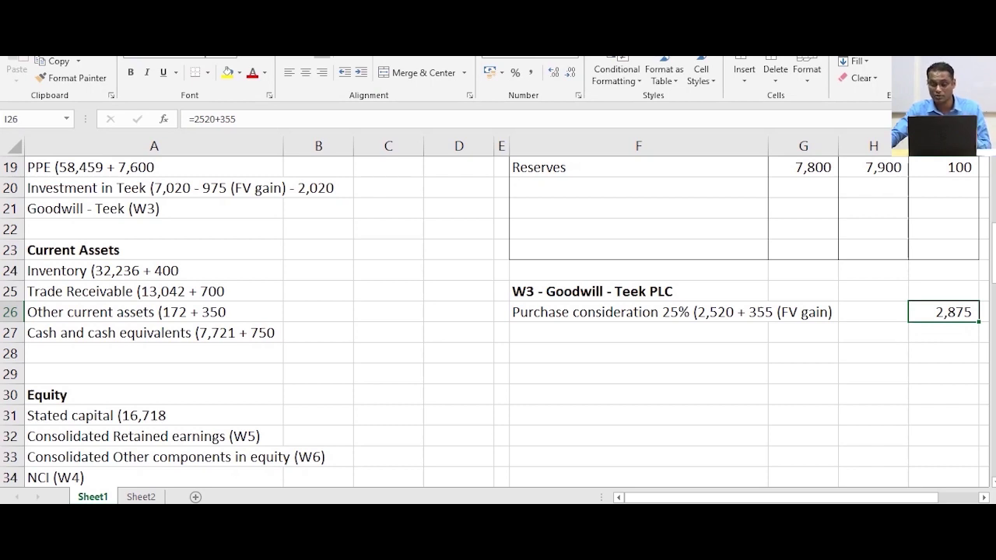
click(638, 333)
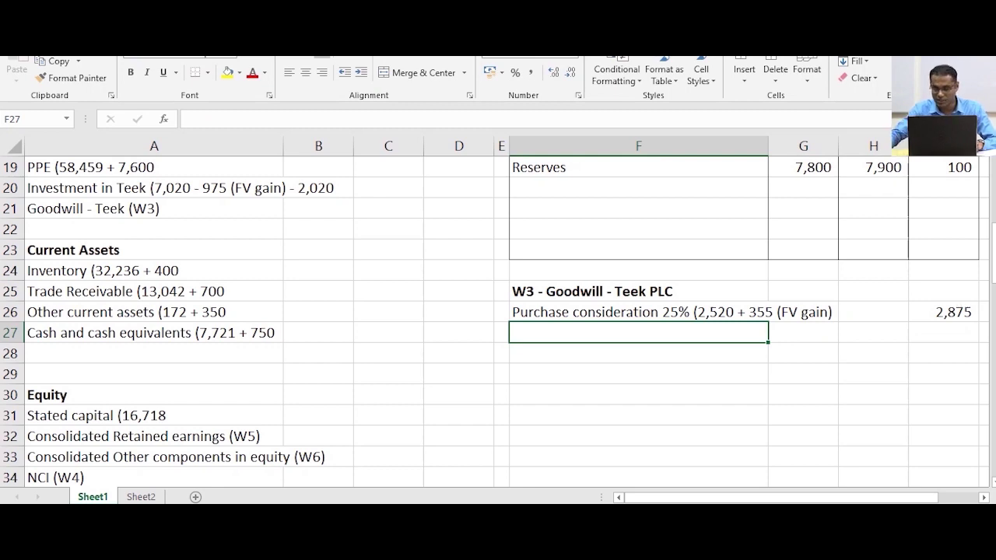
scroll(498, 319, up, 6)
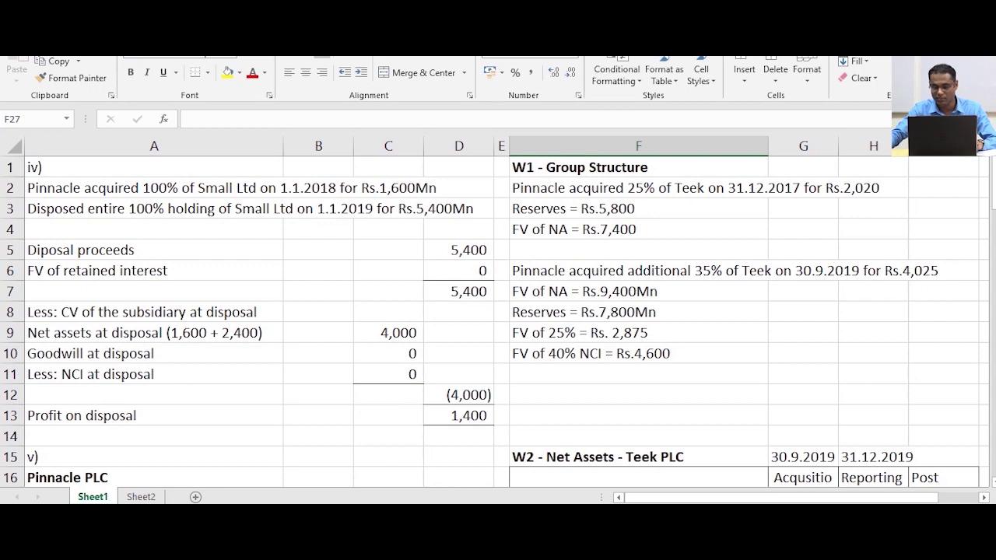
scroll(498, 311, down, 5)
text(Purchase )
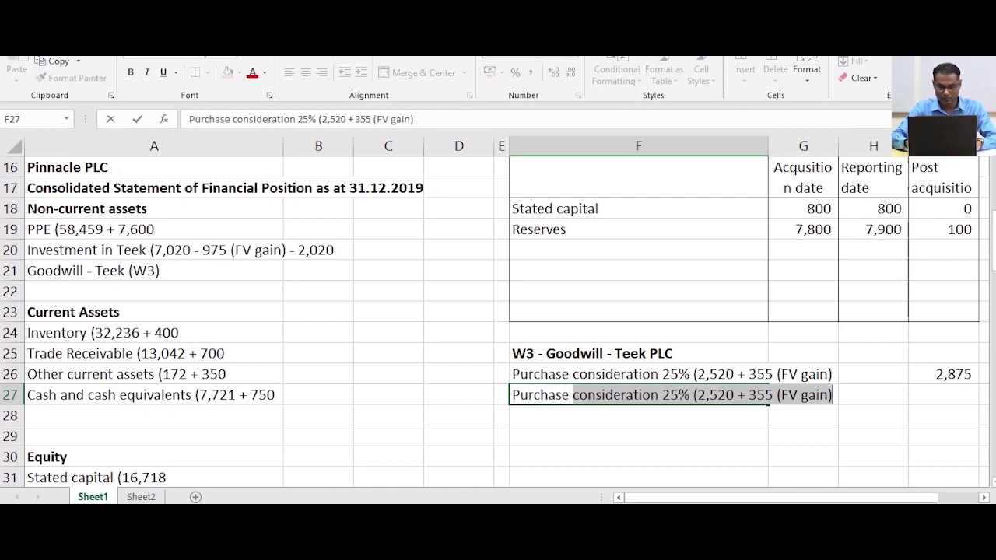
text(consideration of additional)
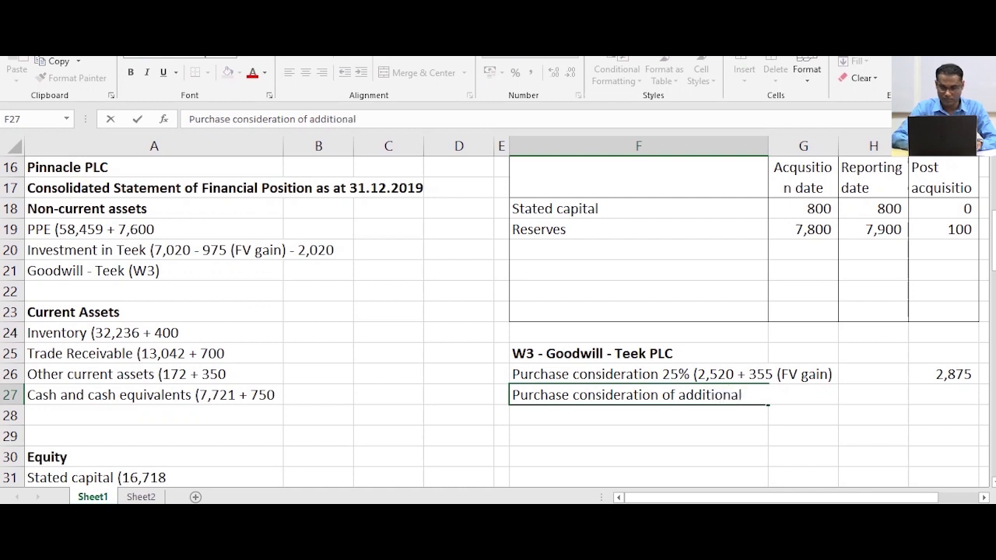
text( 35%)
key(Return)
Enter 4025 in I27 as the purchase consideration for the additional 35% of Teek, taken from the W1 group structure
scroll(498, 319, up, 3)
scroll(498, 319, up, 2)
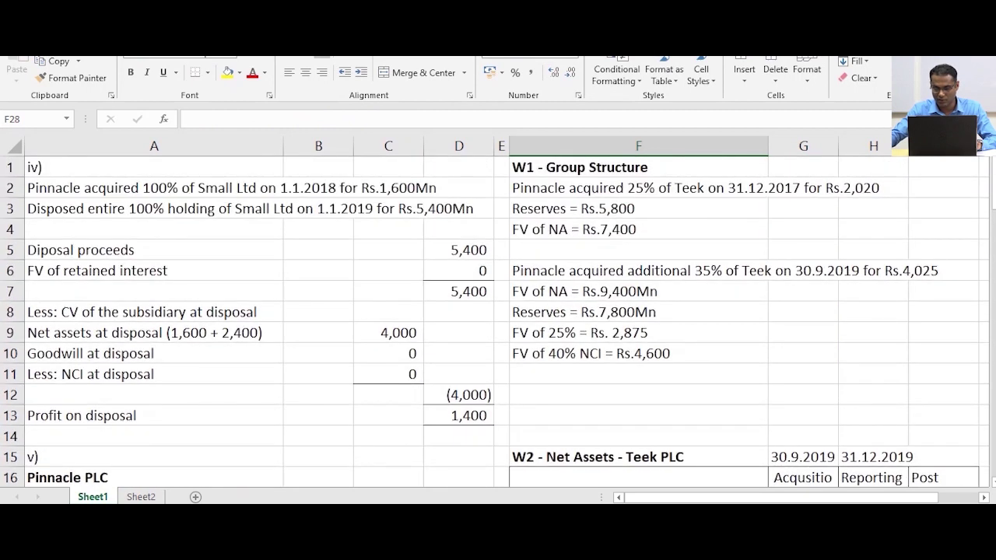
scroll(498, 320, down, 5)
key(Up)
key(Right)
key(Right)
key(Right)
text(4025)
key(Return)
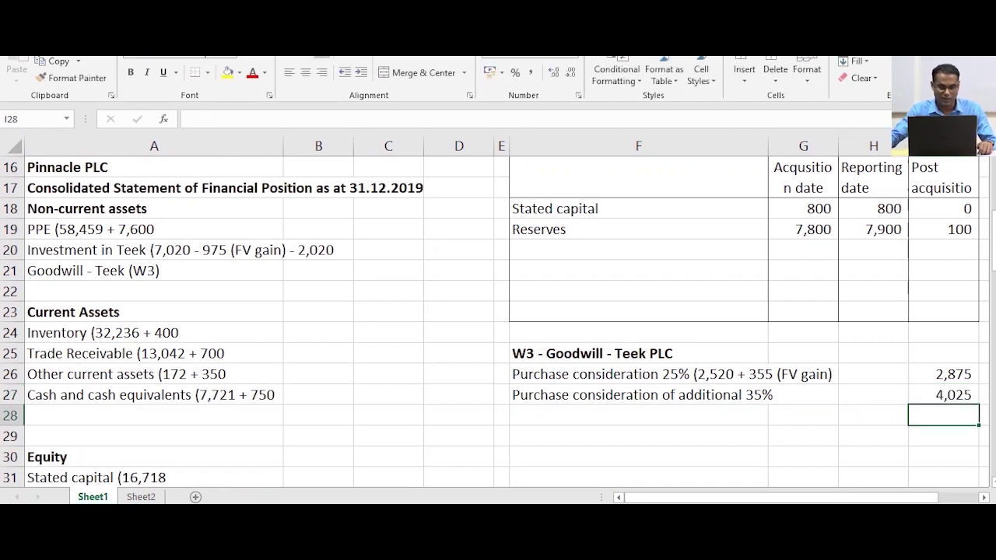
Extend the investment line in A20 of the financial position statement to "Investment in Teek (7,020 - 975 (FV gain) - 2,020 - 4,025"
scroll(498, 319, up, 5)
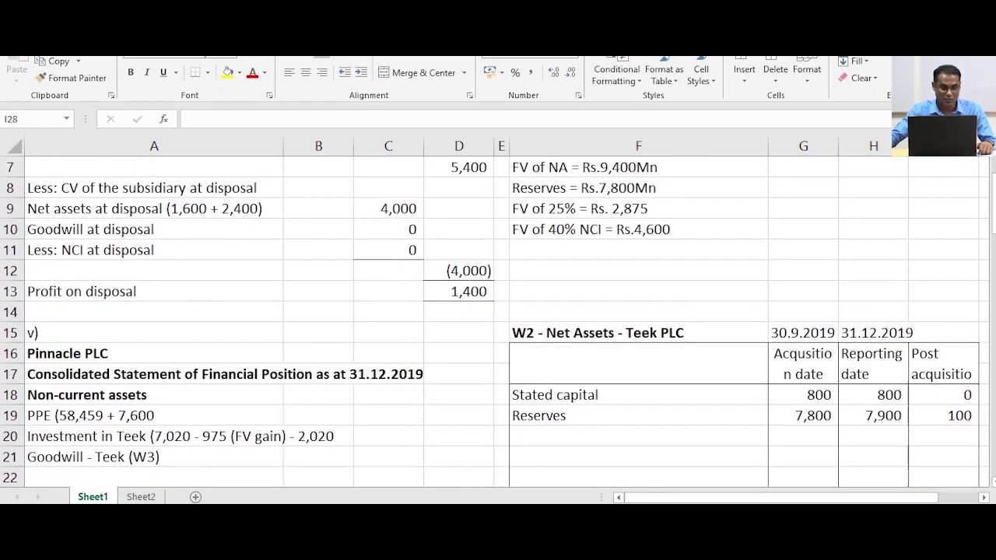
scroll(498, 319, down, 4)
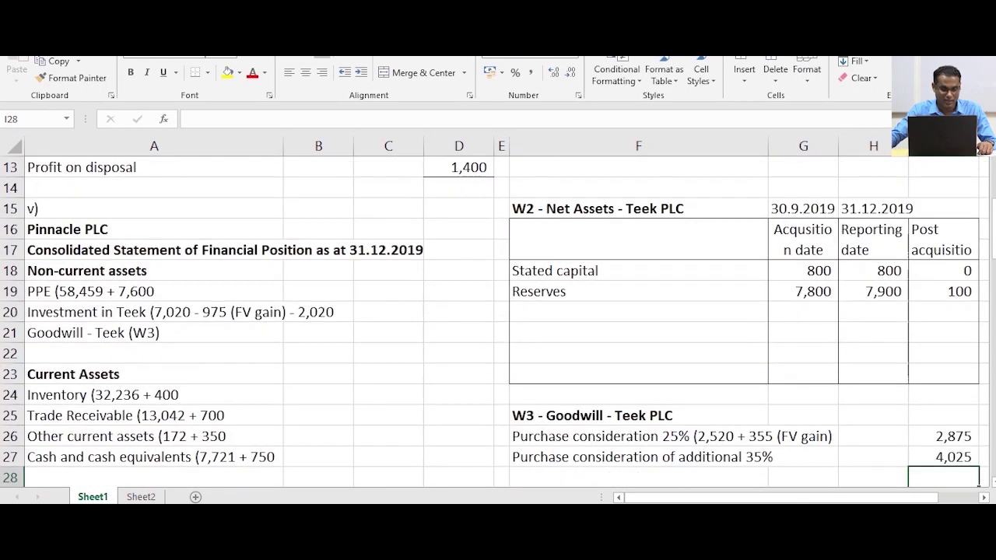
click(154, 312)
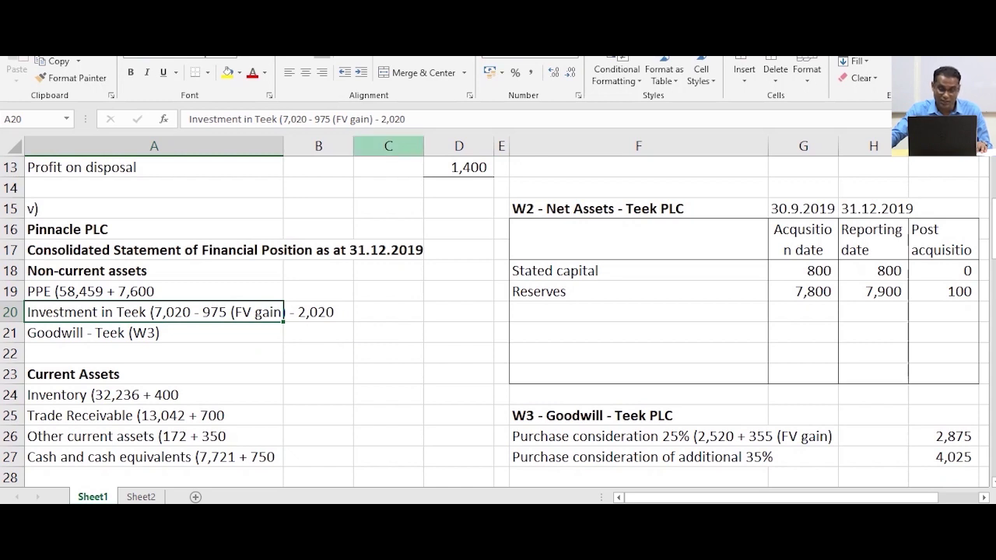
key(F2)
text(- 40)
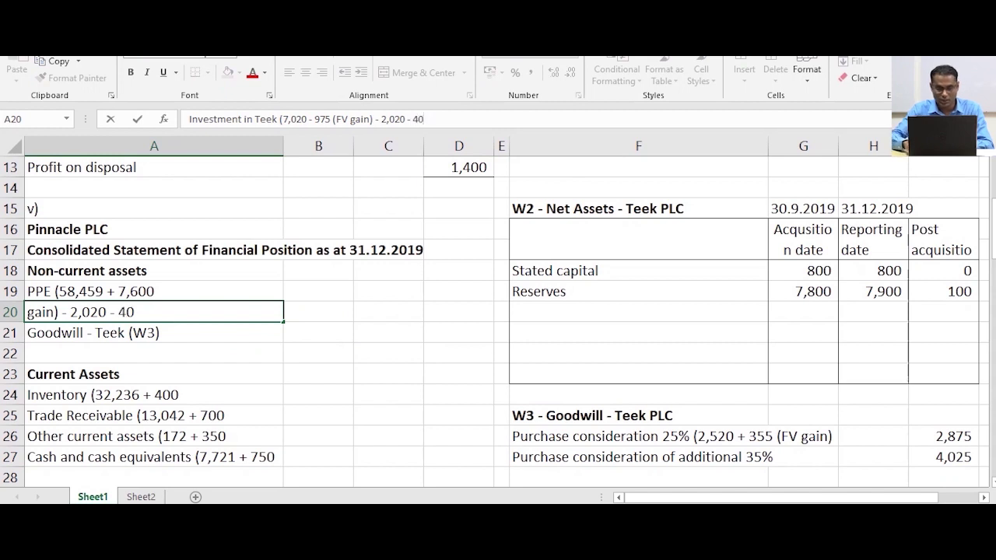
key(BackSpace)
text(,02)
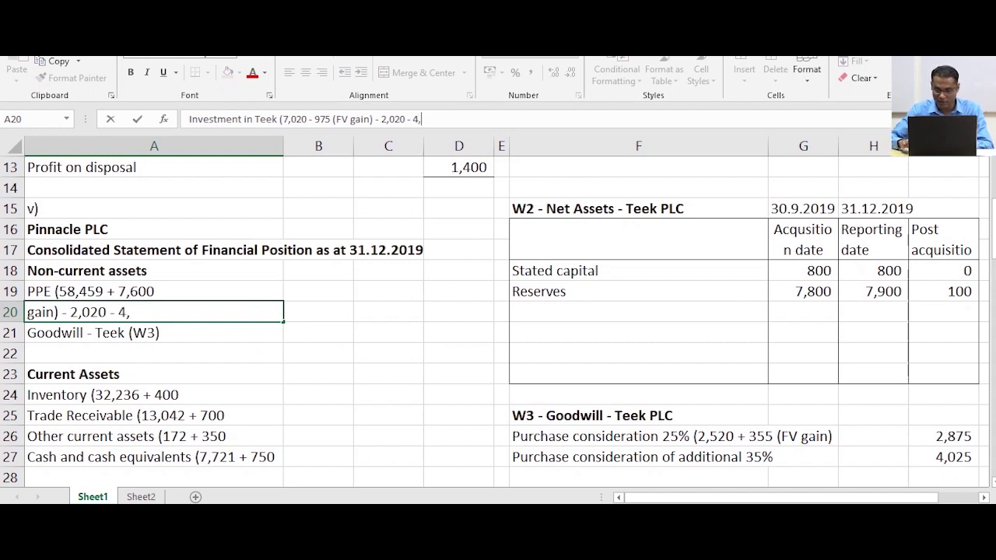
text(5)
key(Return)
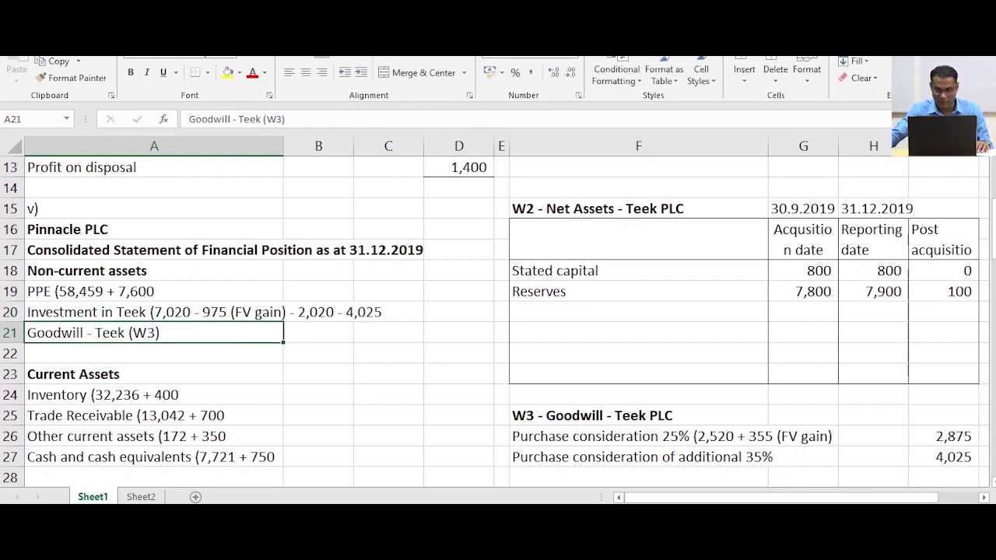
Review the two purchase consideration amounts in I26:I27 of W3 against the acquisition details in W1 - Group Structure
scroll(498, 322, down, 1)
click(943, 395)
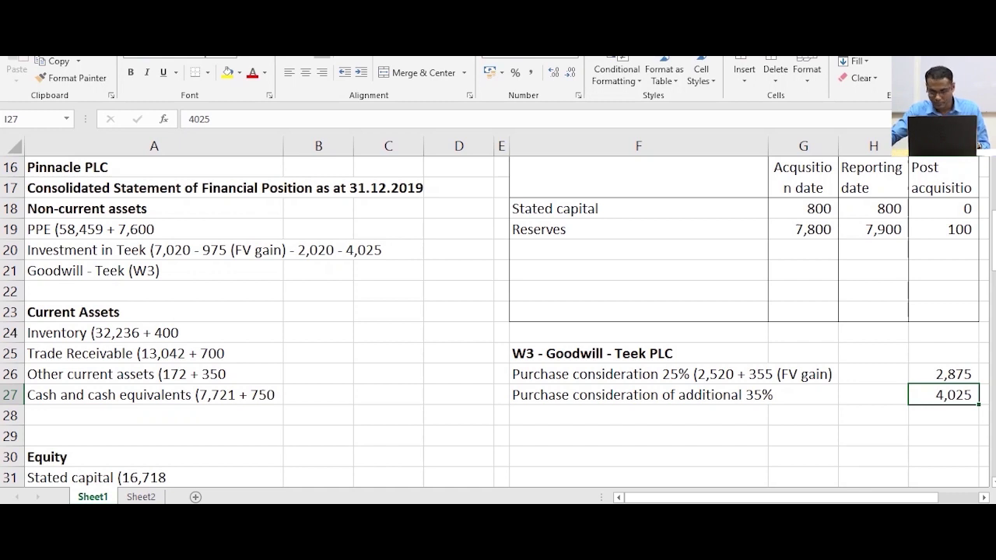
scroll(506, 311, right, 3)
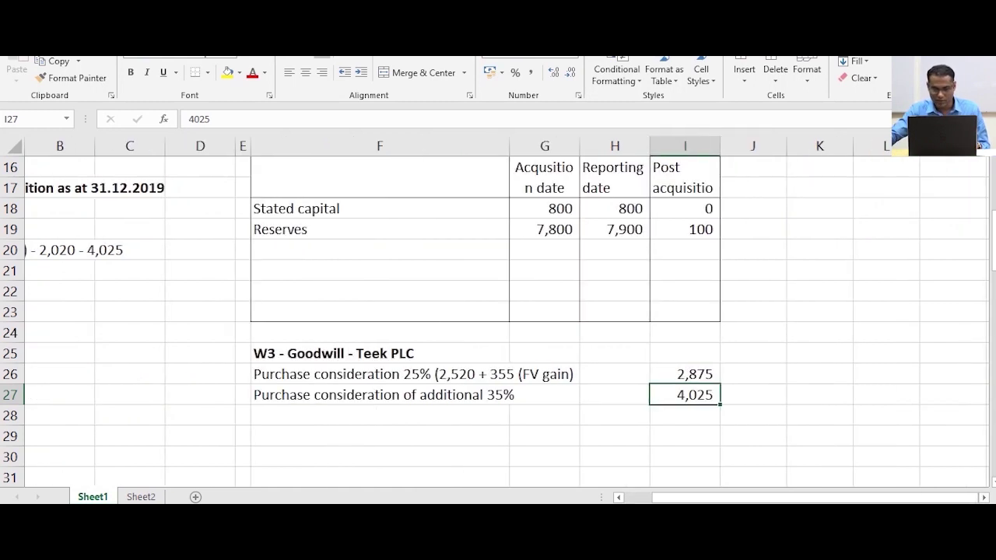
mouse_move(809, 498)
mouse_down()
mouse_move(780, 498)
mouse_move(809, 498)
mouse_up()
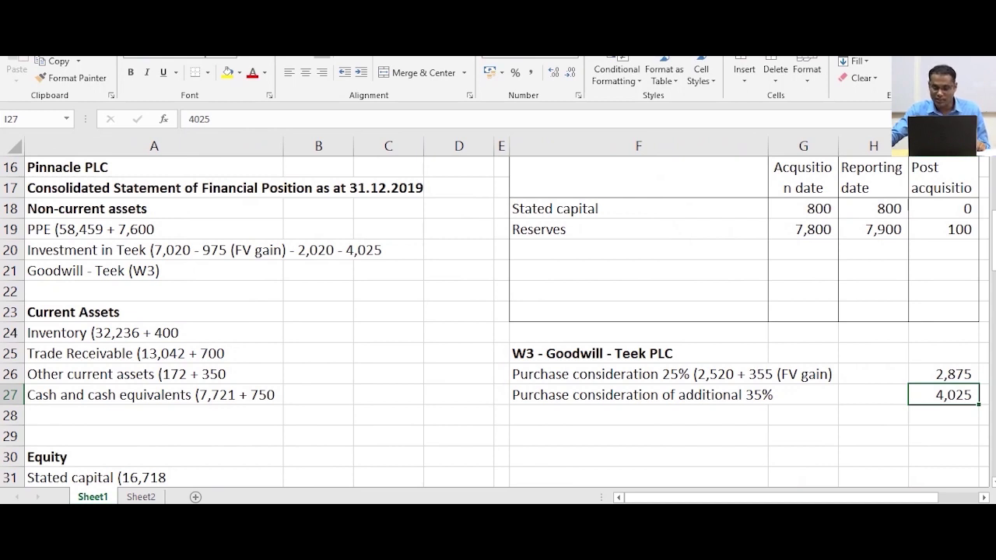
key(Up)
key(shift+Down)
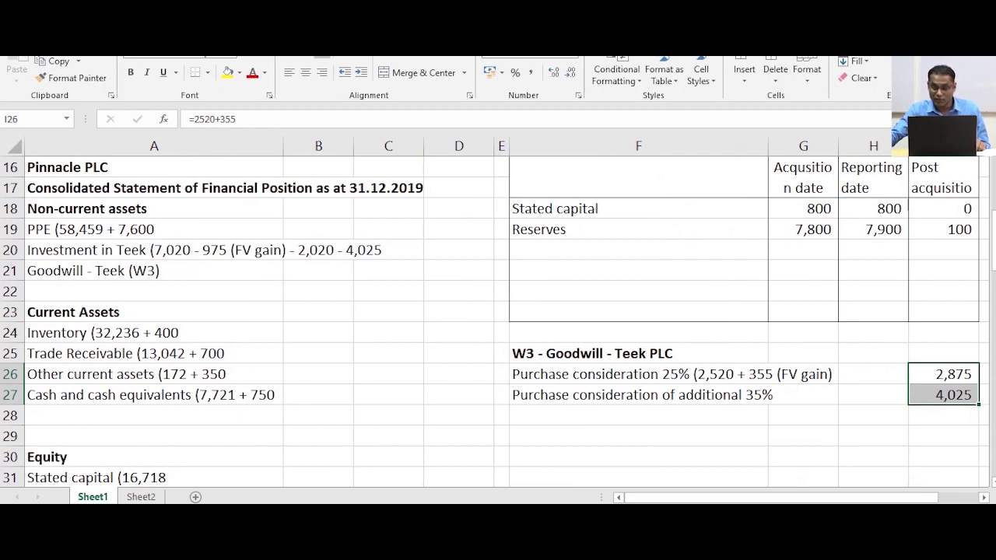
scroll(499, 319, up, 5)
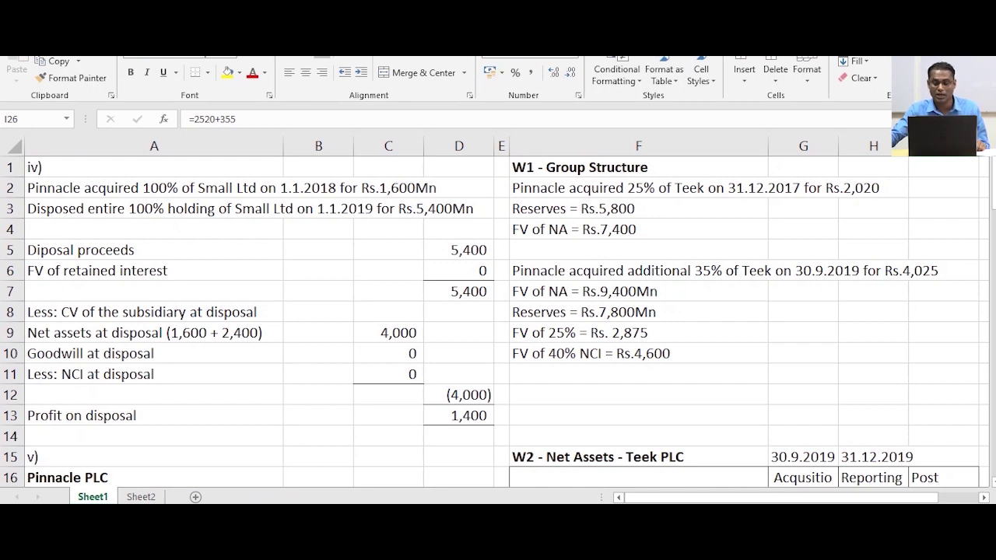
scroll(498, 321, down, 6)
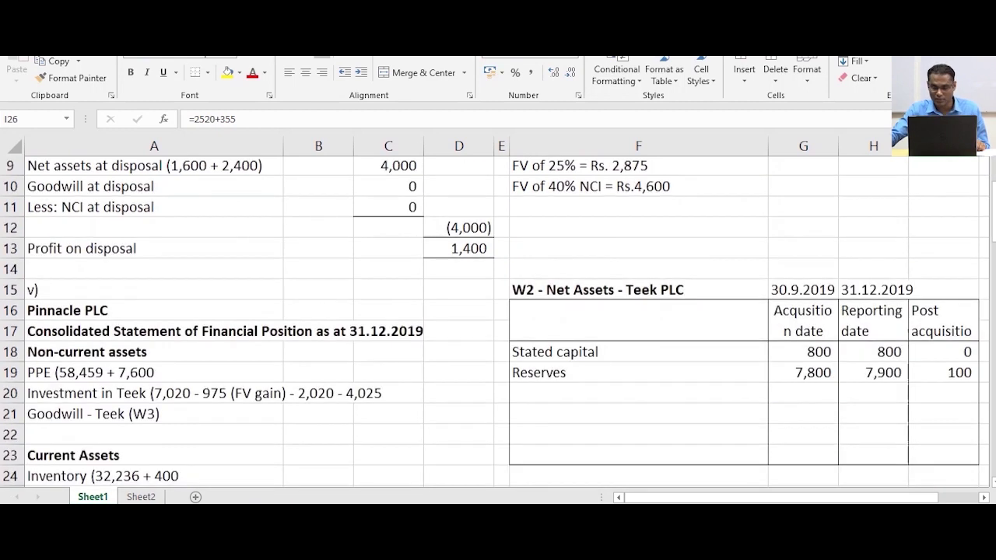
Add the line label "FV of NCI at acquisition" in F28 of the W3 goodwill working
click(638, 353)
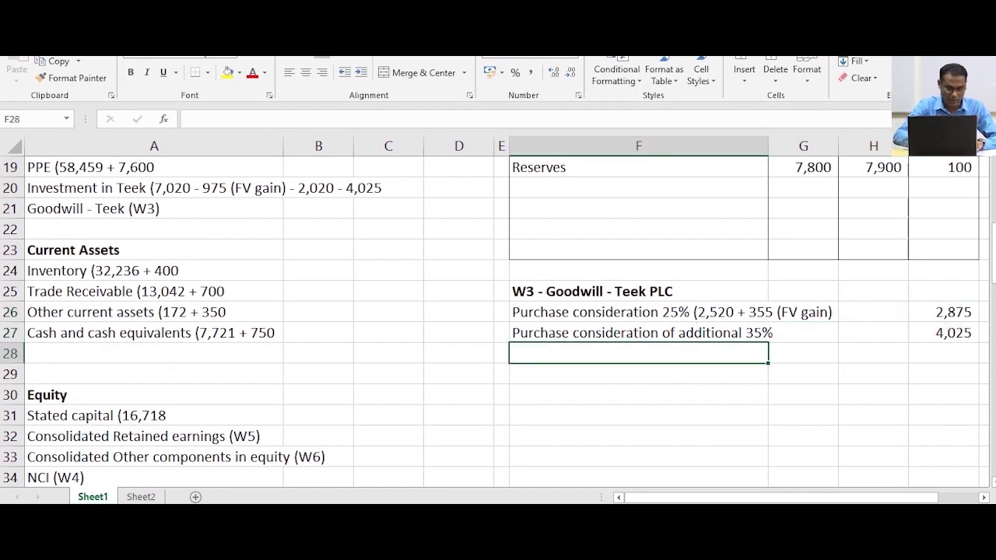
text(Fv)
key(BackSpace)
text(F)
key(BackSpace)
key(BackSpace)
text(V of NCI)
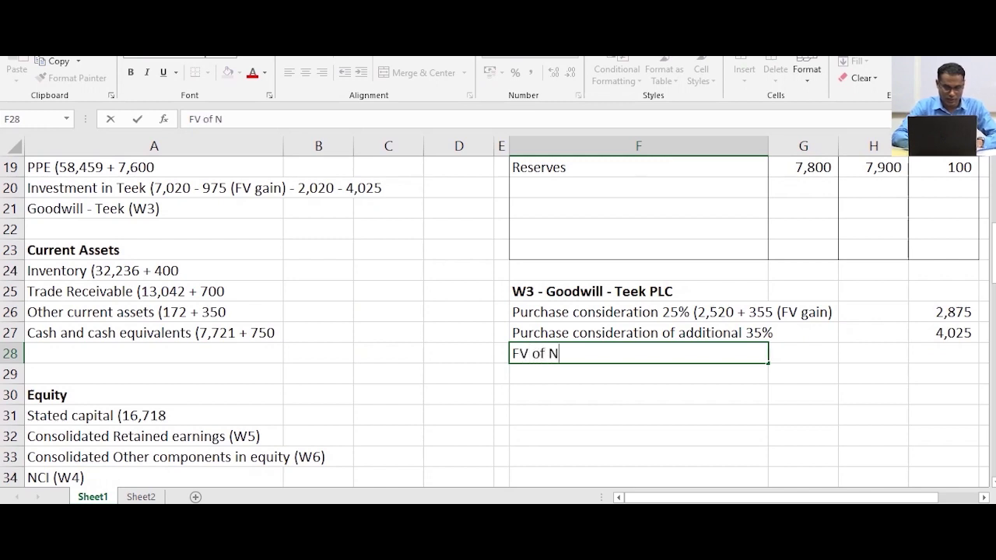
text(at)
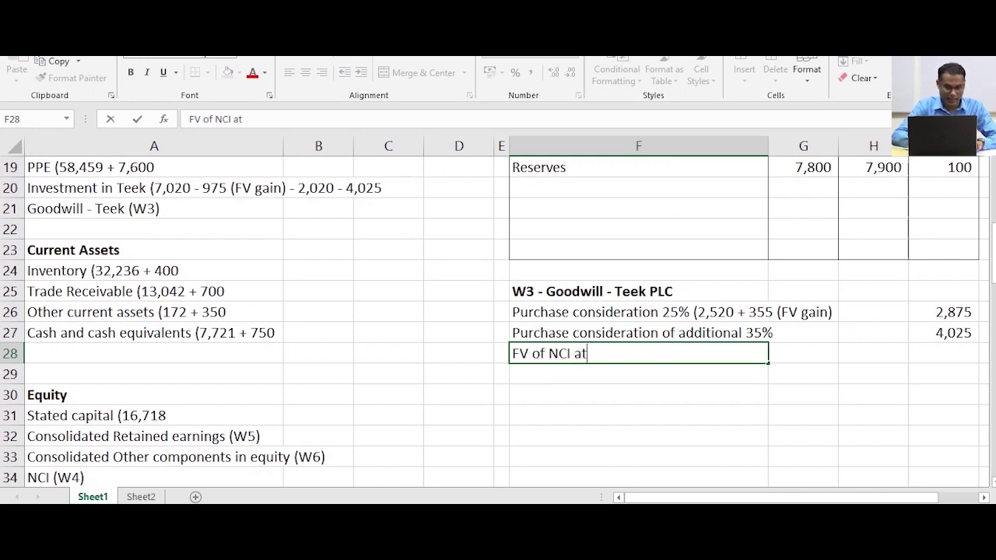
text( acq)
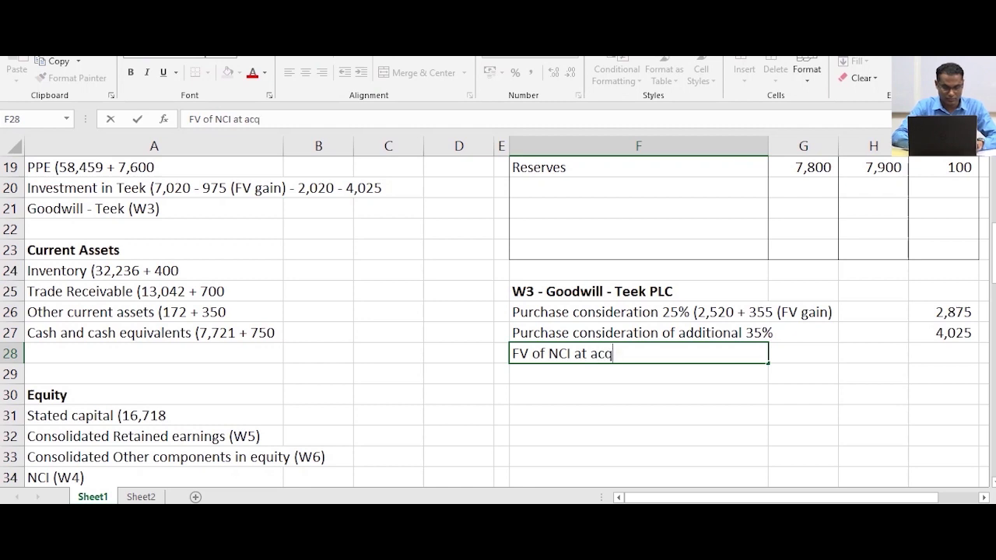
text(uisition)
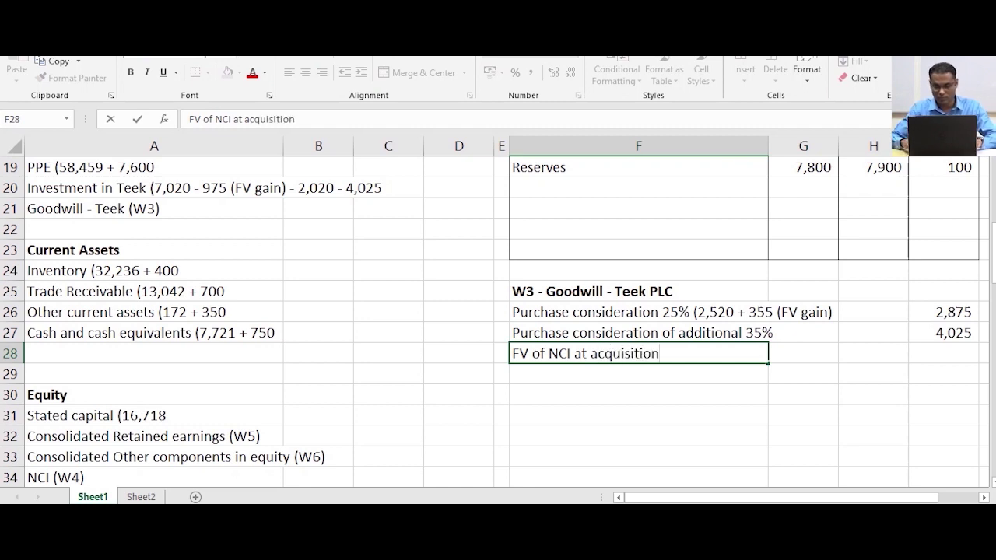
key(Tab)
Enter 4600 in I28 as the fair value of the NCI at acquisition in W3
key(Right)
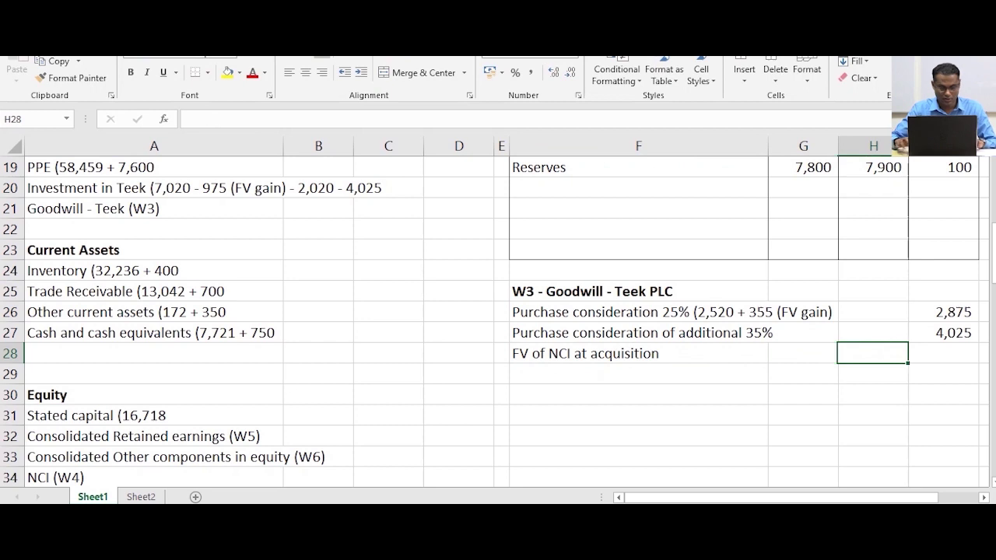
text(46)
key(BackSpace)
key(BackSpace)
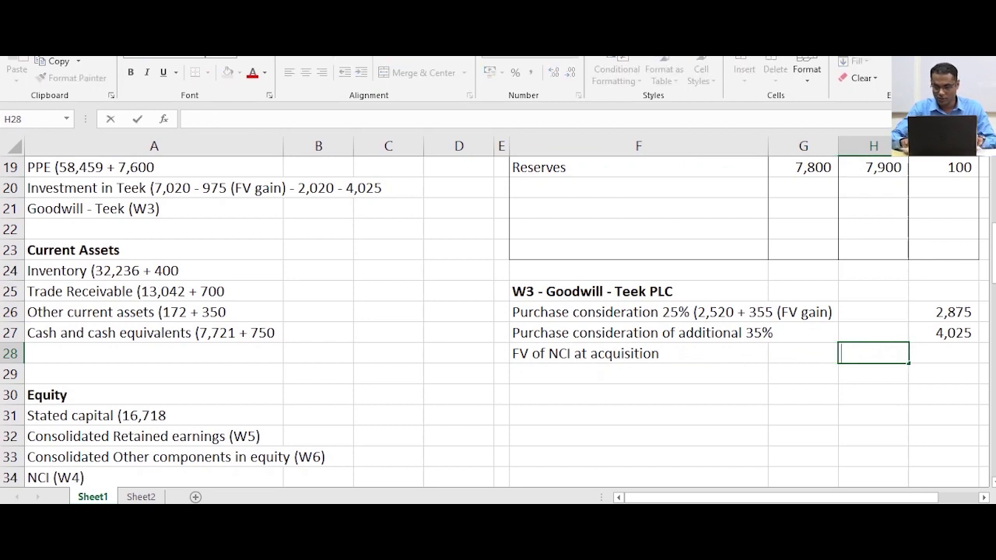
key(Right)
text(4600)
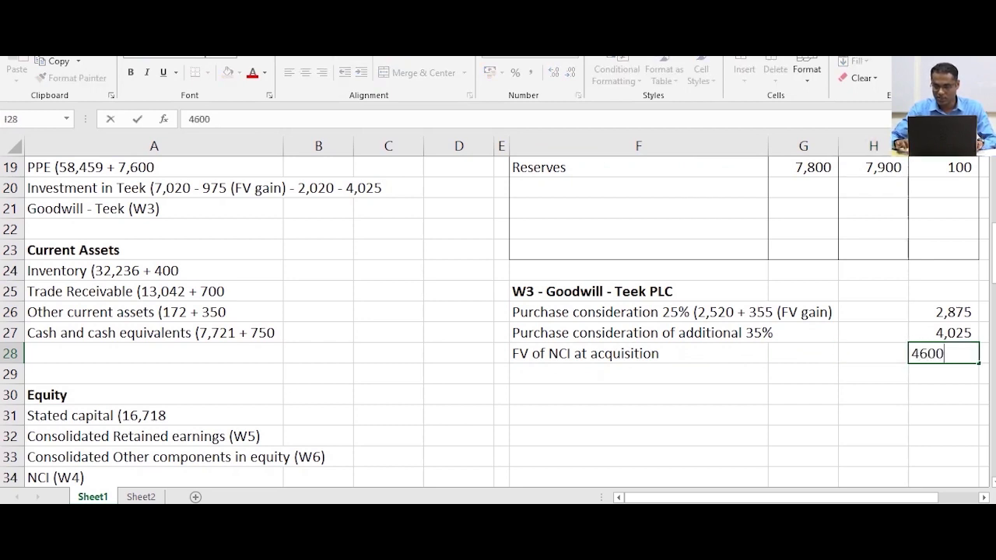
key(Return)
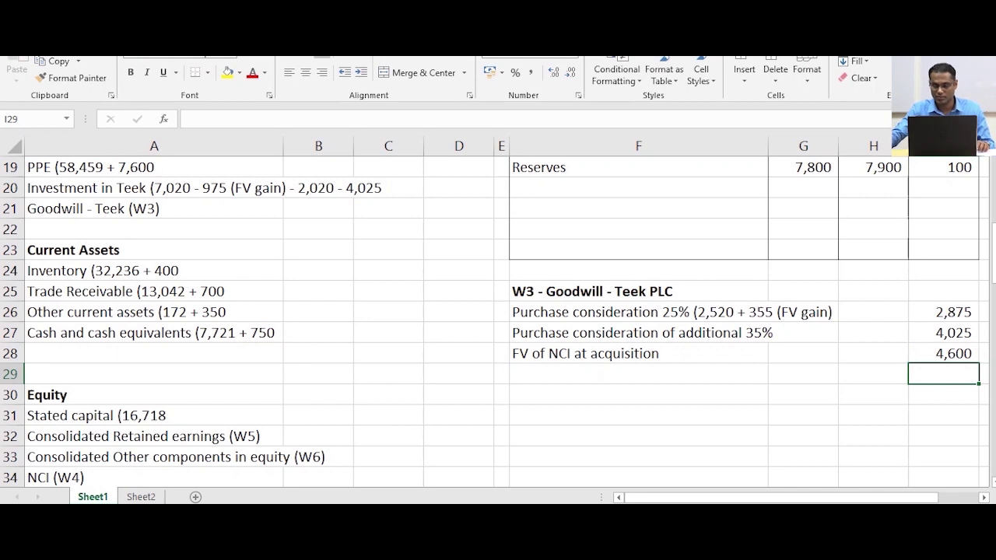
key(Up)
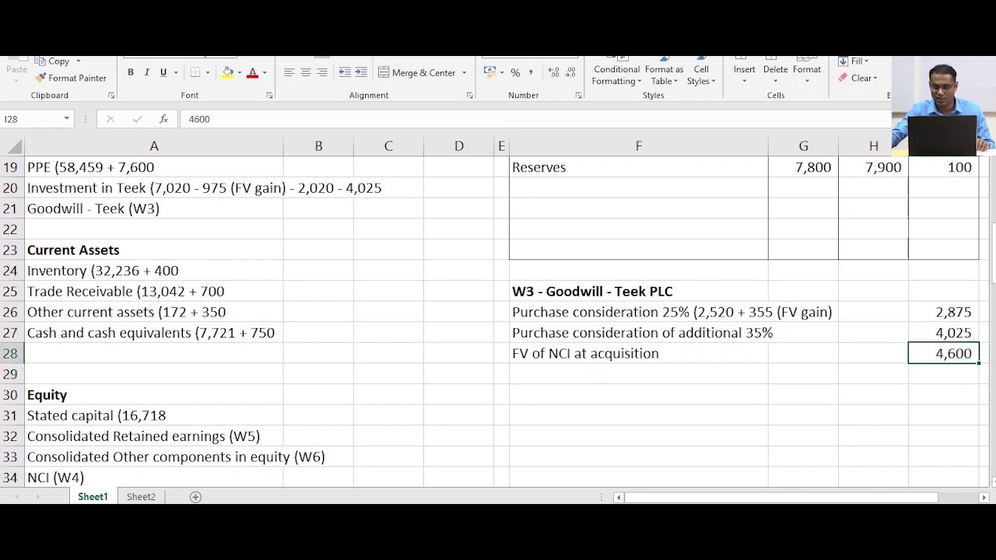
Add the line label "FV of NCI at acquisition" in F36 of the W4 - NCI working
scroll(498, 321, up, 6)
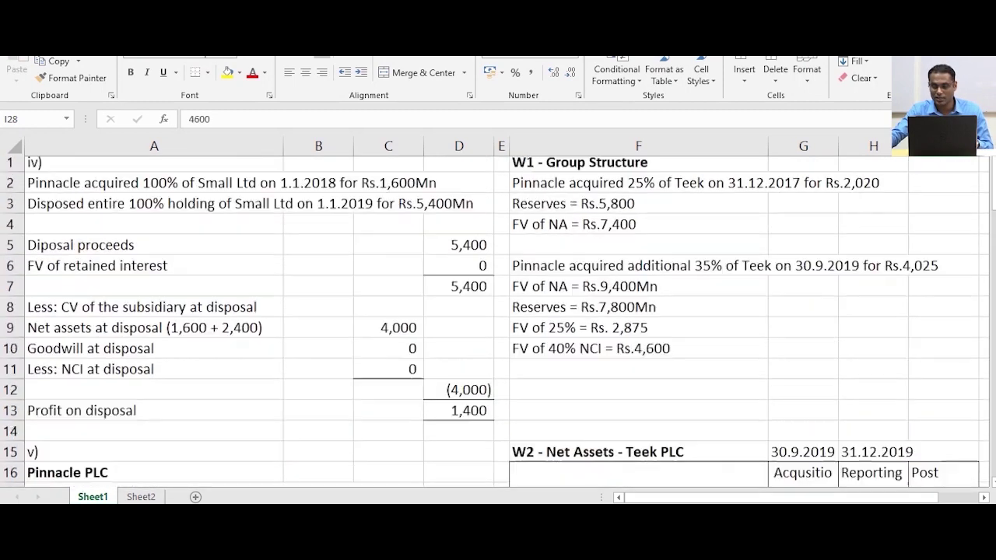
click(638, 354)
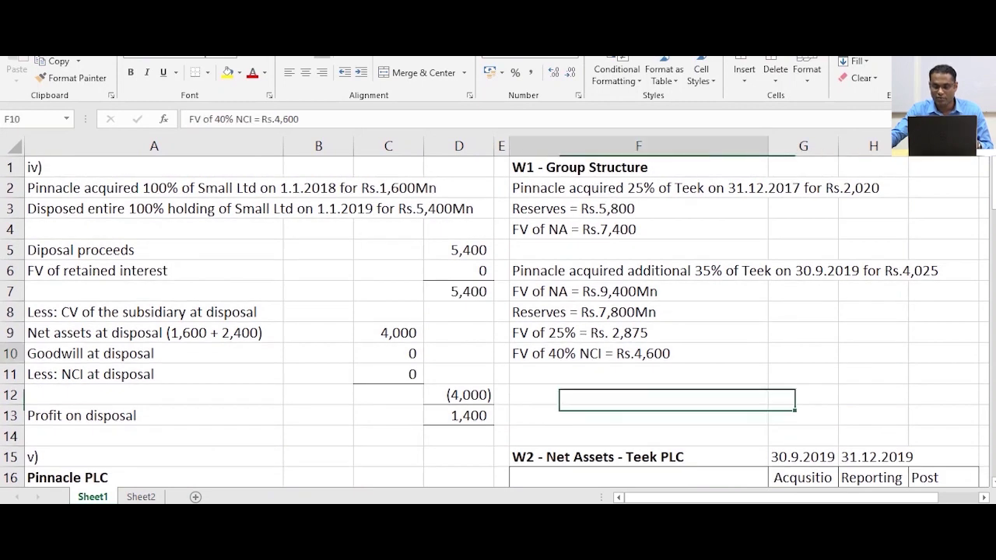
scroll(638, 354, down, 5)
scroll(638, 354, down, 3)
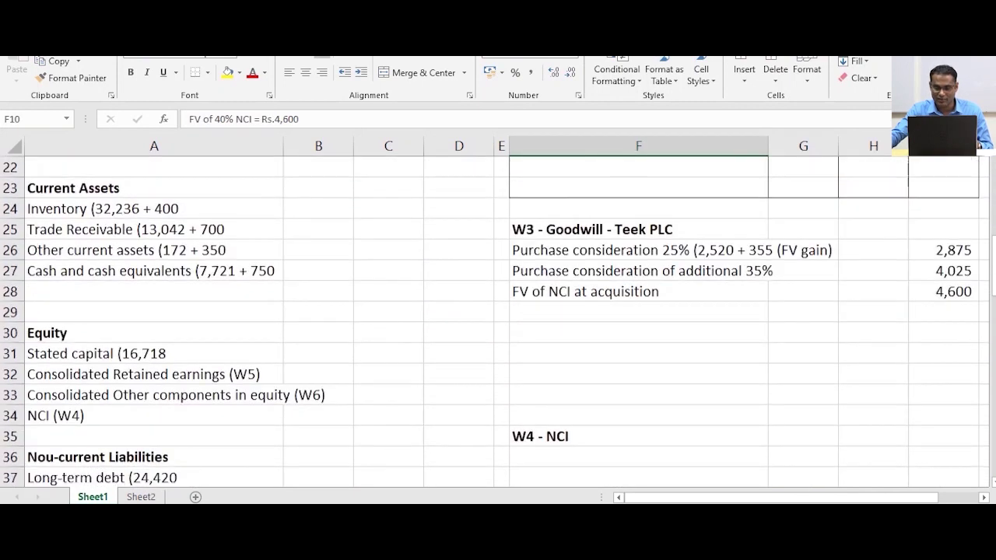
click(638, 394)
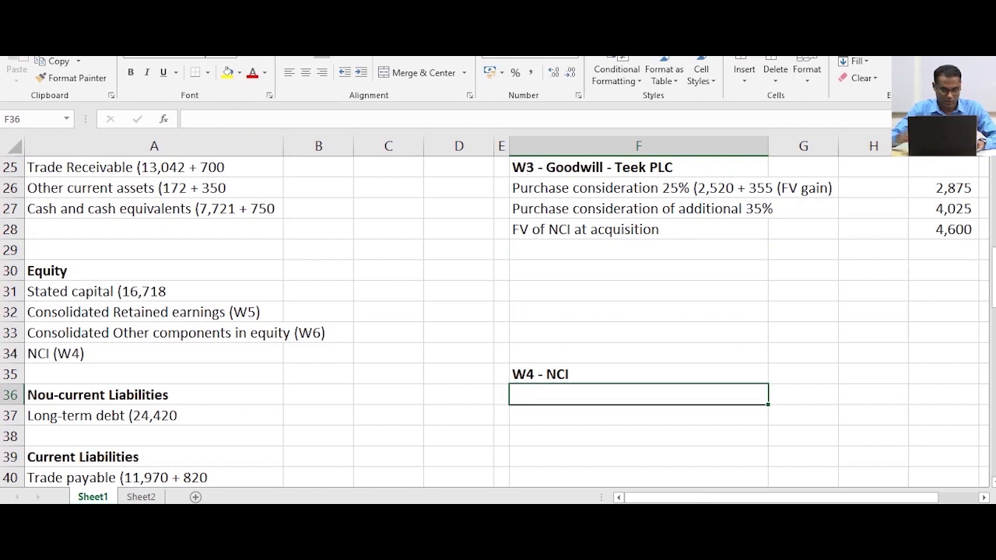
text(FV of)
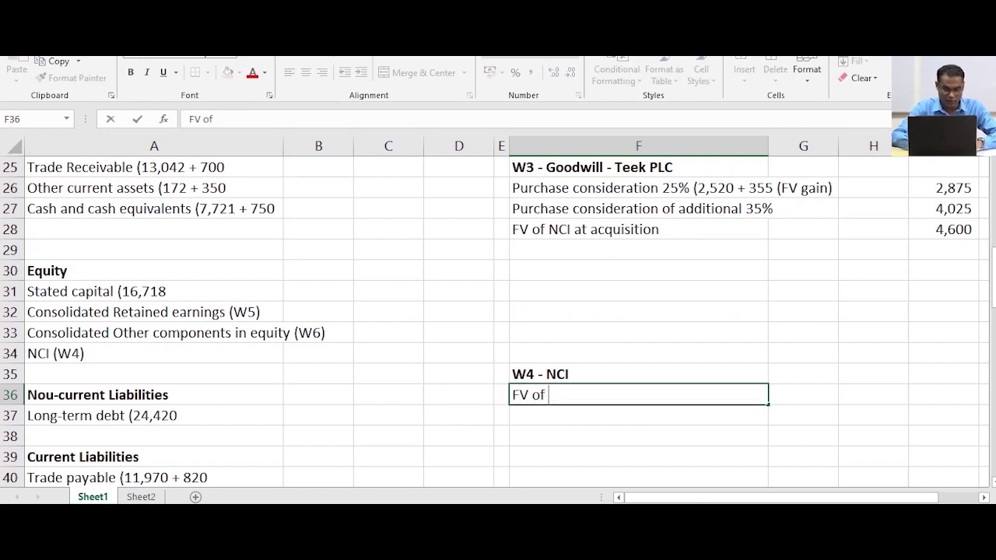
text( NCI)
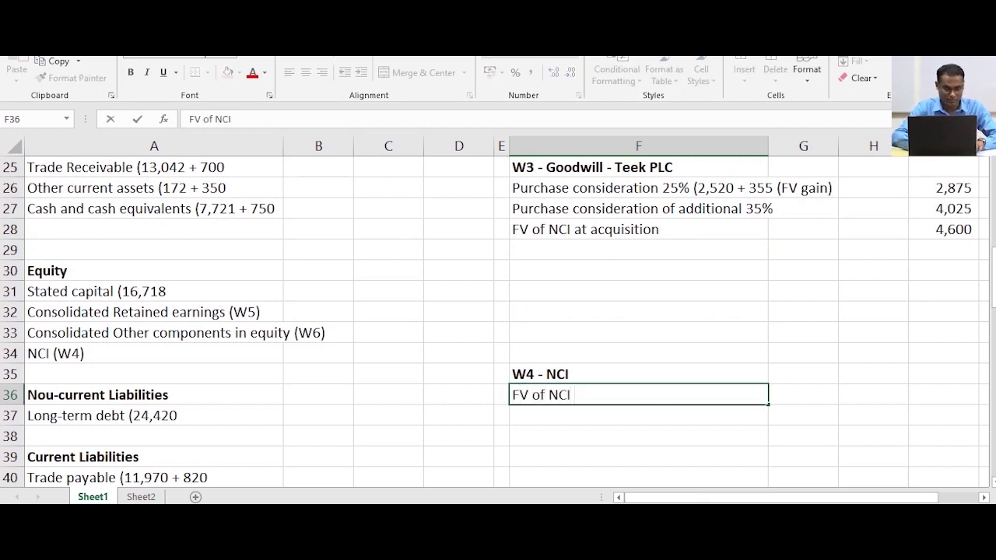
text( a t ac)
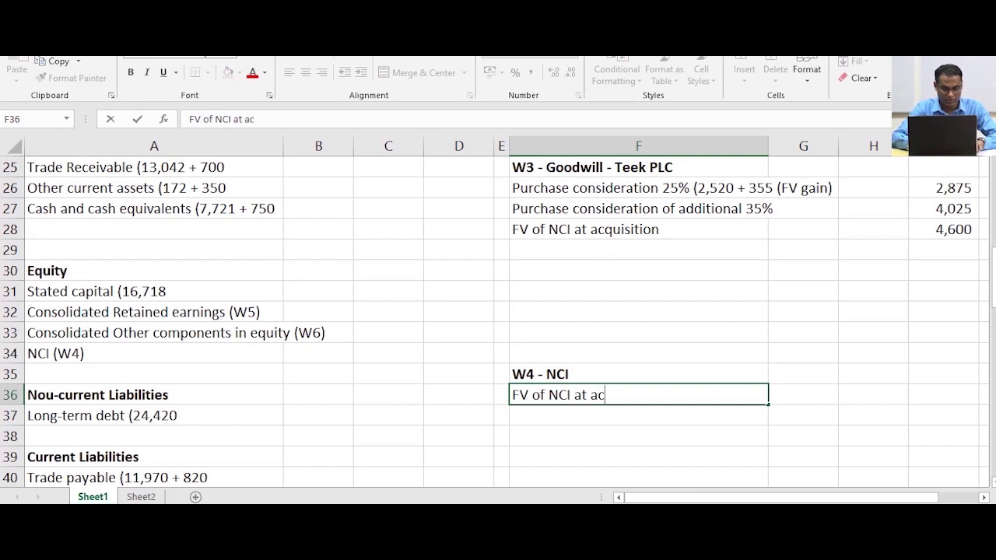
text(quisition)
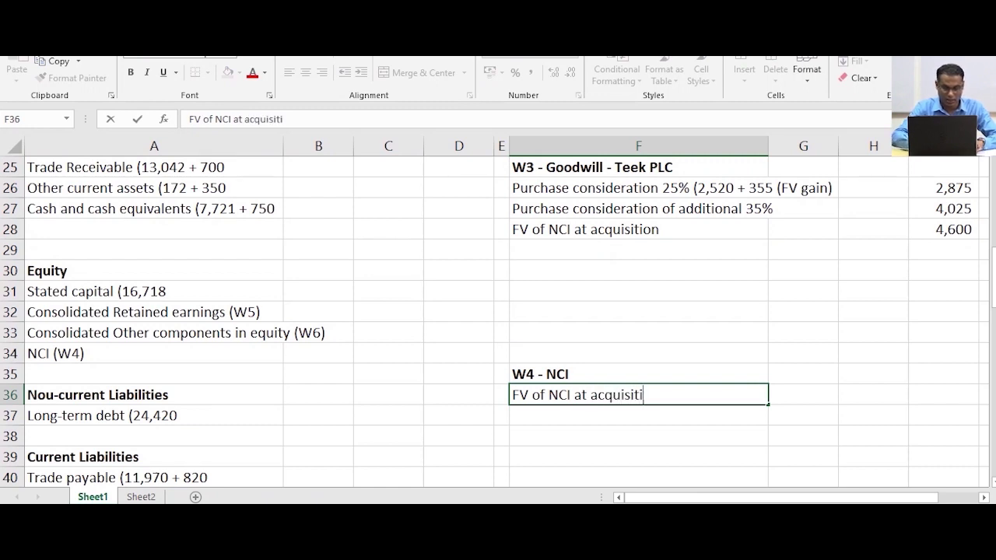
Link I36 in W4 to the fair value of NCI in the W3 goodwill working with the formula =I28
key(Tab)
key(Tab)
key(Tab)
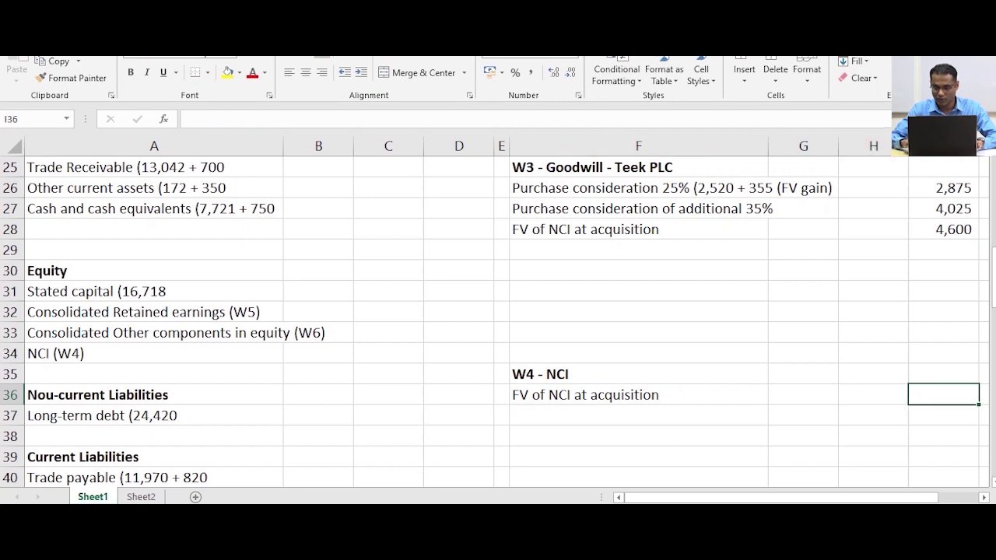
text(=)
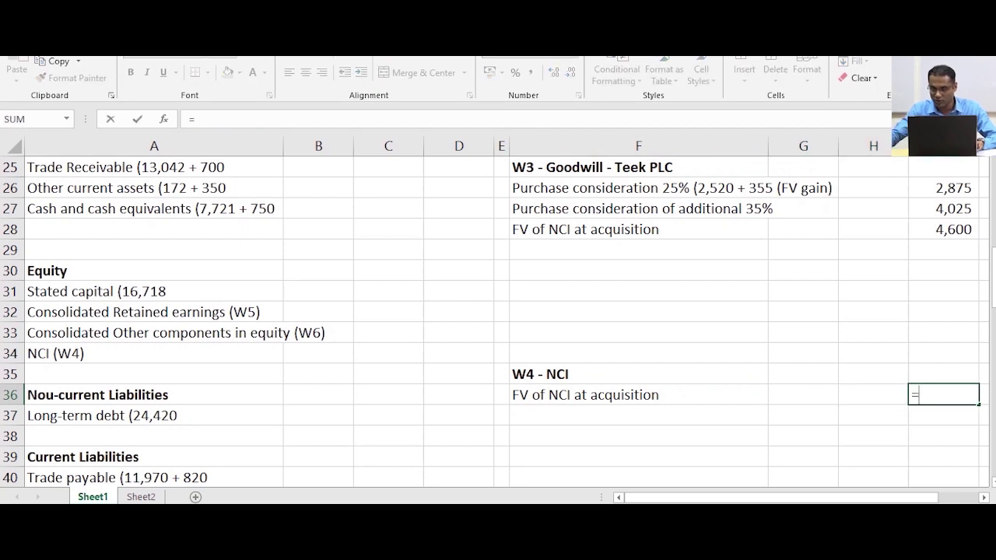
click(943, 230)
key(Return)
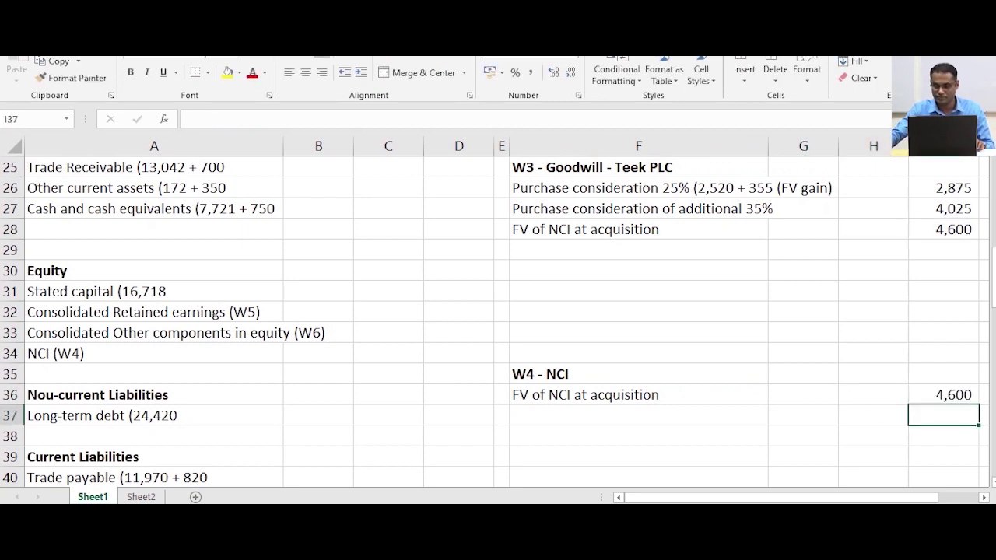
key(Up)
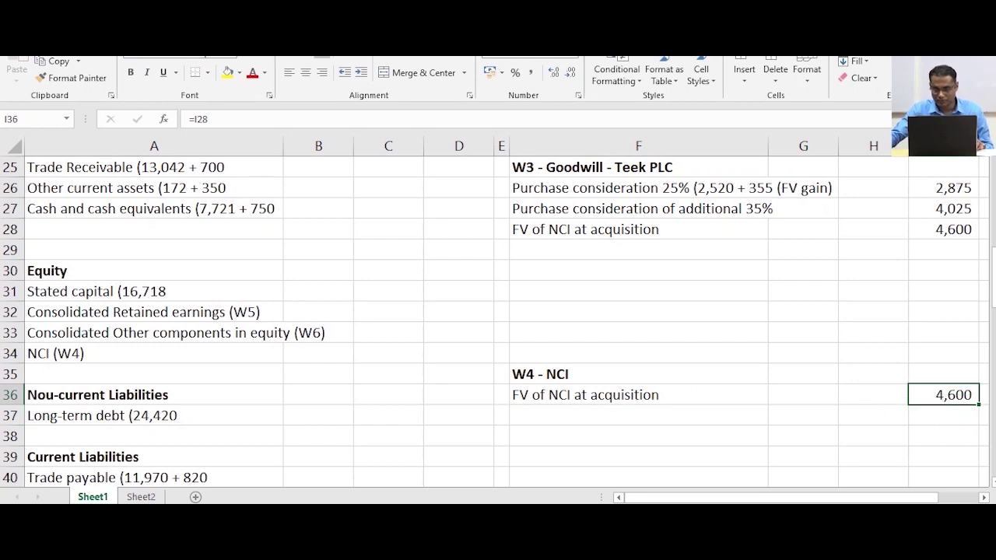
Total the purchase considerations and the NCI fair value in I29 of W3 with =SUM(I26:I28)
scroll(498, 322, up, 2)
click(943, 353)
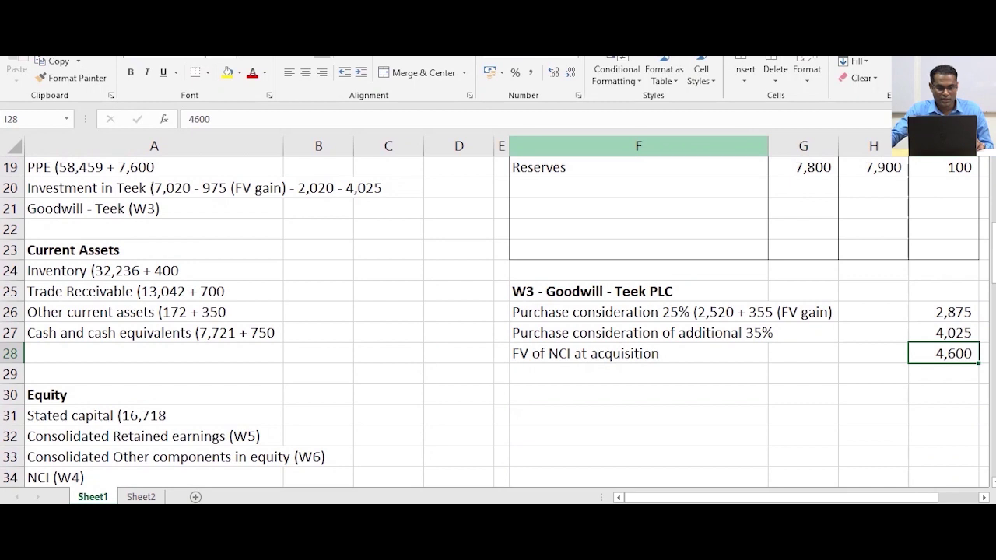
key(Down)
scroll(498, 322, up, 1)
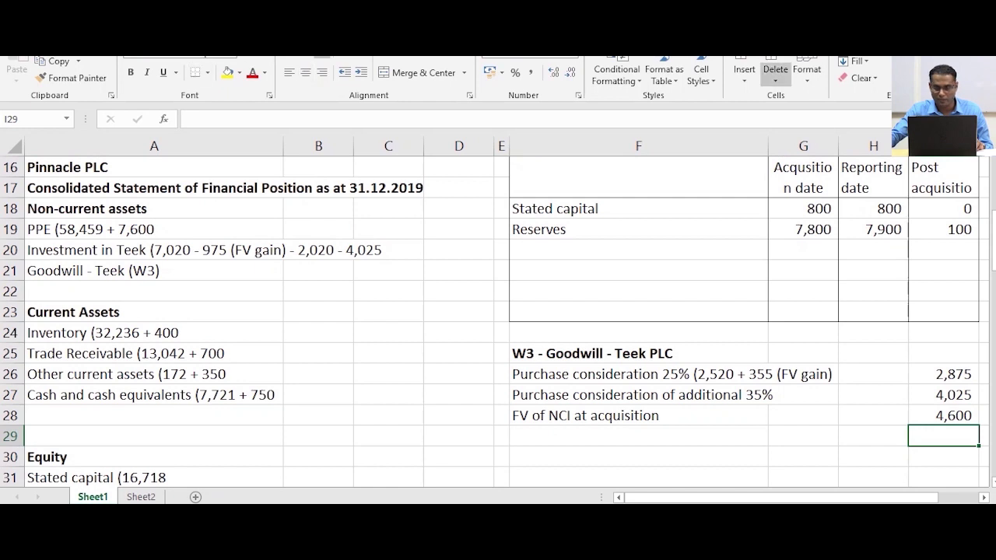
key(alt+equal)
key(Return)
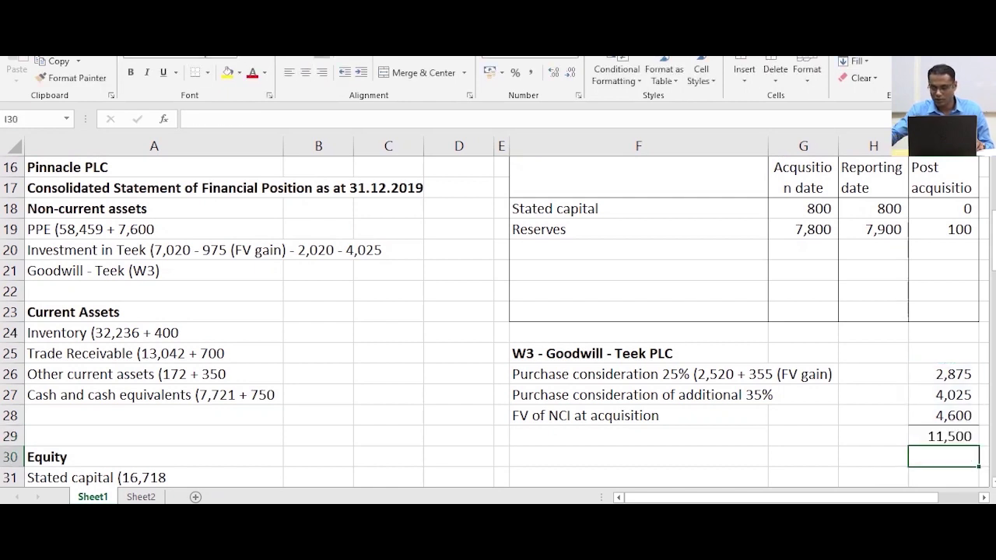
key(Up)
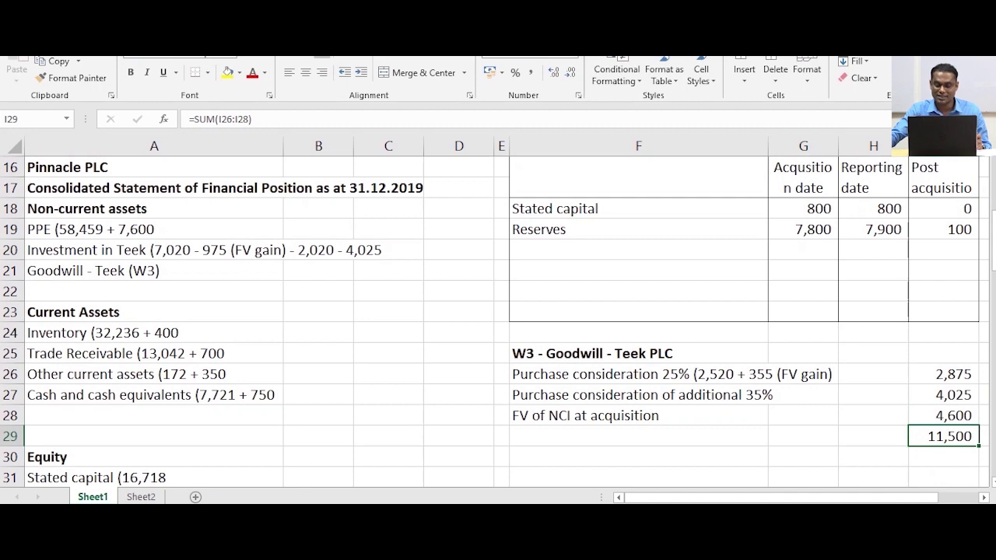
Review the fair value of Teek's net assets at 30.9.2019 in W1 against the W2 - Net Assets table
scroll(498, 321, up, 4)
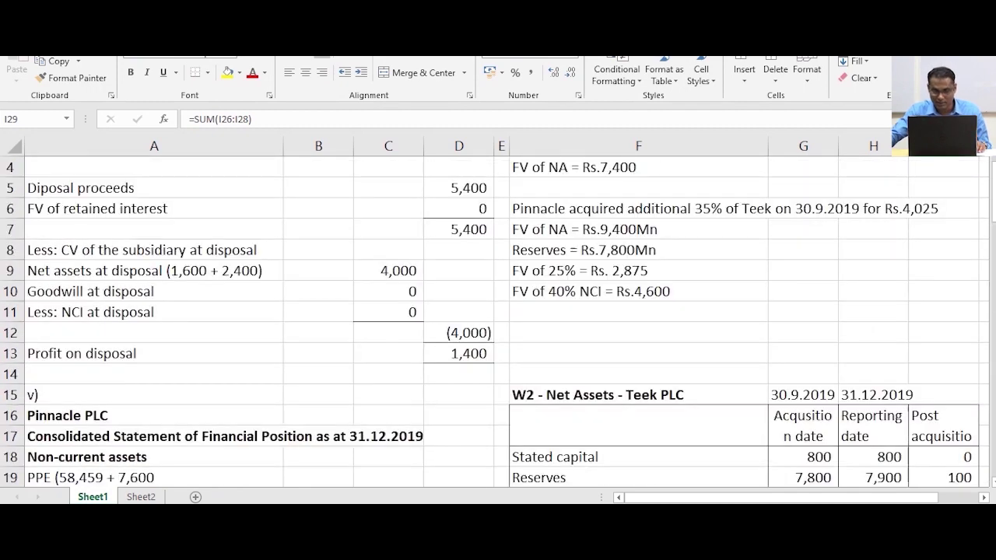
click(638, 230)
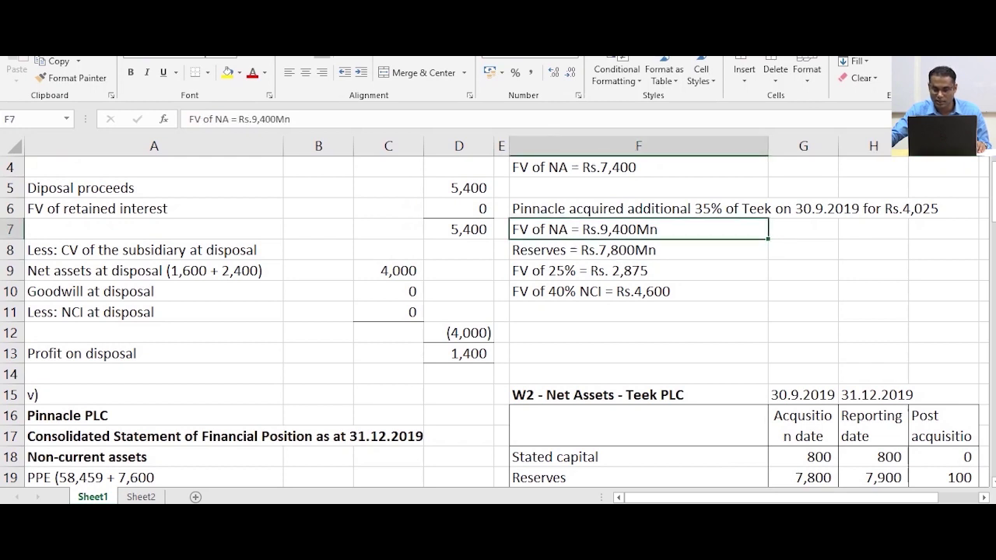
scroll(498, 322, down, 1)
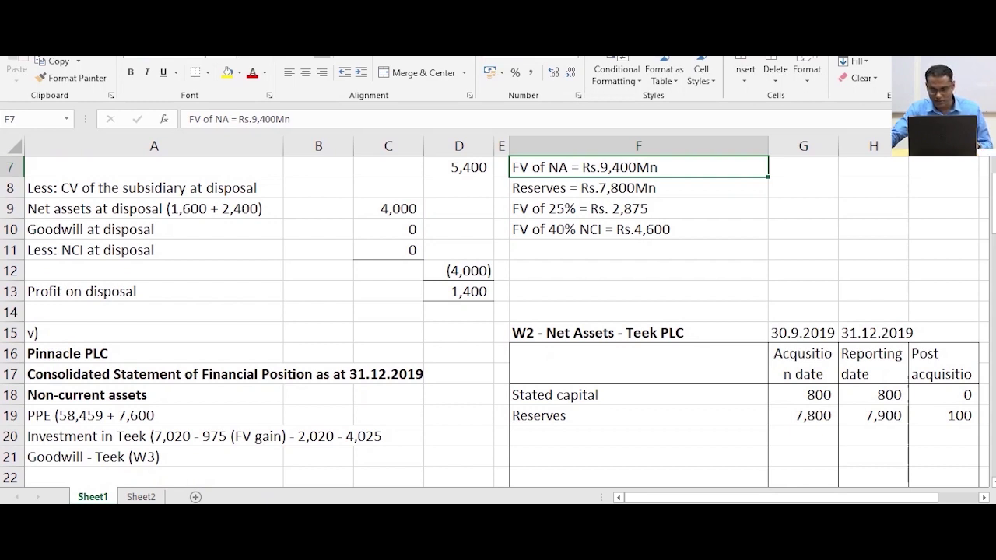
scroll(495, 323, down, 1)
scroll(495, 322, up, 2)
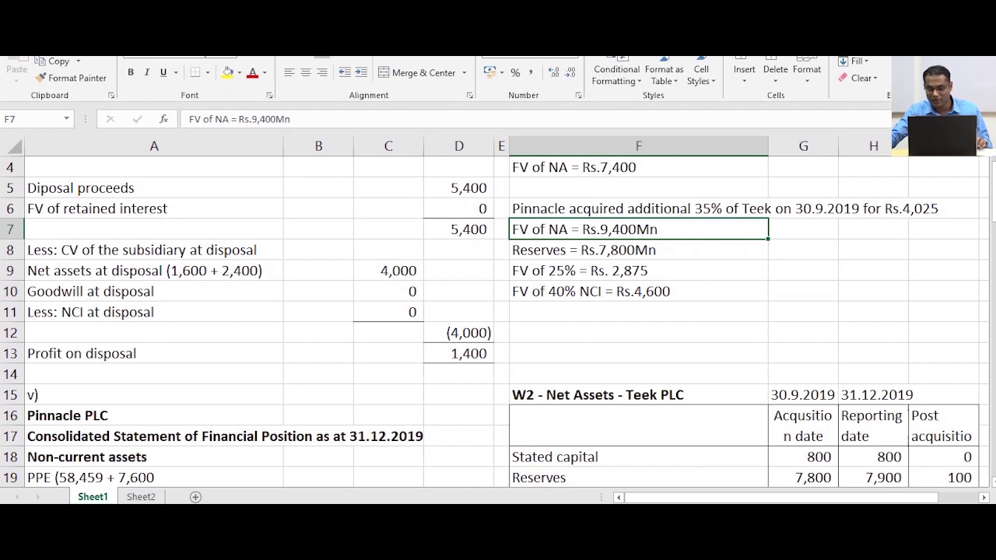
scroll(495, 322, down, 1)
scroll(495, 322, down, 1)
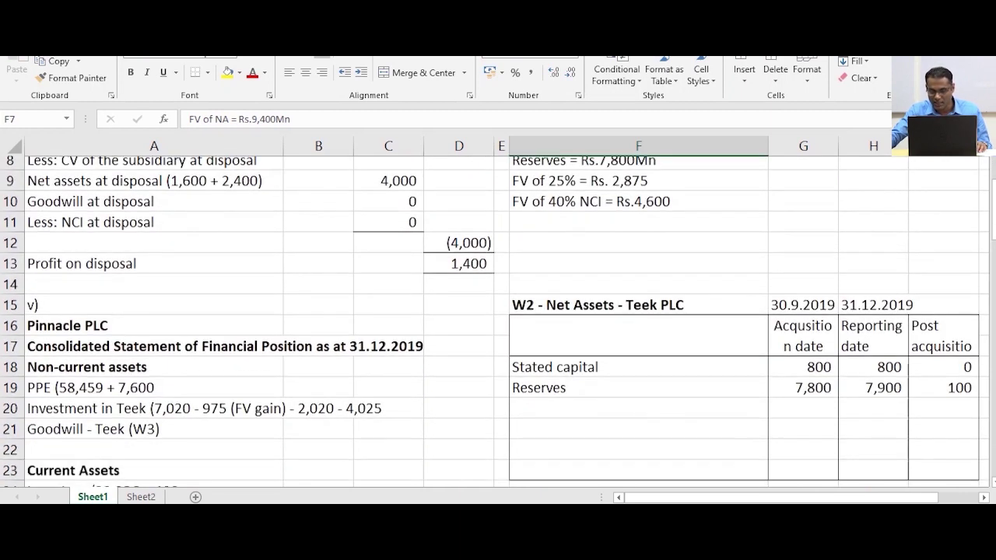
Apply a top and double bottom border to the total row G23:I23 of the W2 net assets table
drag(804, 415, 849, 415)
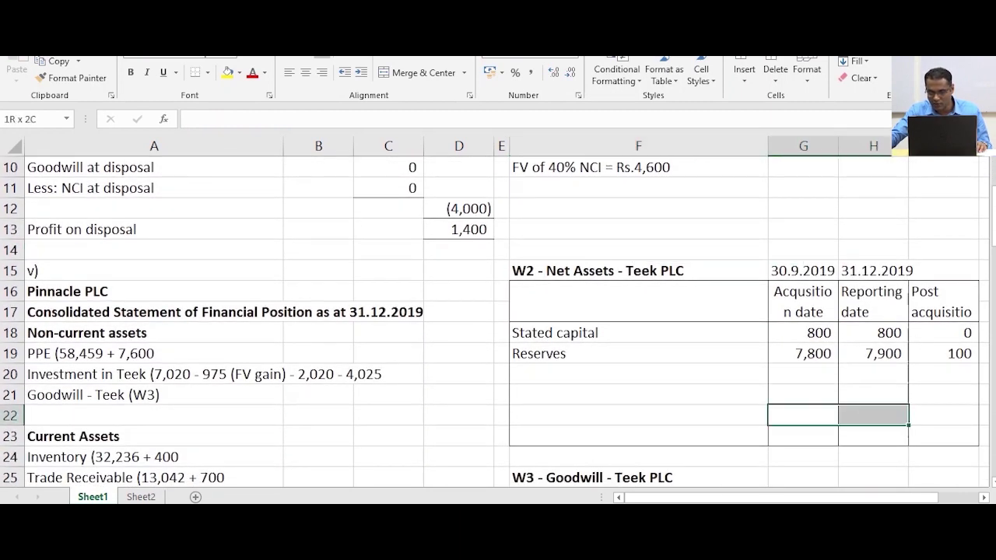
click(803, 436)
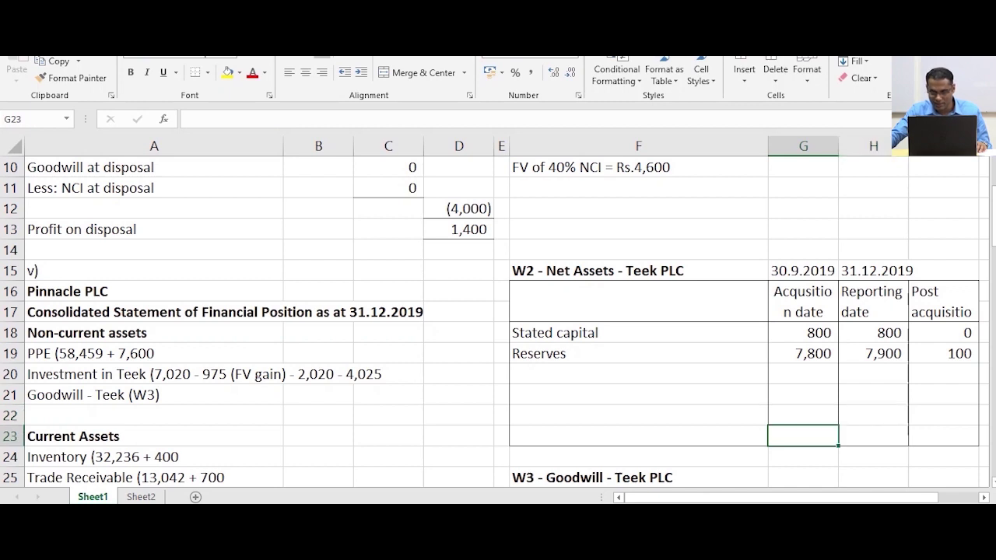
drag(804, 435, 943, 436)
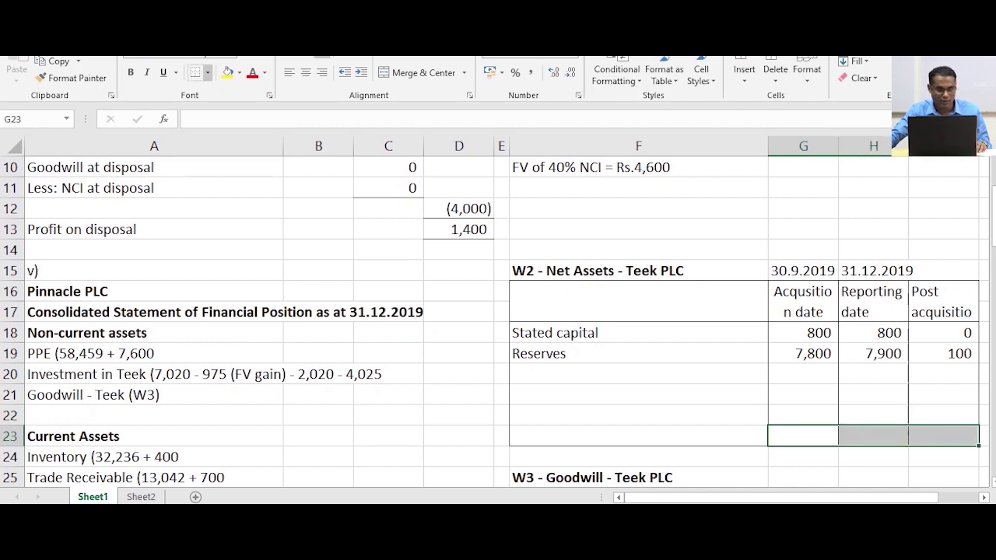
click(208, 72)
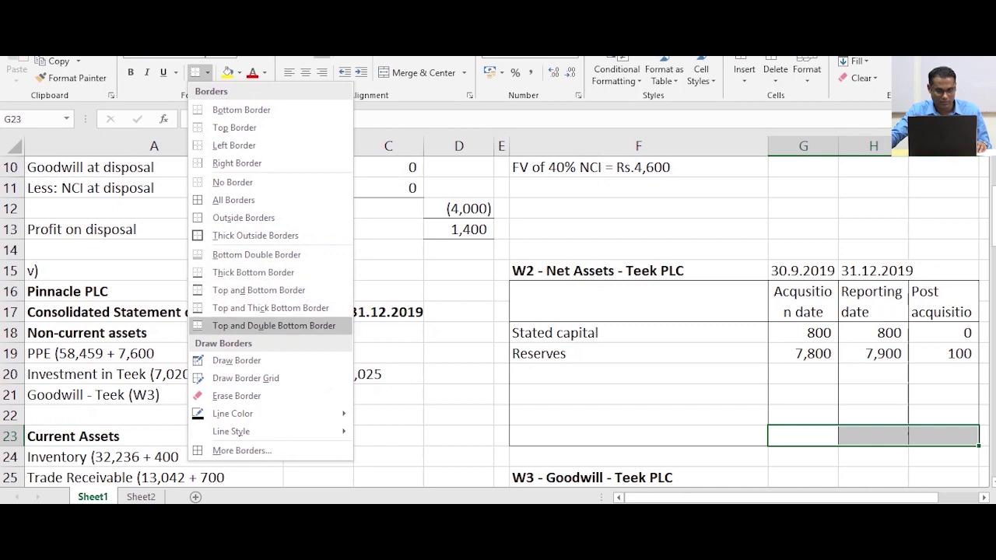
click(274, 326)
click(639, 395)
Enter 9400 in G23 as Teek's total net assets at the acquisition date in W2
click(804, 436)
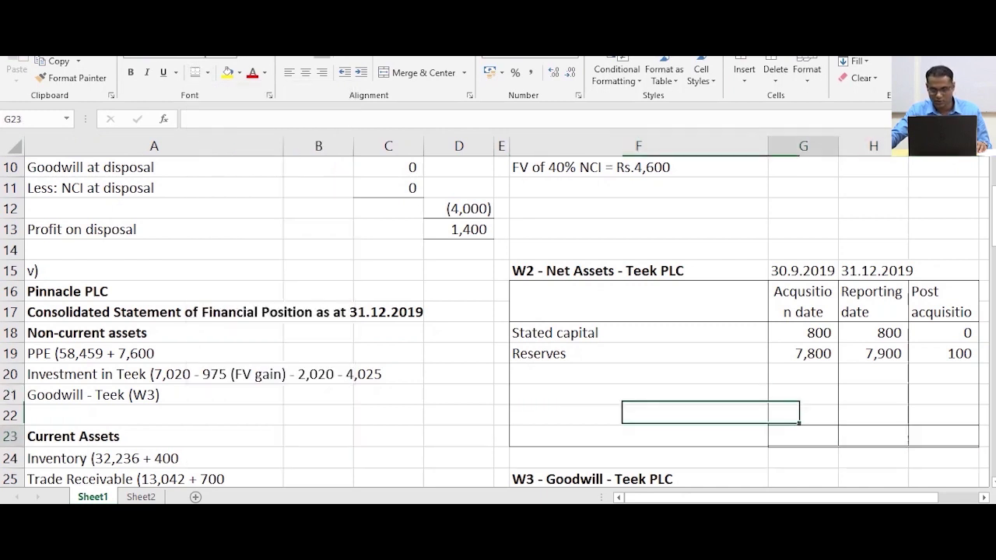
scroll(498, 319, up, 2)
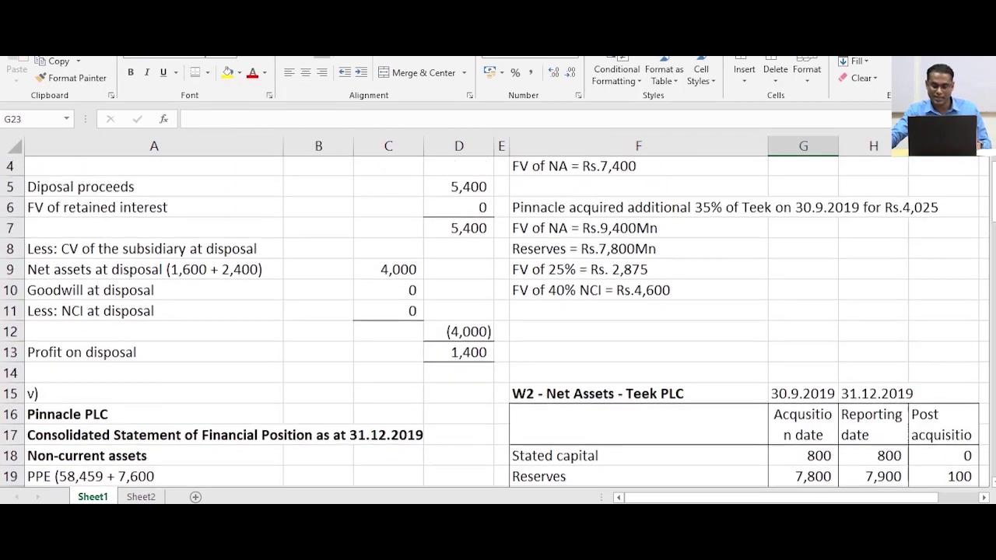
scroll(498, 319, down, 2)
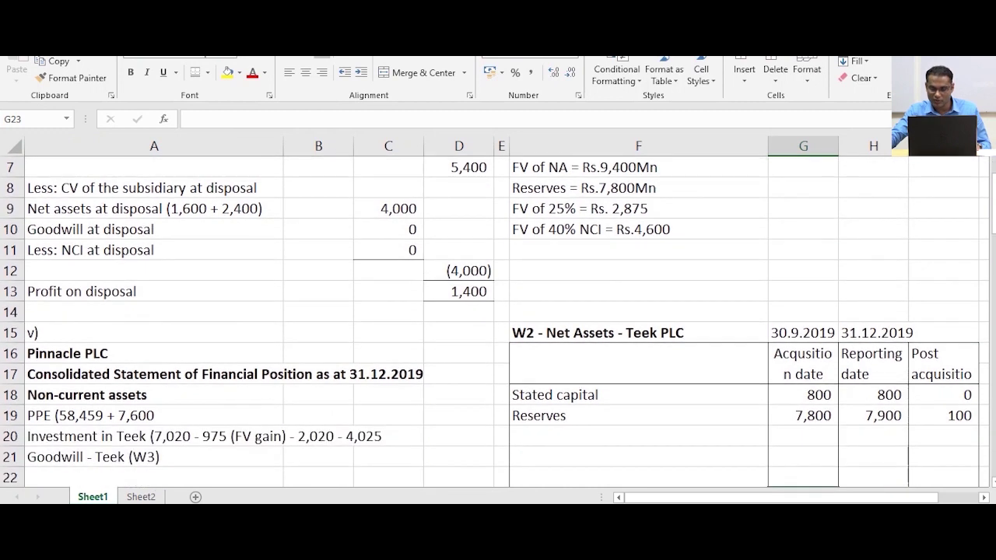
text(9400)
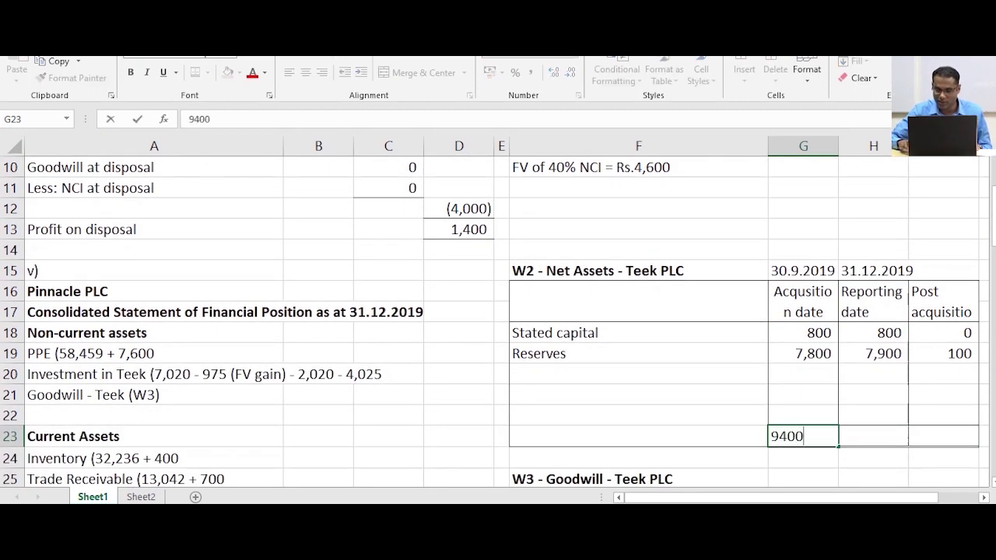
key(Return)
key(Up)
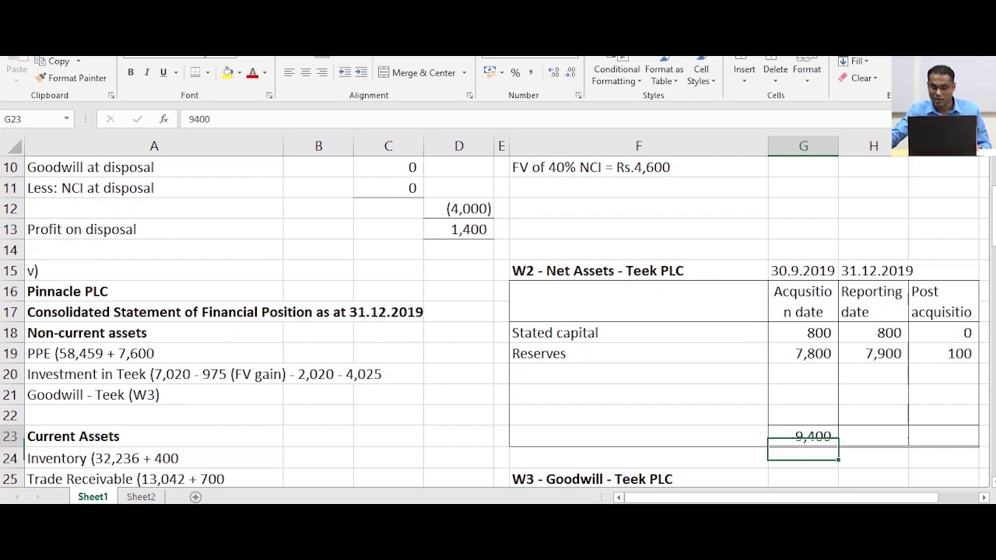
Compare the acquisition-date stated capital and reserves in G18:G19 with the net assets total in G23, and select the blank label cell F20
click(803, 374)
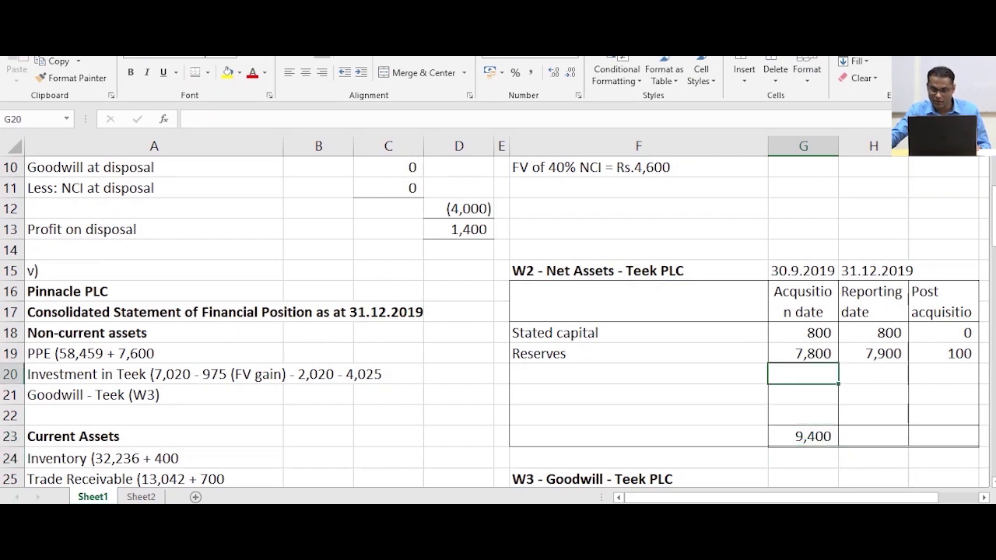
drag(804, 332, 803, 353)
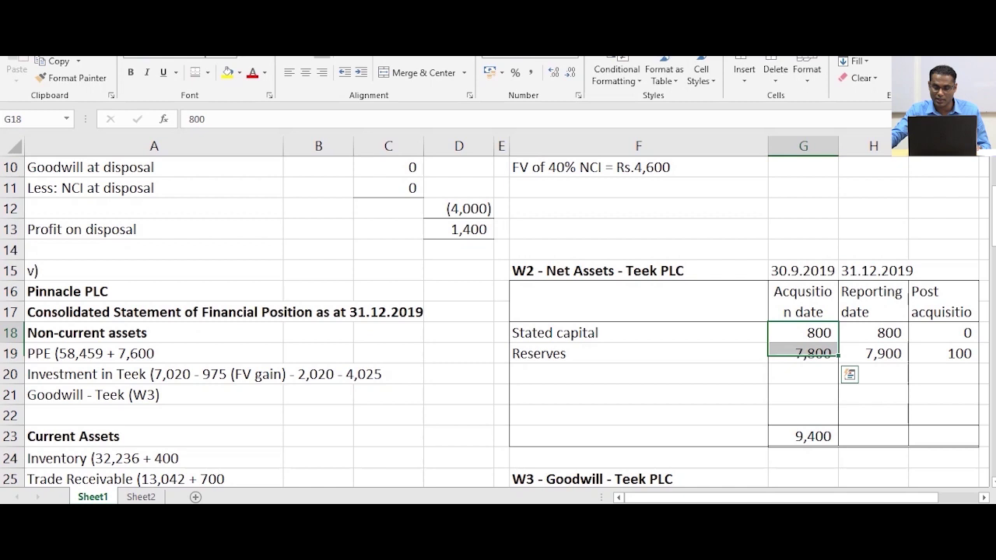
click(804, 332)
click(803, 353)
drag(803, 335, 804, 354)
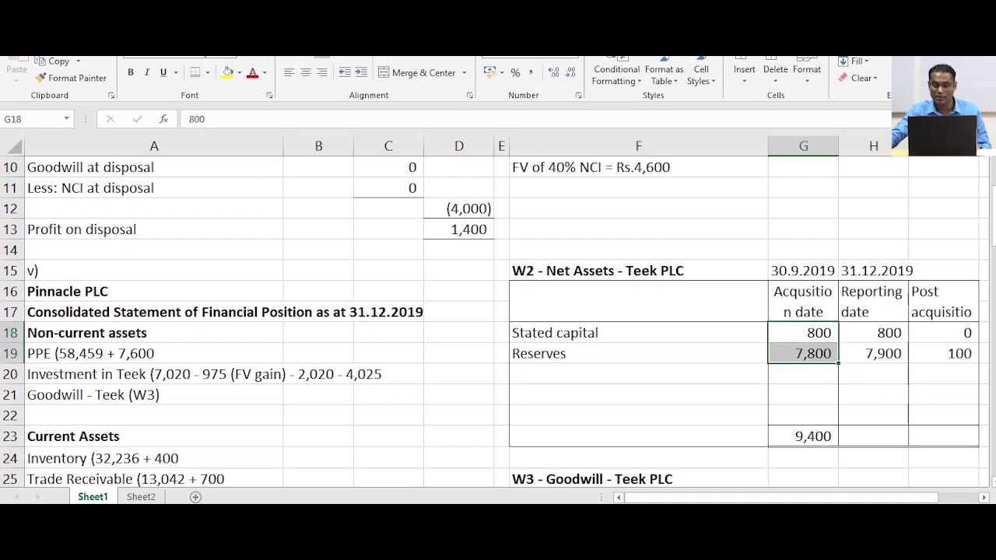
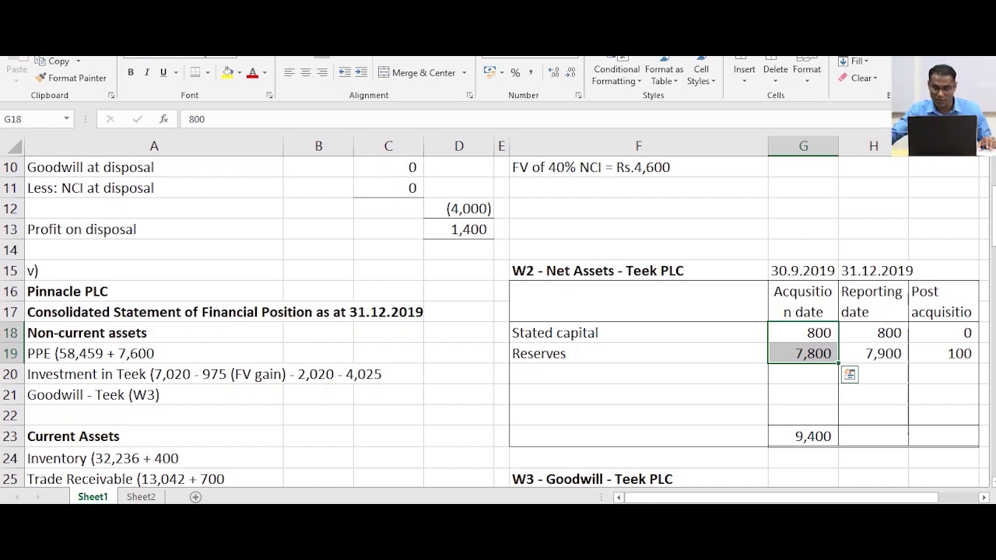
click(638, 374)
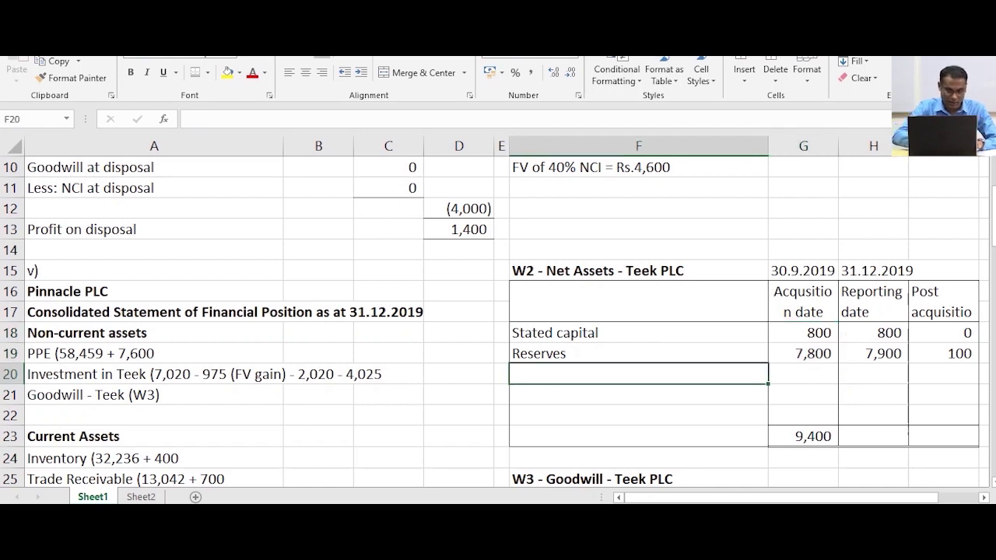
Add the row "FV adjustment - Land" in F20 of W2, with the balancing formula =G23-G18-G19 in G20
text(FV adjustment - Land)
key(Tab)
text(=)
click(803, 435)
text(-)
click(803, 333)
text(-)
click(803, 353)
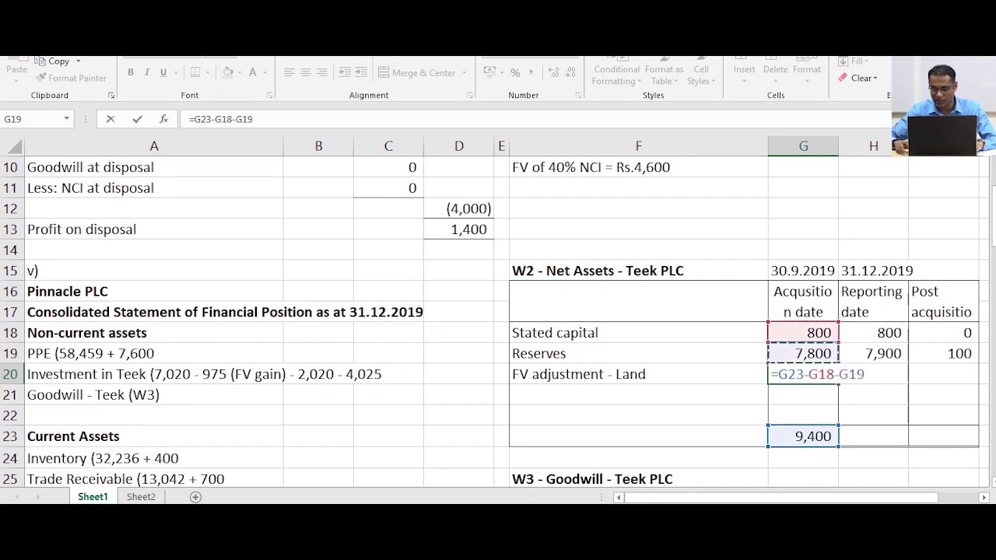
key(Return)
click(804, 375)
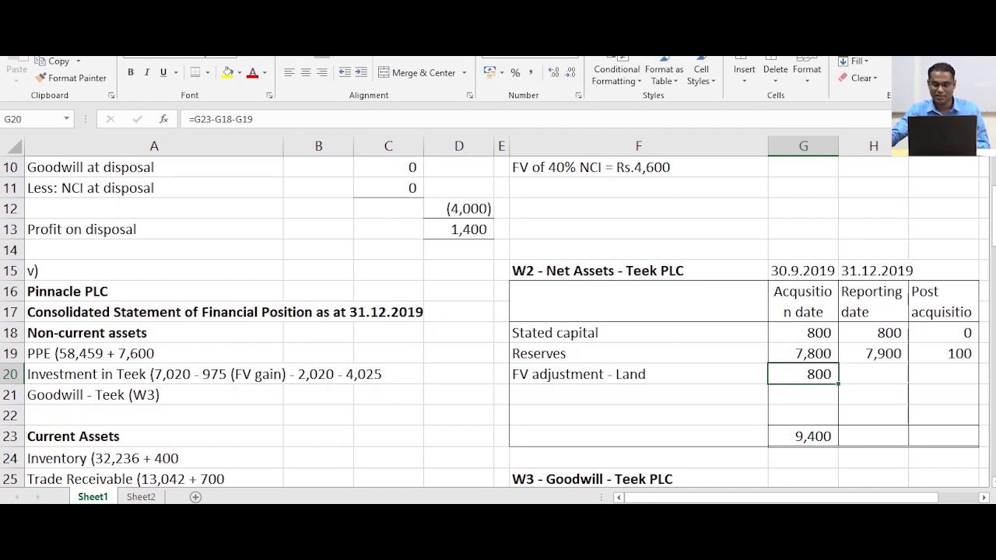
Extend the PPE label in A19 with "+ 800 (FV adjustment - land)" after 7,600
scroll(499, 321, up, 2)
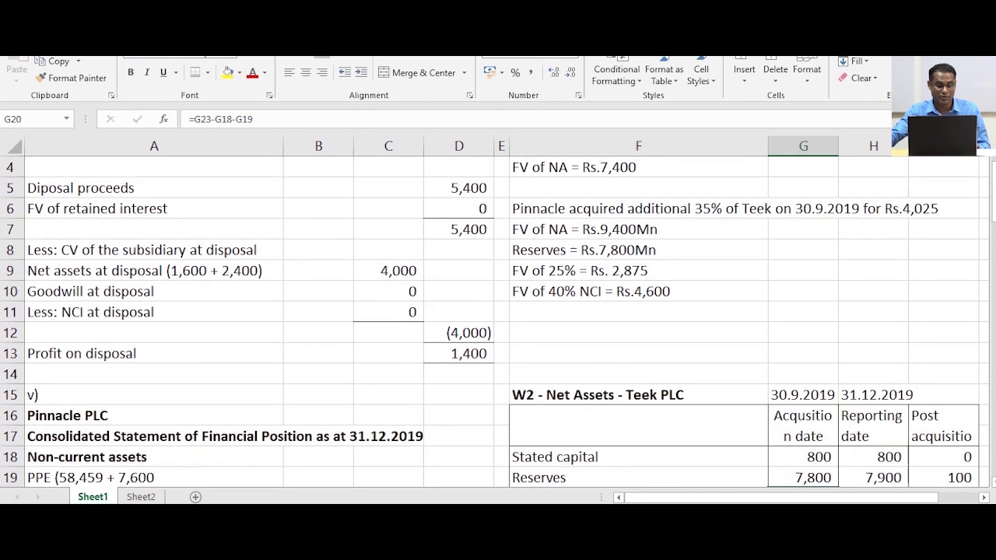
scroll(498, 321, down, 2)
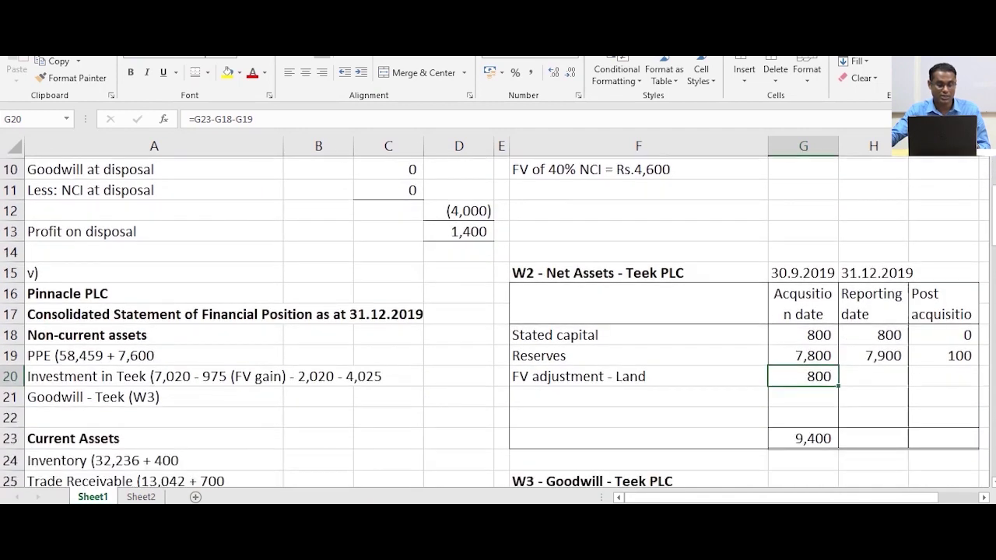
click(154, 353)
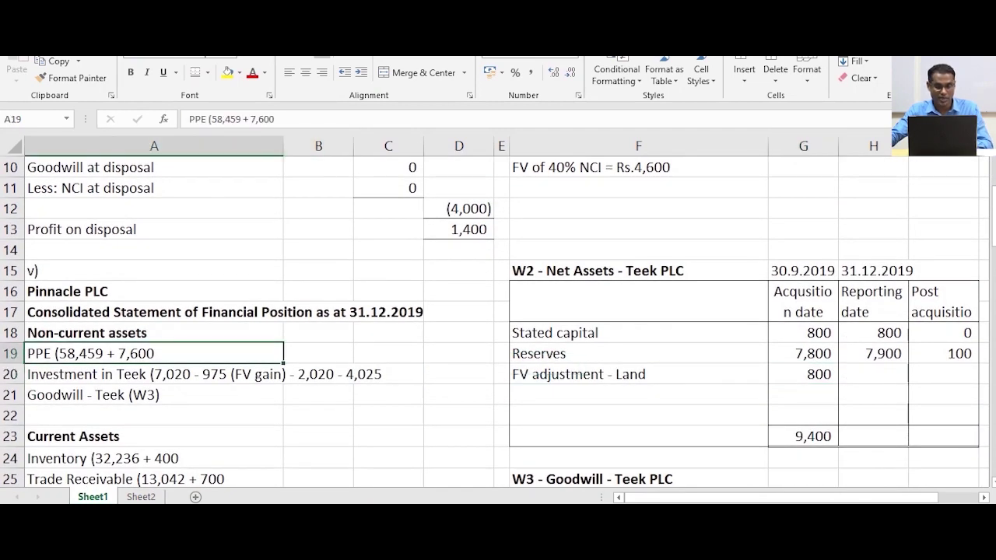
click(276, 119)
text(+ 800)
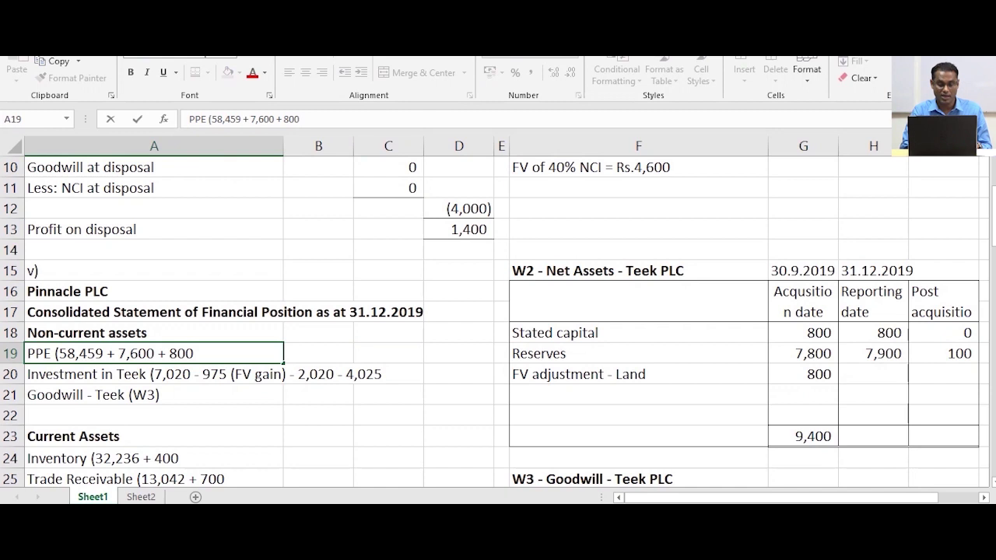
text((FV)
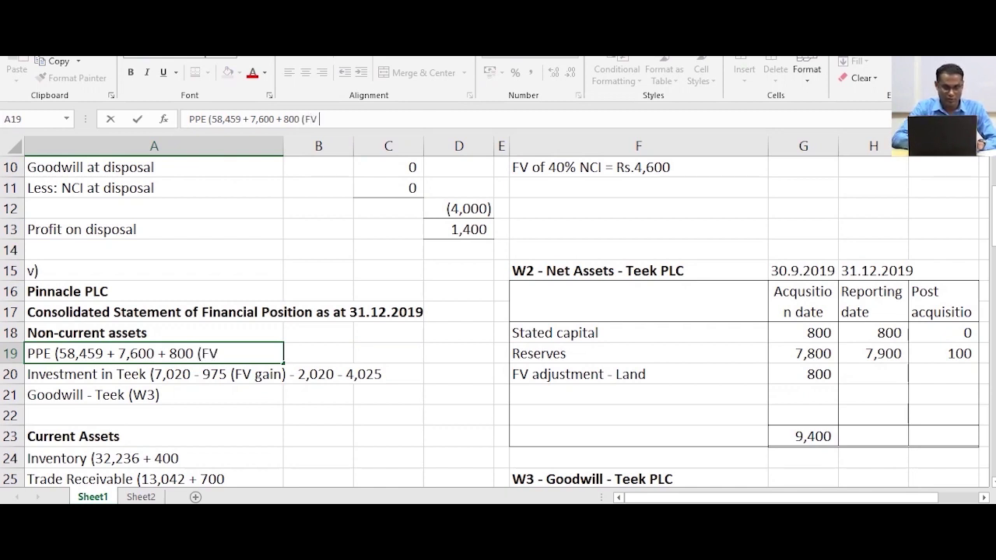
text( adj)
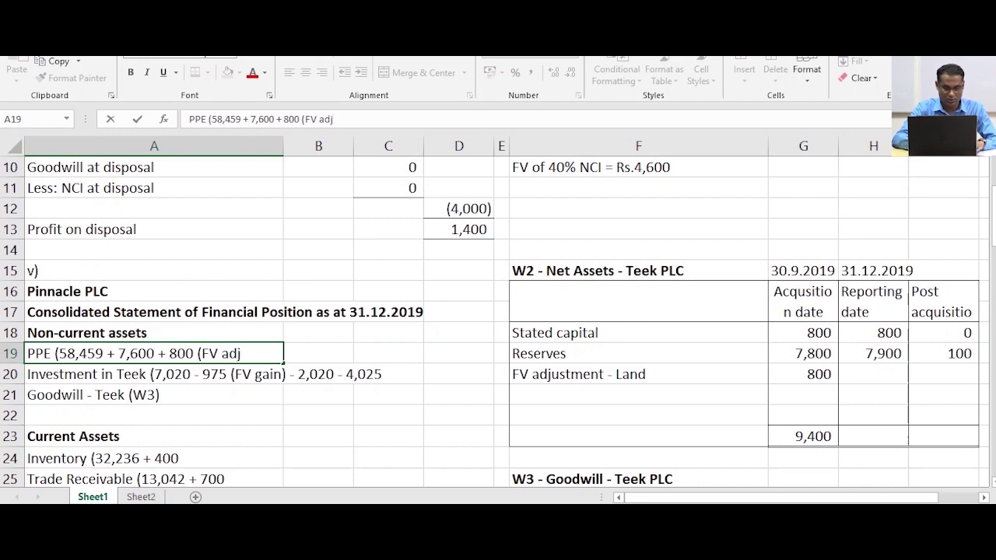
text(ust)
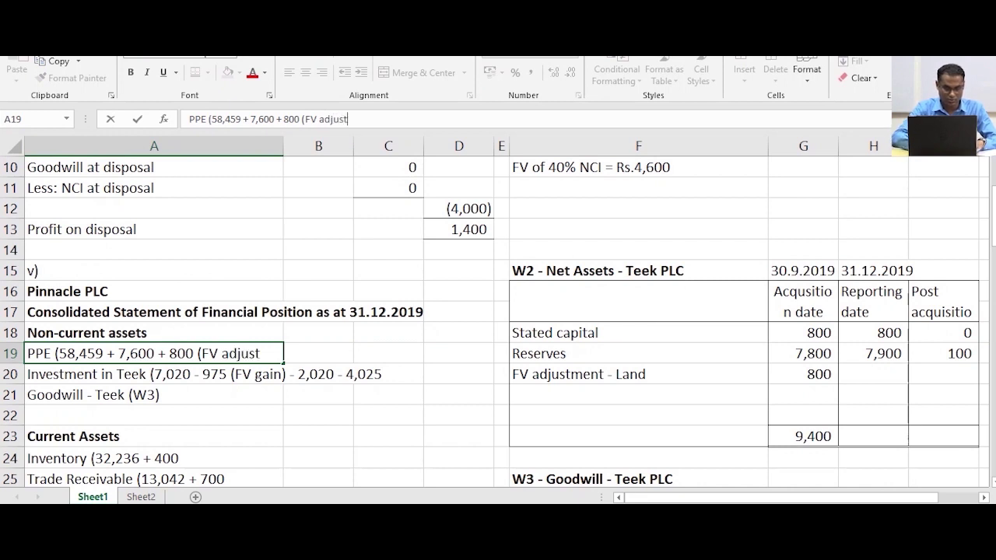
text(ment - land))
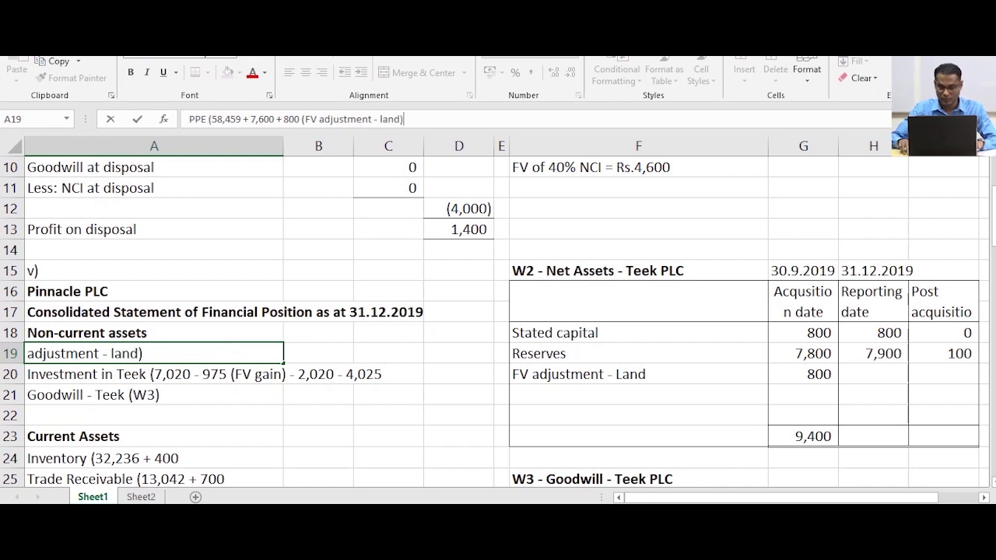
key(Return)
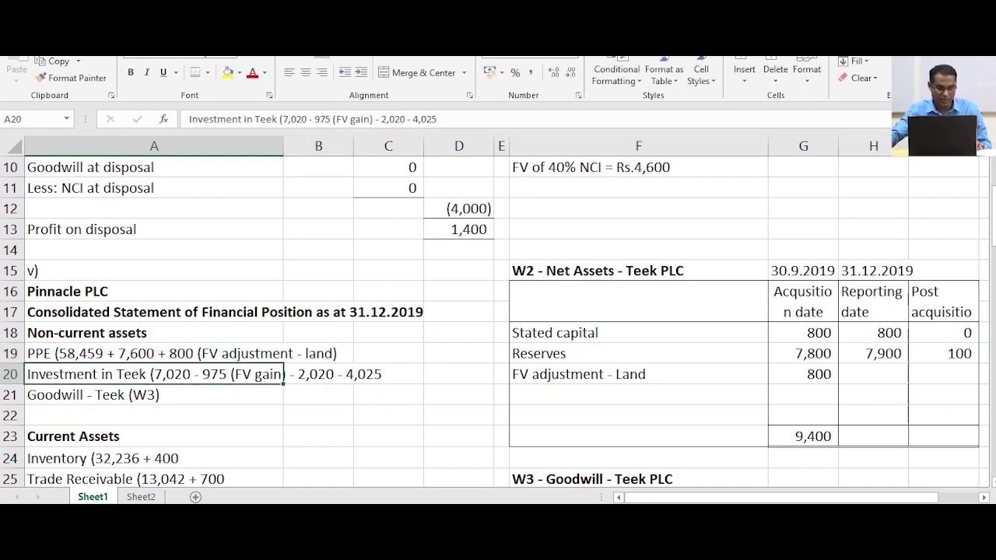
click(154, 354)
Enter 800 in H20 as the reporting-date FV adjustment for land in W2
click(803, 374)
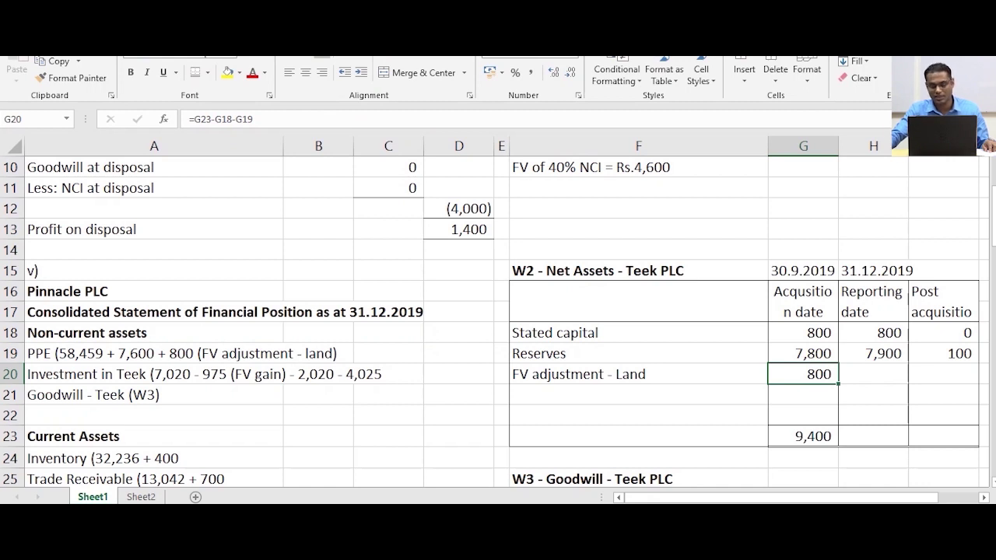
key(Right)
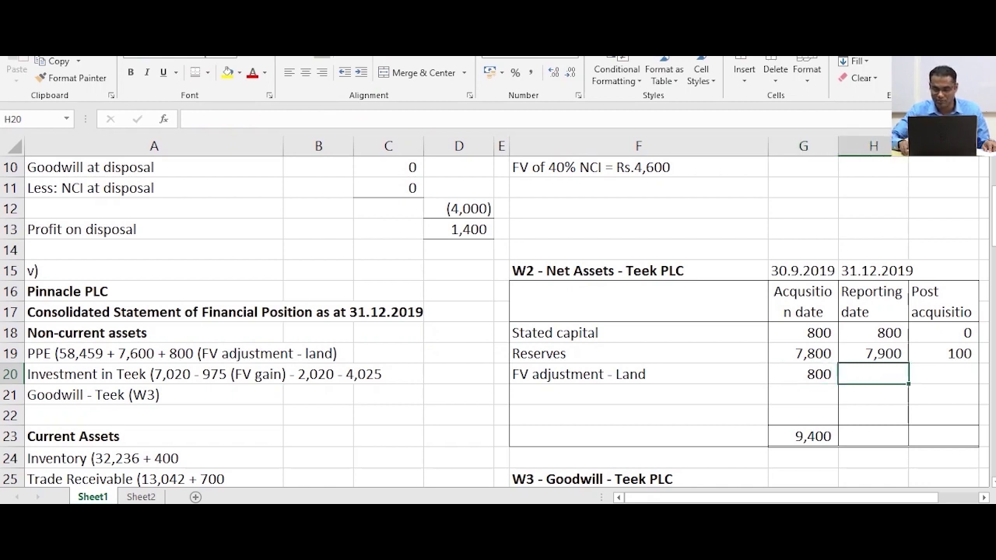
text(800)
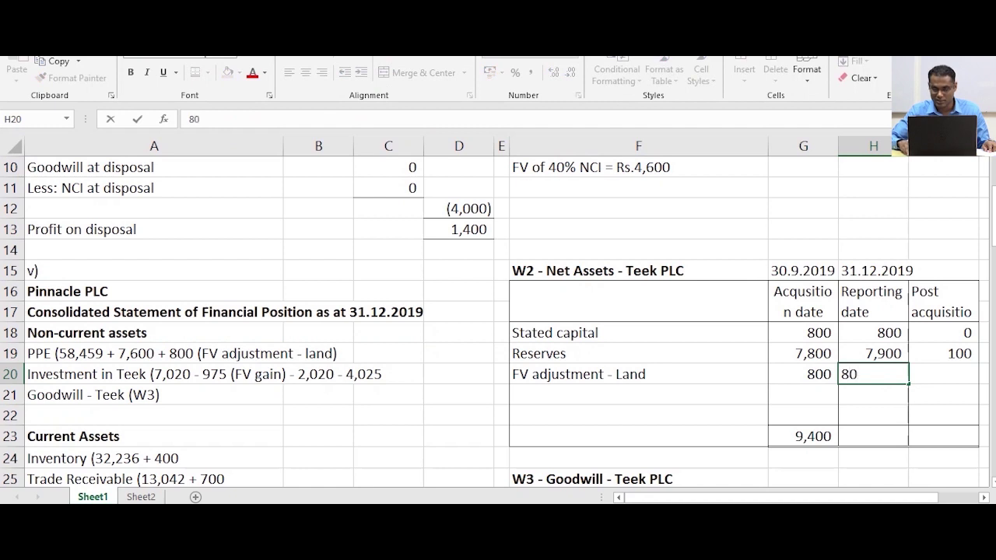
key(Return)
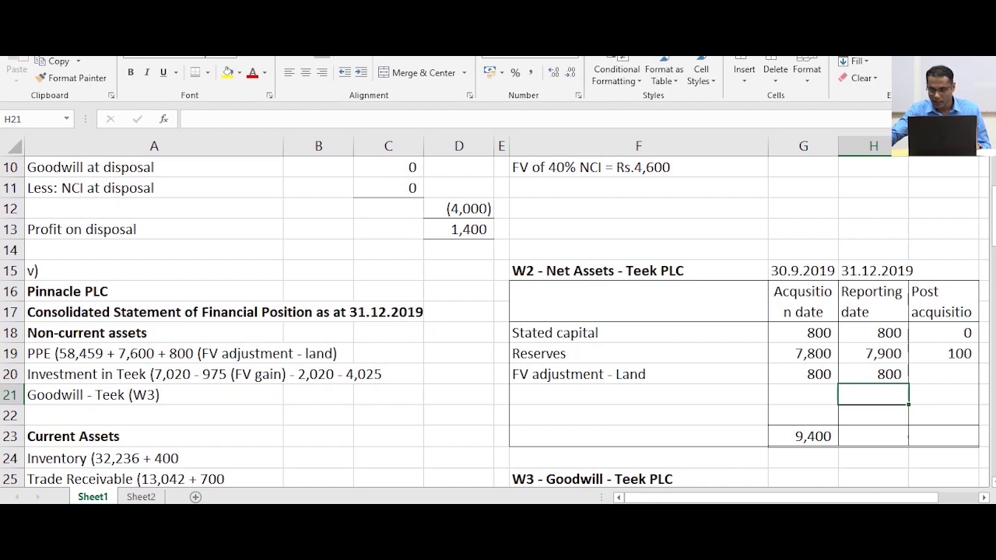
Calculate the post-acquisition change in the land FV adjustment in I20 as H20 minus G20
click(873, 375)
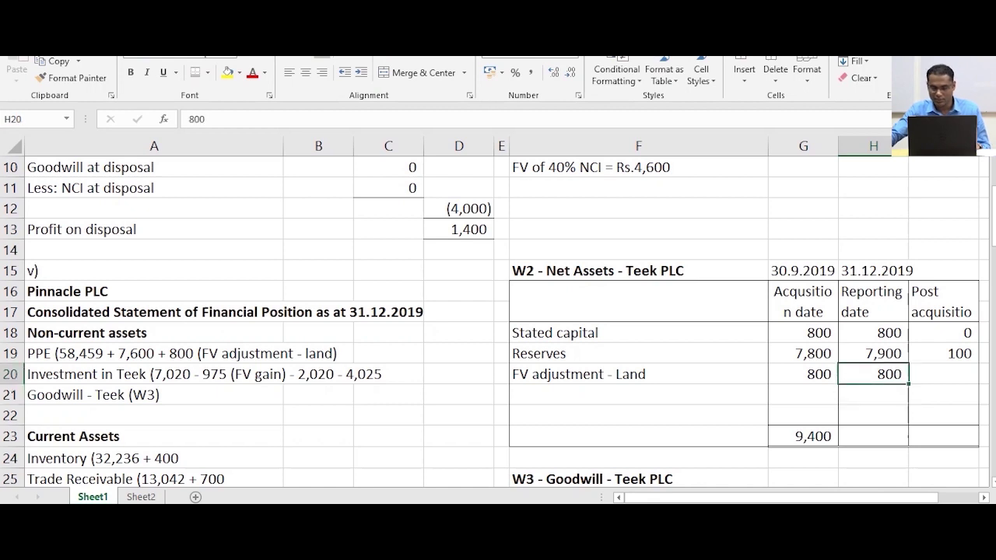
key(Right)
text(=)
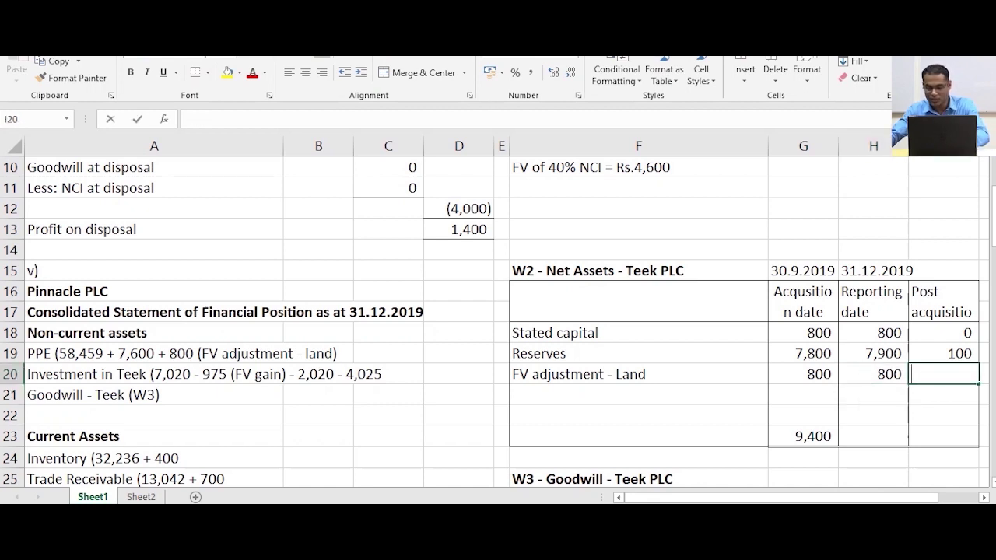
key(Left)
text(-)
key(Left)
key(Left)
key(Return)
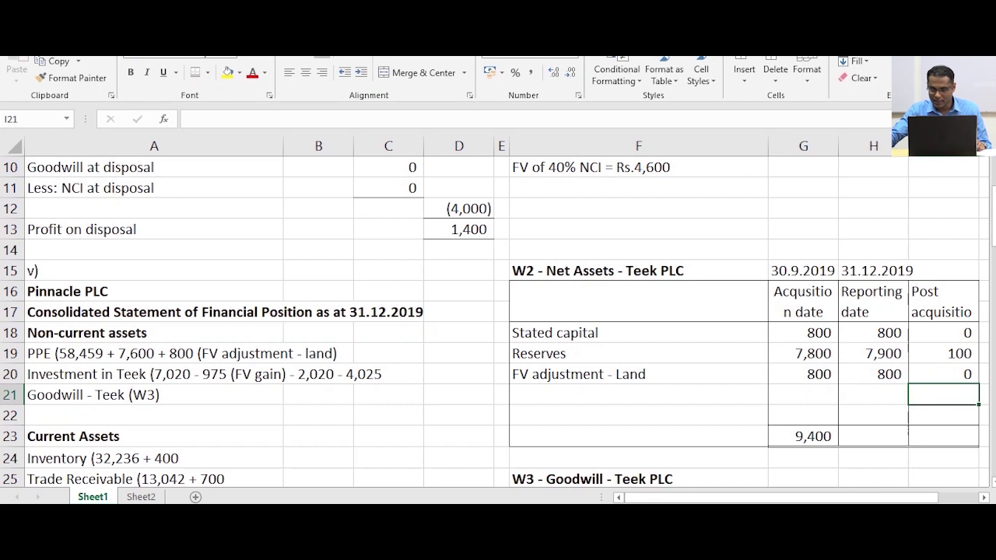
Total the reporting-date net assets of Teek in H23 with =SUM(H18:H22)
click(873, 436)
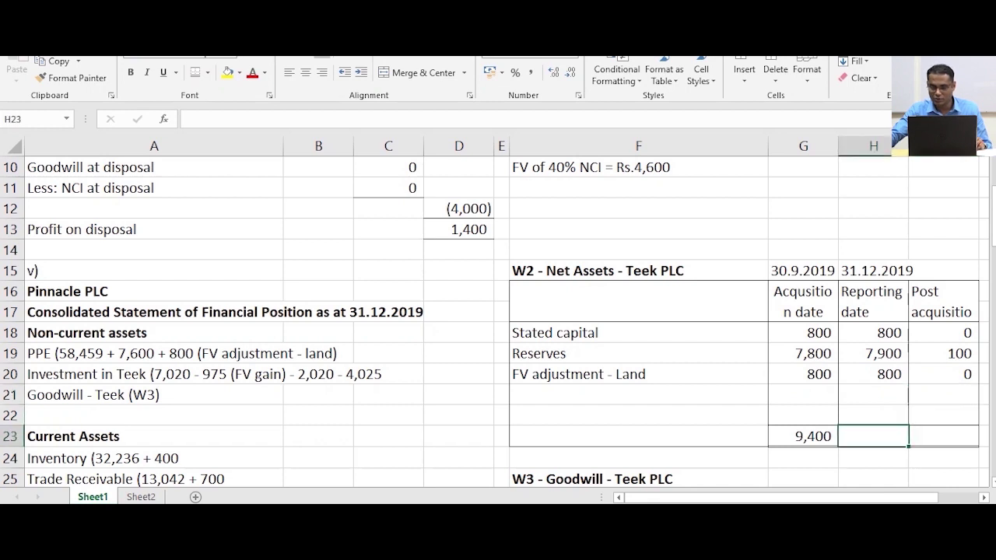
key(Left)
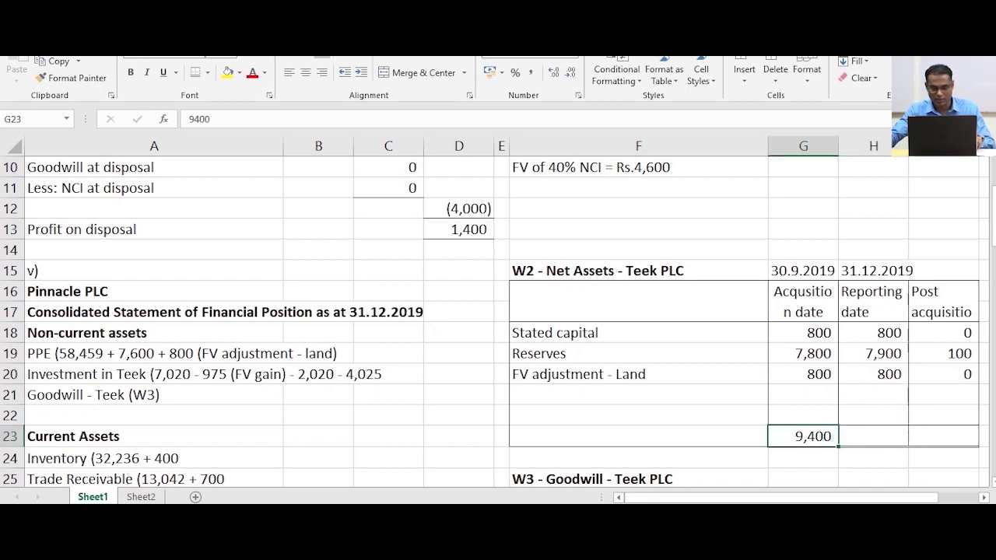
key(Right)
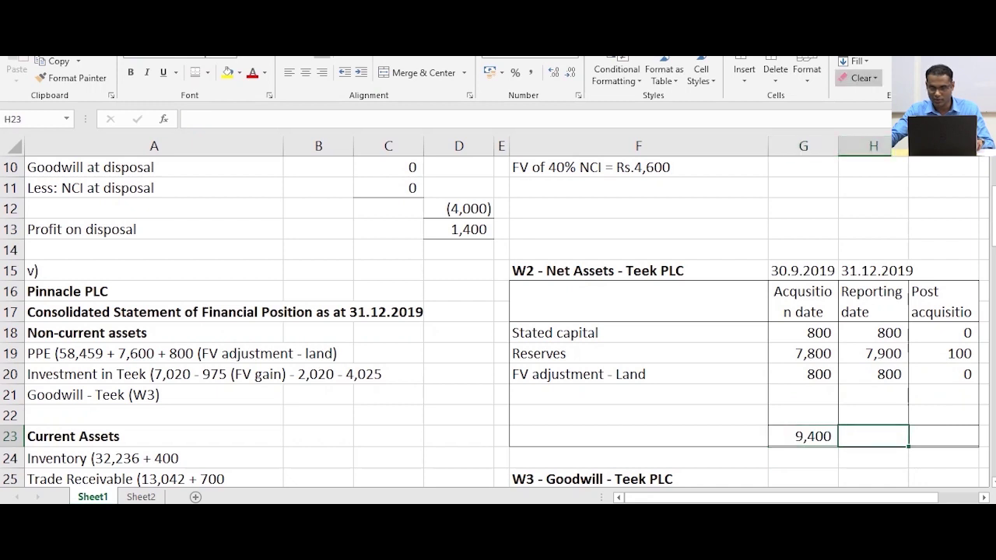
key(alt+equal)
drag(873, 333, 873, 416)
key(Return)
Total the post-acquisition column in I23 with =SUM(I18:I22), and check it against the totals in G23 and H23
click(943, 436)
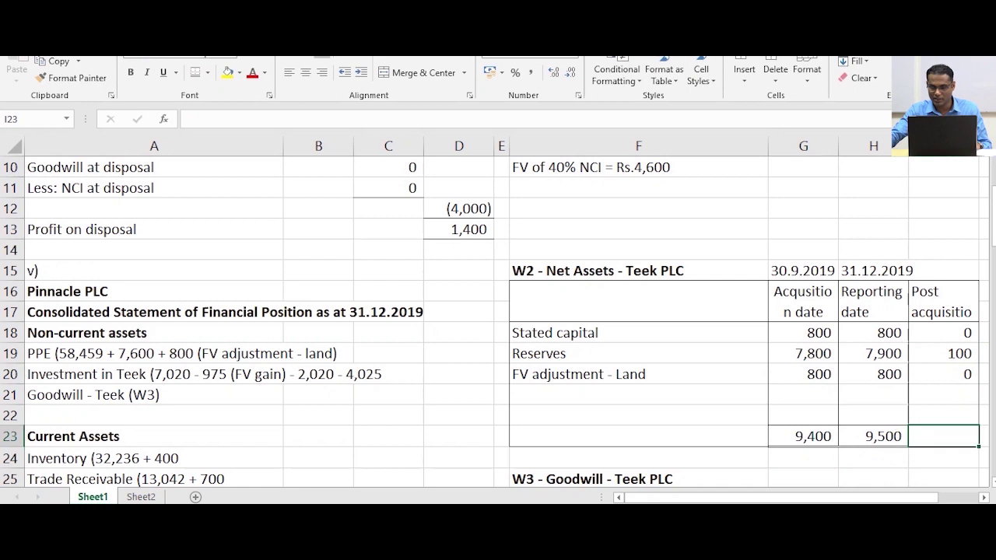
click(873, 333)
click(873, 353)
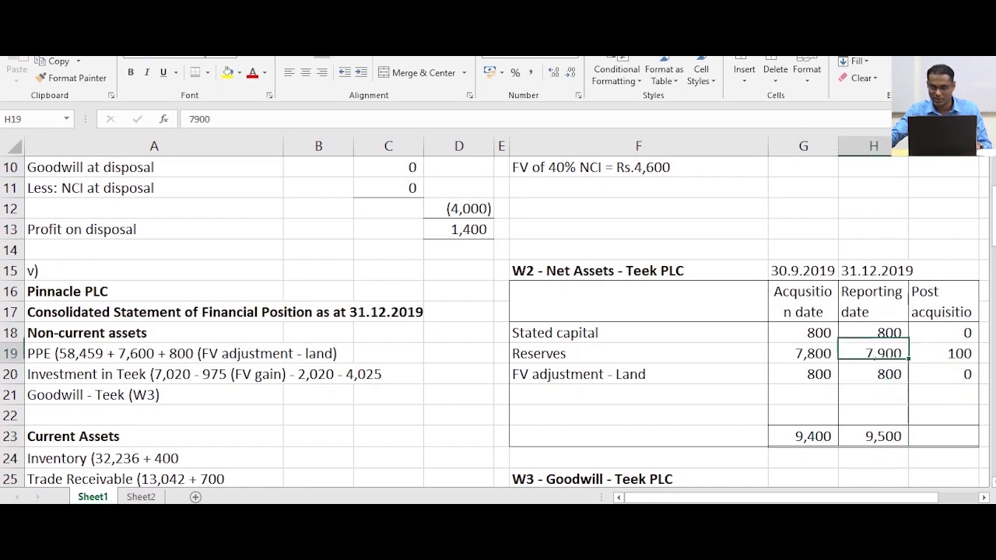
click(873, 374)
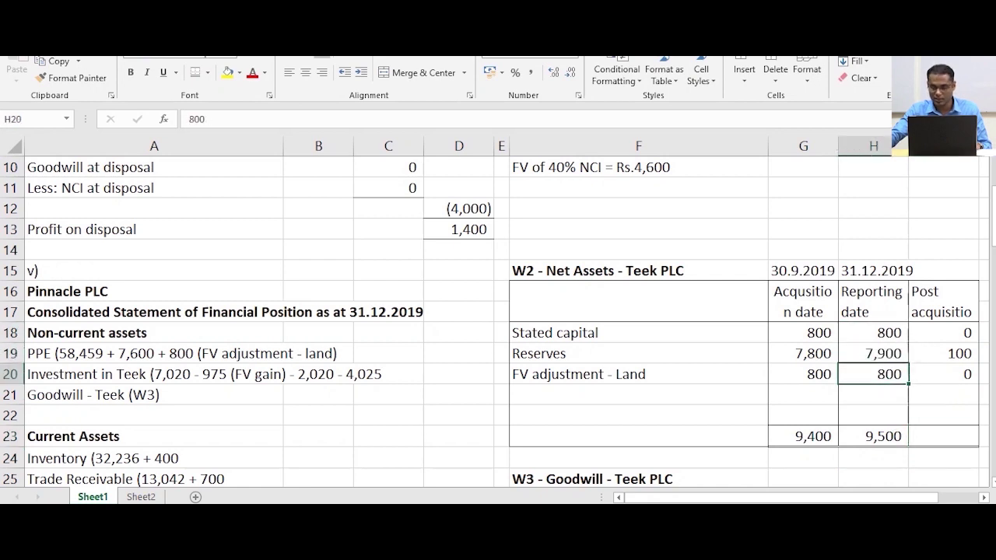
click(943, 437)
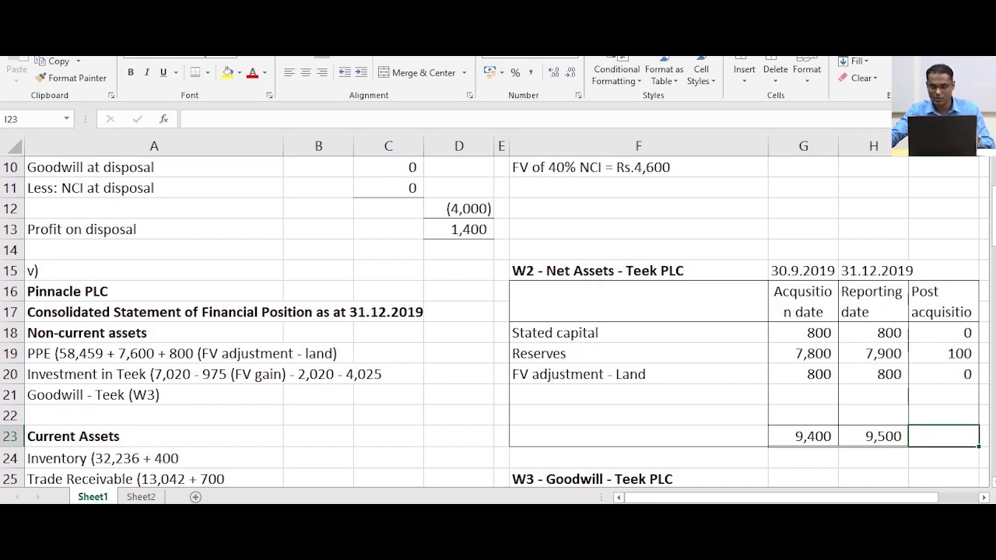
key(alt+equal)
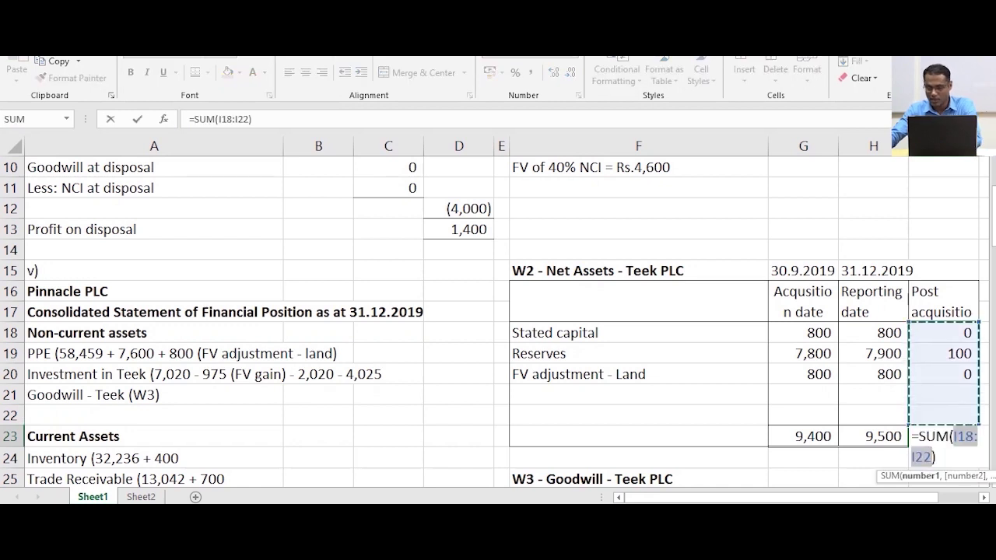
key(Return)
click(803, 437)
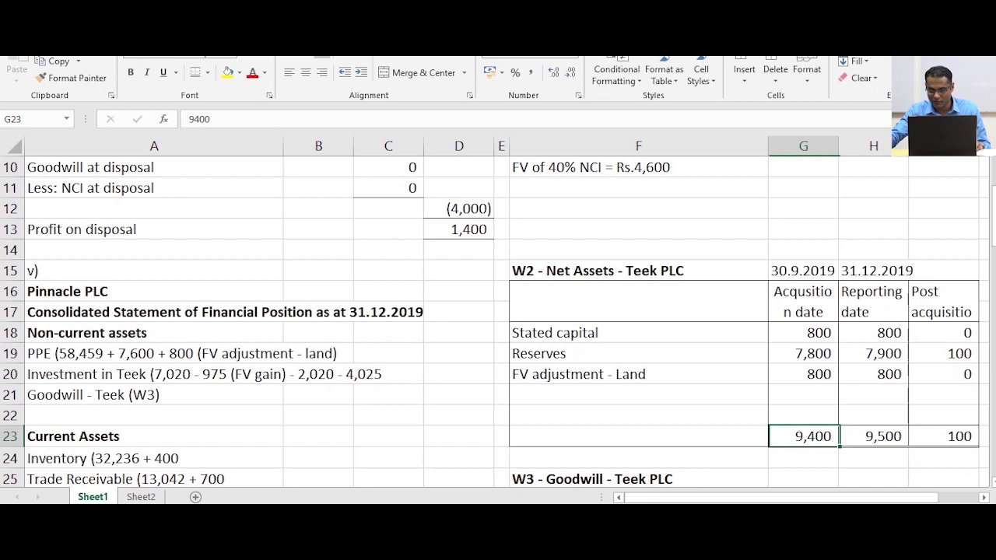
click(873, 436)
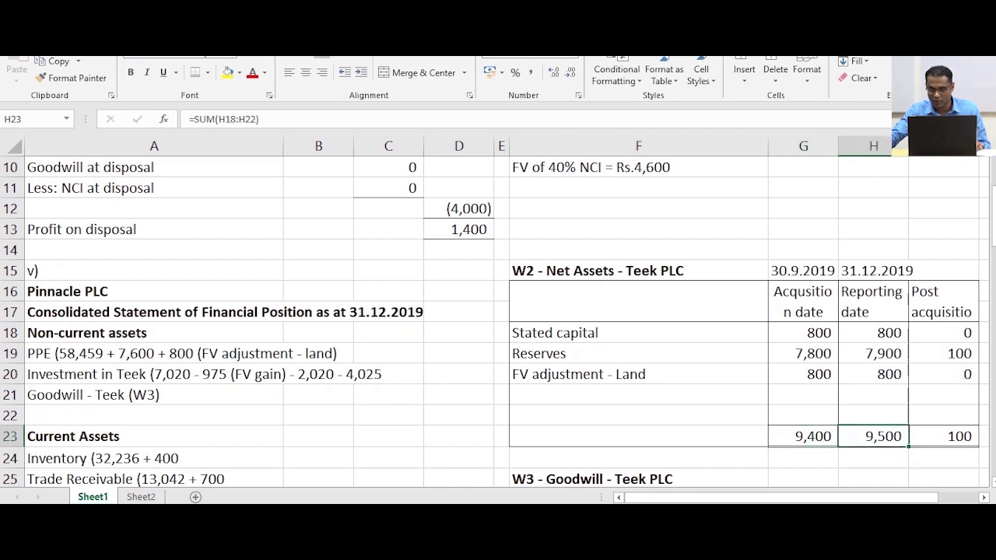
click(803, 436)
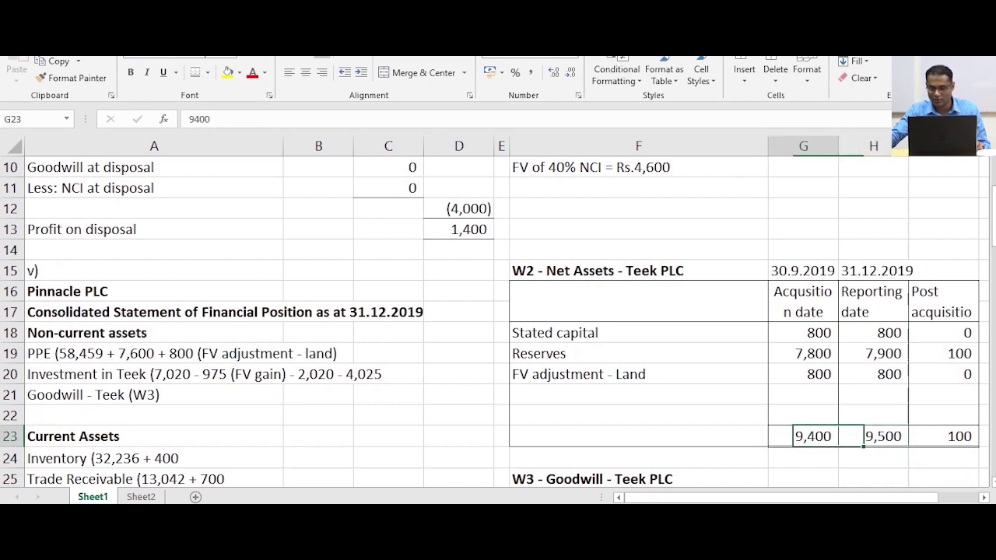
click(873, 437)
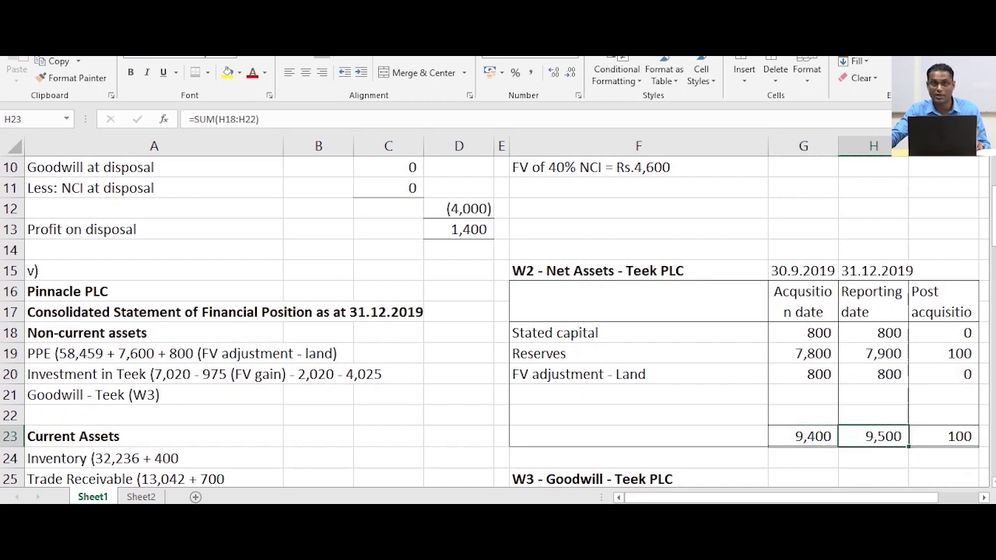
click(943, 437)
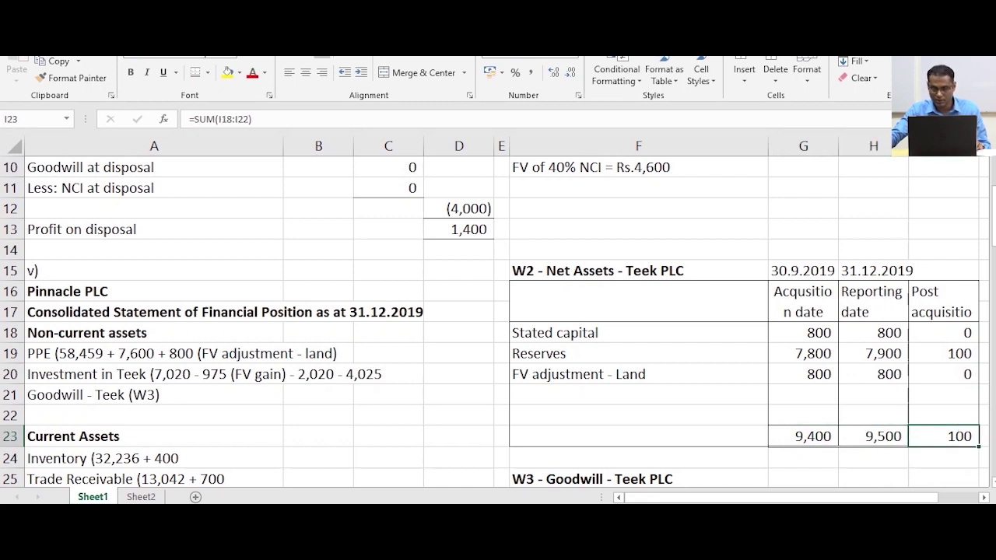
Enter the label "FF of subsidiary NA at acquisition" in F30 of the W3 goodwill working
scroll(498, 322, down, 2)
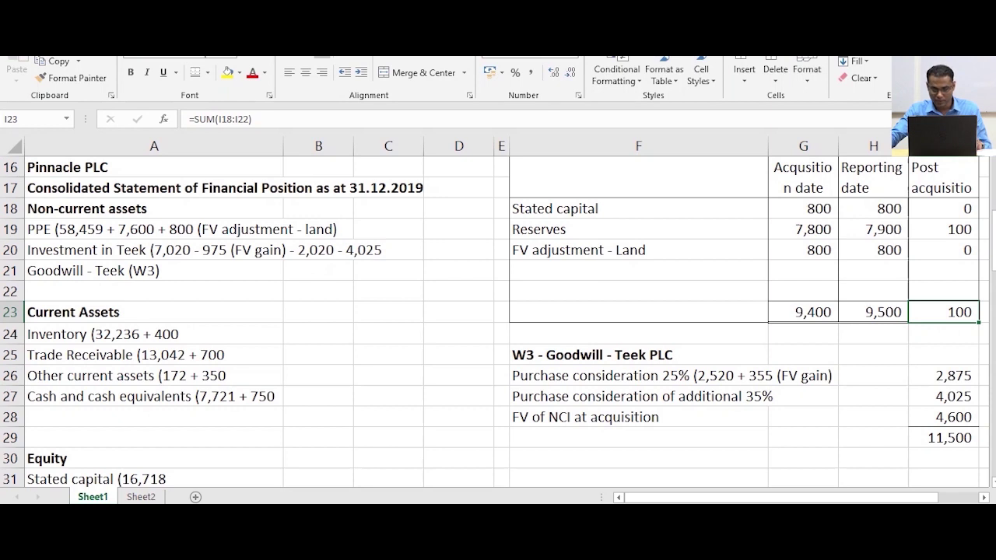
click(638, 458)
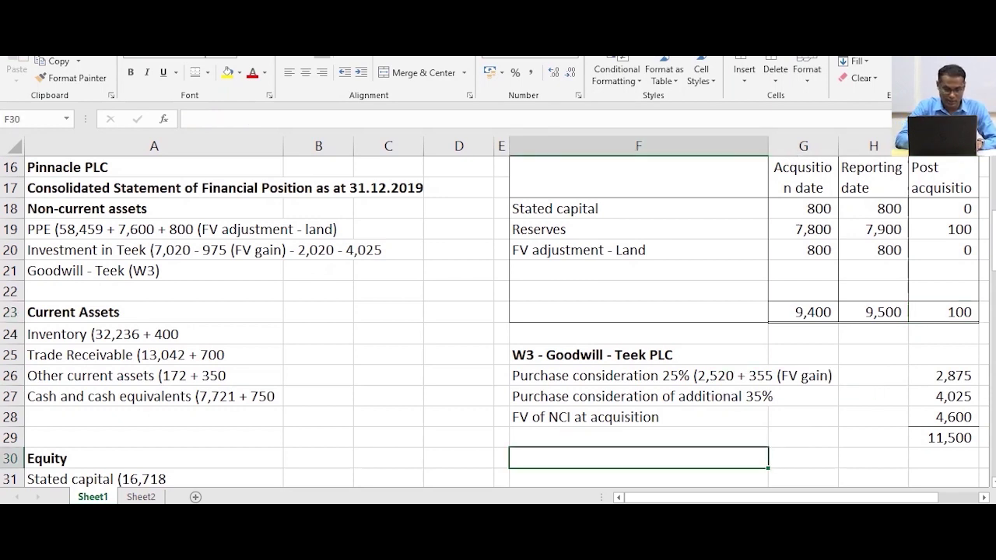
text(Fv of)
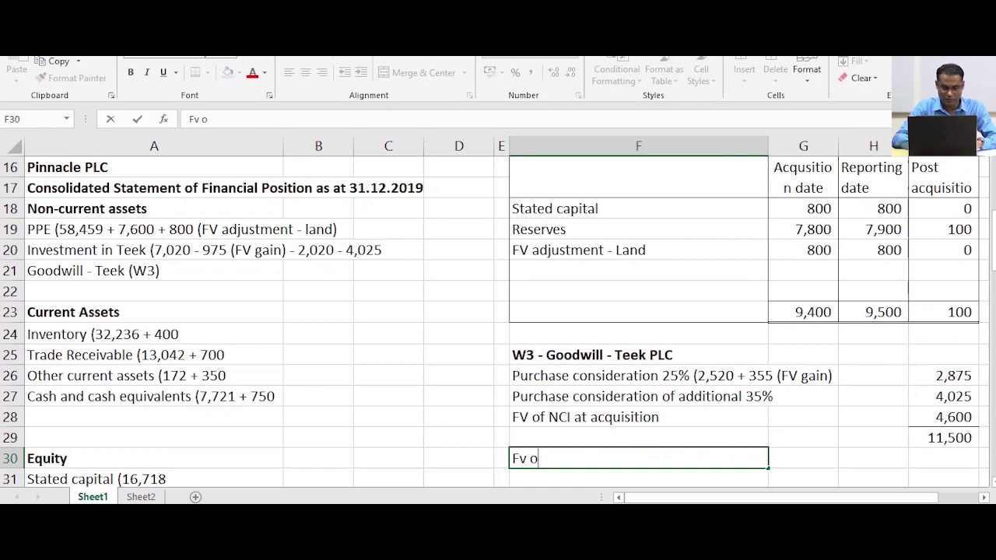
key(BackSpace)
key(BackSpace)
key(BackSpace)
key(BackSpace)
key(BackSpace)
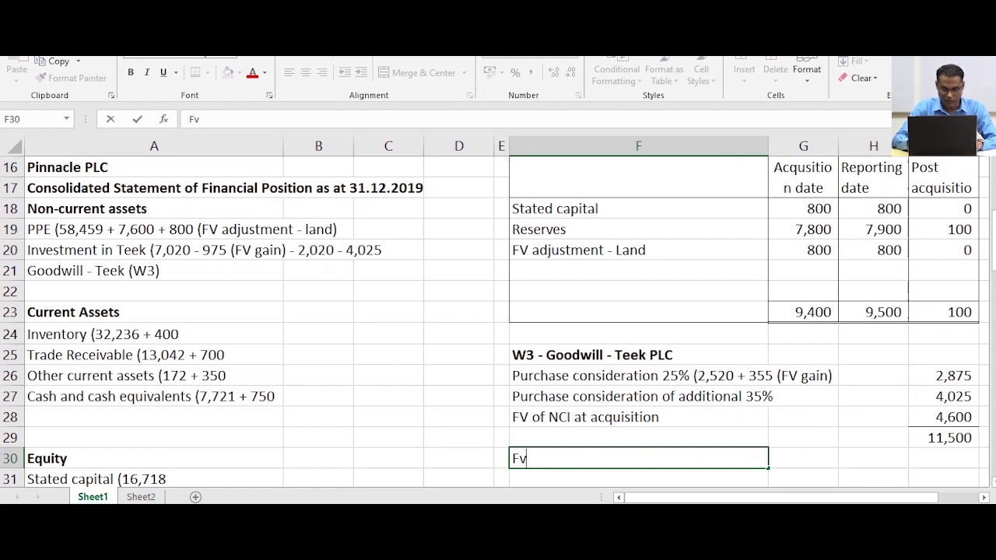
text(F of )
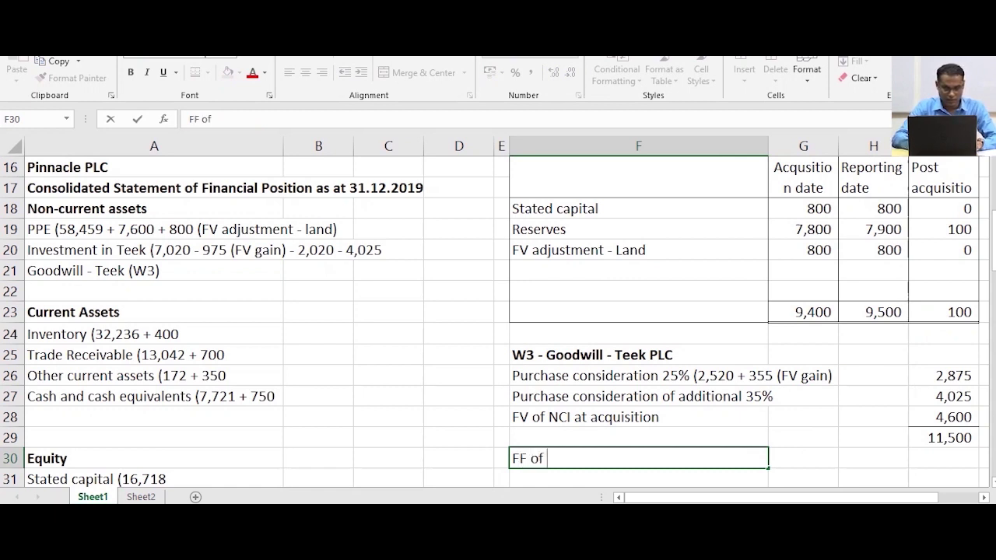
text(subsi)
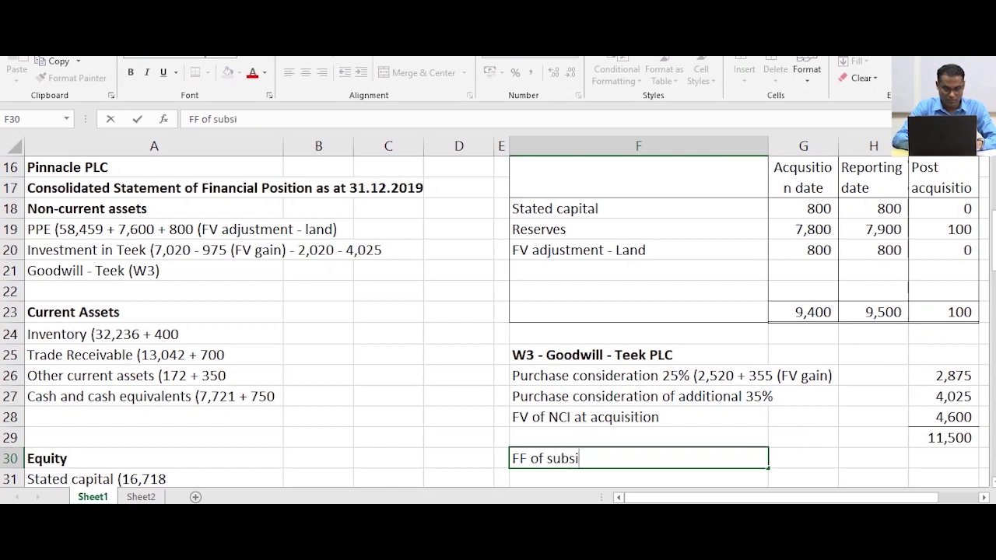
text(diary N)
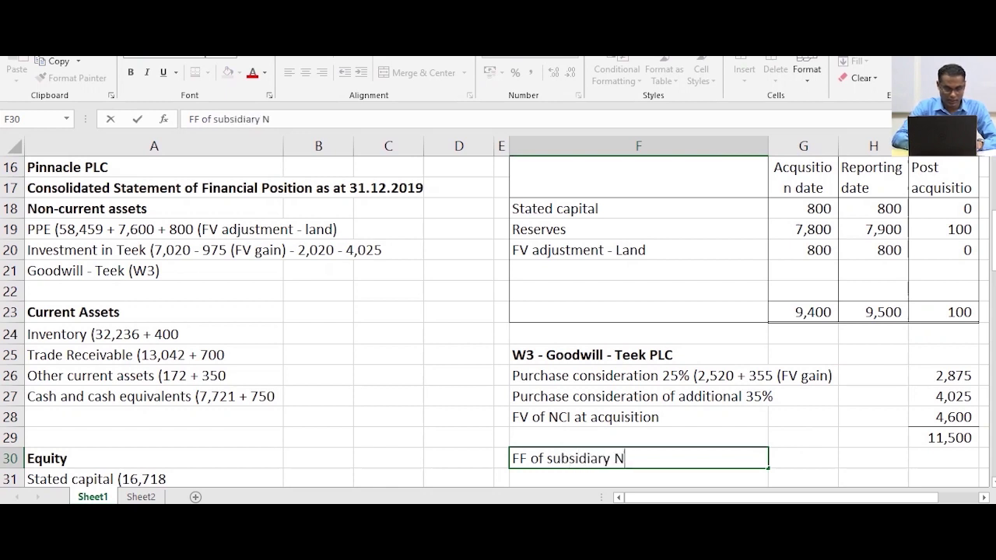
text(A at)
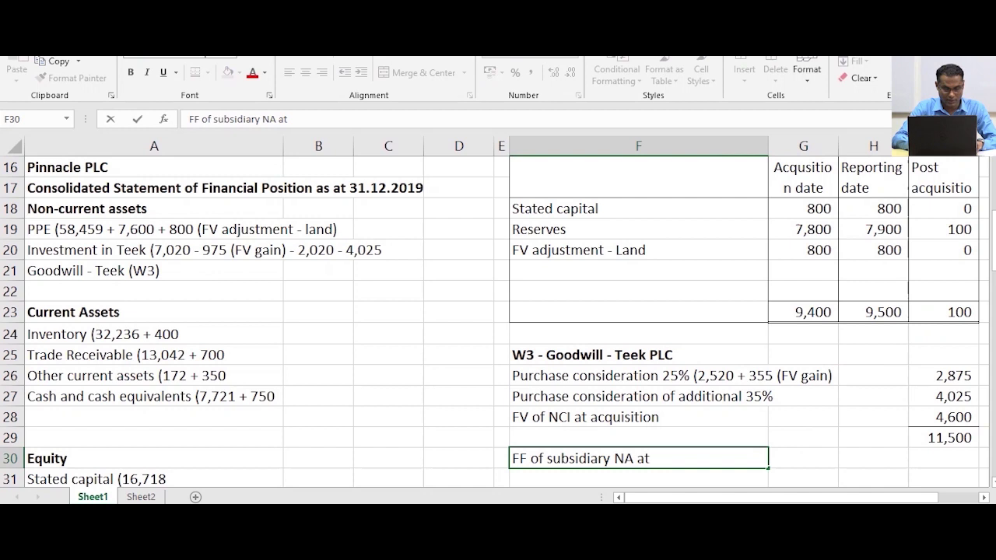
text( acquisi)
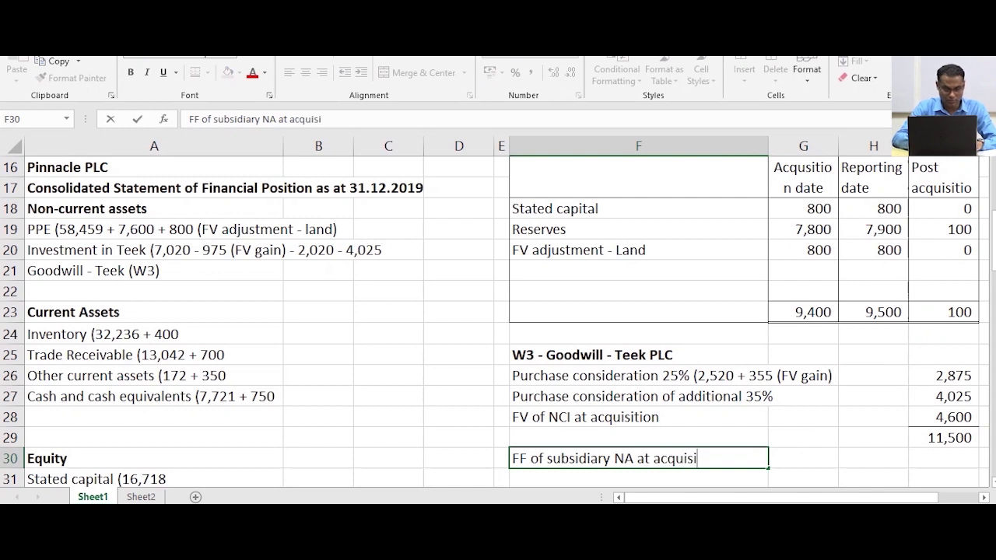
text(tion)
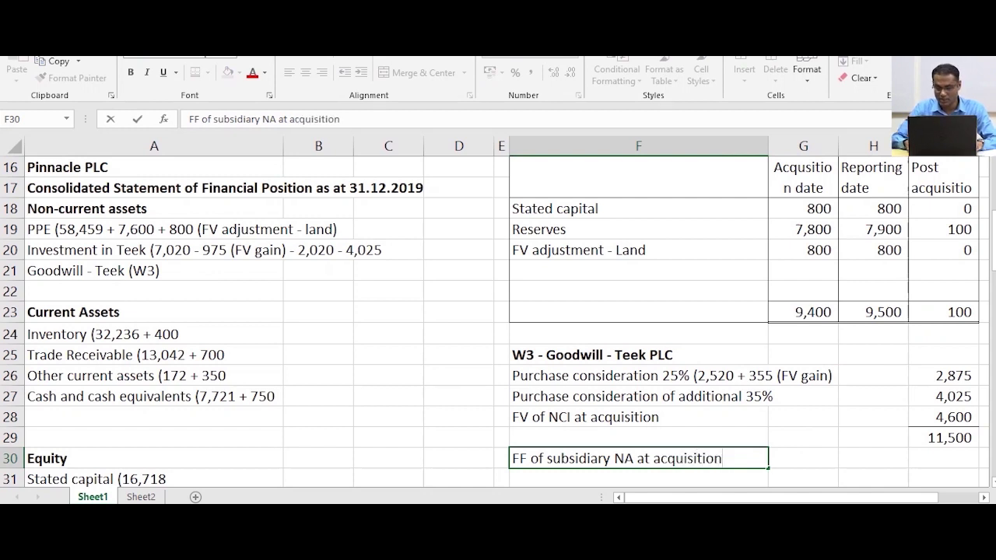
Deduct Teek's acquisition-date net assets in I30 of W3 with =-G23
key(Tab)
key(Right)
key(Right)
text(=)
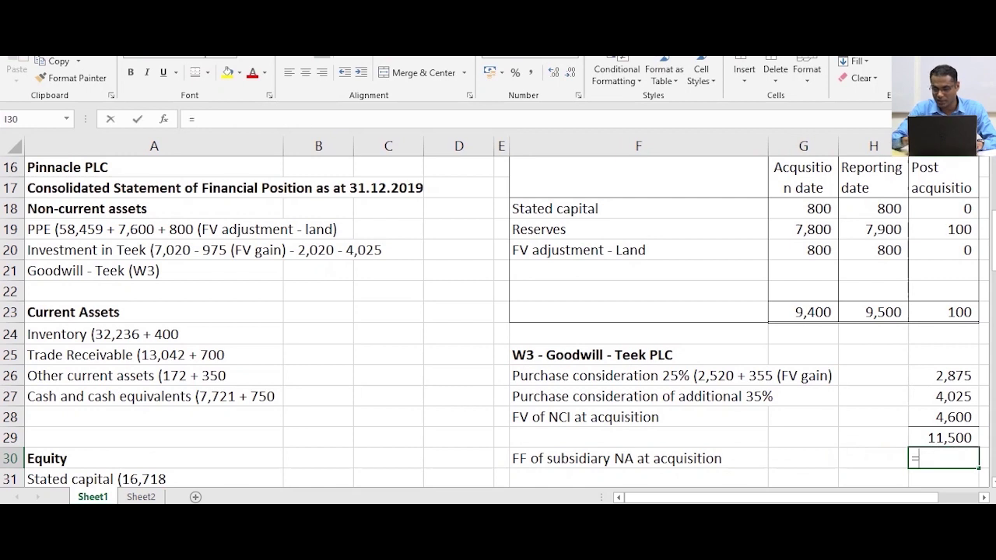
text(-)
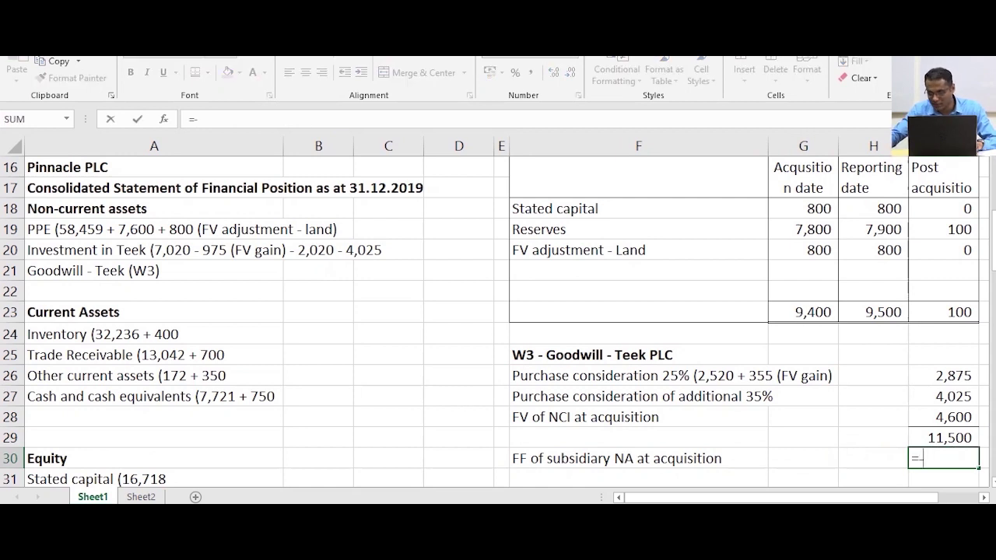
click(803, 312)
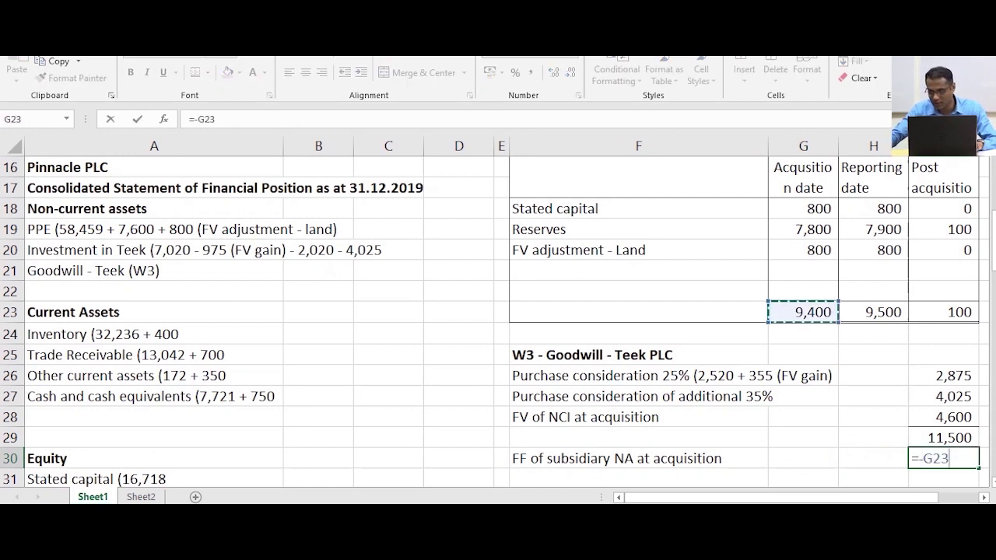
key(Return)
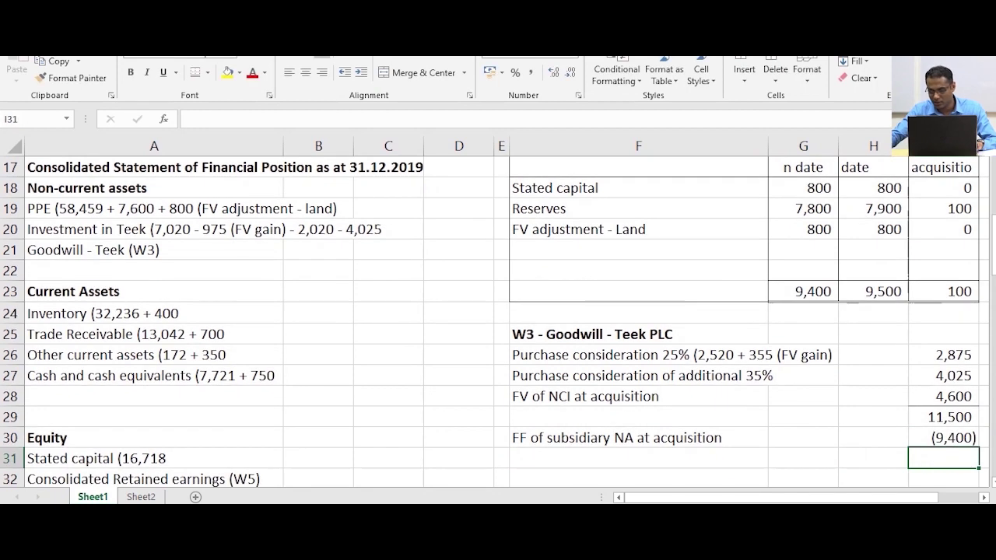
key(Up)
Correct the F30 label to "FV of subsidiary NA at acquisition"
click(638, 458)
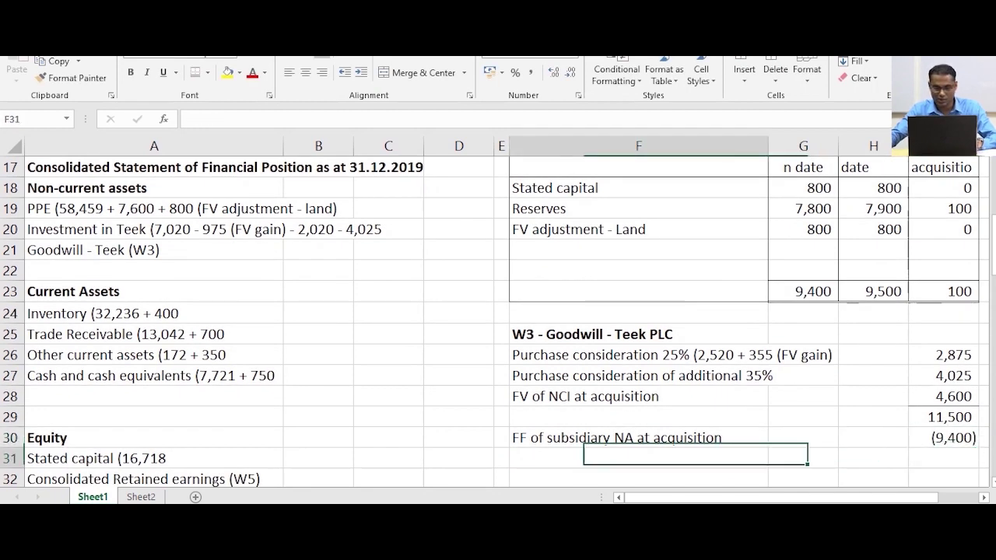
click(638, 439)
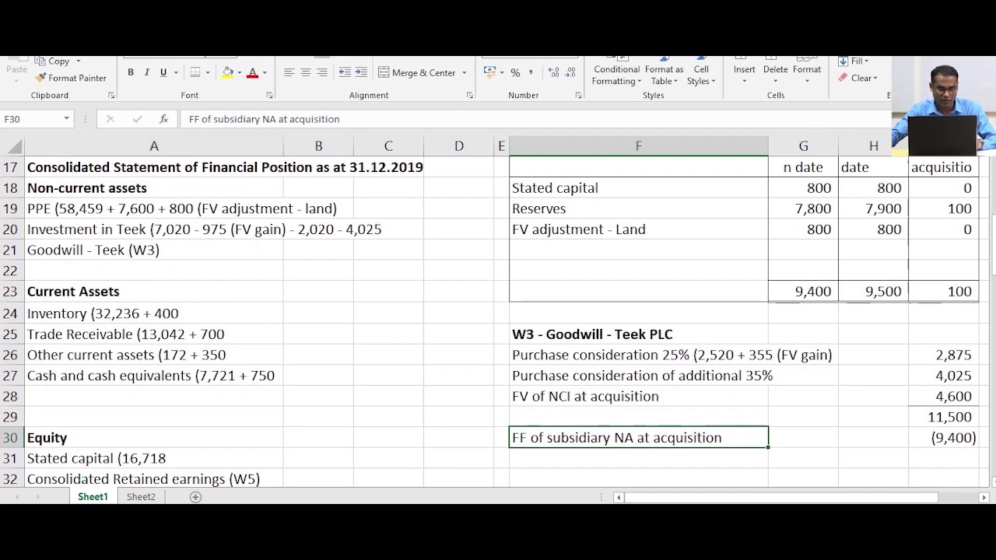
click(200, 119)
key(BackSpace)
text(V)
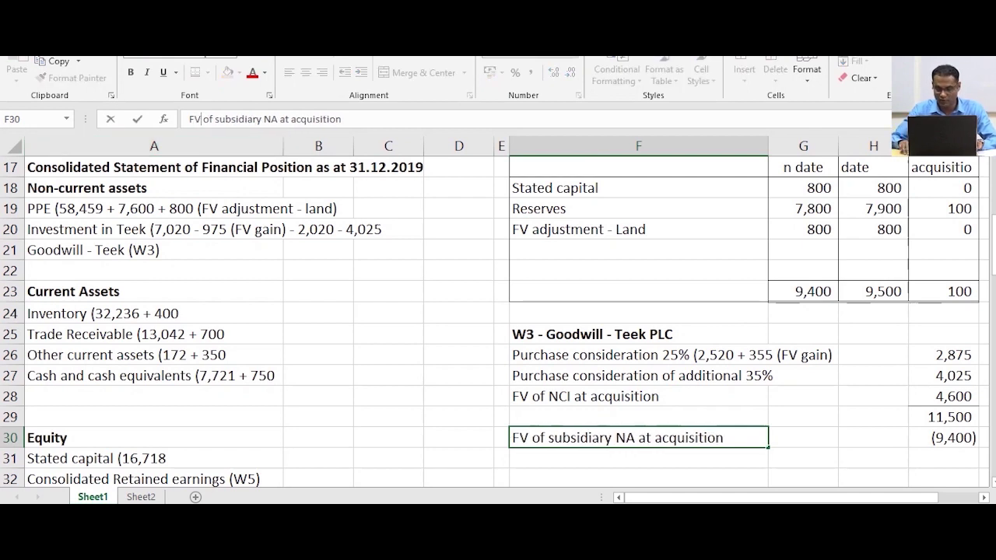
key(Return)
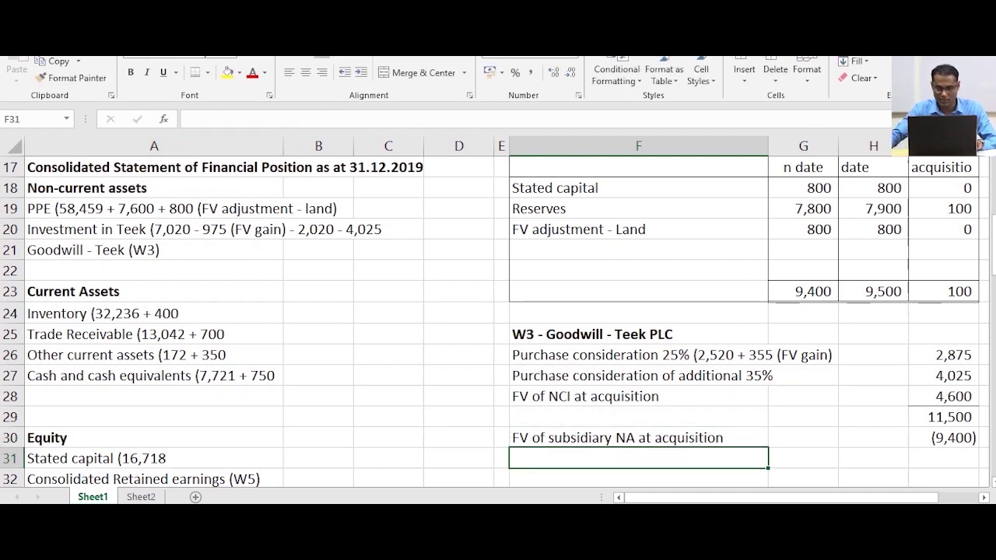
Enter the label "Goodwill at acquisition" in F31 of the W3 working
text(Goo)
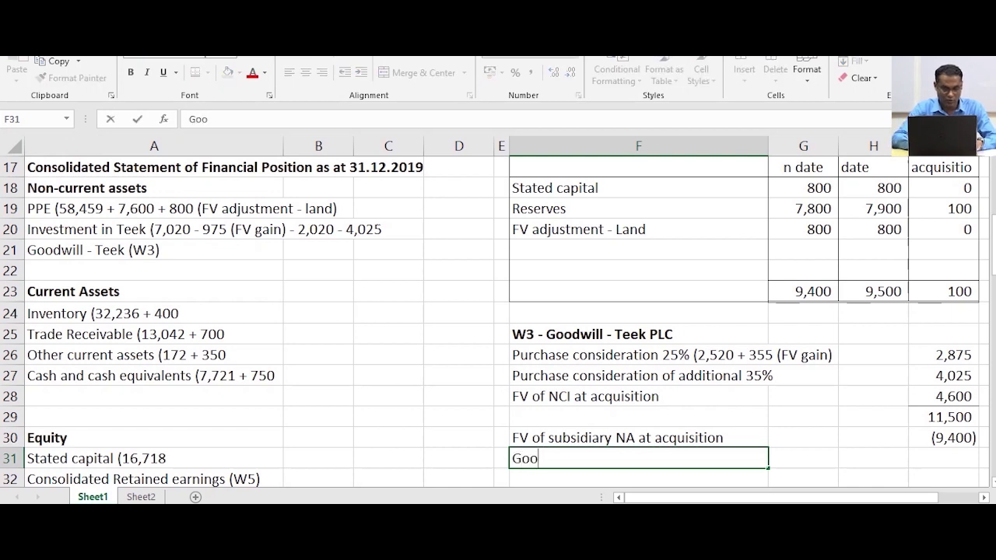
text(dwill at)
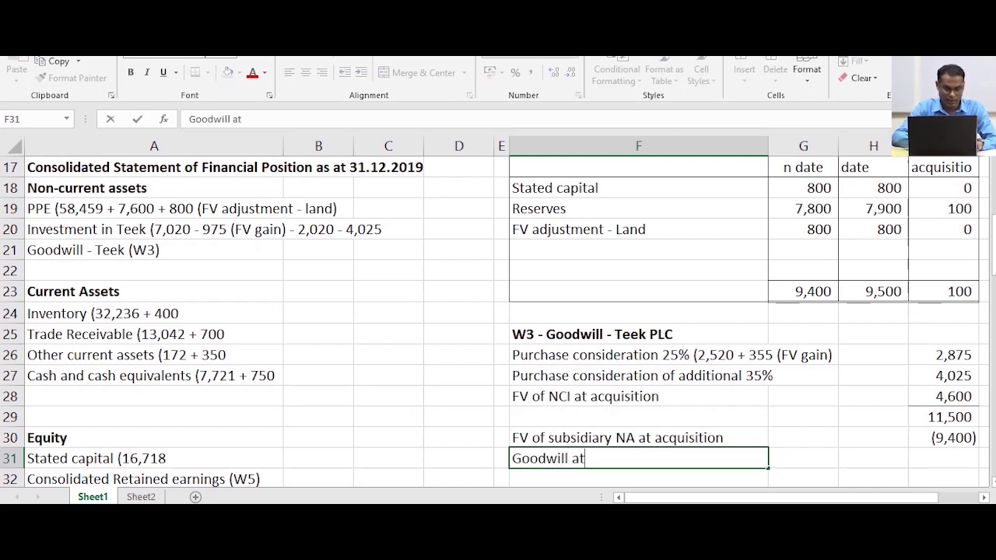
text( acquis)
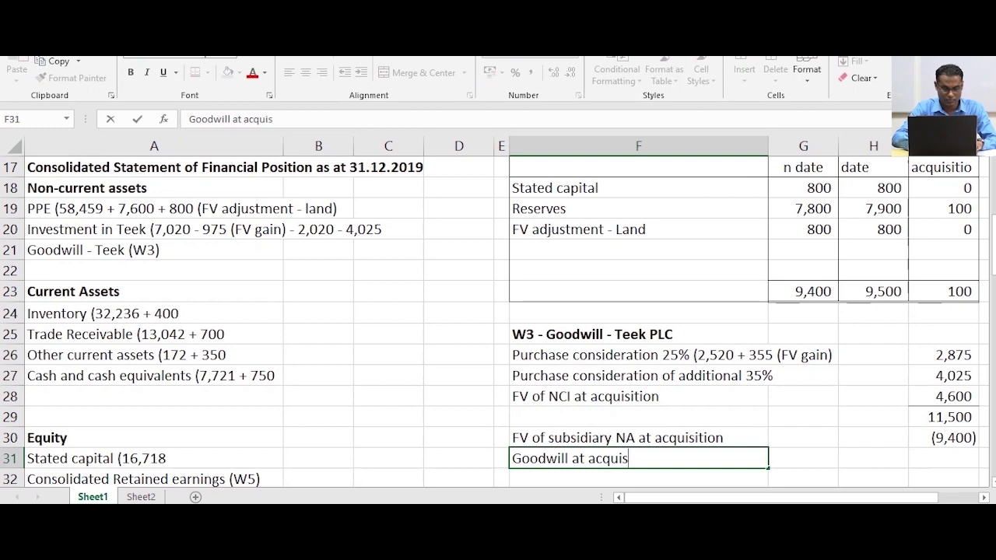
text(ition)
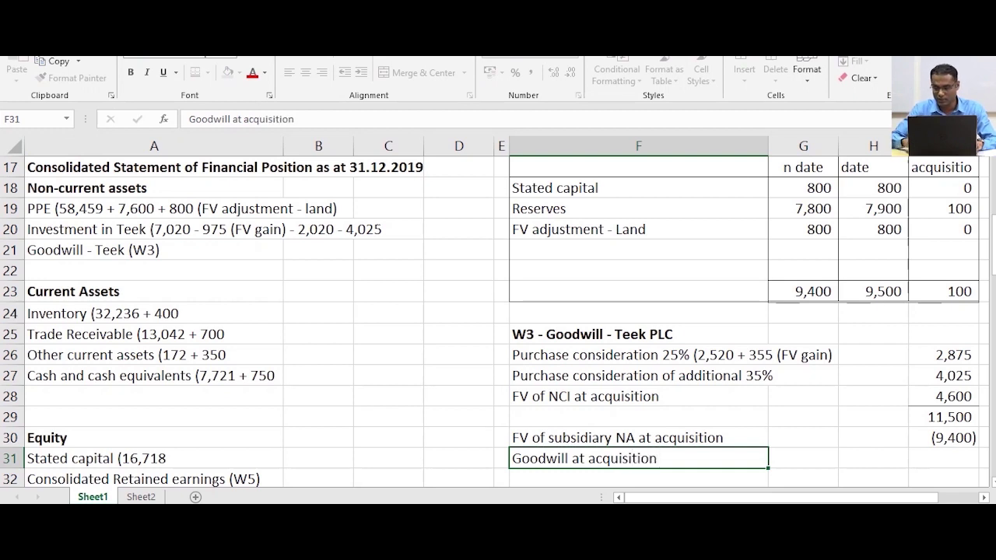
Calculate the goodwill at acquisition in I31 with =I29+I30
key(Right)
key(Right)
key(Right)
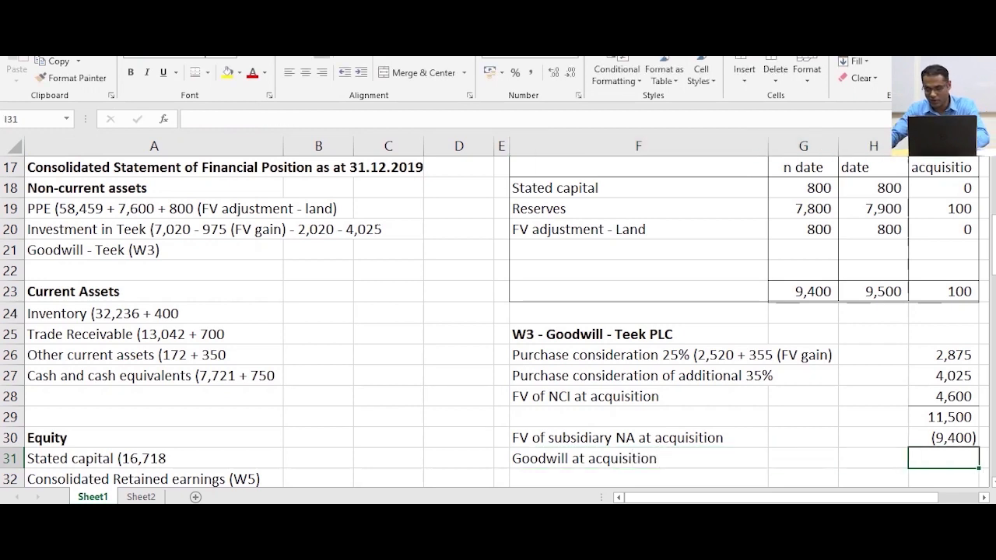
text(=)
key(Up)
key(Up)
text(+)
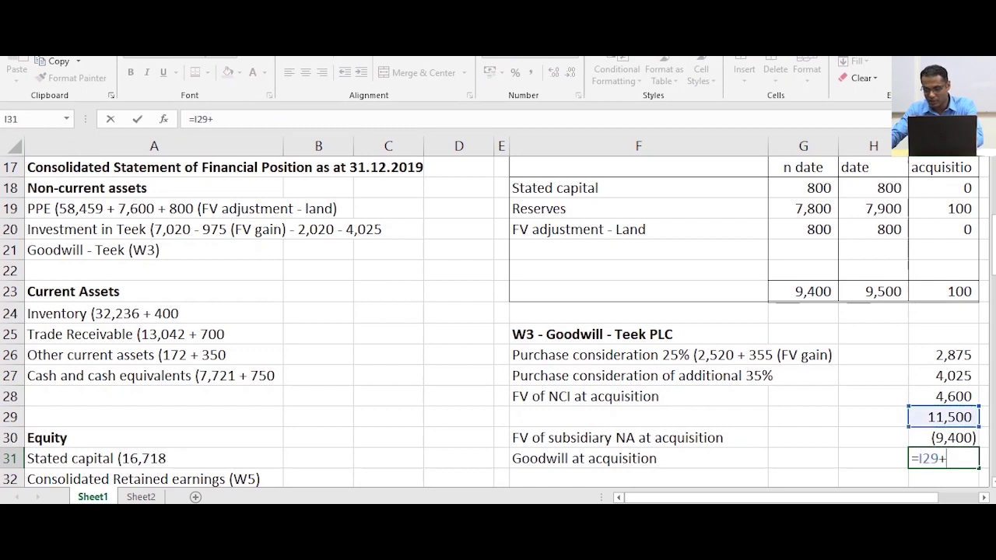
key(Up)
key(Return)
Add bottom borders below the subsidiary net assets in I30 and the goodwill figure in I31
click(944, 418)
click(208, 73)
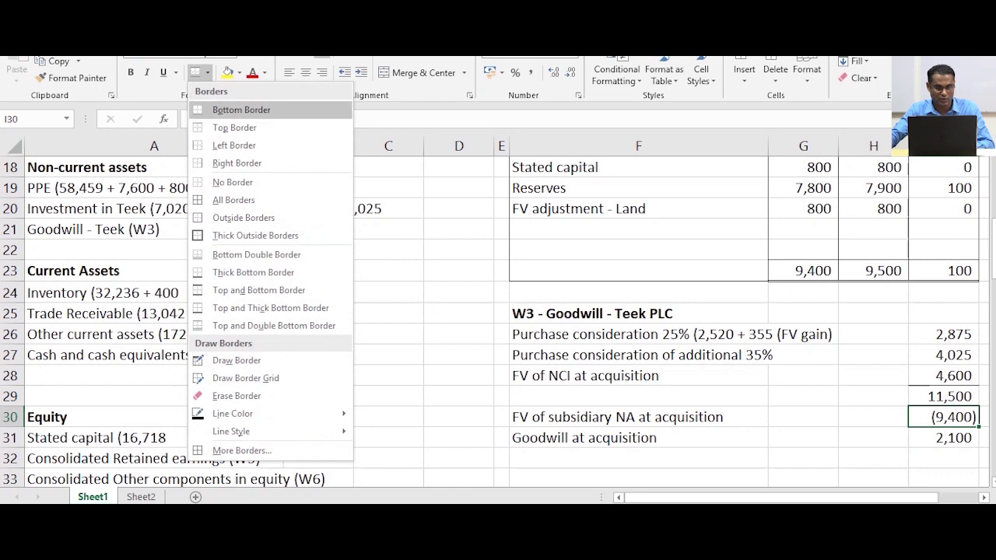
click(241, 110)
click(700, 418)
click(944, 438)
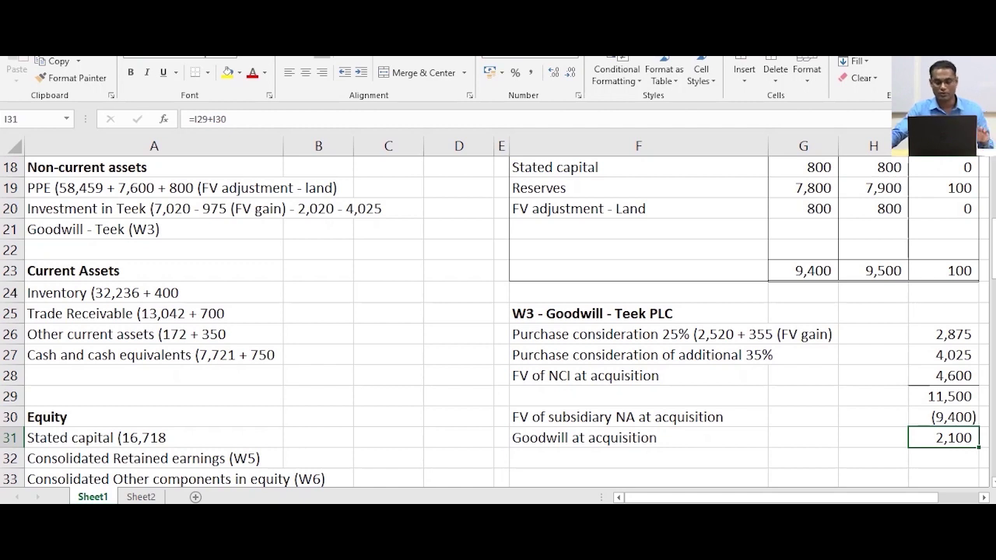
key(Left)
key(Right)
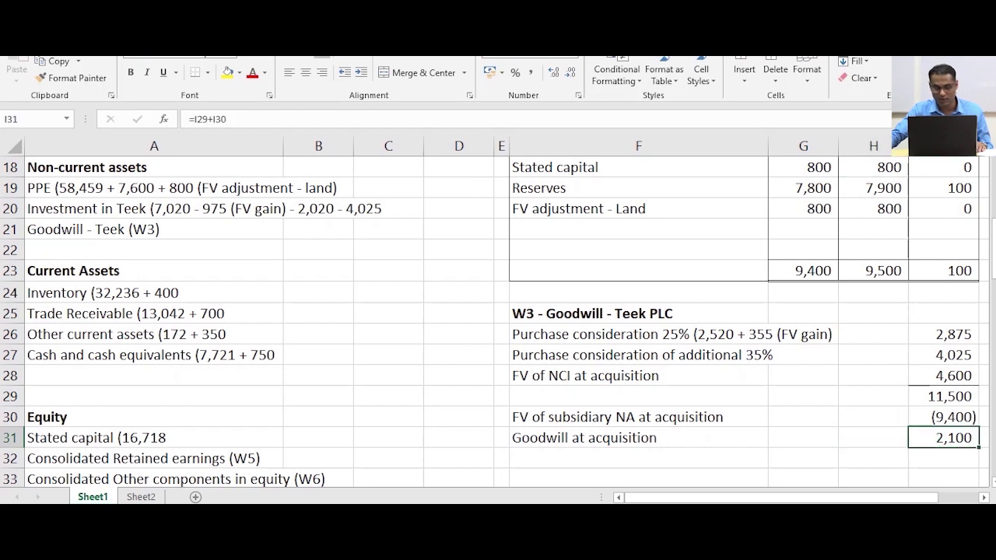
click(873, 458)
click(943, 439)
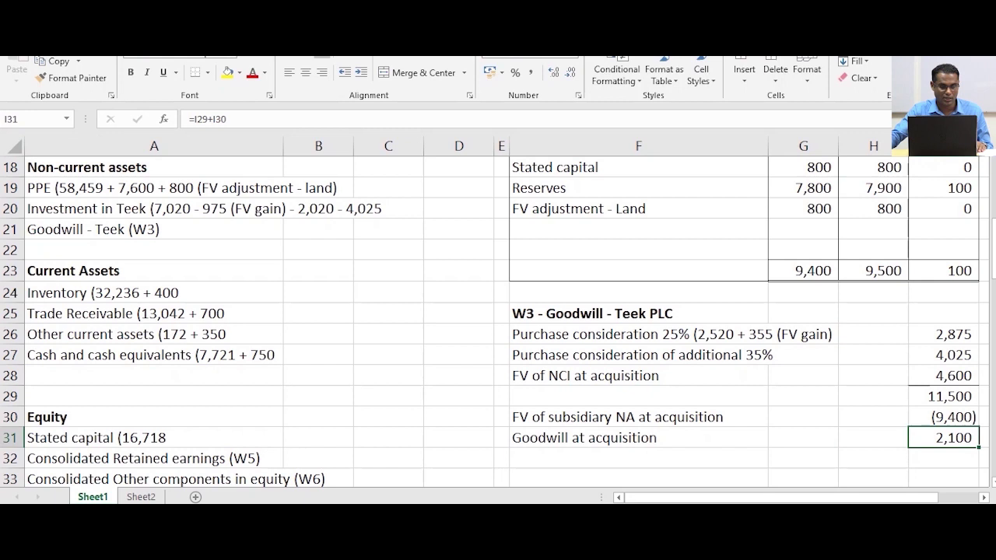
Link D21, Goodwill - Teek in the consolidated statement of financial position, to the W3 goodwill in I31
click(459, 230)
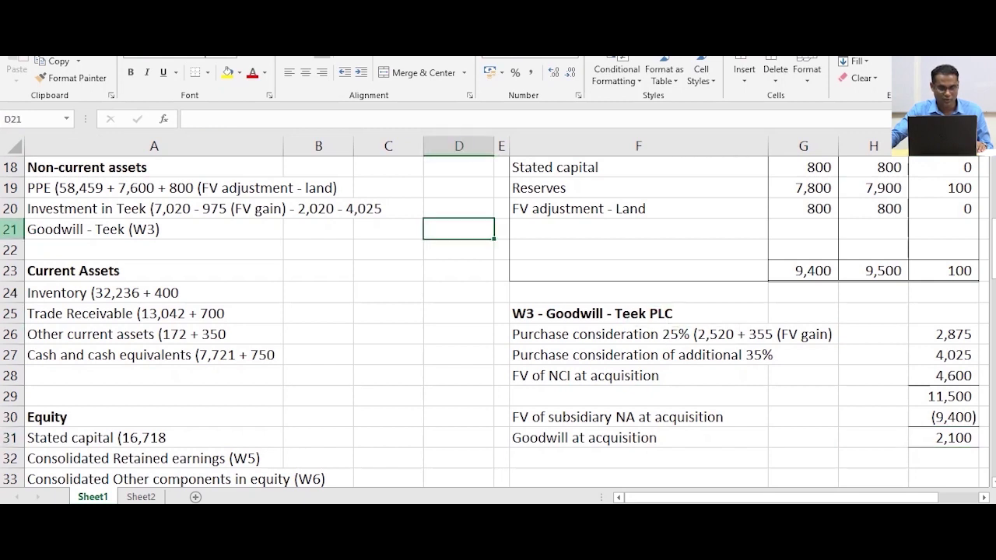
text(=)
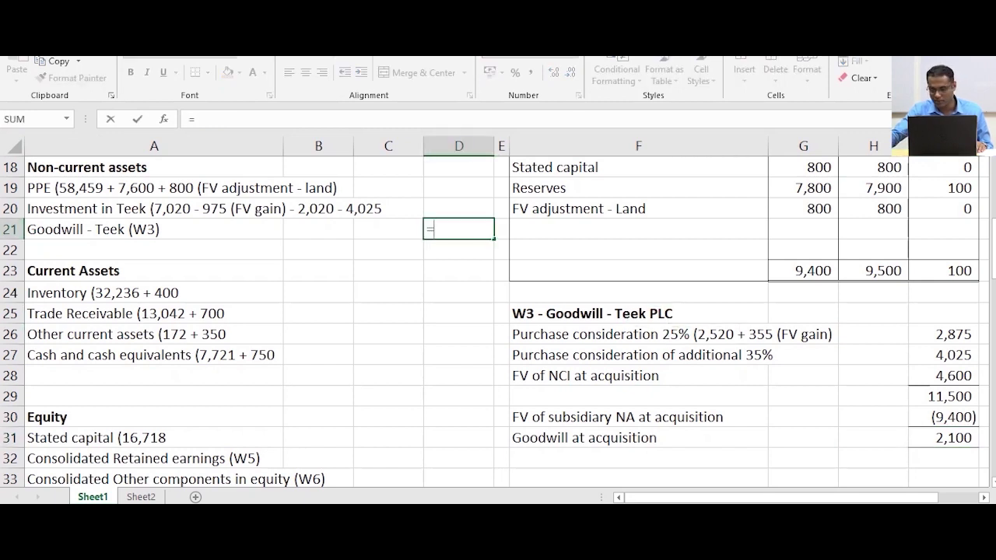
click(943, 438)
key(Return)
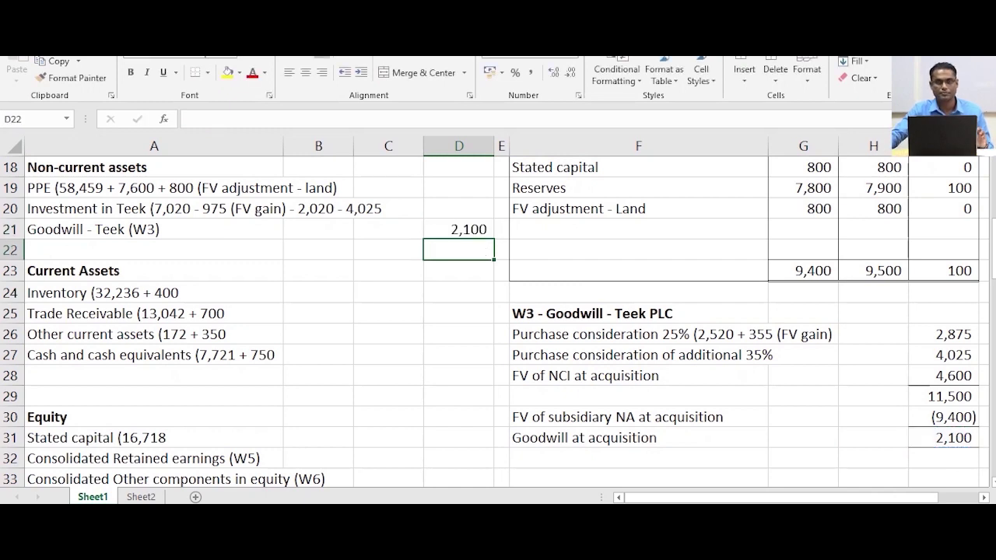
Review the W2 net assets and W3 goodwill workings, including the two purchase consideration amounts in I26:I27
scroll(498, 321, up, 1)
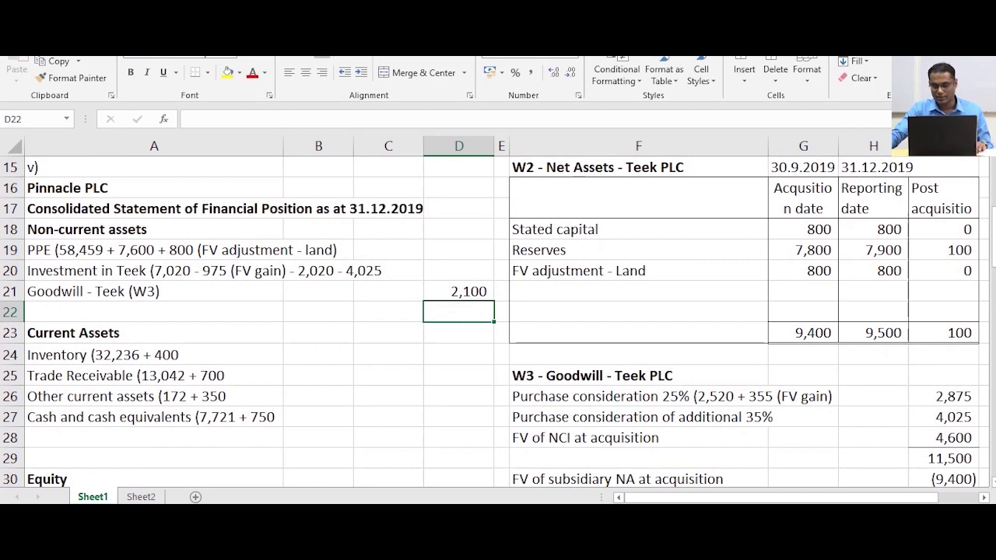
scroll(498, 322, up, 1)
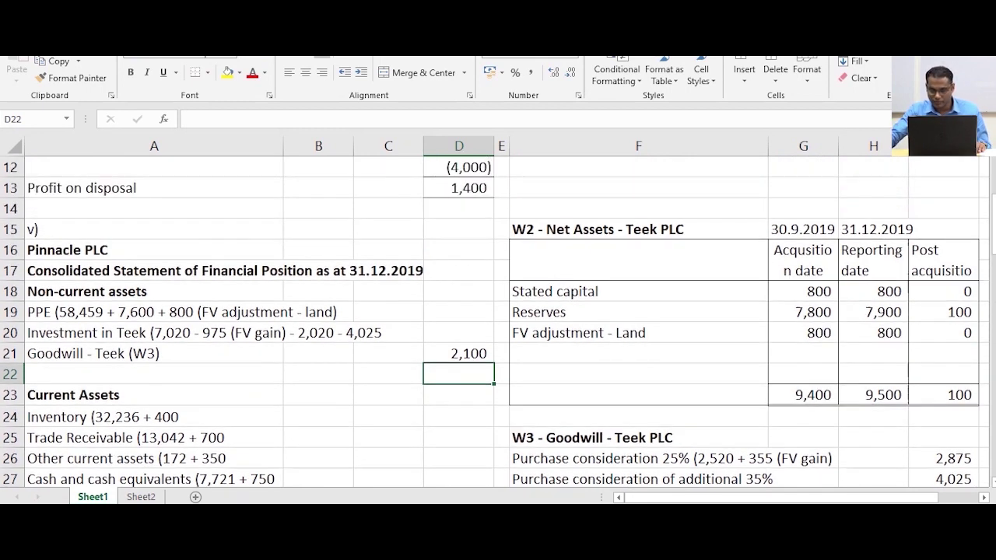
scroll(498, 321, down, 1)
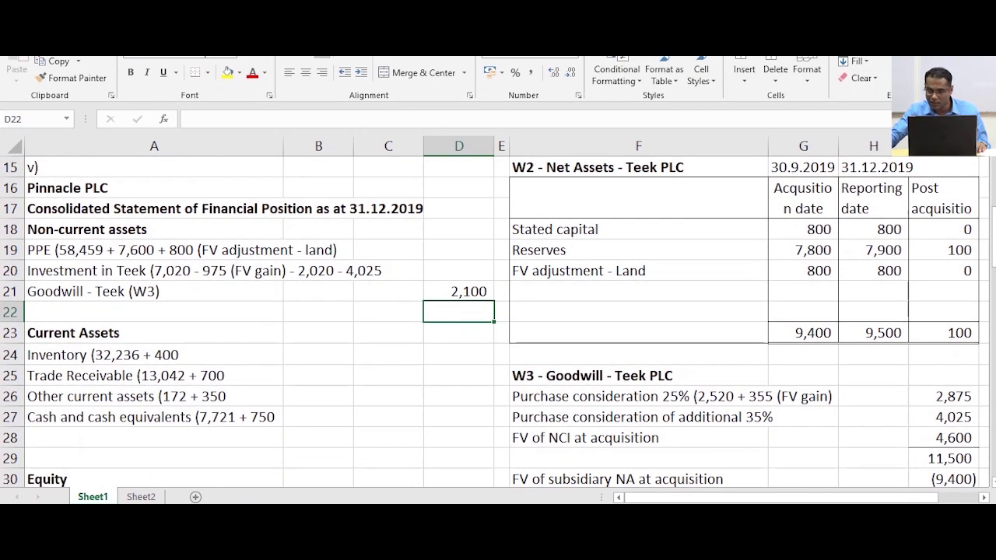
scroll(498, 321, down, 1)
click(944, 417)
drag(944, 334, 944, 355)
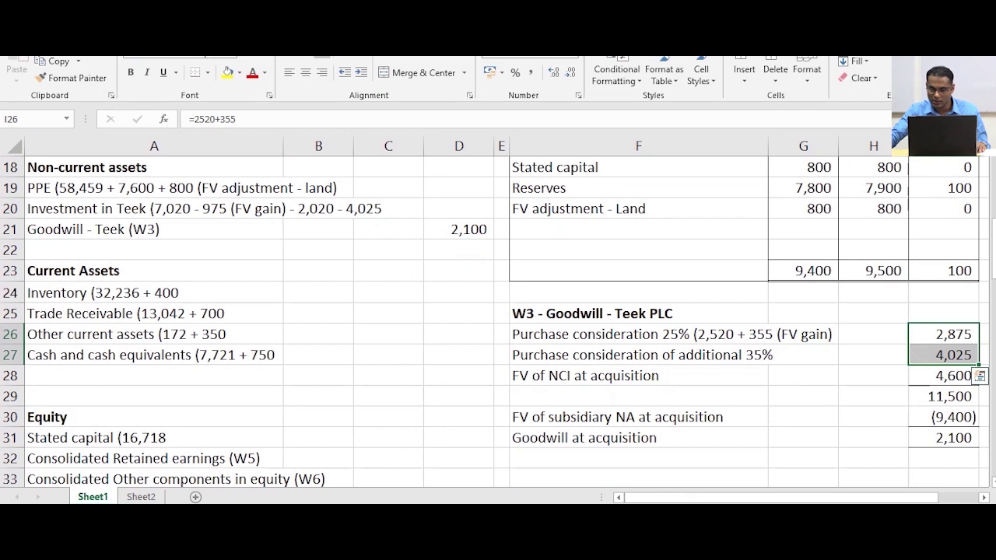
Examine the W3 goodwill calculation in I28:I31, covering the NCI fair value, subtotal, subsidiary net assets and resulting goodwill
click(944, 375)
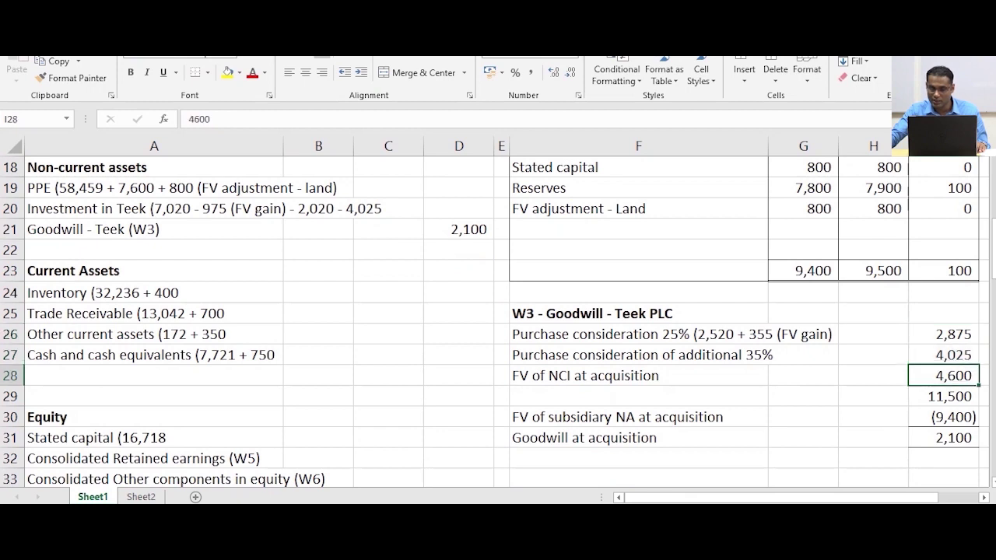
click(944, 397)
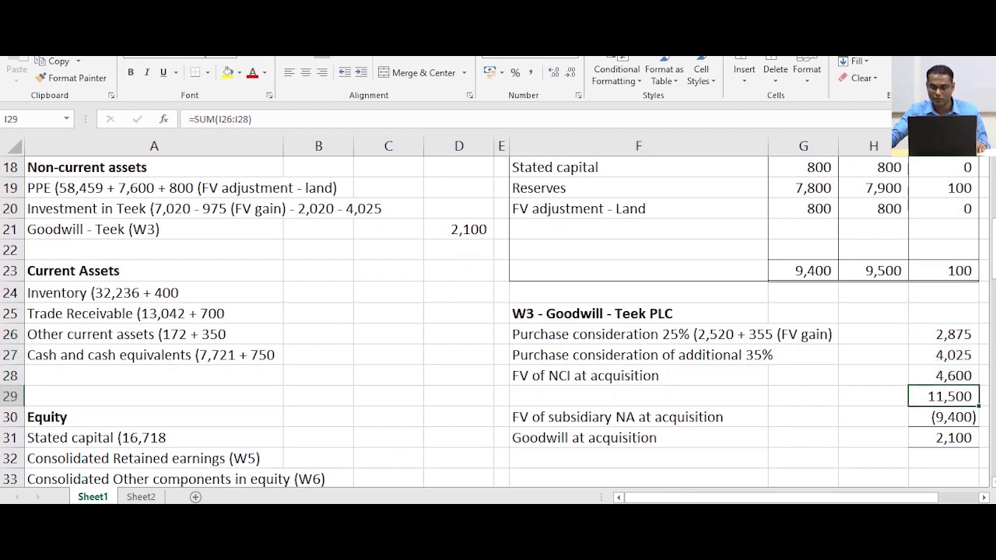
scroll(498, 321, up, 1)
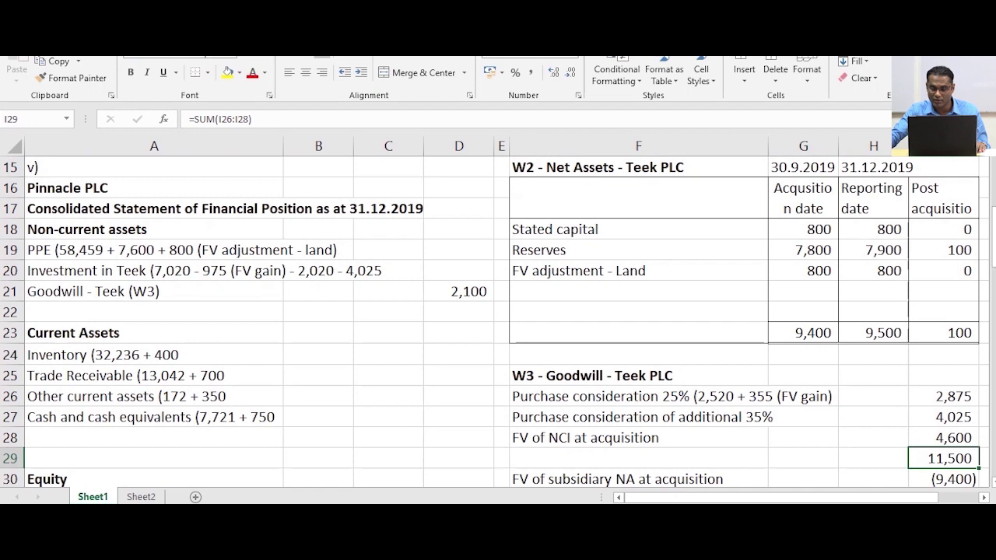
scroll(498, 321, down, 1)
click(943, 417)
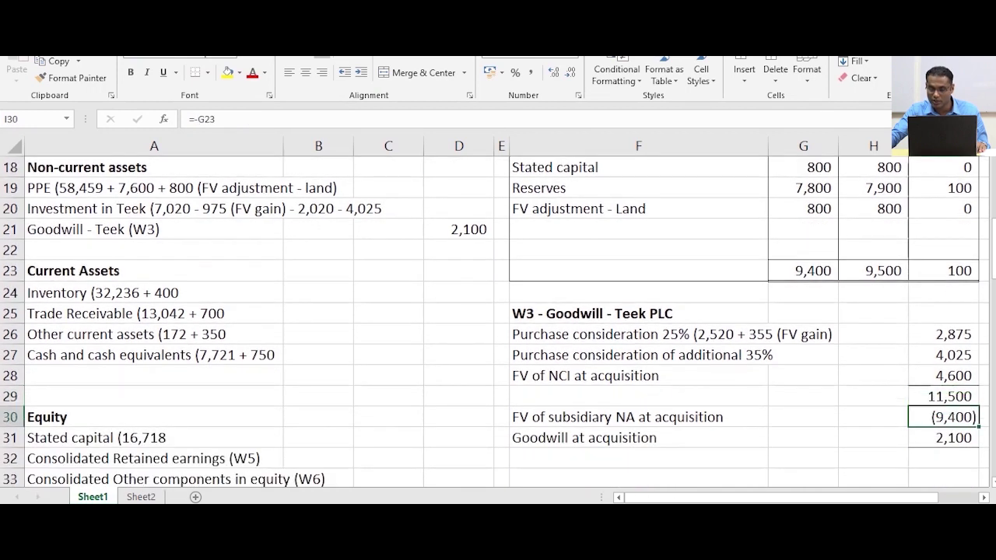
click(944, 438)
scroll(498, 321, up, 1)
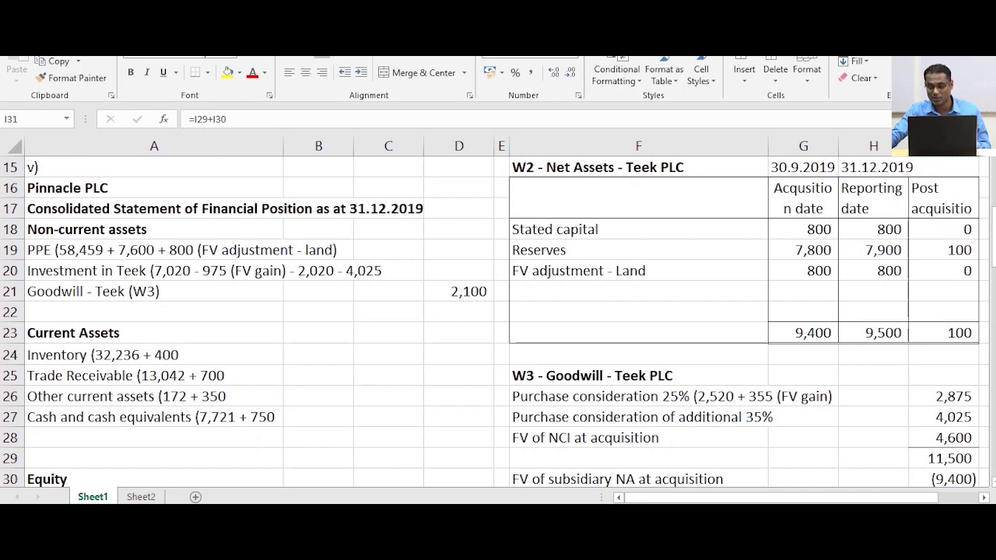
scroll(499, 311, down, 4)
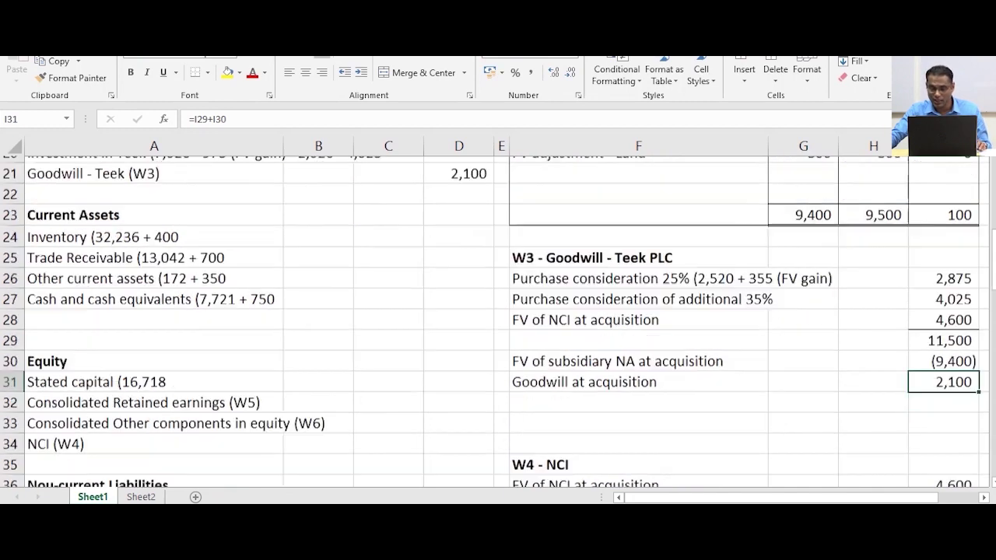
Examine the W4 NCI working and the W2 reporting-date and post-acquisition net asset totals in H23:I23
click(638, 334)
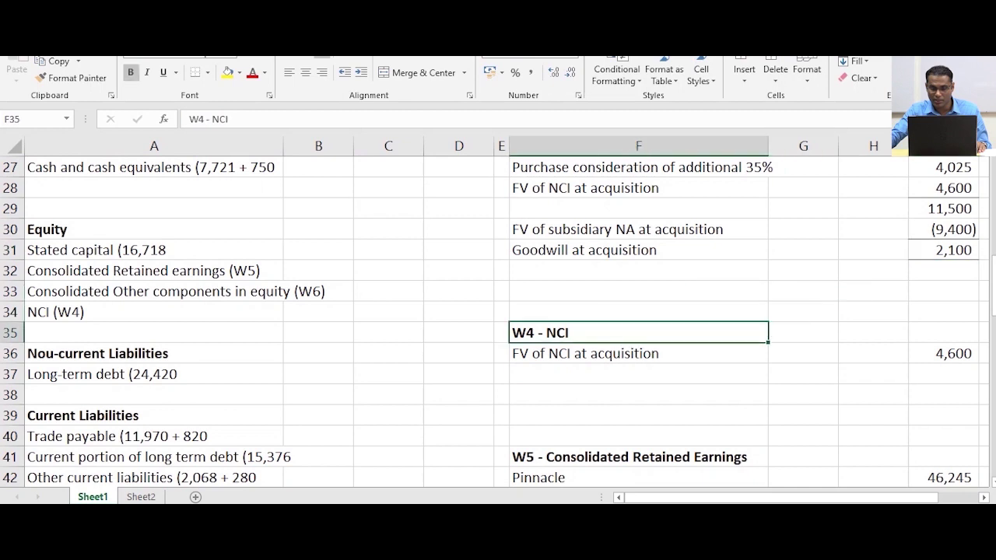
scroll(638, 335, down, 1)
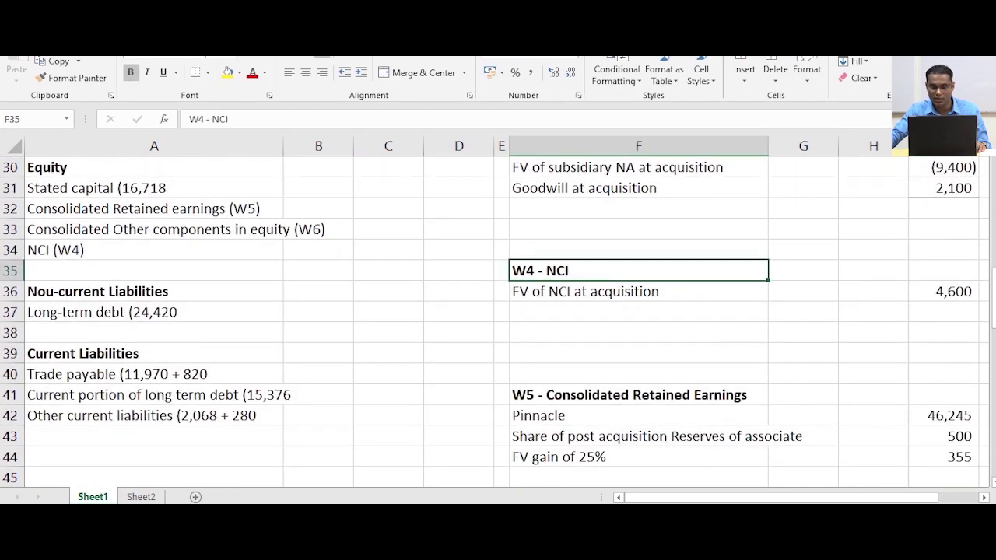
scroll(498, 322, up, 1)
scroll(498, 319, up, 1)
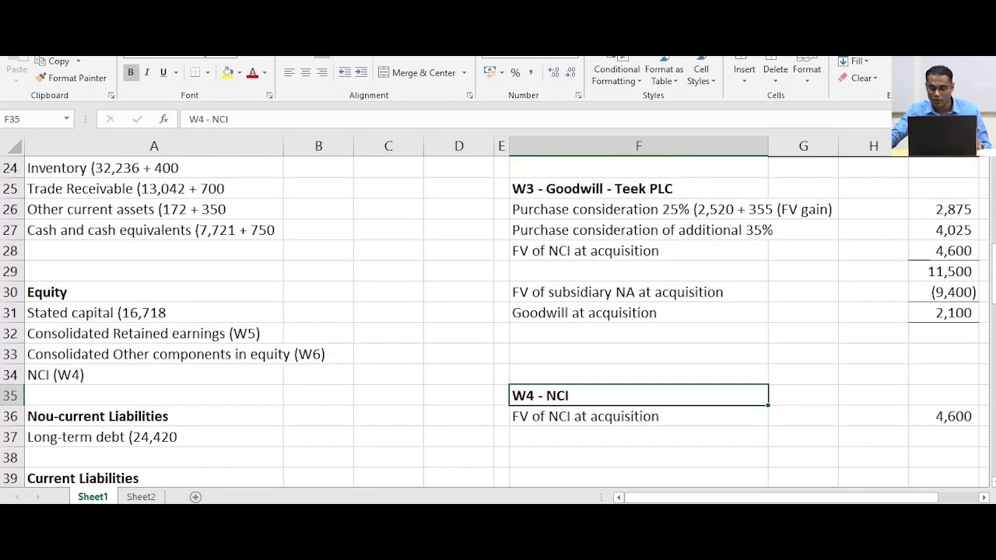
scroll(499, 319, up, 1)
click(944, 209)
scroll(498, 319, up, 2)
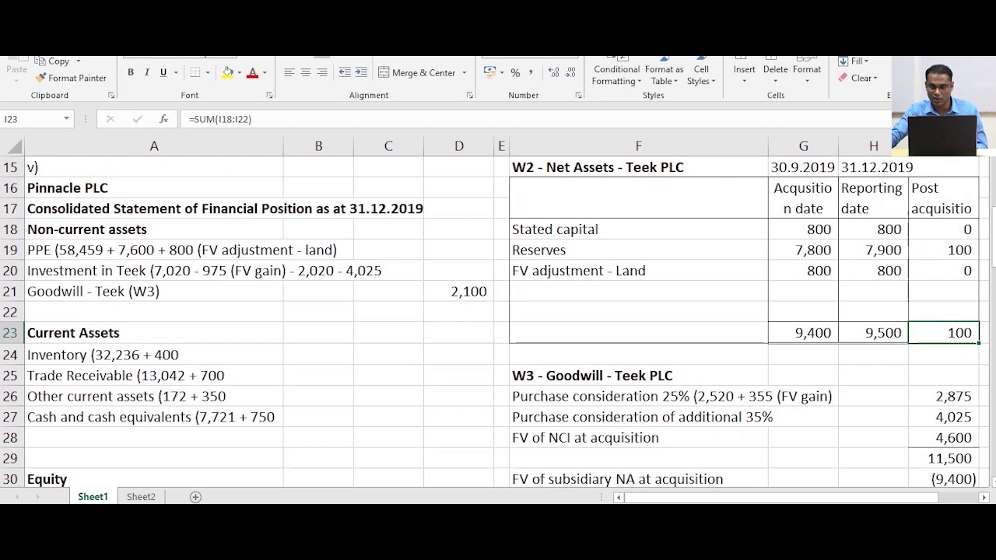
click(874, 333)
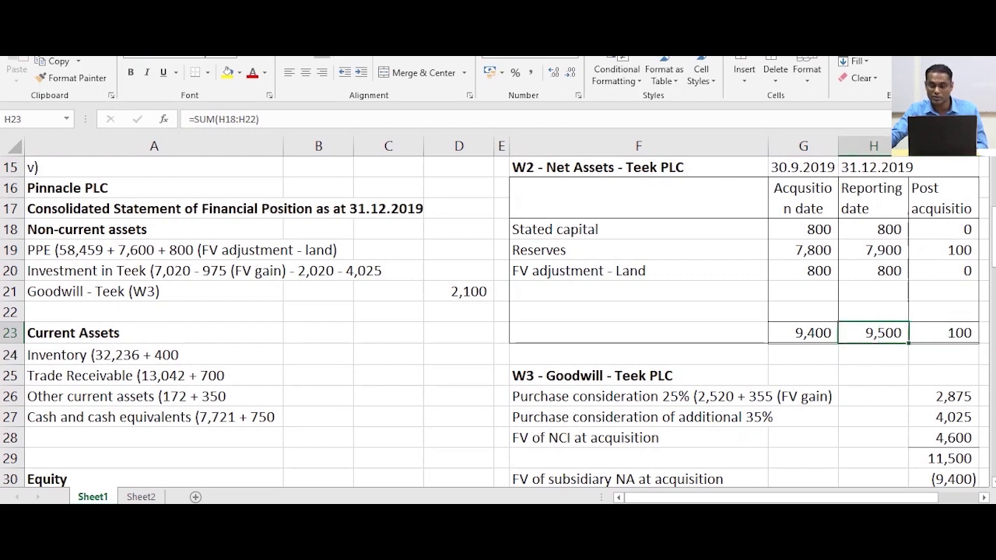
click(943, 333)
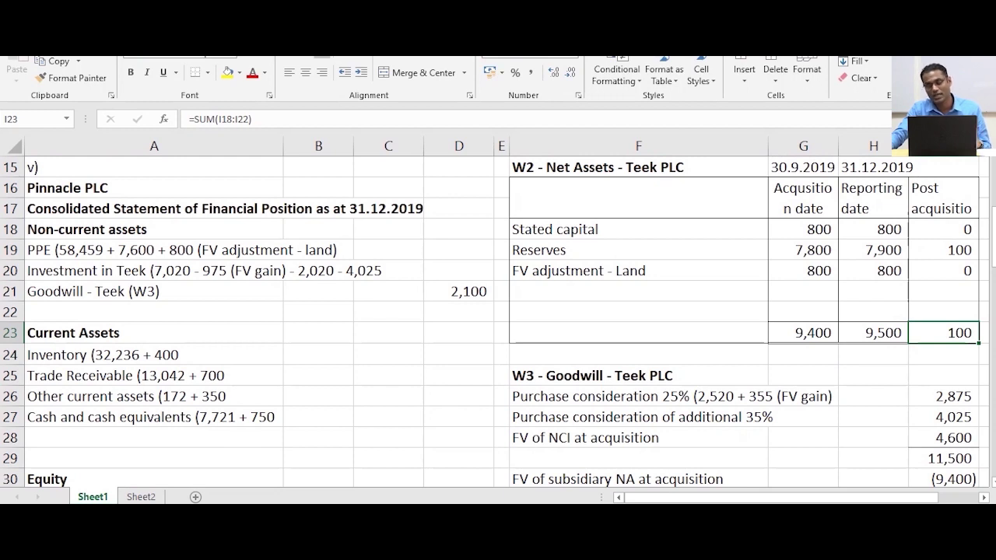
Add the row label "Teek - post acquisition (100 x 60%)" in F45 of the W5 Consolidated Retained Earnings working
scroll(498, 319, down, 1)
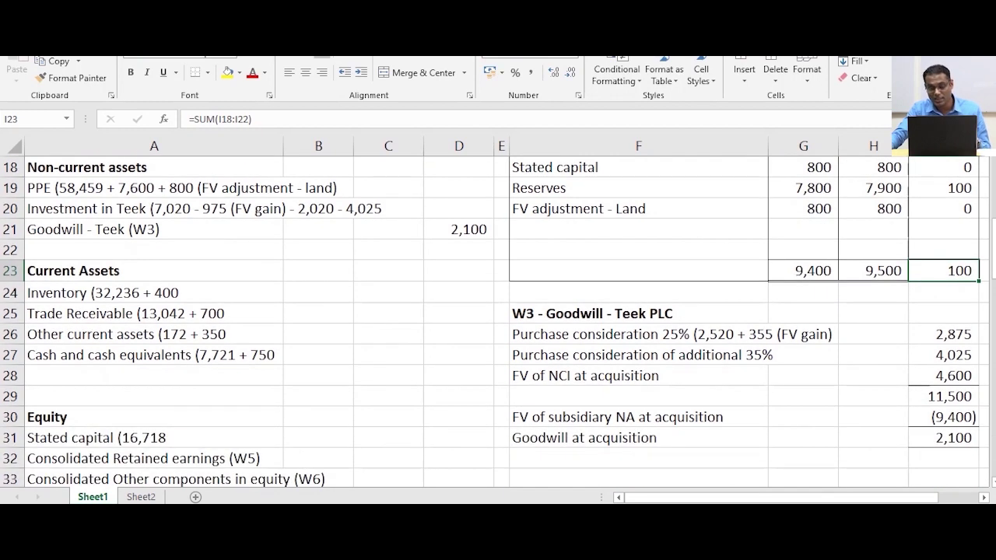
scroll(499, 319, down, 4)
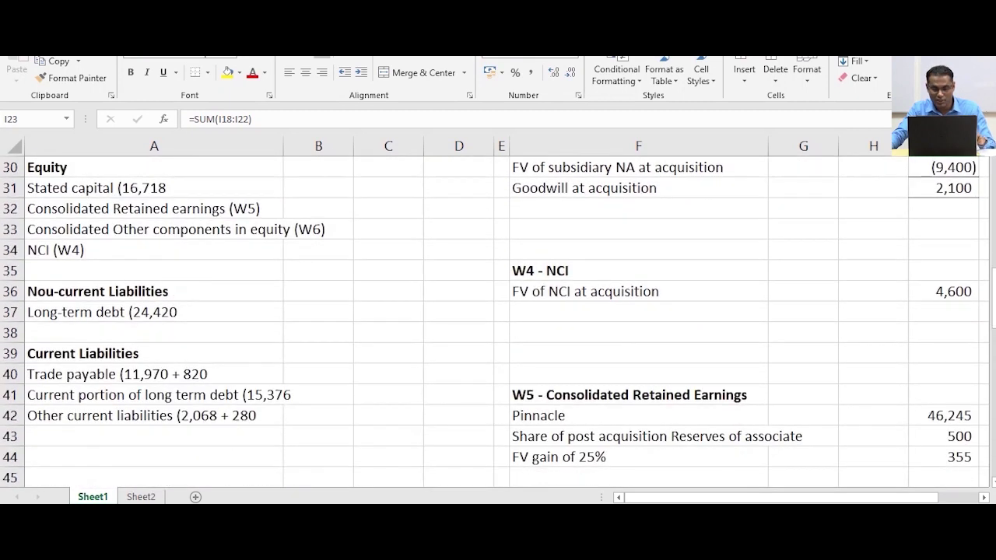
scroll(498, 319, down, 2)
click(638, 353)
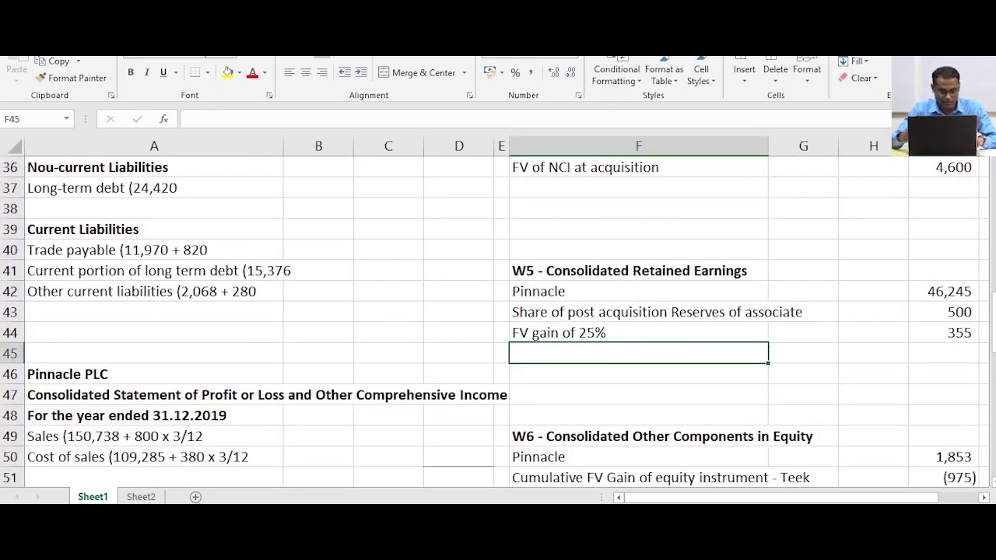
text(Tee)
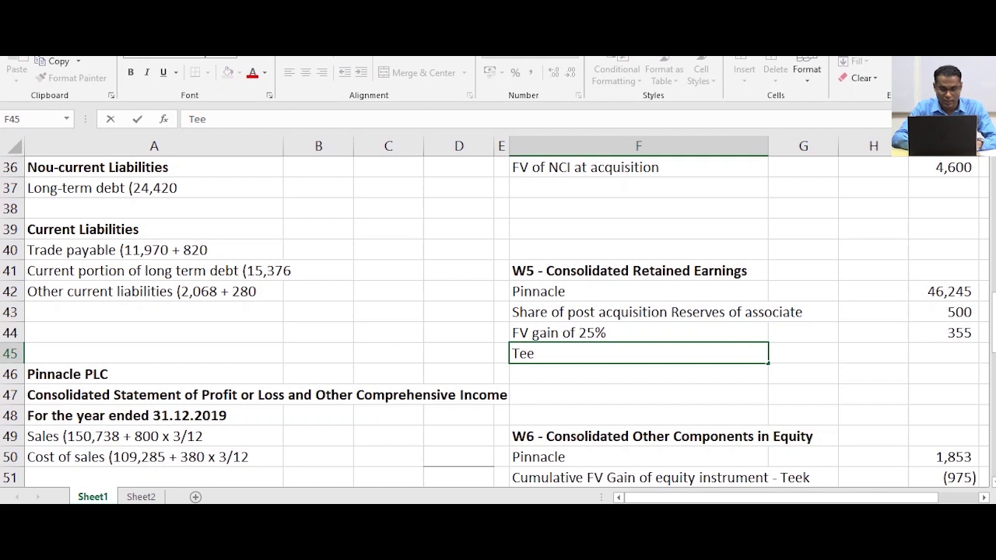
text(k - pos)
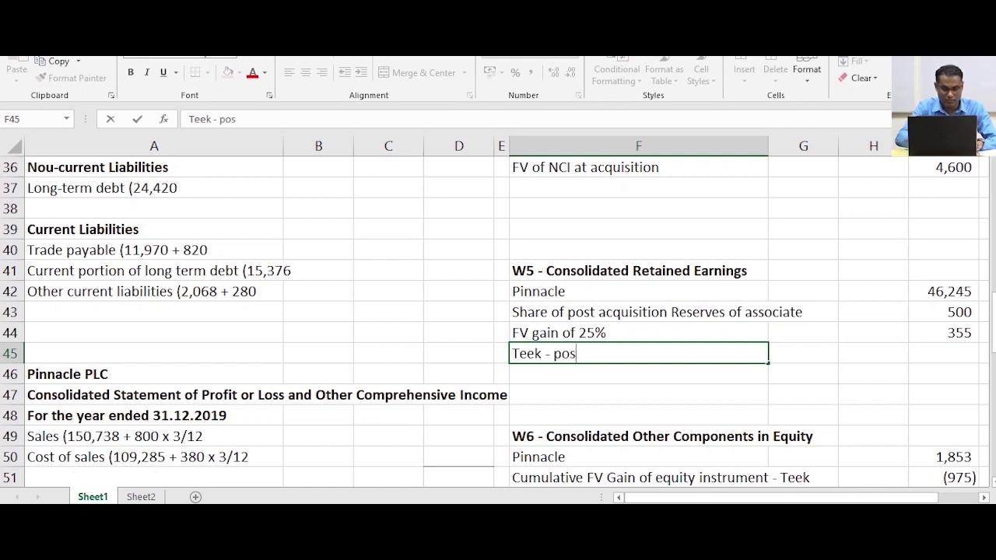
text(t acqu)
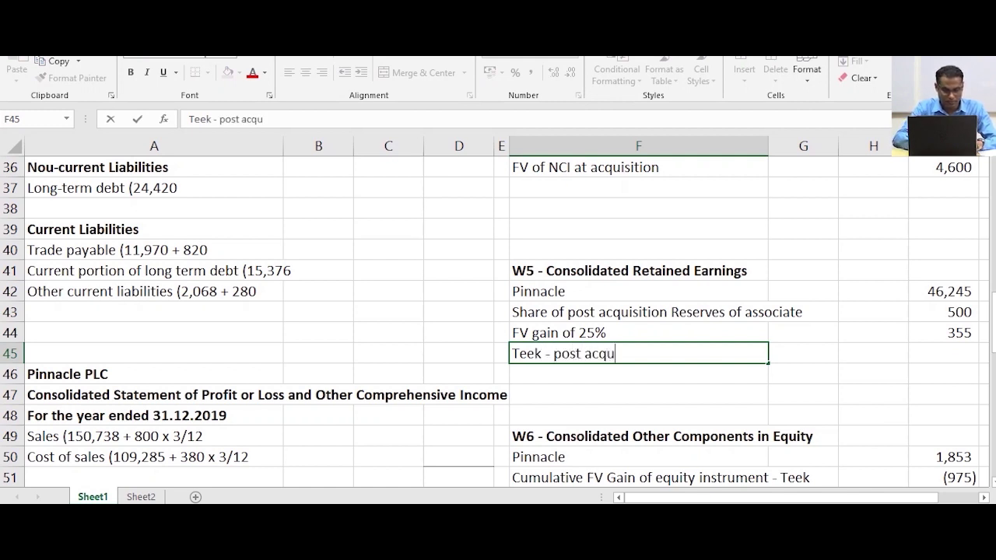
text(isition)
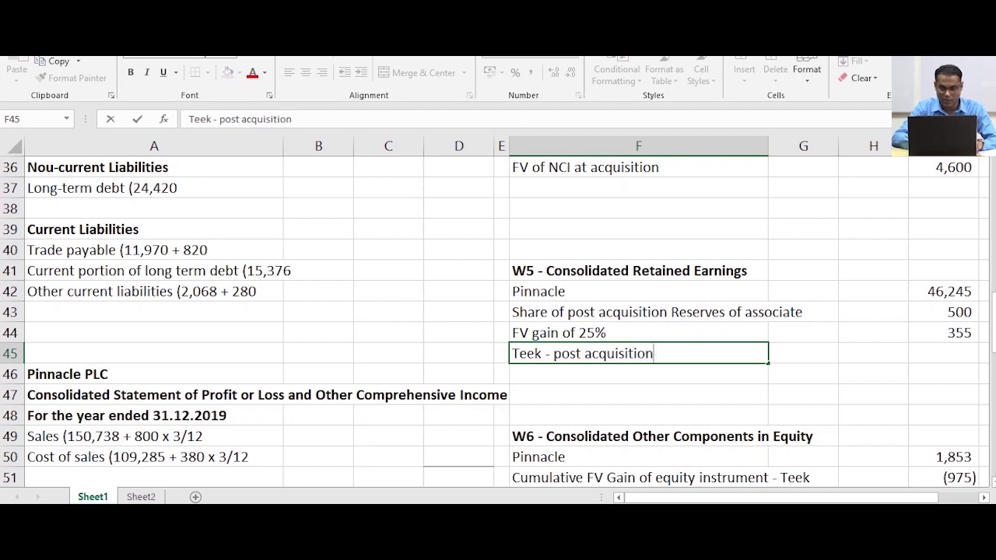
text( (100 )
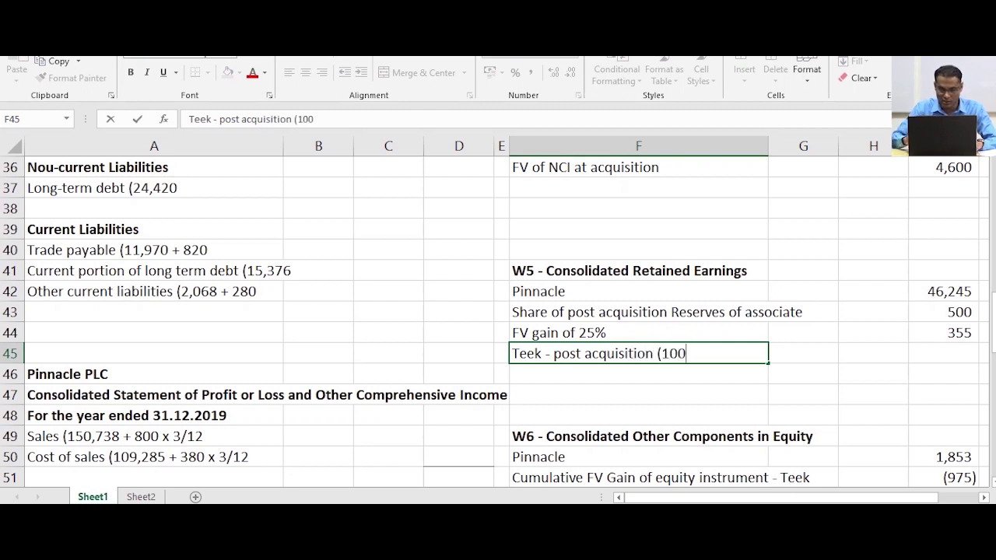
text(x )
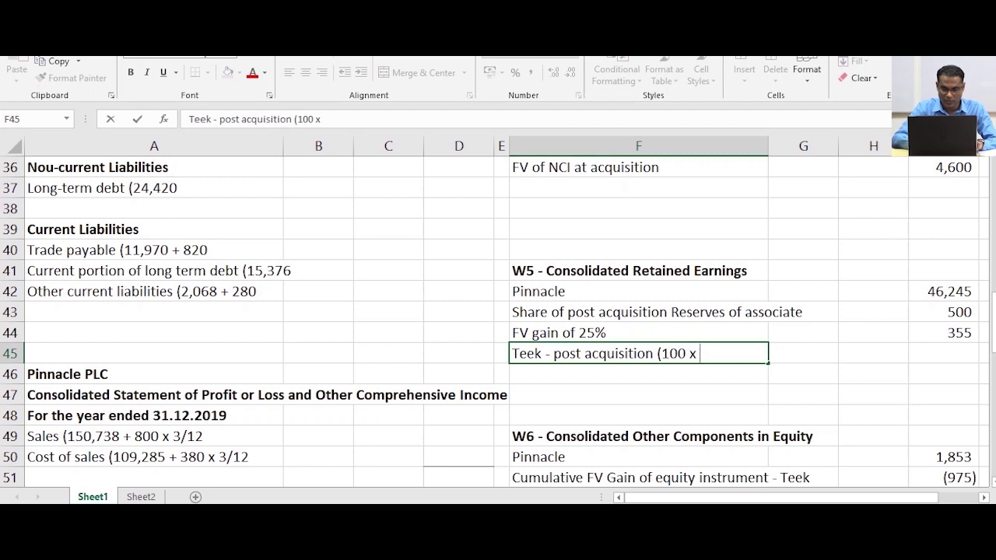
text(60%)
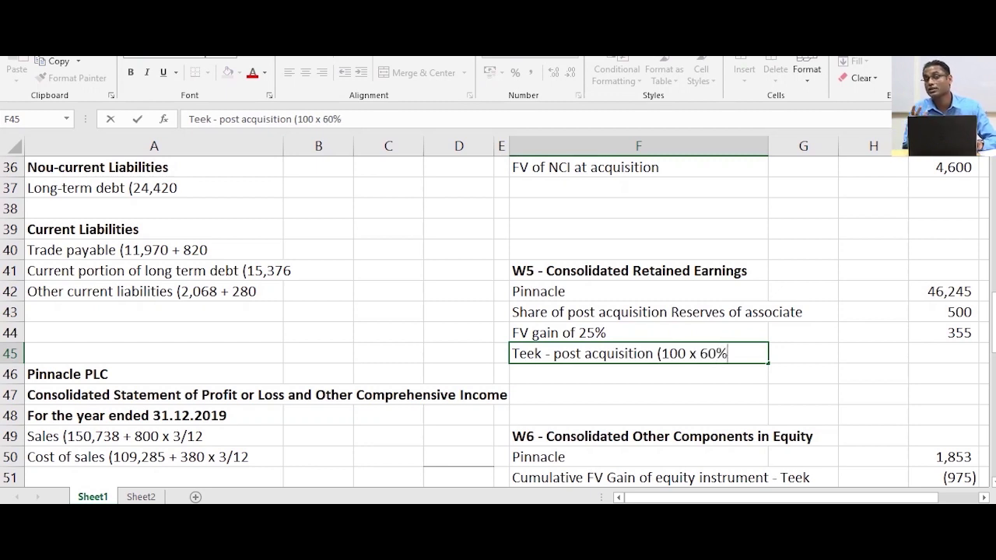
text())
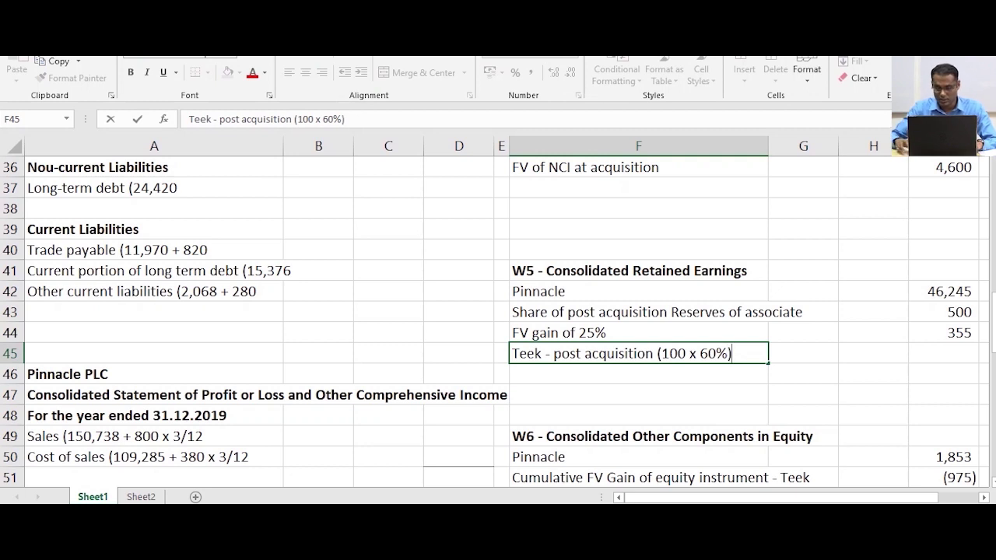
Calculate Pinnacle's share of Teek's post-acquisition reserves in I45 with =100*60%
key(Tab)
key(Tab)
key(Tab)
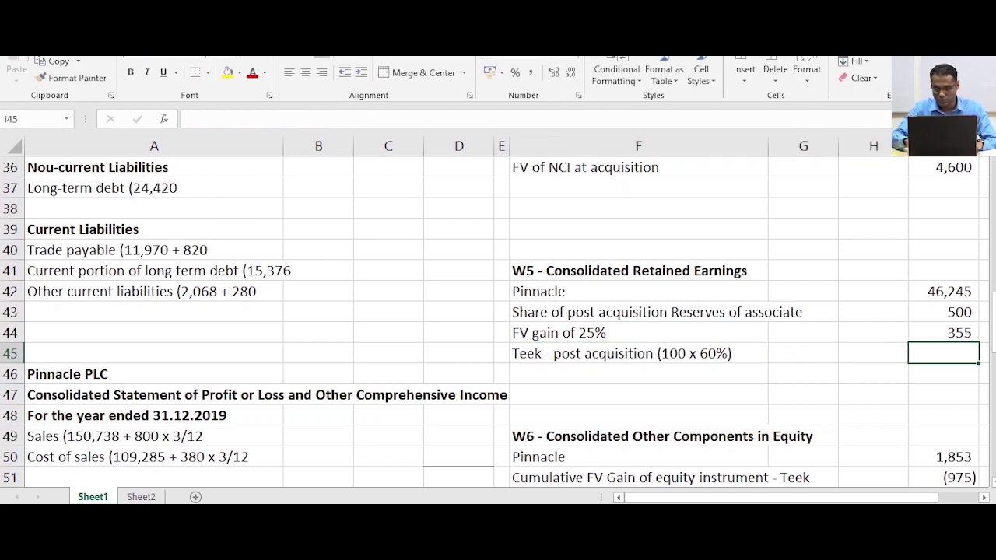
text(=100*60)
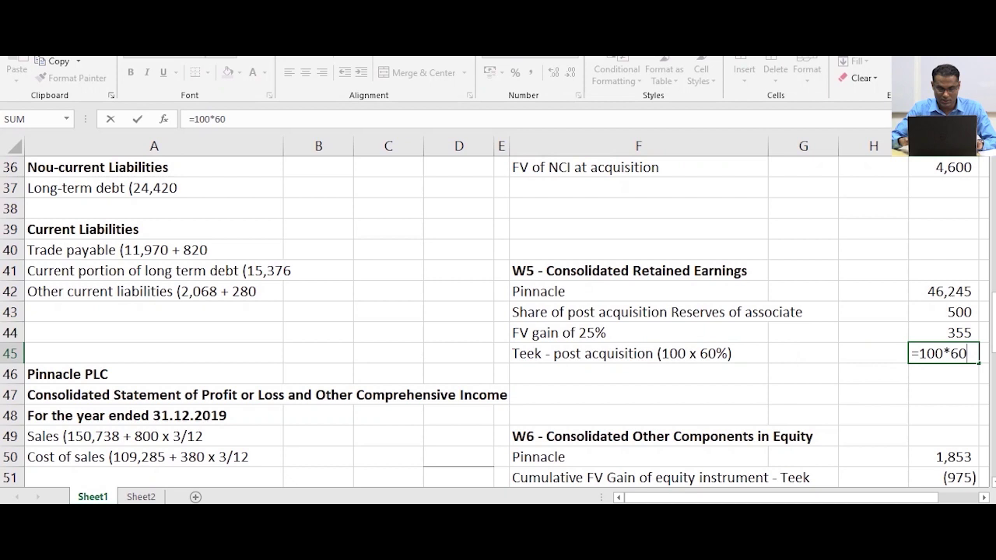
text(%)
key(Return)
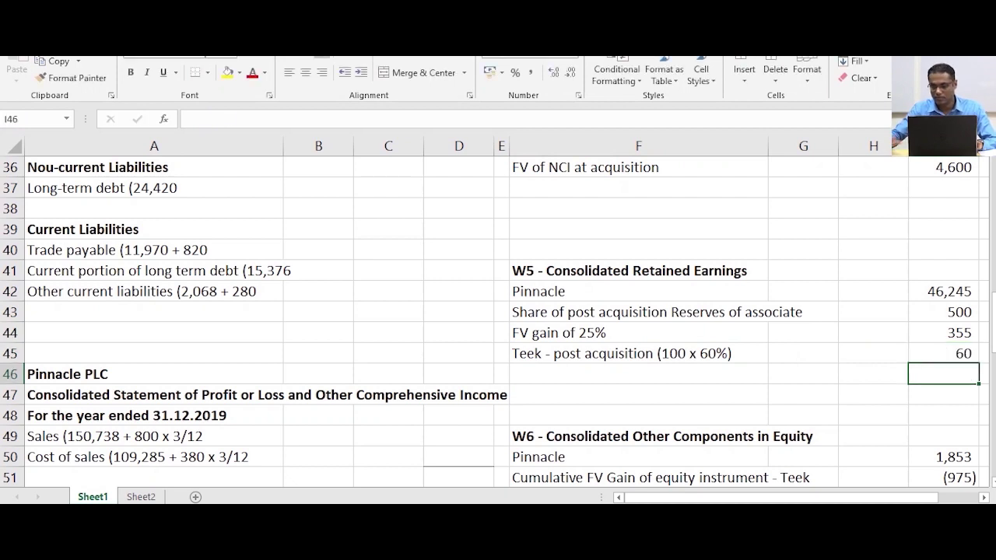
Add the row label "Teek - post acquisition (100 x 40%)" in F37 of the W4 NCI working
scroll(495, 322, up, 6)
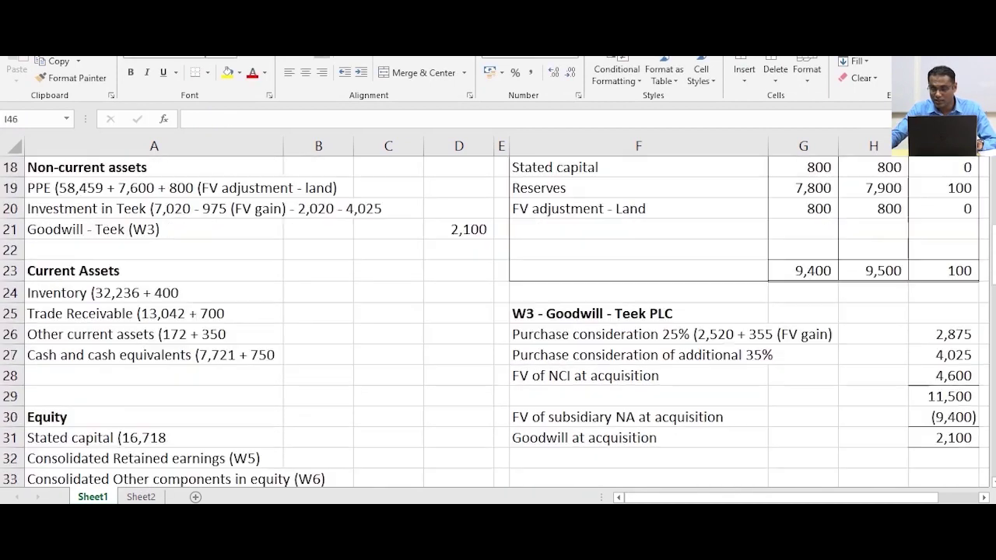
click(944, 271)
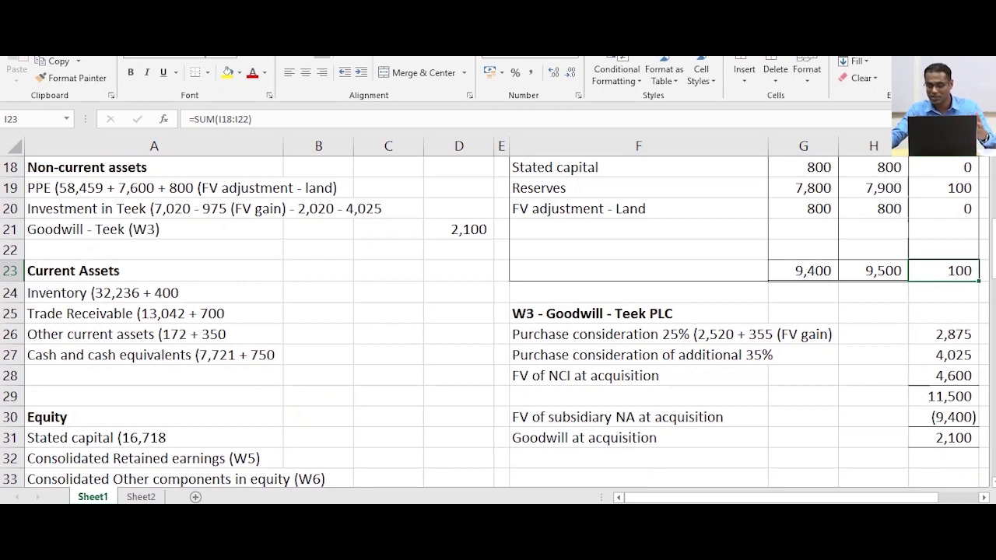
scroll(499, 322, down, 4)
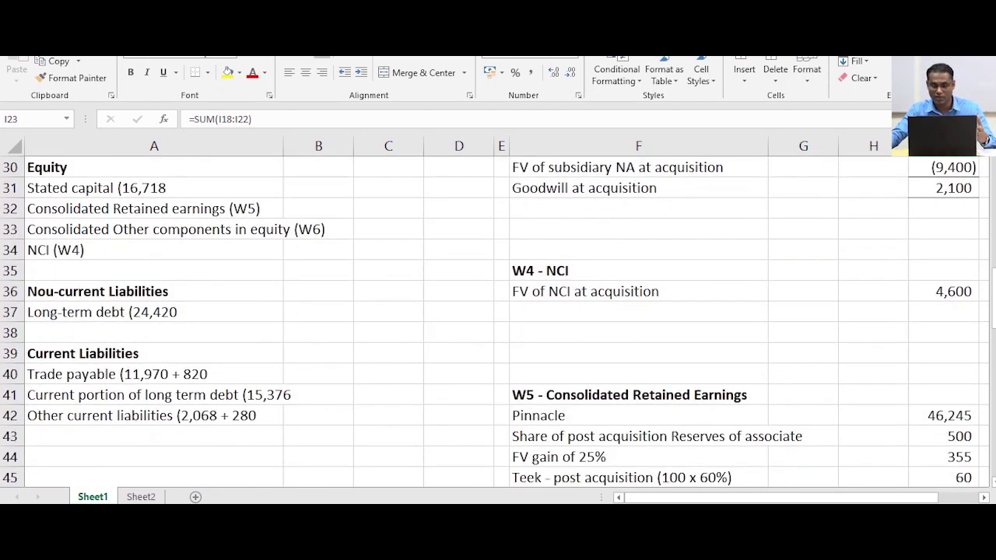
click(638, 271)
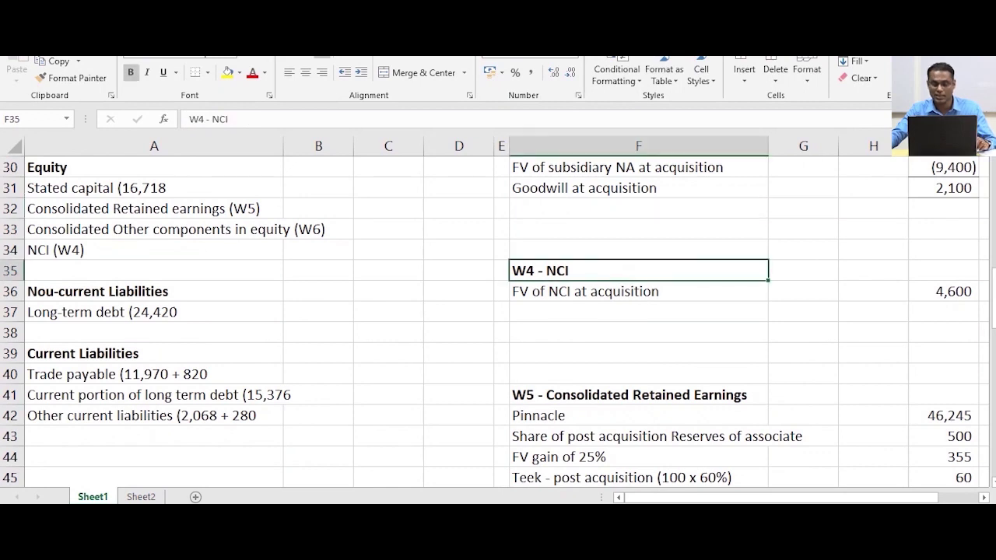
key(Down)
key(Down)
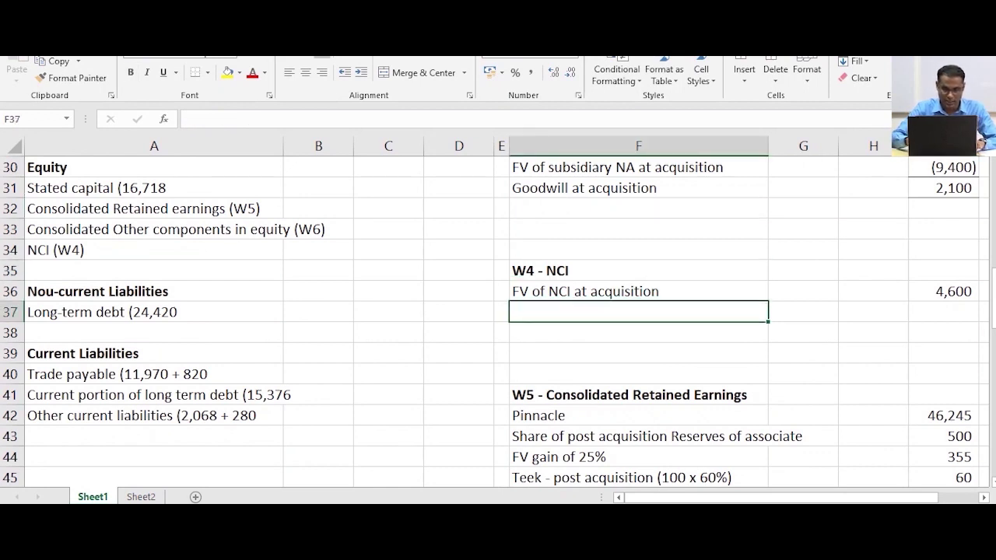
text(Te)
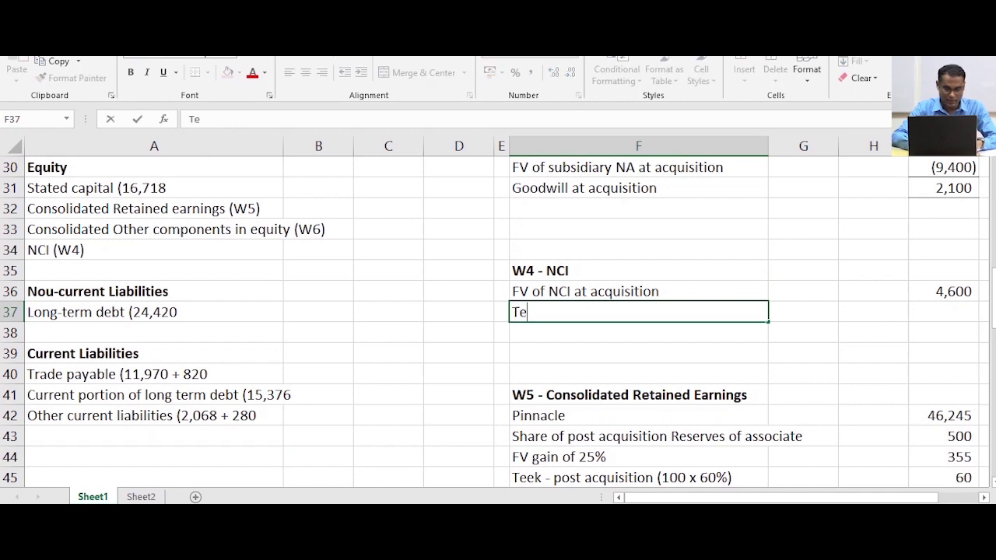
text(ek - )
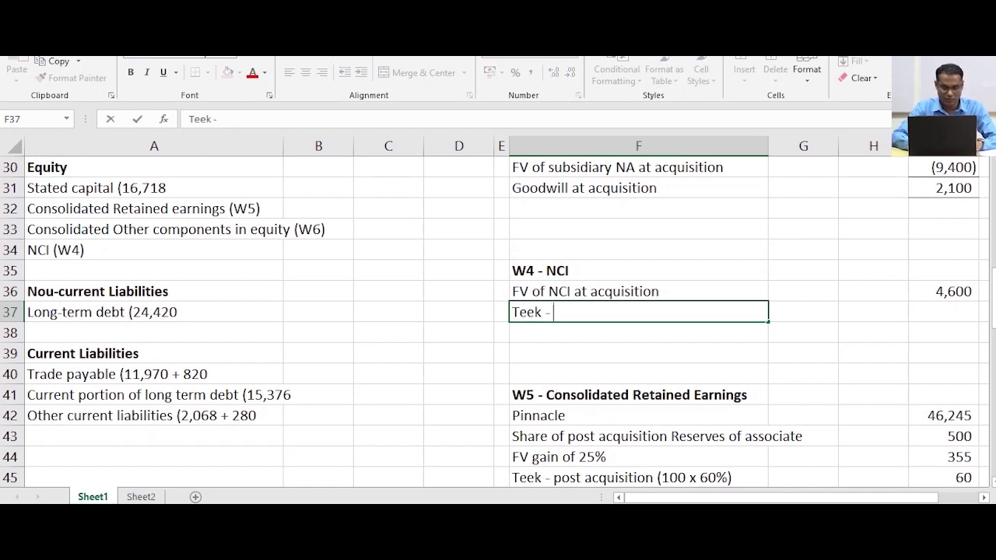
text(post a)
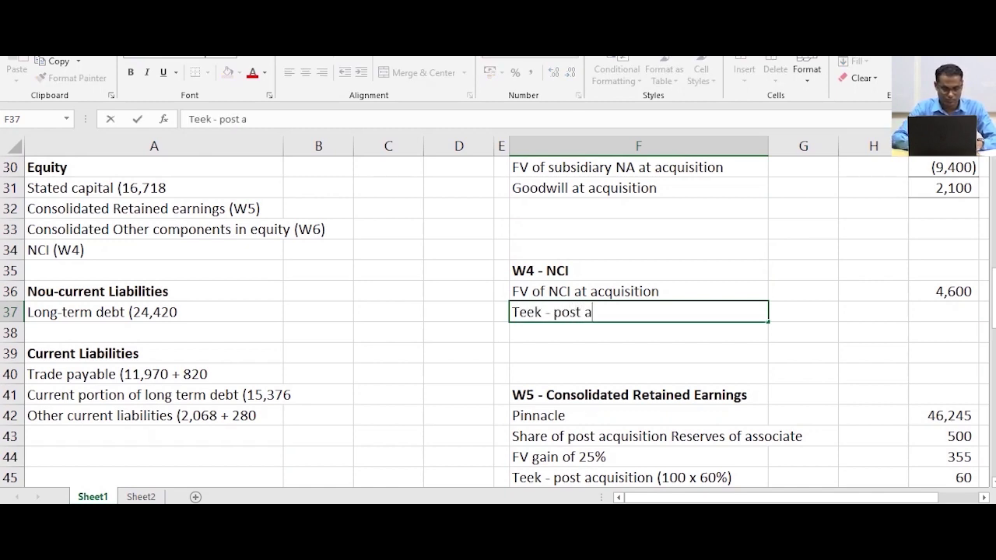
text(cquisit)
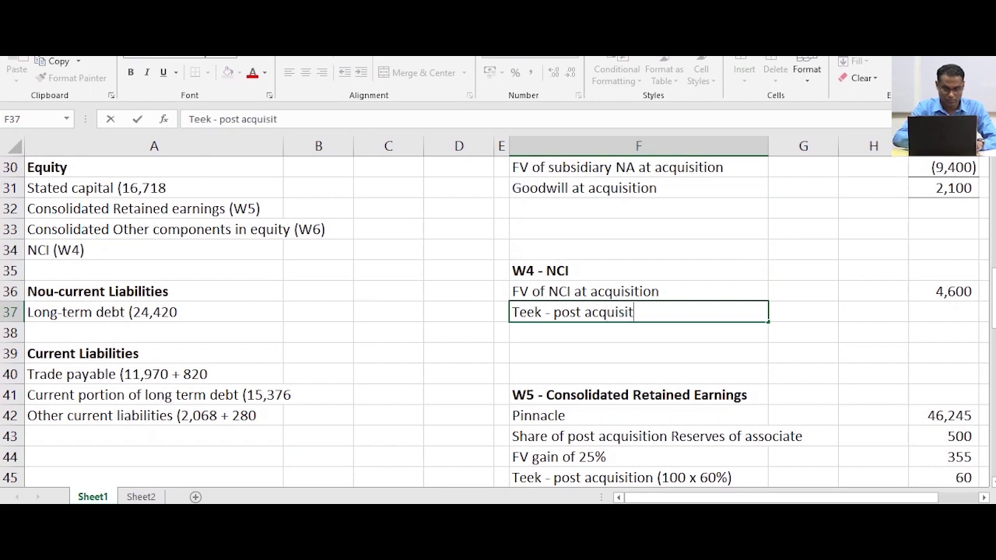
text(ion (100 x)
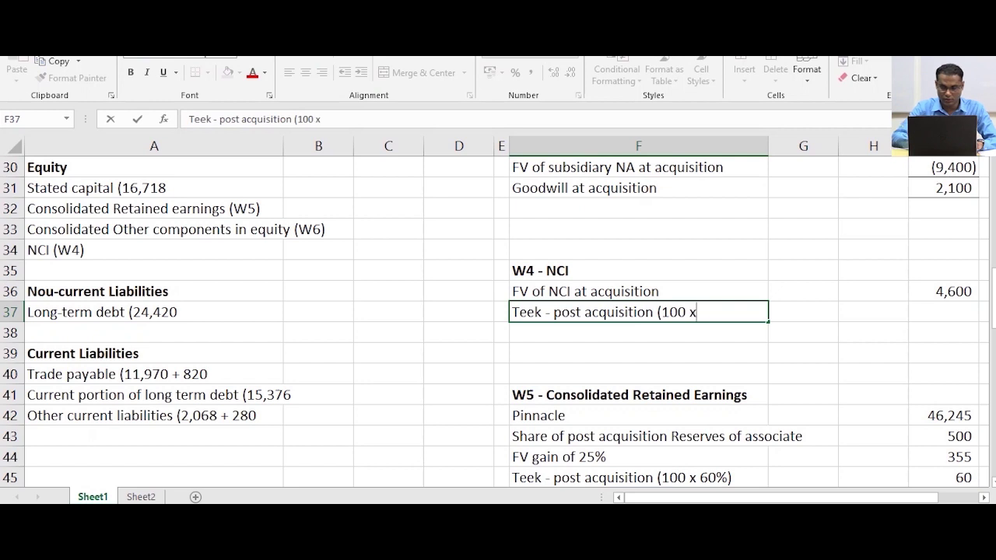
text( 40%))
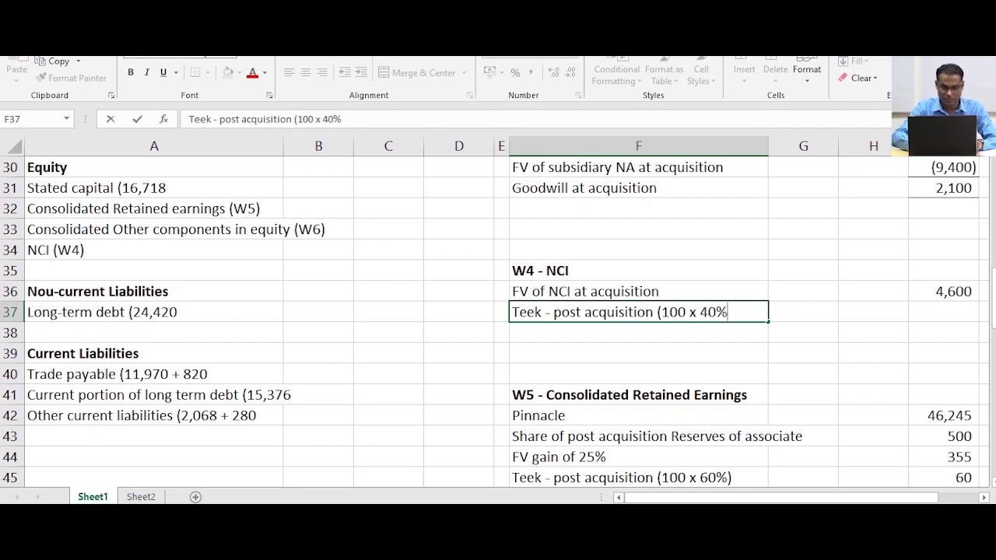
key(Tab)
Calculate the NCI share of Teek's post-acquisition reserves in I37 with =100*40%
key(Tab)
key(Tab)
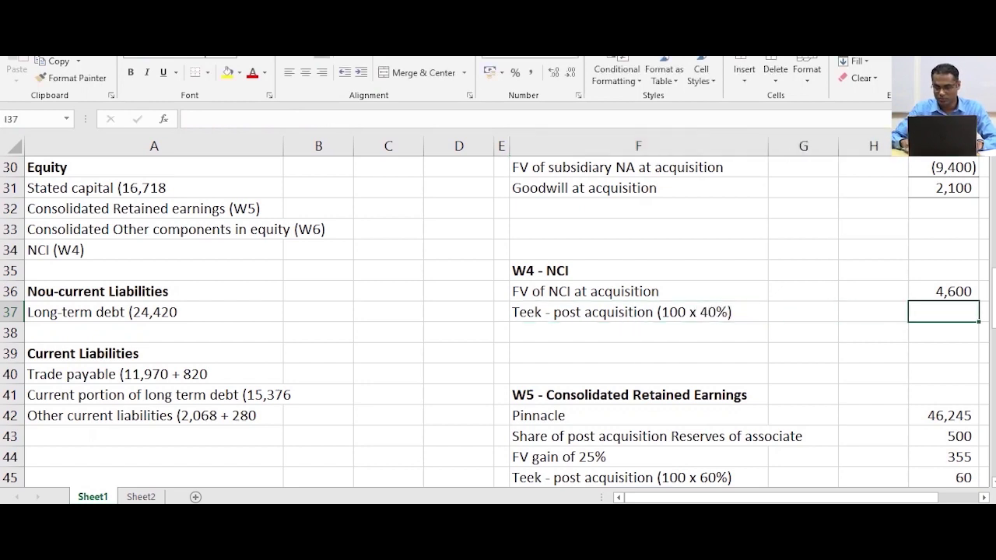
text(=1)
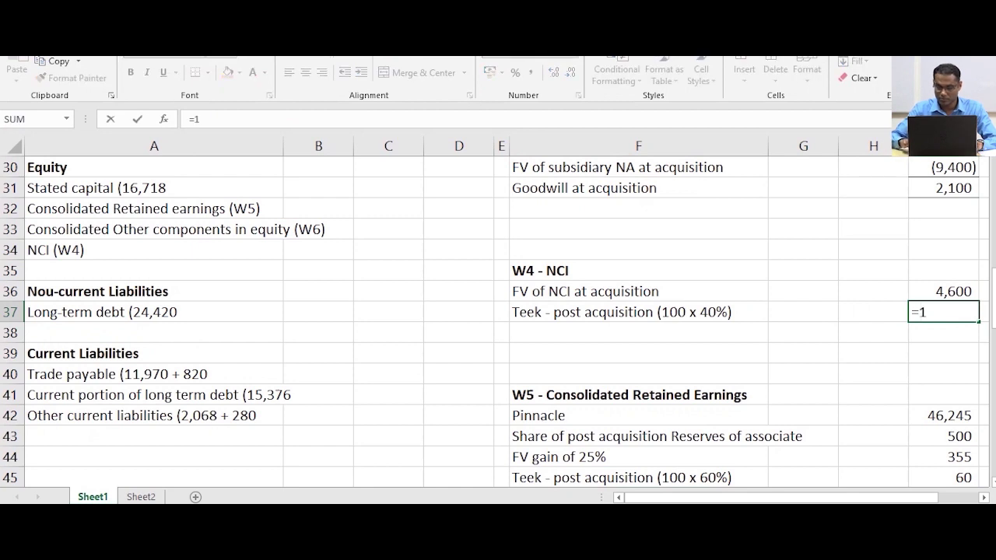
text(00*40%)
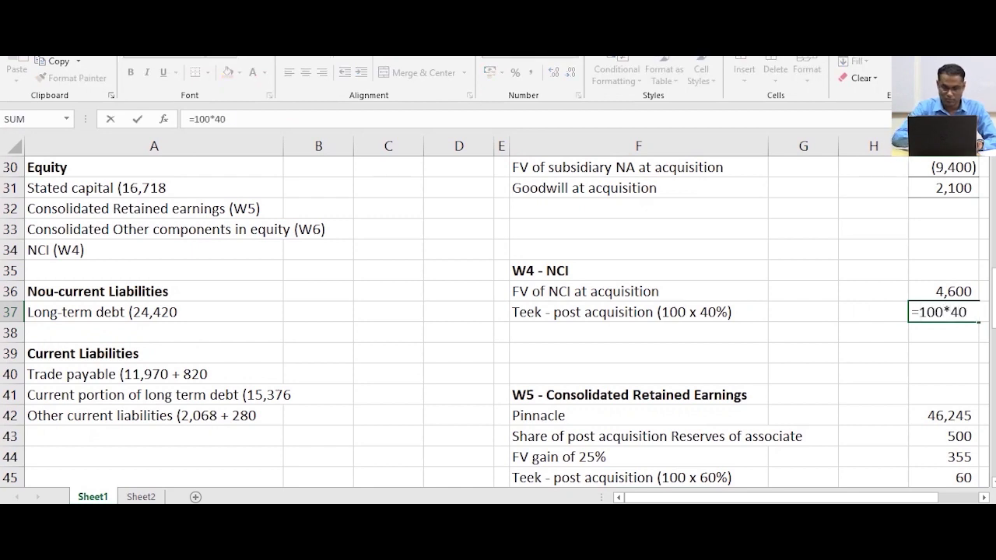
key(Return)
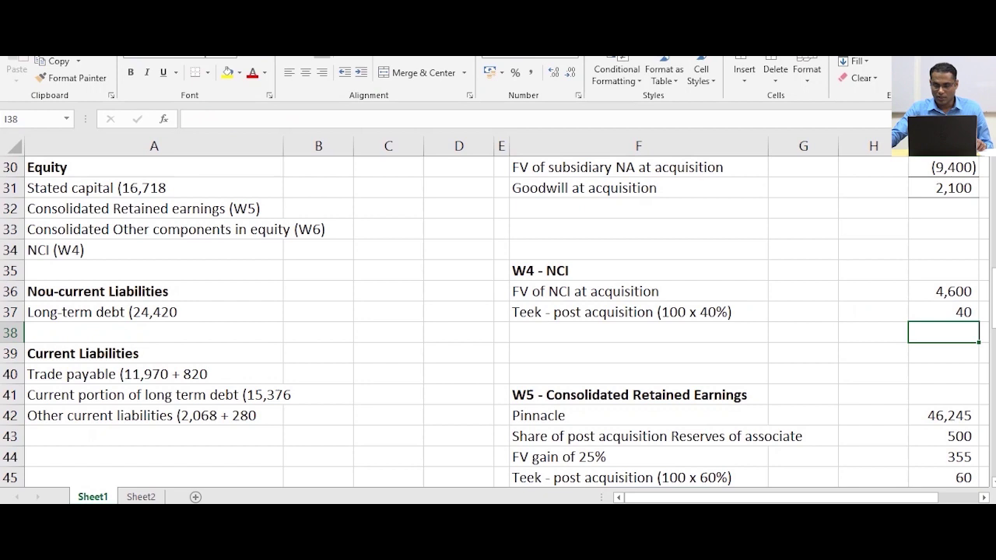
scroll(498, 325, up, 4)
scroll(498, 324, down, 4)
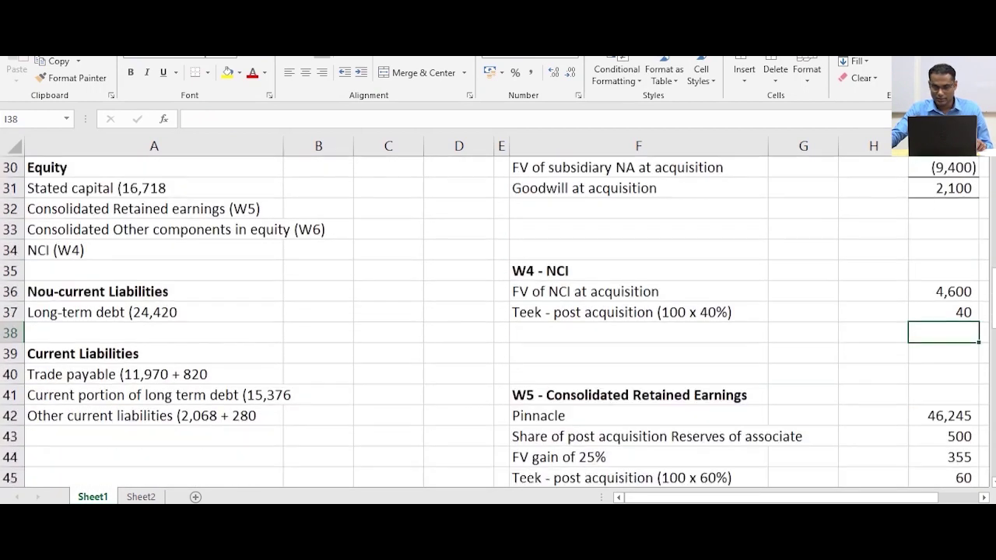
scroll(498, 325, down, 1)
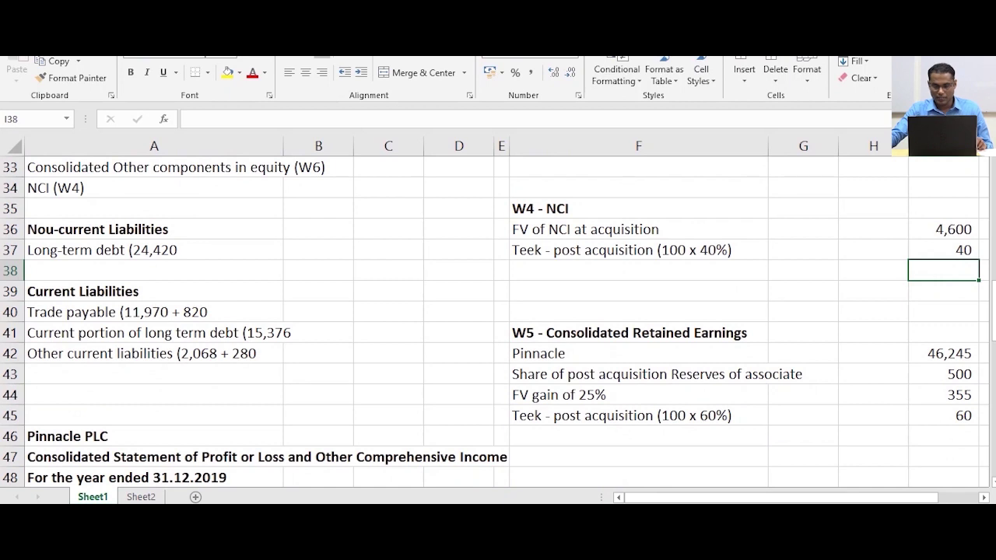
scroll(499, 324, up, 1)
scroll(498, 325, up, 2)
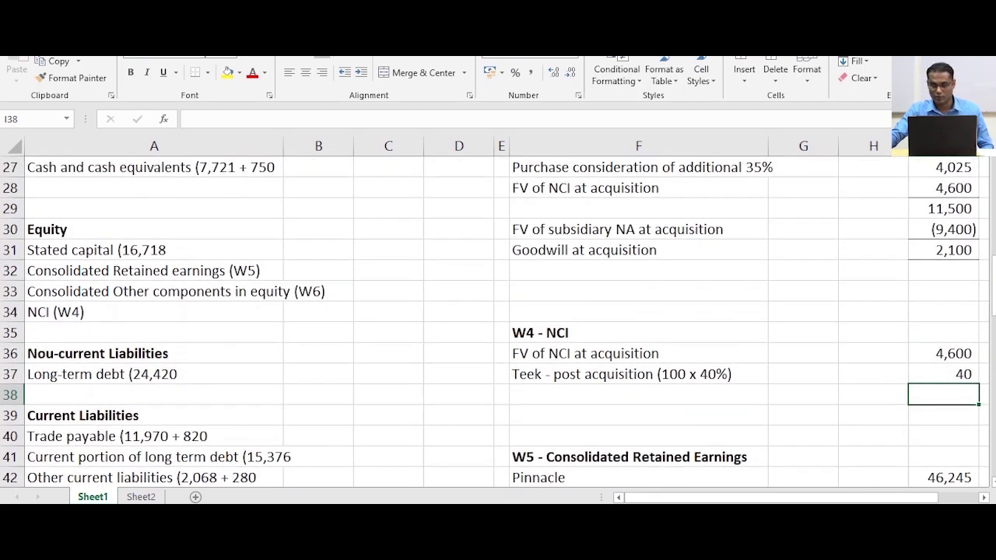
scroll(498, 324, down, 1)
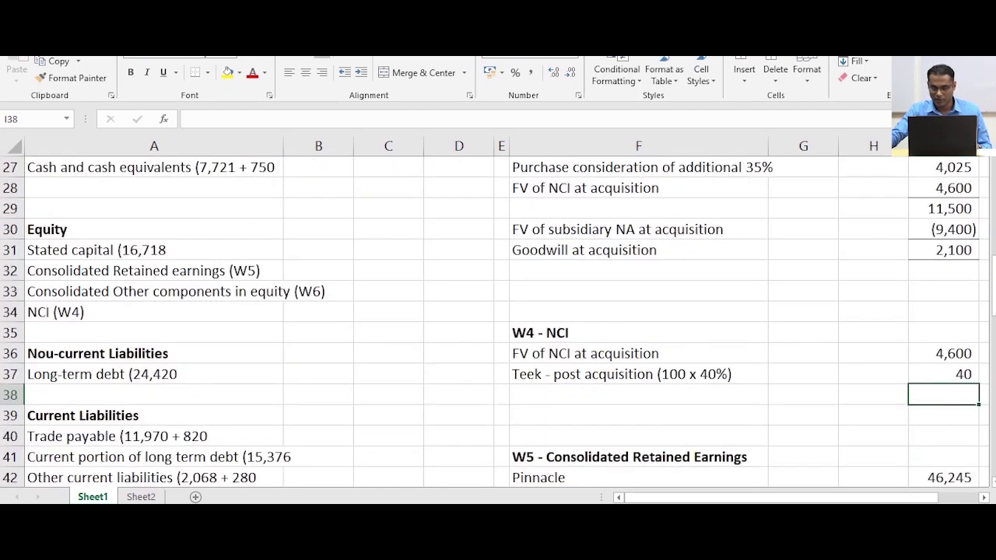
Review Teek's post-acquisition shares in the W4 NCI and W5 retained earnings workings, and the equity instrument gain in W6
click(943, 375)
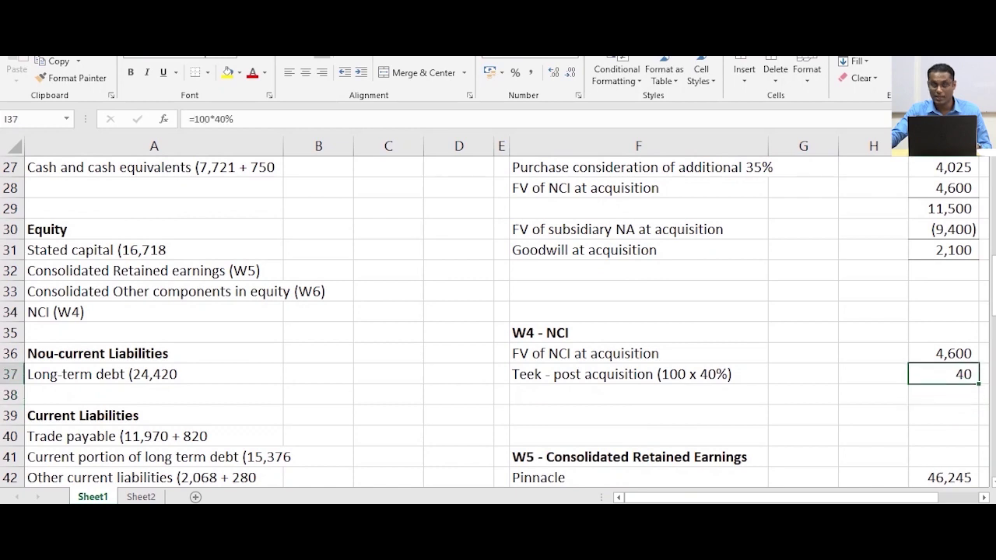
scroll(498, 324, down, 1)
scroll(498, 325, down, 1)
click(943, 416)
scroll(499, 325, down, 2)
scroll(498, 324, down, 1)
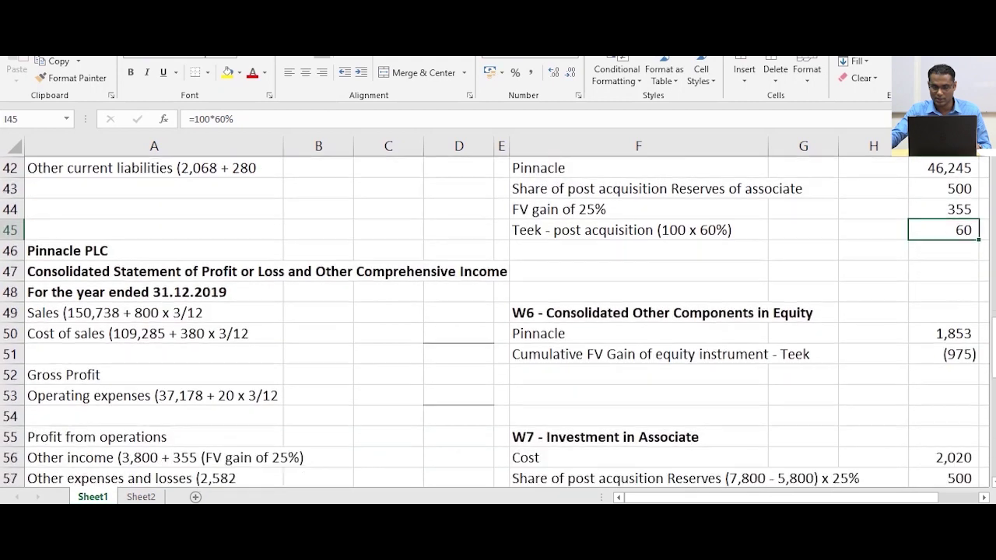
key(Down)
key(Down)
key(Down)
key(Down)
key(Down)
key(Down)
scroll(499, 324, down, 3)
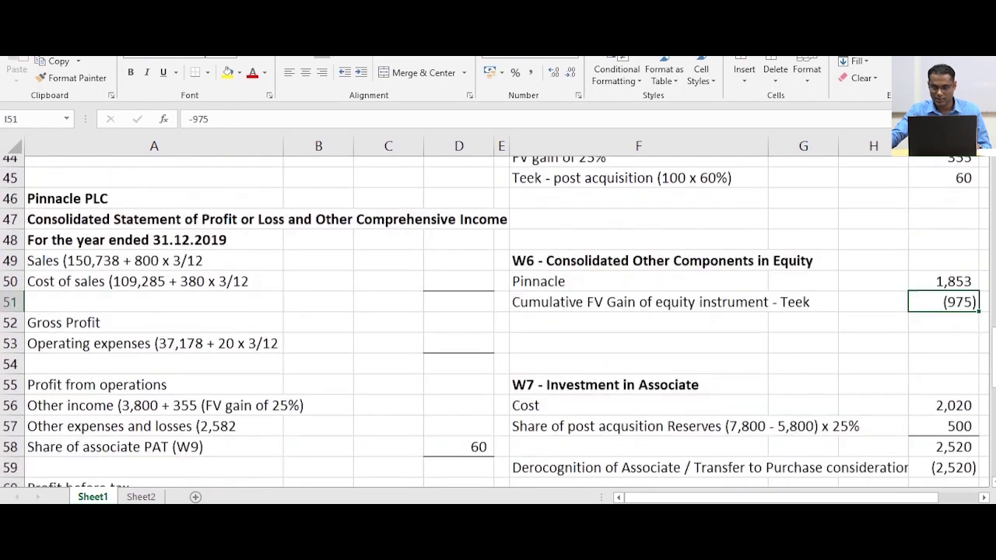
Calculate the closing investment in associate balance in cell I60 of W7 by summing I58:I59
key(Down)
key(Down)
key(Down)
key(Down)
key(Down)
key(Down)
key(Down)
key(Down)
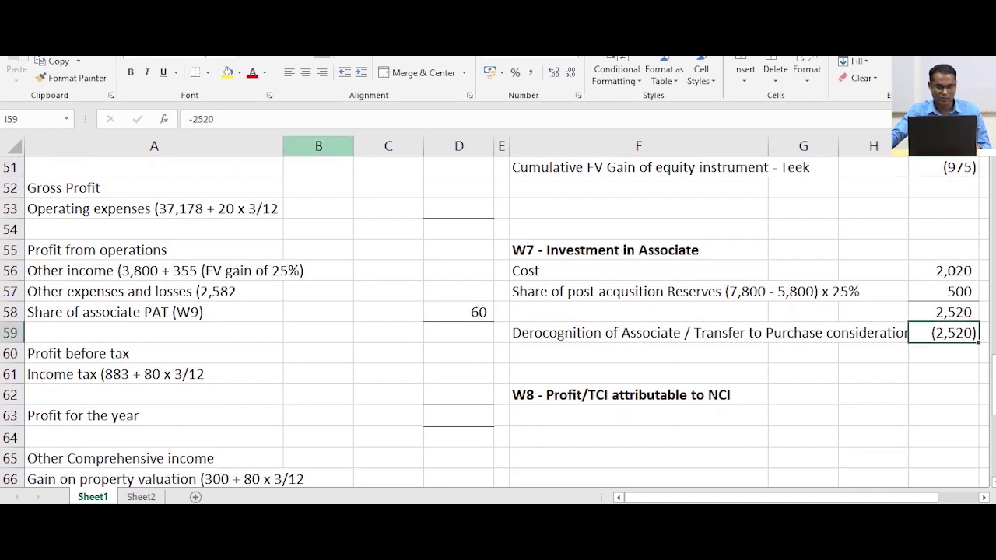
key(ctrl+c)
key(Down)
key(Escape)
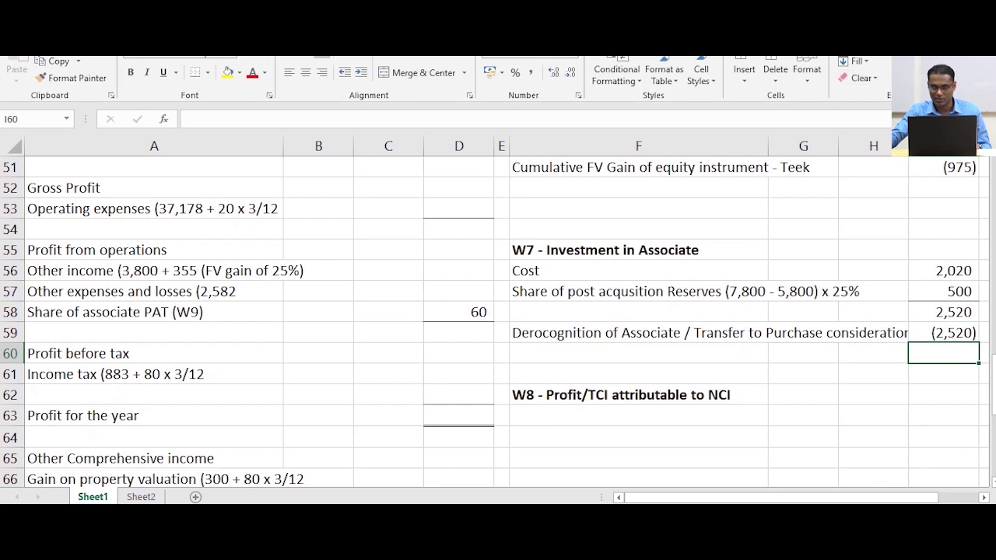
key(alt+equal)
key(Up)
key(shift+Down)
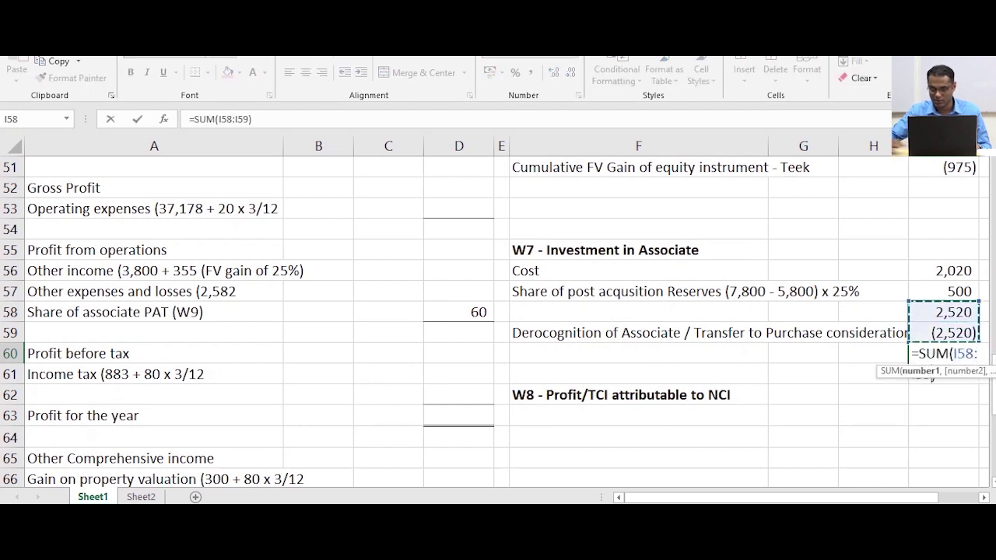
key(Return)
Review the W8 to W10 workings and the part iv) profit on disposal calculation for Small Ltd
scroll(495, 327, down, 1)
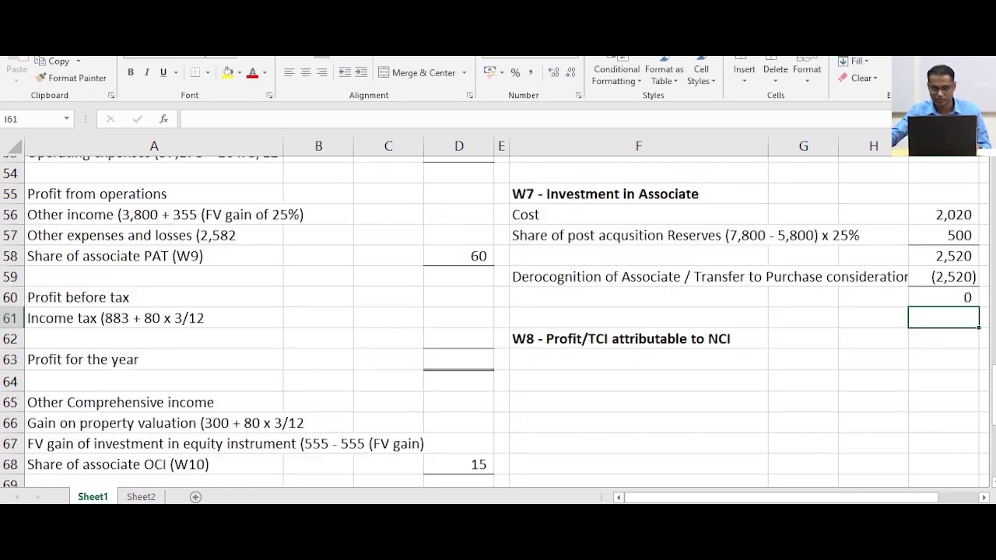
scroll(495, 320, down, 1)
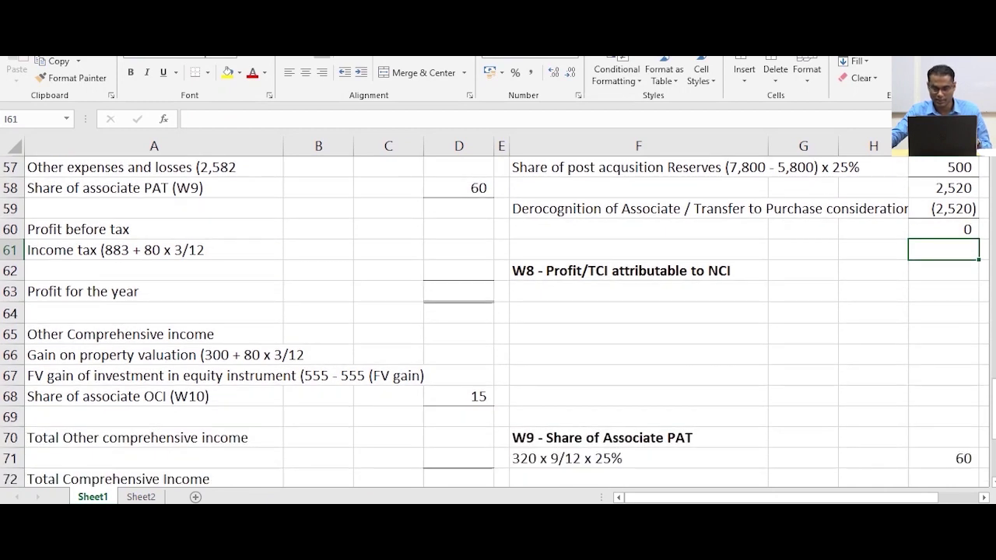
scroll(495, 321, down, 1)
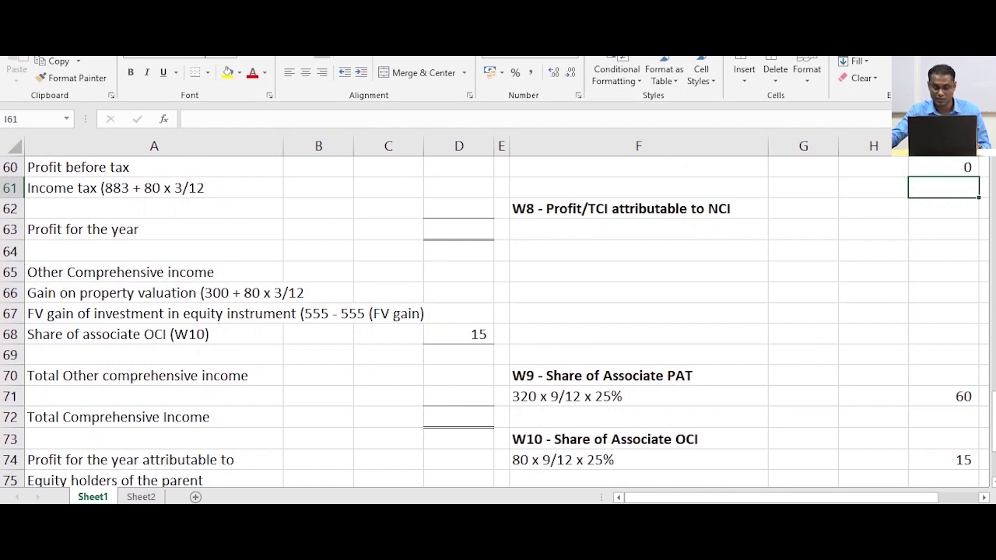
scroll(495, 320, up, 10)
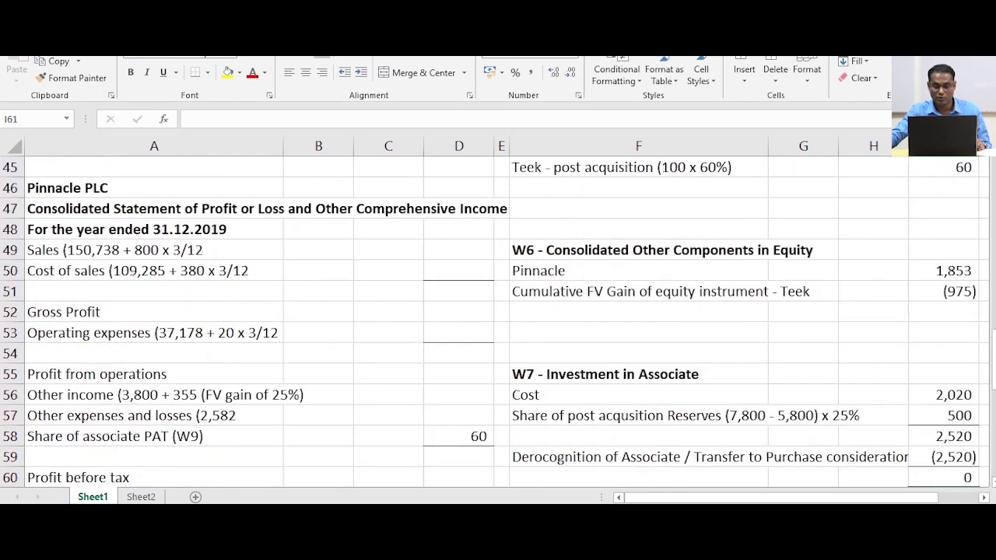
scroll(495, 321, up, 6)
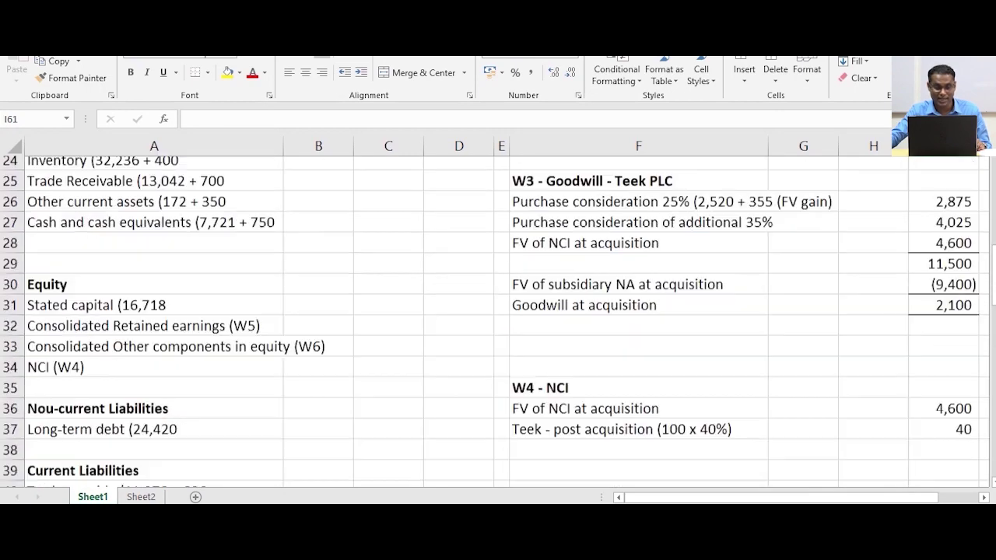
scroll(495, 321, up, 4)
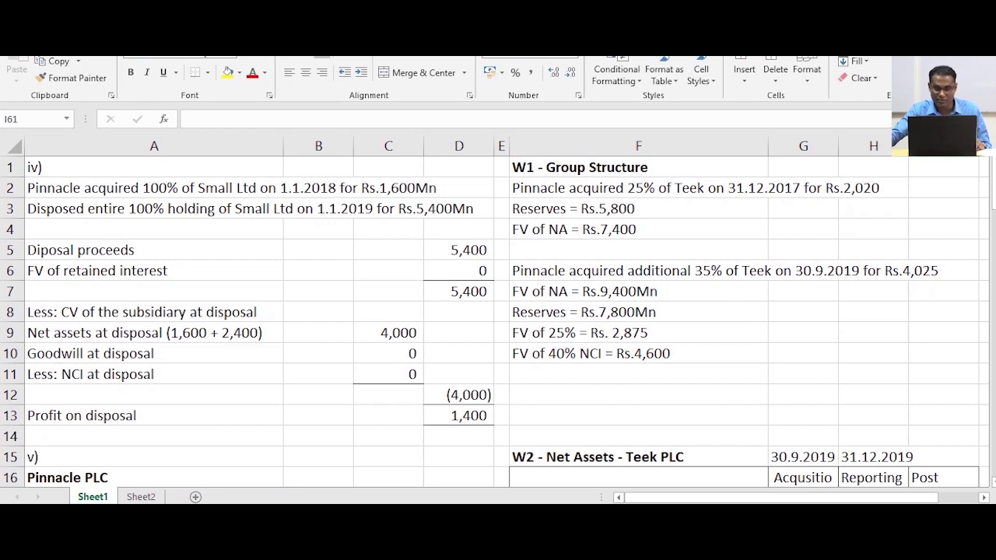
click(282, 208)
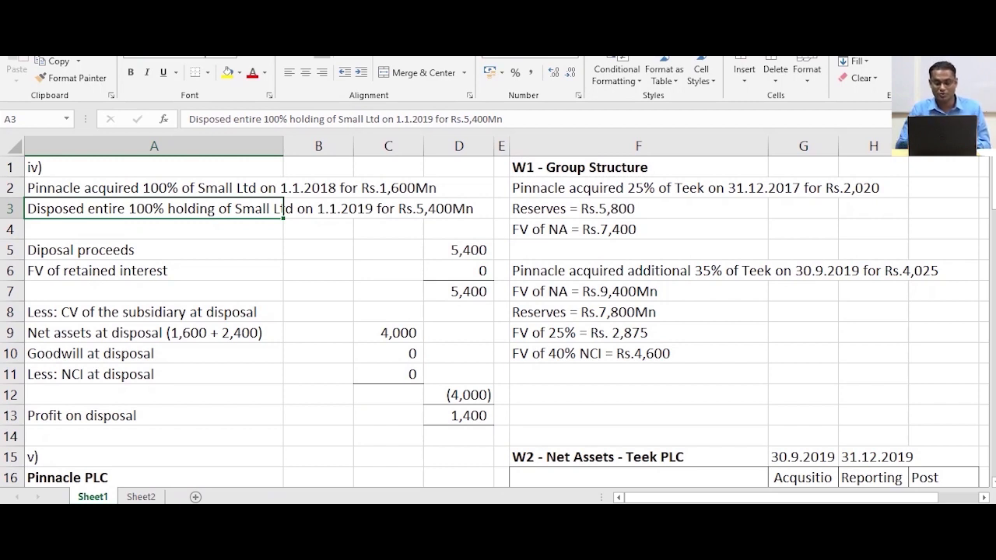
click(459, 415)
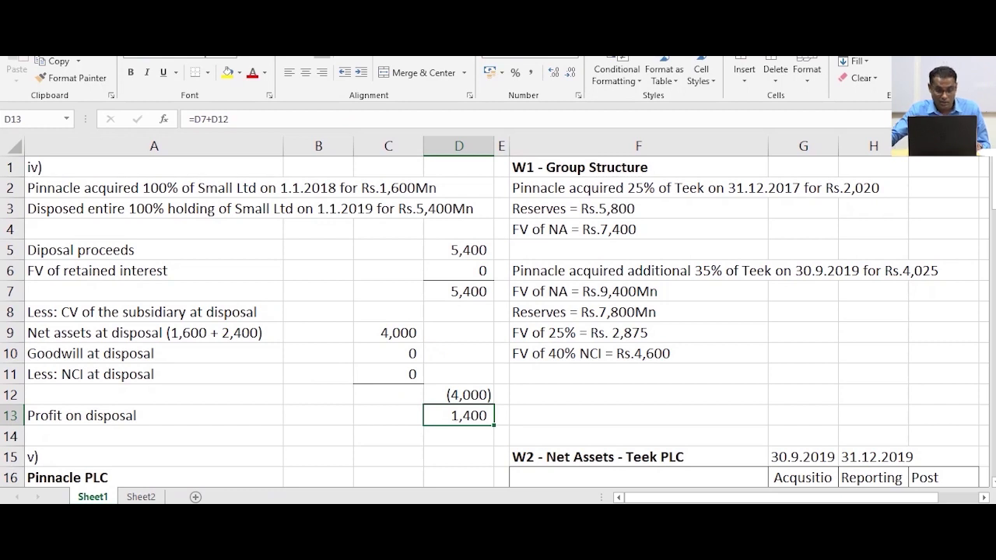
scroll(498, 322, down, 4)
scroll(498, 322, down, 10)
scroll(498, 322, down, 2)
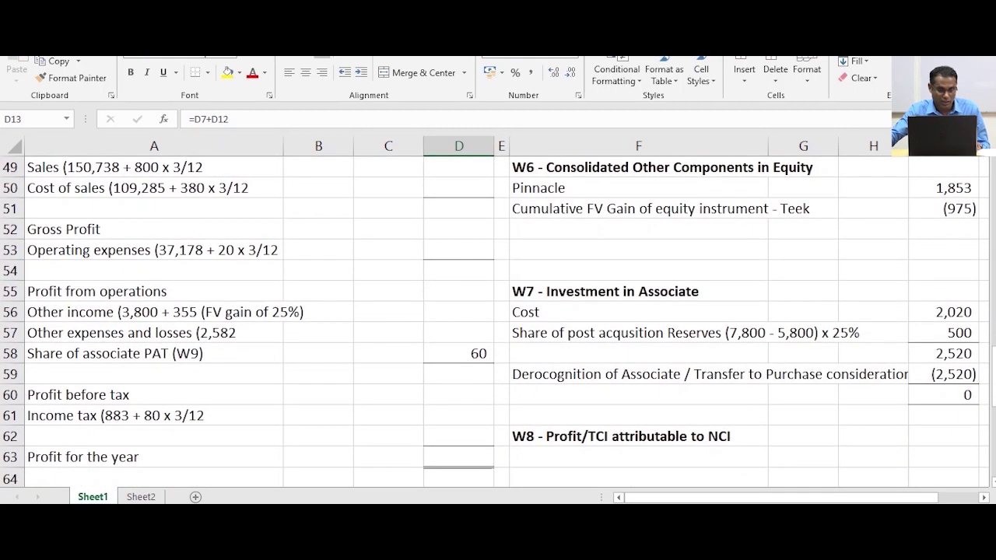
Extend the Other income line in A56 with the adjustments "- 3,800 + 1,400" after the 25% FV gain
click(282, 312)
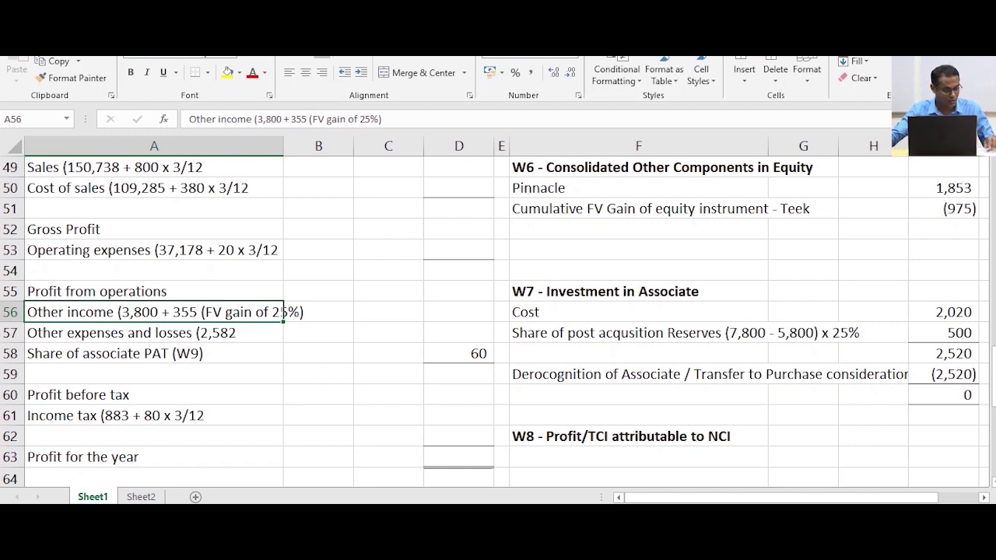
scroll(498, 319, up, 16)
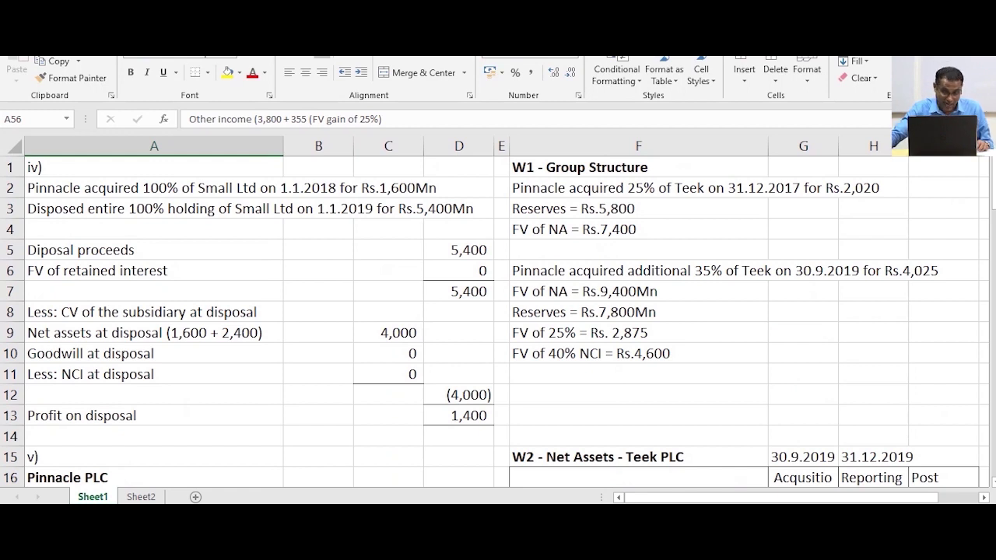
scroll(498, 322, down, 8)
scroll(498, 322, down, 3)
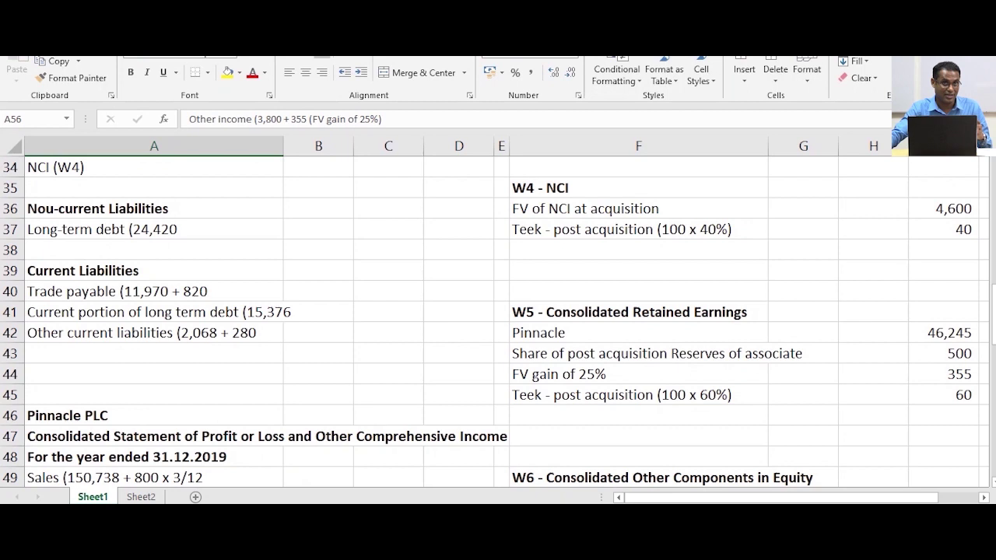
scroll(498, 322, down, 3)
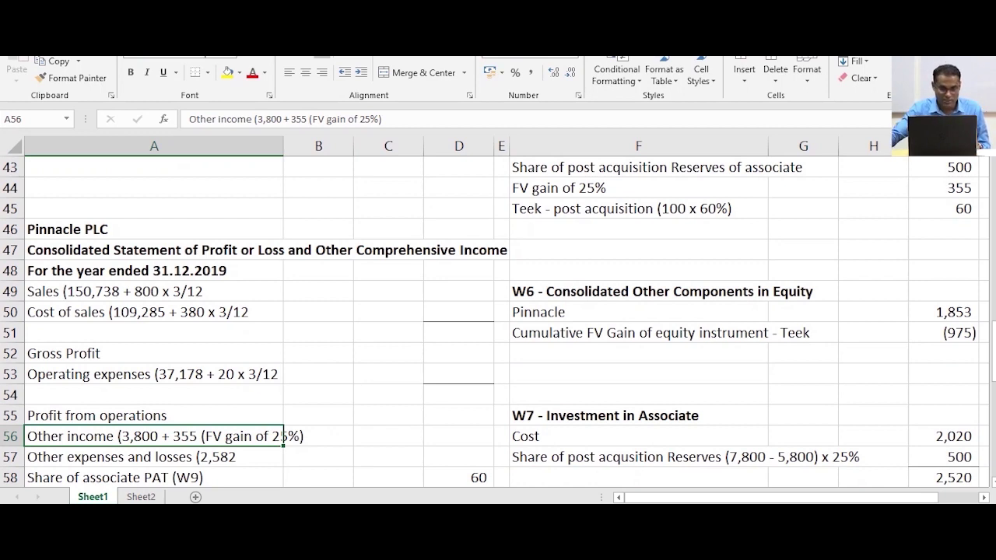
key(F2)
text(- 3,800)
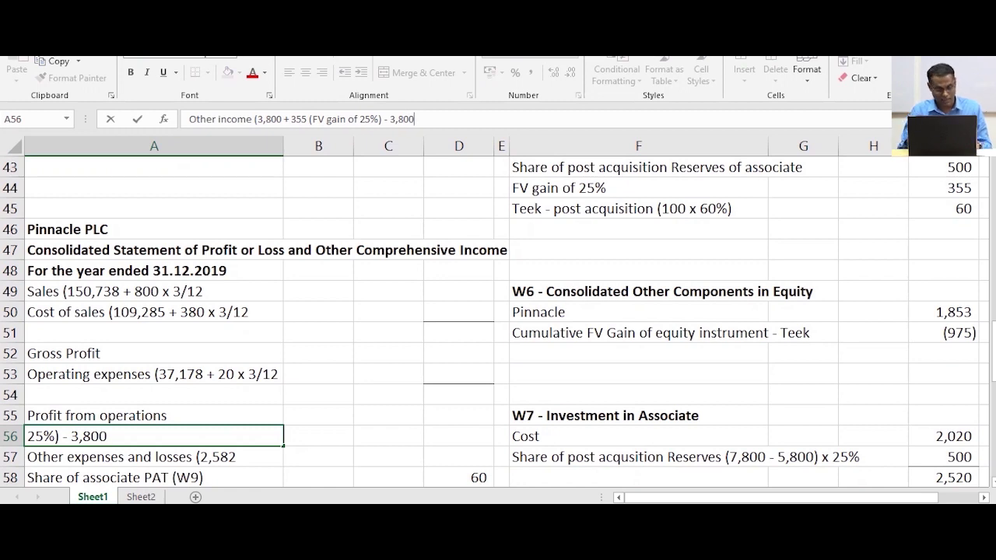
text( +)
scroll(498, 311, up, 12)
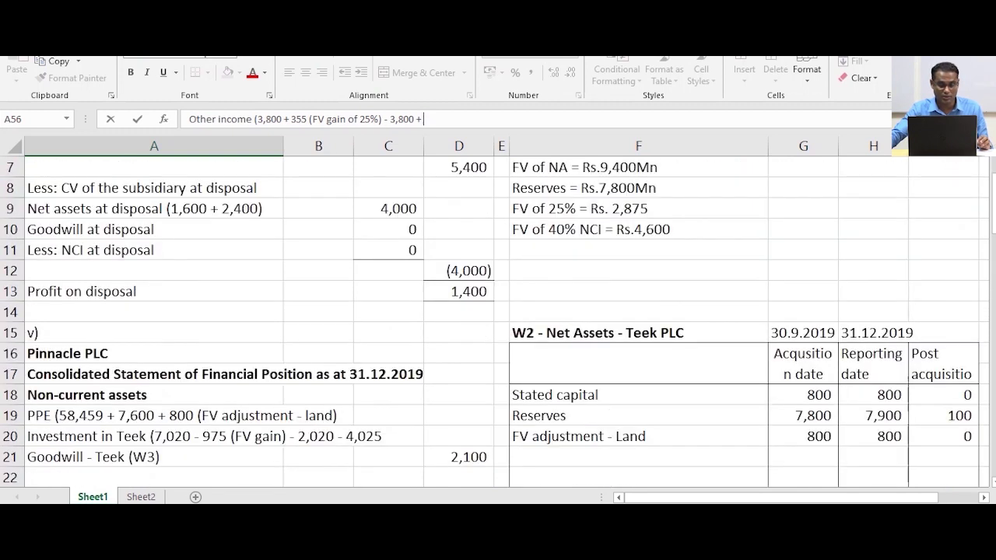
scroll(498, 319, up, 2)
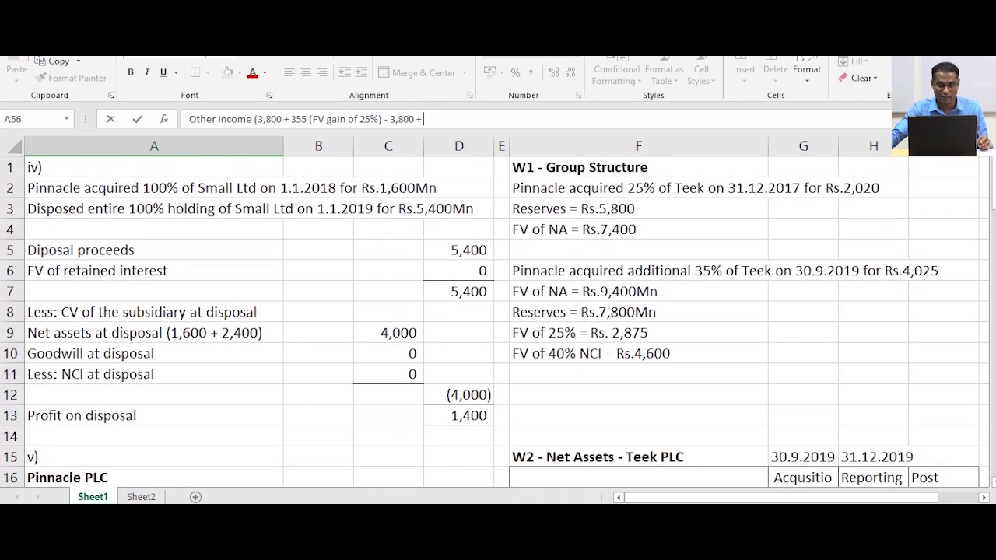
scroll(498, 319, down, 16)
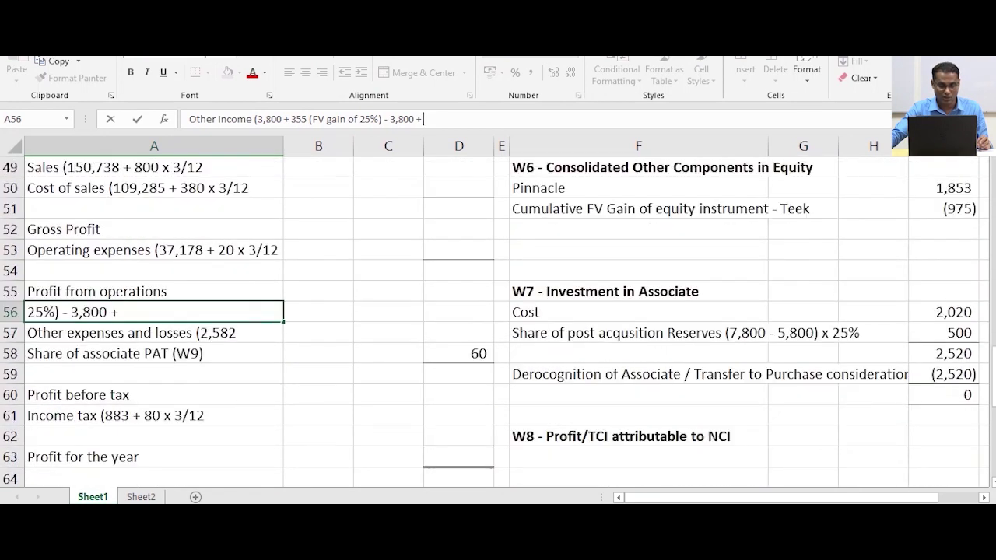
text(1,)
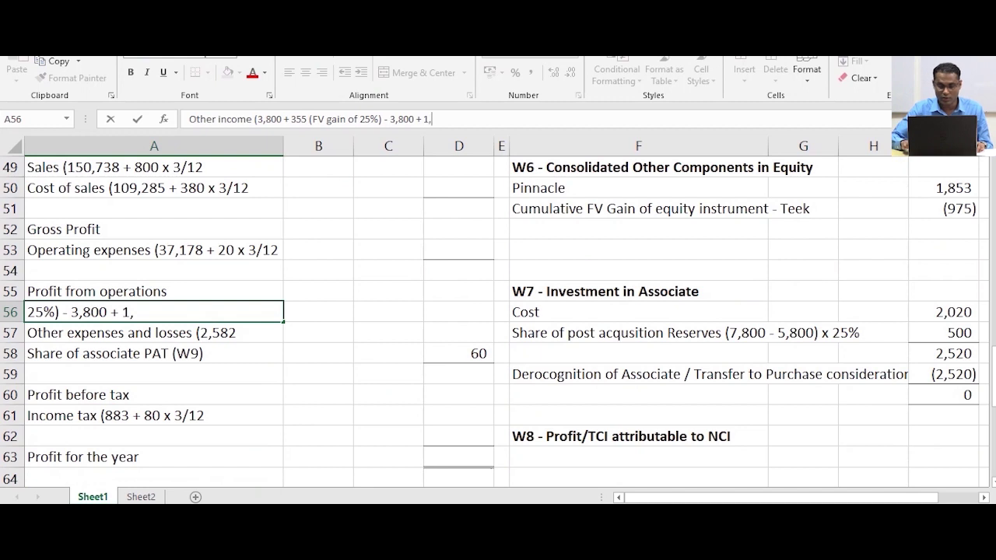
text(400)
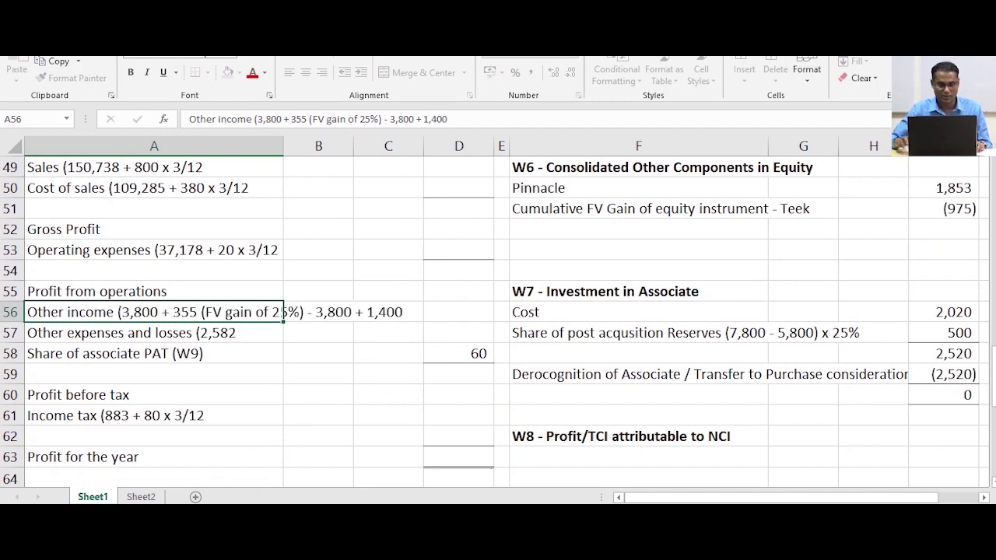
key(Return)
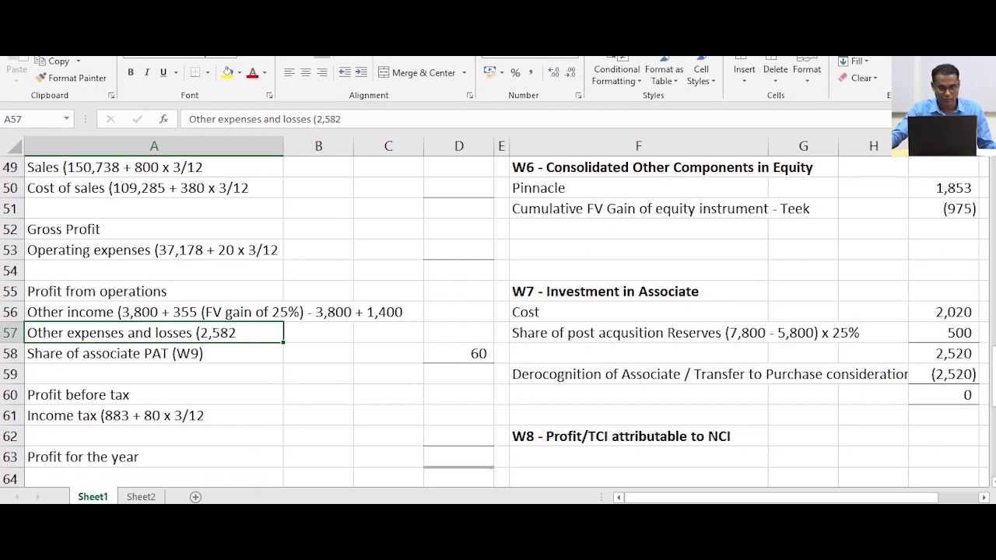
Add the note "(Group Profit)" after 1,400 in the Other income line in A56
key(Up)
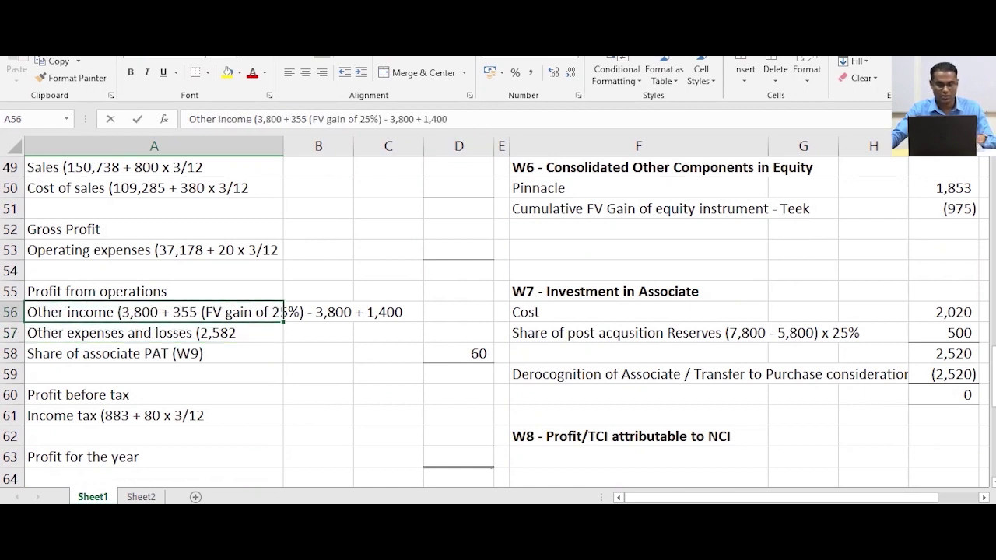
key(F2)
text(()
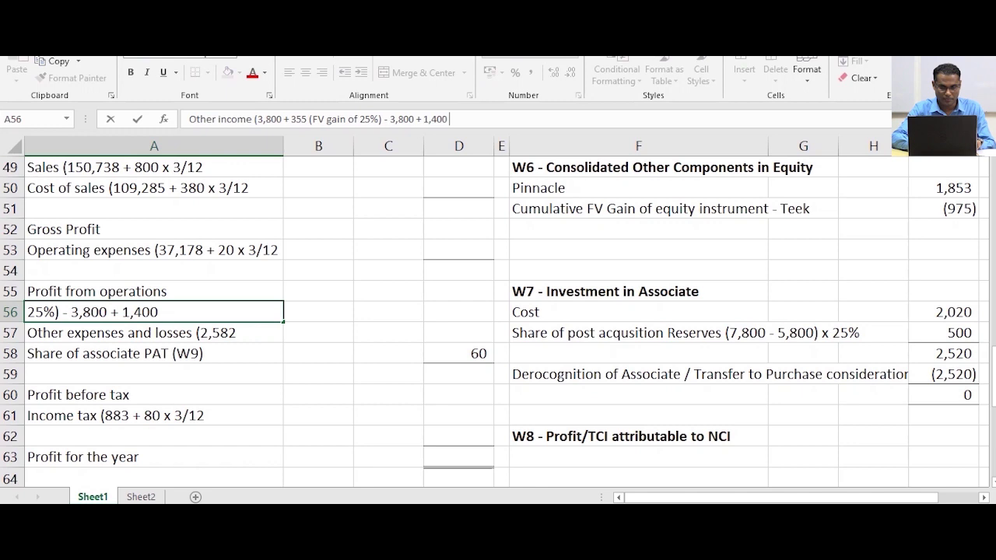
text(G)
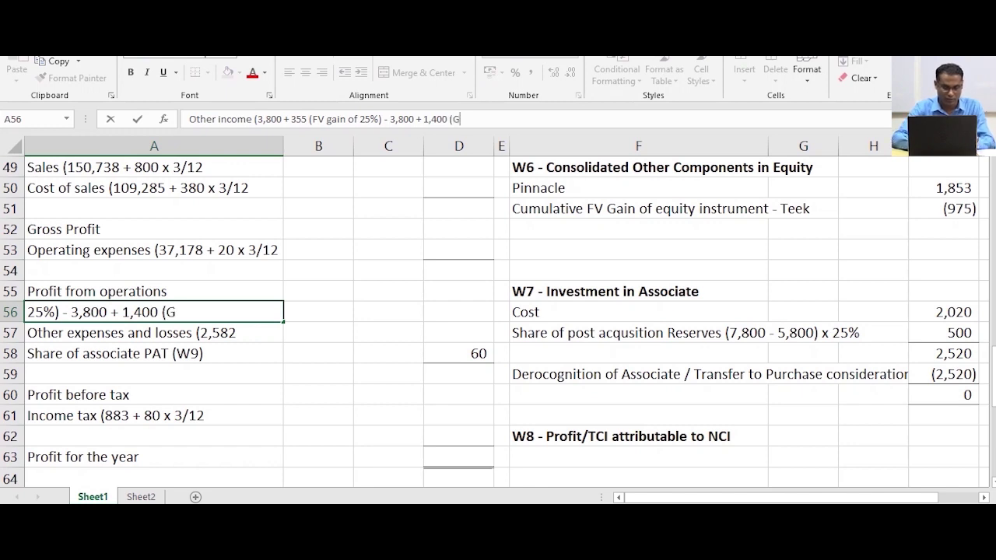
text(roup Profit)
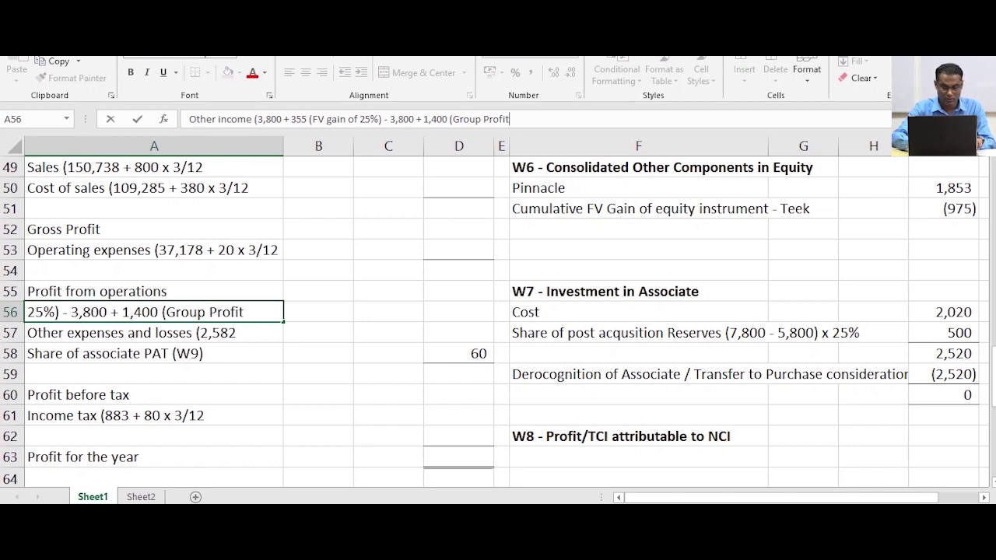
text())
key(Return)
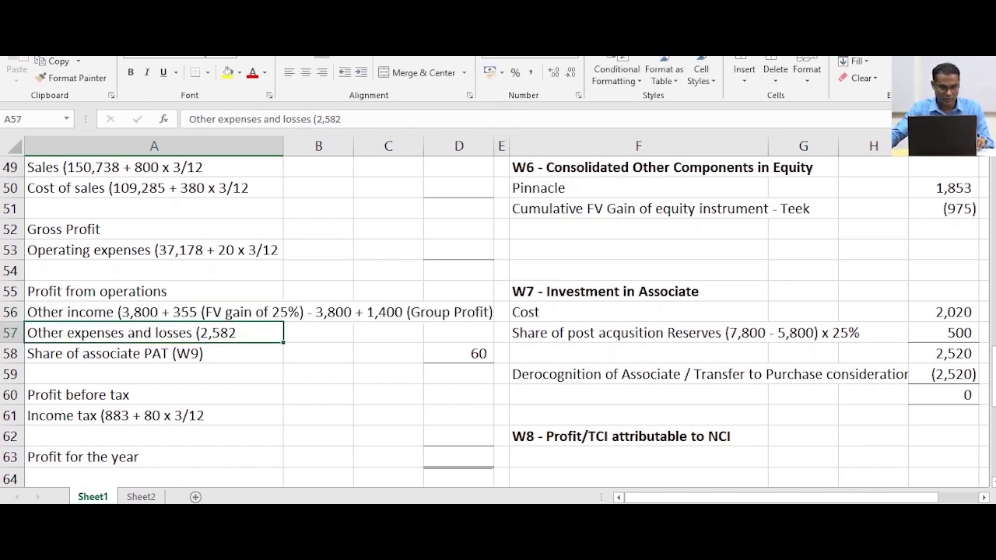
Change the note after 1,400 in the Other income line in A56 to "(iv)"
click(154, 312)
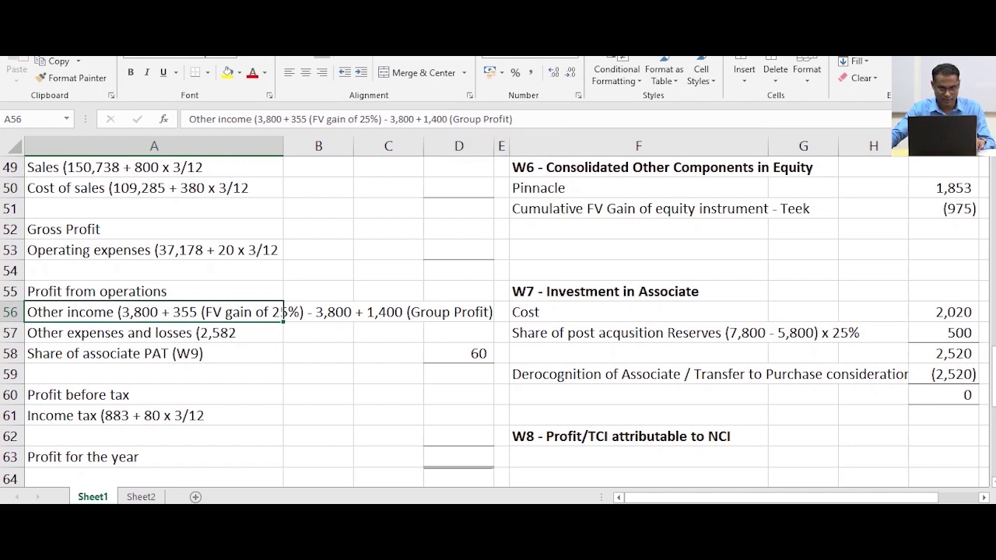
drag(513, 120, 449, 119)
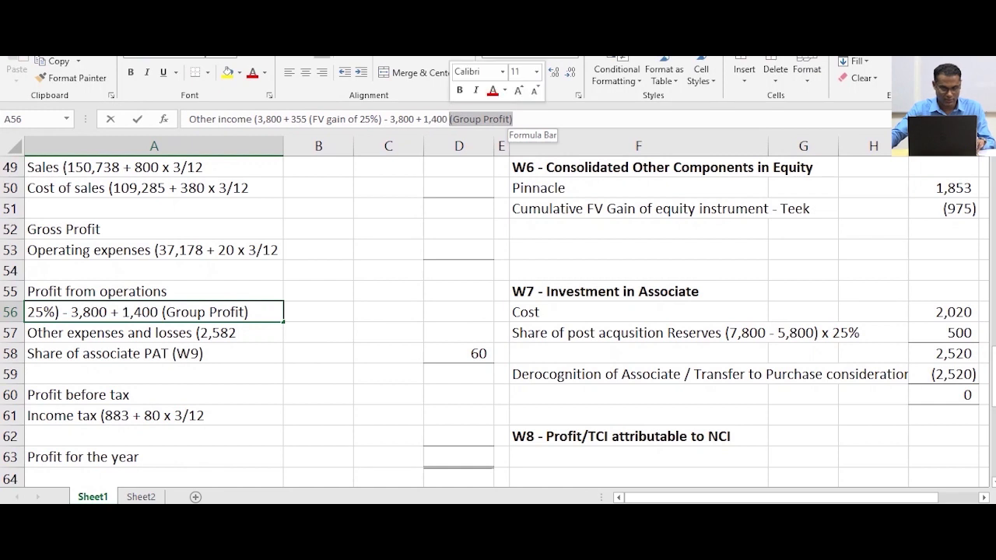
text((iv)
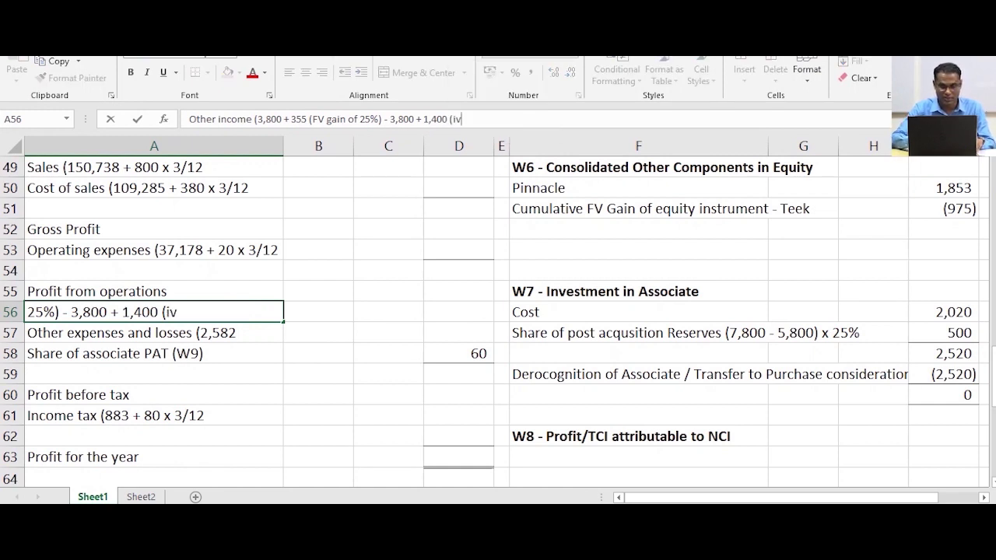
text())
key(Return)
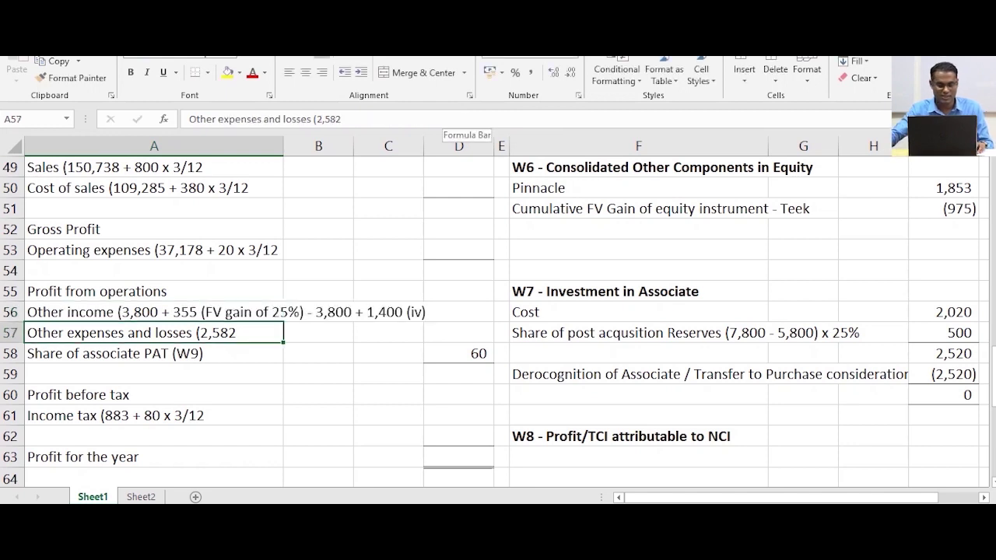
Check the 1,400 in the Other income line against the part iv) profit on disposal calculation for Small Ltd
click(388, 312)
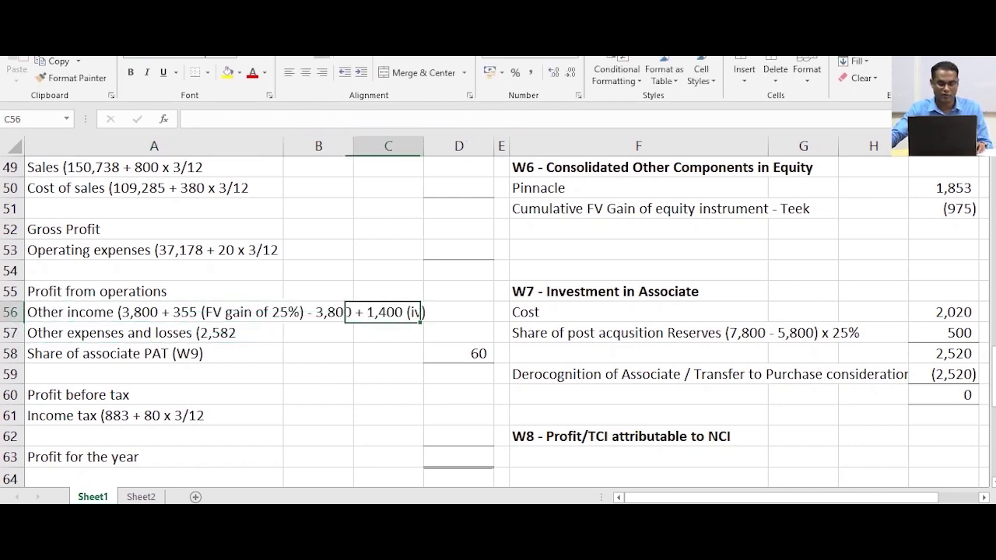
scroll(388, 312, up, 5)
scroll(498, 321, up, 8)
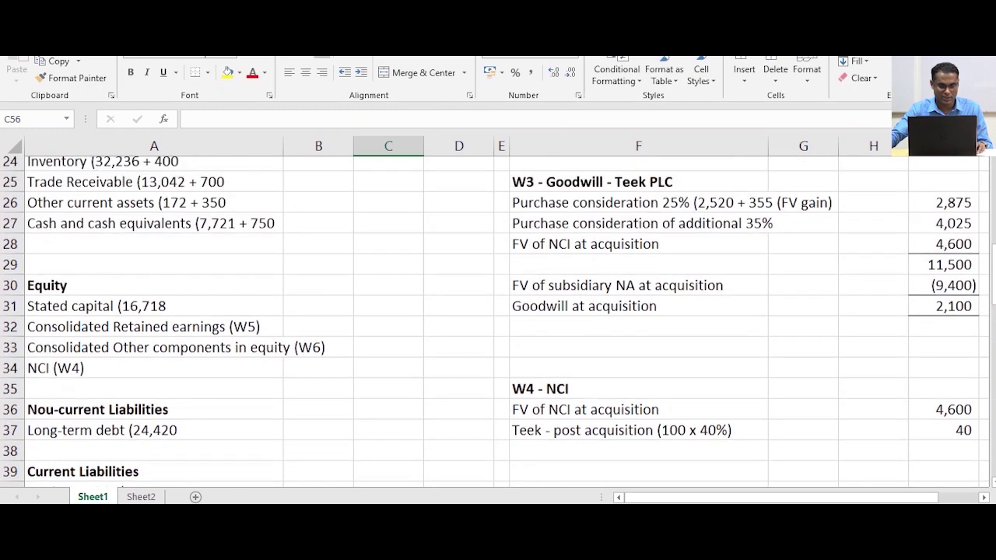
scroll(498, 322, up, 3)
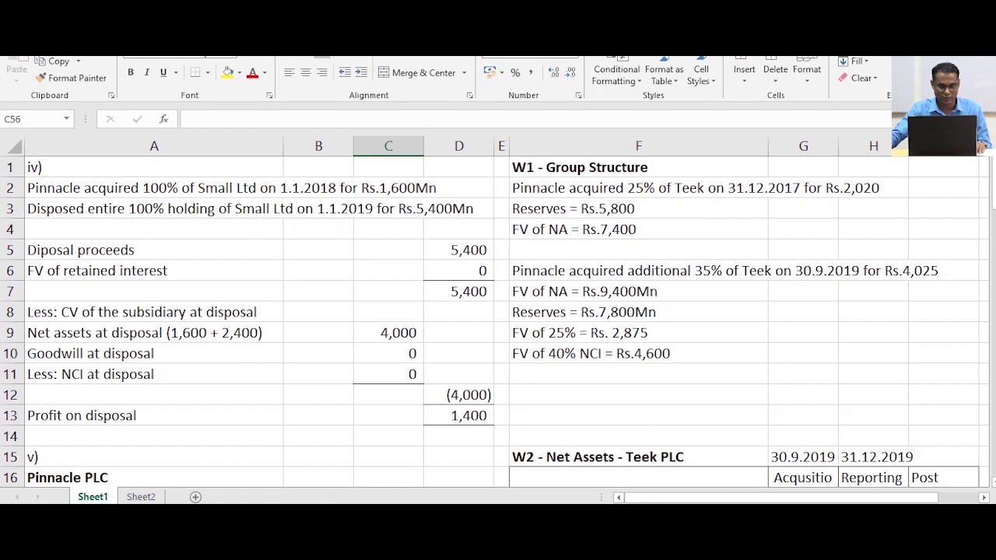
click(459, 415)
scroll(498, 322, down, 9)
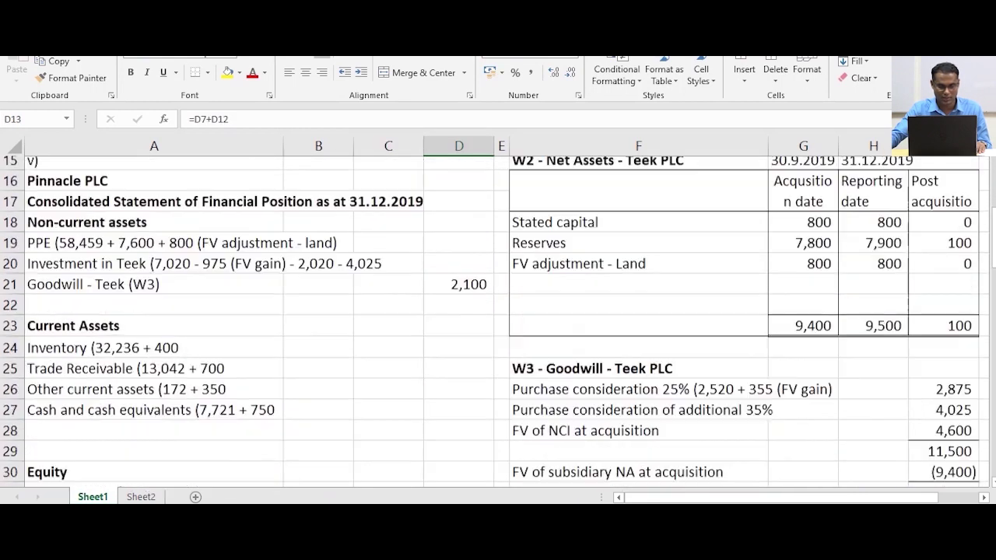
scroll(498, 321, down, 7)
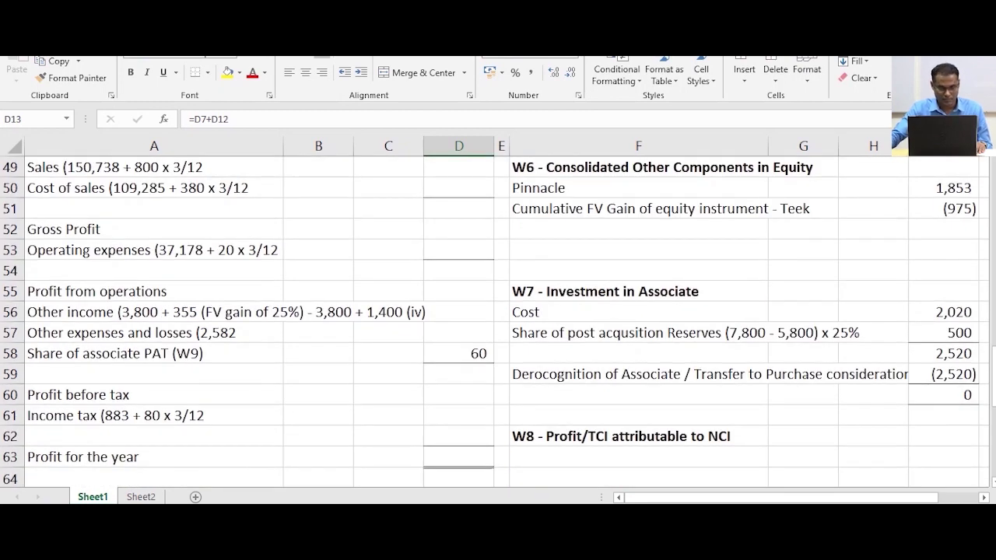
scroll(498, 321, up, 1)
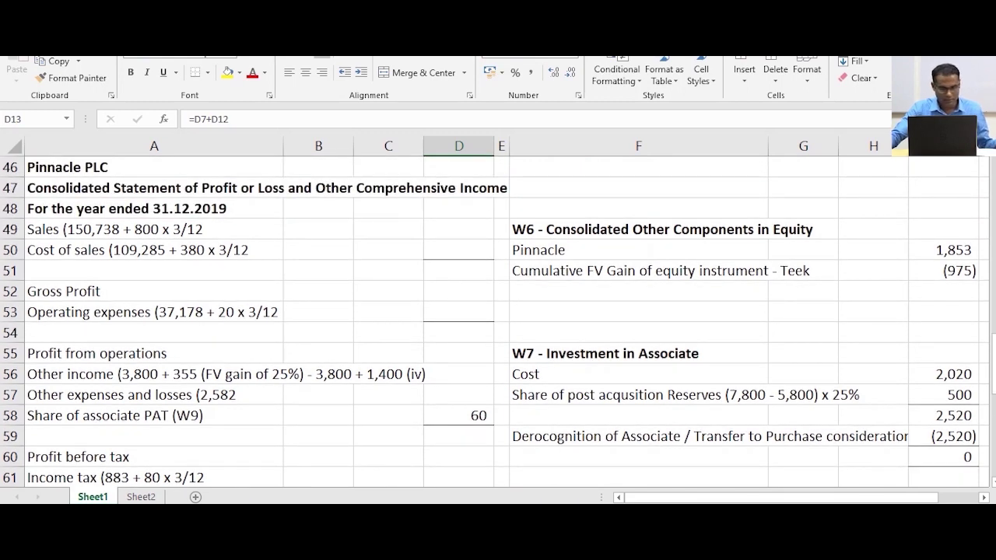
Review the part iv) disposal result, the statement of financial position lines, and the W2 to W4 workings for Teek
scroll(498, 321, up, 9)
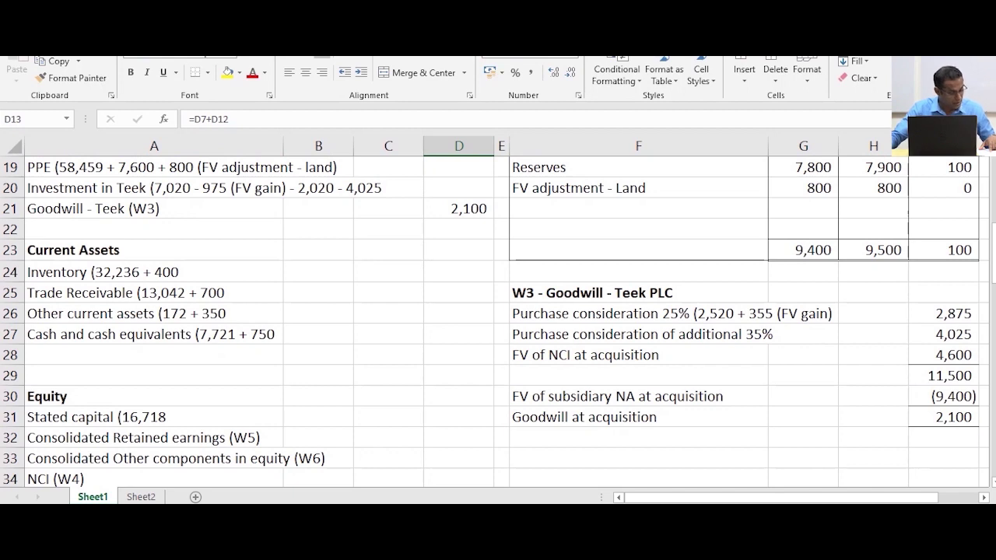
scroll(498, 312, up, 3)
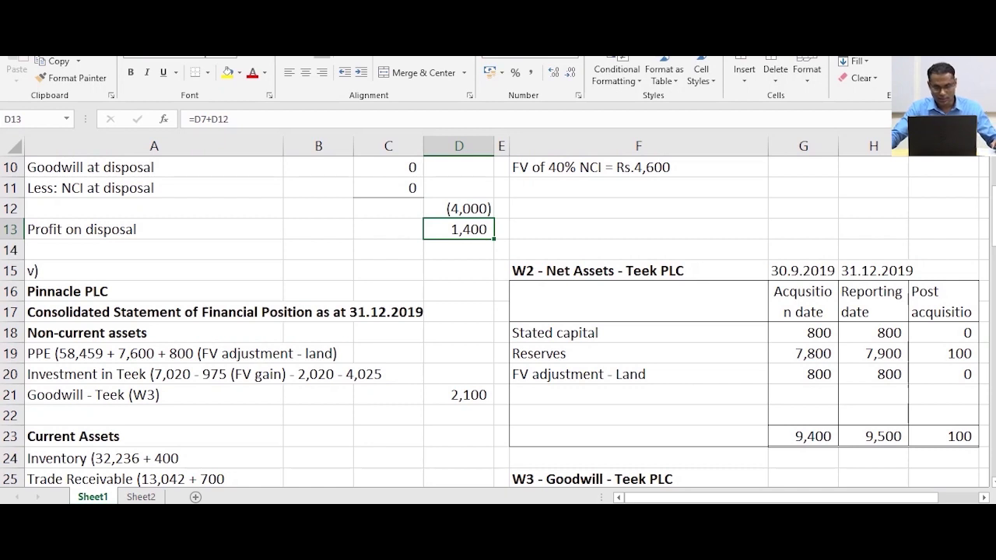
scroll(498, 311, down, 3)
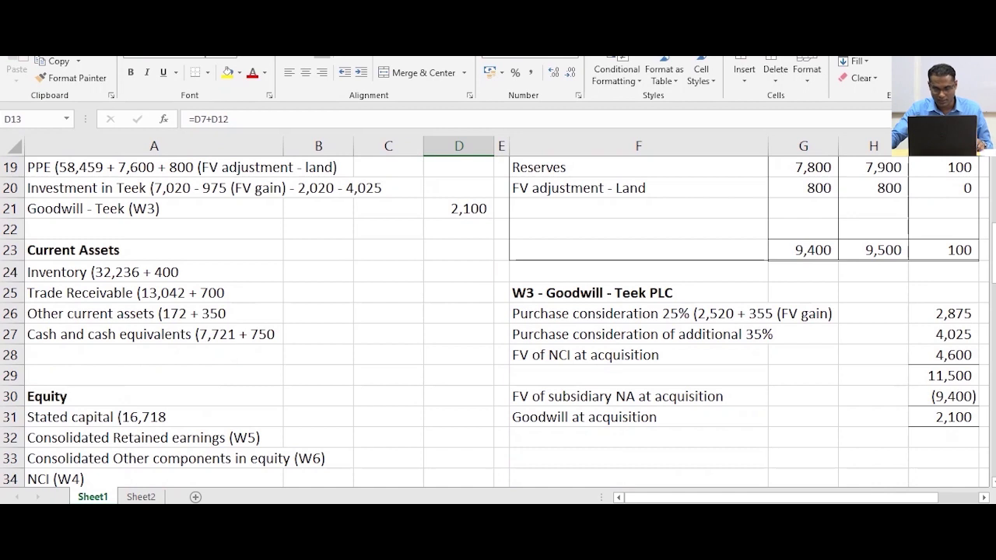
scroll(498, 311, down, 3)
scroll(498, 312, up, 2)
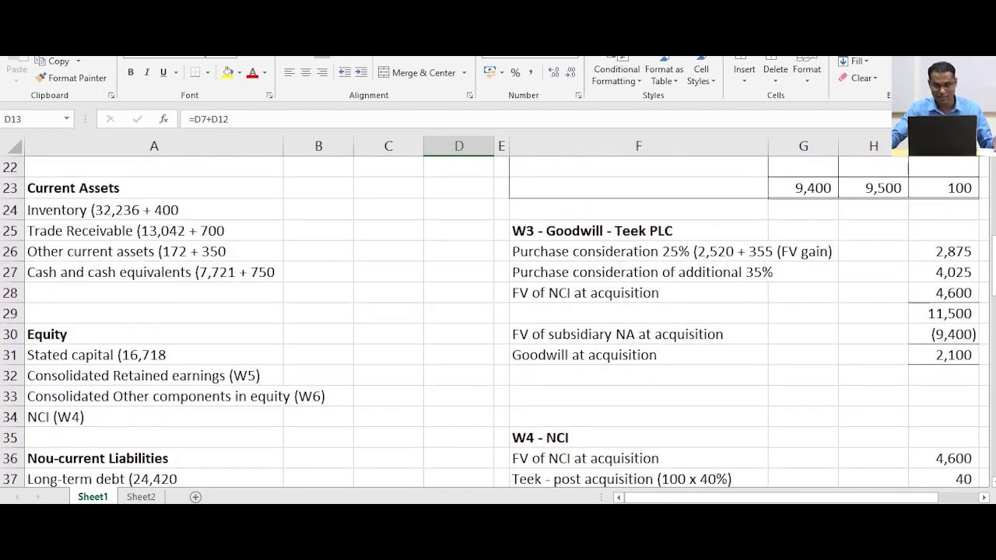
scroll(498, 311, up, 2)
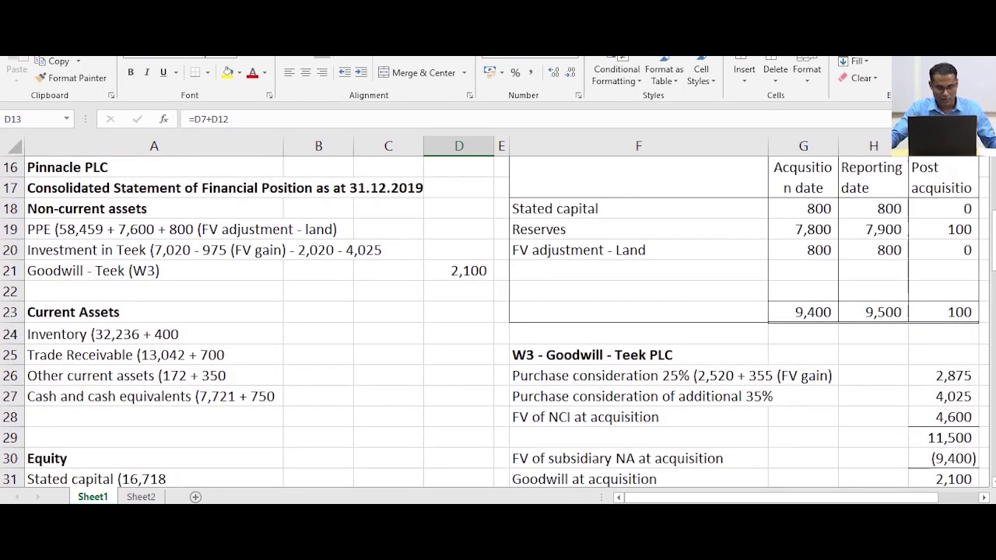
scroll(498, 311, down, 2)
scroll(498, 311, down, 2)
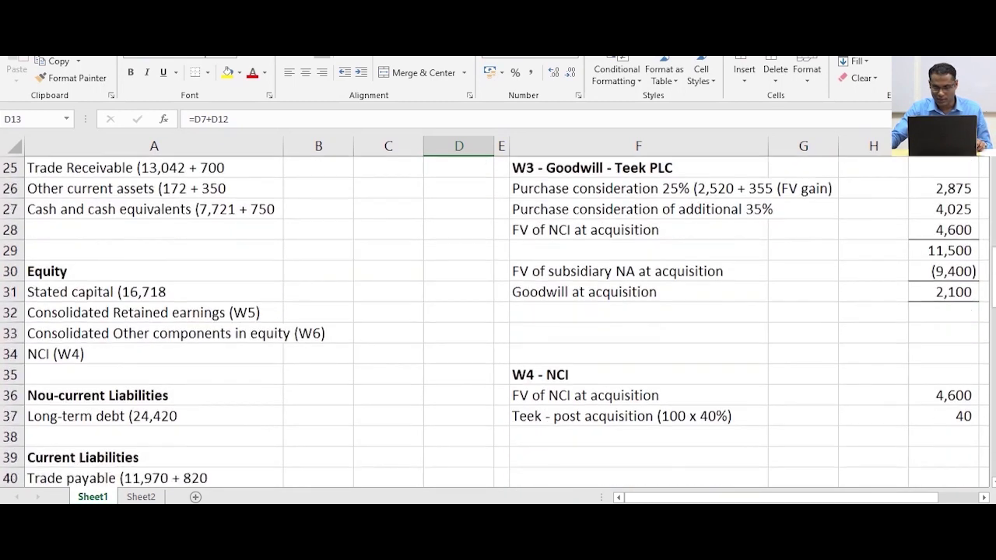
Add total border lines to I38 under the W4 - NCI working and sum its two lines there
click(944, 374)
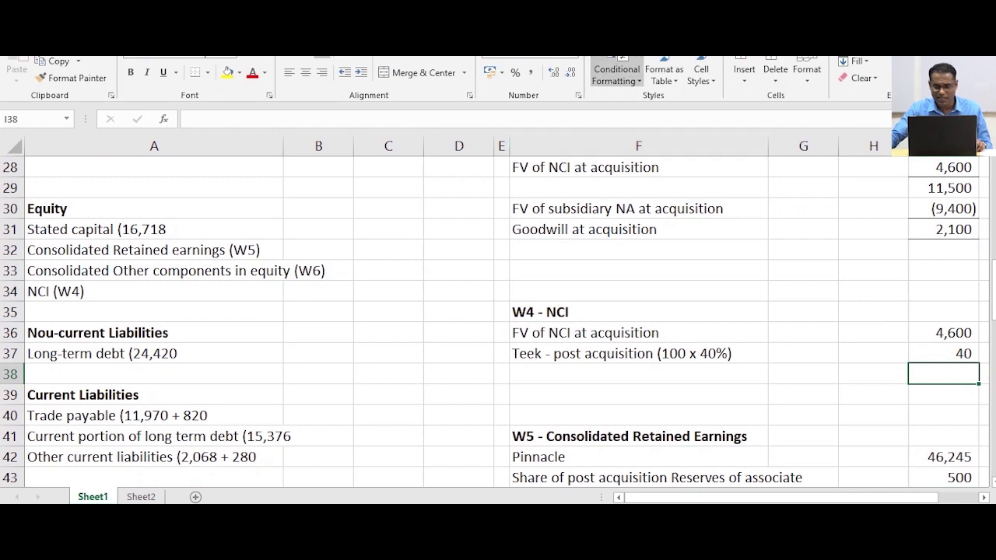
click(195, 72)
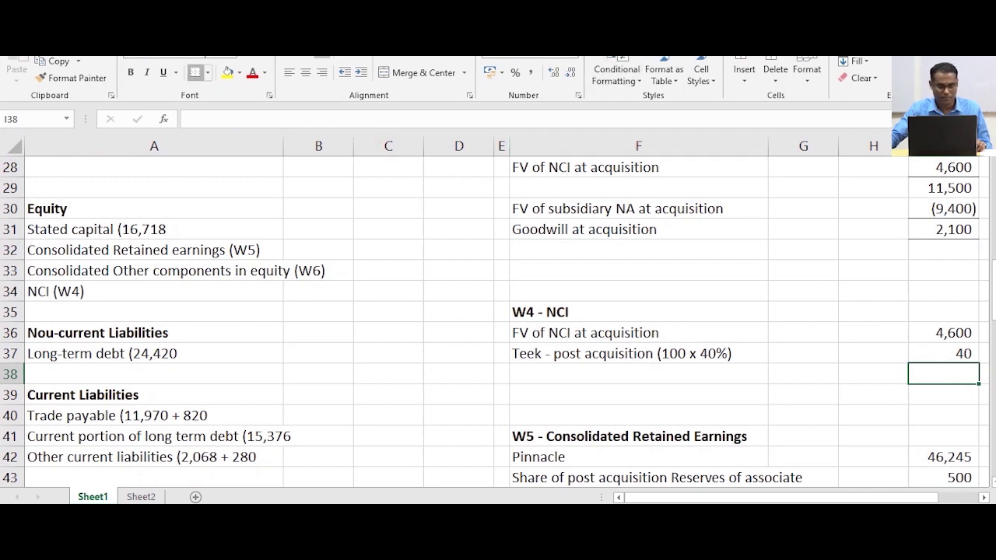
click(873, 415)
click(944, 354)
click(195, 73)
click(944, 374)
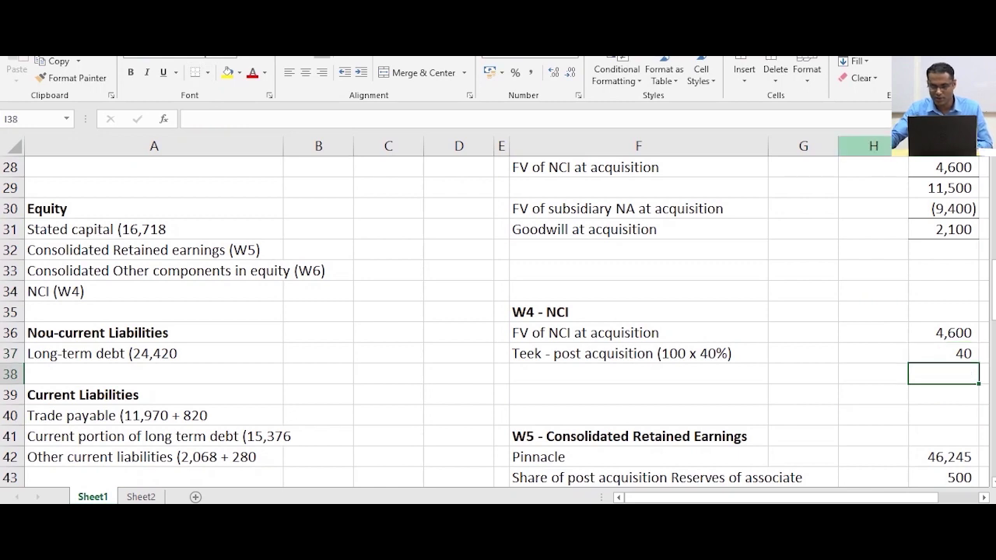
key(alt+equal)
key(Return)
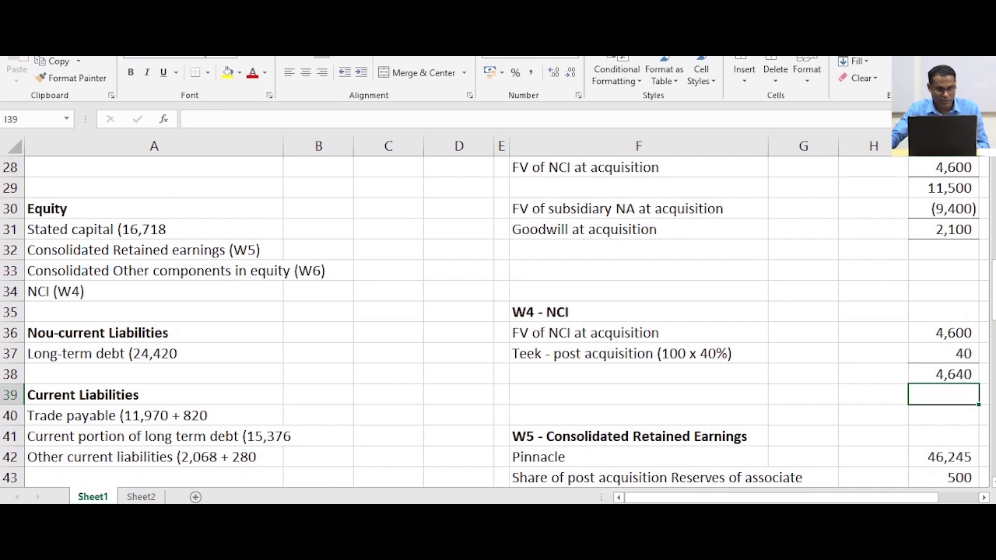
Link the NCI (W4) amount in D34 to the W4 total with the formula =I38
scroll(495, 322, up, 1)
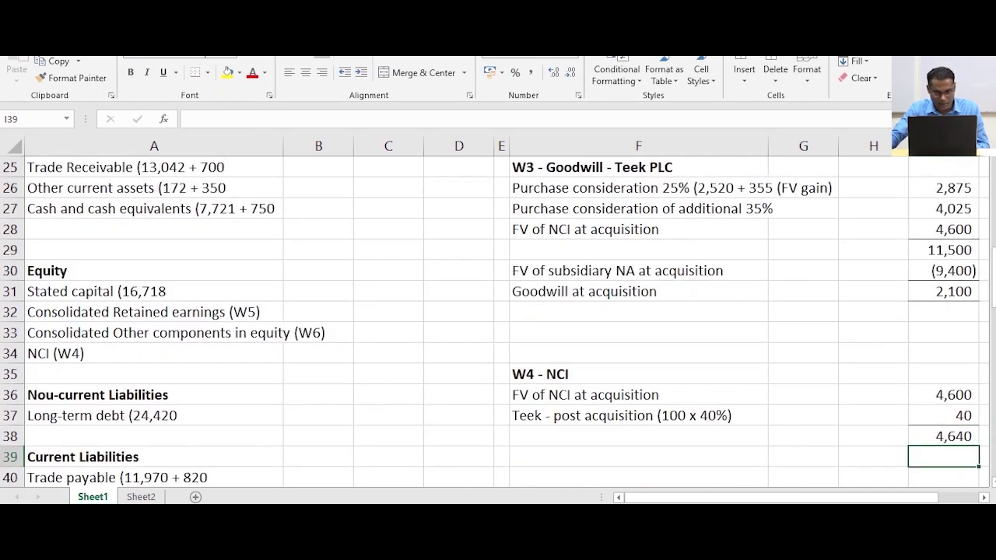
click(458, 353)
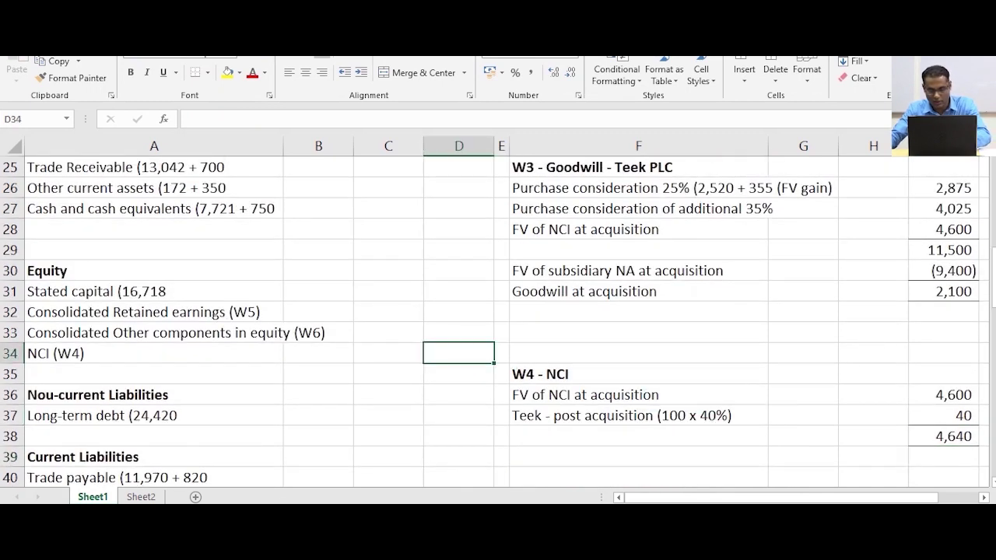
text(=)
click(944, 436)
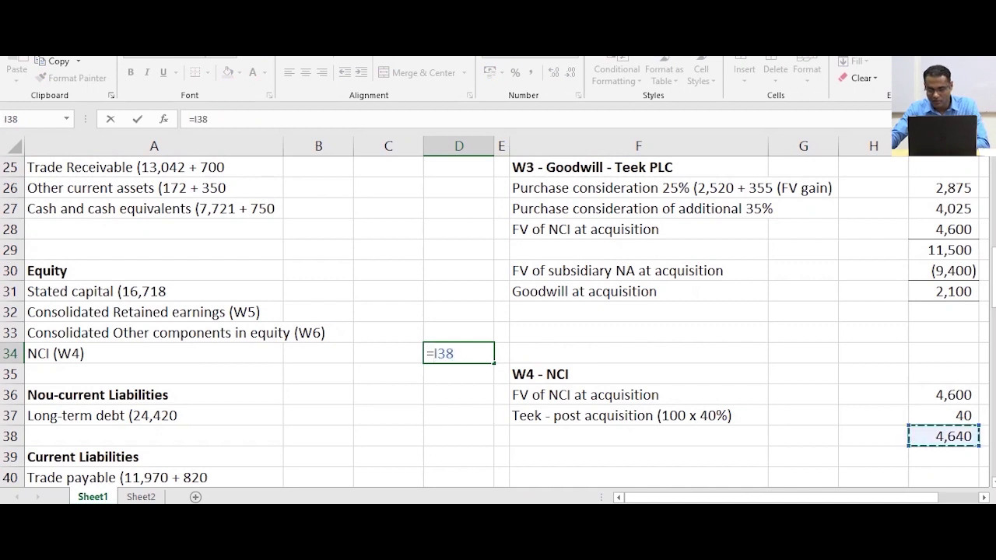
key(Return)
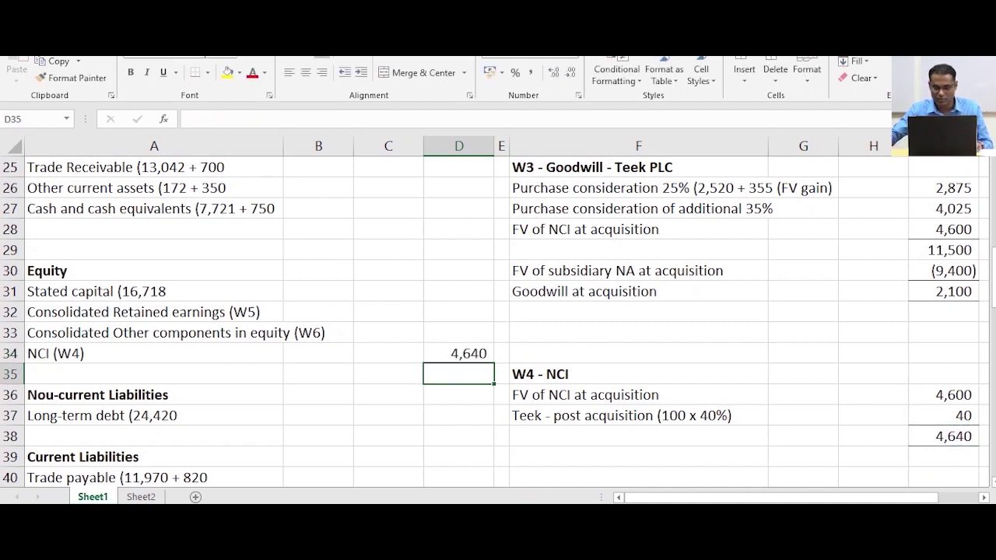
Rule off the W5 Consolidated Retained Earnings working and total it in I46 with =SUM(I42:I45)
scroll(498, 321, down, 3)
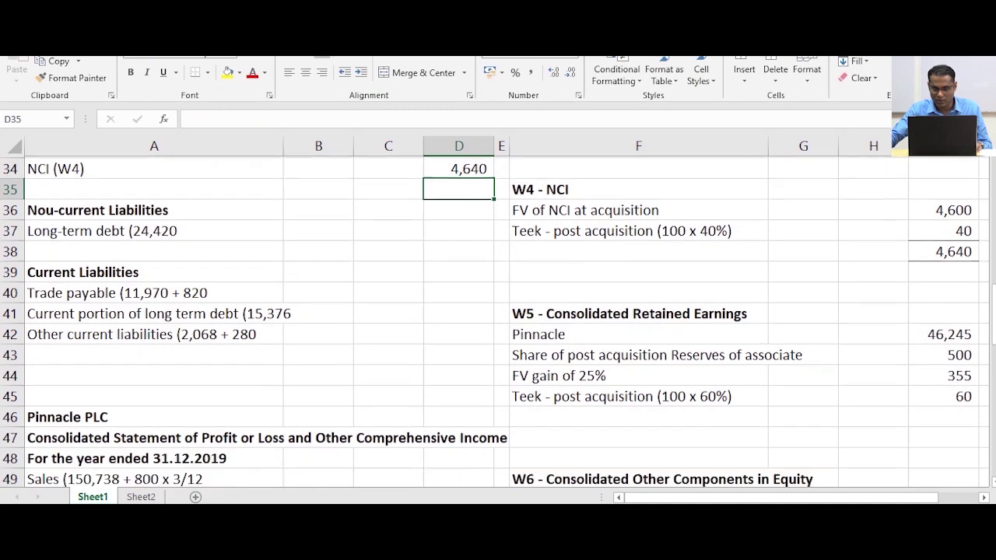
click(943, 415)
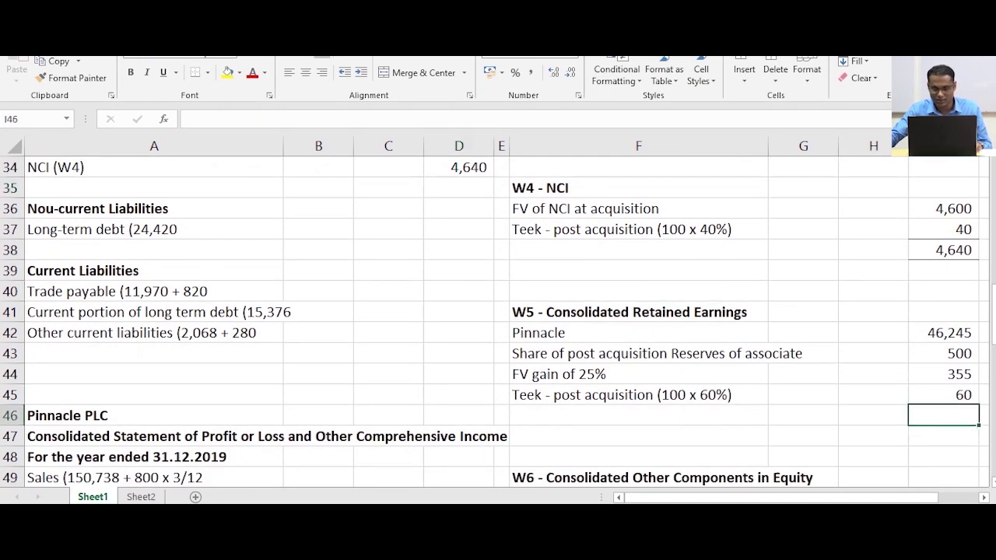
click(943, 395)
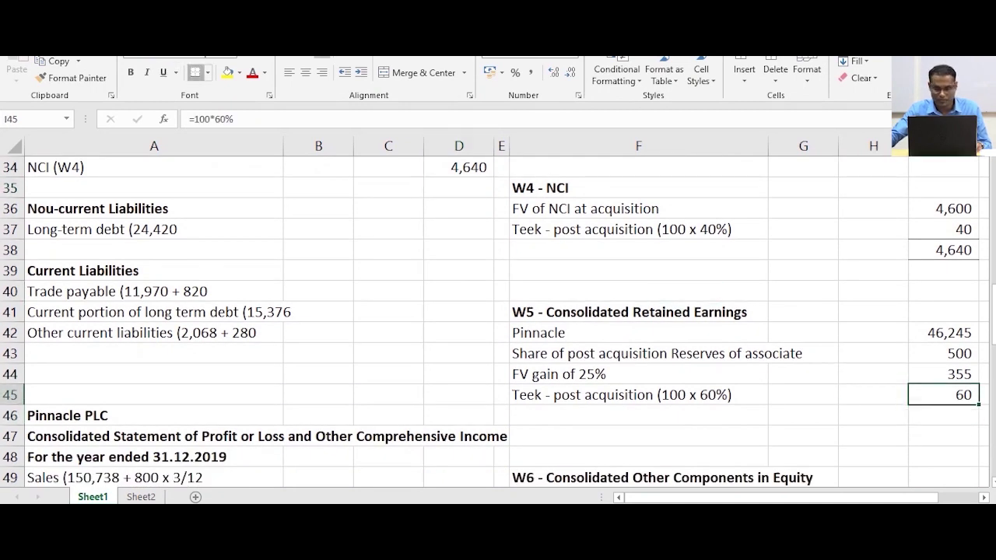
click(943, 416)
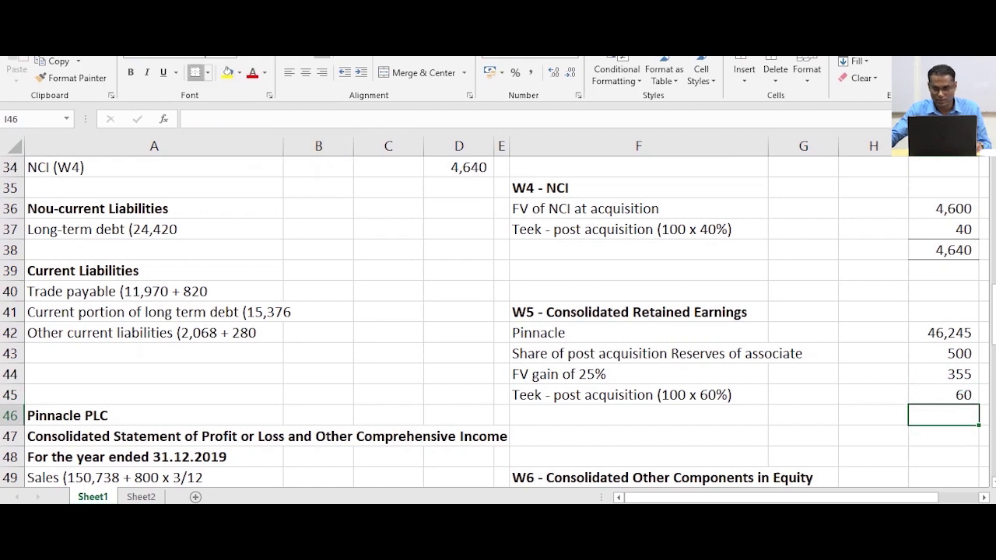
key(alt+equal)
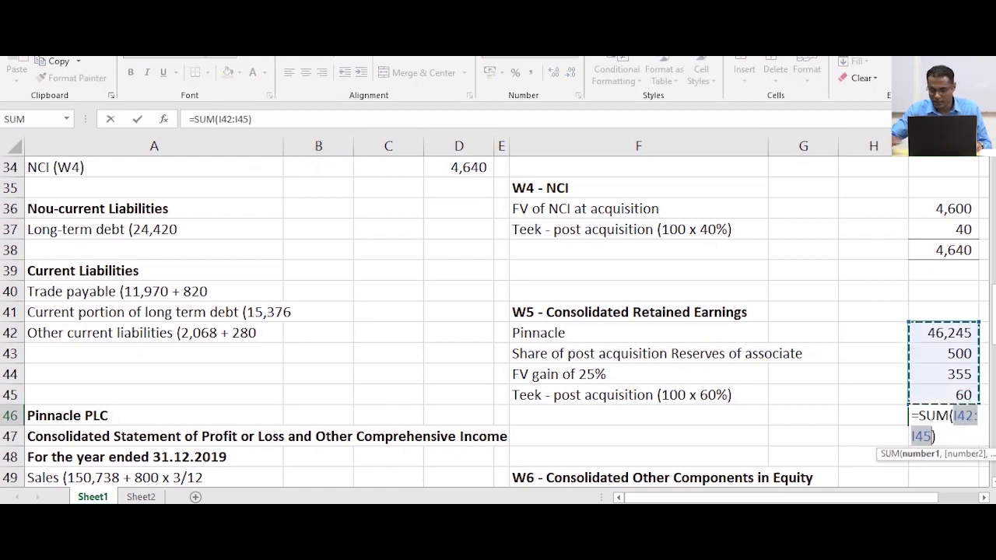
key(Return)
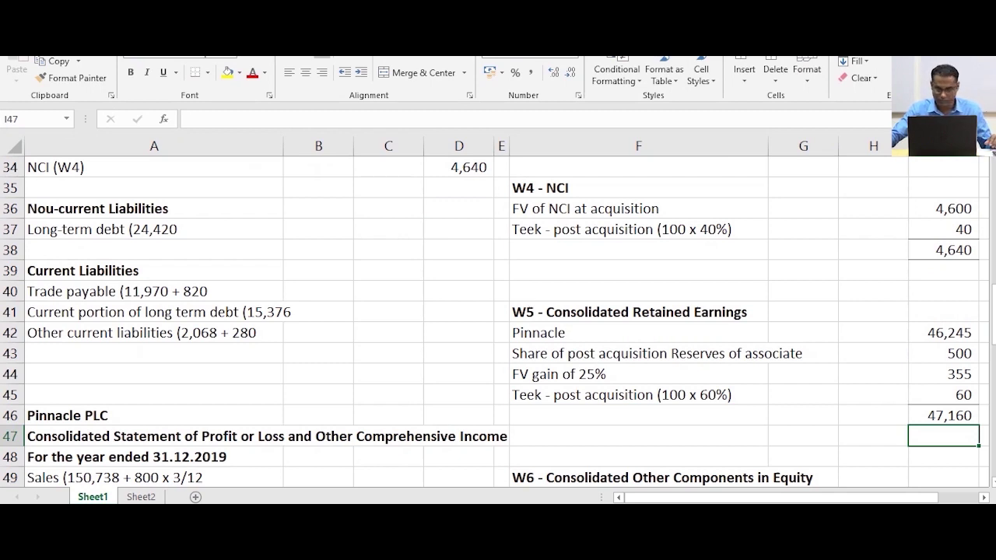
Link the Consolidated Retained earnings (W5) amount in D32 to the W5 total with the formula =I46
scroll(498, 312, up, 2)
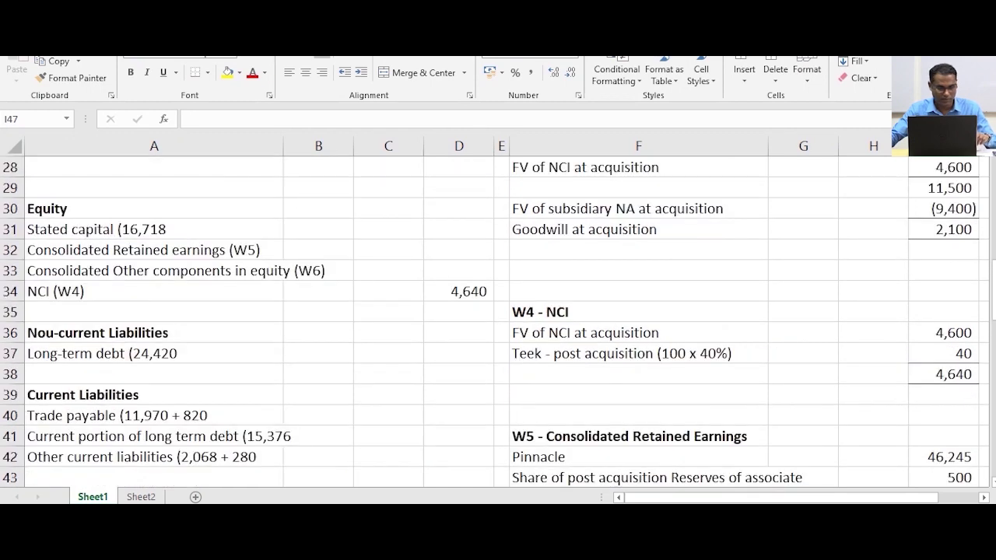
click(460, 250)
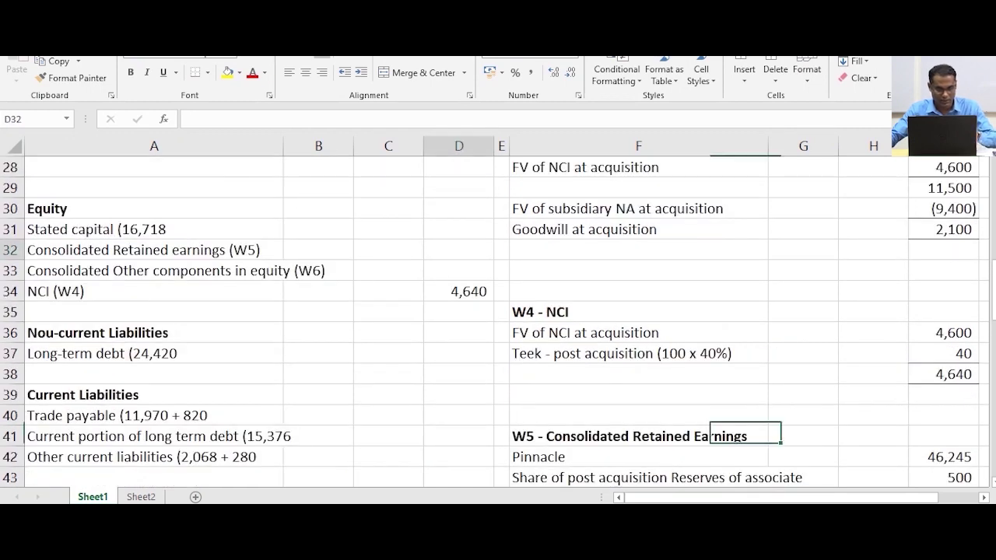
text(=)
scroll(499, 312, down, 2)
scroll(498, 311, down, 2)
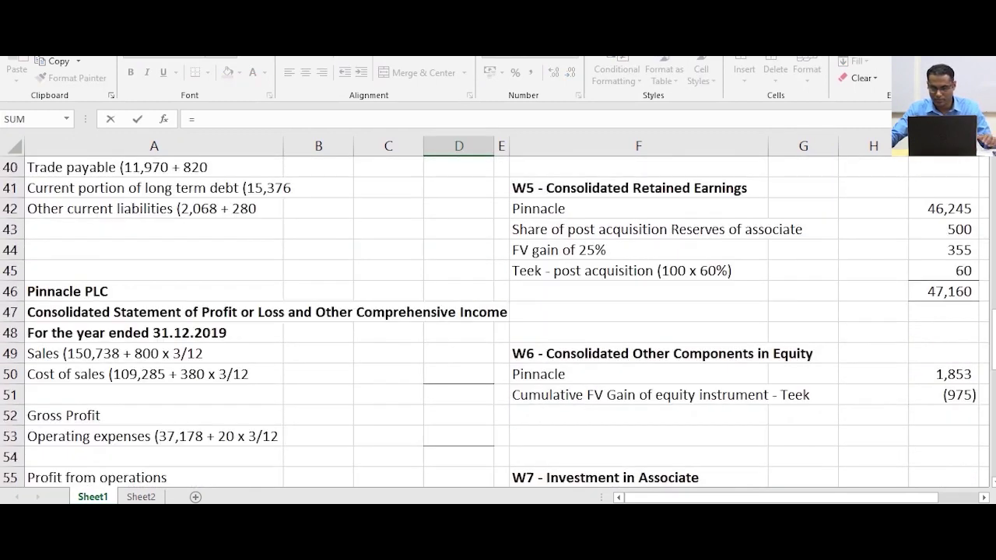
click(944, 291)
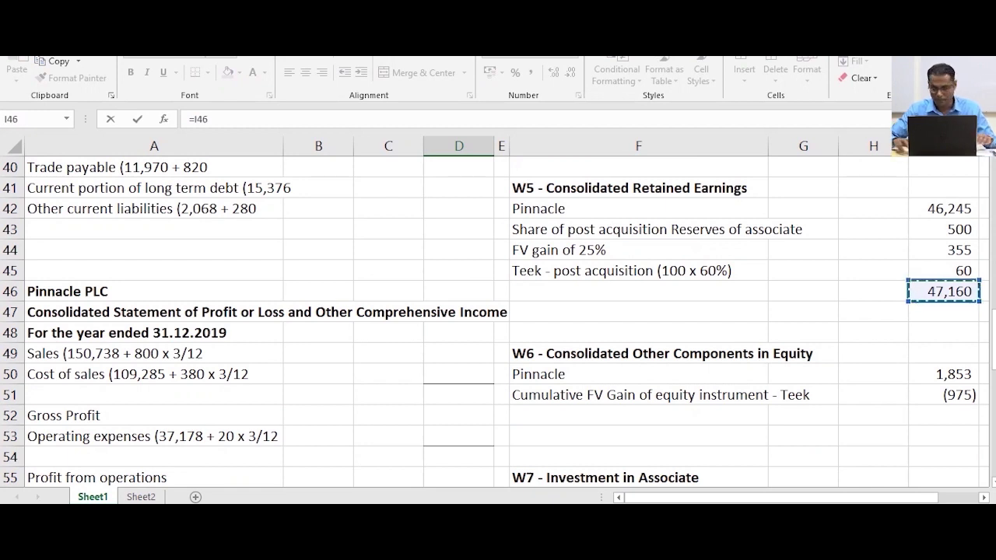
key(Return)
scroll(498, 319, up, 2)
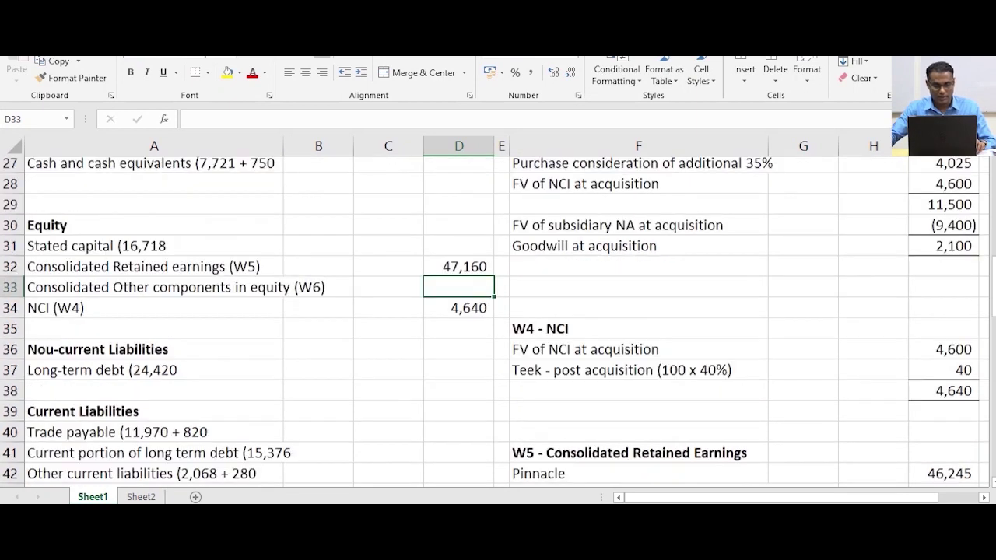
Rule off the W6 - Consolidated Other Components in Equity working and total it in I52 with =SUM(I50:I51)
scroll(498, 319, down, 3)
scroll(498, 319, down, 1)
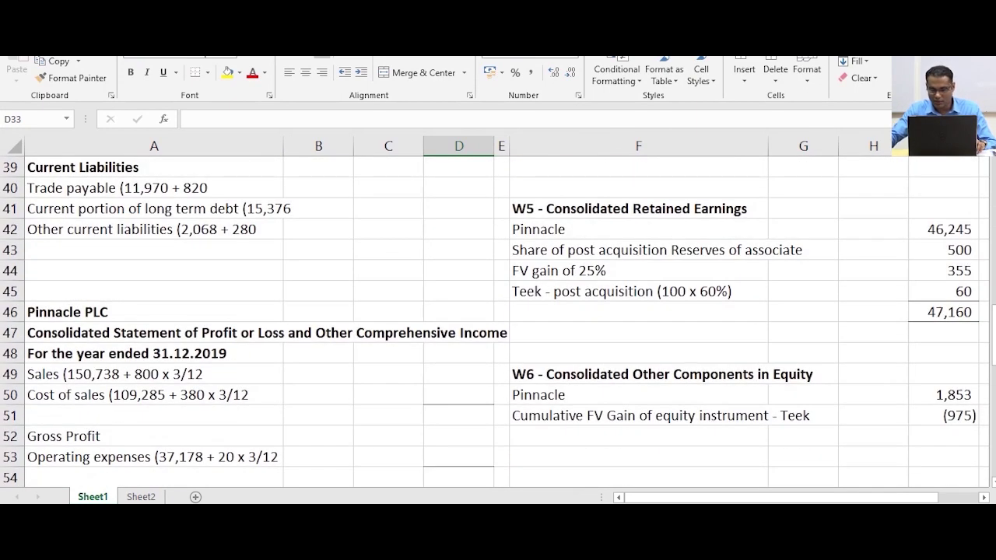
click(943, 436)
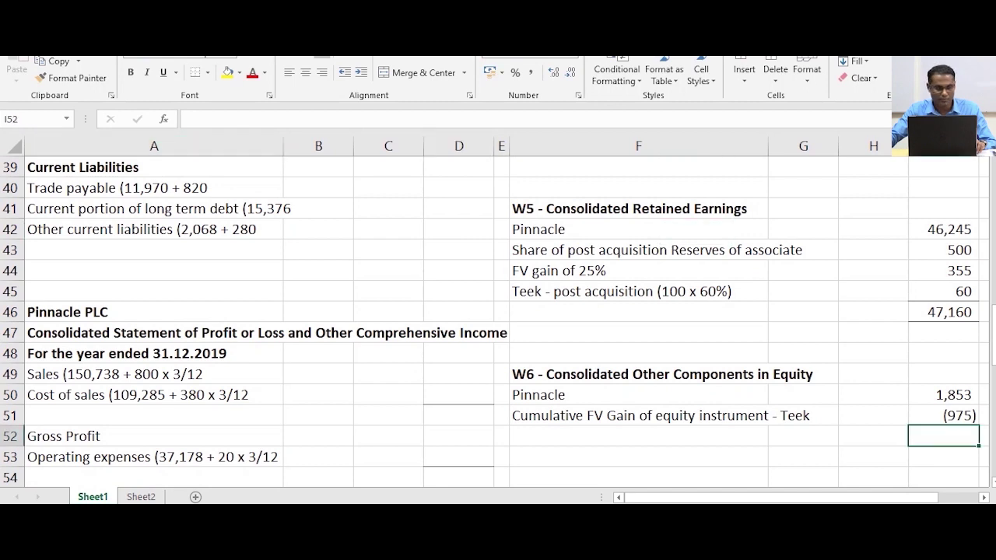
click(943, 415)
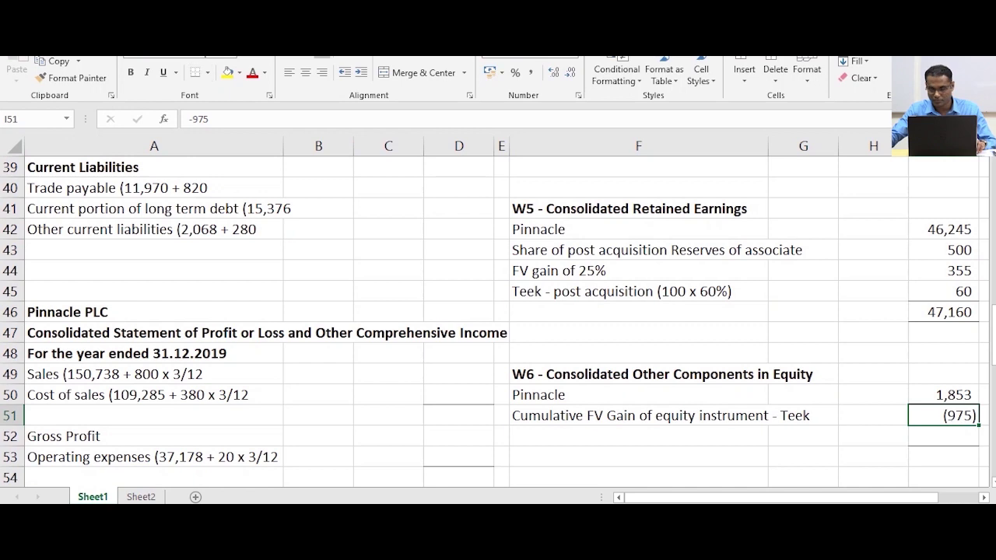
key(Down)
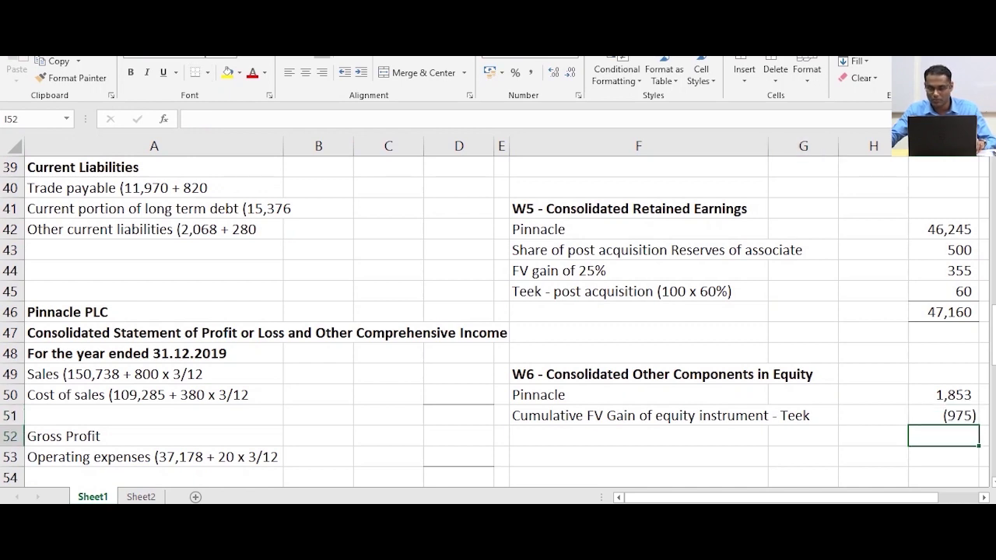
key(alt+equal)
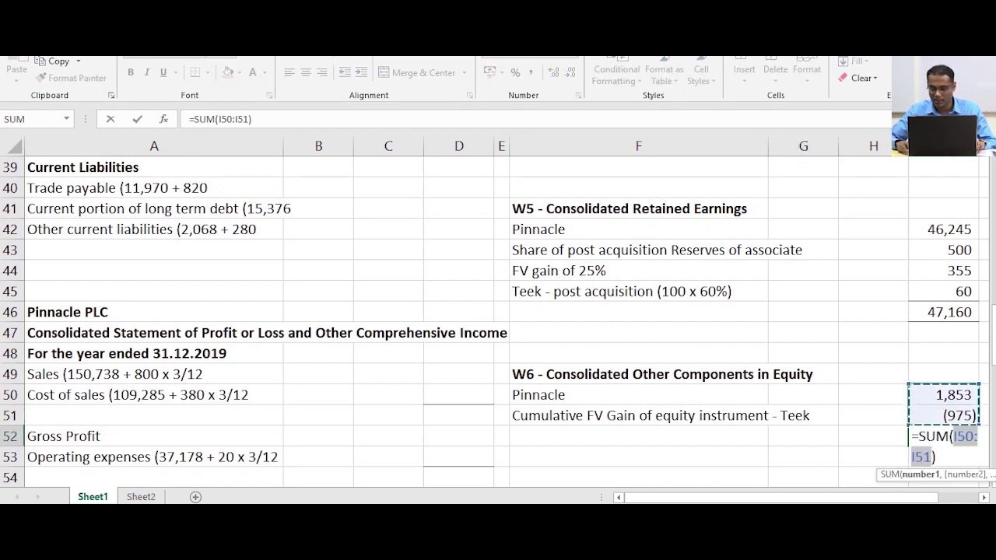
key(Return)
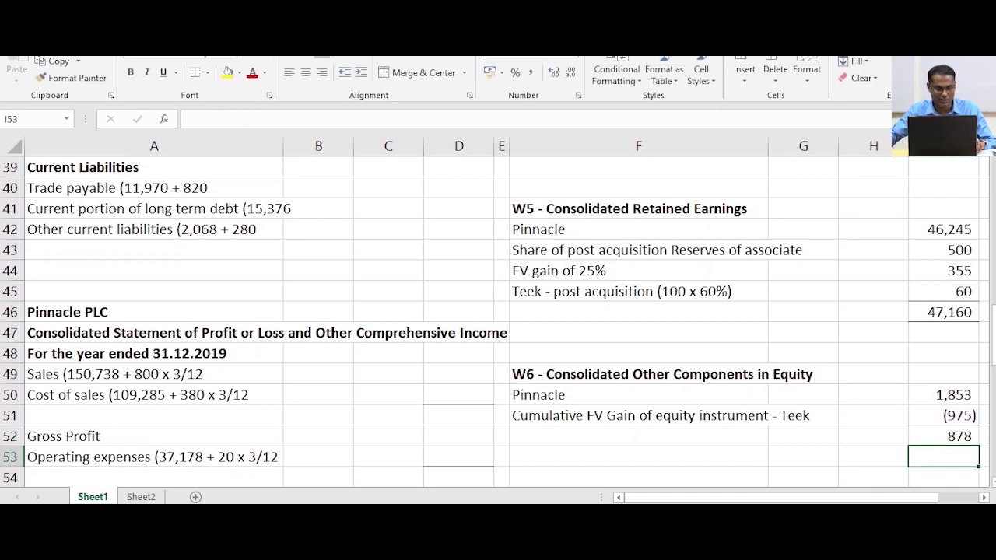
Link the Consolidated Other components in equity (W6) amount in D33 to the W6 total with the formula =I52
scroll(498, 322, up, 3)
click(459, 229)
text(=)
scroll(495, 321, down, 4)
click(944, 375)
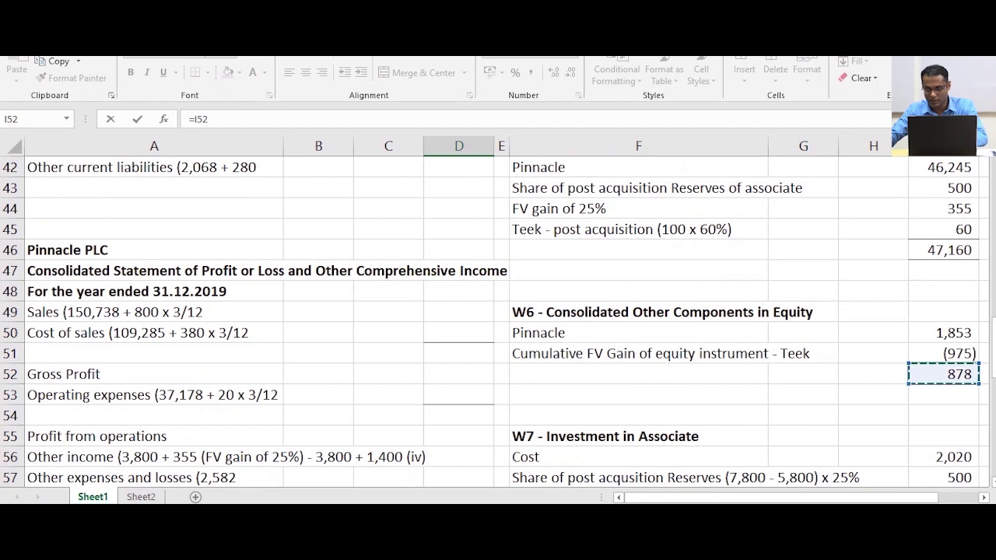
key(Return)
scroll(495, 321, up, 1)
click(459, 209)
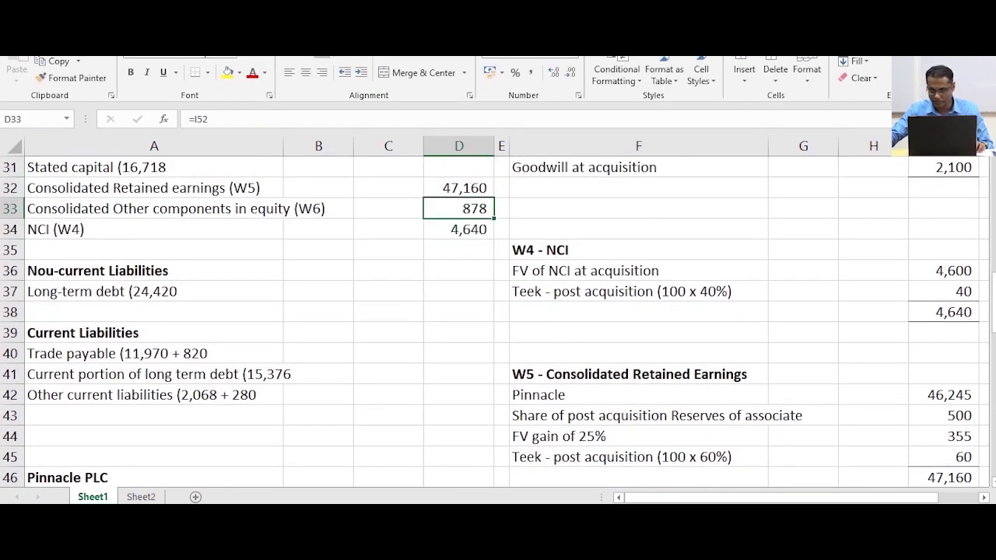
Review workings W7 to W10 and the profit or loss statement lines for amounts still missing, returning to the financial position statement
scroll(495, 322, down, 3)
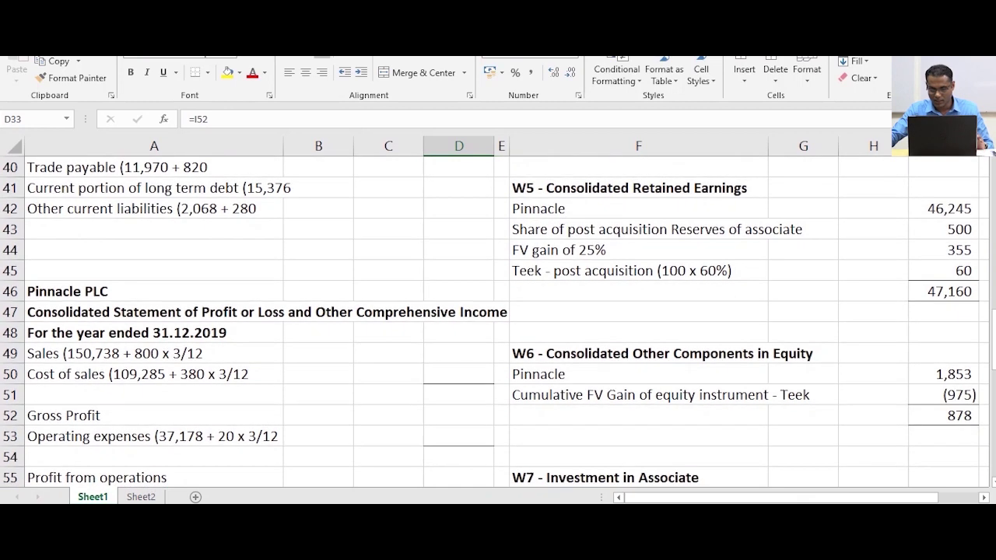
scroll(495, 322, down, 2)
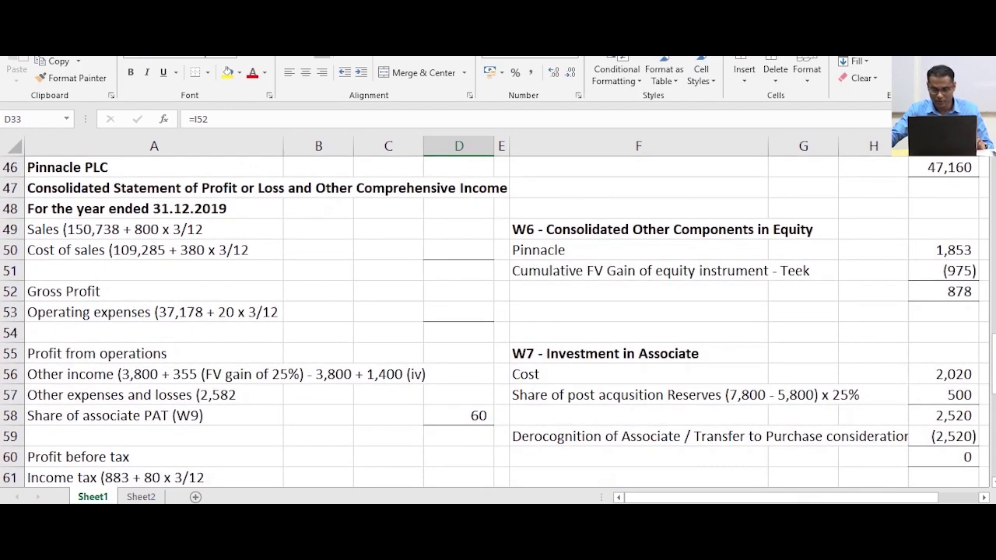
scroll(495, 321, down, 2)
click(638, 374)
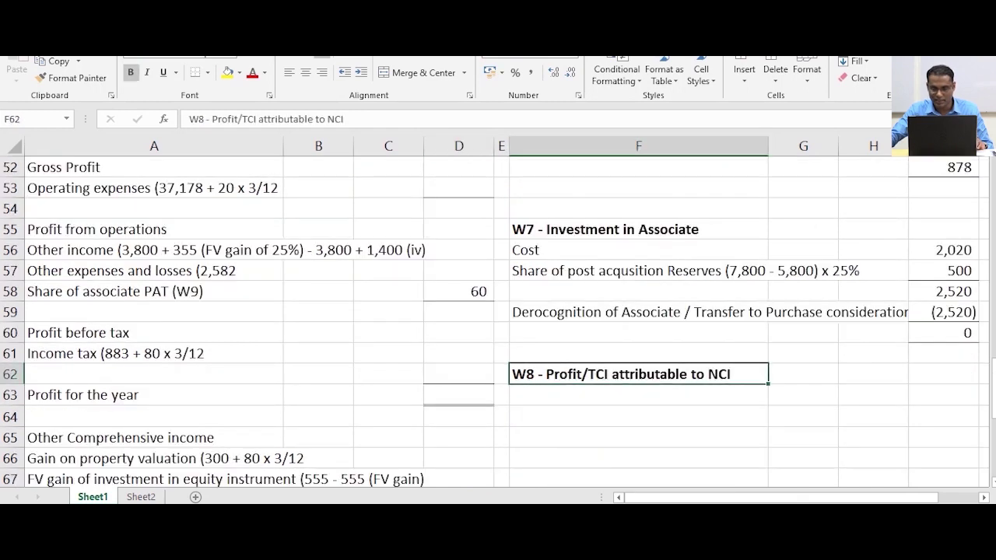
scroll(638, 374, down, 3)
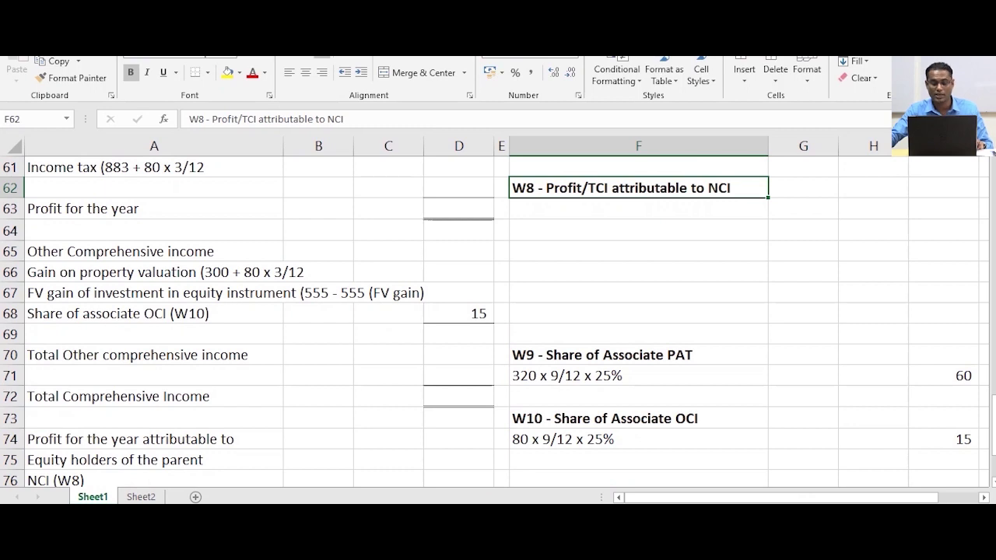
scroll(498, 322, up, 1)
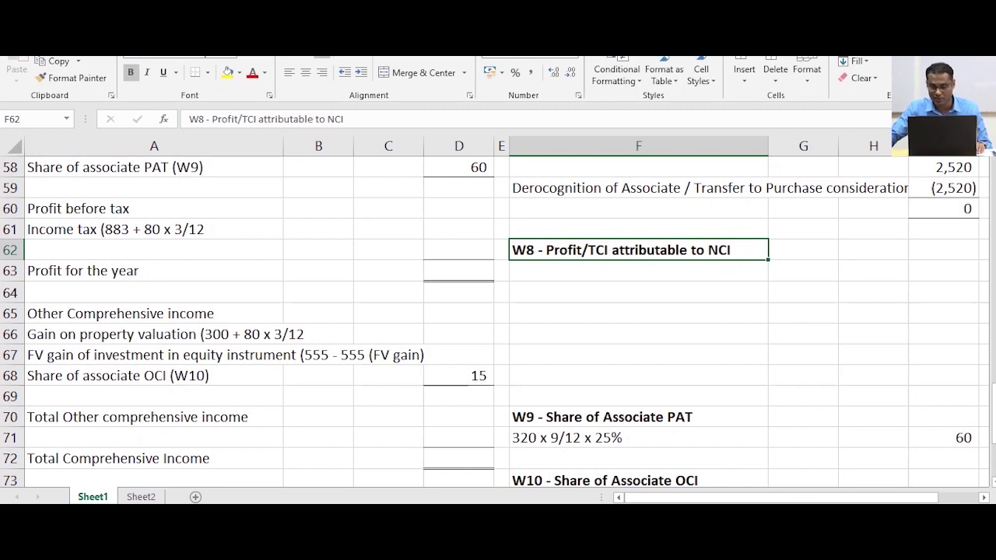
scroll(498, 322, up, 7)
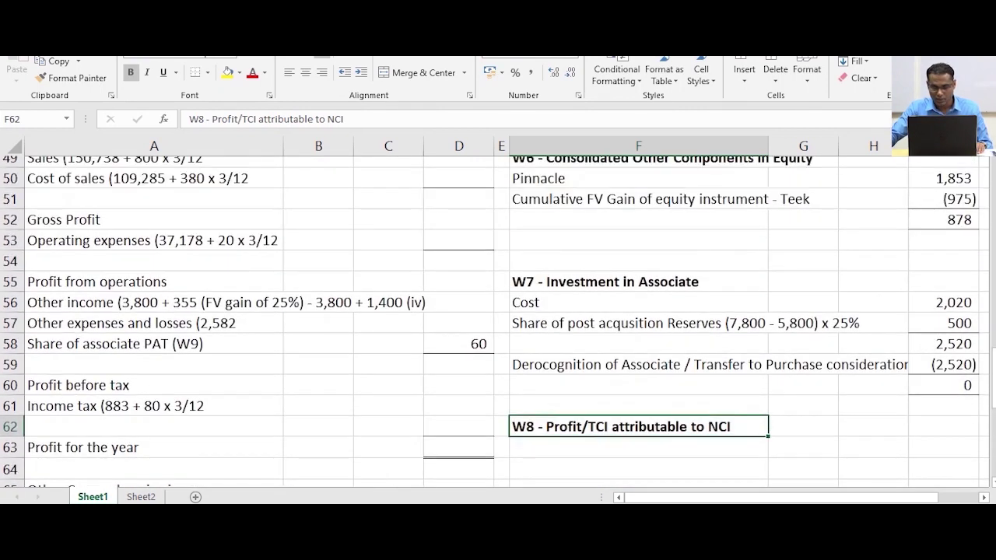
scroll(498, 323, up, 6)
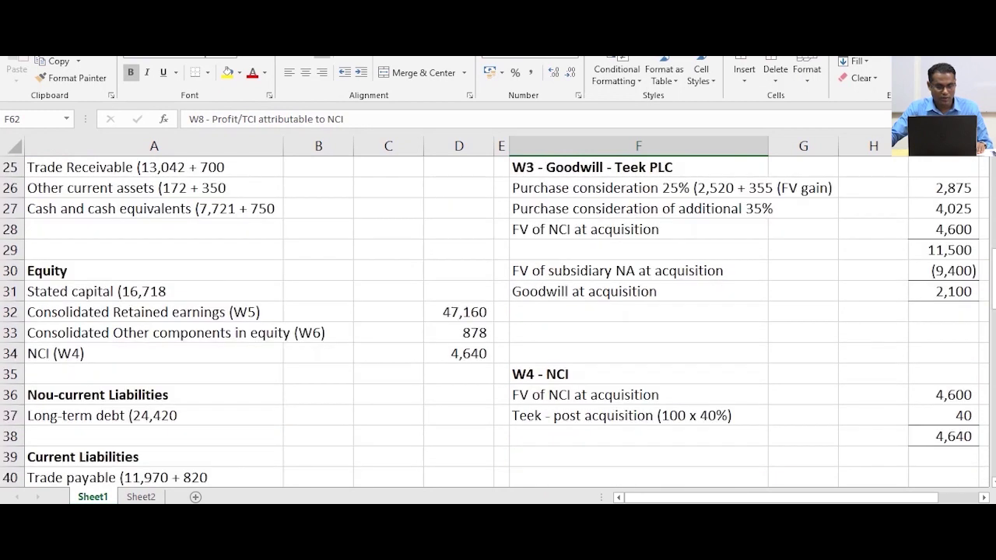
scroll(498, 322, up, 2)
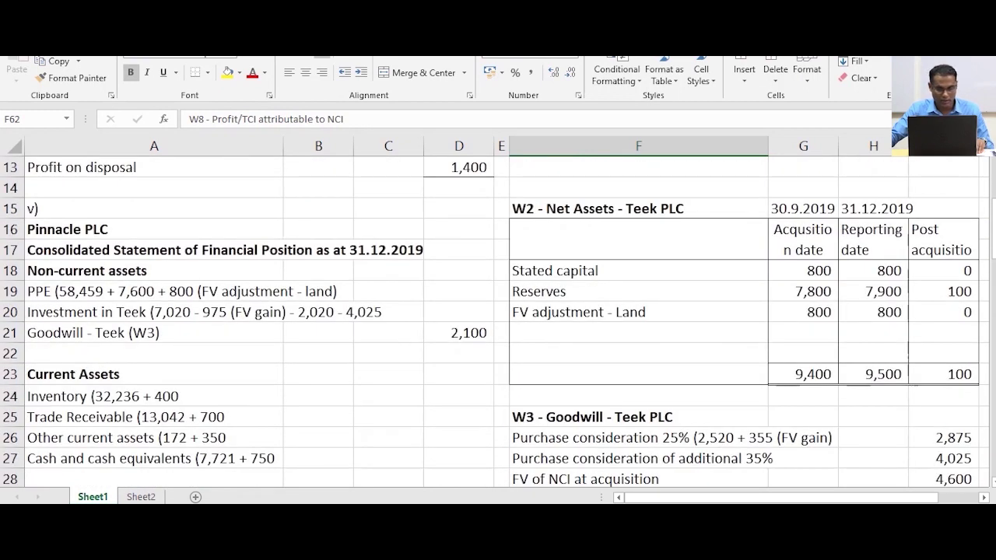
Calculate the PPE amount in D19 with the formula =58459+7600+800
click(459, 292)
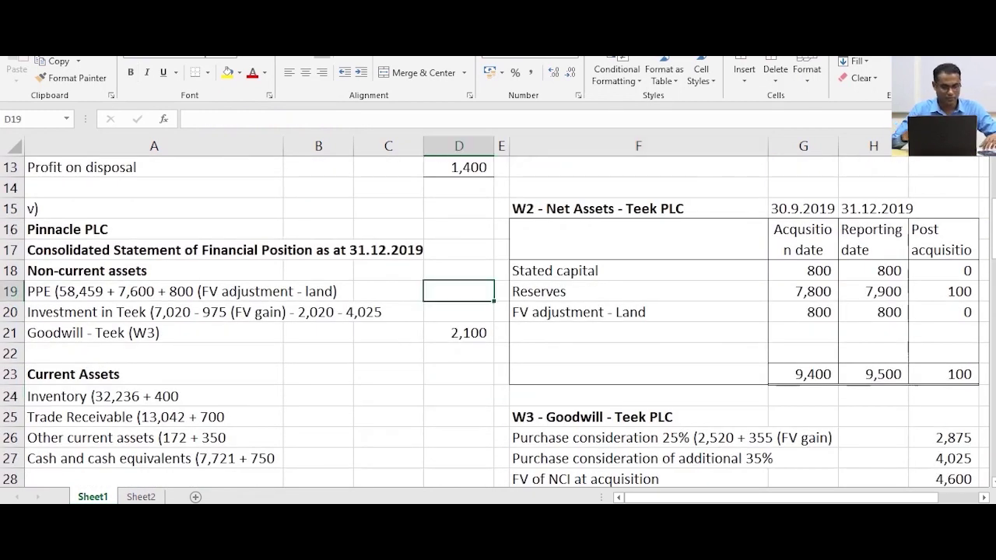
text(=)
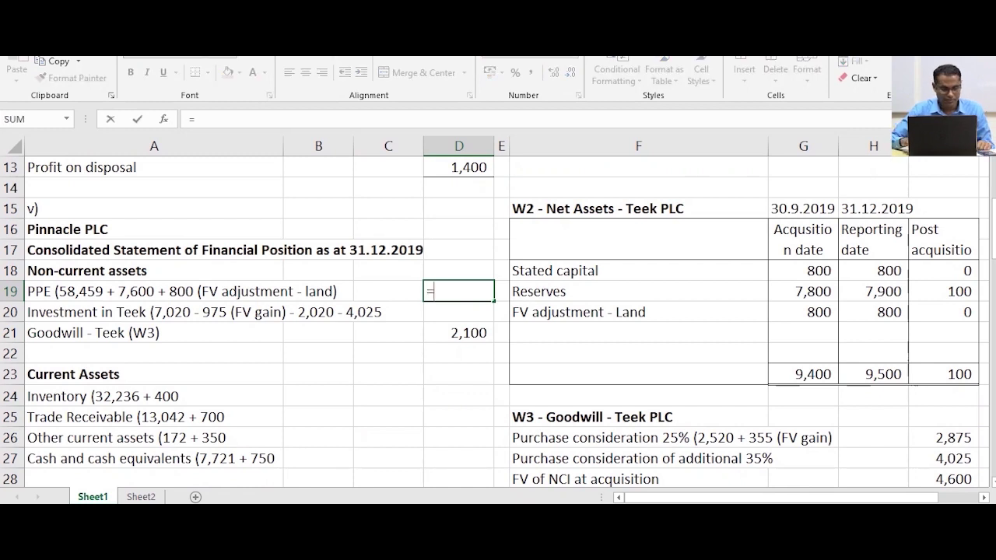
text(584)
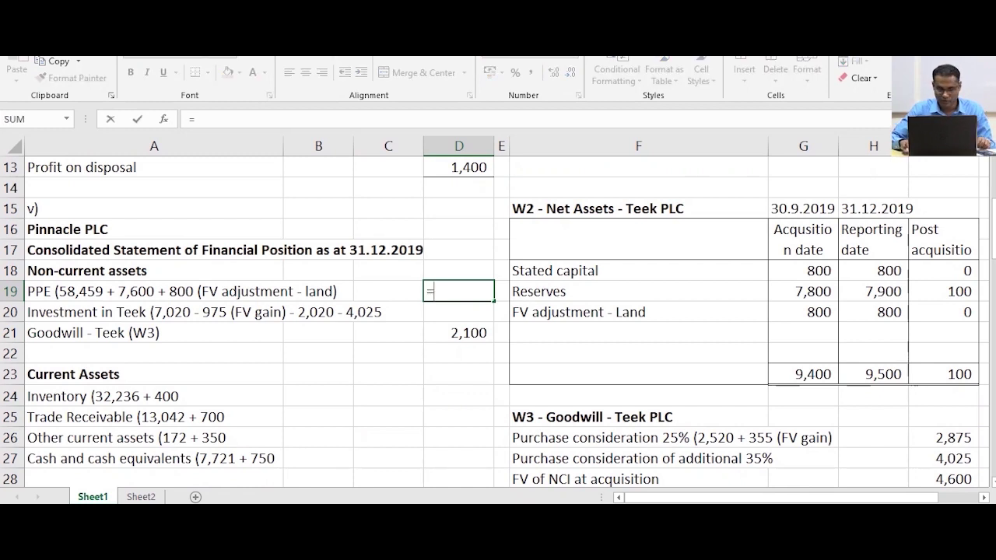
text(59+)
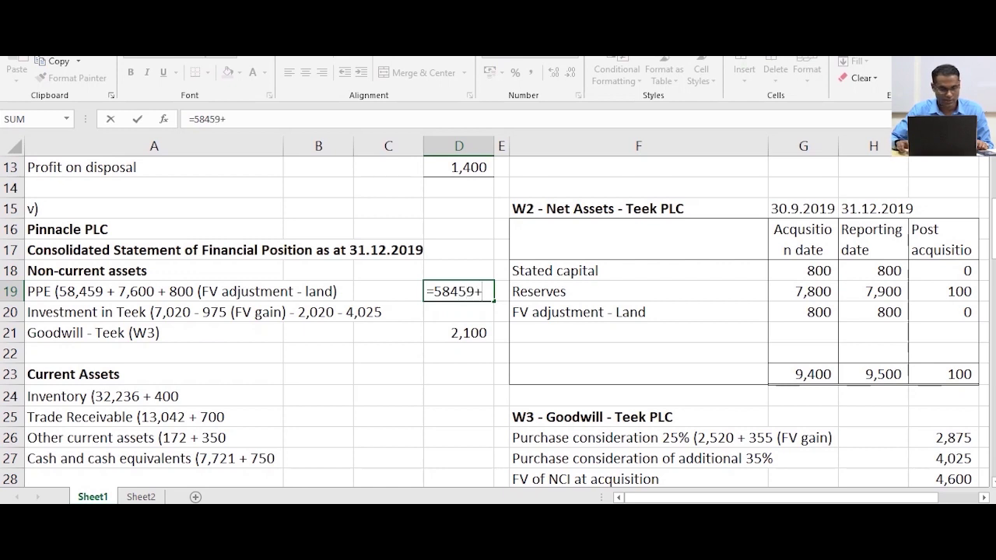
text(7600)
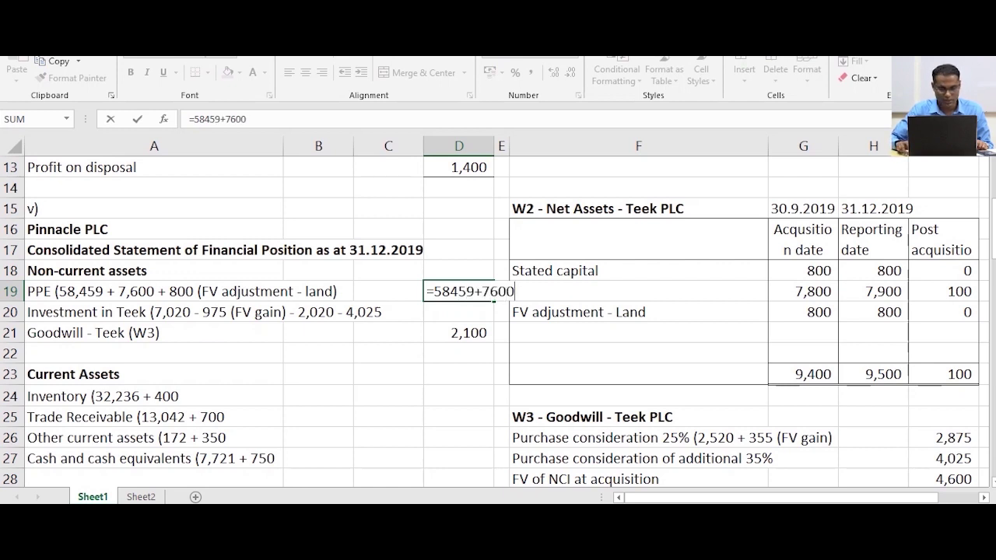
text(+800)
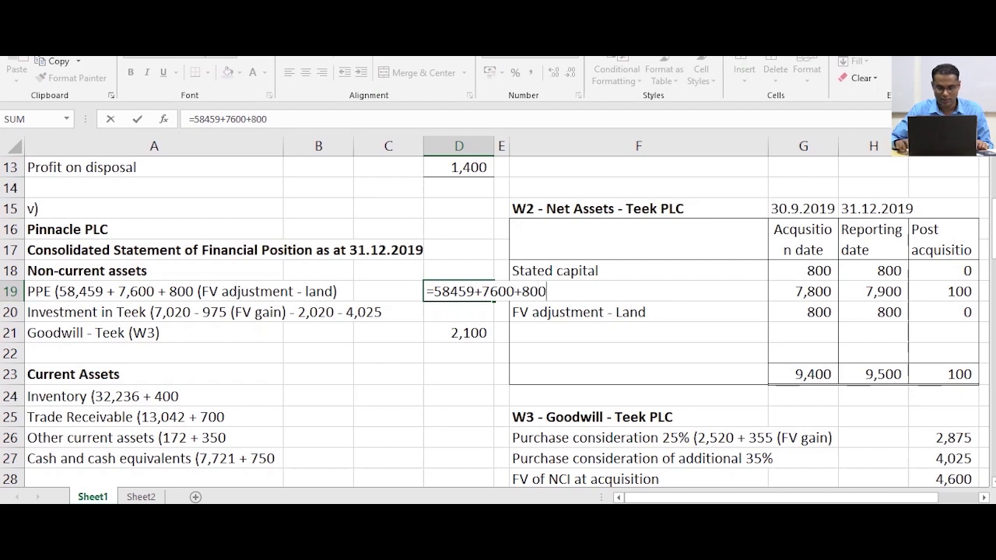
key(Return)
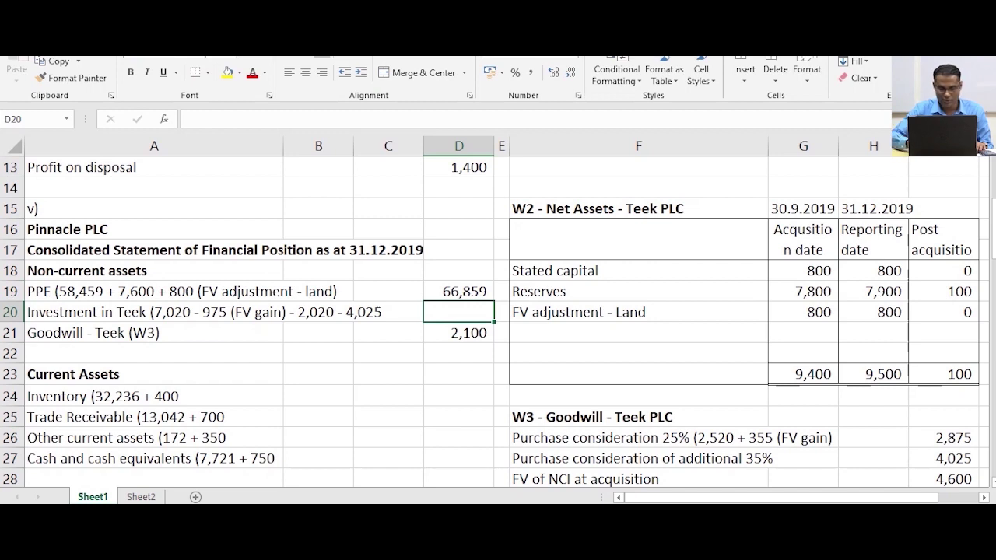
text(=70)
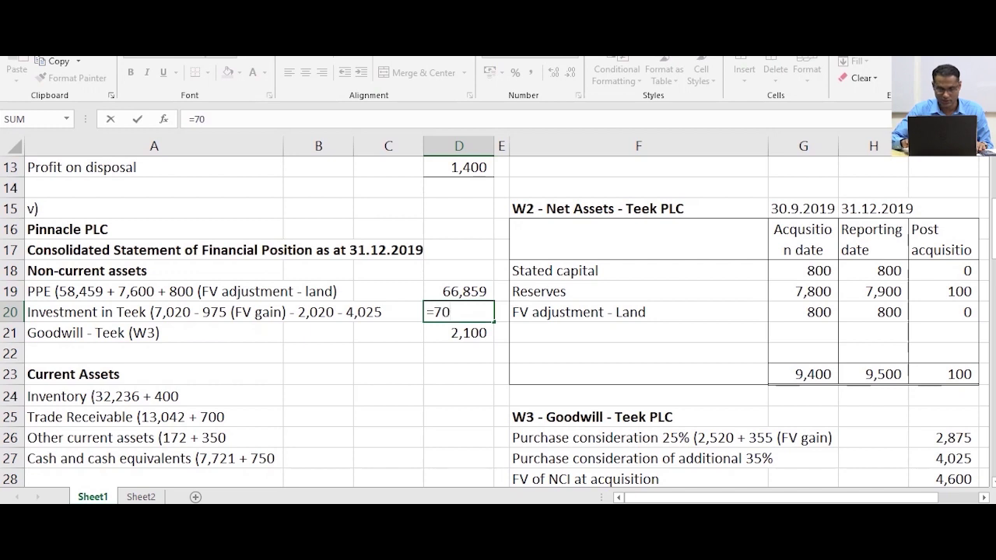
text(20-975)
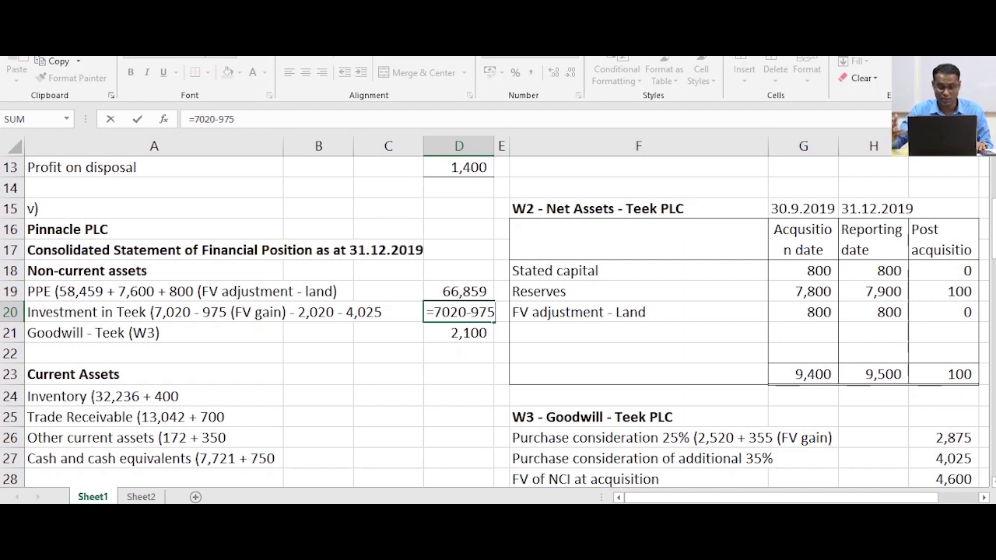
text(-)
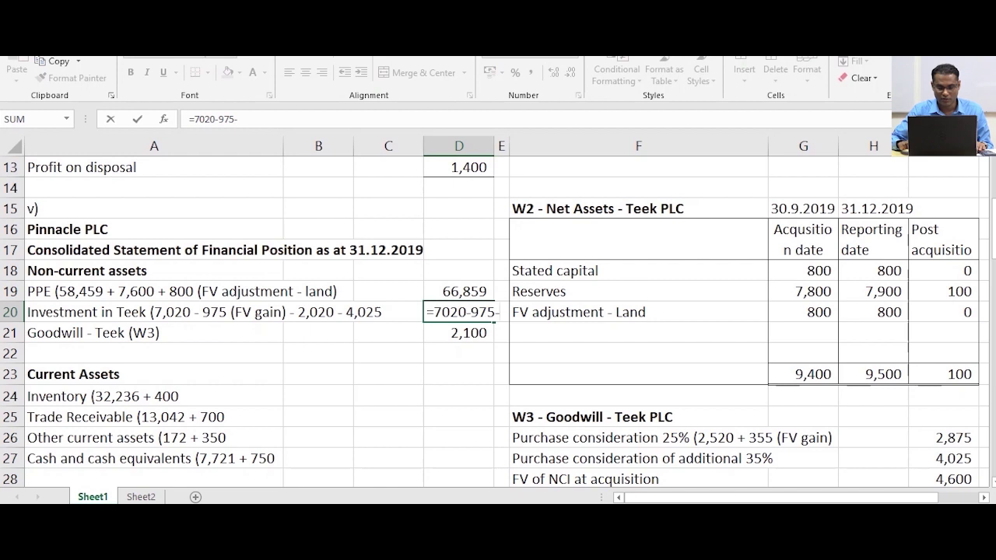
text(20)
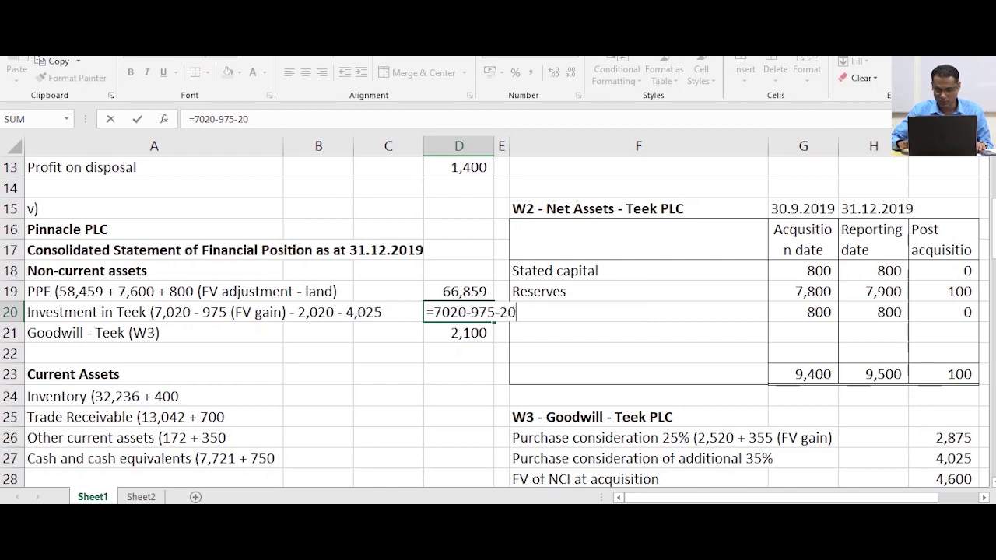
text(20-)
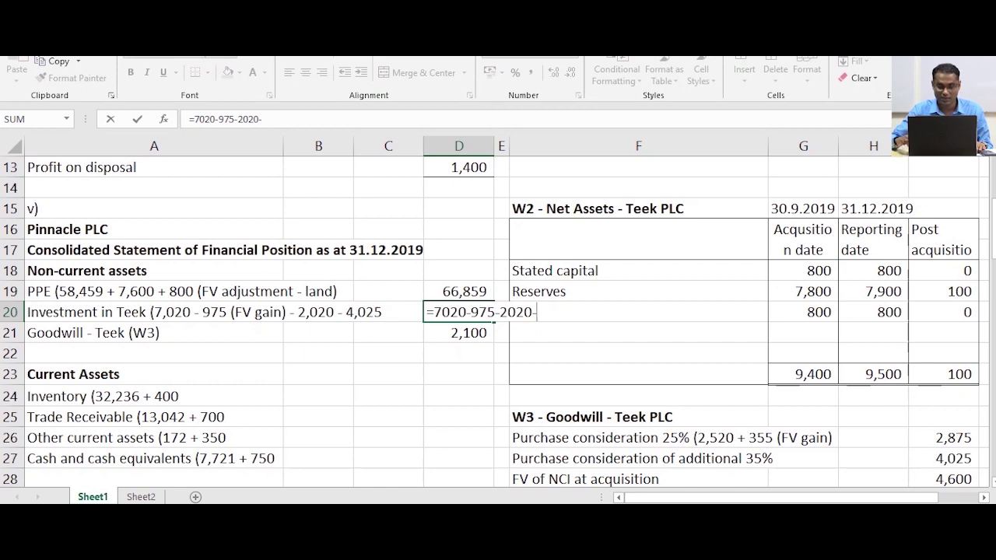
text(4025)
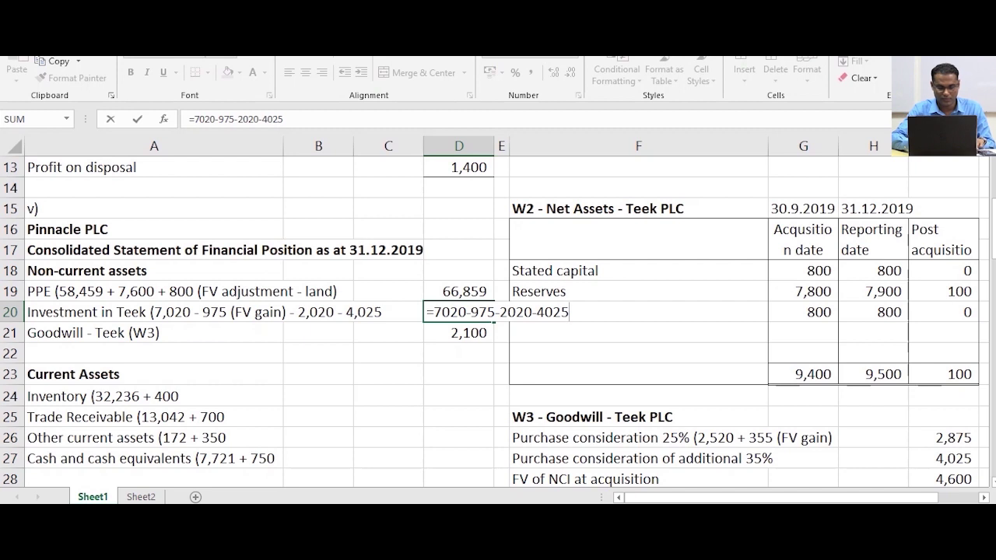
key(Return)
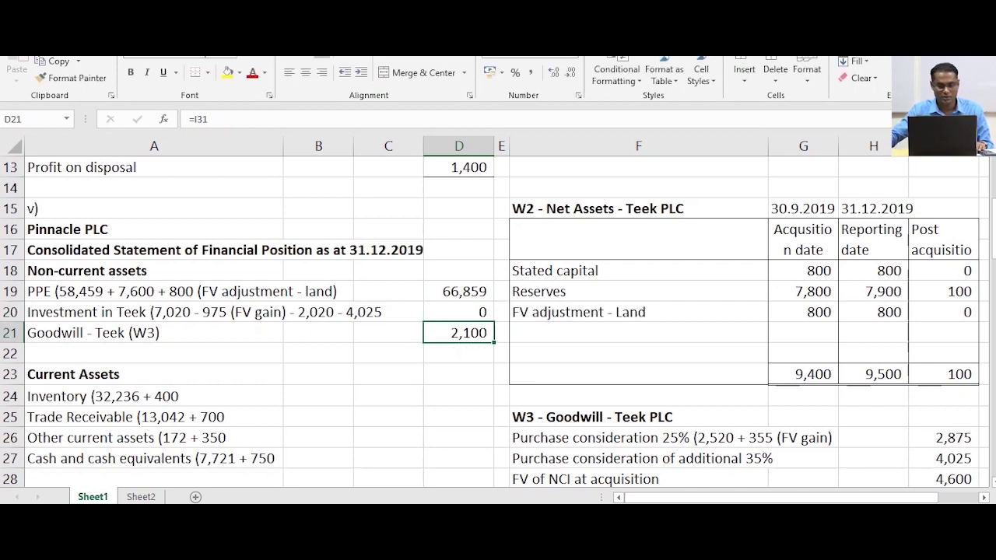
key(Up)
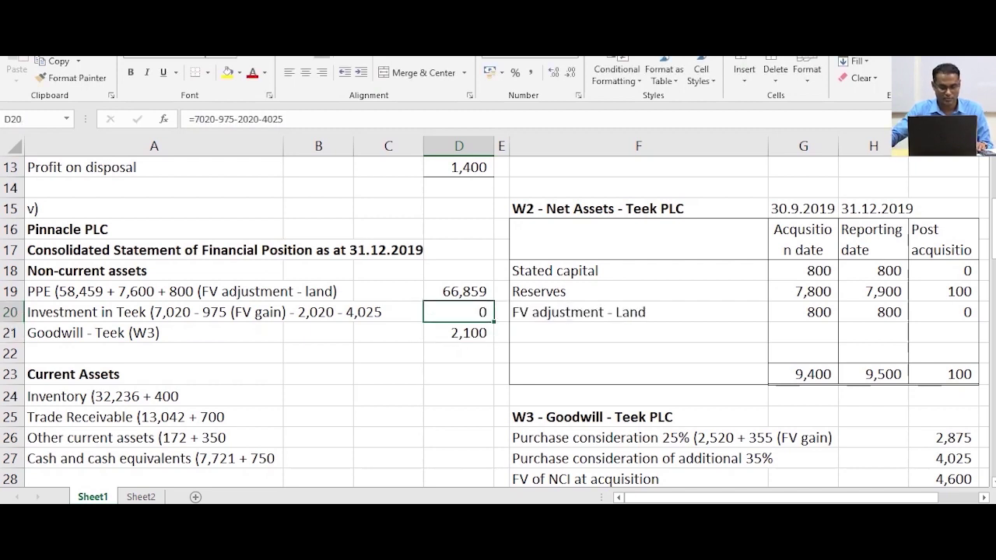
key(Down)
Calculate the Inventory amount in D24 with the formula =32236+400
click(458, 396)
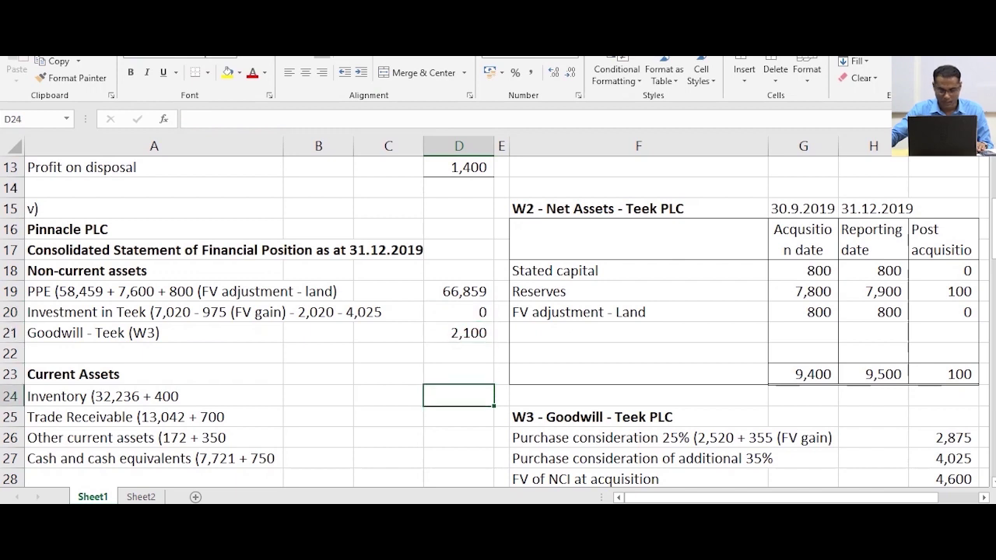
text(=)
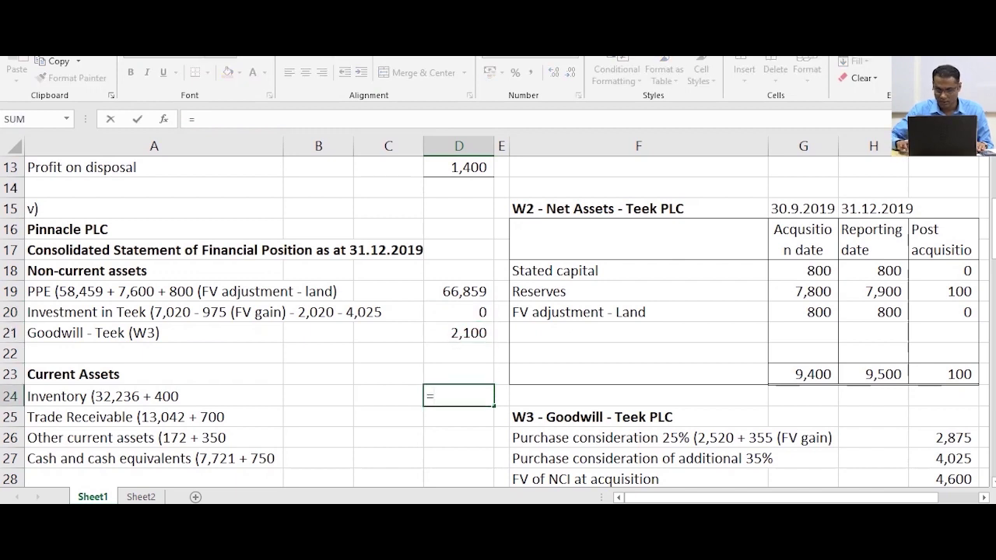
text(322)
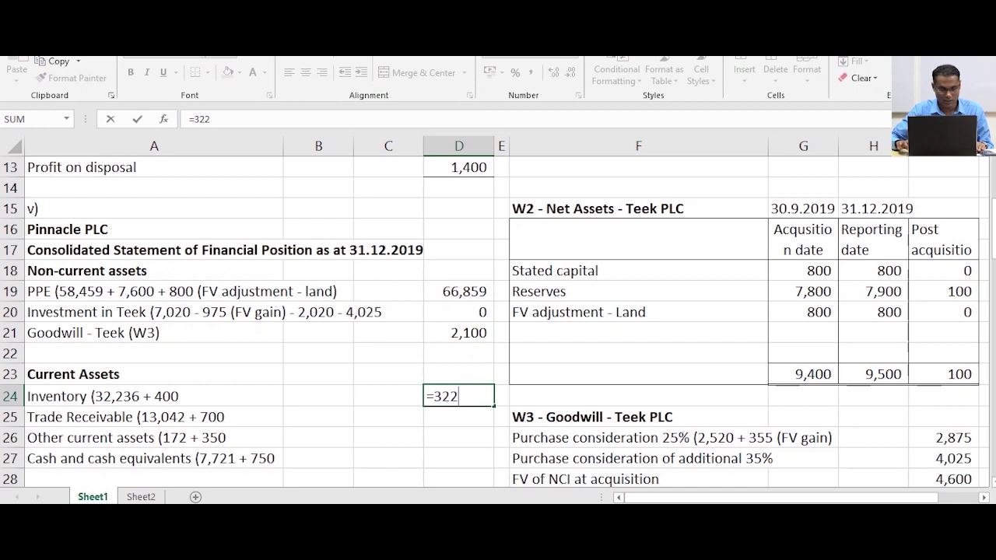
text(36+400)
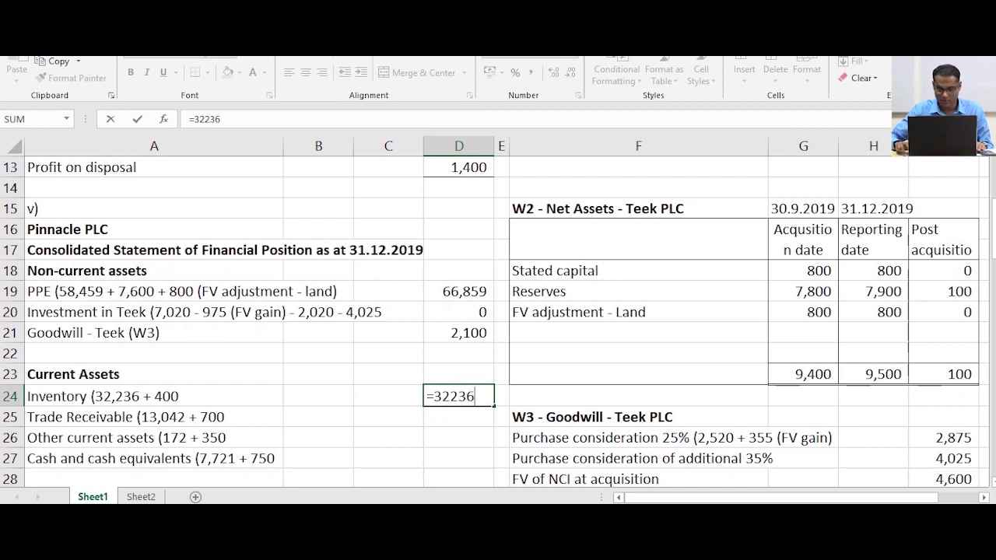
key(Return)
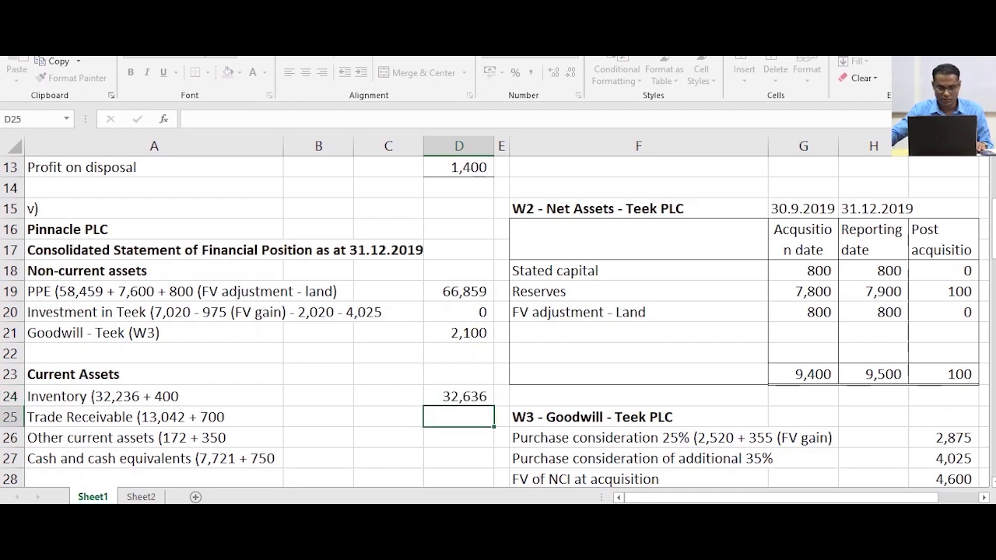
Calculate the Trade Receivable amount in D25 with the formula =13042+700
key(Up)
key(Down)
text(=13)
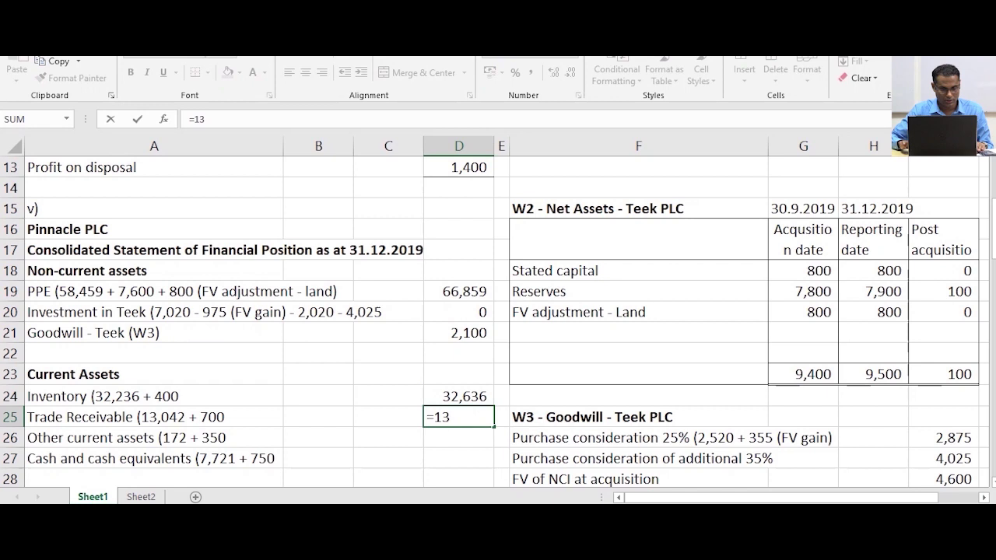
text(042)
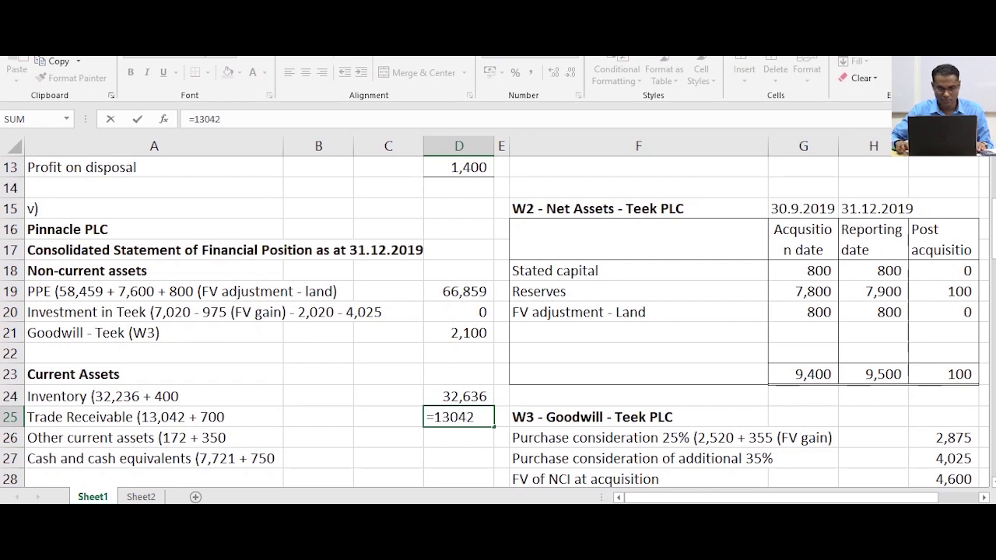
text(+700)
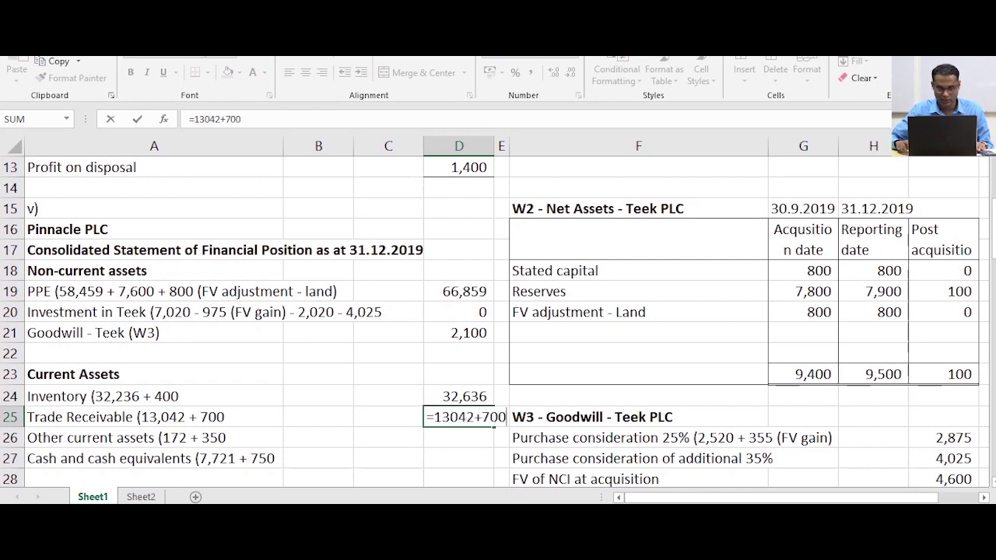
key(Return)
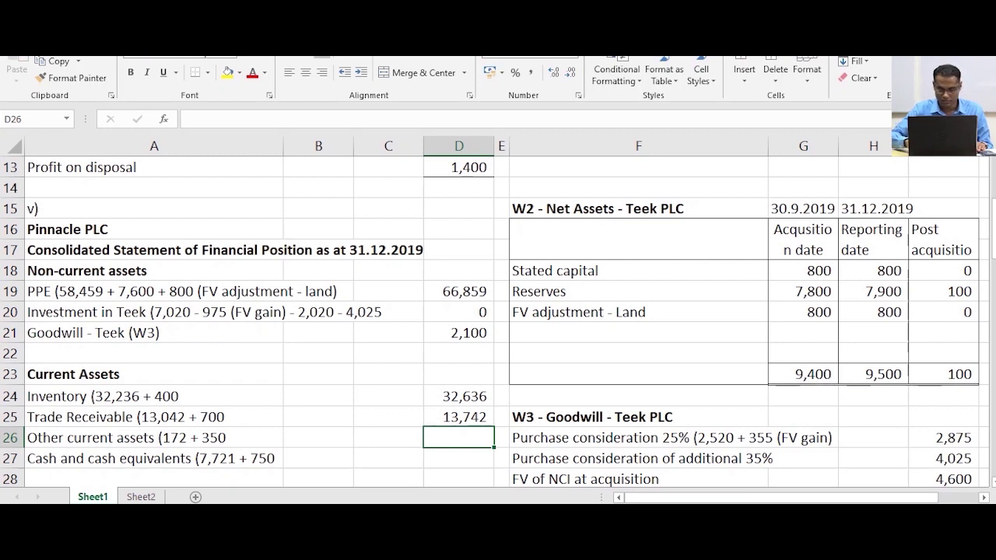
Calculate Other current assets in D26 with =172+350 and Cash and cash equivalents in D27 with =7721+750
text(=172+350)
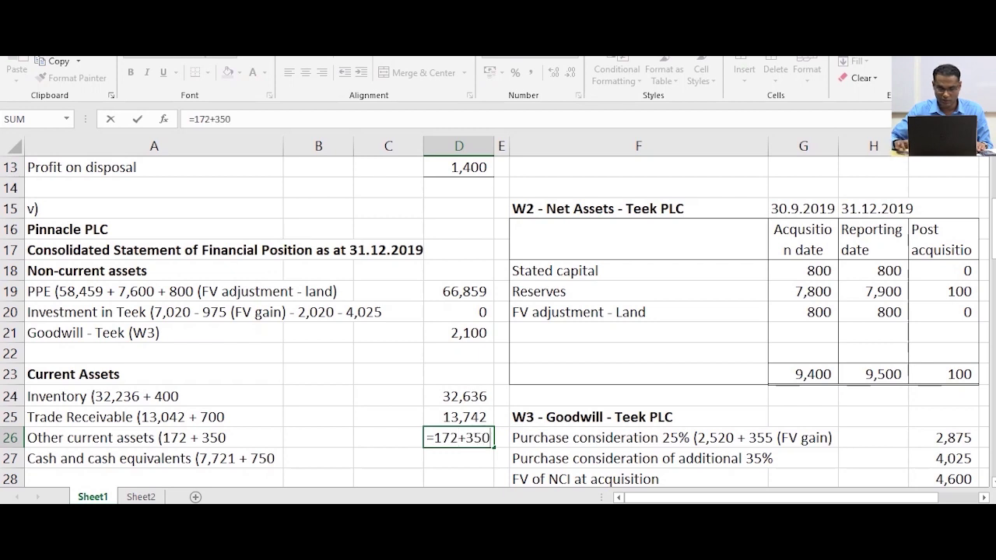
key(Return)
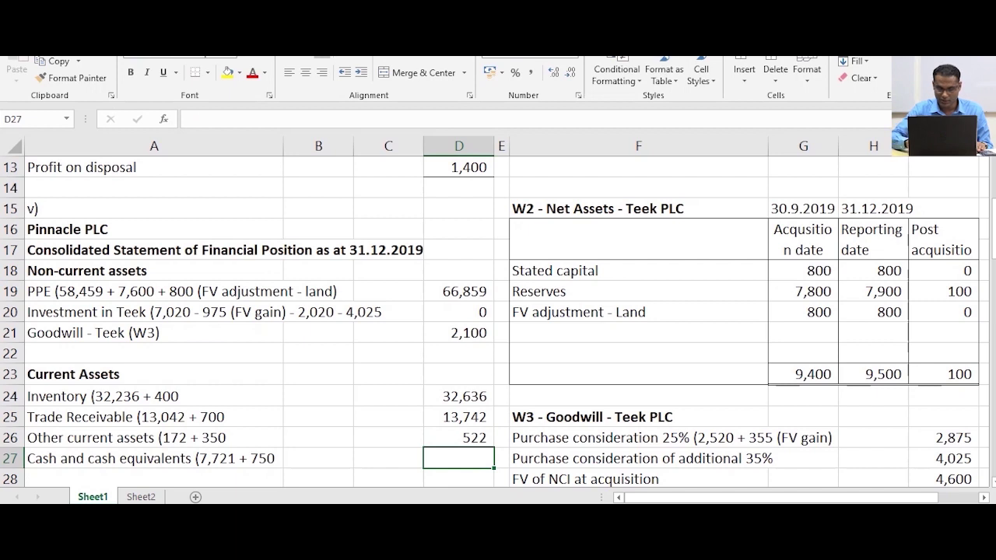
text(=7721+)
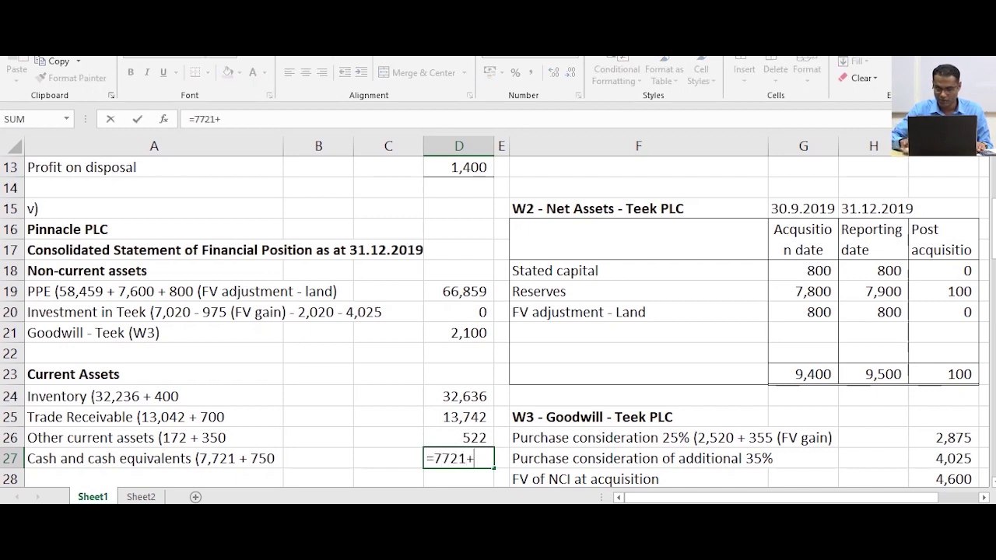
text(750)
key(Return)
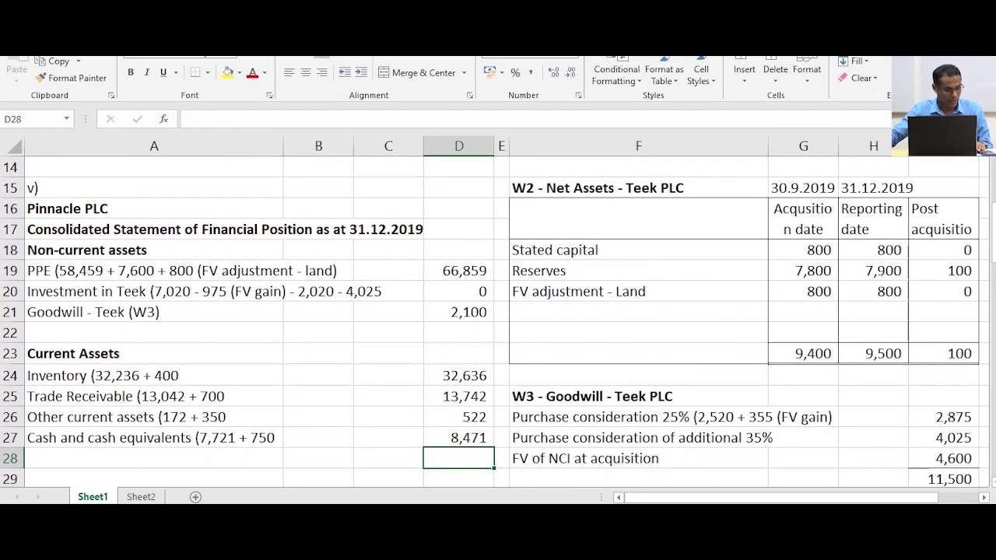
Add a bold "Total Assets" label in A28 below the Cash and cash equivalents line
scroll(498, 319, down, 1)
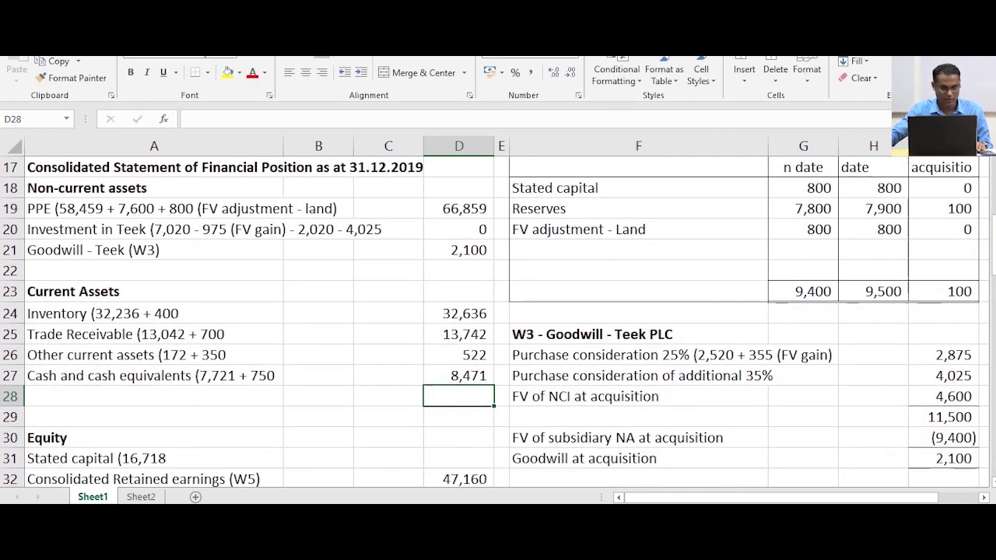
scroll(498, 319, up, 1)
scroll(498, 319, down, 1)
click(154, 397)
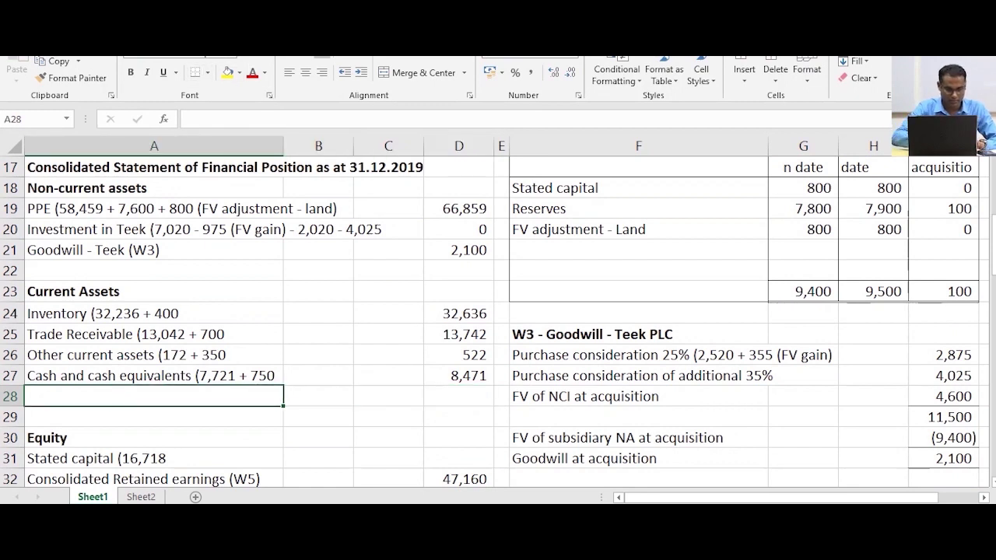
text(Tot)
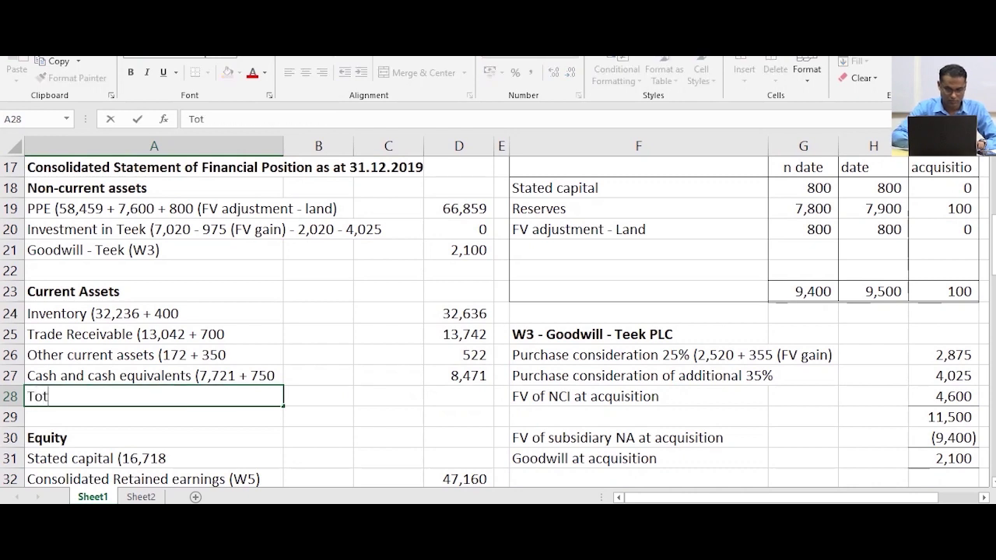
text(al Asse)
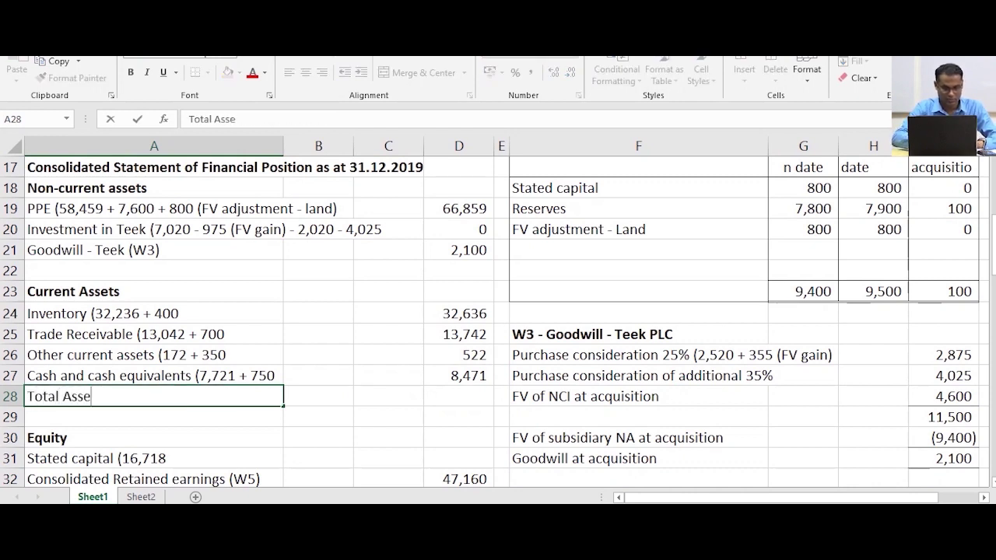
text(ts)
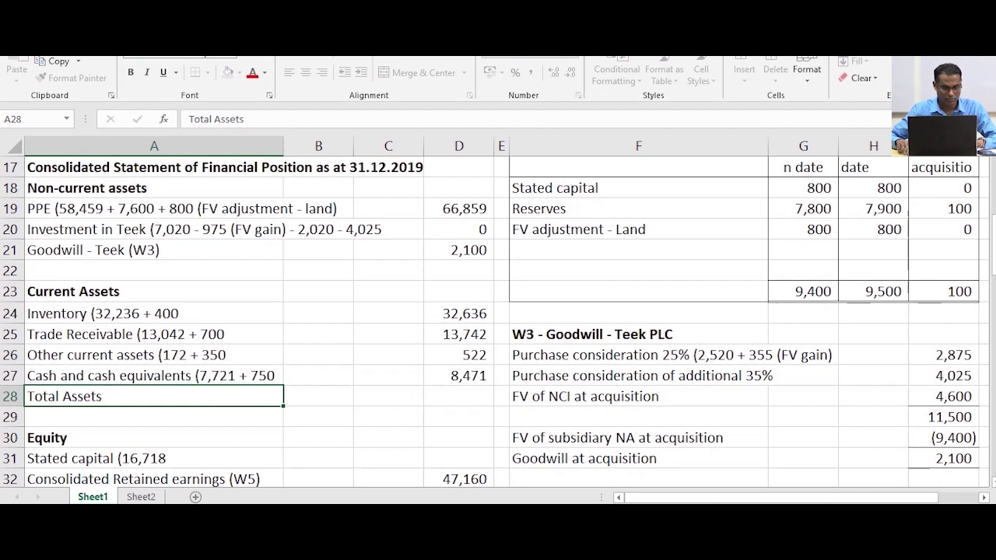
key(Return)
key(Up)
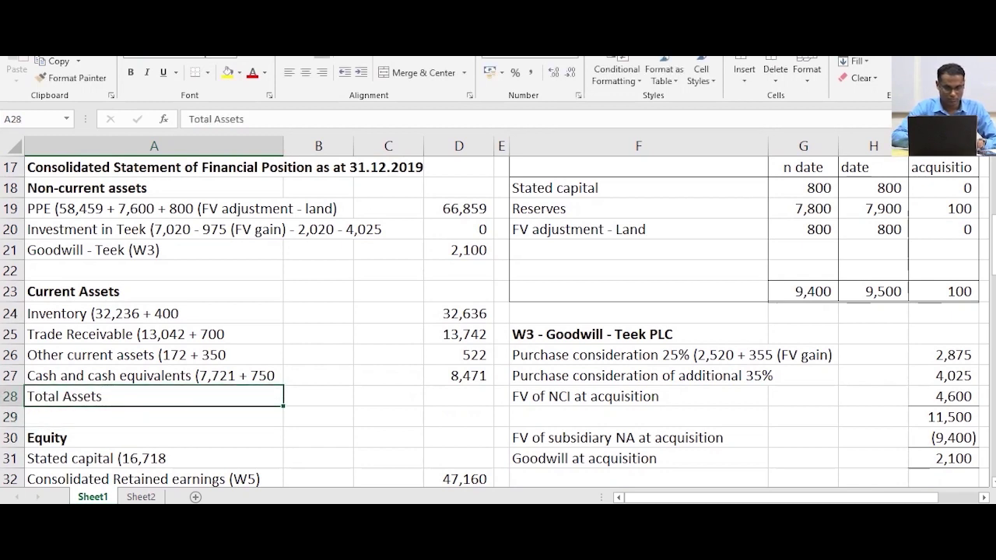
key(ctrl+b)
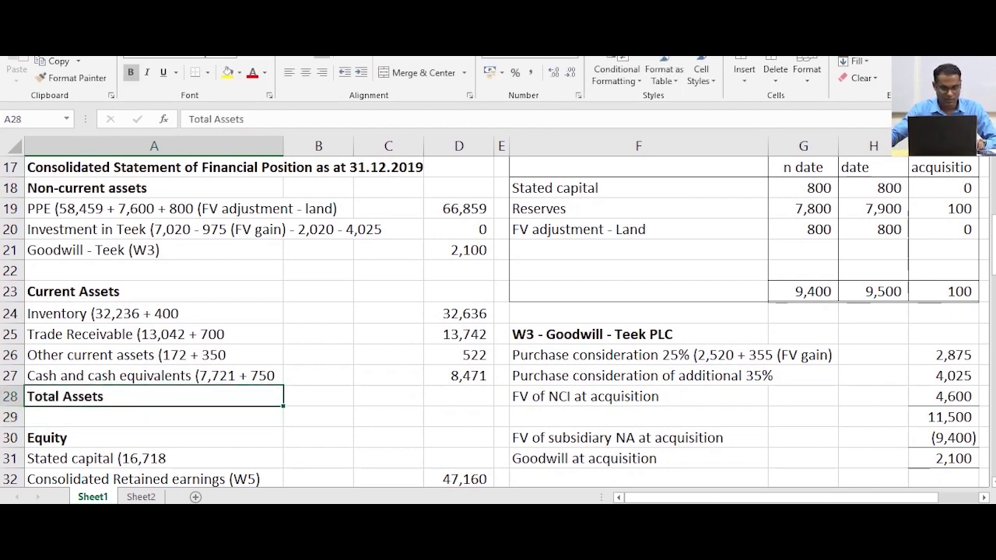
Total all the asset amounts in D28 with the formula =SUM(D19:D27)
click(459, 396)
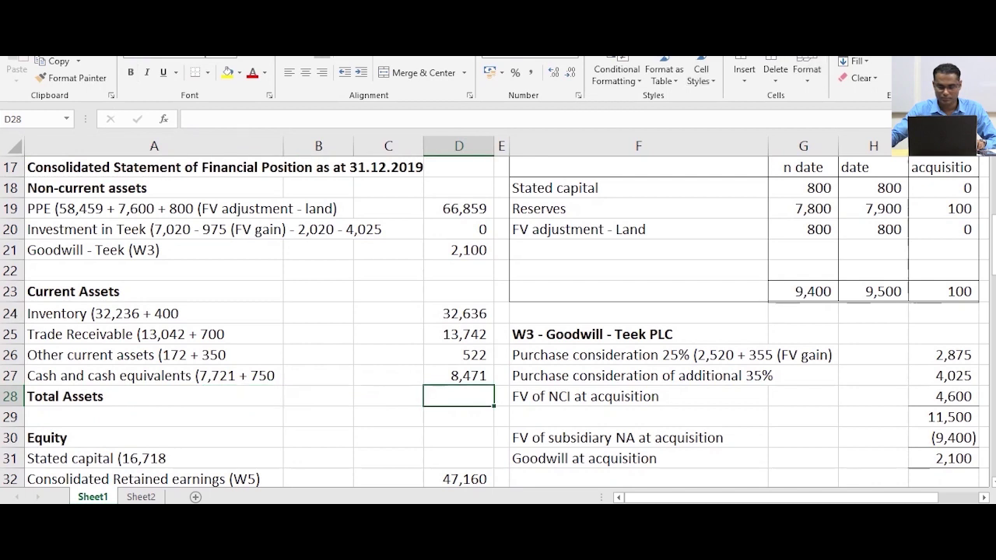
key(alt+equal)
drag(459, 209, 459, 376)
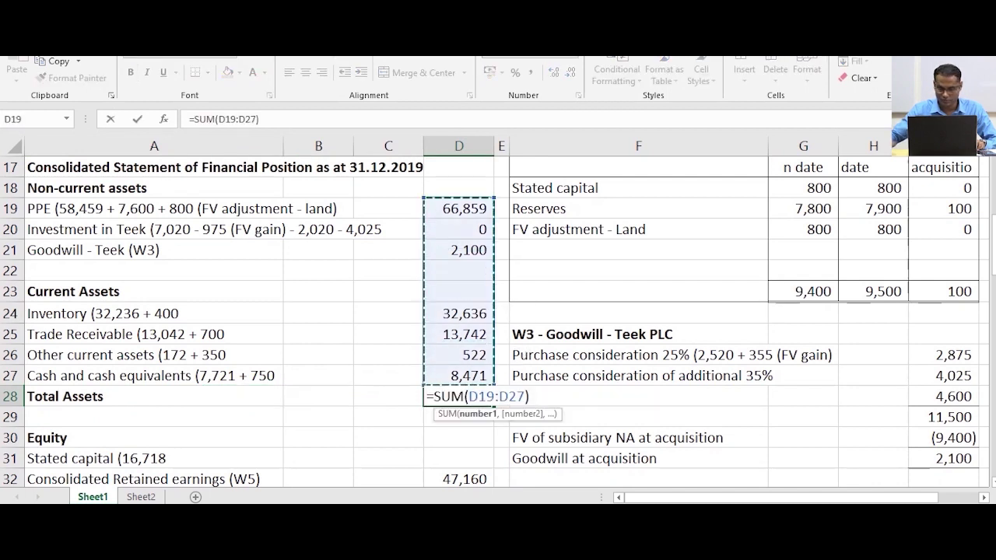
key(Return)
Apply a Top and Double Bottom Border to the Total Assets amount in D28
click(460, 396)
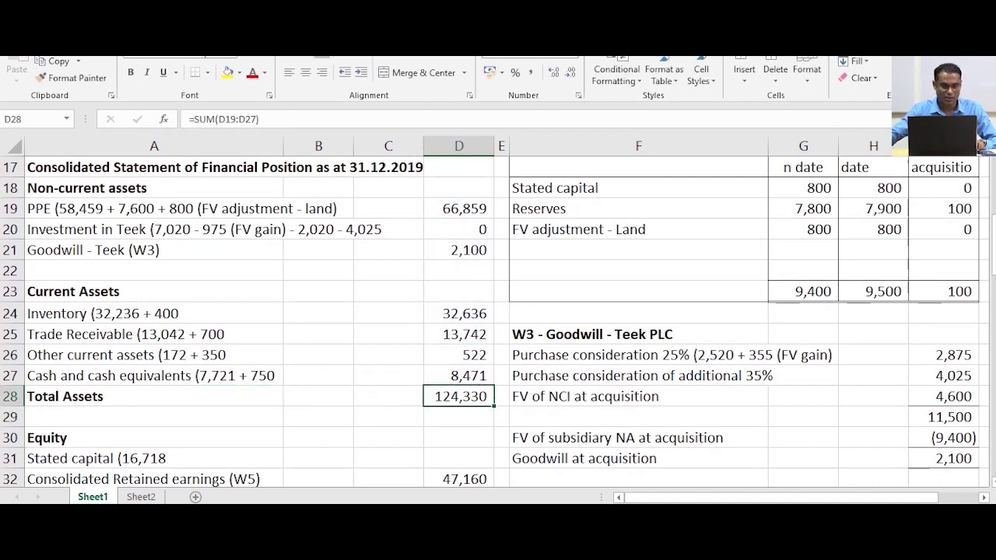
click(207, 72)
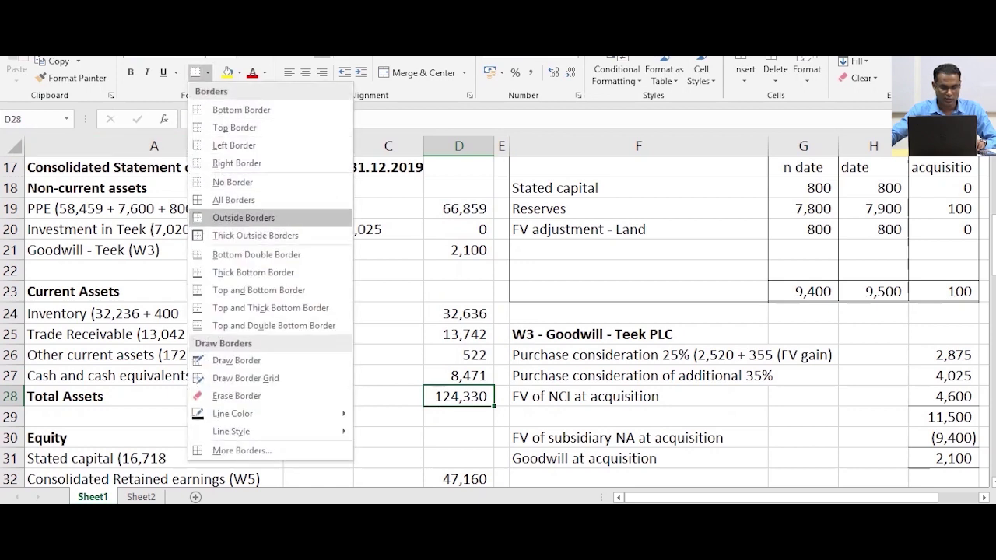
click(274, 326)
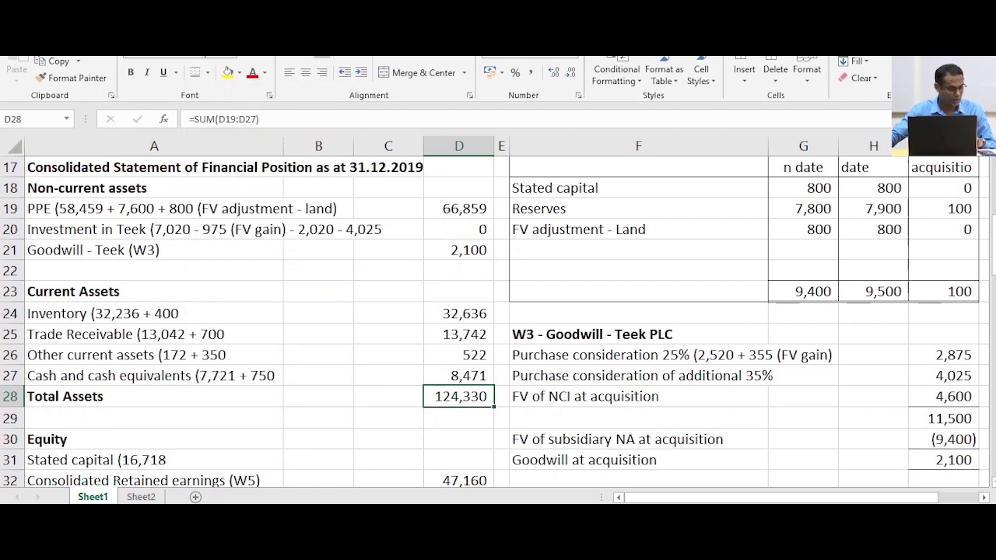
click(389, 397)
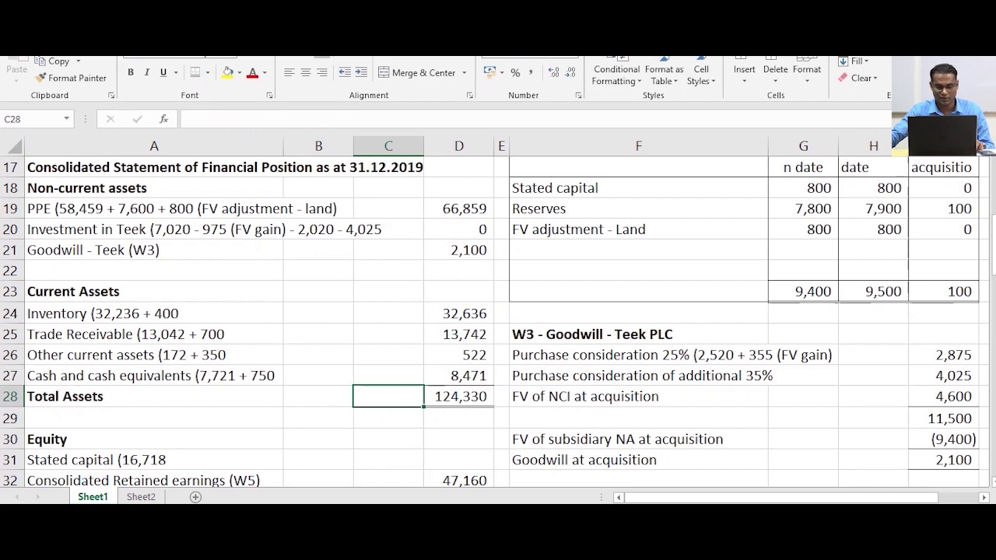
Enter 16,718 as the Stated capital amount in D31 under Equity
scroll(389, 397, down, 1)
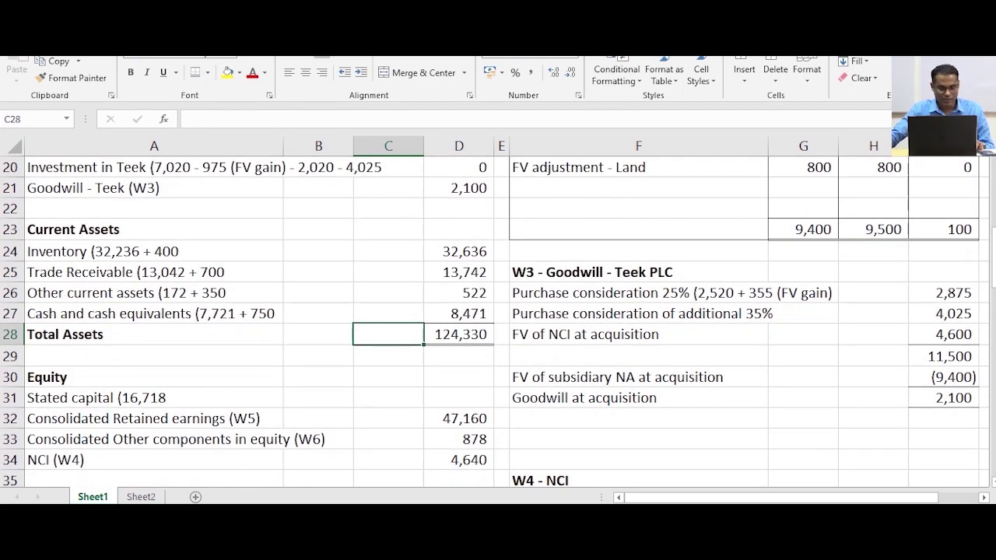
click(154, 398)
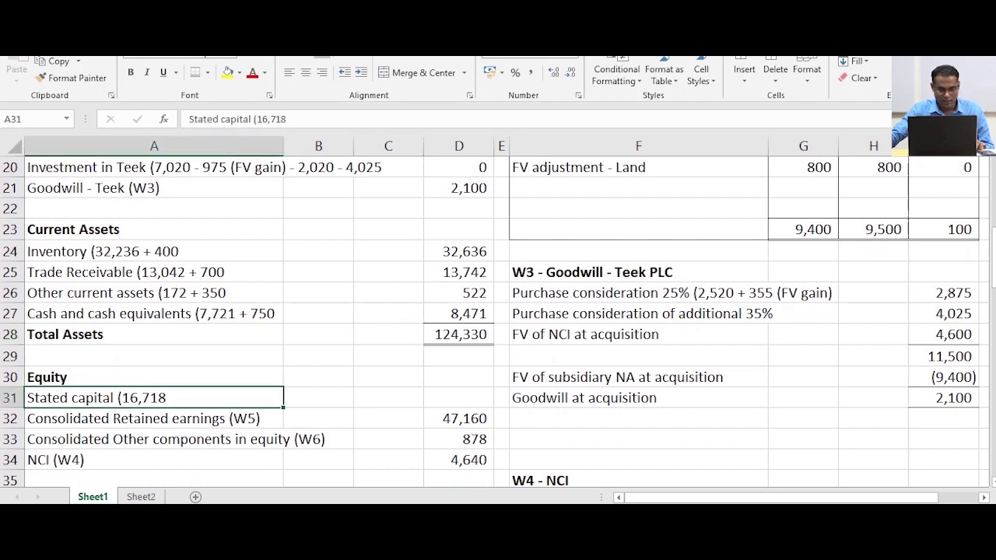
click(459, 398)
text(16)
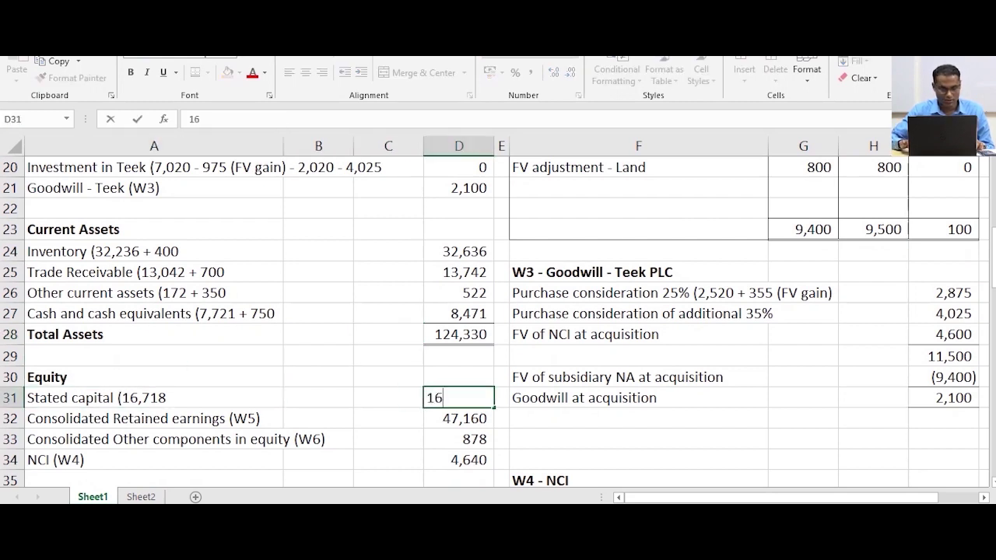
text(,718)
key(Return)
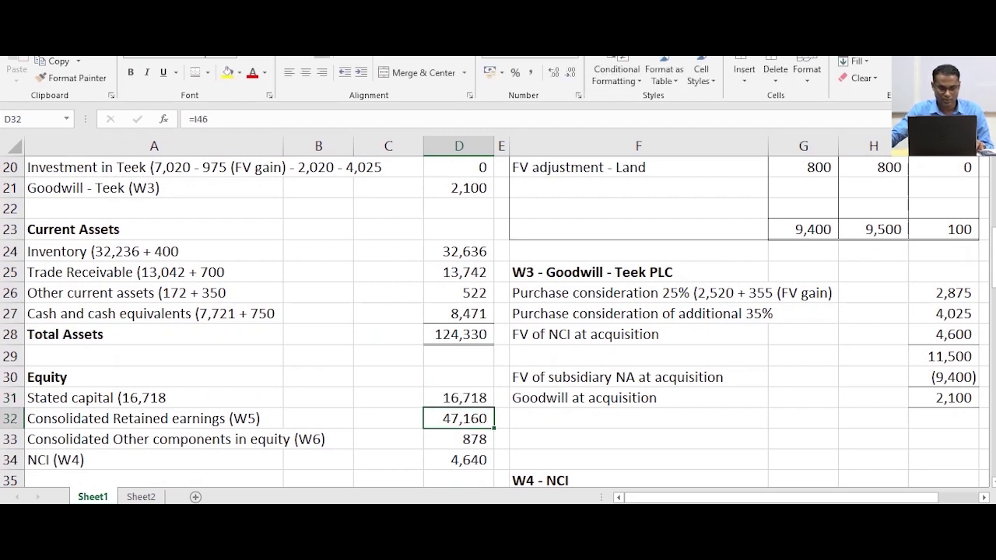
Enter 24,420 as the Long-term debt amount in D37 under the non-current liabilities
scroll(498, 311, down, 1)
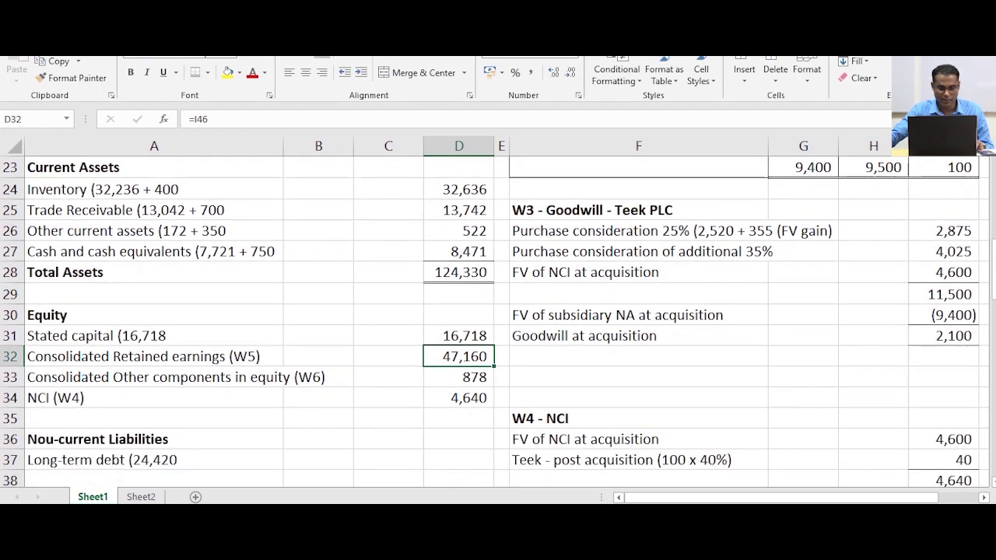
click(459, 377)
click(459, 397)
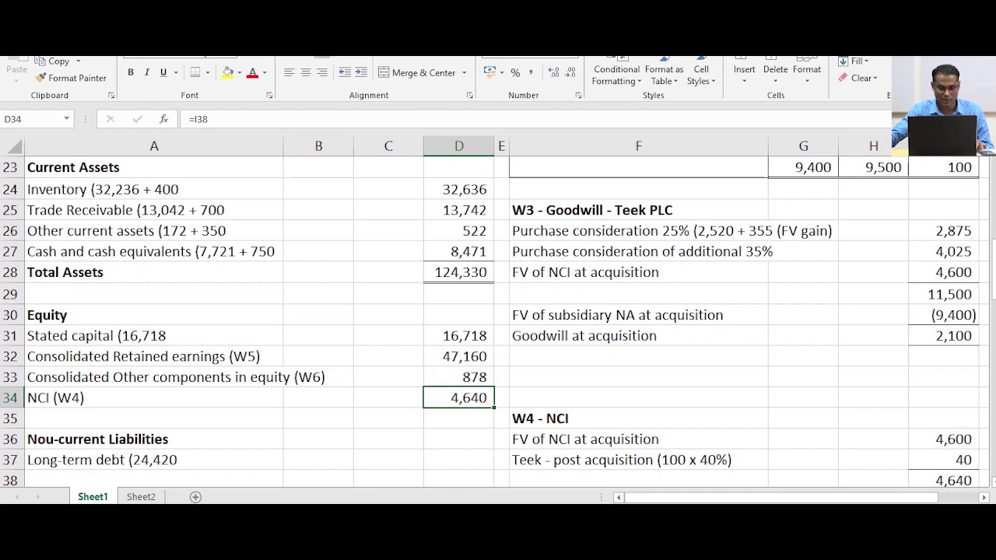
scroll(498, 311, down, 1)
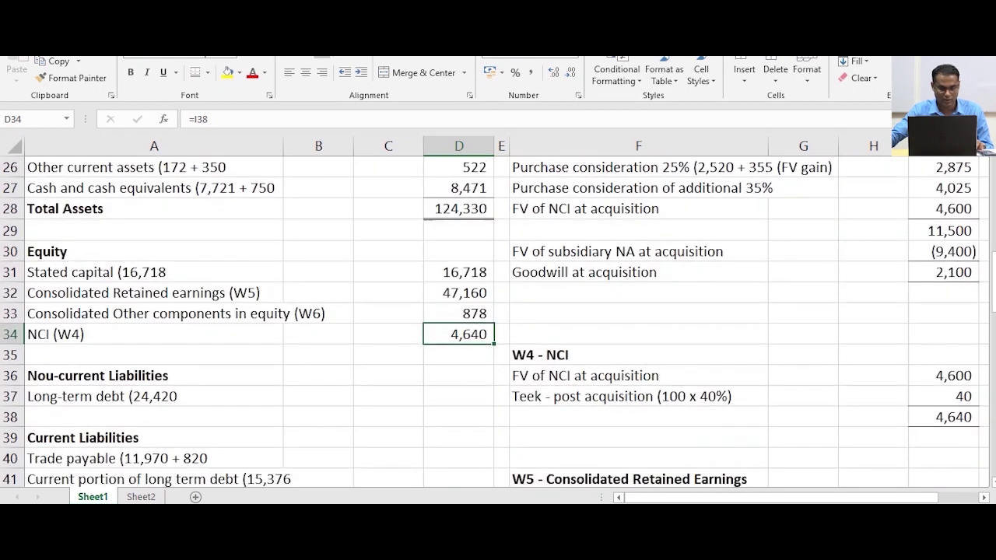
click(459, 354)
click(459, 396)
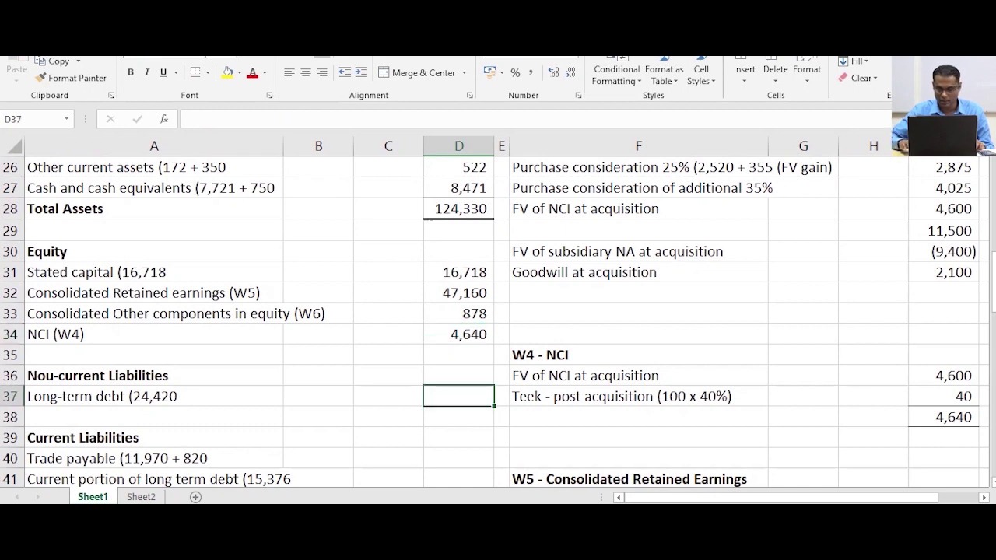
text(24,420)
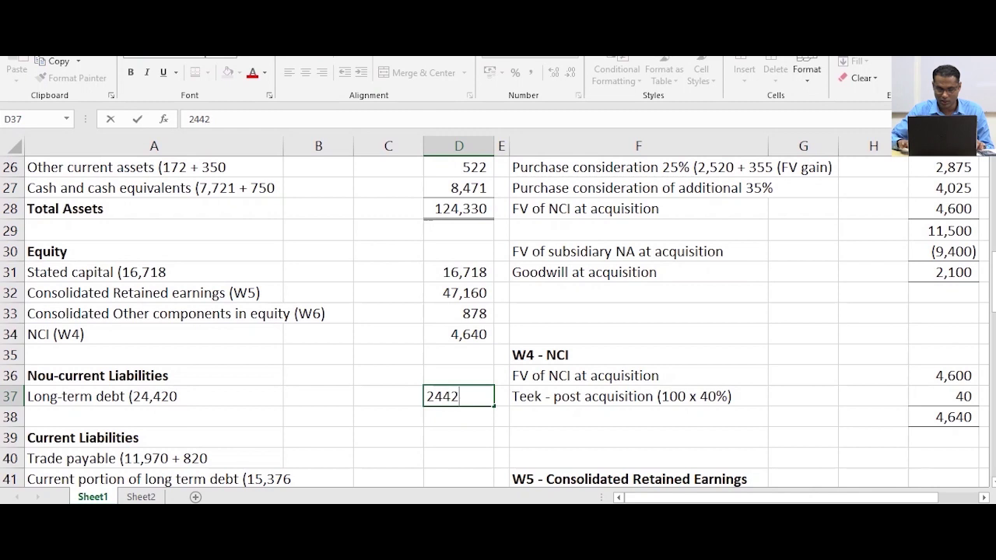
key(Return)
Calculate the Trade payable amount in D40 with the formula =11970+820
scroll(495, 322, down, 1)
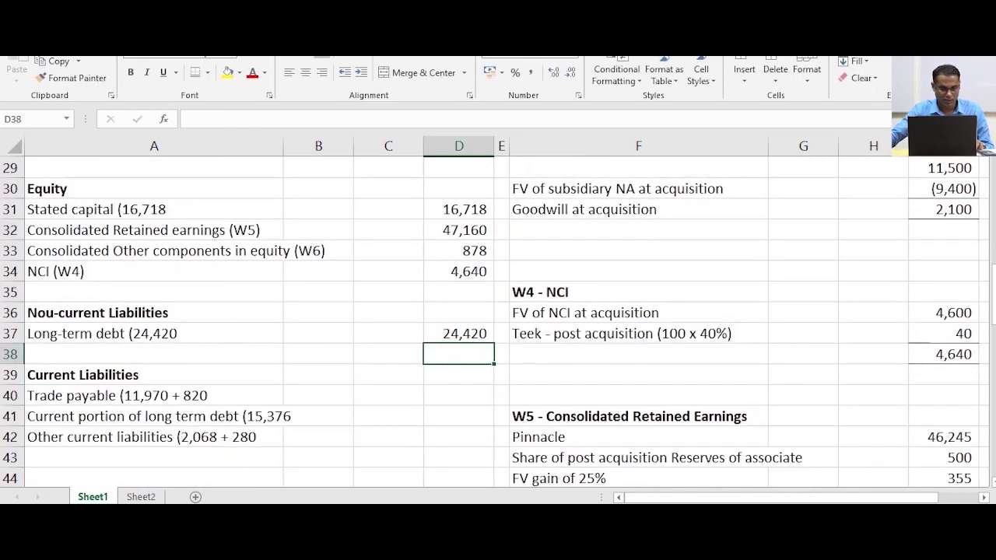
click(458, 395)
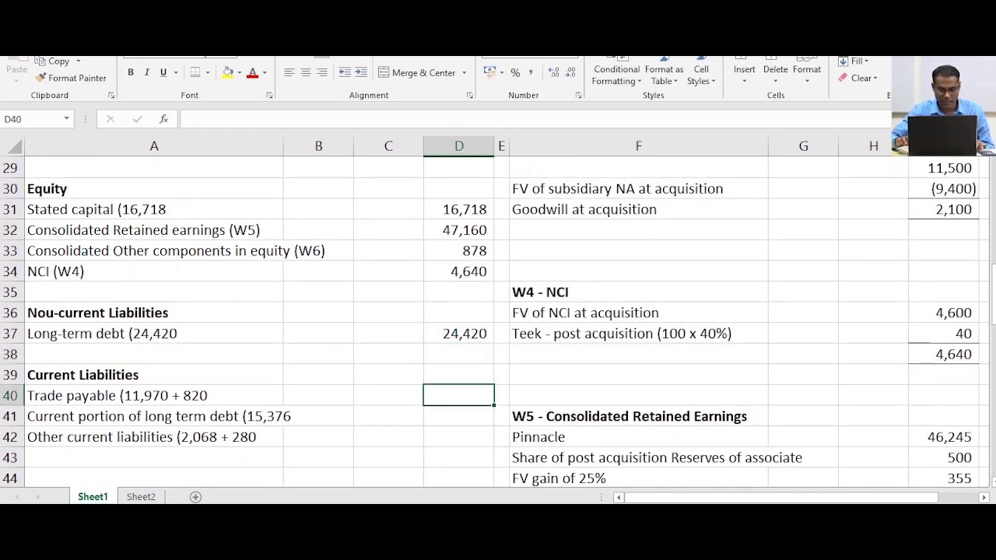
text(=1)
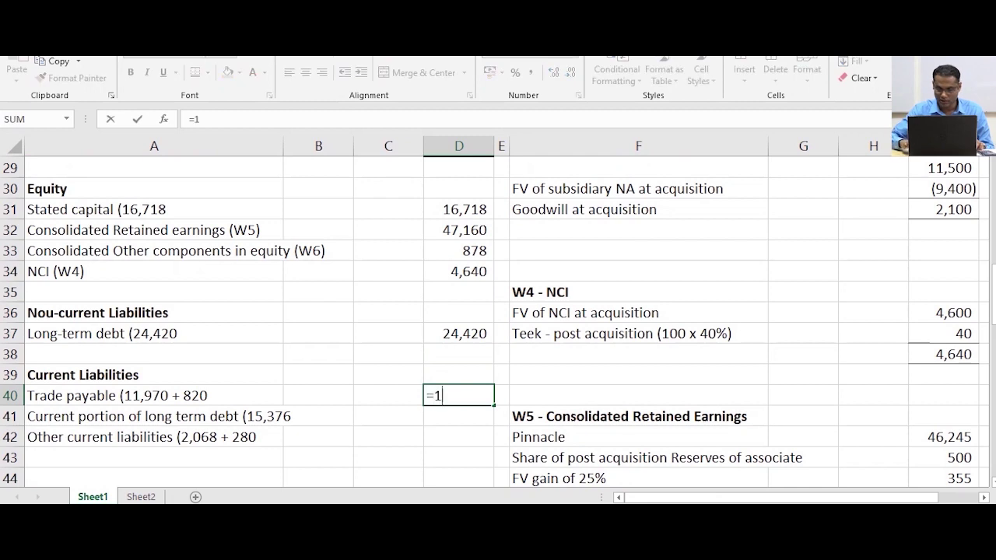
text(1970+820)
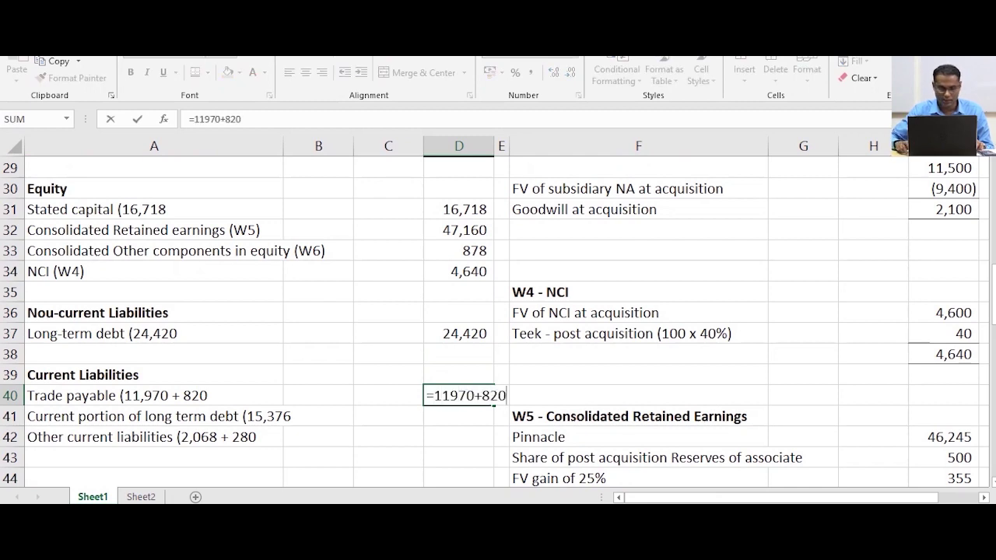
key(Return)
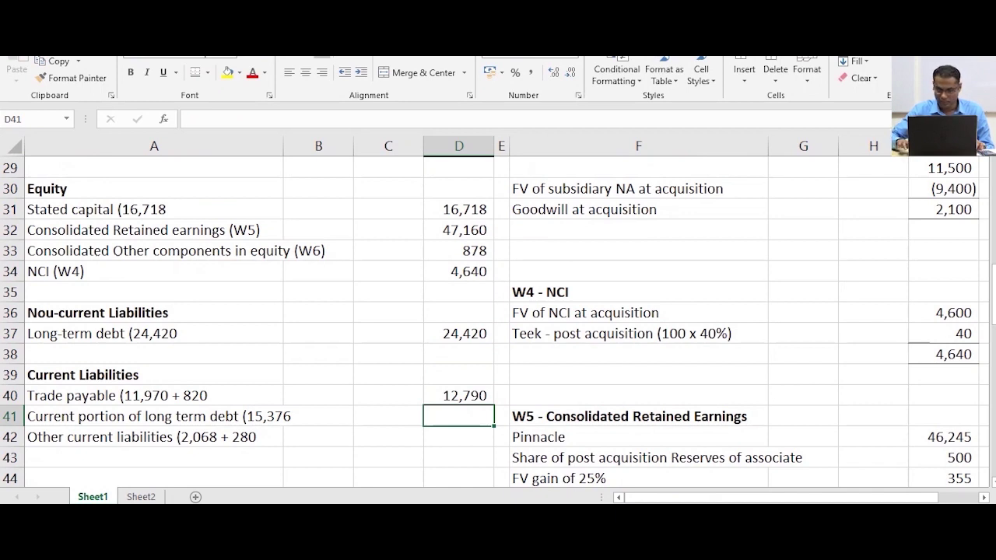
Enter 15,376 as the Current portion of long term debt in D41
text(=)
key(Escape)
text(15376)
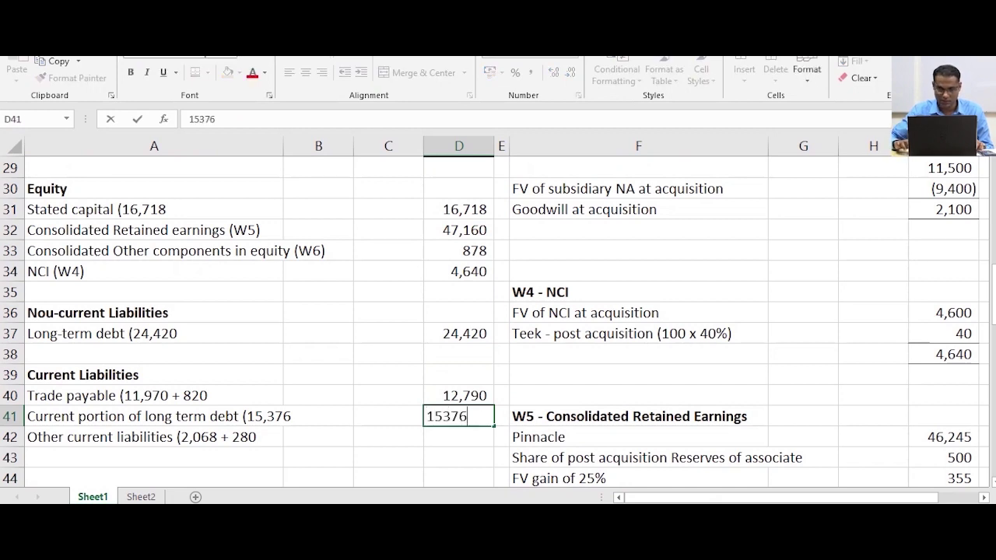
key(Return)
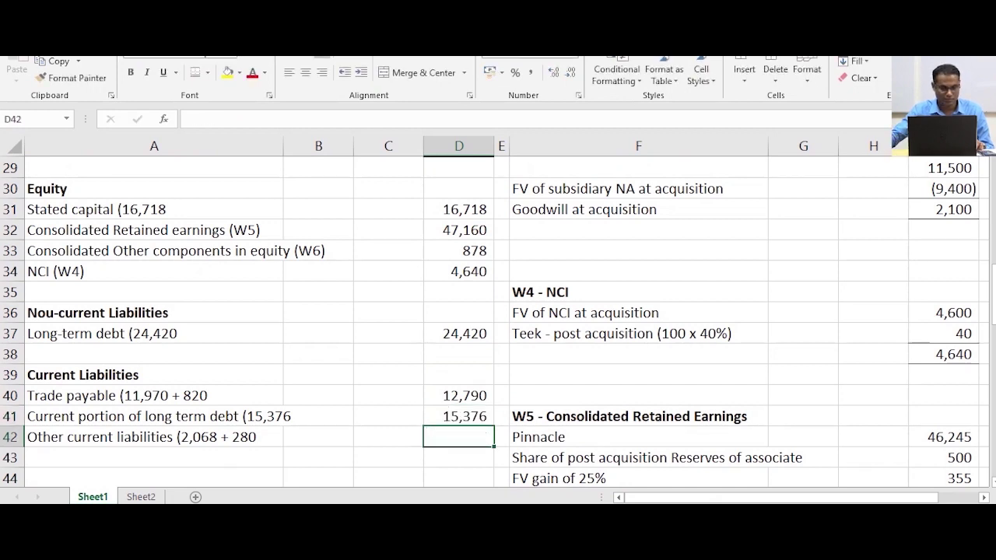
Calculate the Other current liabilities amount in D42 with the formula =2068+280
text(=)
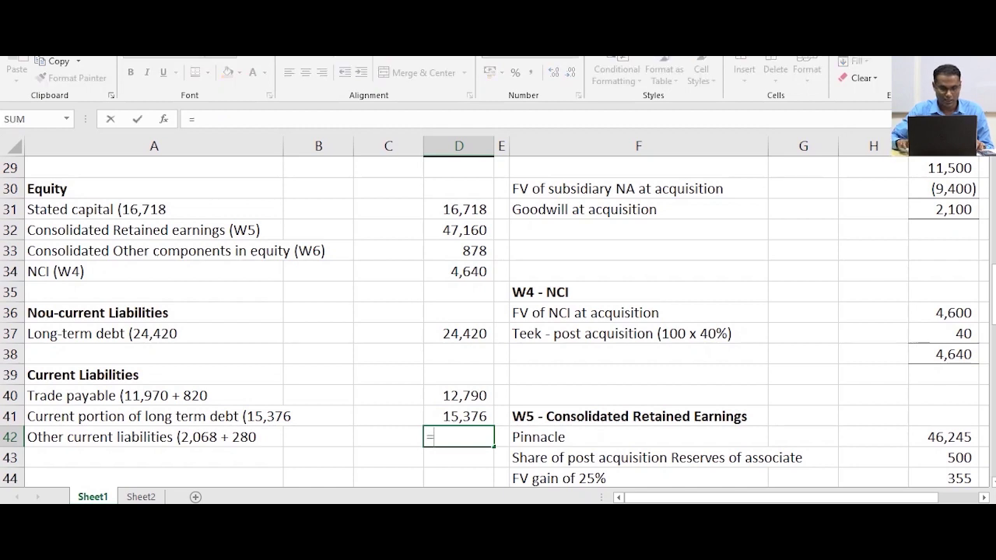
text(2068)
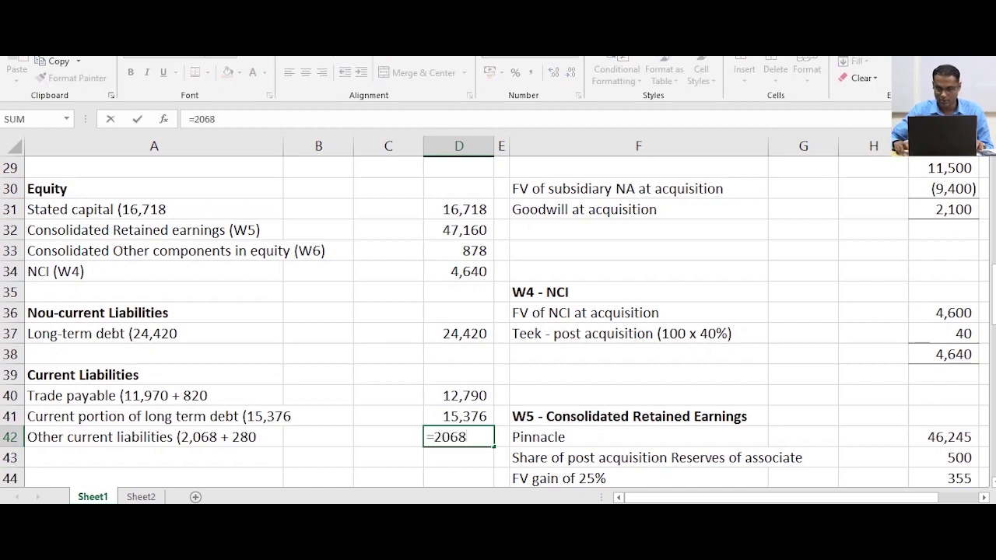
text(+280)
key(Return)
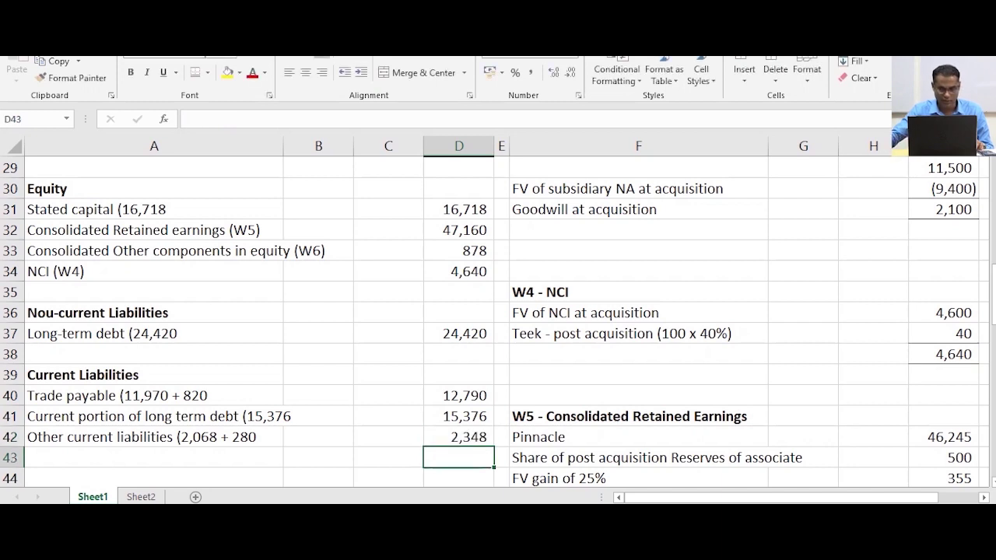
Add a bold "Total Equity and Liabilities" label in A43 below the Other current liabilities line
click(154, 457)
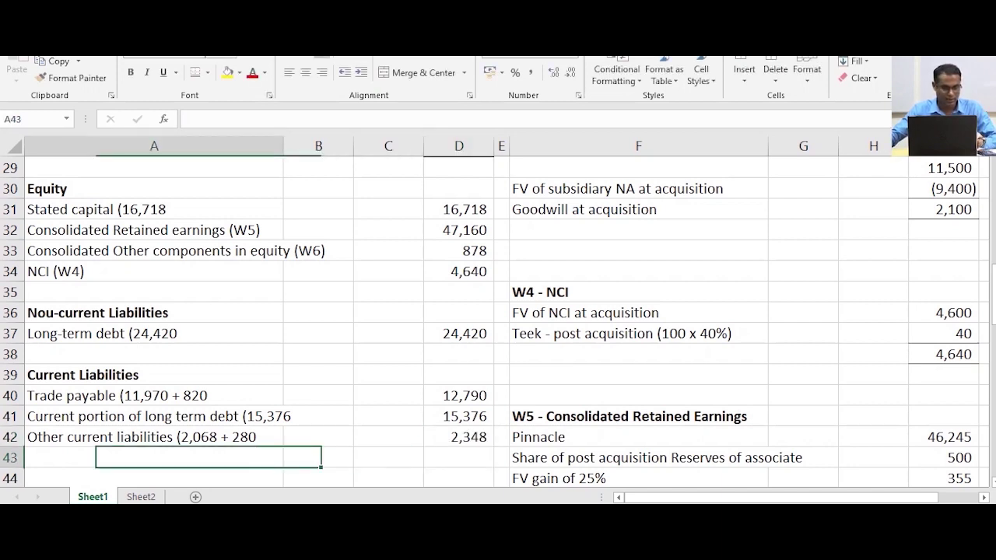
text(Tot)
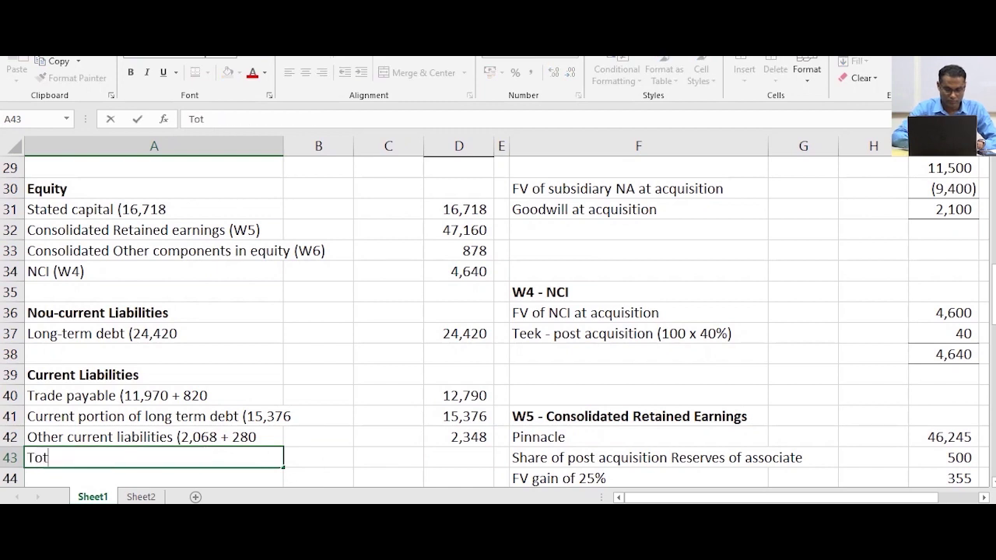
text(al Equi)
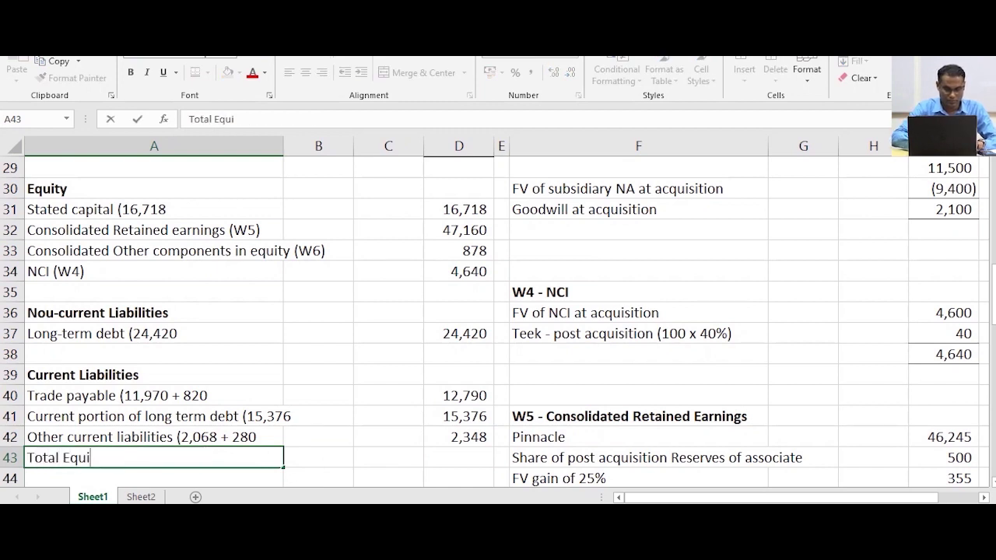
text(ty a)
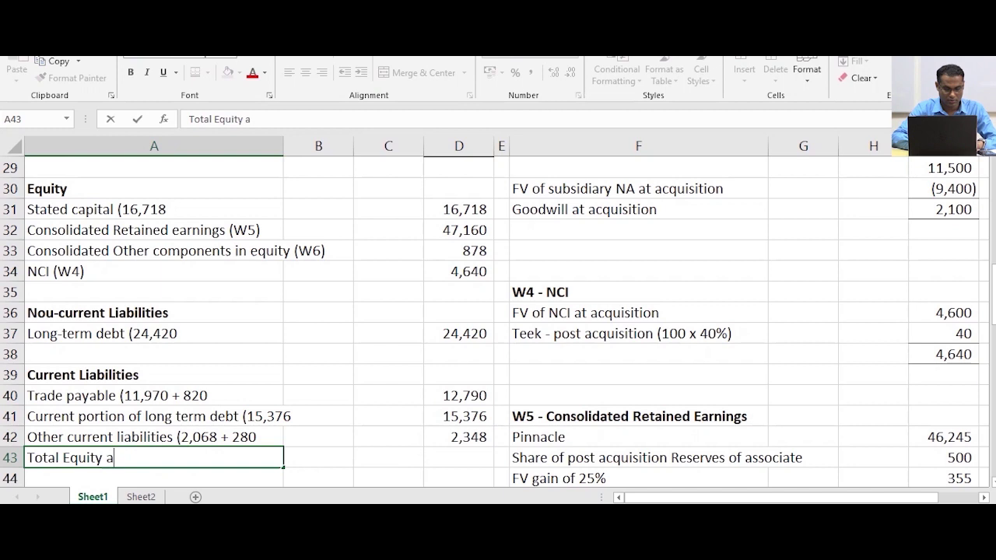
text(nd Liab)
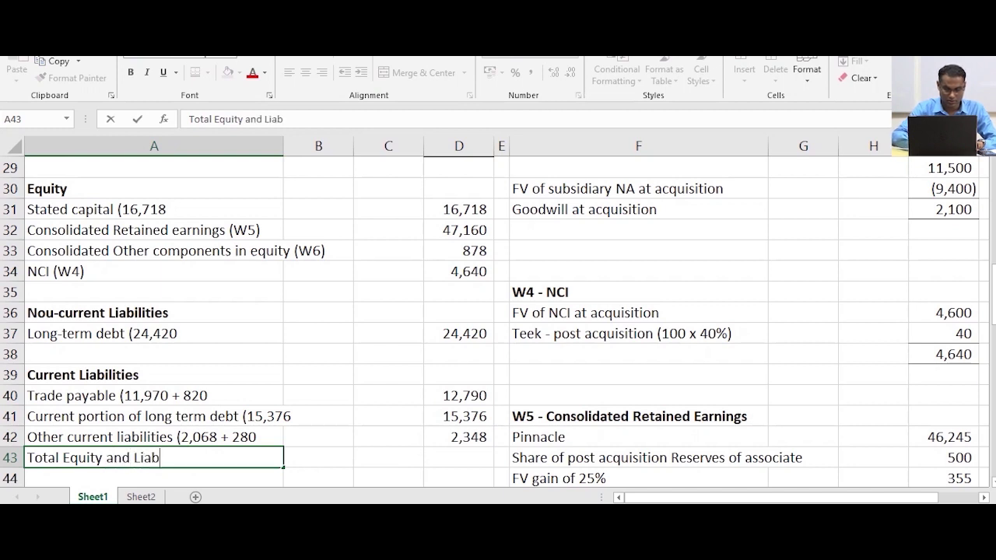
text(ilities)
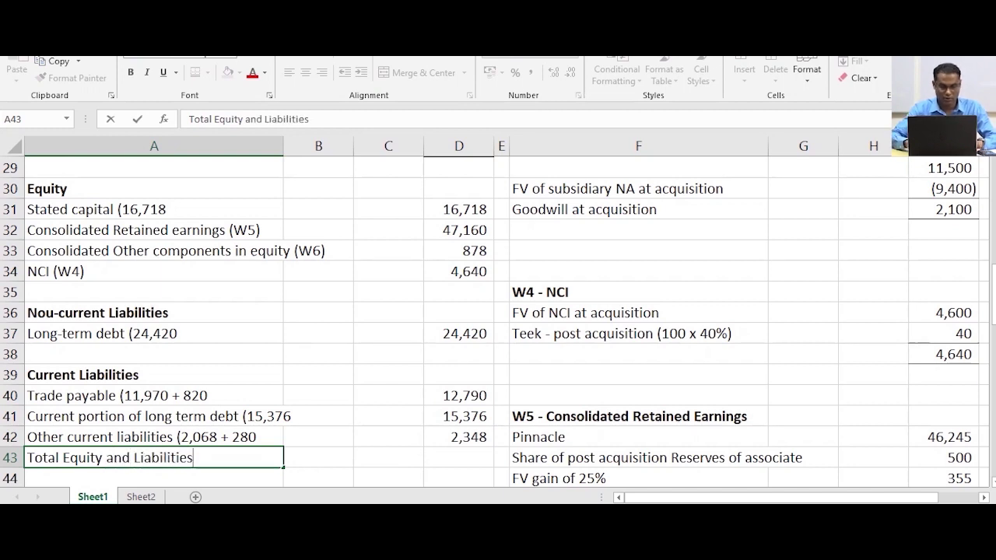
key(Return)
key(ctrl+b)
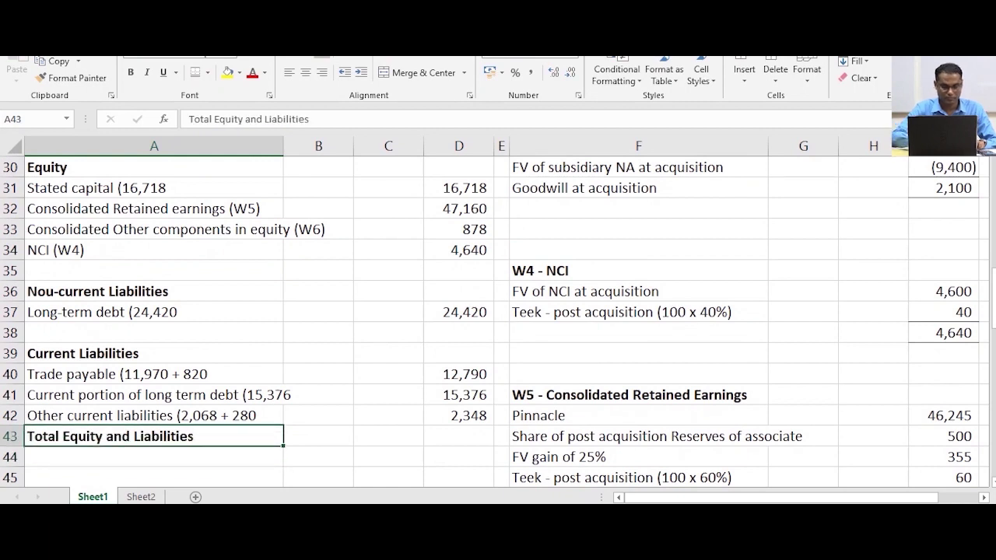
Apply the same Top and Double Bottom Border to the Total Equity and Liabilities amount cell D43
click(459, 437)
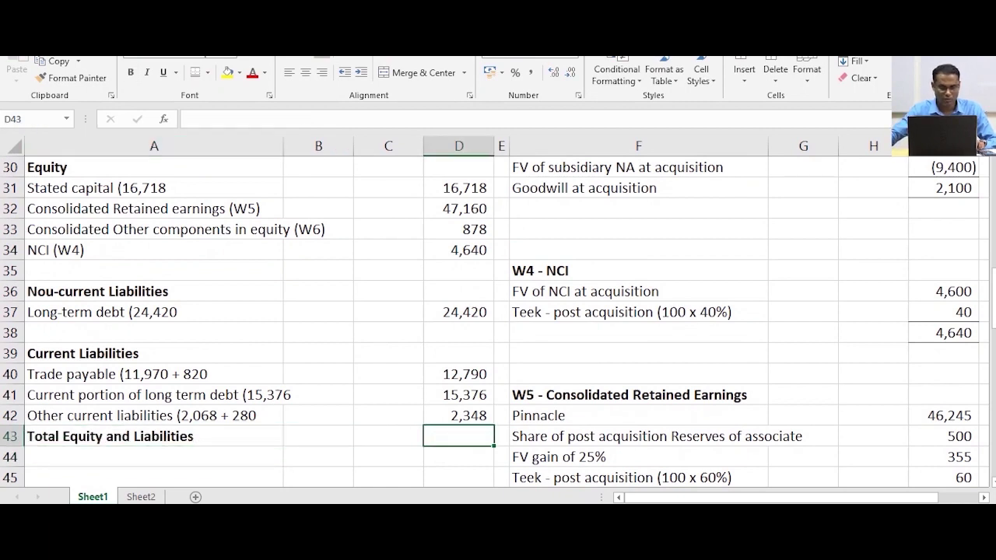
click(195, 72)
click(459, 457)
Total all the equity and liability amounts in D43 with the formula =SUM(D31:D42)
click(460, 437)
key(alt+equal)
drag(471, 187, 486, 417)
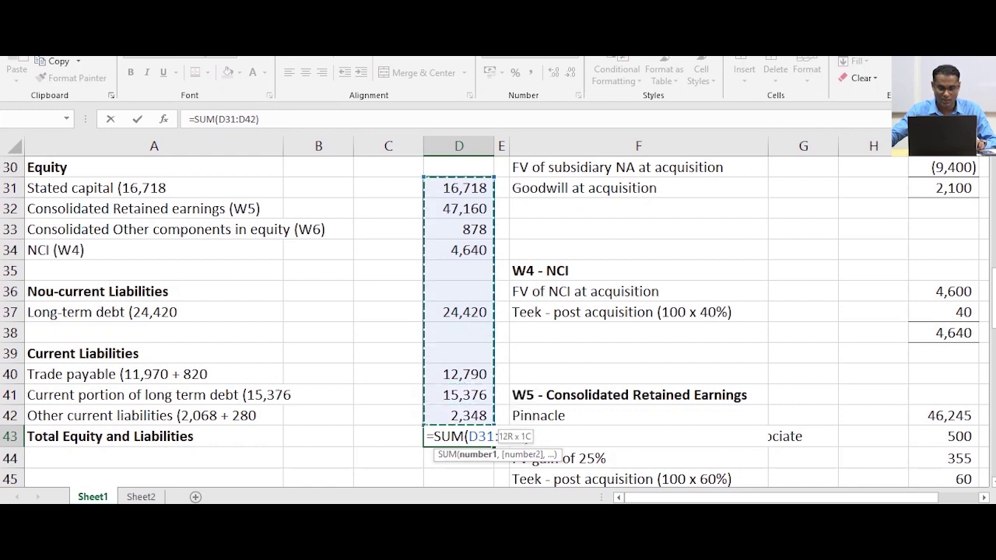
key(Return)
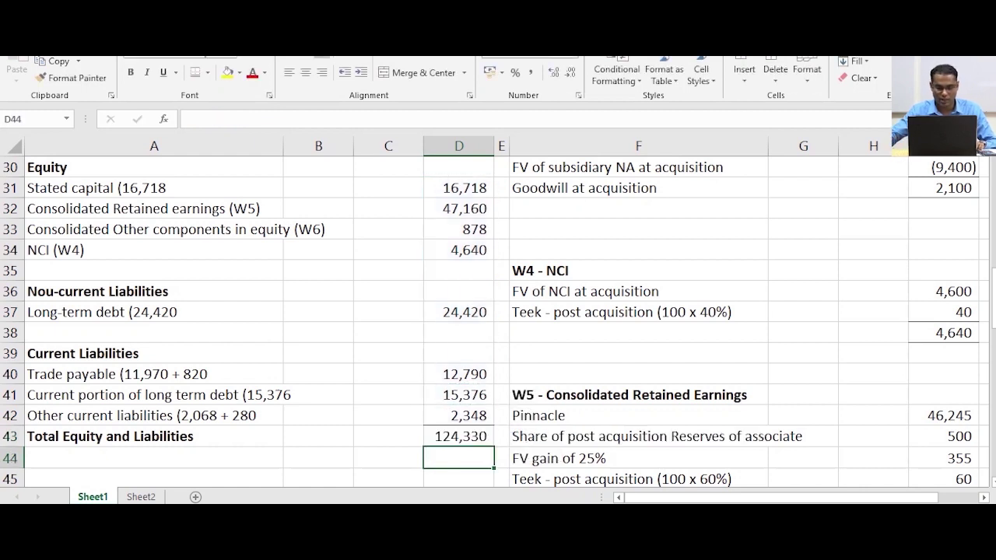
Compare the Total Assets amount in D28 with the Total Equity and Liabilities amount in D43
scroll(461, 250, up, 2)
click(461, 250)
scroll(461, 250, down, 3)
click(459, 374)
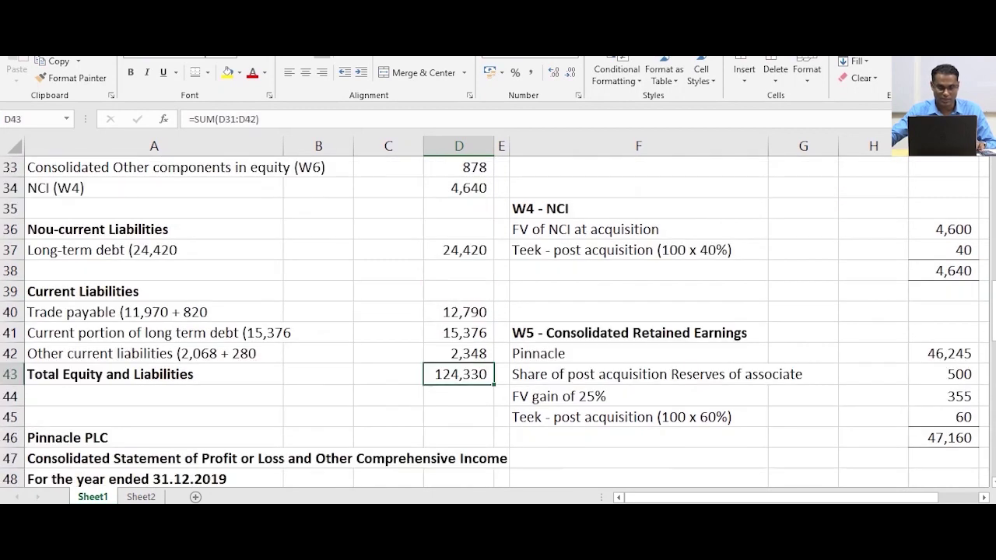
scroll(498, 321, up, 1)
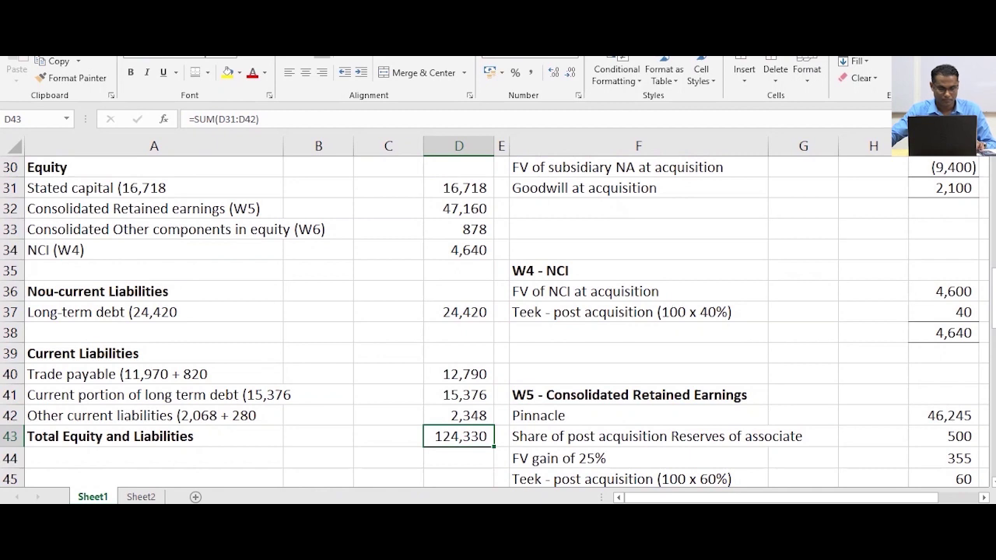
scroll(498, 321, up, 1)
scroll(498, 321, down, 1)
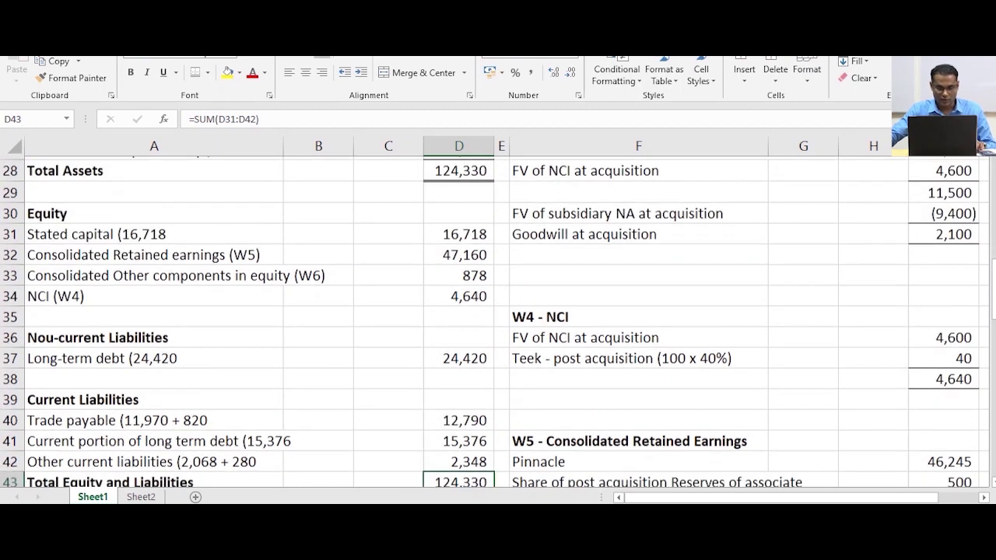
Calculate the consolidated Sales amount in D49 with the formula =150738+800*3/12
scroll(499, 322, down, 5)
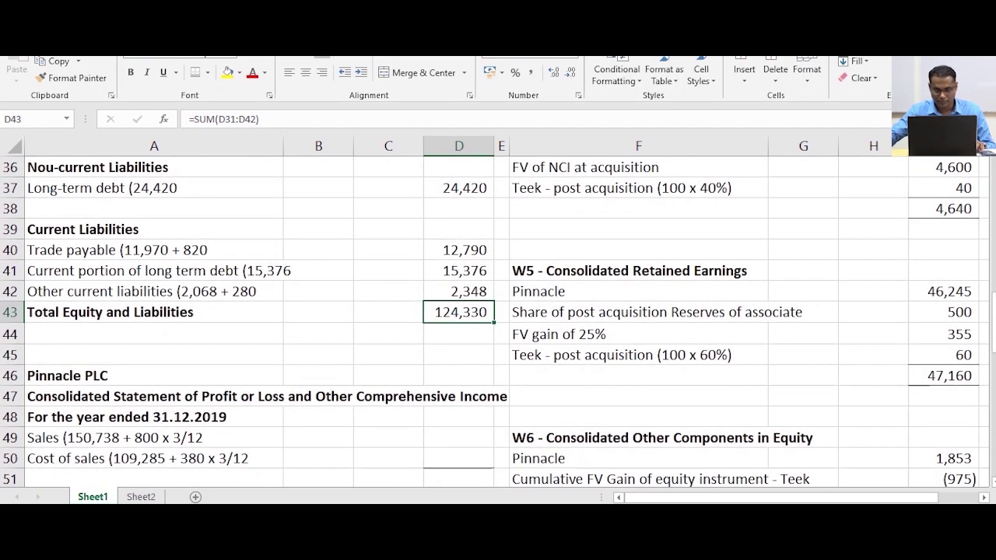
scroll(498, 322, down, 2)
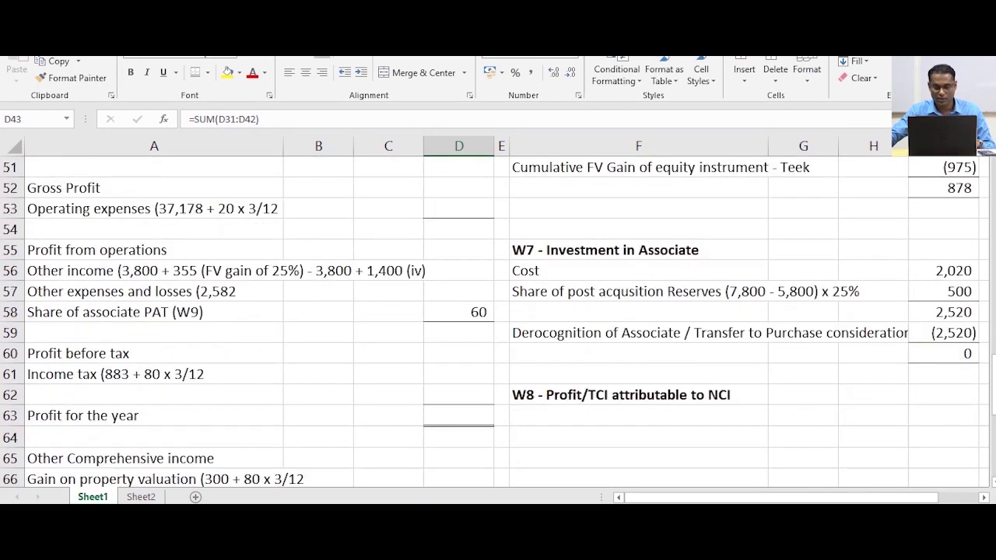
scroll(498, 322, down, 3)
scroll(498, 322, up, 1)
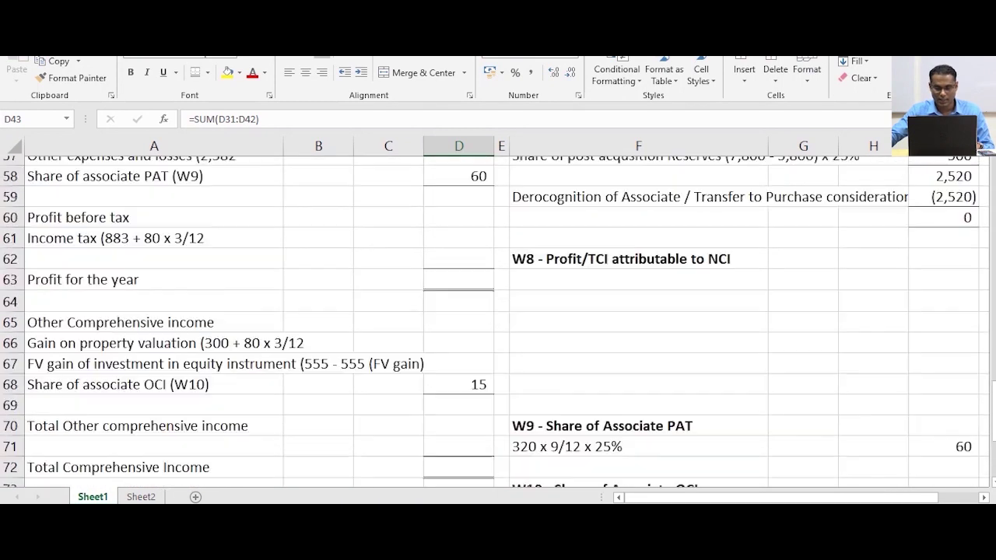
scroll(498, 321, up, 2)
scroll(499, 322, down, 1)
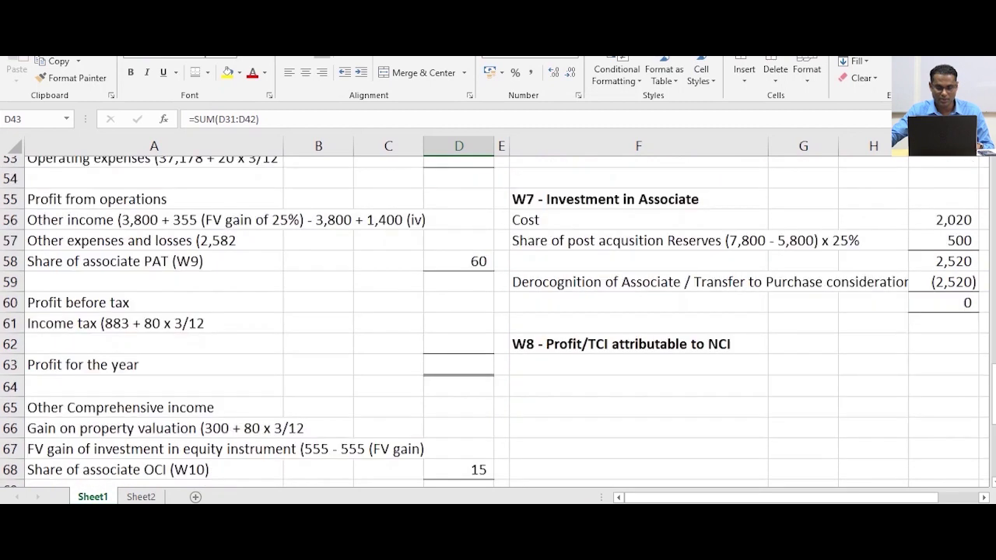
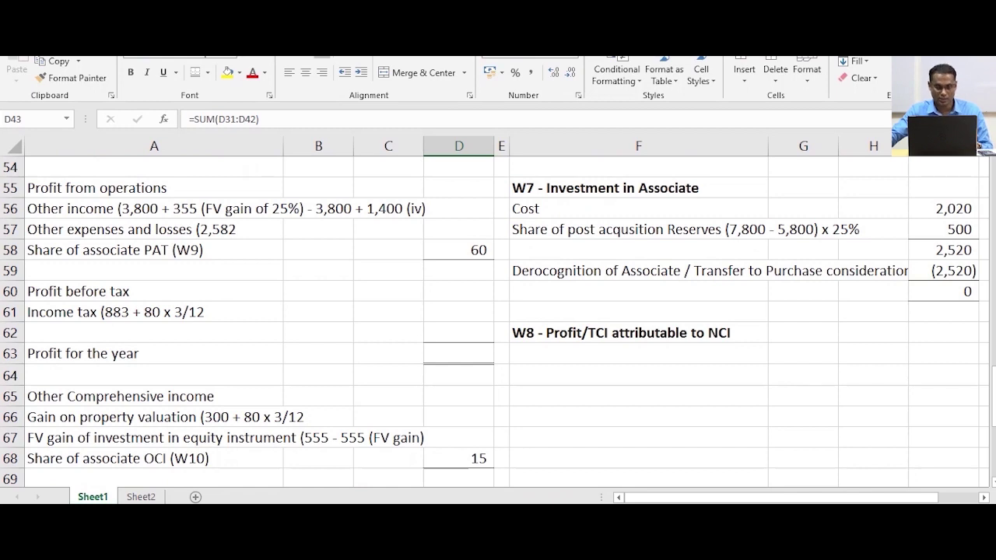
scroll(495, 319, up, 2)
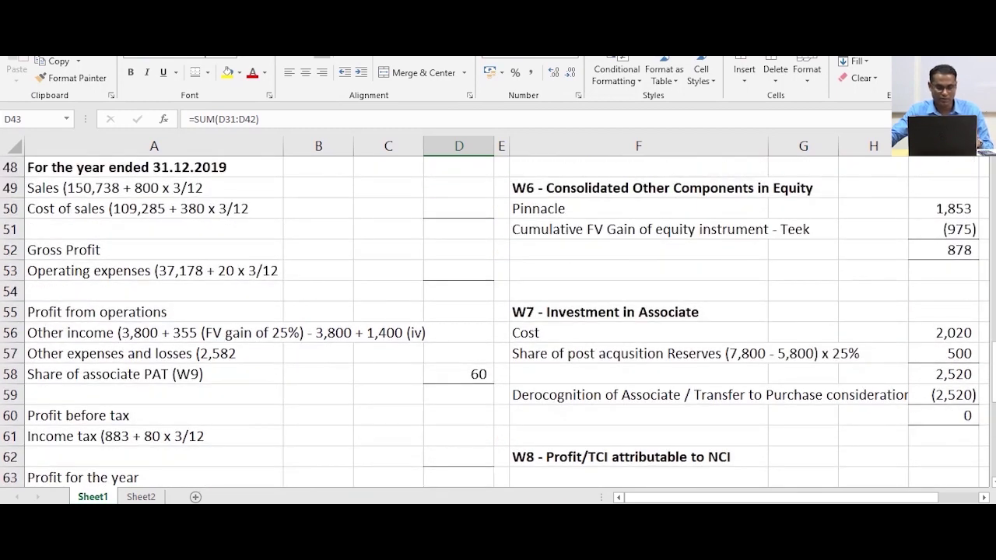
click(459, 188)
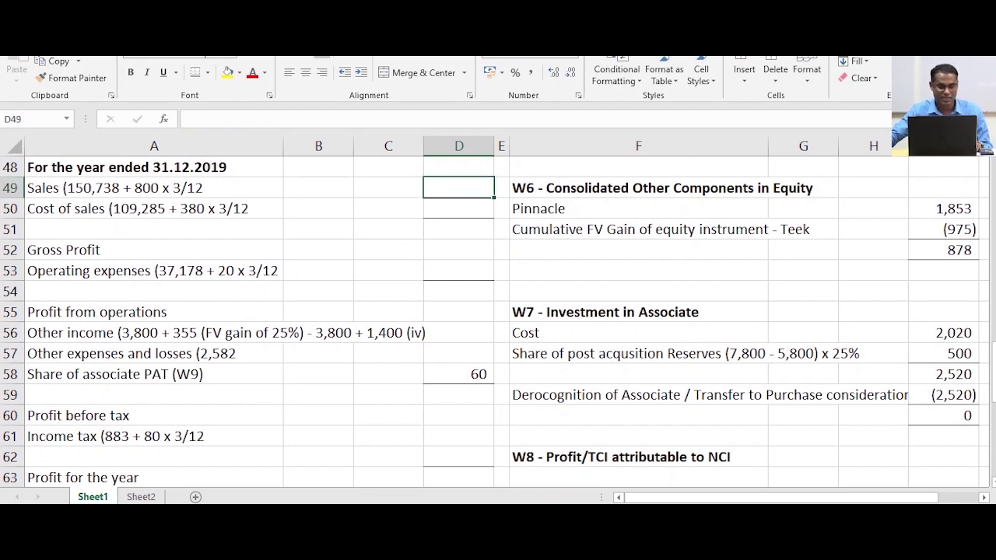
scroll(495, 322, up, 1)
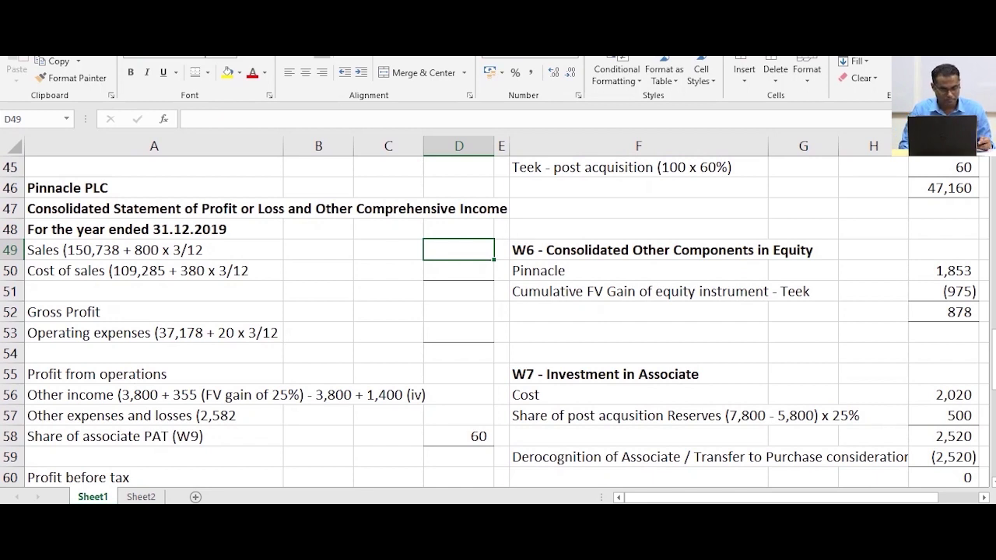
text(=15)
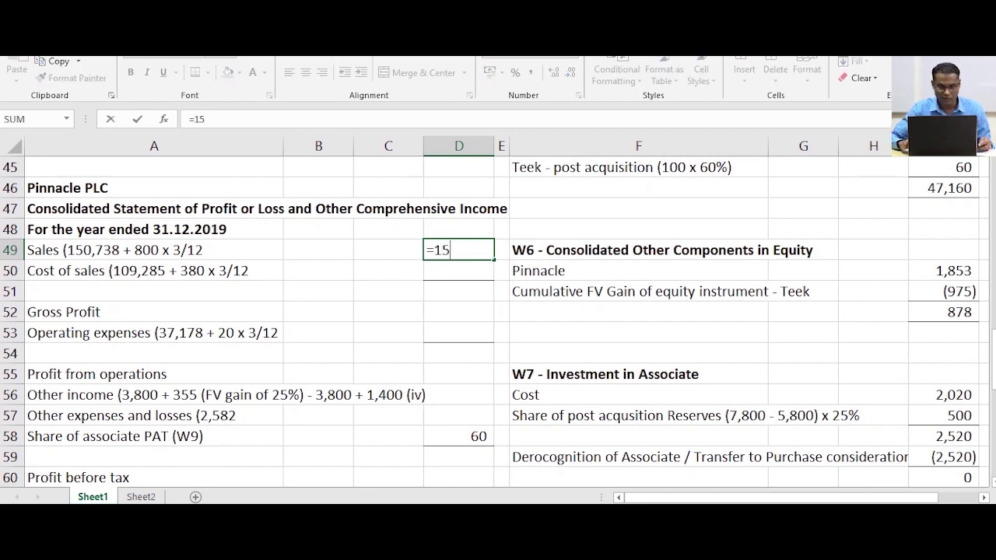
text(07)
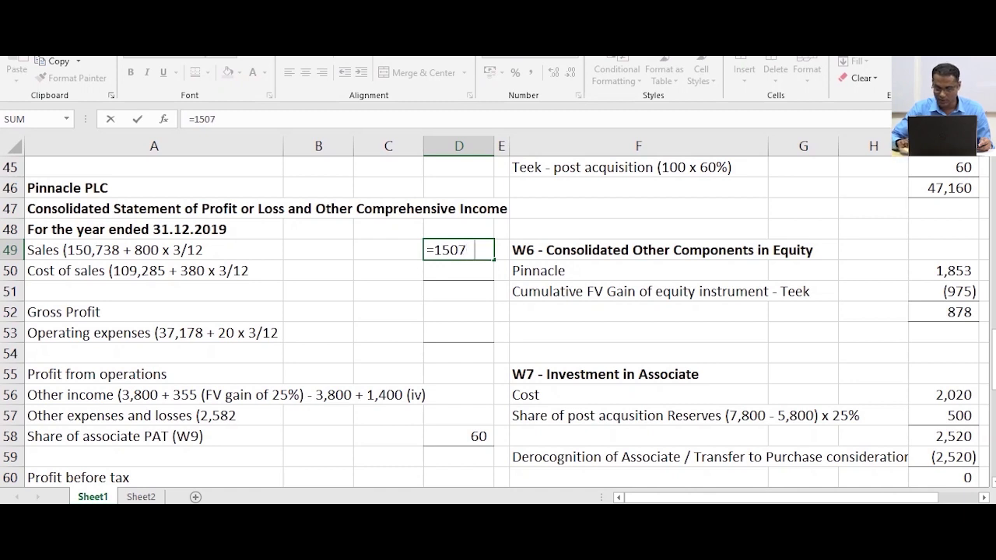
text(38+)
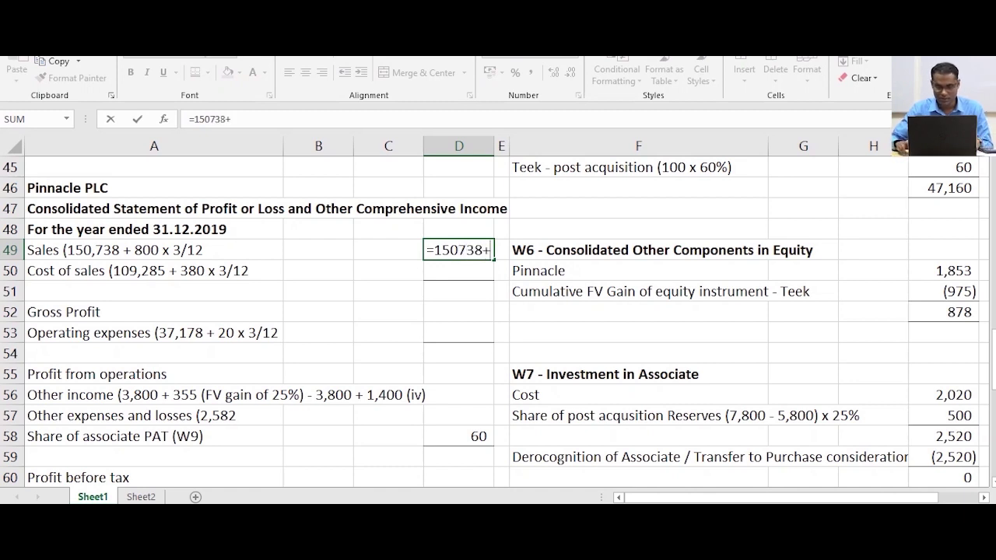
text(800)
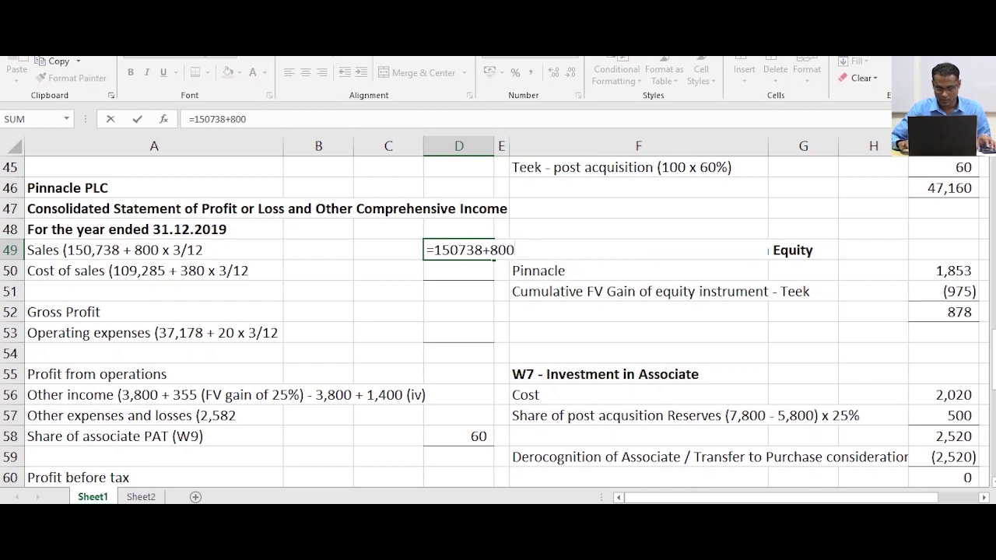
text(*3/12)
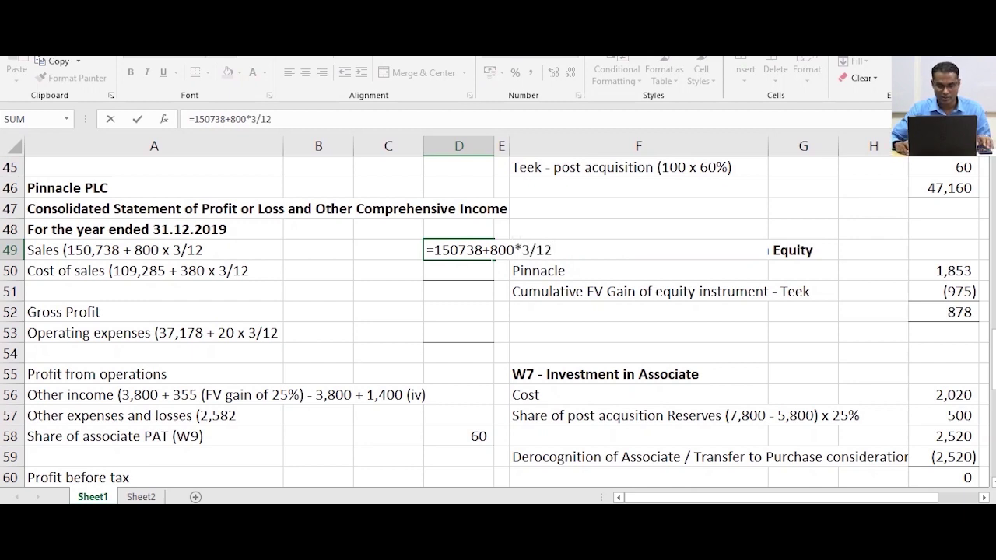
key(Return)
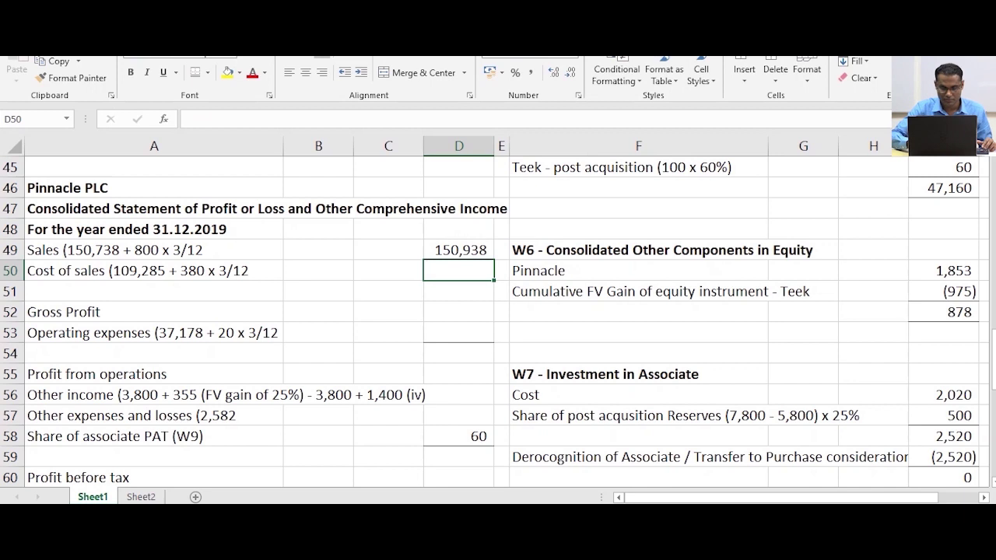
Calculate the Cost of sales in D50 as a negative amount with the formula =-(109285+380*3/12)
text(=)
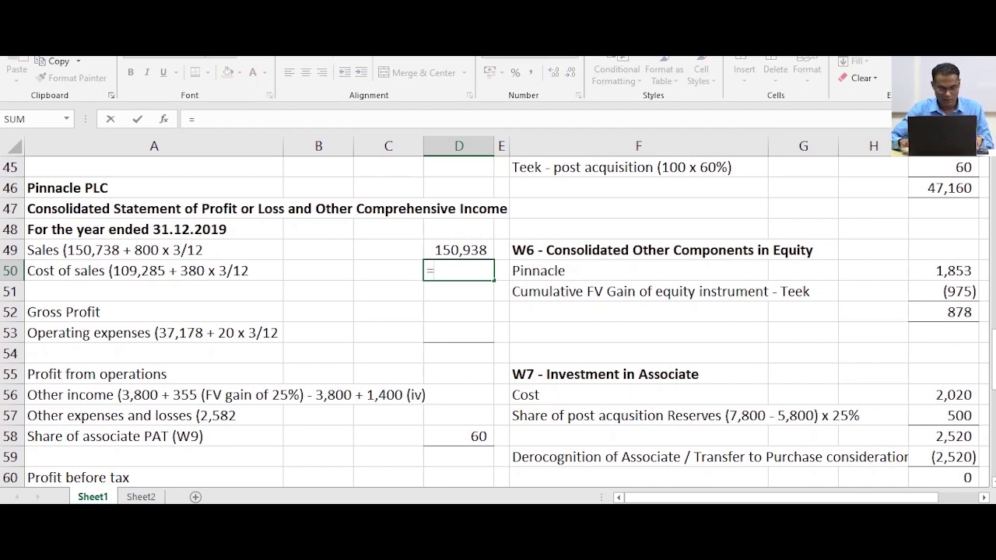
text(-()
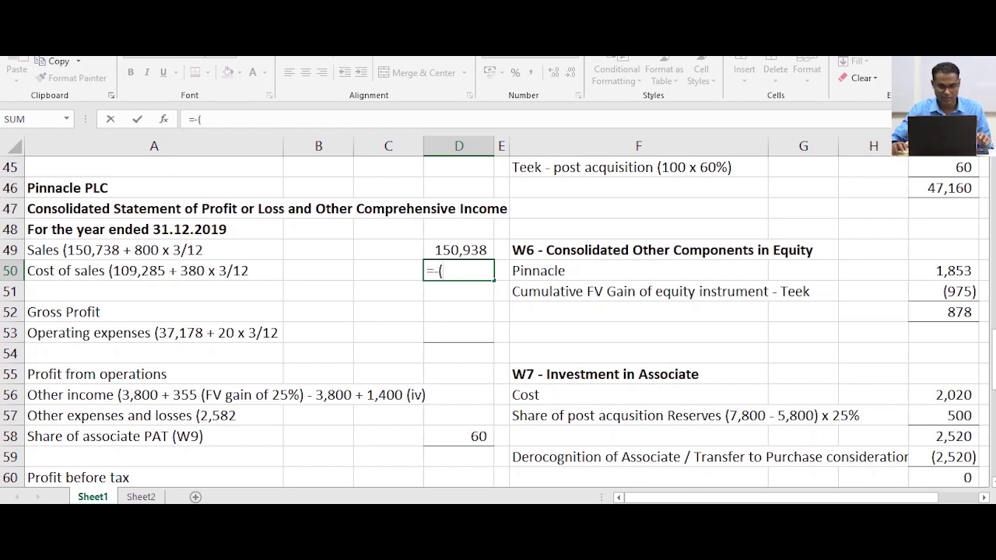
text(109)
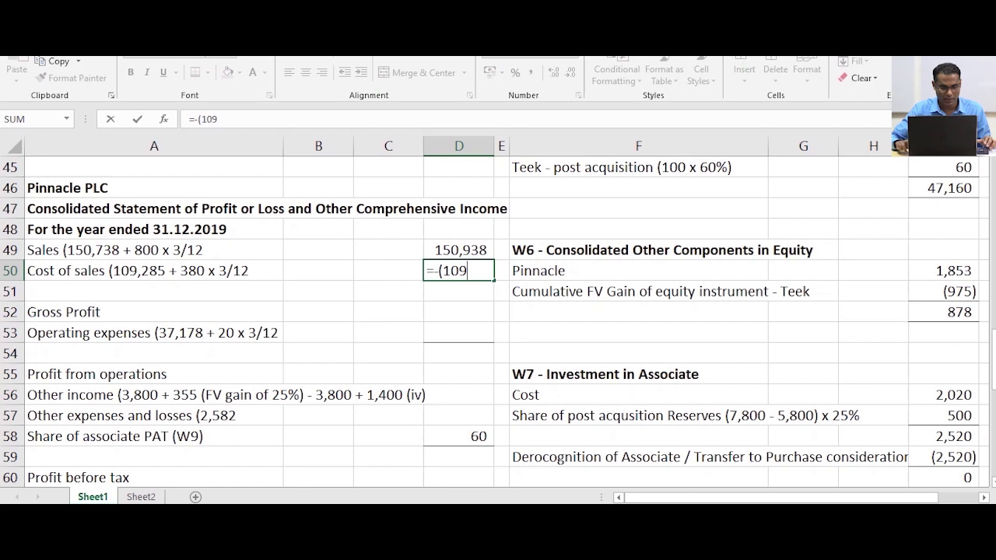
text(28)
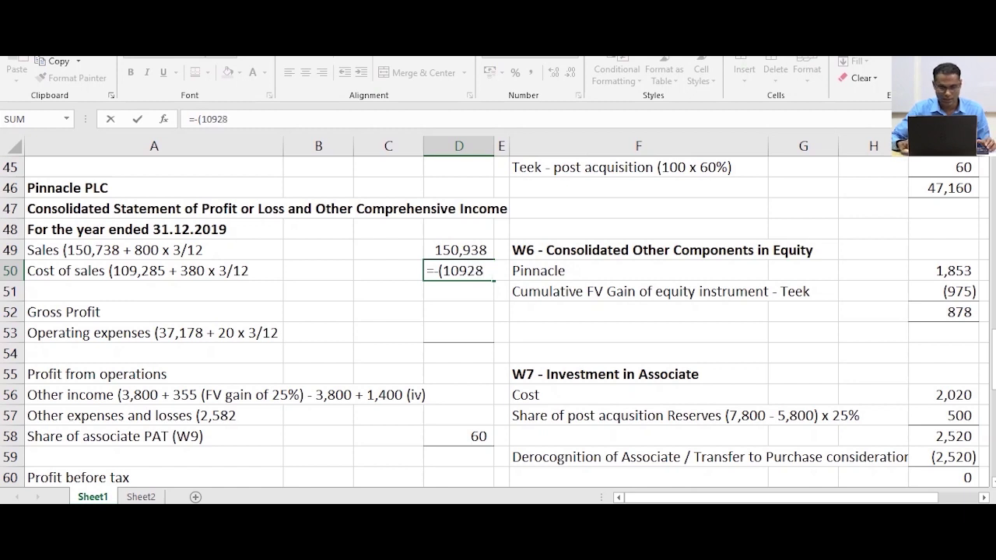
text(5+38)
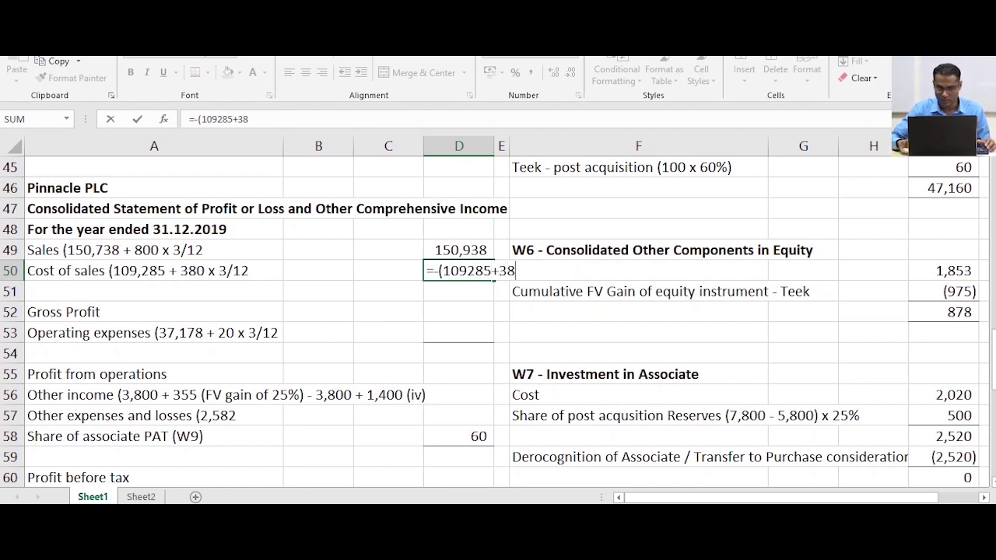
text(0*3)
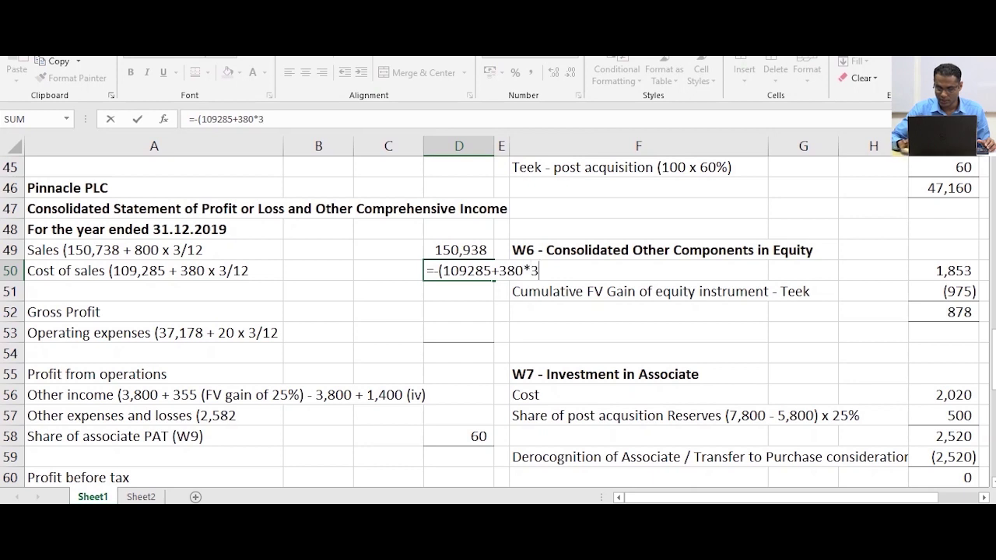
text(/12)
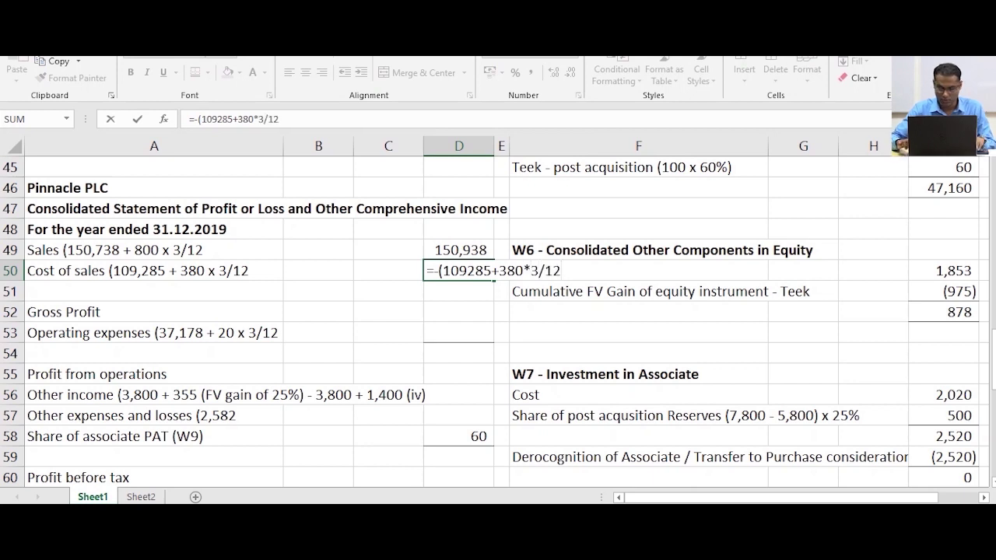
text())
key(Return)
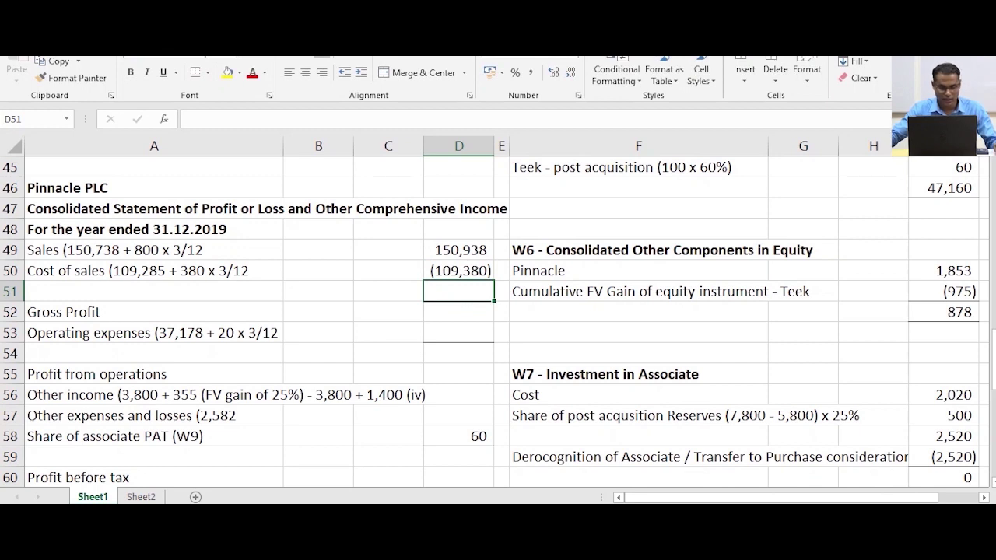
click(458, 271)
Total Sales and Cost of sales in the Gross Profit cell D52 with the formula =SUM(D49:D50)
click(388, 292)
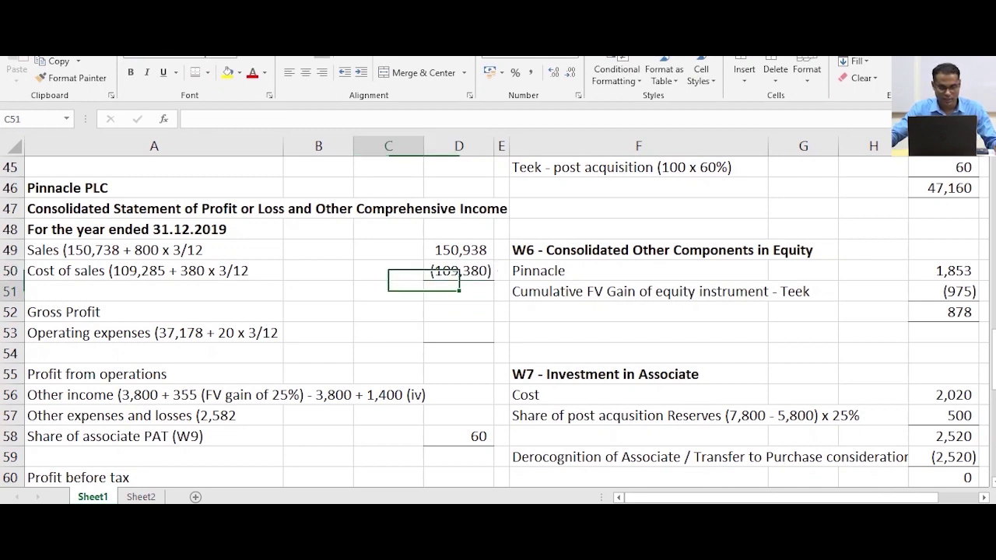
click(458, 313)
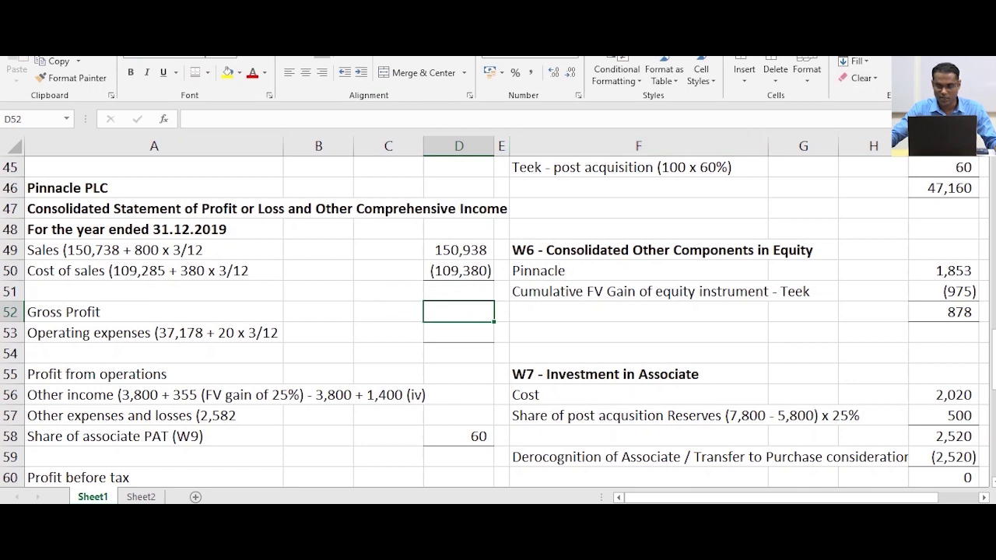
key(alt+equal)
drag(459, 250, 458, 271)
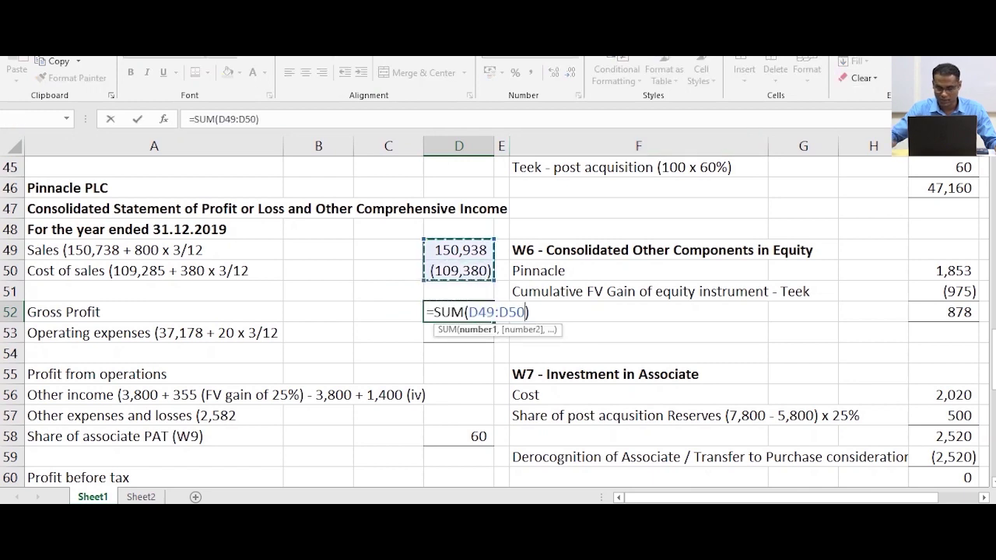
key(Return)
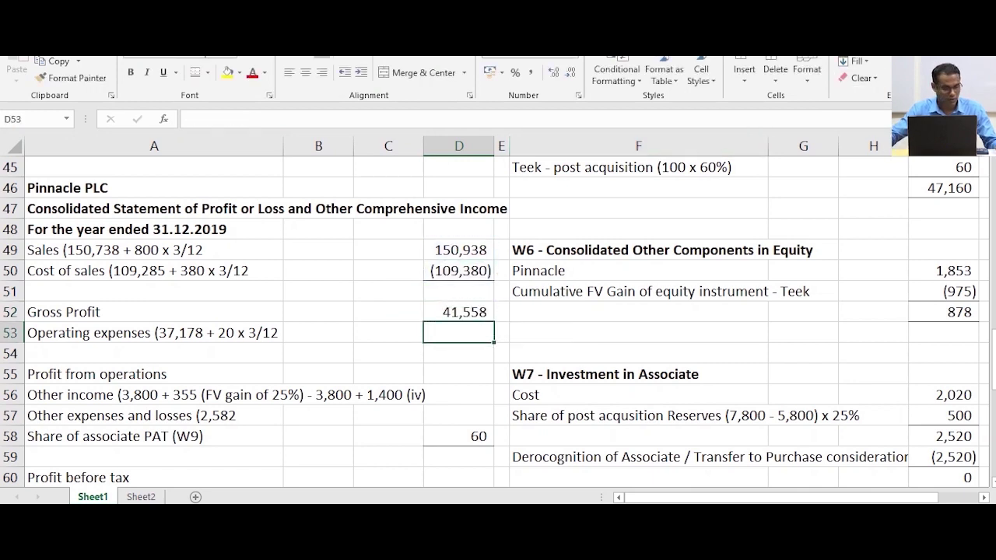
click(458, 312)
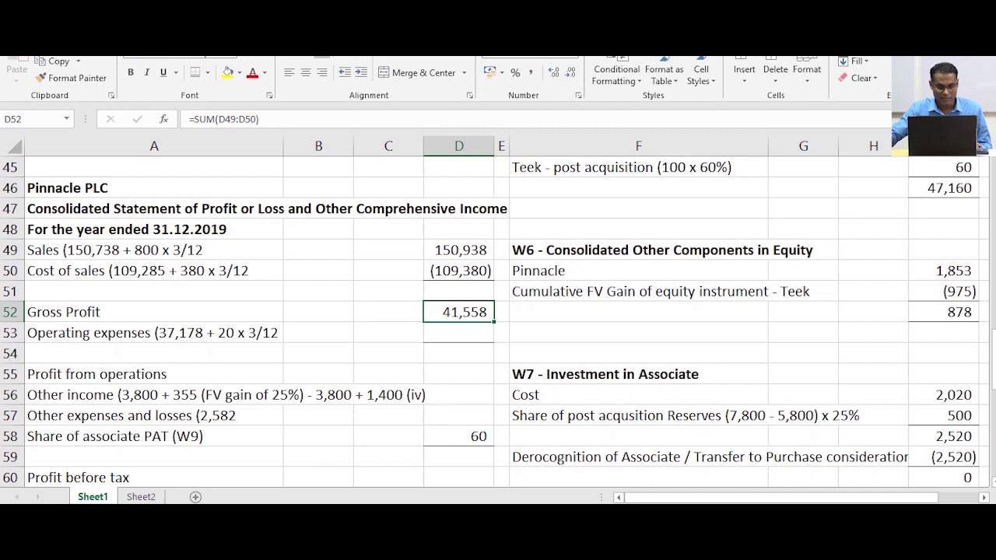
Calculate the Operating expenses in D53 as a negative amount with the formula =-(37178+20*3/12)
click(458, 333)
text(=)
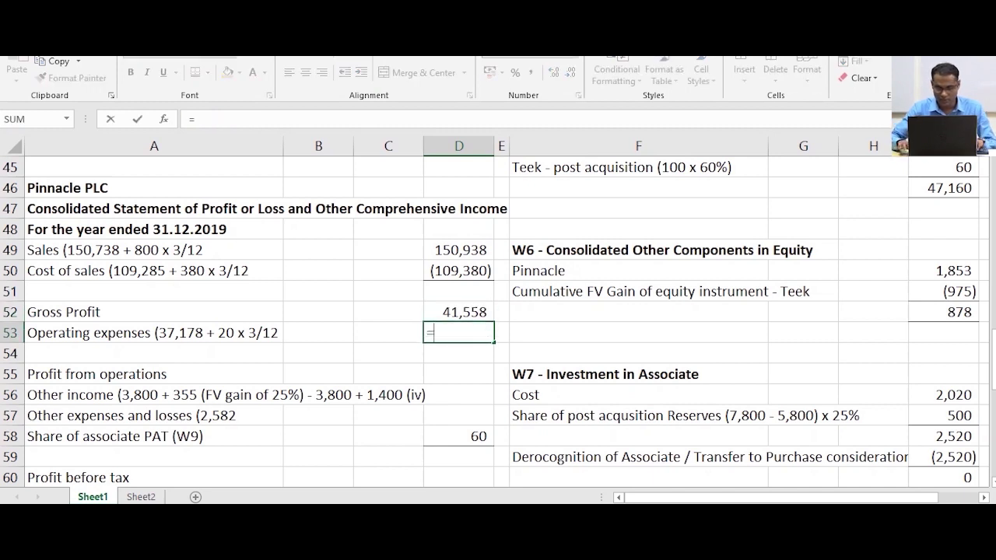
text(-(37)
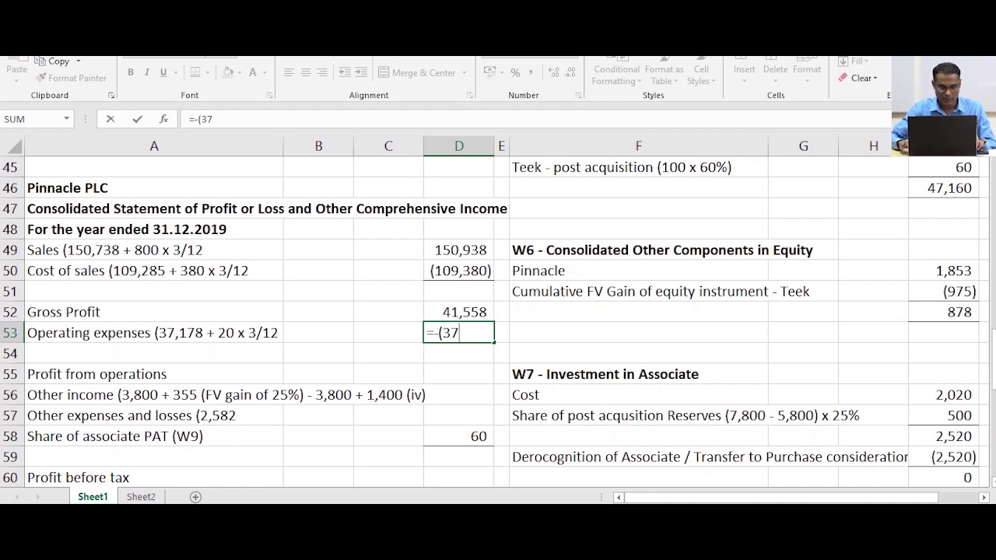
text(178+20*3)
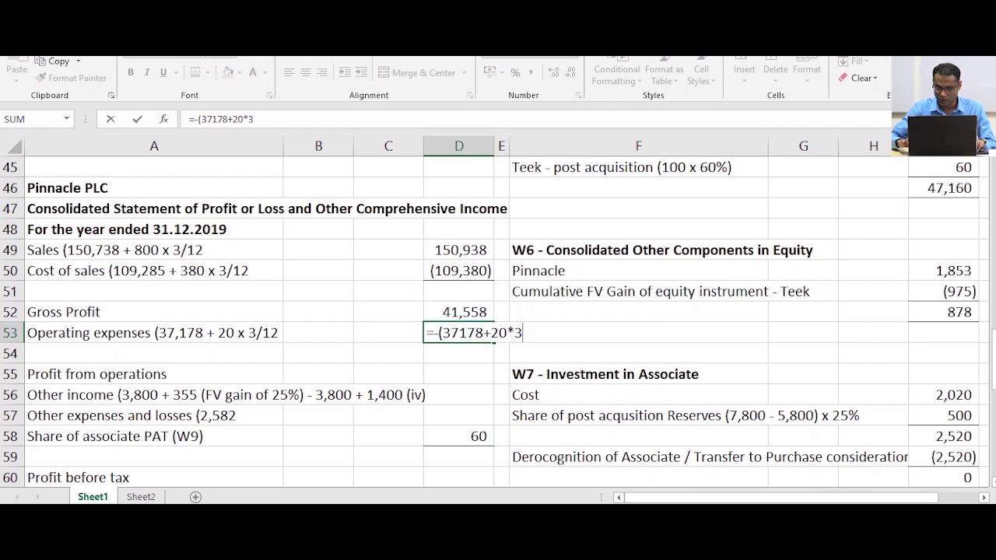
text(/12))
key(Return)
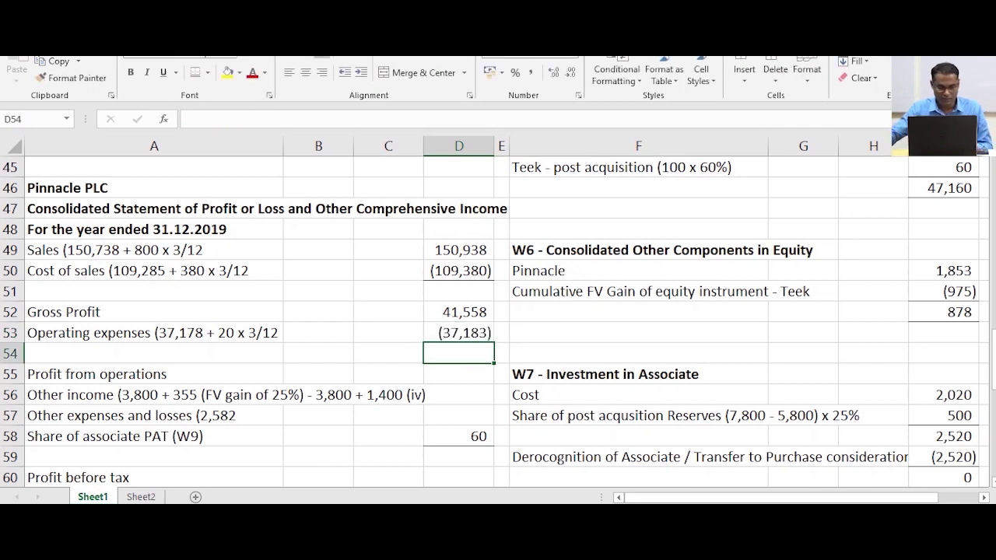
click(459, 332)
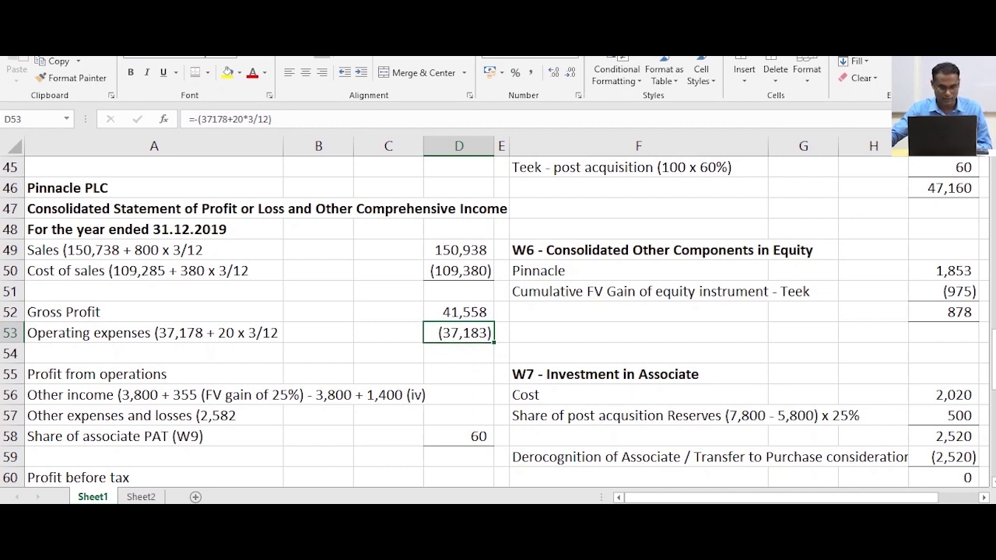
Calculate Profit from operations in D55 with the formula =SUM(D52:D53)
key(Down)
key(Down)
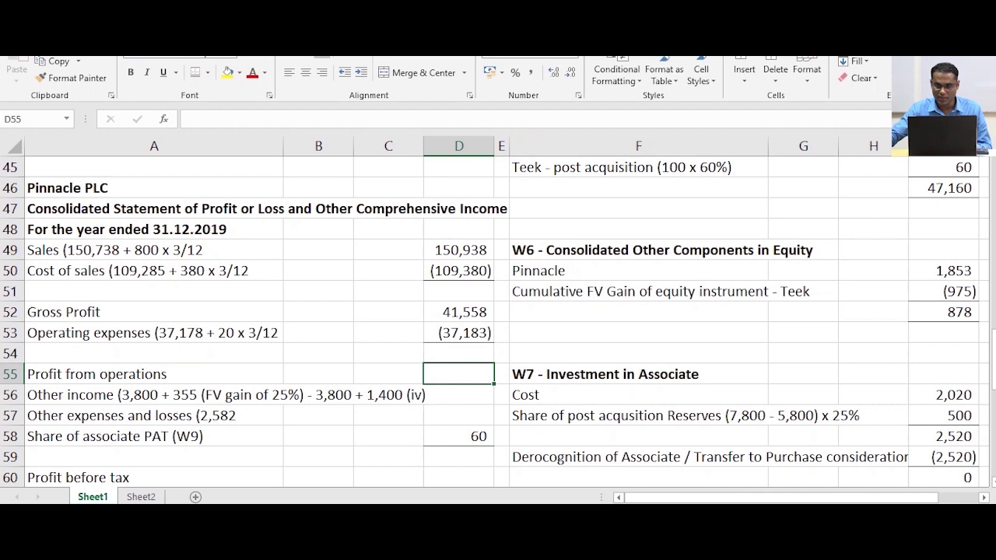
key(alt+equal)
drag(459, 312, 460, 333)
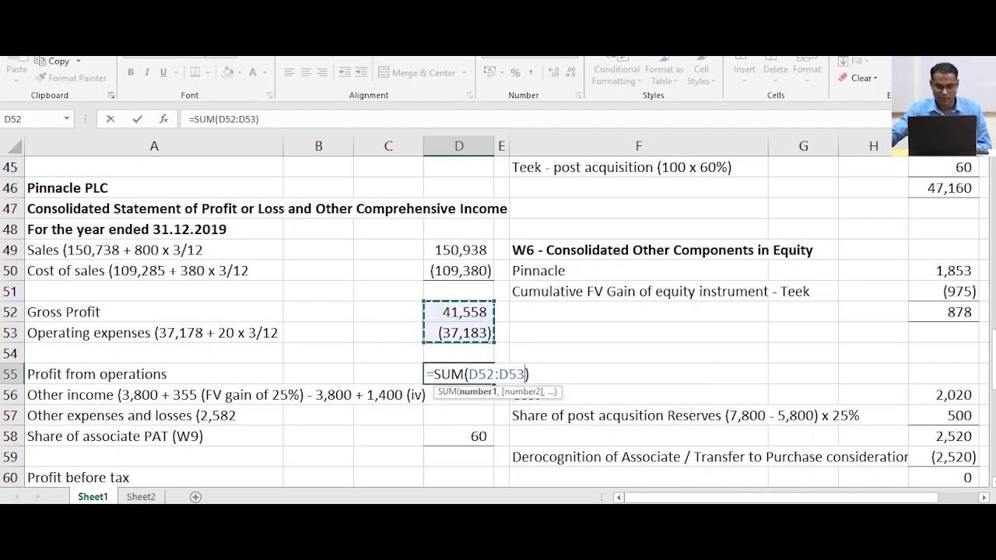
key(Return)
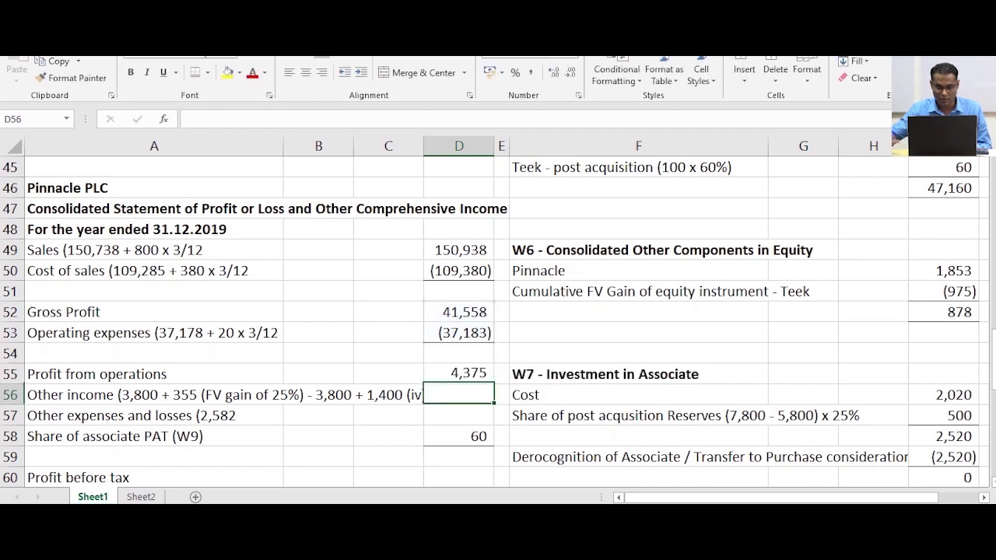
Calculate the Other income in D56 with the formula =3800+355-3800+1400
click(459, 374)
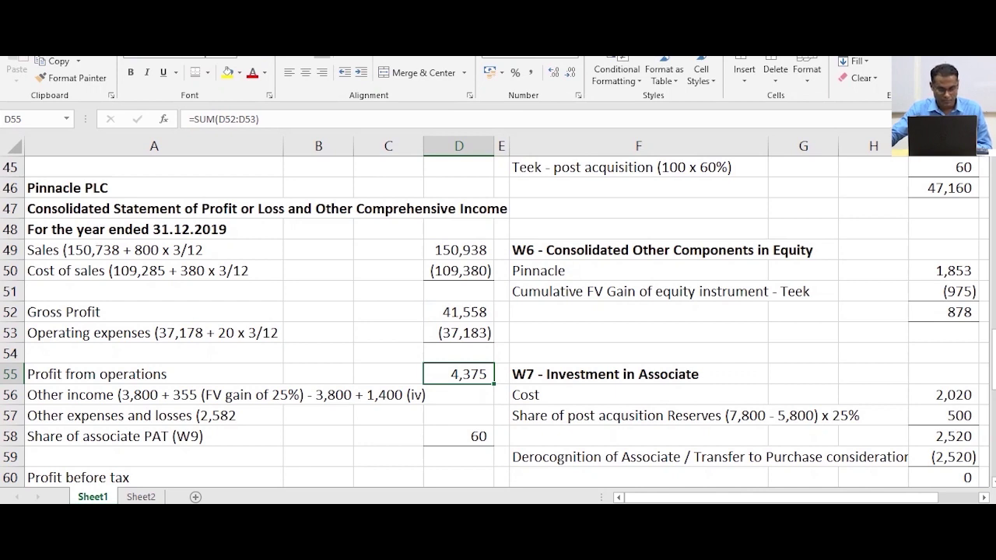
click(460, 394)
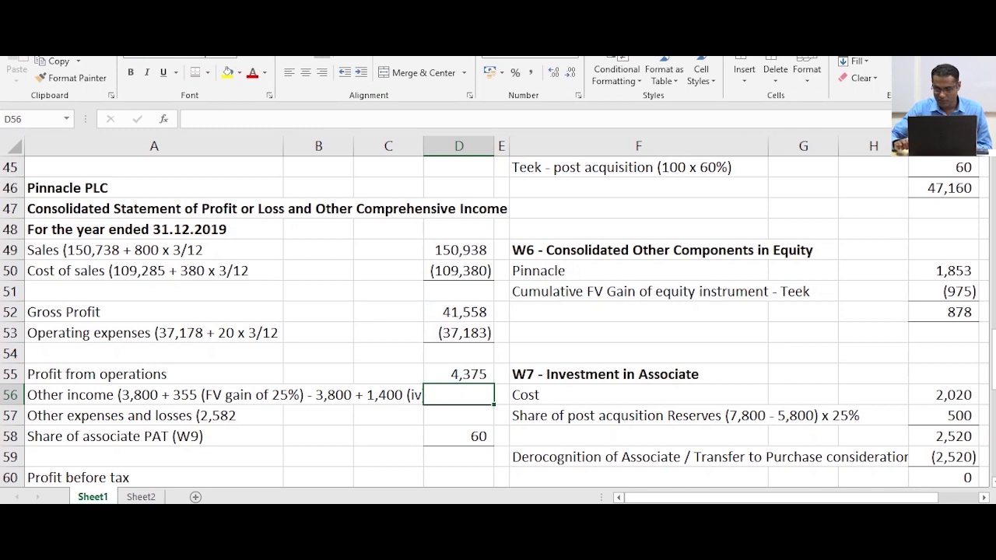
text(=3)
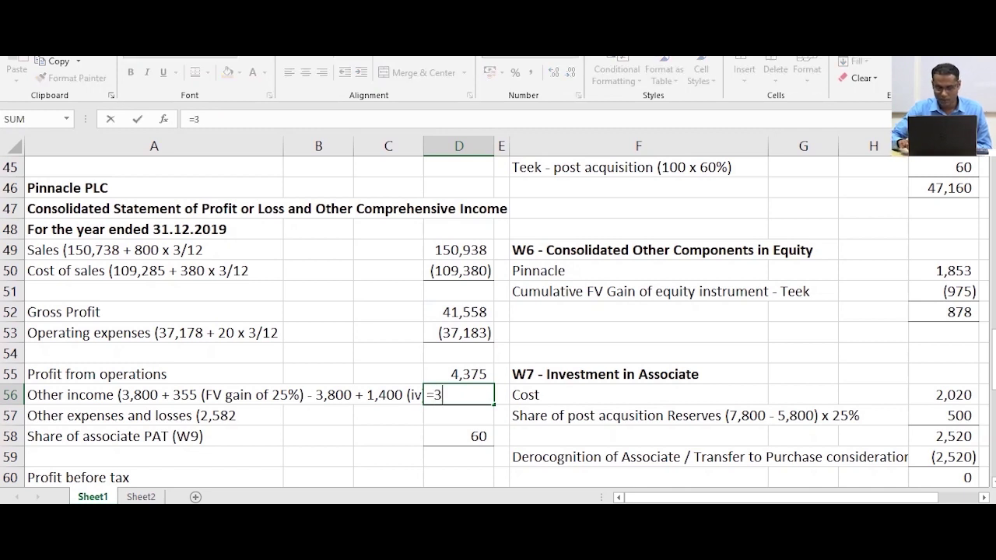
text(800+3)
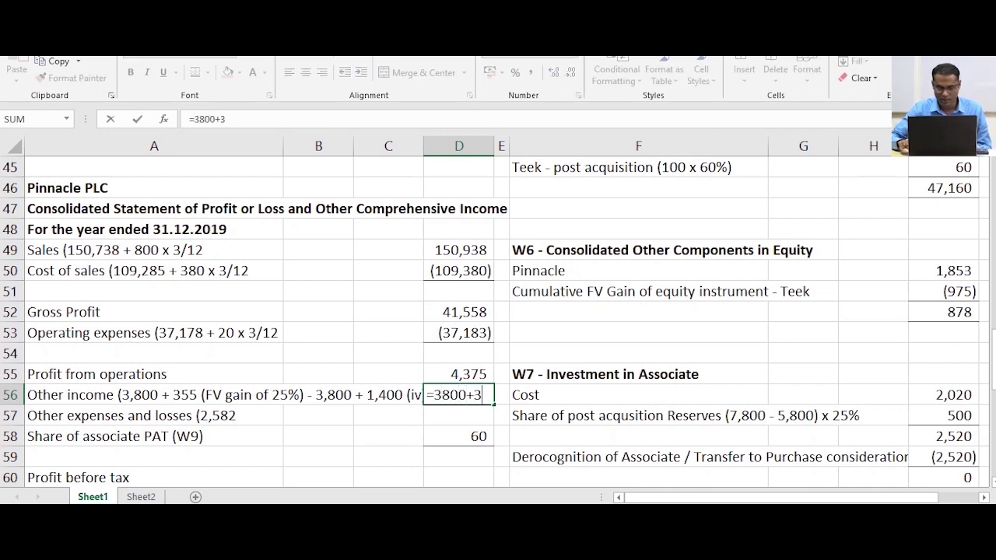
text(55-3800)
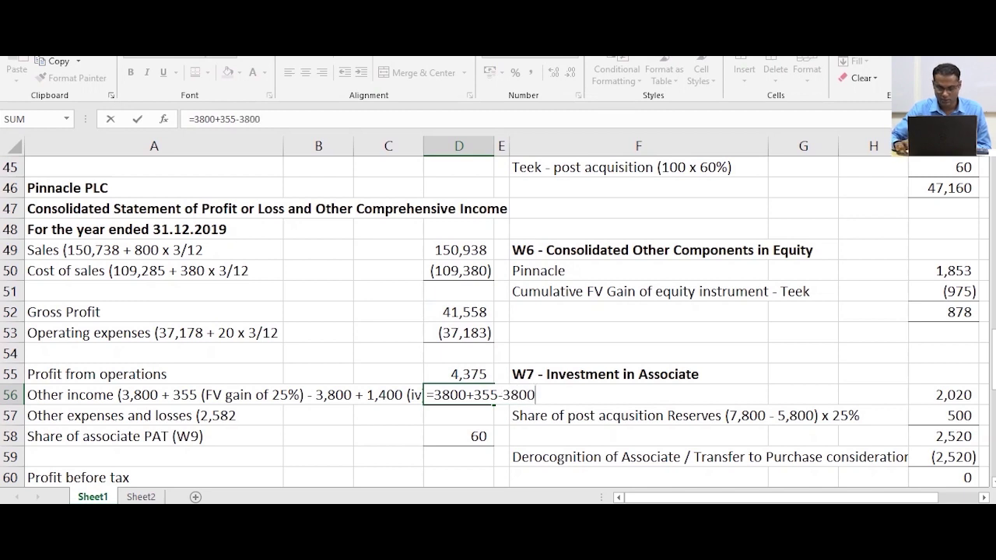
text(+1400)
key(Return)
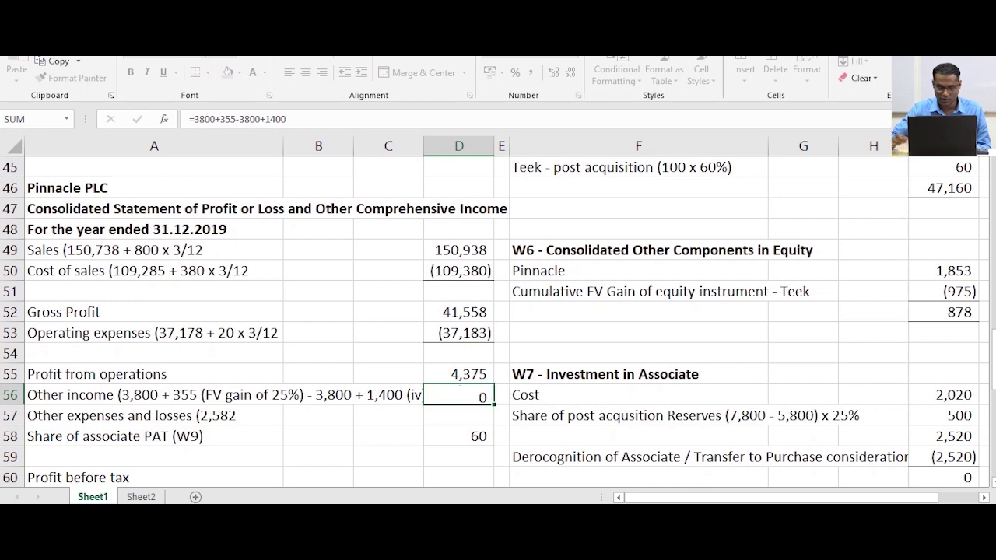
click(460, 394)
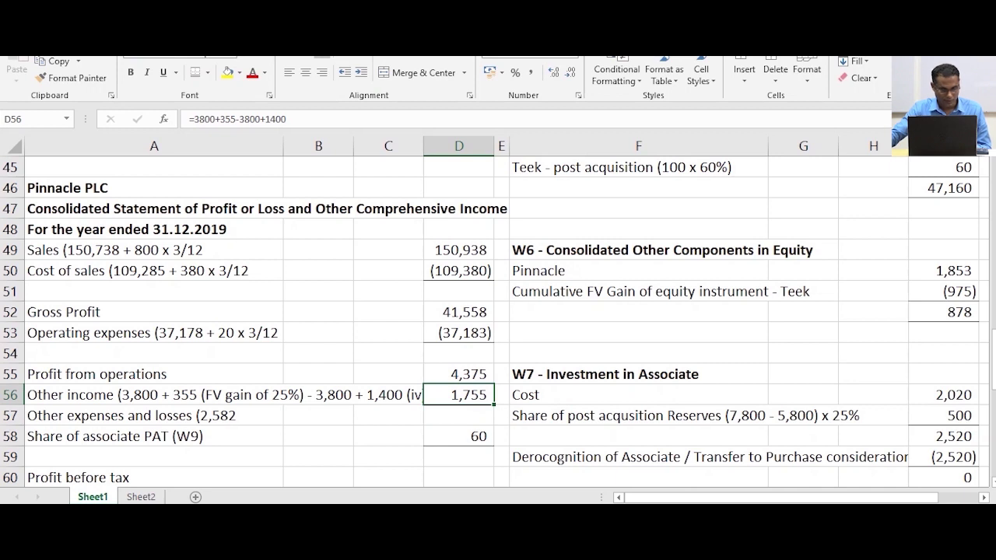
Enter the Other expenses and losses in D57 as -2582
click(459, 415)
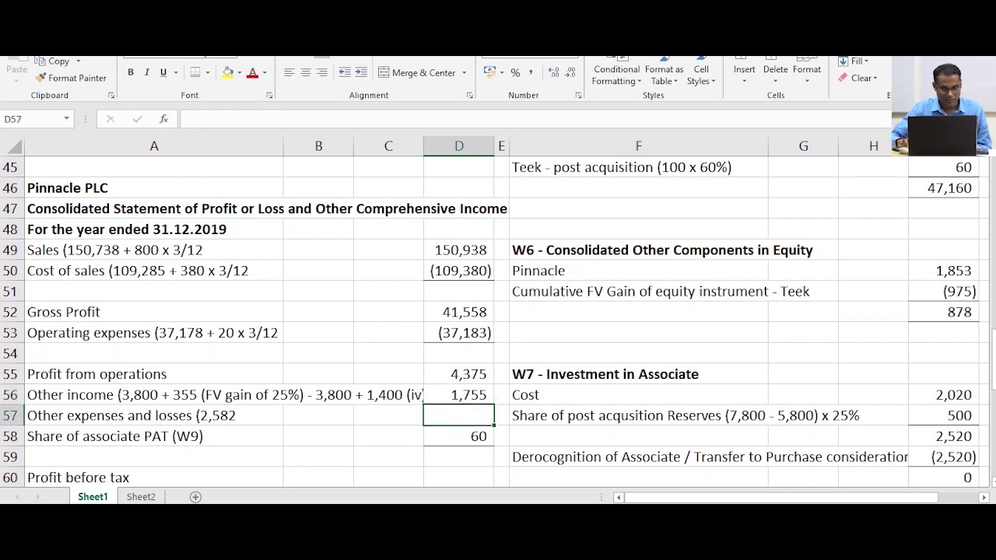
text(-2)
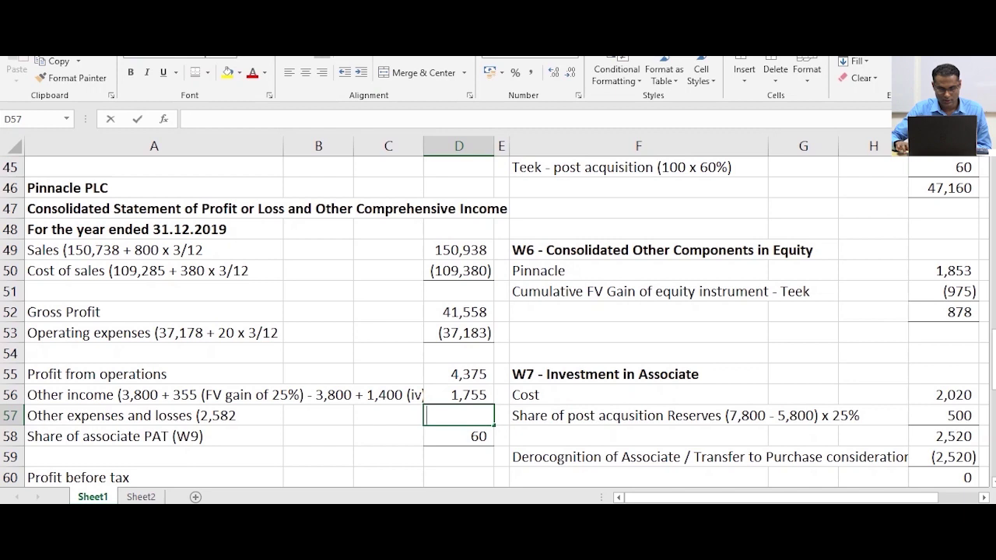
text(582)
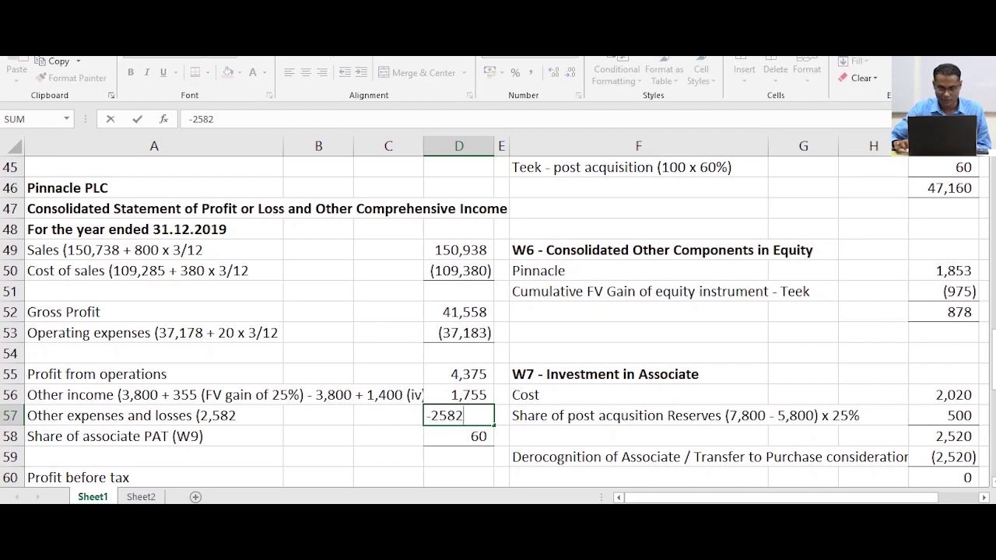
key(Return)
click(459, 416)
Calculate Profit before tax in D60 with the formula =SUM(D55:D58)
scroll(495, 321, down, 1)
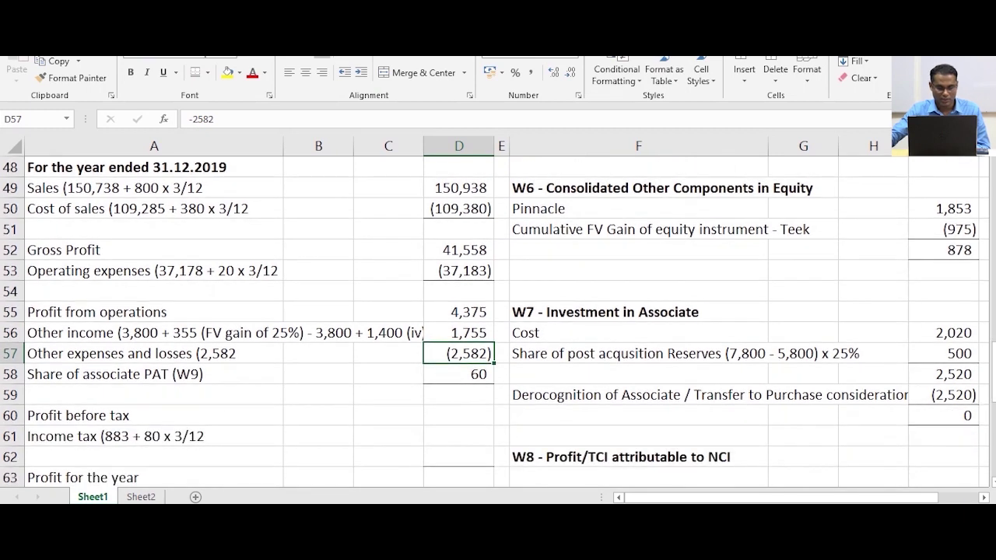
click(459, 416)
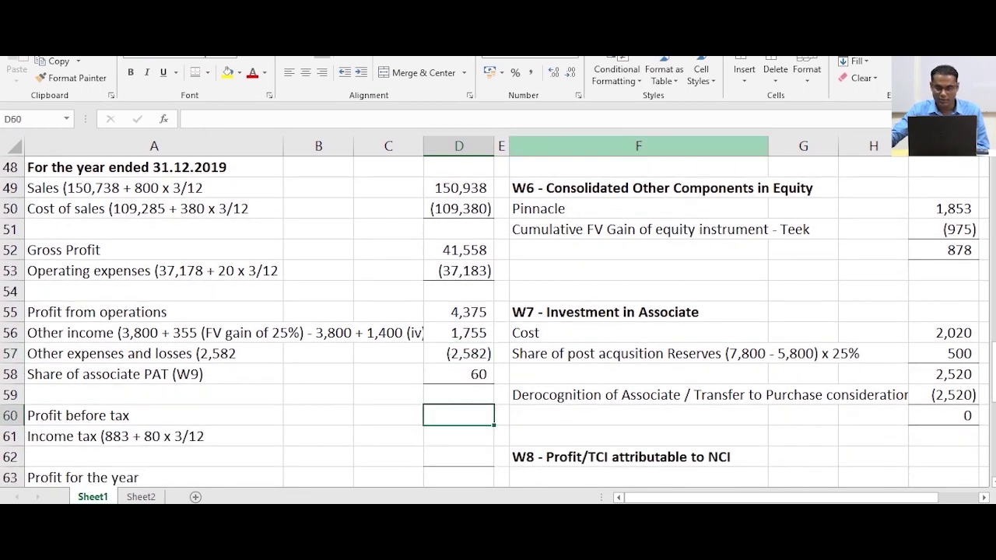
click(856, 44)
drag(467, 312, 479, 379)
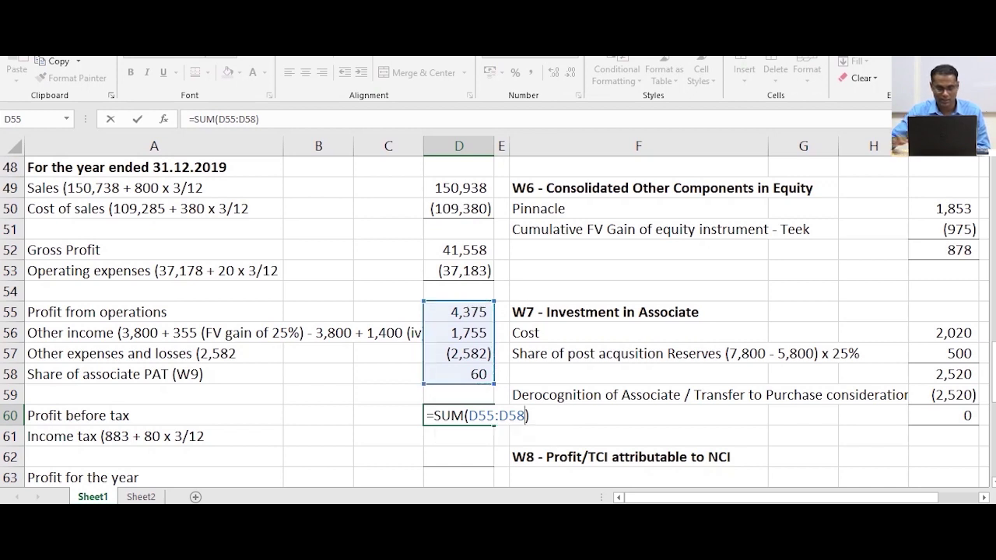
key(Return)
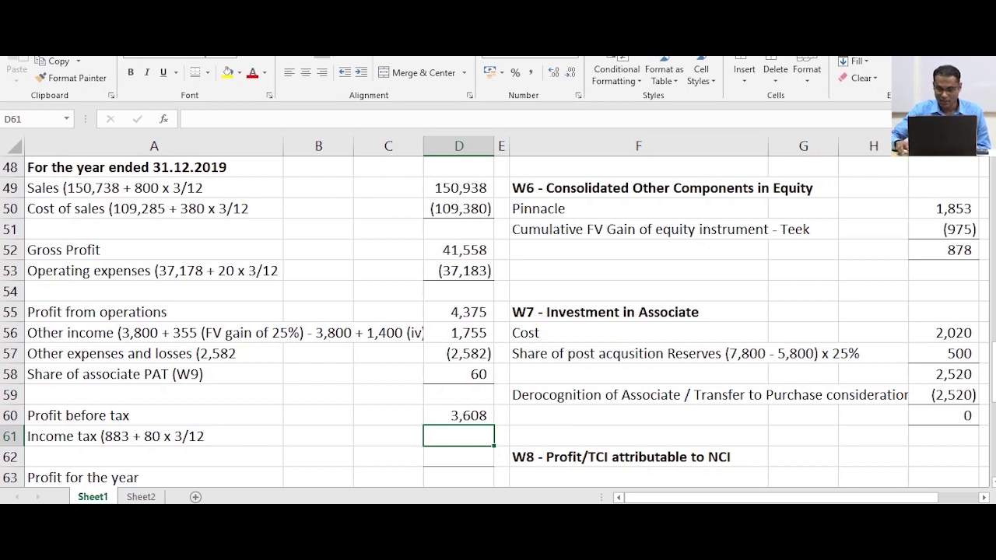
Calculate the Income tax in D61 as a negative amount with the formula =-(883+80*3/12)
text(=-)
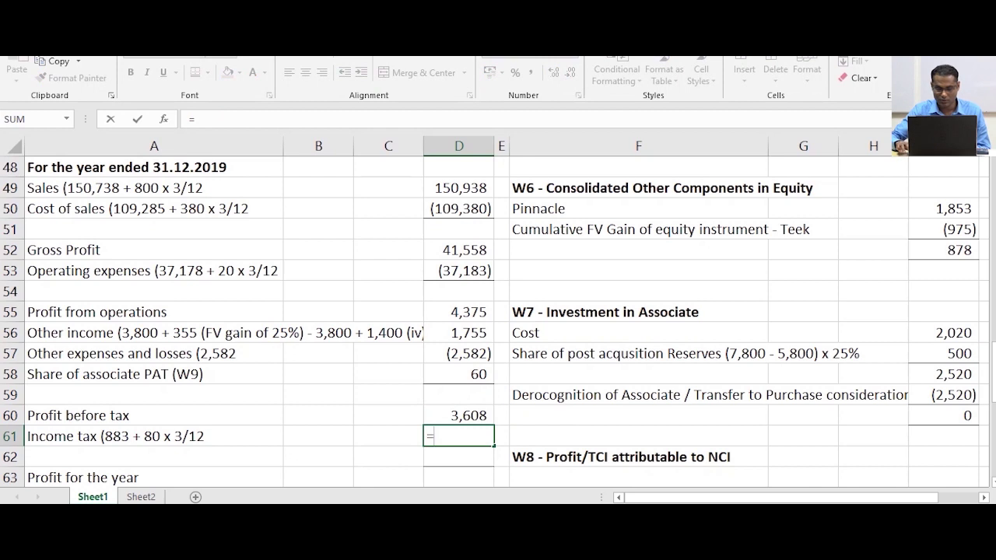
text(()
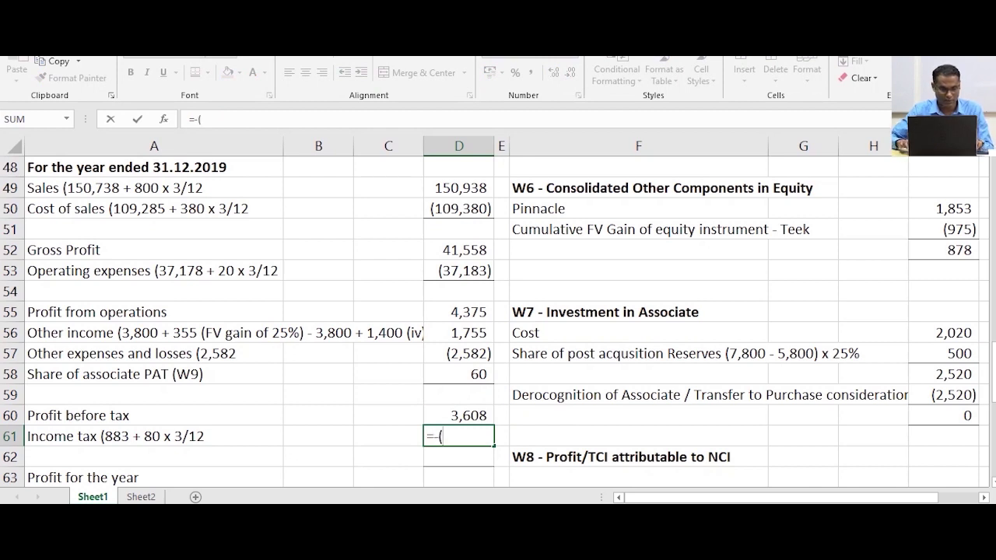
text(883+80*3/12))
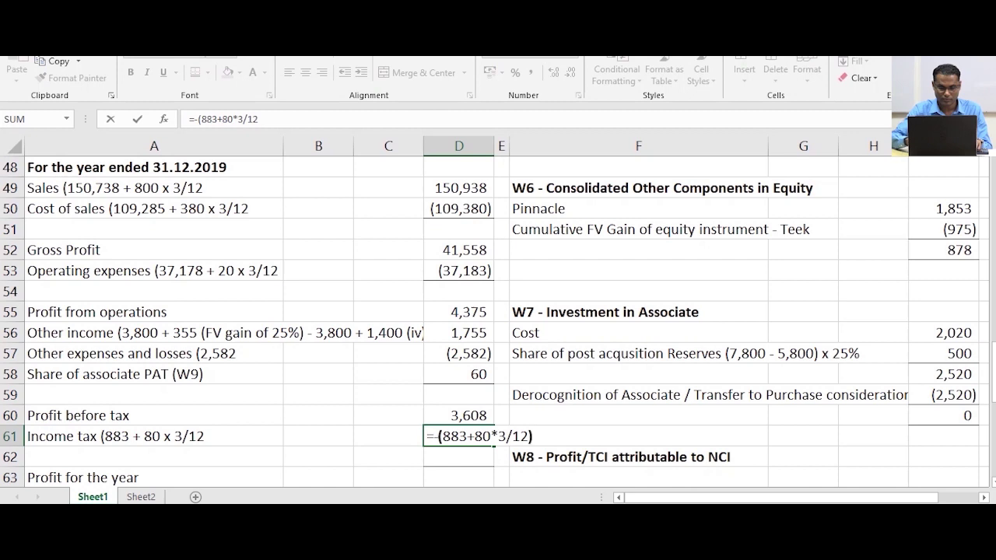
key(Return)
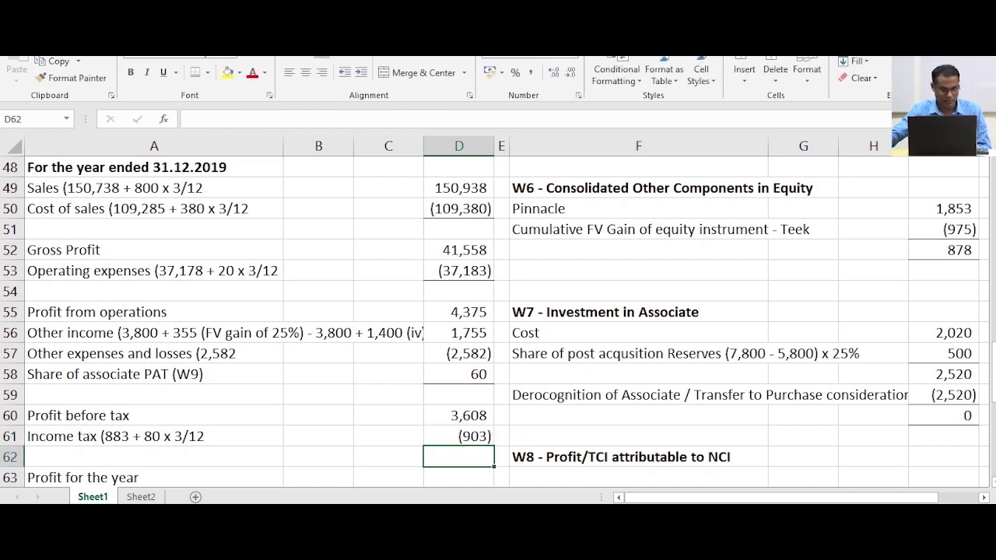
Total Profit before tax and Income tax in the Profit for the year cell D63 with the formula =SUM(D60:D61)
scroll(498, 321, down, 1)
click(459, 416)
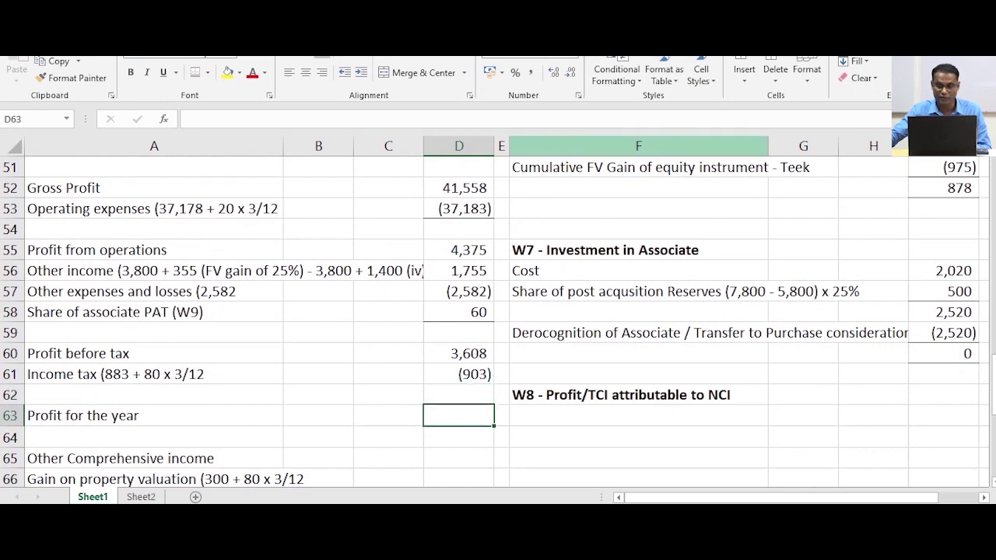
key(alt+=)
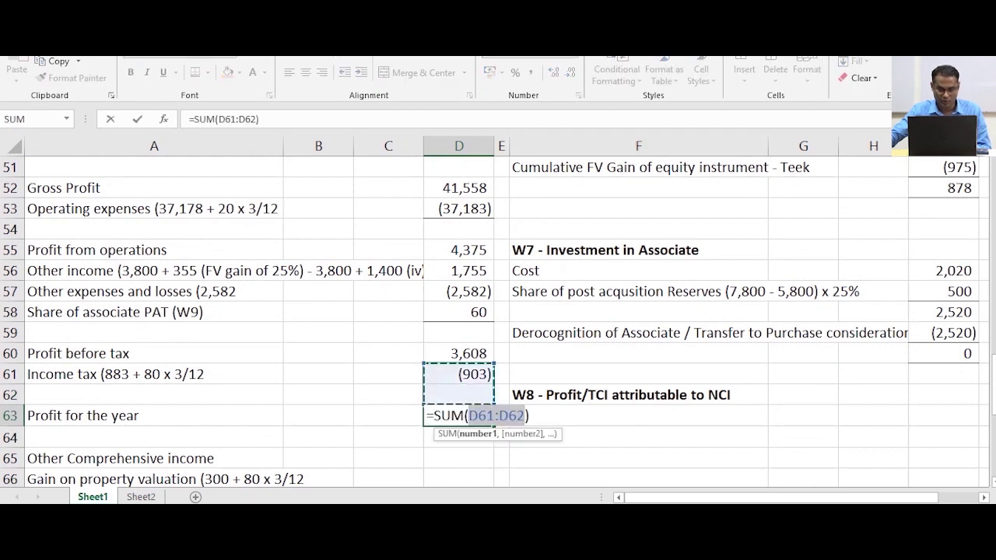
key(Up)
key(shift+Down)
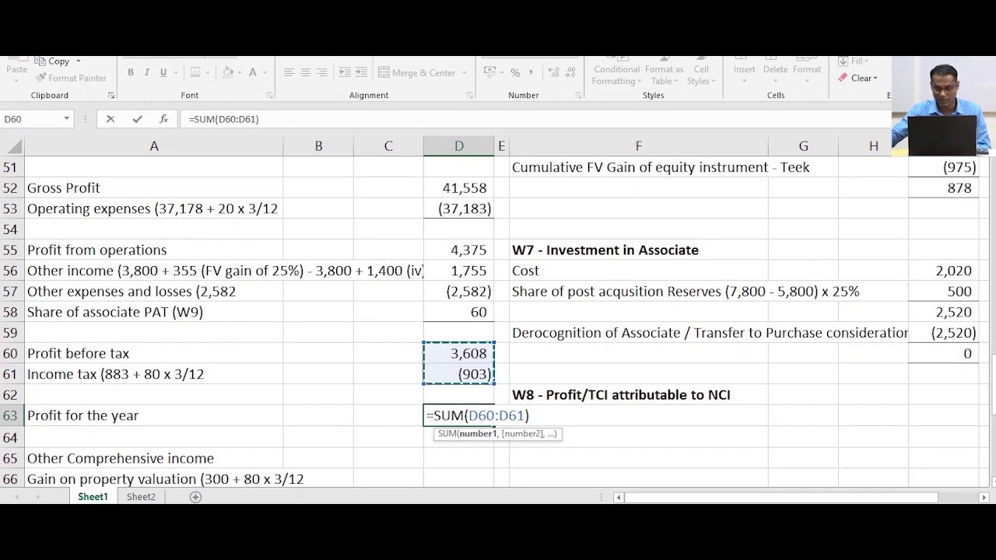
key(Return)
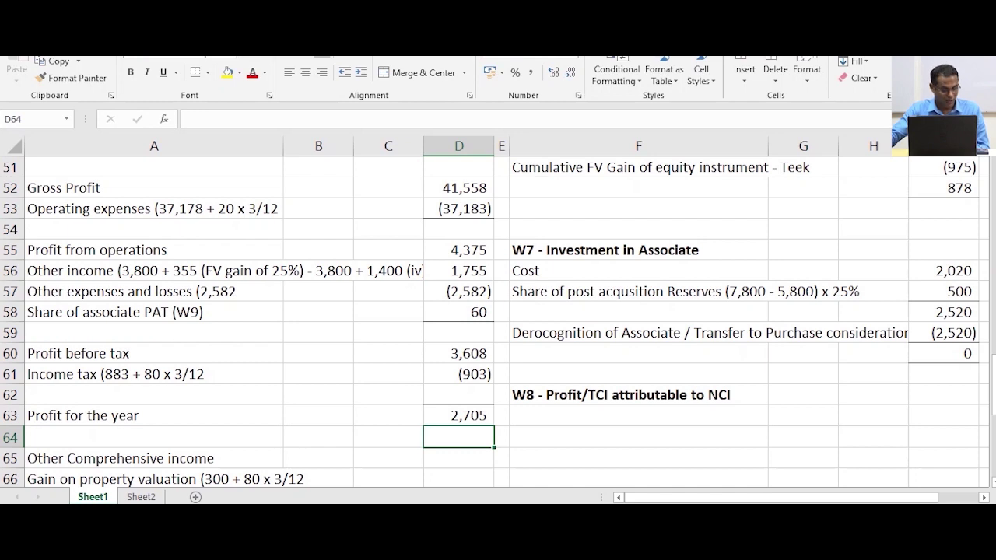
key(Up)
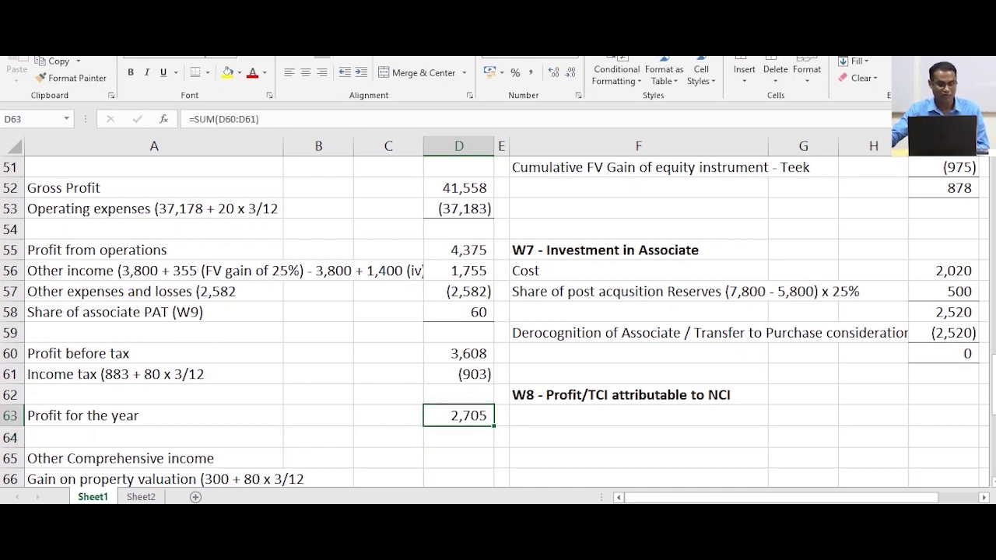
Change the heading in A16 above the Consolidated Statement of Financial Position to Pinnacle Group
scroll(498, 311, up, 1)
scroll(498, 311, down, 1)
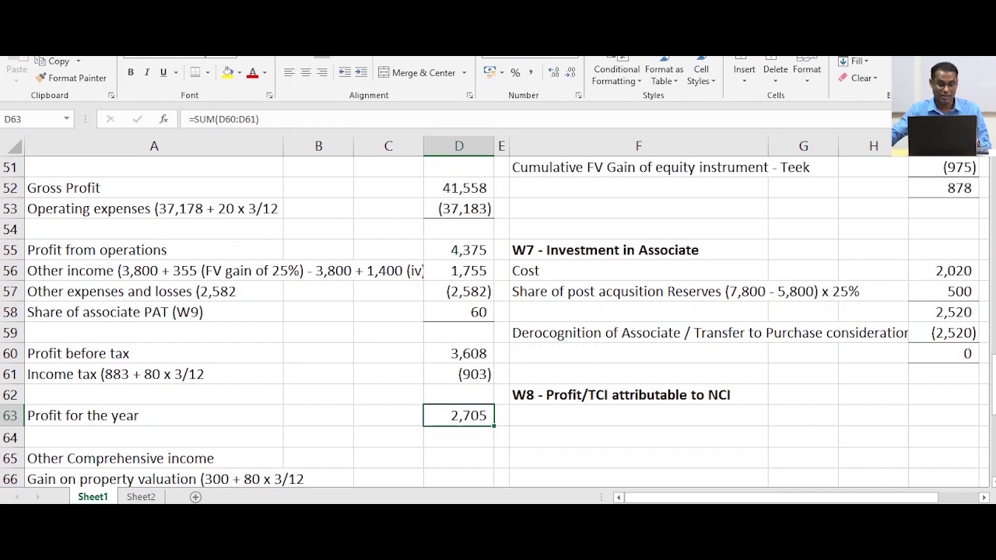
scroll(498, 319, up, 2)
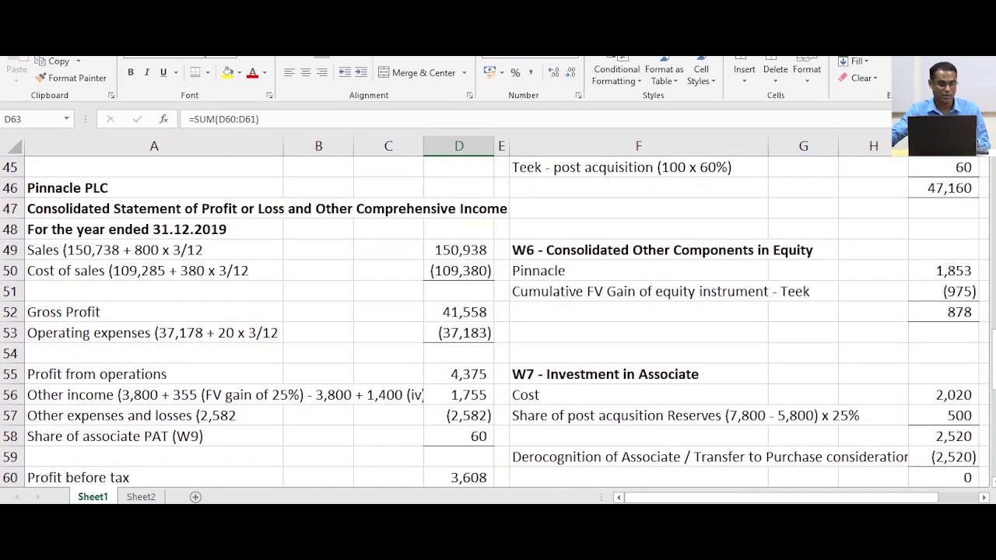
scroll(498, 319, up, 15)
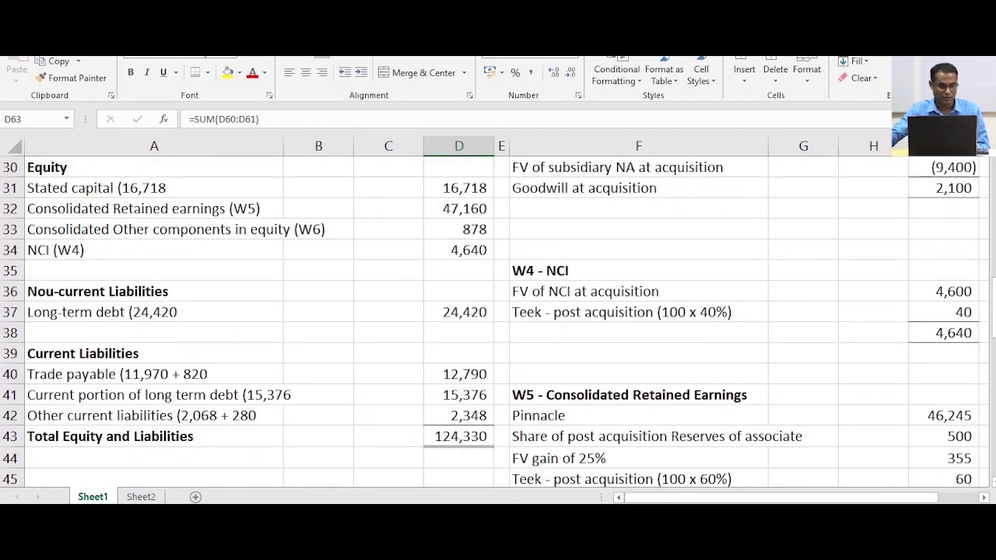
scroll(498, 319, down, 3)
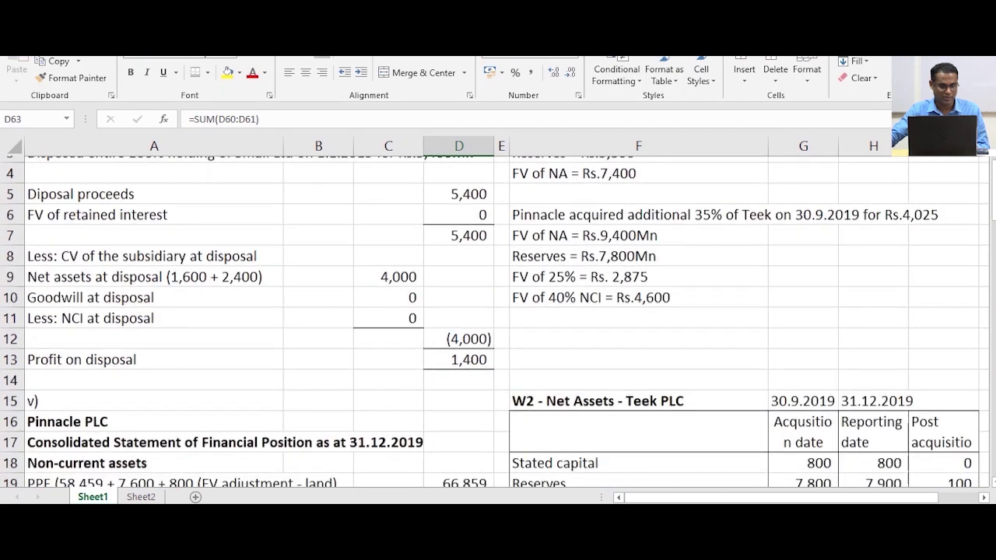
click(154, 292)
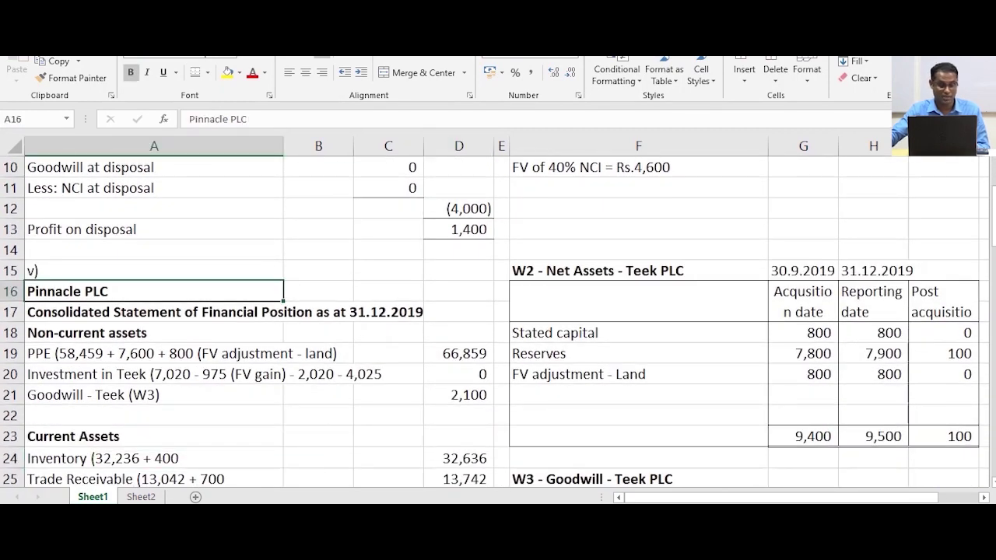
drag(231, 119, 248, 119)
text(Group)
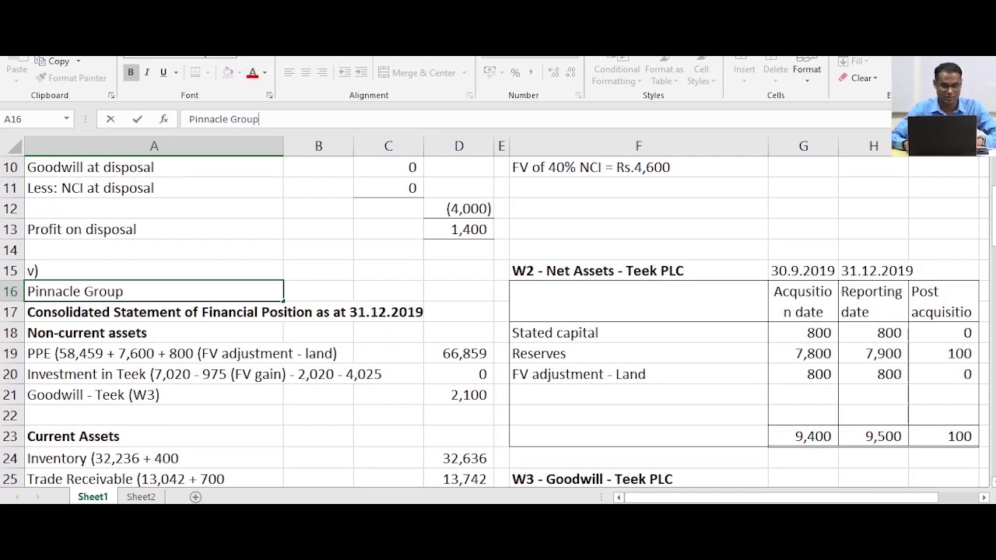
key(Return)
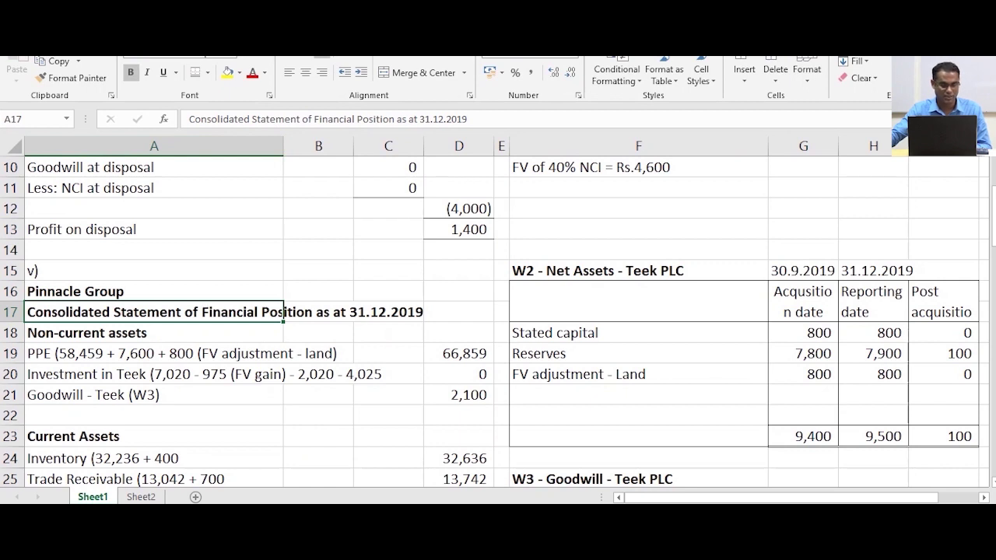
Change the heading in A46 above the Consolidated Statement of Profit or Loss and Other Comprehensive Income to Pinnacle Group
scroll(498, 321, down, 10)
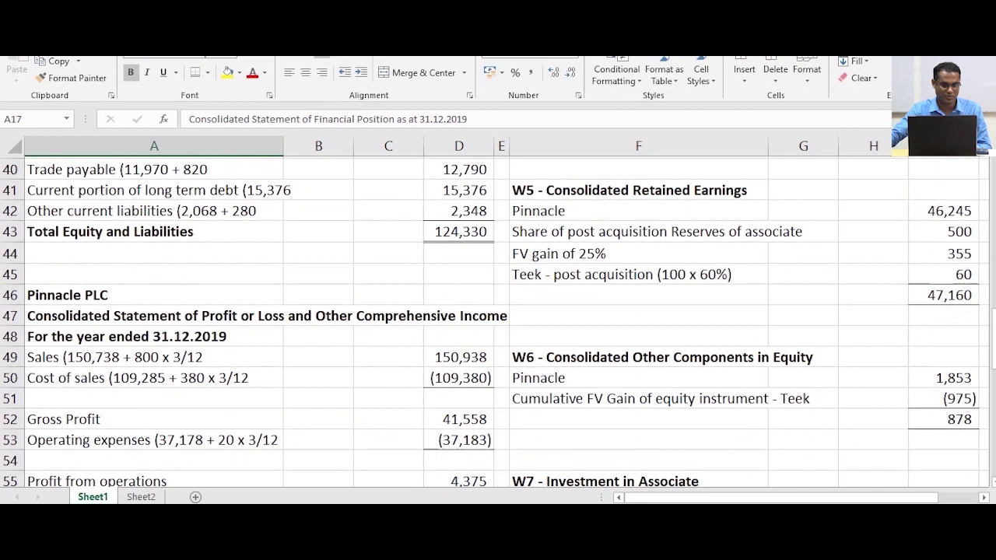
click(154, 292)
click(241, 120)
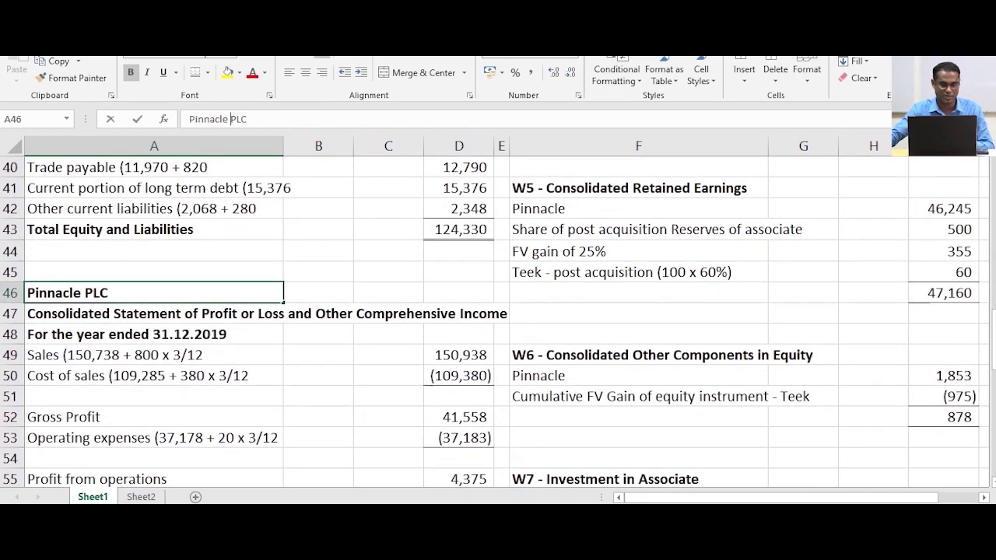
double_click(238, 119)
text(Group)
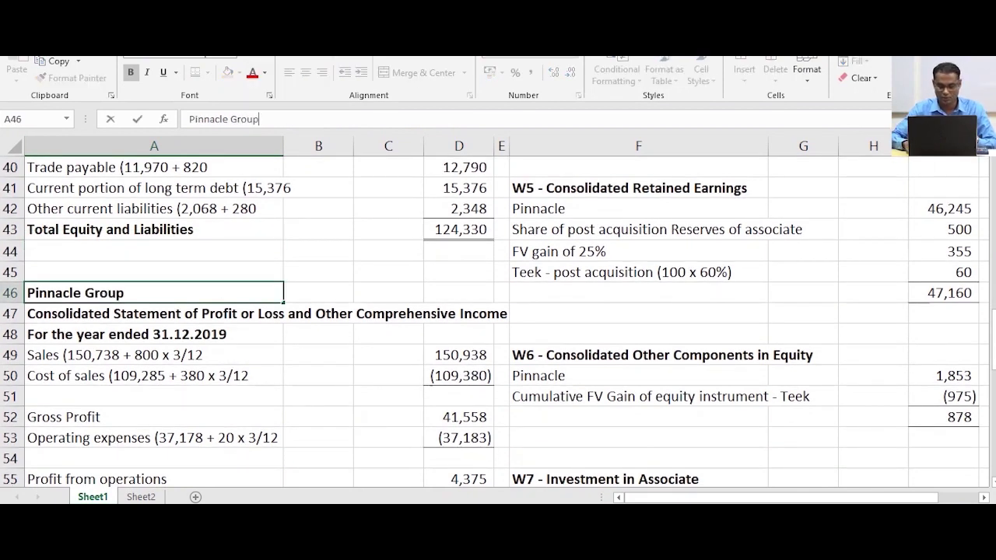
key(ctrl+Return)
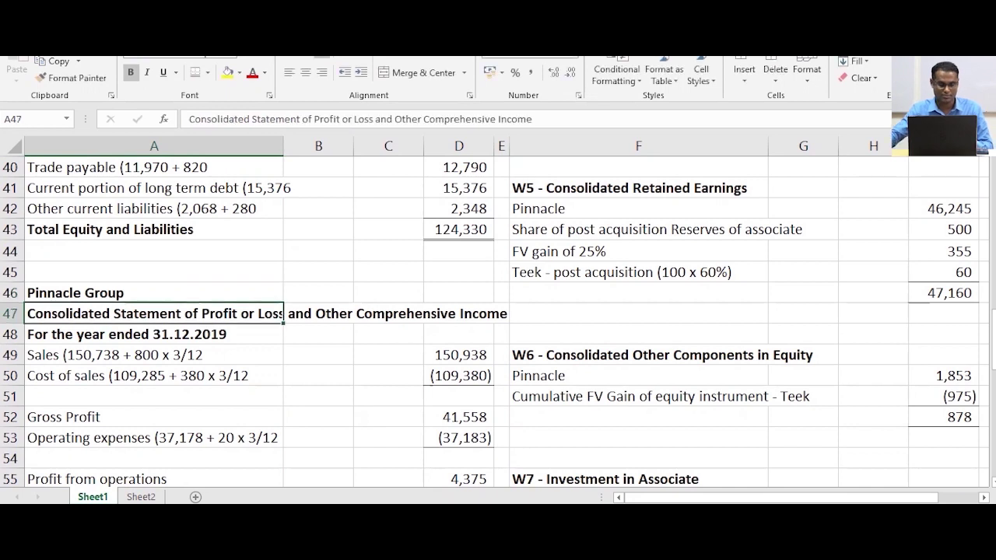
scroll(498, 322, down, 2)
scroll(498, 321, down, 2)
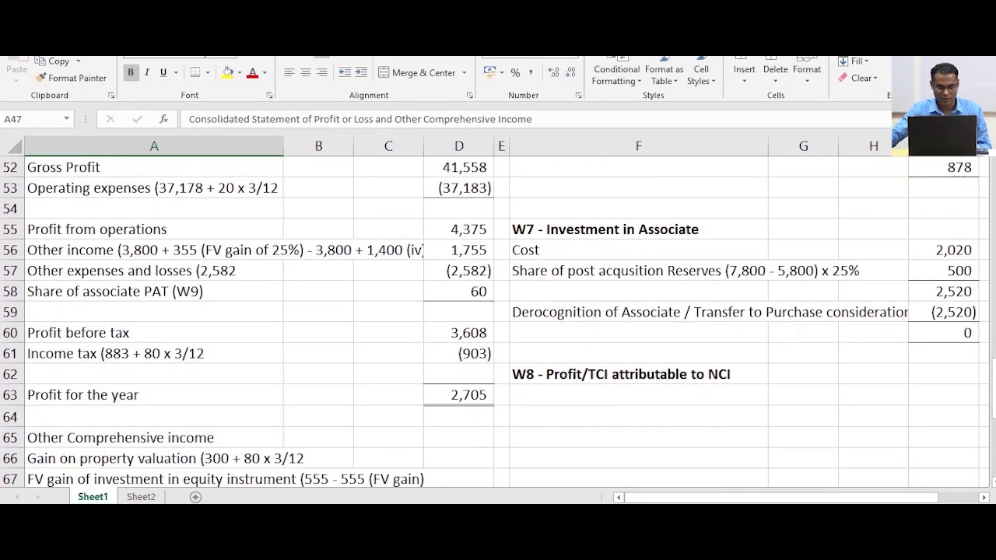
Calculate the Gain on property valuation in D66 as =300+80*3/12 and the FV gain of investment in equity instrument in D67 as =555-555
scroll(498, 321, down, 1)
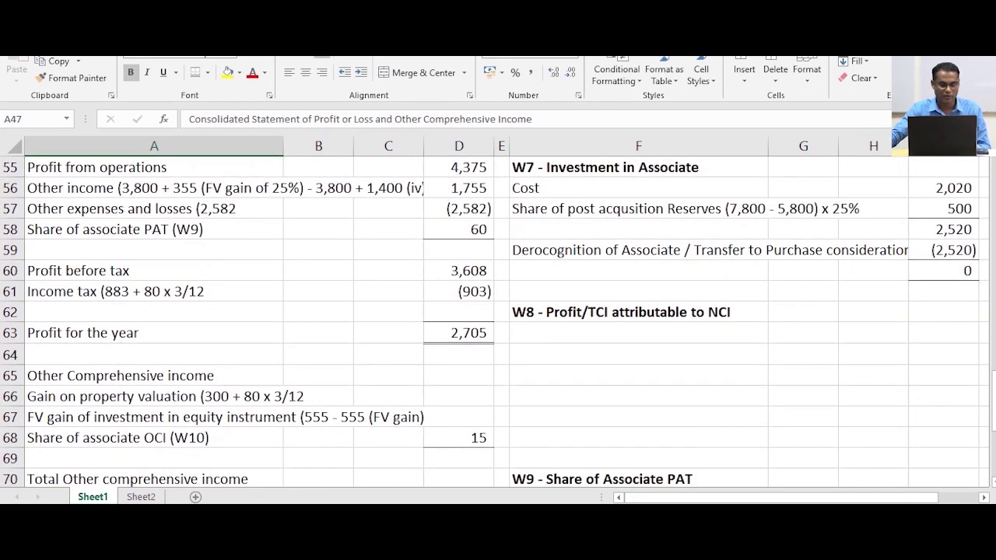
click(459, 333)
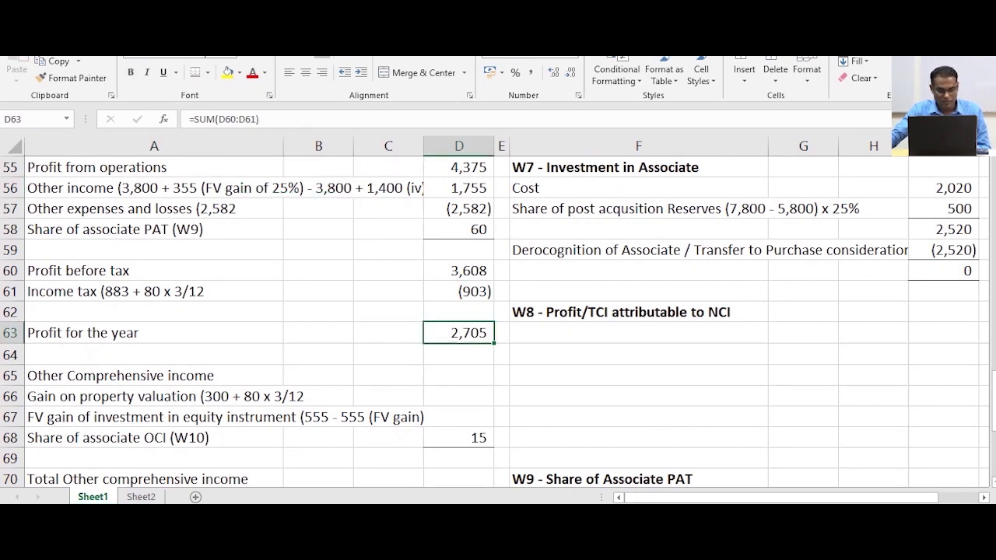
click(459, 397)
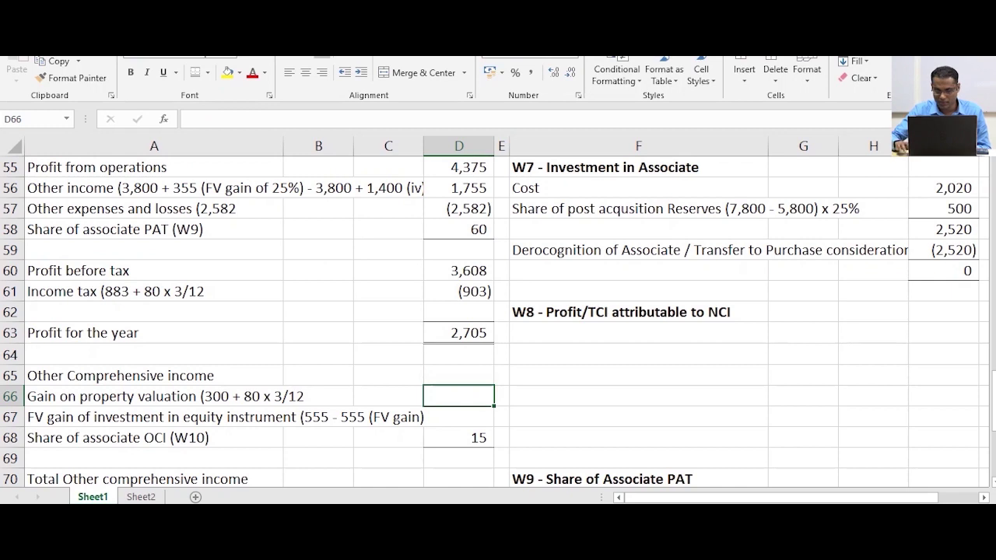
text(=30)
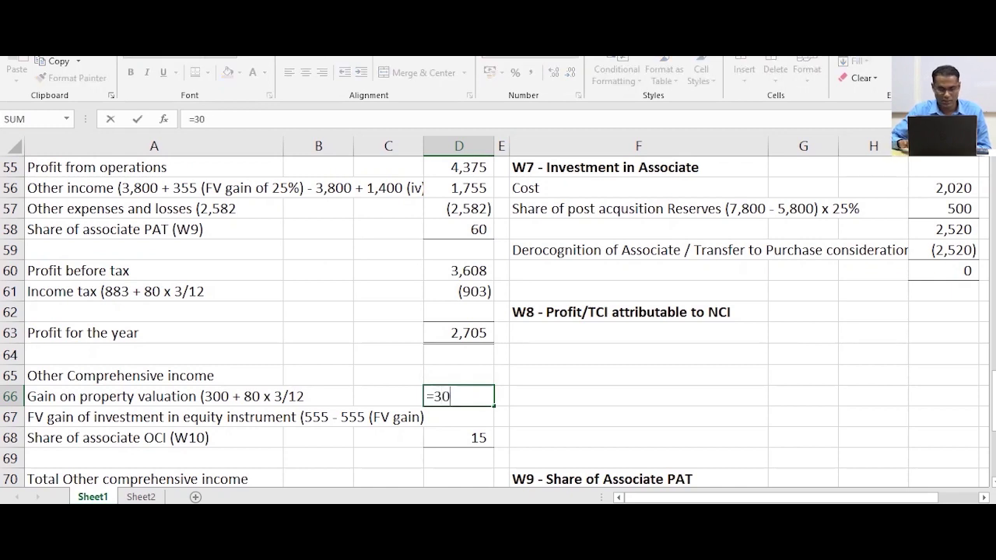
text(0+8)
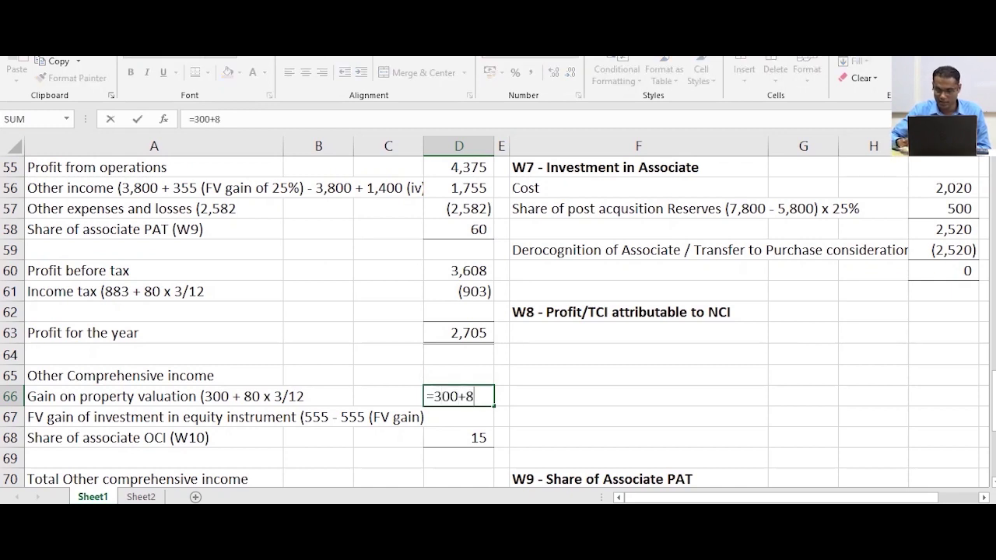
text(0*3/12)
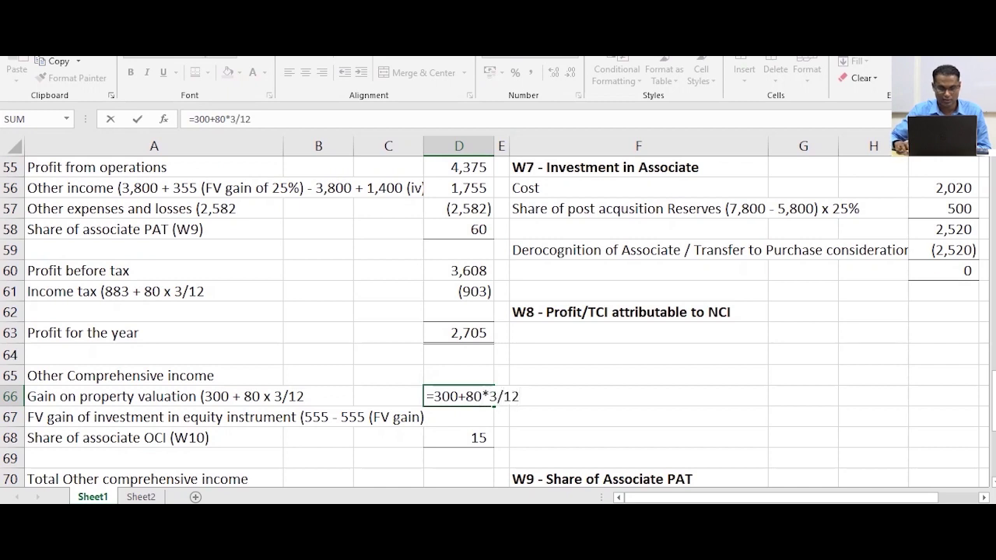
key(Return)
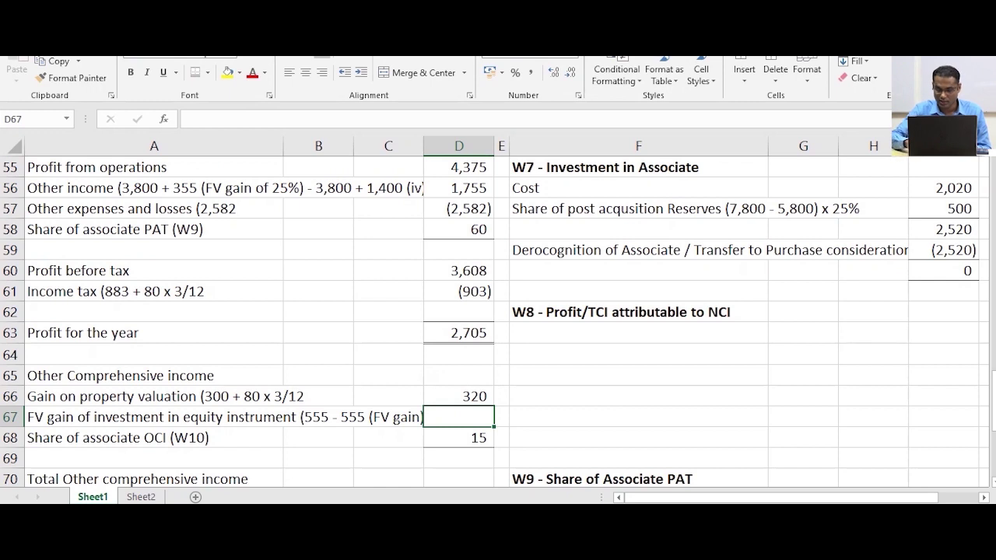
text(=555-555)
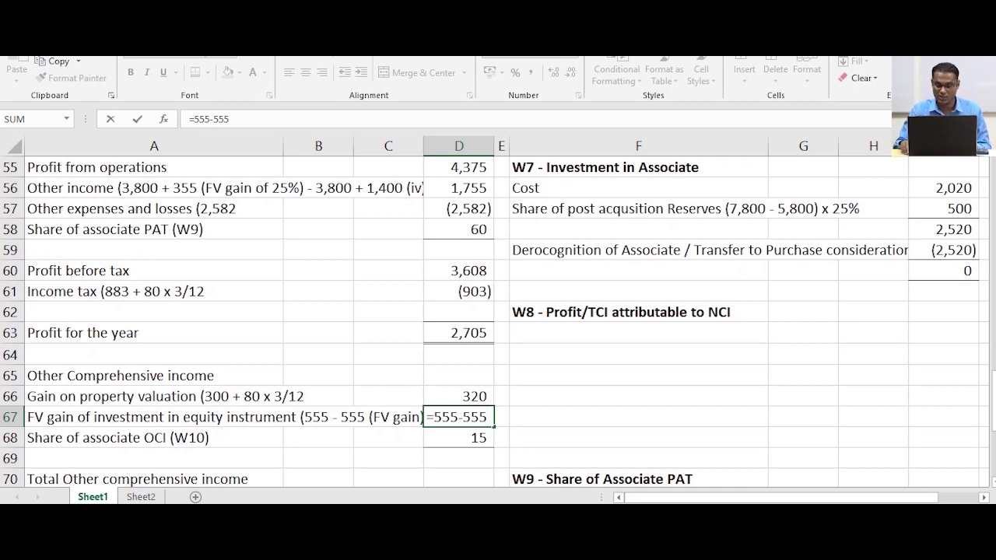
key(Return)
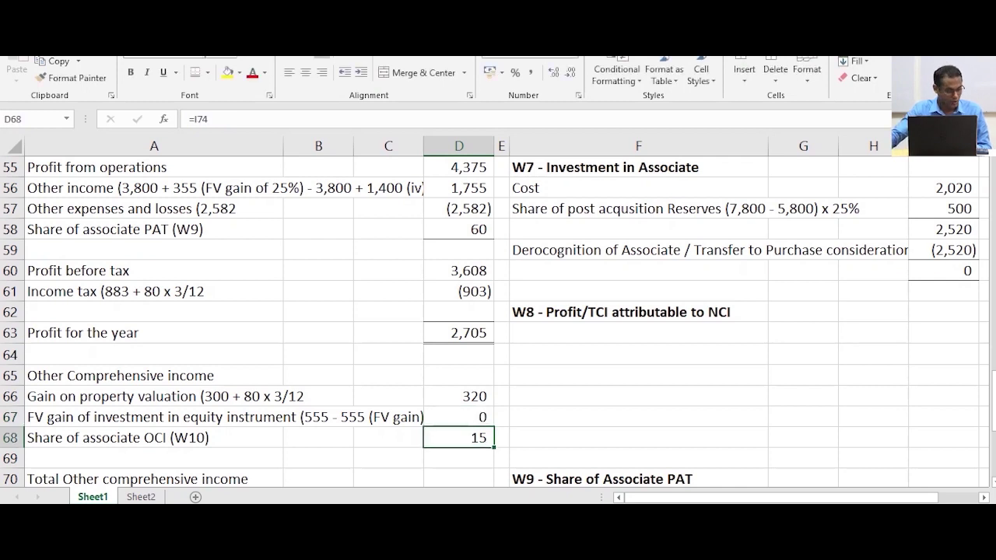
Calculate Total Other comprehensive income in D70 with =SUM(D66:D68) and give the cell a top and double bottom border
scroll(495, 322, down, 1)
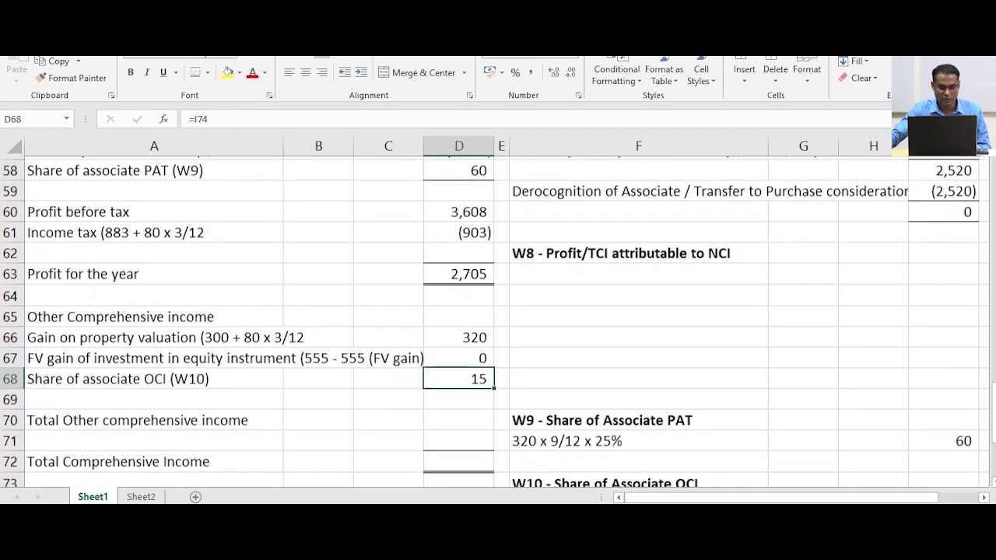
click(459, 418)
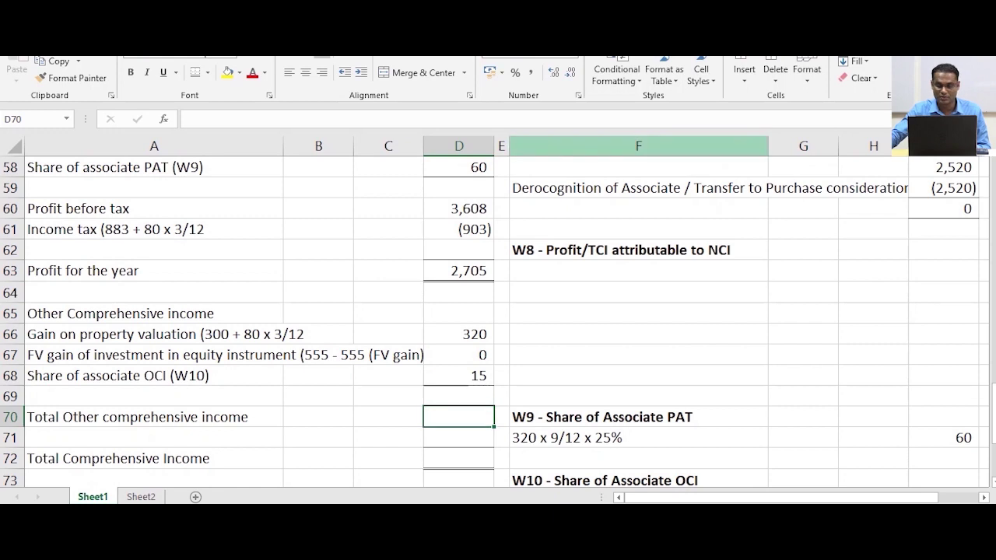
key(alt+=)
drag(461, 334, 461, 377)
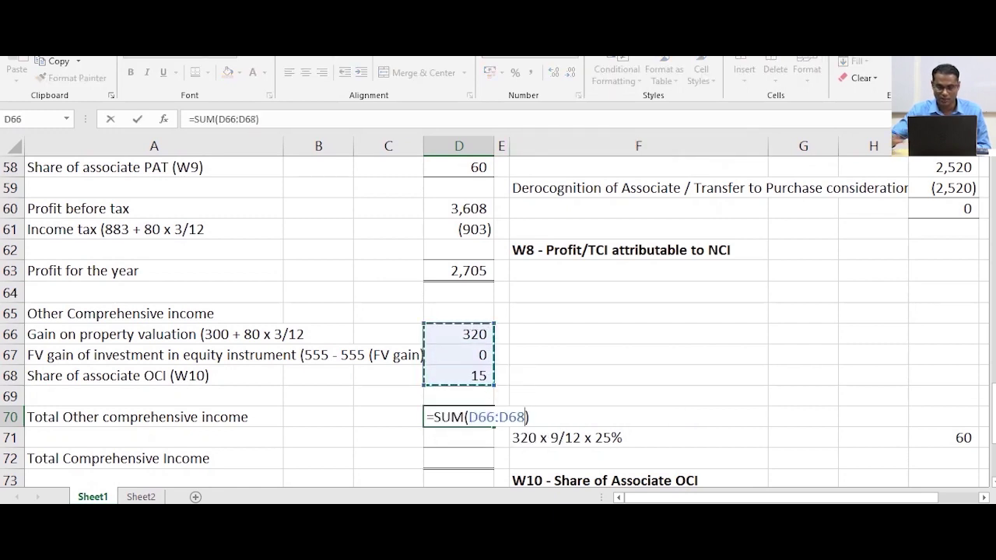
key(Return)
click(459, 417)
click(638, 356)
click(459, 417)
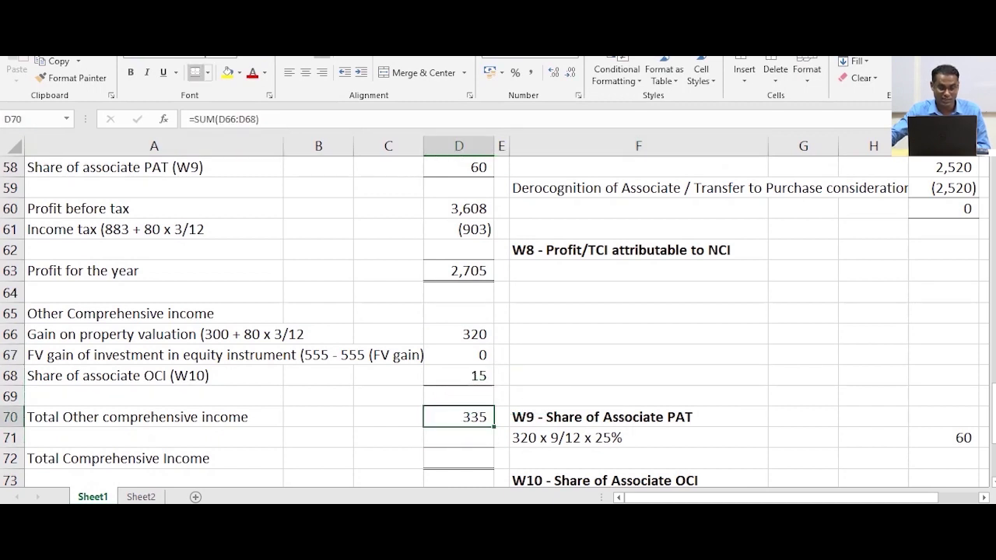
click(195, 73)
click(638, 333)
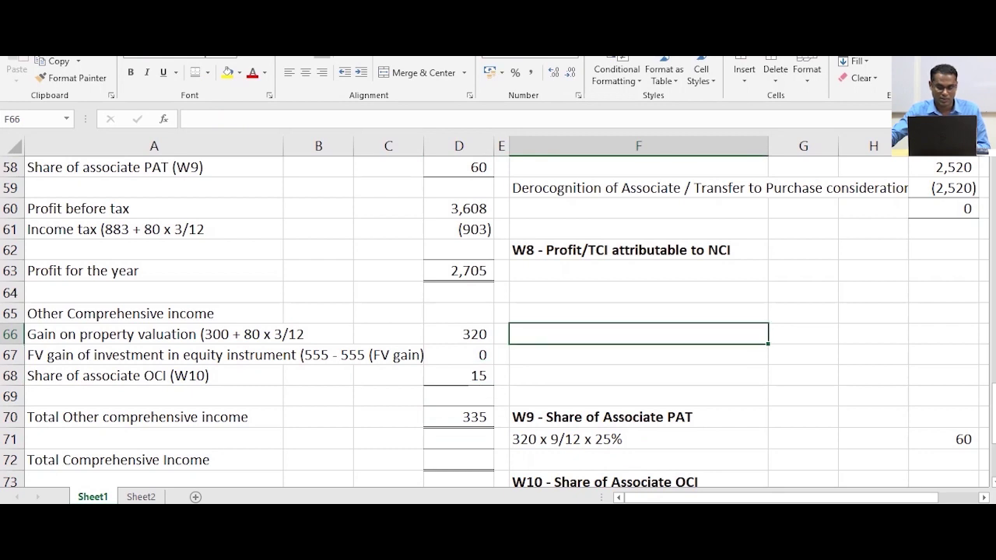
Calculate Total Comprehensive Income in D72 by adding Profit for the year and Total Other comprehensive income with =D63+D70
click(459, 271)
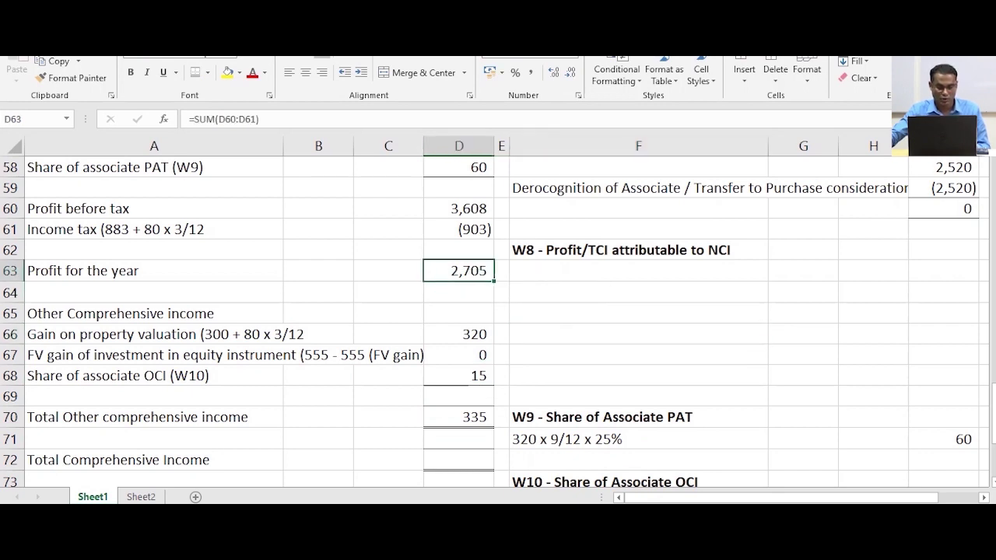
click(459, 417)
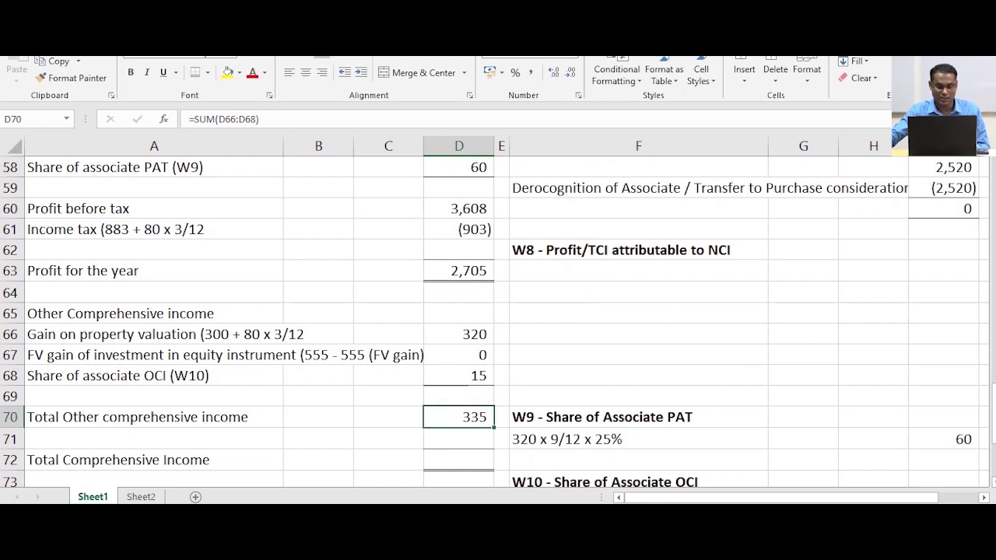
key(Down)
key(Down)
text(=)
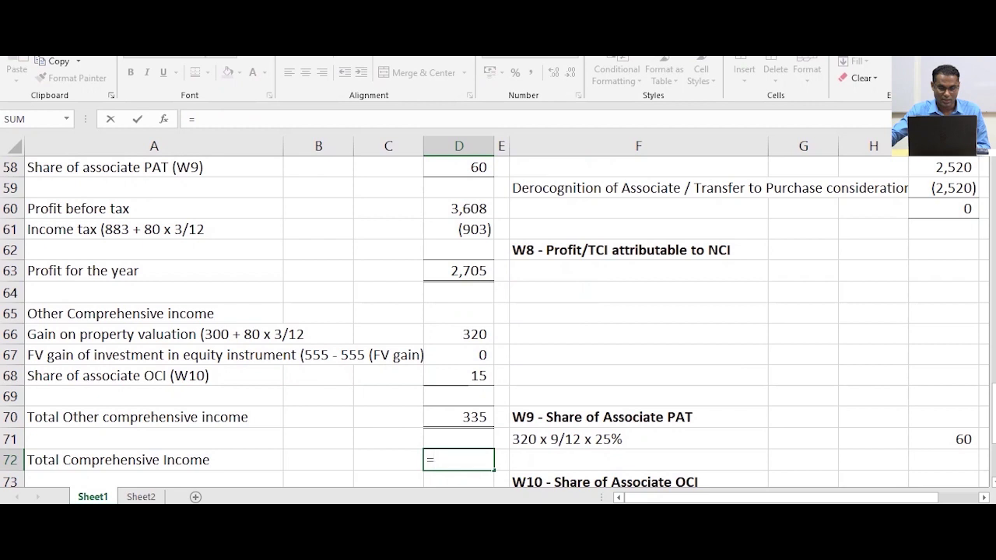
click(459, 271)
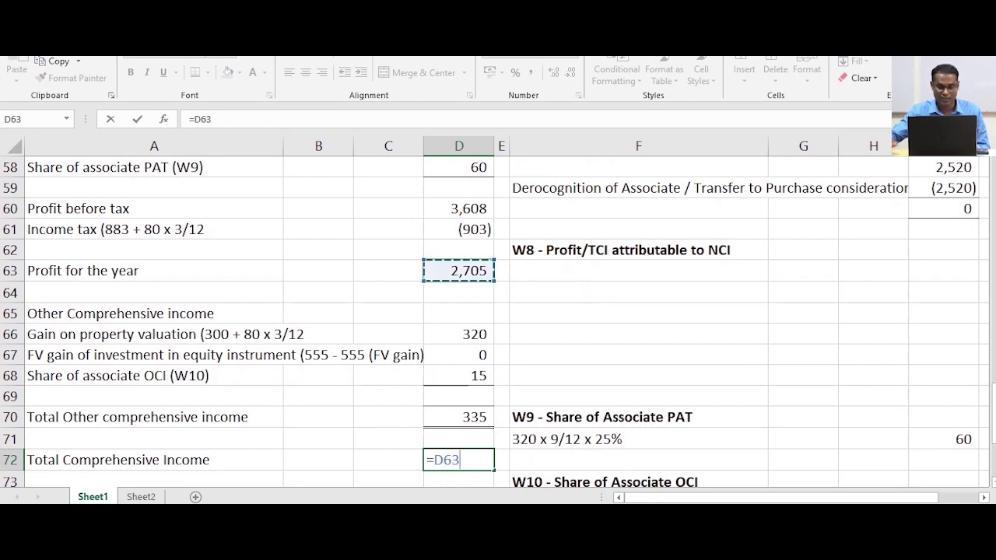
text(+)
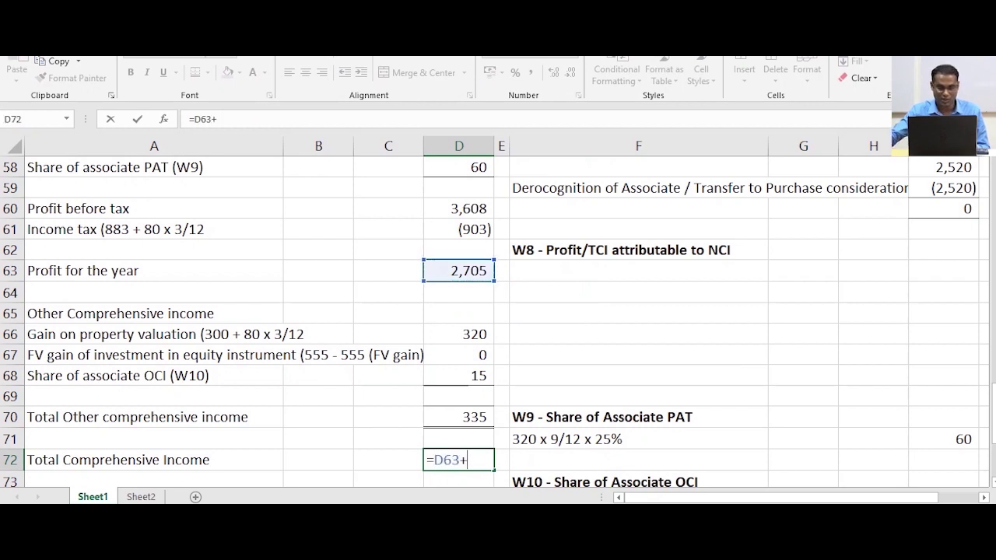
click(459, 417)
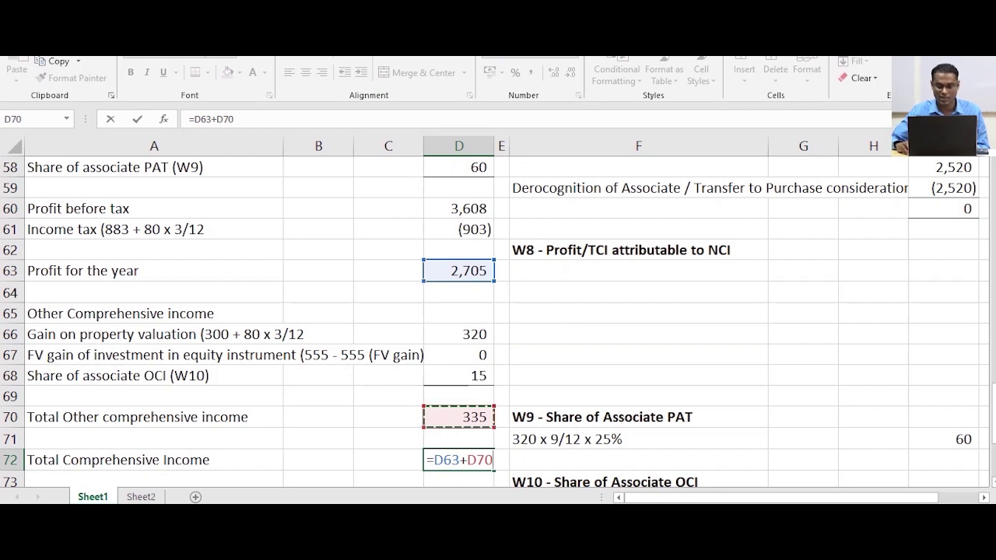
key(Return)
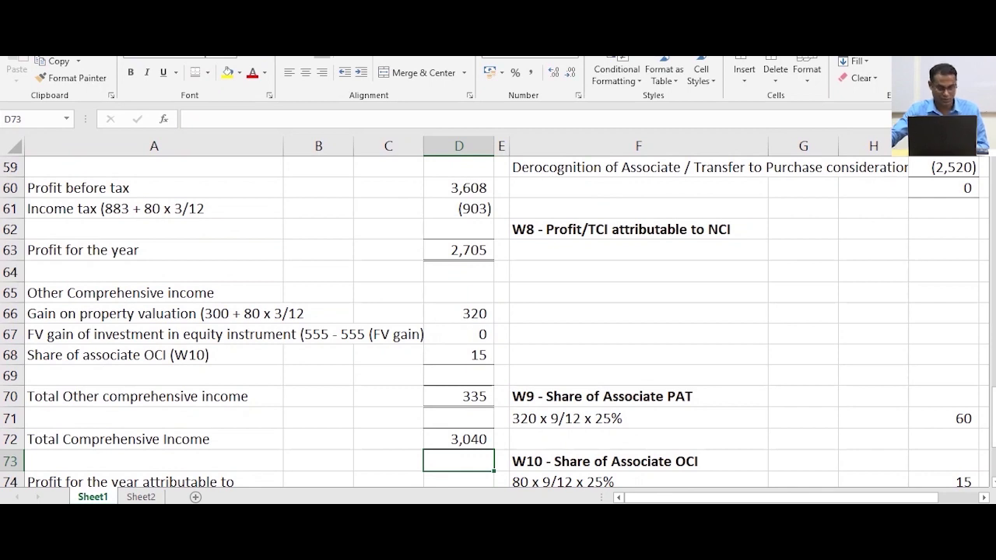
Fill the Profit for the year amount in D63 with yellow and the Total Comprehensive Income amount in D72 with light green
scroll(495, 321, down, 1)
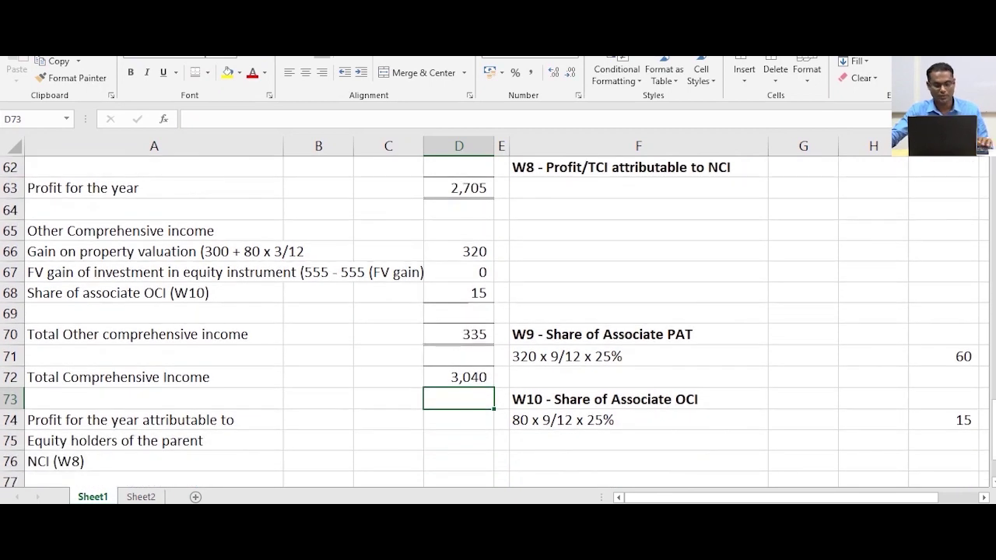
scroll(495, 321, down, 1)
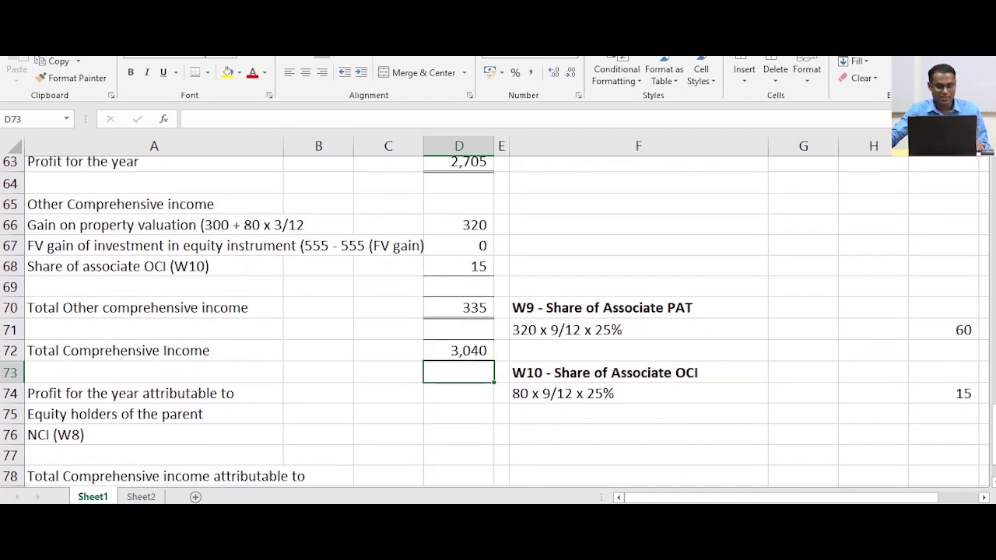
scroll(495, 322, up, 2)
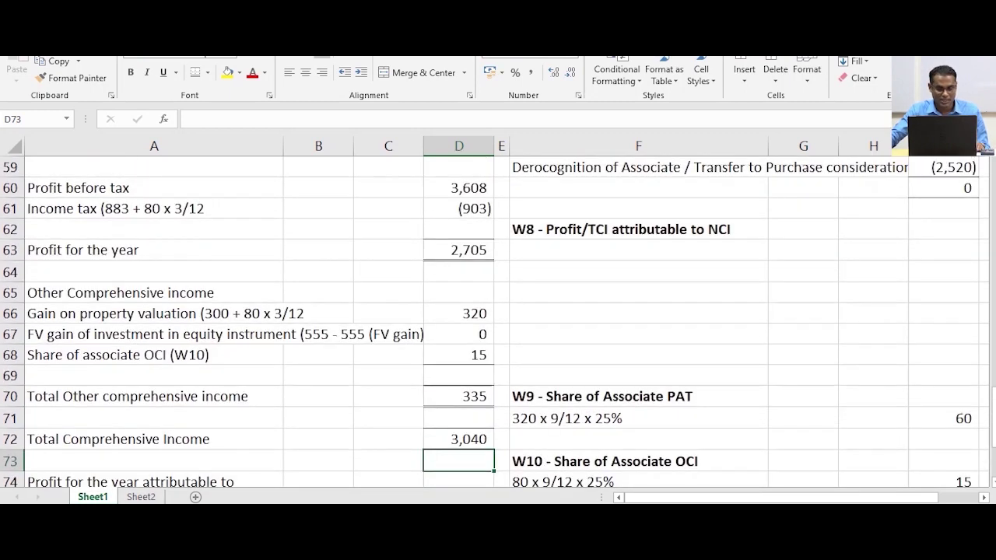
click(459, 251)
click(228, 73)
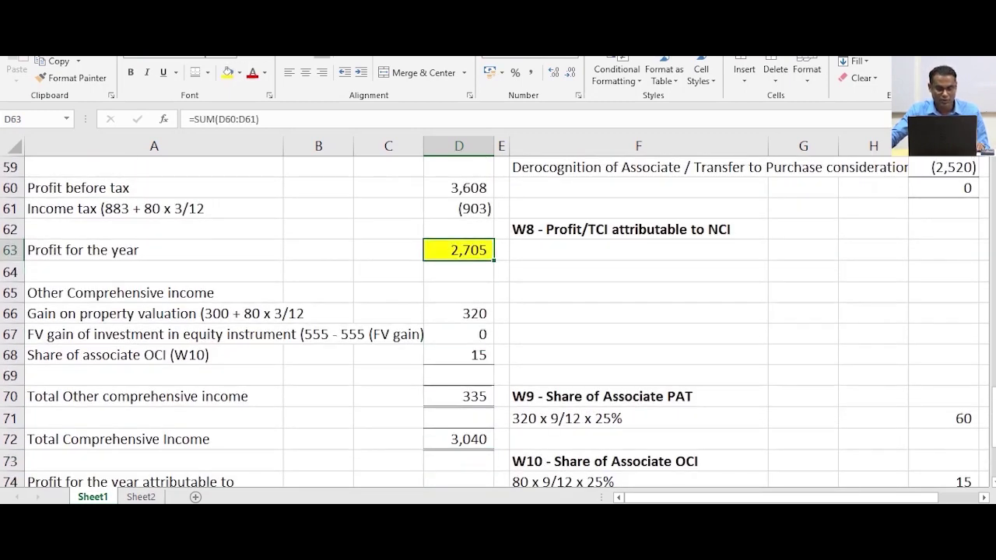
click(459, 440)
click(240, 73)
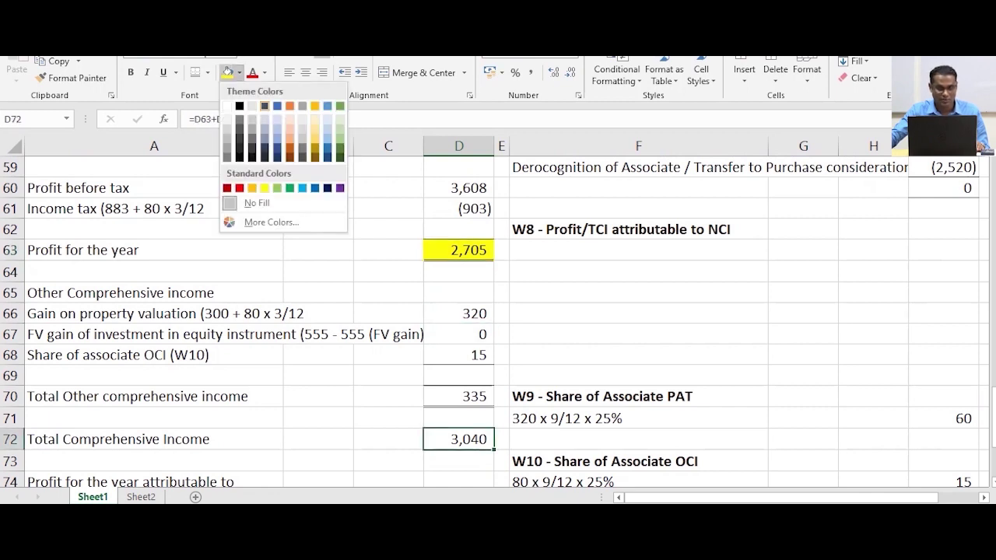
click(340, 135)
click(594, 312)
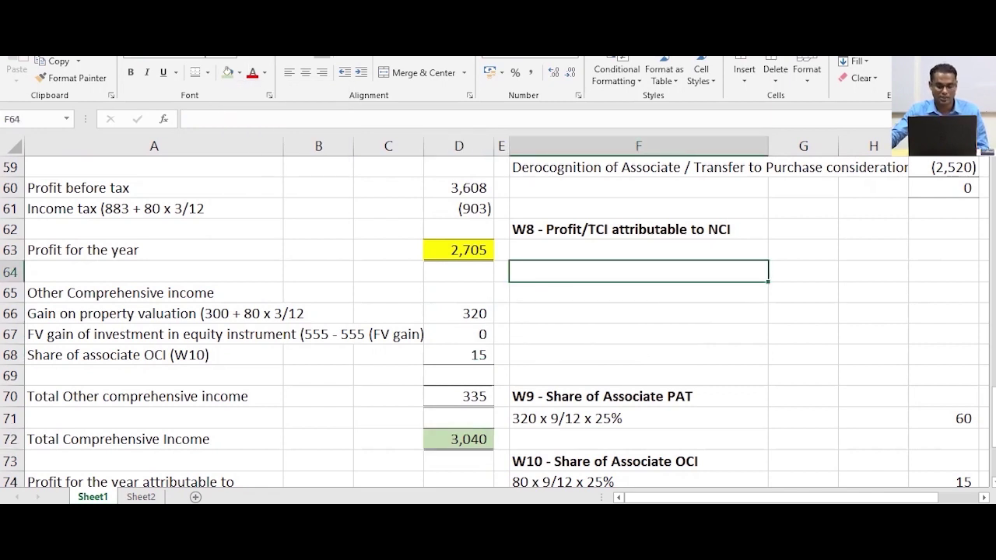
Enter the working line "Teek = 320 x 3/12 x 40%" in F63 under W8 - Profit/TCI attributable to NCI
scroll(498, 321, down, 2)
scroll(498, 321, up, 2)
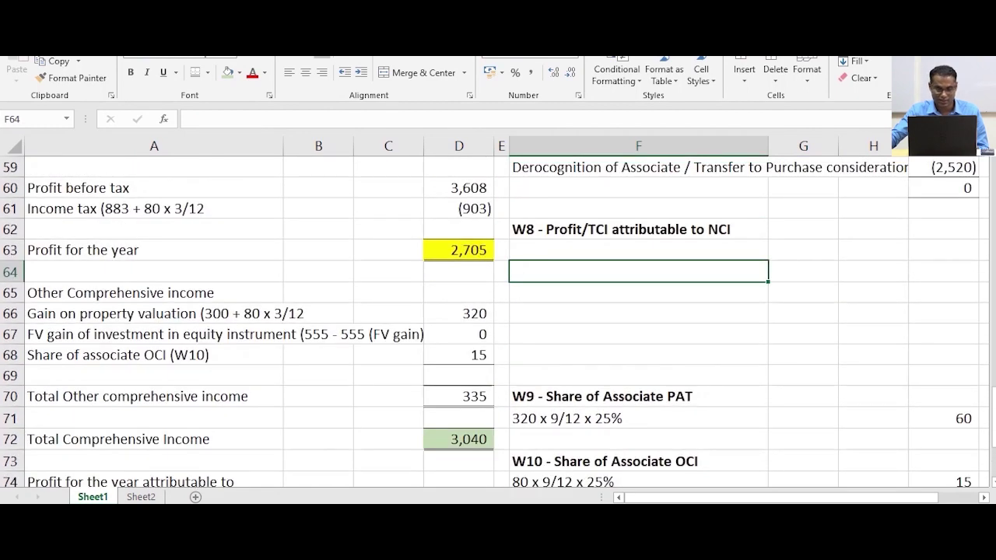
scroll(498, 321, down, 1)
scroll(498, 321, up, 1)
click(638, 250)
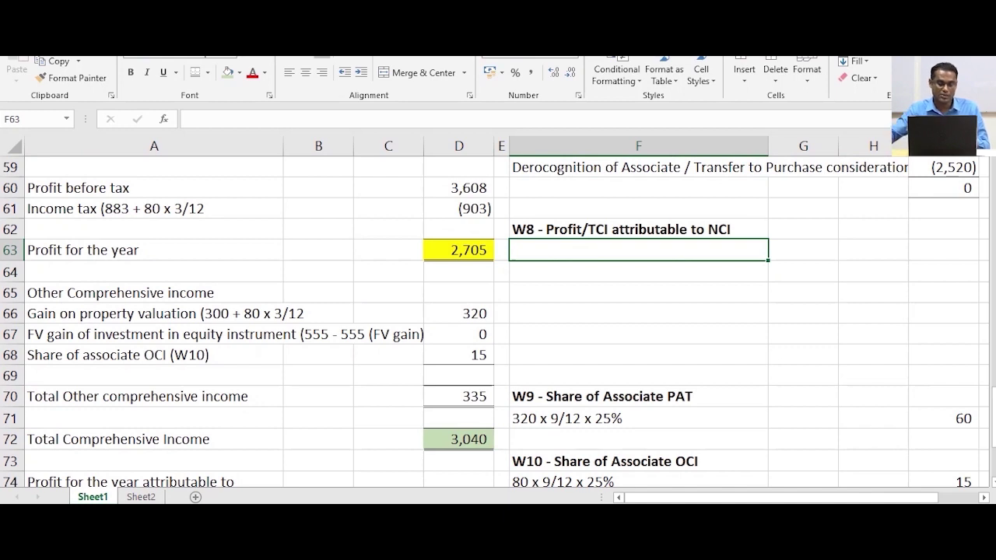
scroll(498, 320, up, 2)
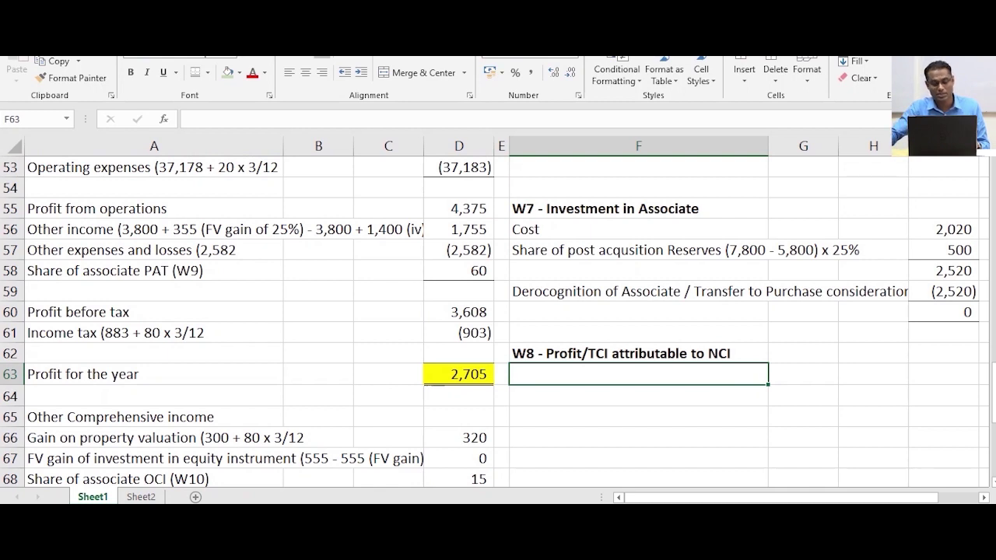
text(T)
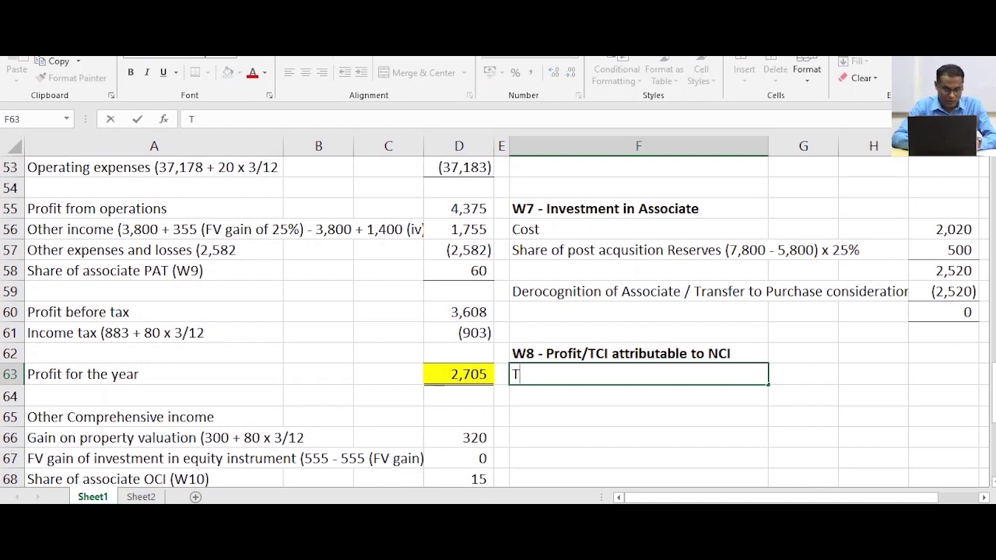
text(eek =)
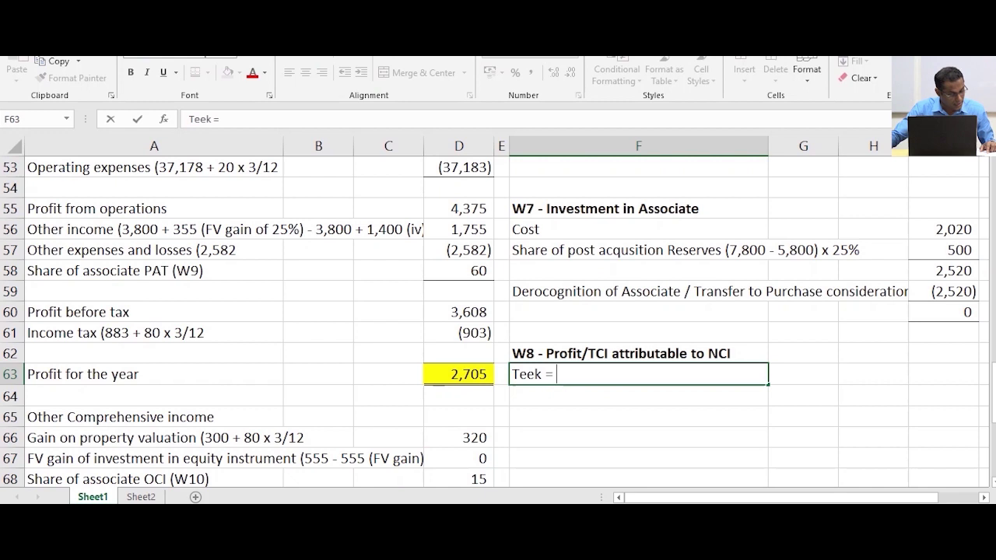
text(320)
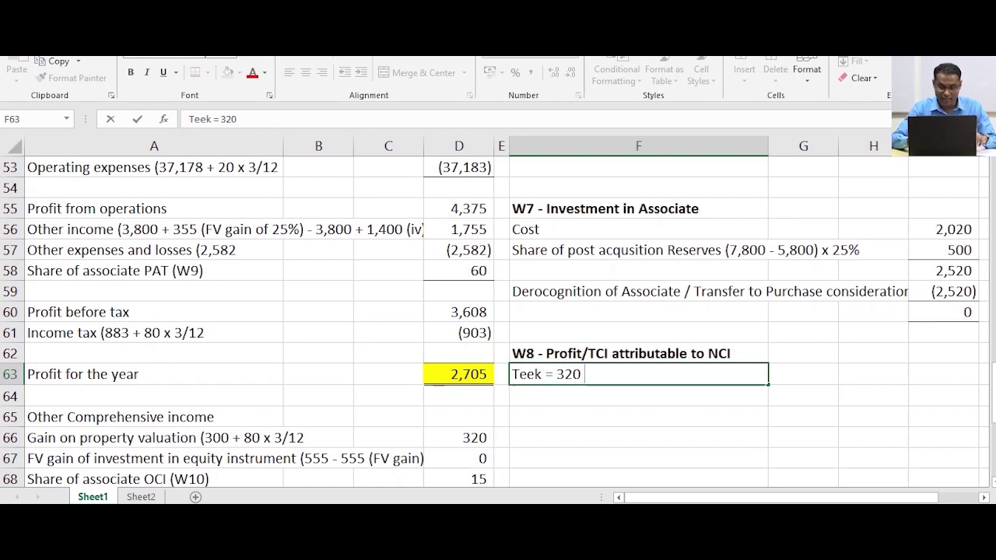
text( x 3/12)
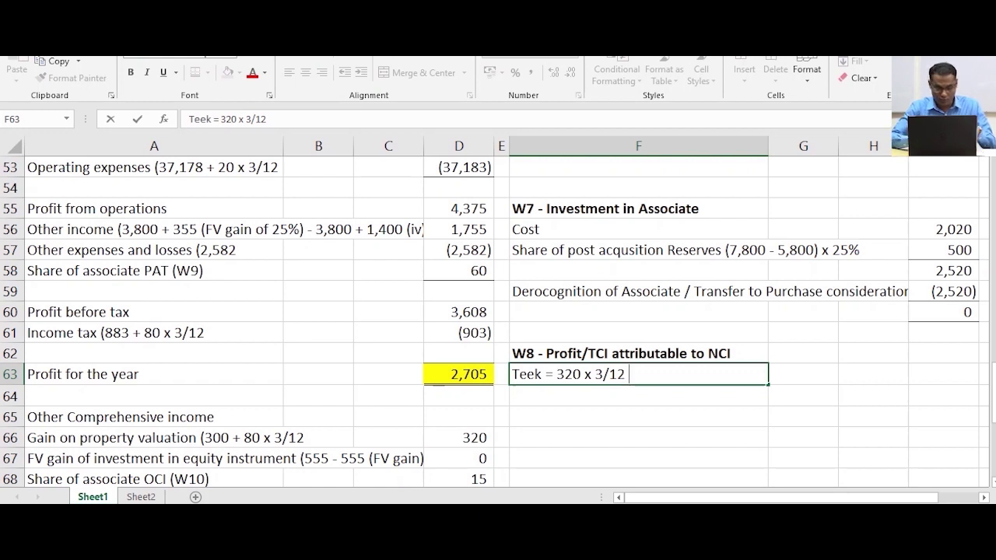
text(x 4)
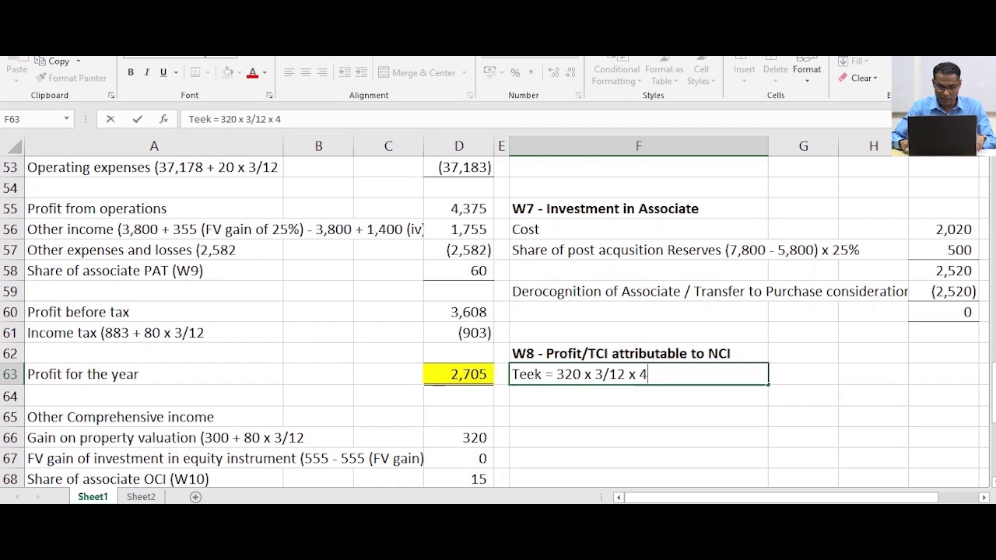
text(0%)
key(Return)
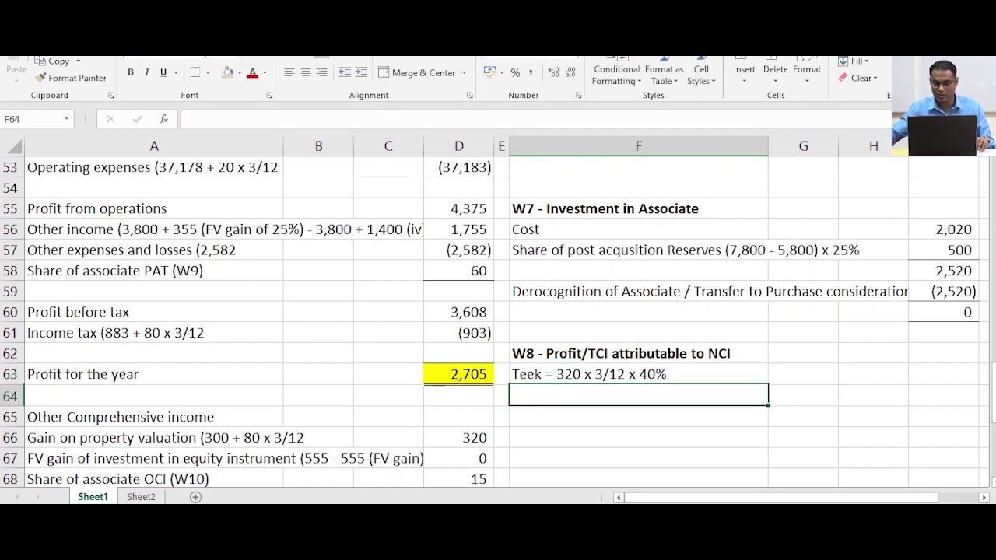
Calculate Teek's profit attributable to NCI in I63 with =320*3/12*40%
click(943, 374)
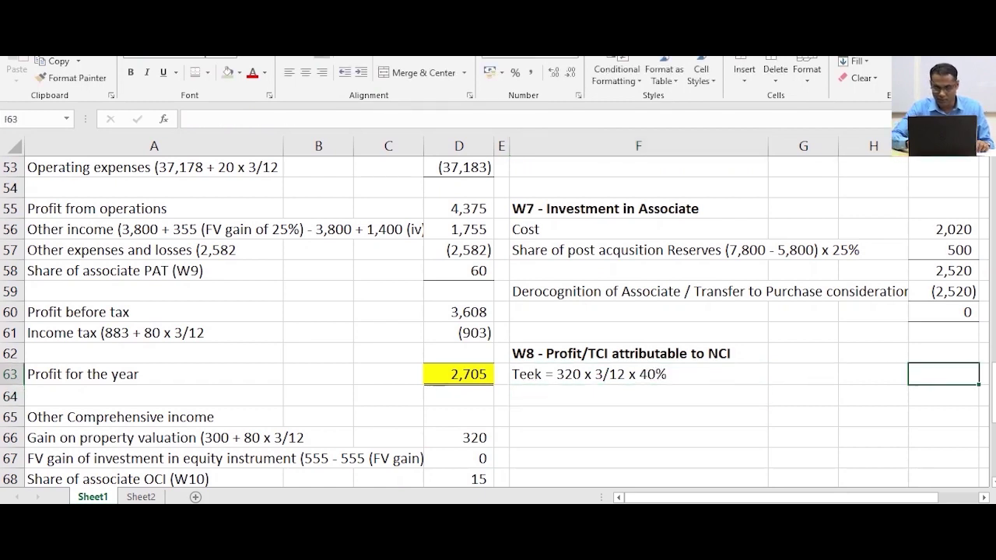
text(=320)
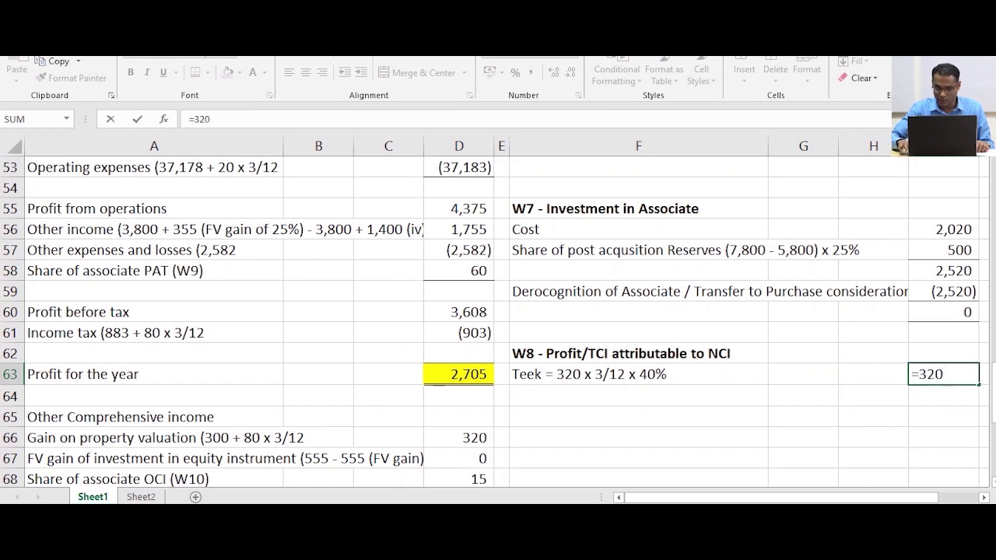
text(*3/)
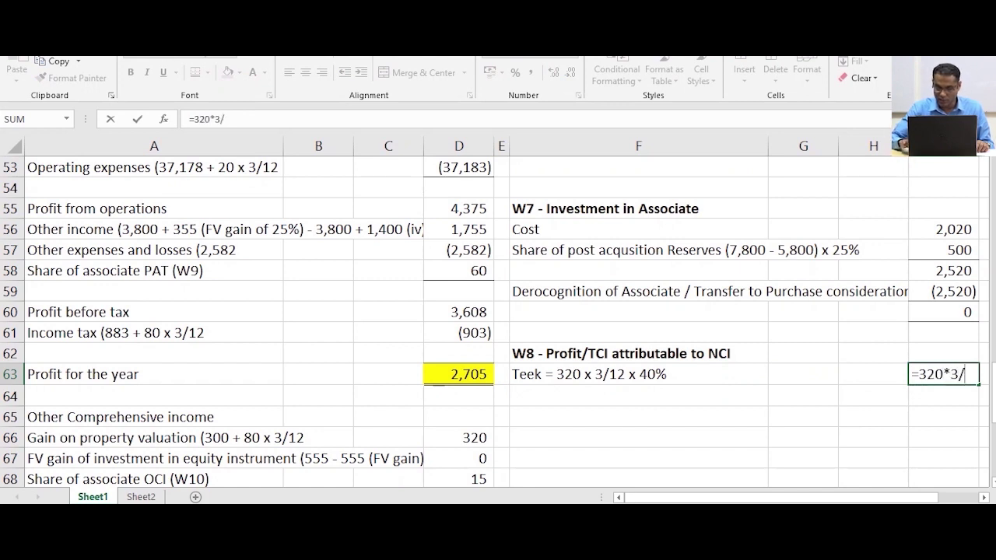
text(12*)
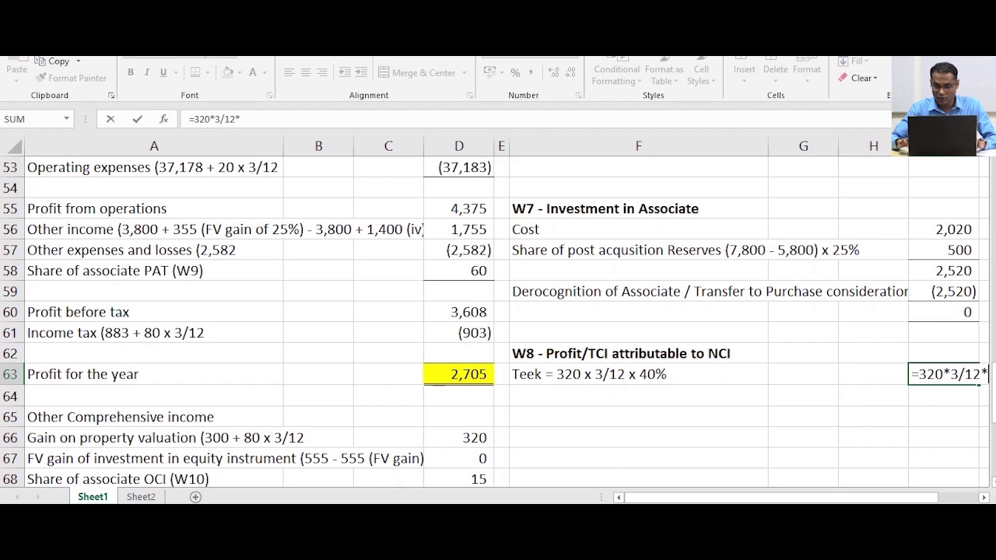
text(40%)
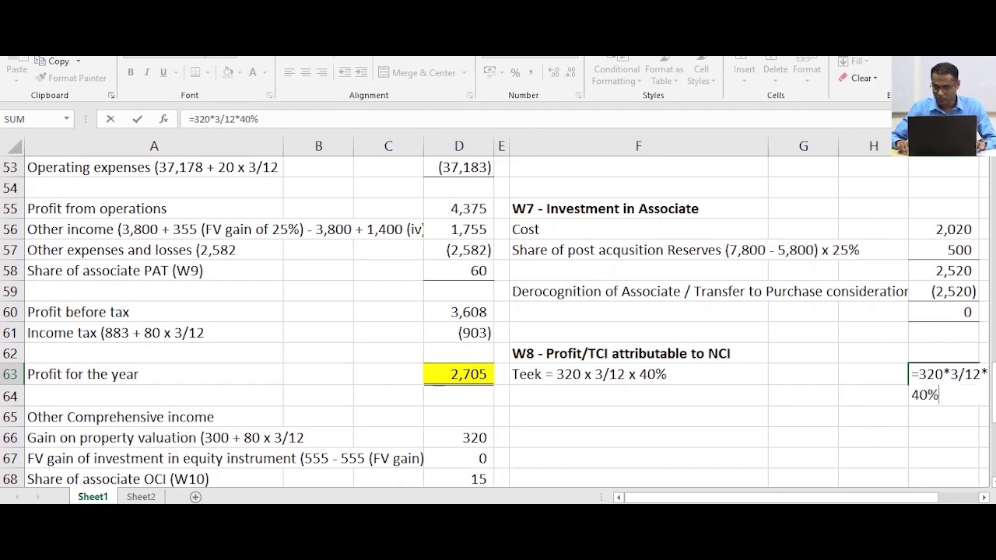
key(Return)
key(Up)
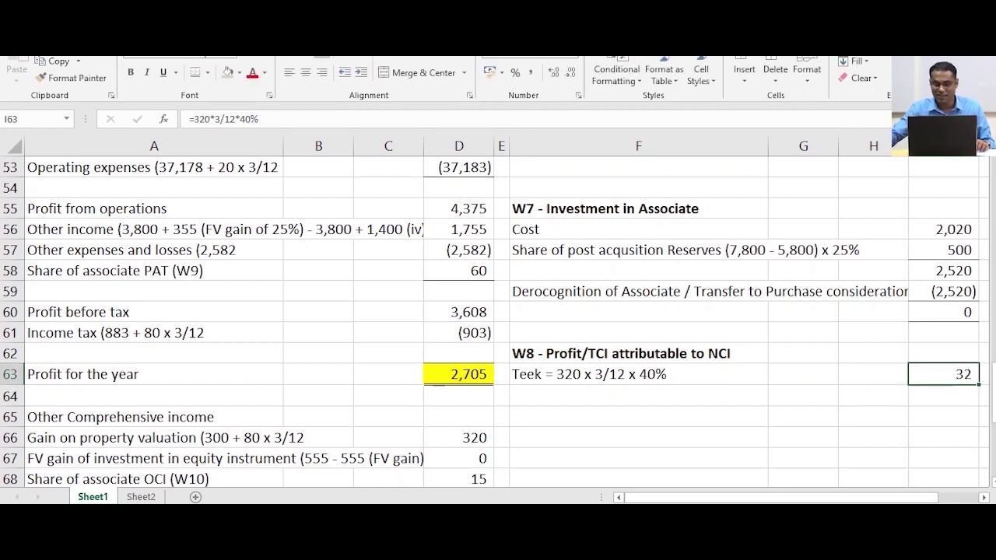
Link the NCI (W8) share of profit for the year in D76 to the W8 working with =I63
scroll(495, 321, down, 1)
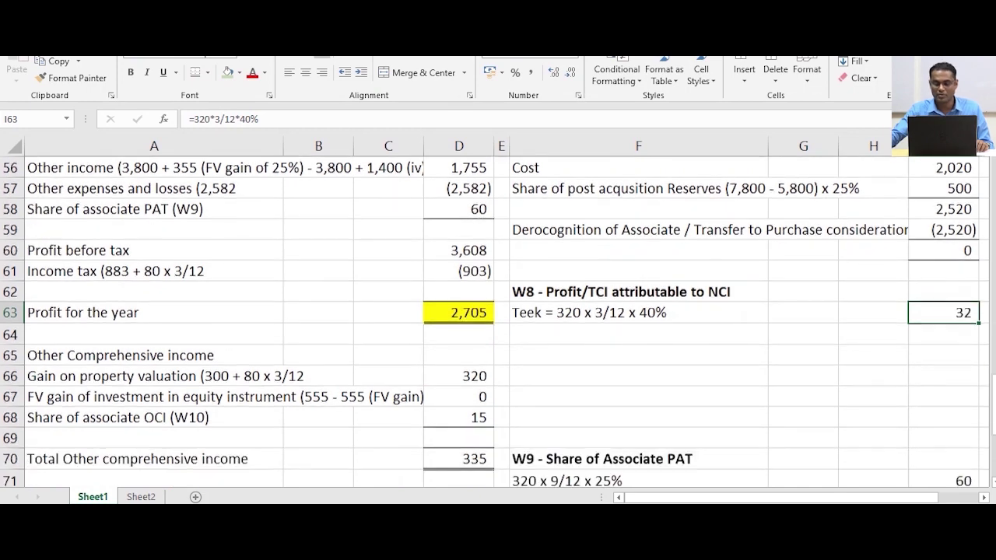
scroll(495, 321, down, 2)
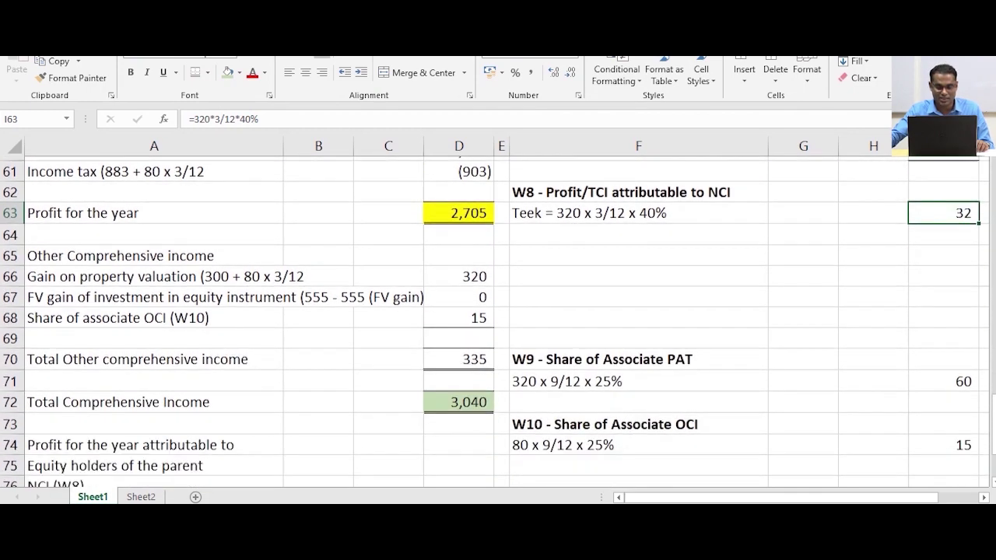
scroll(495, 321, down, 2)
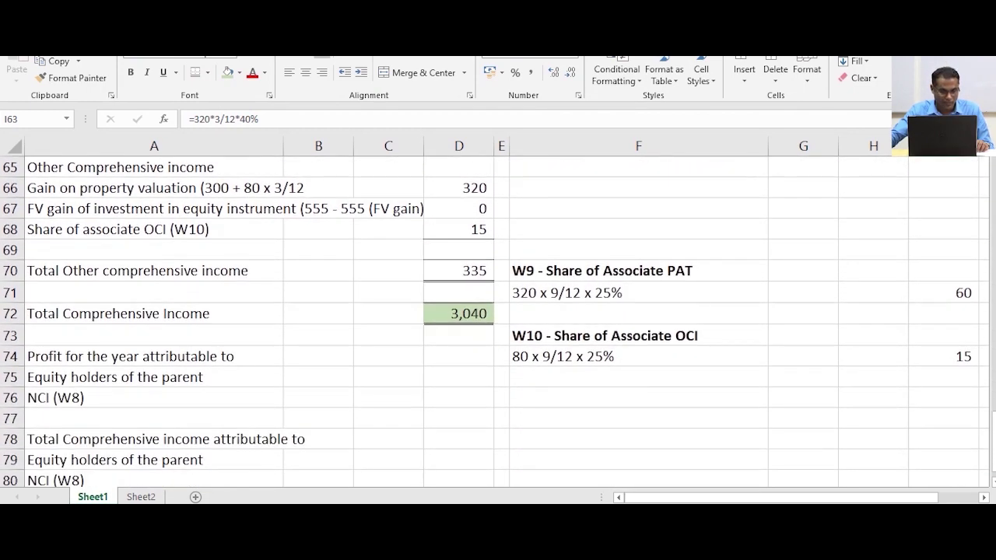
scroll(495, 322, up, 1)
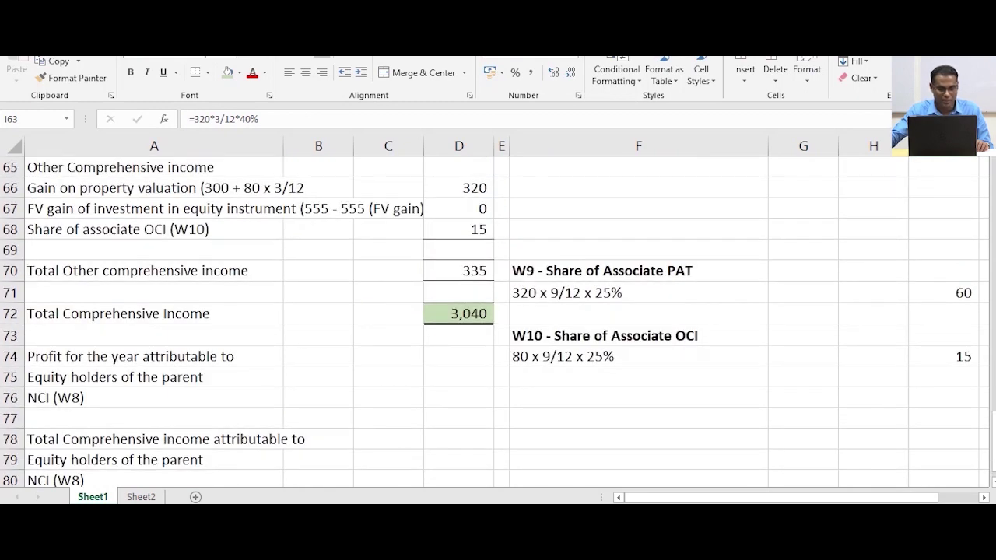
click(154, 399)
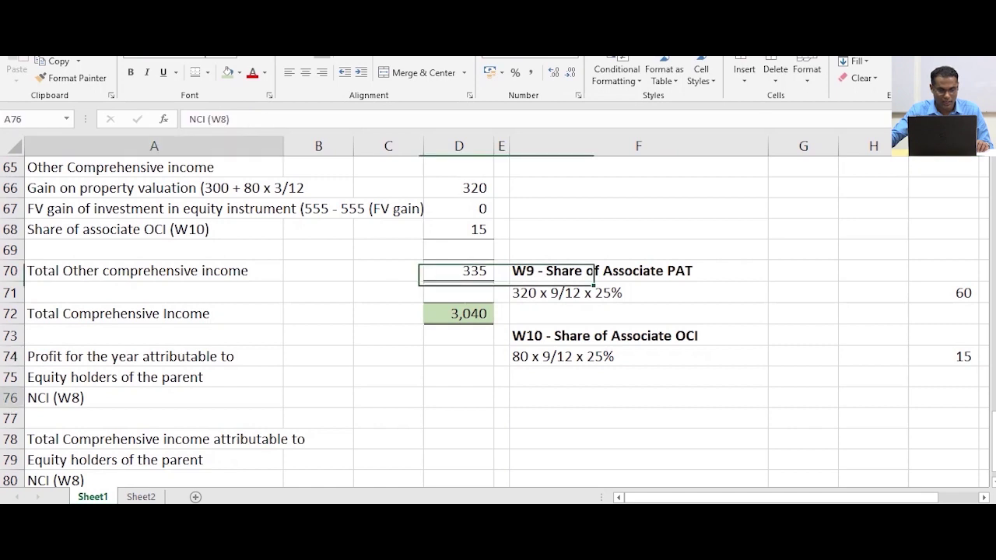
click(459, 399)
text(=)
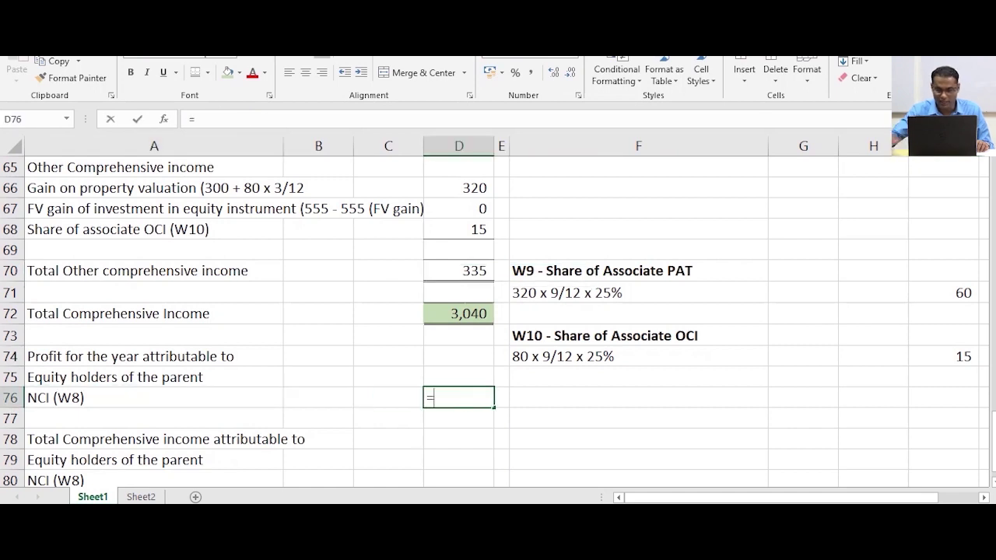
scroll(495, 321, up, 3)
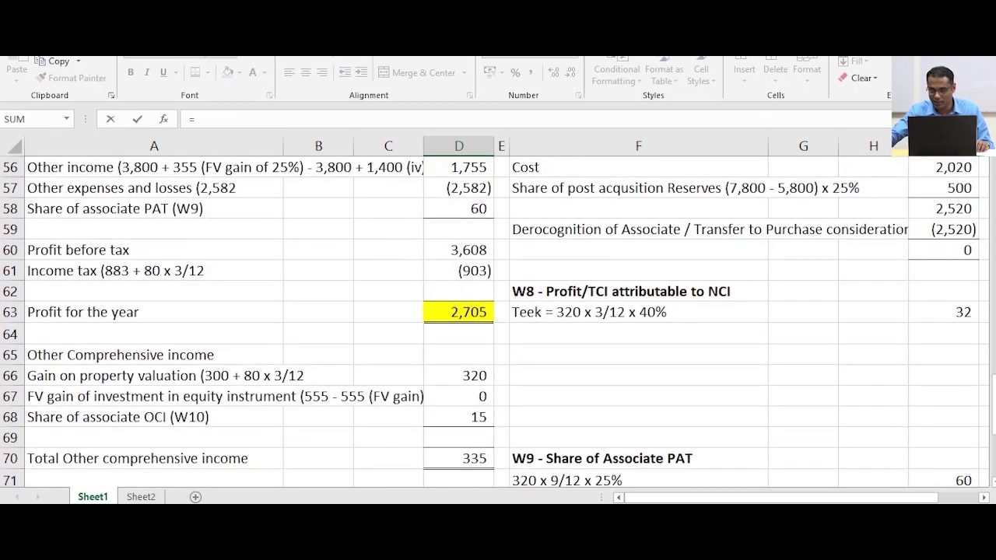
click(944, 311)
key(Return)
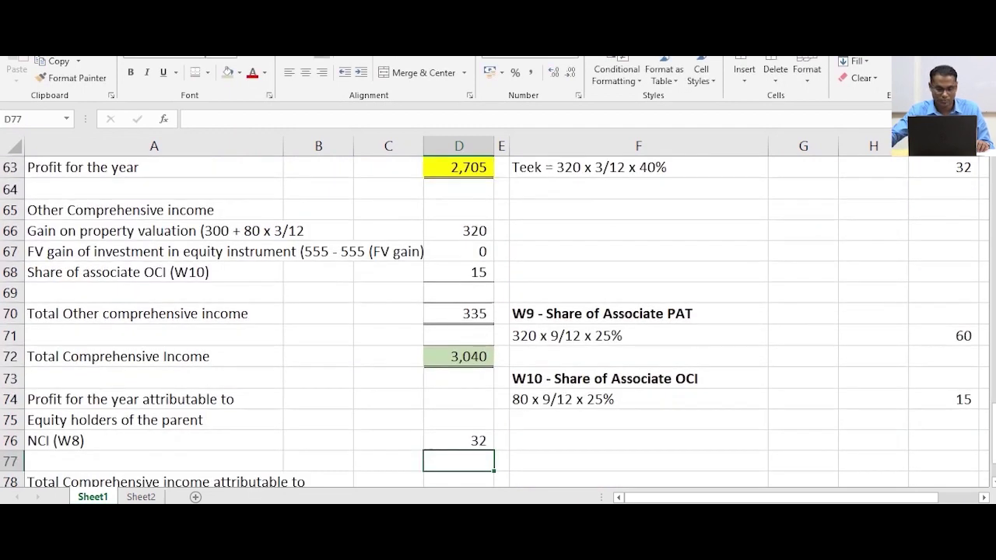
click(459, 441)
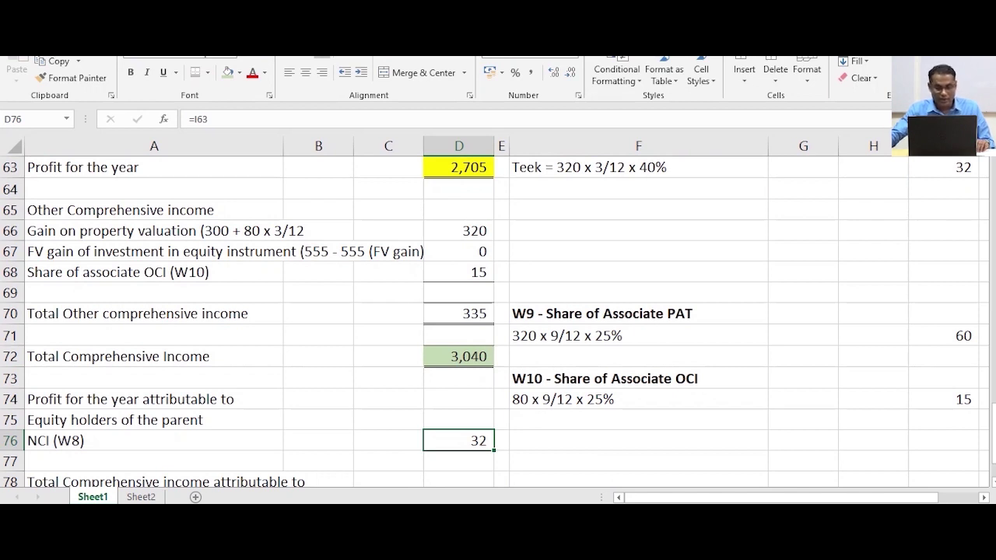
click(458, 420)
text(=)
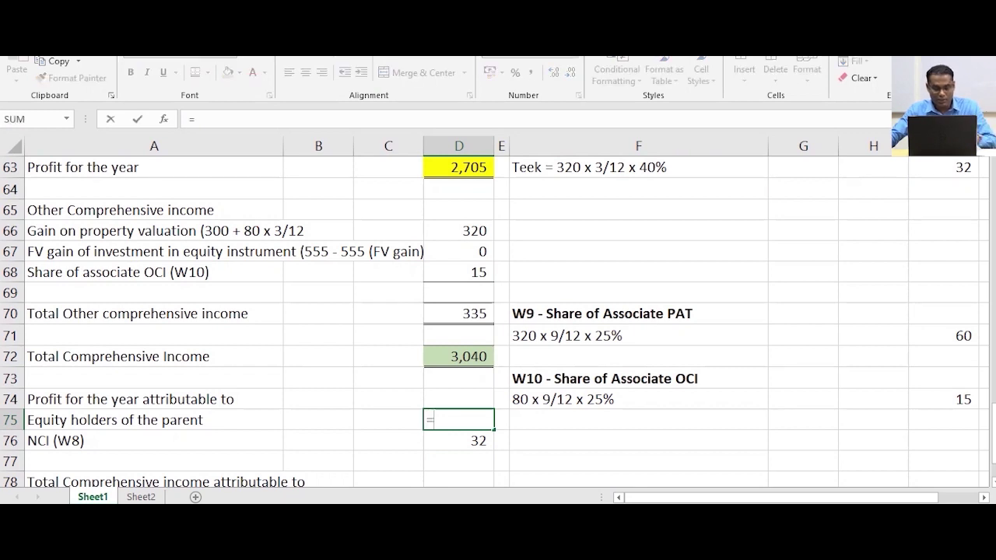
key(Escape)
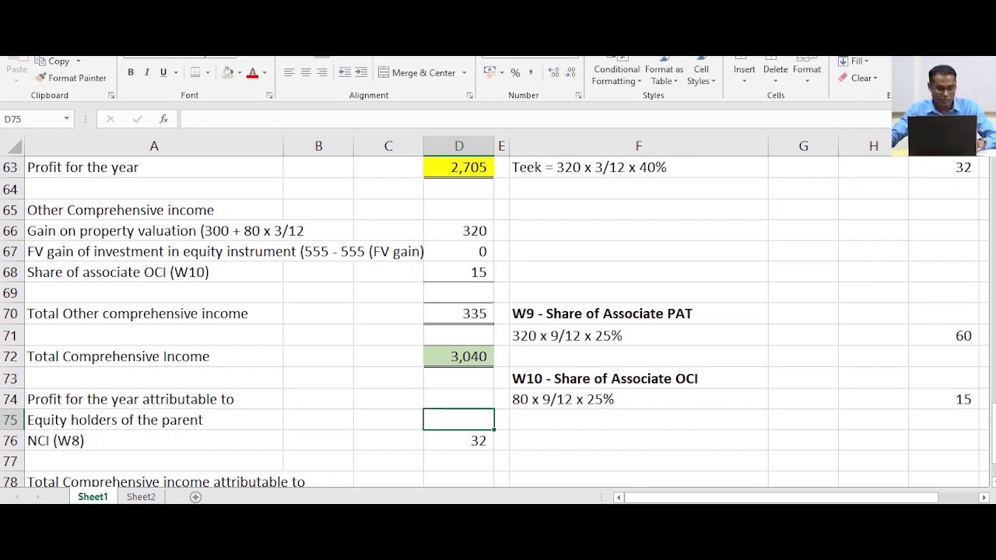
Extend the label in A75 to read "Equity holders of the parent (2,705 - 32)"
click(202, 420)
click(319, 119)
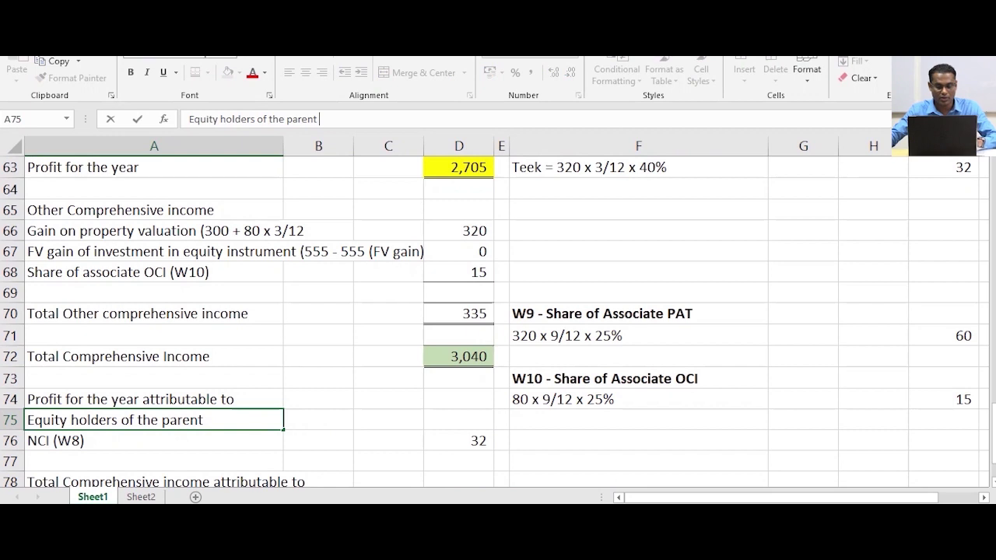
text(()
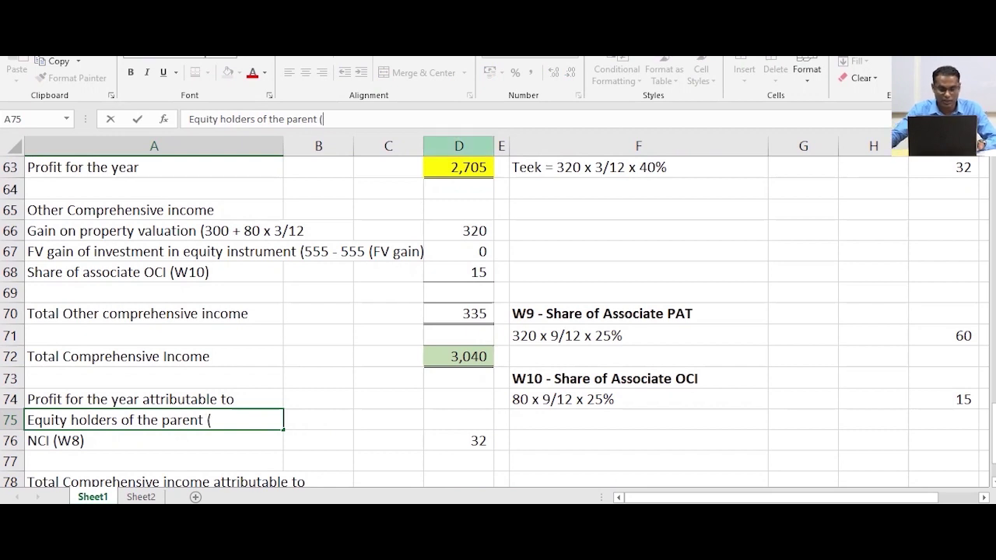
scroll(498, 312, up, 1)
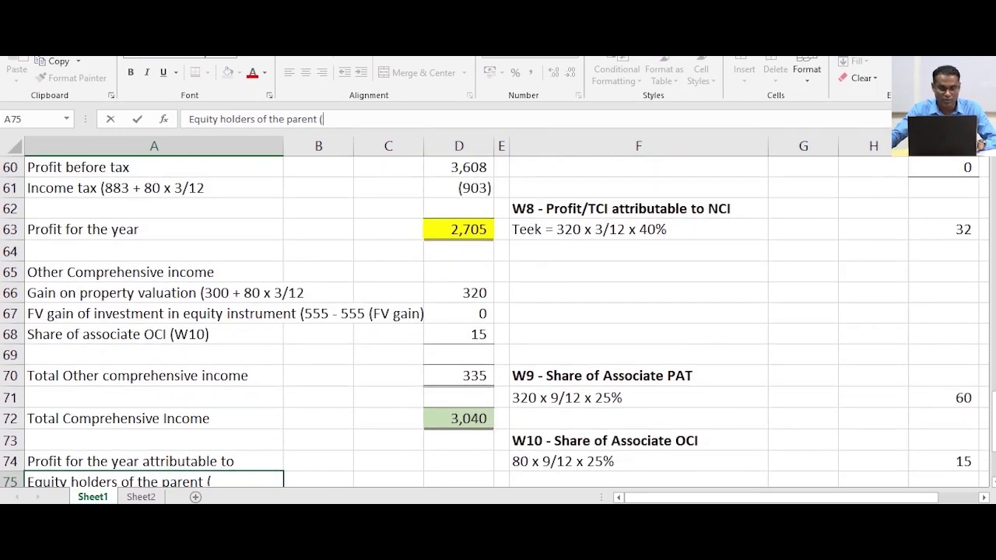
scroll(495, 322, down, 1)
text(2,705 -)
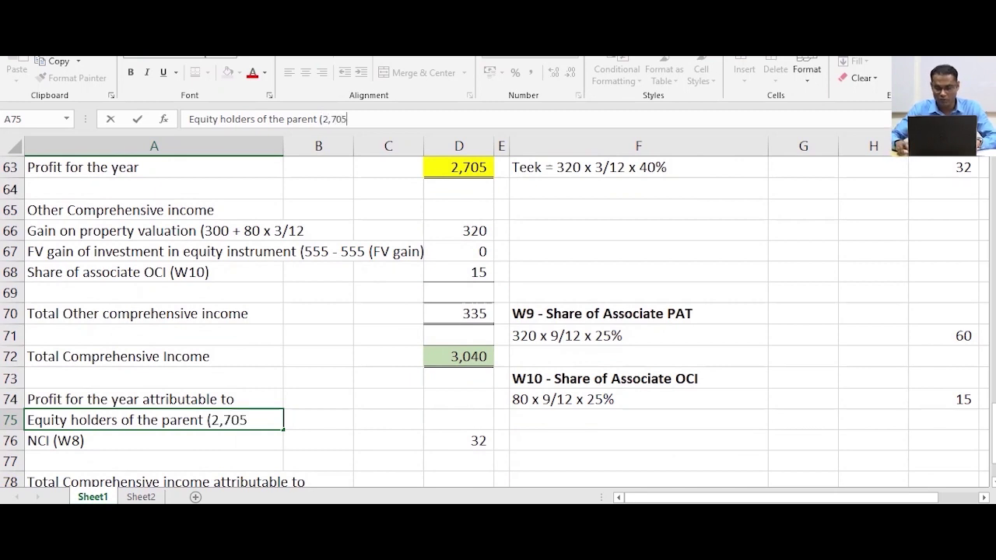
text( 32))
key(Return)
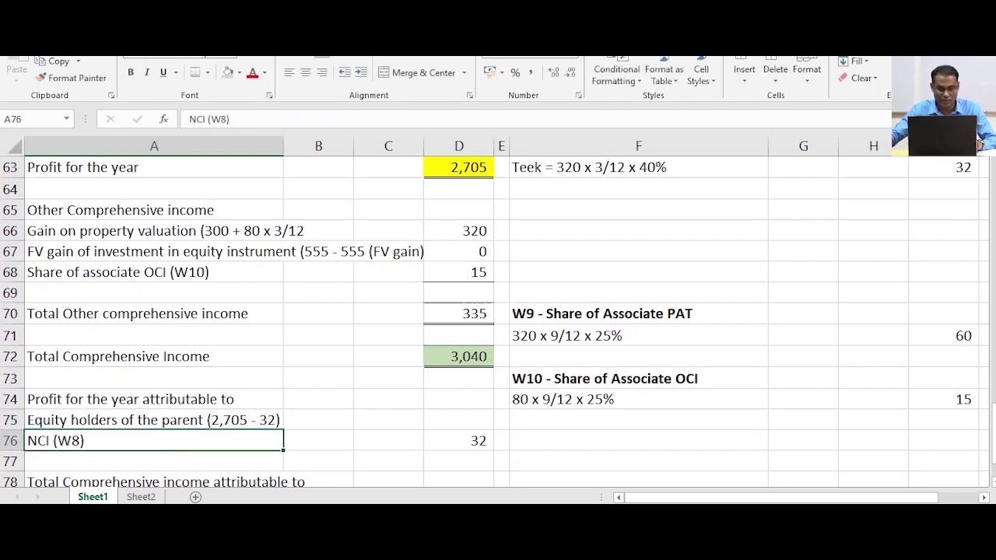
Calculate the profit attributable to equity holders of the parent in D75 with =2705-32
click(458, 419)
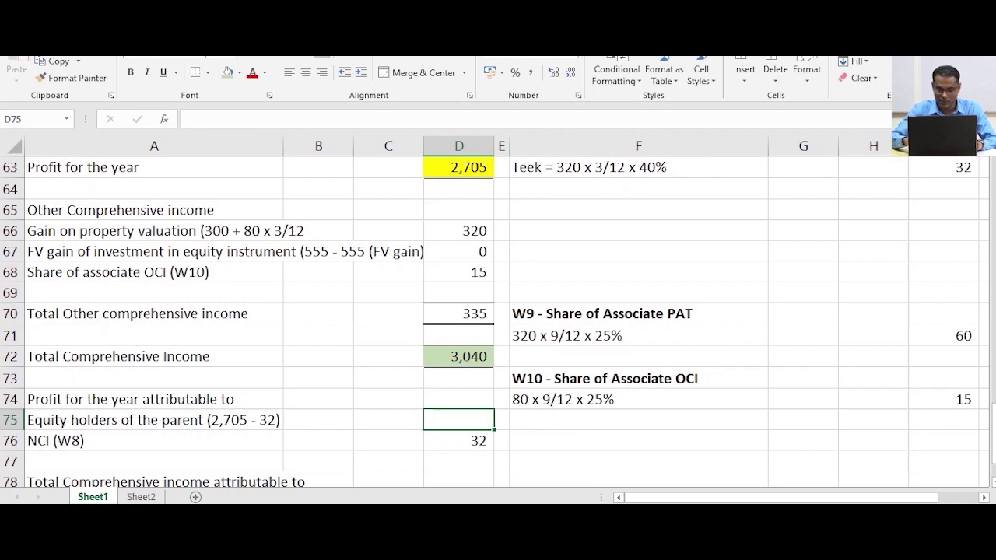
text(=2)
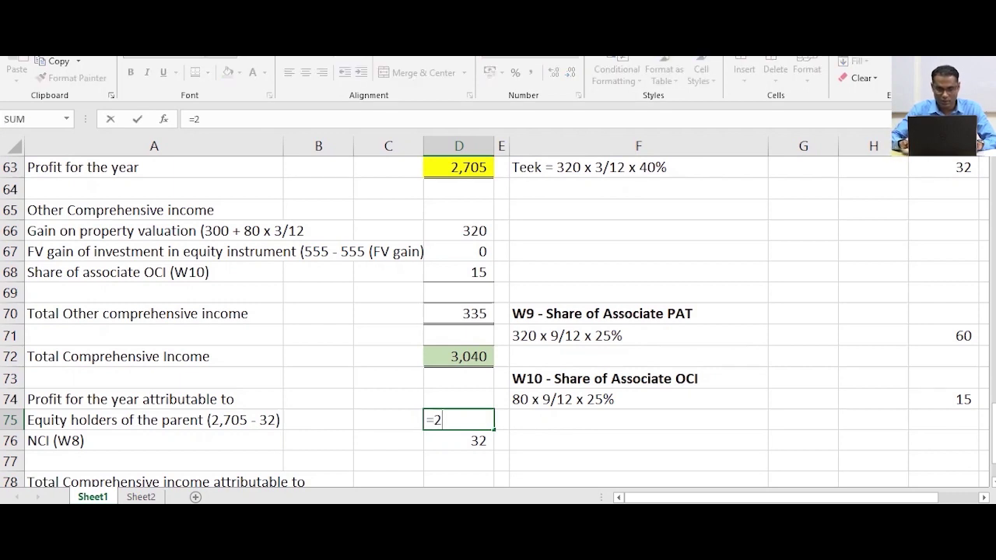
text(705)
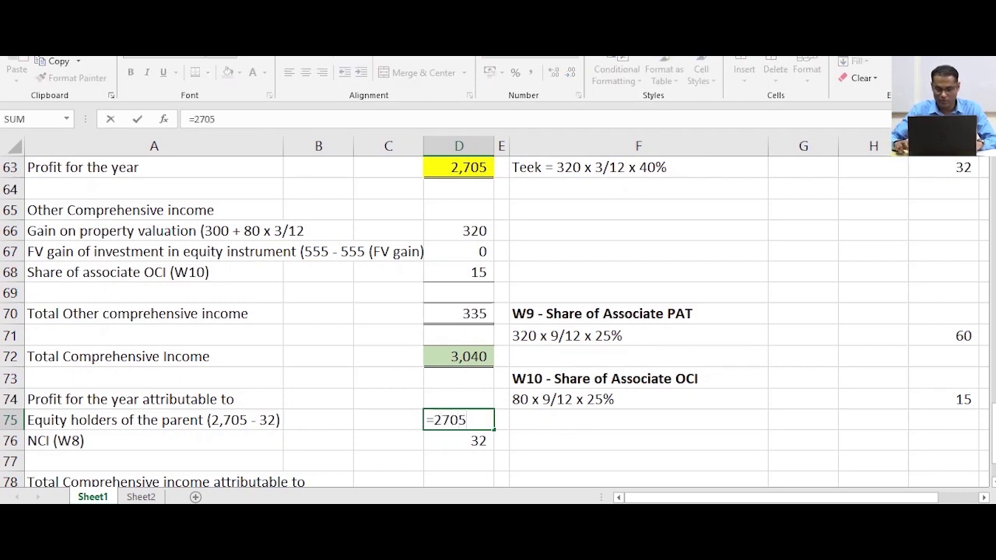
text(-)
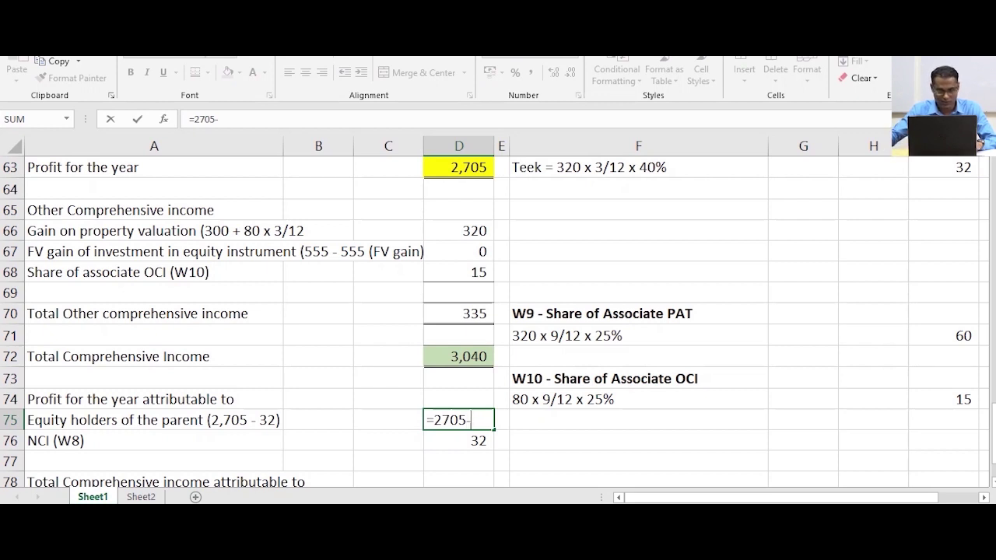
text(32)
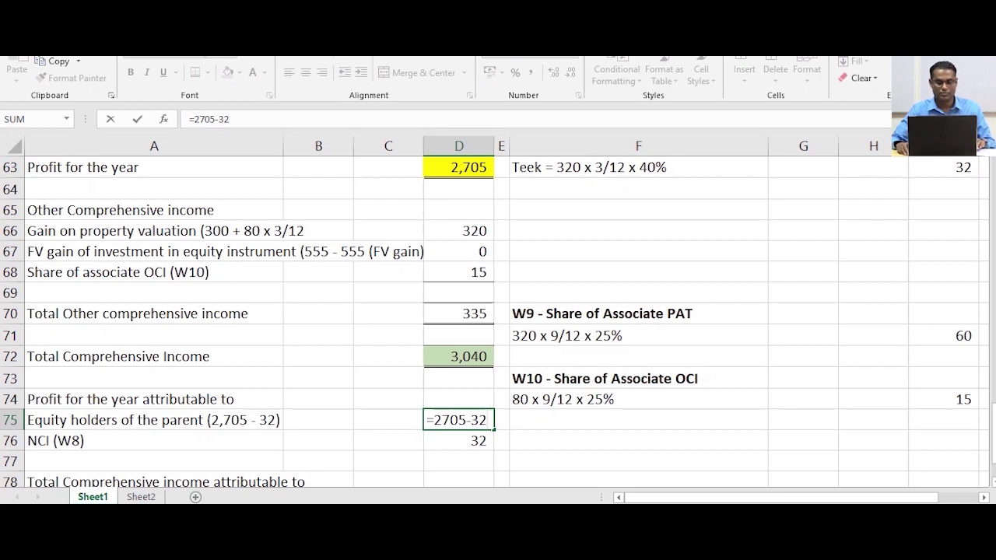
key(Return)
Compare the profit for the year in D63 with the attribution rows down to the NCI share in D76
scroll(495, 322, up, 1)
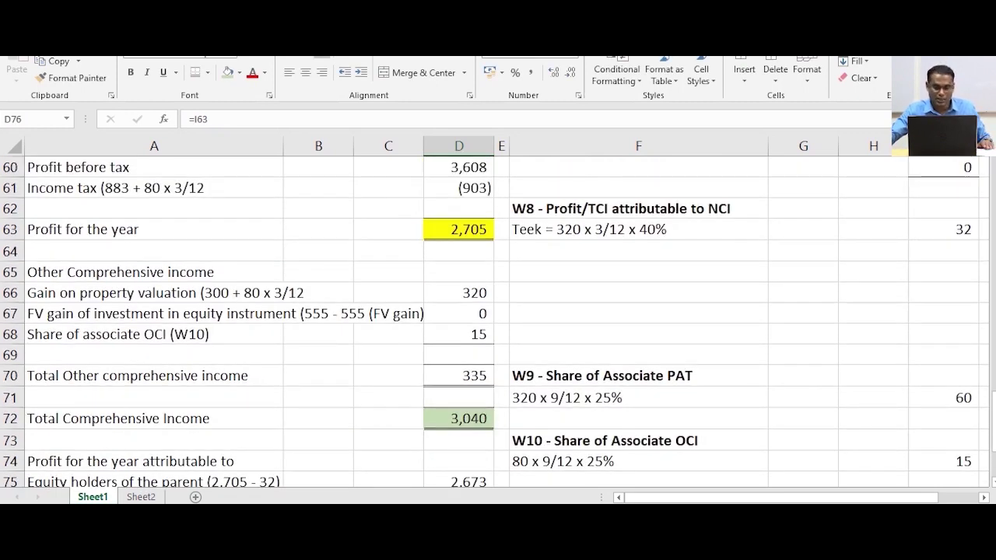
key(Up)
key(Up)
key(Up)
key(Up)
key(Up)
key(Up)
key(Up)
key(Up)
key(Up)
key(Up)
key(Up)
key(Up)
key(Up)
scroll(498, 322, down, 1)
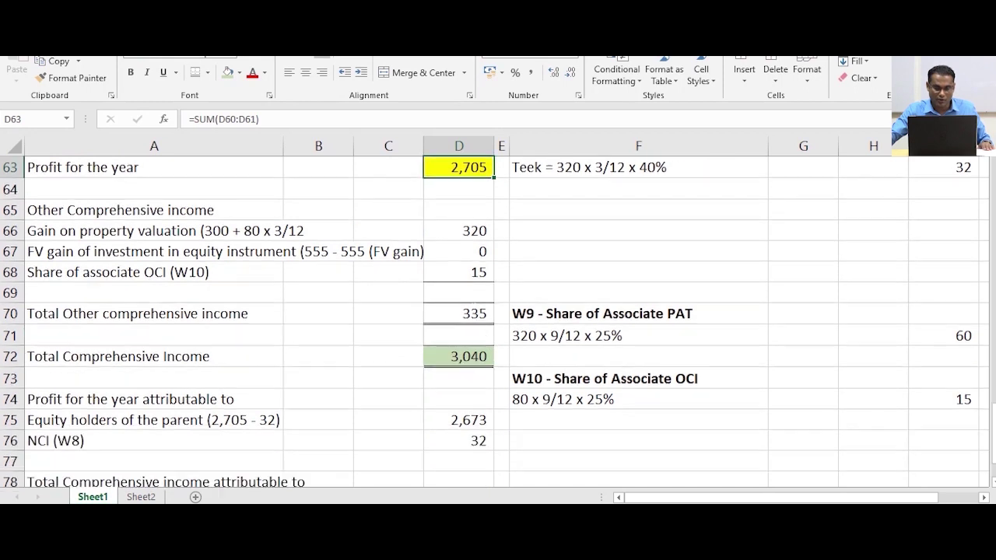
key(Down)
key(Down)
key(Down)
key(Down)
key(Down)
key(Down)
key(Down)
key(Down)
key(Down)
key(Down)
key(Down)
key(Down)
key(Down)
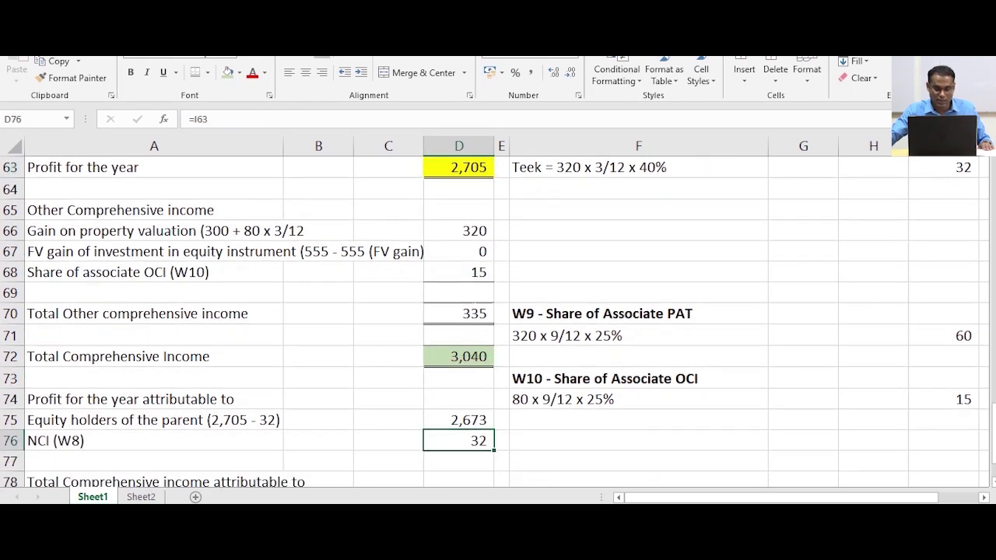
Trace D76 to its W8 source and add bottom borders to I63 and I62 to rule off the NCI profit
scroll(495, 322, up, 1)
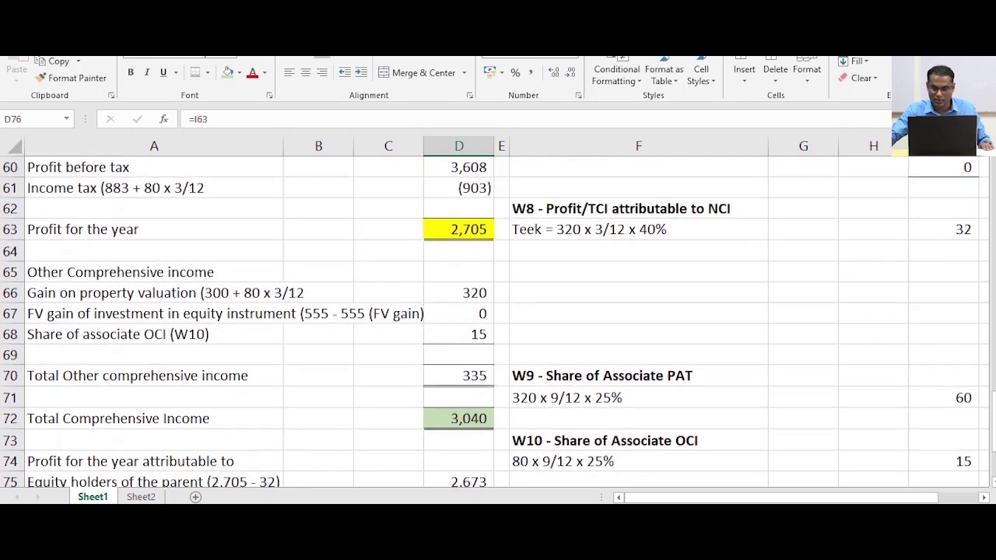
key(ctrl+bracketleft)
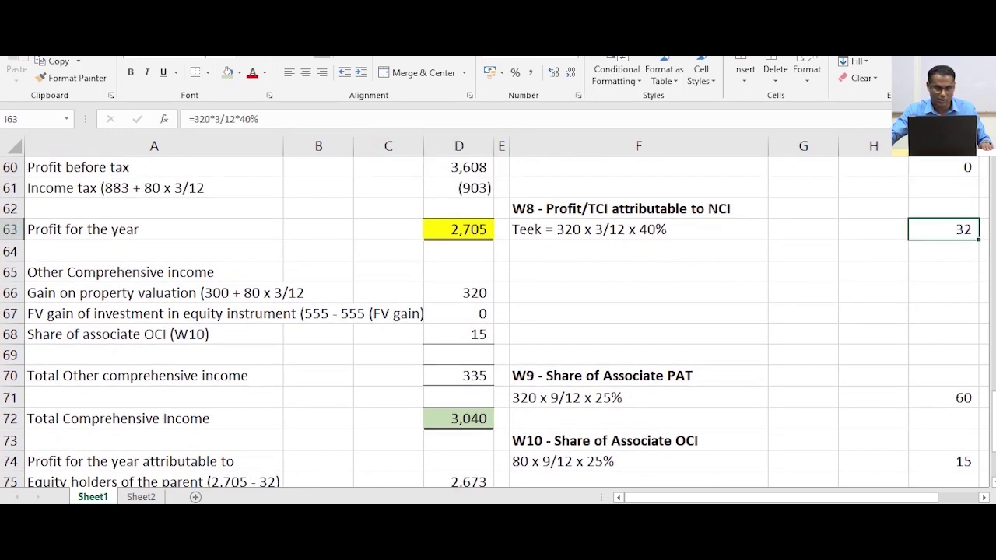
key(alt+h)
key(b)
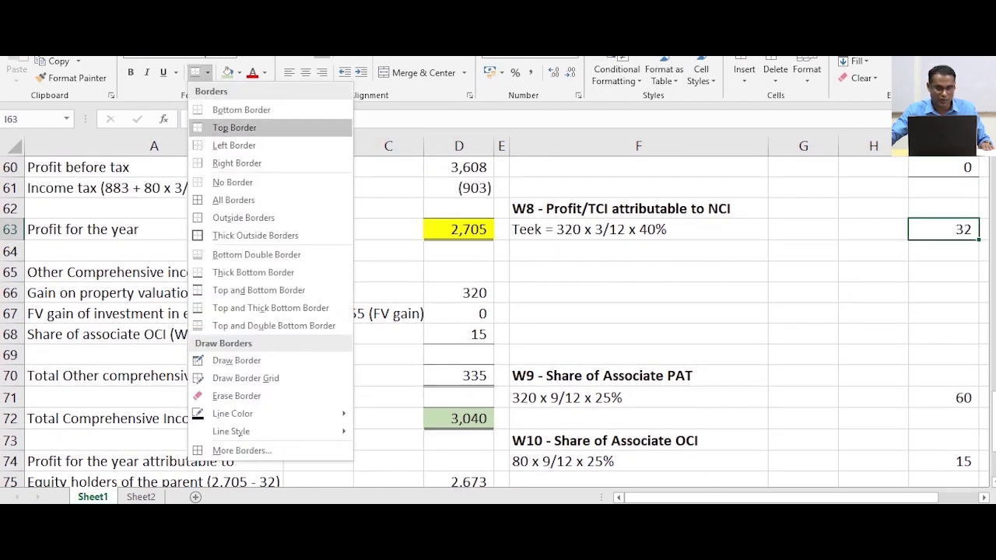
click(241, 109)
click(910, 278)
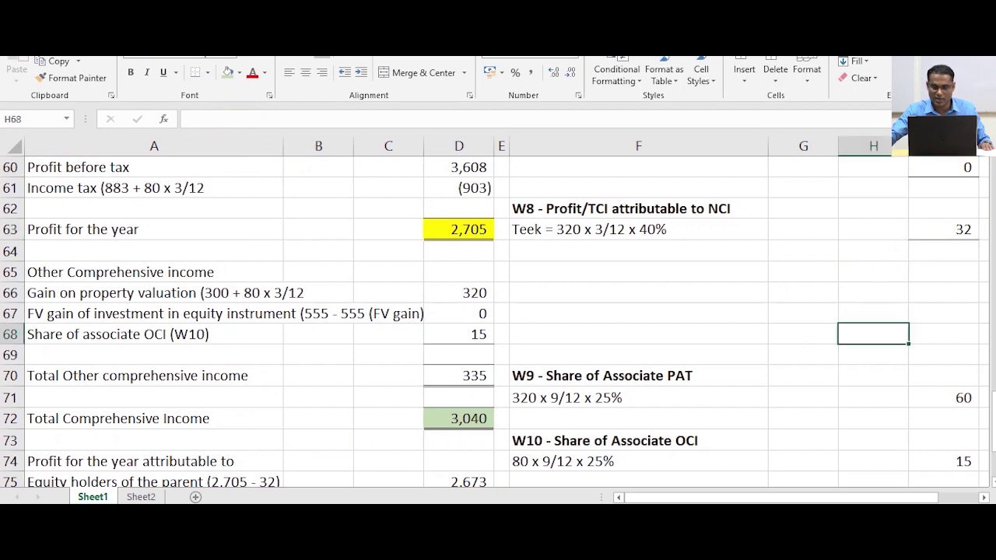
click(943, 208)
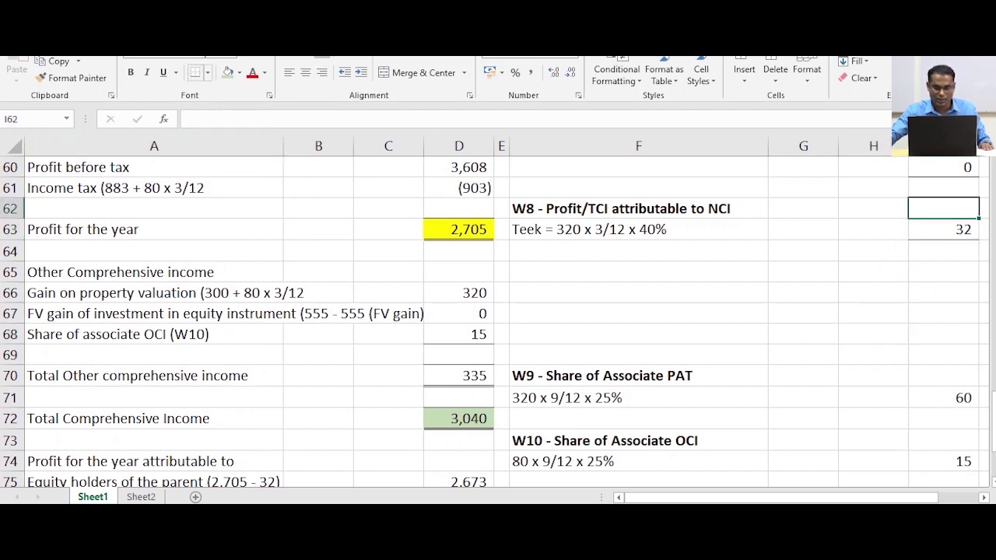
Examine the profit and total comprehensive income attribution sections, checking the NCI link in D76 and the profit for the year formula in D63
scroll(498, 319, down, 3)
scroll(498, 319, up, 2)
scroll(498, 319, down, 4)
scroll(498, 319, up, 3)
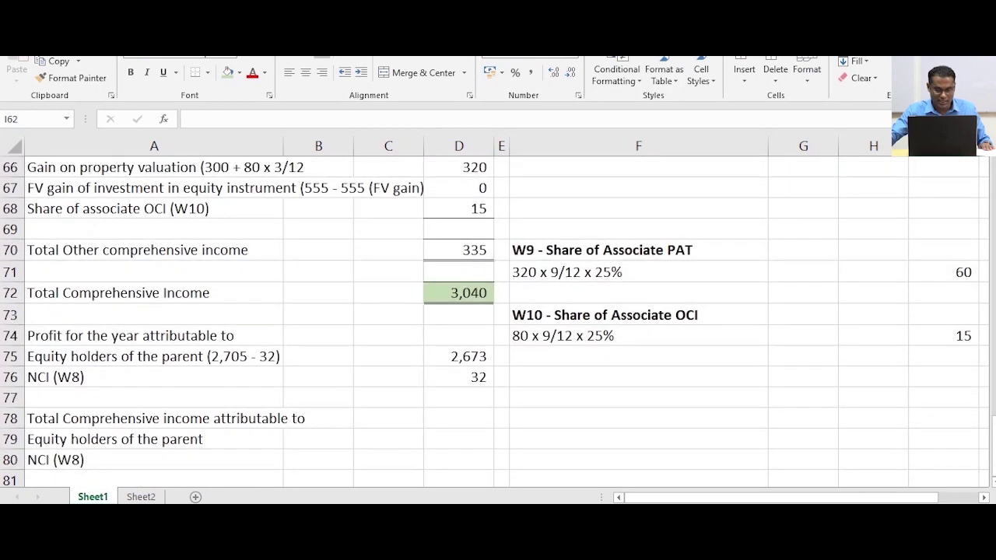
click(459, 377)
scroll(459, 378, up, 1)
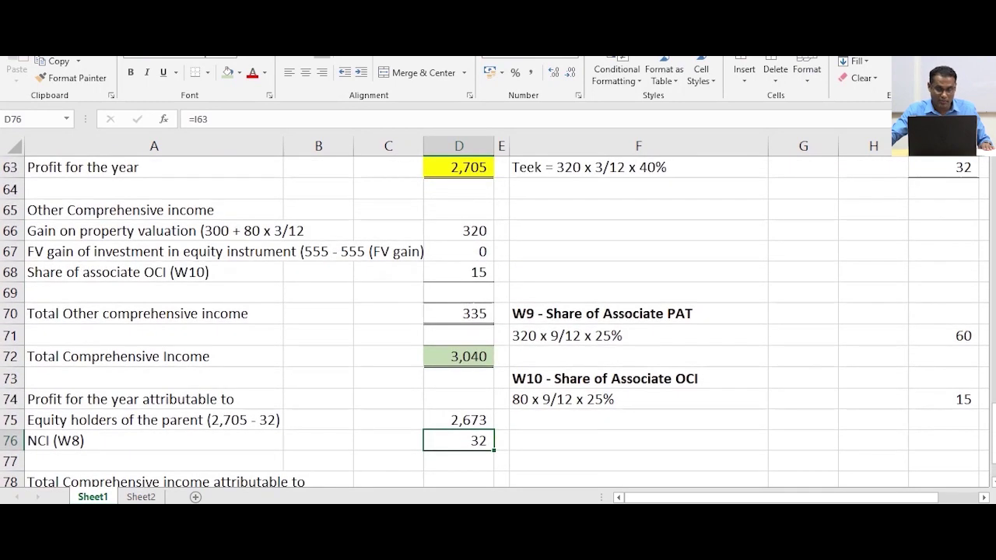
key(Up)
key(Up)
key(Up)
key(Up)
key(Up)
key(Up)
key(Up)
key(Up)
key(Up)
key(Up)
key(Up)
key(Up)
key(Up)
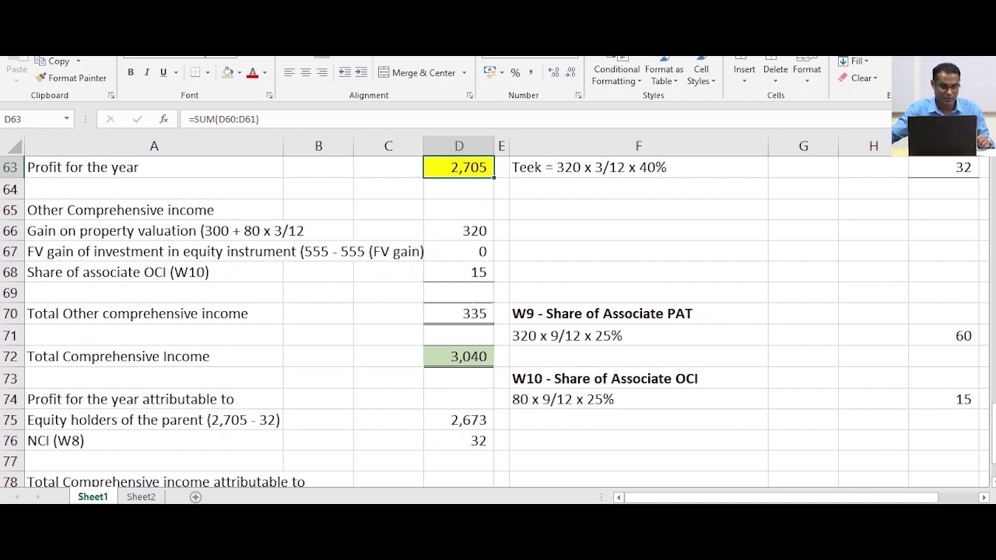
Review the A75 label, the Total Comprehensive Income formula in D72 and the NCI profit calculation in I63
click(154, 420)
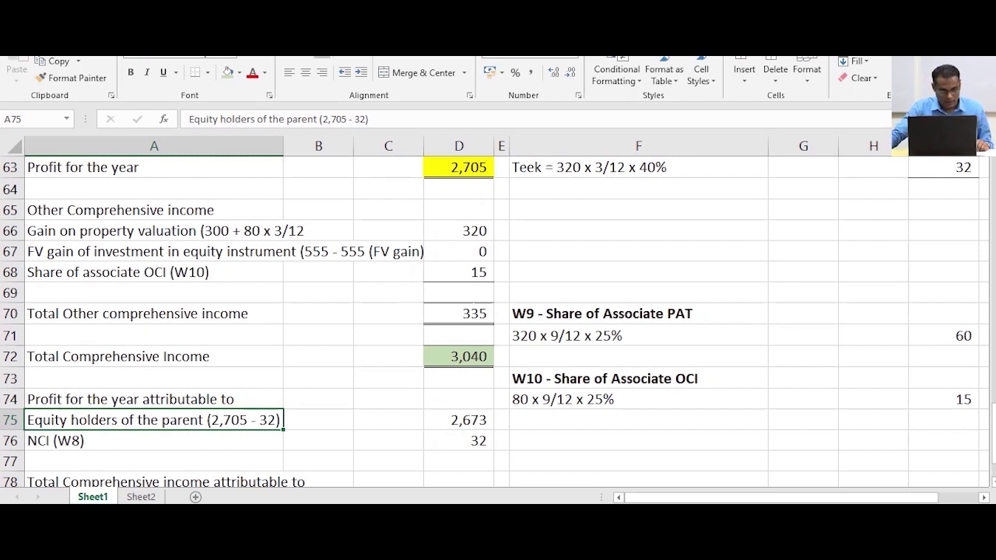
scroll(498, 322, up, 2)
scroll(498, 322, down, 1)
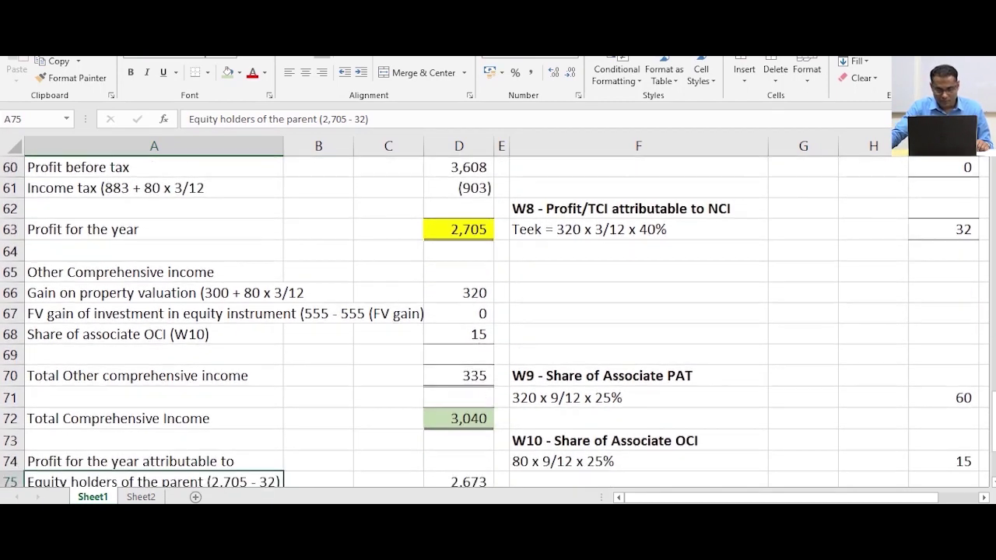
scroll(498, 322, down, 2)
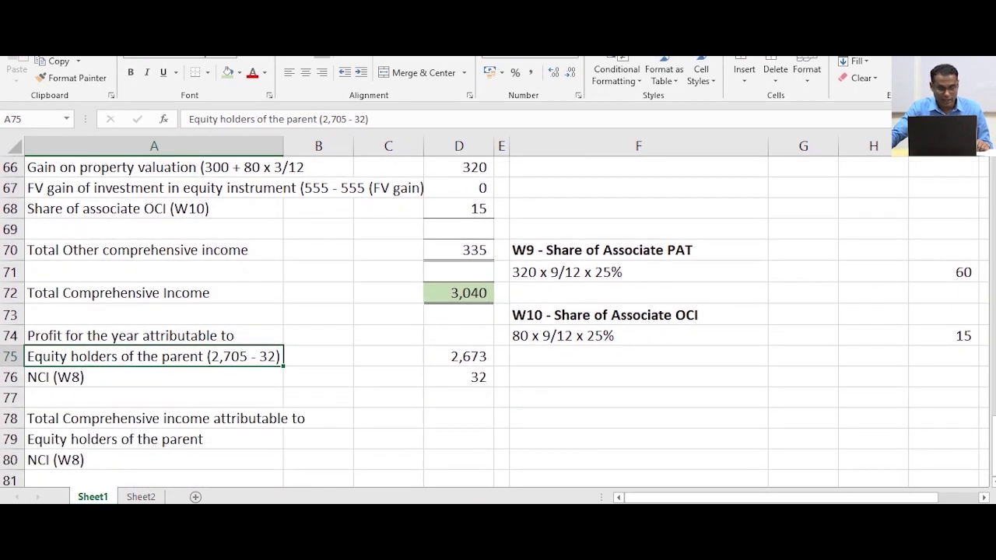
scroll(498, 322, up, 2)
click(459, 419)
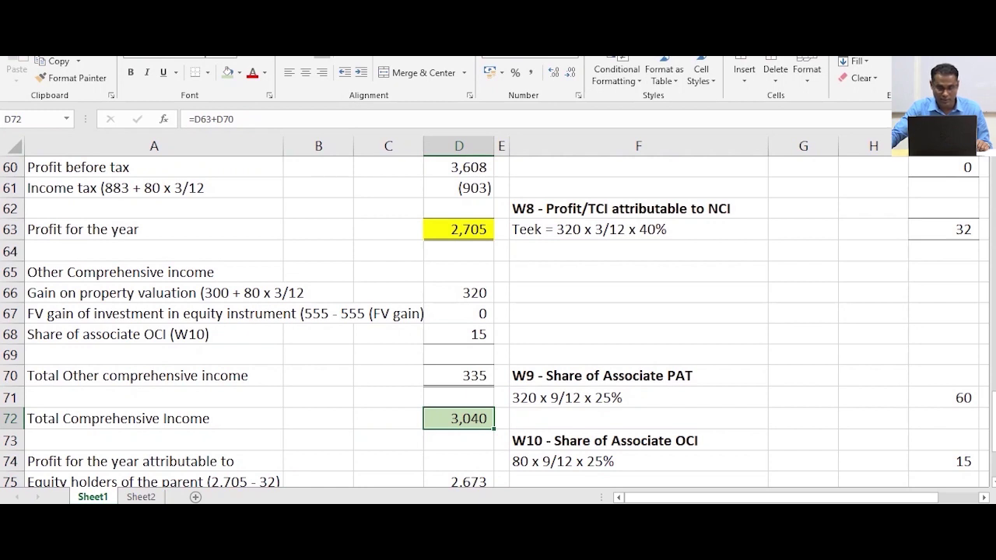
scroll(498, 323, down, 2)
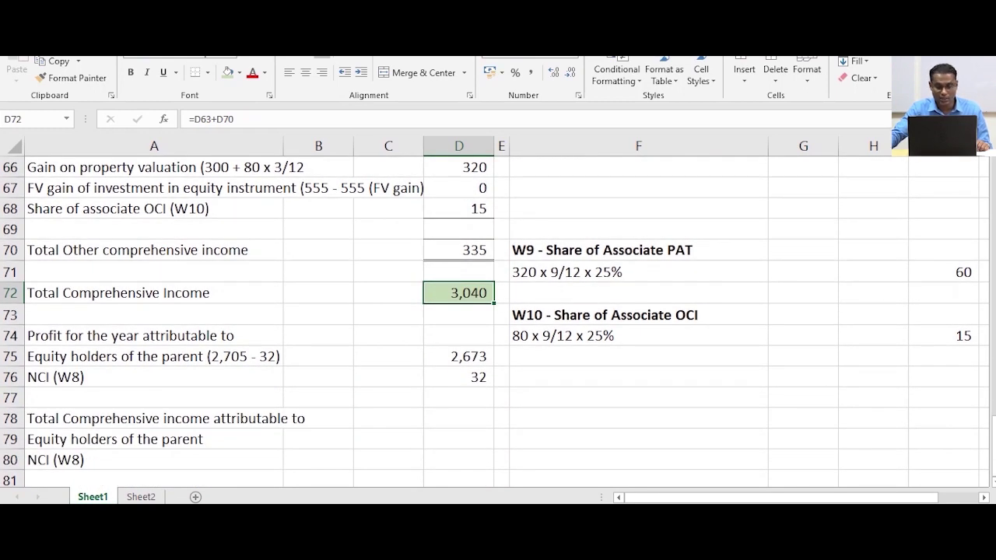
scroll(498, 322, up, 2)
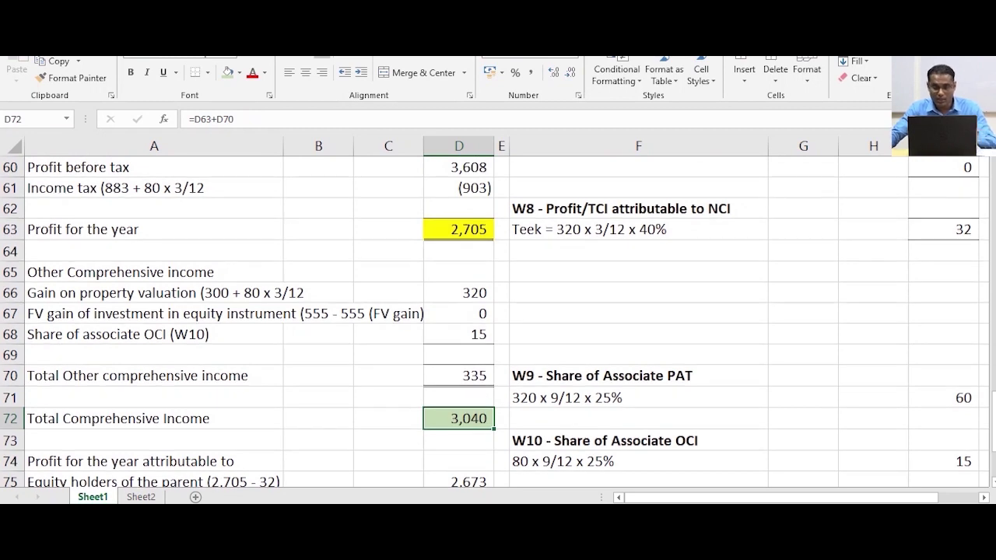
click(943, 229)
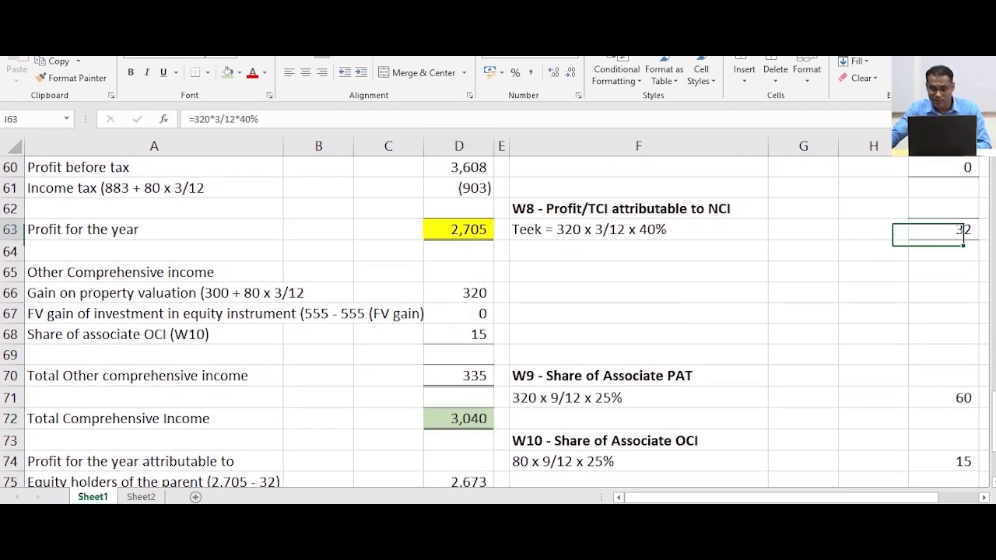
Enter the heading "Other comprehensive income attributable to NCI" in F65 within the W8 working
click(638, 273)
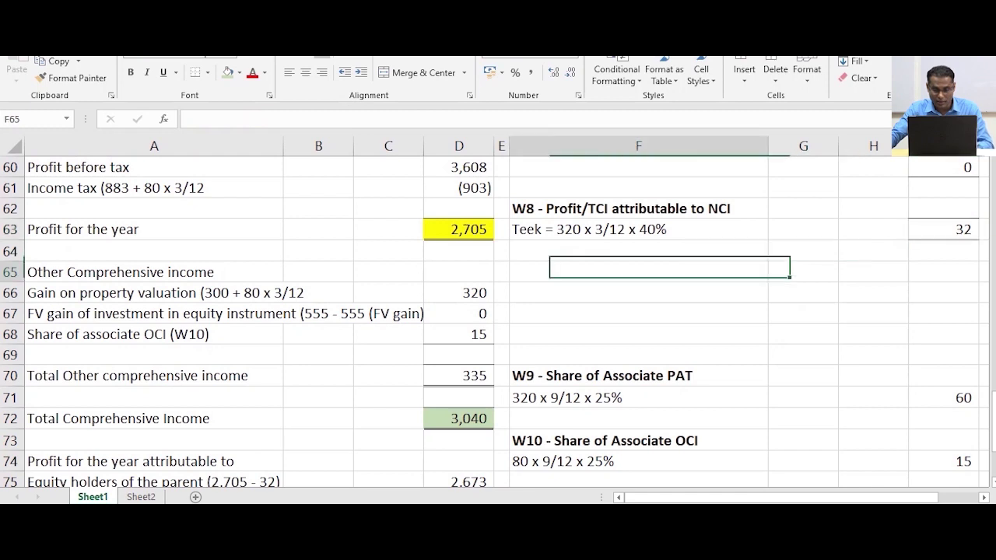
text(Ot)
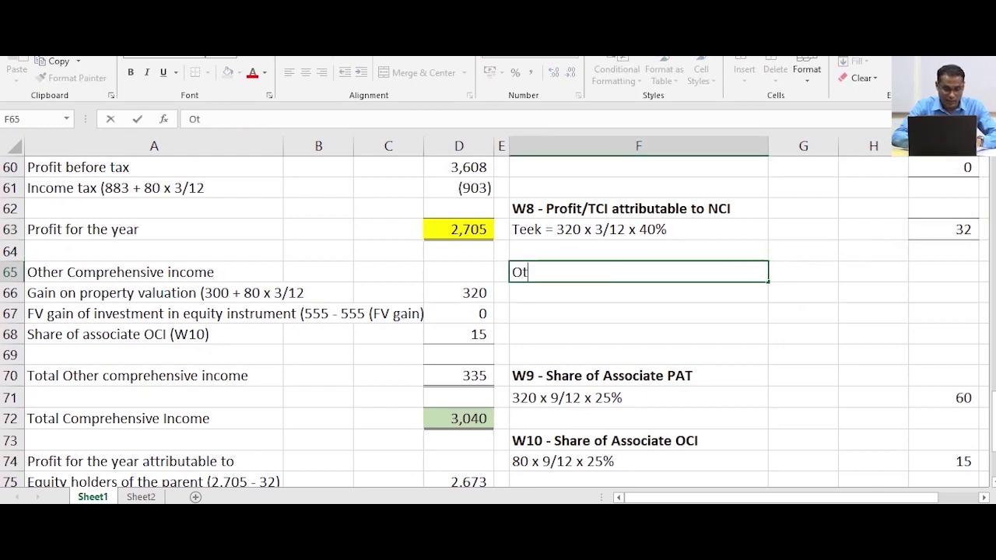
text(her comp)
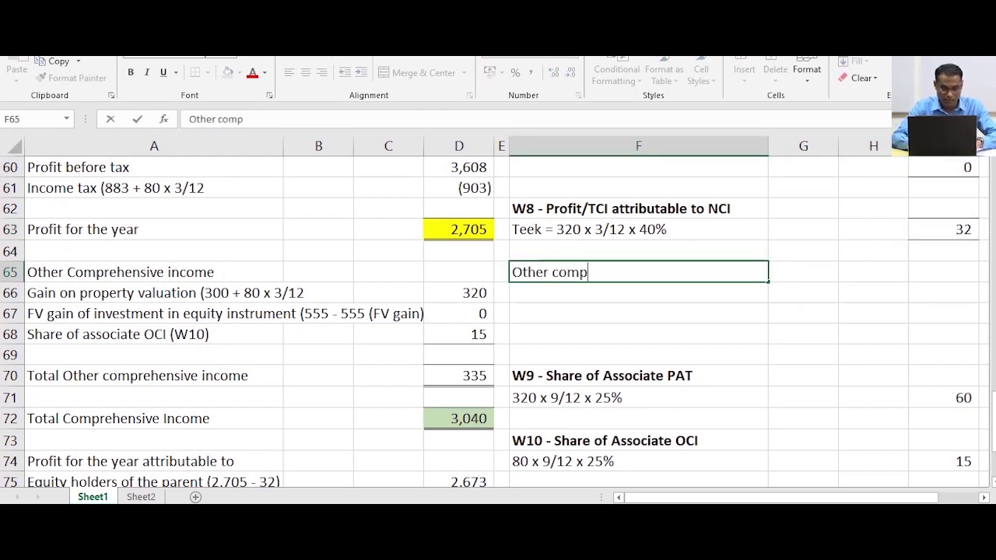
text(rehensive)
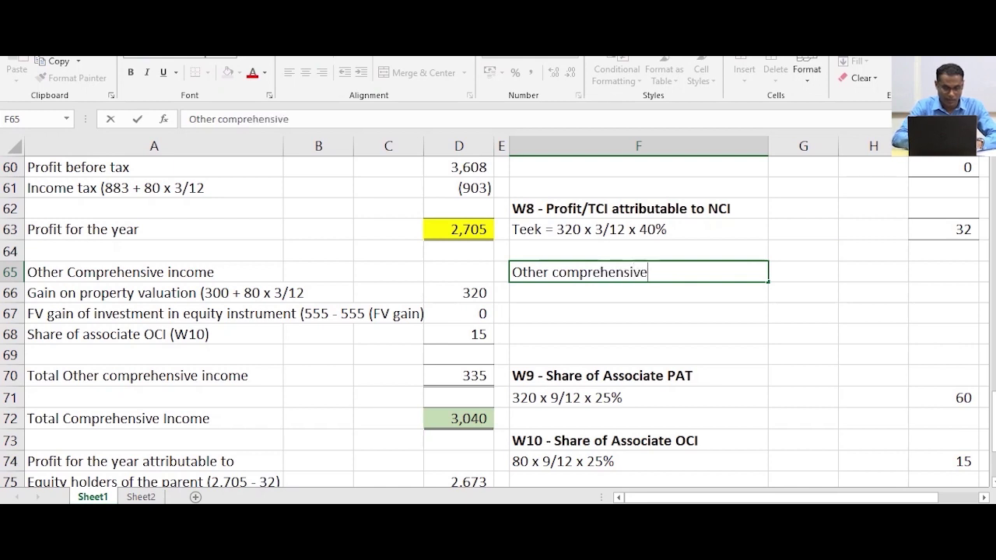
text( incom)
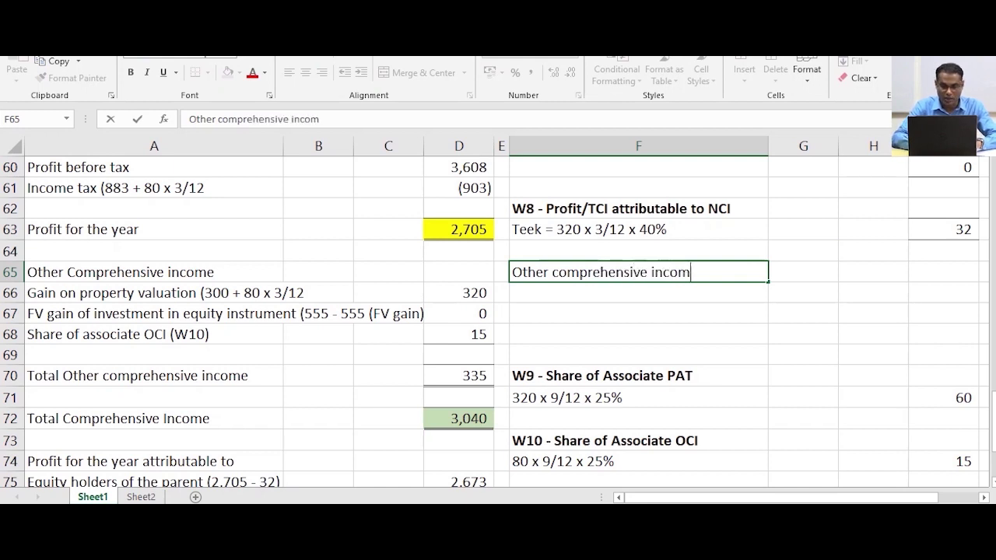
text(e att)
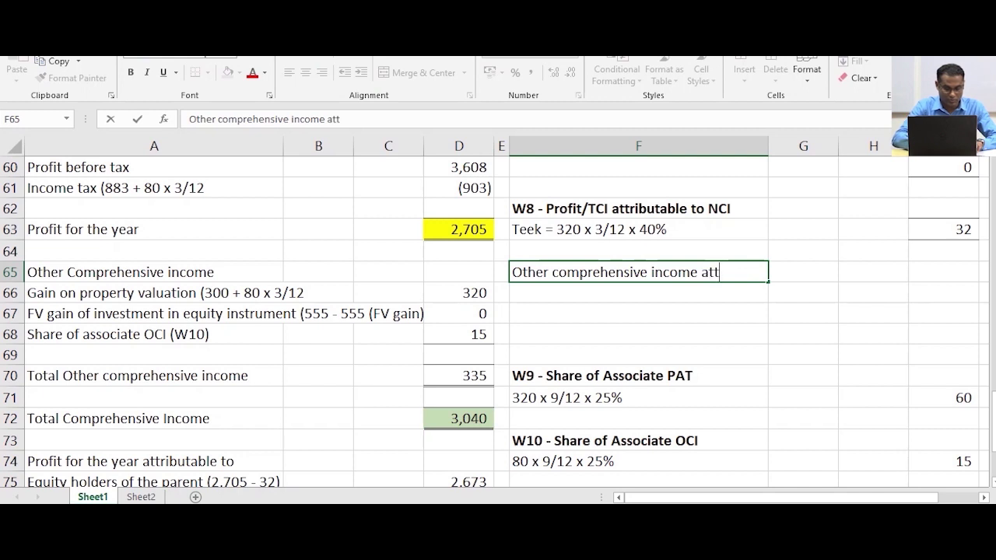
text(riu)
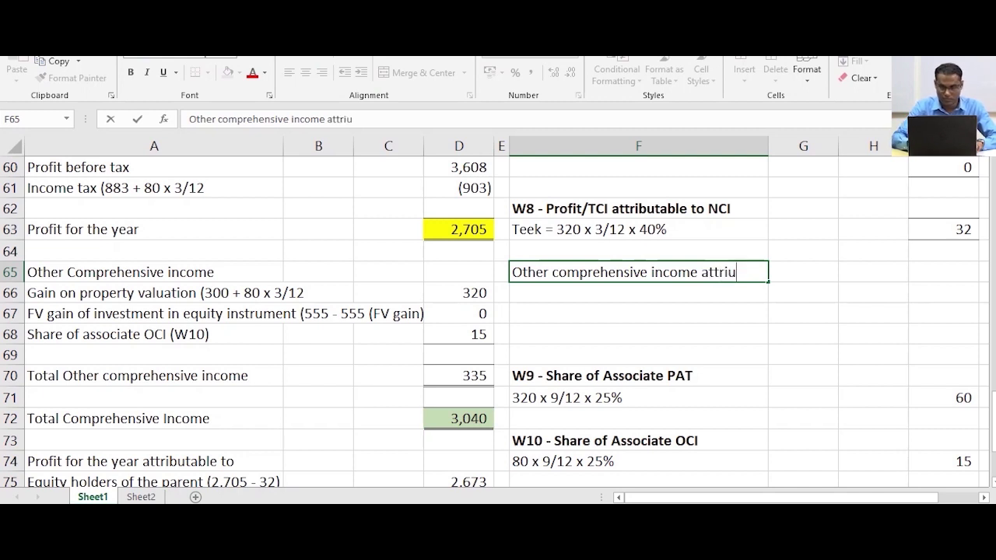
key(BackSpace)
key(BackSpace)
text(ibutable)
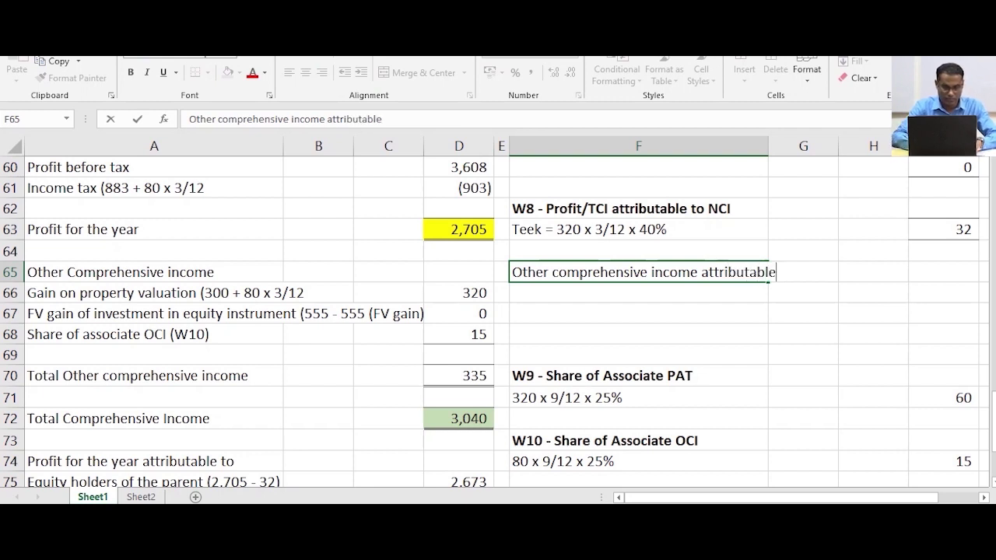
text( to NCI)
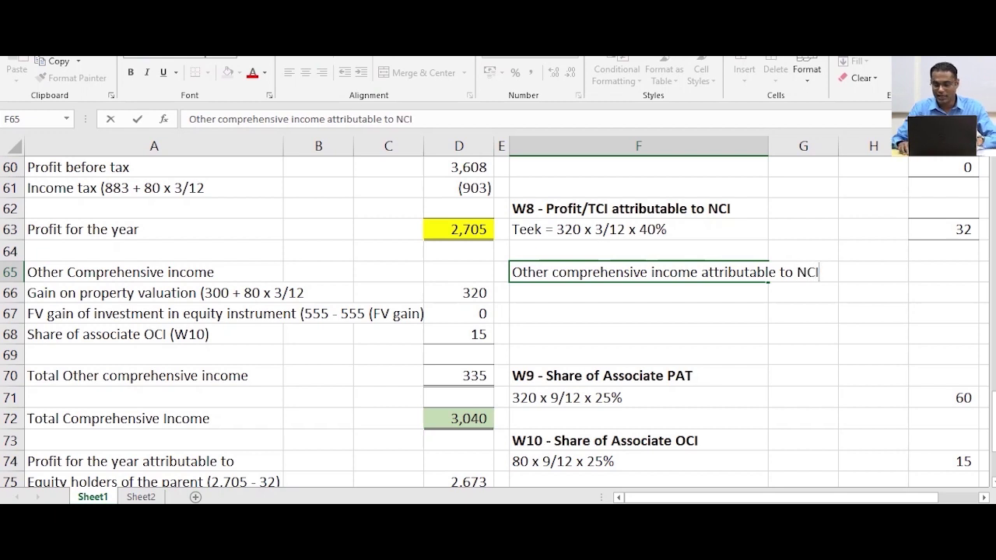
key(Return)
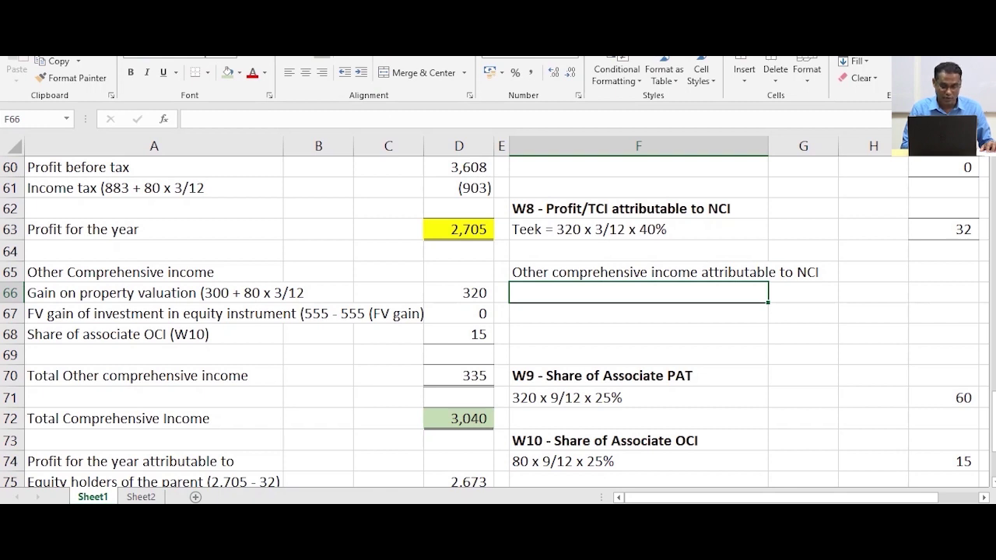
Enter the working label "Teek = 80 x 3/12 x 40%" in F66 under the NCI other comprehensive income heading
text(Te)
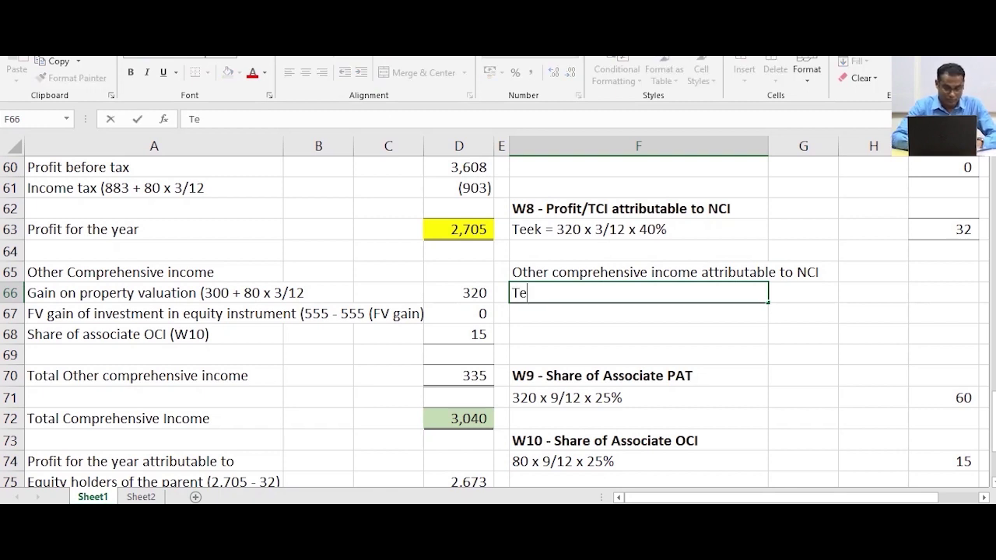
text(ek = )
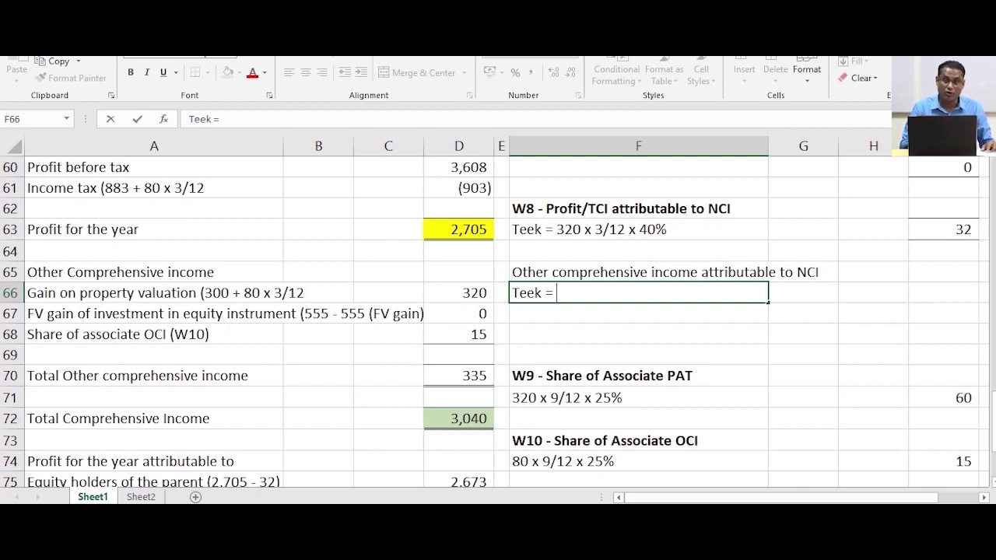
text(8)
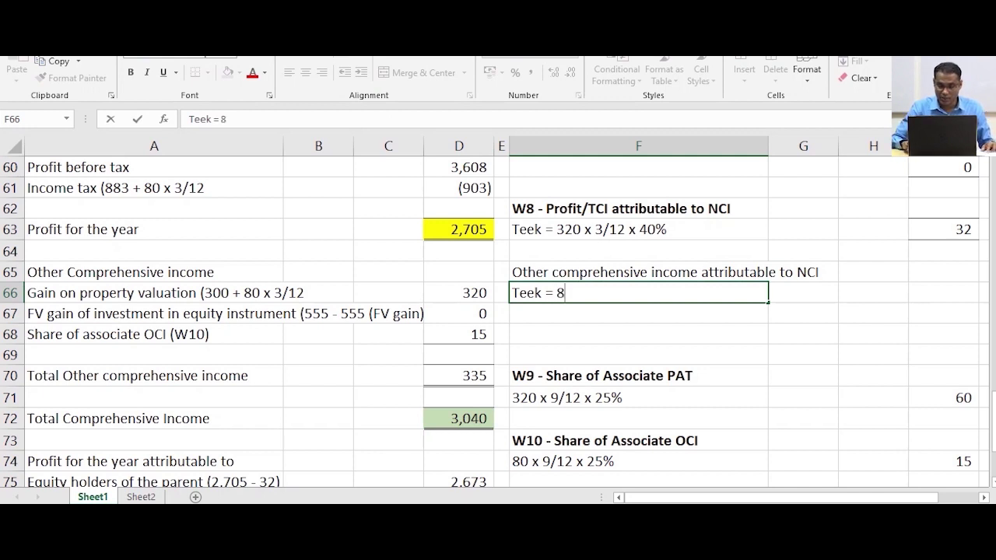
text(0)
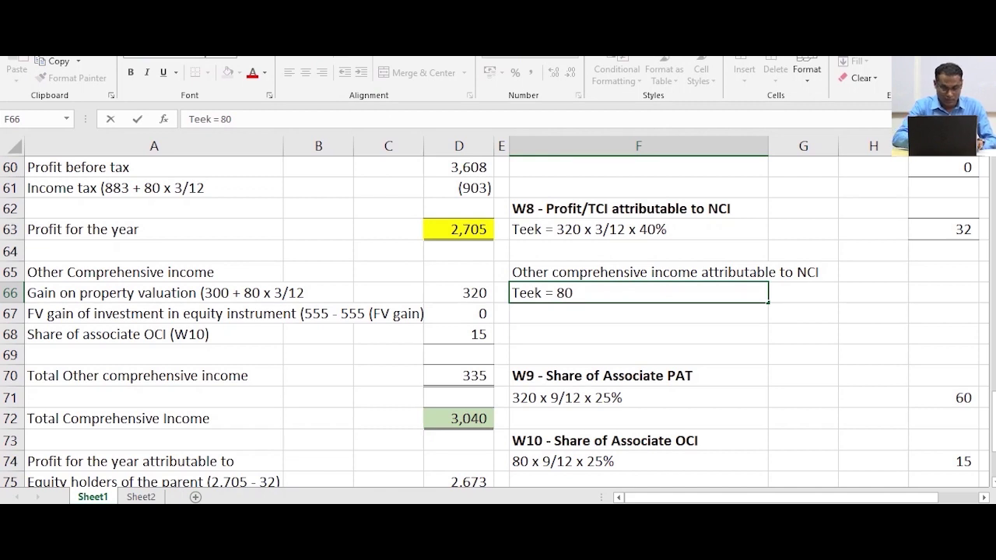
text( x 3/12)
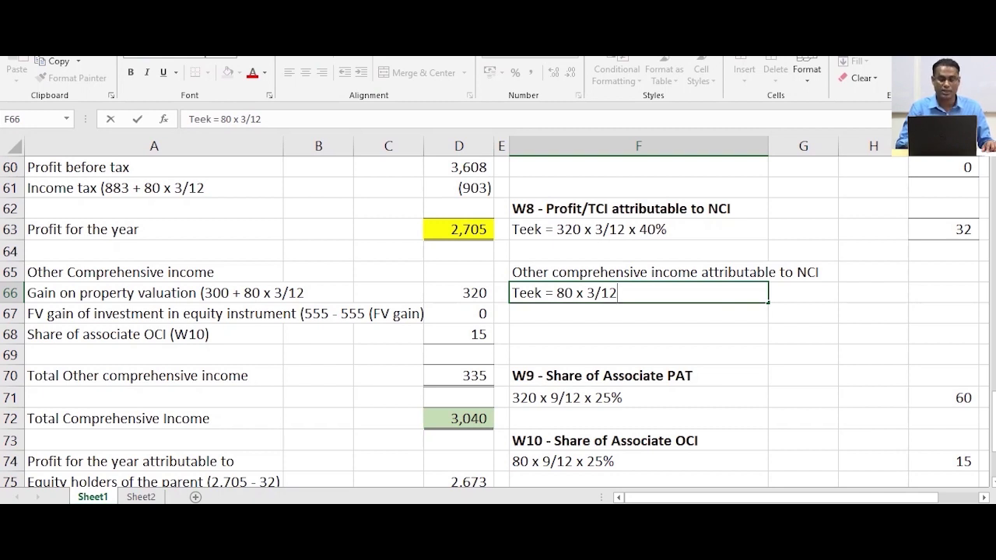
text(*)
key(BackSpace)
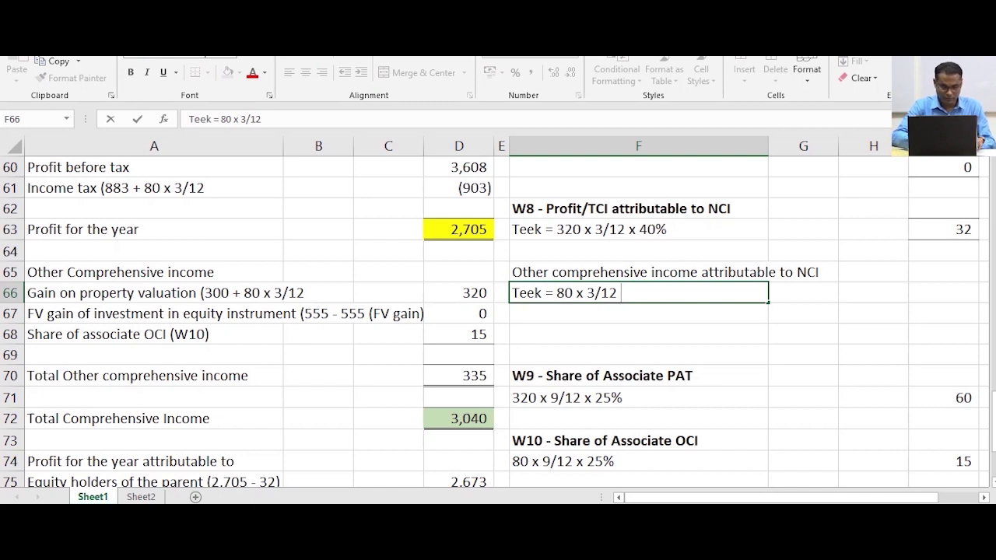
text(x 40%)
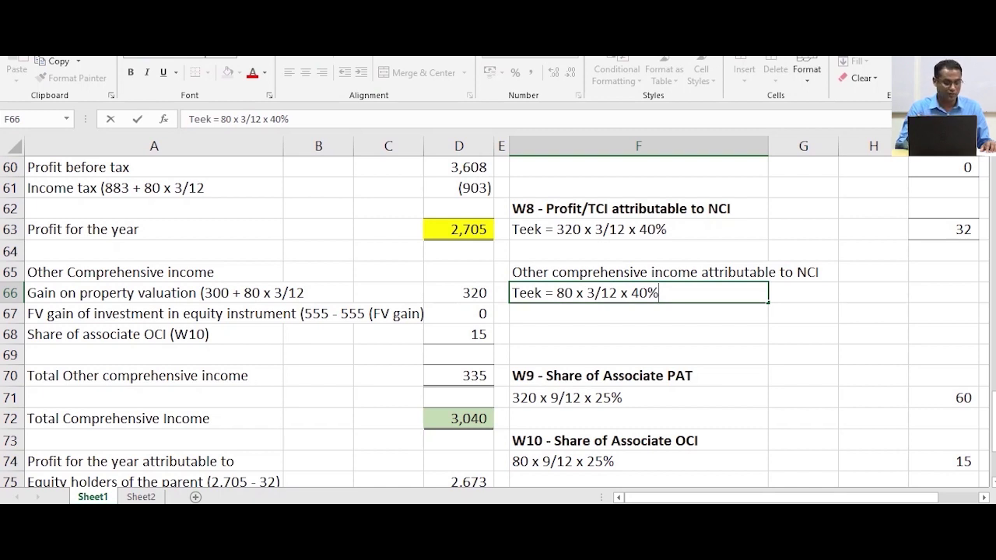
Calculate the NCI share of other comprehensive income in I66 with the formula =80*3/12*40%
key(Right)
key(Right)
key(Right)
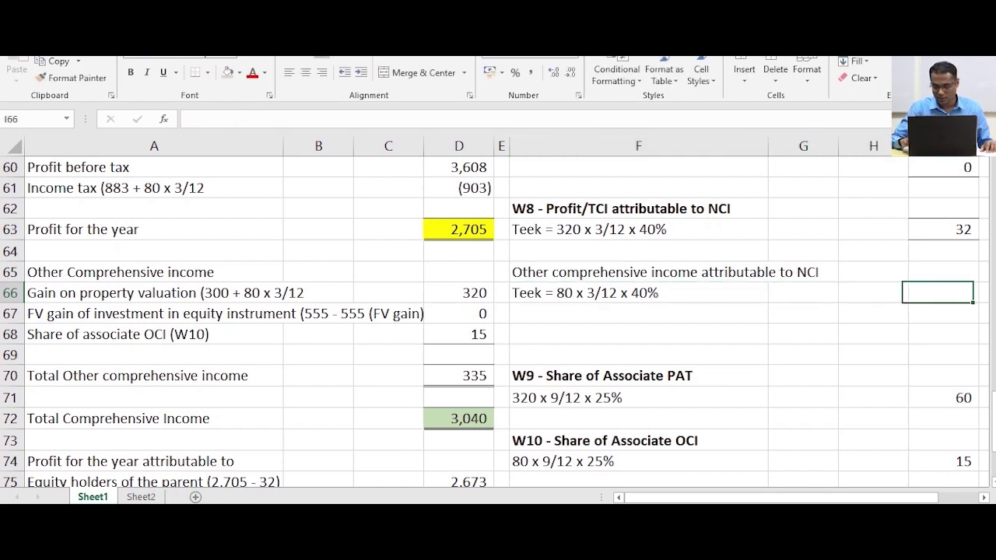
text(=)
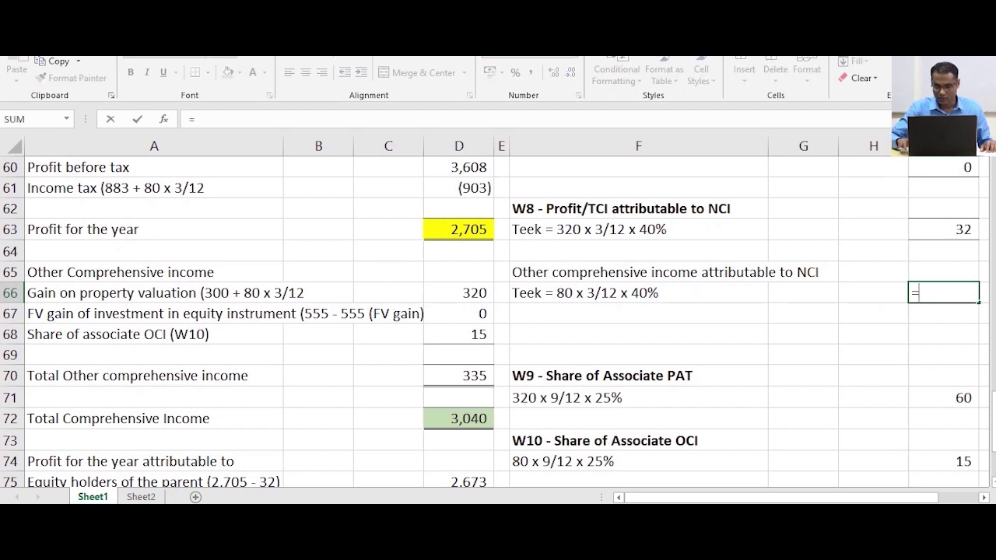
text(80*)
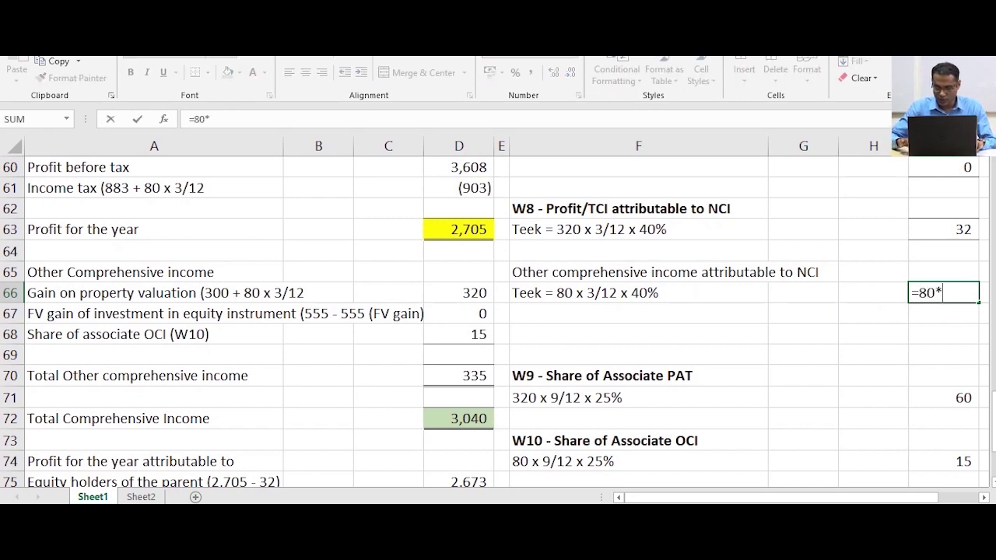
text(3/12)
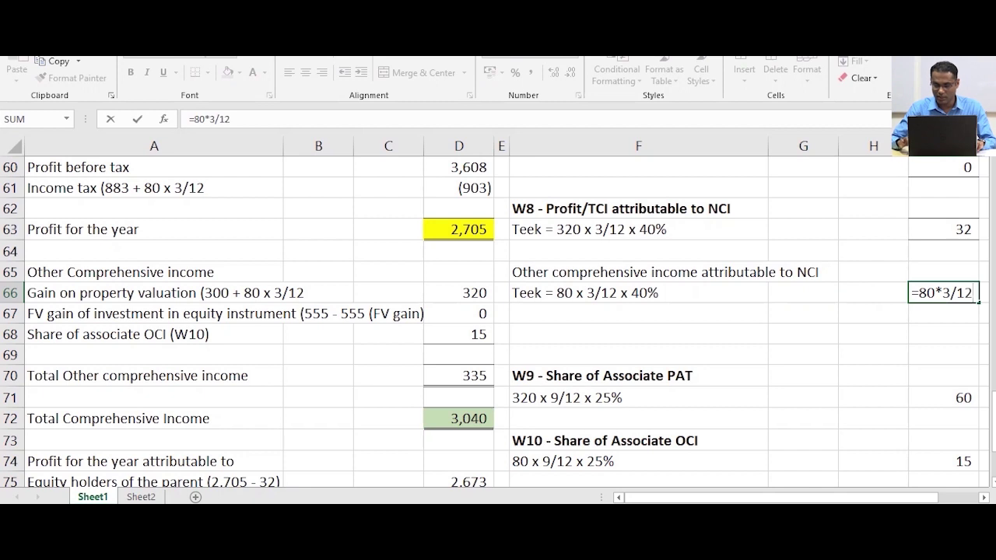
text(*40%)
key(Return)
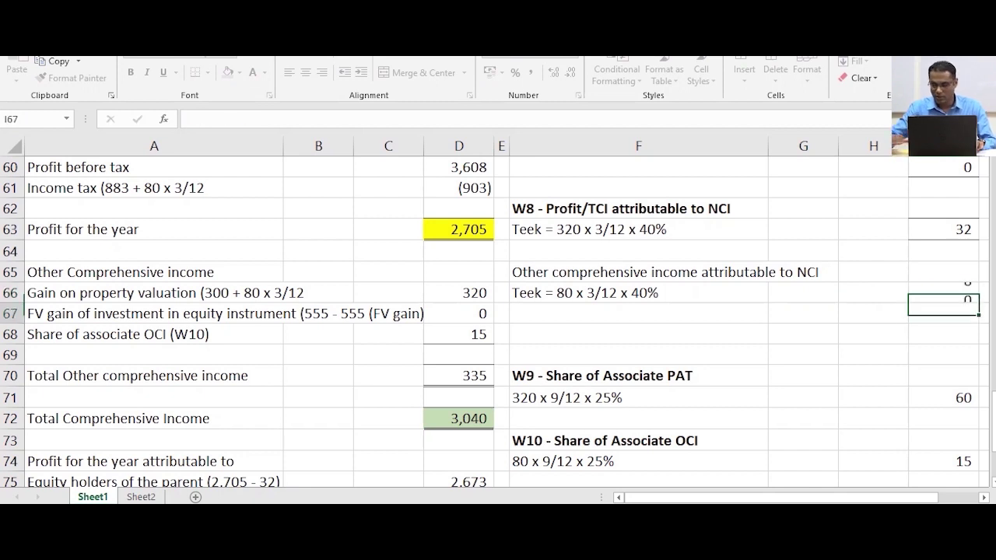
key(Up)
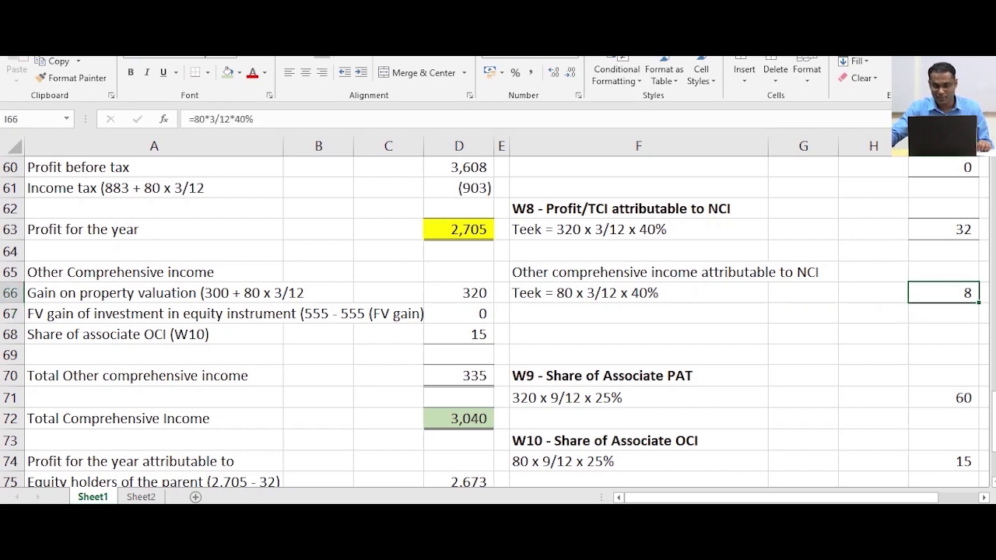
Enter the label "Total comprehensive income attributable to NCI" in F68 of the W8 working
click(638, 335)
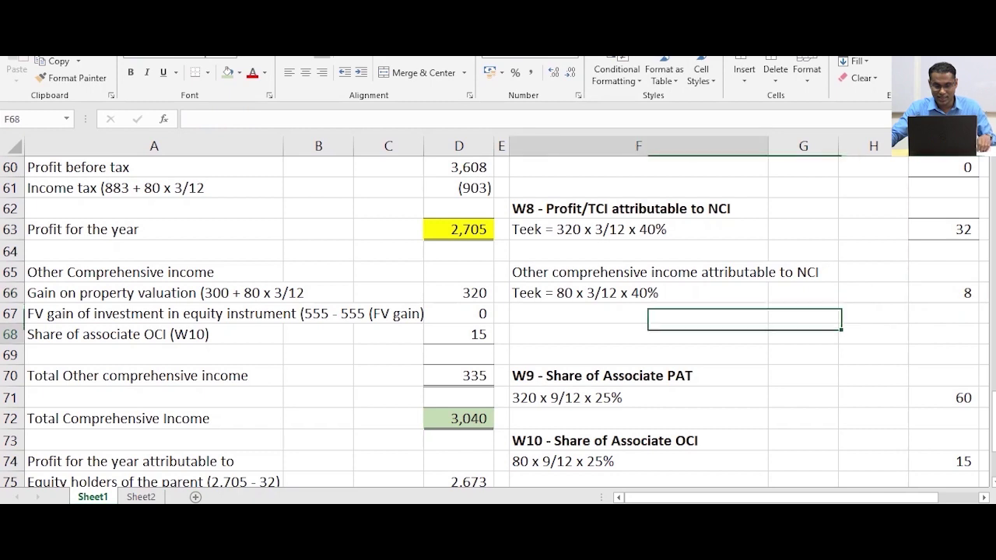
text(To)
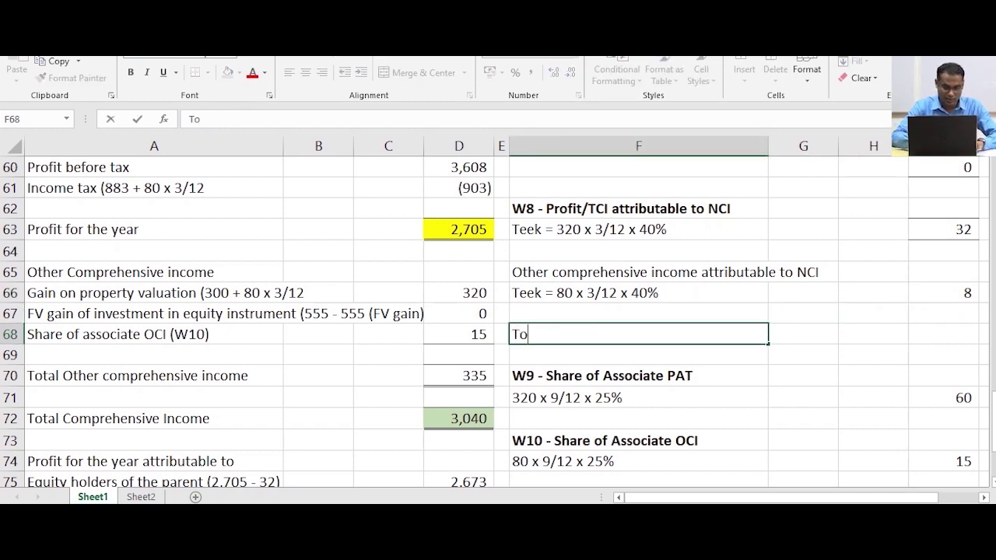
text(tal com)
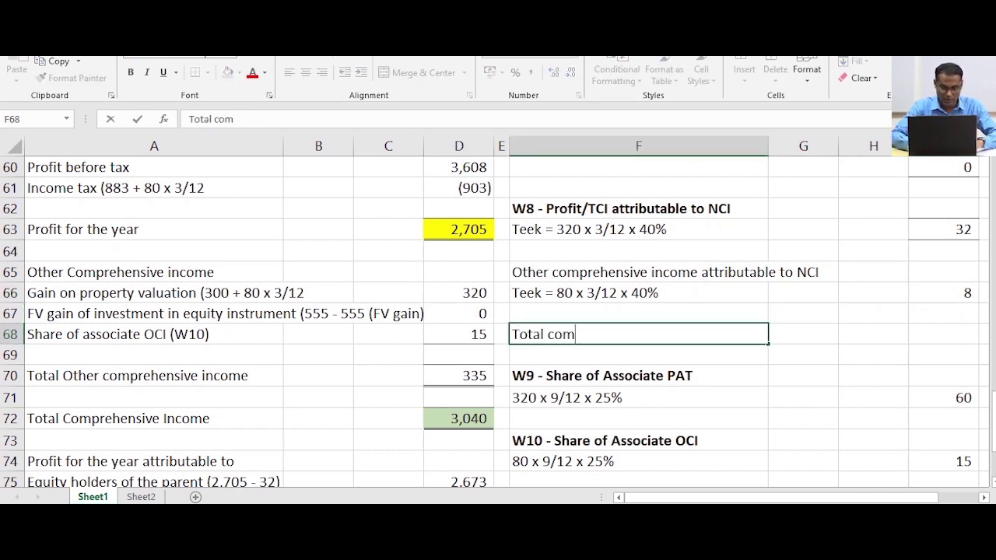
text(prehensi)
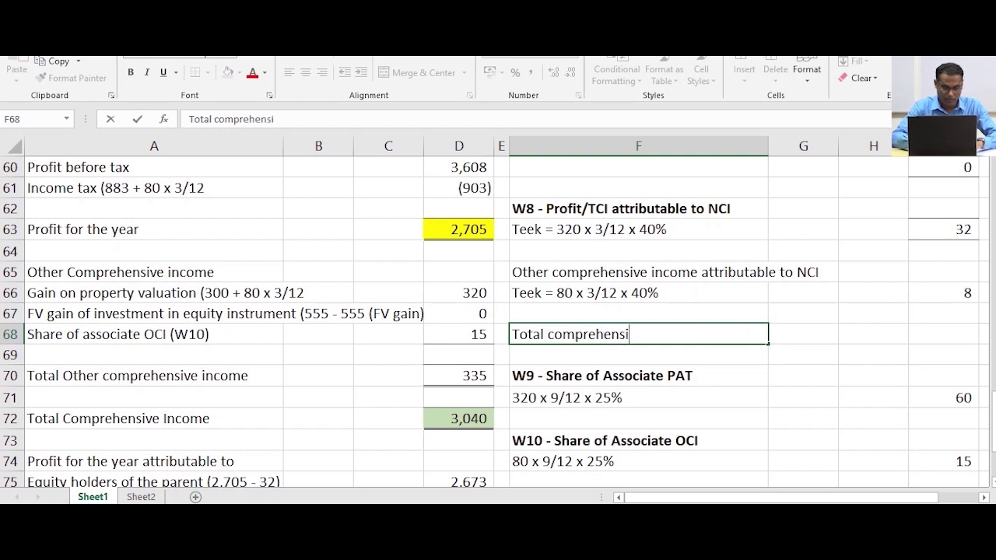
text(ve income)
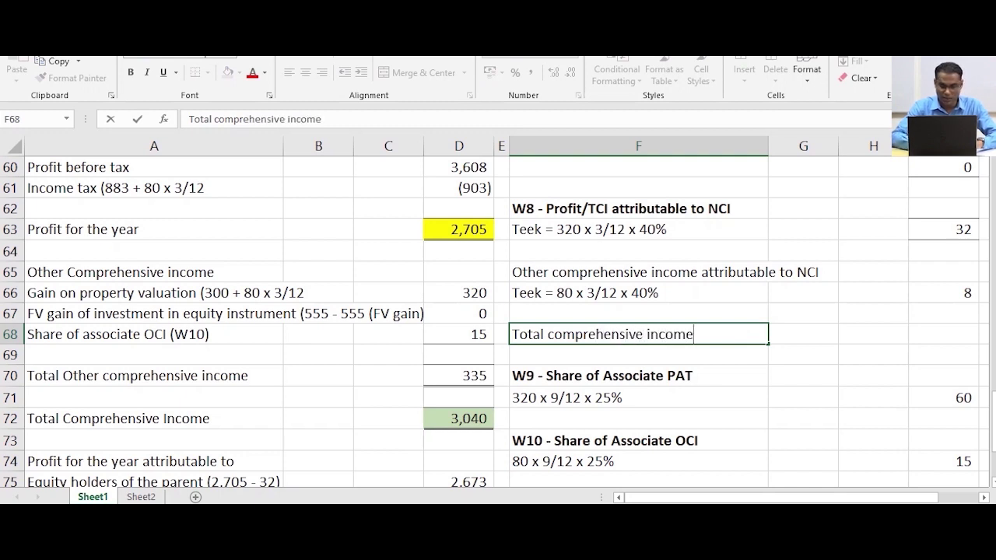
text( attr)
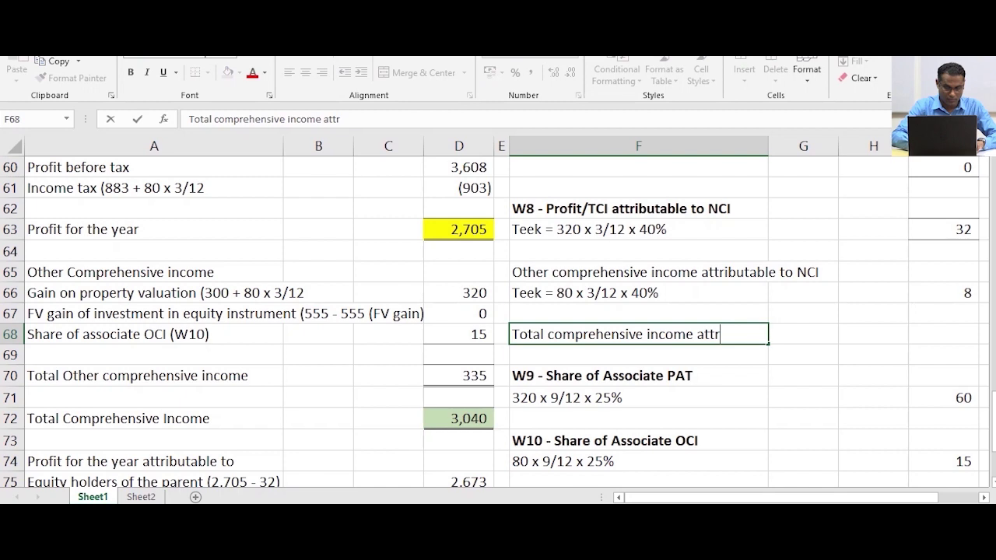
text(ibutab)
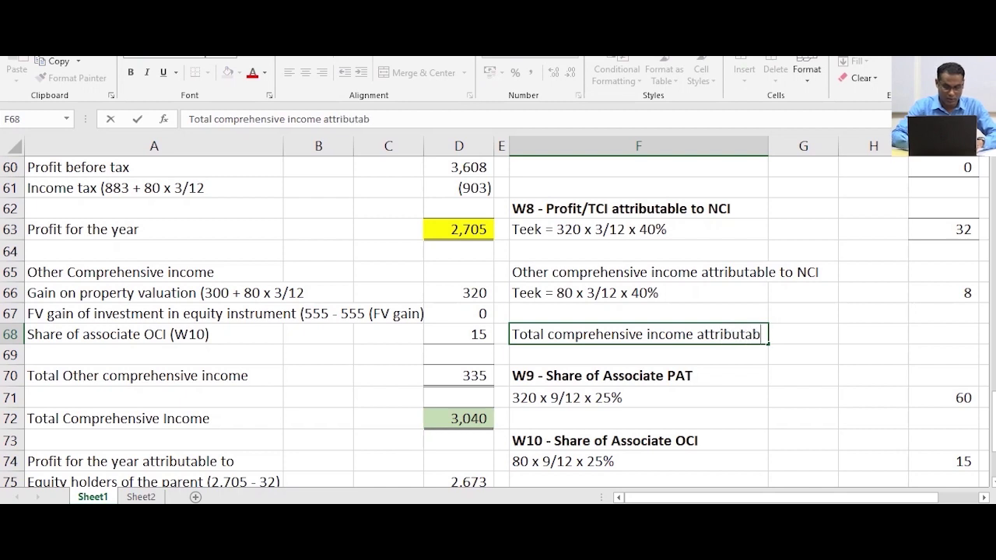
text(le to NCI)
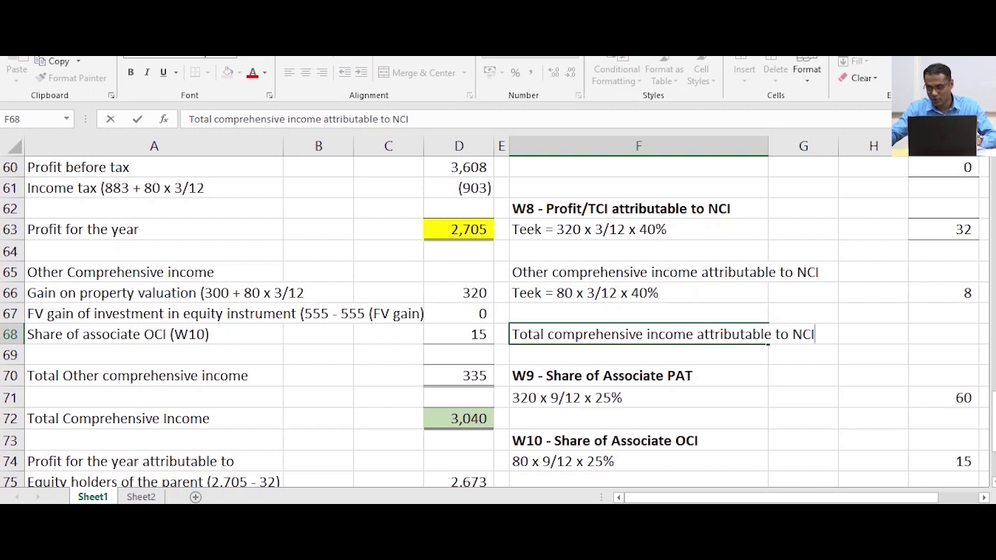
Add the NCI profit and NCI other comprehensive income in I68 with the formula =I63+I66
click(943, 334)
text(=)
key(Up)
key(Up)
key(Up)
key(Up)
key(Up)
text(+)
key(Up)
key(Up)
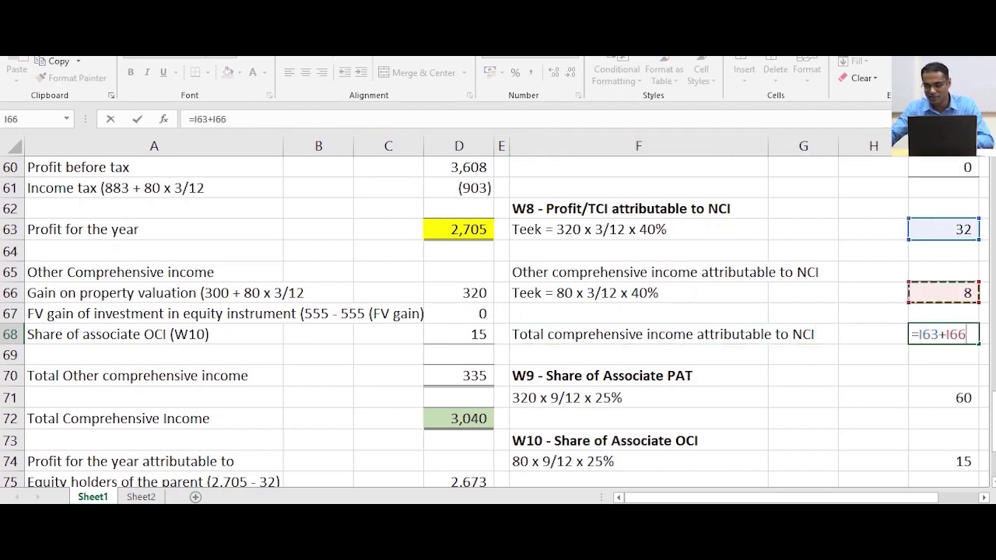
key(Return)
key(Up)
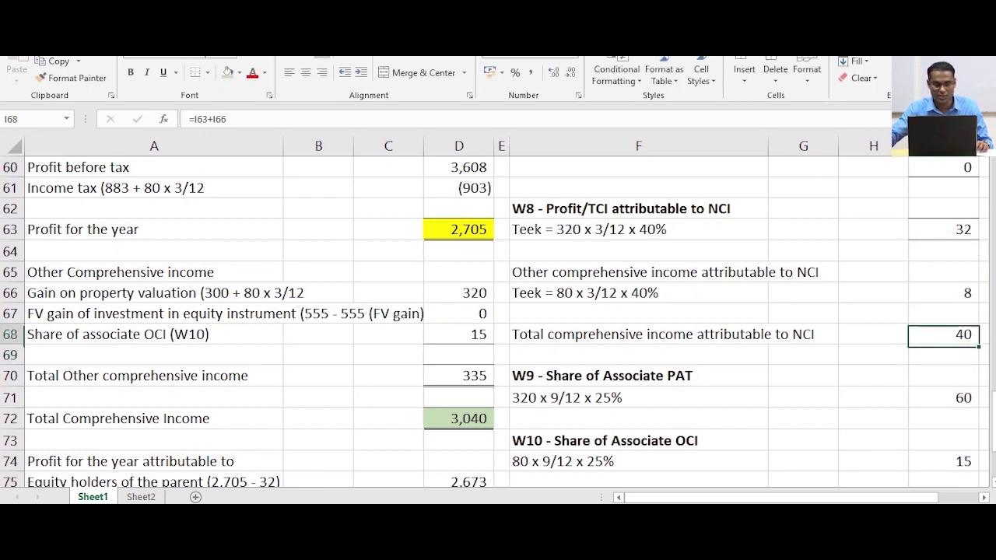
Add bottom borders to I68 and I67 to rule off the NCI total comprehensive income
click(196, 73)
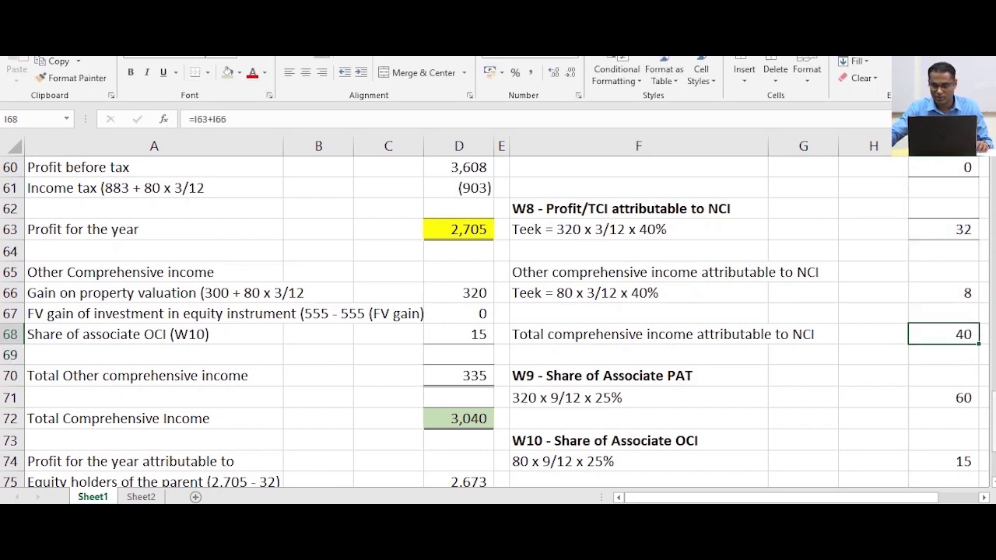
key(Up)
click(196, 73)
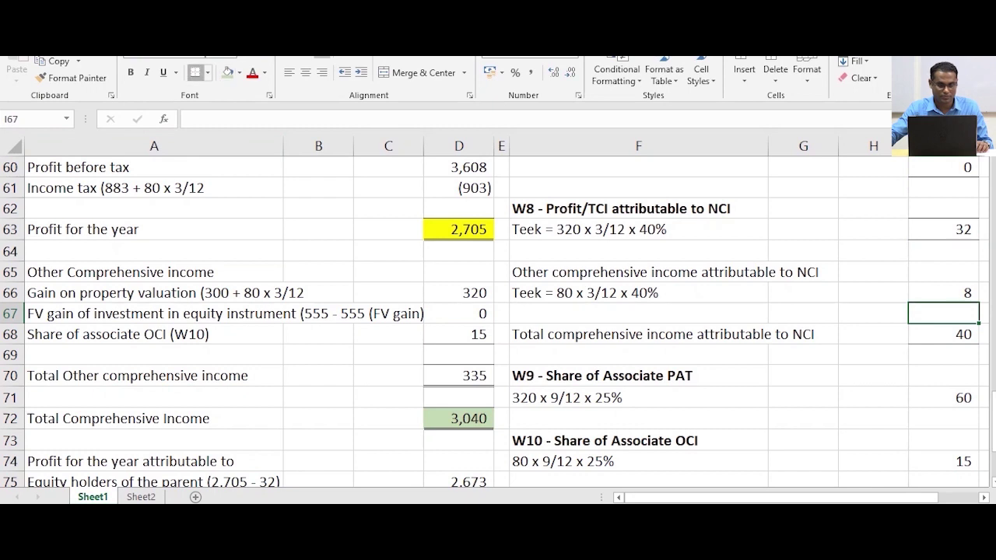
click(623, 397)
click(944, 335)
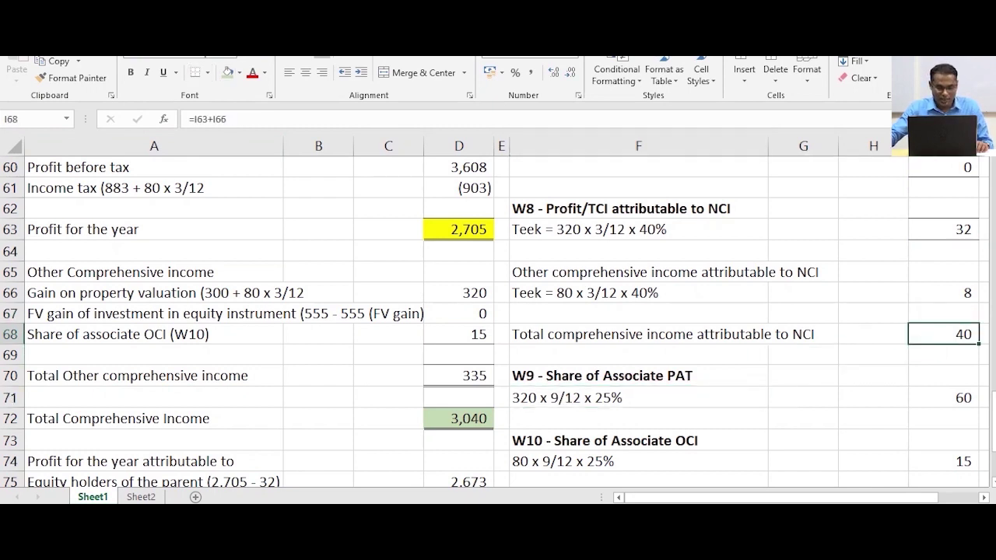
Link the NCI (W8) amount in D80, under Total Comprehensive income attributable to, to the W8 total in I68
scroll(943, 335, down, 2)
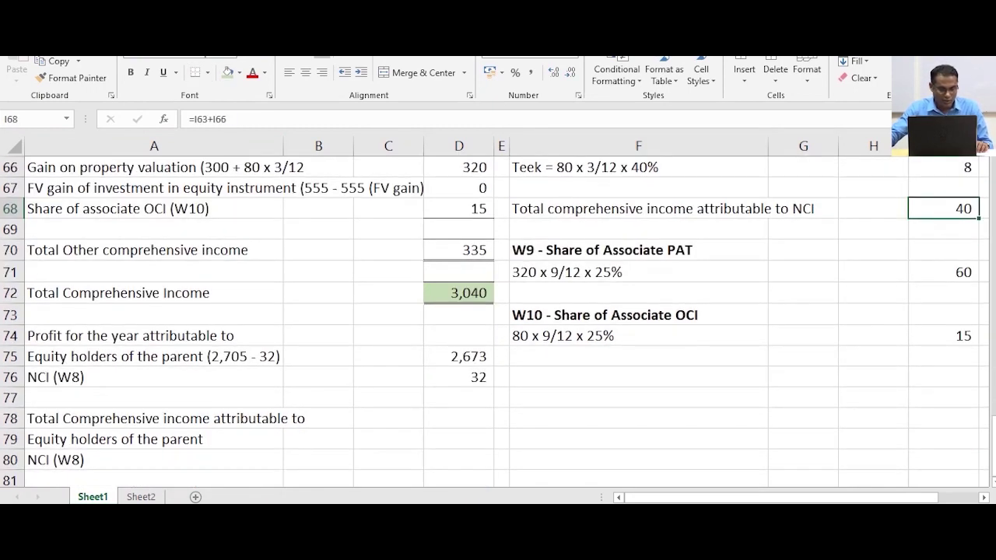
click(282, 419)
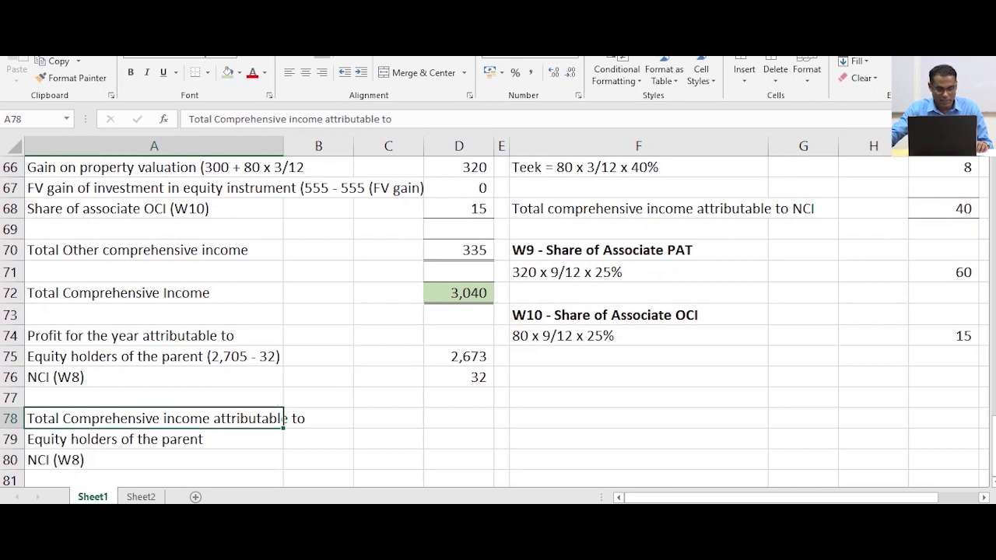
click(459, 460)
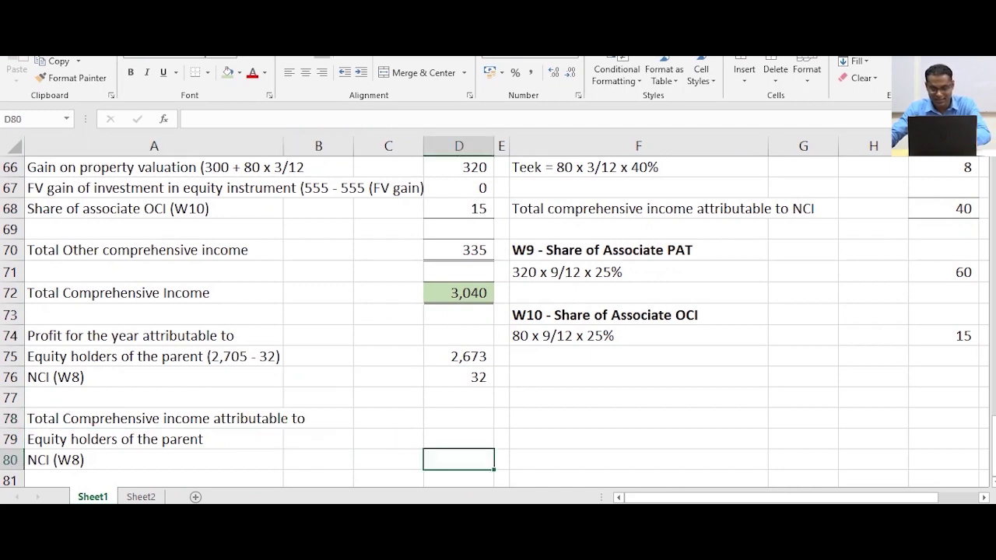
text(=)
click(943, 209)
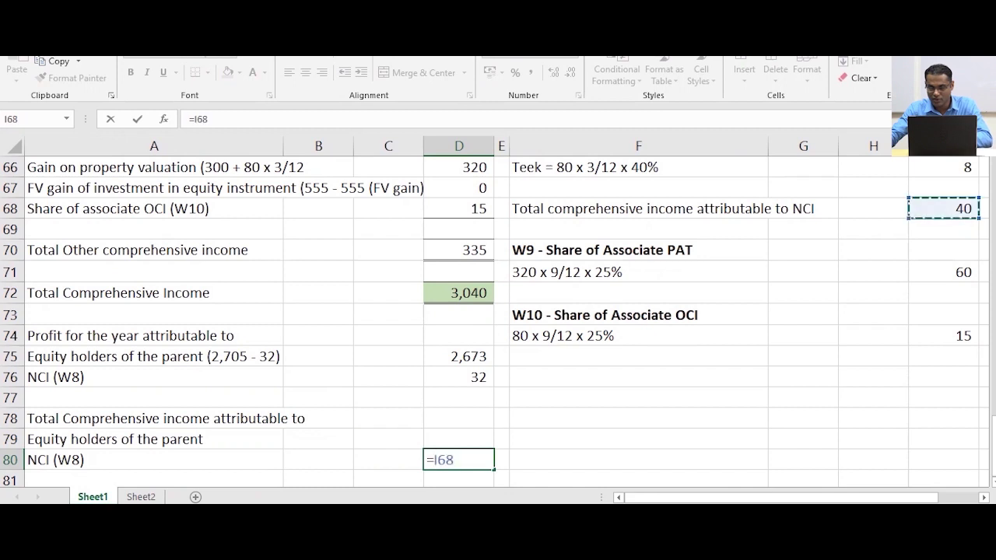
scroll(943, 208, up, 1)
key(Return)
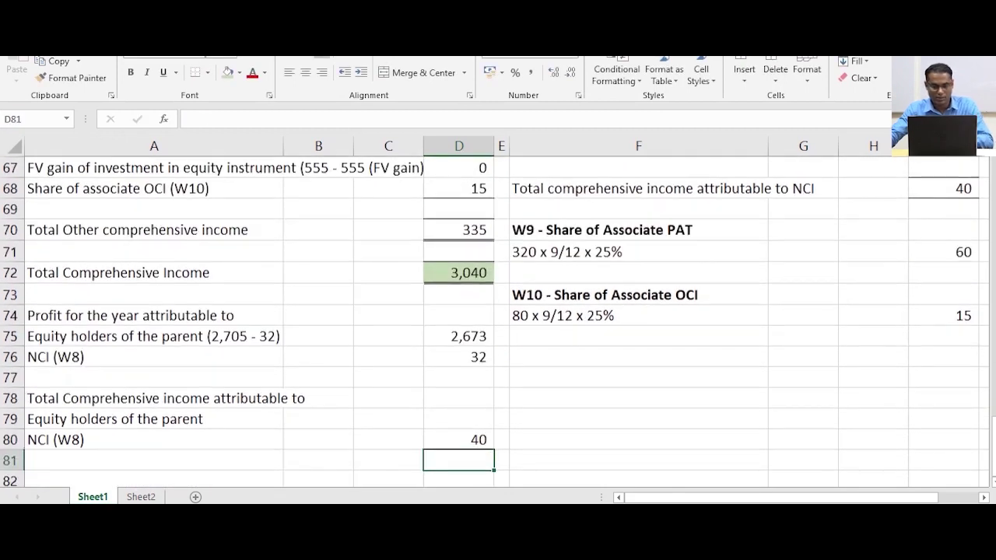
Append the calculation "(3,040 - 40)" to the "Equity holders of the parent" label in A79, under Total Comprehensive income attributable to
click(154, 419)
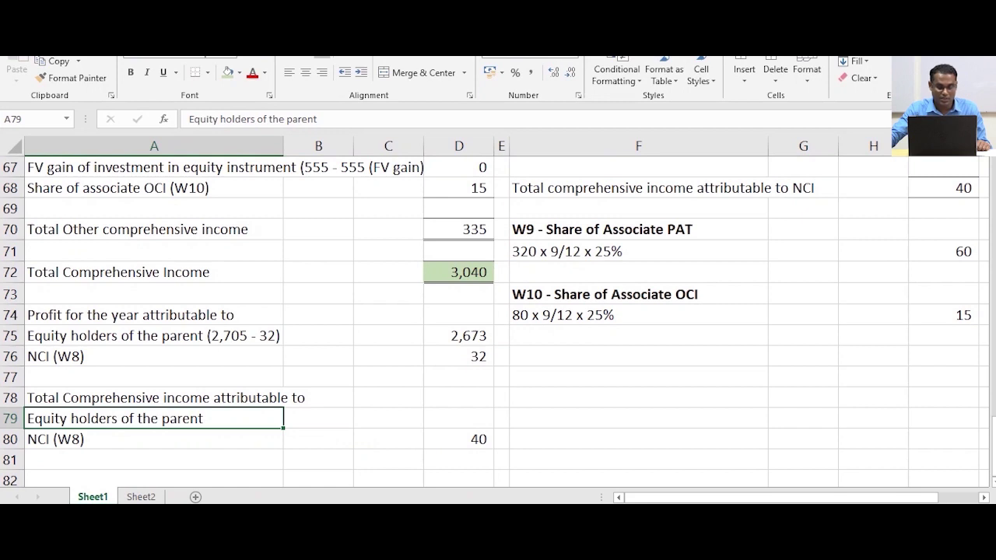
click(459, 272)
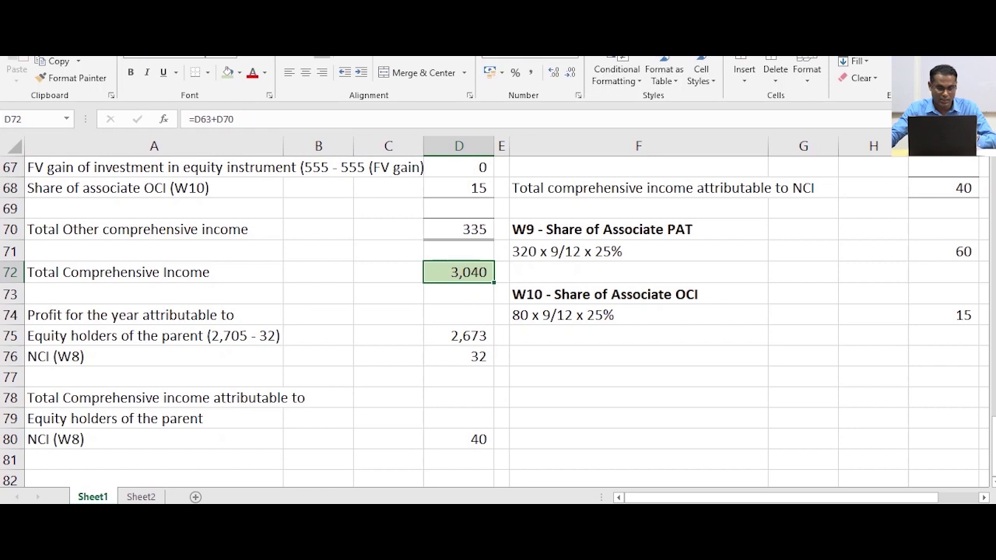
click(154, 419)
click(319, 119)
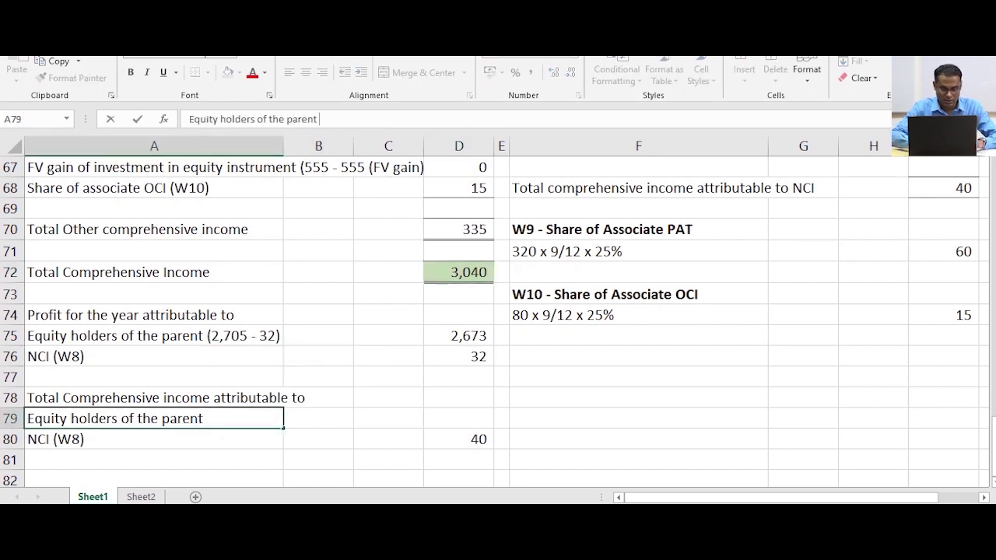
text((3)
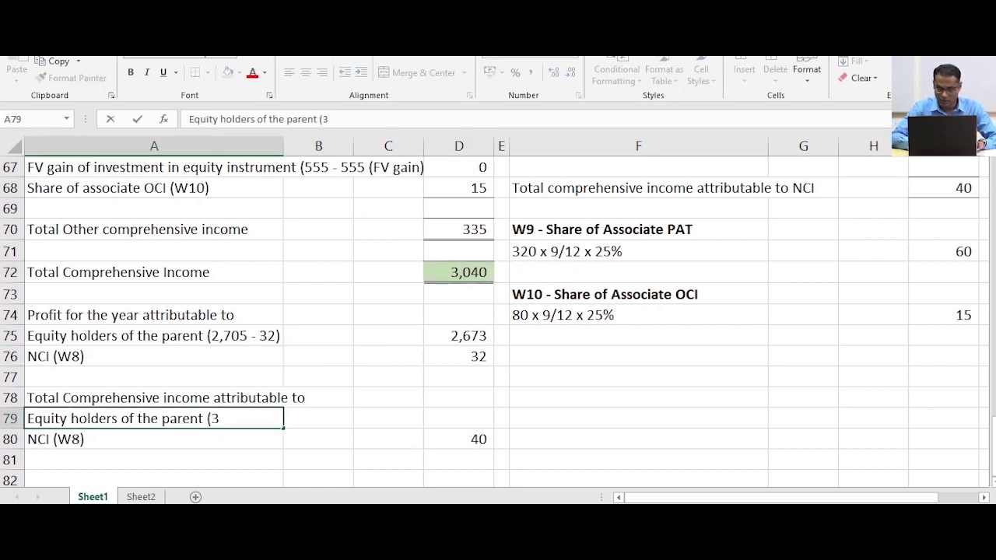
text(,040)
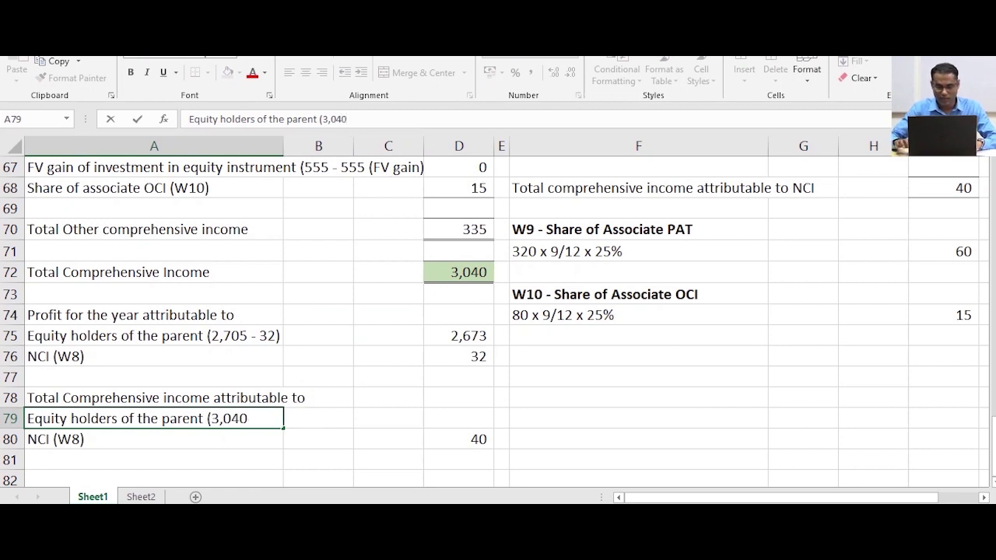
text( - 40))
key(Return)
Calculate the parent equity holders' share of total comprehensive income in D79 with the formula =3040-40
click(459, 418)
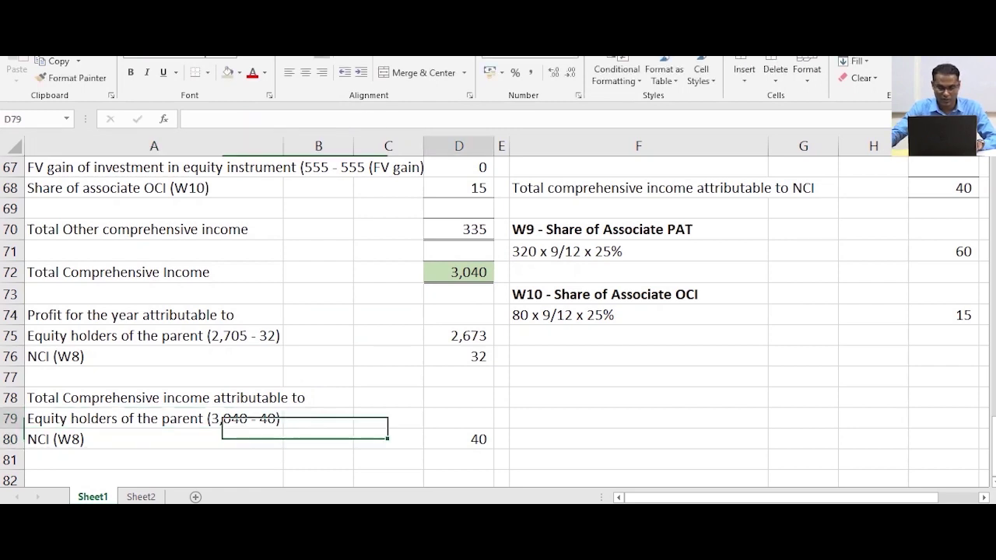
text(=)
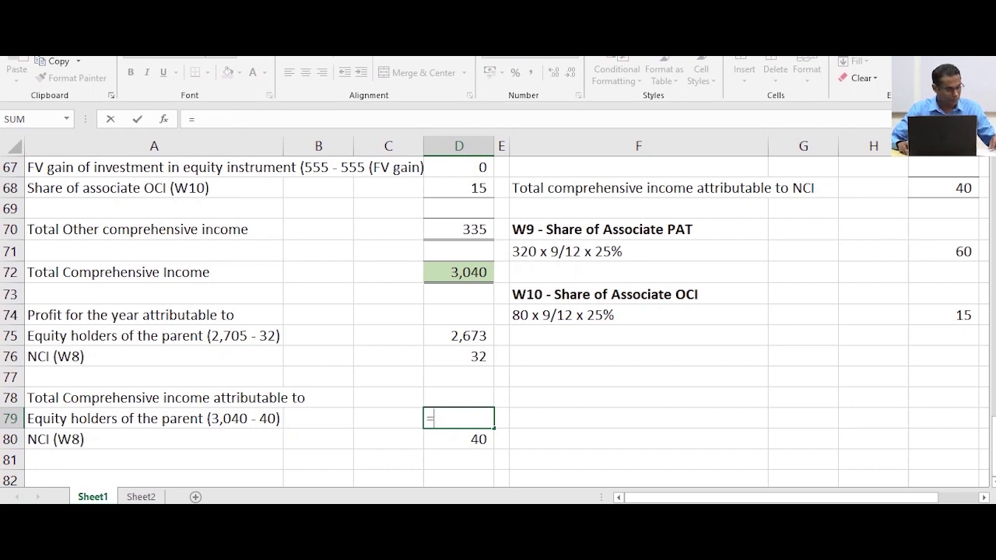
text(30)
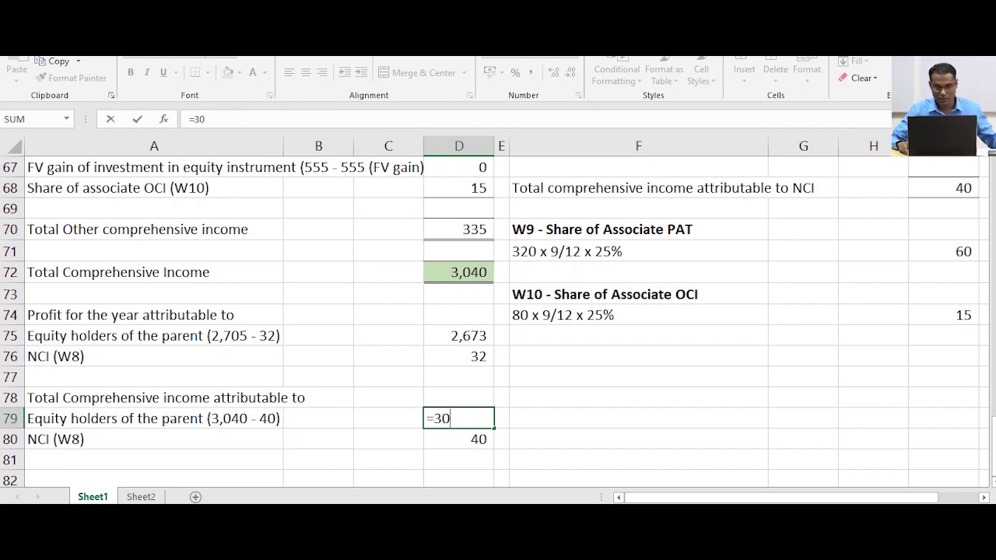
text(40-)
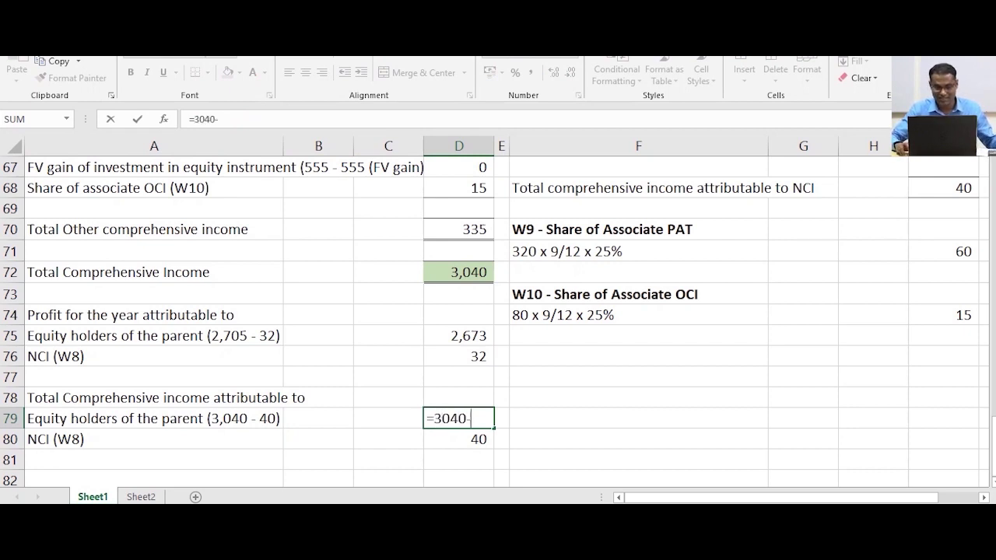
text(40)
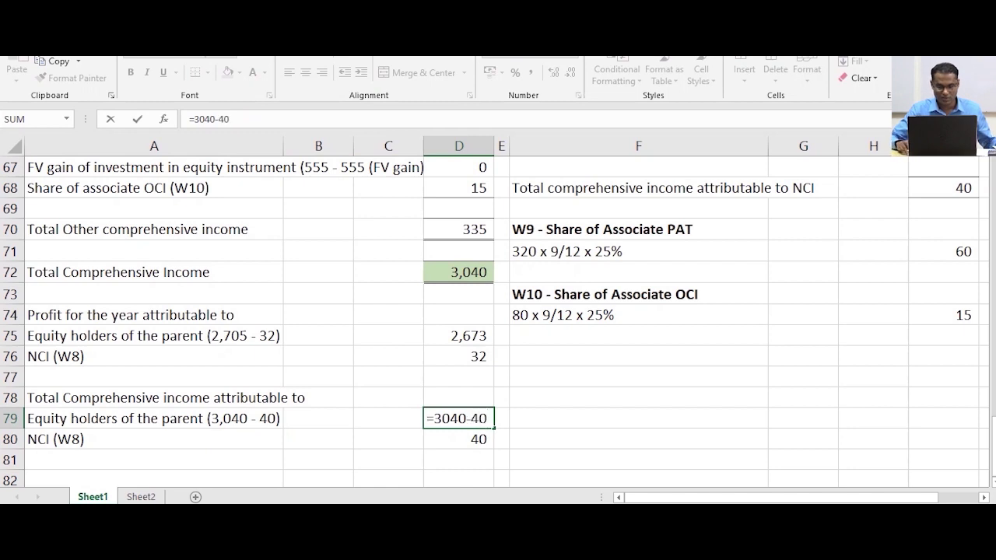
key(Return)
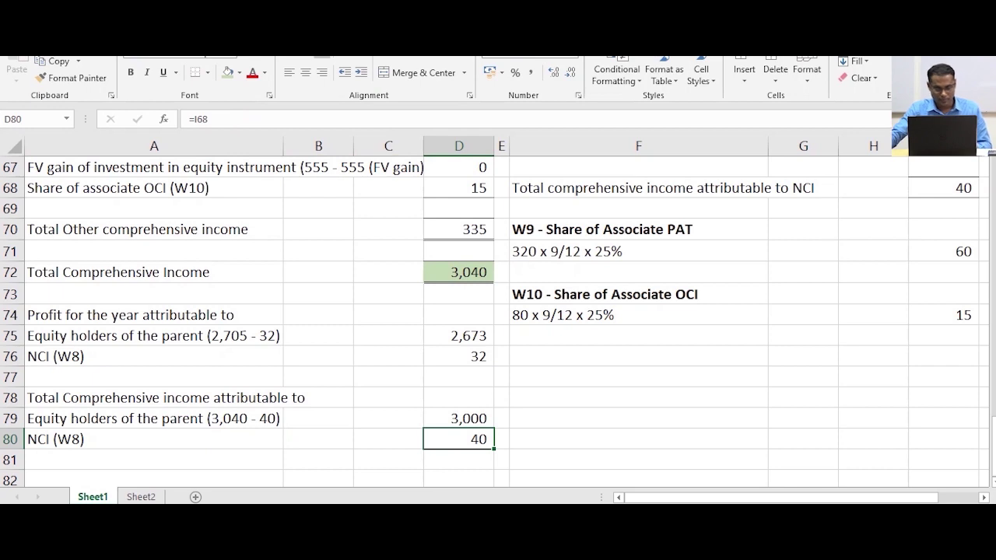
Make the headings "Total Comprehensive income attributable to" in A78 and "Profit for the year attributable to" in A74 bold
click(193, 399)
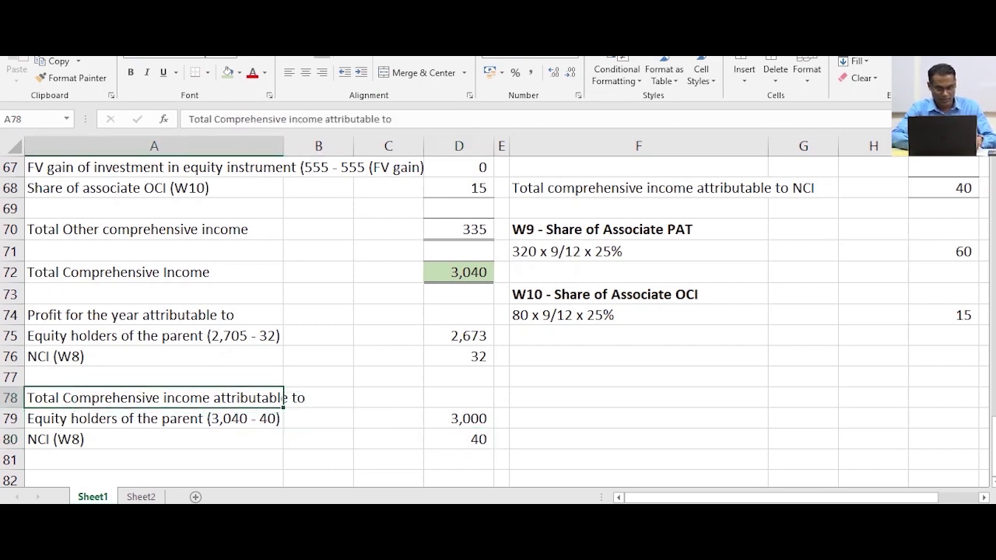
key(ctrl+b)
click(154, 314)
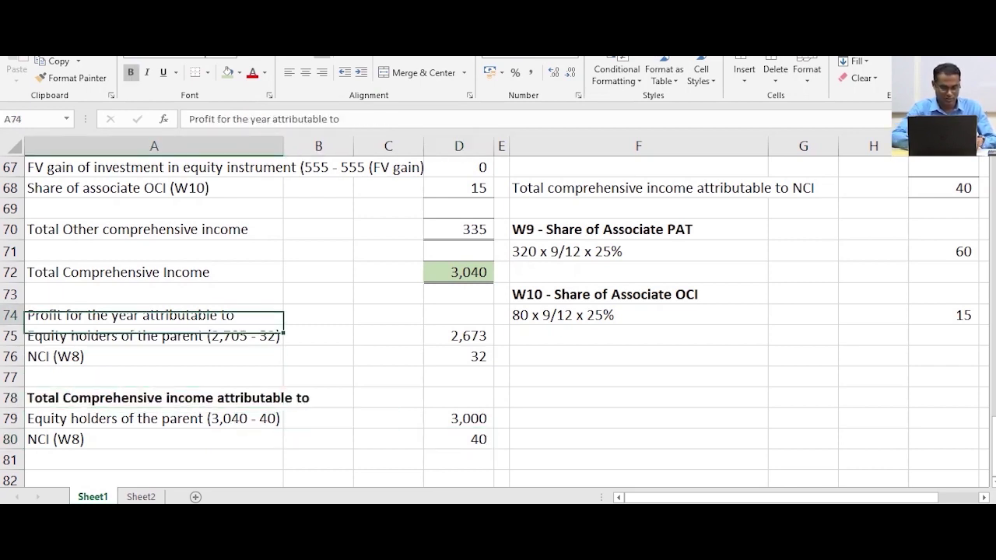
key(ctrl+b)
Make the Total Comprehensive Income row A72:D72 and the Total Other comprehensive income row A70:D70 bold
drag(154, 272, 460, 271)
key(ctrl+b)
drag(154, 230, 459, 230)
key(ctrl+b)
Make the Profit for the year row A63:D63 and the Other Comprehensive income heading in A65 bold
scroll(498, 311, up, 1)
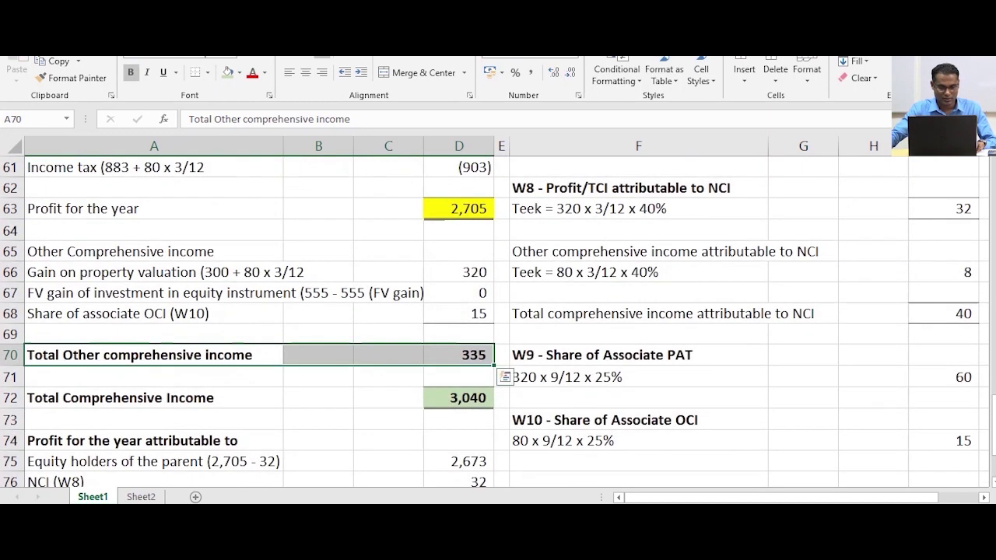
scroll(311, 351, up, 1)
click(156, 354)
drag(156, 271, 464, 277)
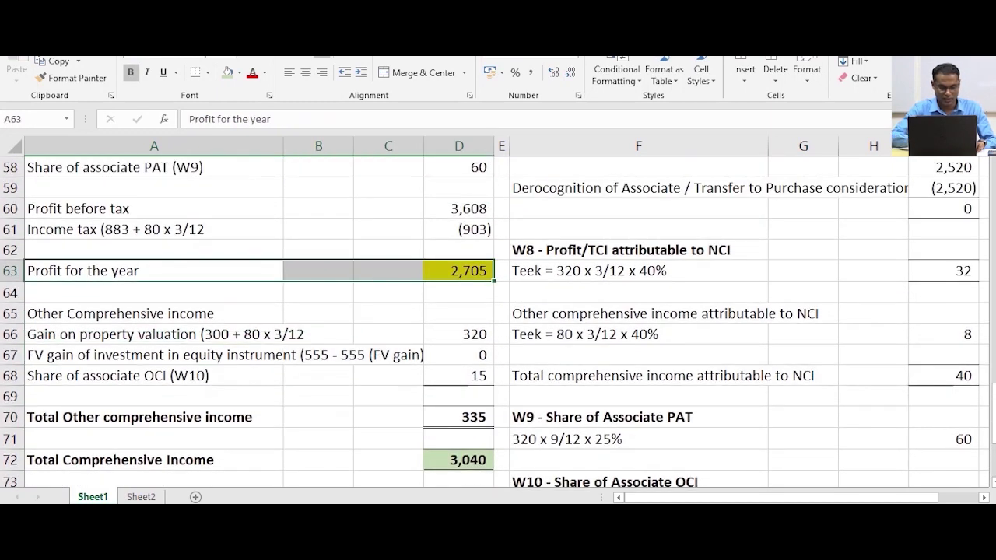
key(ctrl+b)
scroll(498, 311, down, 2)
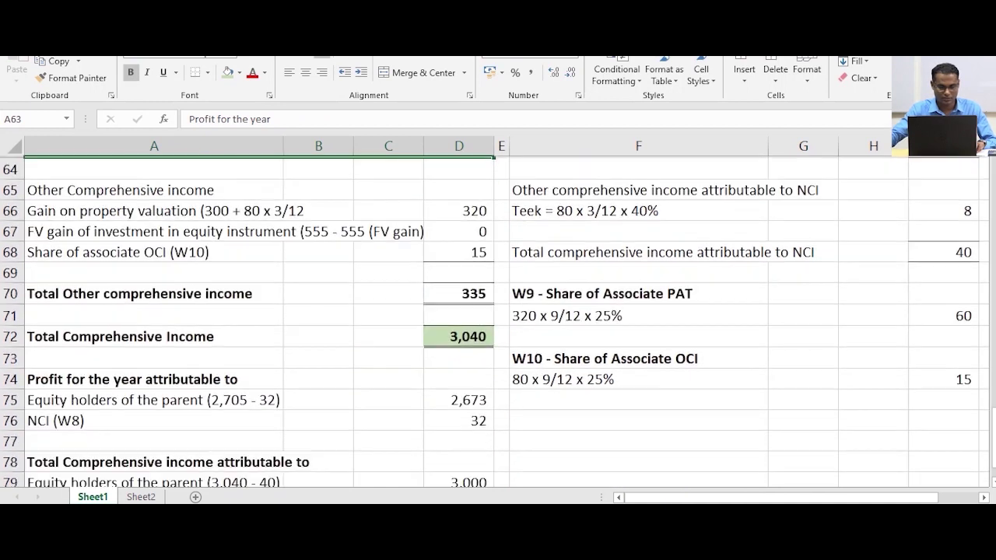
scroll(498, 312, up, 1)
click(154, 251)
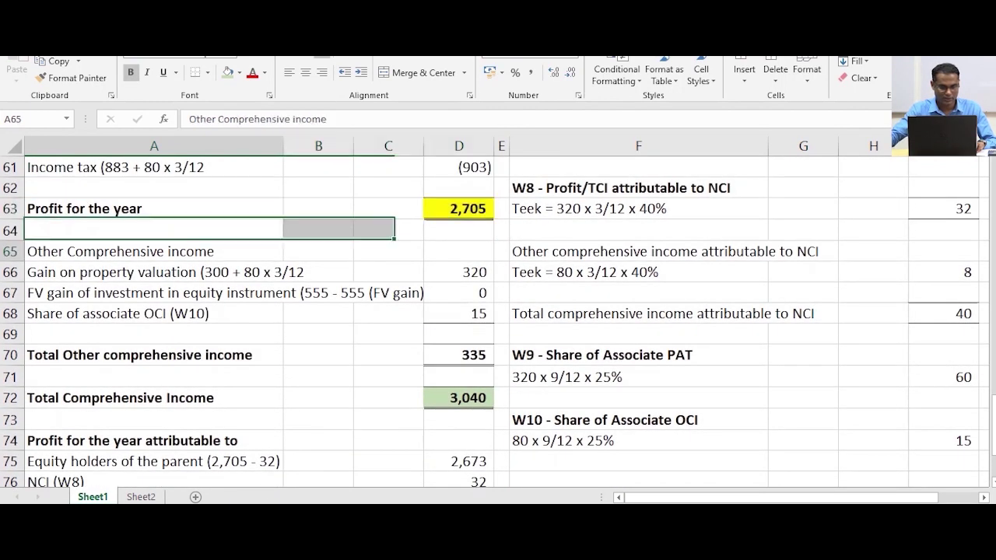
key(ctrl+b)
Make the Gross Profit row A52:D52 and the Profit from operations row A55:D55 bold
scroll(498, 319, up, 5)
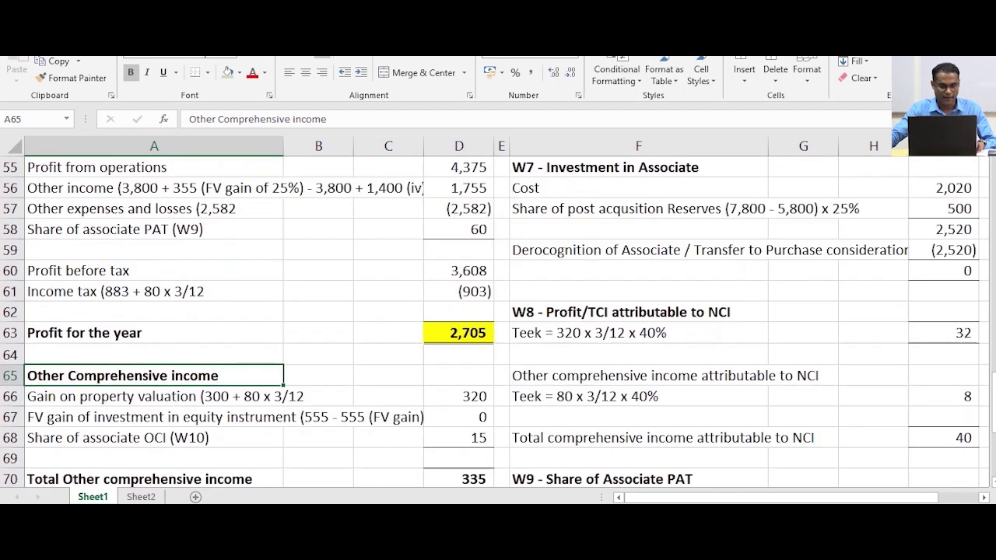
scroll(498, 320, up, 1)
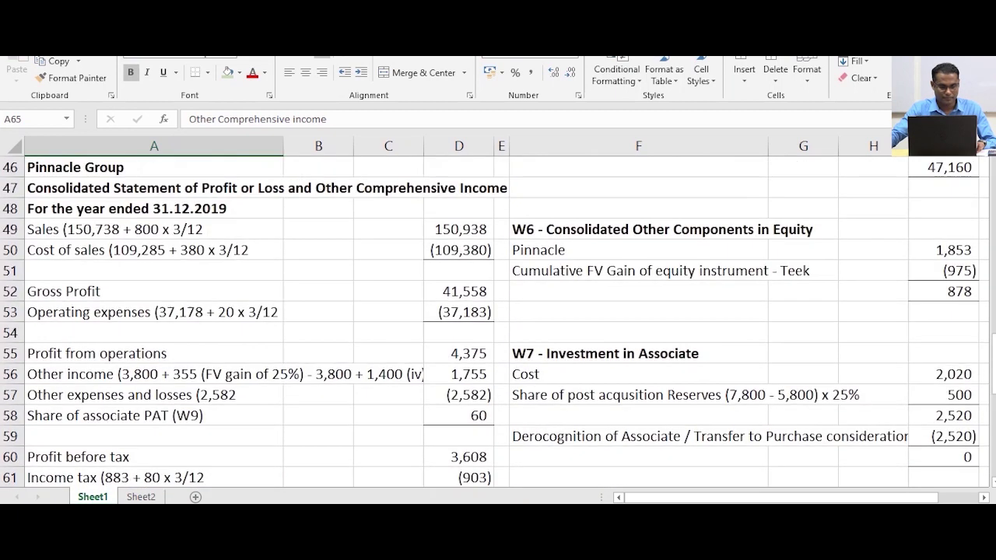
drag(78, 291, 460, 291)
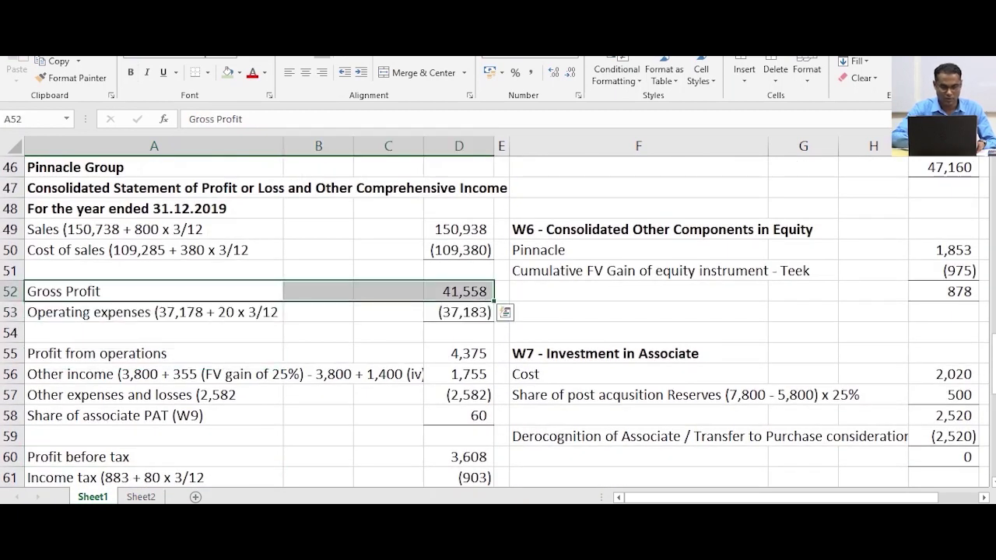
key(ctrl+b)
click(154, 353)
drag(294, 347, 459, 353)
key(ctrl+b)
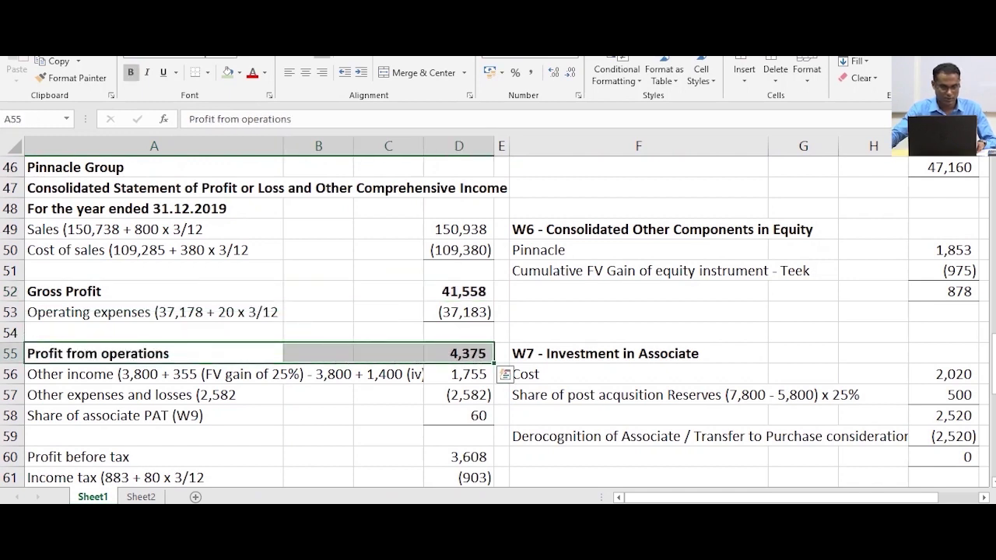
Make the Profit before tax row A60:D60 bold
scroll(498, 319, down, 1)
drag(154, 394, 460, 395)
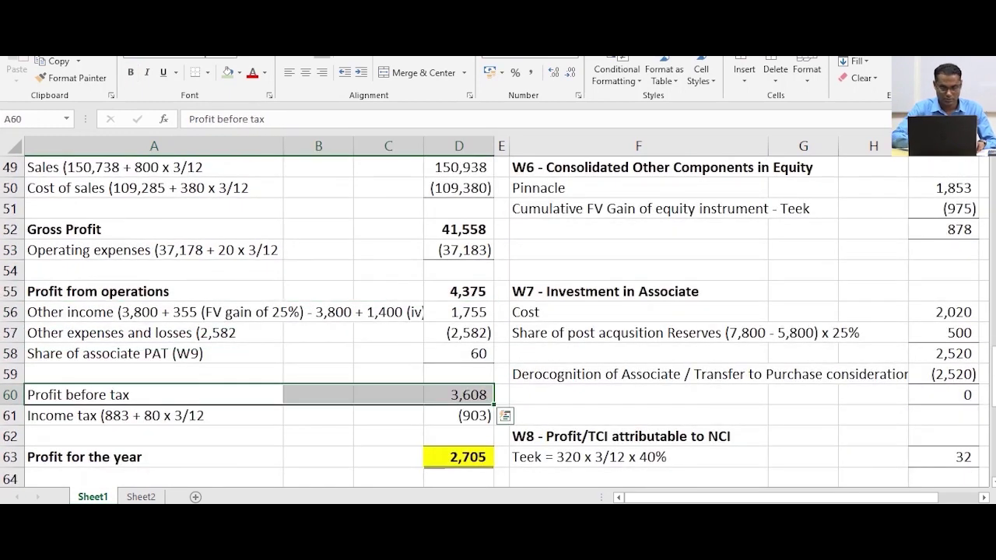
key(ctrl+b)
Review the completed disposal calculation, consolidated statement of financial position, statement of profit or loss and supporting workings on Sheet1
scroll(498, 319, up, 1)
scroll(499, 319, down, 6)
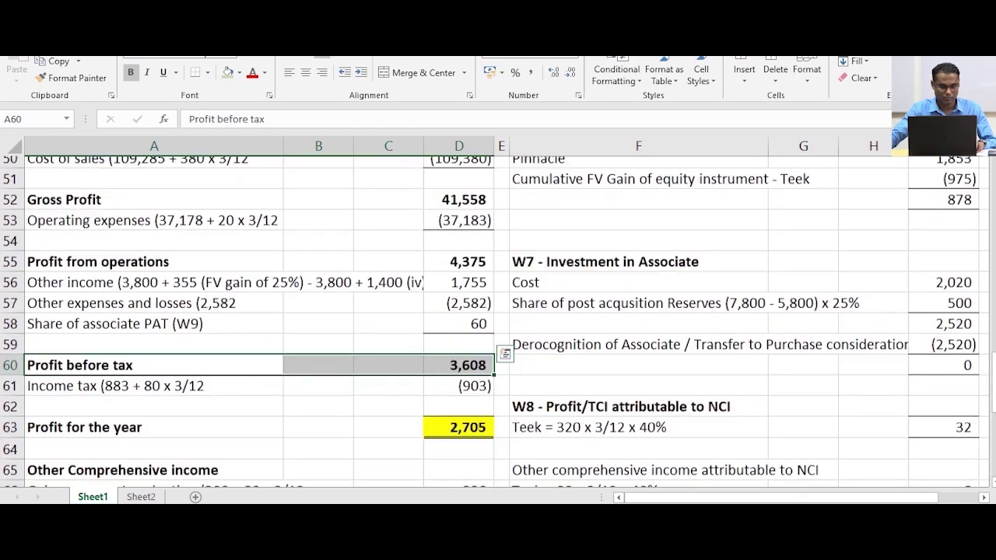
scroll(498, 319, down, 3)
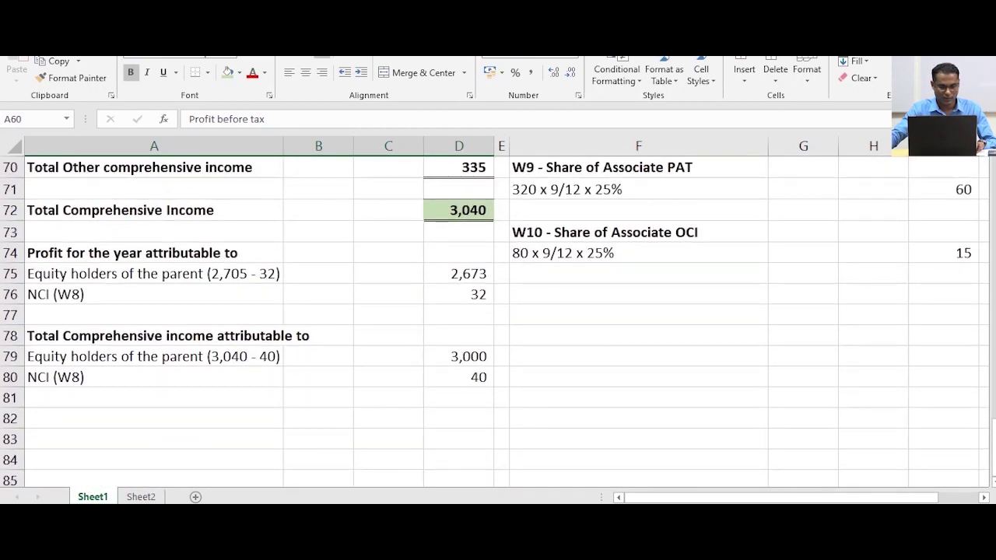
scroll(499, 319, up, 3)
scroll(498, 319, down, 1)
scroll(498, 319, up, 4)
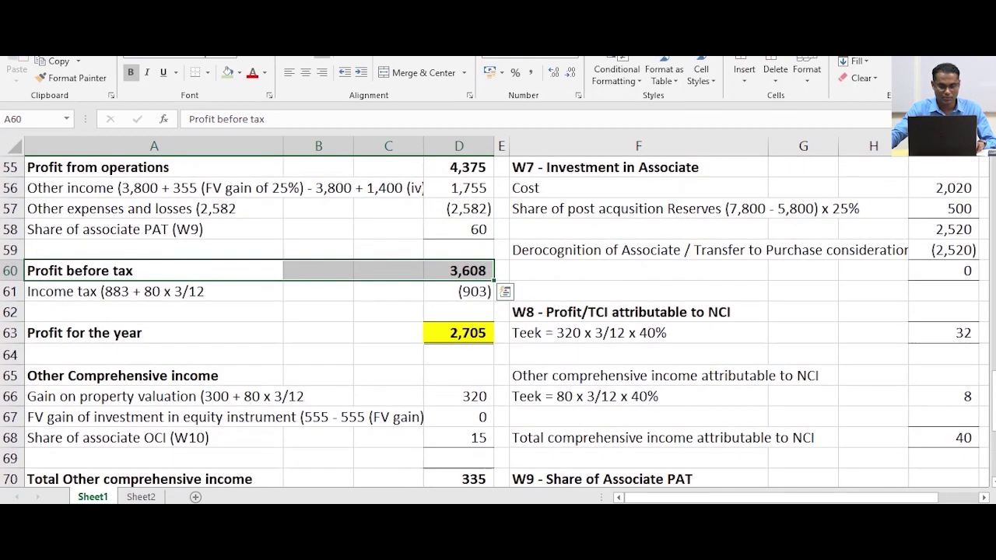
scroll(498, 319, up, 7)
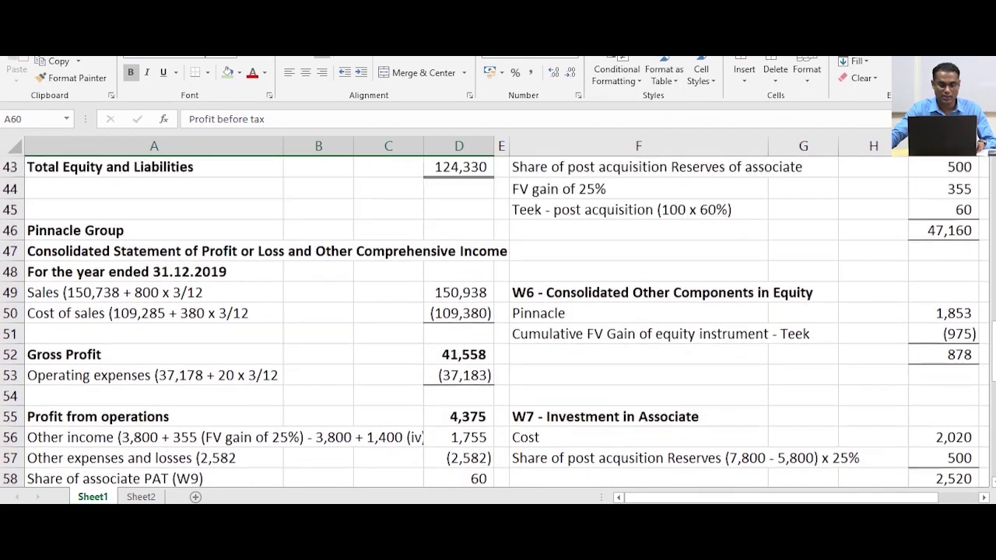
scroll(498, 319, up, 2)
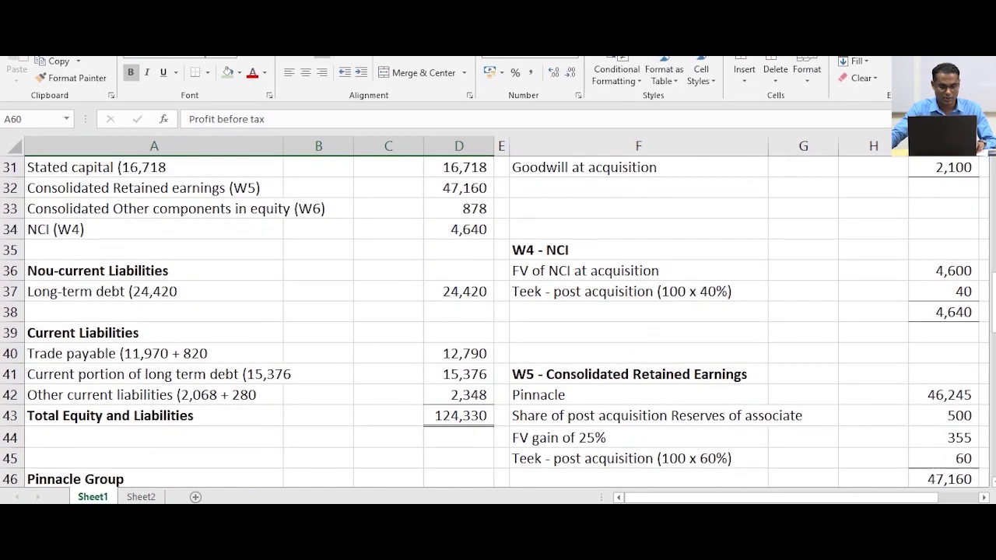
scroll(498, 319, up, 7)
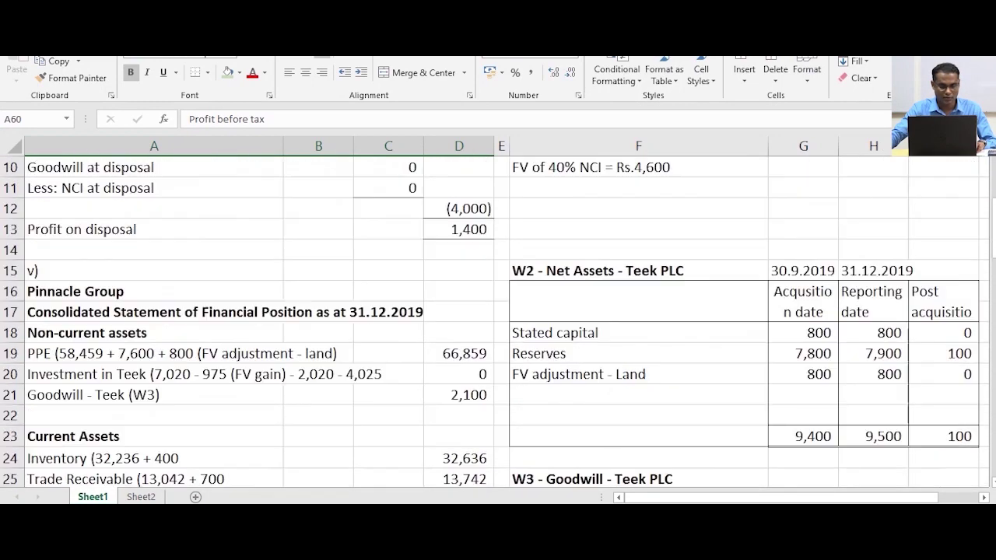
scroll(499, 319, up, 3)
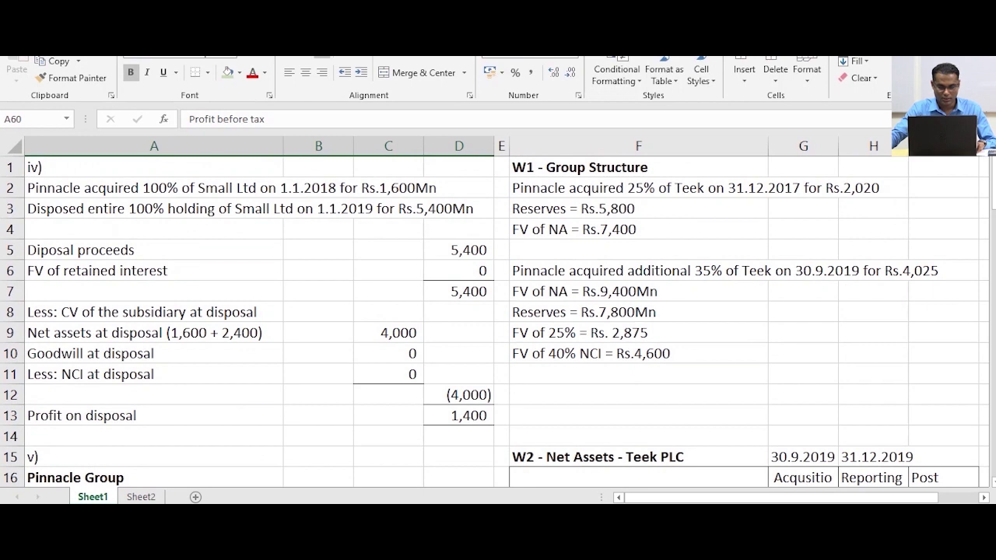
scroll(498, 319, down, 15)
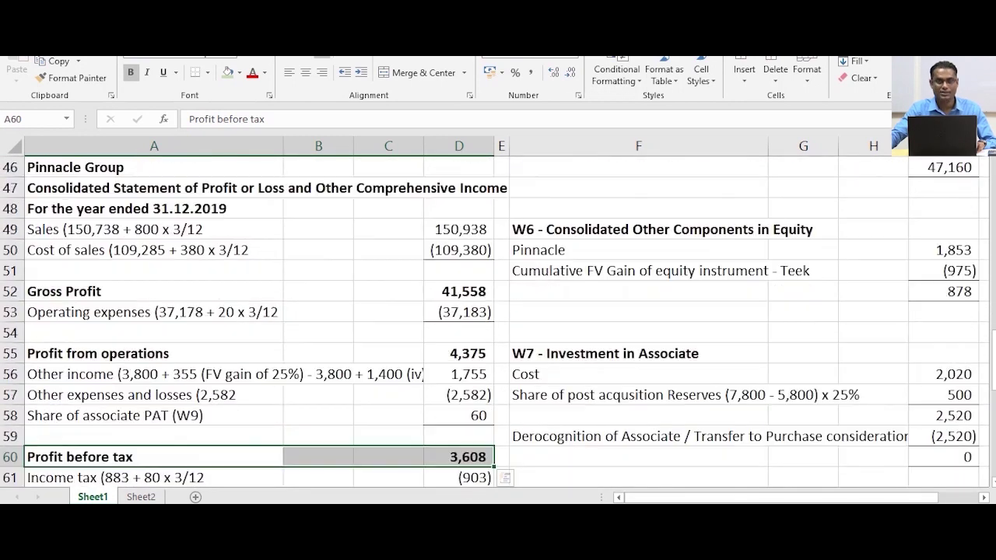
click(389, 354)
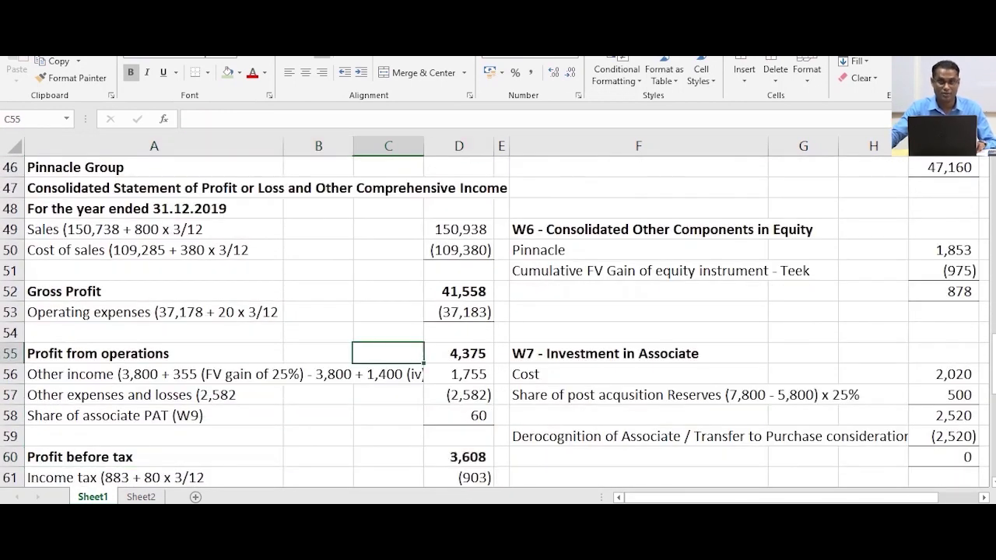
scroll(388, 354, down, 1)
scroll(498, 319, down, 1)
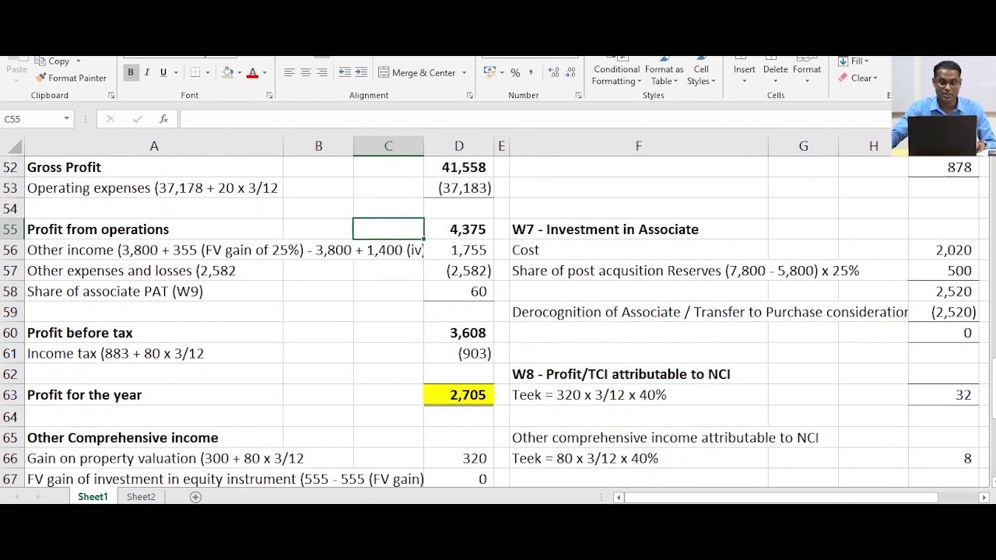